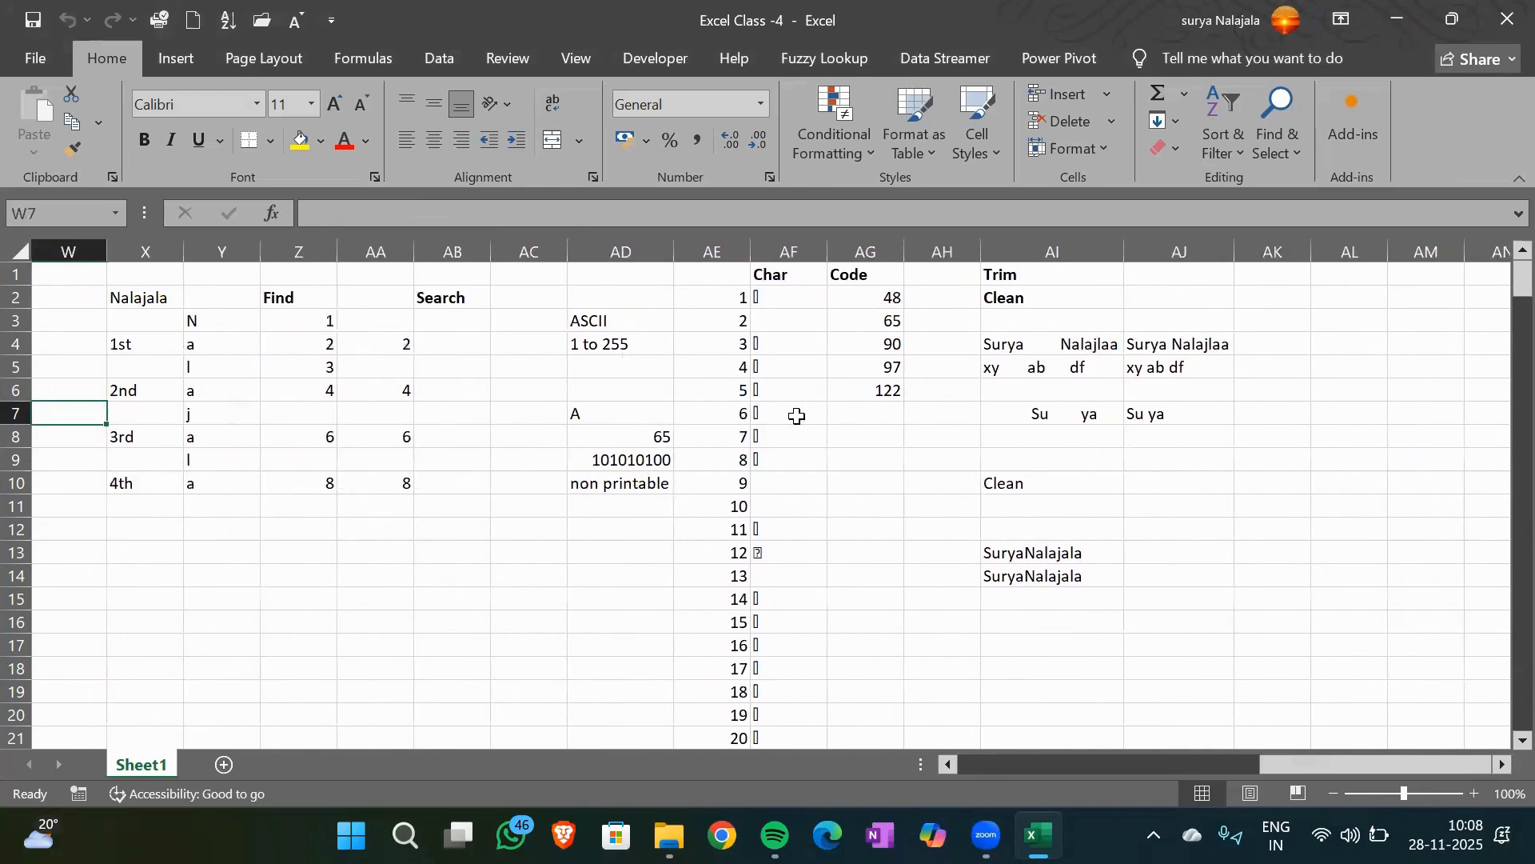
Enter the label Exact in cell AL1, in the empty area beyond the Trim and Clean examples
{"action": "key", "text": "Right"}
{"action": "key", "text": "Right"}
{"action": "key", "text": "Right"}
{"action": "key", "text": "Right"}
{"action": "key", "text": "Right"}
{"action": "key", "text": "Right"}
{"action": "key", "text": "Right"}
{"action": "key", "text": "Right"}
{"action": "key", "text": "Right"}
{"action": "key", "text": "Right"}
{"action": "key", "text": "Right"}
{"action": "key", "text": "Right"}
{"action": "key", "text": "Right"}
{"action": "key", "text": "Right"}
{"action": "key", "text": "Right"}
{"action": "key", "text": "Right"}
{"action": "key", "text": "Right"}
{"action": "key", "text": "Right"}
{"action": "key", "text": "Right"}
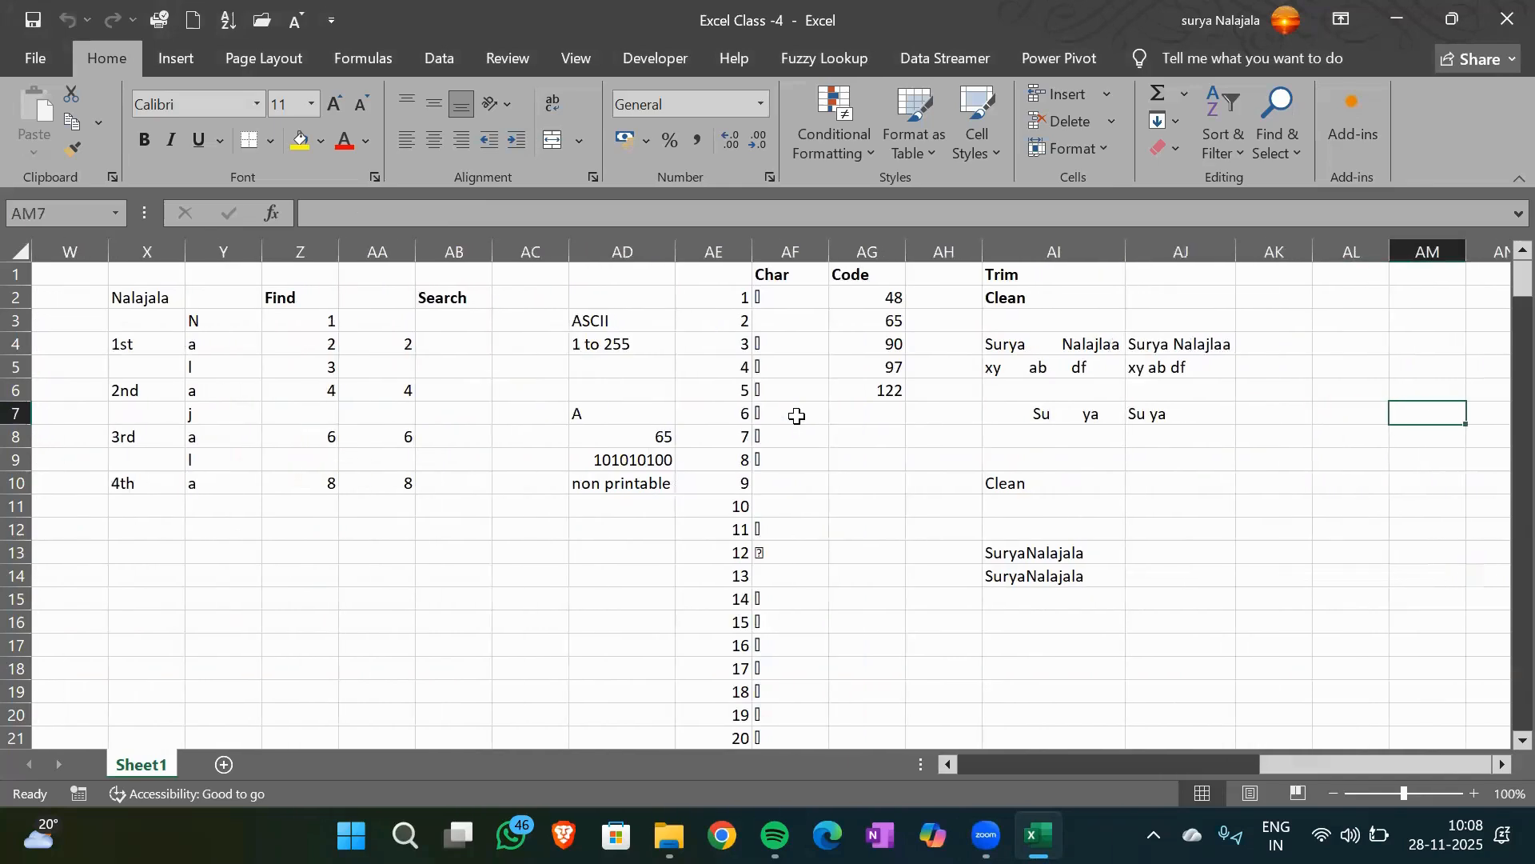
{"action": "key", "text": "Right"}
{"action": "key", "text": "Left"}
{"action": "key", "text": "Up"}
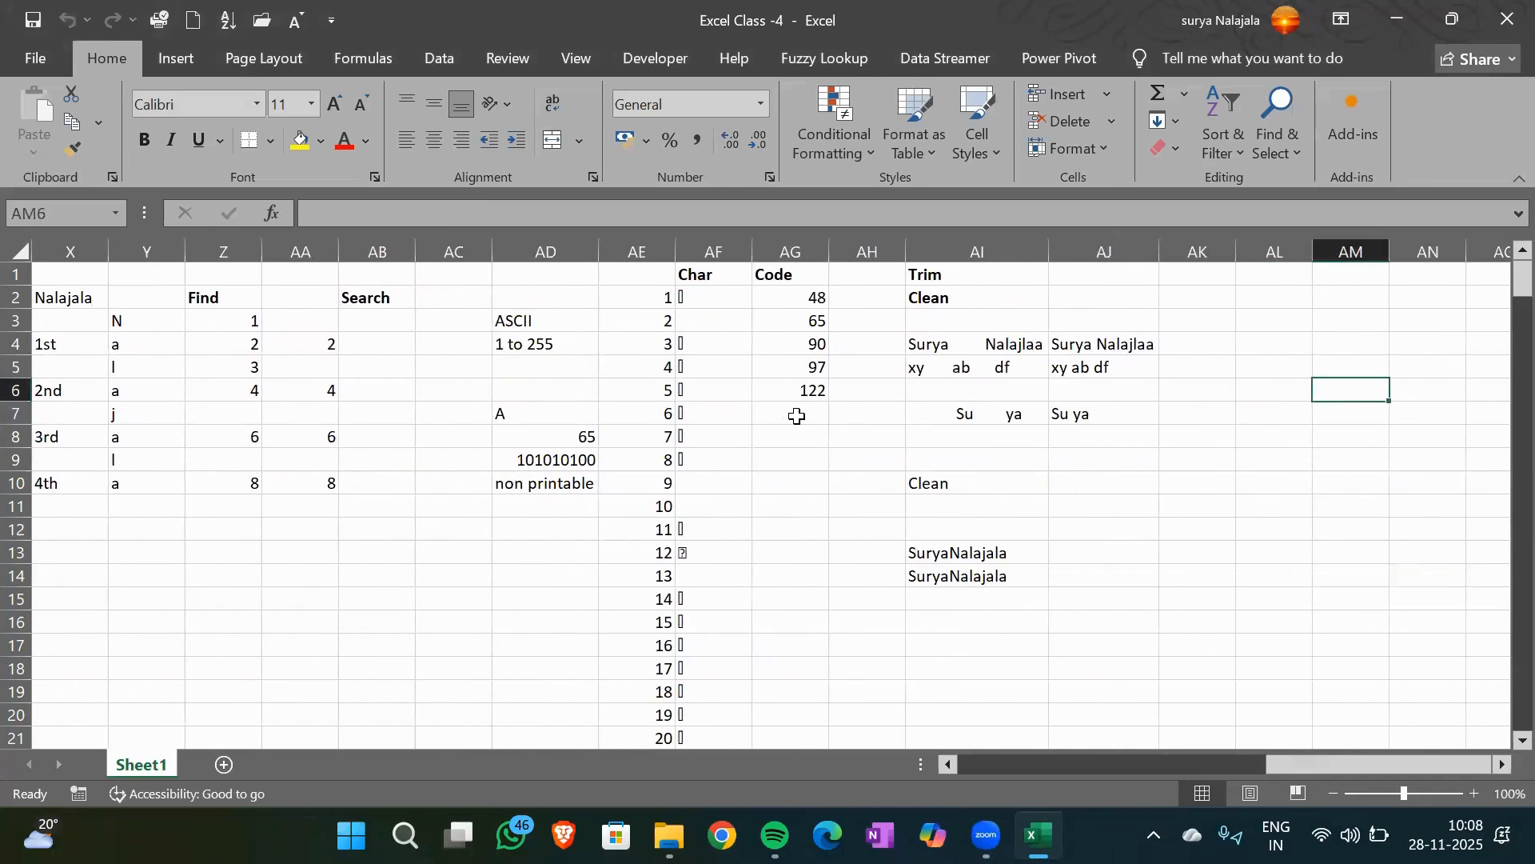
{"action": "key", "text": "Up"}
{"action": "key", "text": "Up"}
{"action": "key", "text": "Up"}
{"action": "key", "text": "Up"}
{"action": "key", "text": "Up"}
{"action": "key", "text": "Left"}
{"action": "type", "text": "Exact"}
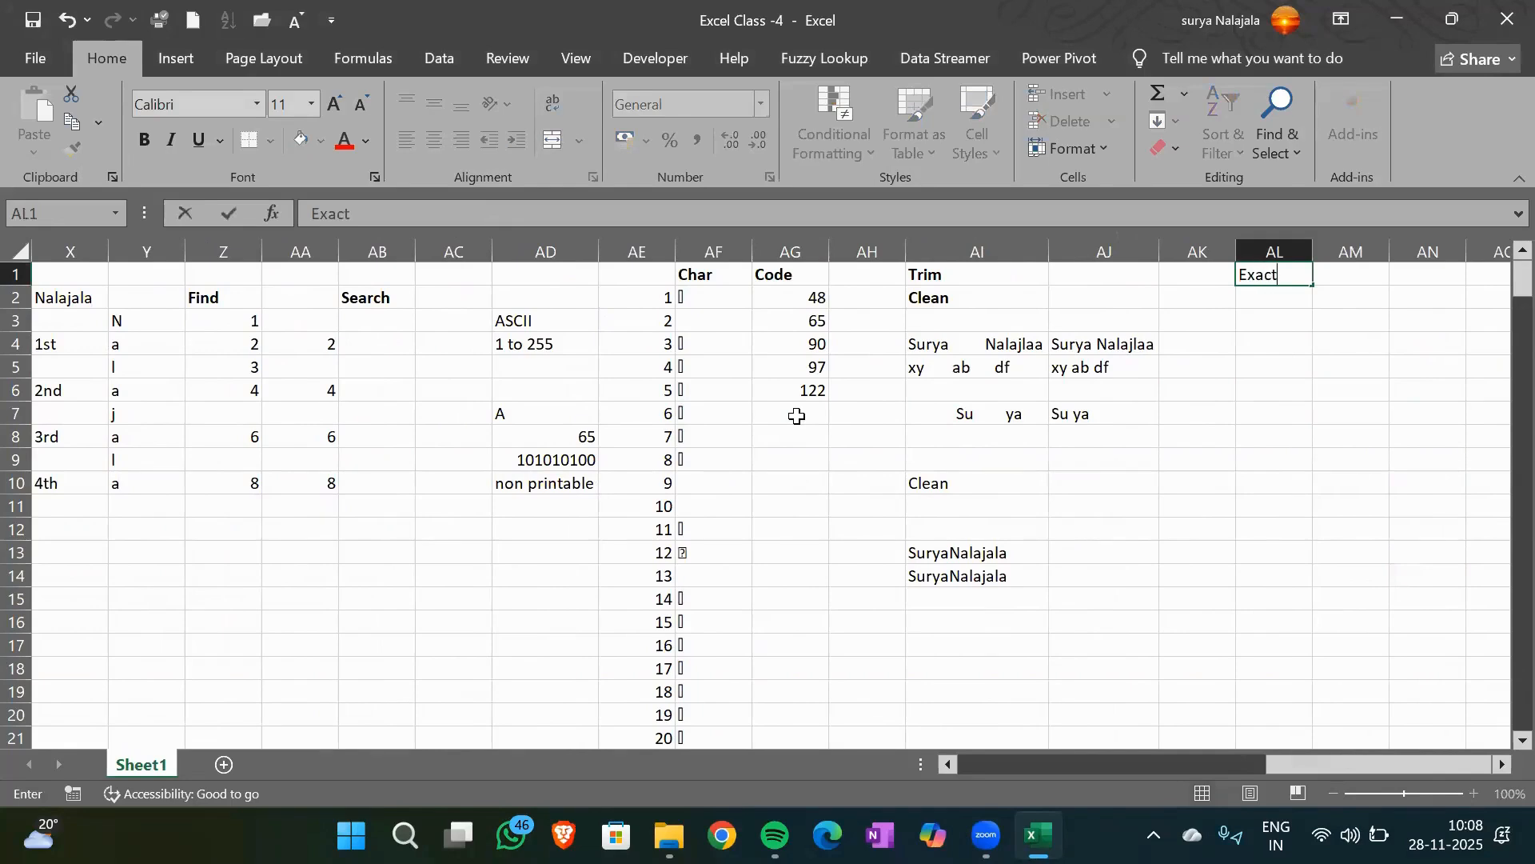
{"action": "key", "text": "Return"}
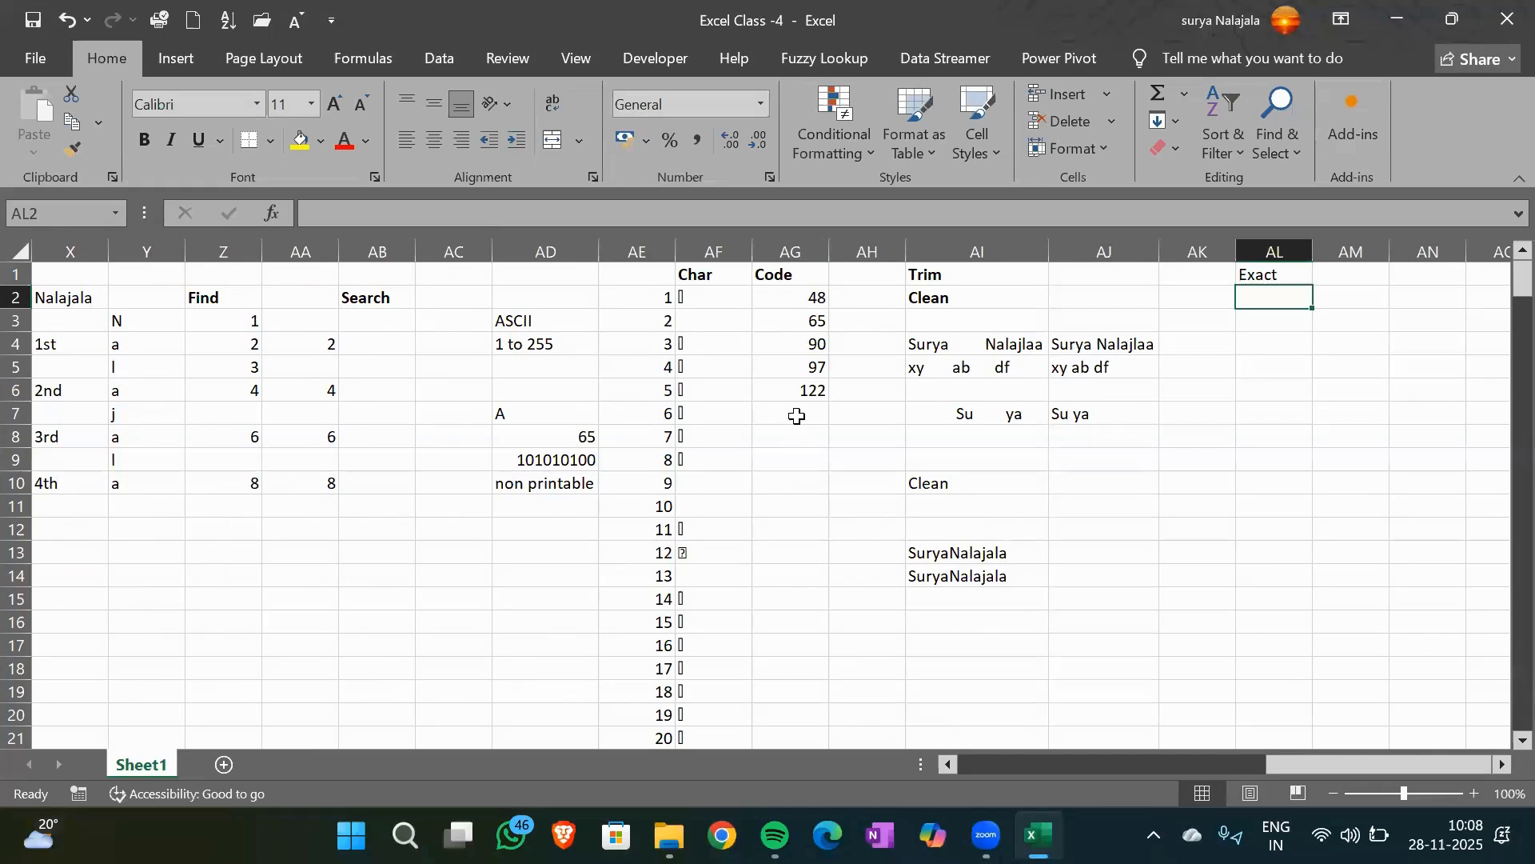
List the function names Text, Dollar, Fixed and Value in cells AL2 to AL5
{"action": "type", "text": "Text"}
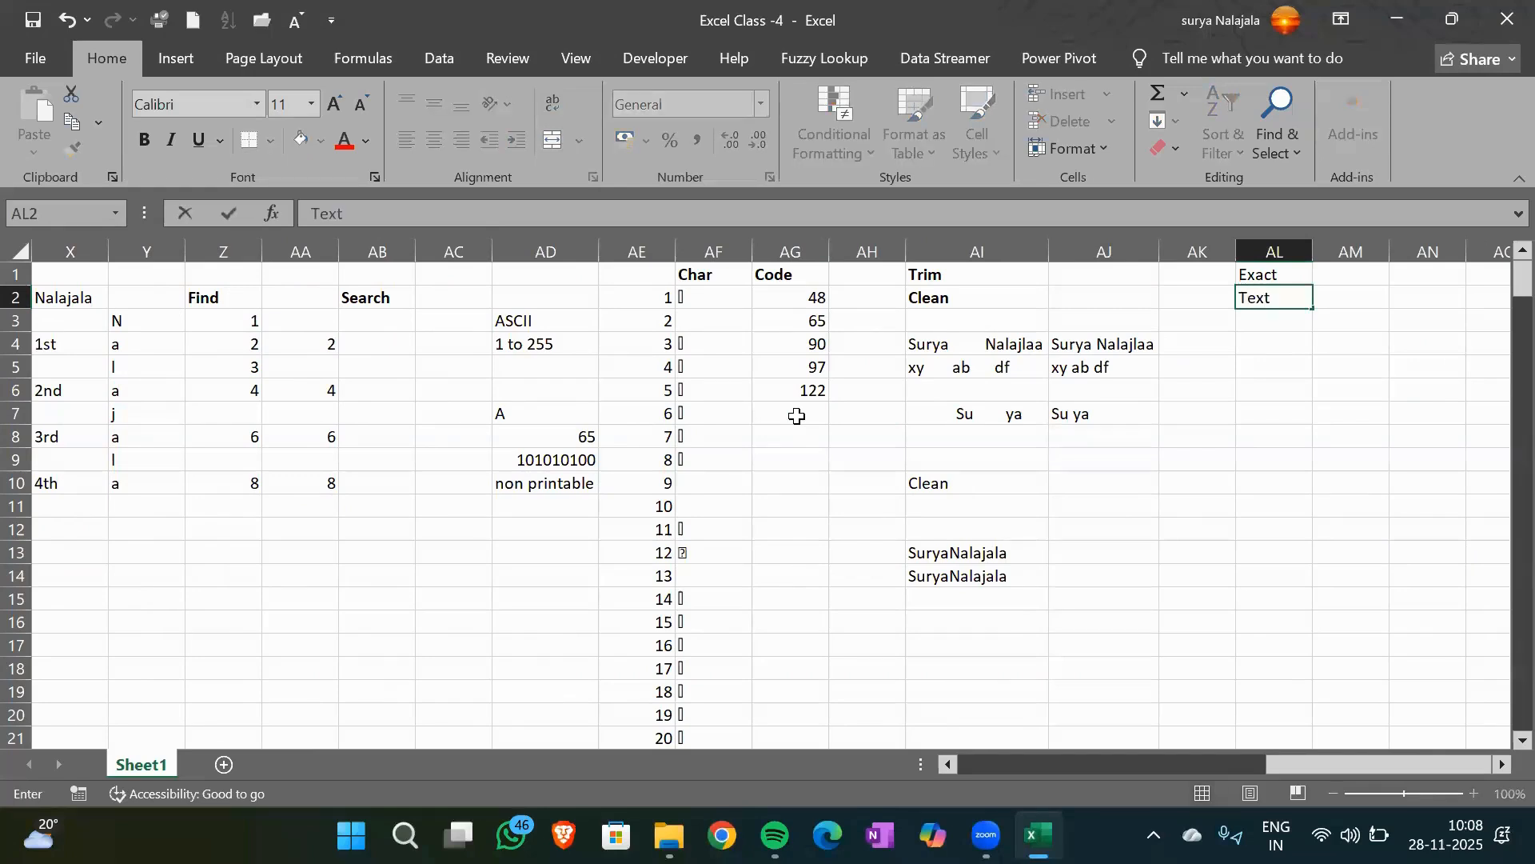
{"action": "key", "text": "Return"}
{"action": "type", "text": "Dollar"}
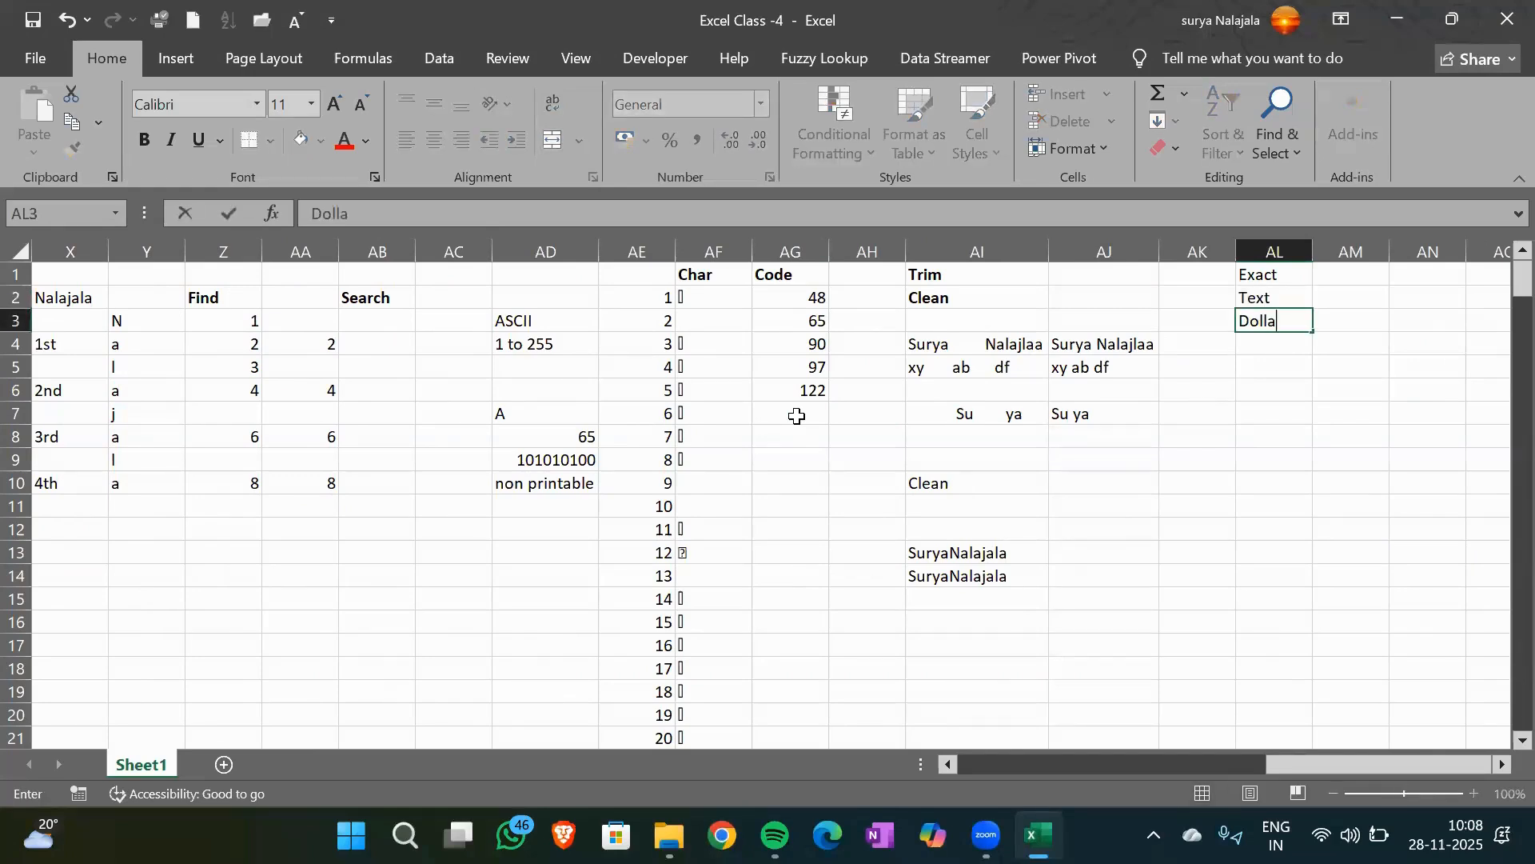
{"action": "key", "text": "Return"}
{"action": "type", "text": "Fixed"}
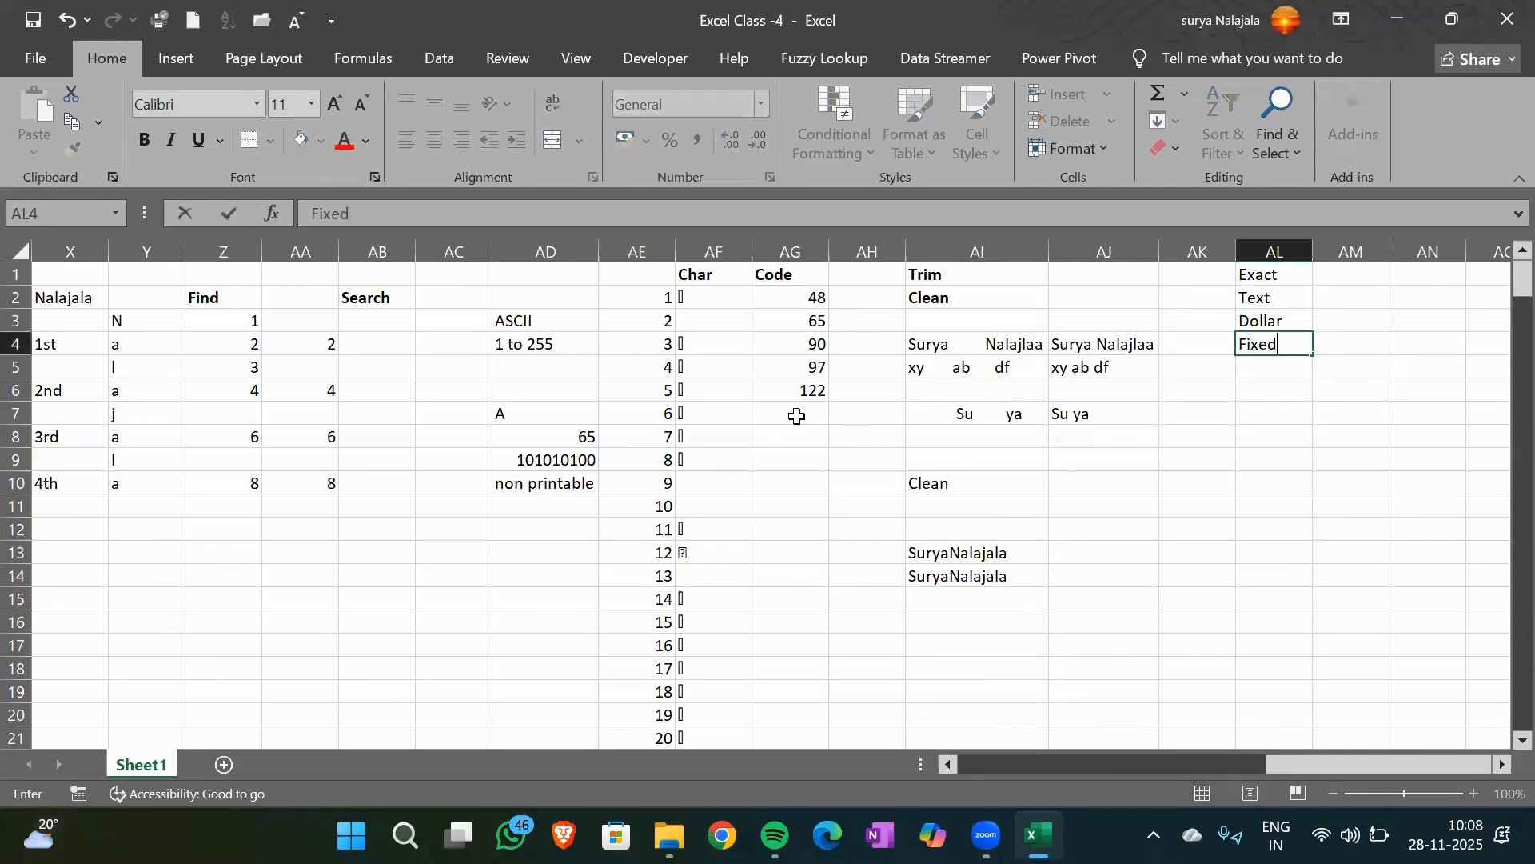
{"action": "key", "text": "Return"}
{"action": "type", "text": "Value"}
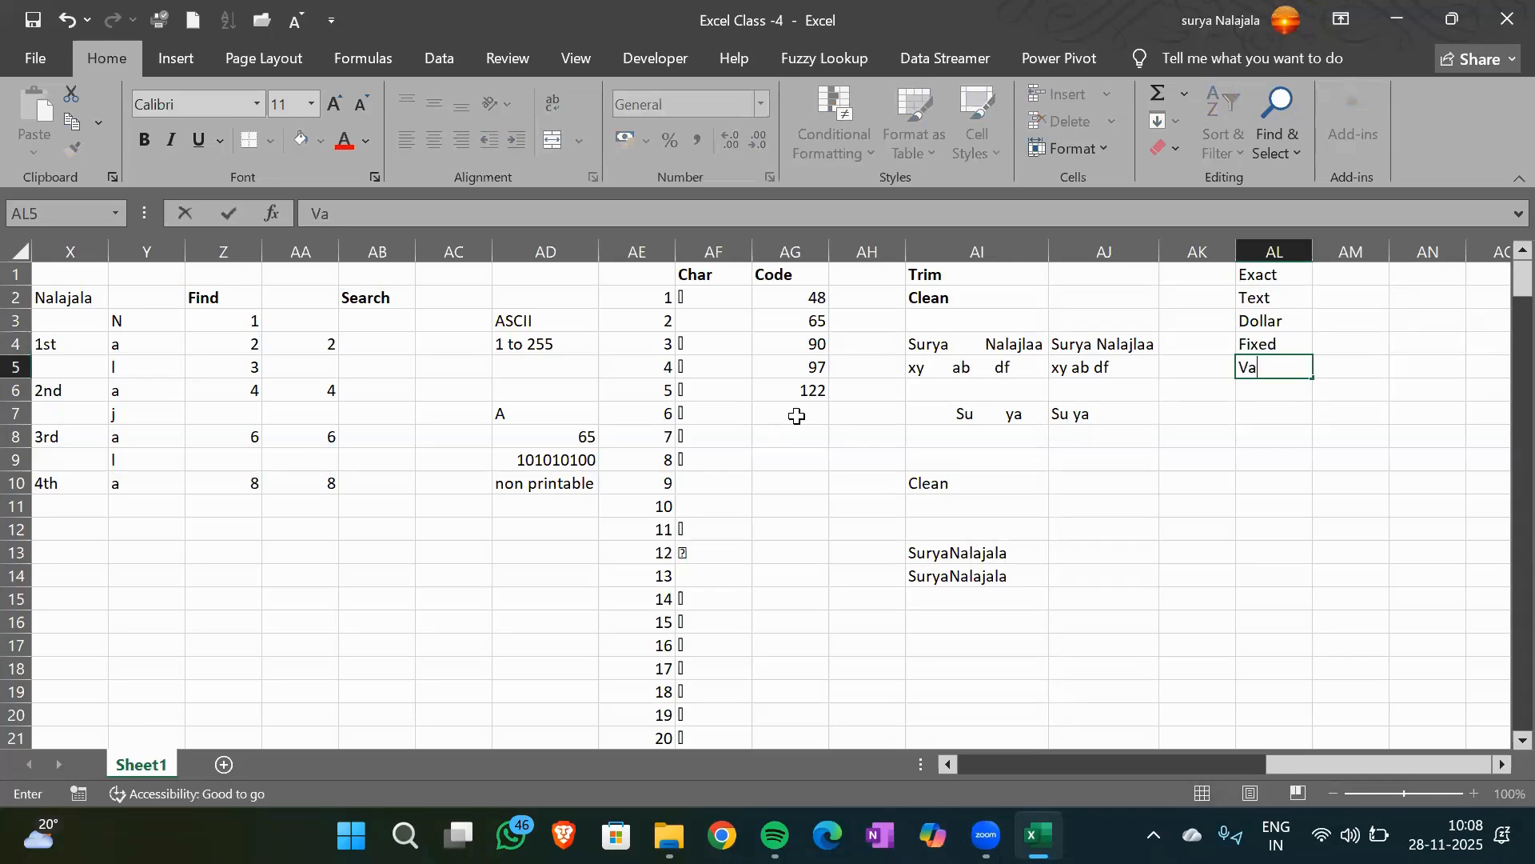
{"action": "key", "text": "Return"}
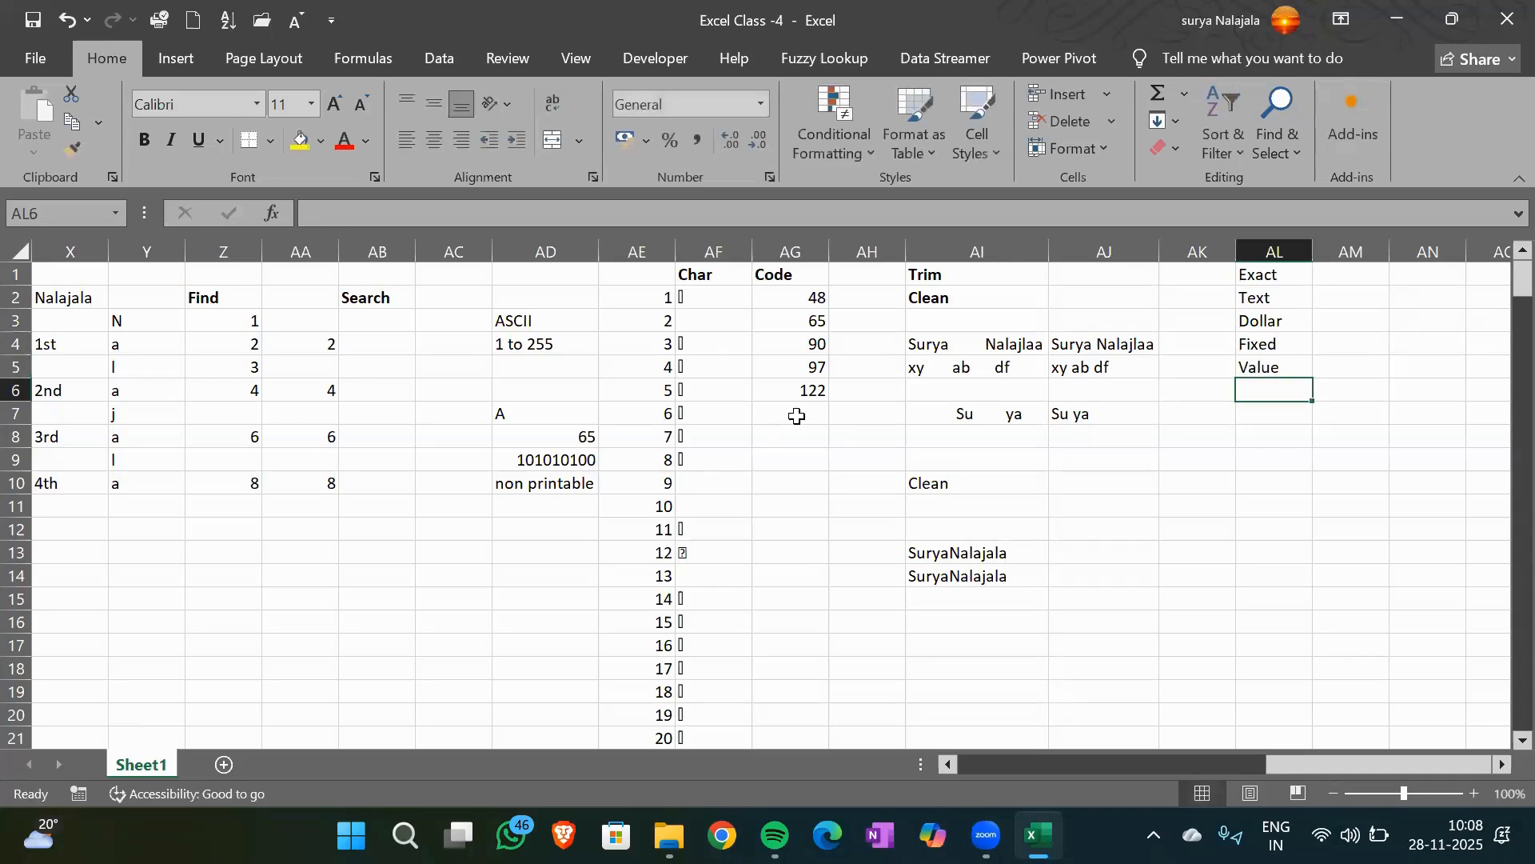
Make the function names in AL1:AL5 bold
{"action": "left_click", "coordinate": [1250, 275]}
{"action": "left_click", "coordinate": [1251, 365], "text": "shift"}
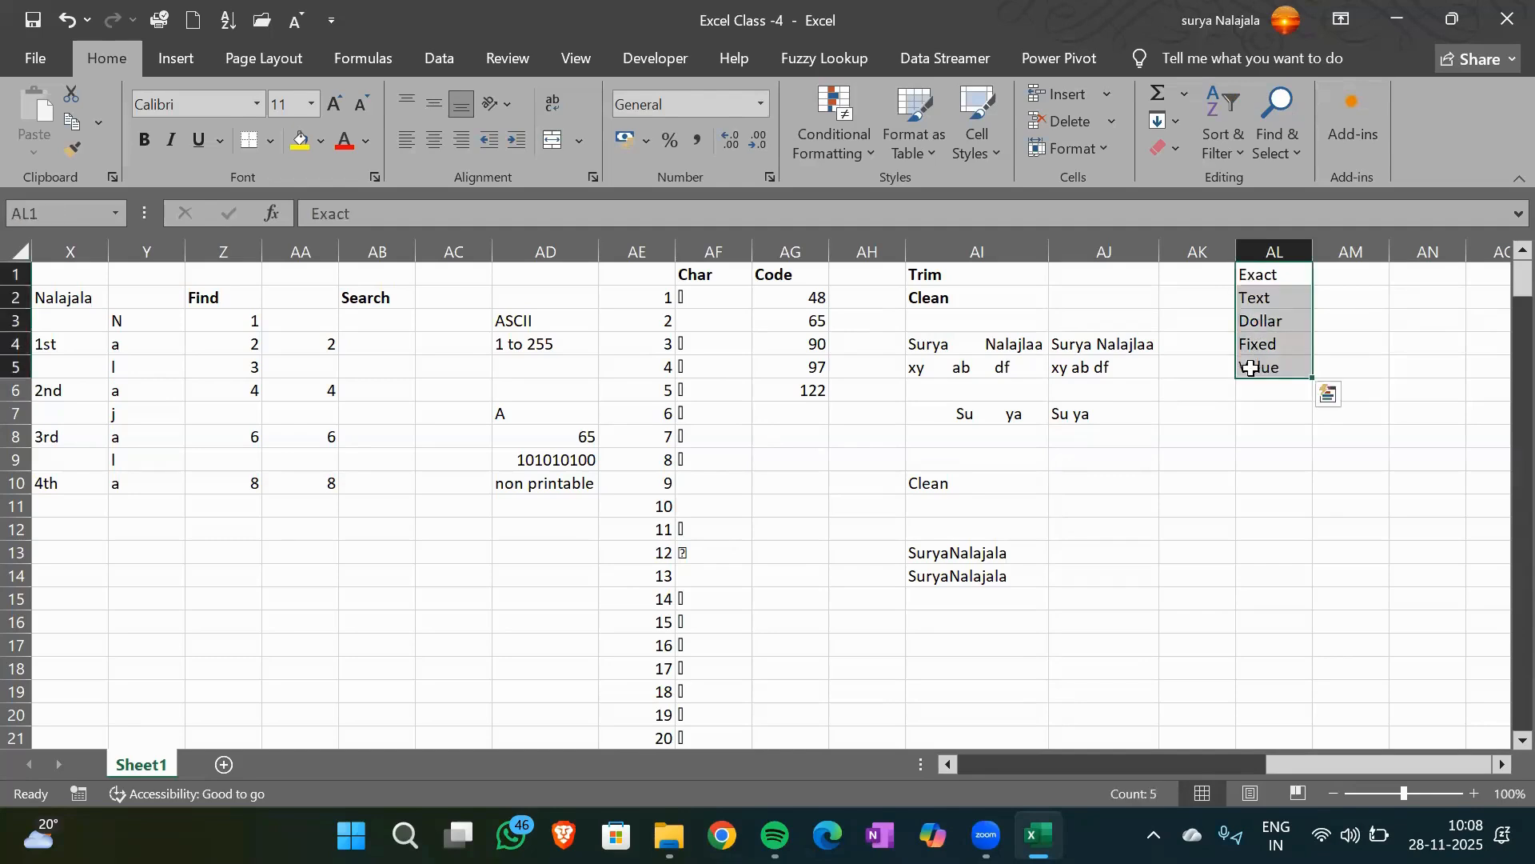
{"action": "key", "text": "ctrl+b"}
{"action": "left_click", "coordinate": [1211, 503]}
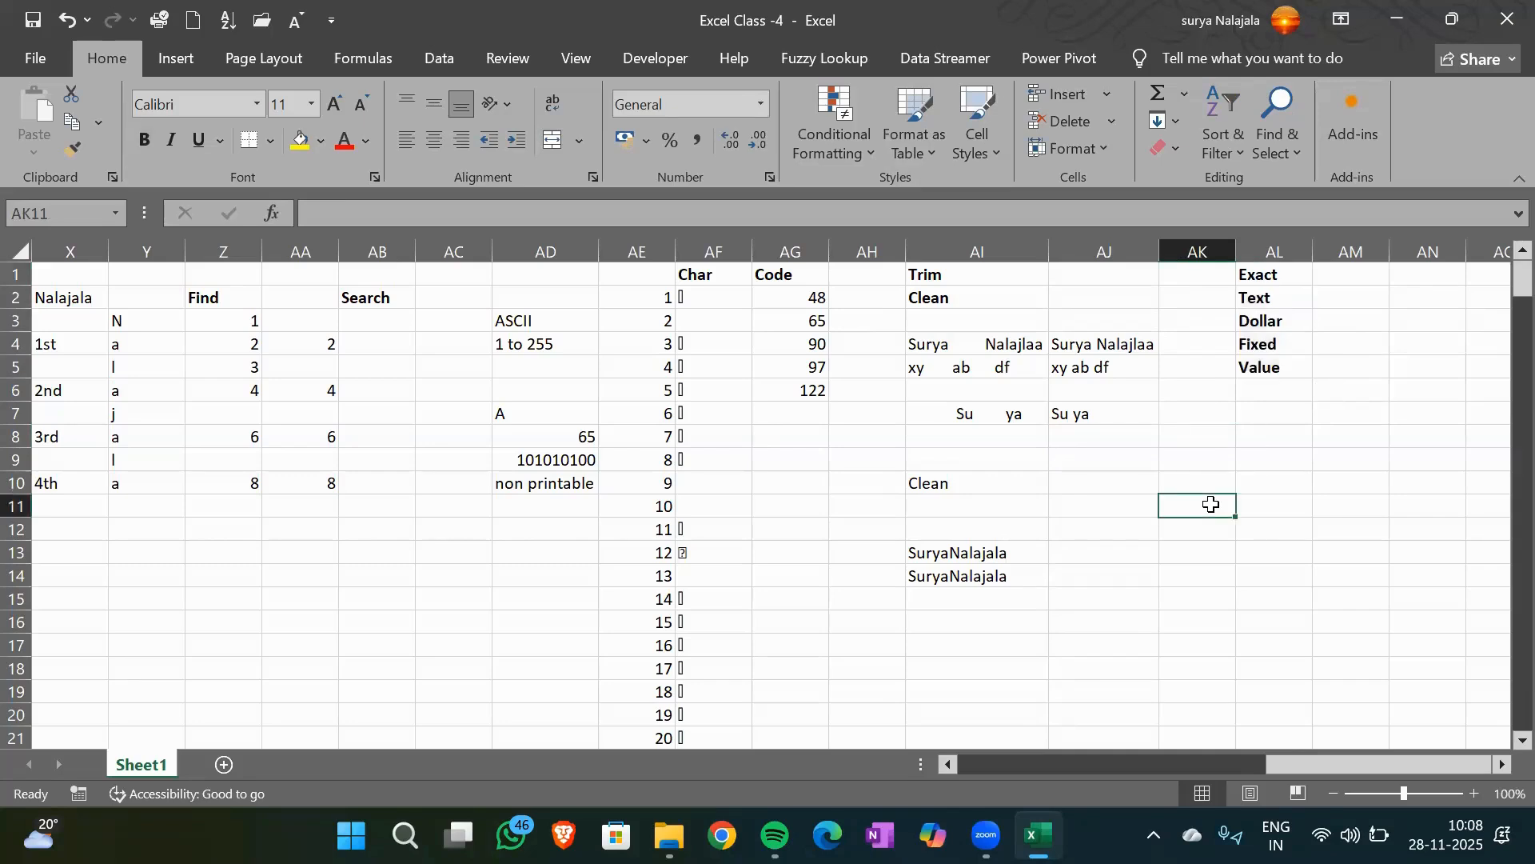
Review the TRIM examples in AJ4, AJ5 and AJ7 and the CLEAN example in AI14
{"action": "key", "text": "Down"}
{"action": "key", "text": "Down"}
{"action": "key", "text": "Right"}
{"action": "key", "text": "Right"}
{"action": "key", "text": "Right"}
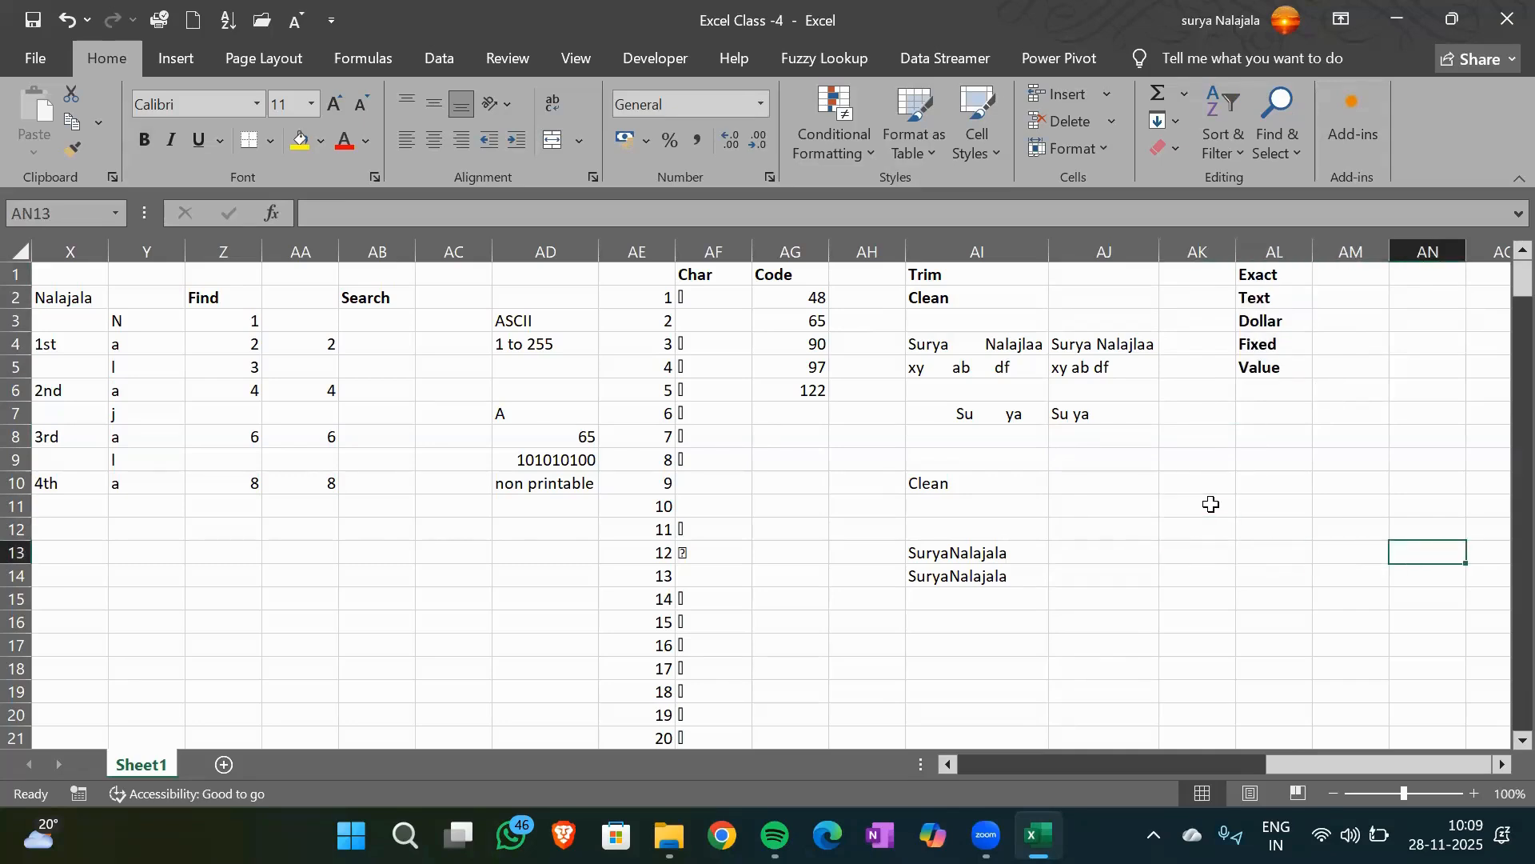
{"action": "key", "text": "Right"}
{"action": "key", "text": "Right"}
{"action": "key", "text": "Right"}
{"action": "key", "text": "Right"}
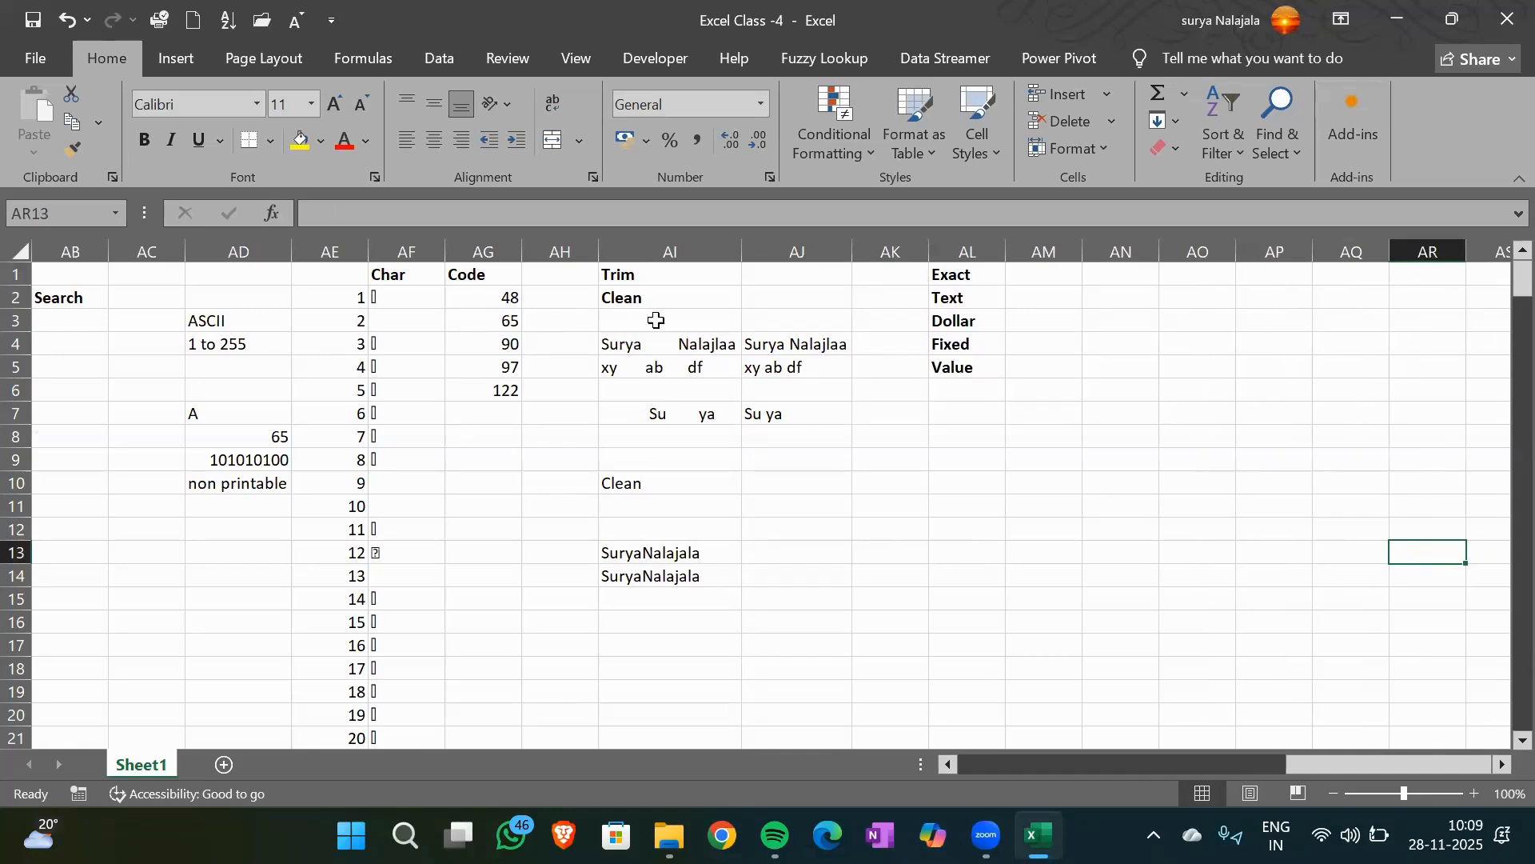
{"action": "left_click", "coordinate": [825, 339]}
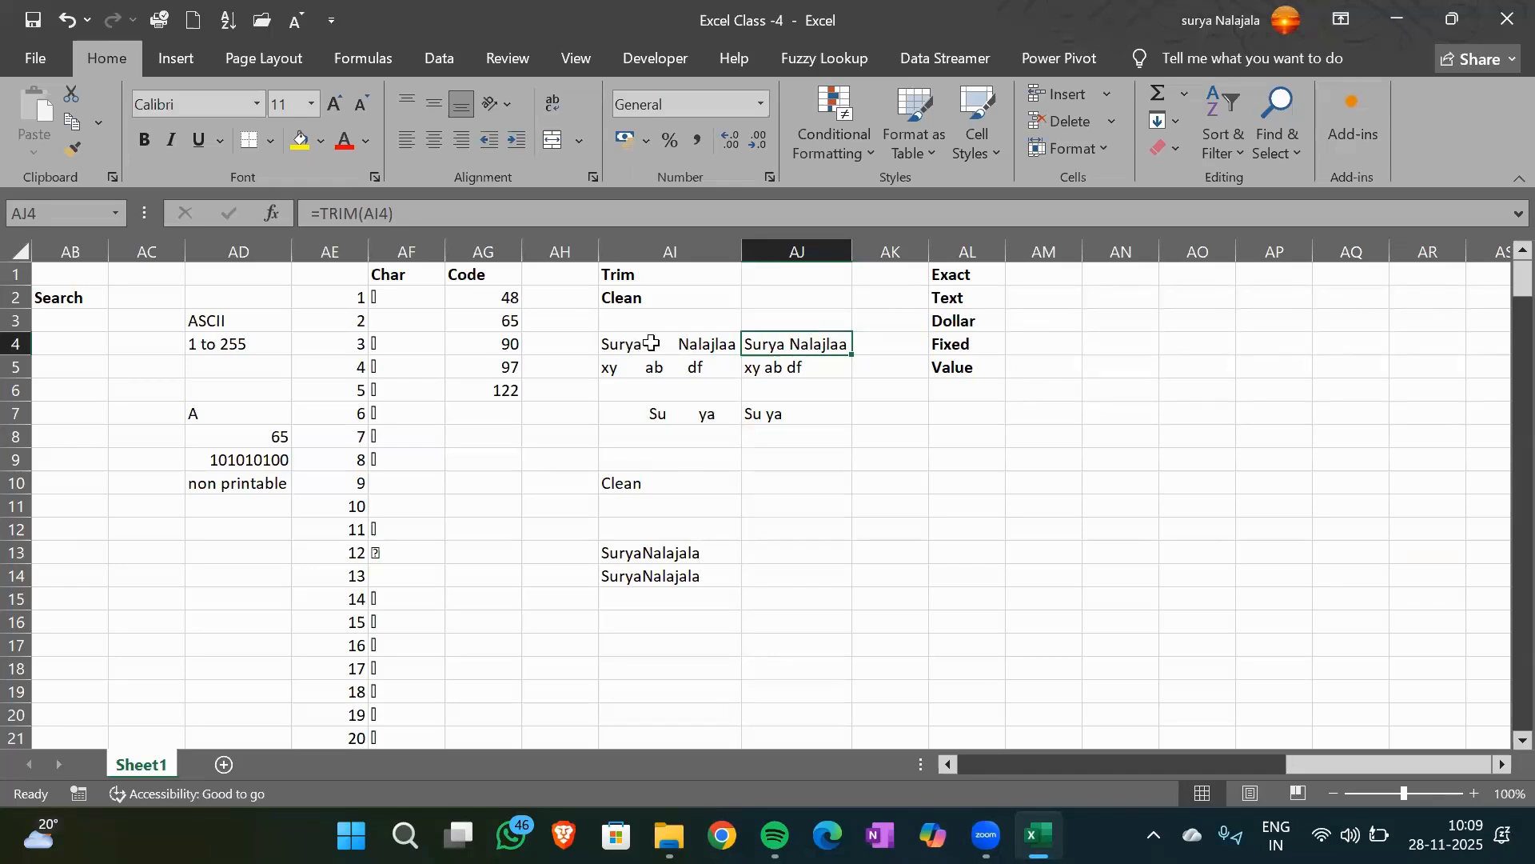
{"action": "left_click", "coordinate": [373, 214]}
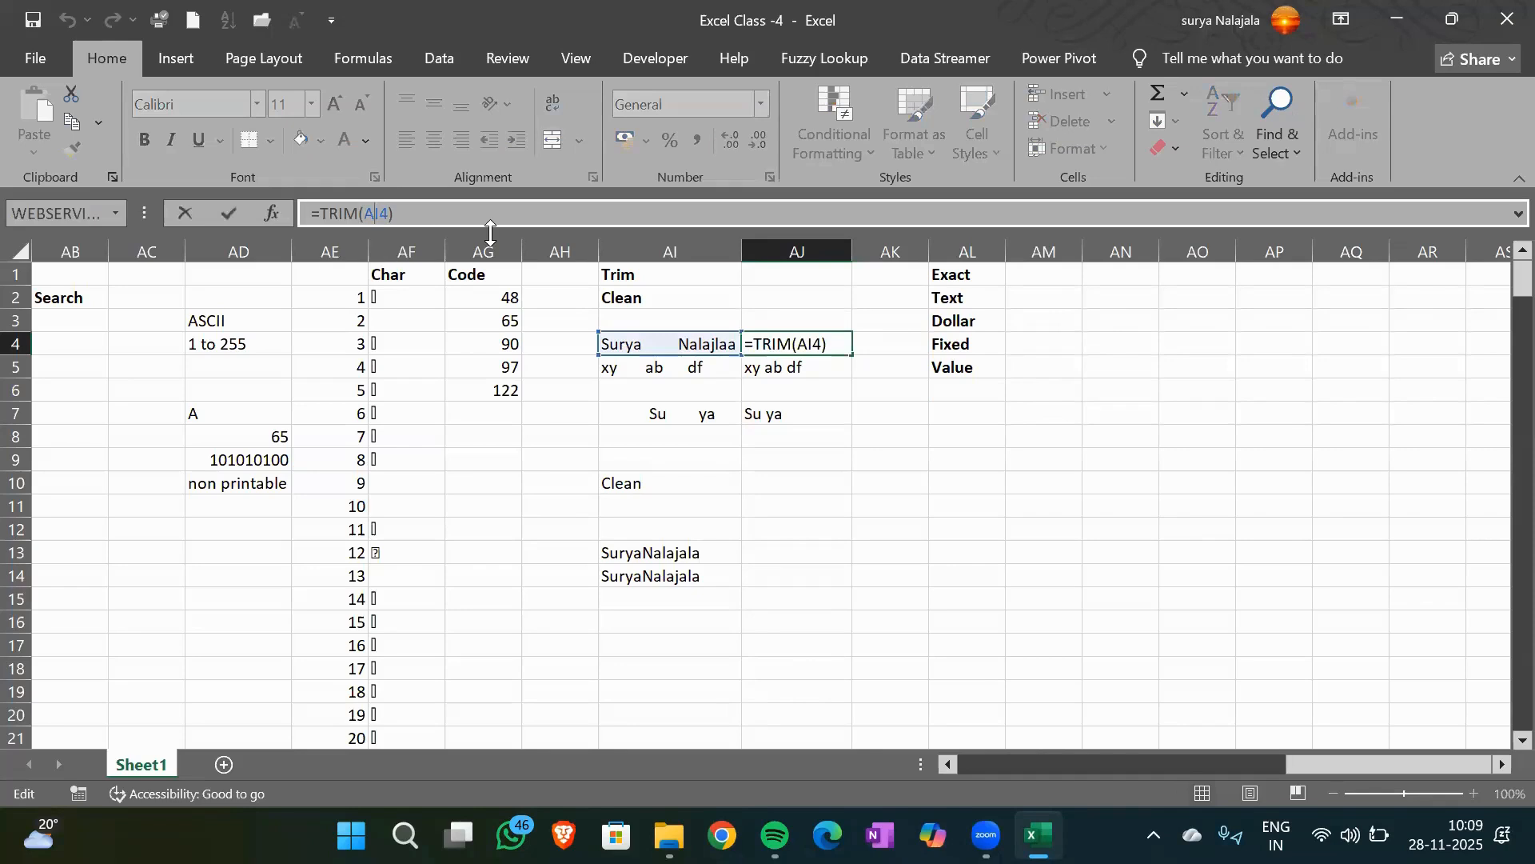
{"action": "key", "text": "Return"}
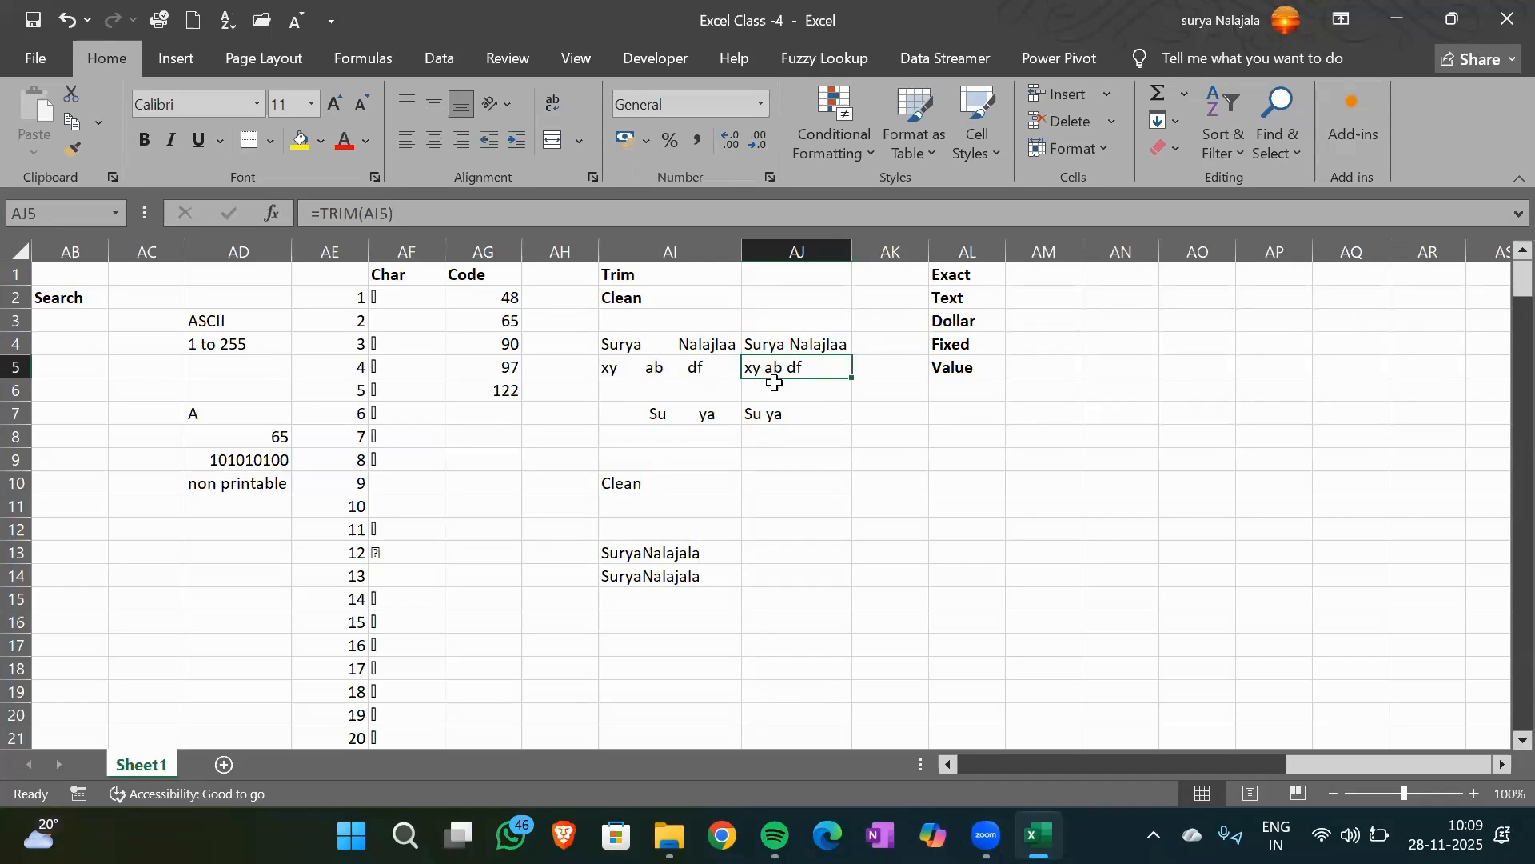
{"action": "left_click", "coordinate": [674, 414]}
{"action": "left_click", "coordinate": [760, 418]}
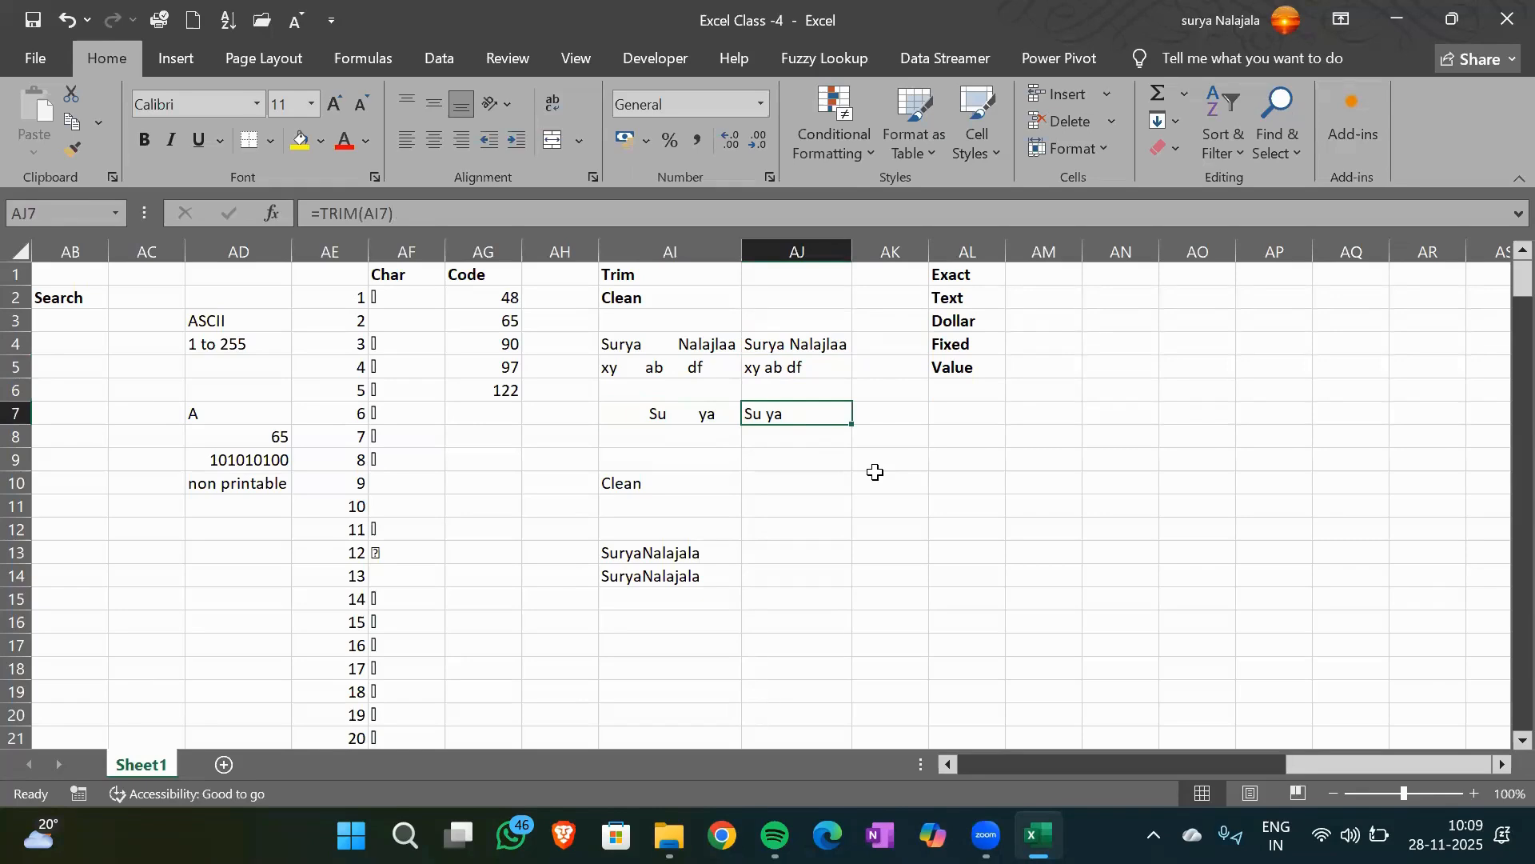
{"action": "left_click_drag", "start_coordinate": [695, 352], "coordinate": [759, 416]}
{"action": "left_click", "coordinate": [629, 482]}
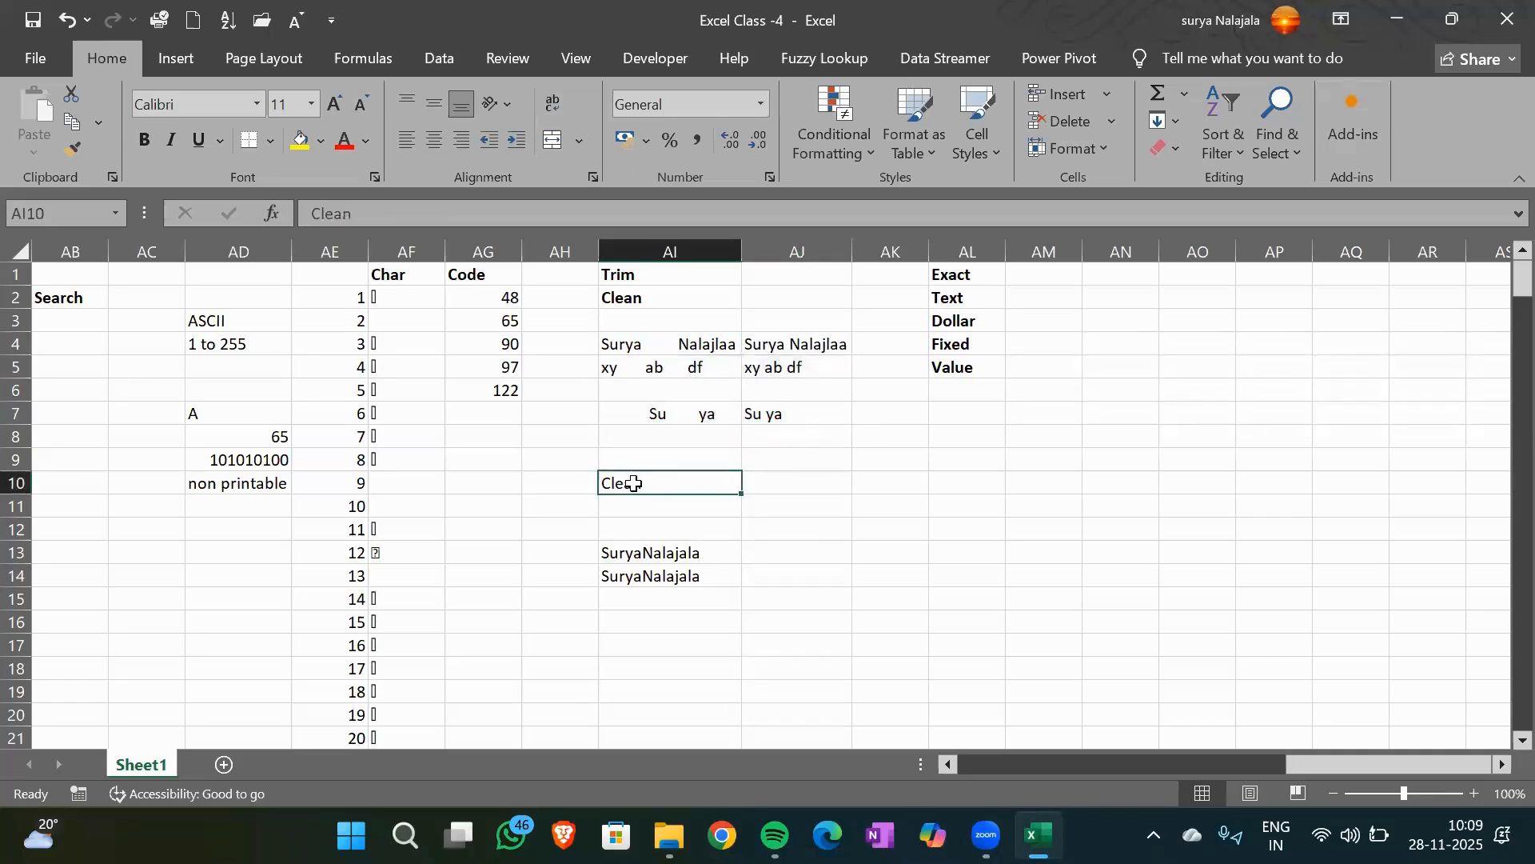
{"action": "left_click", "coordinate": [659, 572]}
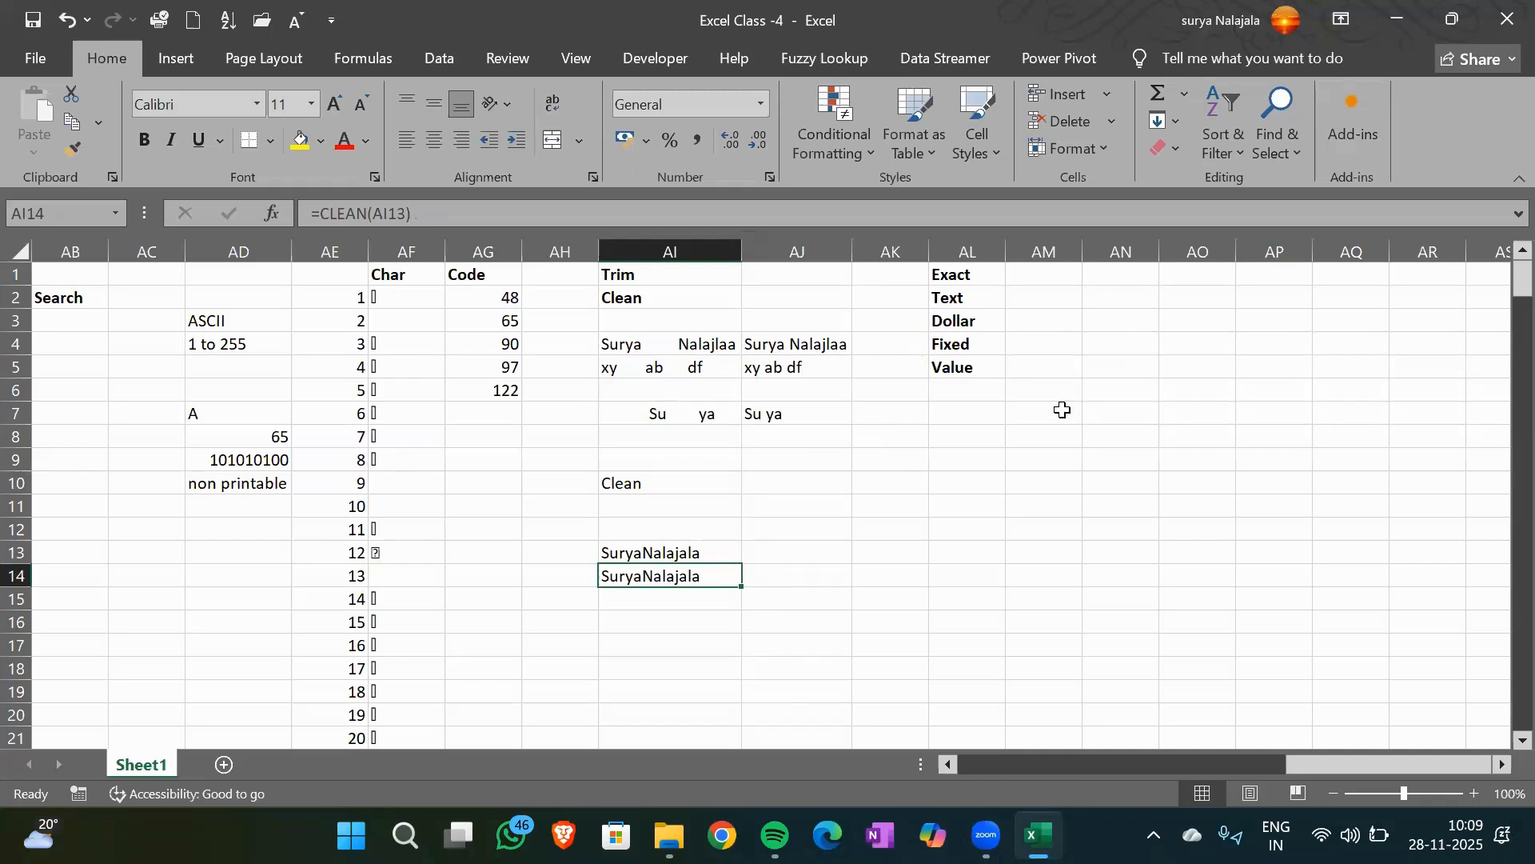
Add the bold heading Exact in cell AN1
{"action": "left_click", "coordinate": [1119, 283]}
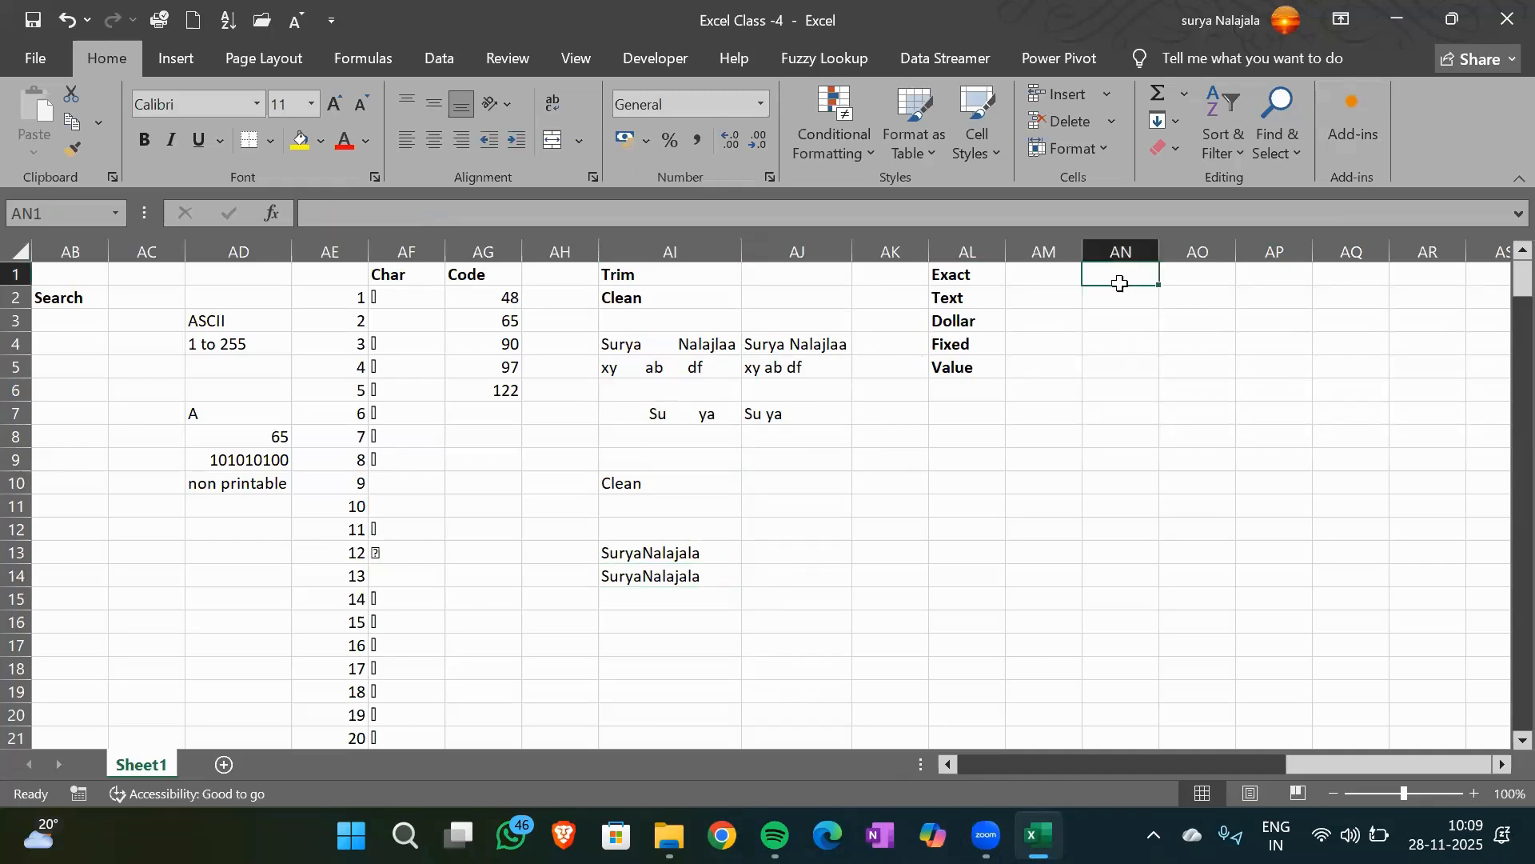
{"action": "key", "text": "Right"}
{"action": "key", "text": "Right"}
{"action": "key", "text": "Right"}
{"action": "key", "text": "Left"}
{"action": "key", "text": "Left"}
{"action": "key", "text": "Left"}
{"action": "type", "text": "Exact"}
{"action": "key", "text": "Return"}
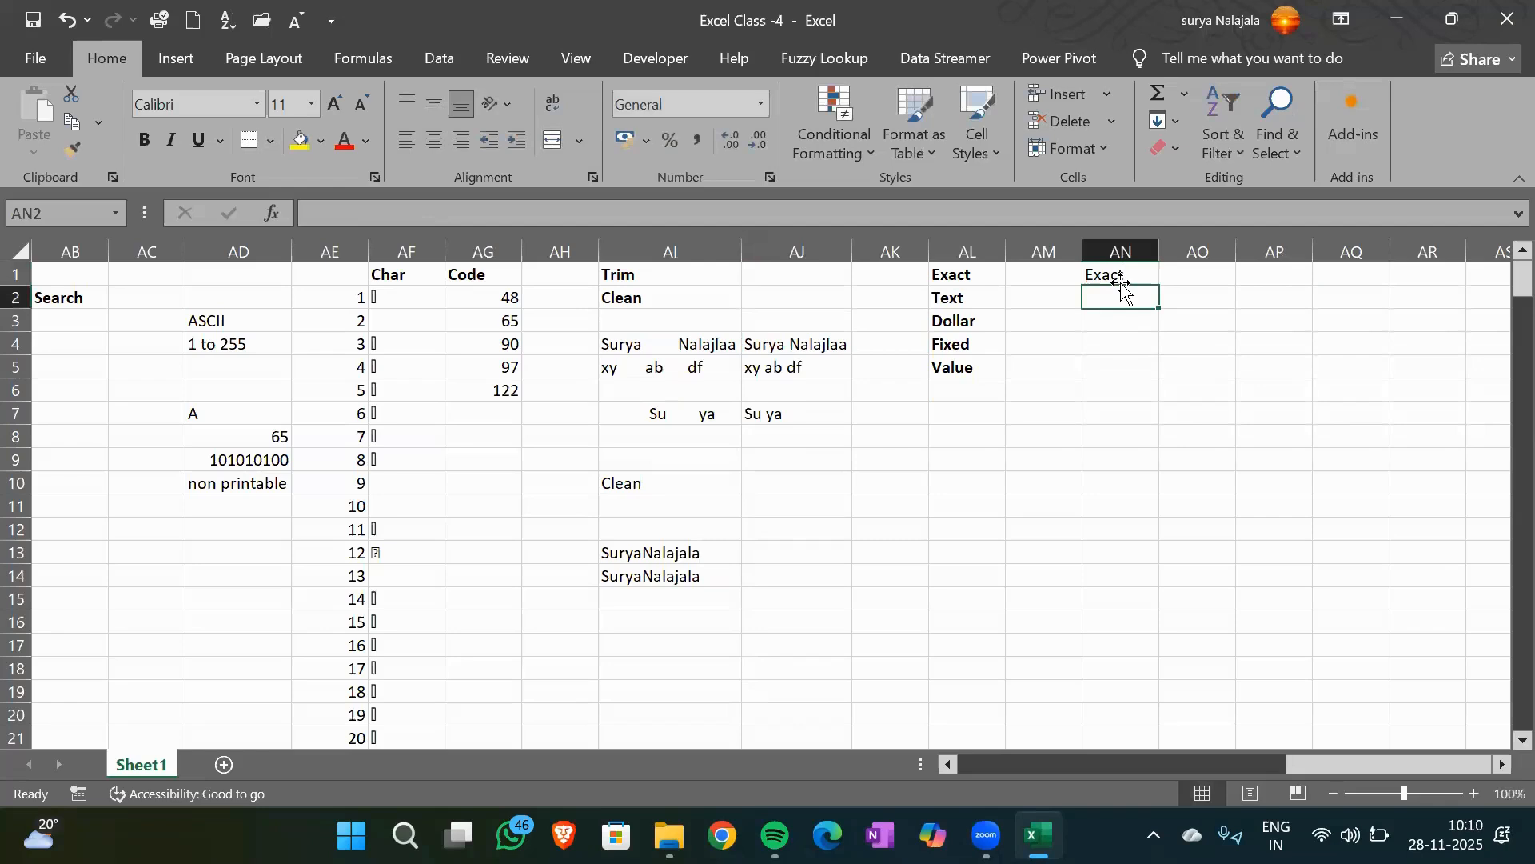
{"action": "key", "text": "Up"}
{"action": "key", "text": "ctrl+b"}
Enter the sample text XYZ in both AN2 and AO2 as a pair to compare
{"action": "key", "text": "Down"}
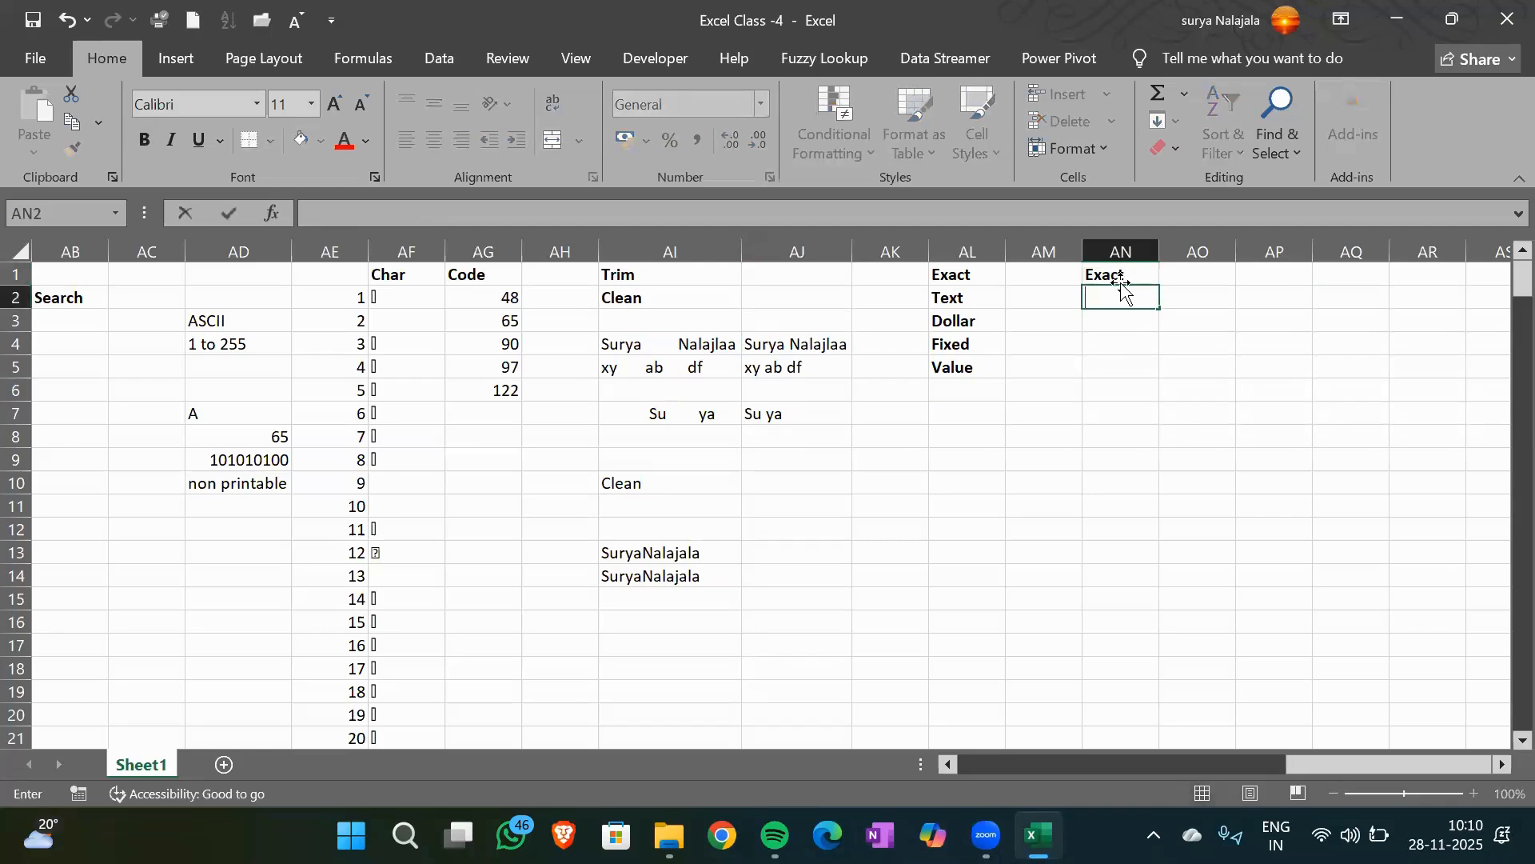
{"action": "type", "text": "XYZ"}
{"action": "key", "text": "shift+Right"}
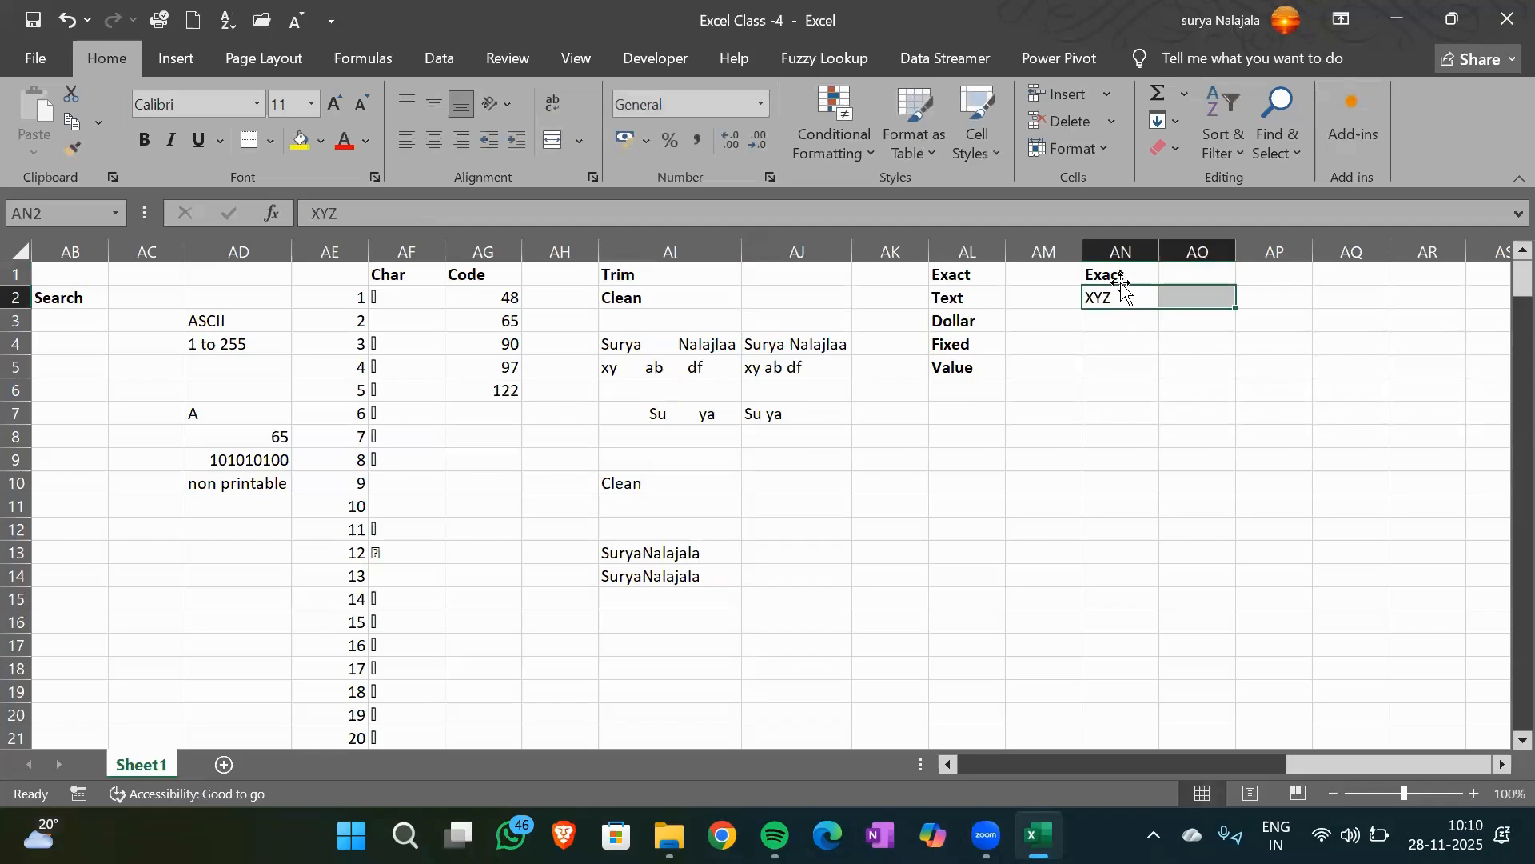
{"action": "key", "text": "Right"}
{"action": "type", "text": "XYZ"}
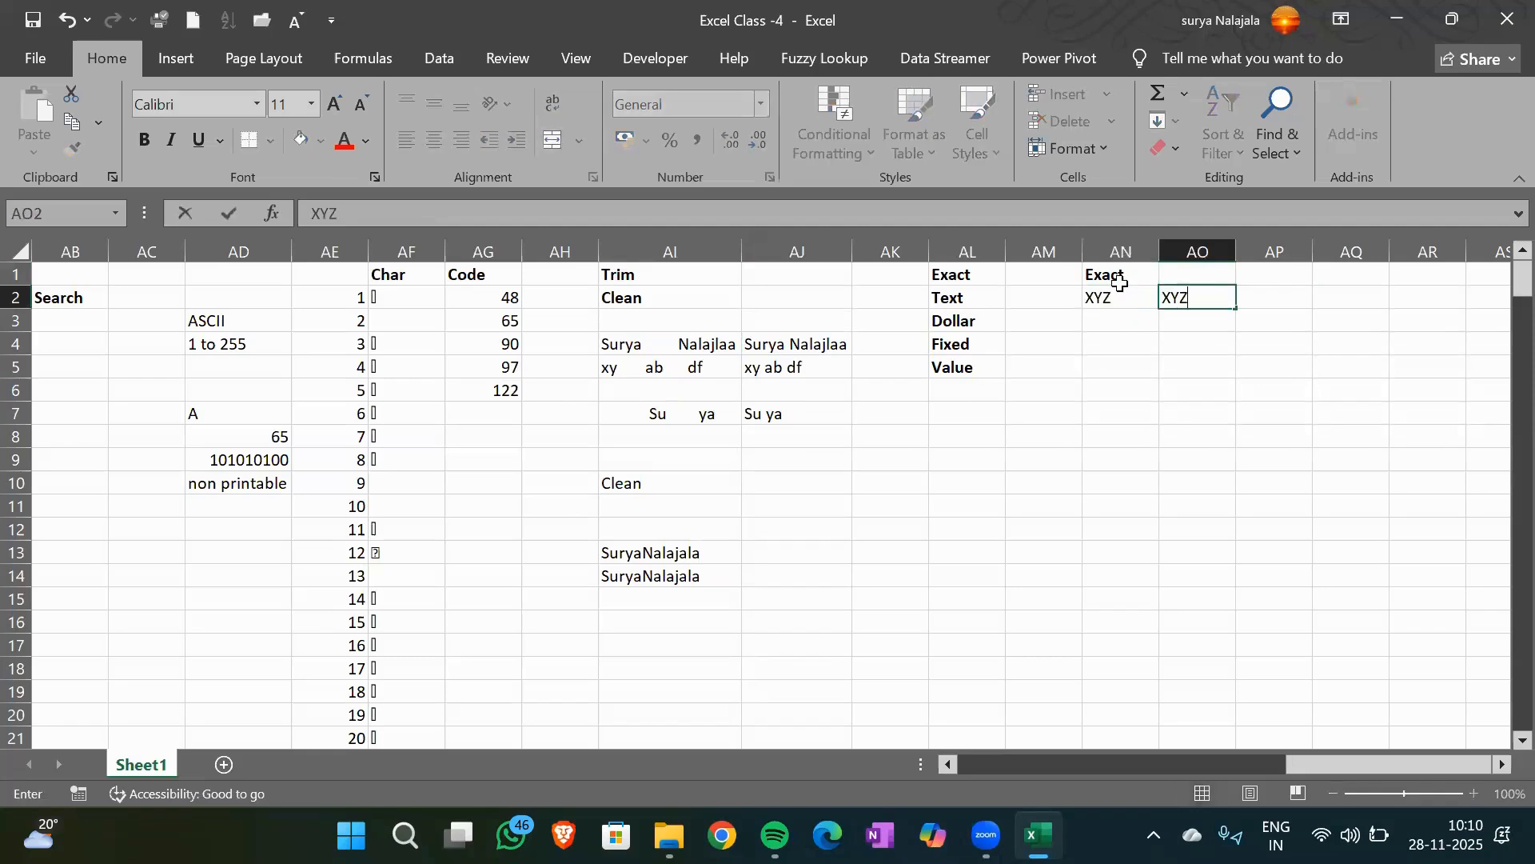
{"action": "key", "text": "Return"}
{"action": "left_click", "coordinate": [1119, 294]}
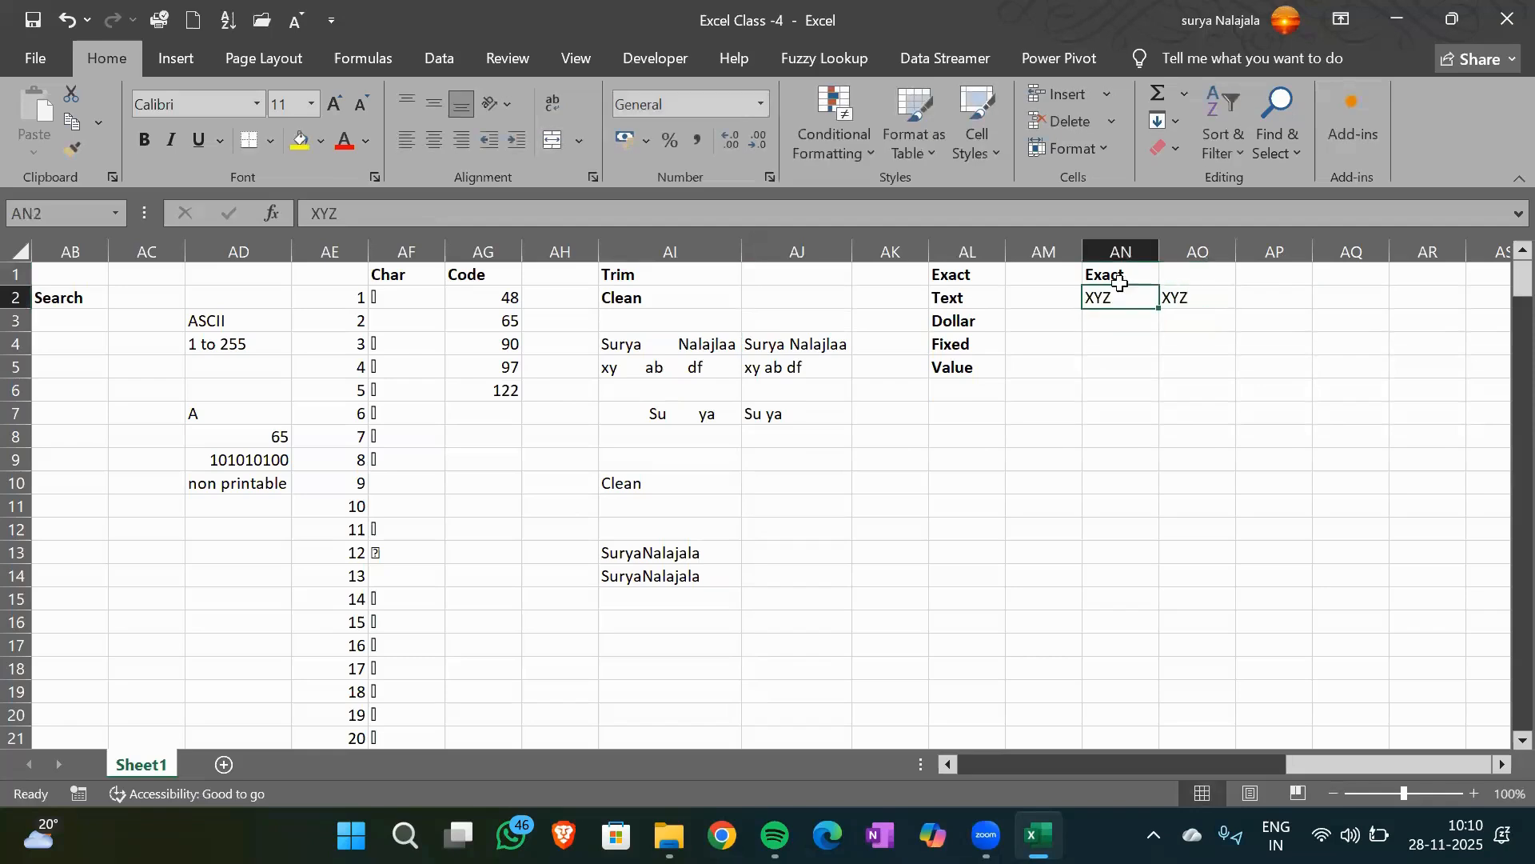
{"action": "key", "text": "Right"}
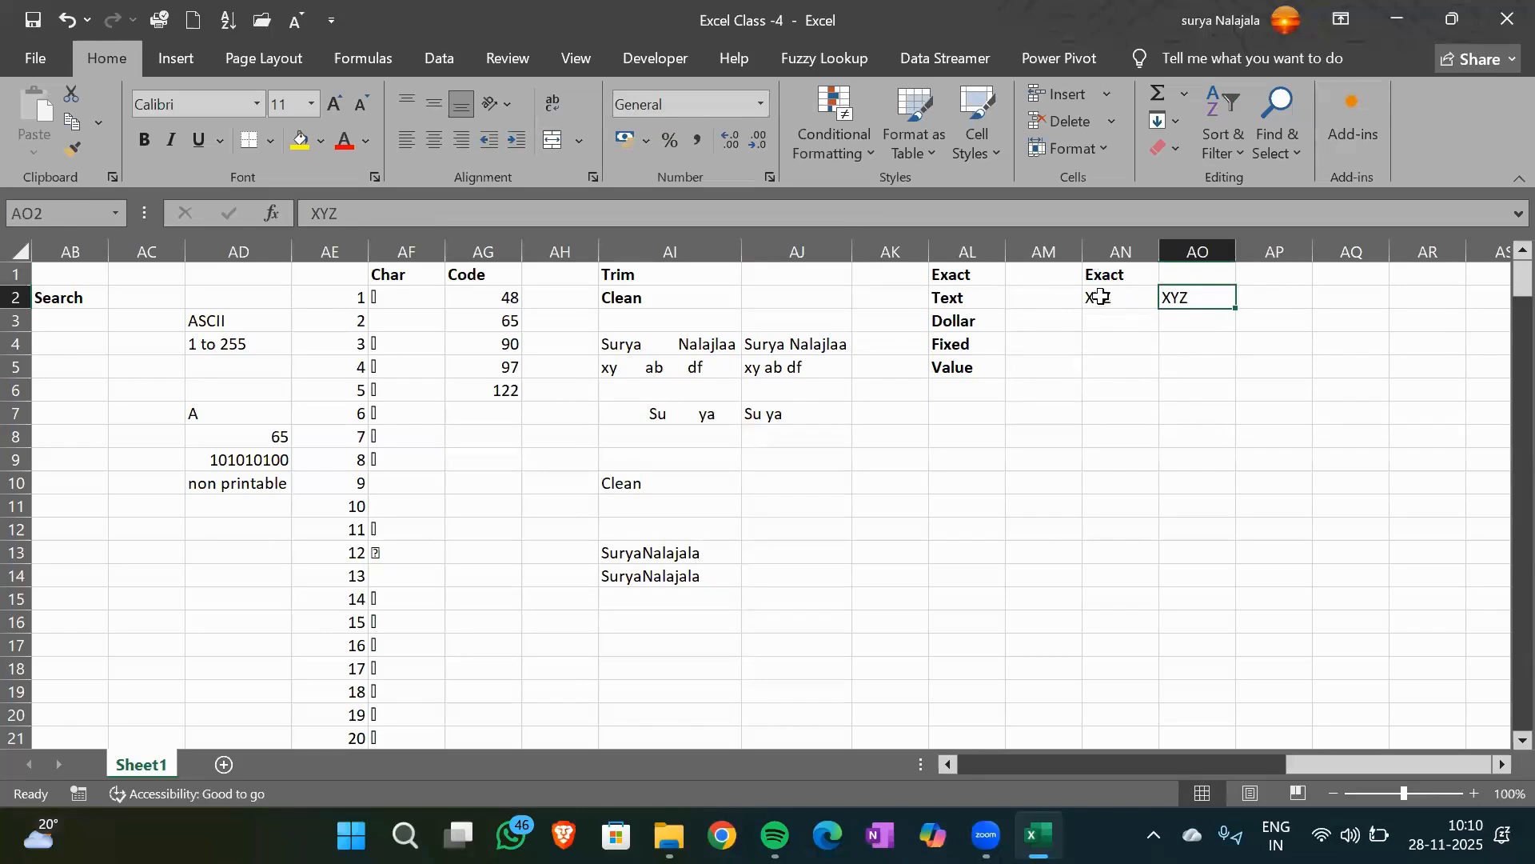
{"action": "left_click_drag", "start_coordinate": [1098, 297], "coordinate": [1189, 308]}
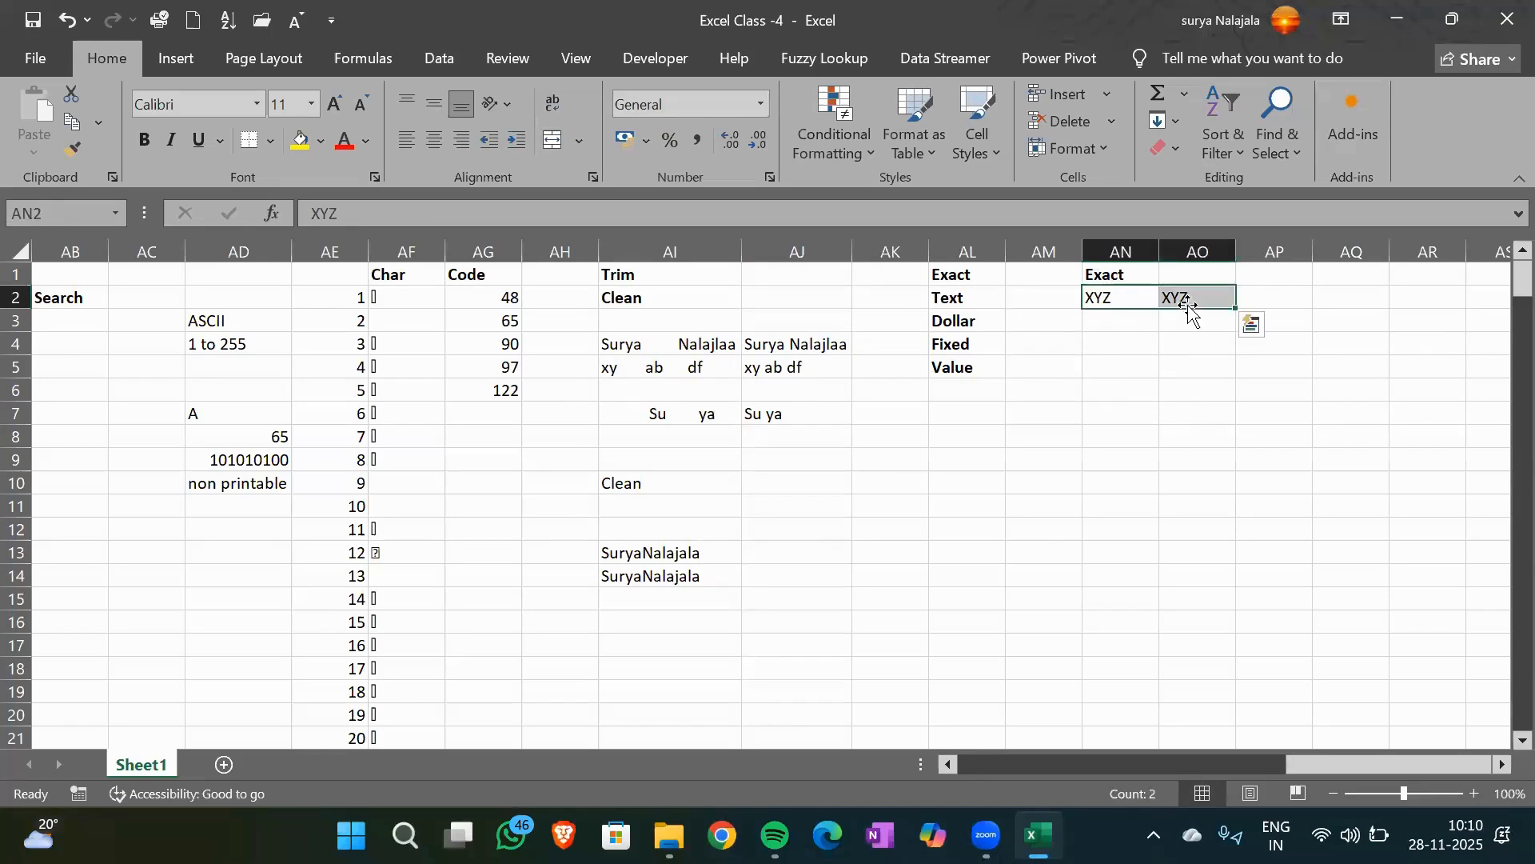
Enter XYZ in AN8 and the formula ="ZYZ"&CHAR(13) in AO8
{"action": "left_click", "coordinate": [1096, 439]}
{"action": "type", "text": "XYZ"}
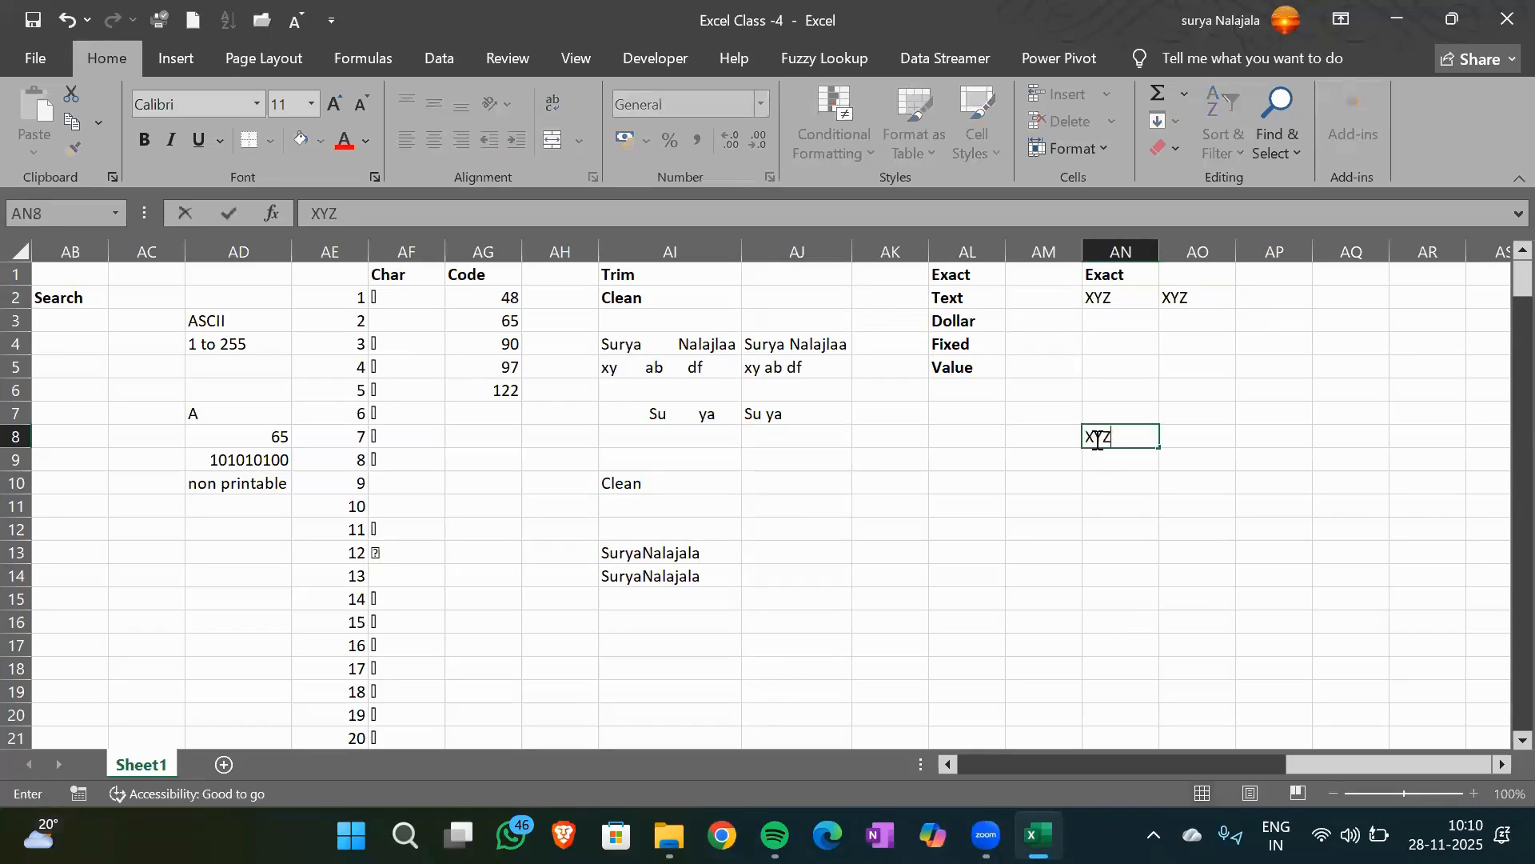
{"action": "key", "text": "Tab"}
{"action": "type", "text": "=\""}
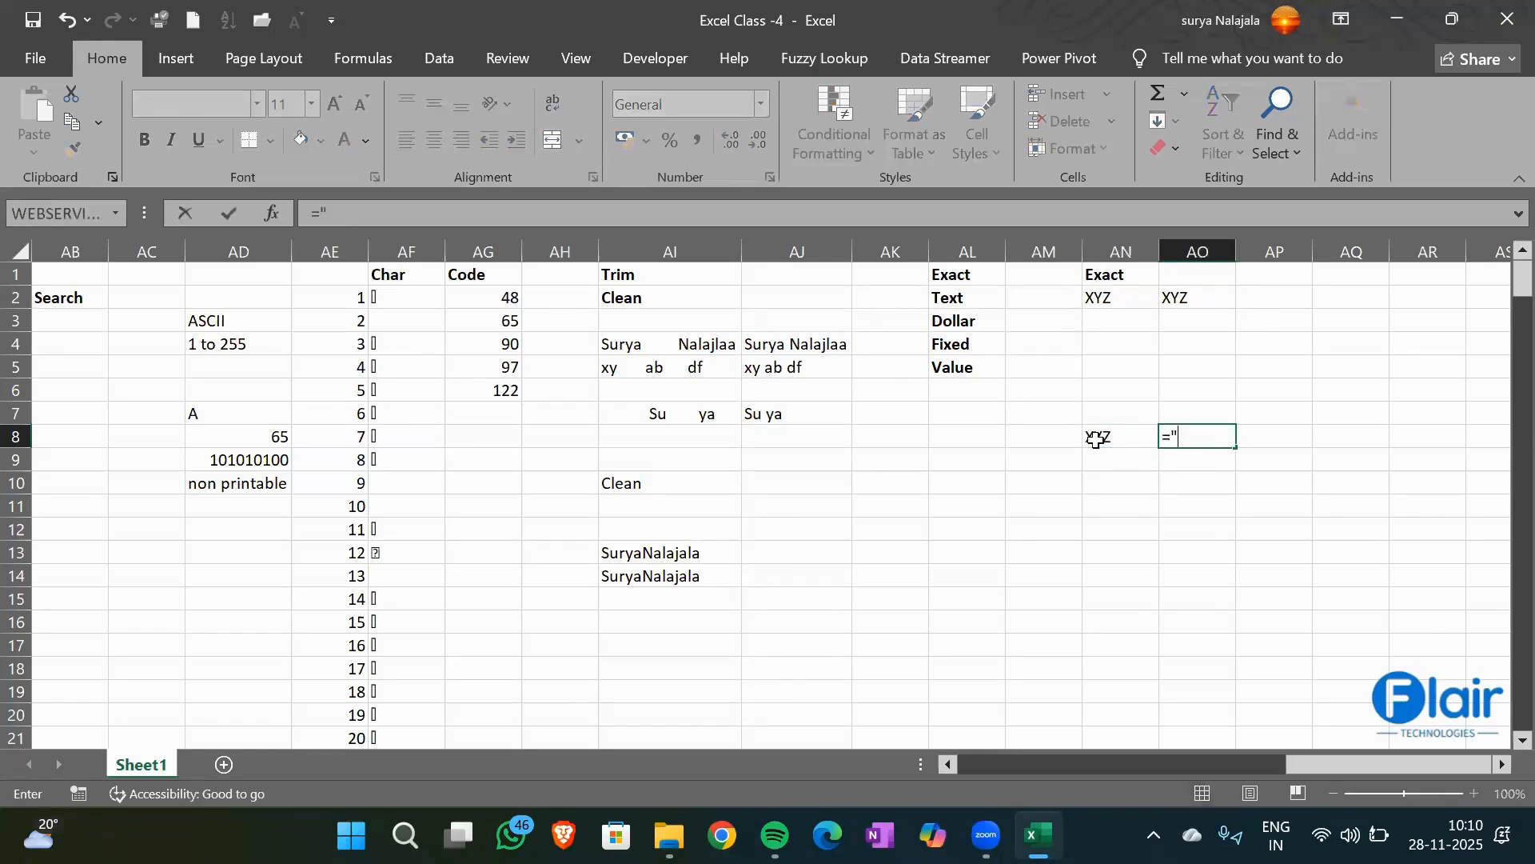
{"action": "type", "text": "ZYZ\"&Char(1"}
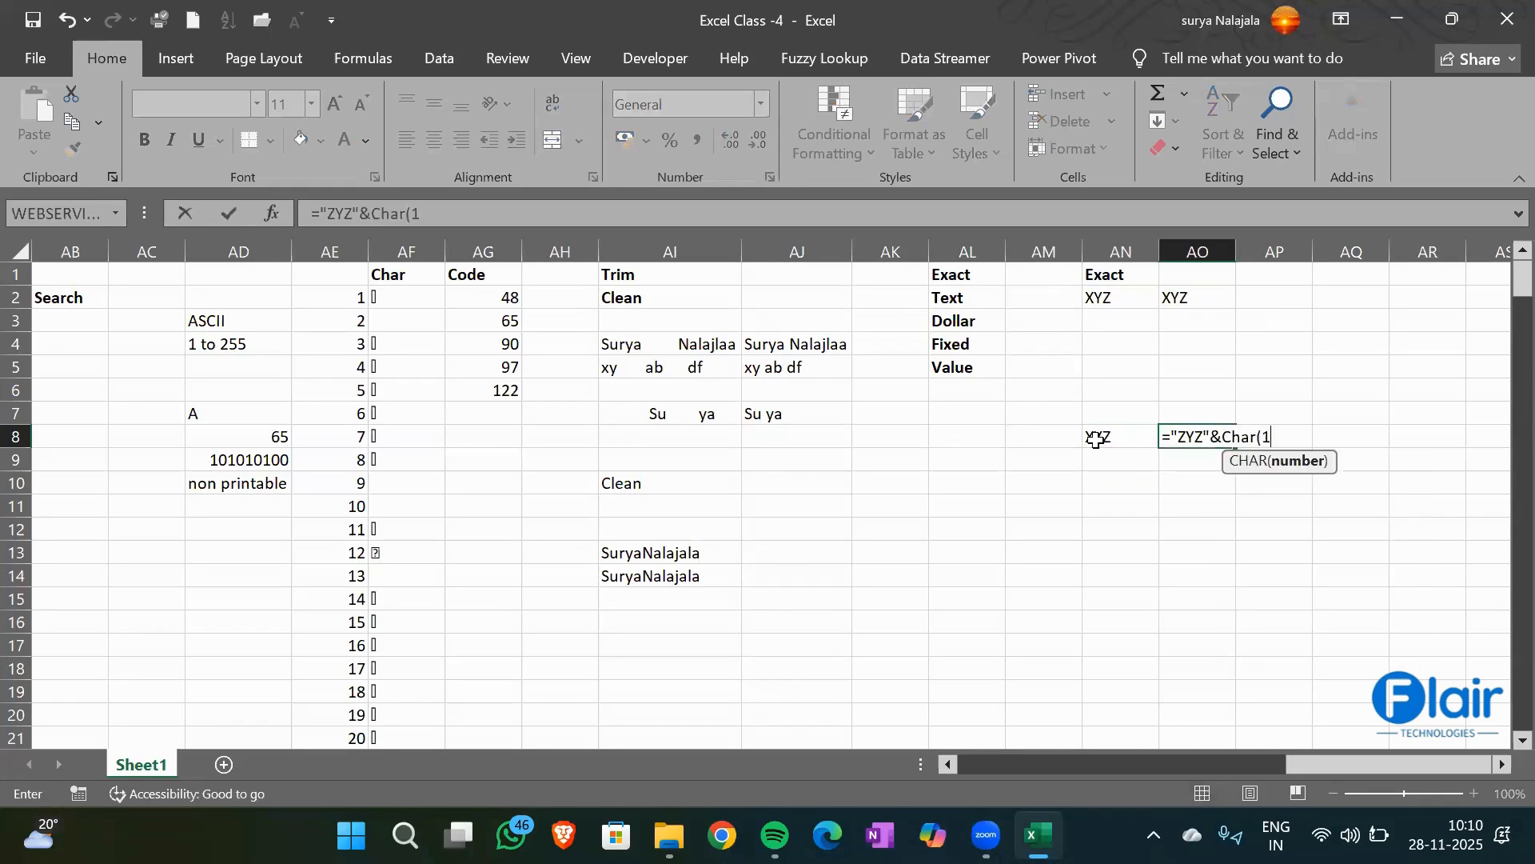
{"action": "type", "text": "3)"}
{"action": "key", "text": "Return"}
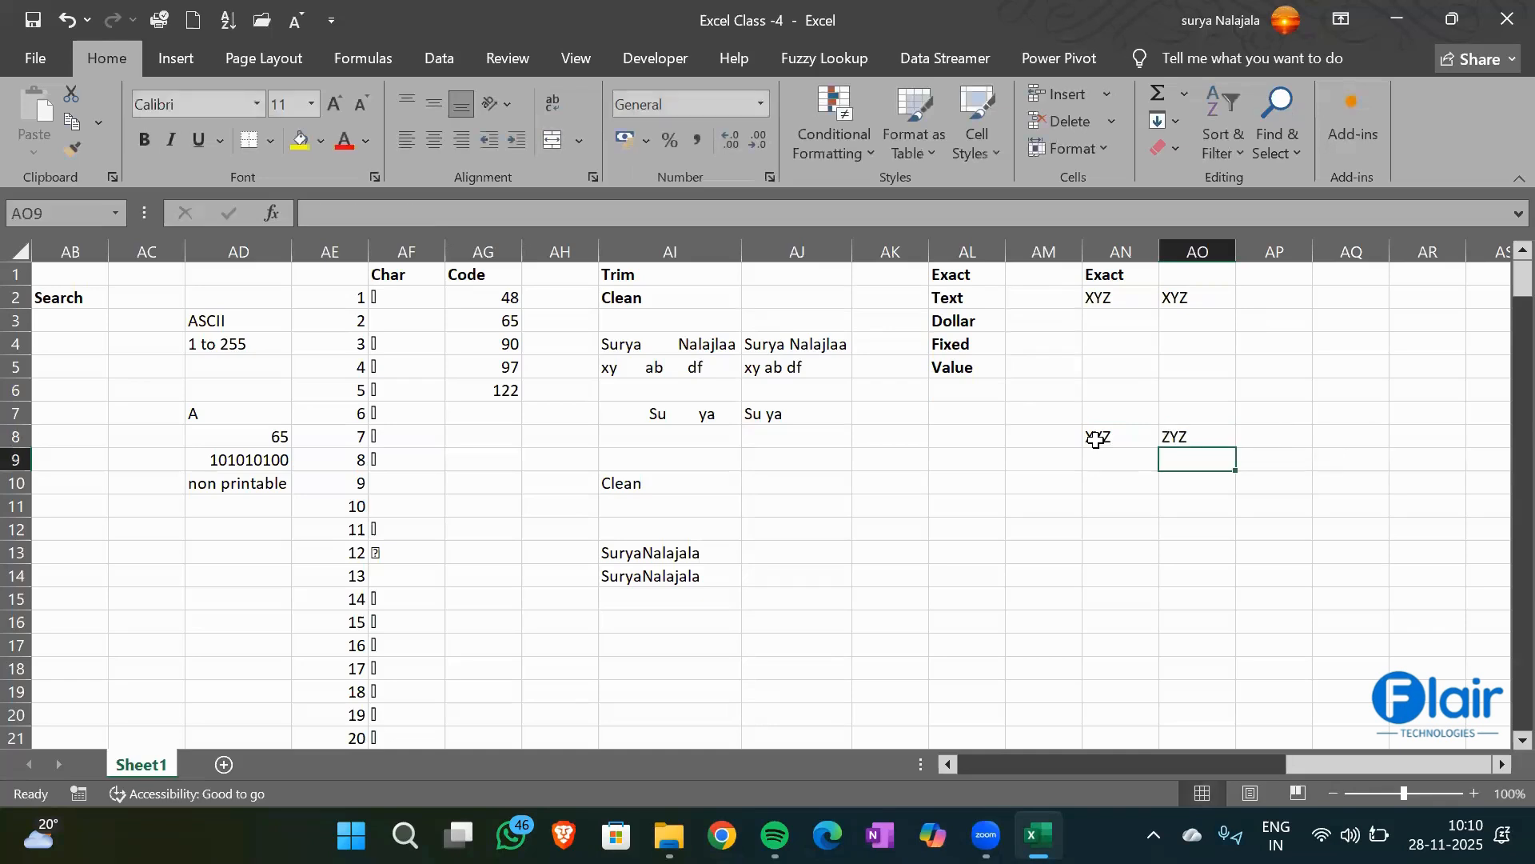
Correct the formula in AO8 to ="XYZ"&CHAR(13)
{"action": "left_click", "coordinate": [1177, 441]}
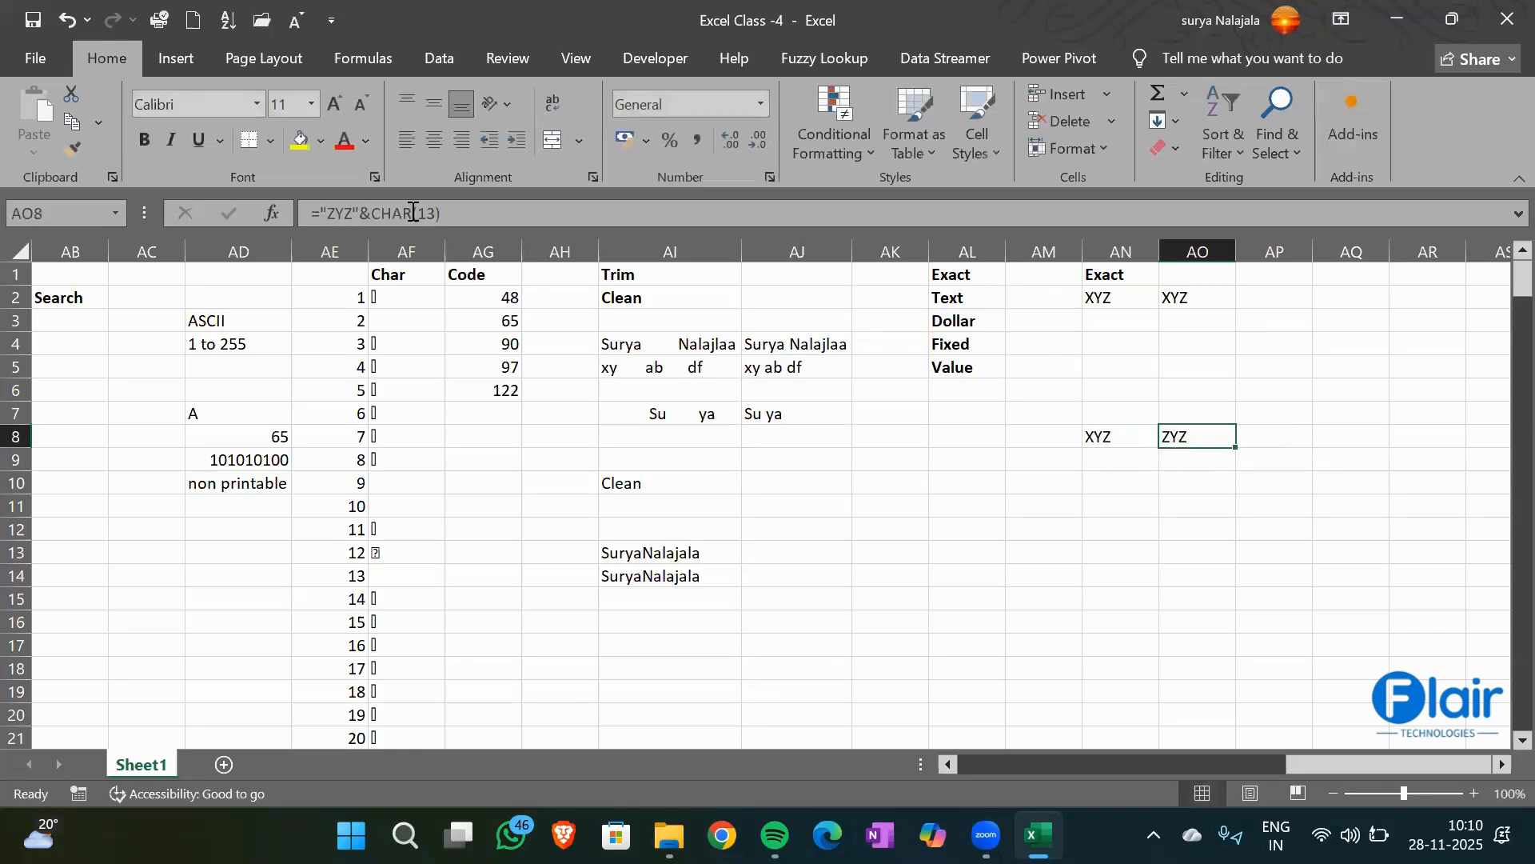
{"action": "left_click", "coordinate": [335, 213]}
{"action": "key", "text": "BackSpace"}
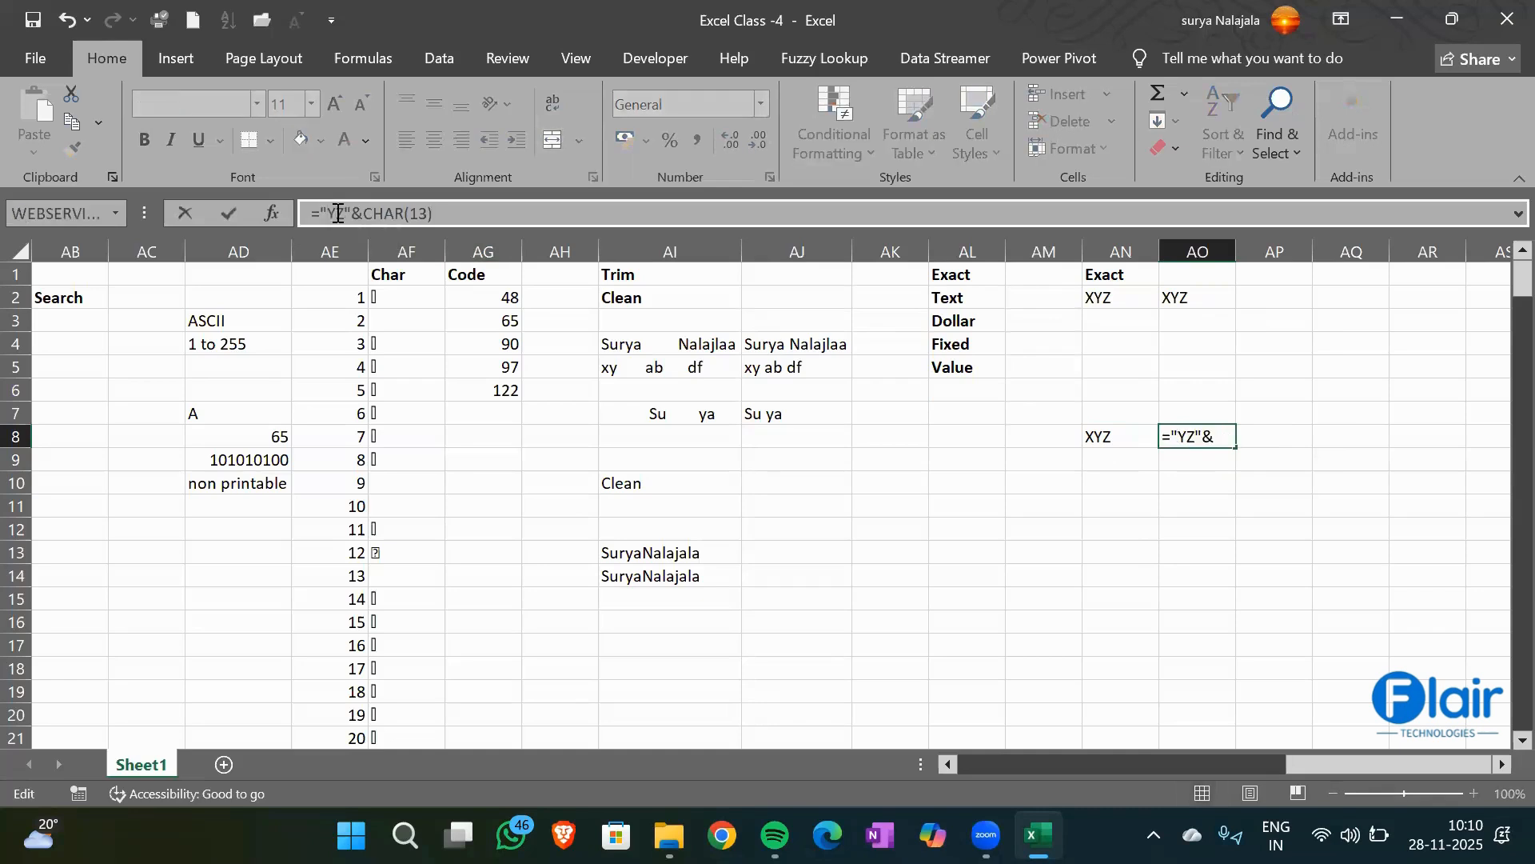
{"action": "type", "text": "X"}
{"action": "key", "text": "Return"}
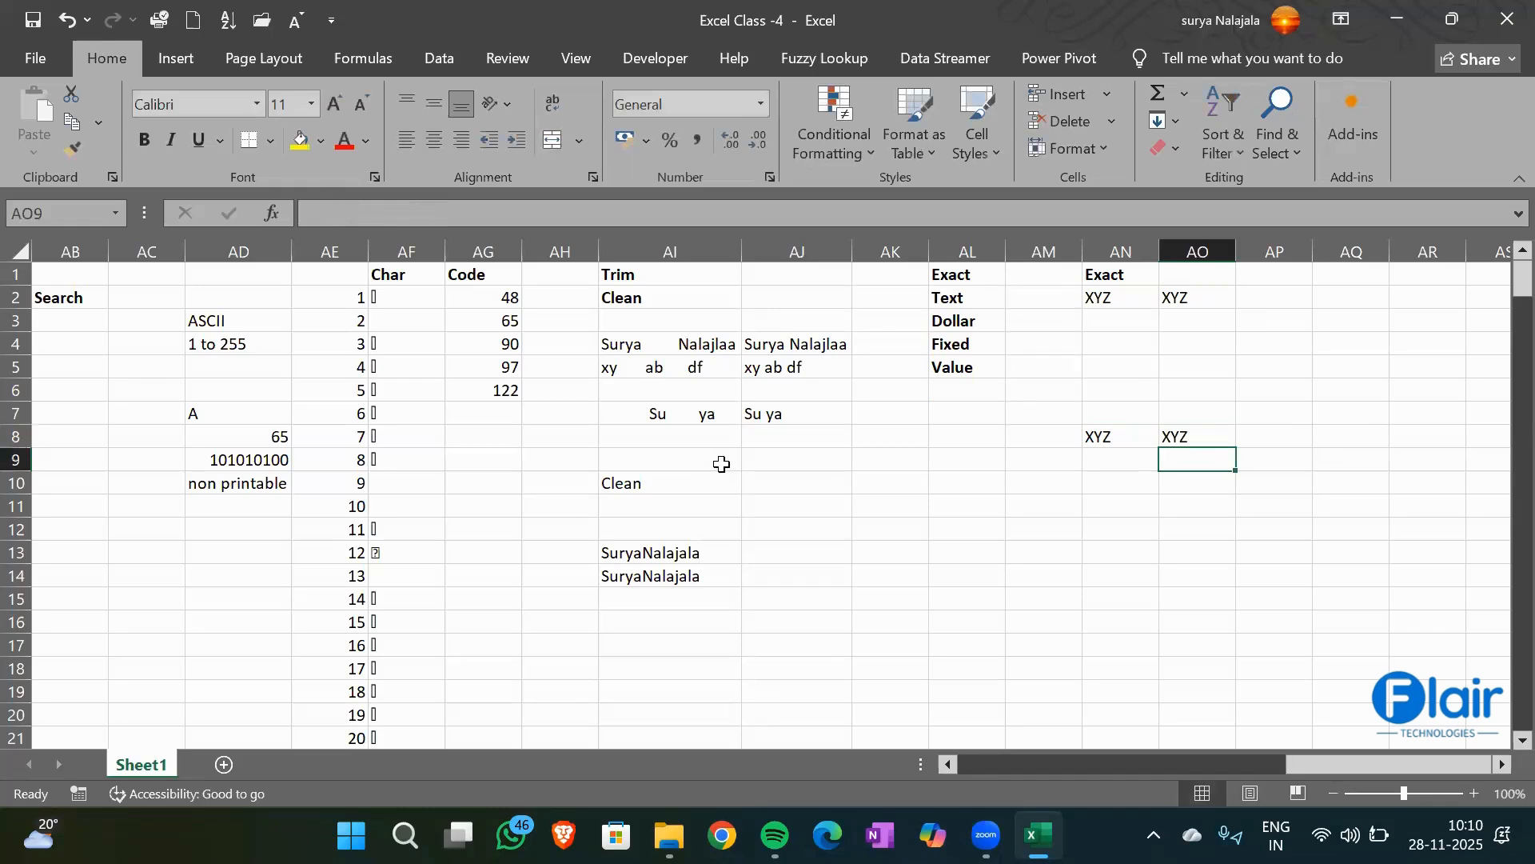
{"action": "key", "text": "Right"}
{"action": "key", "text": "Left"}
{"action": "key", "text": "Left"}
{"action": "key", "text": "Up"}
{"action": "key", "text": "Right"}
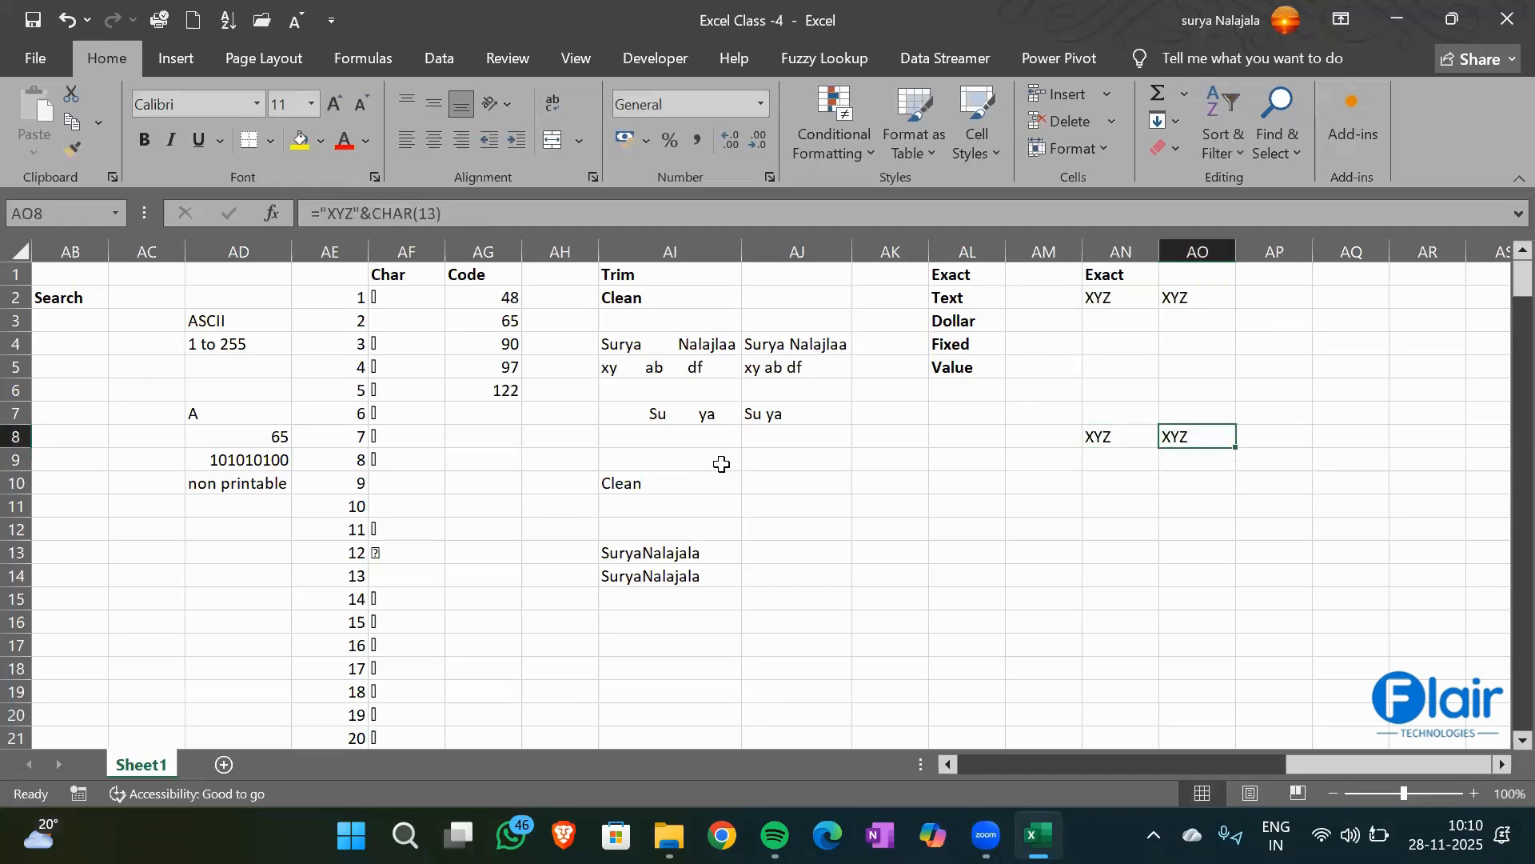
Compare the contents of AN8 and AO8 by inspecting each cell in turn
{"action": "key", "text": "Left"}
{"action": "key", "text": "Right"}
{"action": "key", "text": "Left"}
{"action": "key", "text": "Right"}
{"action": "key", "text": "Left"}
{"action": "key", "text": "Right"}
{"action": "key", "text": "Left"}
{"action": "key", "text": "Right"}
{"action": "key", "text": "Left"}
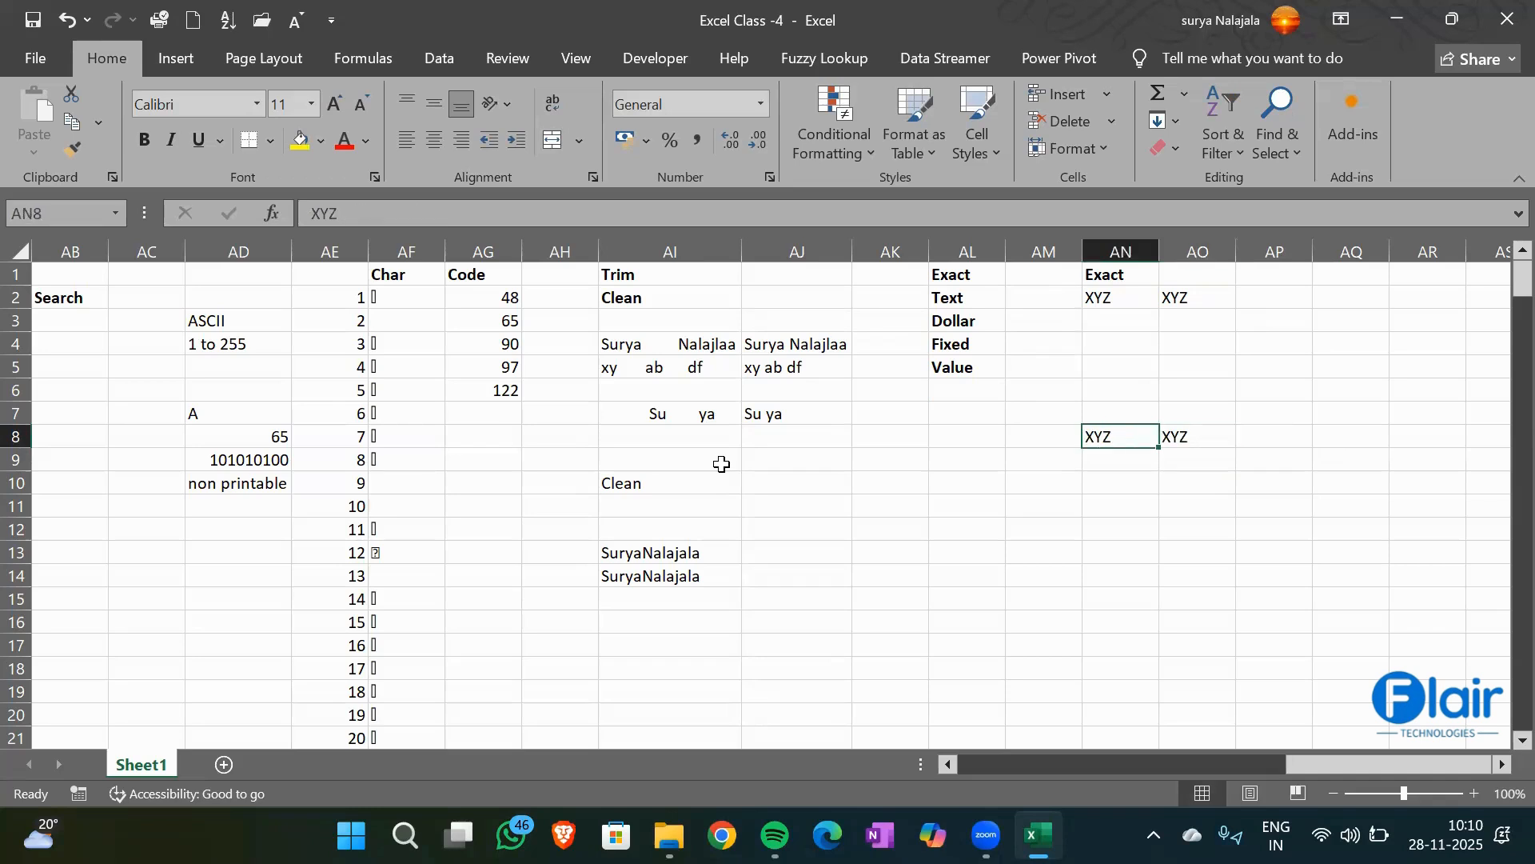
{"action": "key", "text": "Right"}
{"action": "key", "text": "Left"}
Enter the formula =EXACT(AN2,AO2) in AN4 to compare the first text pair
{"action": "key", "text": "Up"}
{"action": "key", "text": "Up"}
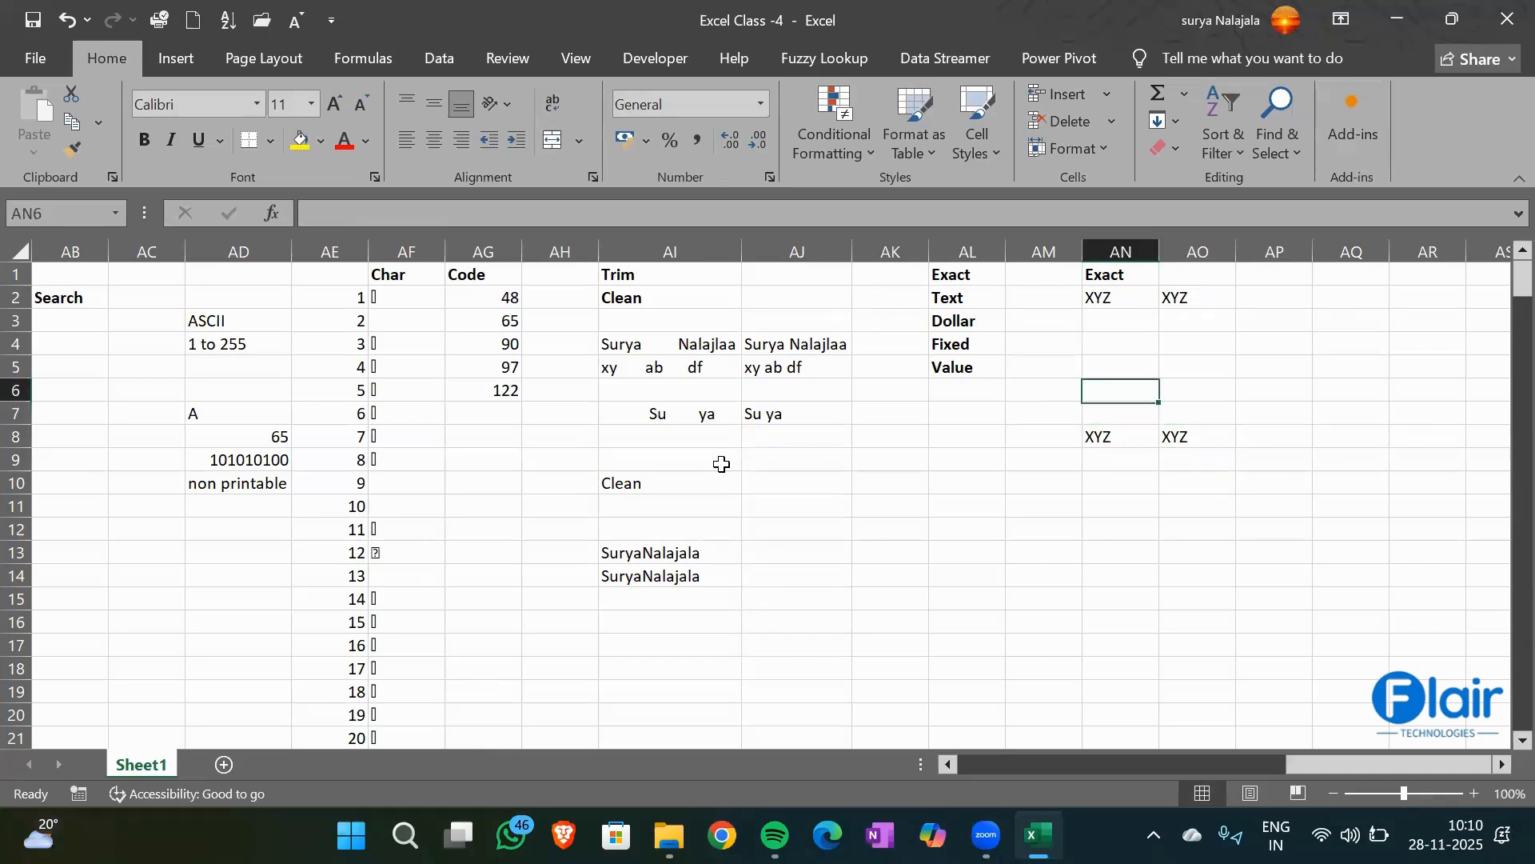
{"action": "key", "text": "Up"}
{"action": "key", "text": "Up"}
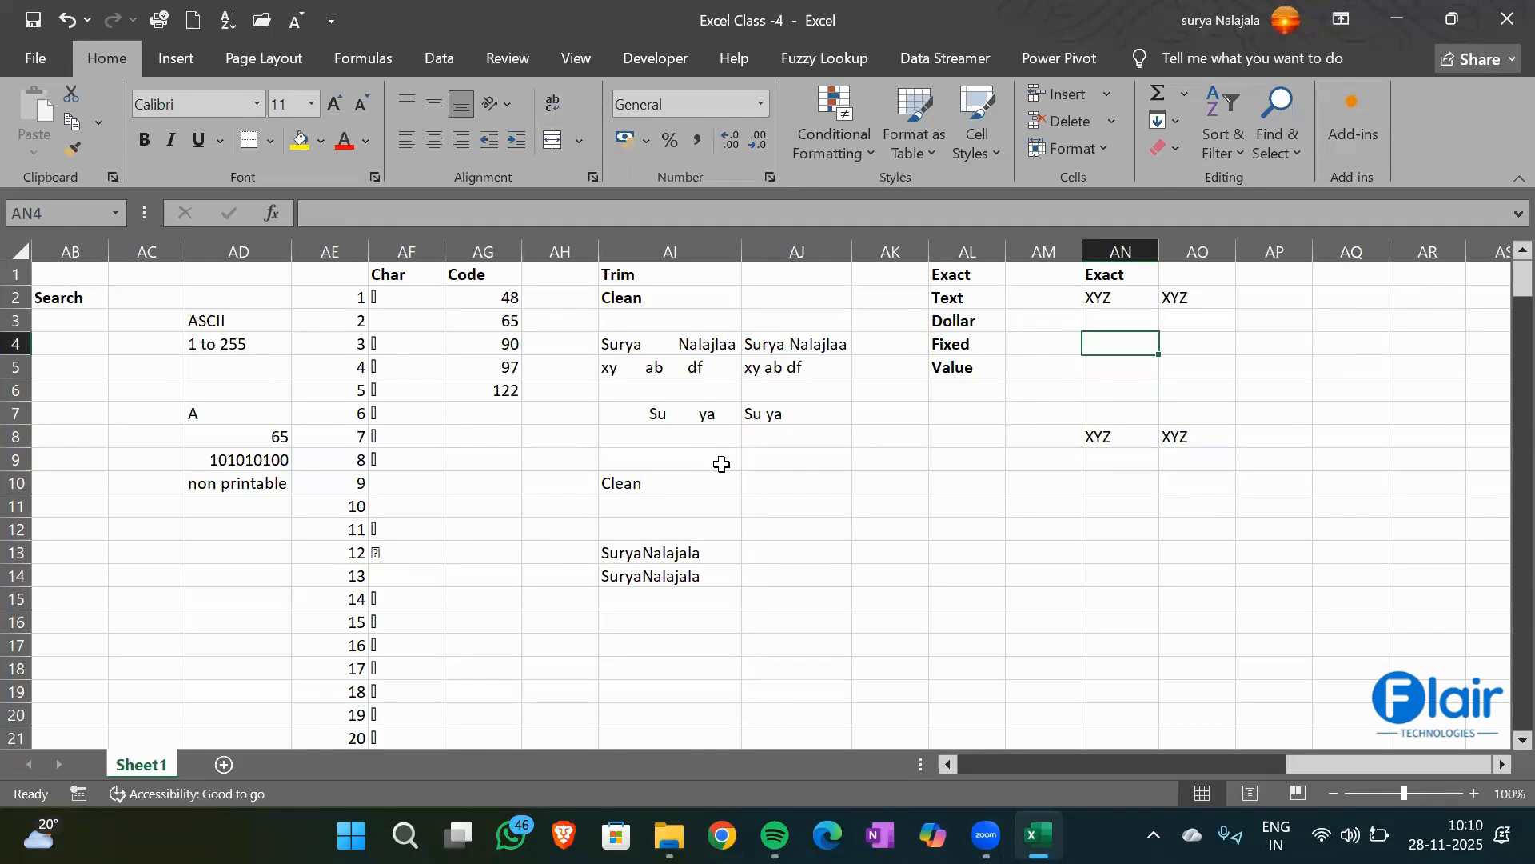
{"action": "type", "text": "=eaxc"}
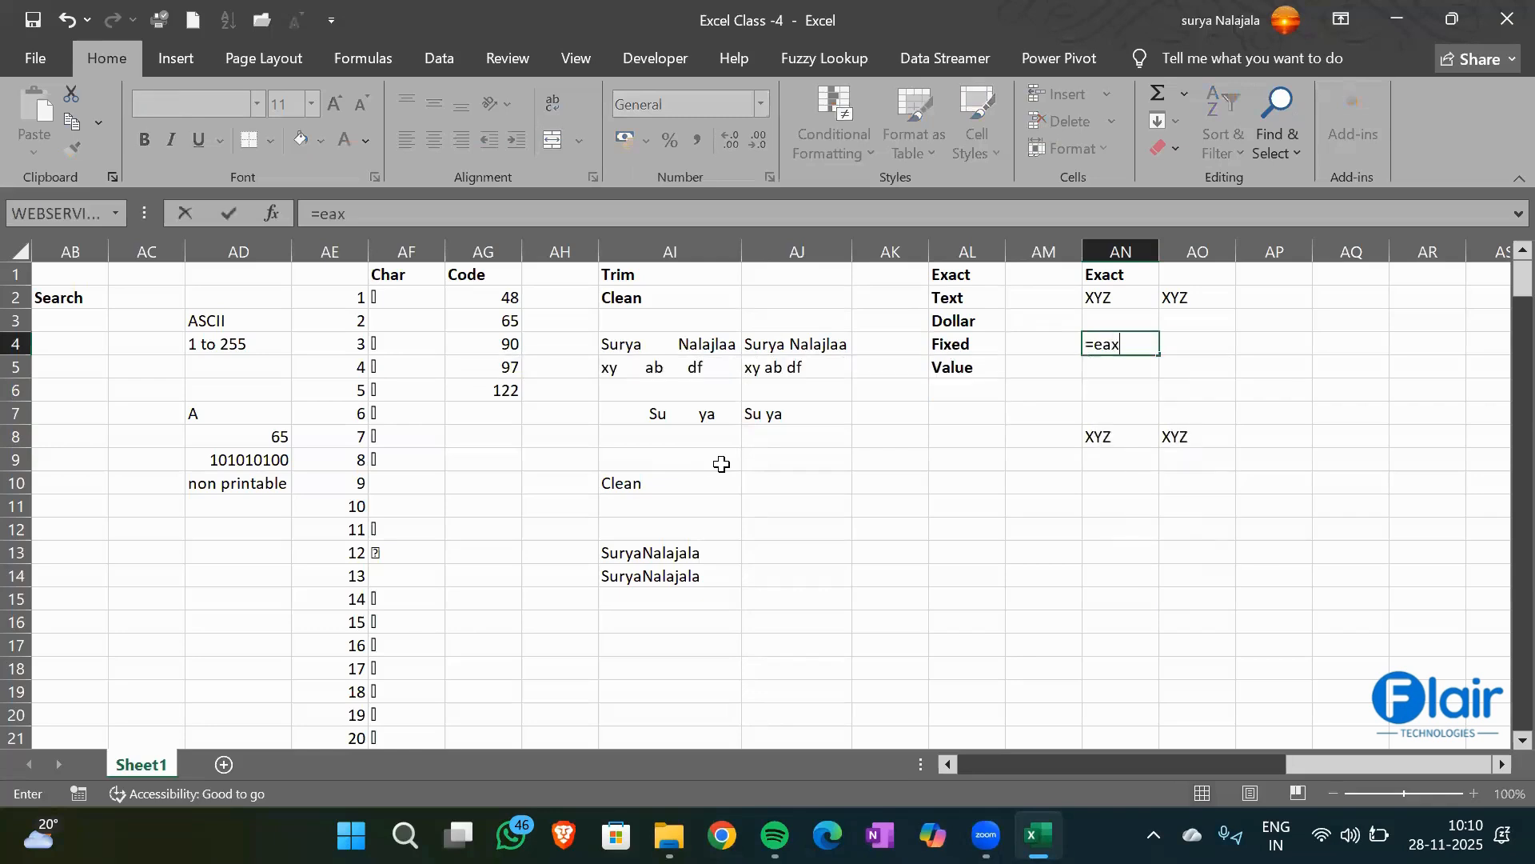
{"action": "key", "text": "BackSpace"}
{"action": "key", "text": "BackSpace"}
{"action": "key", "text": "BackSpace"}
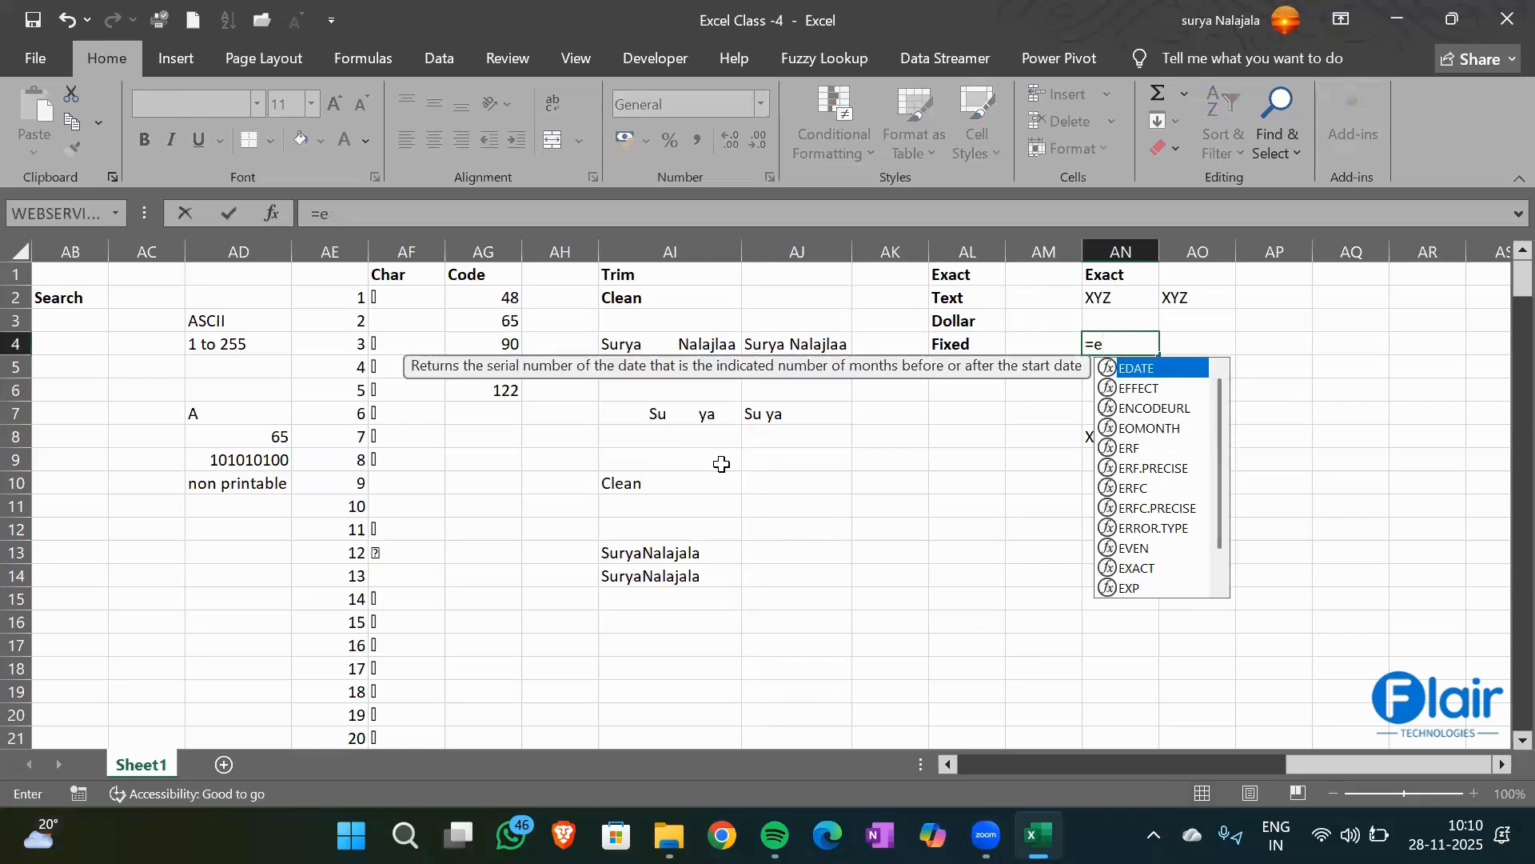
{"action": "type", "text": "x"}
{"action": "key", "text": "Tab"}
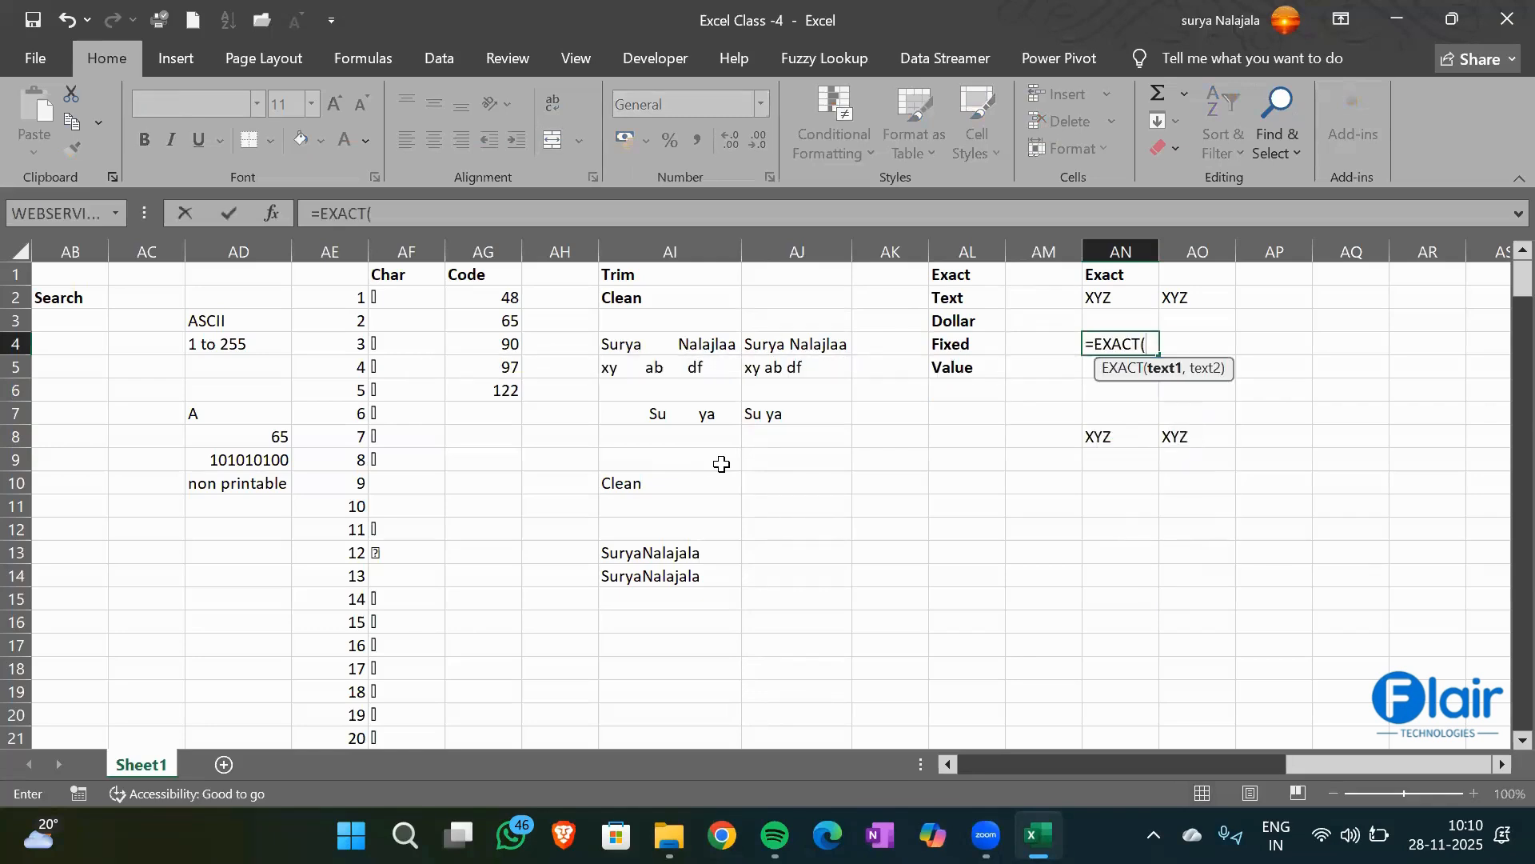
{"action": "key", "text": "Up"}
{"action": "key", "text": "Up"}
{"action": "type", "text": ","}
{"action": "key", "text": "Up"}
{"action": "key", "text": "Up"}
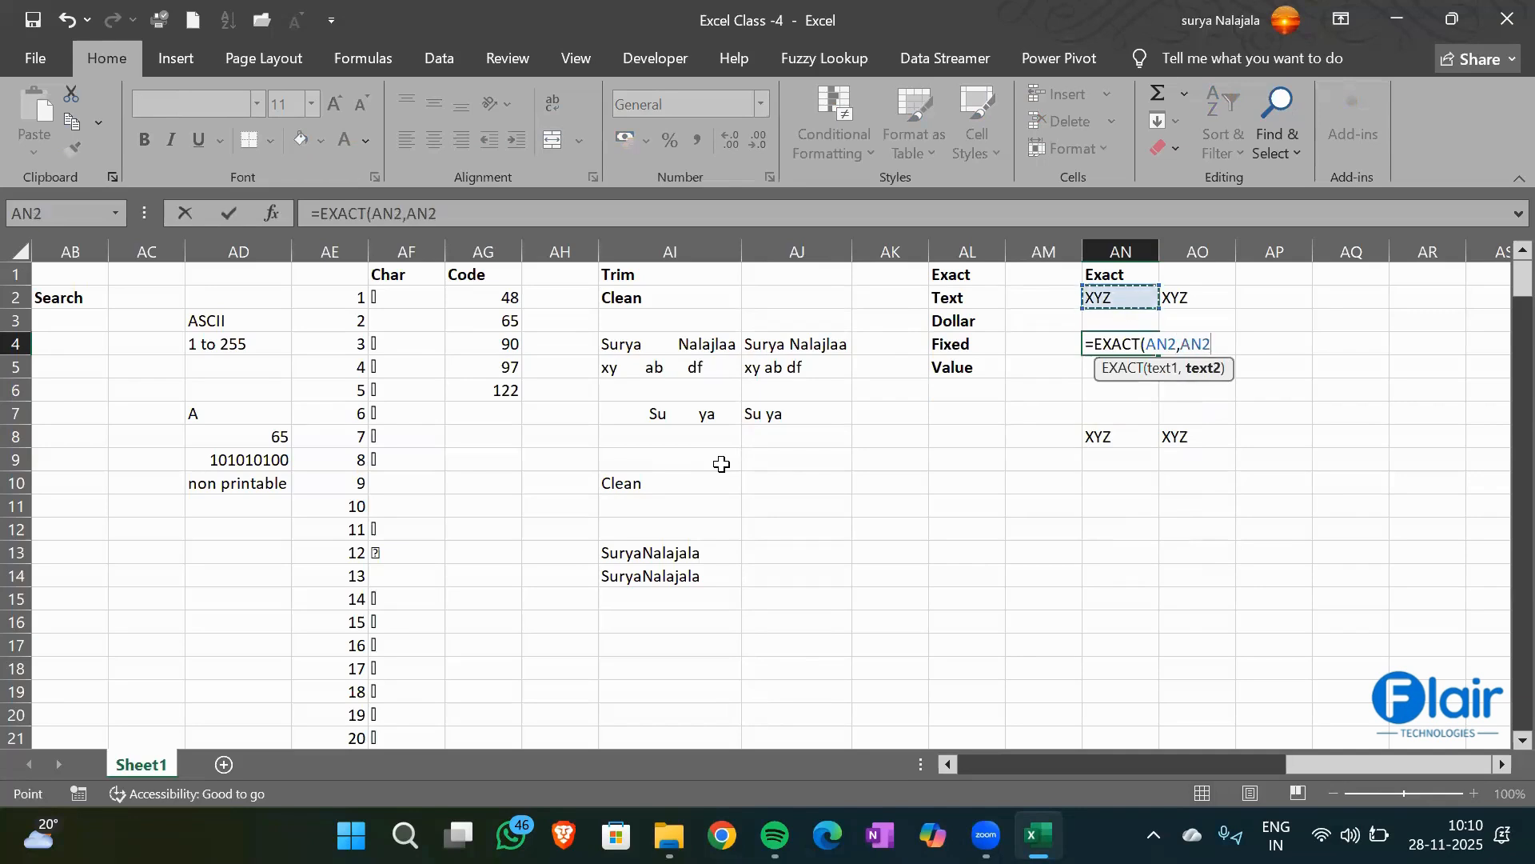
{"action": "key", "text": "Right"}
{"action": "type", "text": ")"}
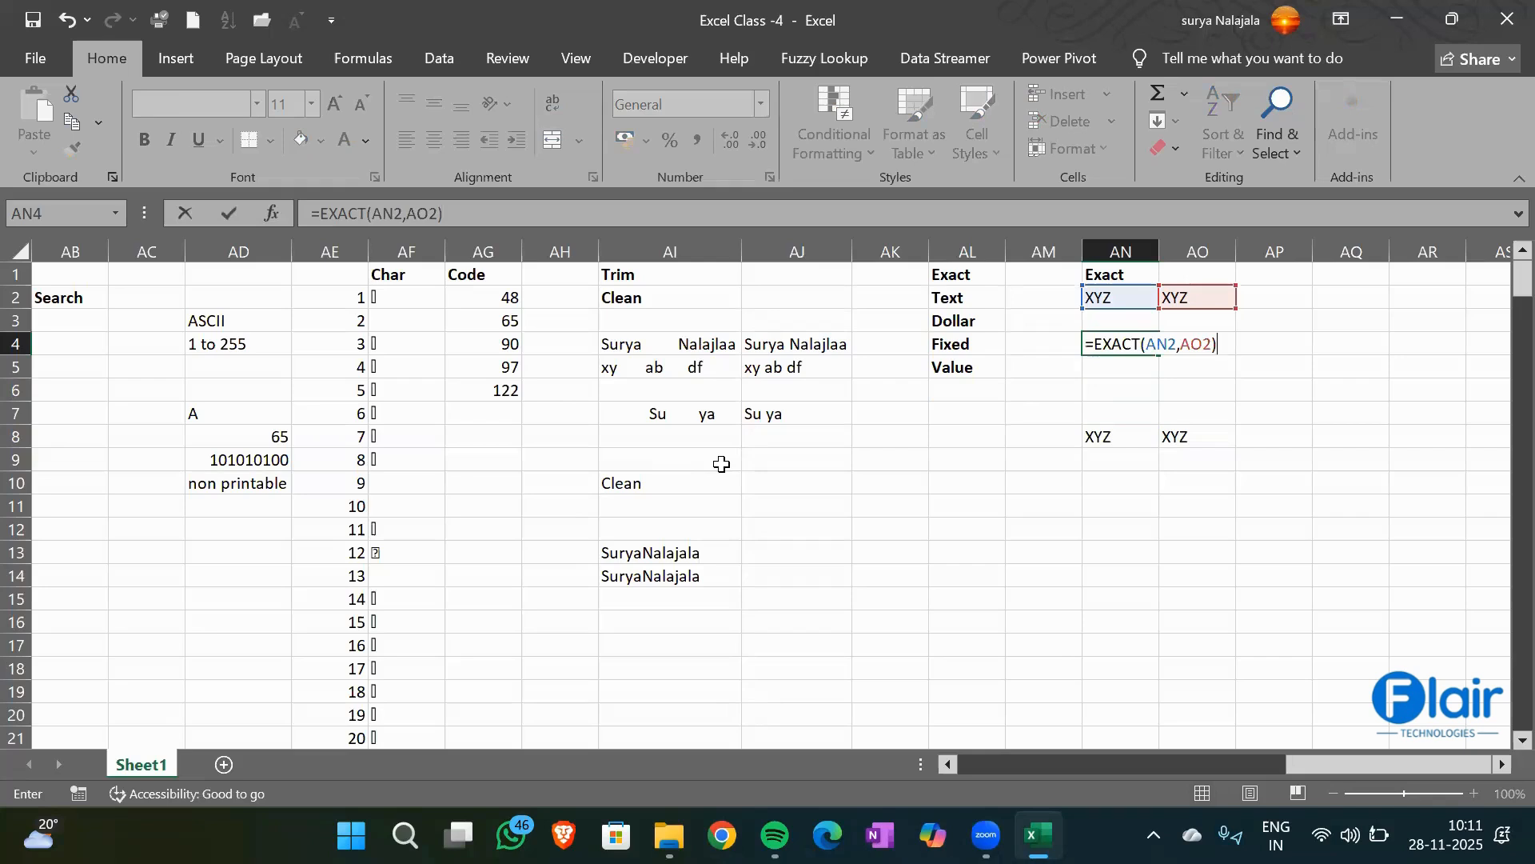
{"action": "key", "text": "Return"}
Enter the formula =EXACT(AN8,AO8) in AN10 to compare the second text pair
{"action": "key", "text": "Return"}
{"action": "key", "text": "Return"}
{"action": "key", "text": "Return"}
{"action": "key", "text": "Return"}
{"action": "key", "text": "Return"}
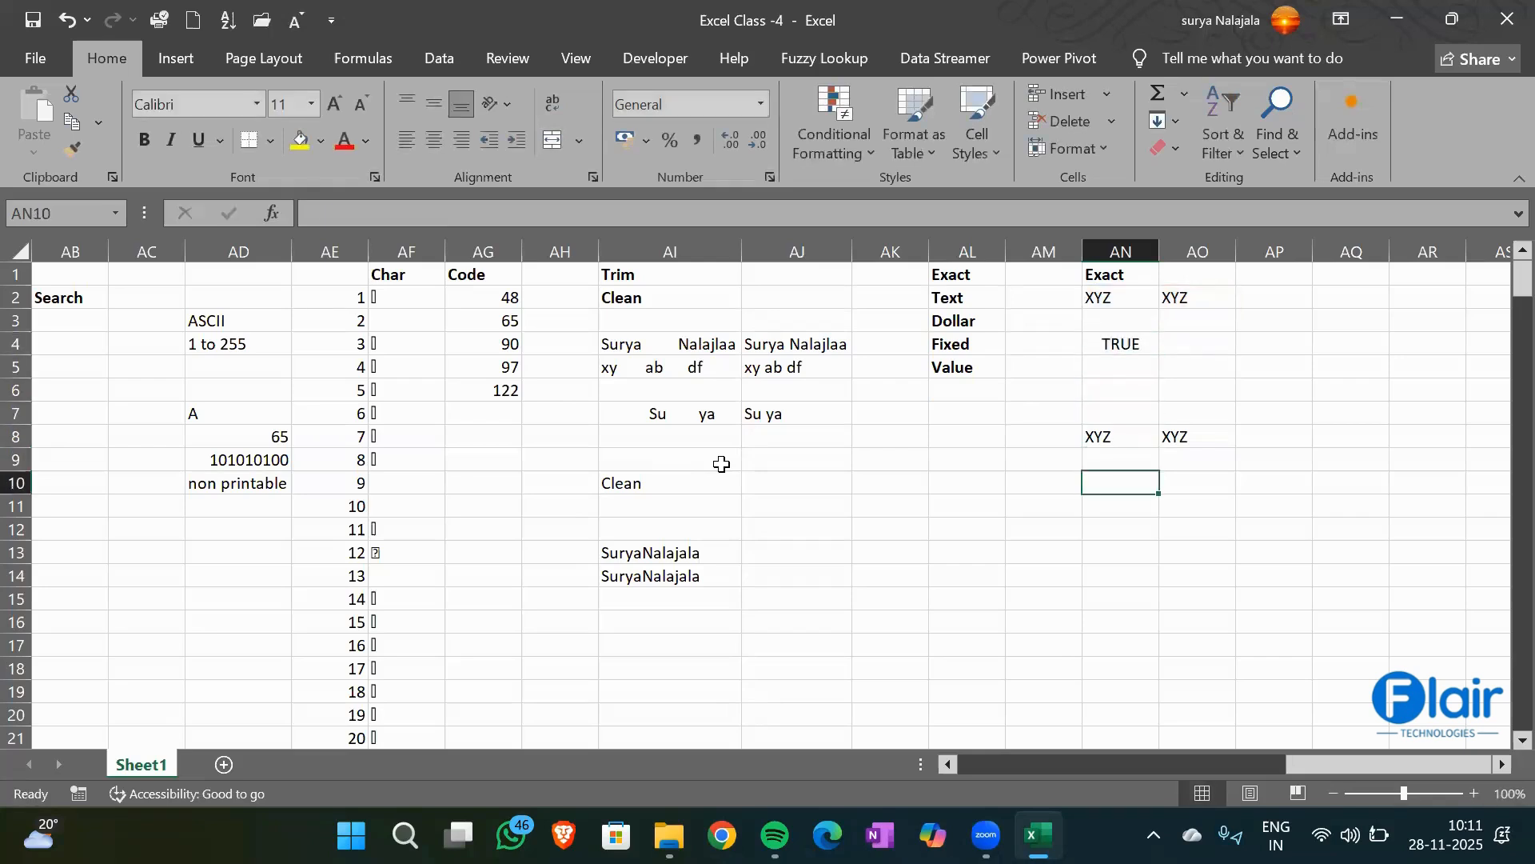
{"action": "type", "text": "=exa"}
{"action": "key", "text": "Tab"}
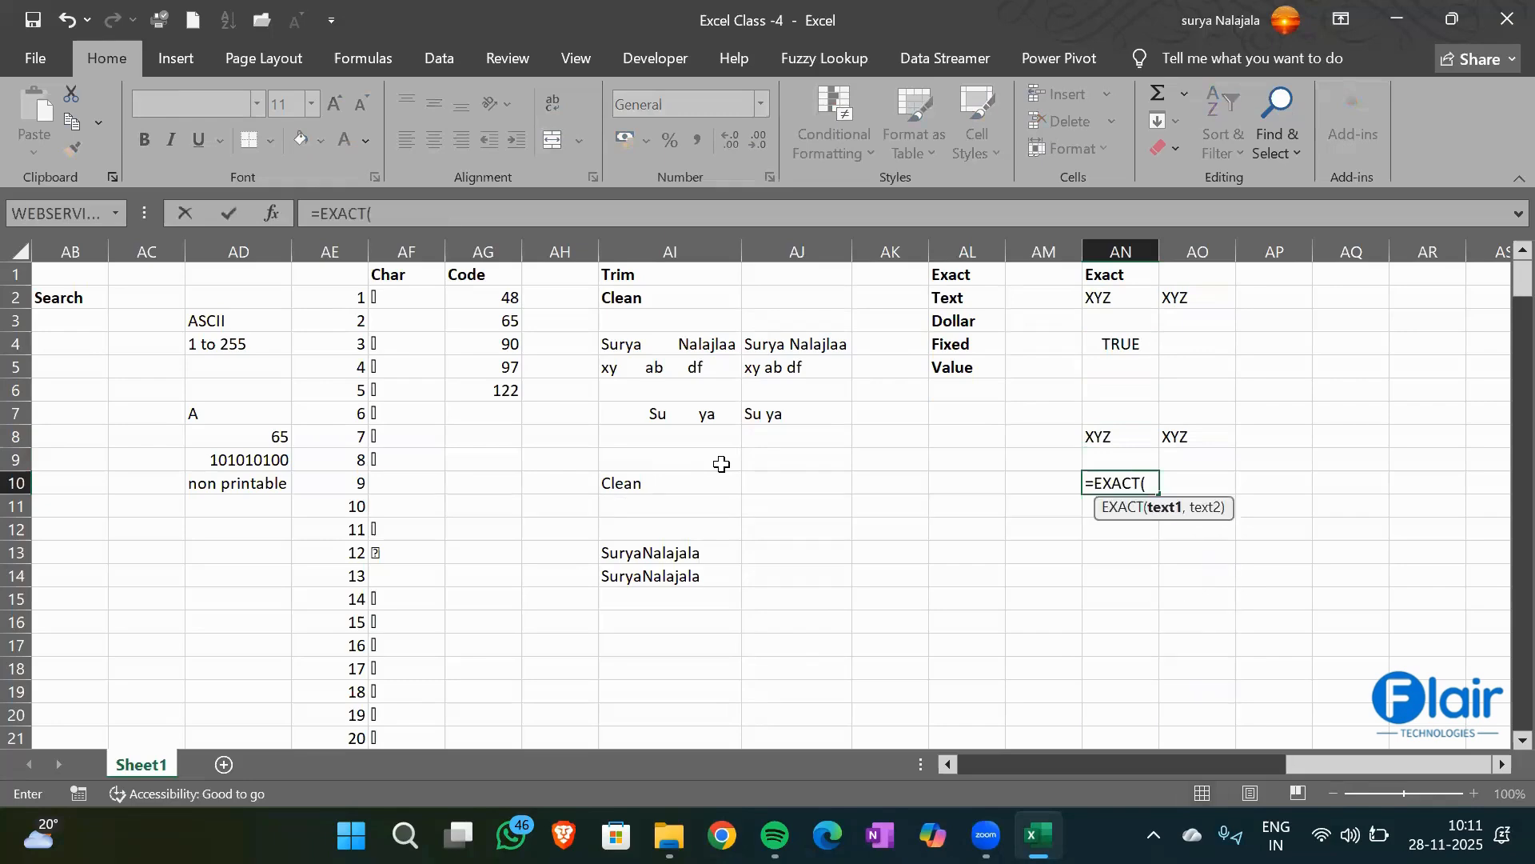
{"action": "key", "text": "Up"}
{"action": "key", "text": "Up"}
{"action": "type", "text": ","}
{"action": "key", "text": "Up"}
{"action": "key", "text": "Up"}
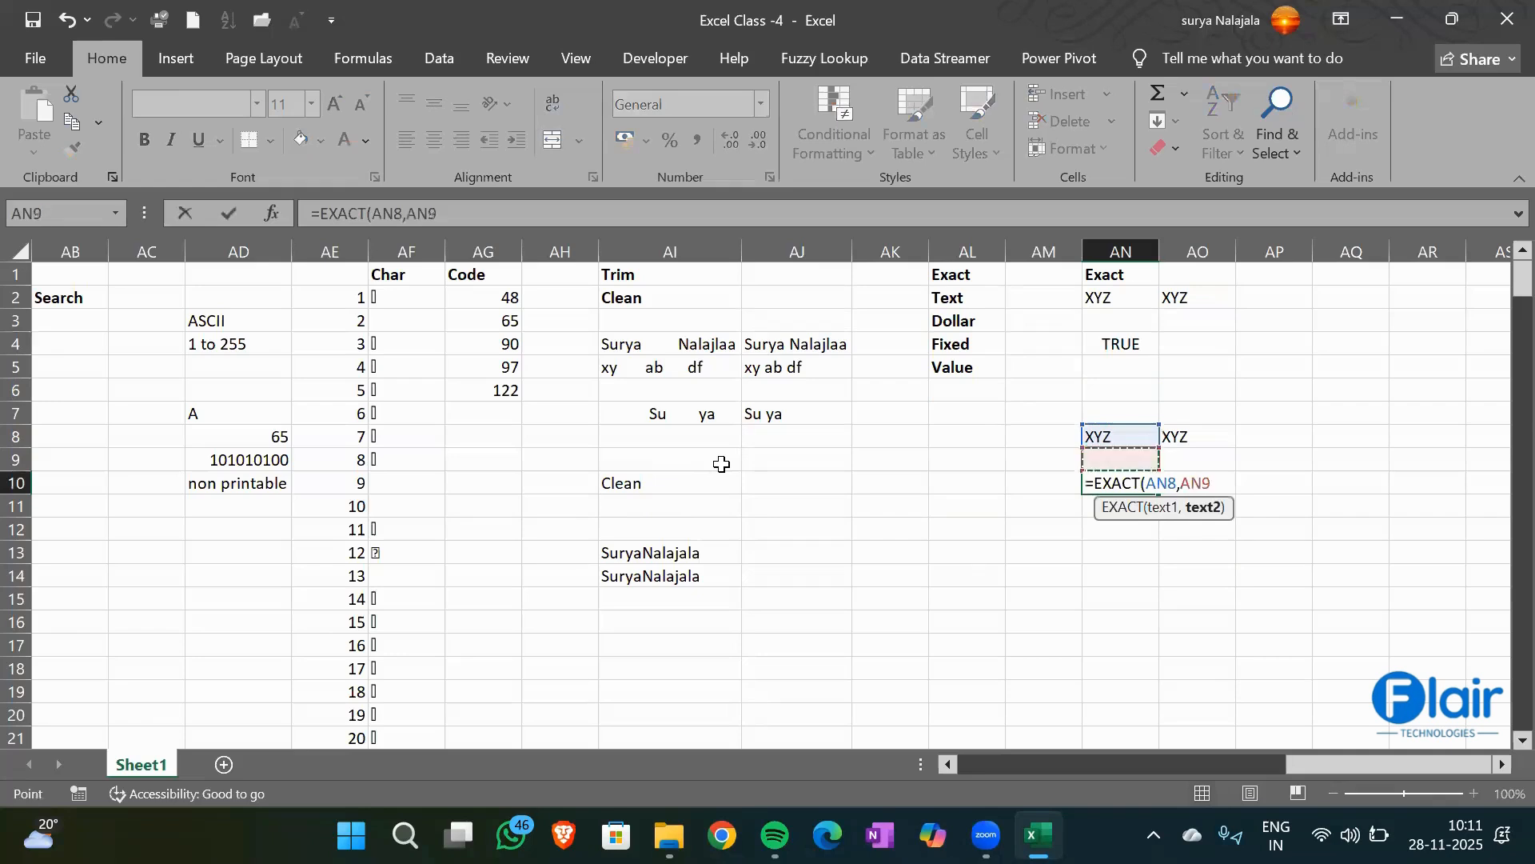
{"action": "key", "text": "Right"}
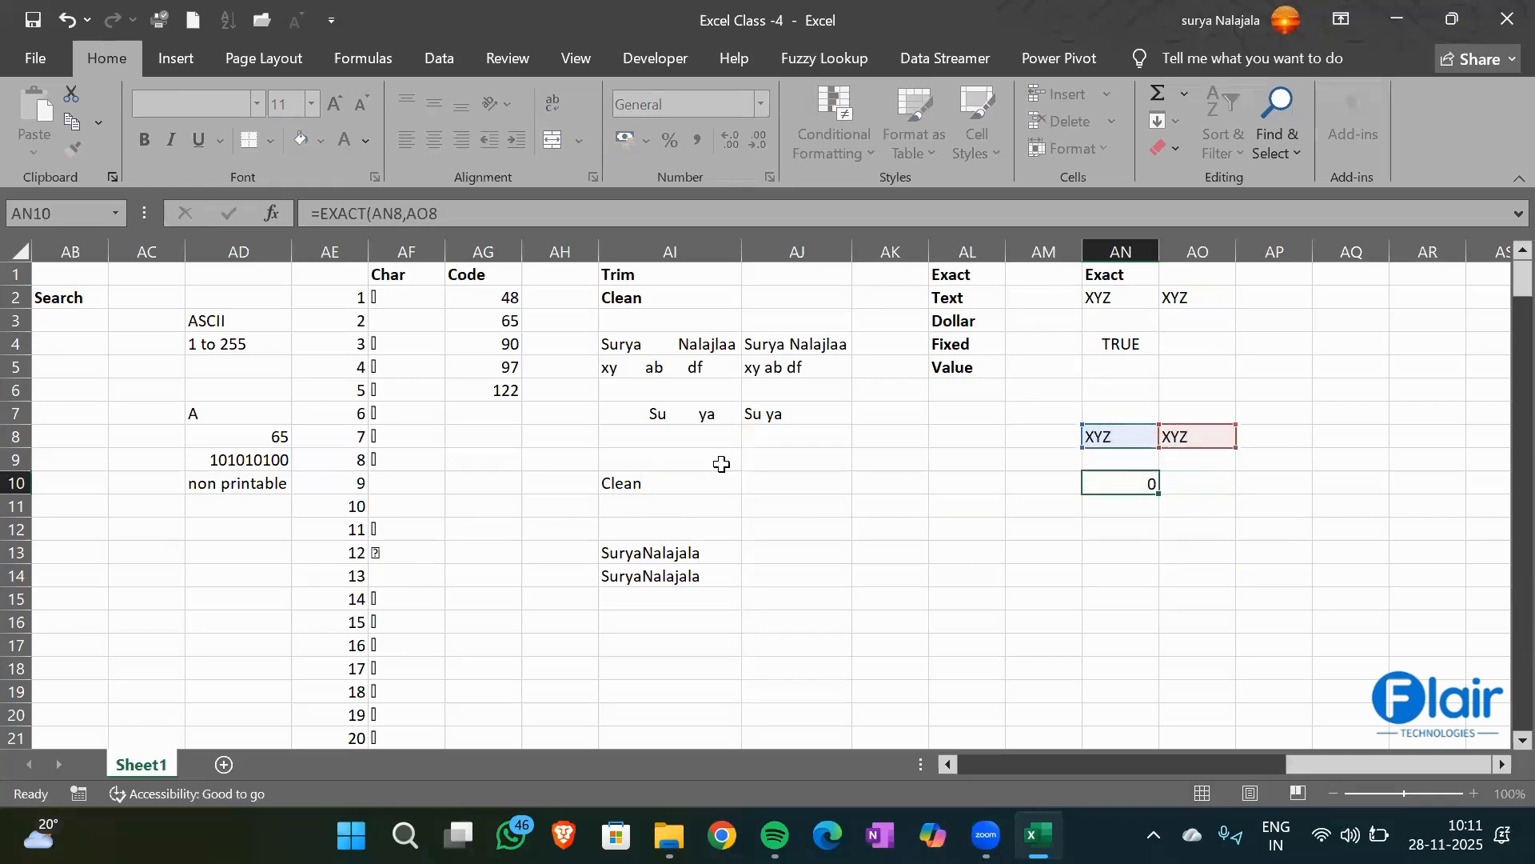
{"action": "key", "text": "Return"}
{"action": "key", "text": "Up"}
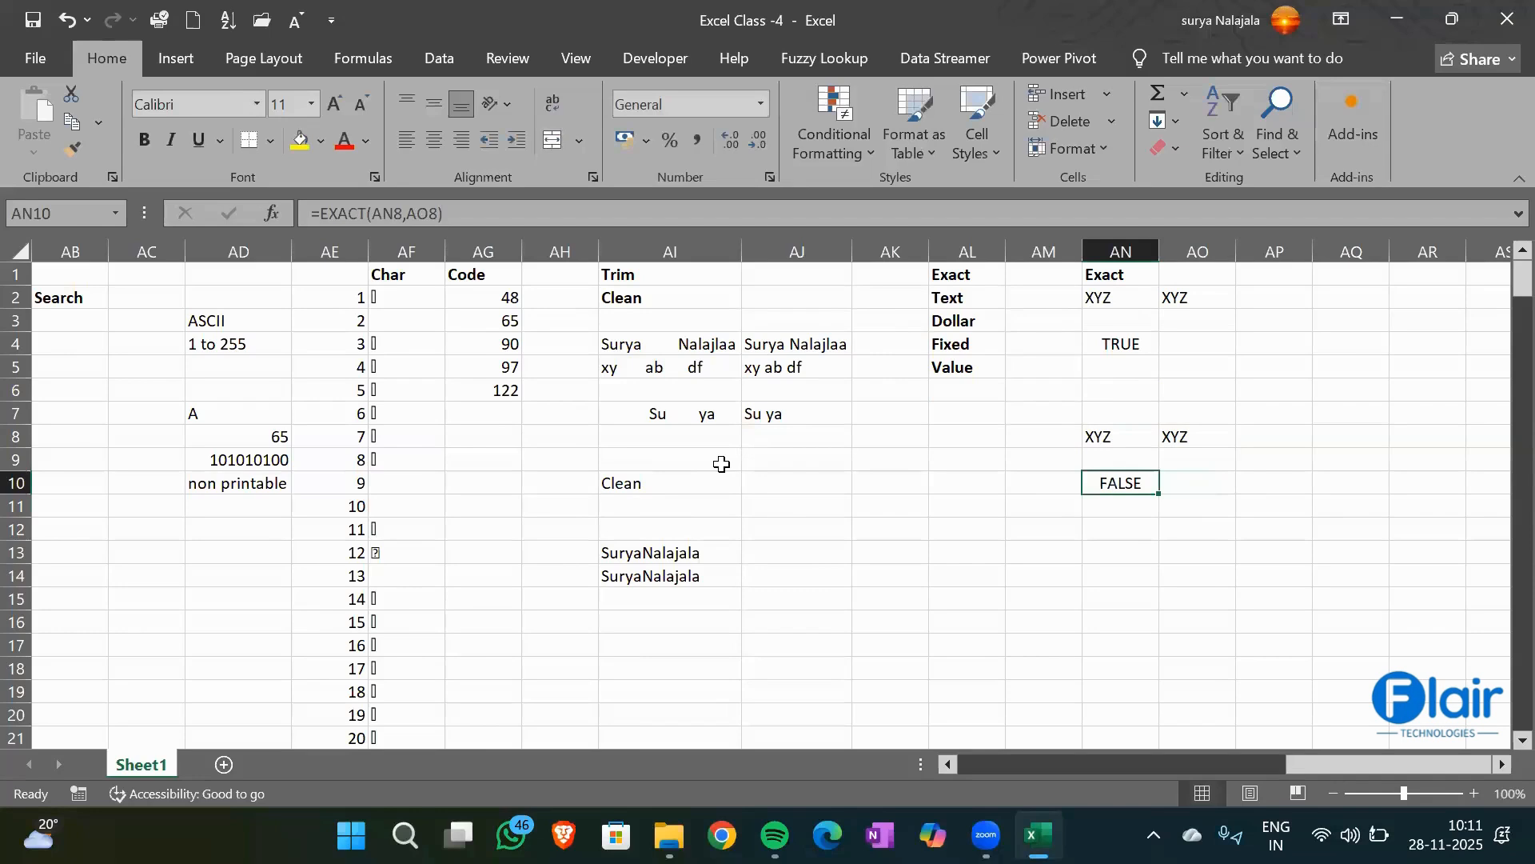
Examine the formula in AO8 to check the extra character appended to its text
{"action": "key", "text": "Up"}
{"action": "key", "text": "Up"}
{"action": "key", "text": "Up"}
{"action": "key", "text": "Up"}
{"action": "key", "text": "Up"}
{"action": "key", "text": "Up"}
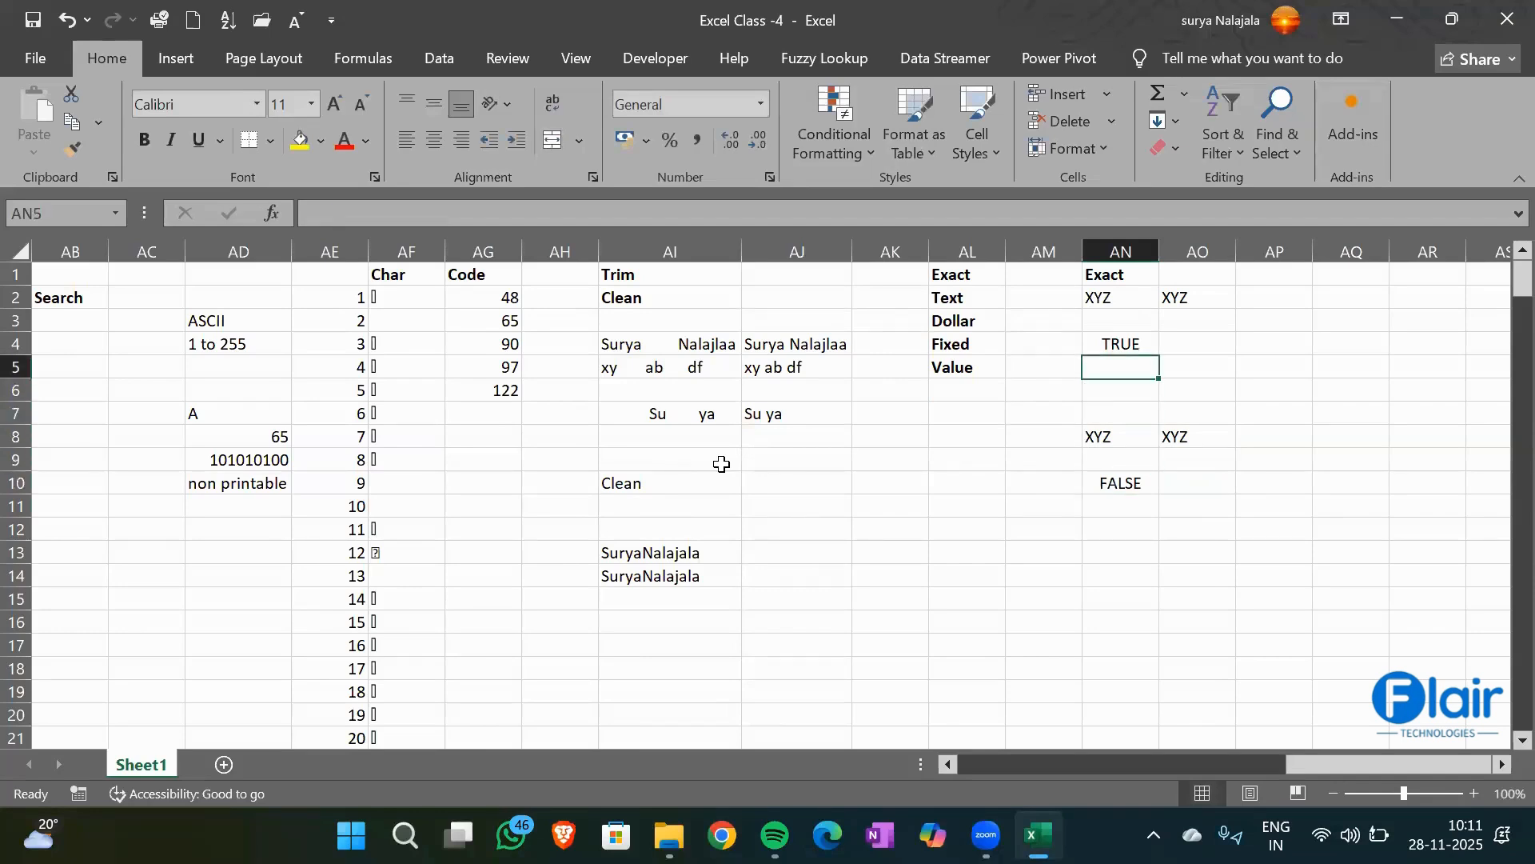
{"action": "key", "text": "Down"}
{"action": "key", "text": "Down"}
{"action": "key", "text": "Down"}
{"action": "key", "text": "Down"}
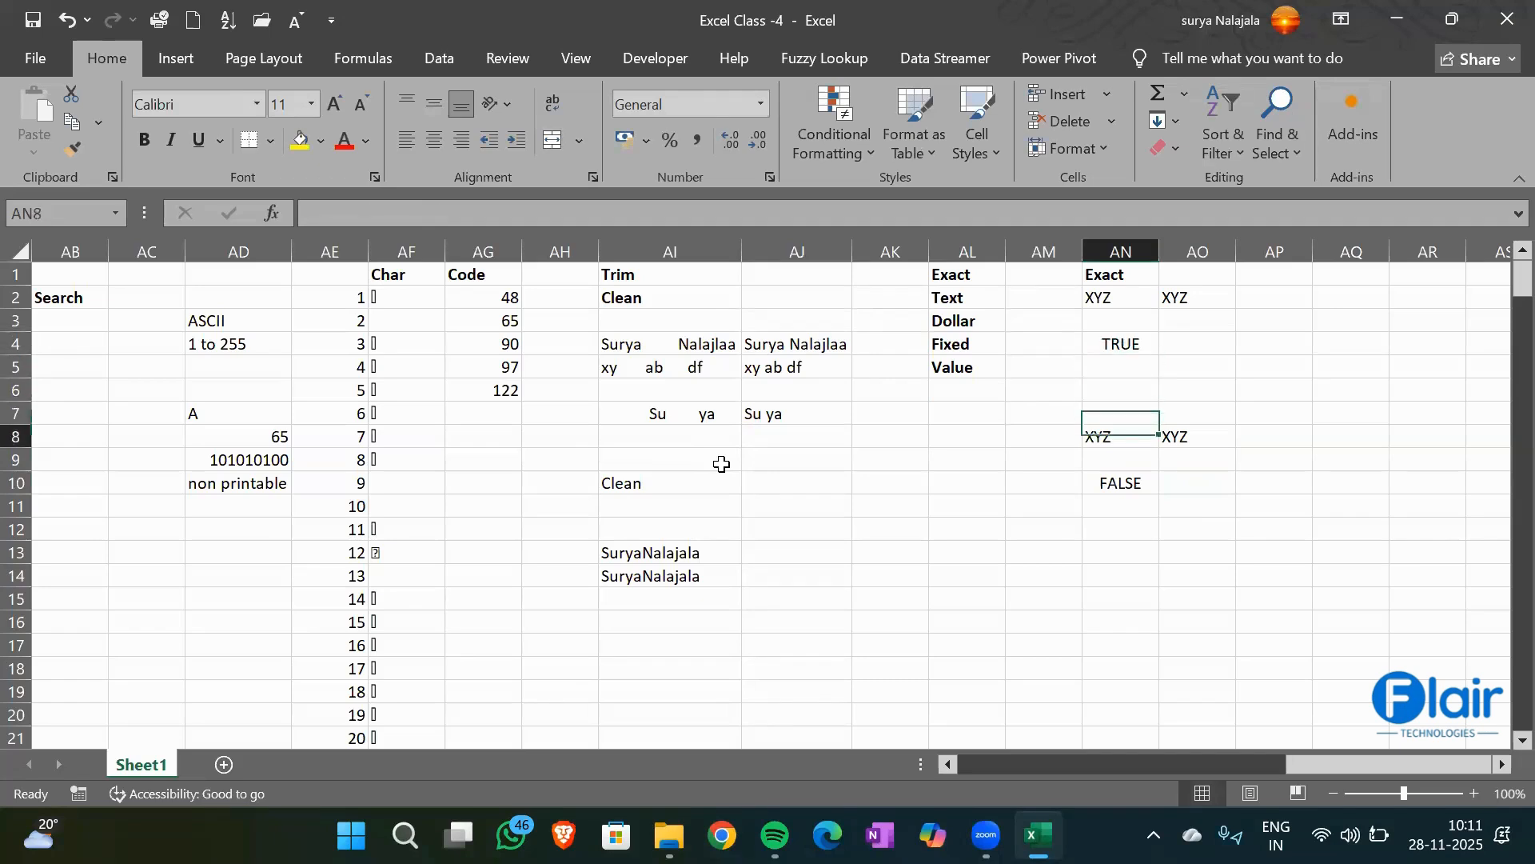
{"action": "key", "text": "Right"}
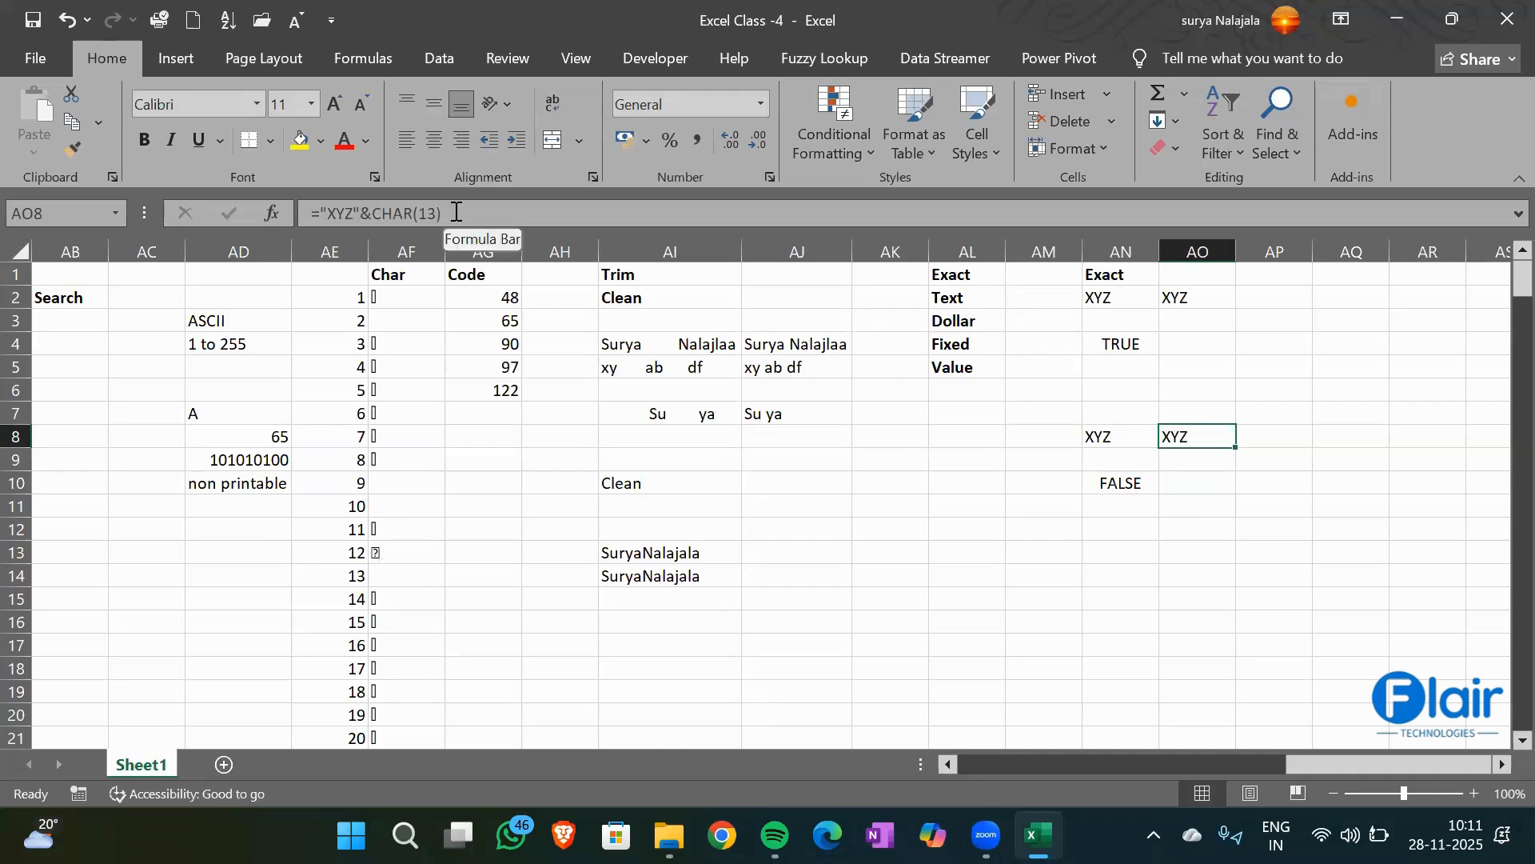
Enter the formula =AN2=AO2 in AN5 to compare the first pair with the equals operator
{"action": "key", "text": "Down"}
{"action": "key", "text": "Down"}
{"action": "key", "text": "Down"}
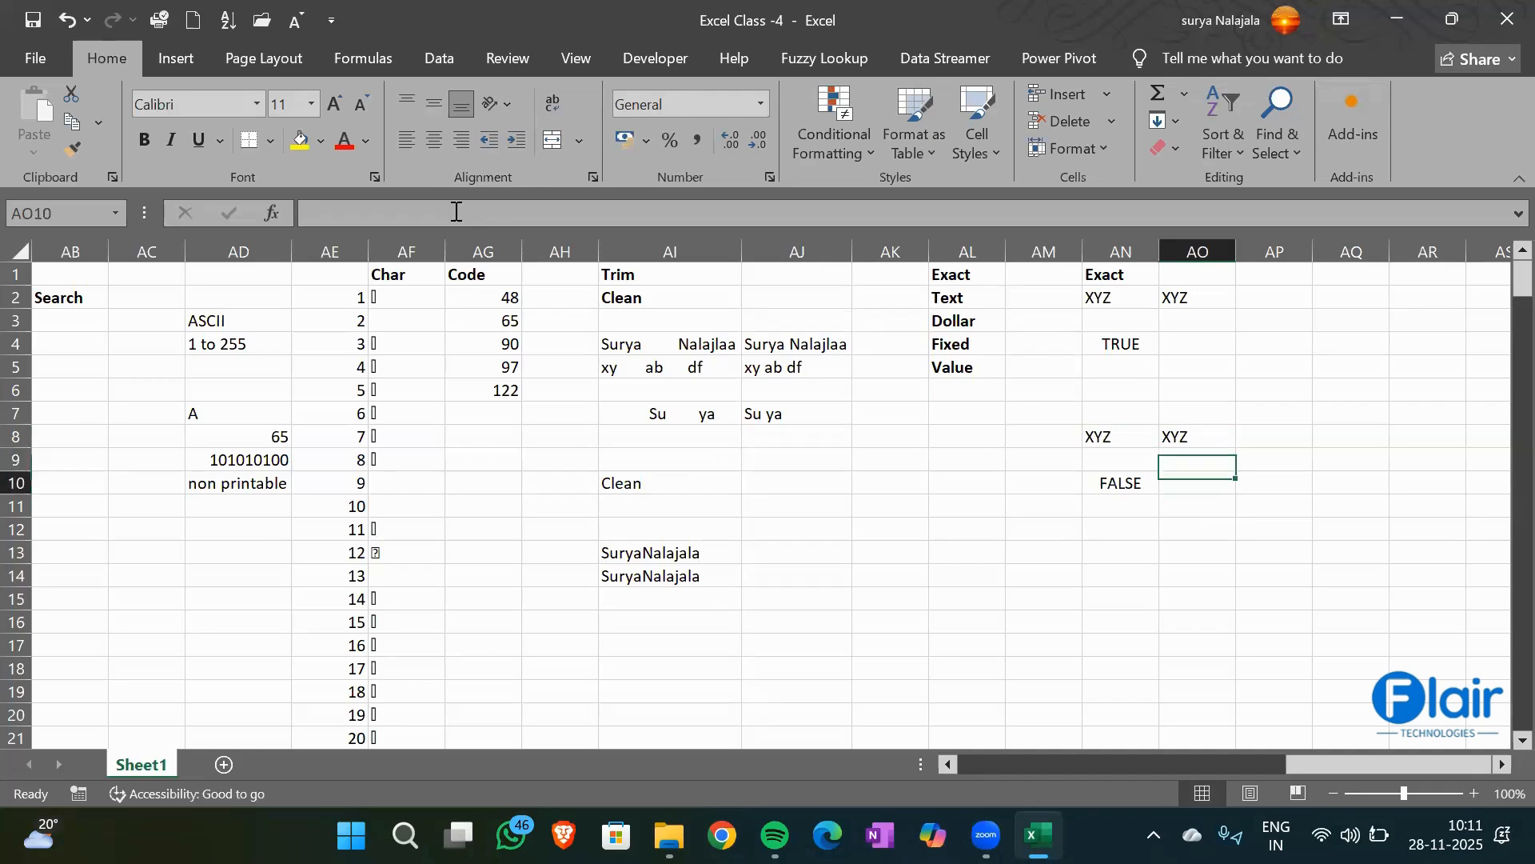
{"action": "key", "text": "Left"}
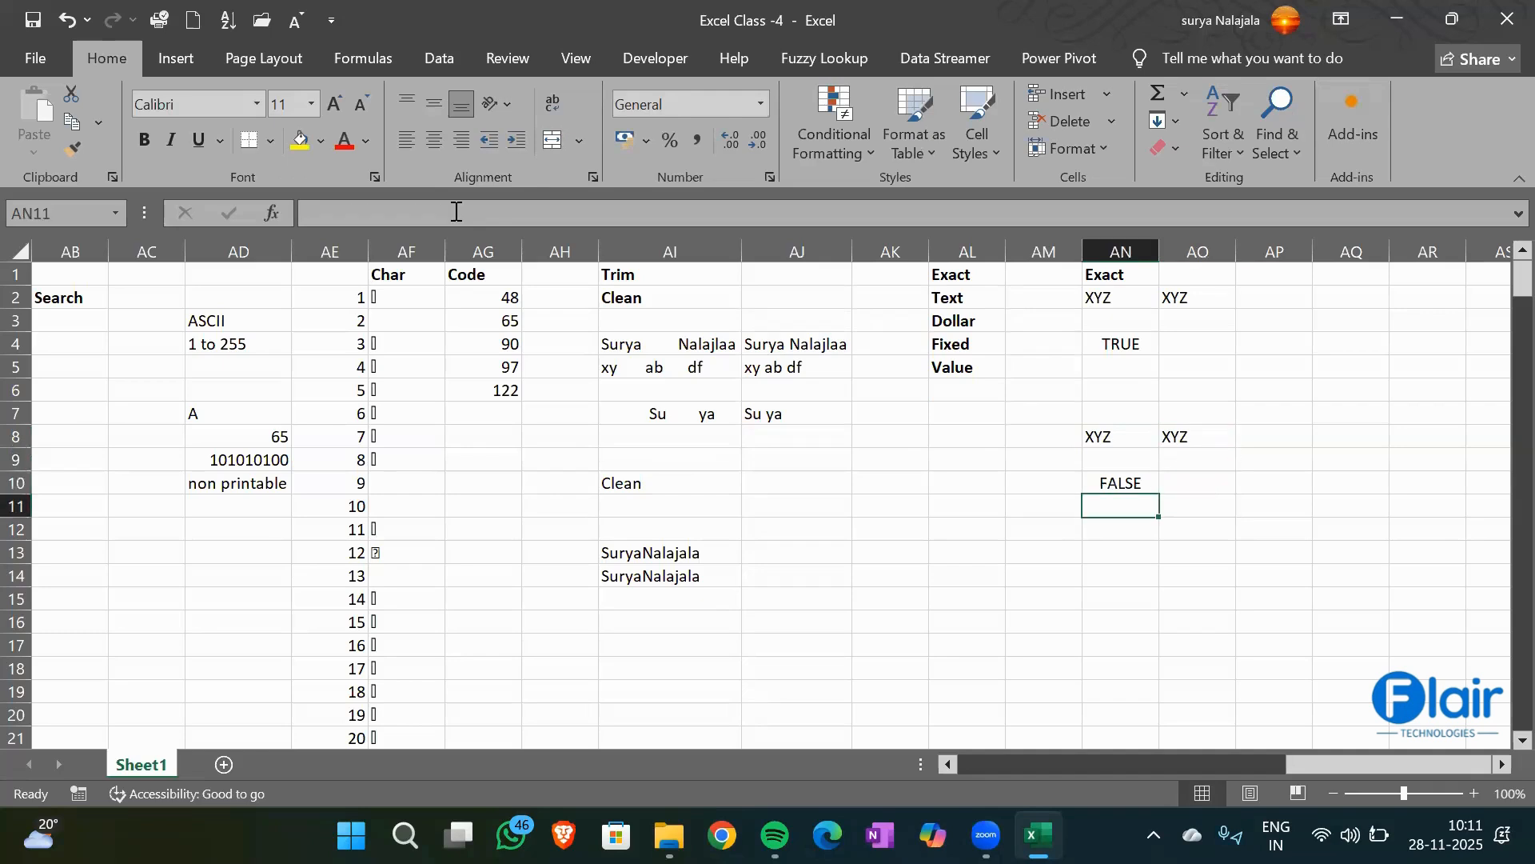
{"action": "key", "text": "Up"}
{"action": "key", "text": "Up"}
{"action": "key", "text": "Up"}
{"action": "key", "text": "Up"}
{"action": "key", "text": "Up"}
{"action": "key", "text": "Up"}
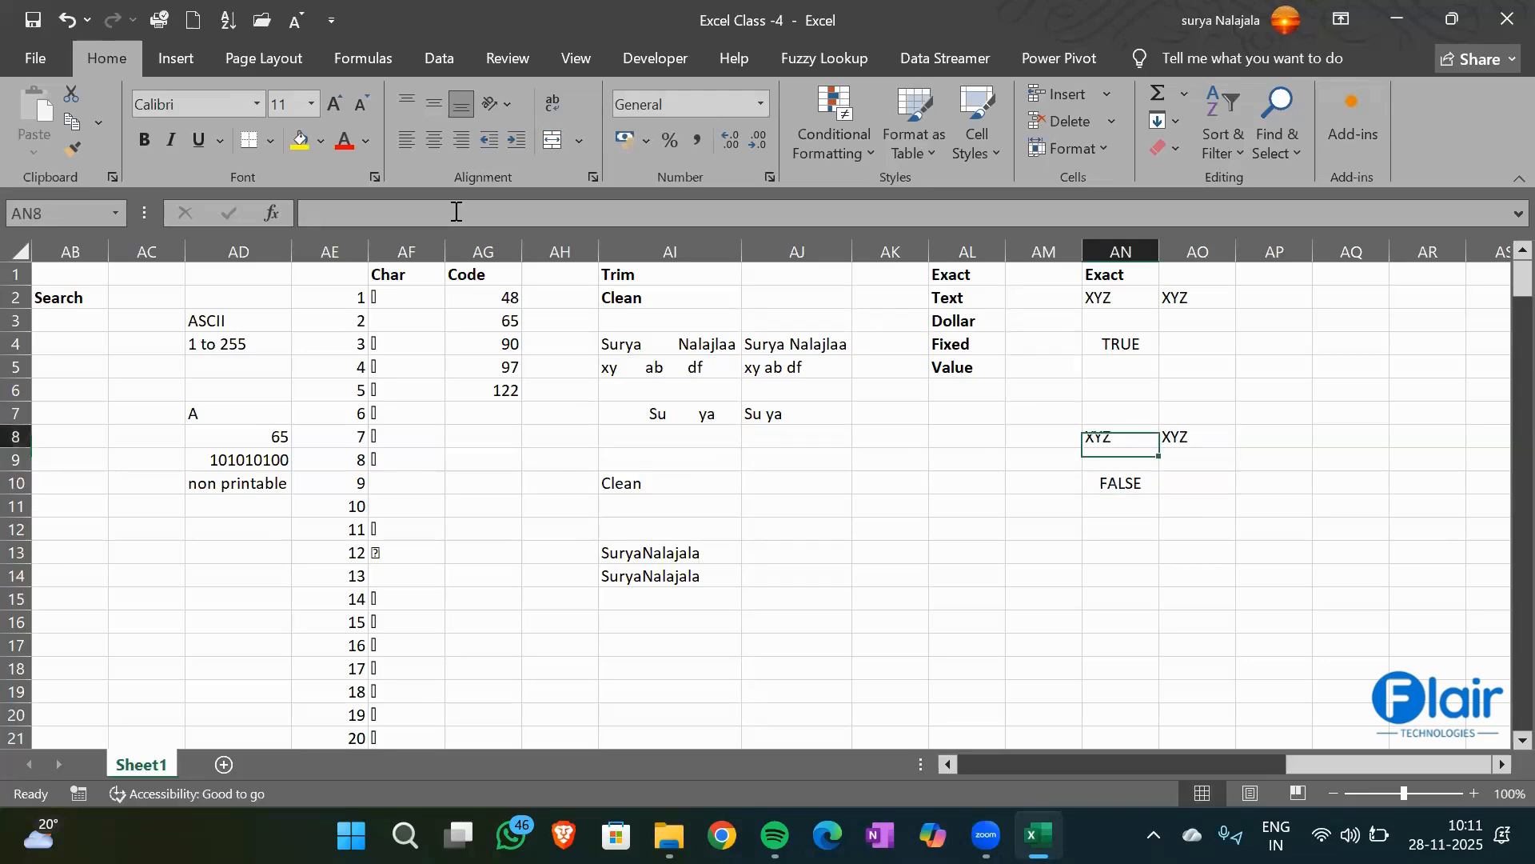
{"action": "type", "text": "="}
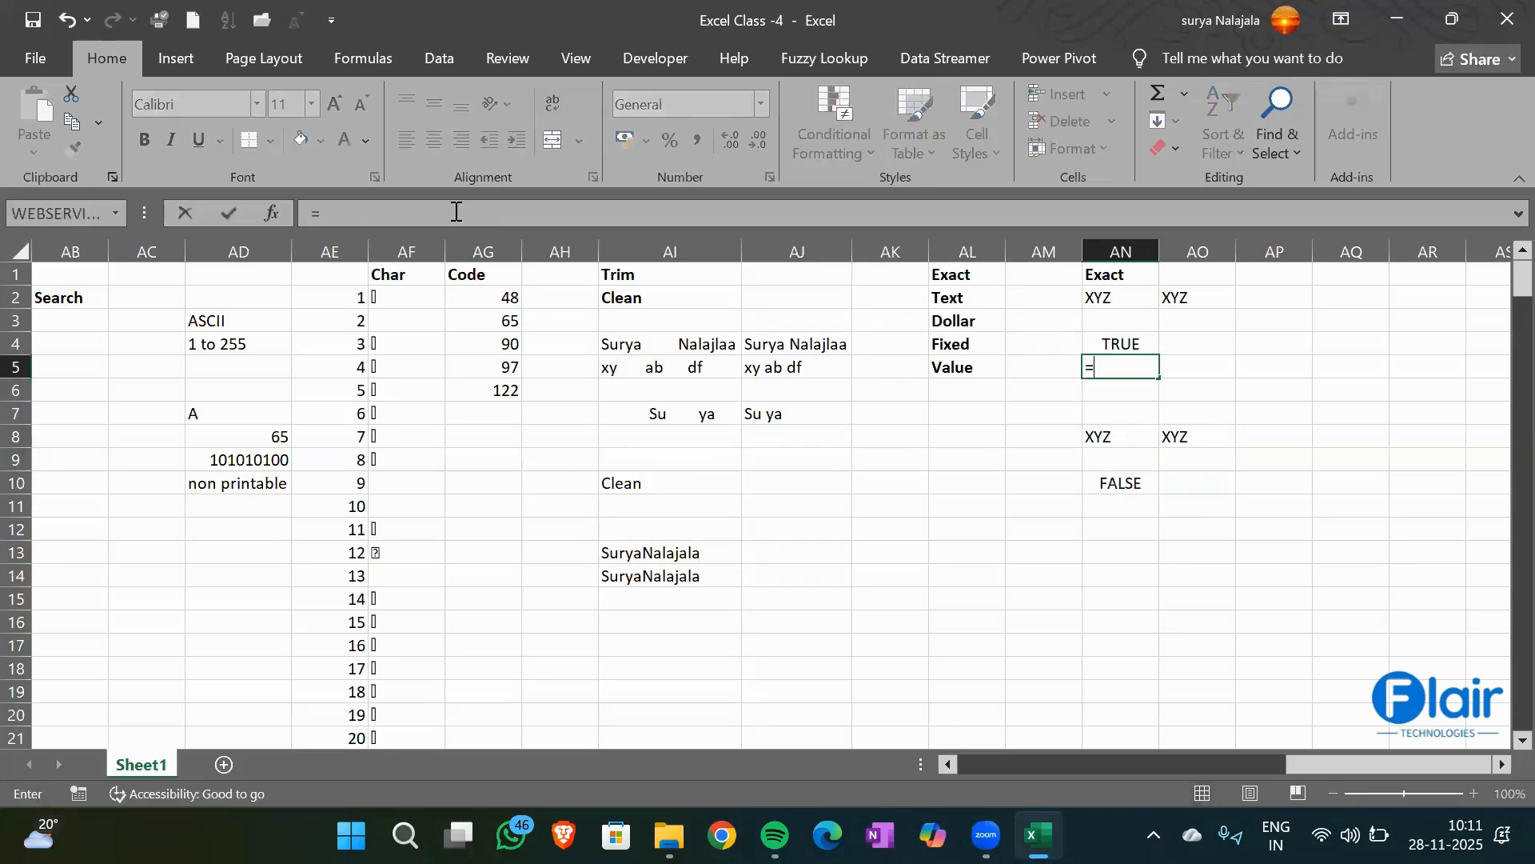
{"action": "key", "text": "Up"}
{"action": "key", "text": "Up"}
{"action": "key", "text": "Up"}
{"action": "type", "text": "="}
{"action": "key", "text": "Up"}
{"action": "key", "text": "Up"}
{"action": "key", "text": "Up"}
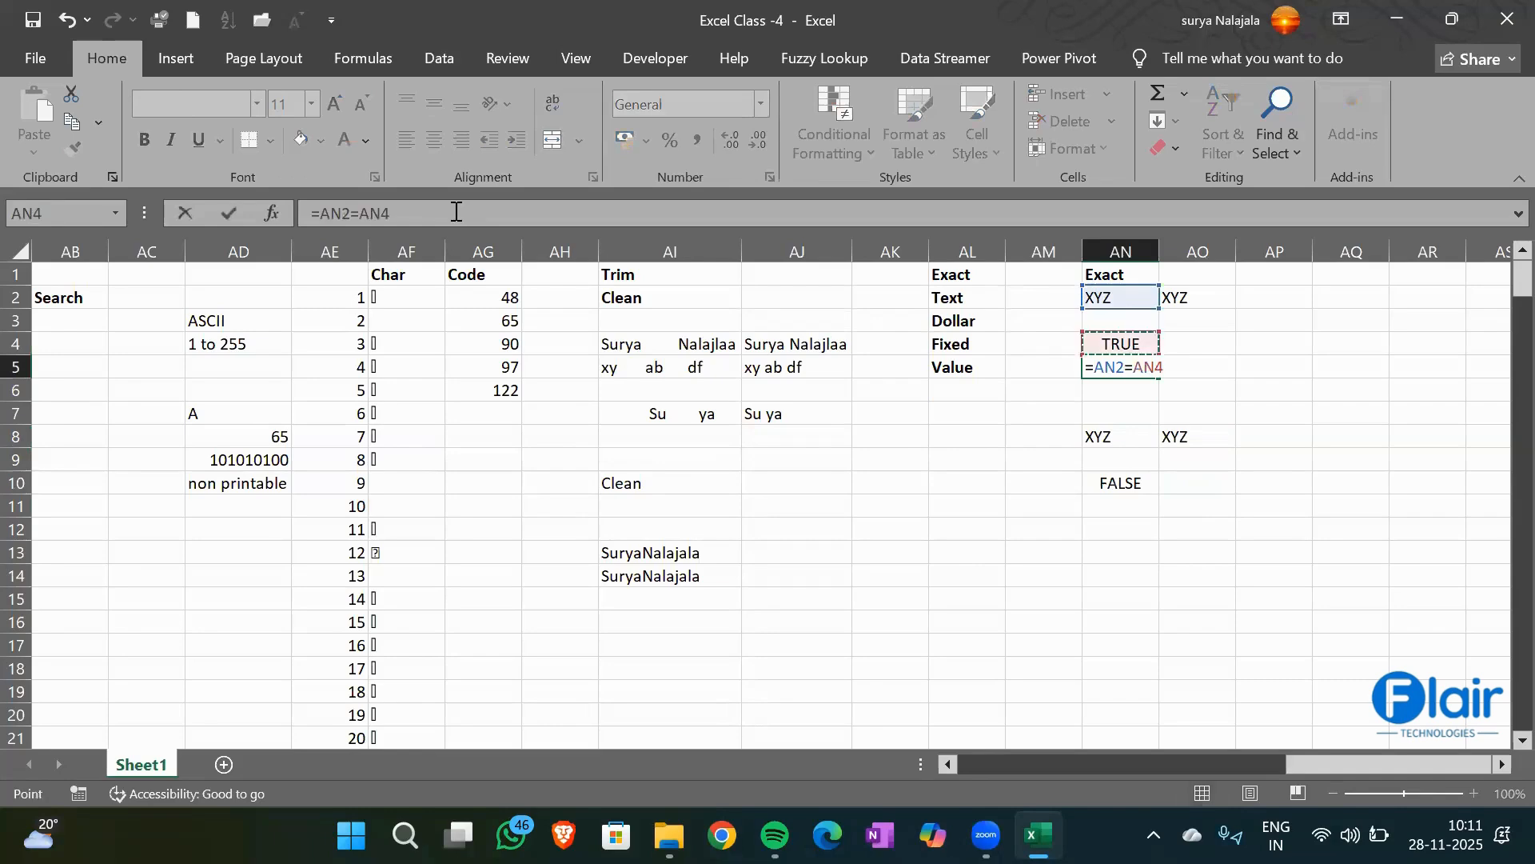
{"action": "key", "text": "Right"}
{"action": "key", "text": "Return"}
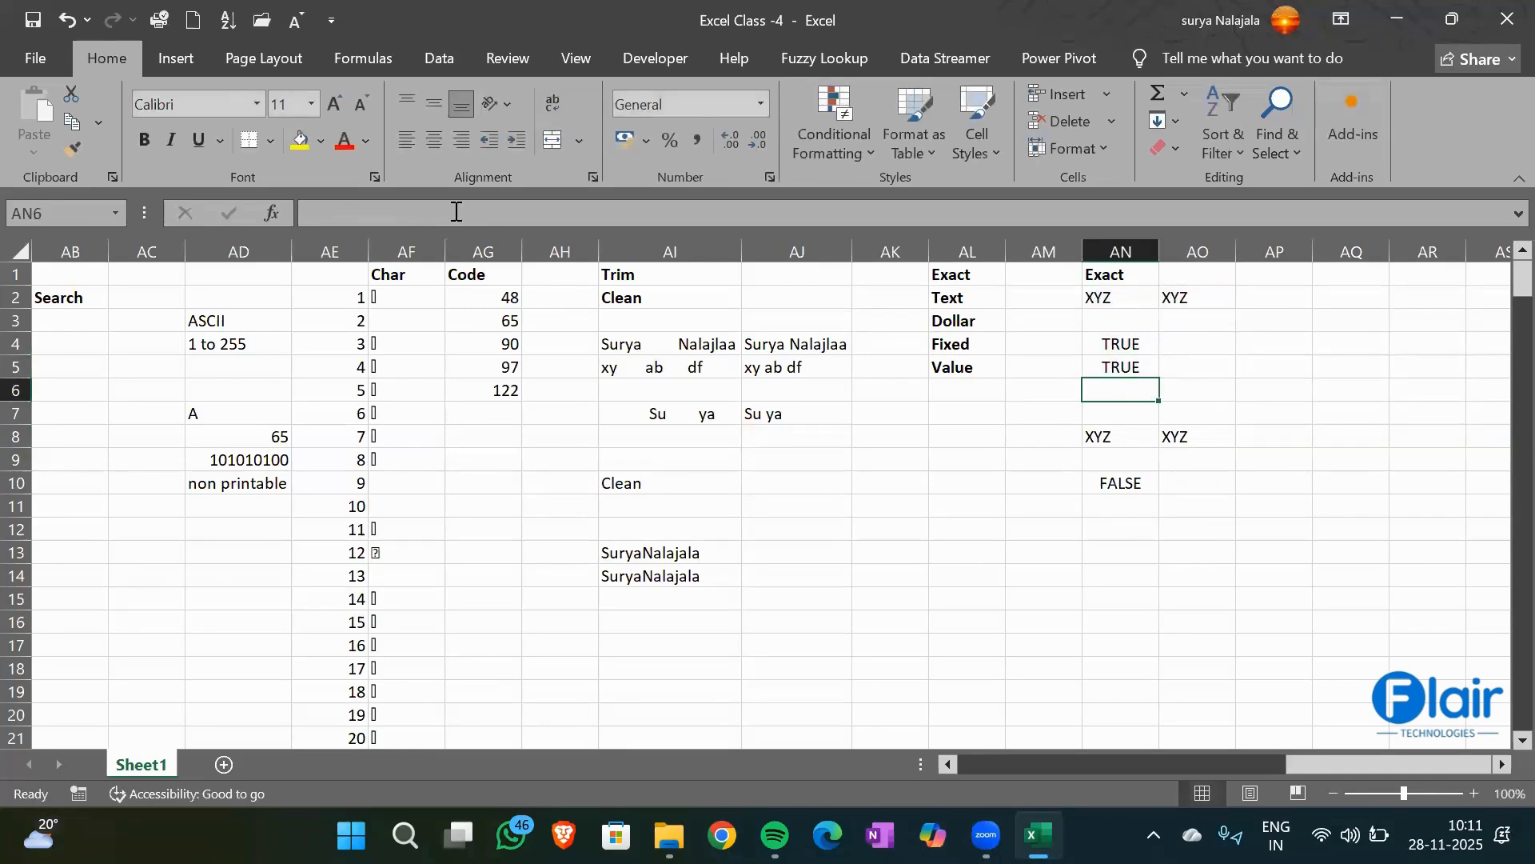
Enter the formula =AN8=AO8 in AN11 to compare the second pair with the equals operator
{"action": "key", "text": "Down"}
{"action": "key", "text": "Down"}
{"action": "key", "text": "Down"}
{"action": "key", "text": "Down"}
{"action": "key", "text": "Down"}
{"action": "type", "text": "="}
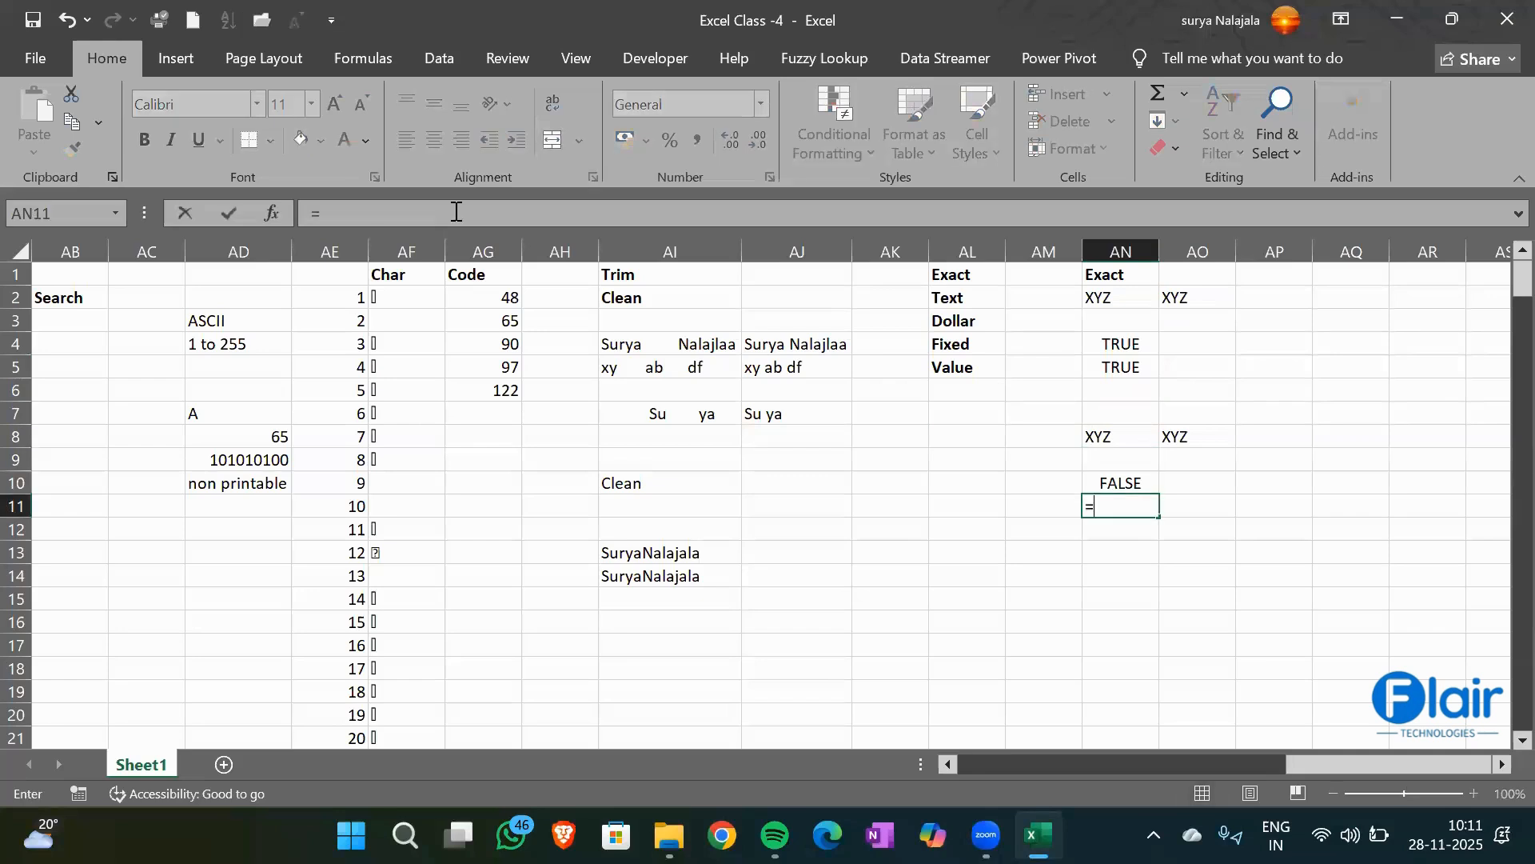
{"action": "key", "text": "Up"}
{"action": "key", "text": "Up"}
{"action": "key", "text": "Up"}
{"action": "type", "text": "="}
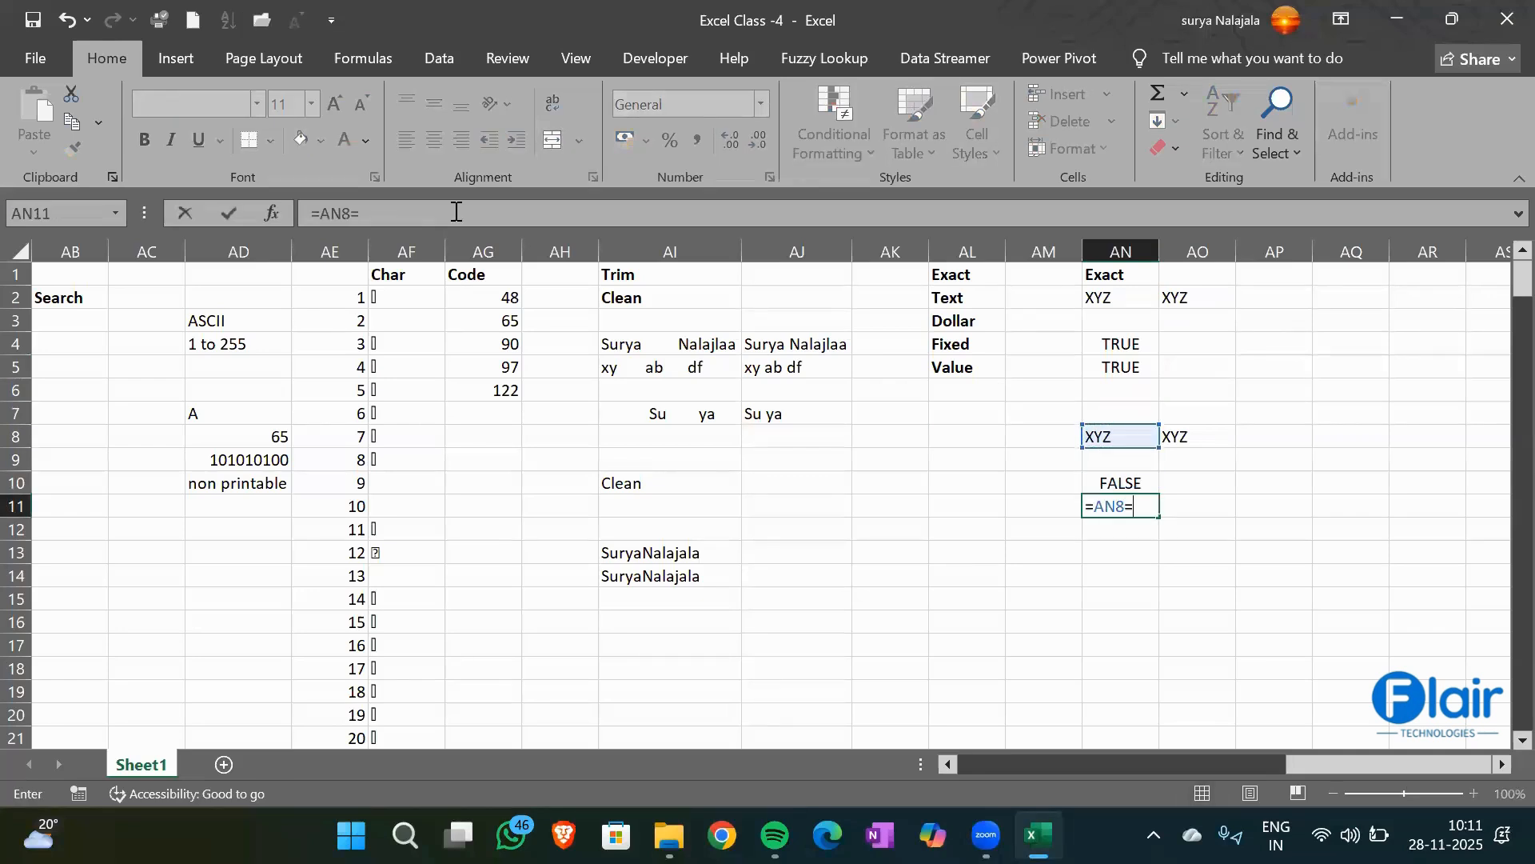
{"action": "key", "text": "Up"}
{"action": "key", "text": "Up"}
{"action": "key", "text": "Up"}
{"action": "key", "text": "Right"}
{"action": "key", "text": "Return"}
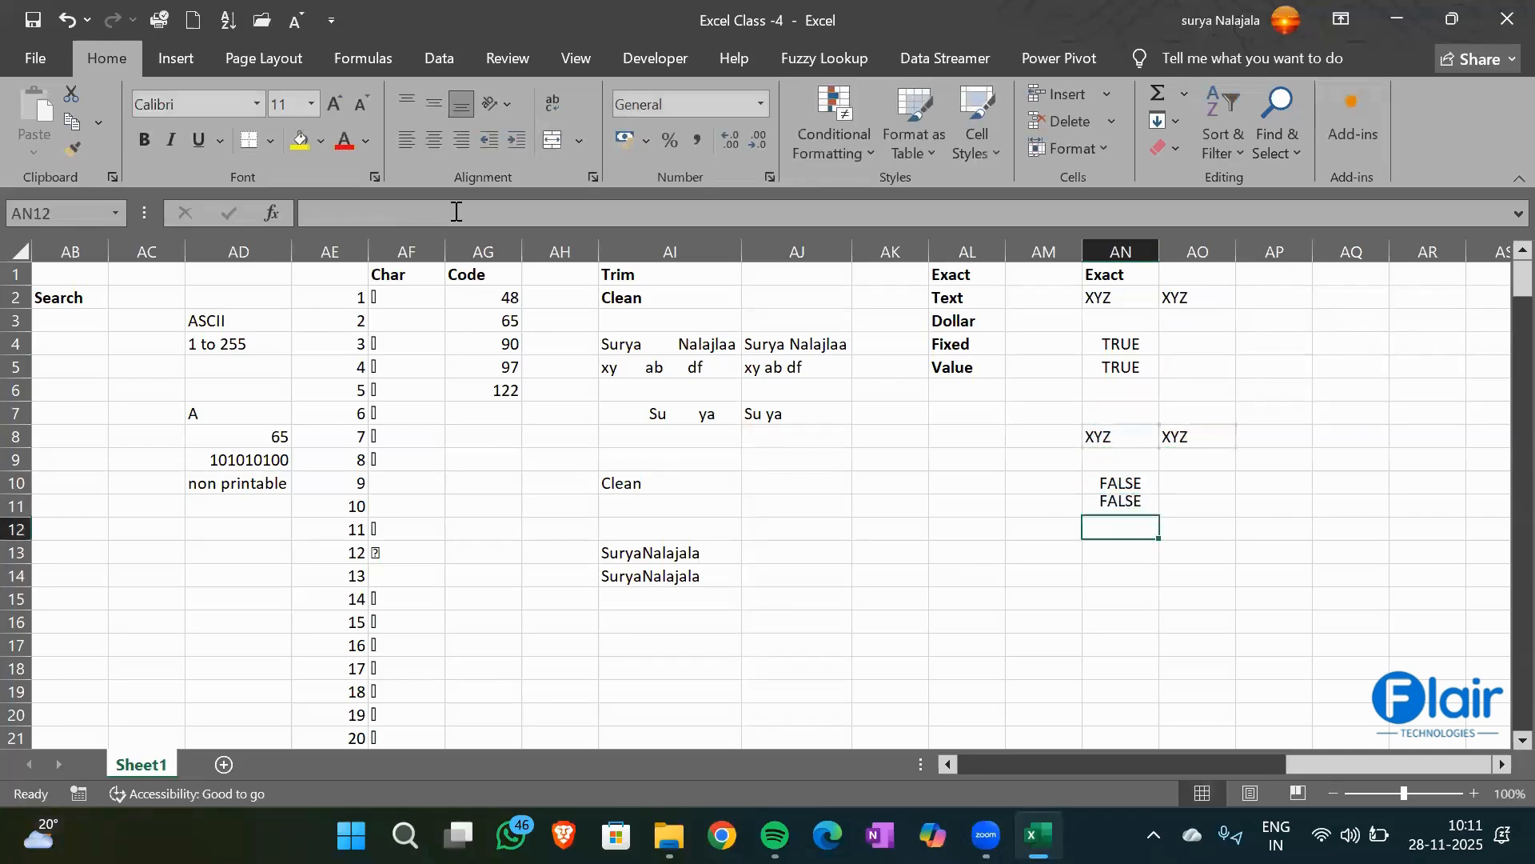
{"action": "key", "text": "Up"}
{"action": "key", "text": "Down"}
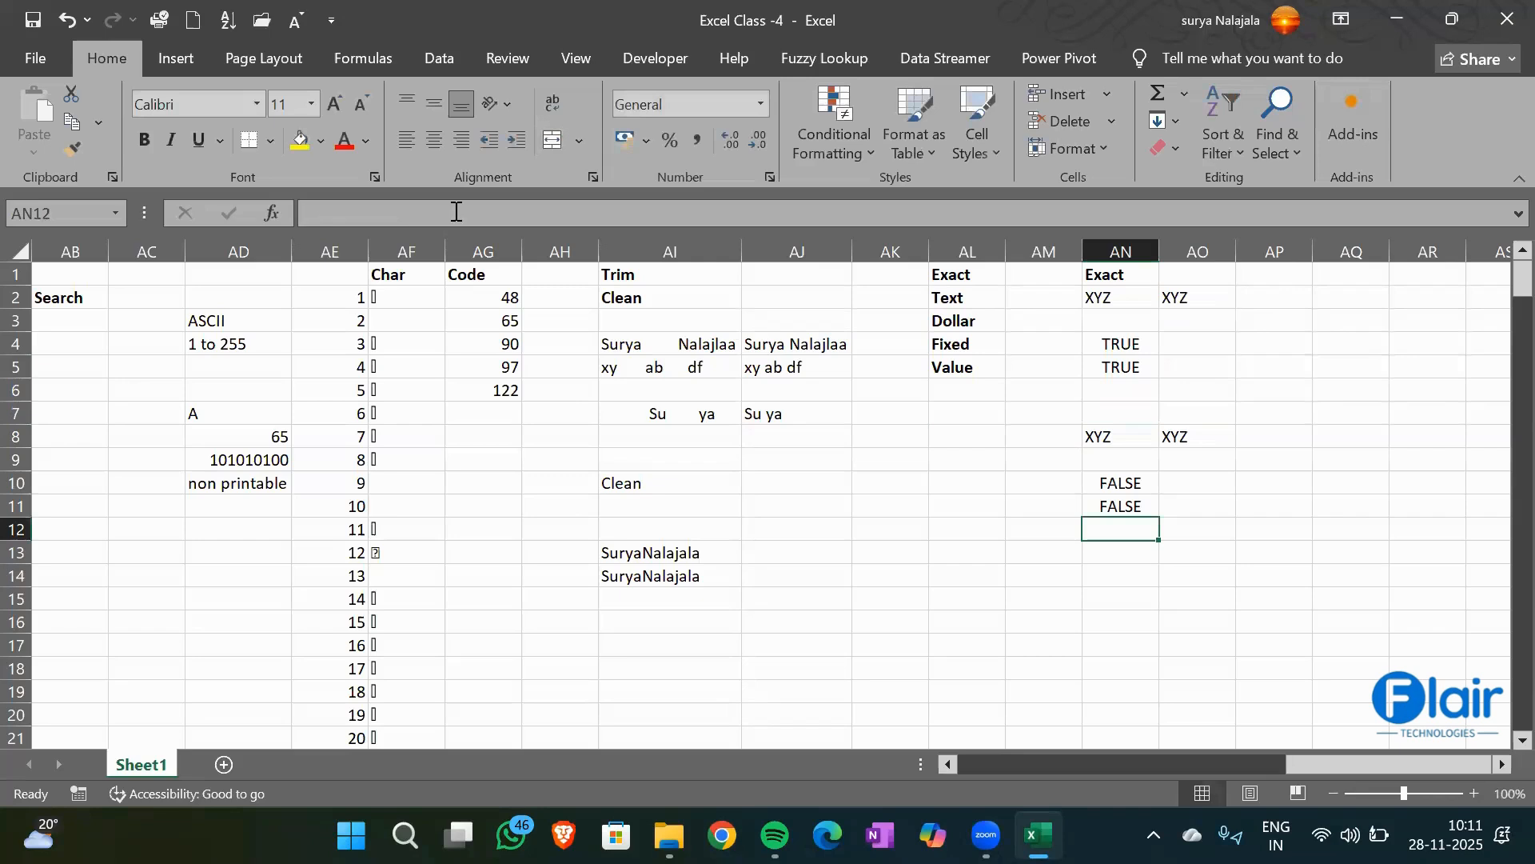
Enter the formula =EXACT(AN8,CLEAN(AO8)) in AN12 and reselect the cell to review it
{"action": "type", "text": "=exact"}
{"action": "key", "text": "Tab"}
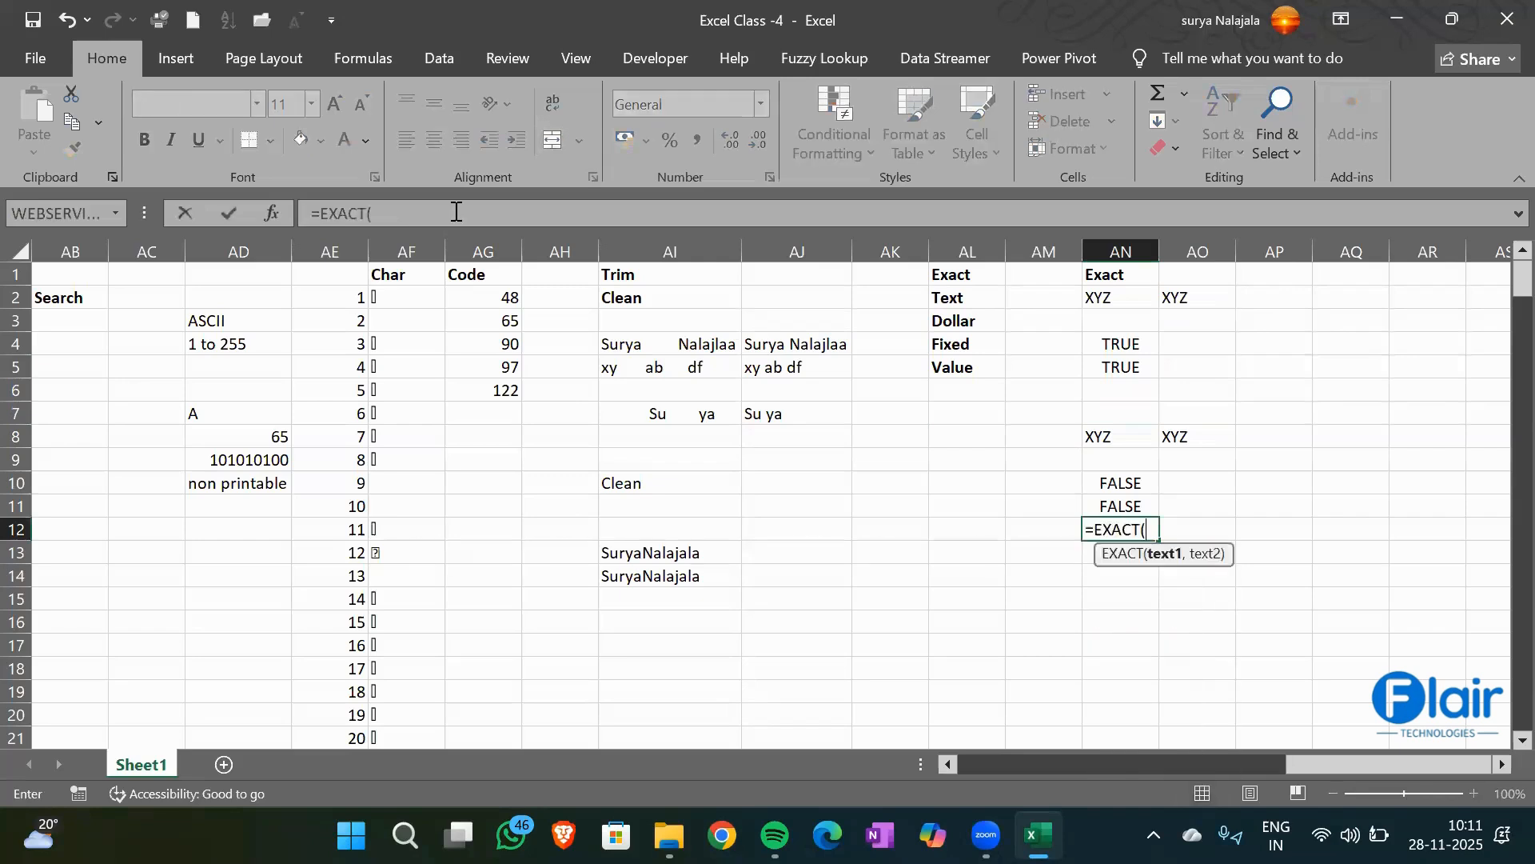
{"action": "key", "text": "Up"}
{"action": "key", "text": "Up"}
{"action": "key", "text": "Up"}
{"action": "key", "text": "Up"}
{"action": "key", "text": "F8"}
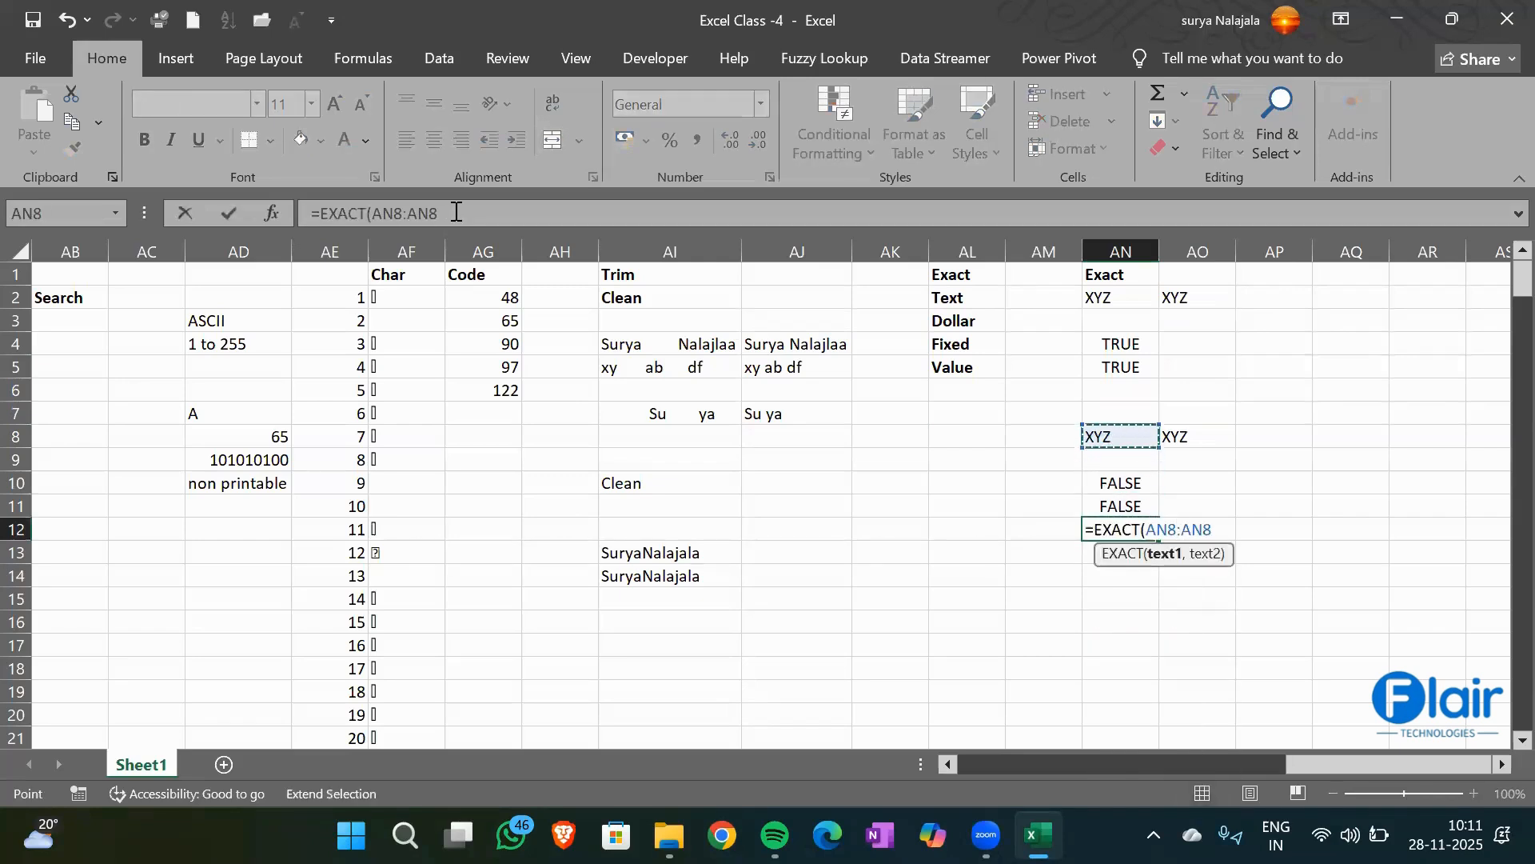
{"action": "key", "text": "BackSpace"}
{"action": "key", "text": "BackSpace"}
{"action": "key", "text": "BackSpace"}
{"action": "key", "text": "BackSpace"}
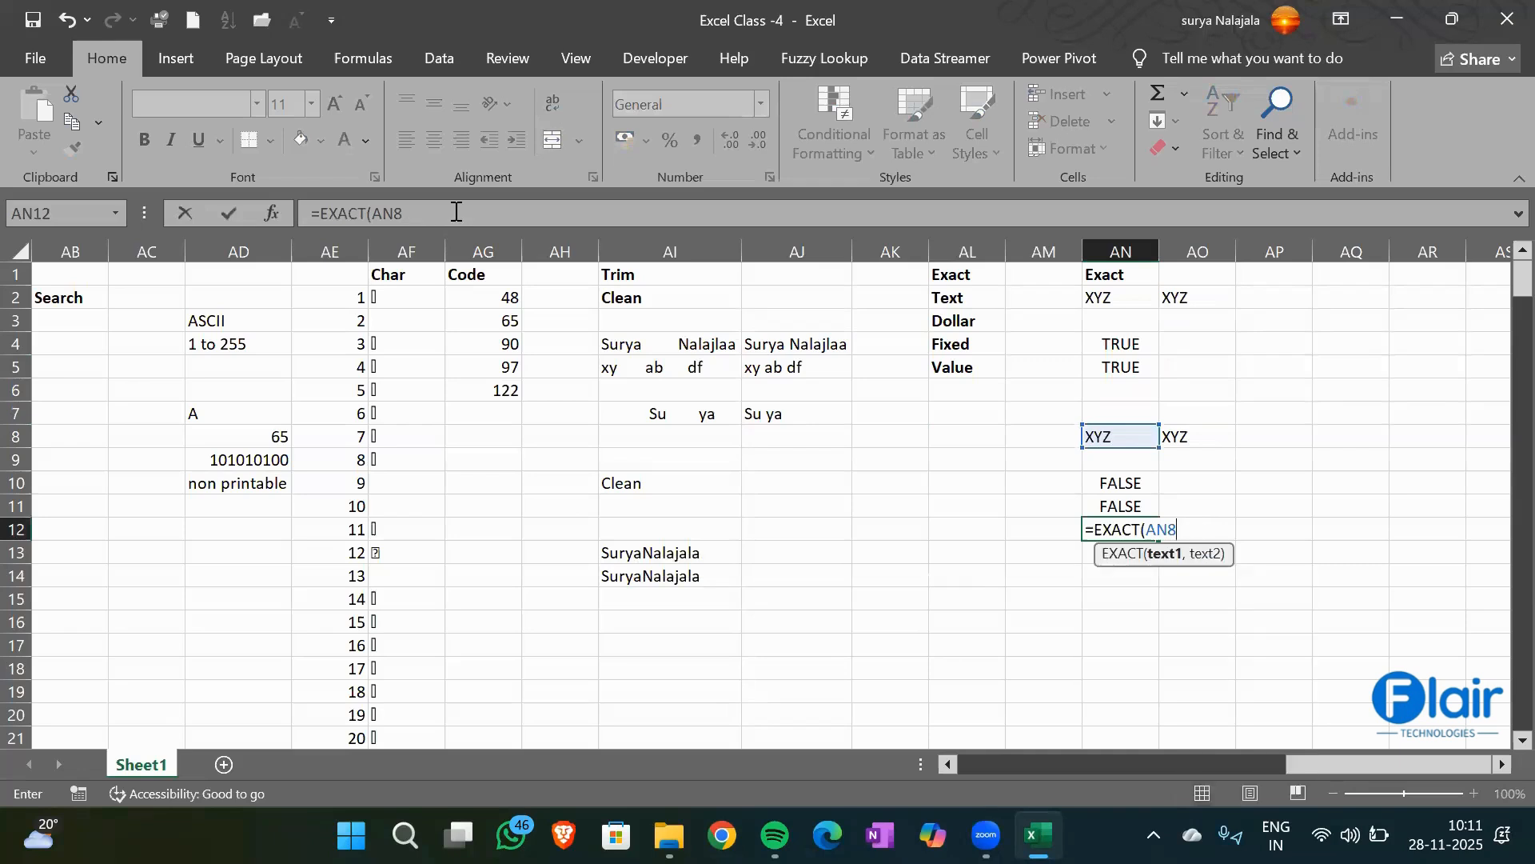
{"action": "type", "text": ",Clea"}
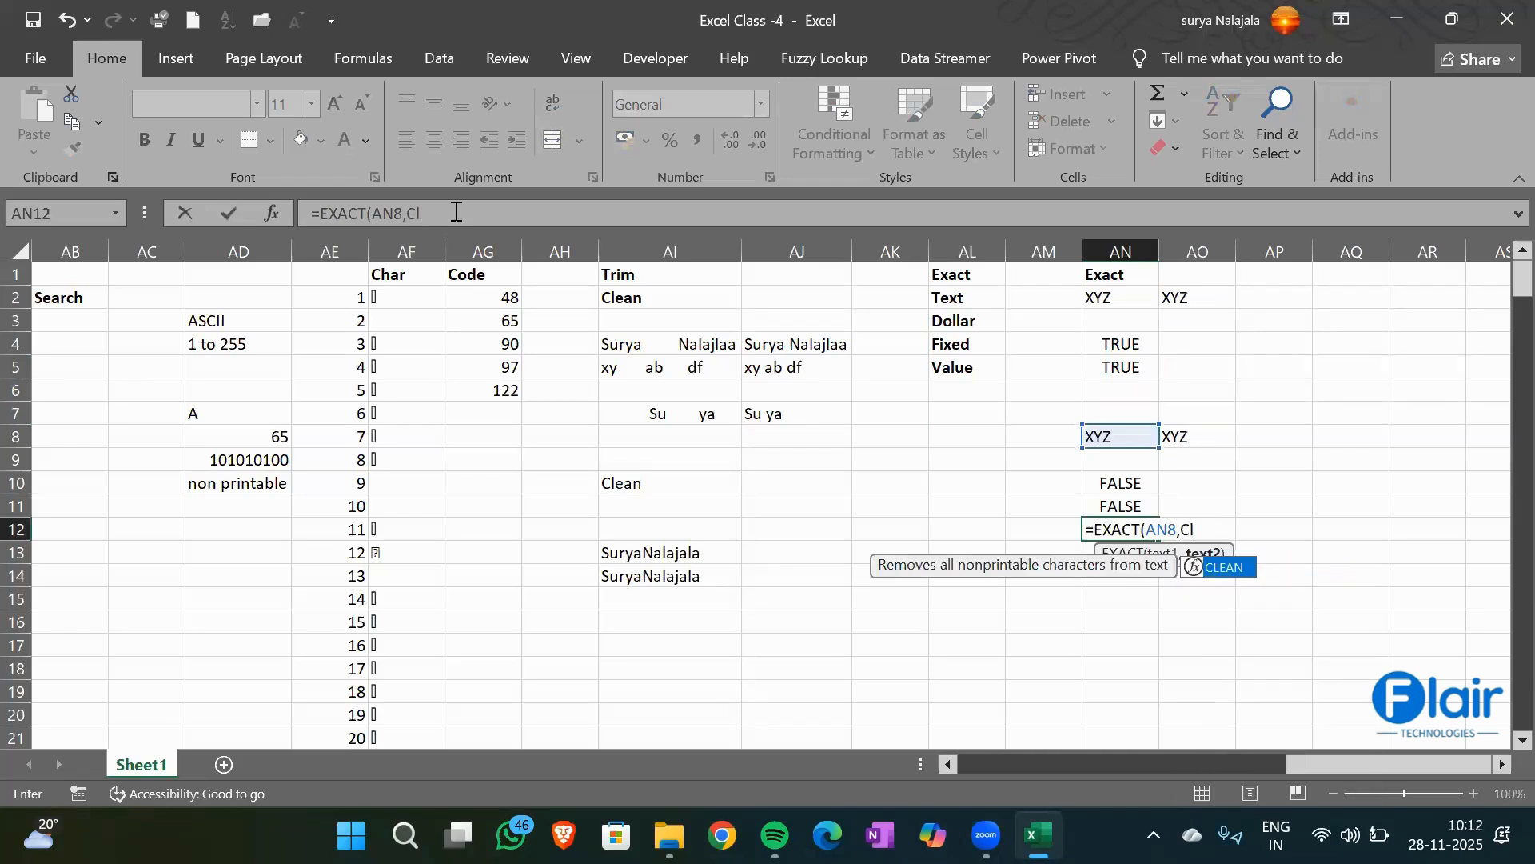
{"action": "key", "text": "Tab"}
{"action": "key", "text": "Up"}
{"action": "key", "text": "Up"}
{"action": "key", "text": "Up"}
{"action": "key", "text": "Up"}
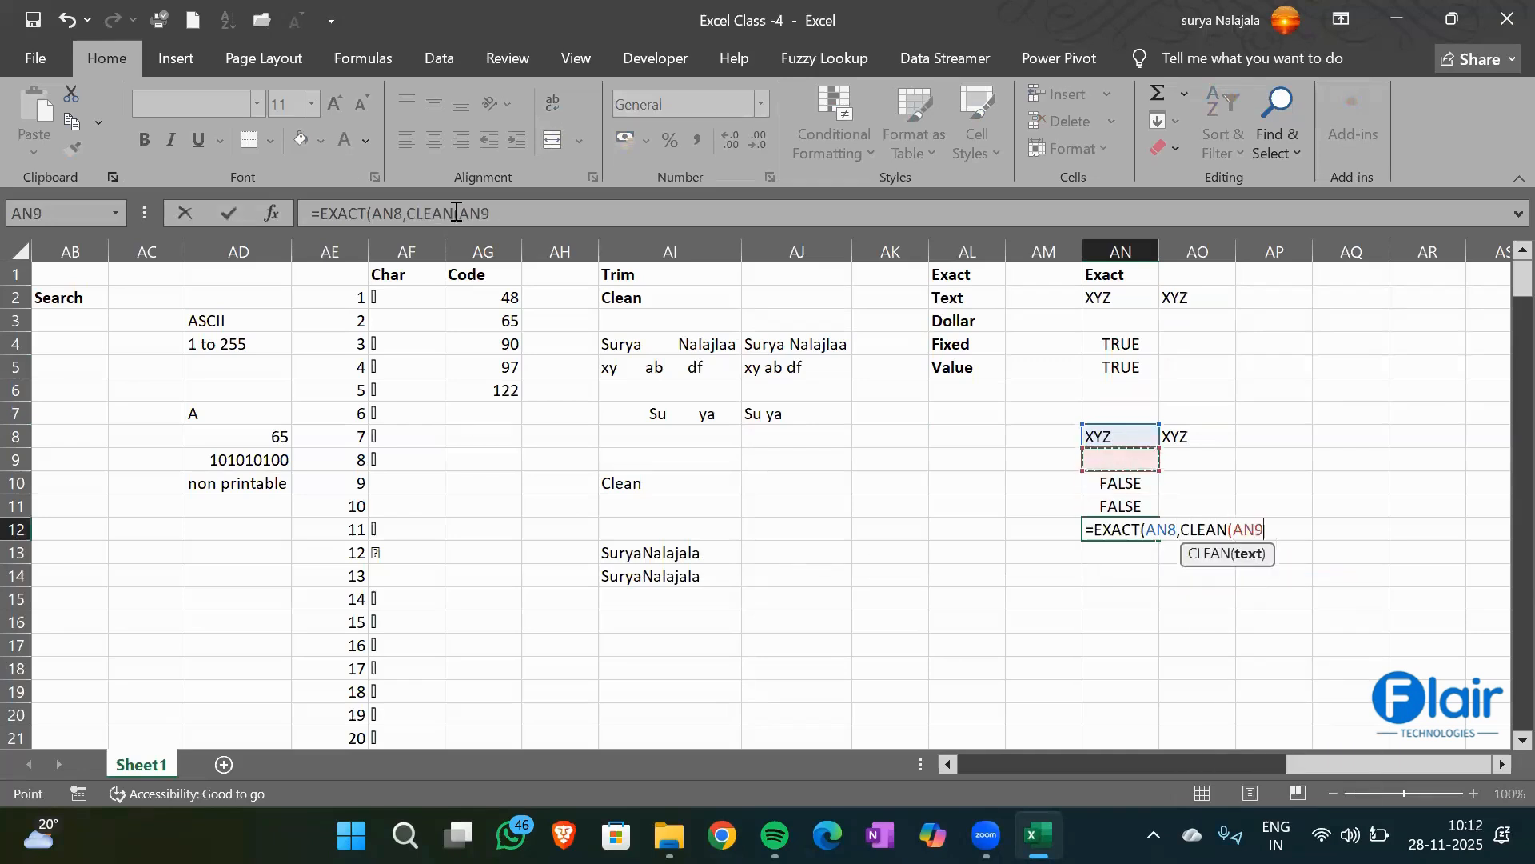
{"action": "key", "text": "Right"}
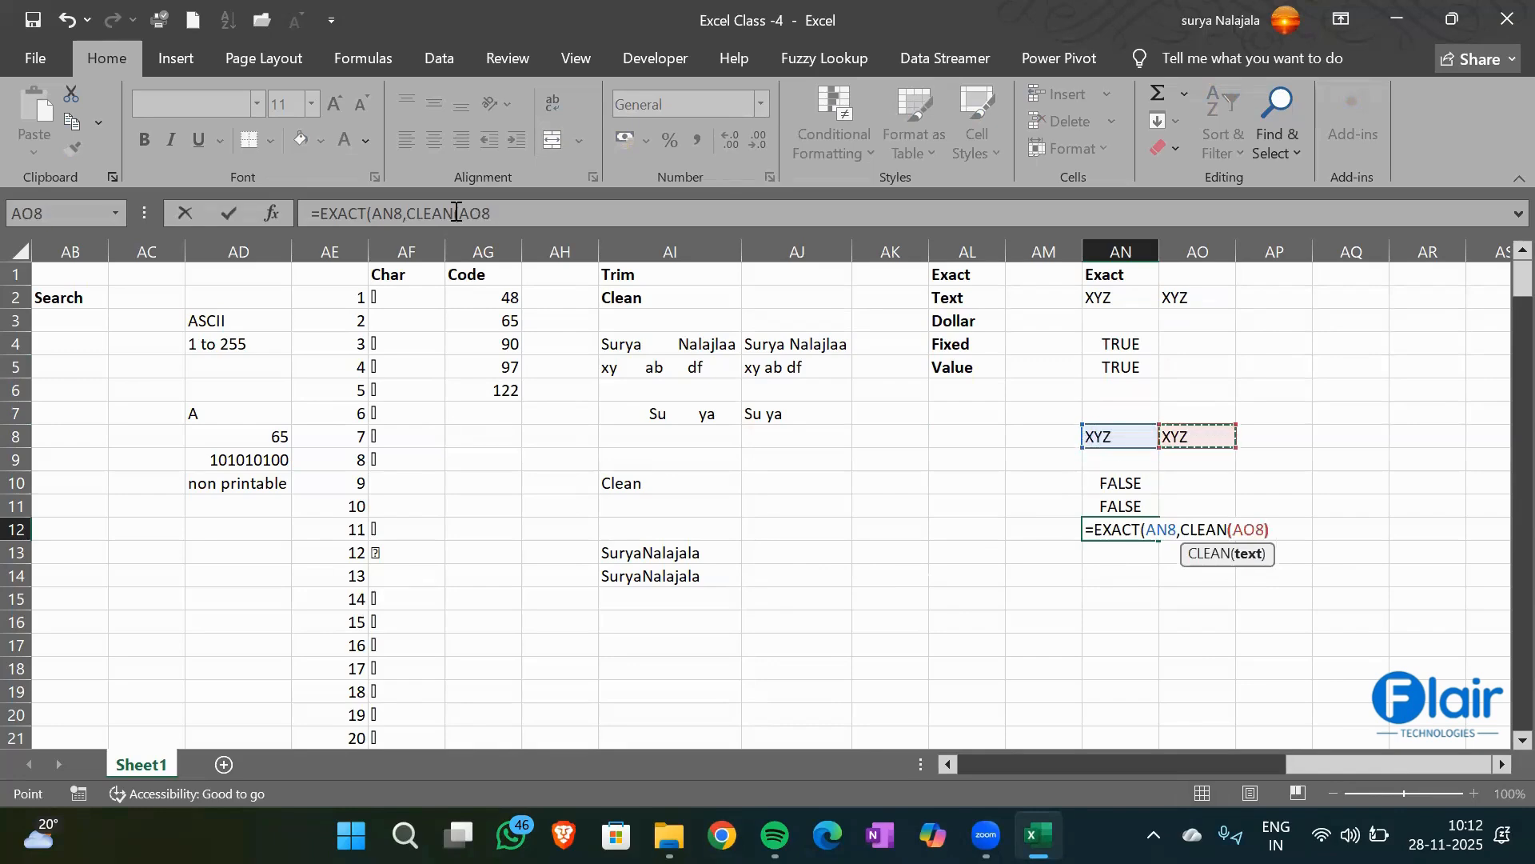
{"action": "type", "text": "))"}
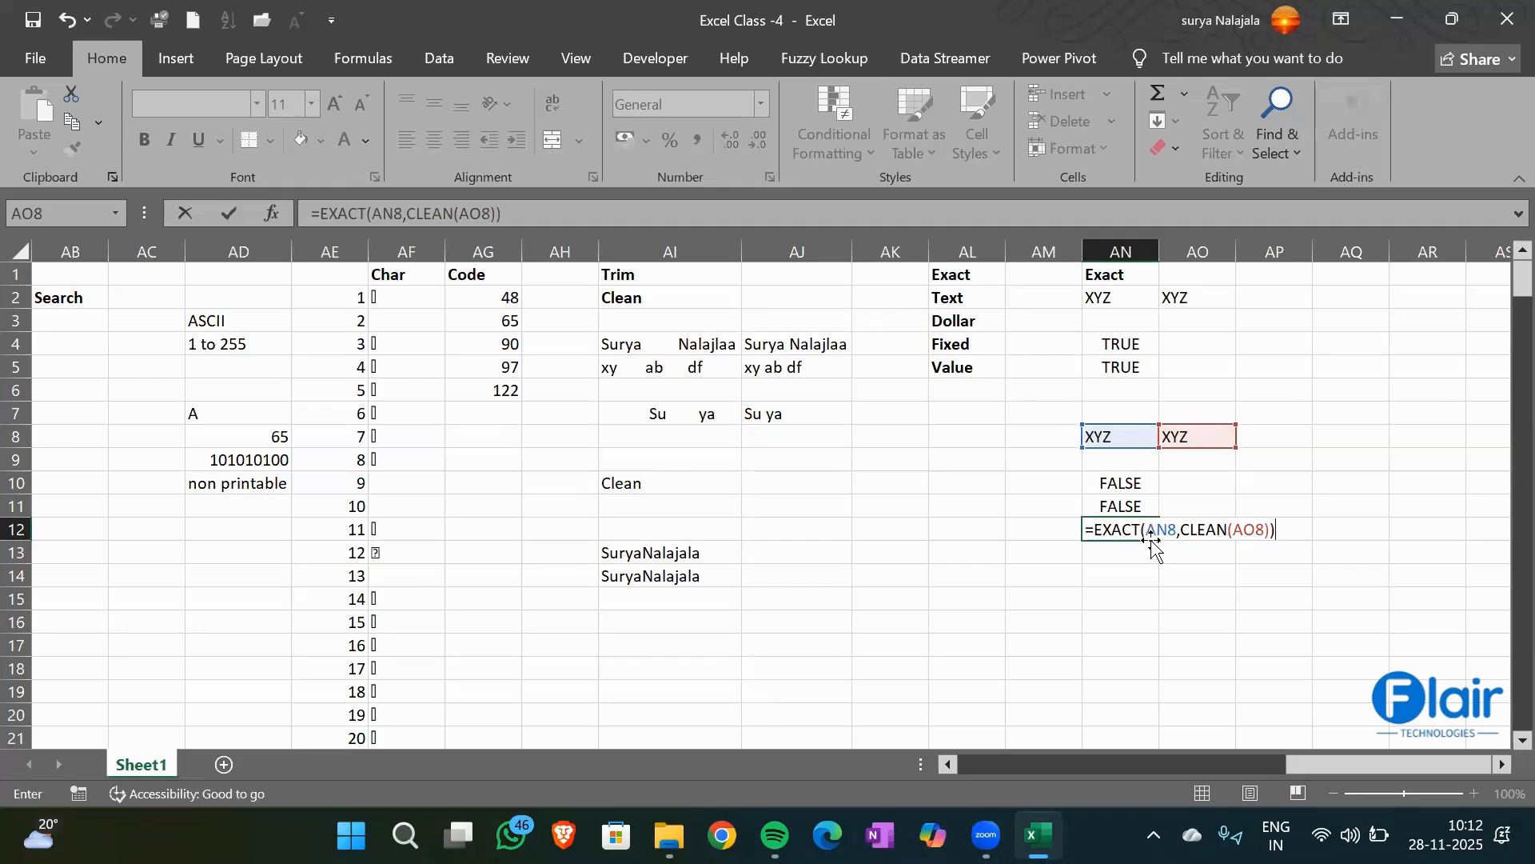
{"action": "key", "text": "Return"}
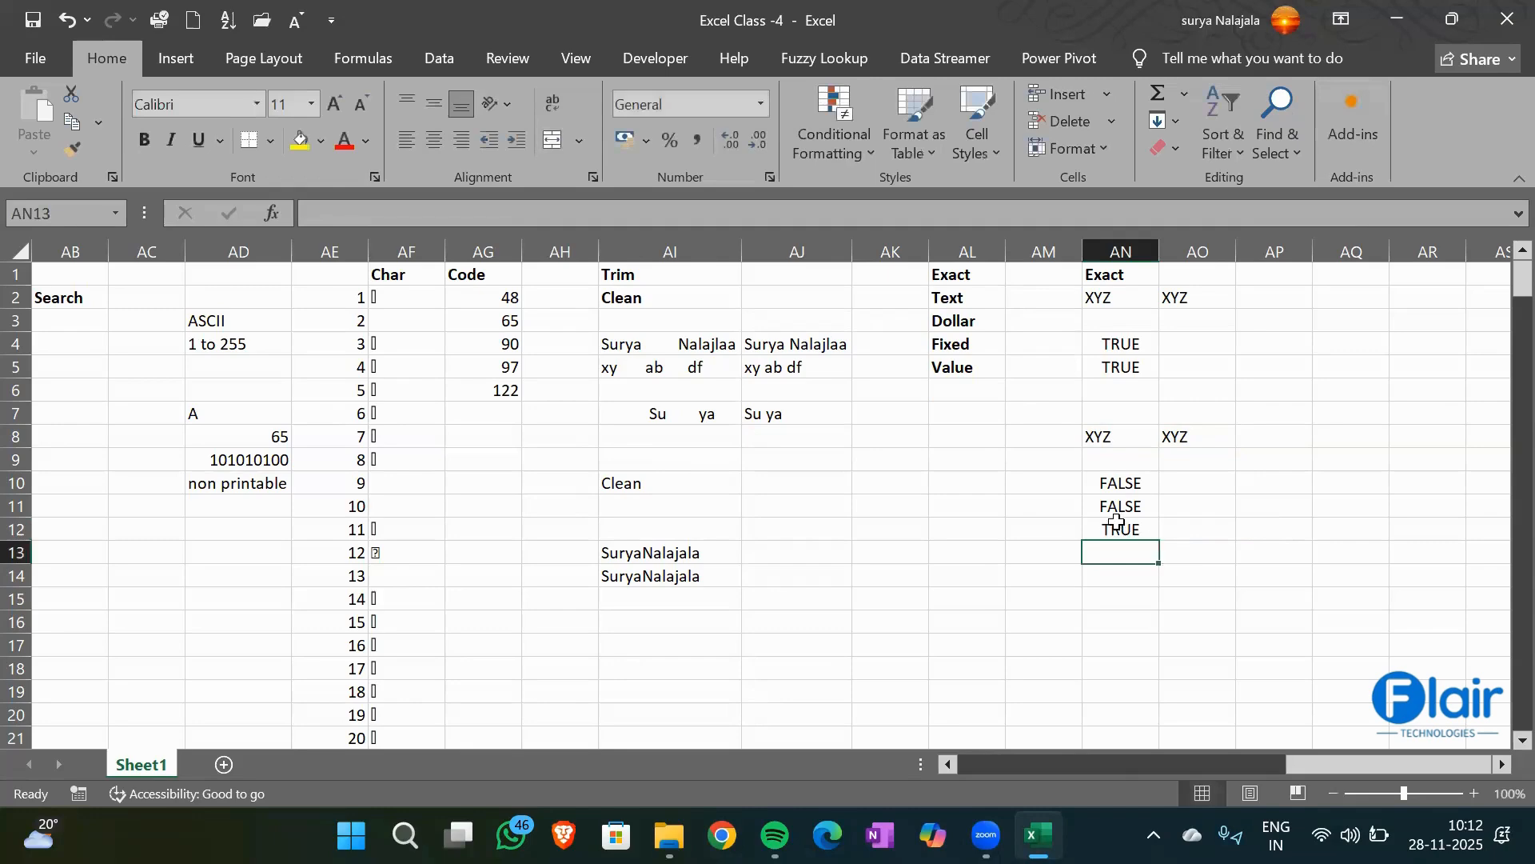
{"action": "left_click", "coordinate": [1118, 521]}
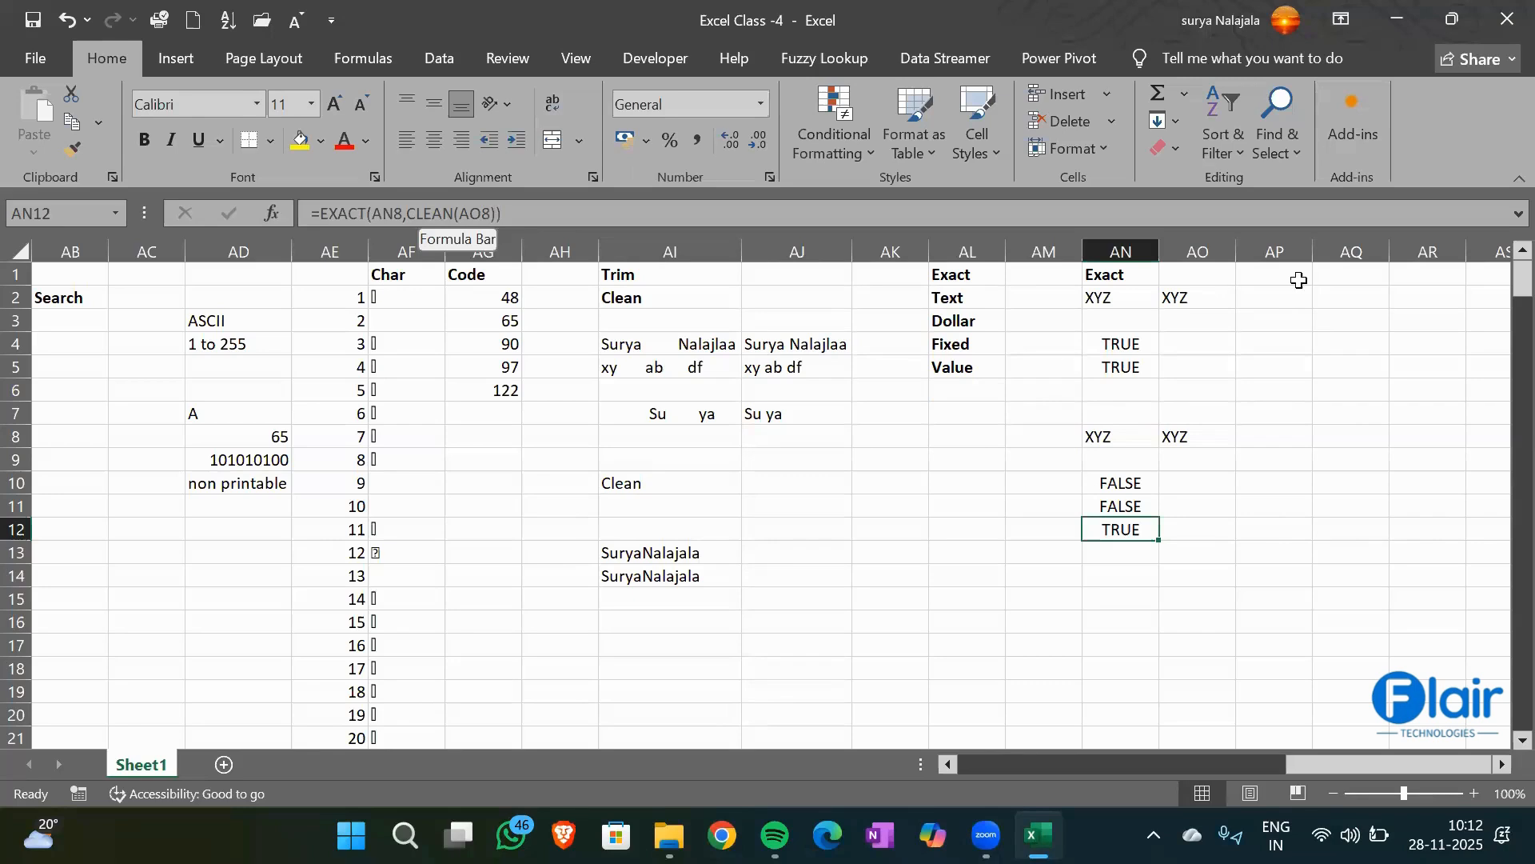
Add the bold heading Text in cell AQ1
{"action": "left_click", "coordinate": [1348, 275]}
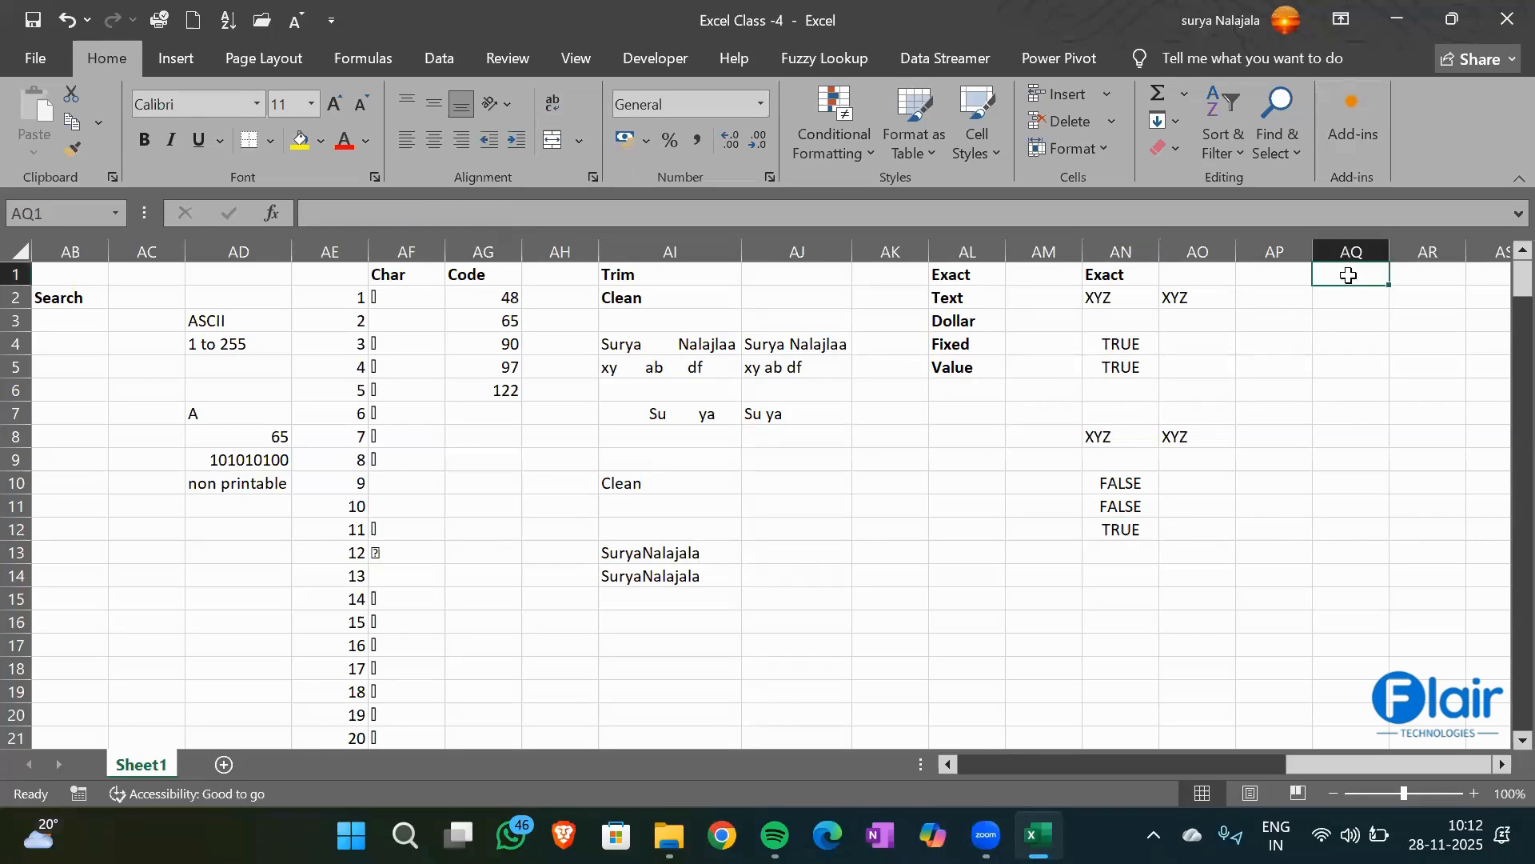
{"action": "type", "text": "Text"}
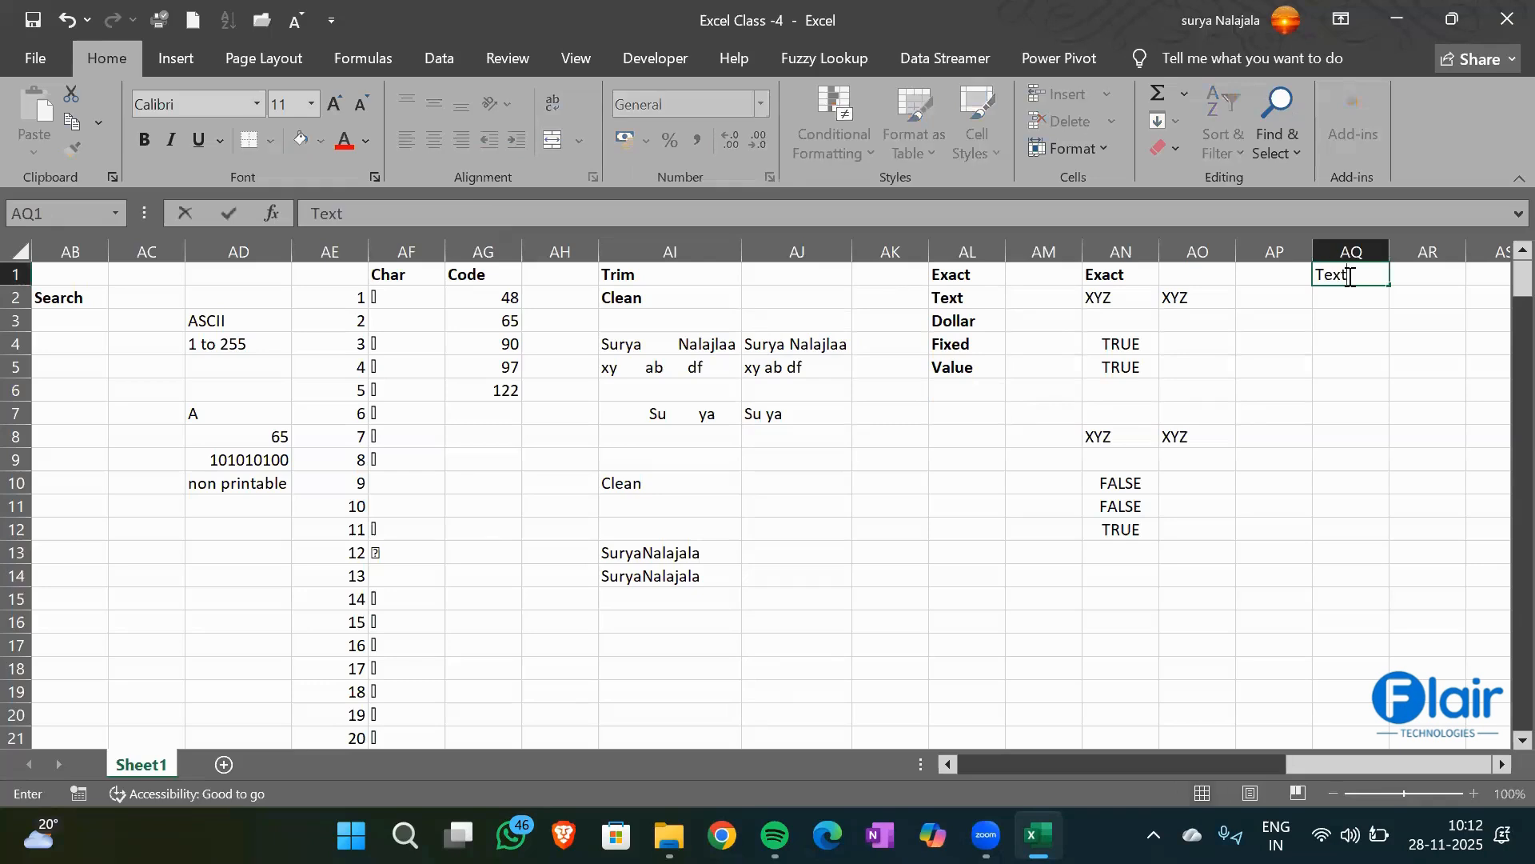
{"action": "key", "text": "ctrl+Return"}
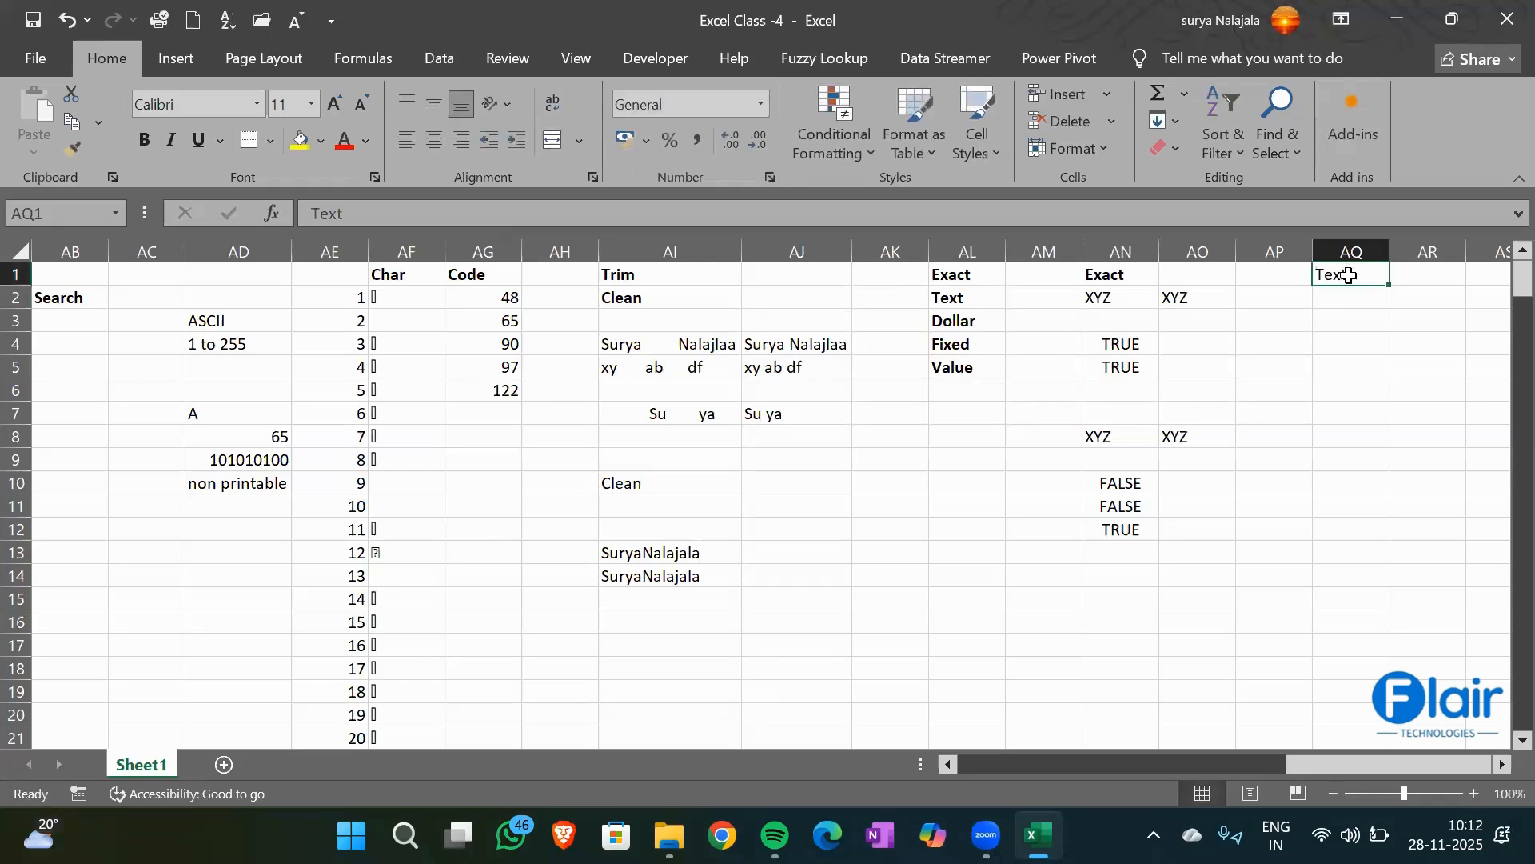
{"action": "key", "text": "ctrl+b"}
{"action": "key", "text": "Return"}
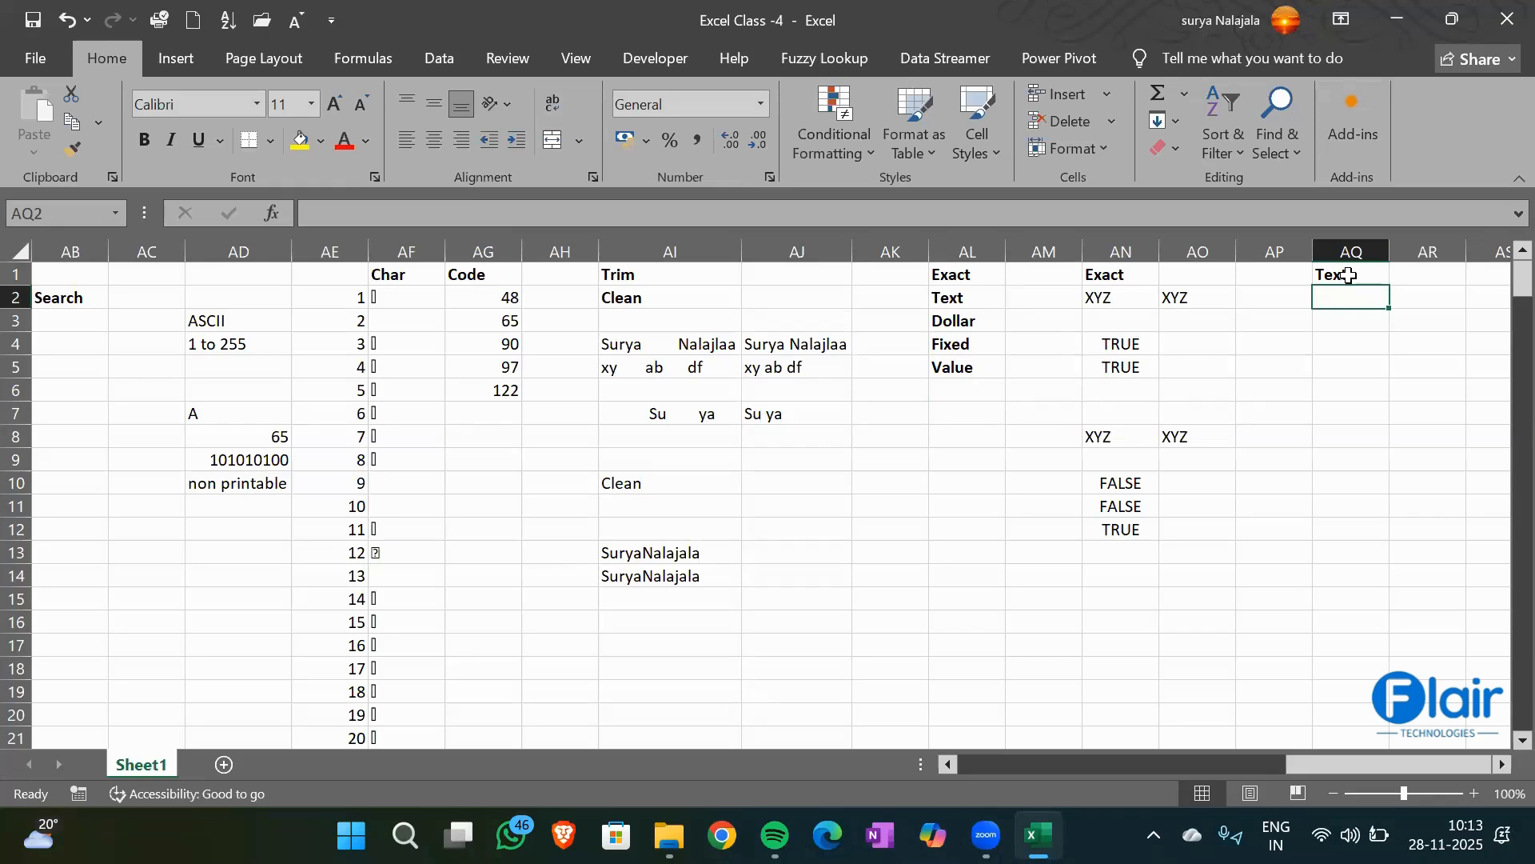
Enter 1000000 in AQ2 and widen column AQ slightly
{"action": "type", "text": "="}
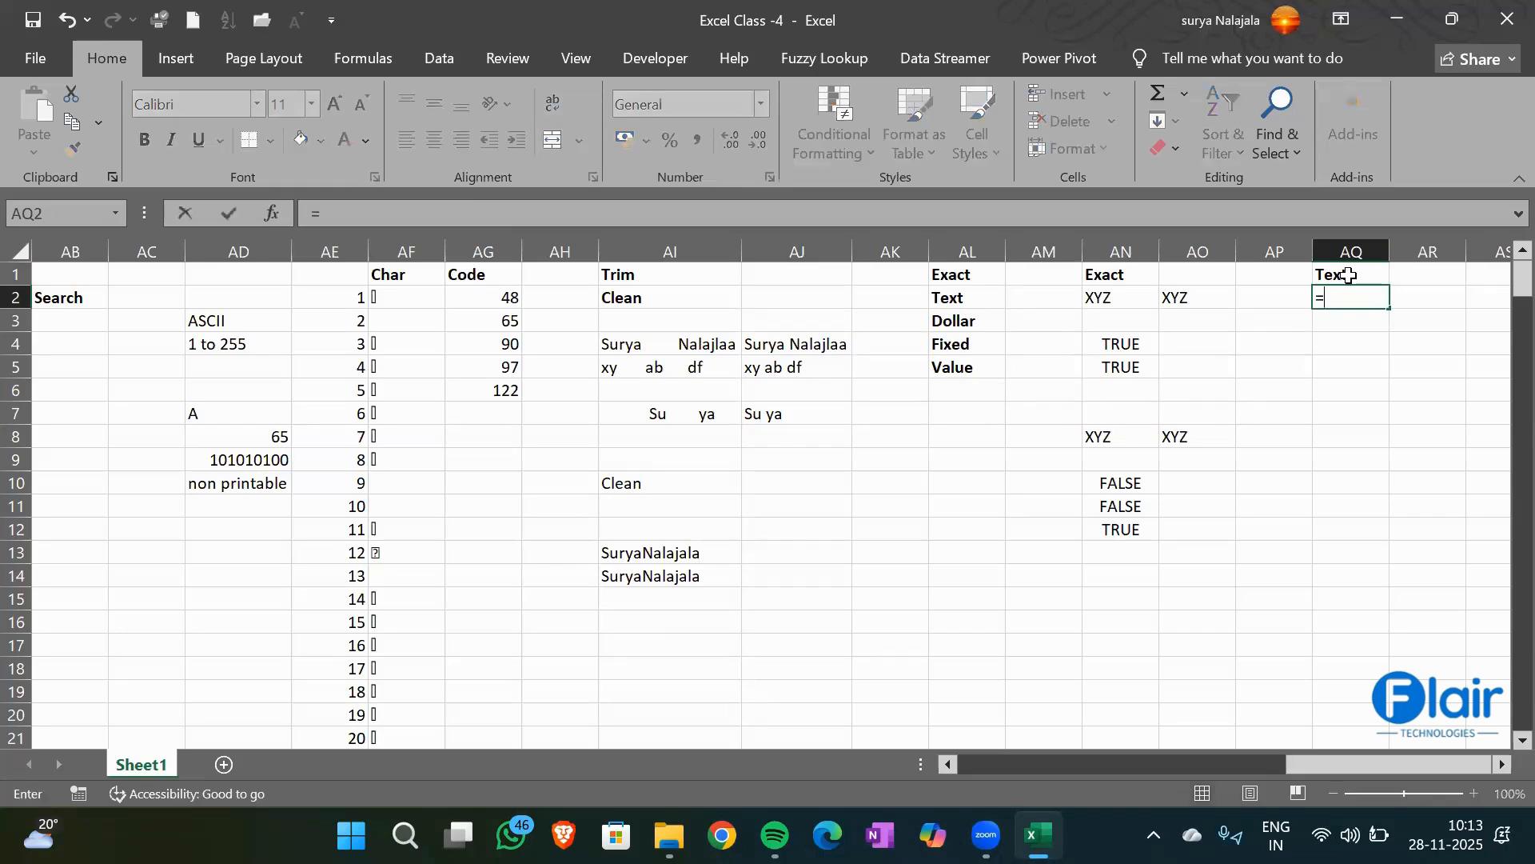
{"action": "key", "text": "BackSpace"}
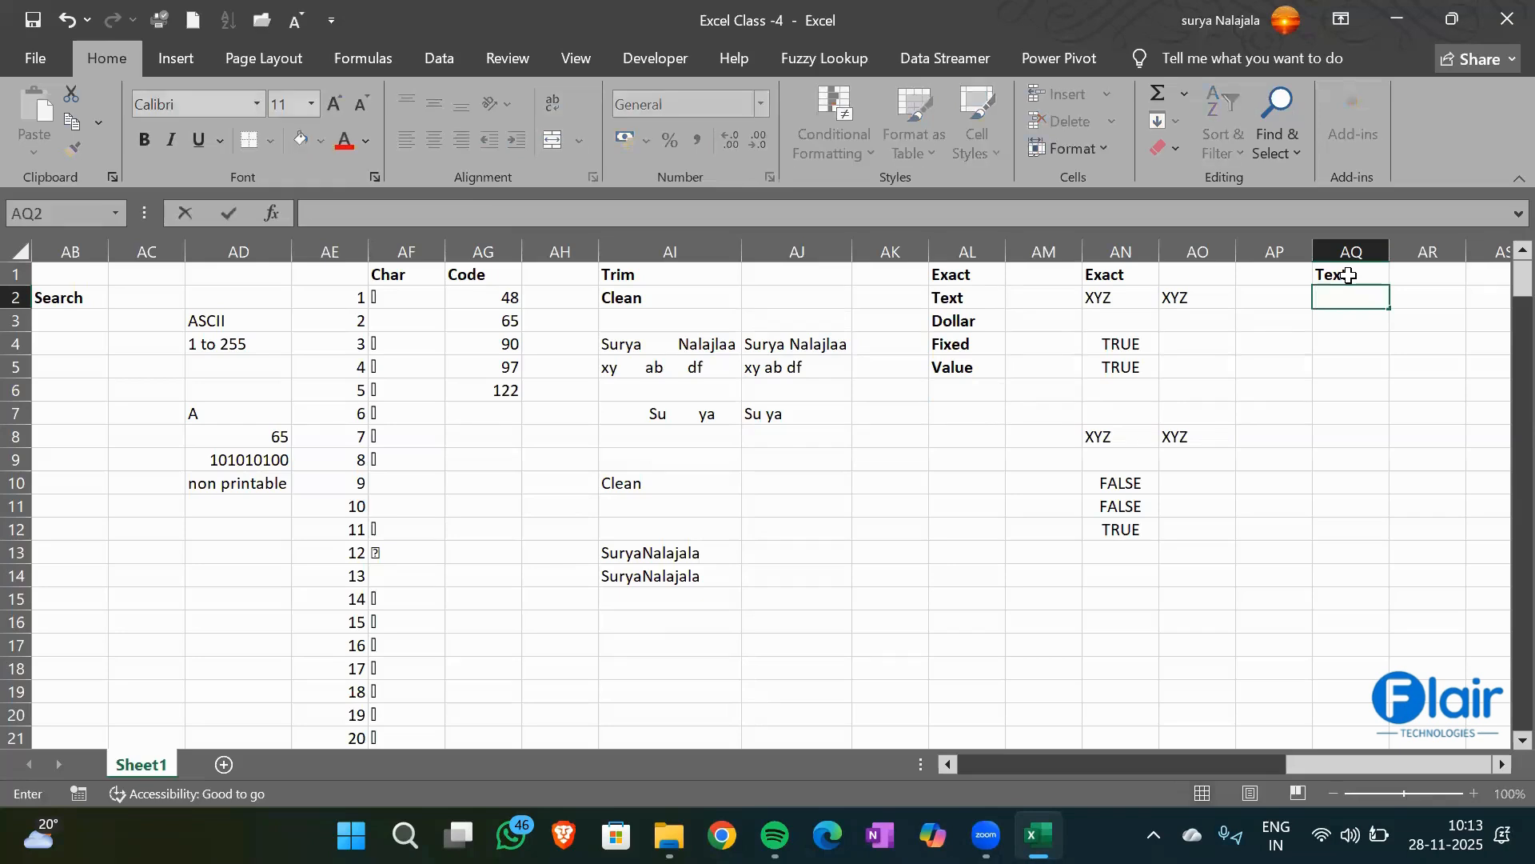
{"action": "type", "text": "1000000"}
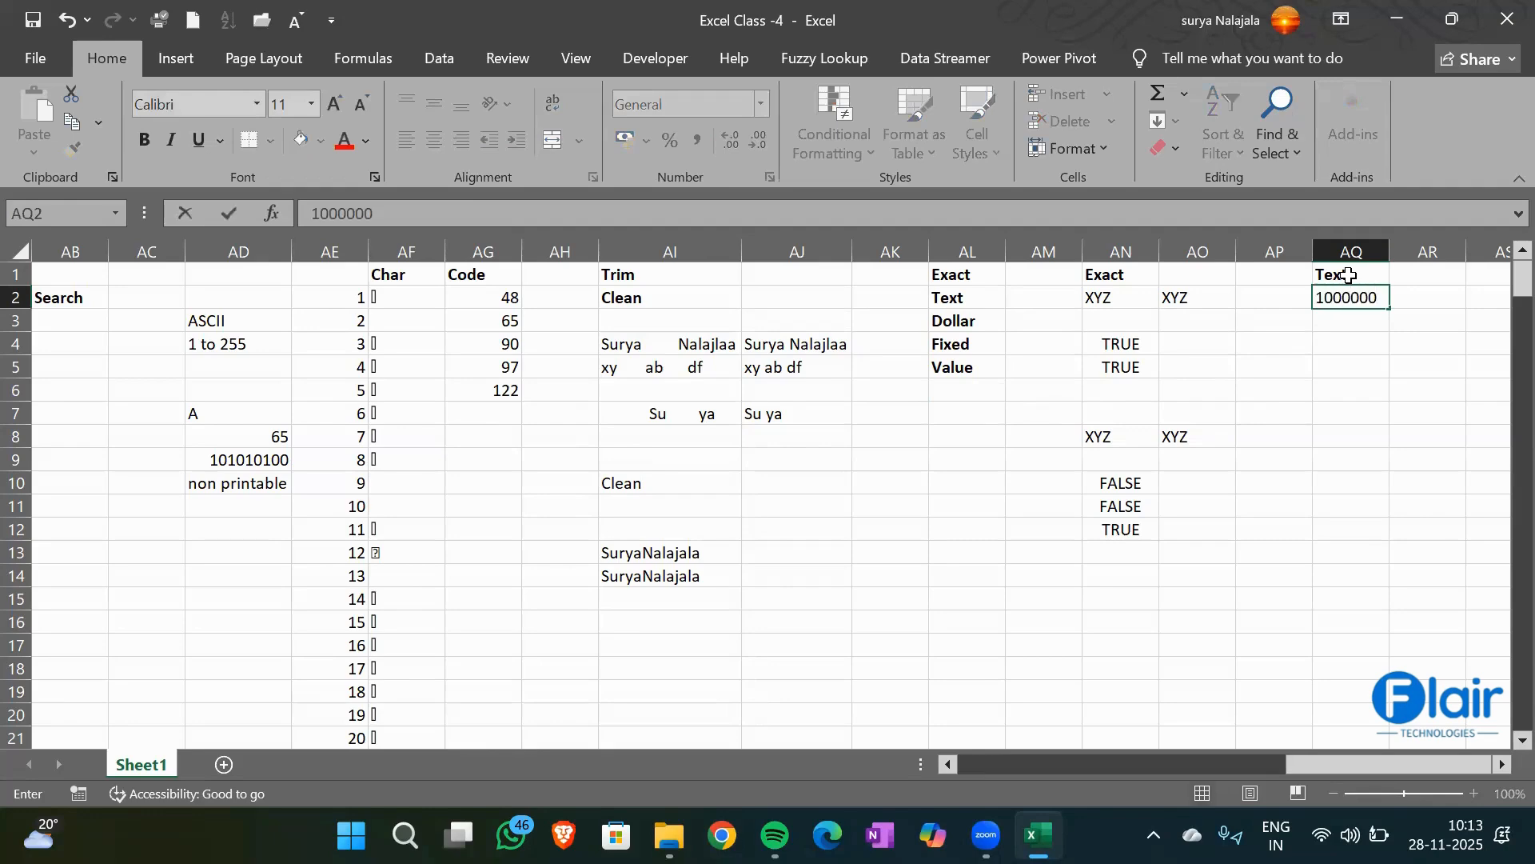
{"action": "key", "text": "Return"}
{"action": "key", "text": "Down"}
{"action": "key", "text": "Down"}
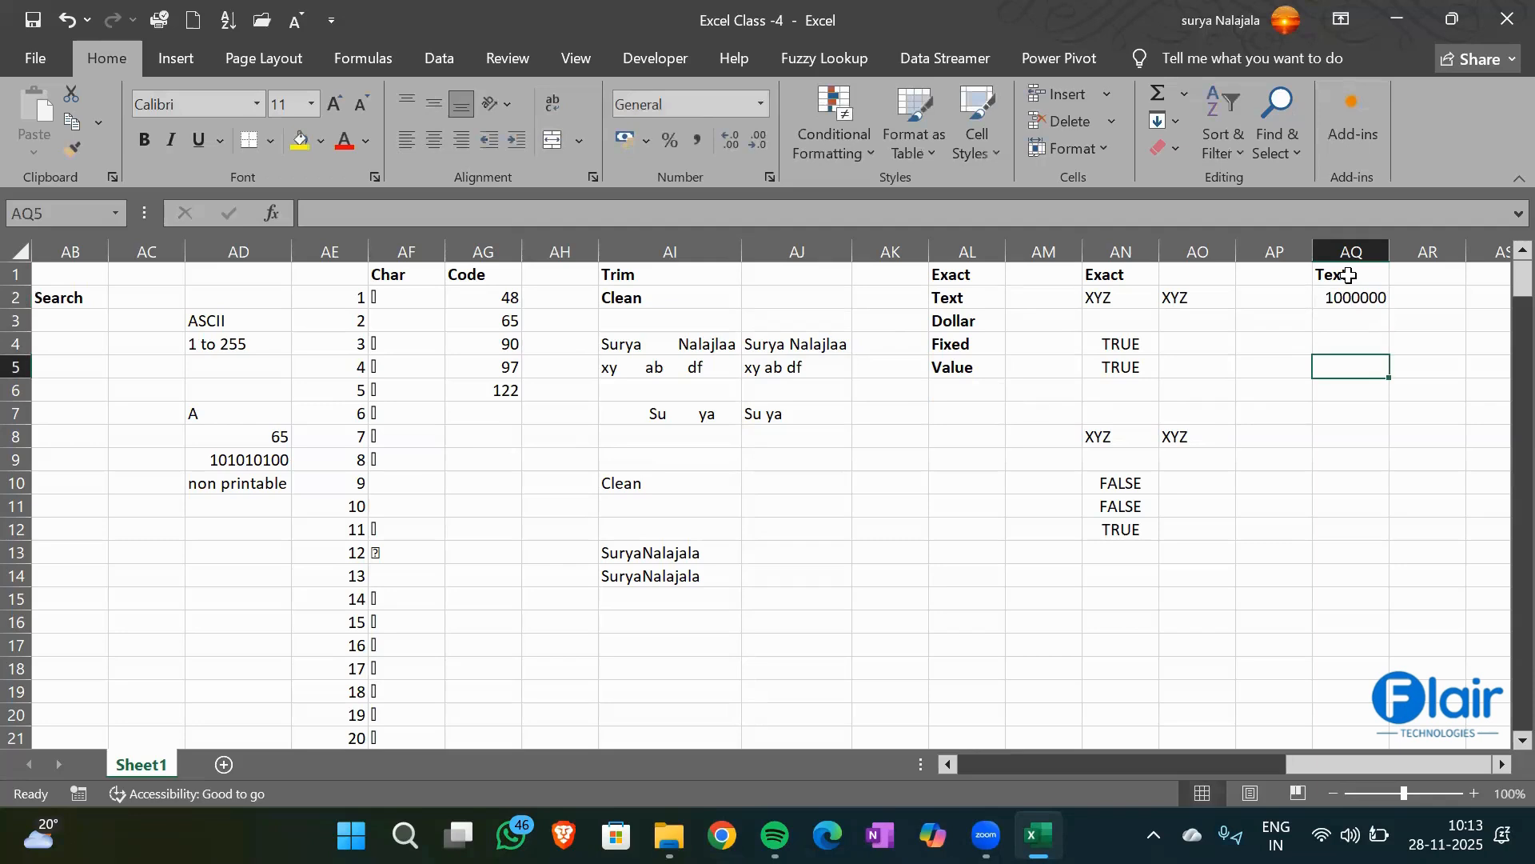
{"action": "left_click_drag", "start_coordinate": [1391, 251], "coordinate": [1415, 253]}
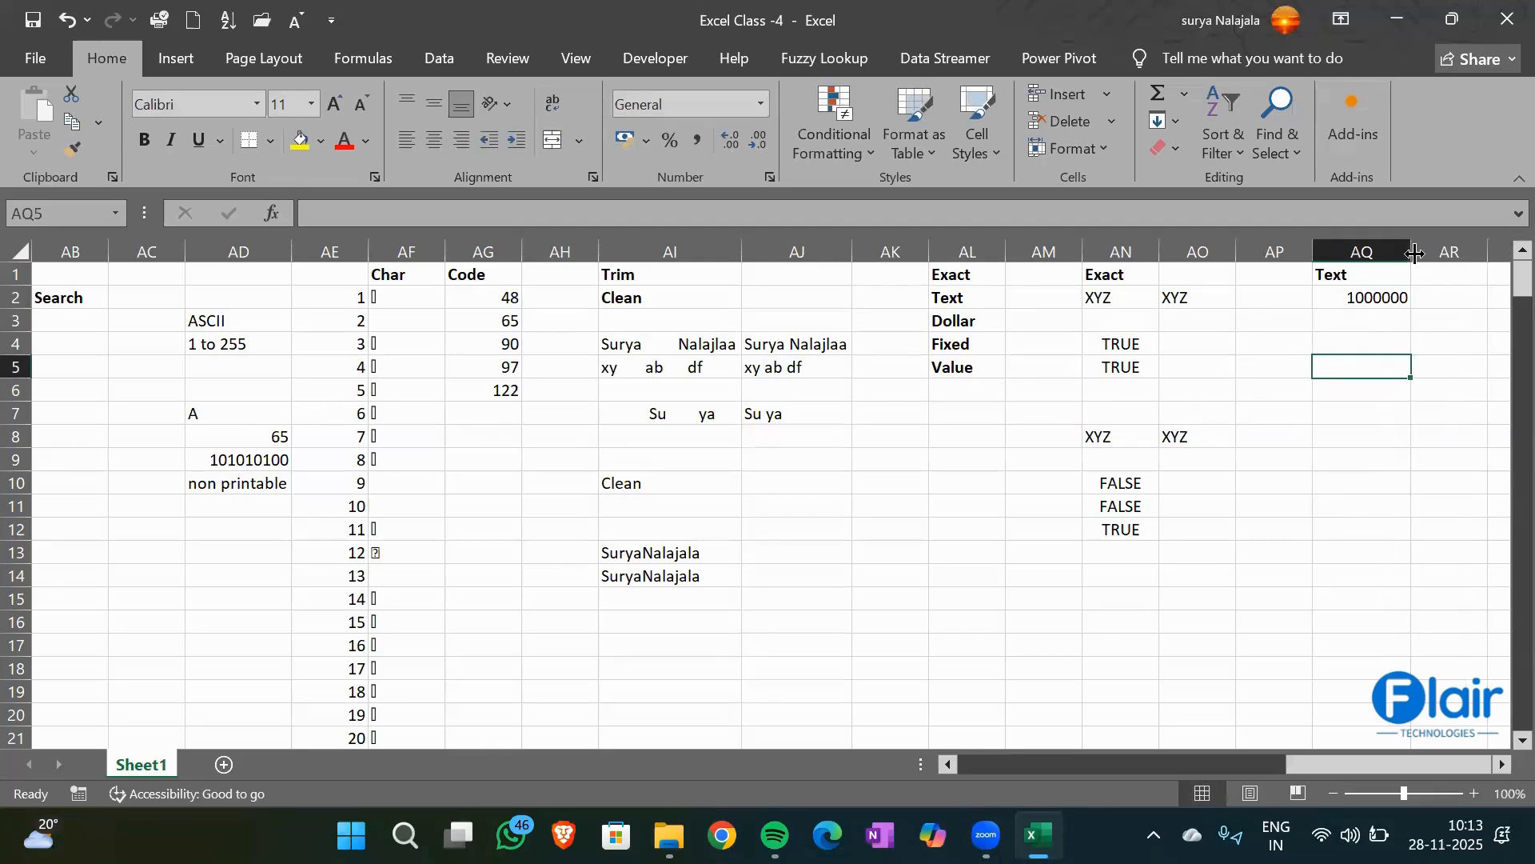
Enter the formula =TEXT(AQ2,"0,0.00") in AQ4 to format the number with separators and two decimals
{"action": "left_click", "coordinate": [1335, 344]}
{"action": "type", "text": "=txt"}
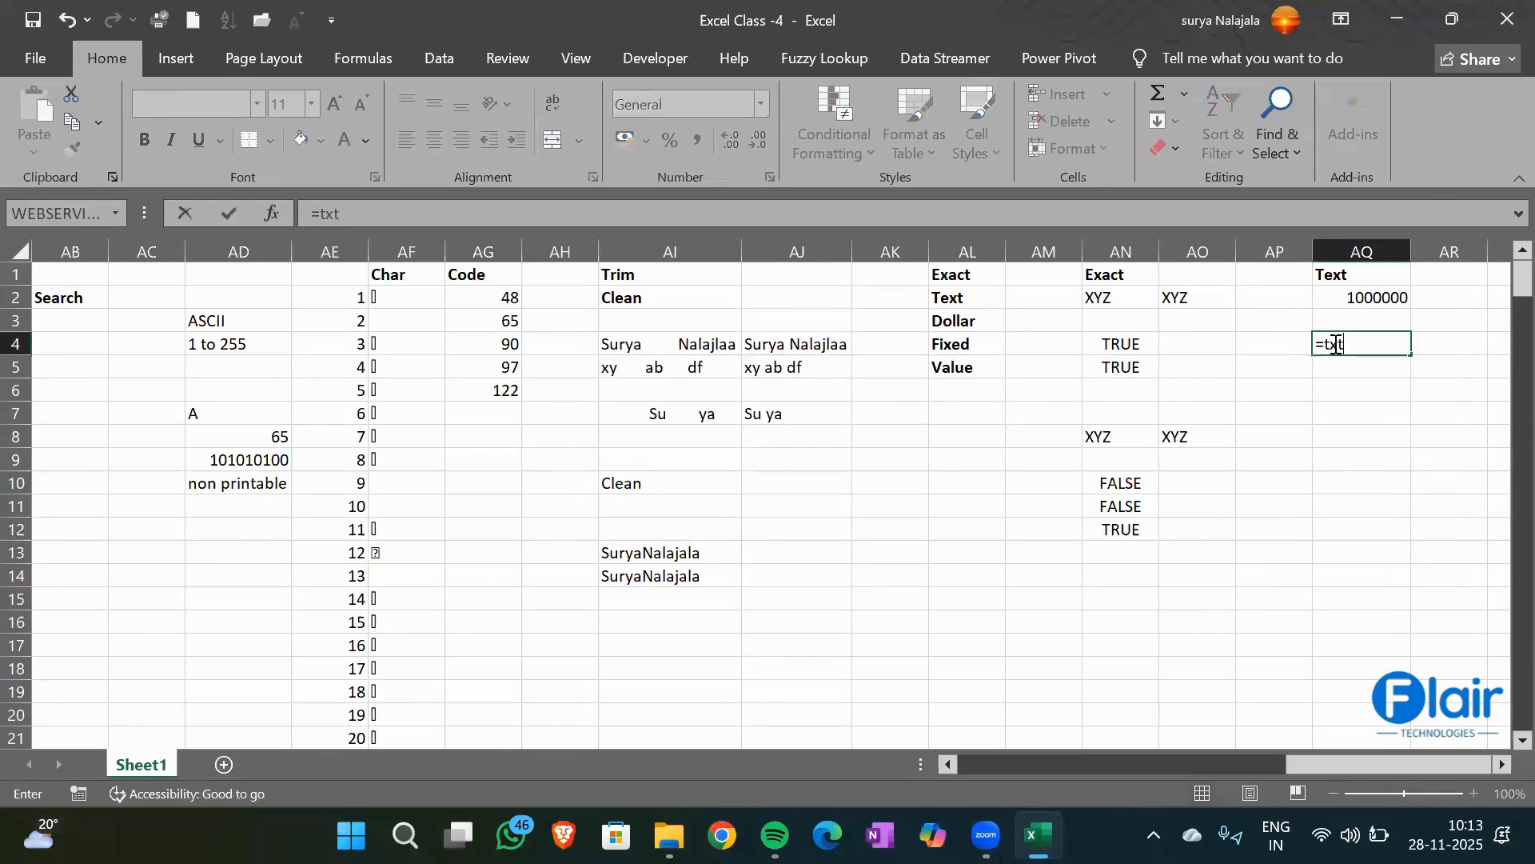
{"action": "key", "text": "BackSpace"}
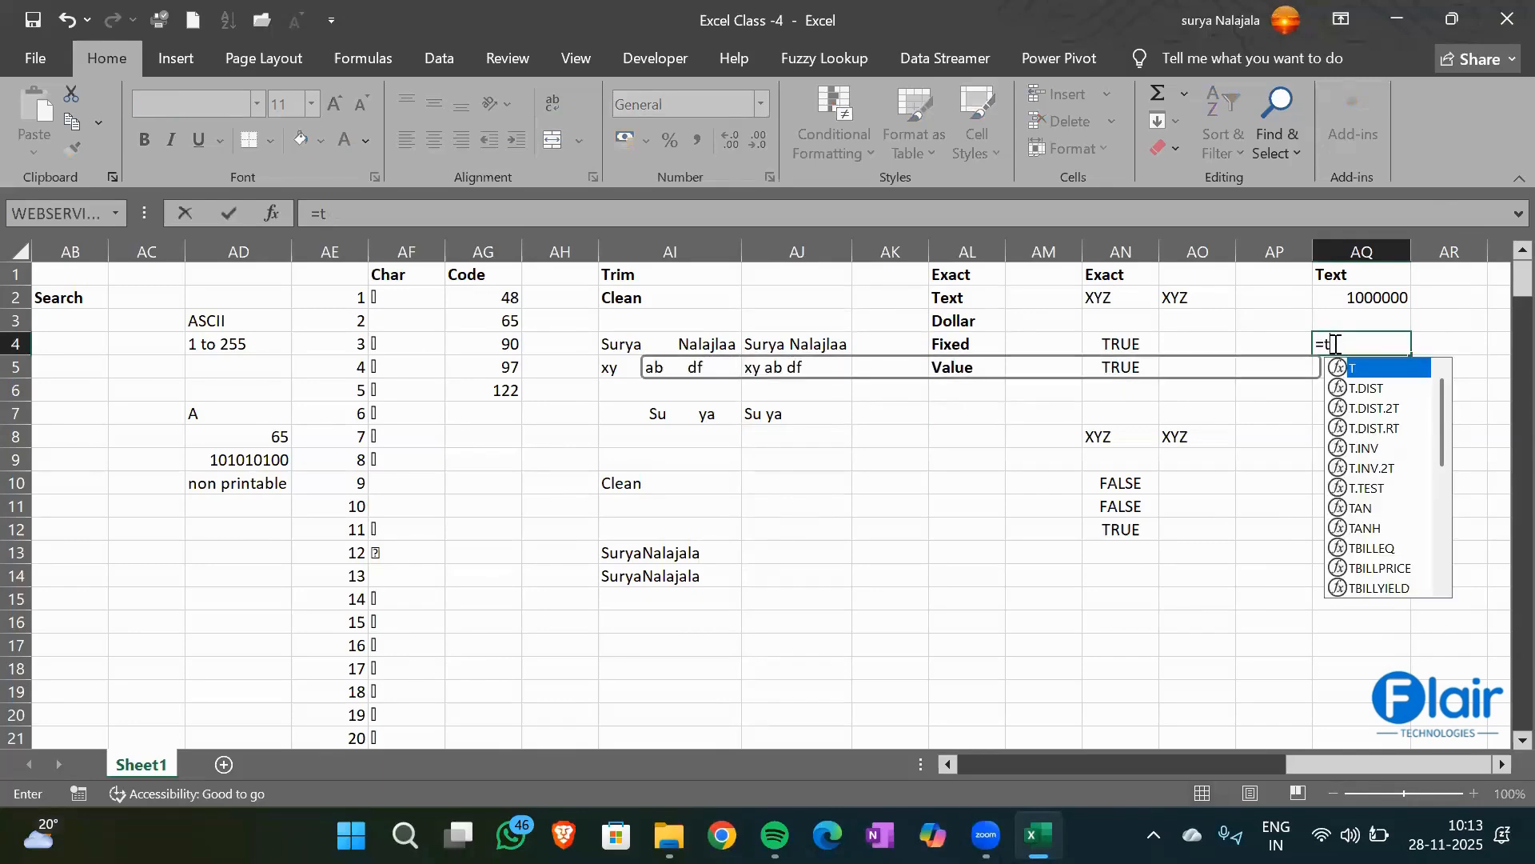
{"action": "type", "text": "e"}
{"action": "key", "text": "Tab"}
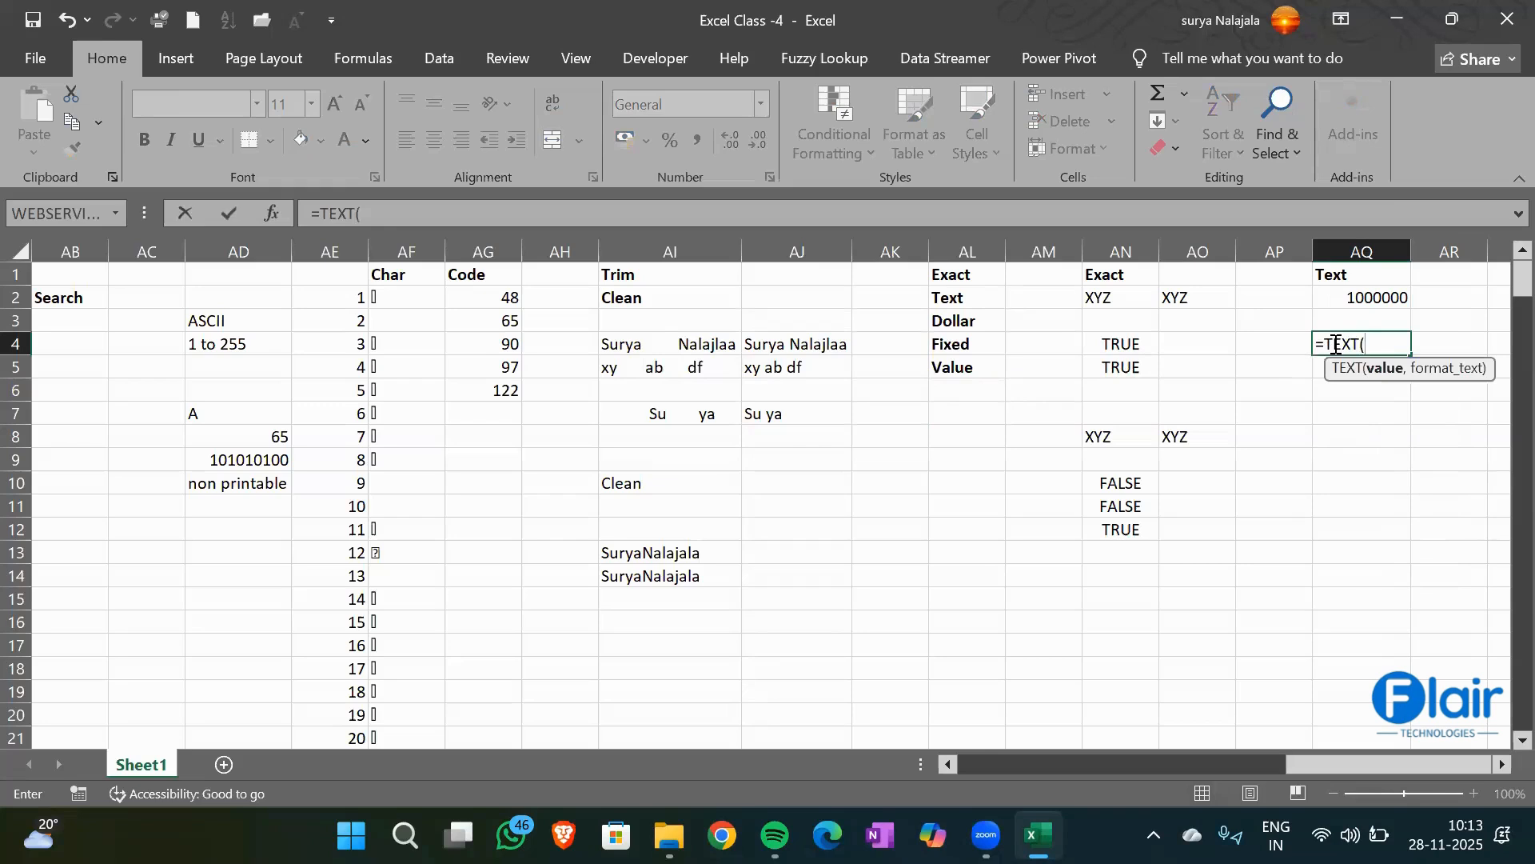
{"action": "key", "text": "Up"}
{"action": "key", "text": "Up"}
{"action": "type", "text": ","}
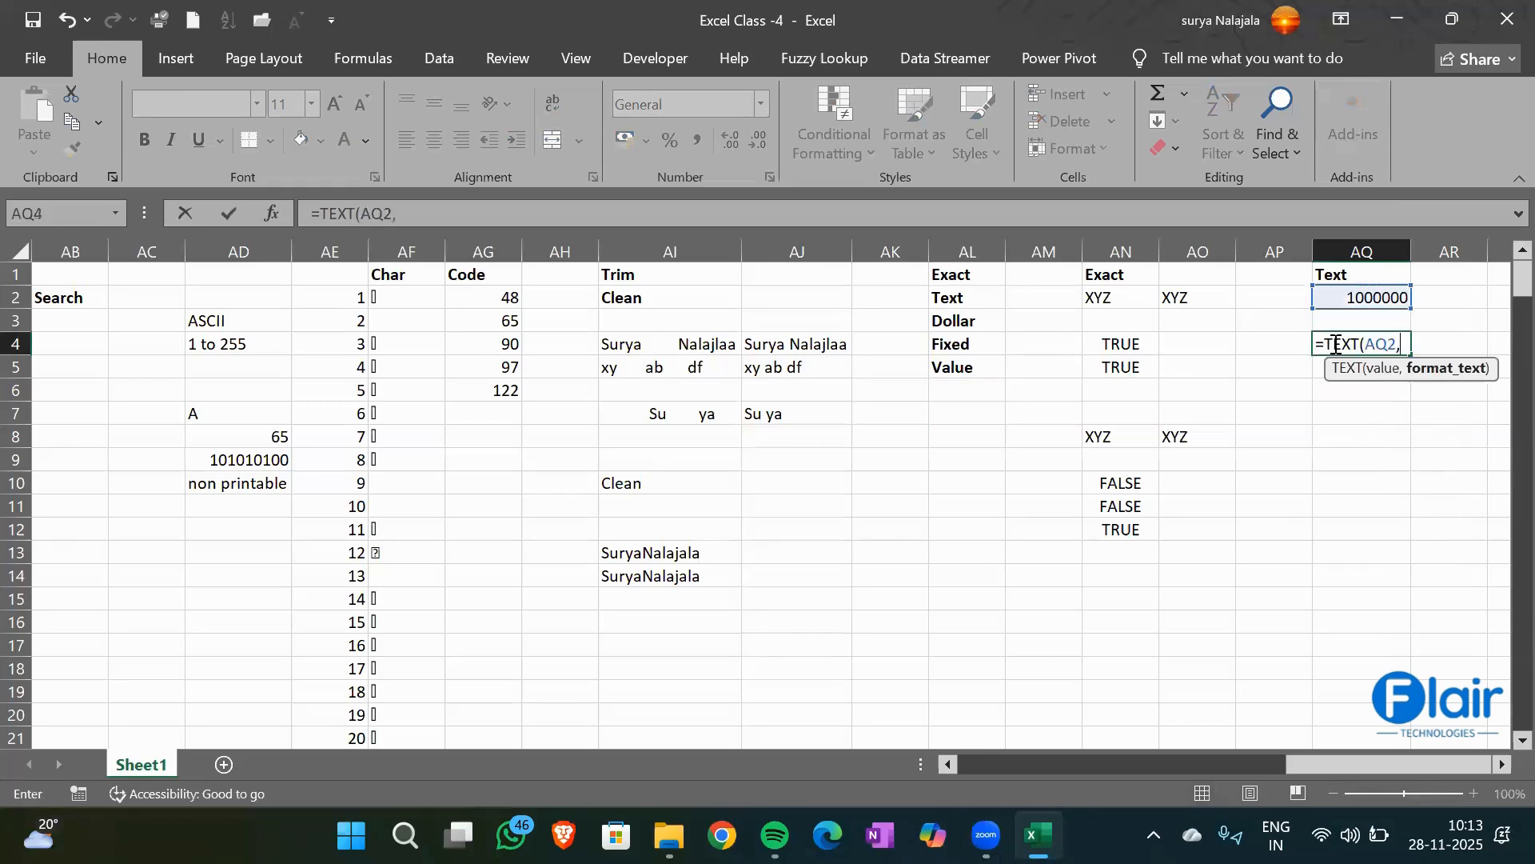
{"action": "type", "text": "\"0,0.00\")"}
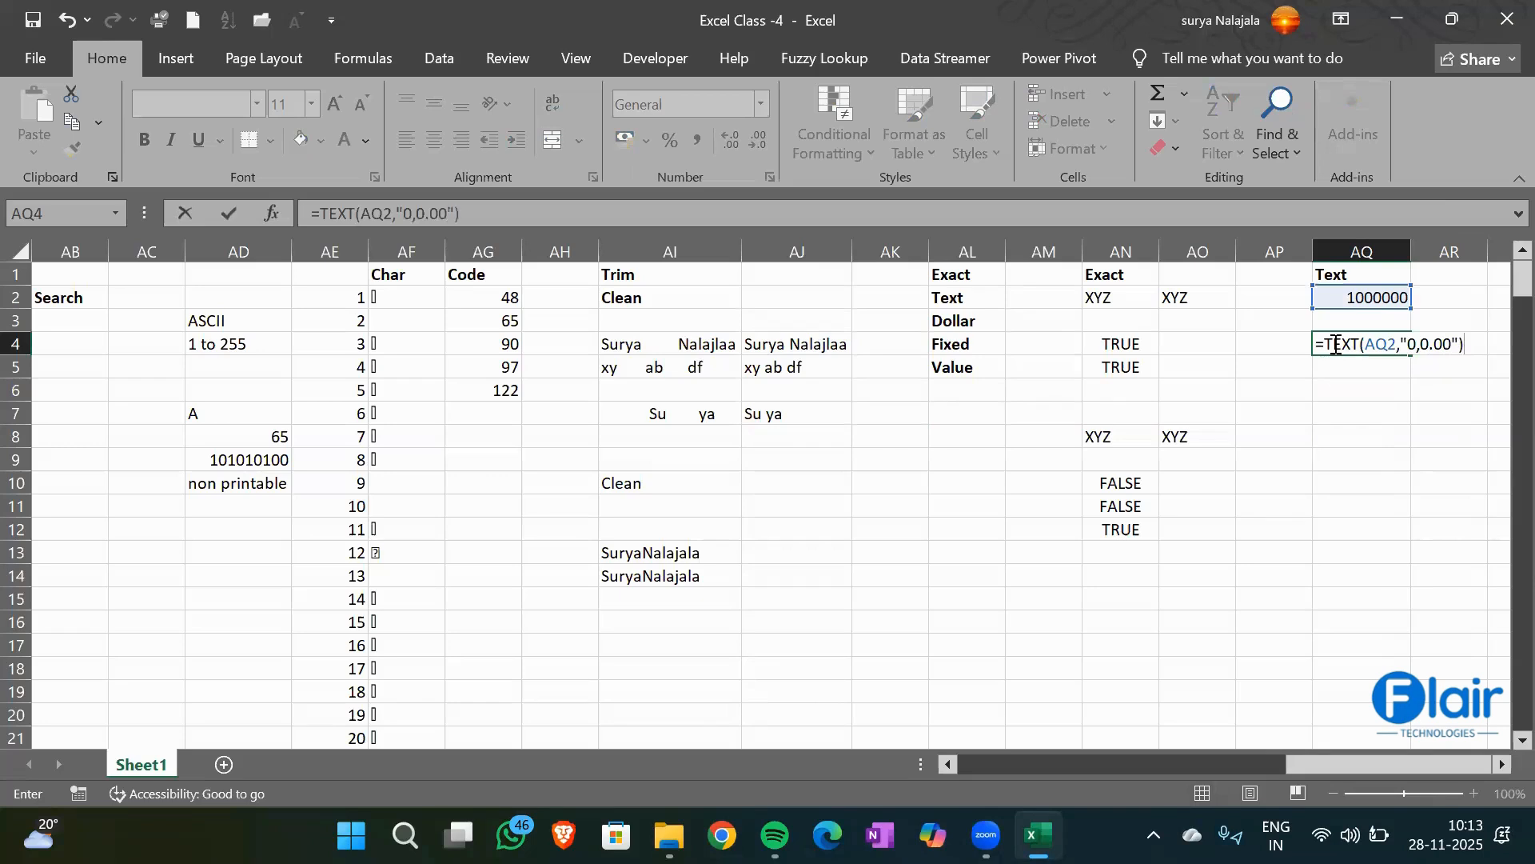
{"action": "key", "text": "Return"}
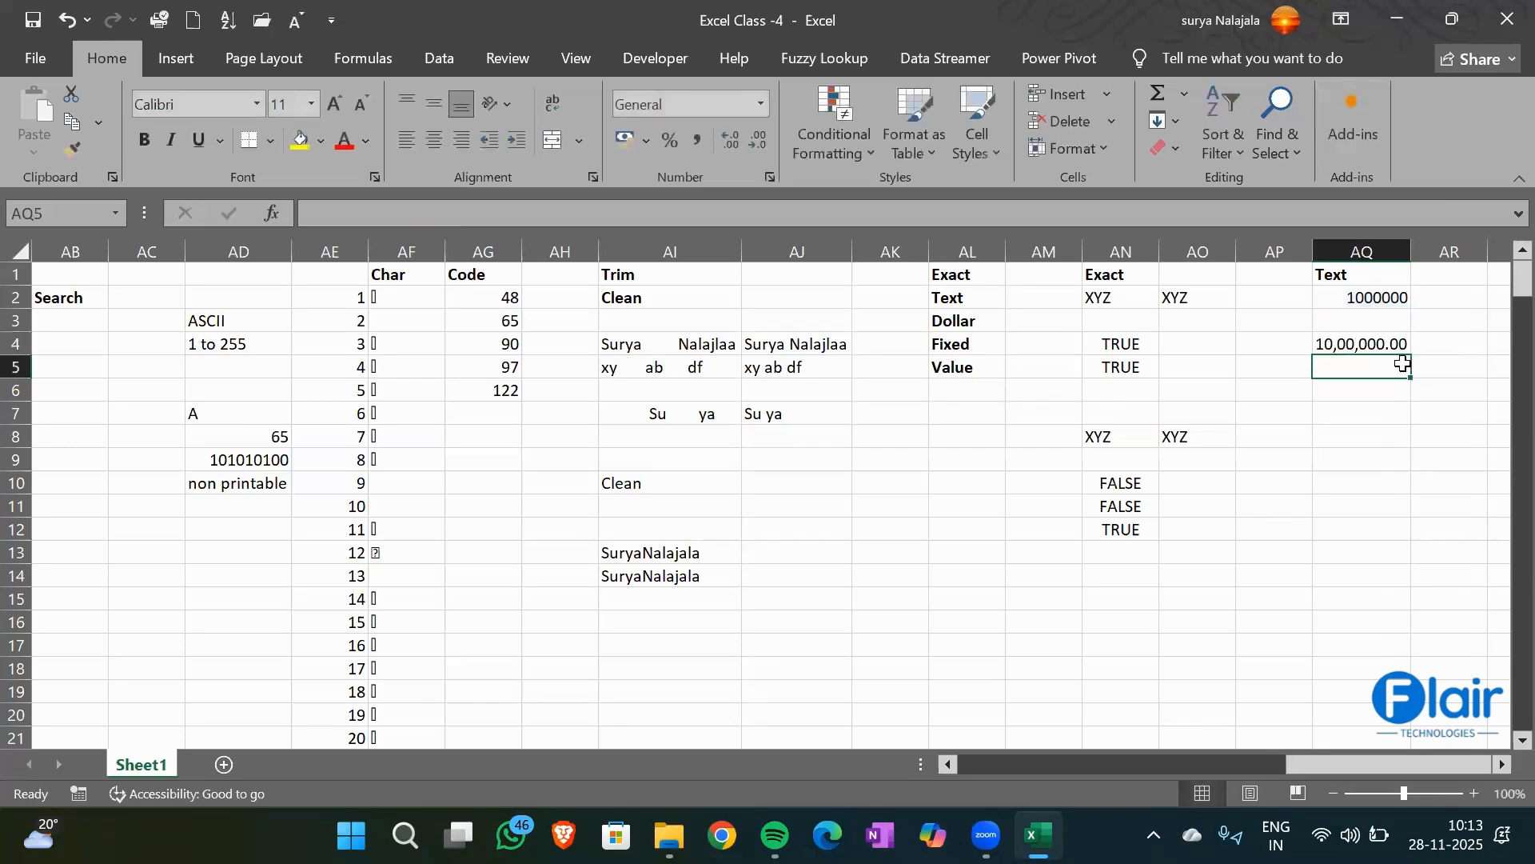
Insert today's date, 28-11-2025, in AQ6 and note its shortcut as Ctrl+; in AP6
{"action": "left_click", "coordinate": [1347, 394]}
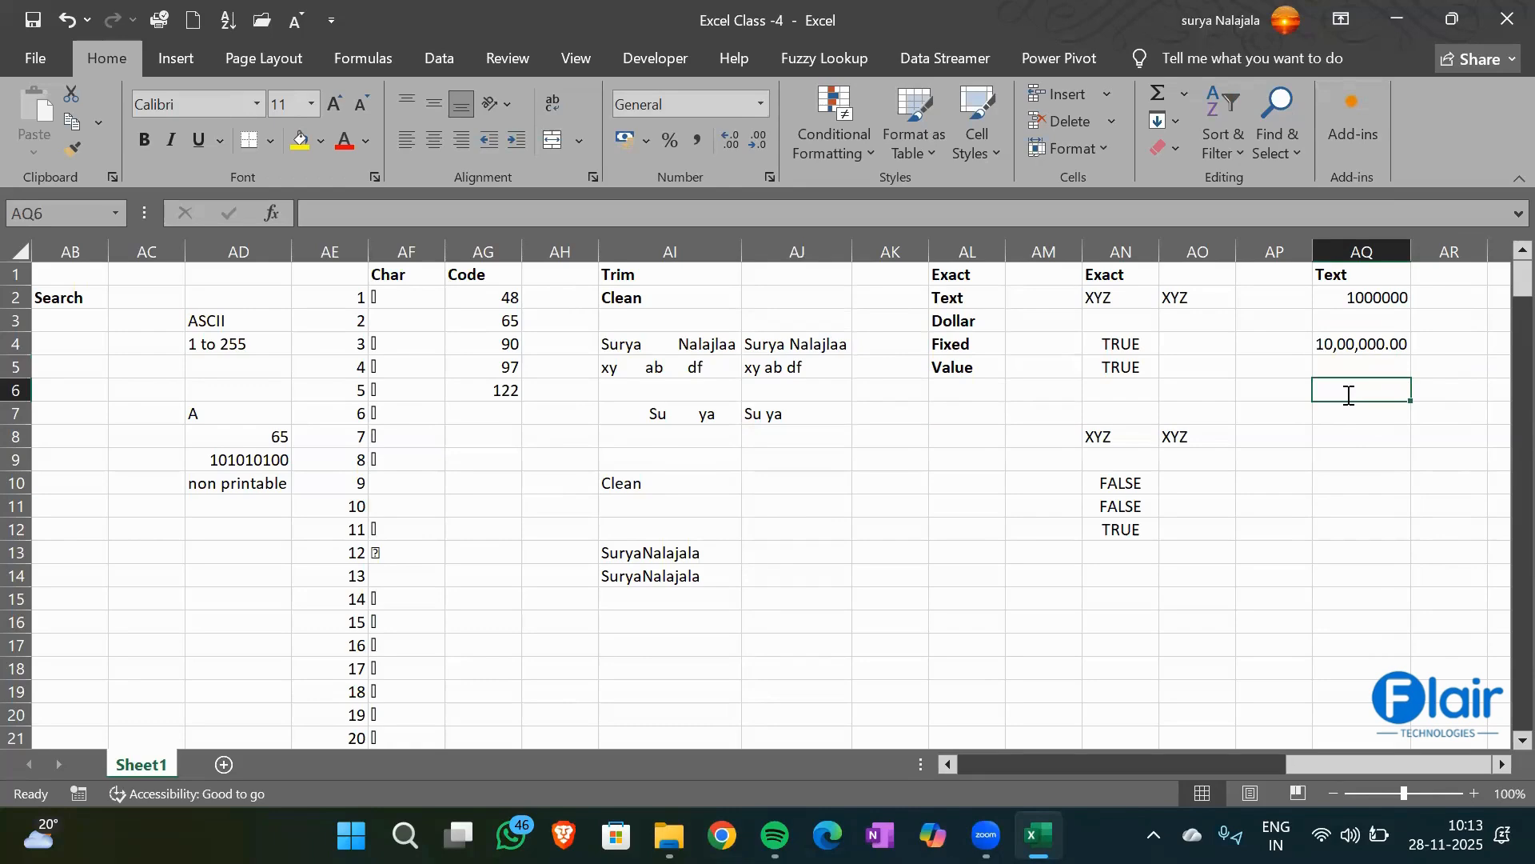
{"action": "key", "text": "ctrl+semicolon"}
{"action": "key", "text": "Return"}
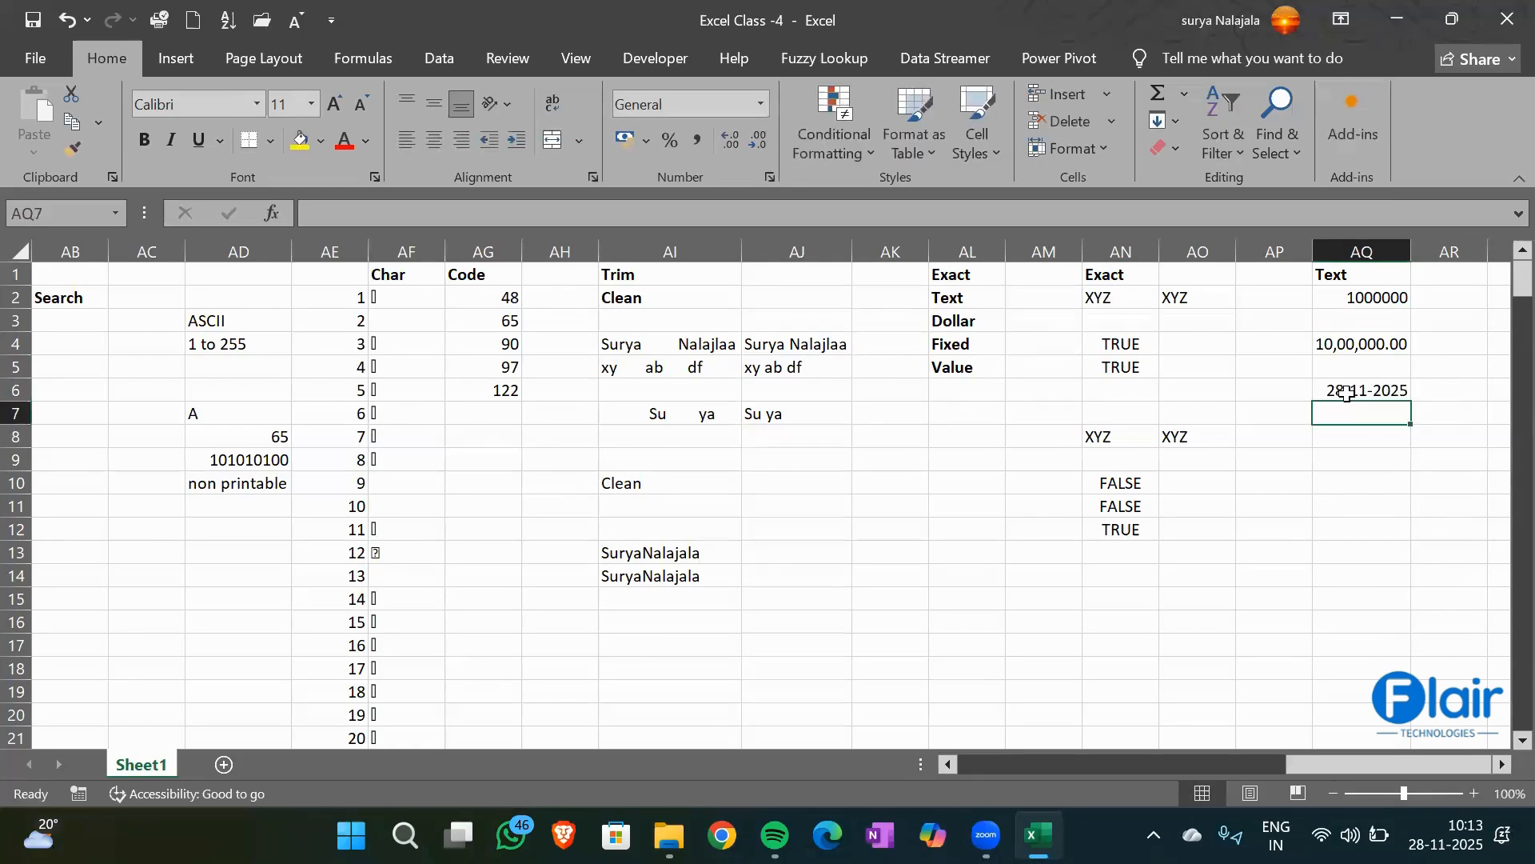
{"action": "left_click", "coordinate": [1266, 391]}
{"action": "type", "text": "C"}
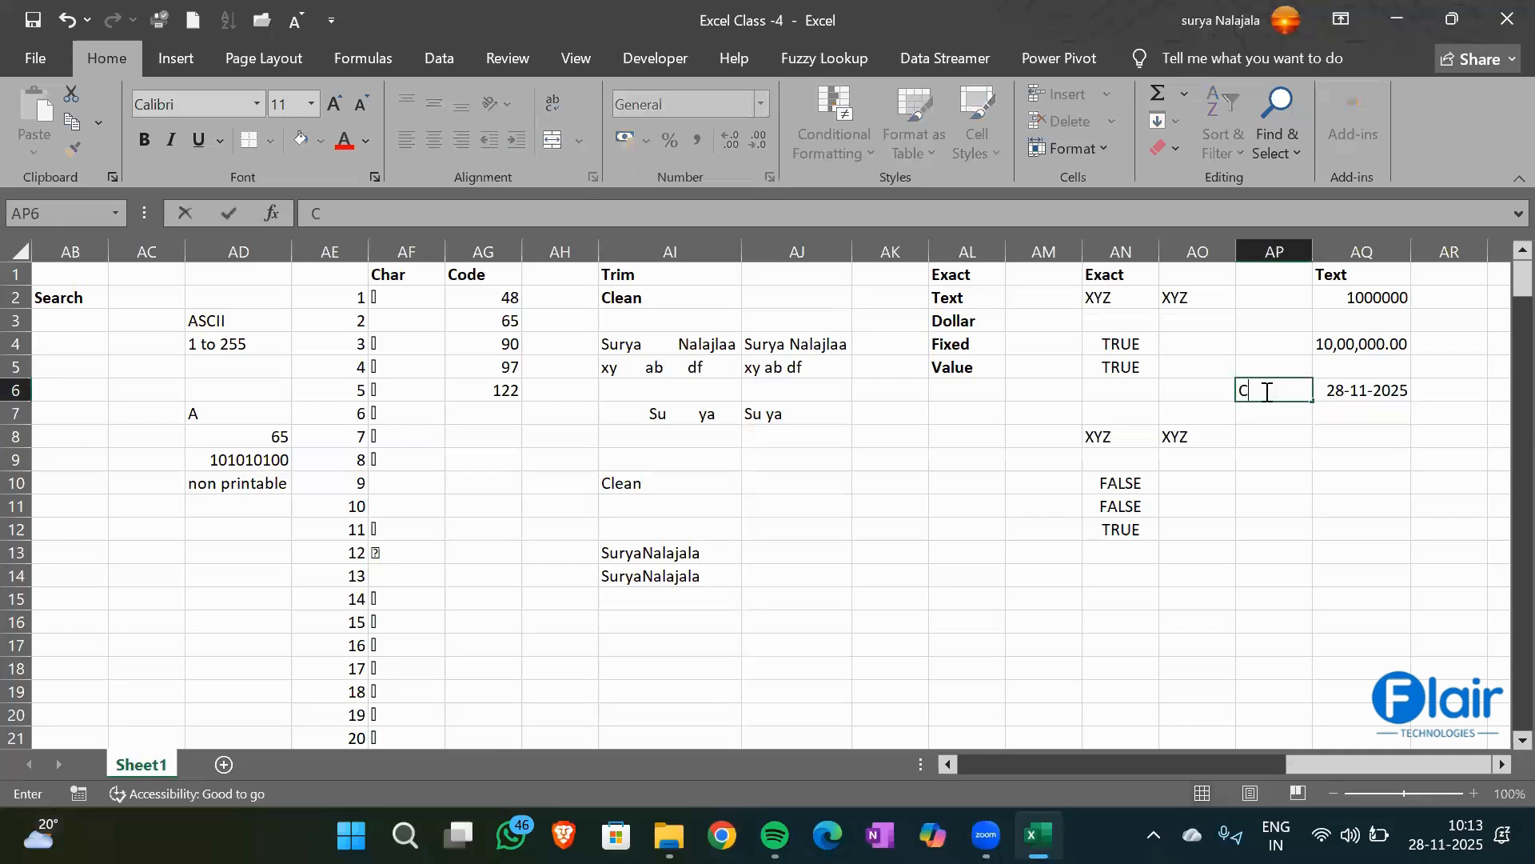
{"action": "type", "text": "trl+;"}
{"action": "key", "text": "Return"}
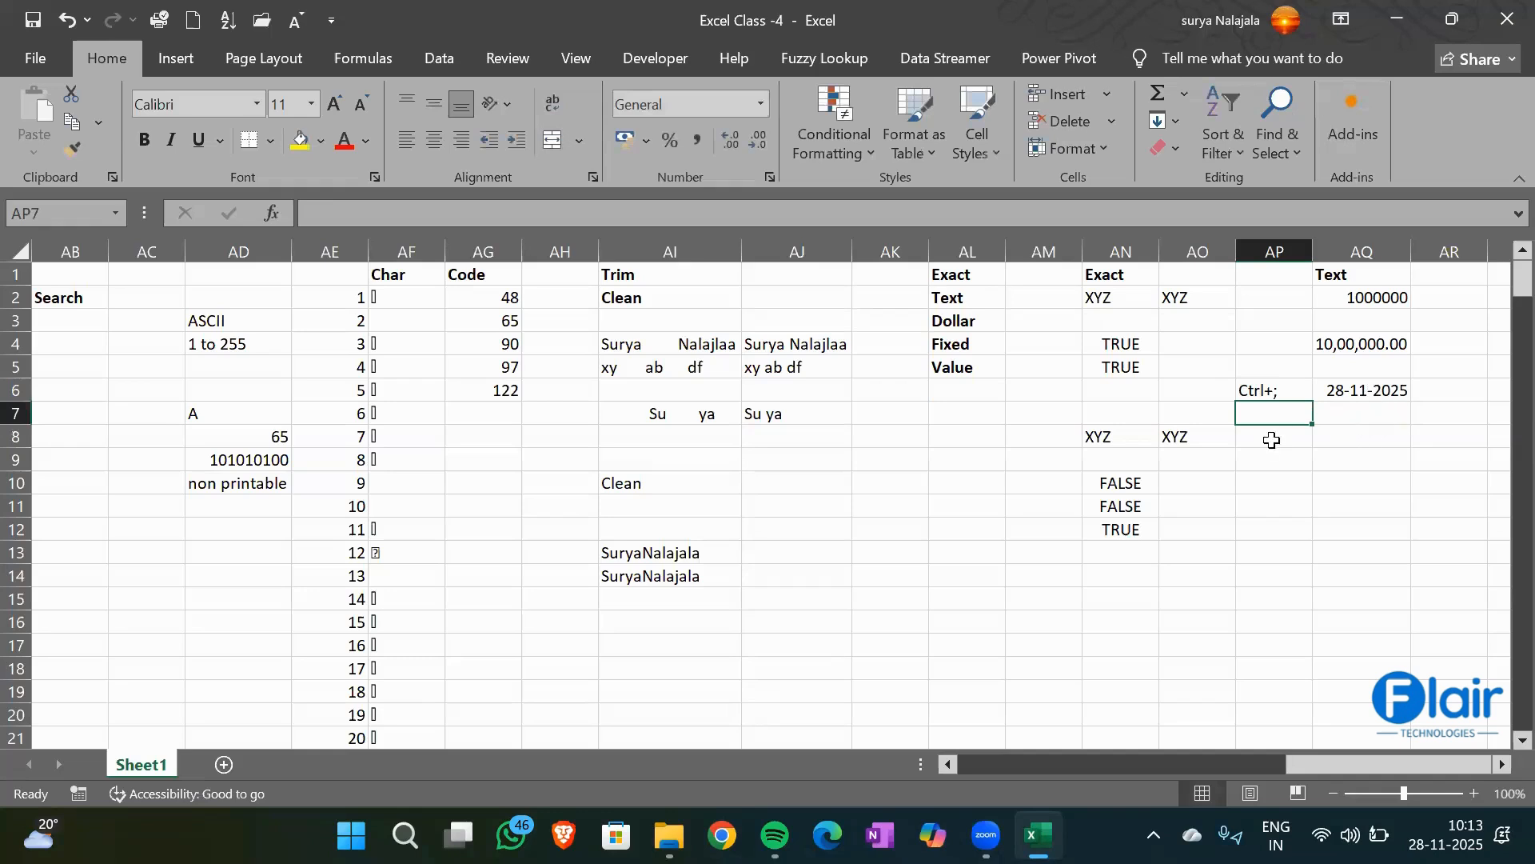
Enter the formula =TEXT(AQ6,"dd") in AQ8 to extract the day number, and reselect the cell to review it
{"action": "left_click", "coordinate": [1349, 443]}
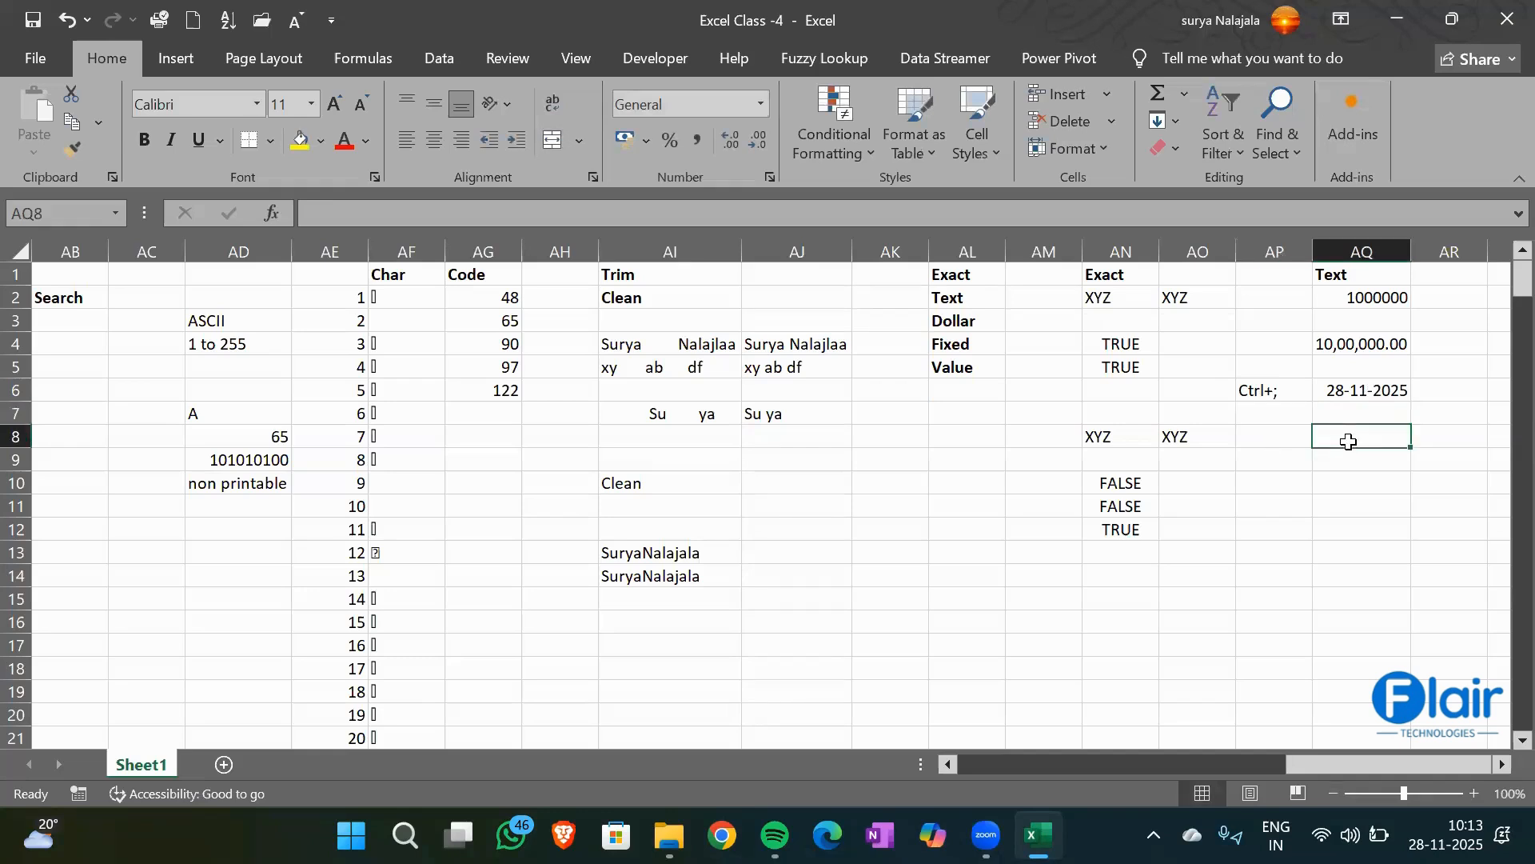
{"action": "left_click", "coordinate": [1278, 441]}
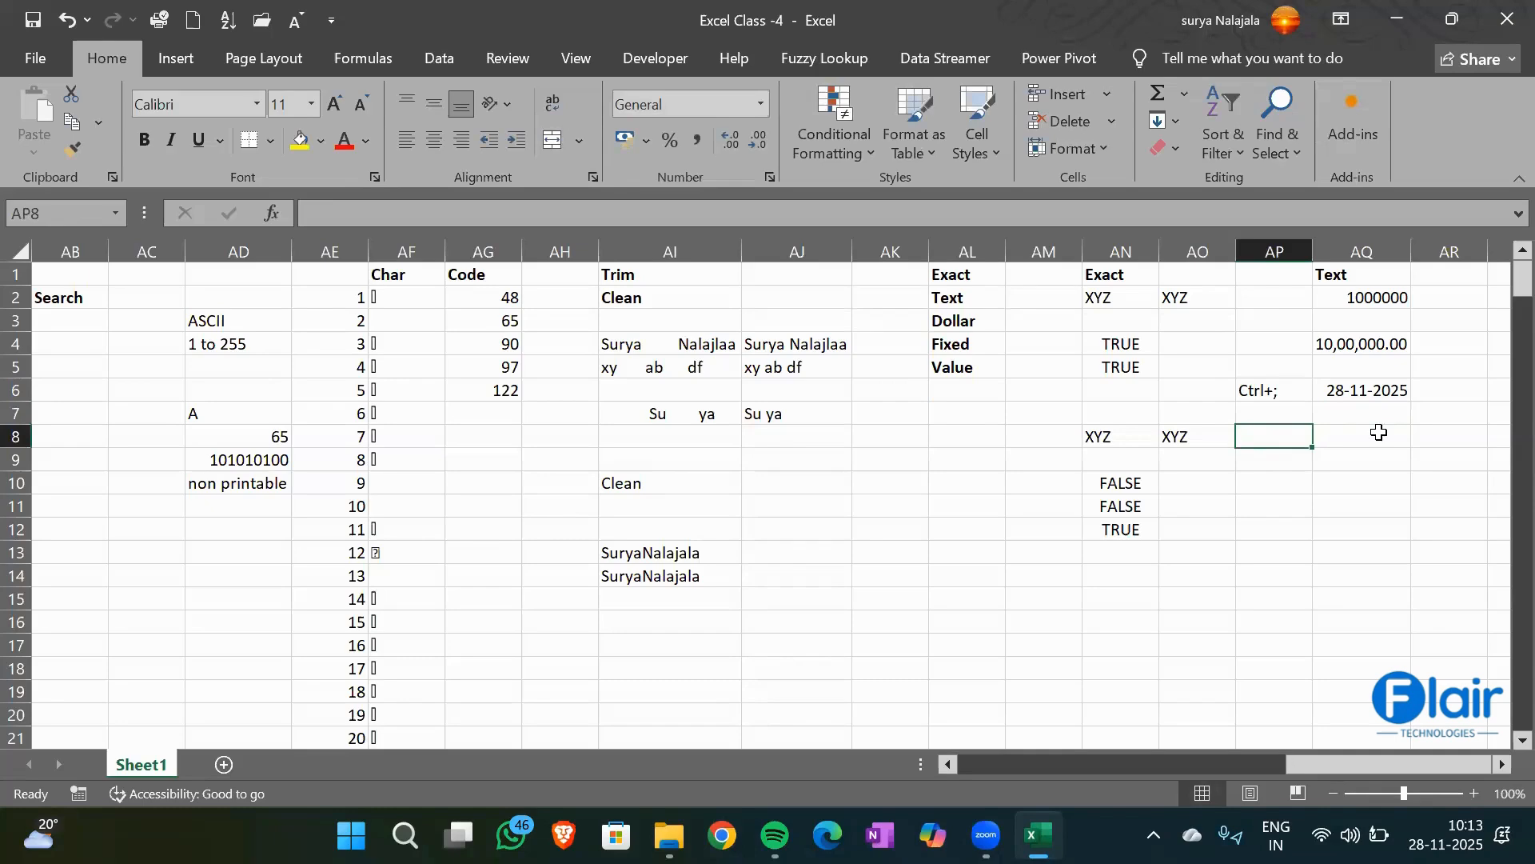
{"action": "left_click", "coordinate": [1379, 432]}
{"action": "type", "text": "=text"}
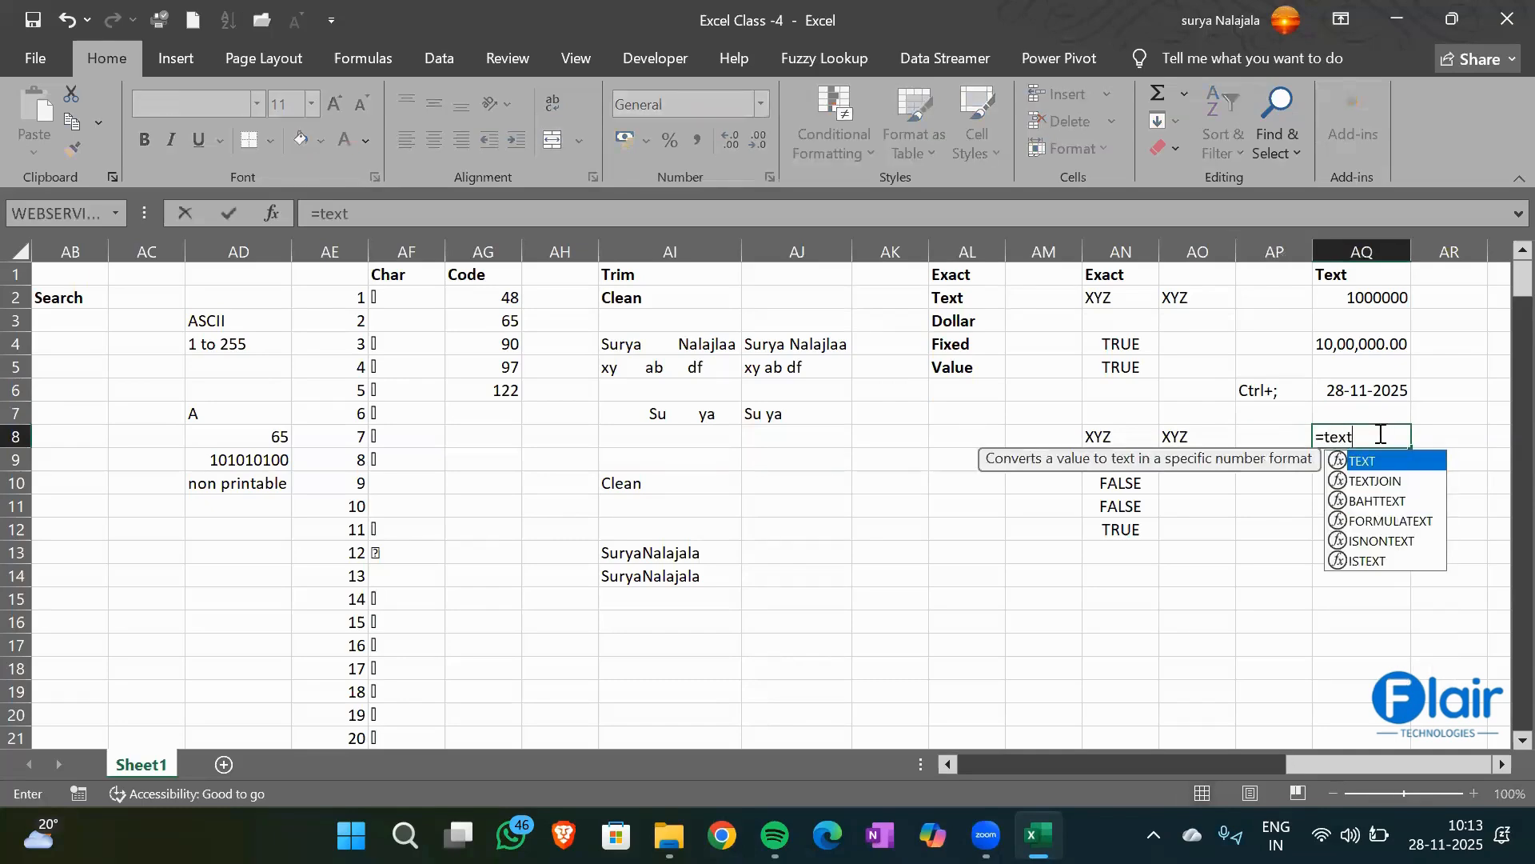
{"action": "type", "text": "("}
{"action": "key", "text": "Up"}
{"action": "key", "text": "Up"}
{"action": "type", "text": ","}
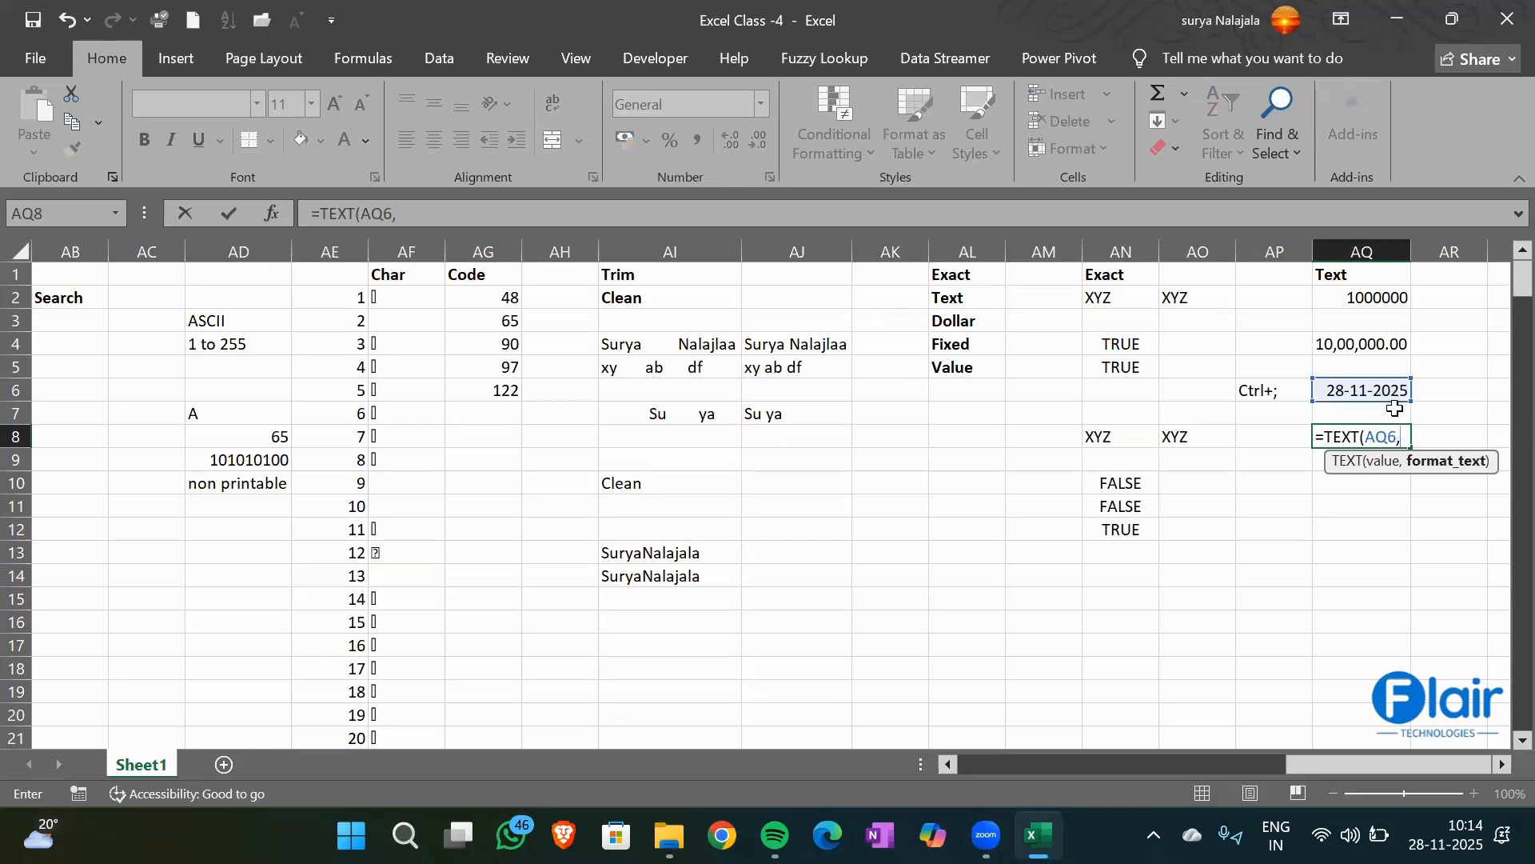
{"action": "type", "text": "\"dd\")"}
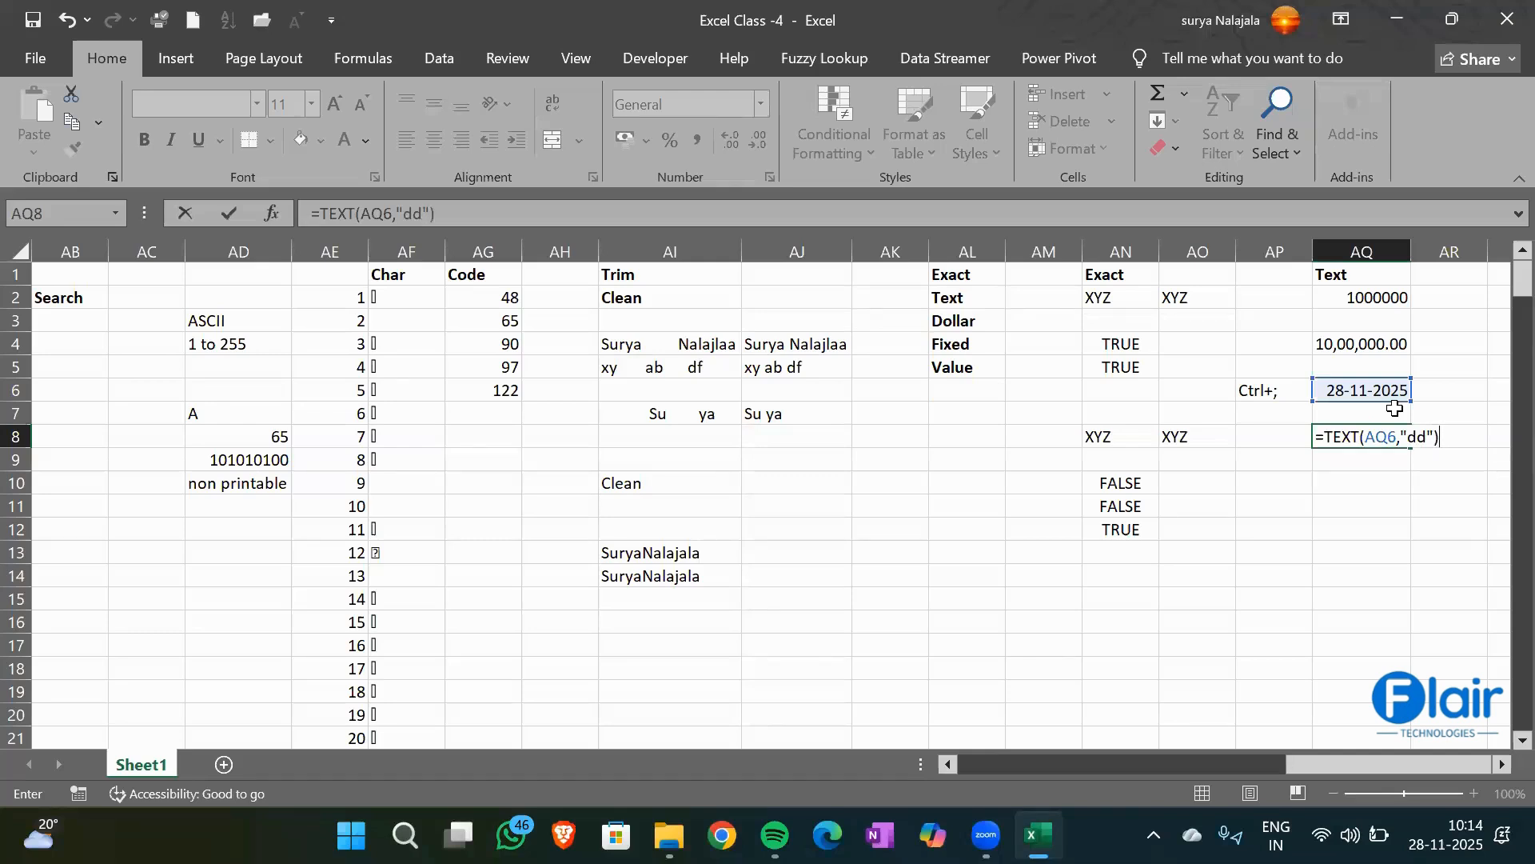
{"action": "key", "text": "Return"}
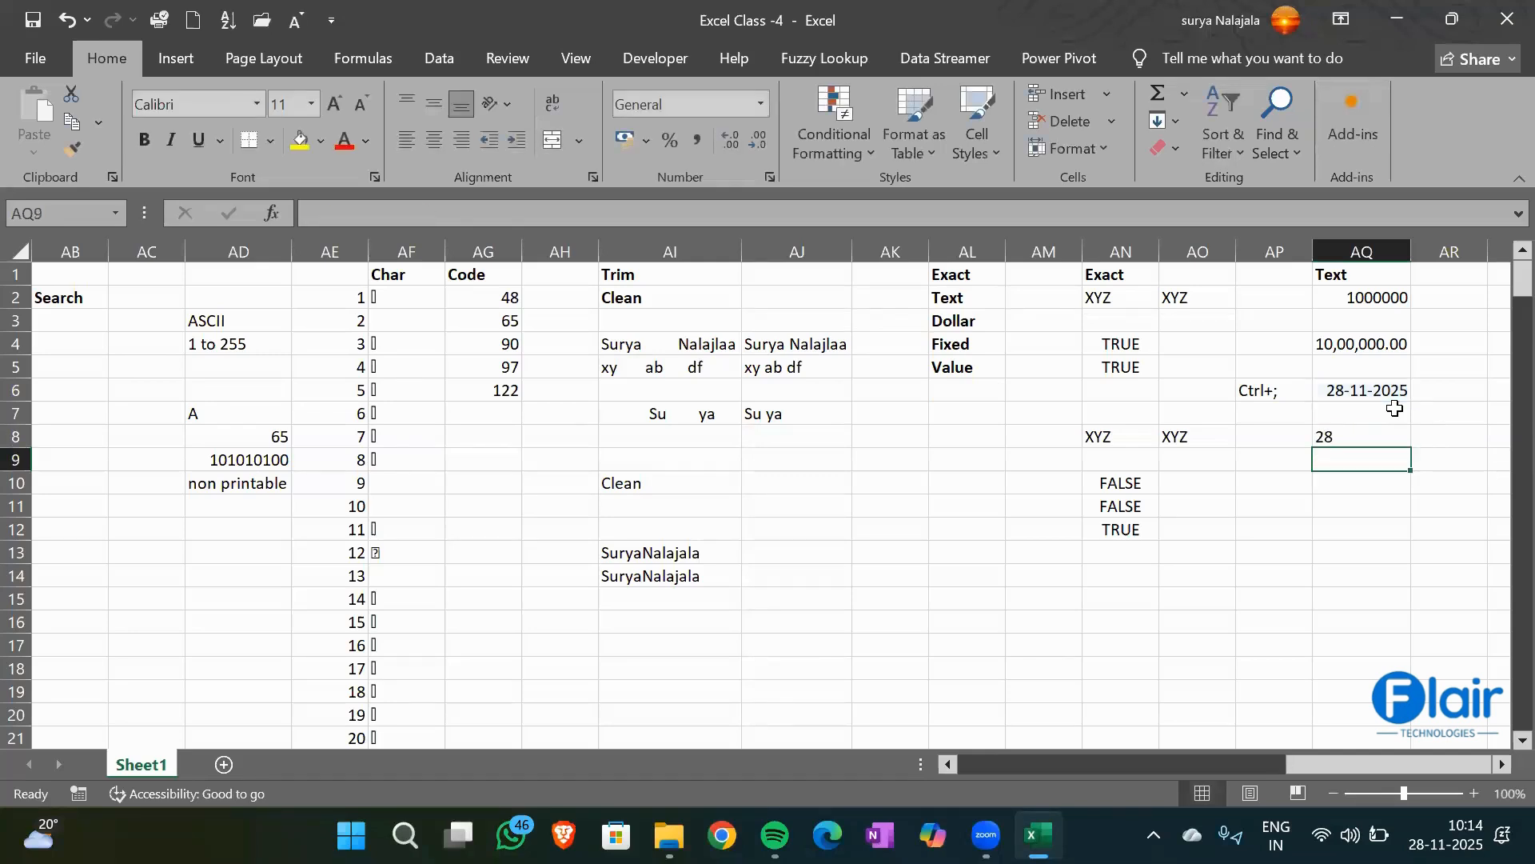
{"action": "left_click", "coordinate": [1329, 437]}
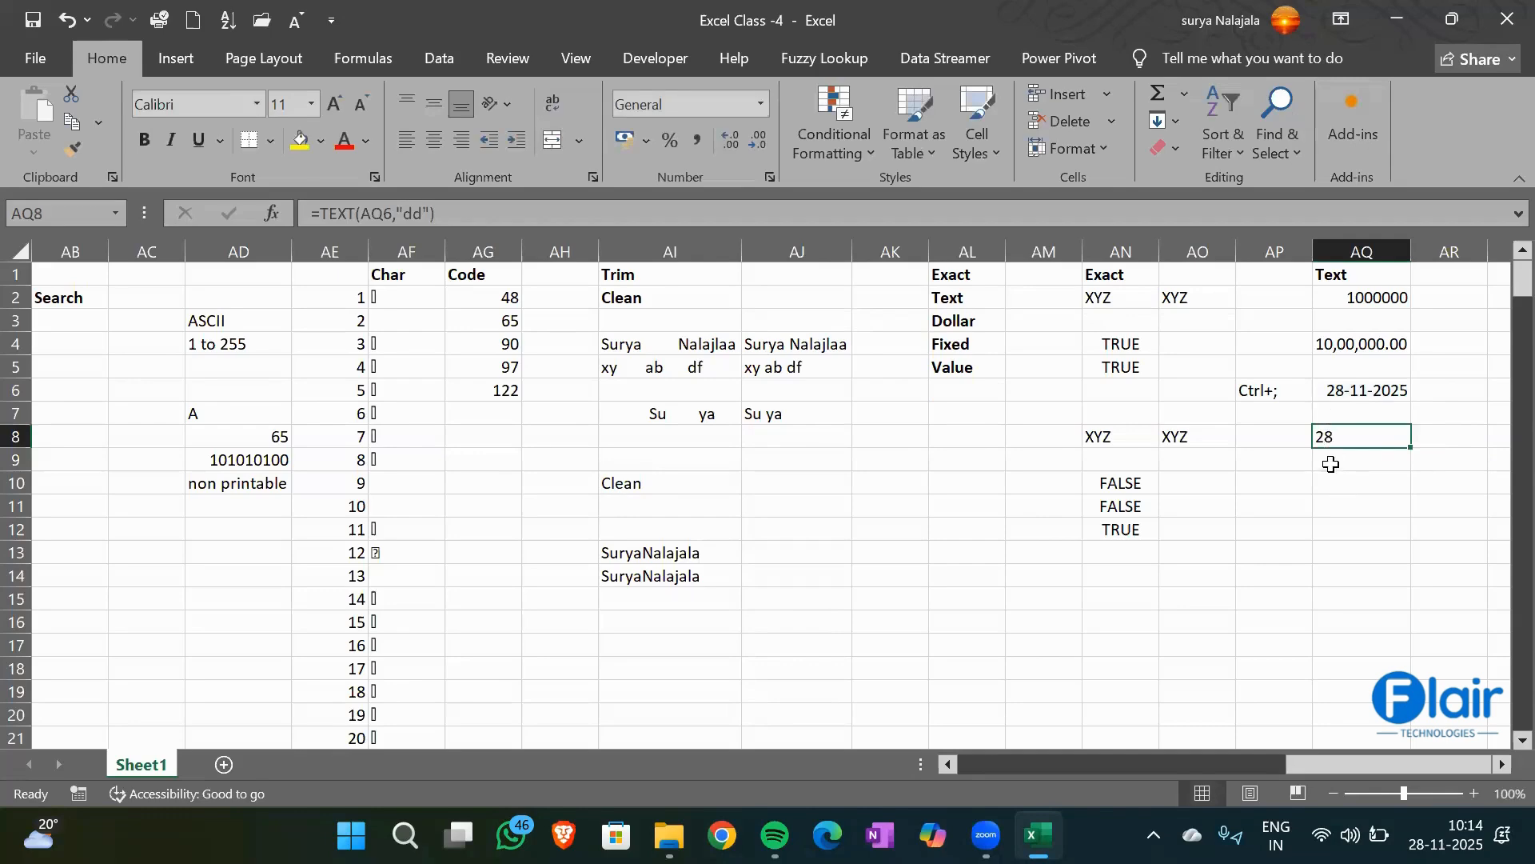
Enter the formula =TEXT(AQ6,"ddd") in AQ9 to get the date's abbreviated weekday name
{"action": "left_click", "coordinate": [1330, 464]}
{"action": "type", "text": "=TEXT("}
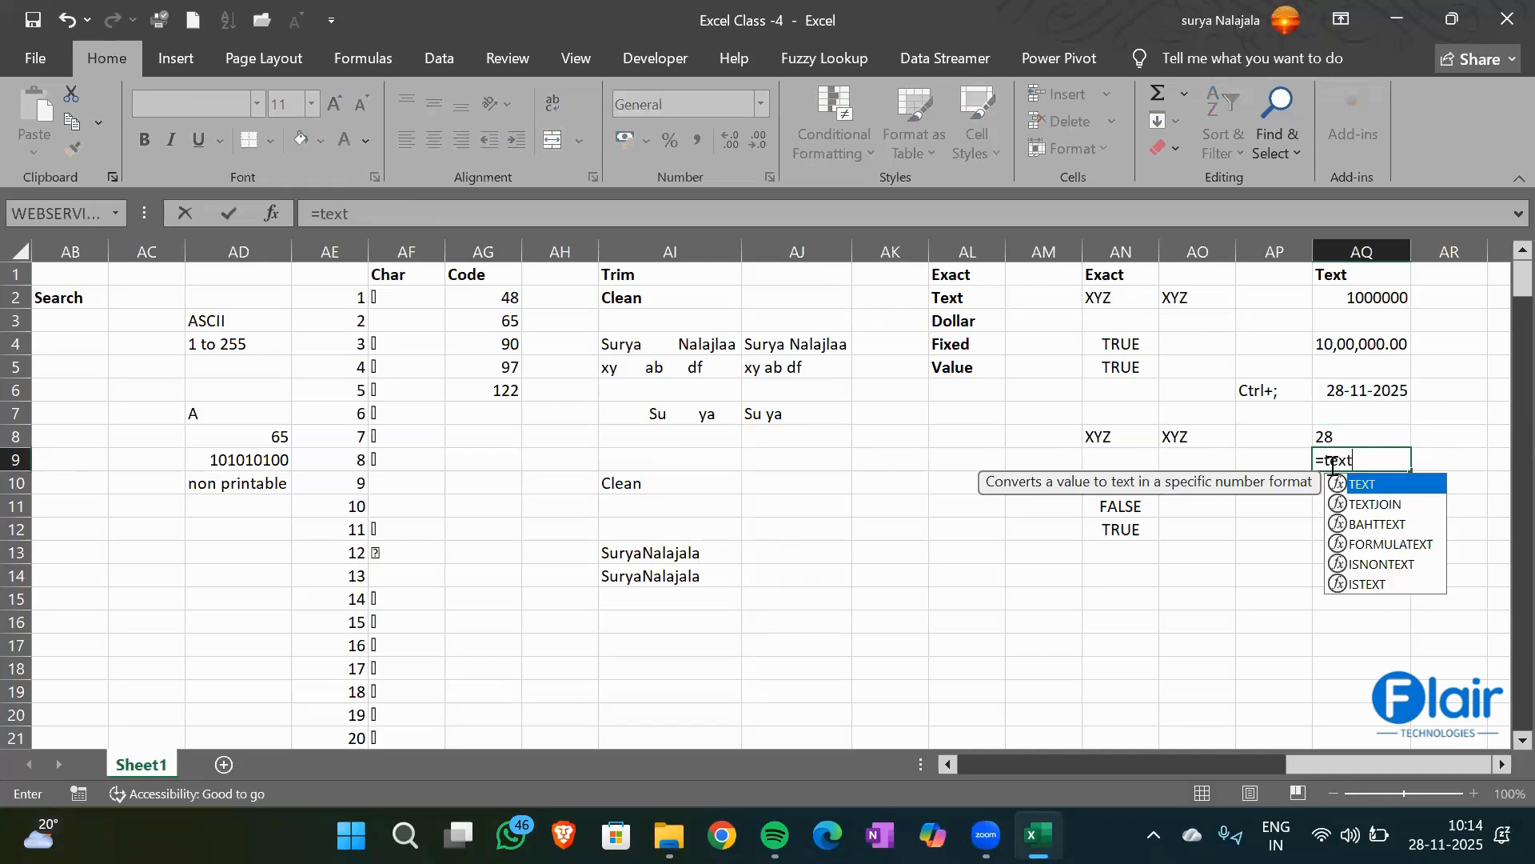
{"action": "key", "text": "Up"}
{"action": "key", "text": "Up"}
{"action": "key", "text": "Up"}
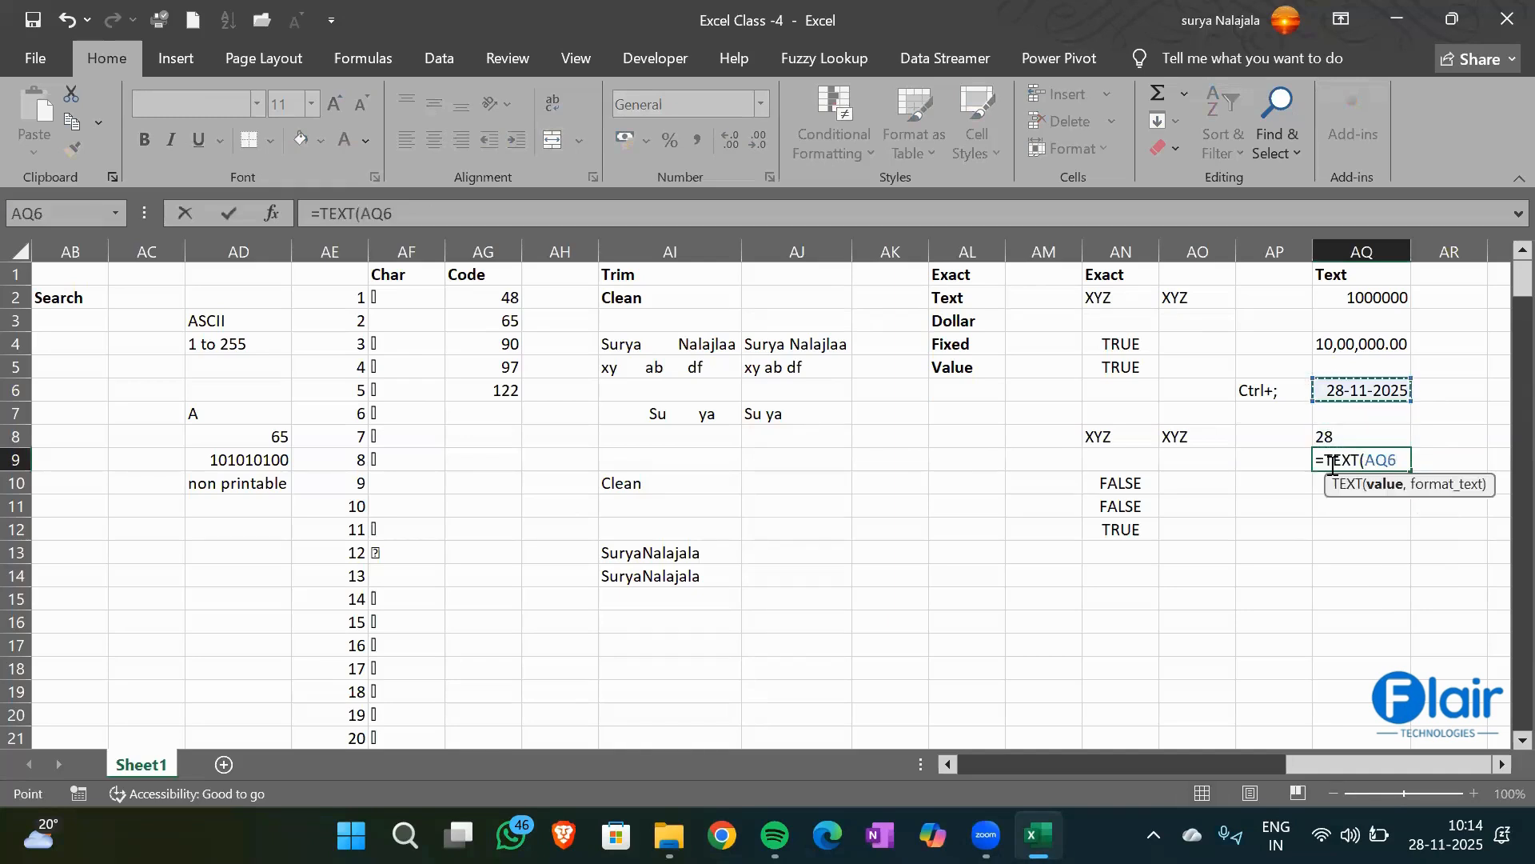
{"action": "type", "text": ",\"d"}
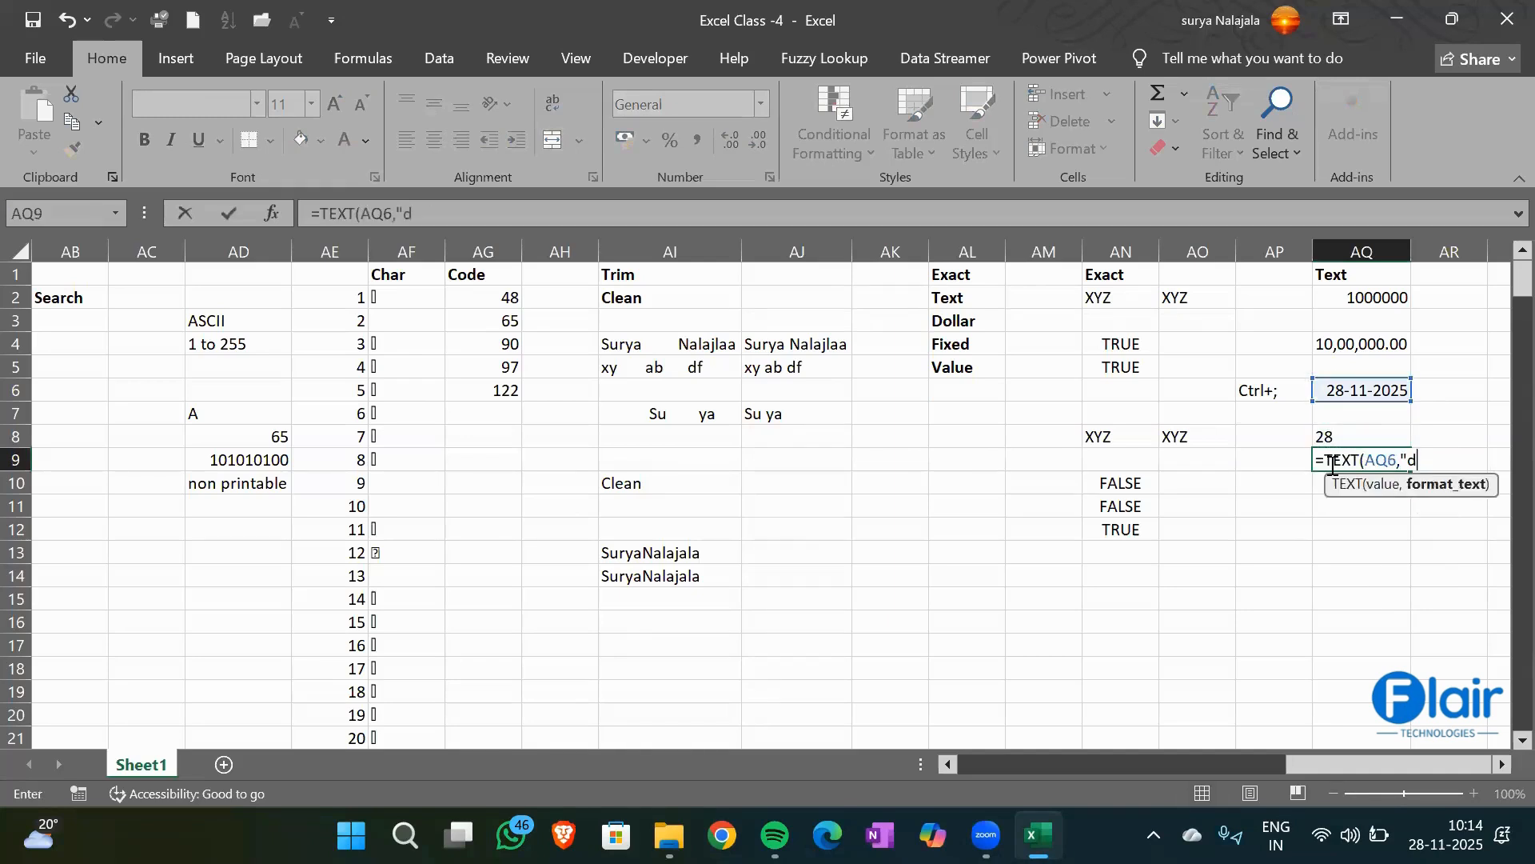
{"action": "type", "text": "dd\")"}
{"action": "key", "text": "Return"}
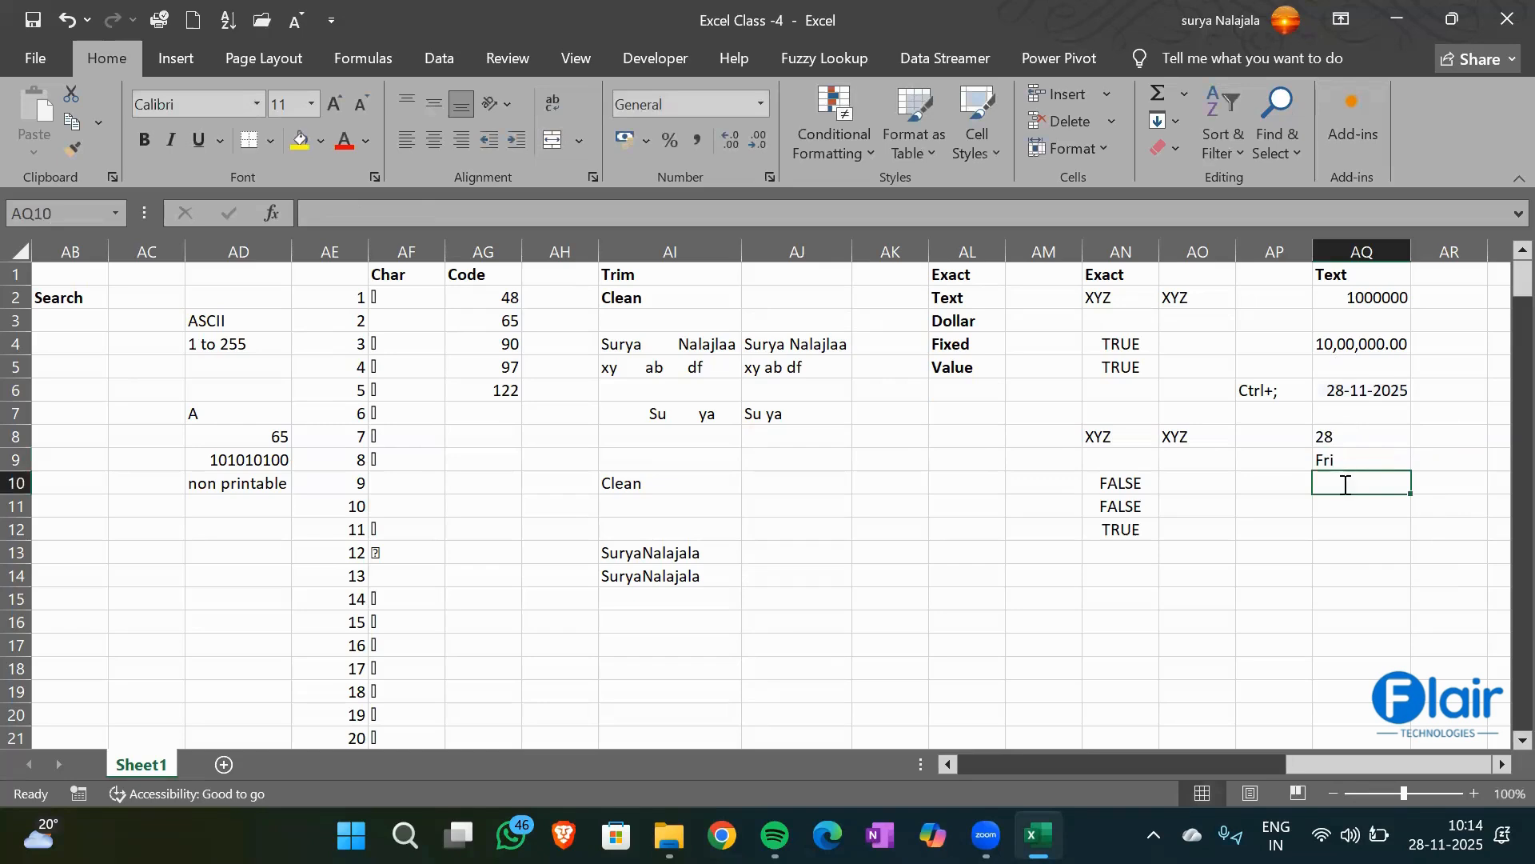
Enter the formula =TEXT(AQ6,"dddd") in AQ10 to get the date's full weekday name
{"action": "type", "text": "=TEXT("}
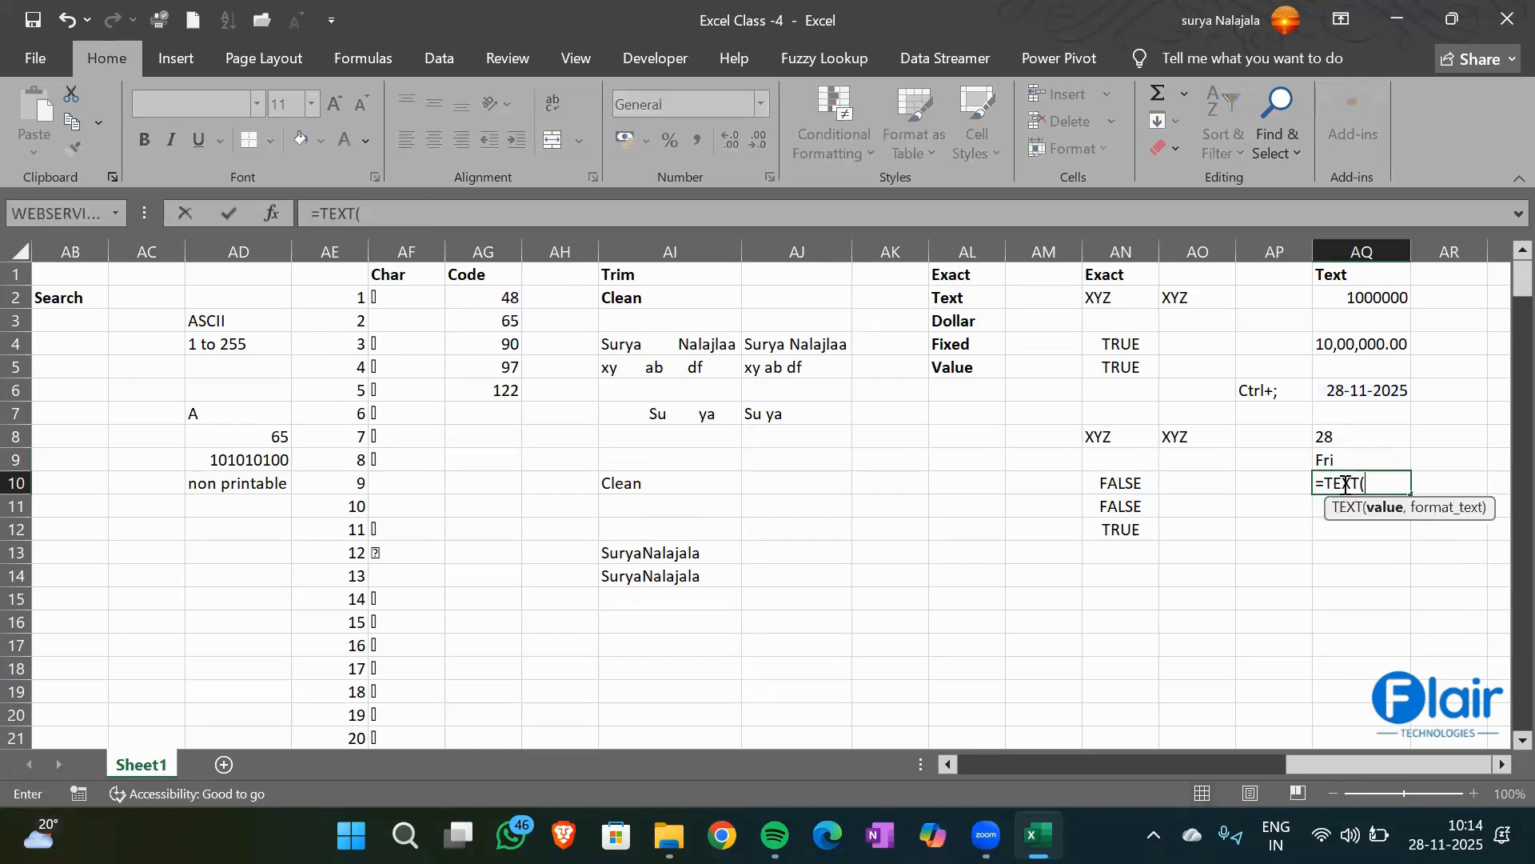
{"action": "key", "text": "Up"}
{"action": "key", "text": "Up"}
{"action": "key", "text": "Up"}
{"action": "key", "text": "Up"}
{"action": "type", "text": ",\"d"}
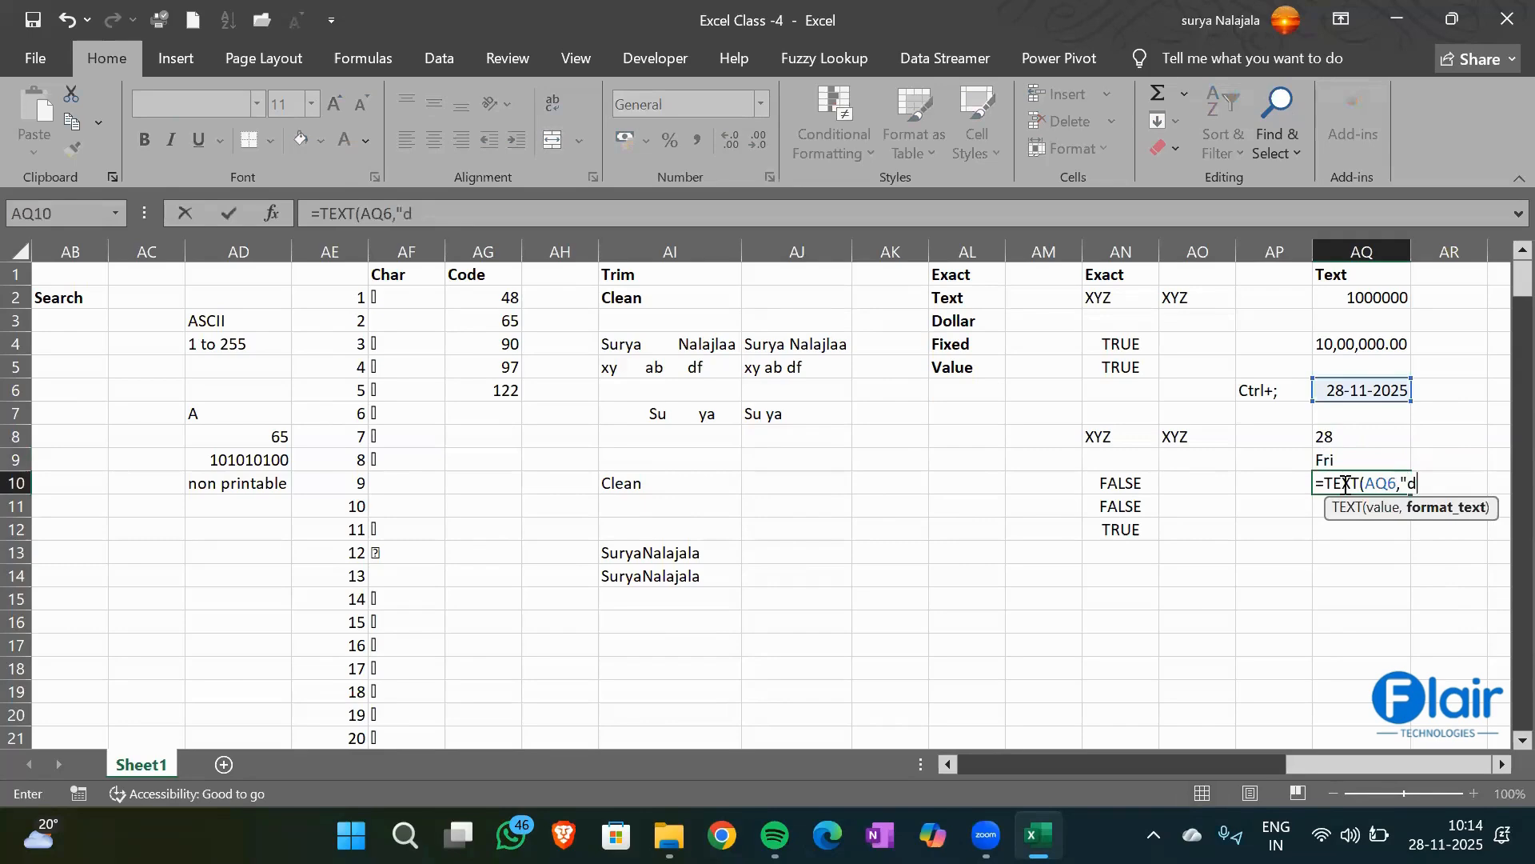
{"action": "type", "text": "ddd\")"}
{"action": "key", "text": "Return"}
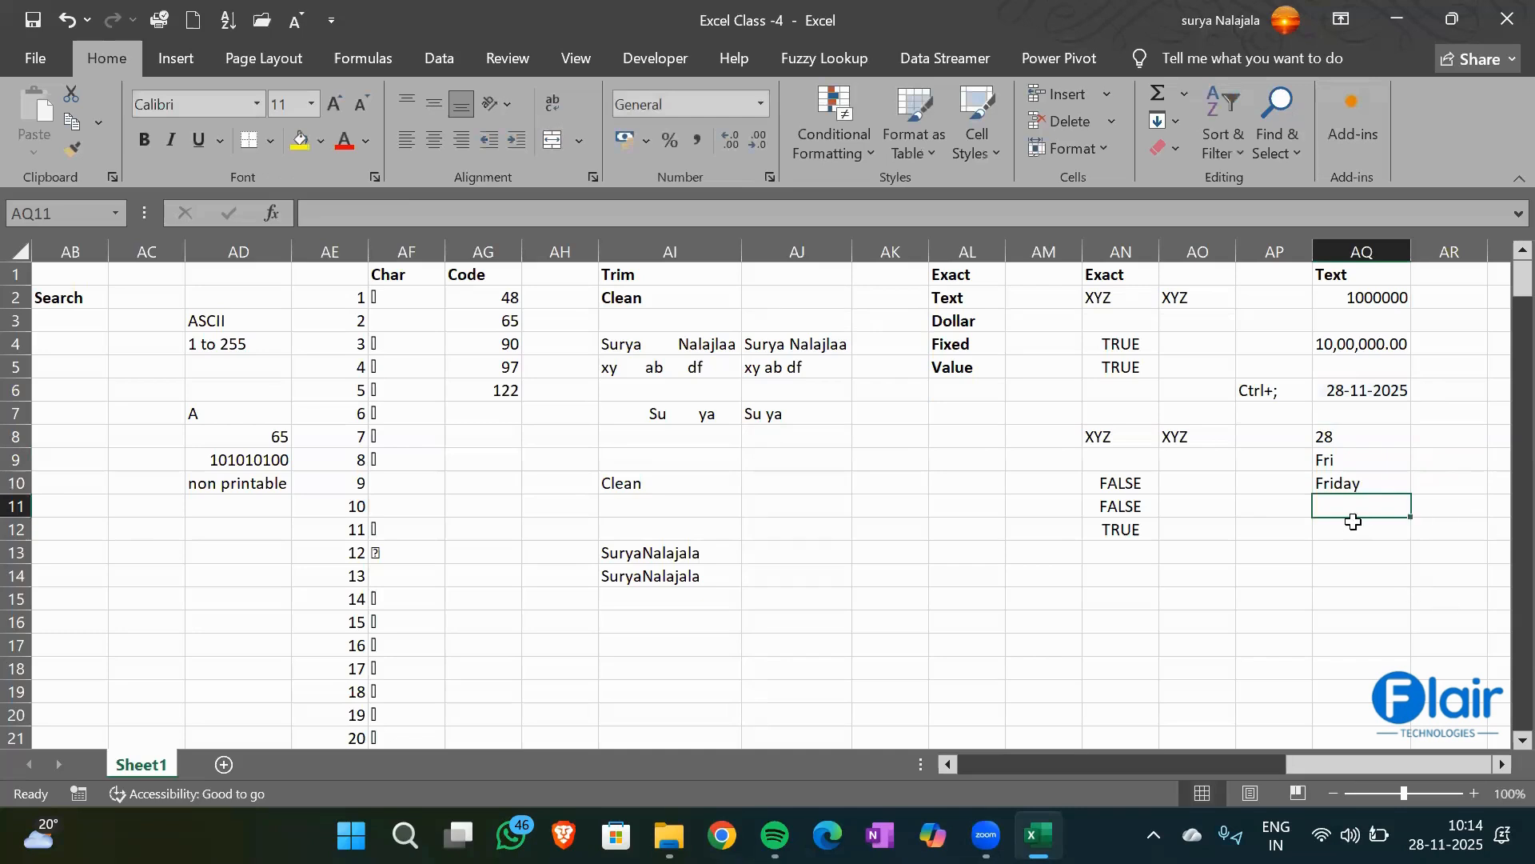
Enter the formula =TEXT(AQ6,"mm") in AQ12 to extract the month number from the date
{"action": "left_click", "coordinate": [1353, 521]}
{"action": "type", "text": "=Text"}
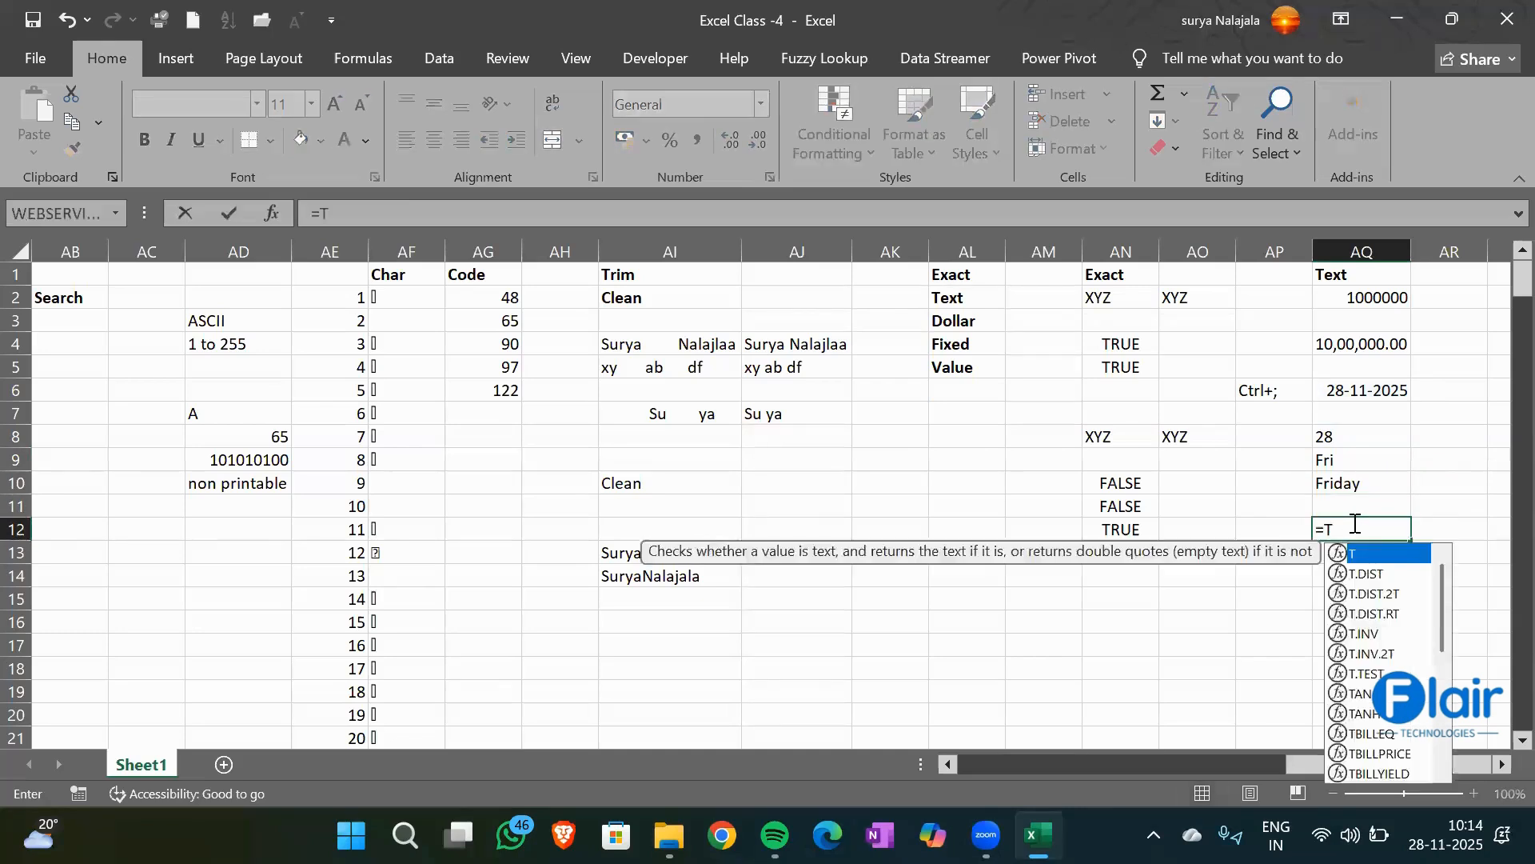
{"action": "key", "text": "Tab"}
{"action": "key", "text": "Up"}
{"action": "key", "text": "Up"}
{"action": "key", "text": "Up"}
{"action": "key", "text": "Up"}
{"action": "key", "text": "Up"}
{"action": "key", "text": "Up"}
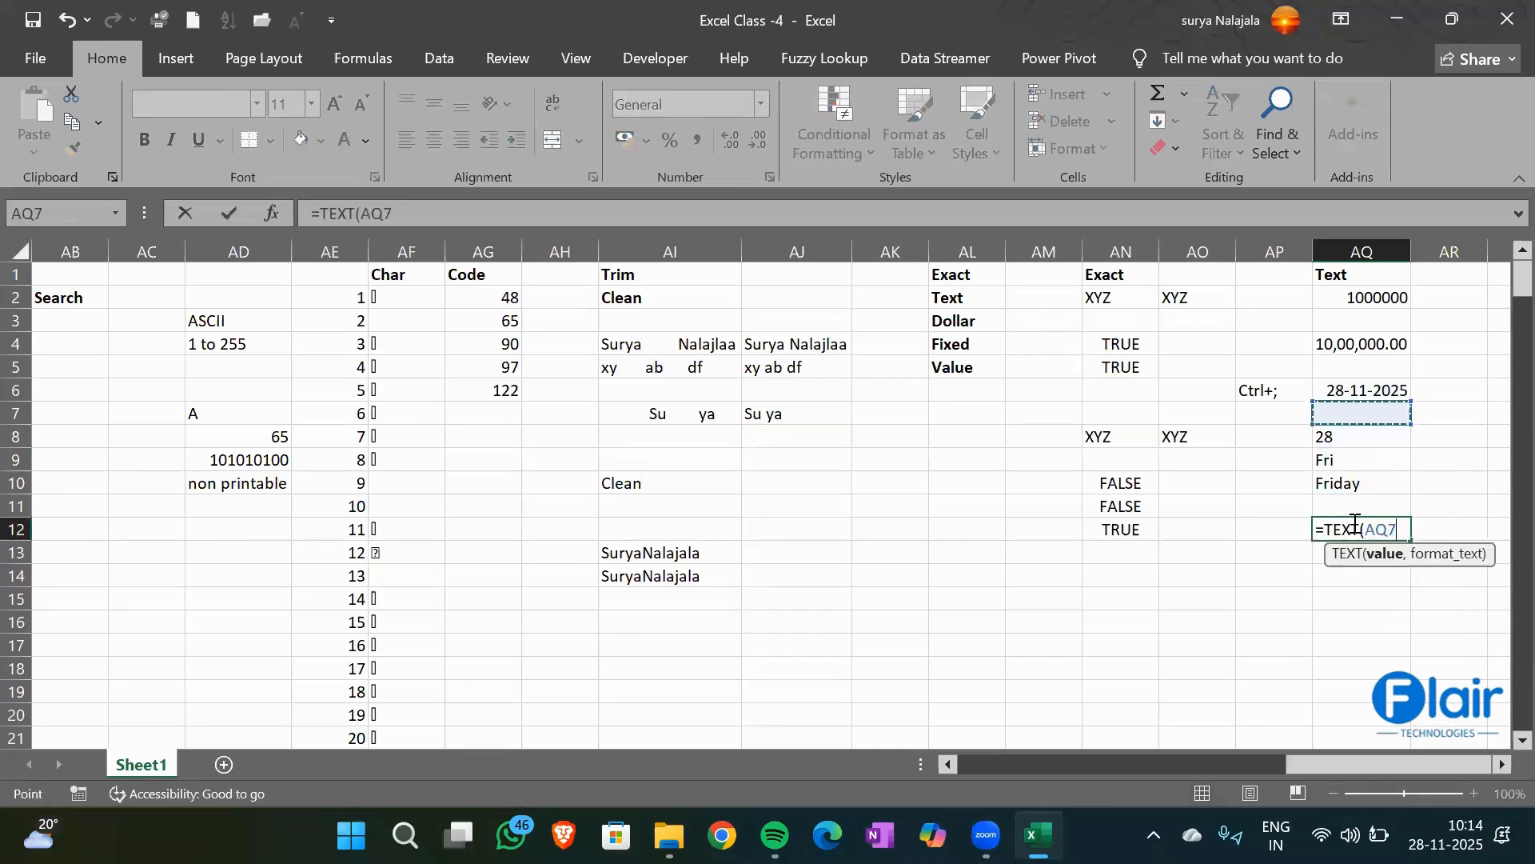
{"action": "type", "text": ",\""}
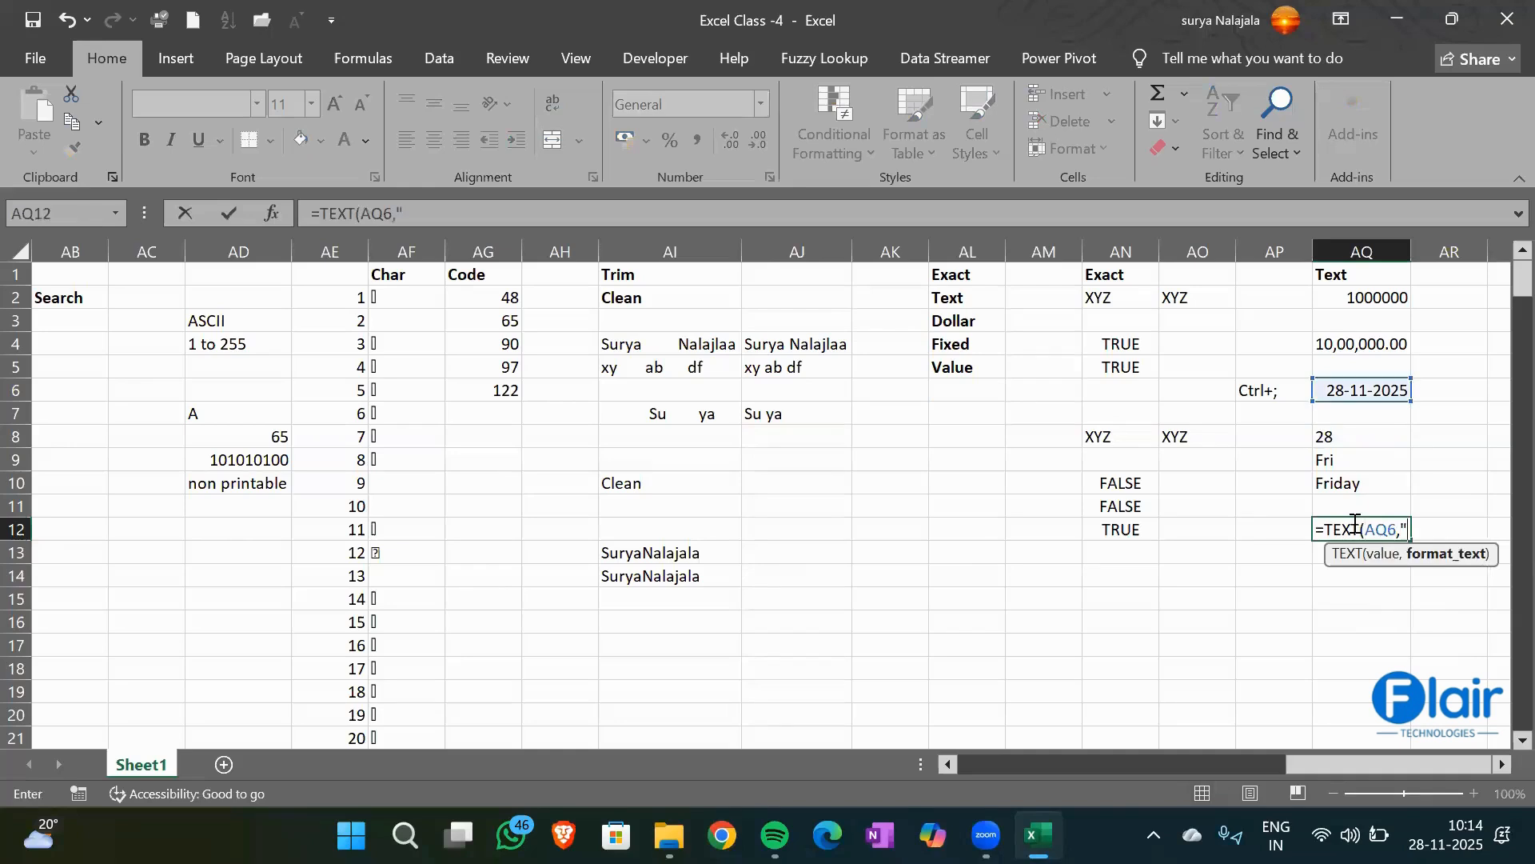
{"action": "type", "text": "mm\")"}
{"action": "key", "text": "Return"}
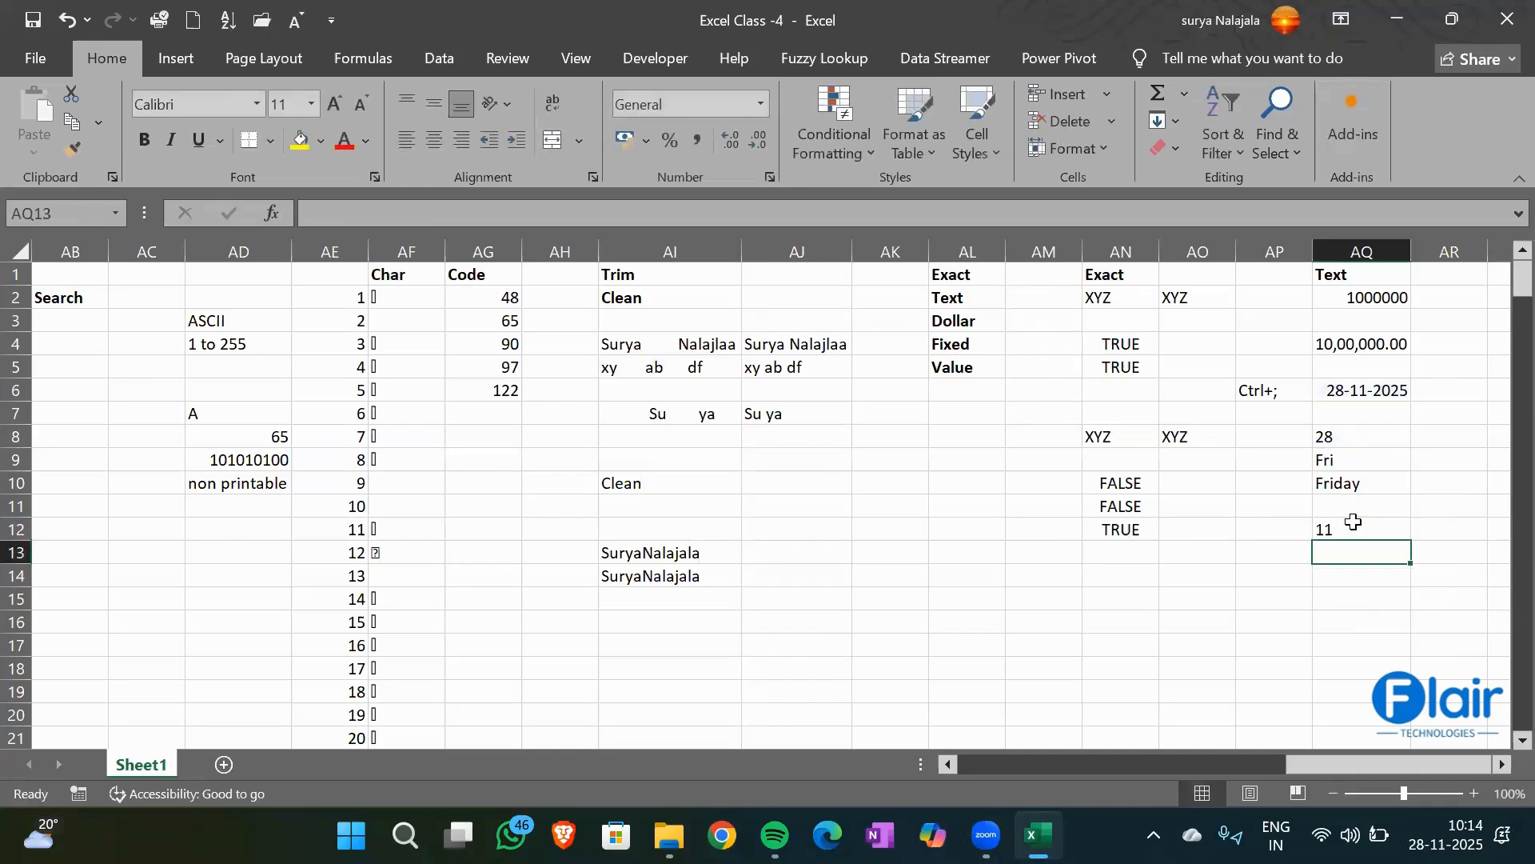
Enter the formula =TEXT(AQ6,"mmm") in AQ13 to get the date's abbreviated month name
{"action": "type", "text": "=tex"}
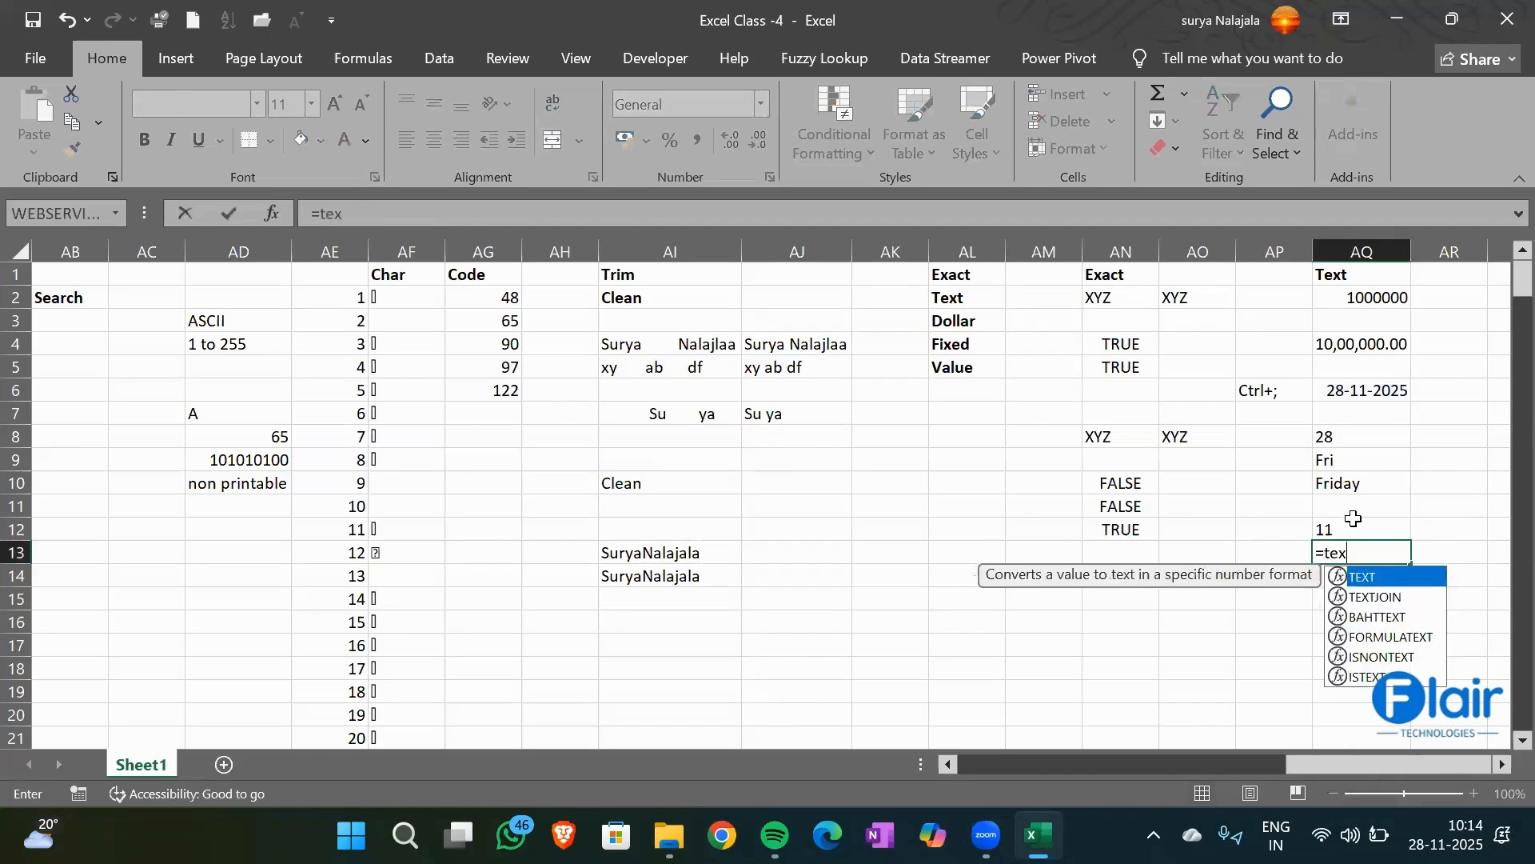
{"action": "key", "text": "Tab"}
{"action": "key", "text": "Up"}
{"action": "key", "text": "Up"}
{"action": "key", "text": "Up"}
{"action": "key", "text": "Up"}
{"action": "key", "text": "Up"}
{"action": "key", "text": "Up"}
{"action": "key", "text": "Up"}
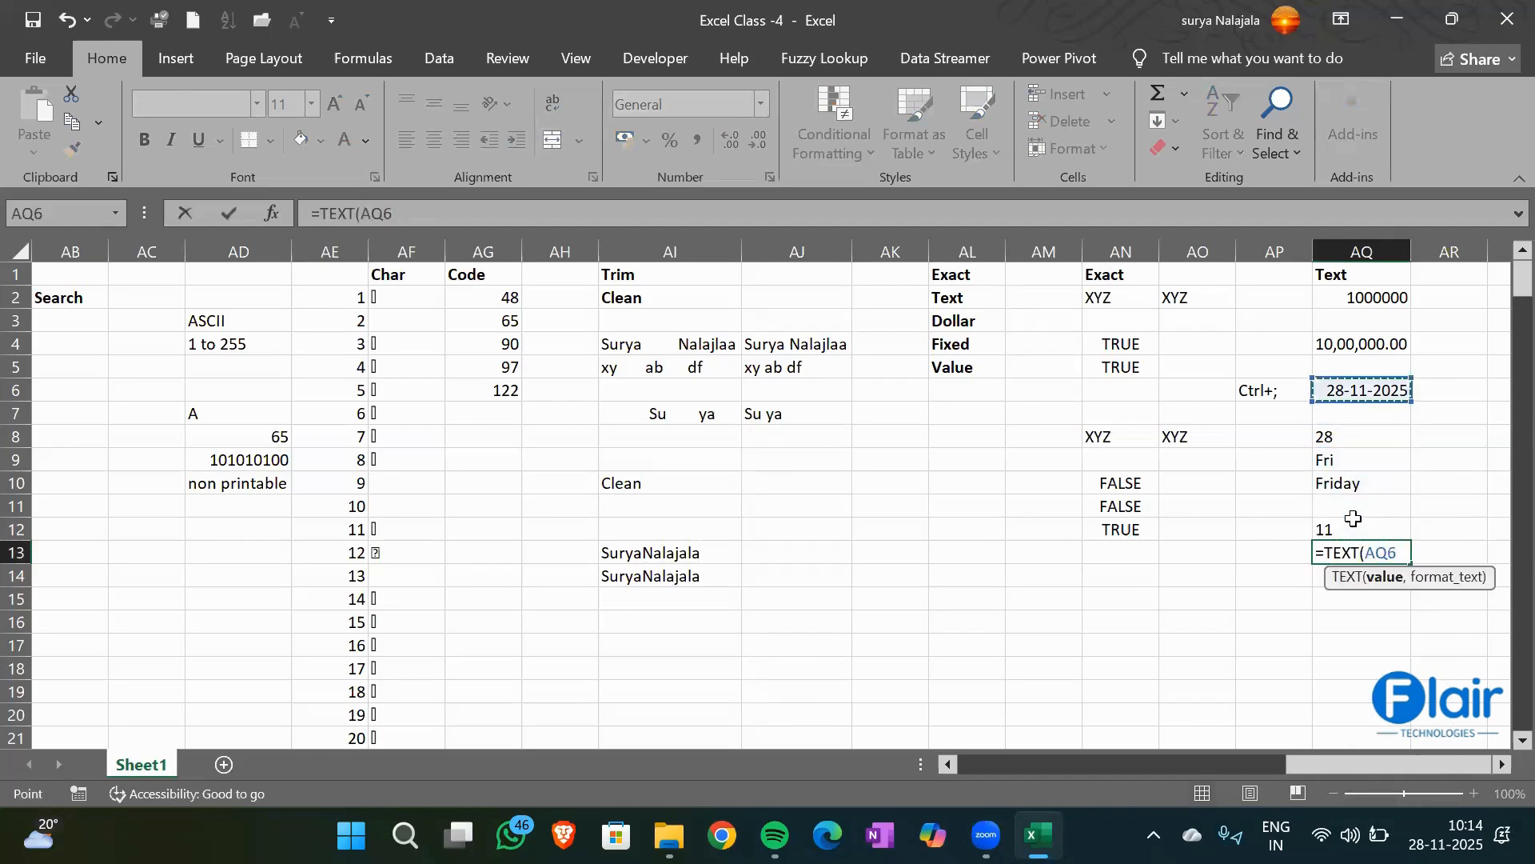
{"action": "type", "text": ",\"mmm"}
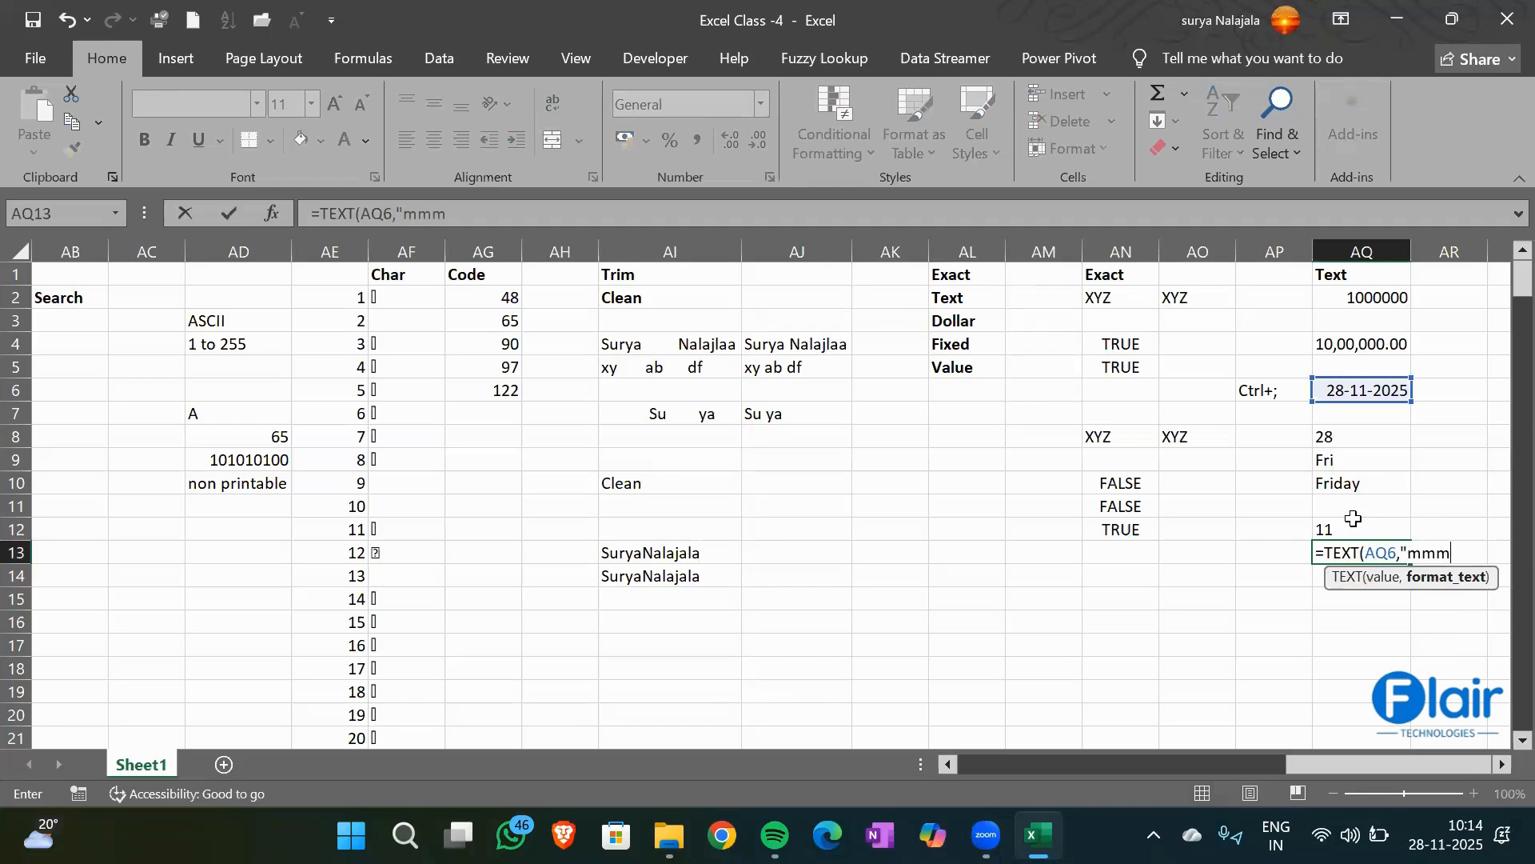
{"action": "type", "text": "\")"}
{"action": "key", "text": "Return"}
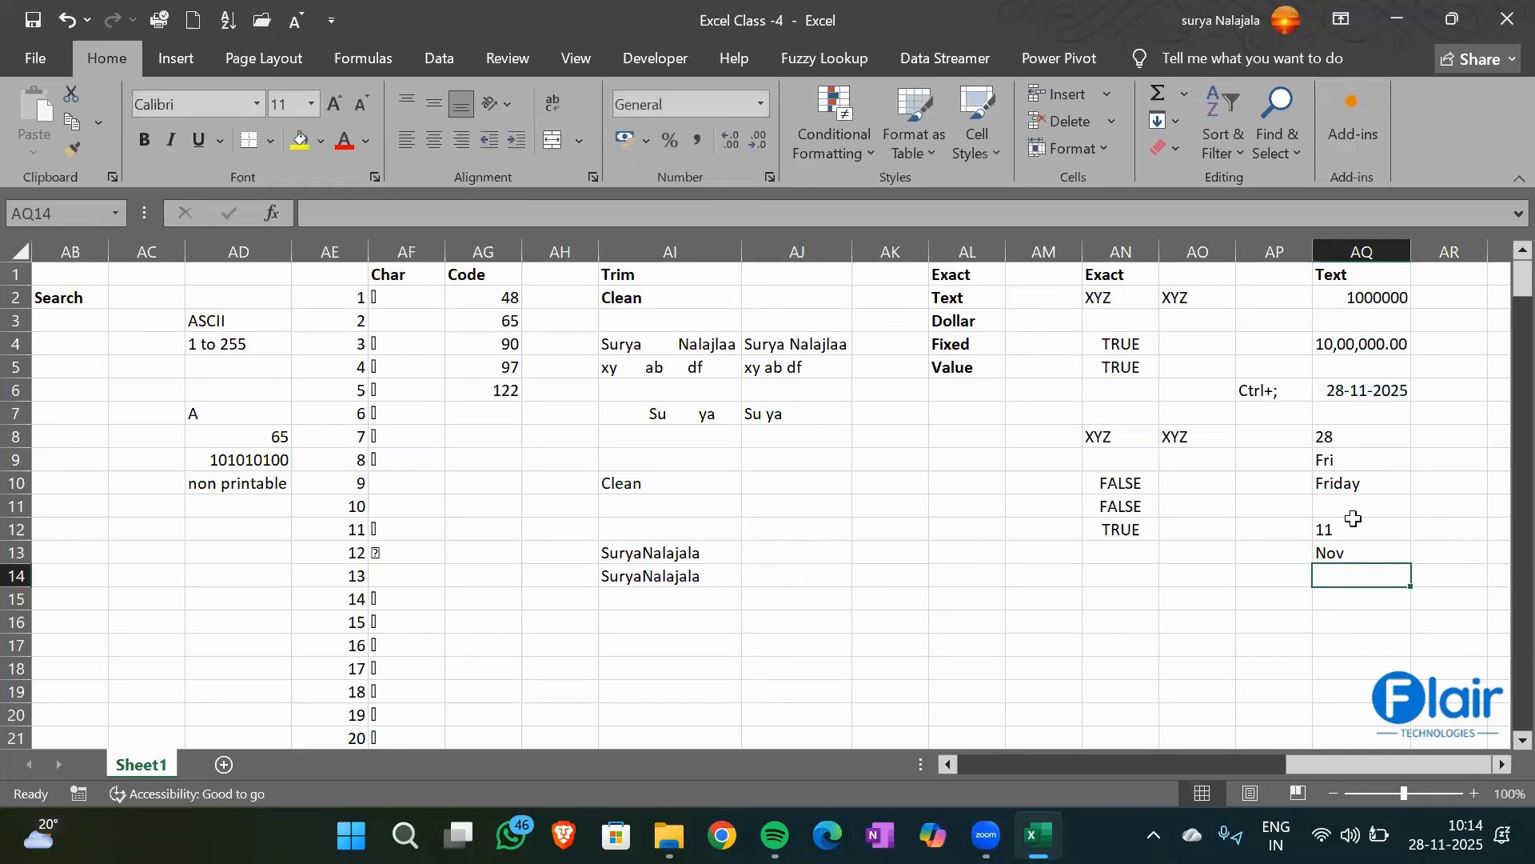
Enter the formula =TEXT(AQ6,"mmmm") in AQ14 to get the date's full month name
{"action": "type", "text": "=text("}
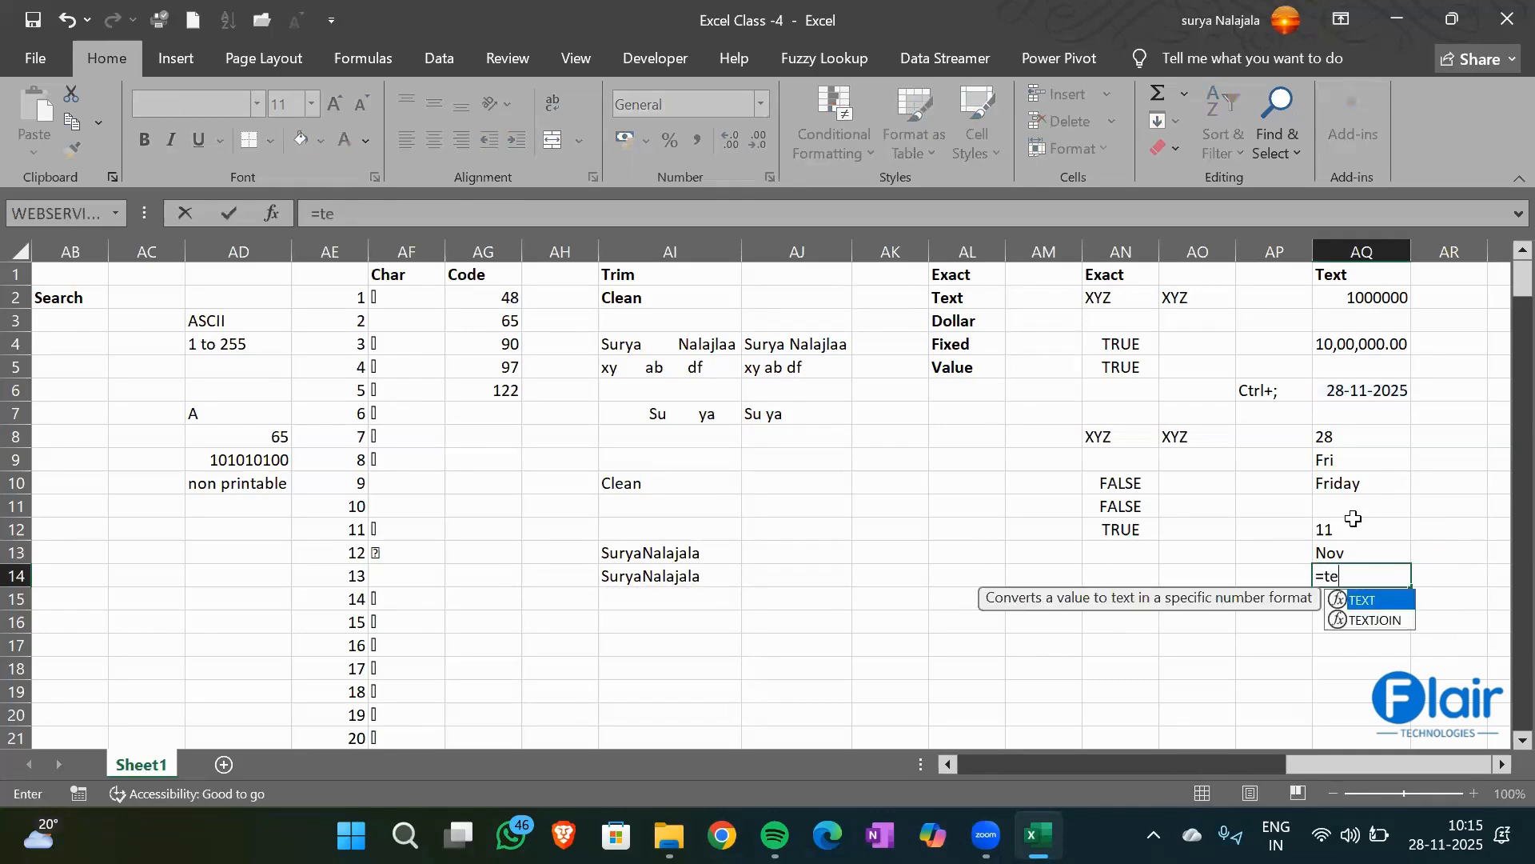
{"action": "key", "text": "Up"}
{"action": "key", "text": "Up"}
{"action": "key", "text": "Up"}
{"action": "key", "text": "Up"}
{"action": "key", "text": "Up"}
{"action": "key", "text": "Up"}
{"action": "key", "text": "Up"}
{"action": "key", "text": "Up"}
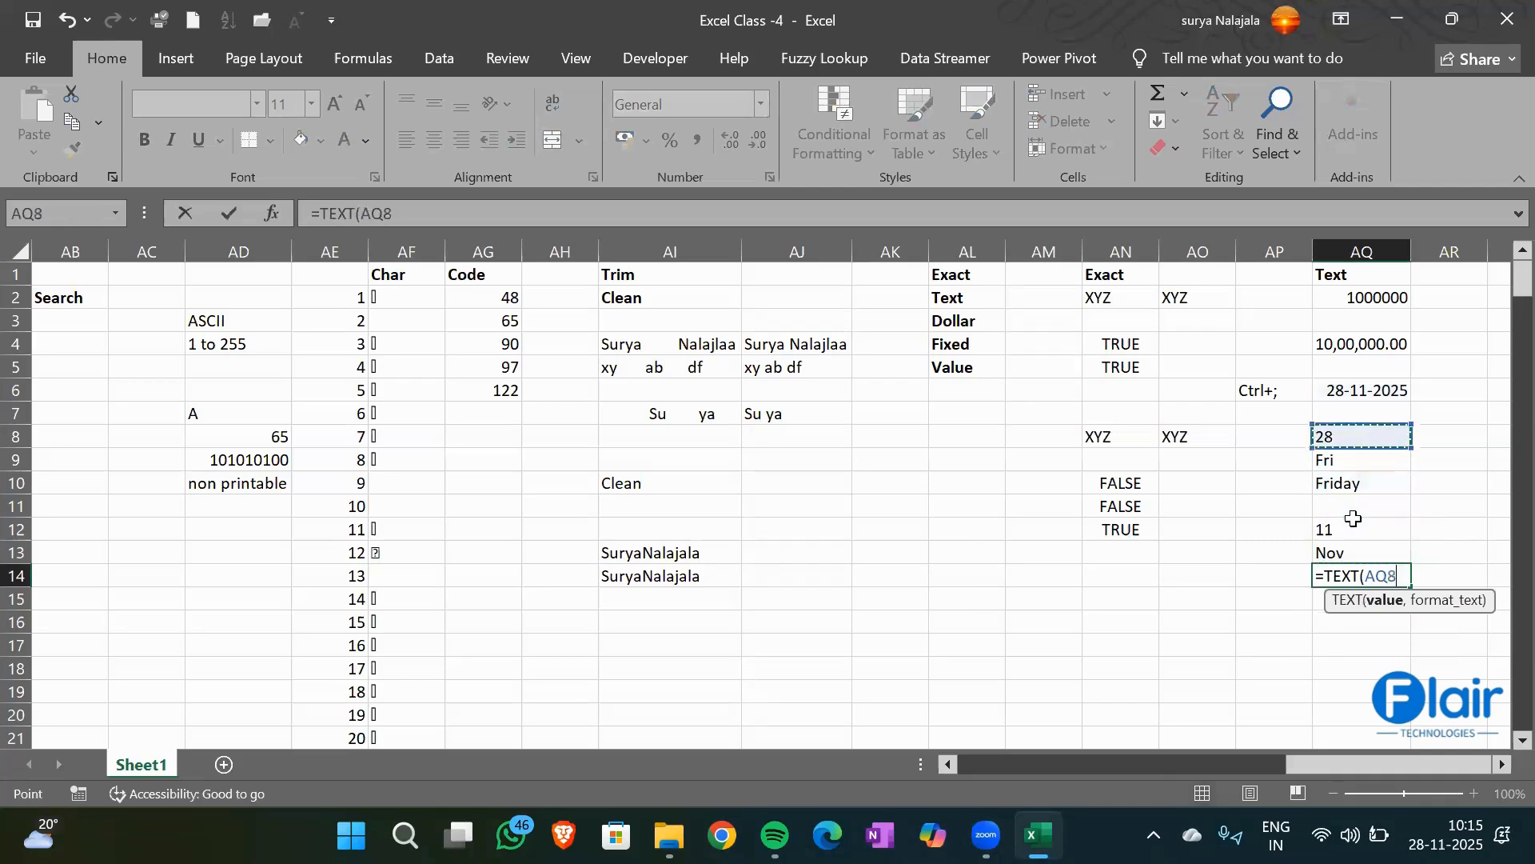
{"action": "type", "text": ",\"mmm"}
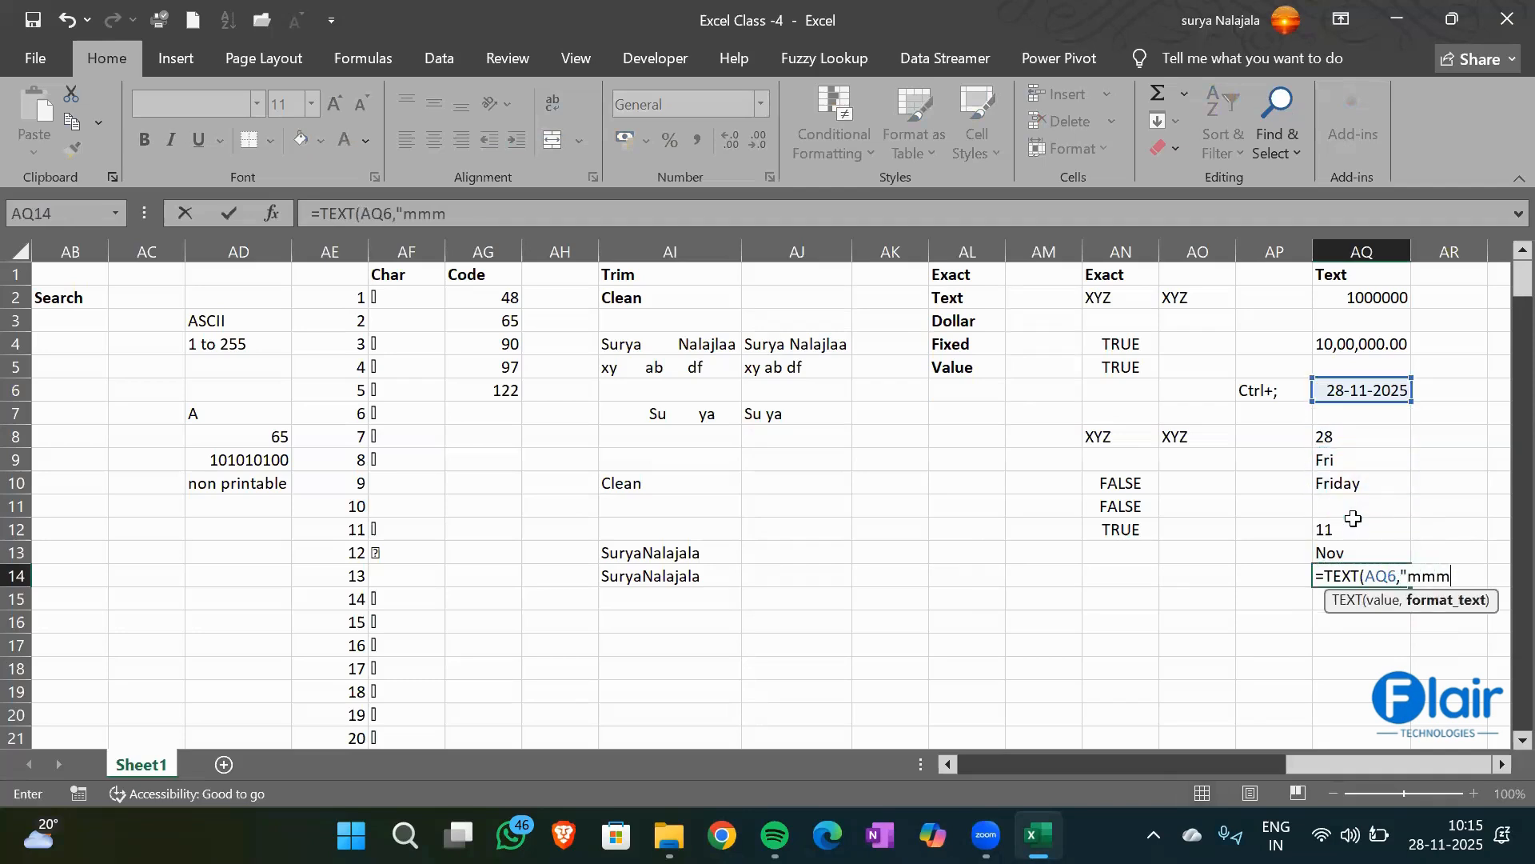
{"action": "type", "text": "m\")"}
{"action": "key", "text": "Return"}
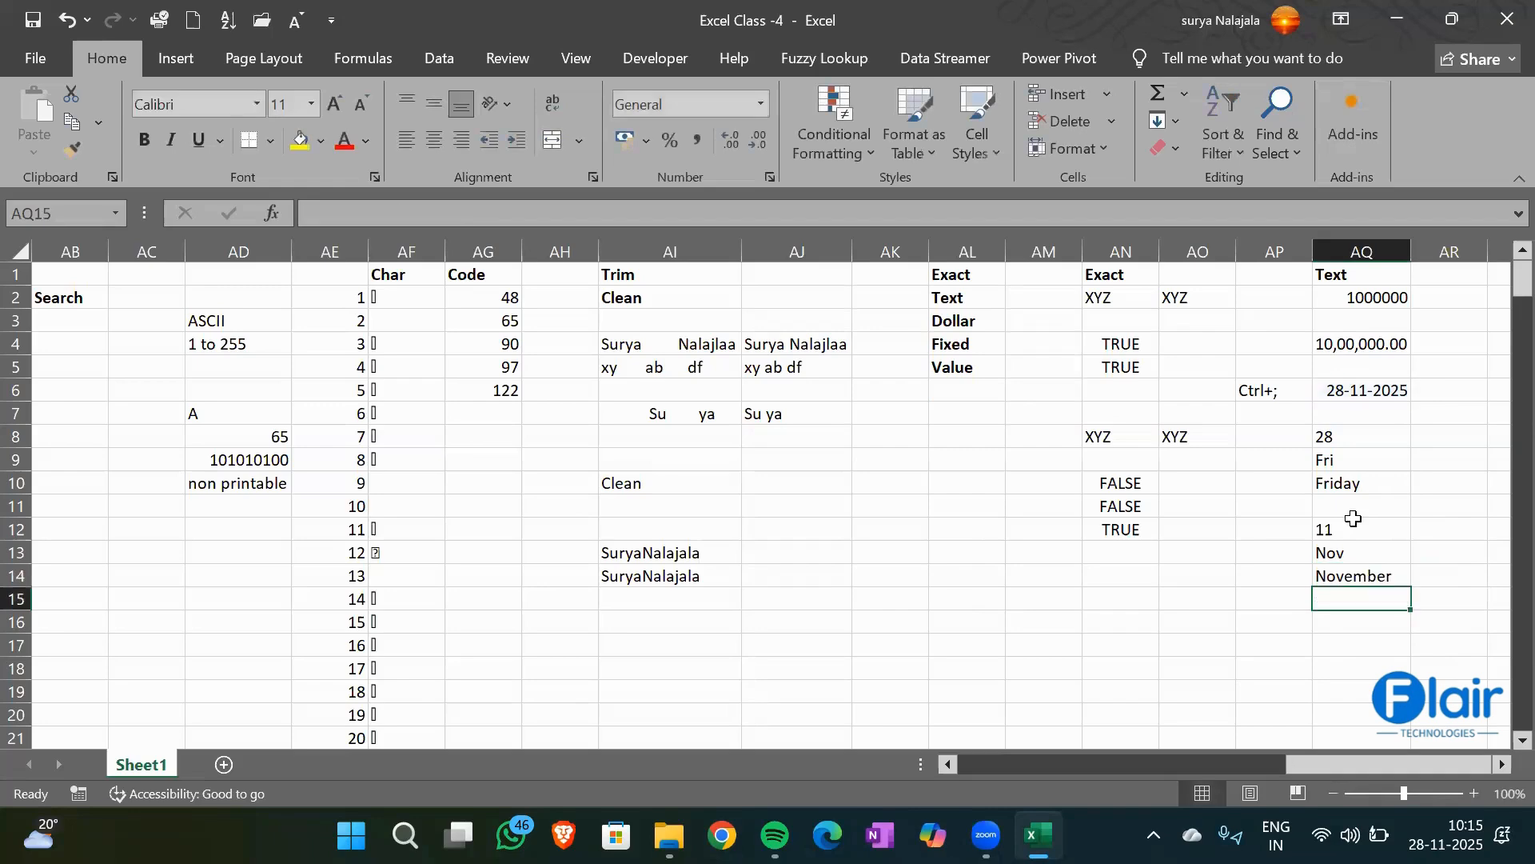
Enter a TEXT formula in AQ16 that formats the AQ6 date as "dddd mmm yy"
{"action": "left_click", "coordinate": [1352, 621]}
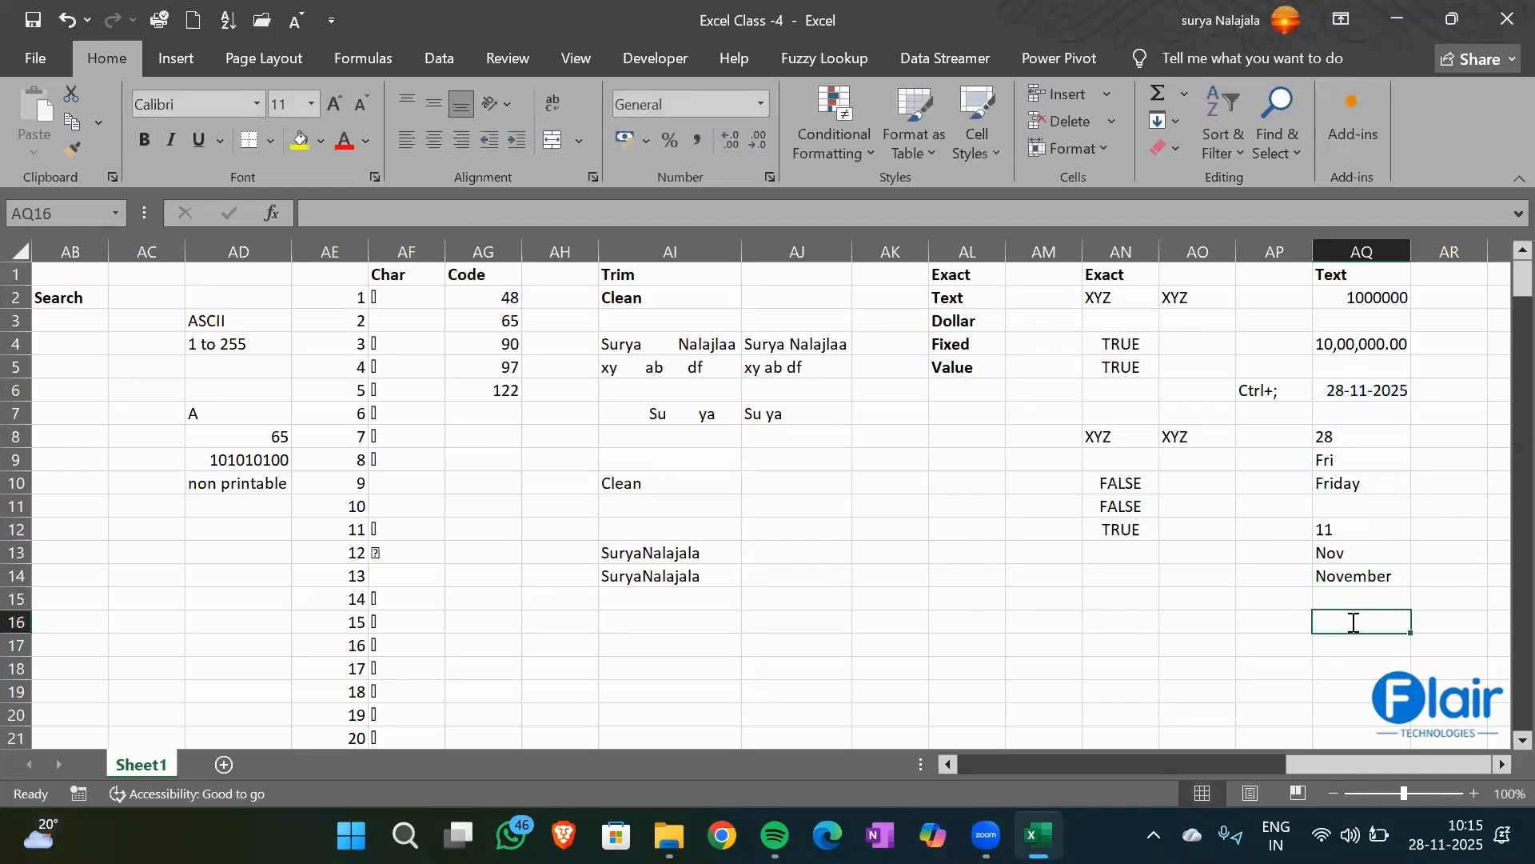
{"action": "type", "text": "=tex"}
{"action": "key", "text": "Tab"}
{"action": "key", "text": "Up"}
{"action": "key", "text": "Up"}
{"action": "key", "text": "Up"}
{"action": "key", "text": "Up"}
{"action": "key", "text": "Up"}
{"action": "key", "text": "Up"}
{"action": "key", "text": "Up"}
{"action": "key", "text": "Up"}
{"action": "key", "text": "Up"}
{"action": "key", "text": "Up"}
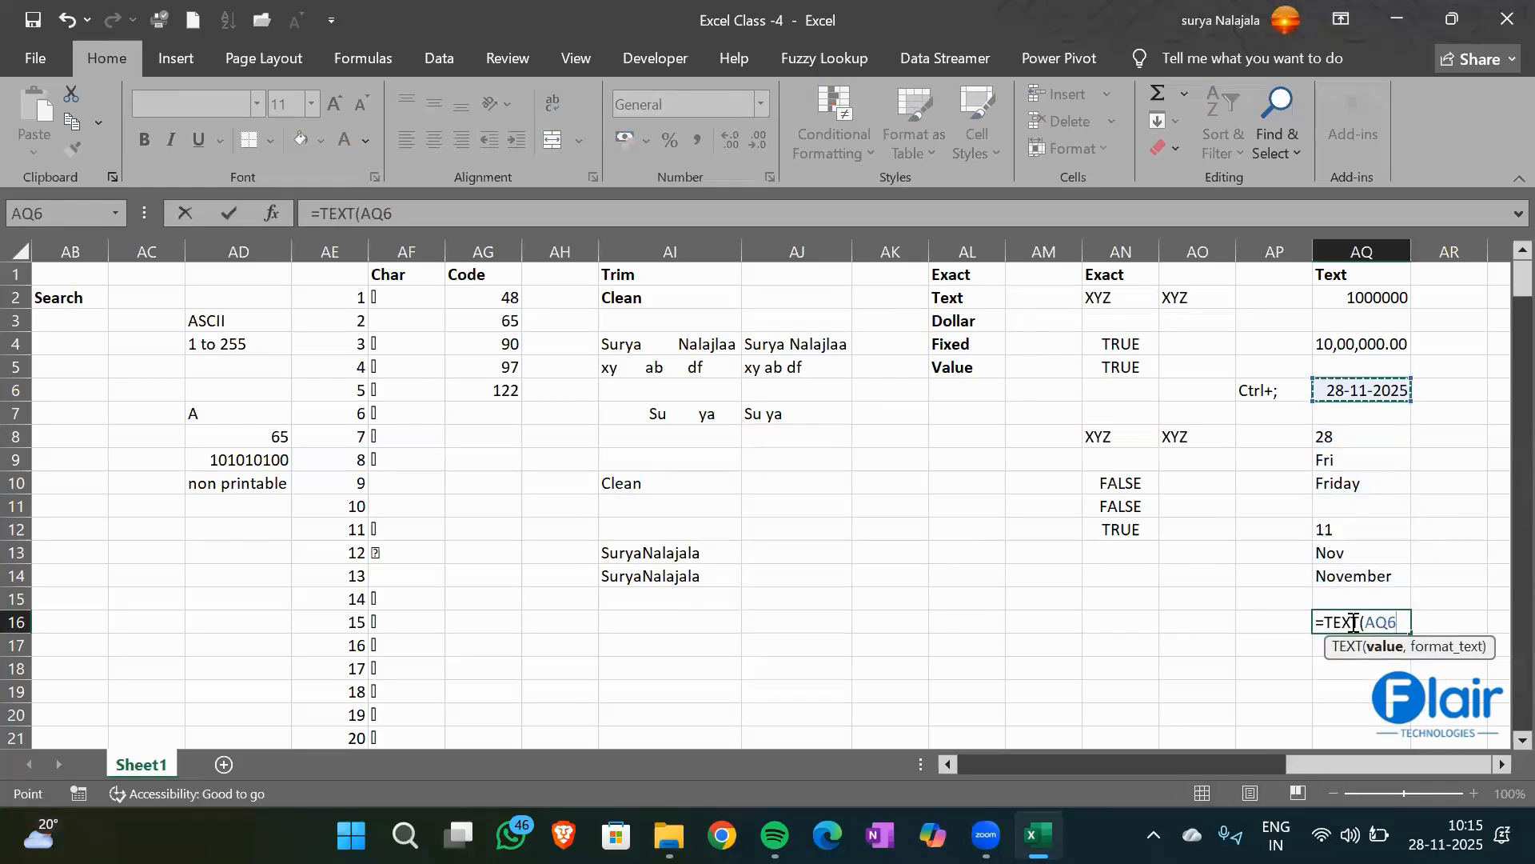
{"action": "type", "text": ",\"dddd"}
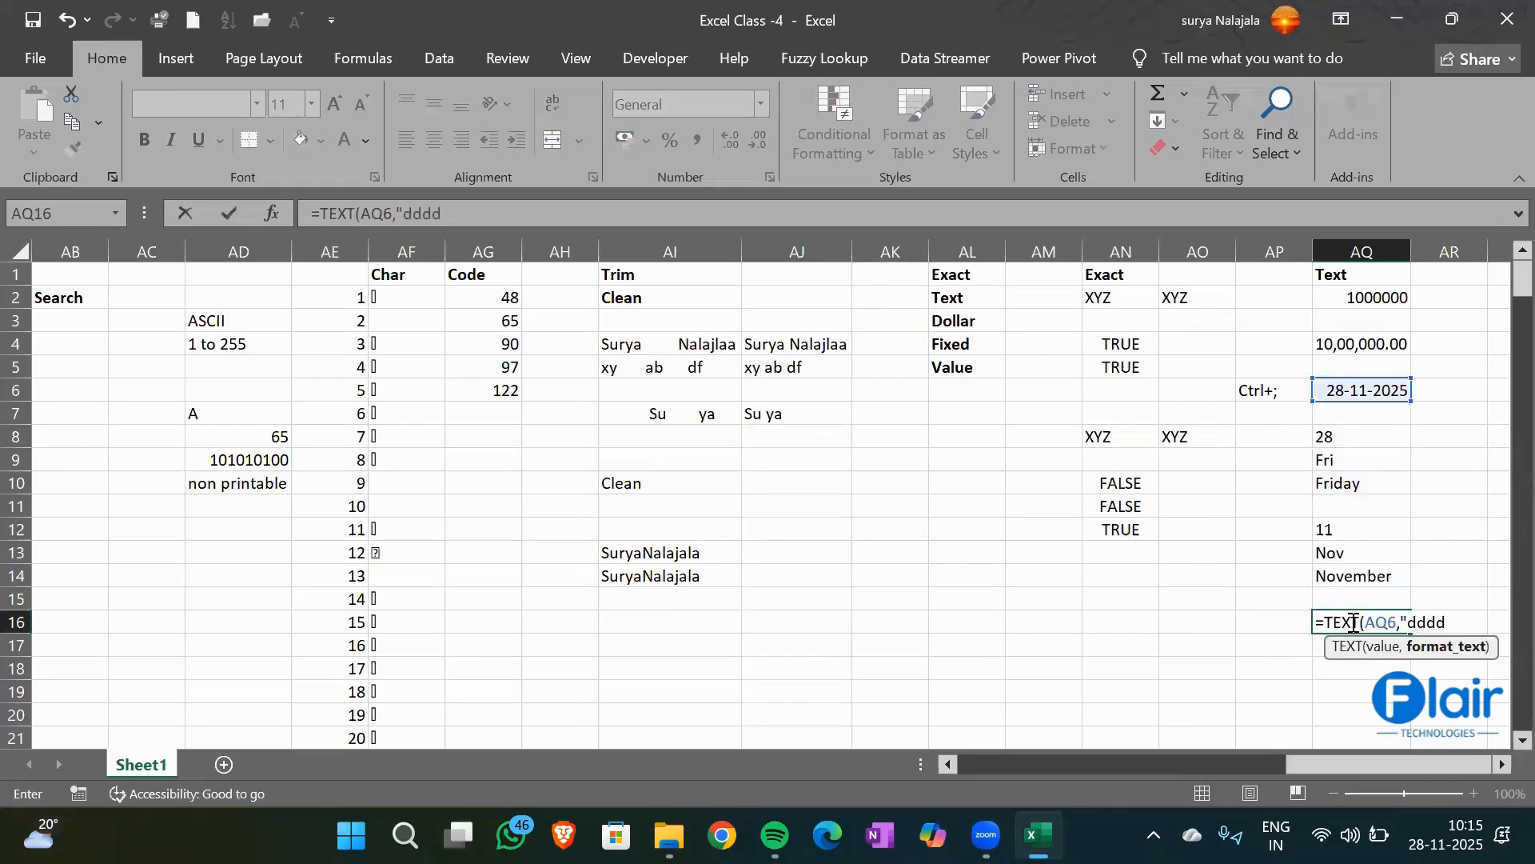
{"action": "type", "text": " mmm yy\""}
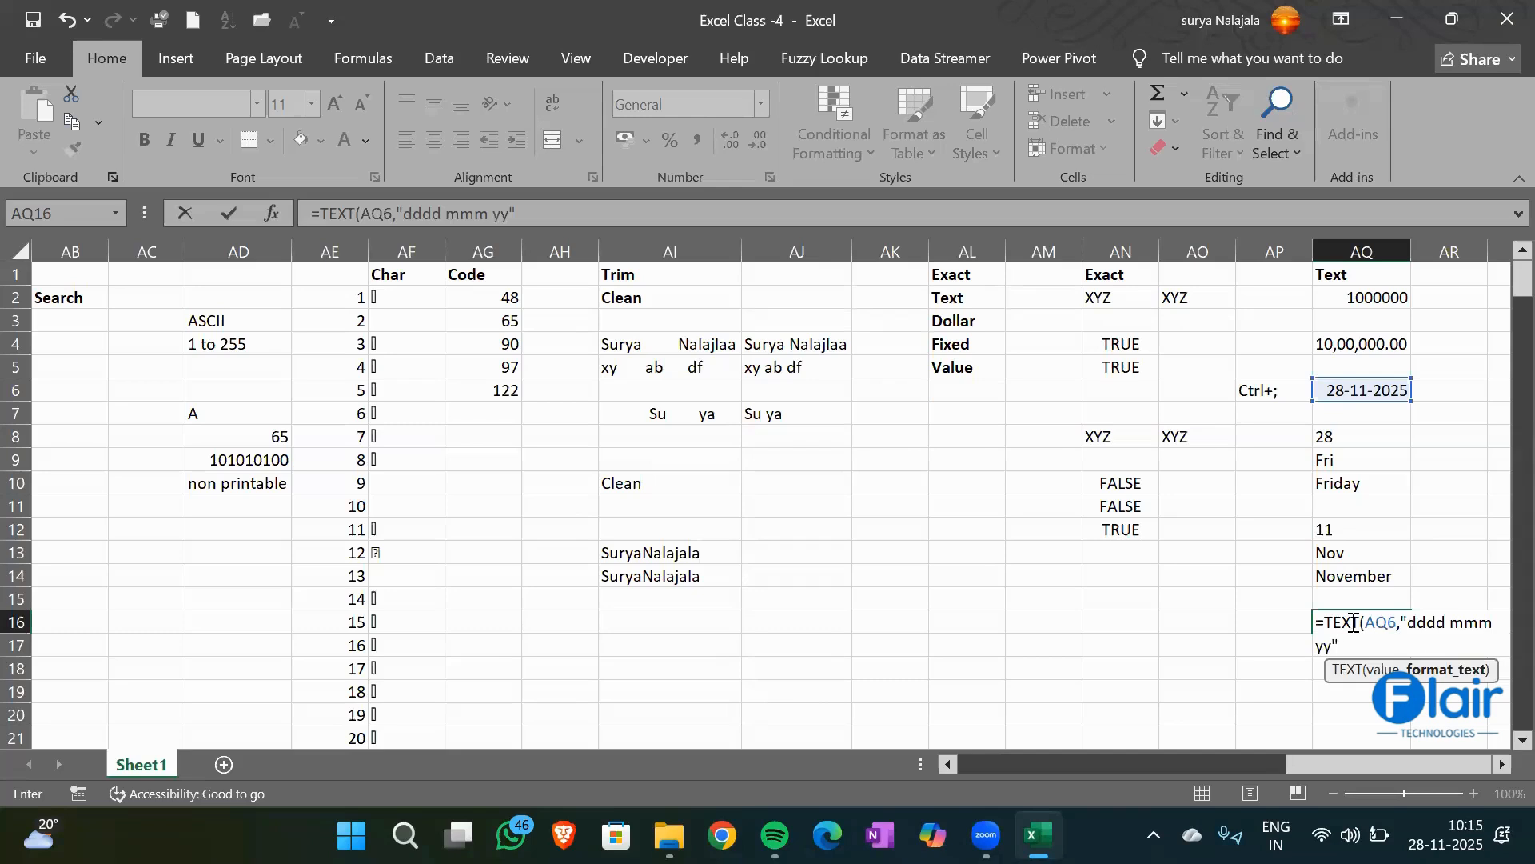
{"action": "key", "text": "Return"}
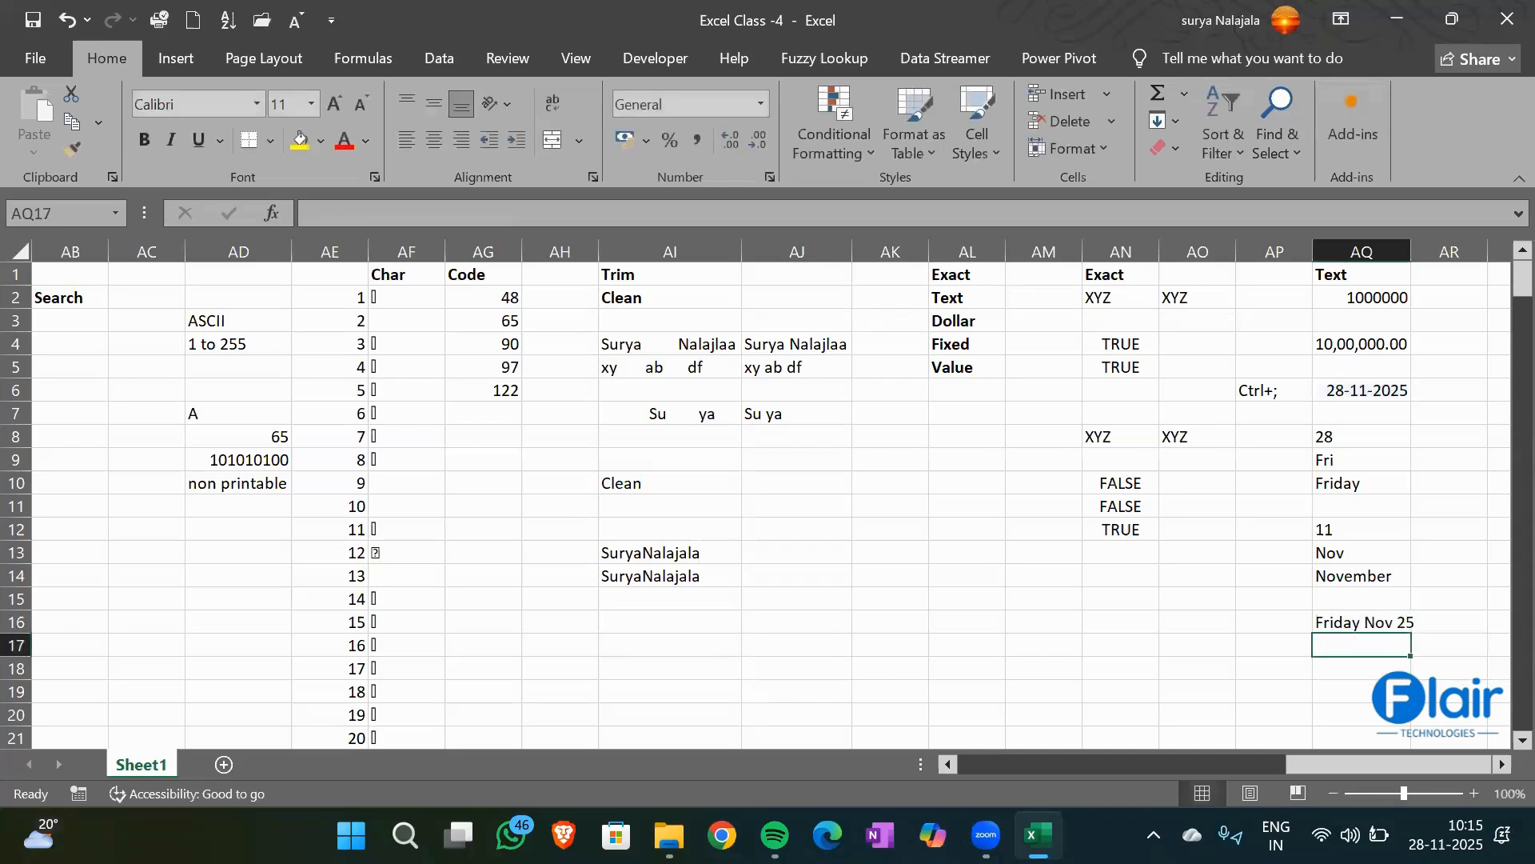
Add the bold heading Dollar in AR1, beside the Text heading
{"action": "left_click", "coordinate": [1344, 250]}
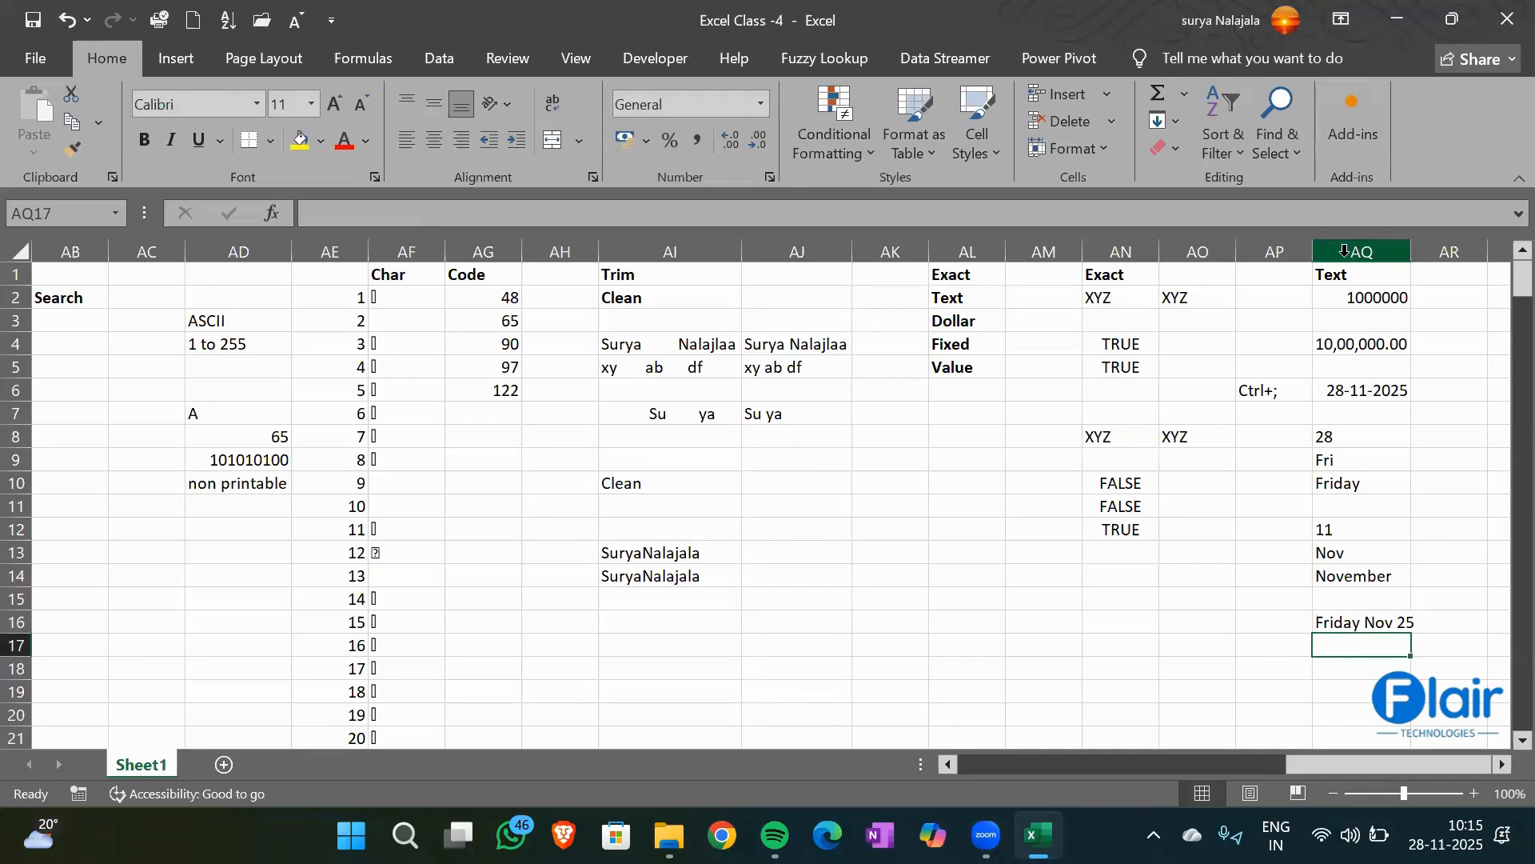
{"action": "key", "text": "Right"}
{"action": "key", "text": "Right"}
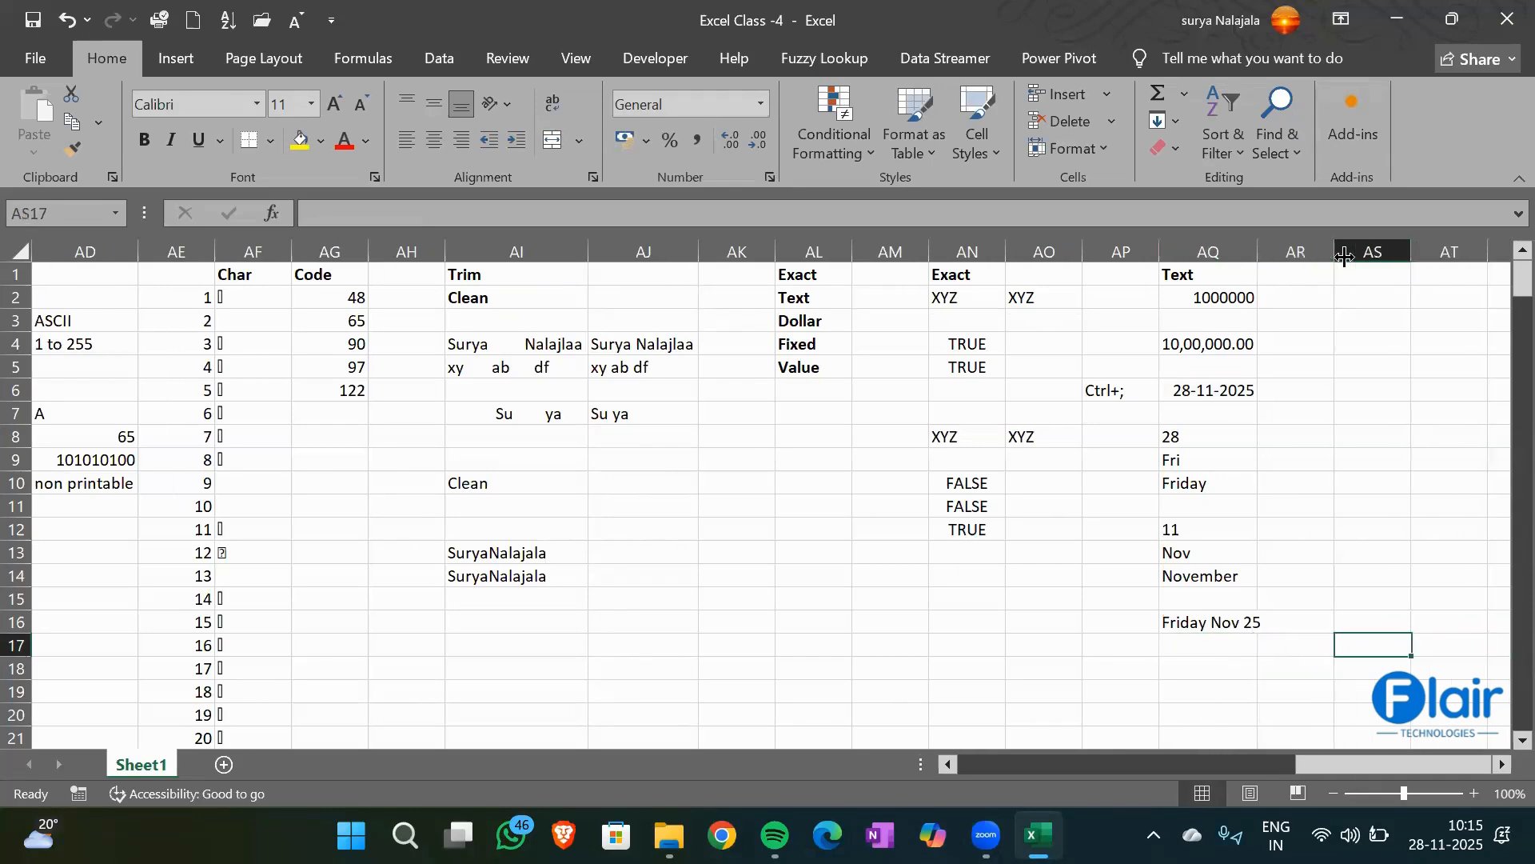
{"action": "key", "text": "Up"}
{"action": "key", "text": "Up"}
{"action": "key", "text": "Up"}
{"action": "key", "text": "Up"}
{"action": "key", "text": "Up"}
{"action": "key", "text": "Up"}
{"action": "key", "text": "Up"}
{"action": "key", "text": "Up"}
{"action": "key", "text": "Up"}
{"action": "key", "text": "Up"}
{"action": "key", "text": "Up"}
{"action": "key", "text": "Up"}
{"action": "key", "text": "Up"}
{"action": "key", "text": "Up"}
{"action": "key", "text": "Up"}
{"action": "key", "text": "Up"}
{"action": "key", "text": "Left"}
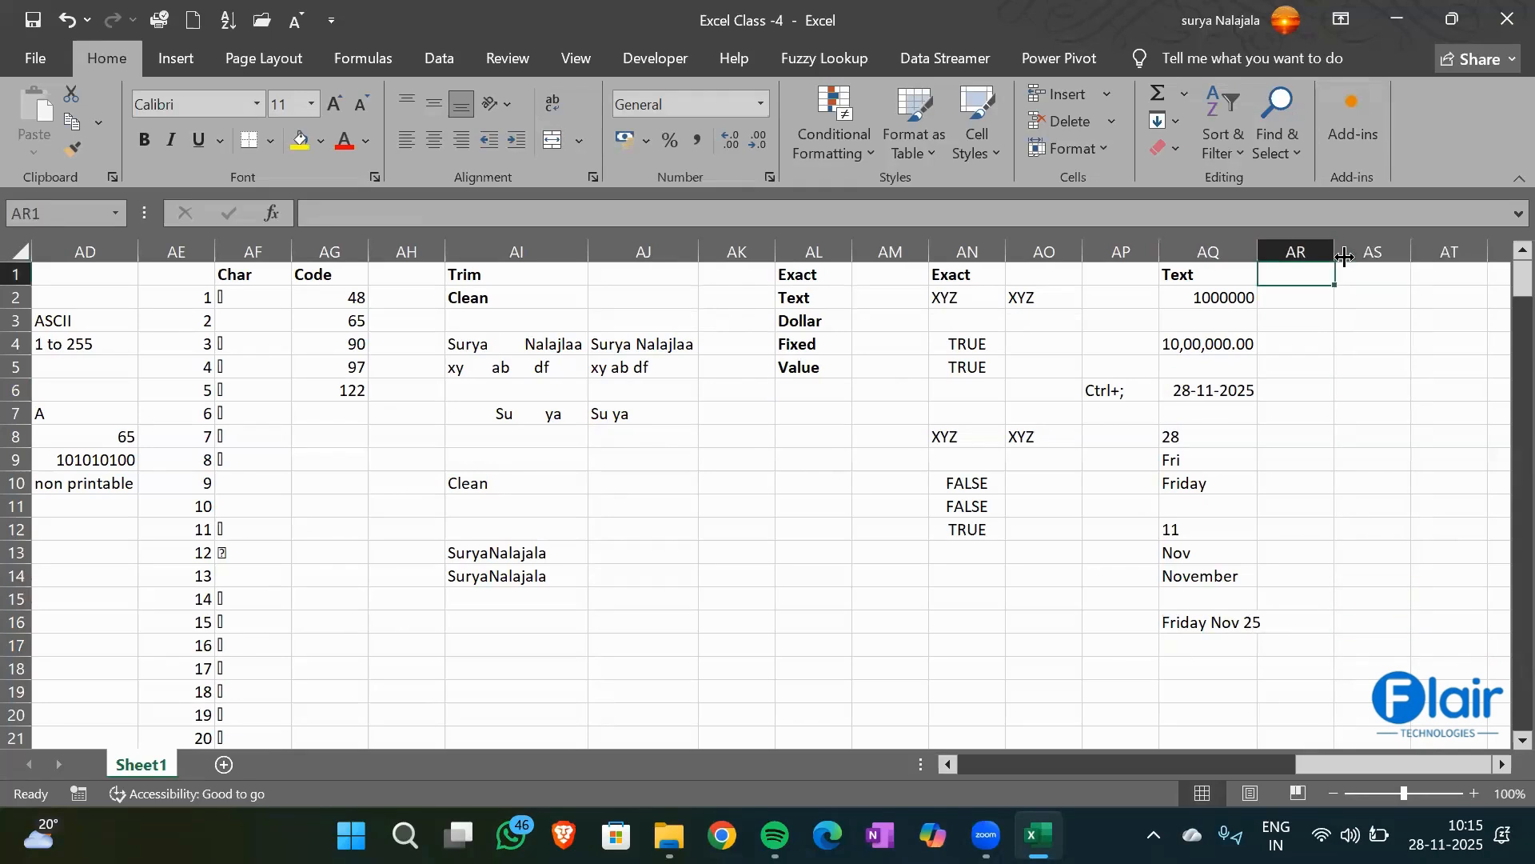
{"action": "type", "text": "Dollar"}
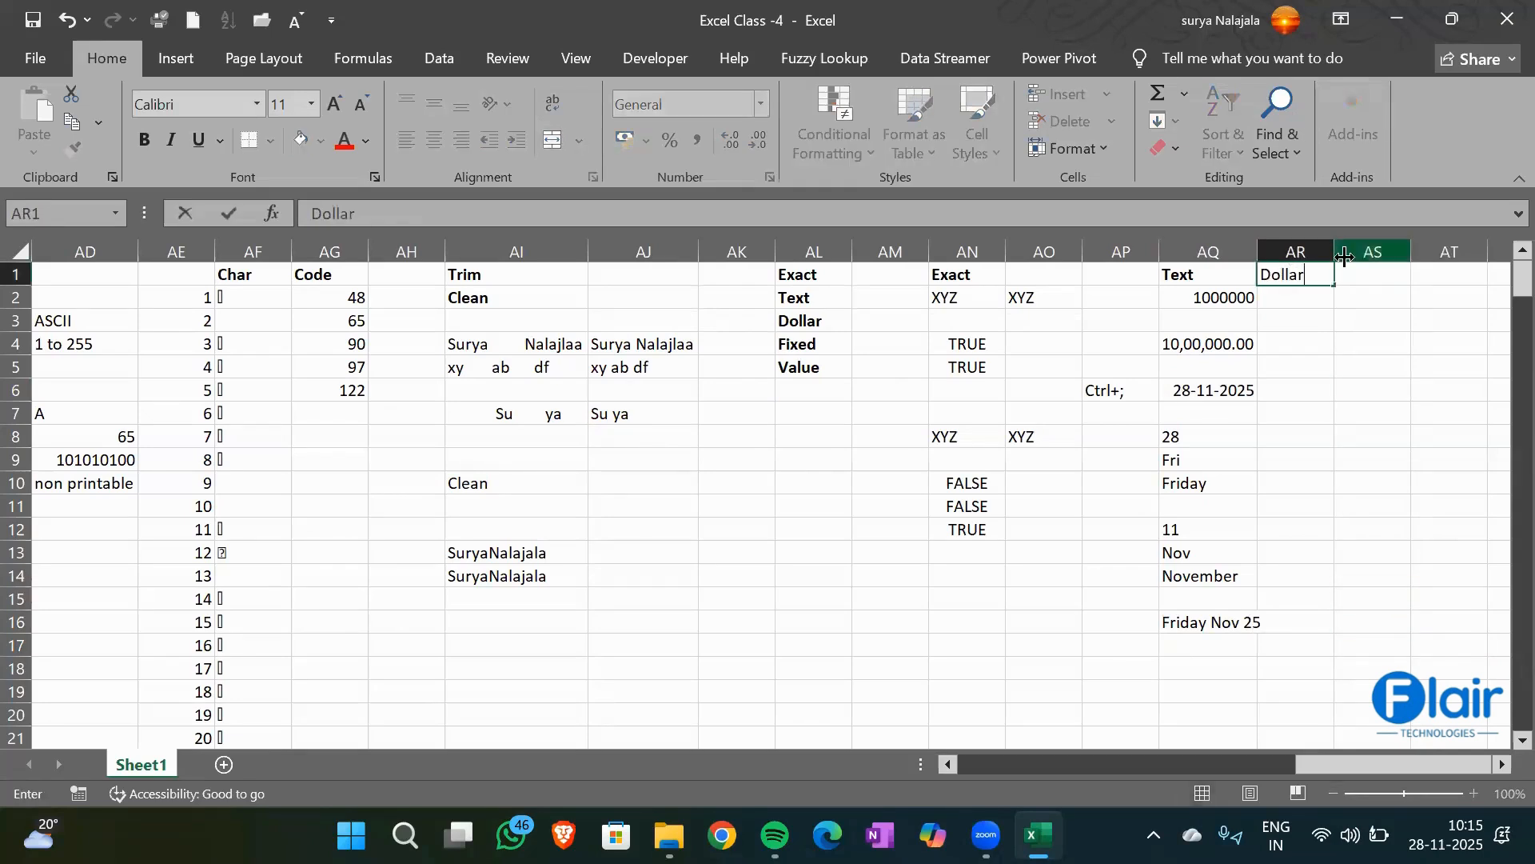
{"action": "key", "text": "Return"}
{"action": "key", "text": "Up"}
{"action": "key", "text": "ctrl+b"}
Enter the formula =DOLLAR(AQ2,2) in AR2, widen column AR to fit it, and reselect the cell to review it
{"action": "key", "text": "Down"}
{"action": "key", "text": "Down"}
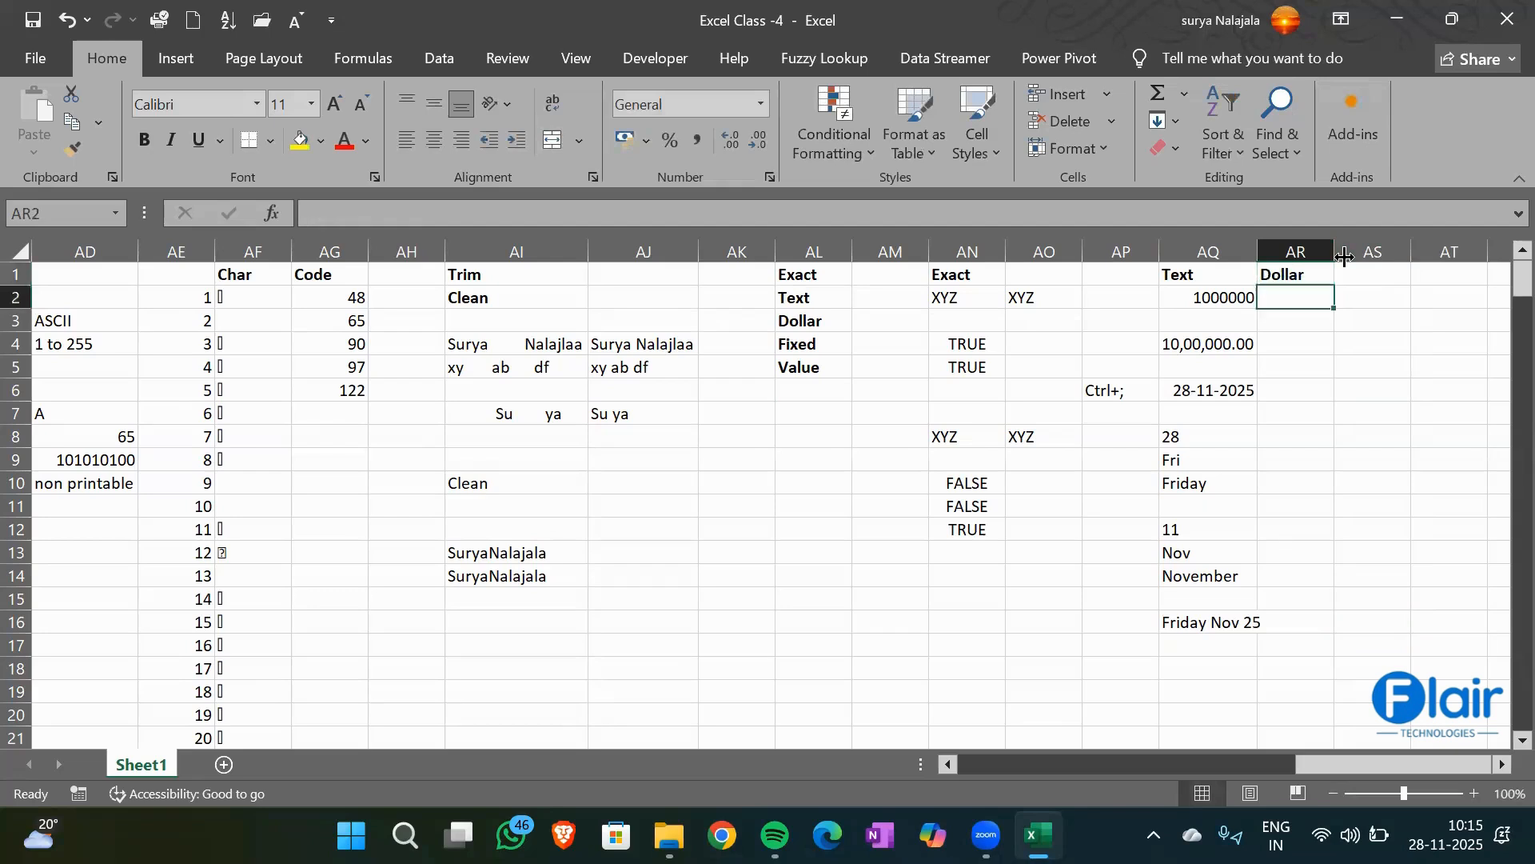
{"action": "key", "text": "Up"}
{"action": "type", "text": "=Dolla"}
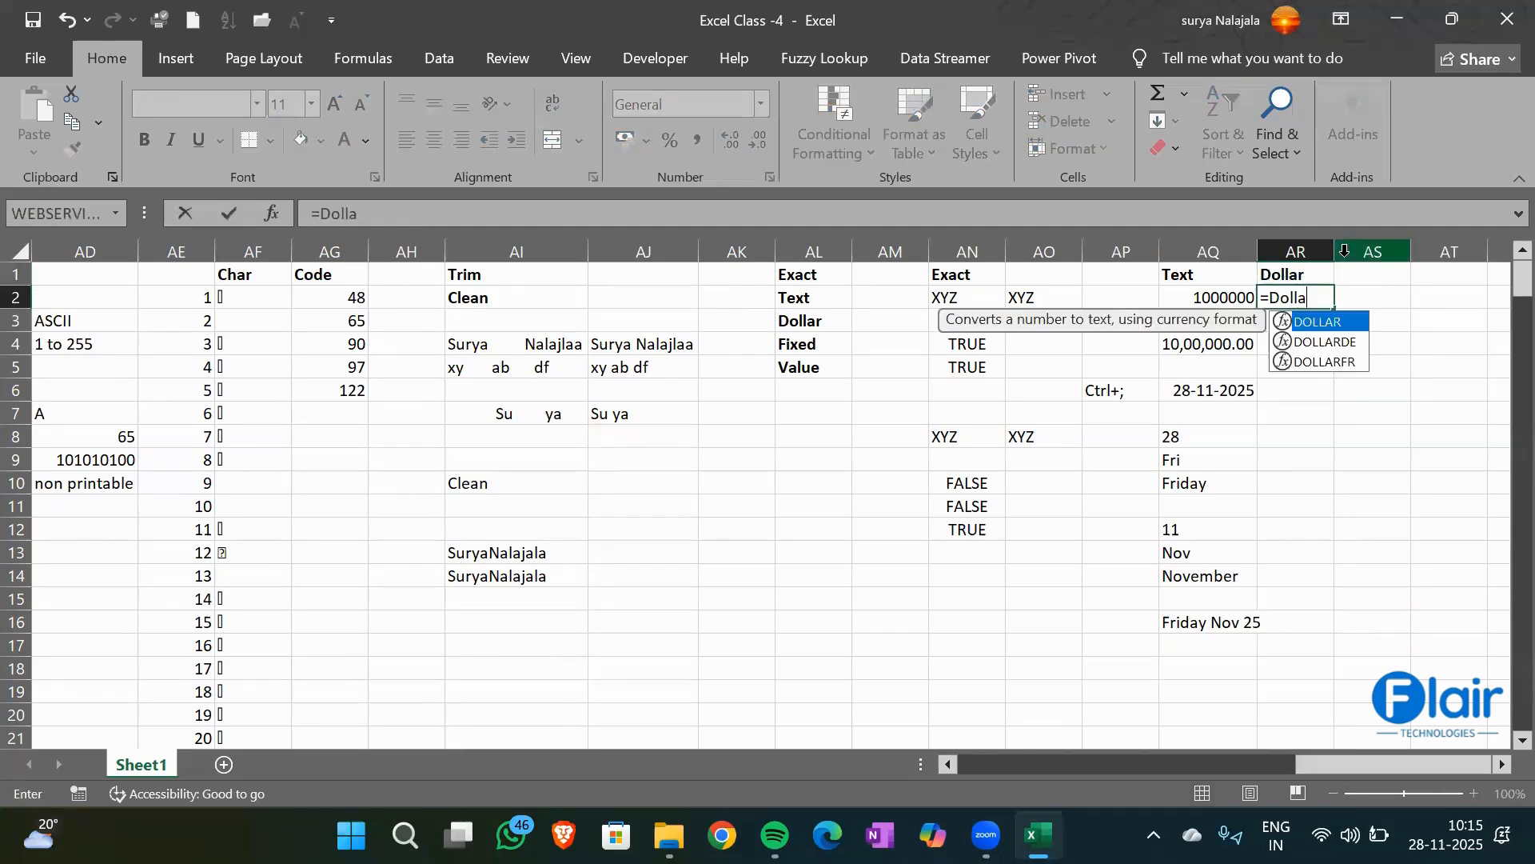
{"action": "key", "text": "Tab"}
{"action": "key", "text": "Left"}
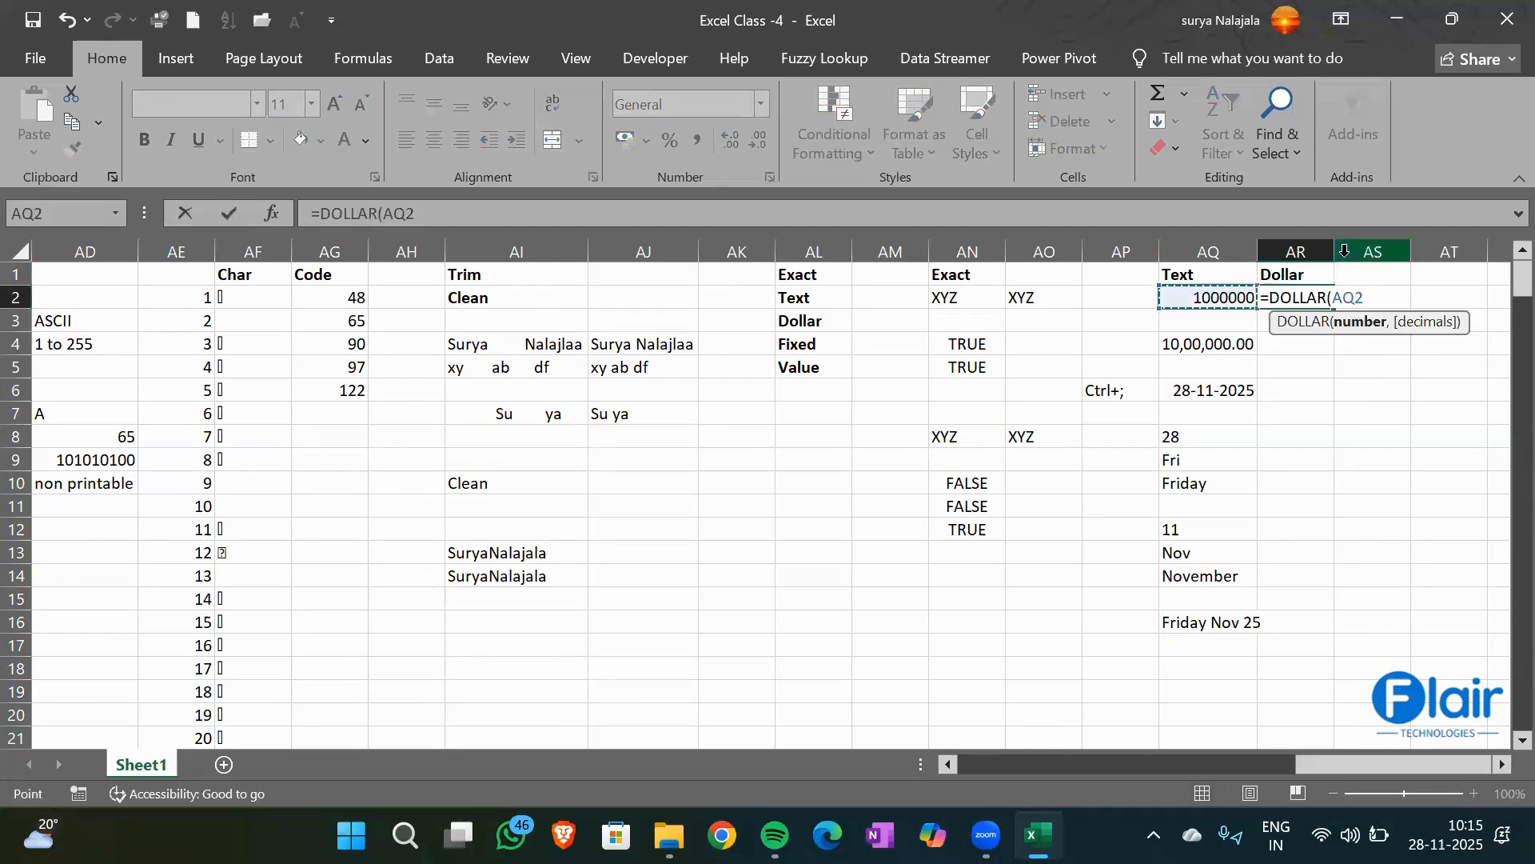
{"action": "type", "text": ",2)"}
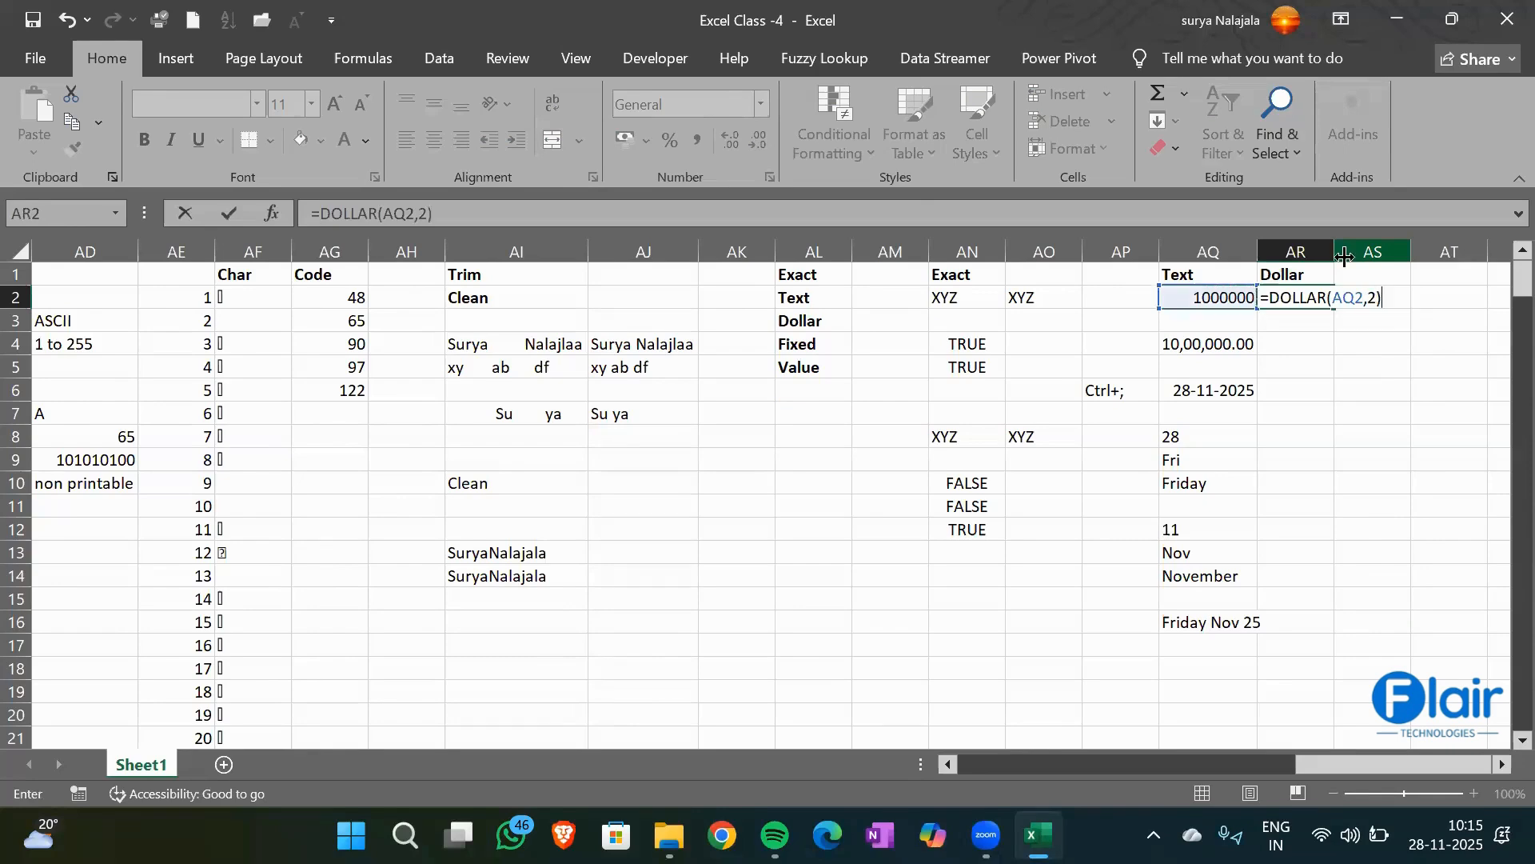
{"action": "key", "text": "Return"}
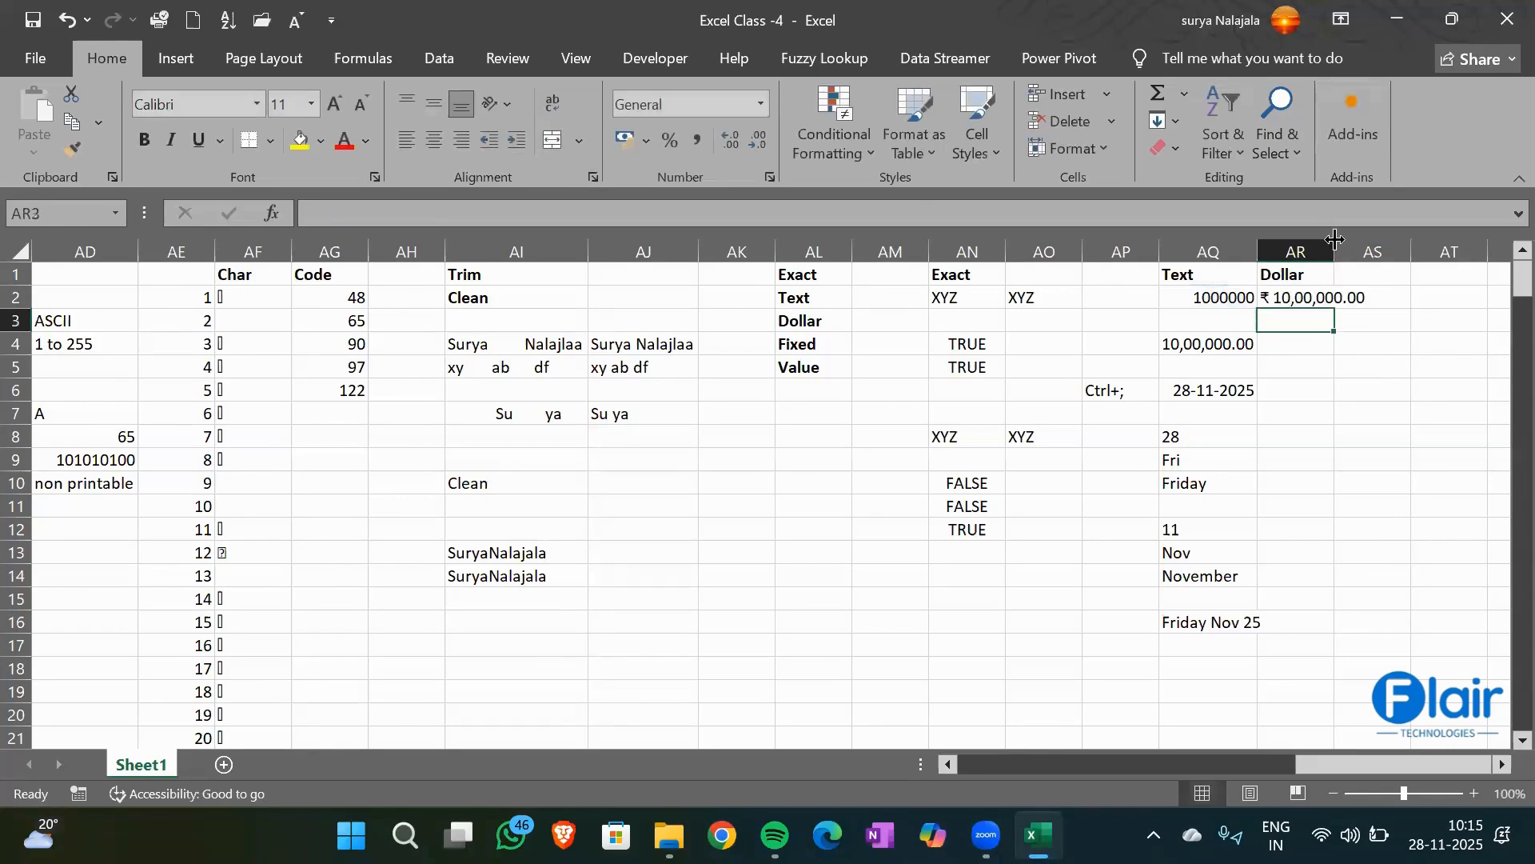
{"action": "left_click_drag", "start_coordinate": [1333, 239], "coordinate": [1383, 256]}
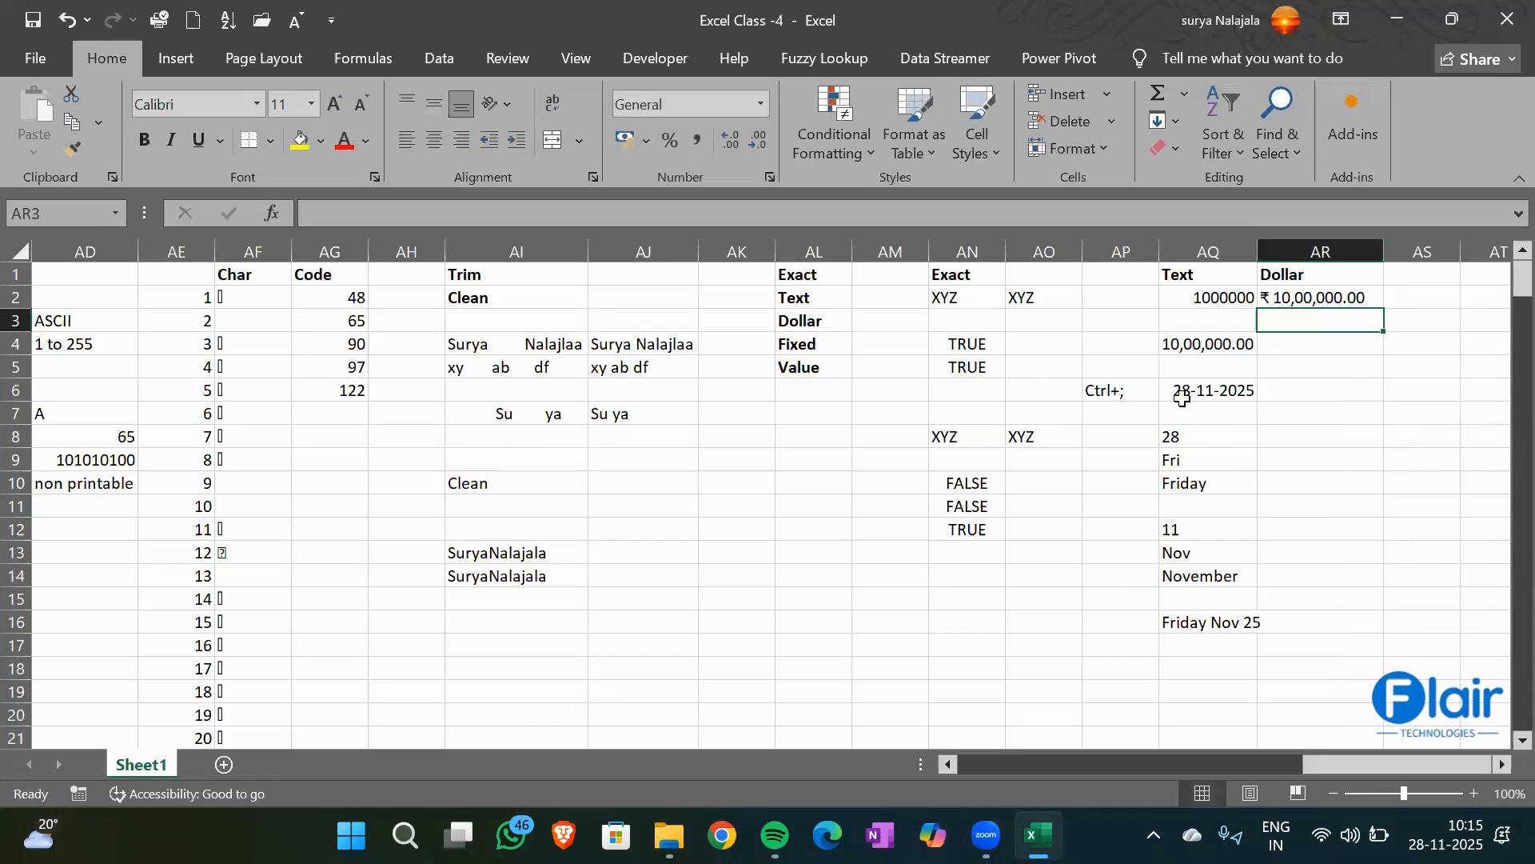
{"action": "left_click", "coordinate": [1311, 296]}
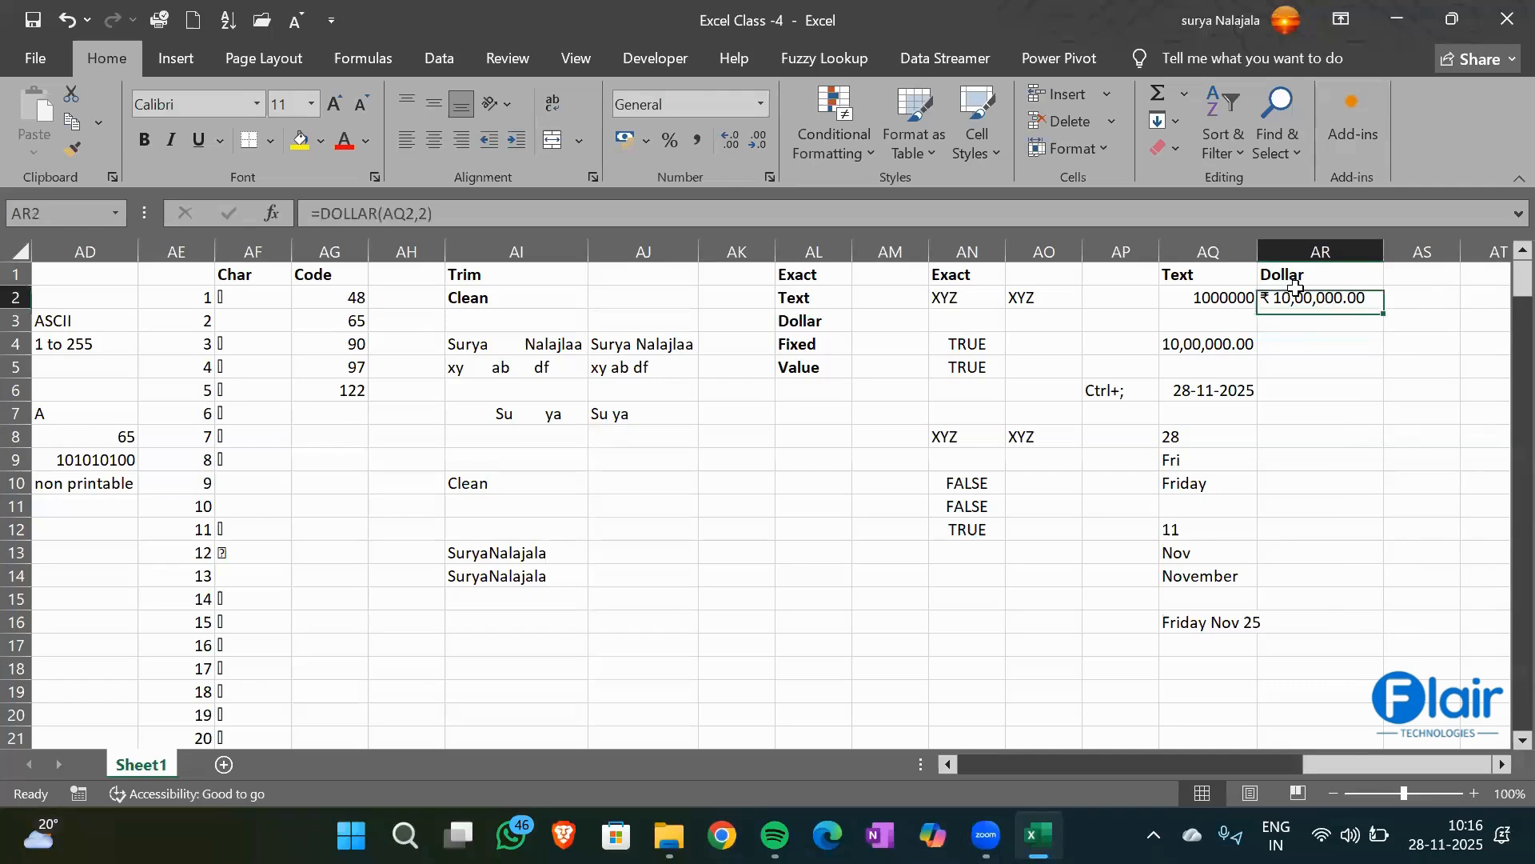
Add the bold heading Fixed in AR4
{"action": "left_click", "coordinate": [1304, 345]}
{"action": "type", "text": "Fixed"}
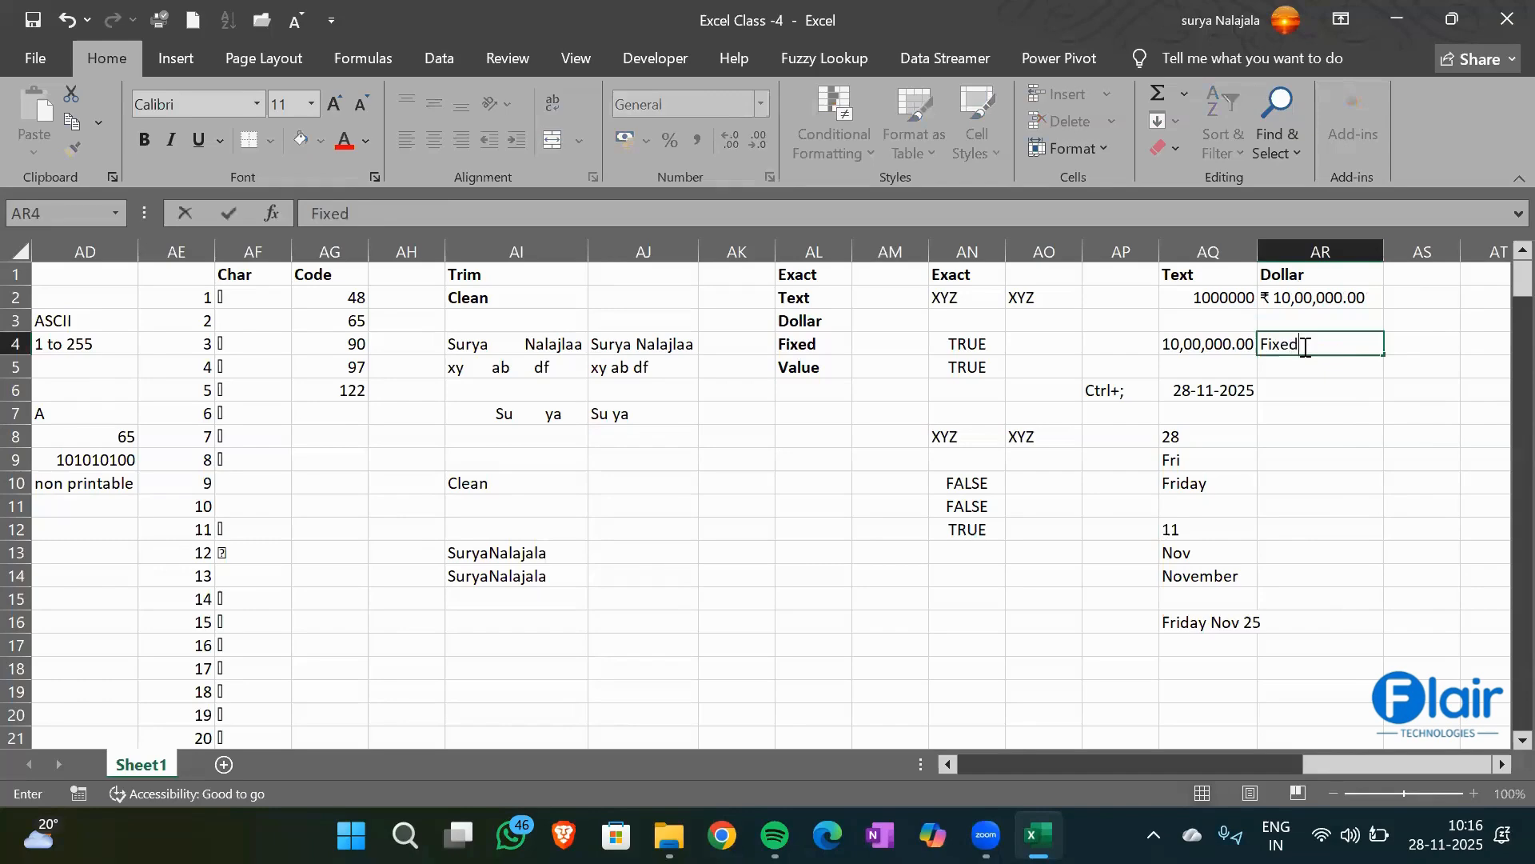
{"action": "key", "text": "Return"}
{"action": "left_click", "coordinate": [1304, 346]}
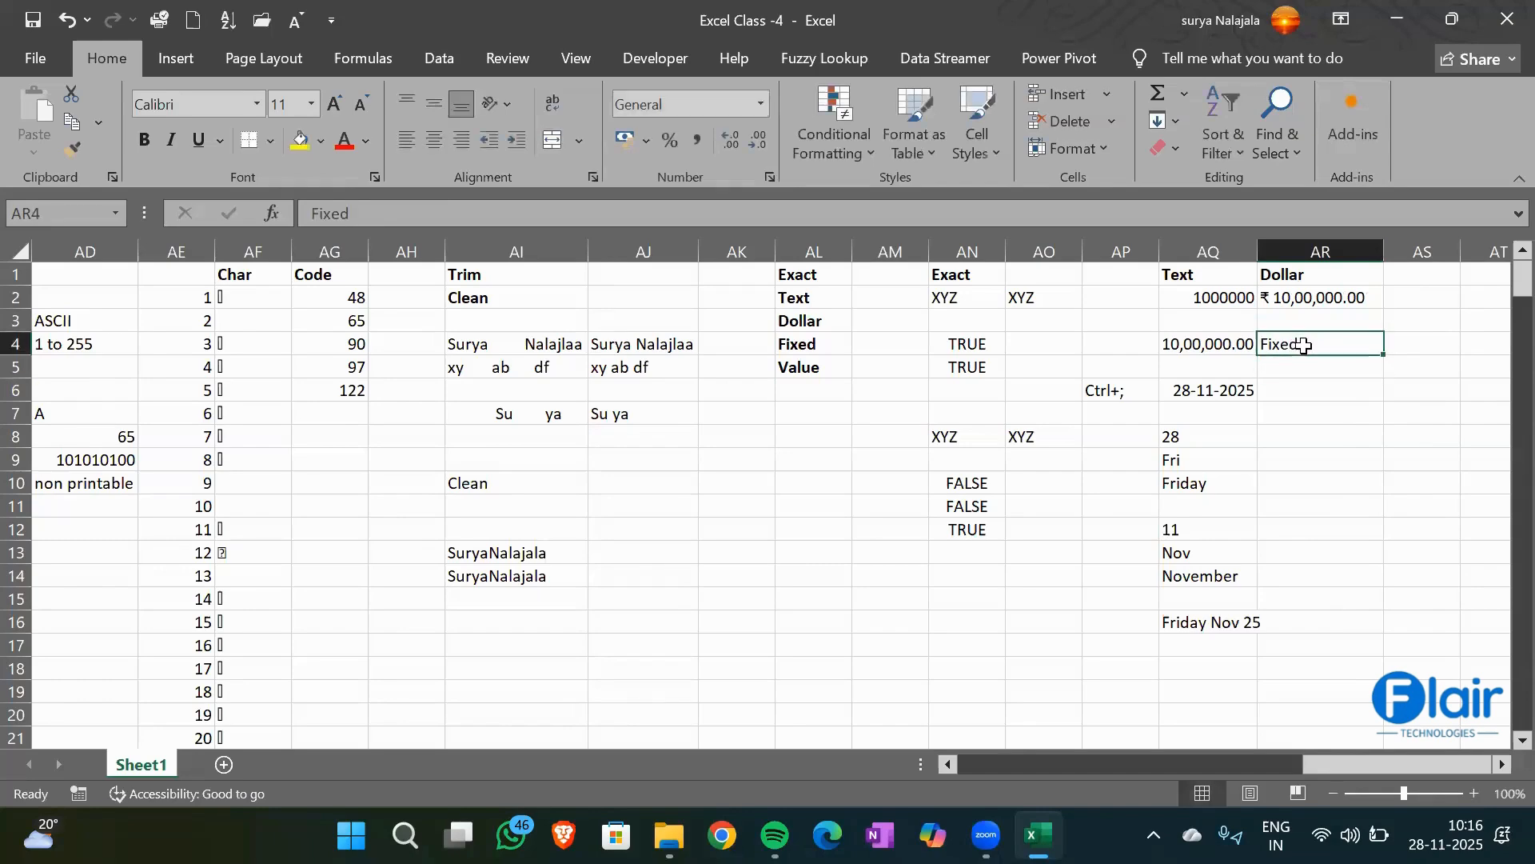
{"action": "key", "text": "ctrl+b"}
Enter the formula =FIXED(AQ2,3,TRUE) in AR5 to show the number with three decimals and no commas, and reselect the cell
{"action": "key", "text": "Return"}
{"action": "type", "text": "=fixed"}
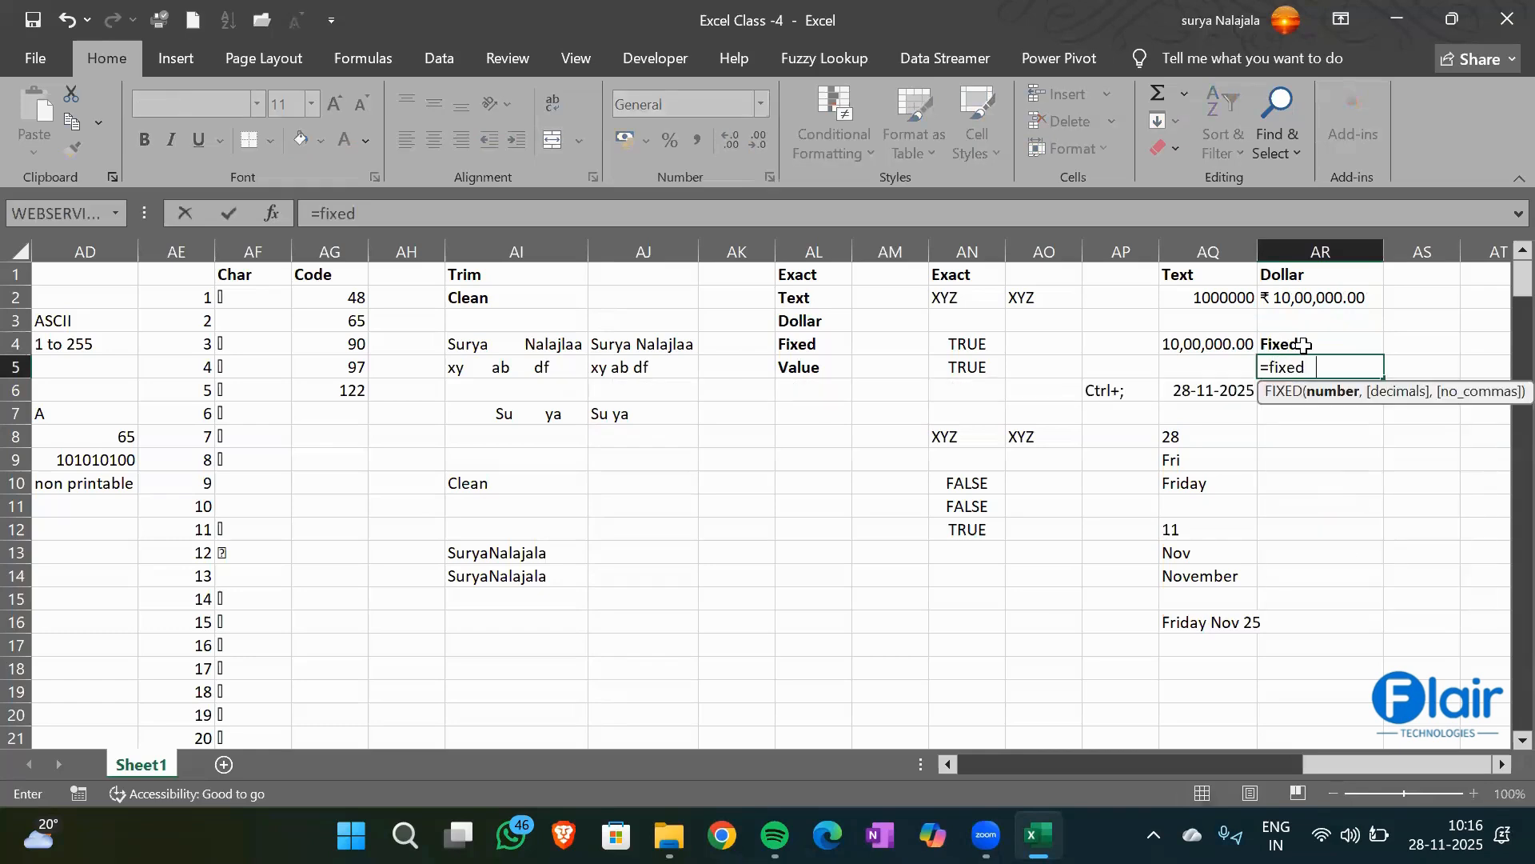
{"action": "key", "text": "Tab"}
{"action": "key", "text": "Left"}
{"action": "key", "text": "Up"}
{"action": "key", "text": "Up"}
{"action": "key", "text": "Up"}
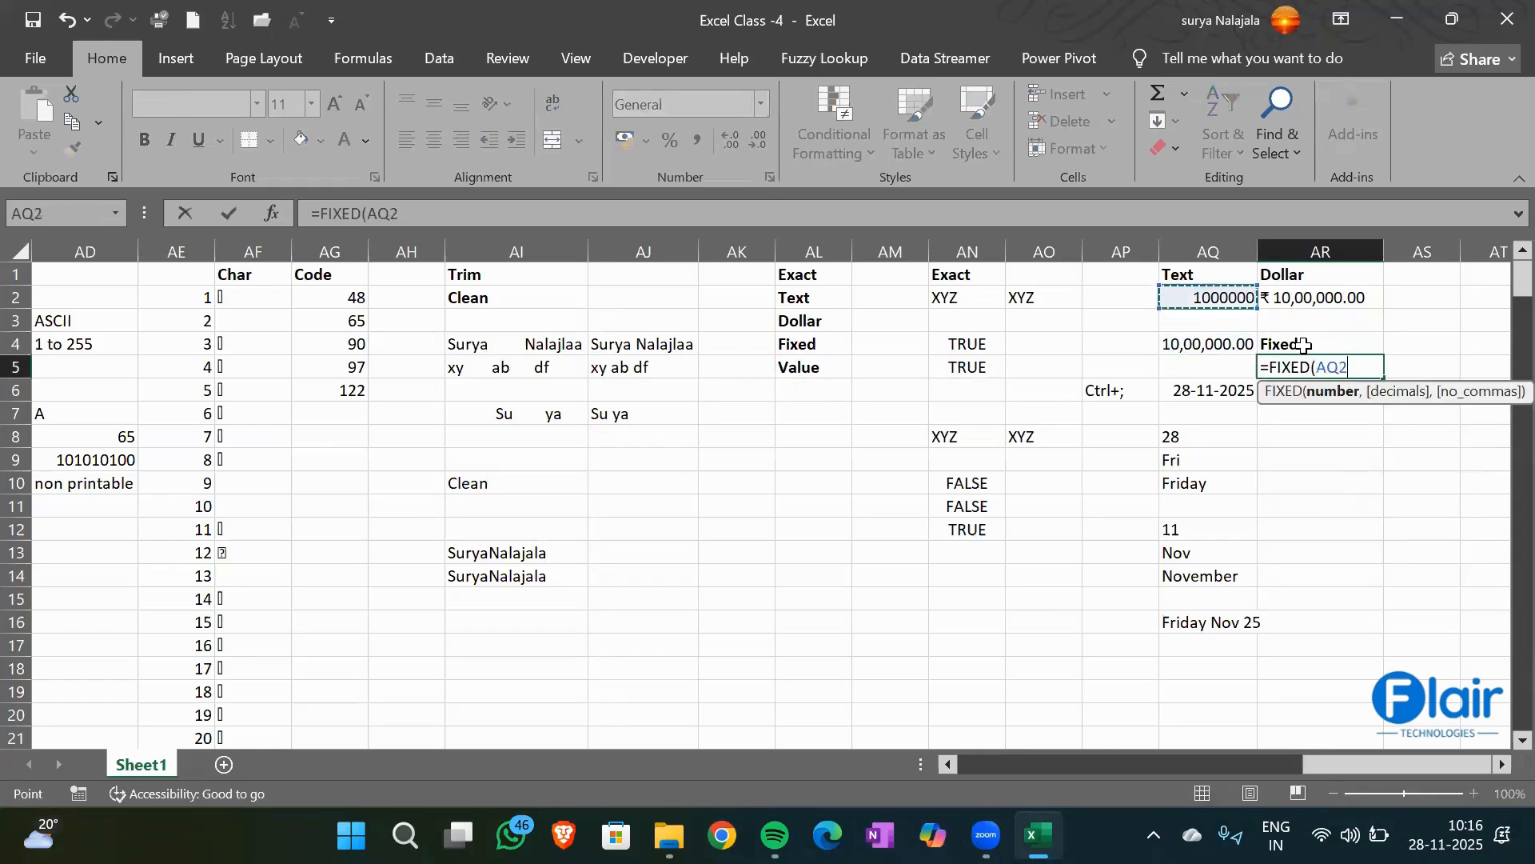
{"action": "type", "text": ",3,"}
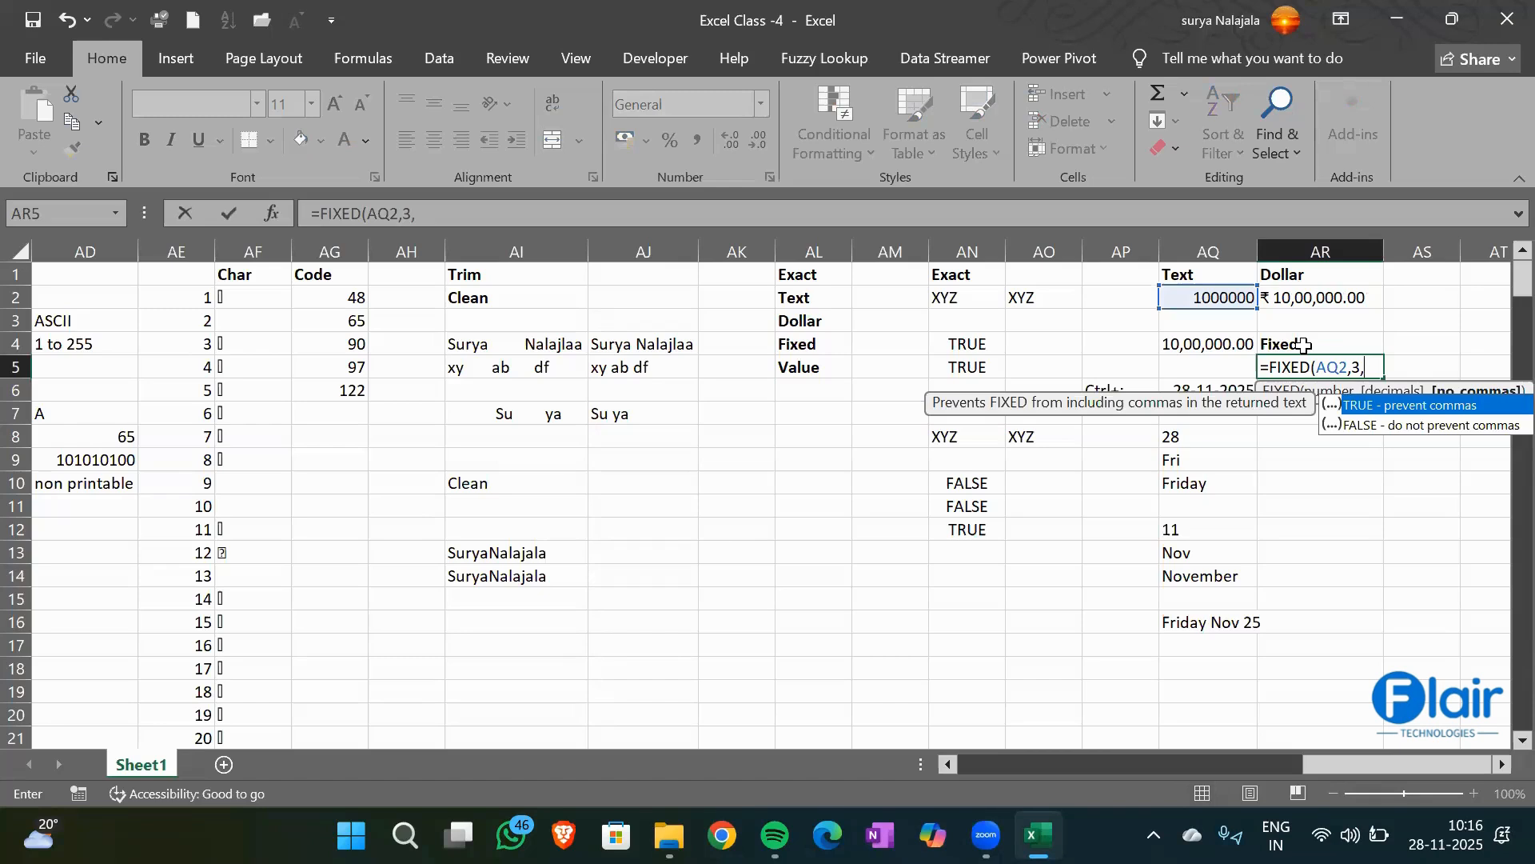
{"action": "type", "text": "TRUE"}
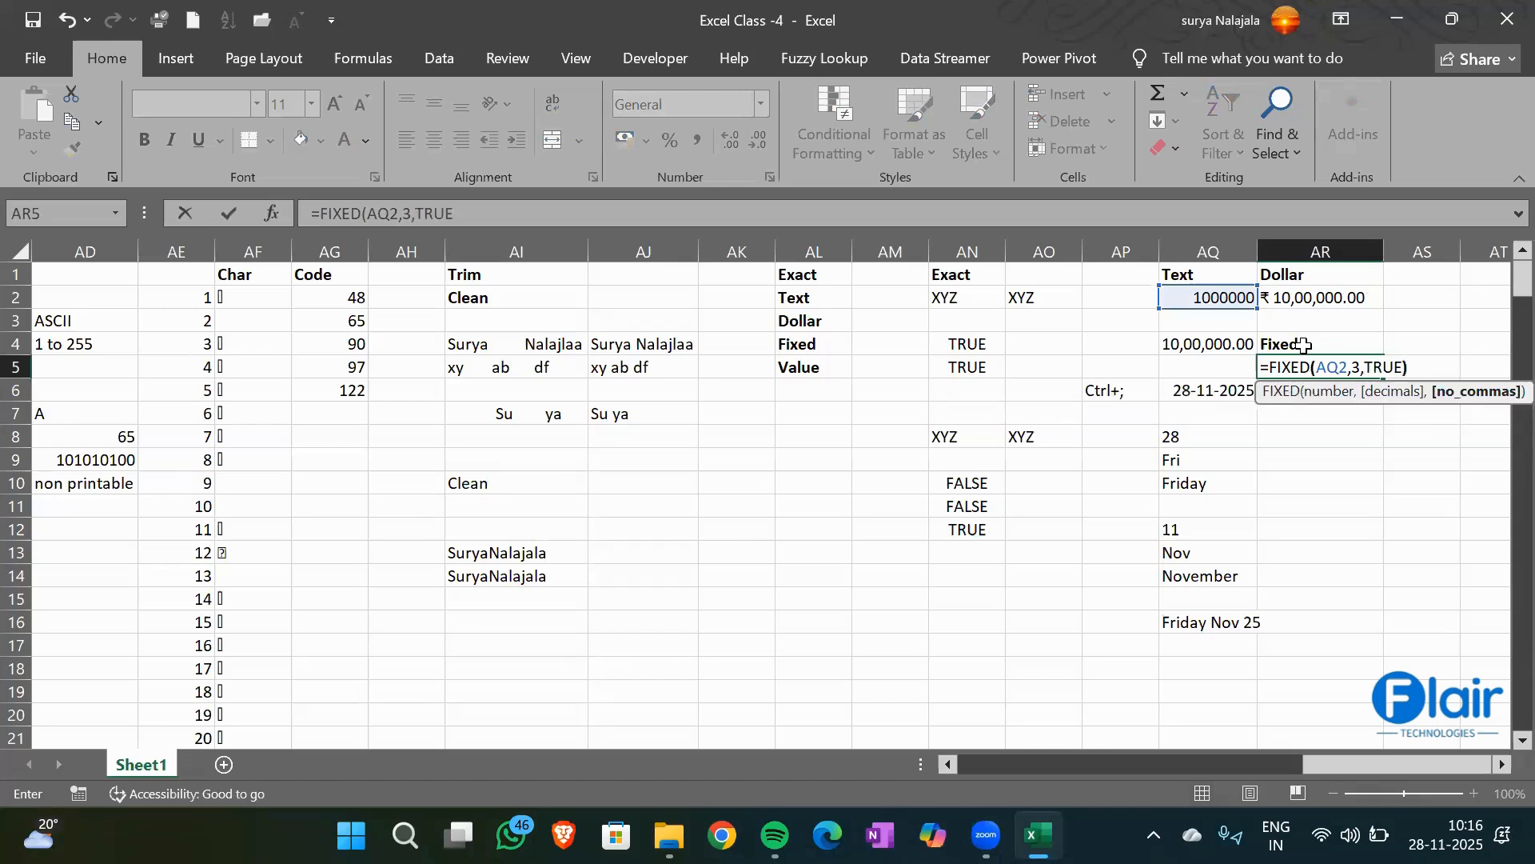
{"action": "key", "text": "Return"}
{"action": "key", "text": "Up"}
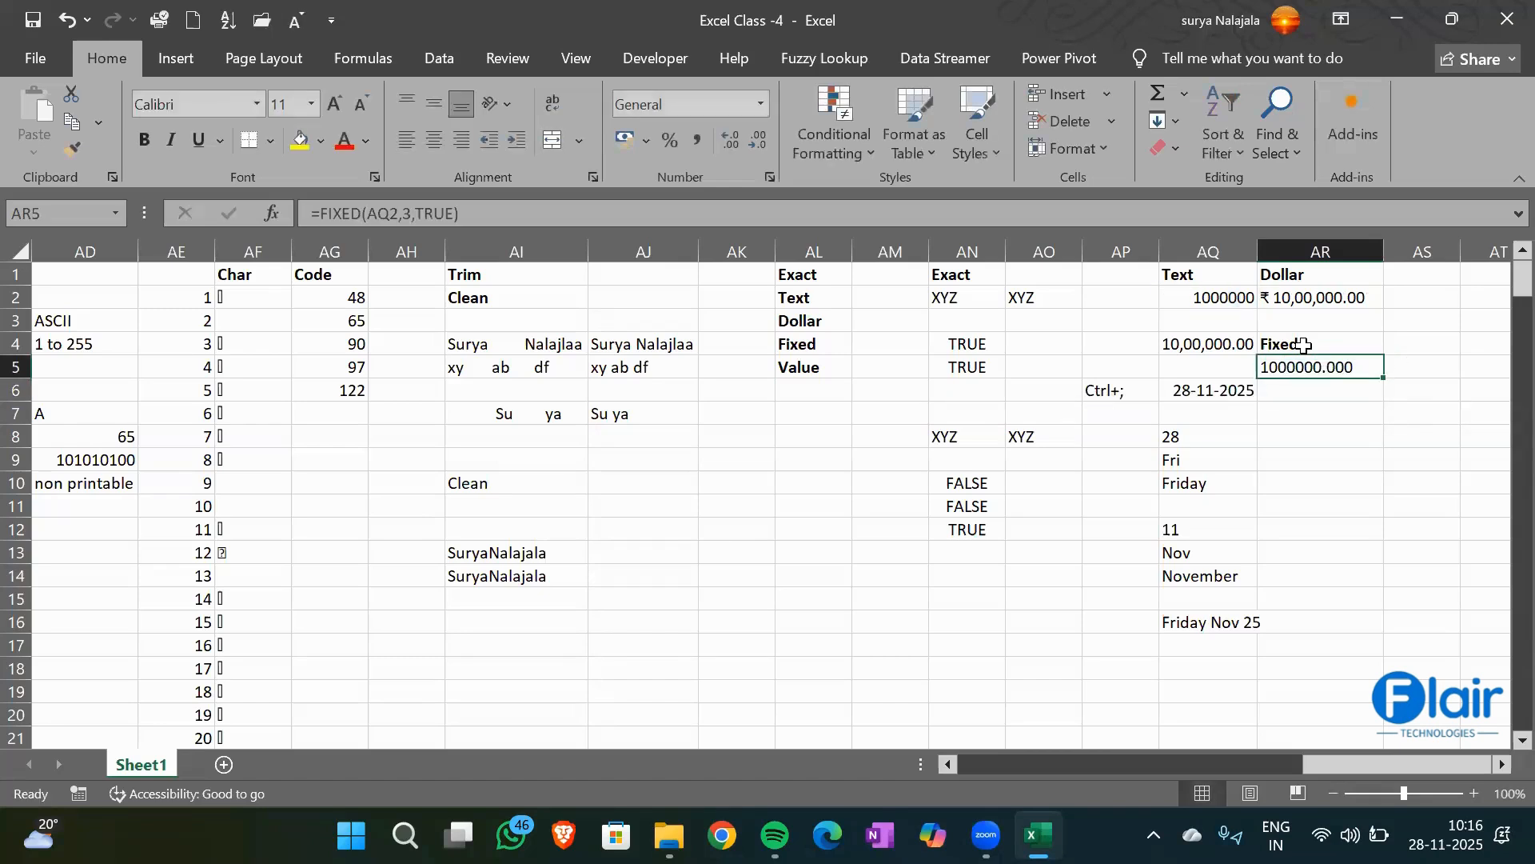
Enter the formula =FIXED(AQ2,3,FALSE) in AR6 to show the number with three decimals and commas, and reselect the cell
{"action": "key", "text": "Down"}
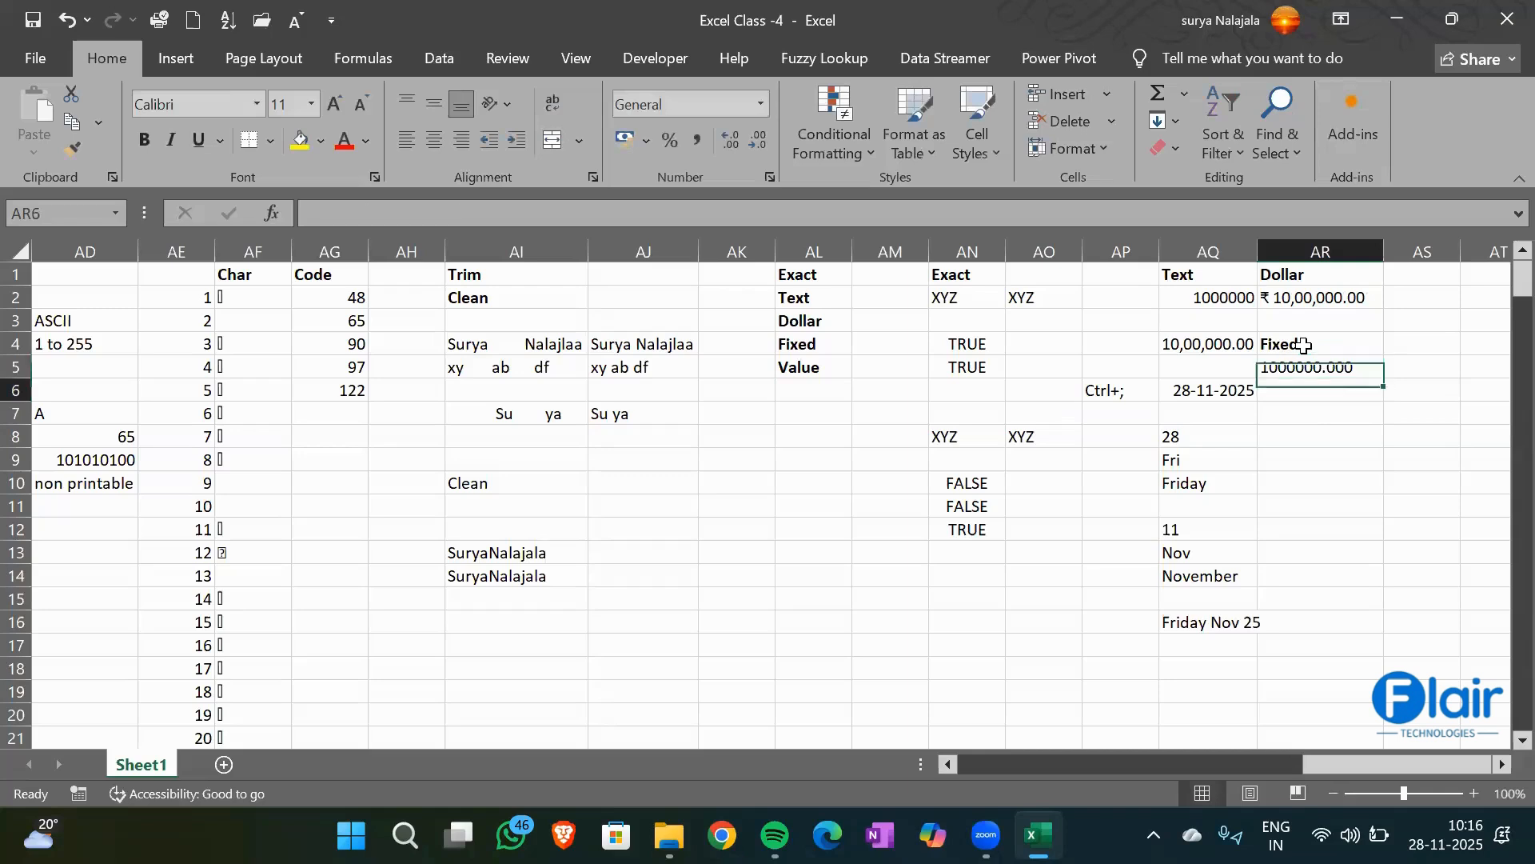
{"action": "type", "text": "=fixe"}
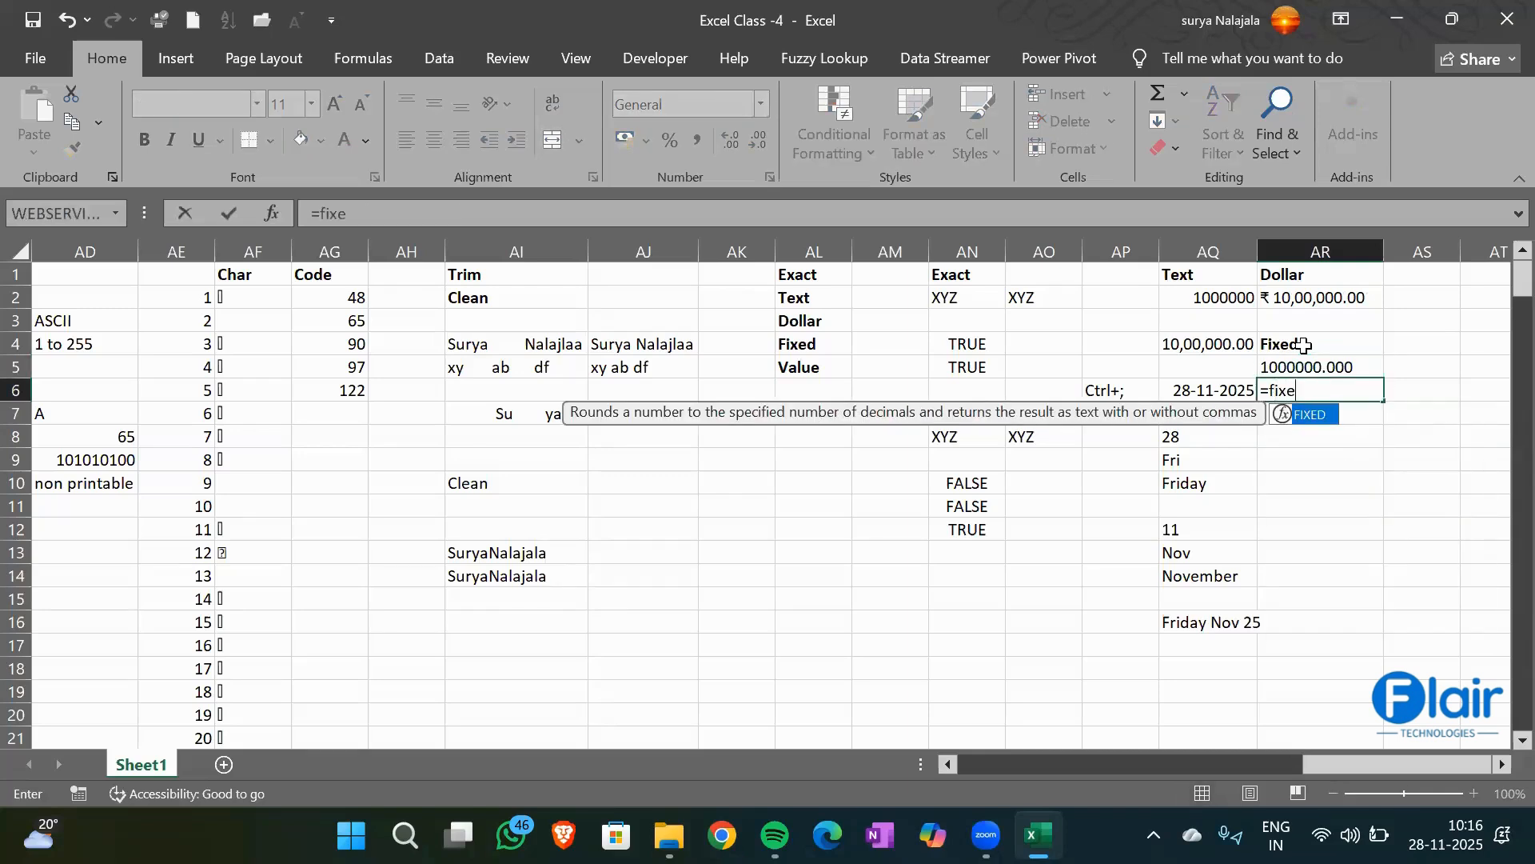
{"action": "key", "text": "Tab"}
{"action": "key", "text": "Left"}
{"action": "key", "text": "Up"}
{"action": "key", "text": "Up"}
{"action": "key", "text": "Up"}
{"action": "key", "text": "Up"}
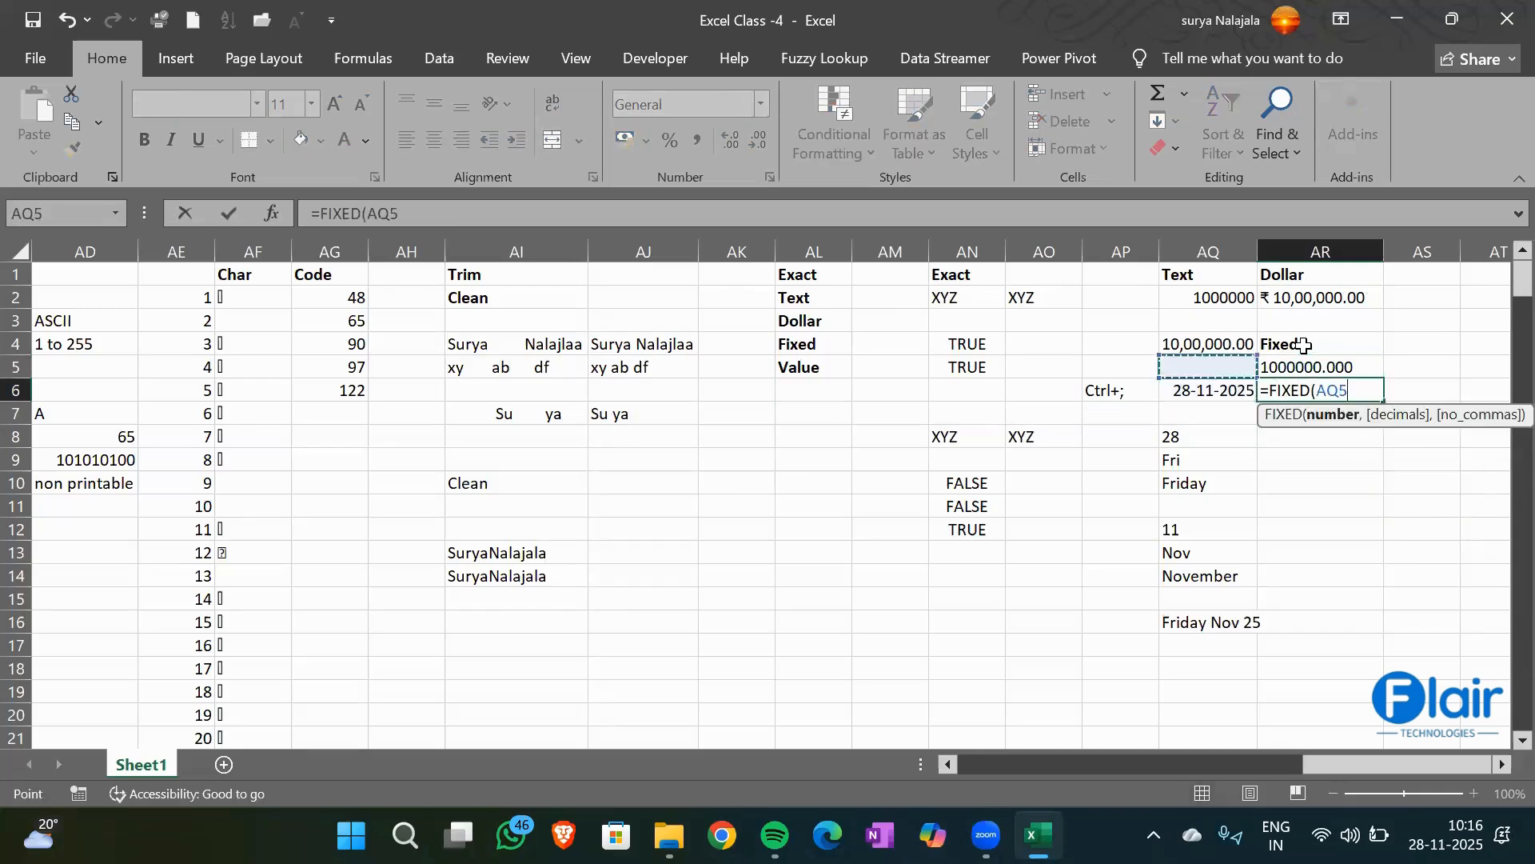
{"action": "type", "text": ","}
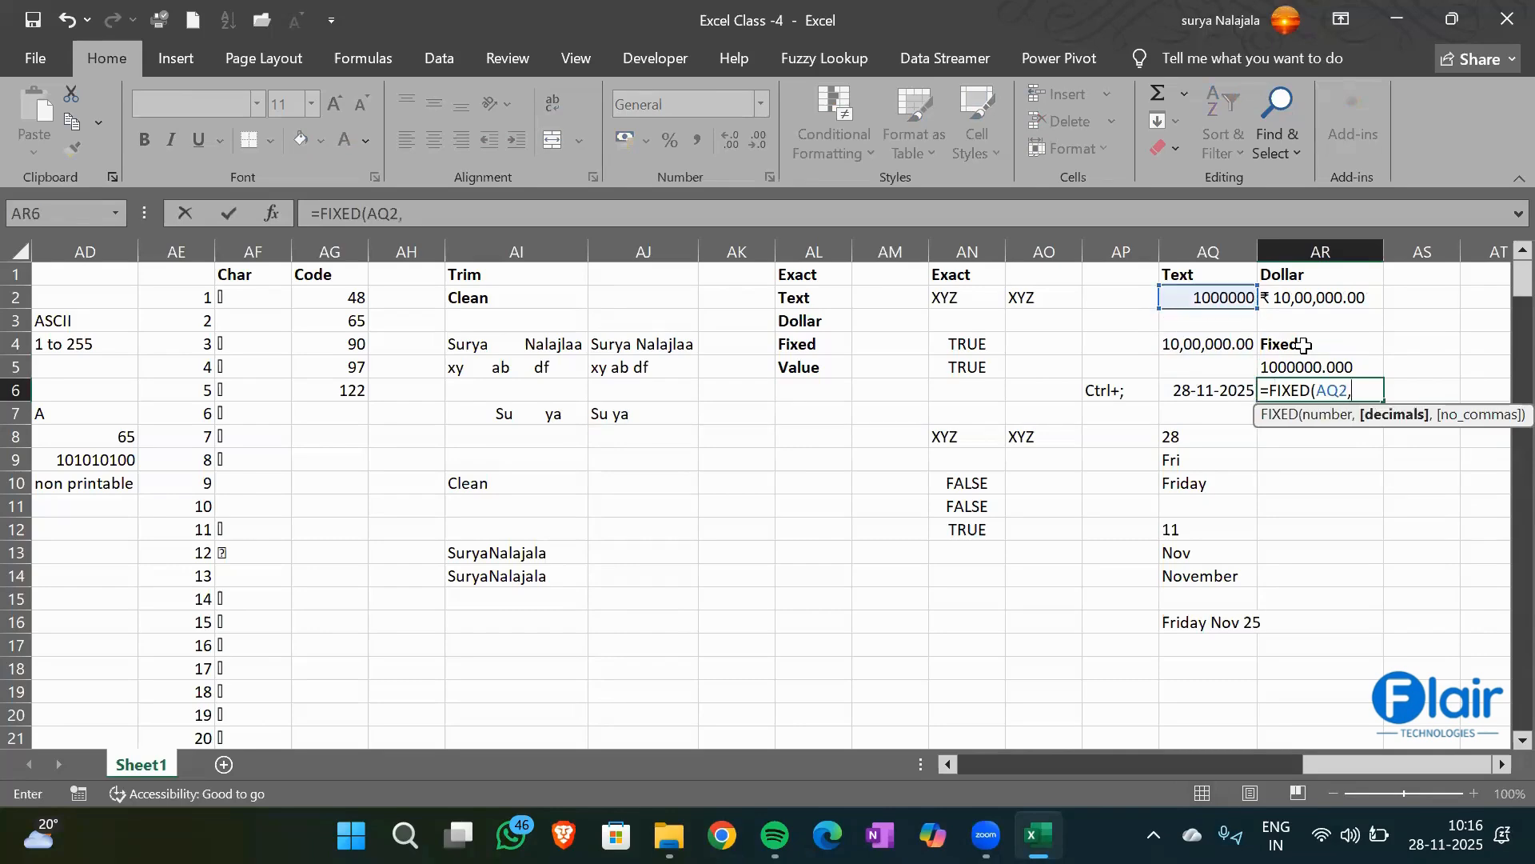
{"action": "type", "text": "3,FALSE"}
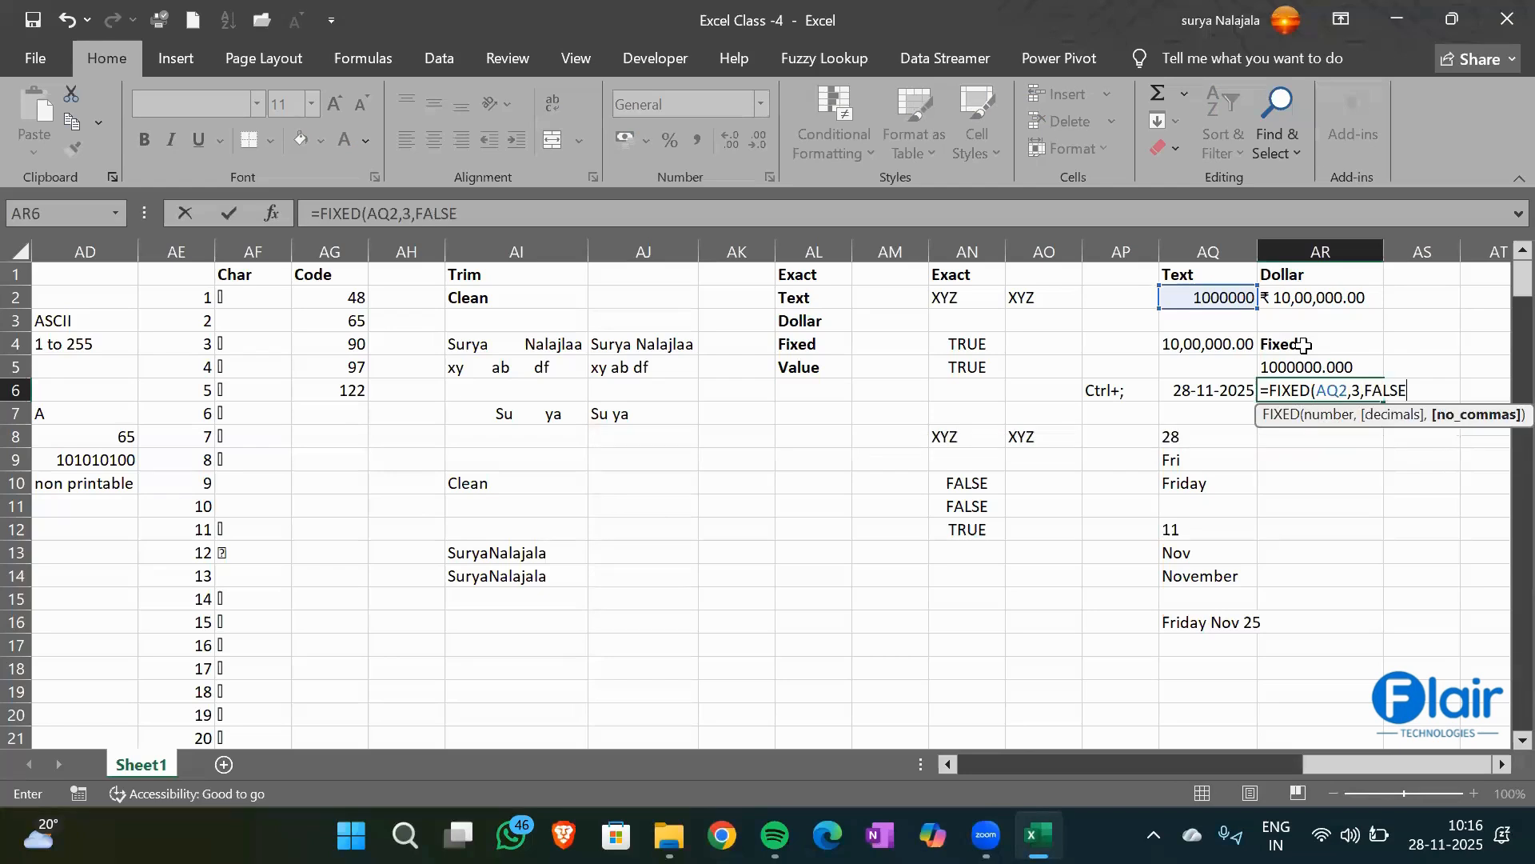
{"action": "type", "text": ")"}
{"action": "key", "text": "Return"}
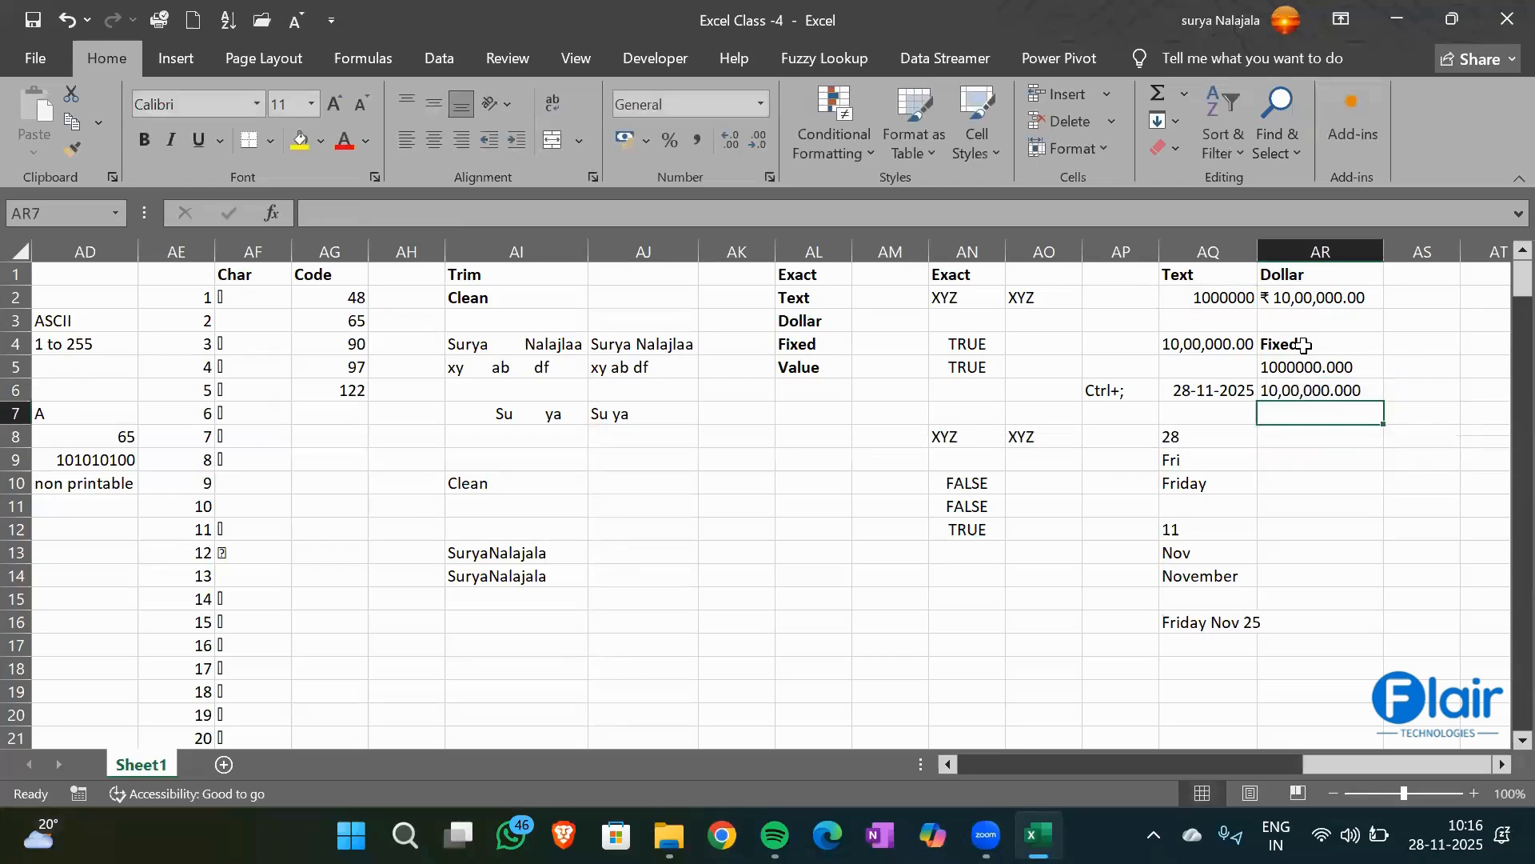
{"action": "key", "text": "Up"}
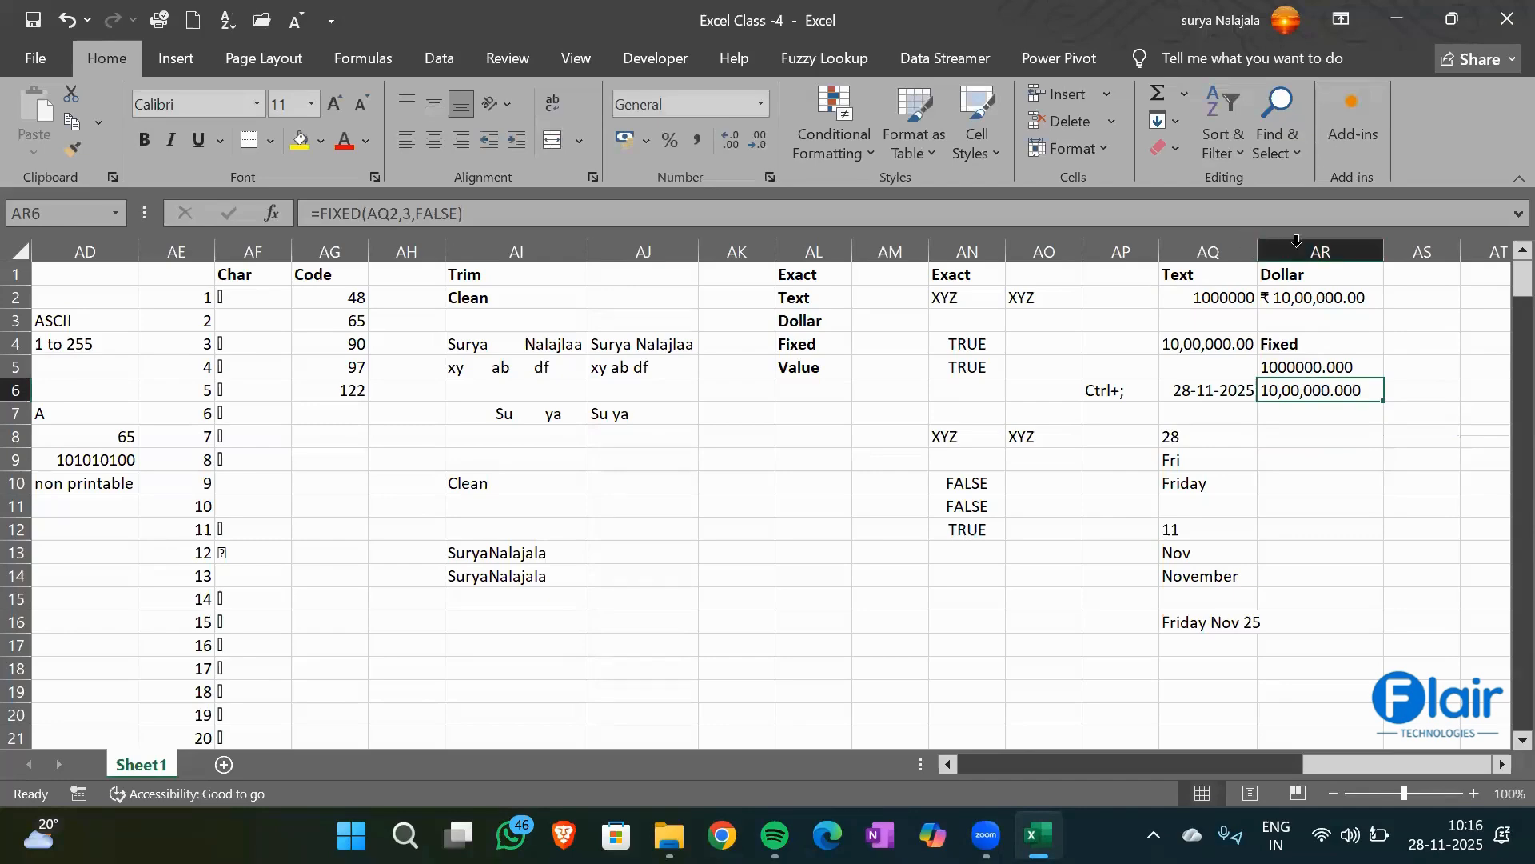
Add the bold heading Value in AR9
{"action": "left_click", "coordinate": [1299, 573]}
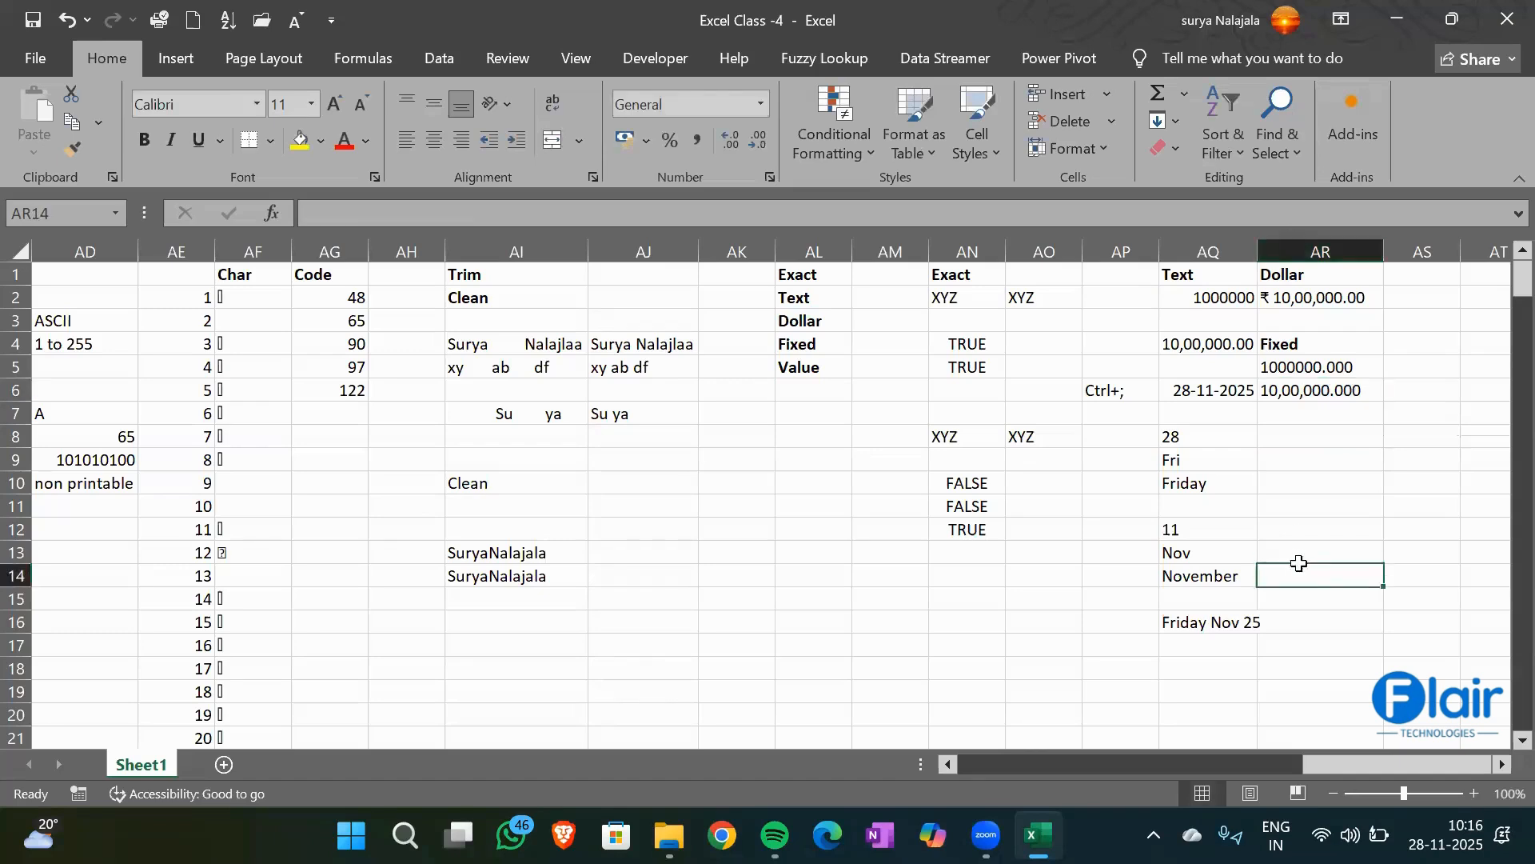
{"action": "left_click", "coordinate": [1329, 455]}
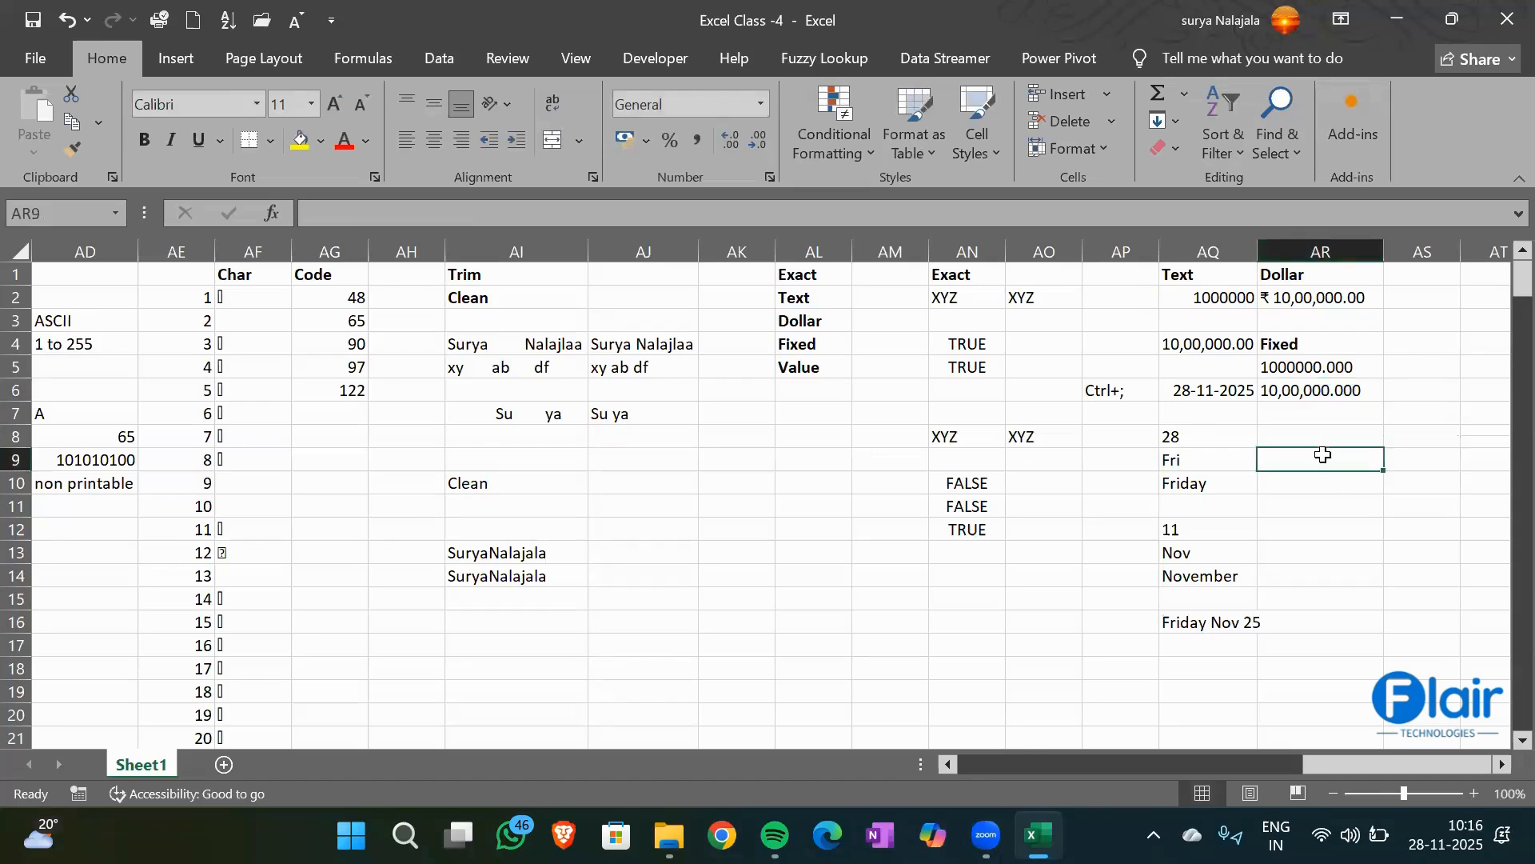
{"action": "type", "text": "Value"}
{"action": "key", "text": "Return"}
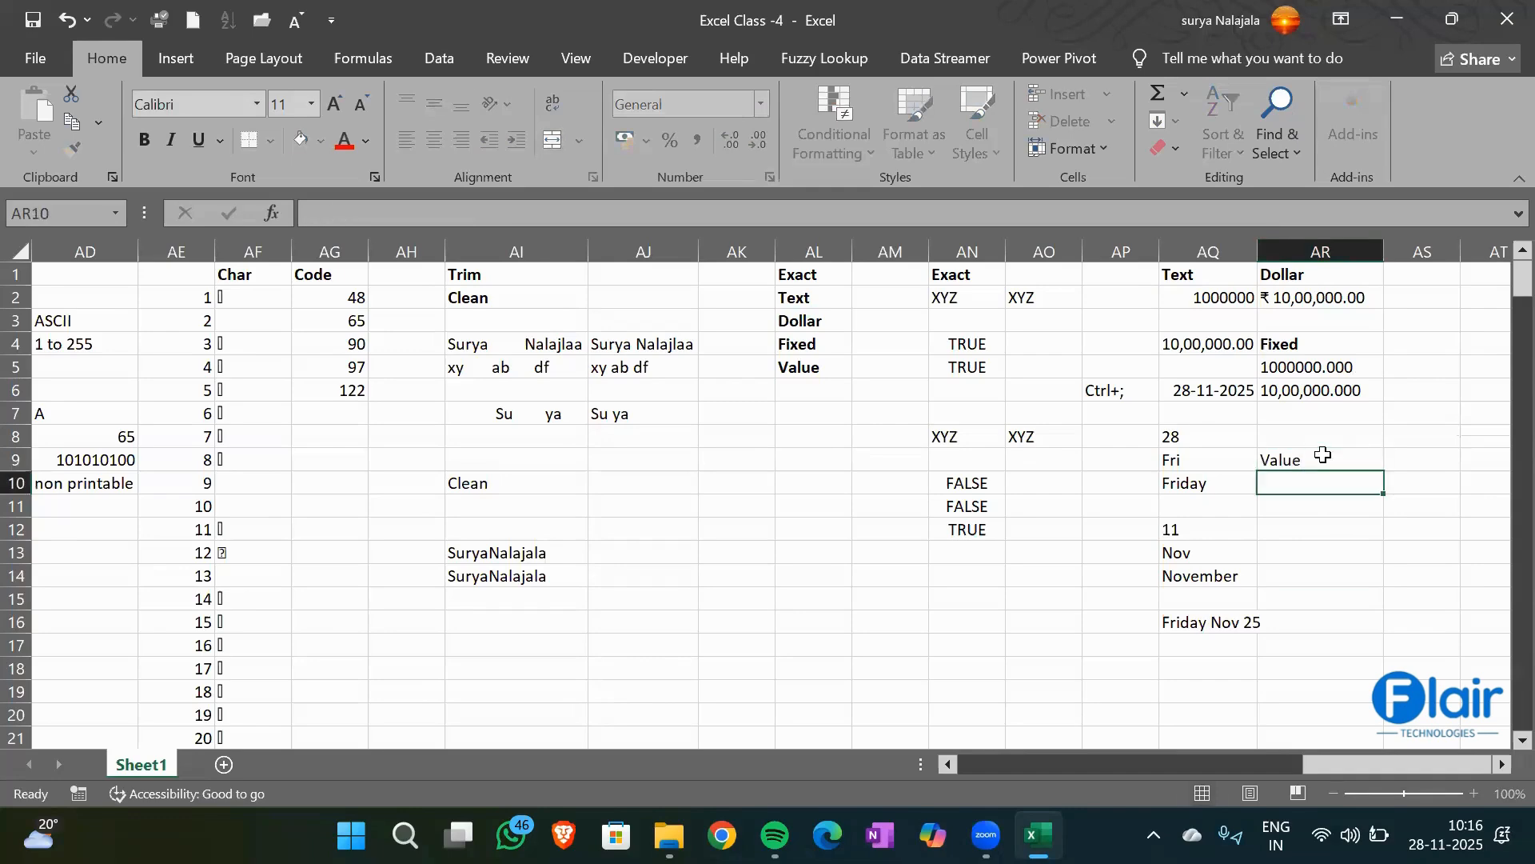
{"action": "left_click", "coordinate": [1324, 454]}
{"action": "key", "text": "ctrl+b"}
{"action": "key", "text": "Return"}
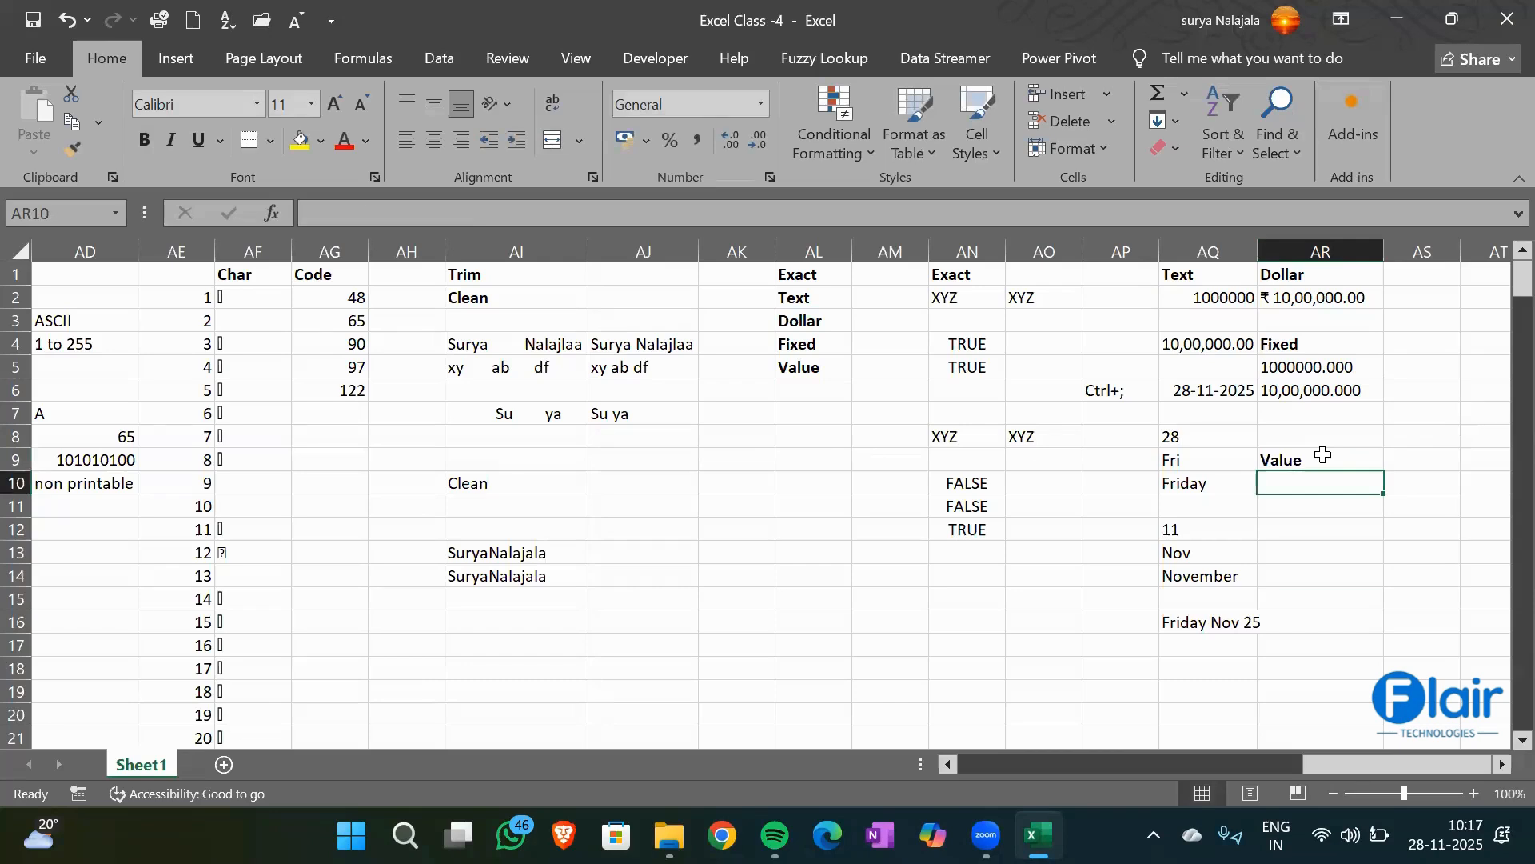
Enter the number 10 in both AM15 and AM16 as sample data for the Value function
{"action": "left_click", "coordinate": [917, 594]}
{"action": "type", "text": "10"}
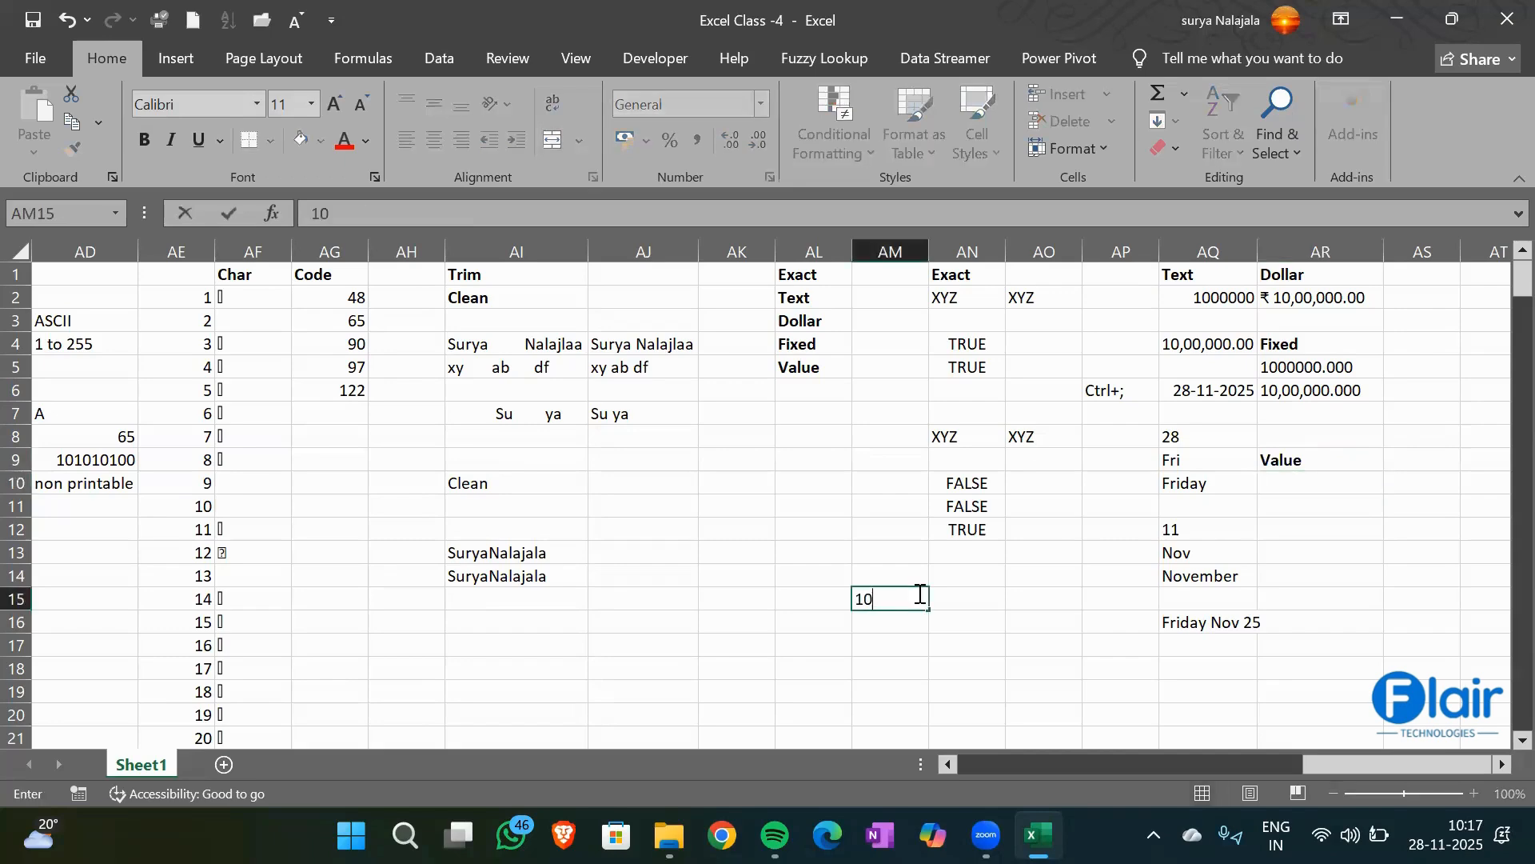
{"action": "key", "text": "Return"}
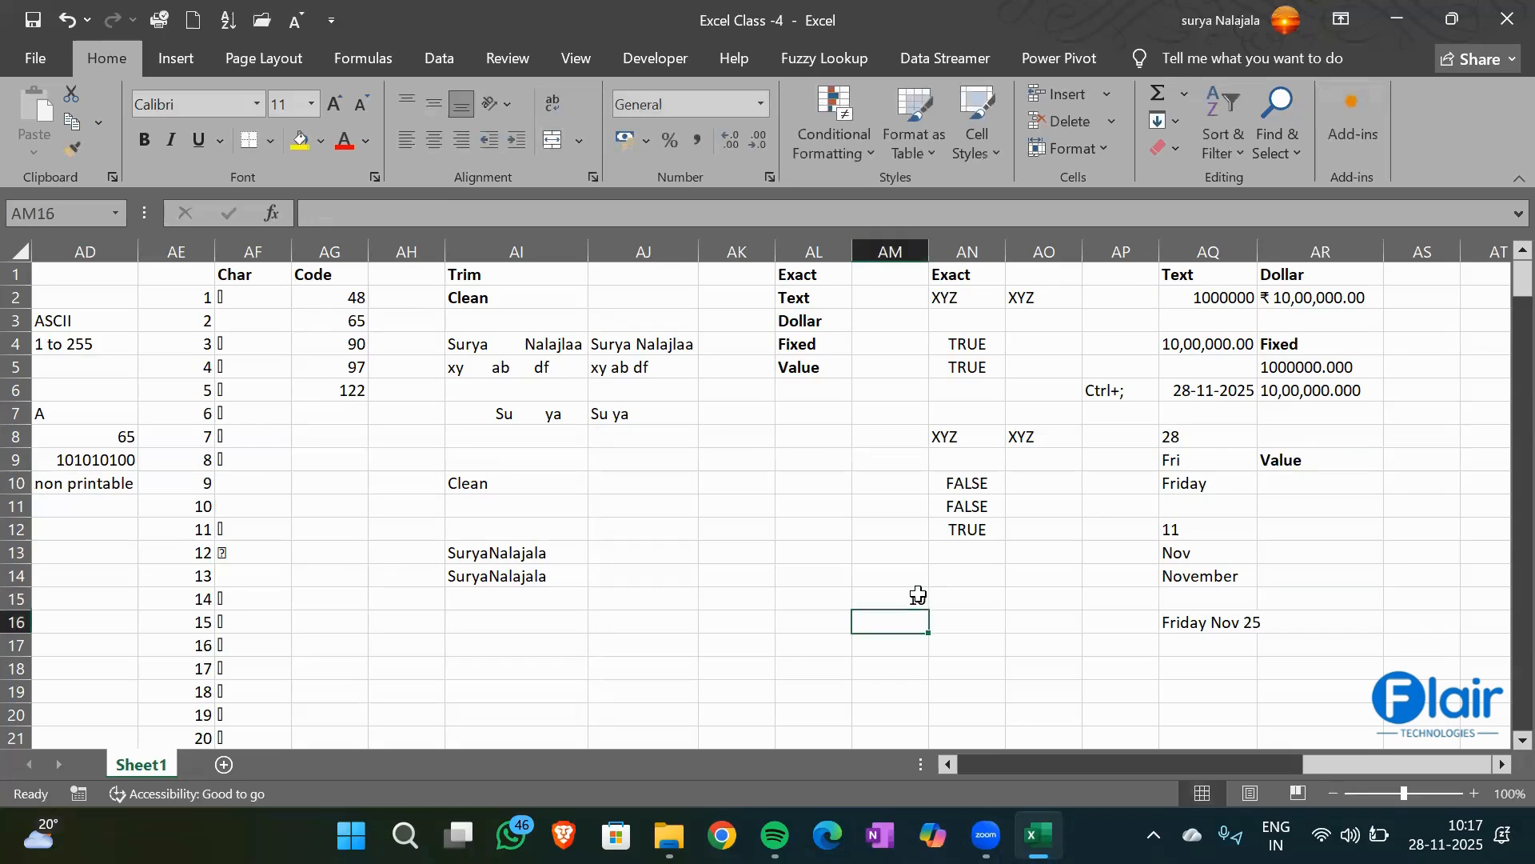
{"action": "left_click", "coordinate": [890, 593]}
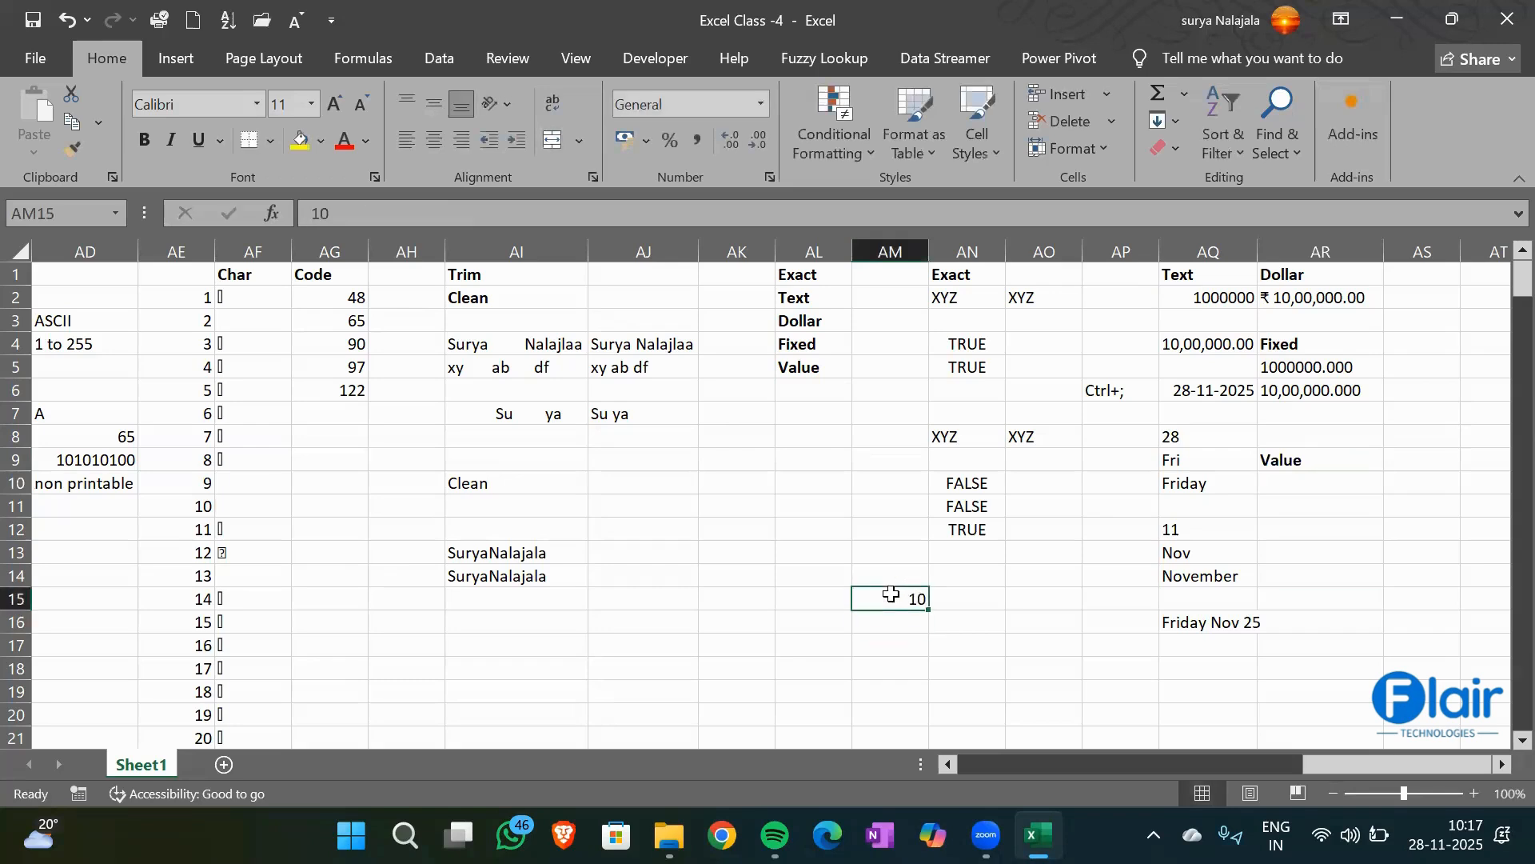
{"action": "left_click", "coordinate": [896, 624]}
{"action": "type", "text": "10"}
{"action": "key", "text": "Return"}
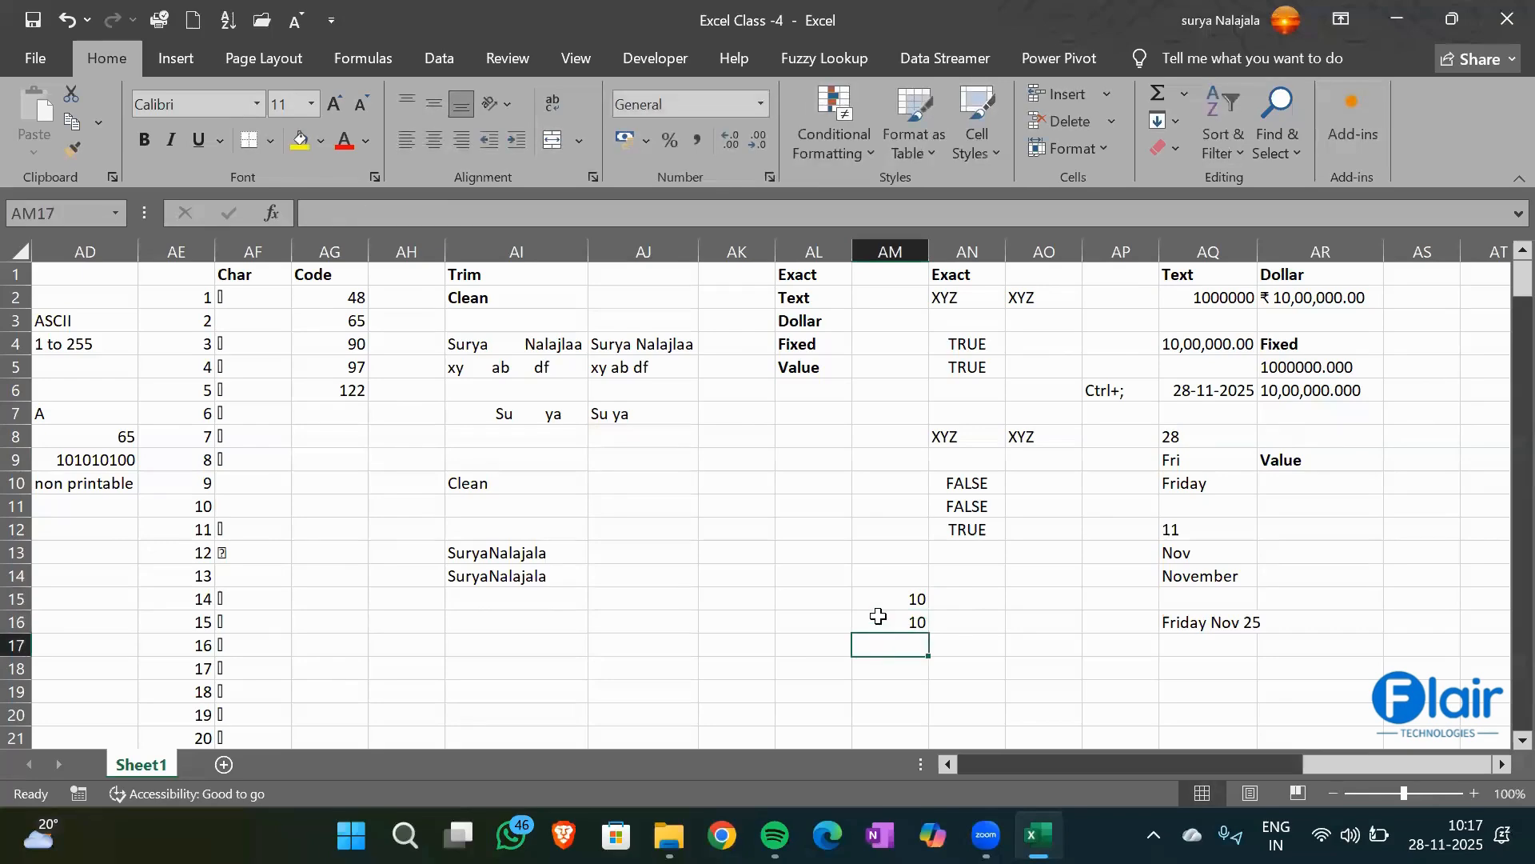
Set the number format of AM16 to Text, and select AM15 and AM16 in turn to compare them
{"action": "left_click", "coordinate": [894, 622]}
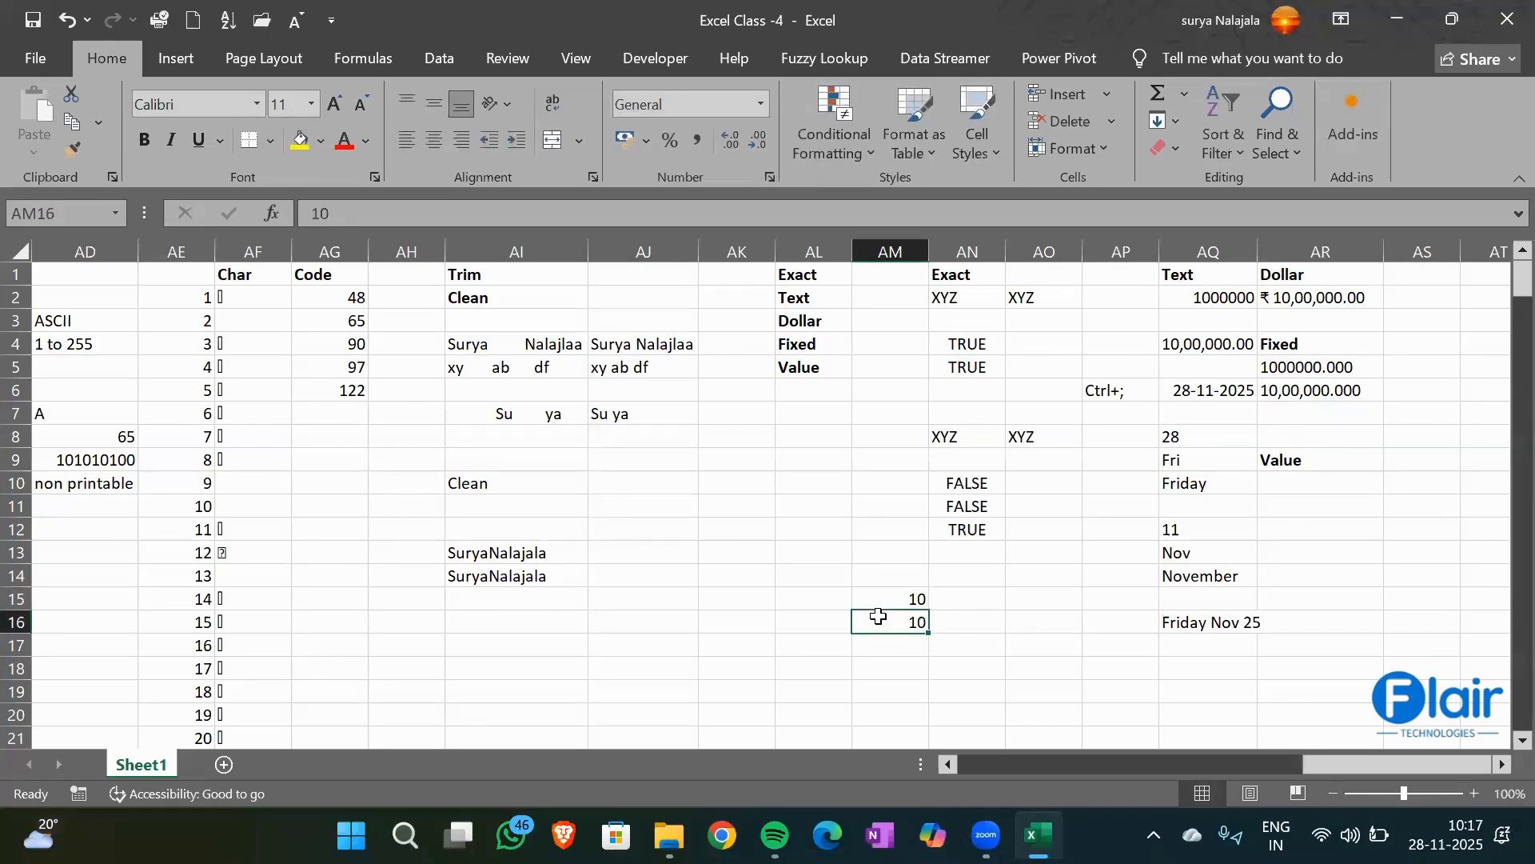
{"action": "left_click", "coordinate": [758, 110]}
{"action": "scroll", "coordinate": [750, 403], "scroll_direction": "down", "scroll_amount": 1}
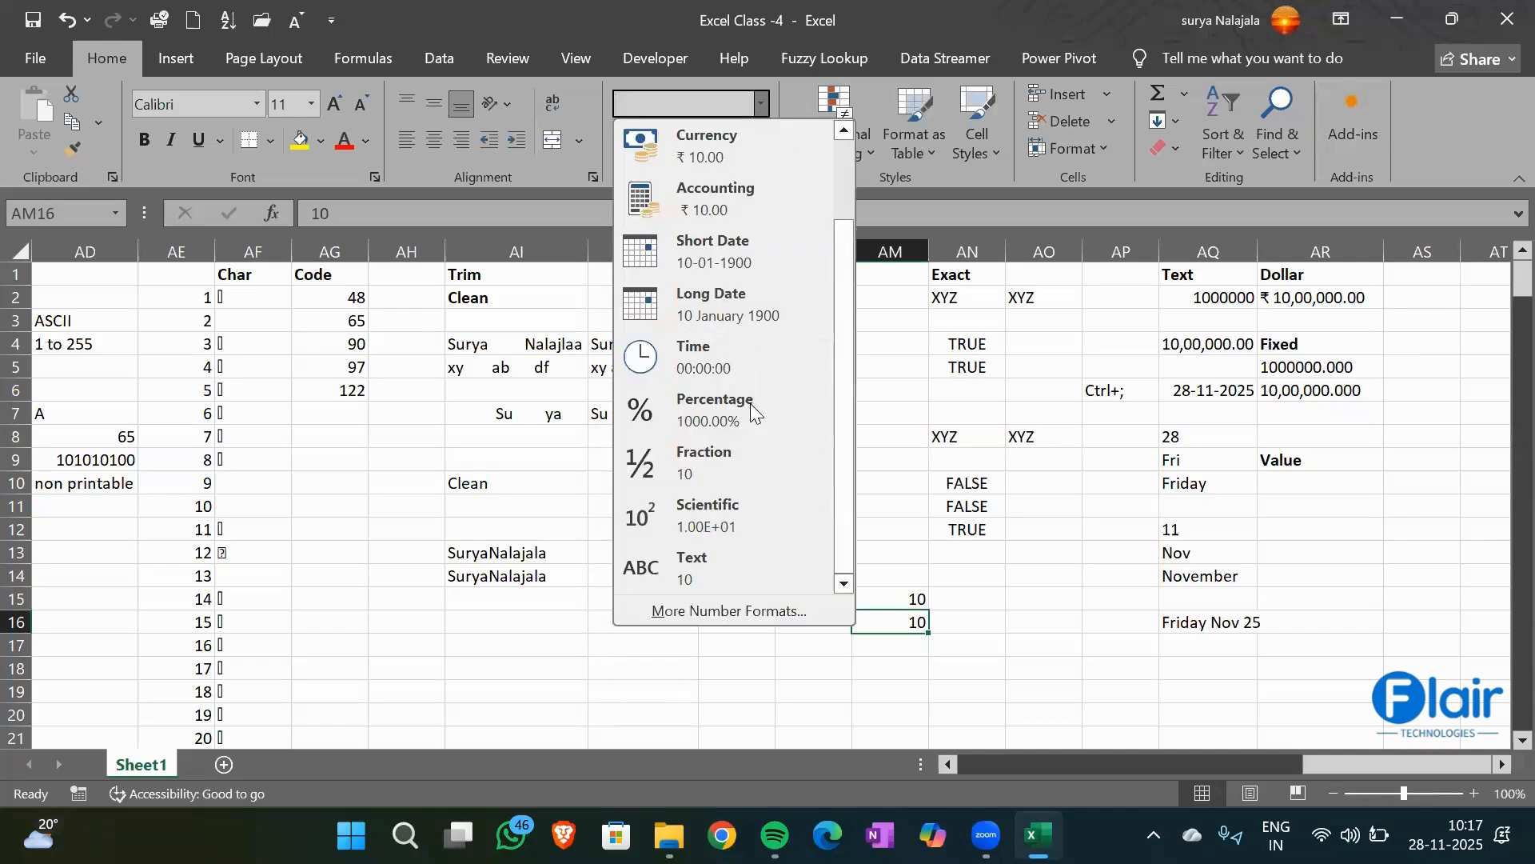
{"action": "left_click", "coordinate": [728, 573]}
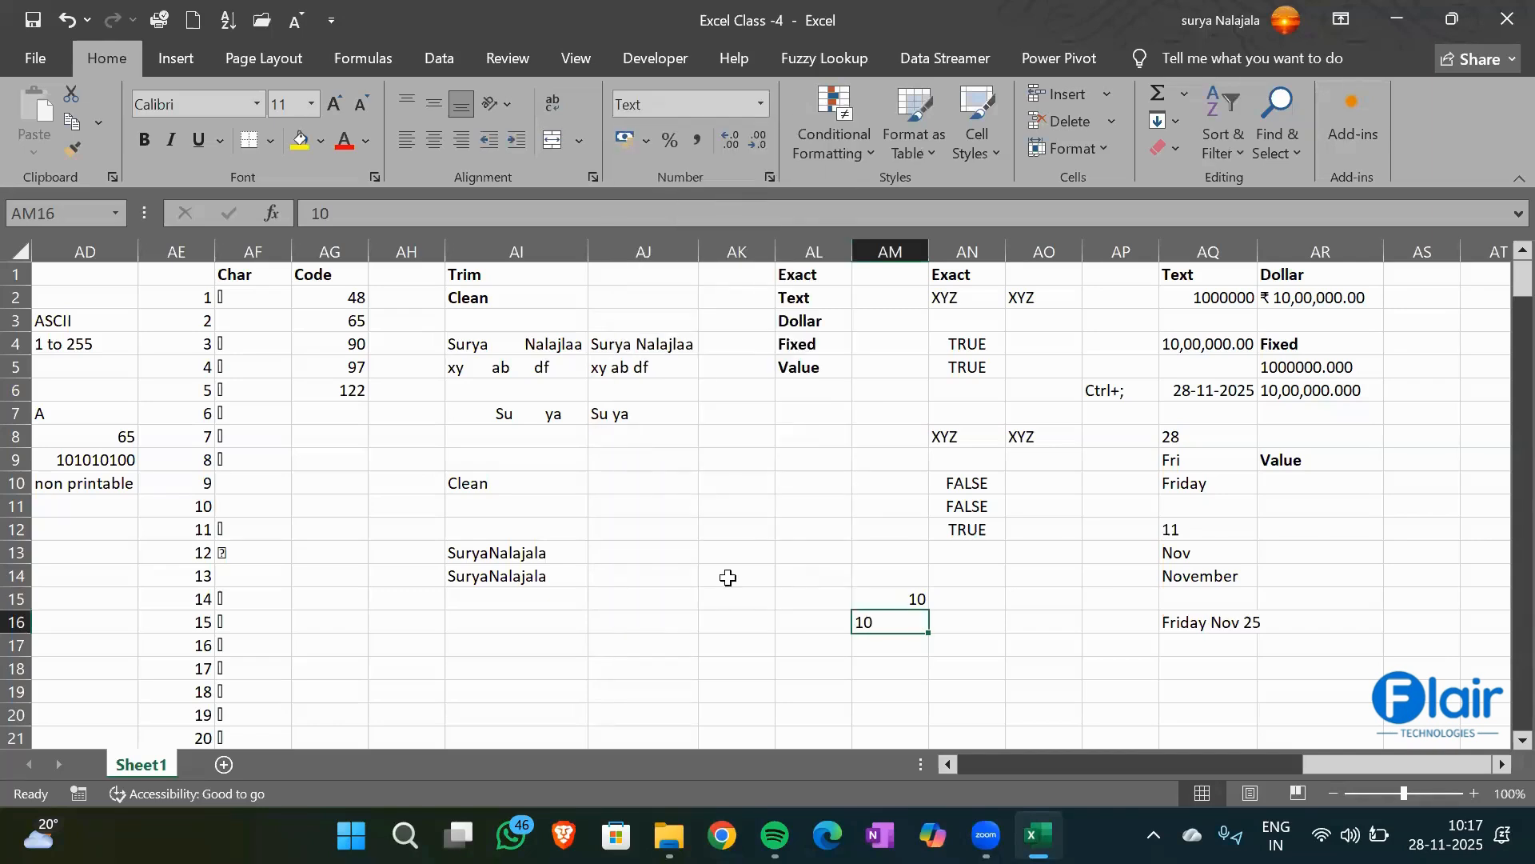
{"action": "left_click", "coordinate": [801, 668]}
{"action": "left_click", "coordinate": [886, 599]}
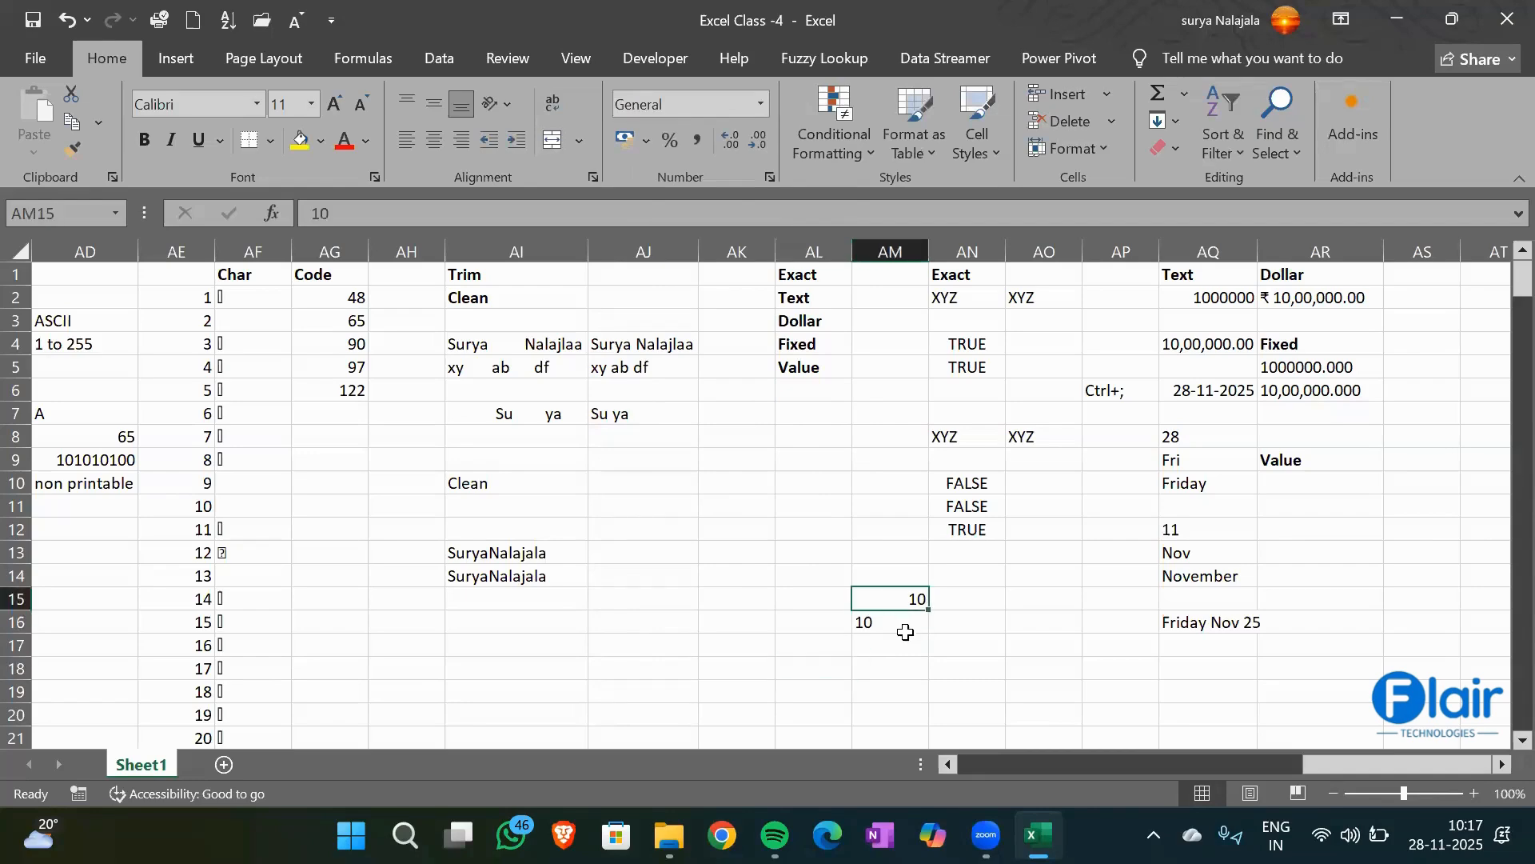
{"action": "left_click", "coordinate": [907, 627]}
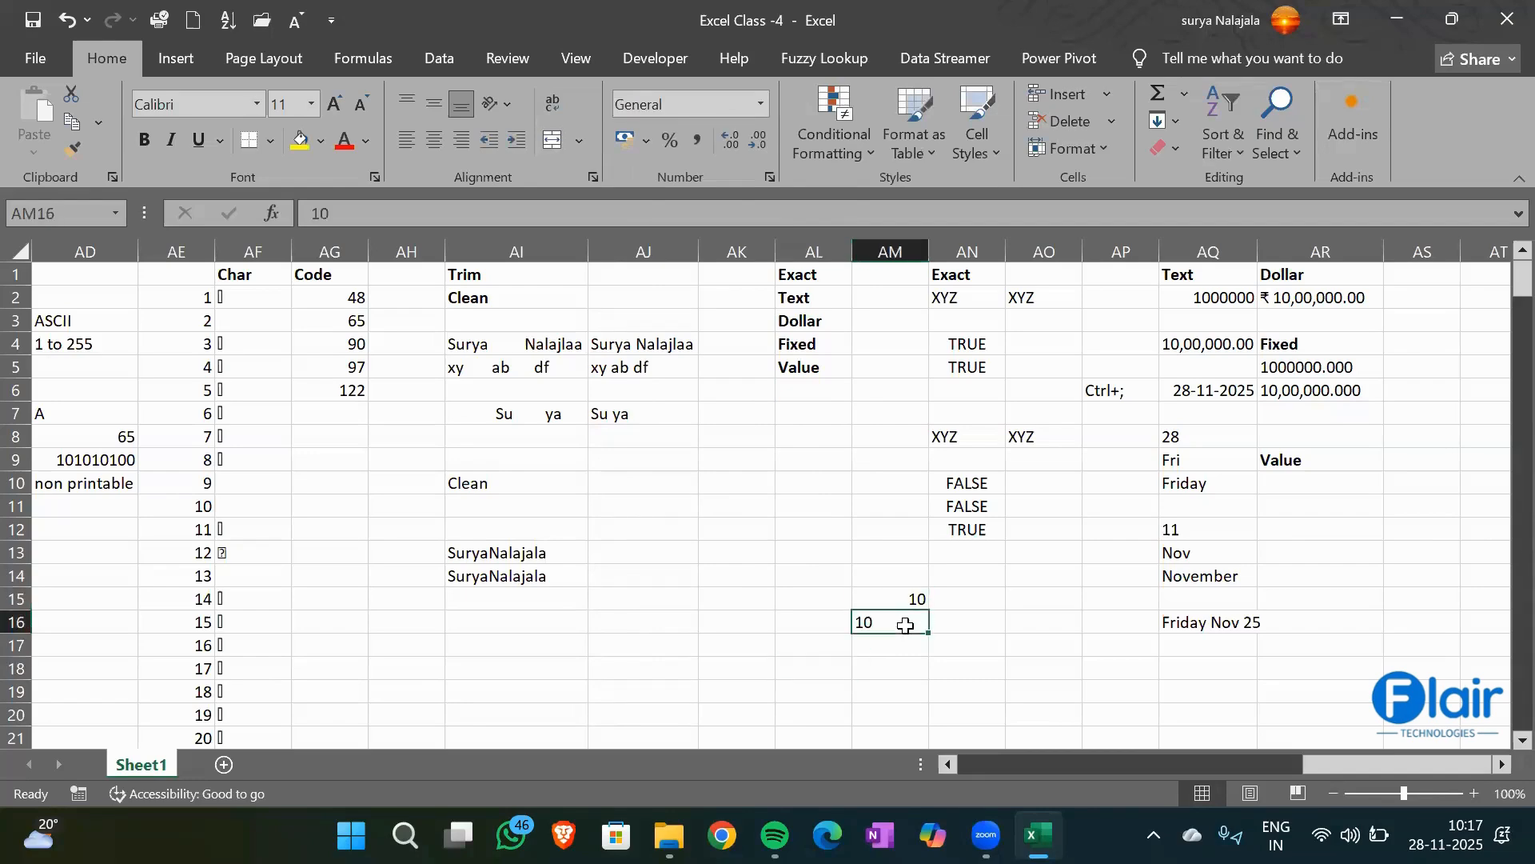
Enter the formula =VALUE(AM15) in AR10, under the Value heading
{"action": "left_click", "coordinate": [1305, 483]}
{"action": "type", "text": "=va"}
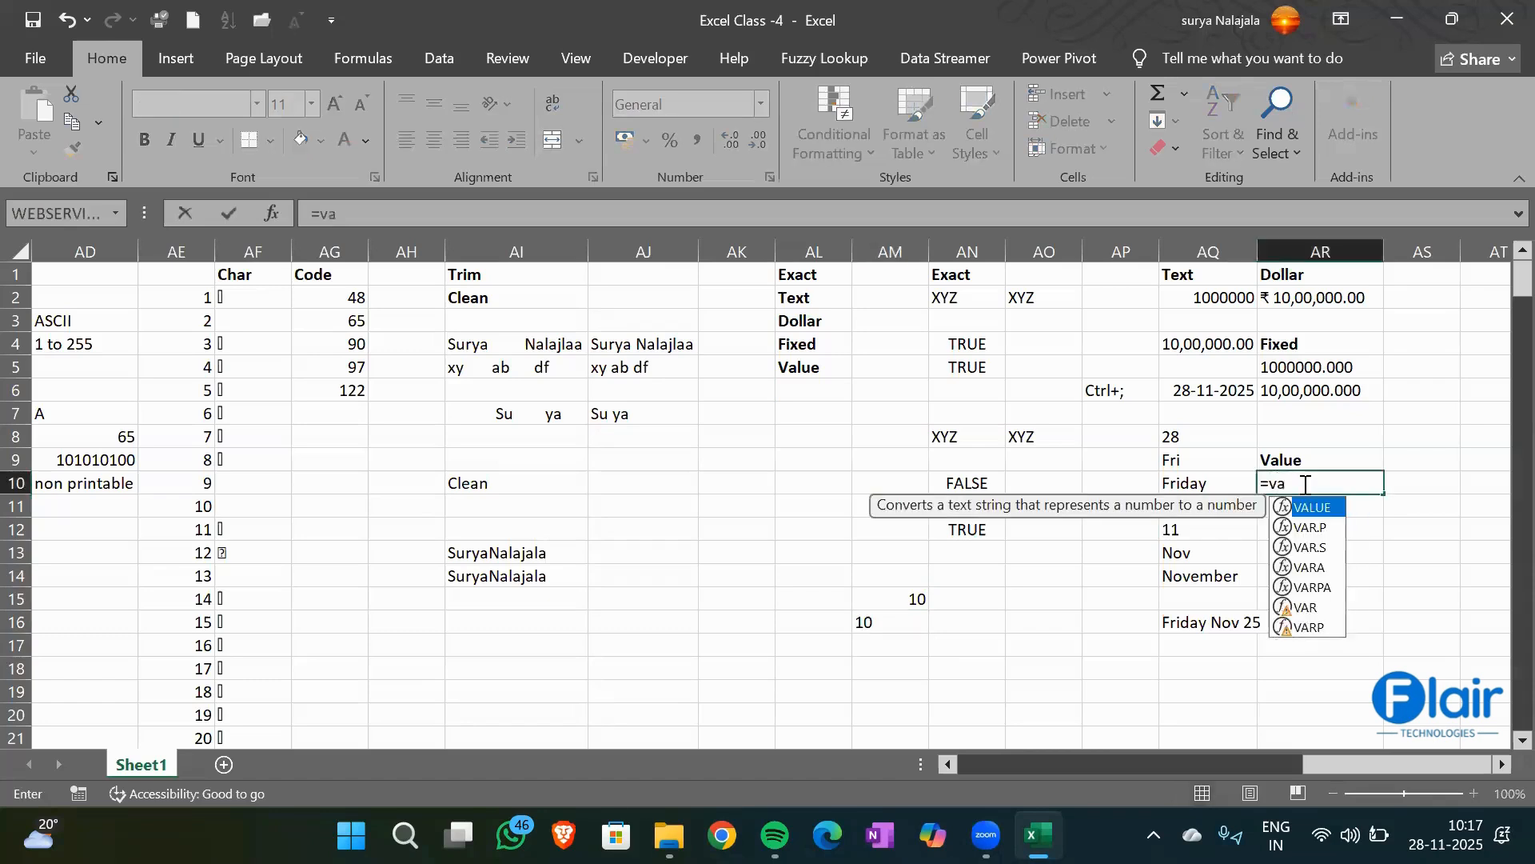
{"action": "type", "text": "lue"}
{"action": "key", "text": "Tab"}
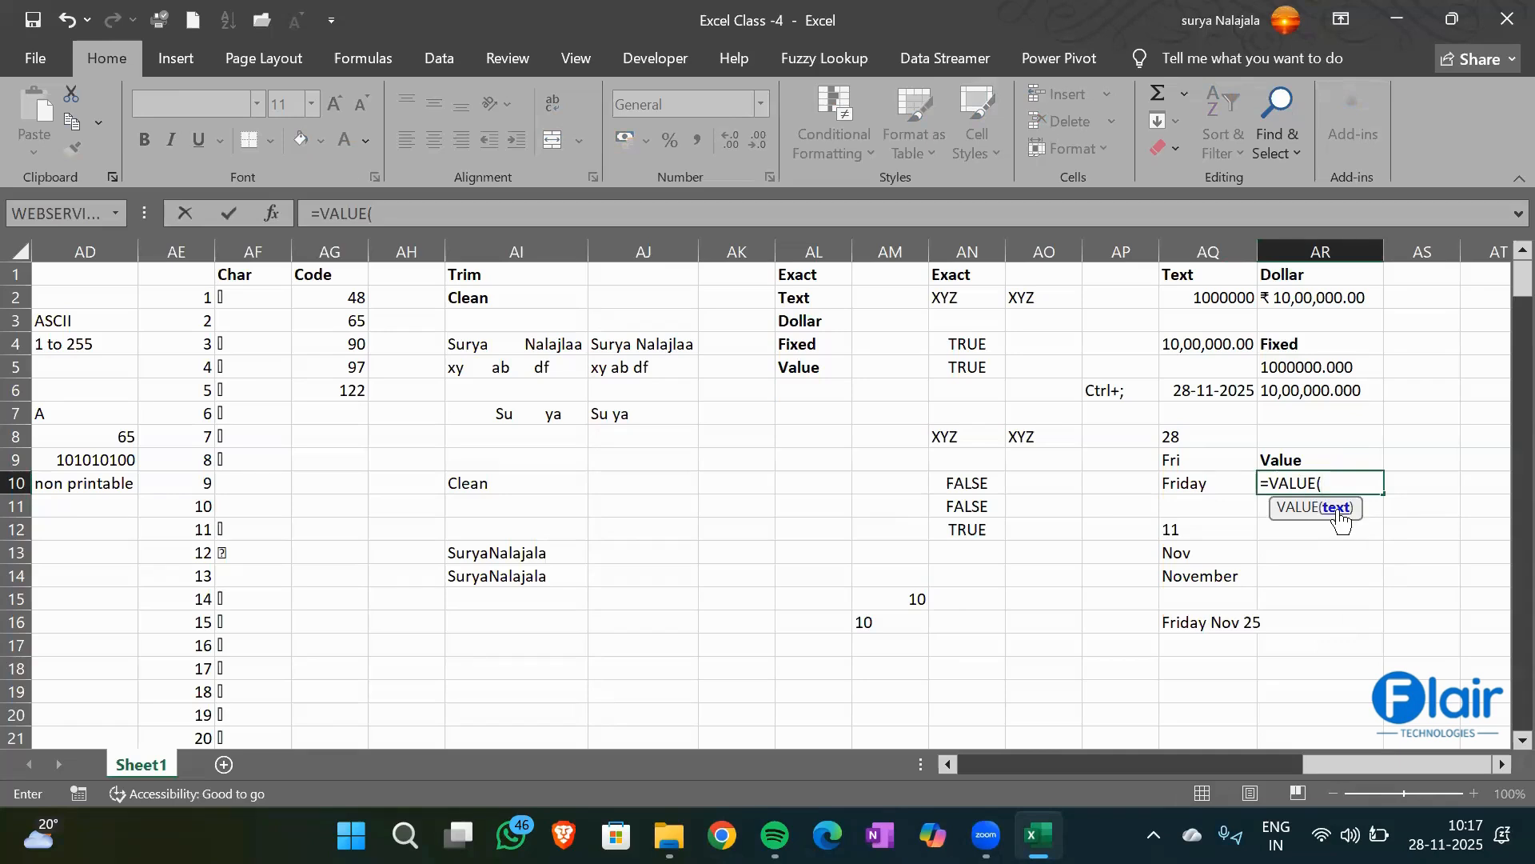
{"action": "left_click", "coordinate": [889, 593]}
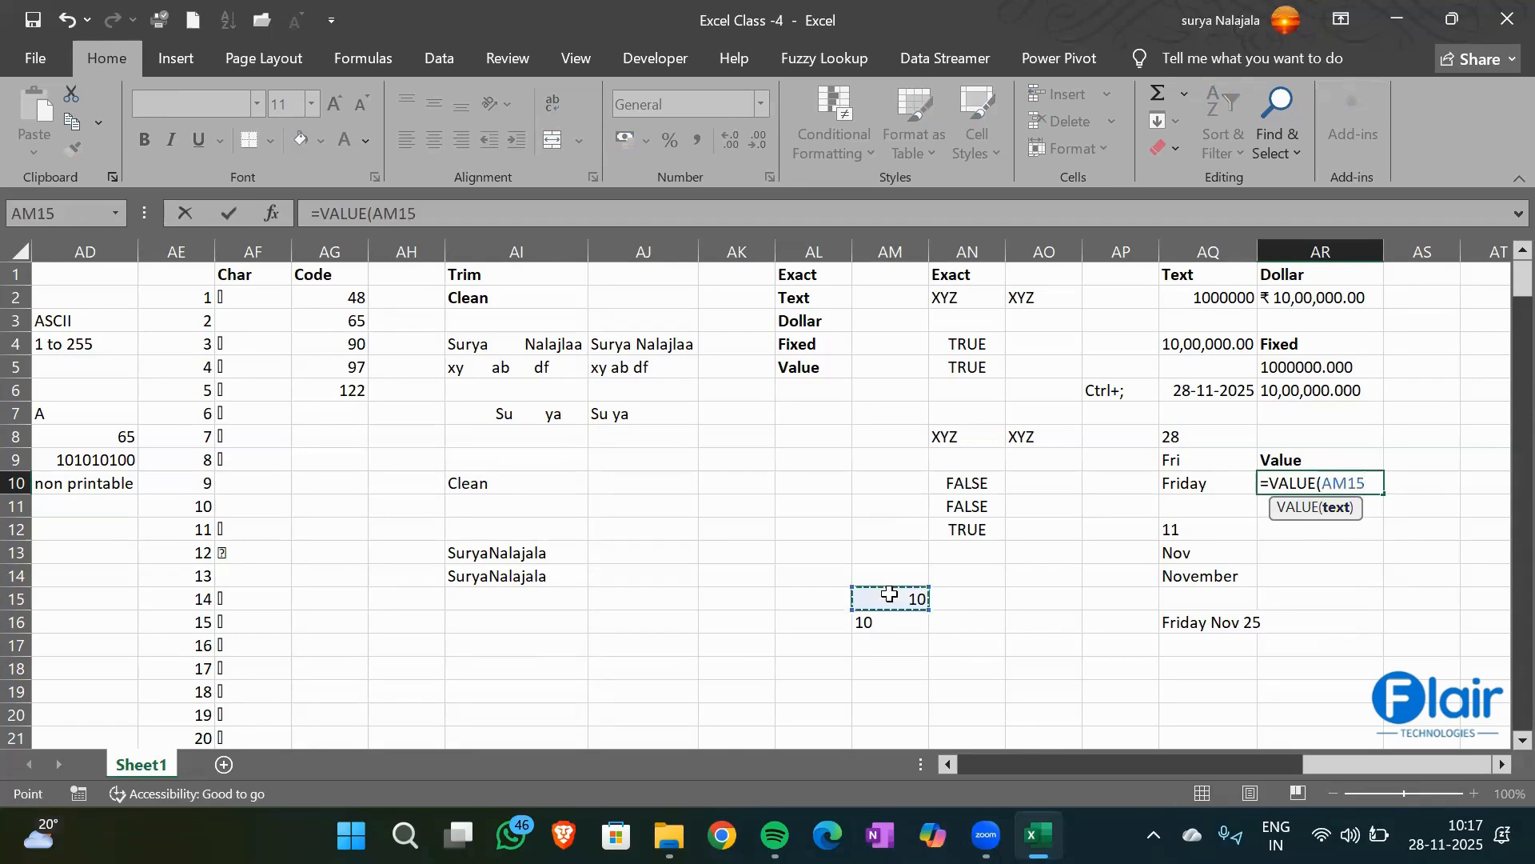
{"action": "key", "text": "Return"}
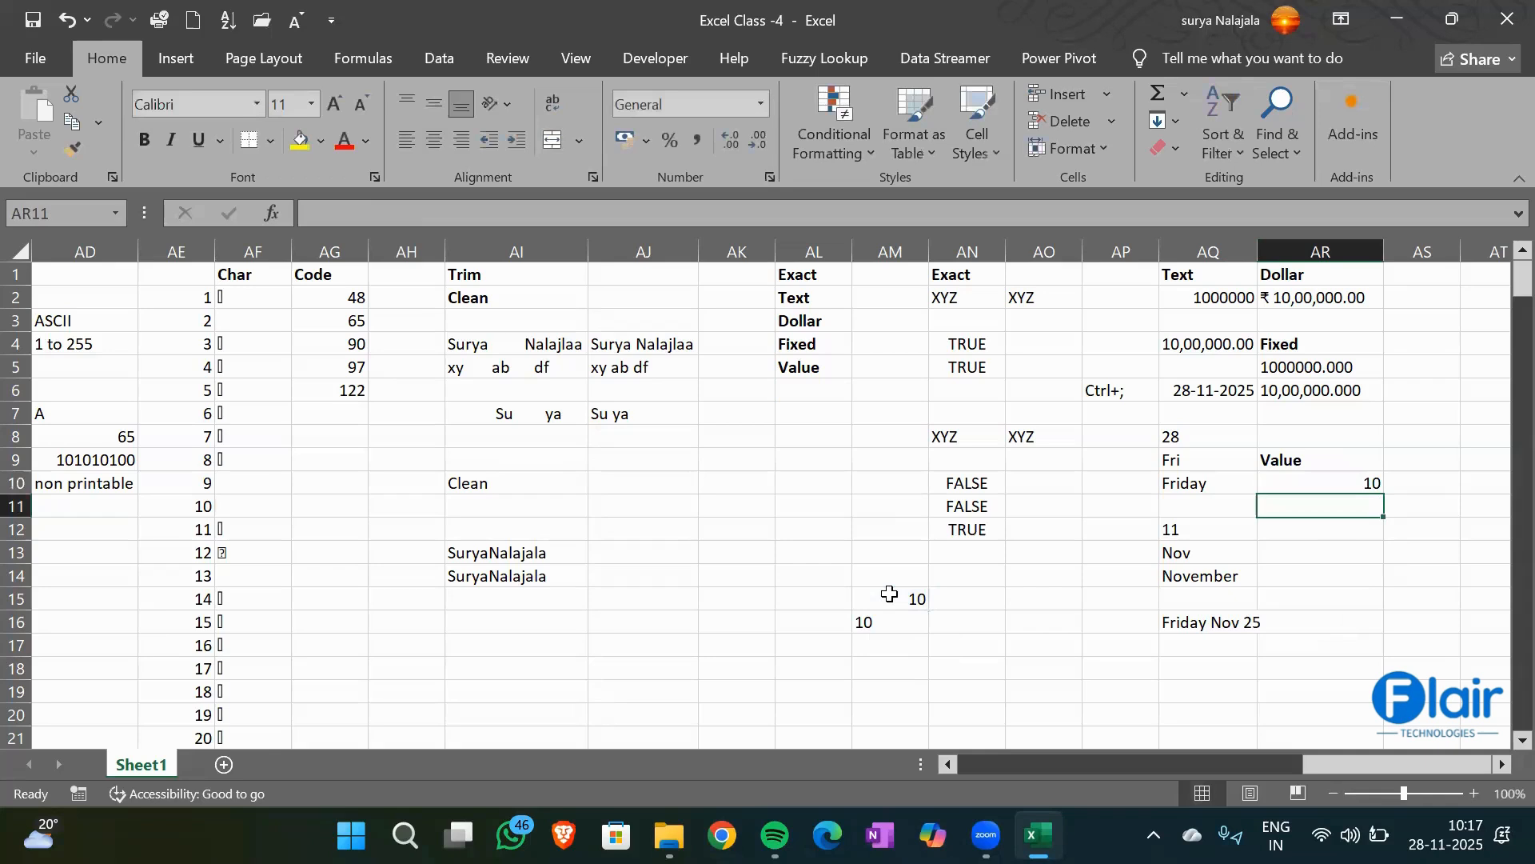
Enter the formula =VALUE(AM16) in AR11 to convert the text-formatted 10 to a number
{"action": "type", "text": "=value"}
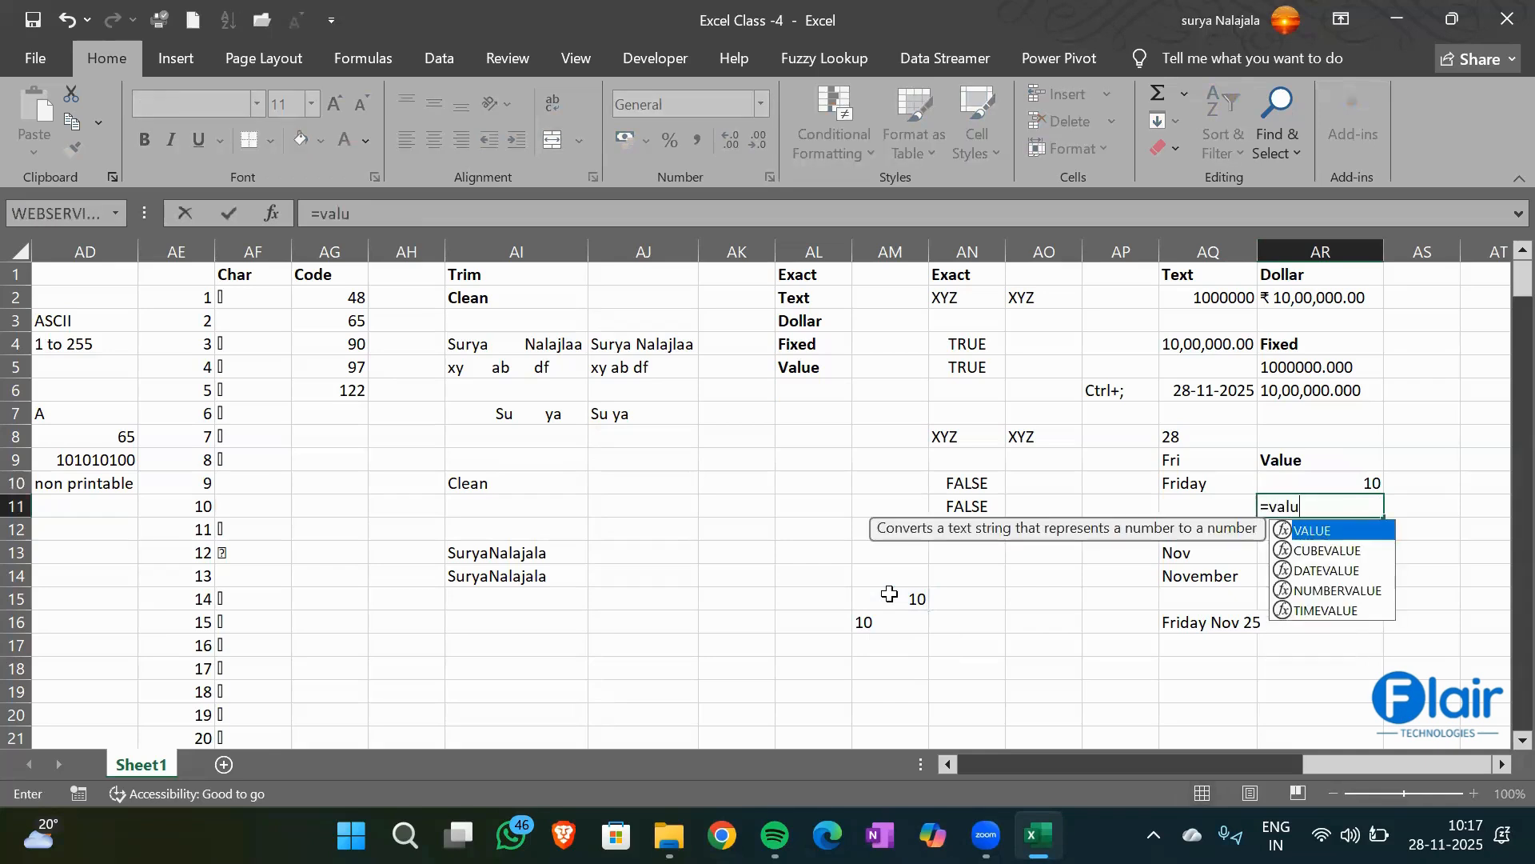
{"action": "key", "text": "Tab"}
{"action": "key", "text": "Left"}
{"action": "key", "text": "Left"}
{"action": "key", "text": "Left"}
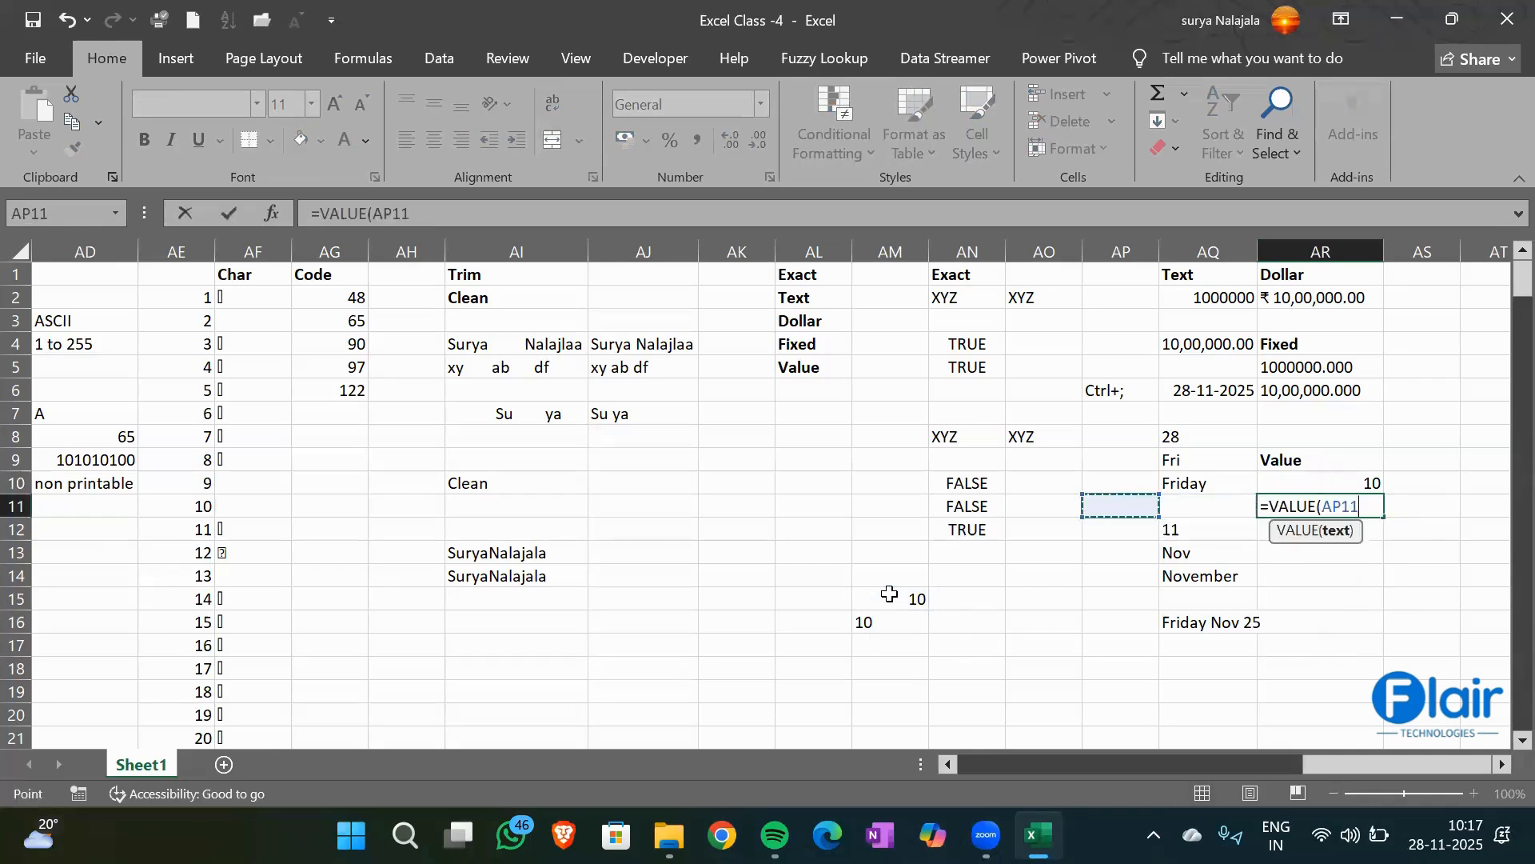
{"action": "key", "text": "Left"}
{"action": "key", "text": "Left"}
{"action": "key", "text": "Down"}
{"action": "key", "text": "Down"}
{"action": "key", "text": "Down"}
{"action": "key", "text": "Down"}
{"action": "key", "text": "Down"}
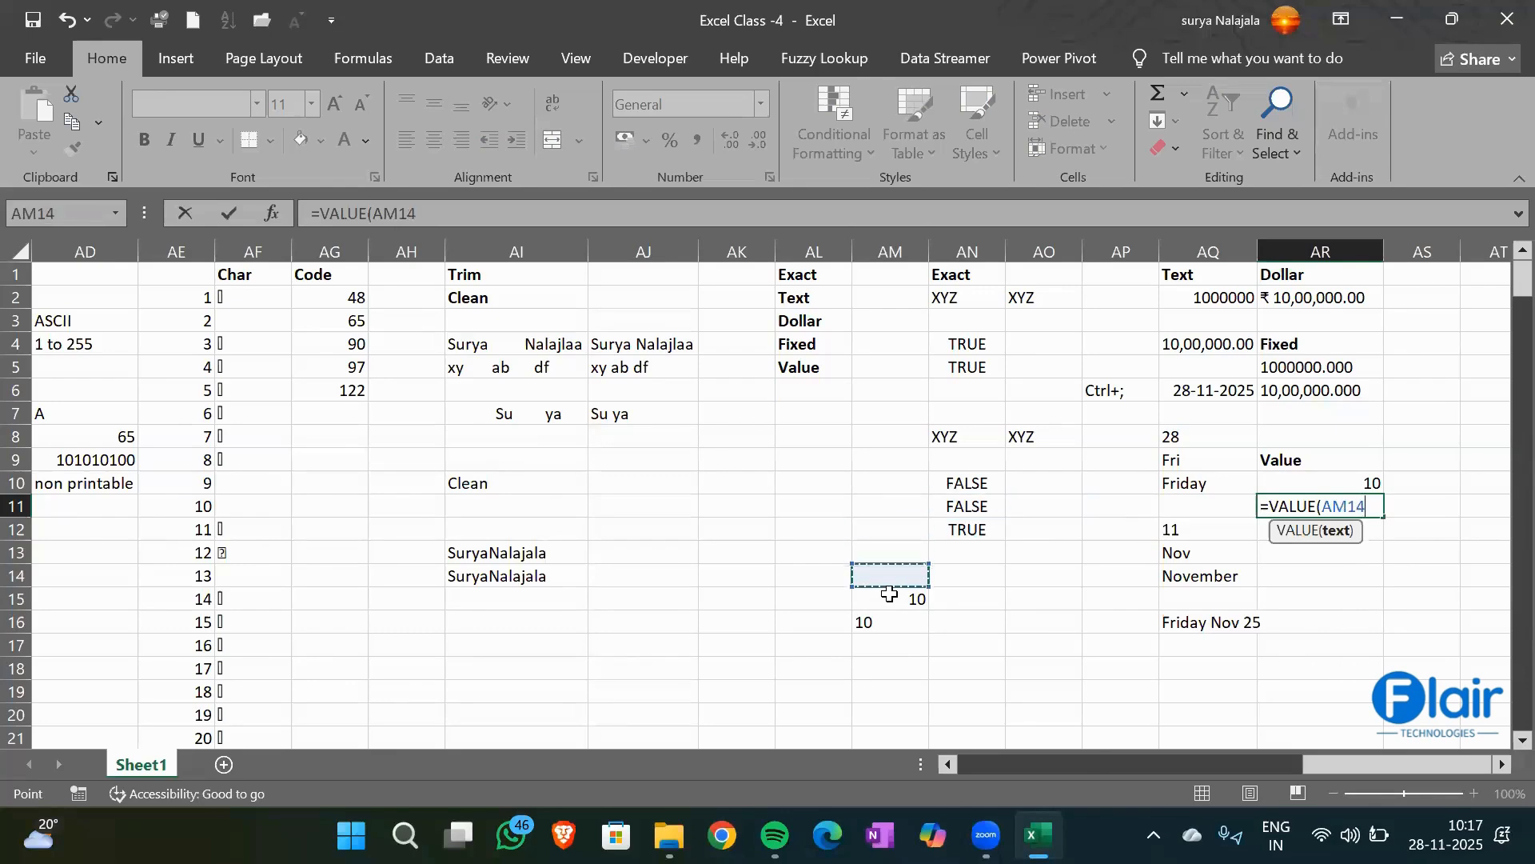
{"action": "type", "text": ")"}
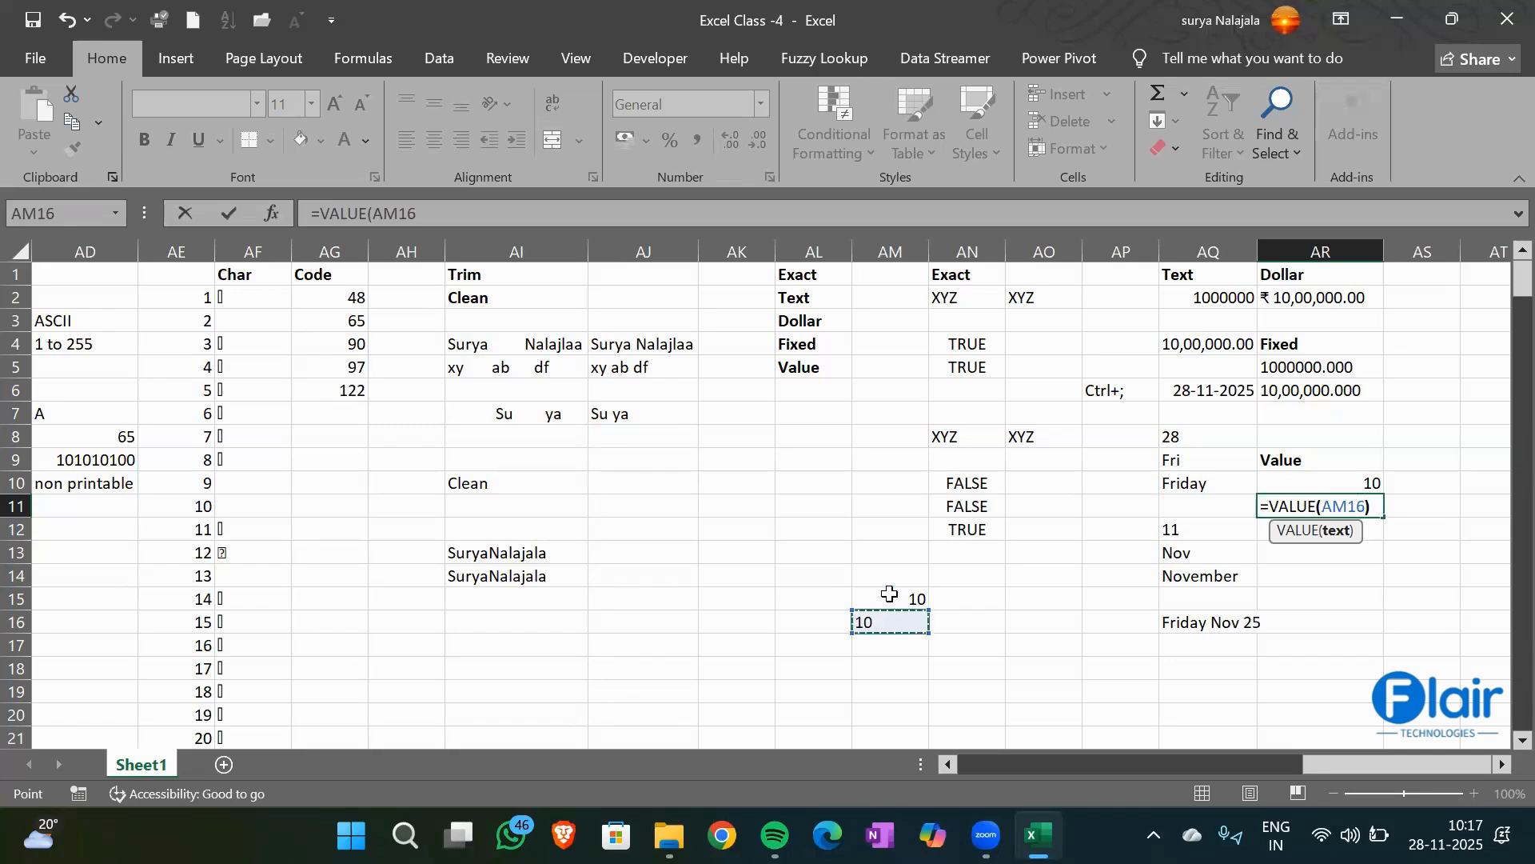
{"action": "key", "text": "Return"}
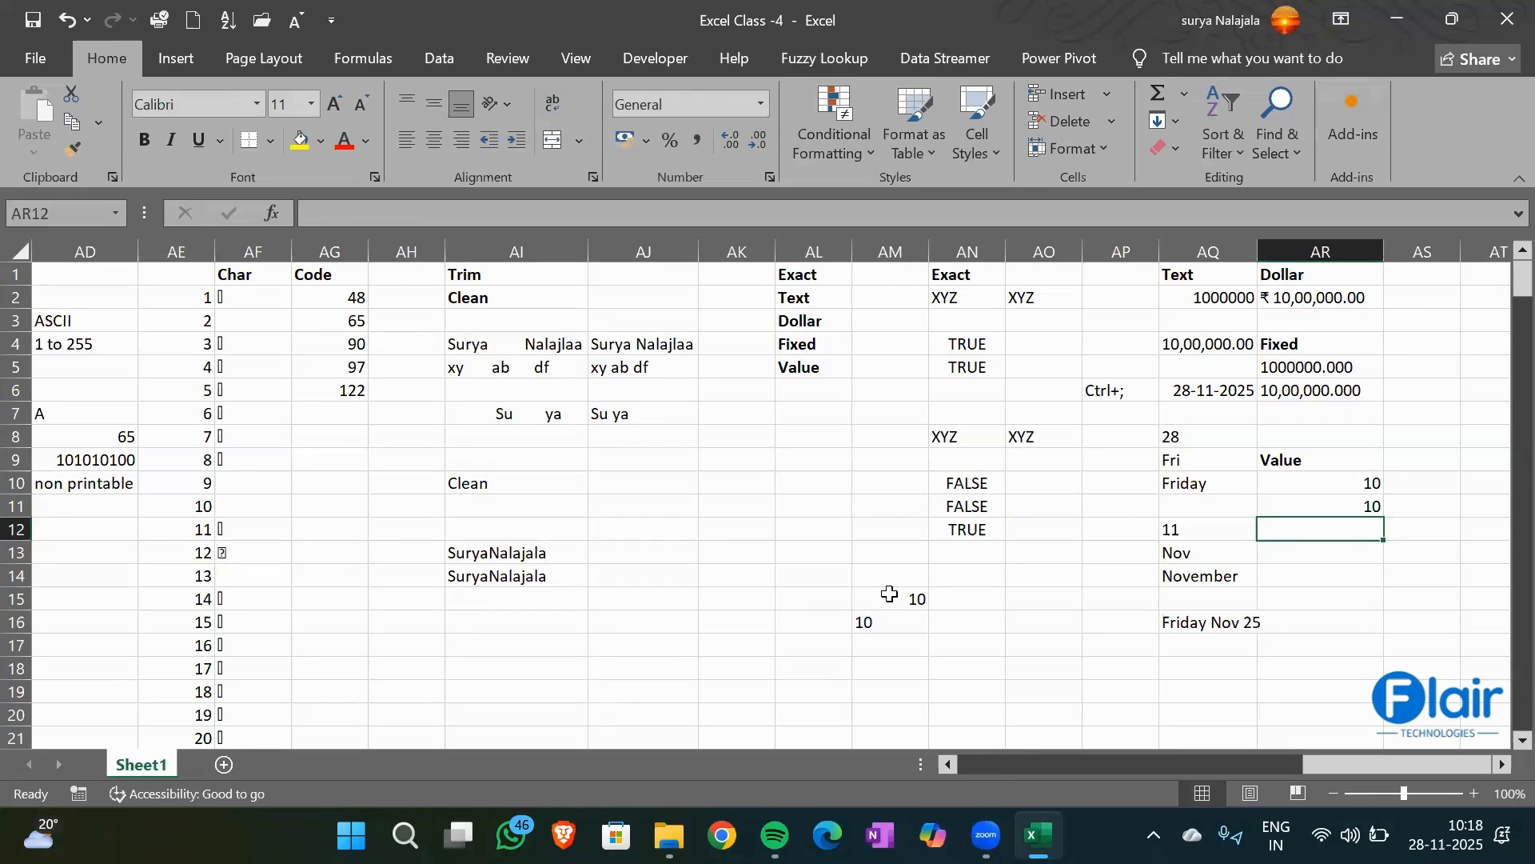
Enter the formula =VALUE(AO8) in AR13 to test the function on the text XYZ, and reselect the cell
{"action": "key", "text": "Down"}
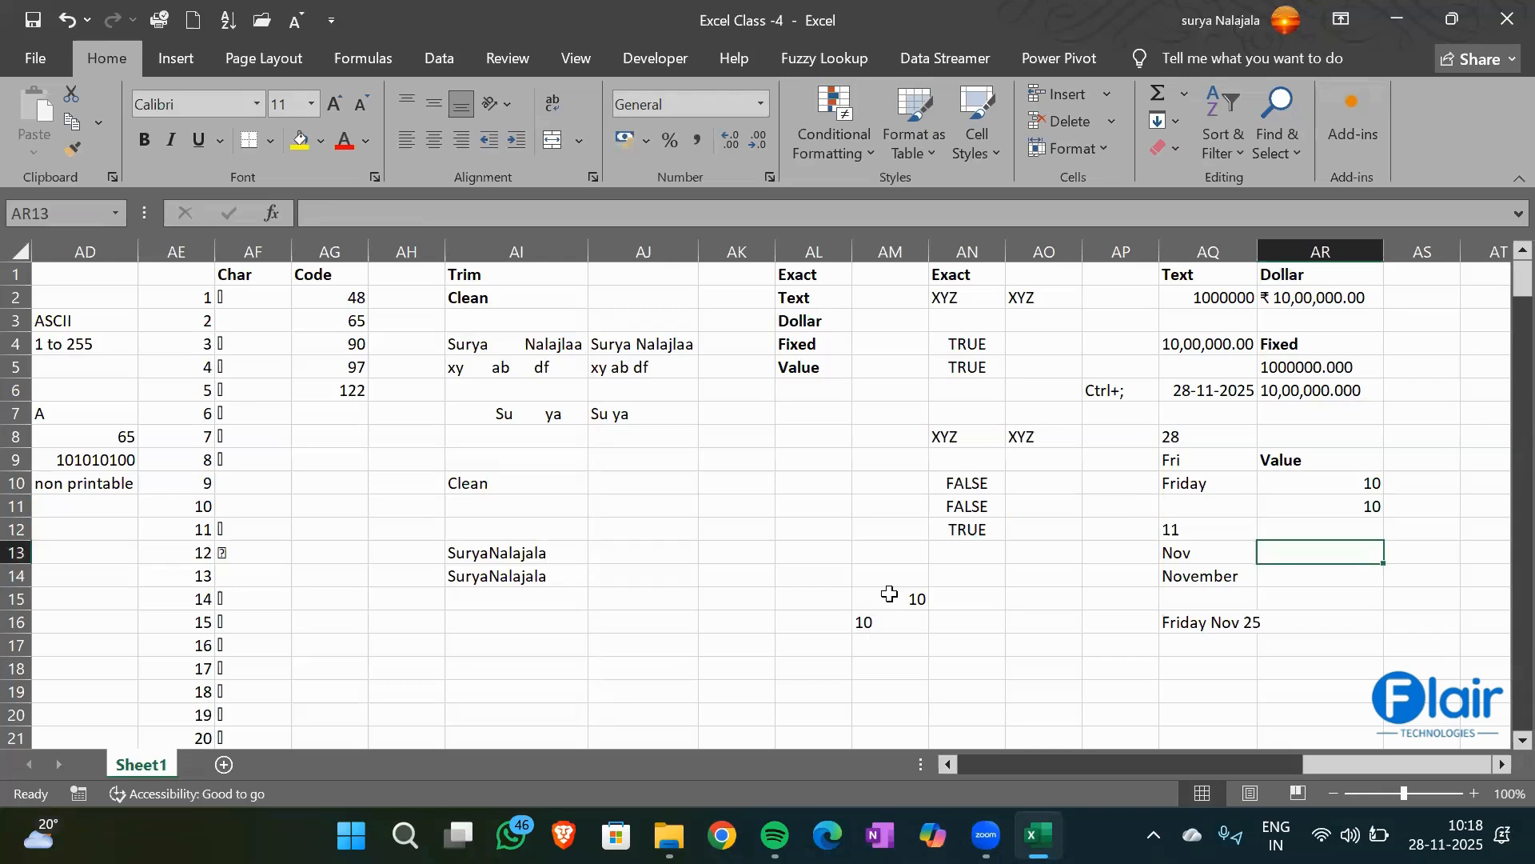
{"action": "type", "text": "=value"}
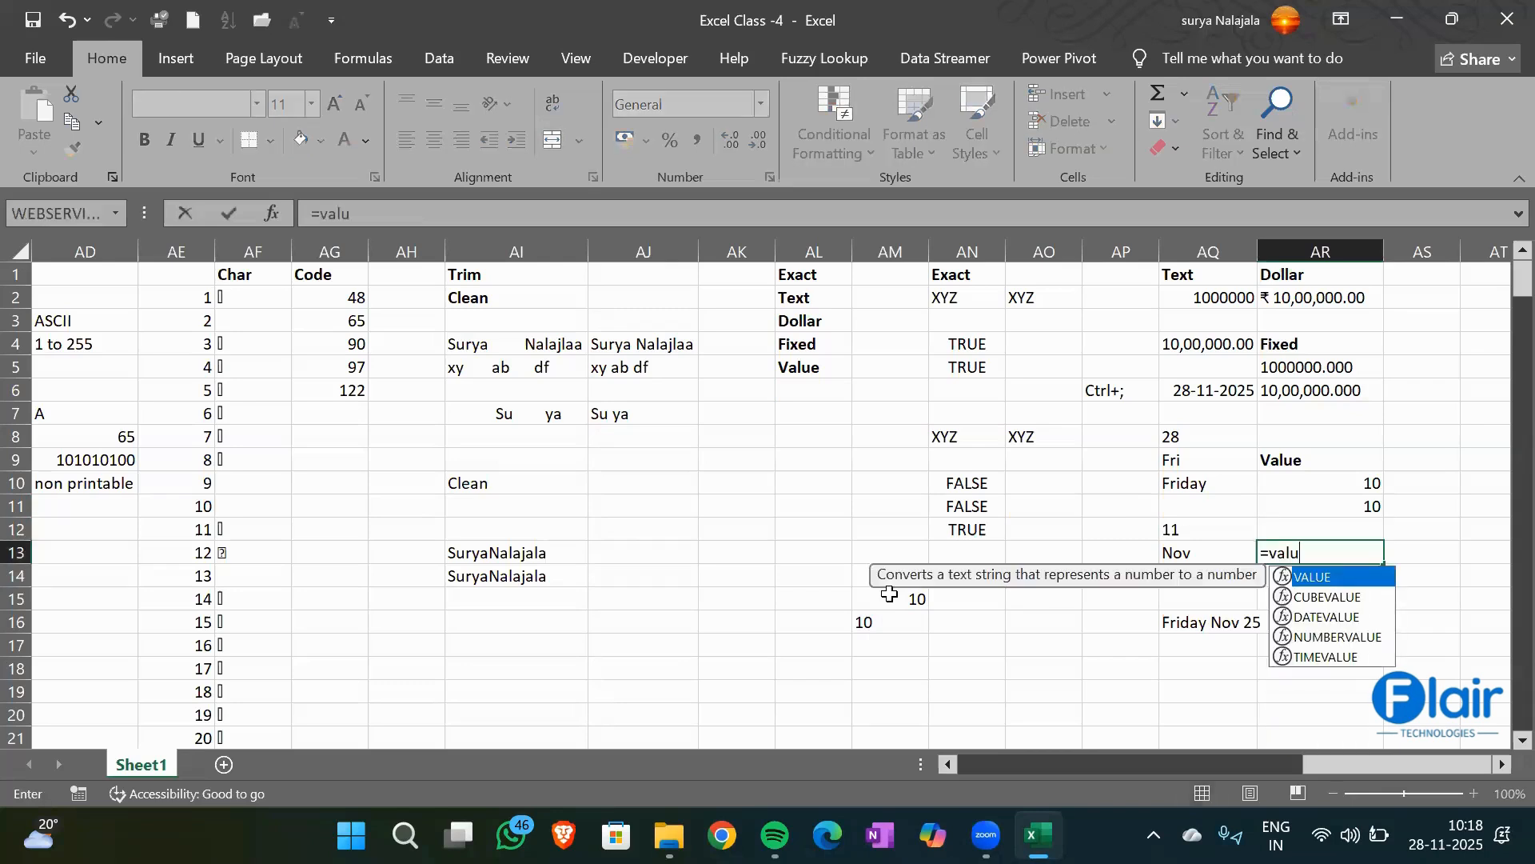
{"action": "key", "text": "Tab"}
{"action": "key", "text": "Left"}
{"action": "key", "text": "Left"}
{"action": "key", "text": "Up"}
{"action": "key", "text": "Up"}
{"action": "key", "text": "Up"}
{"action": "key", "text": "Up"}
{"action": "key", "text": "Up"}
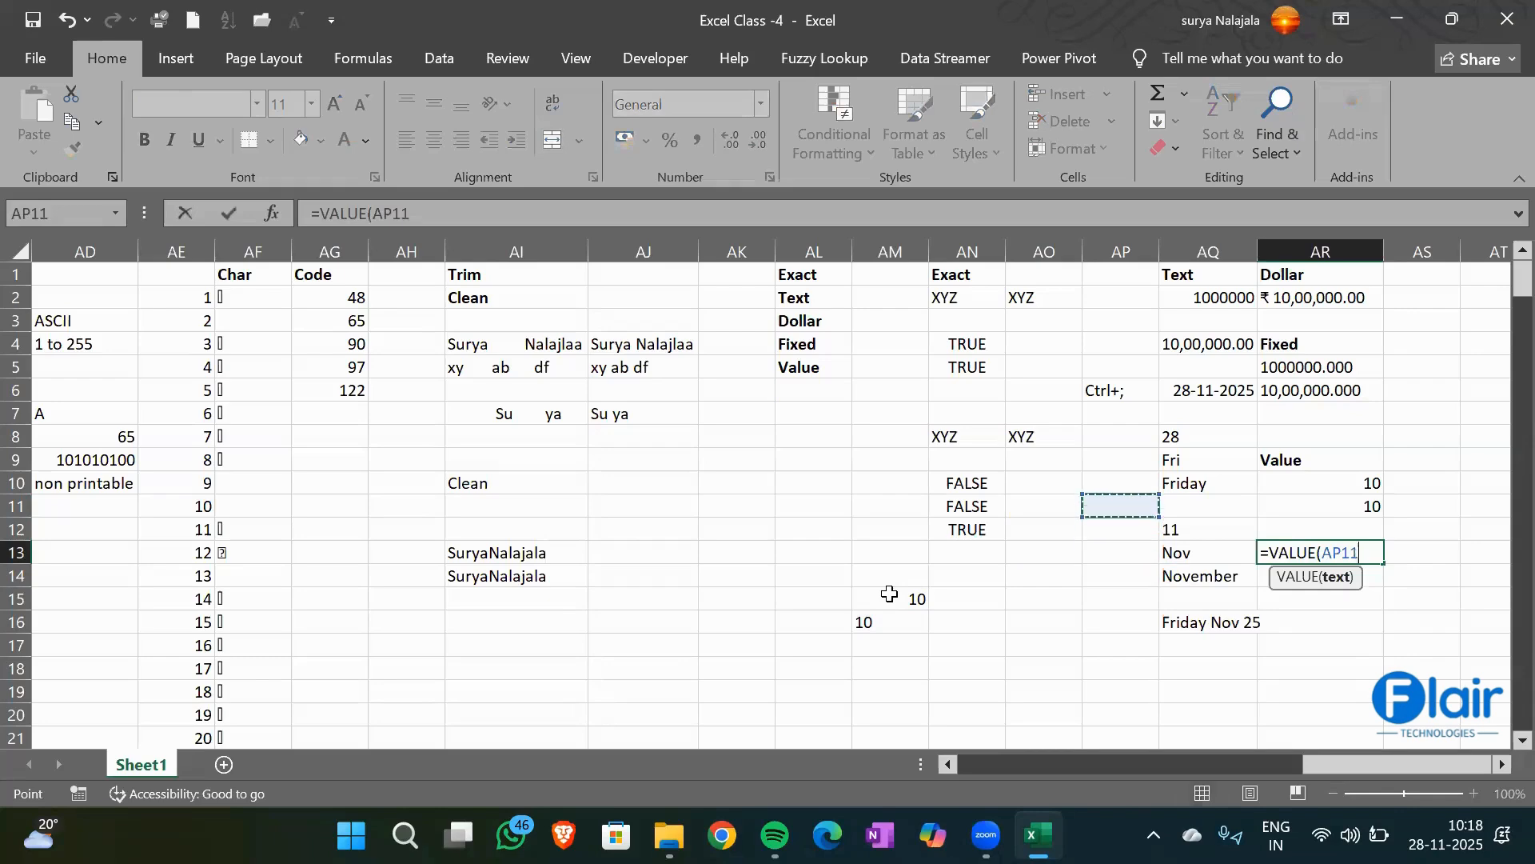
{"action": "key", "text": "Up"}
{"action": "key", "text": "Up"}
{"action": "key", "text": "Down"}
{"action": "key", "text": "Down"}
{"action": "key", "text": "Left"}
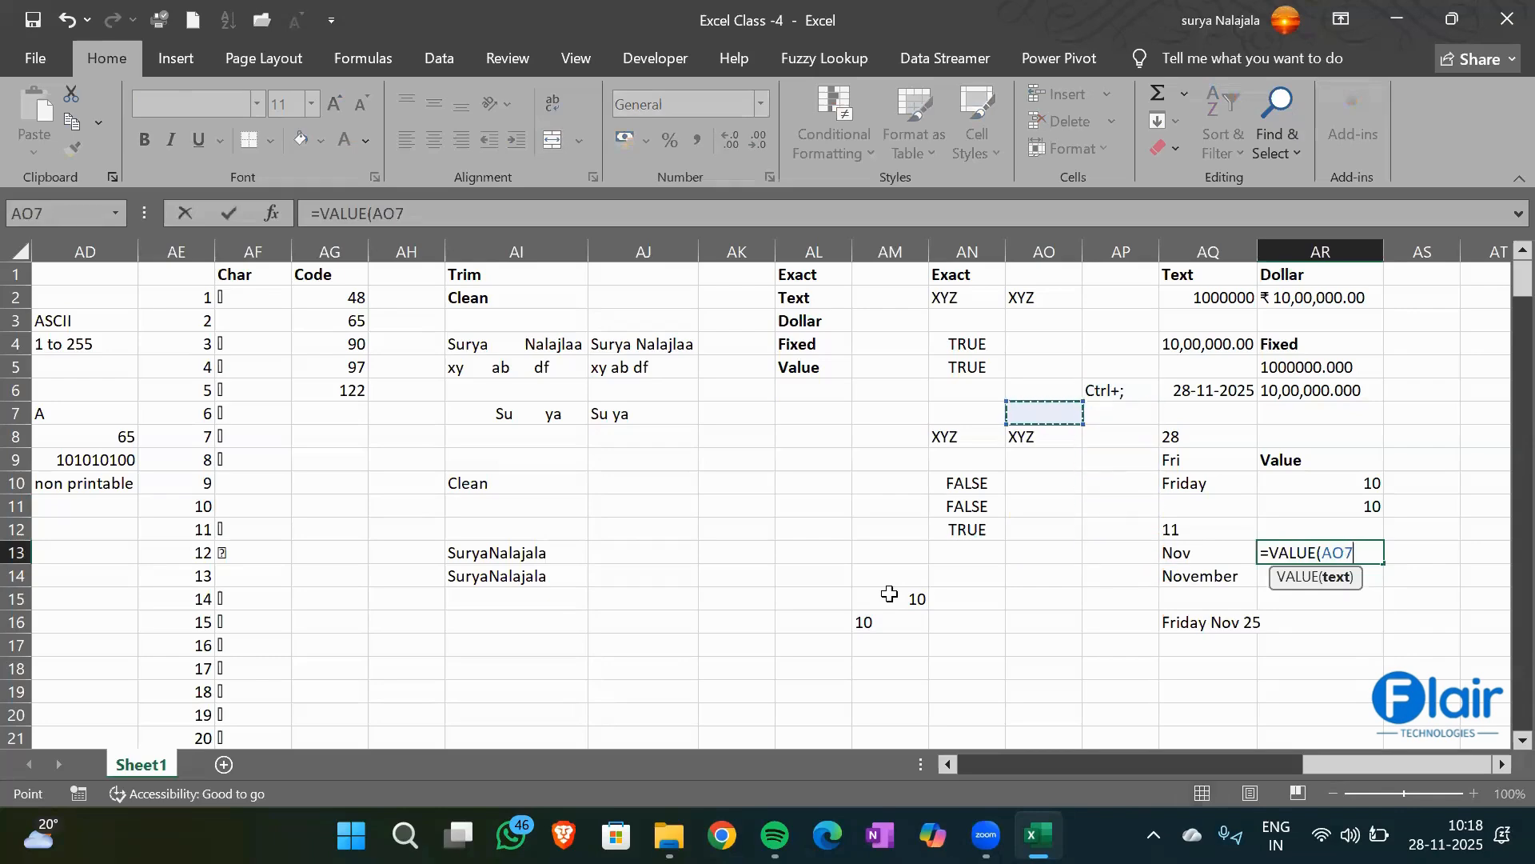
{"action": "key", "text": "Return"}
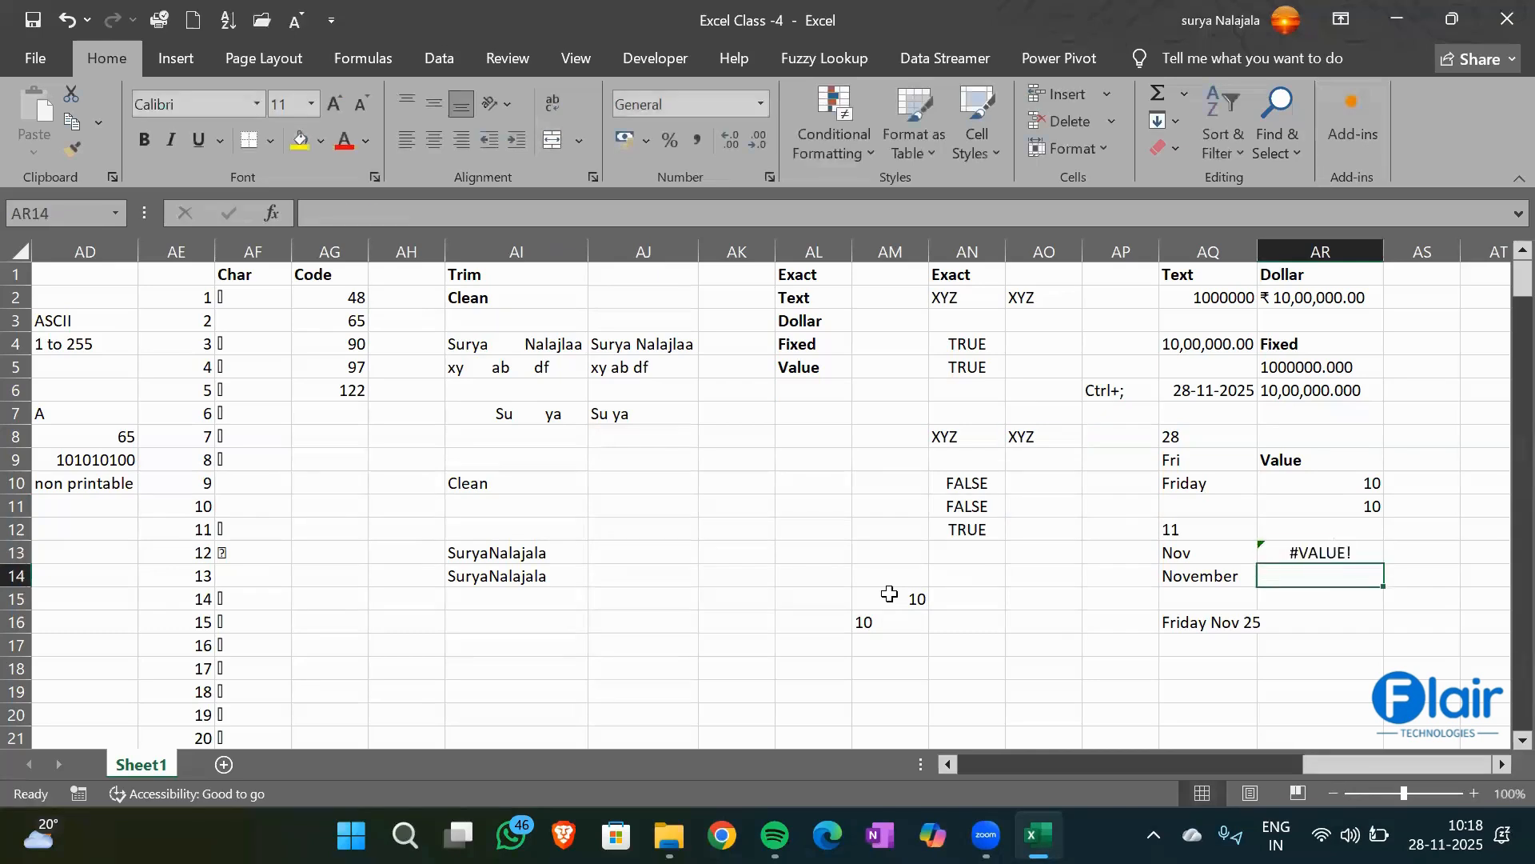
{"action": "key", "text": "Up"}
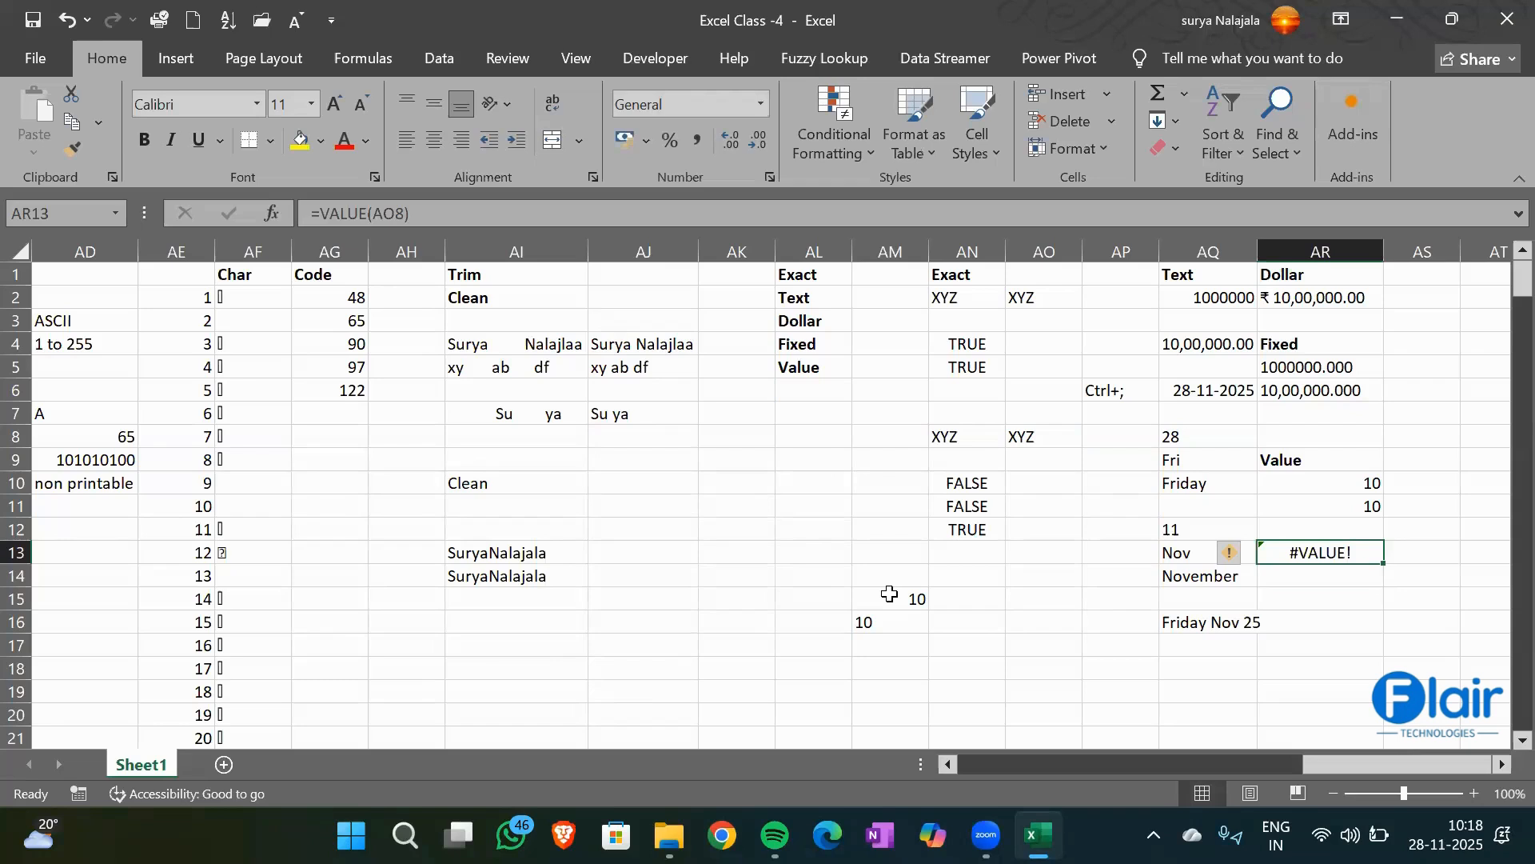
Return to the start of the sheet and review the Len, Left, Right and Mid headings in row 1
{"action": "key", "text": "Left"}
{"action": "key", "text": "Home"}
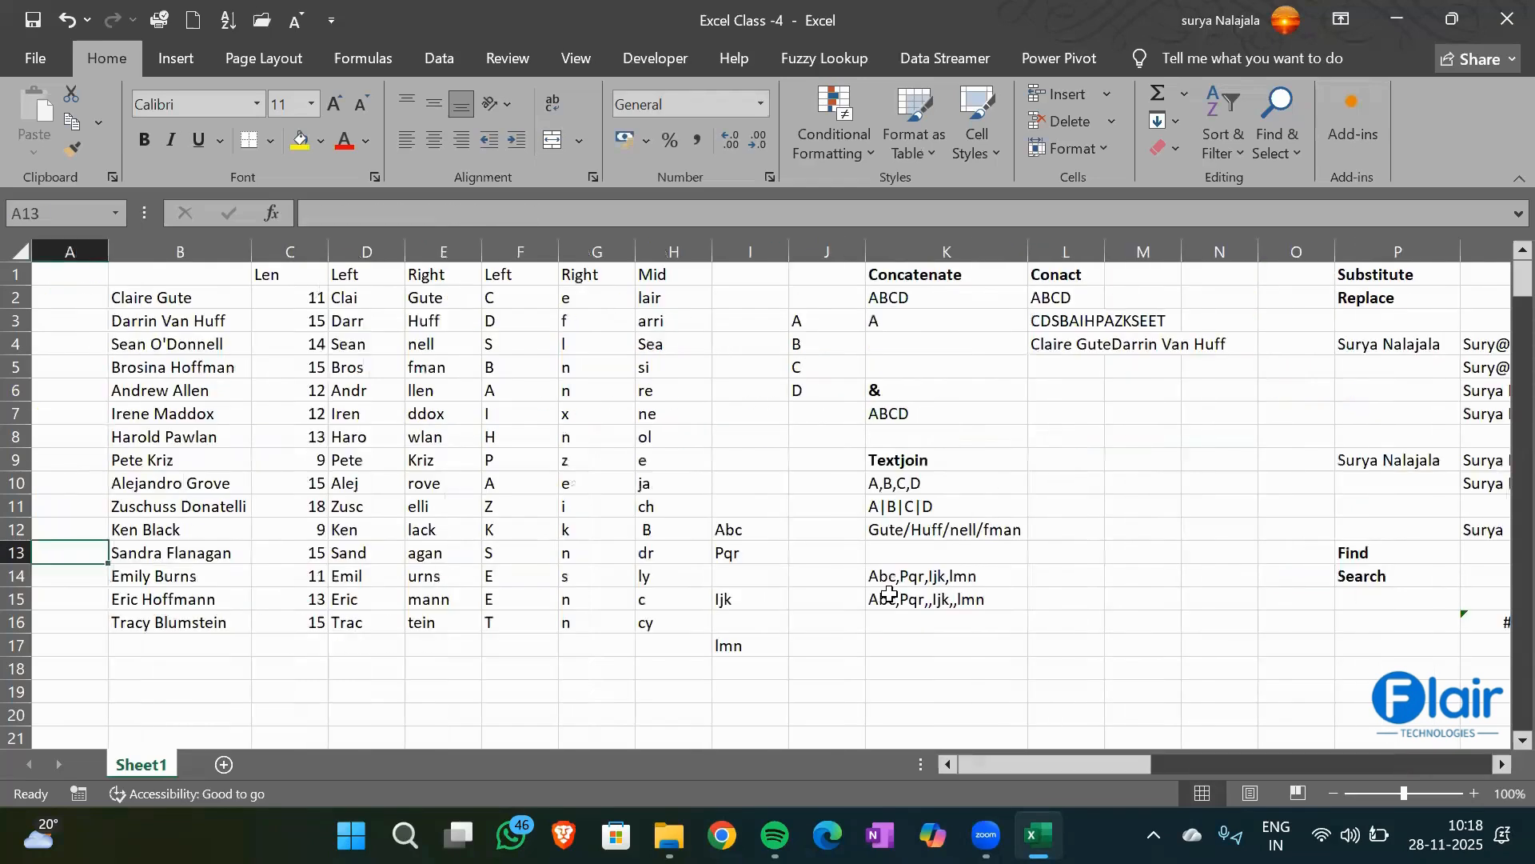
{"action": "key", "text": "Up"}
{"action": "key", "text": "Up"}
{"action": "key", "text": "Up"}
{"action": "key", "text": "Up"}
{"action": "key", "text": "Up"}
{"action": "key", "text": "Up"}
{"action": "key", "text": "Up"}
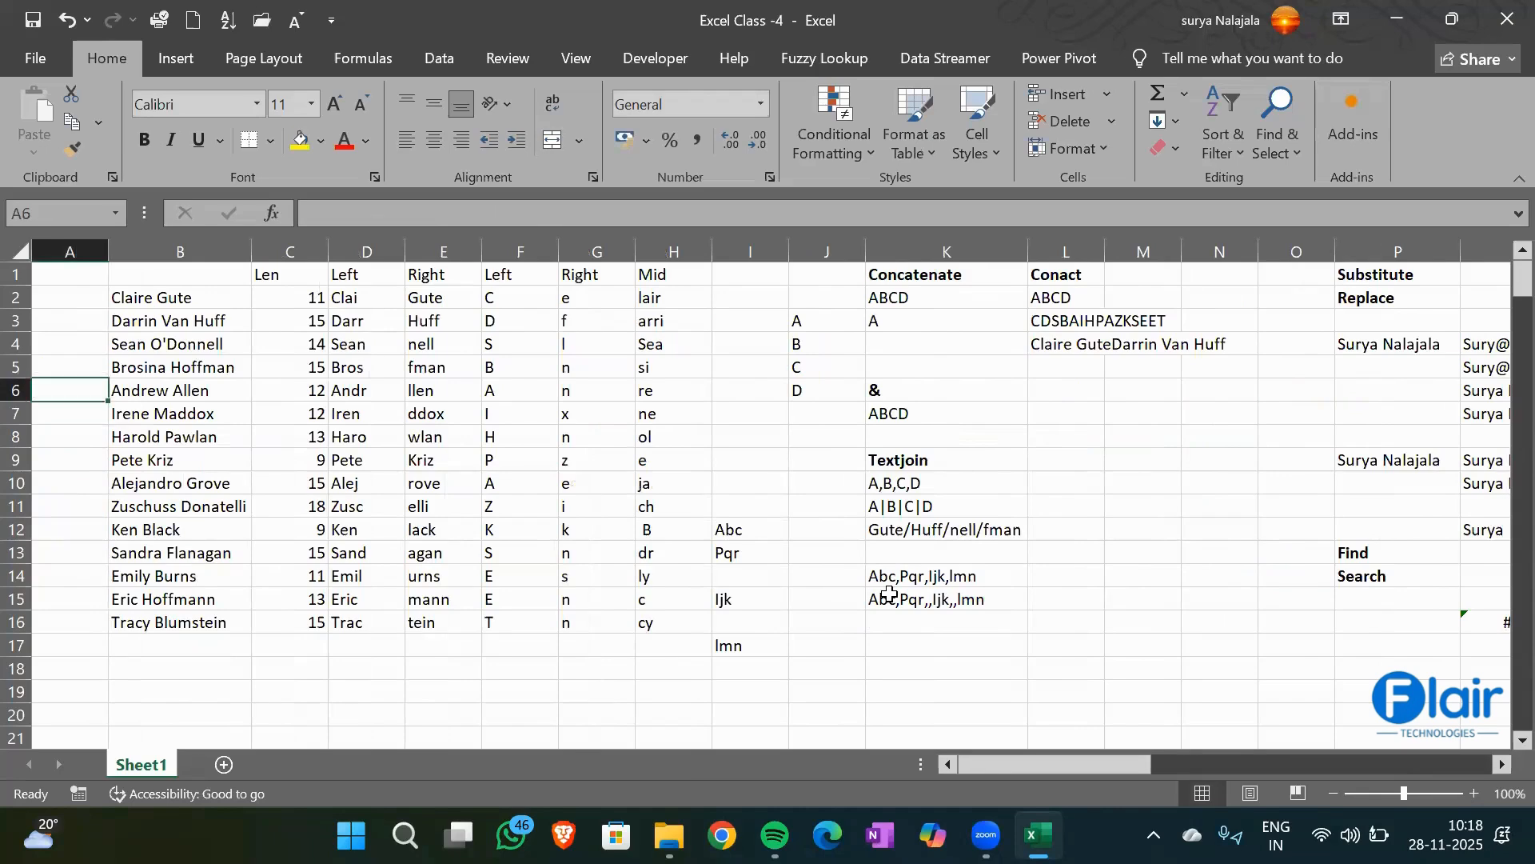
{"action": "key", "text": "Up"}
{"action": "key", "text": "Up"}
{"action": "key", "text": "Up"}
{"action": "key", "text": "Up"}
{"action": "key", "text": "Up"}
{"action": "key", "text": "Right"}
{"action": "key", "text": "Right"}
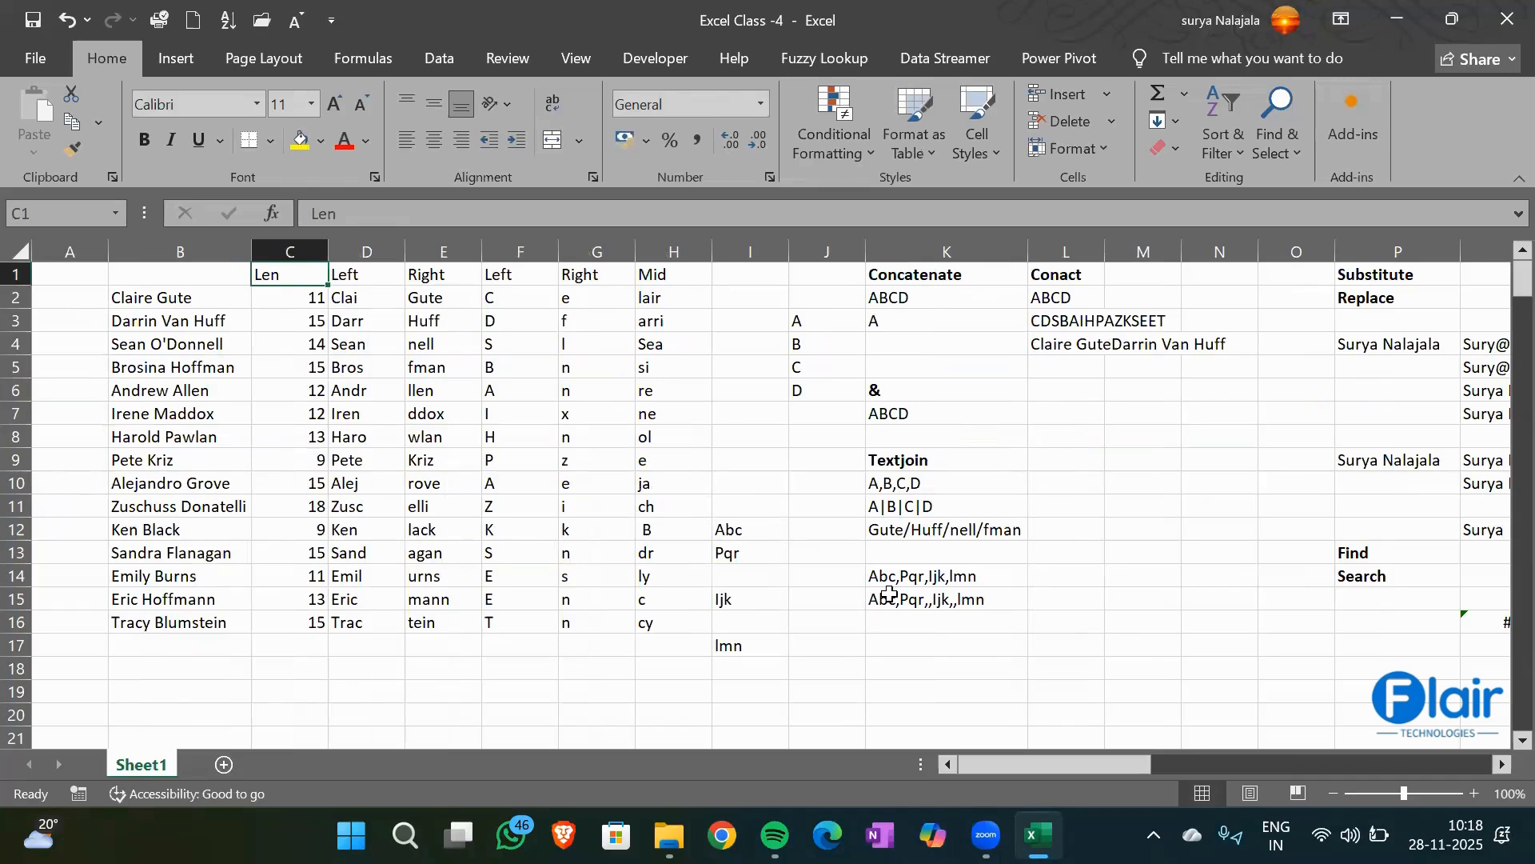
{"action": "key", "text": "Right"}
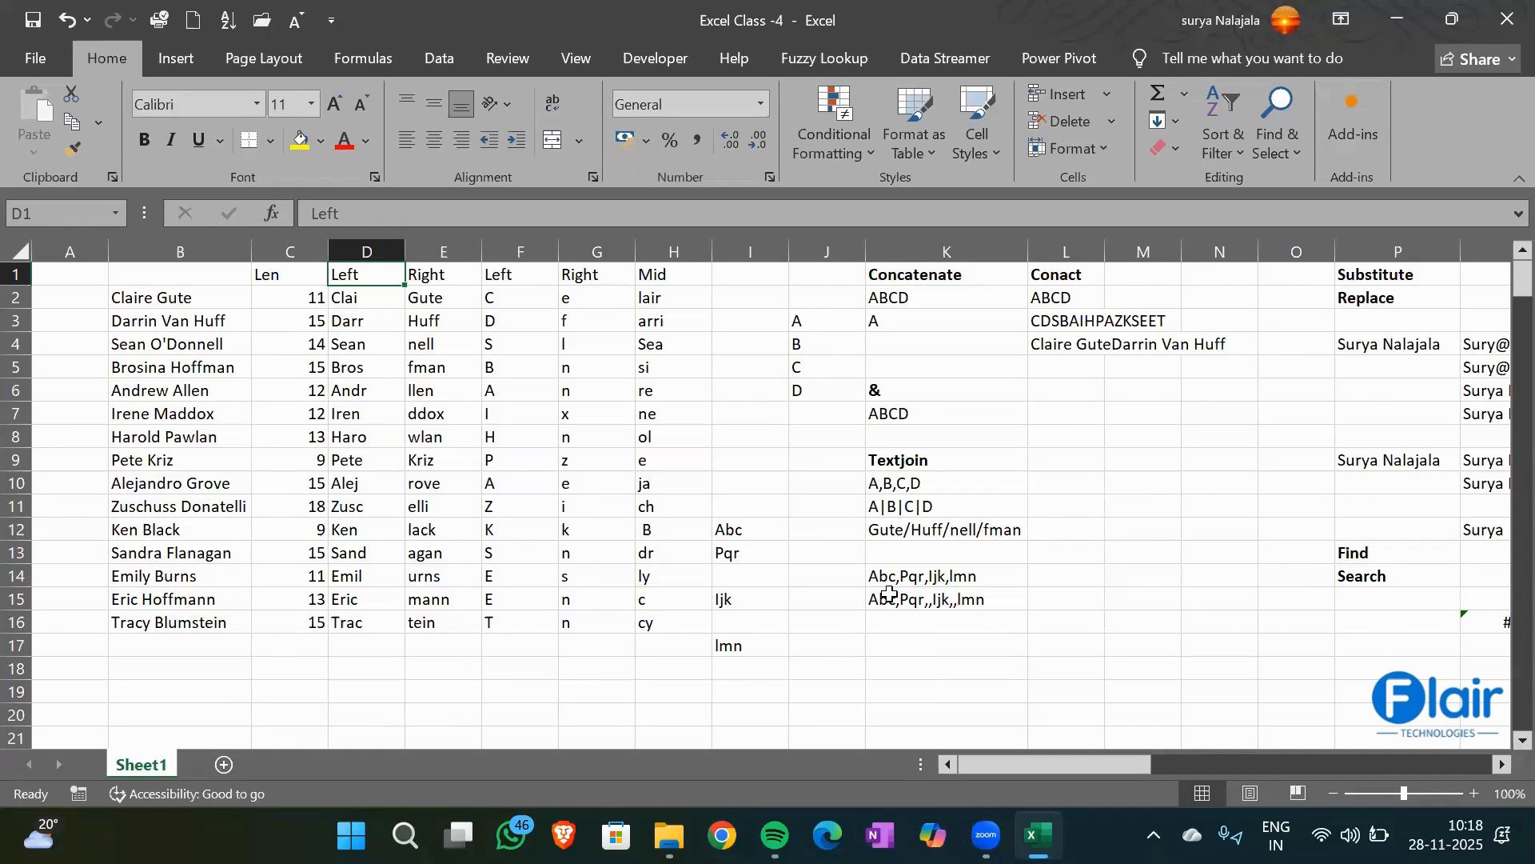
{"action": "key", "text": "Right"}
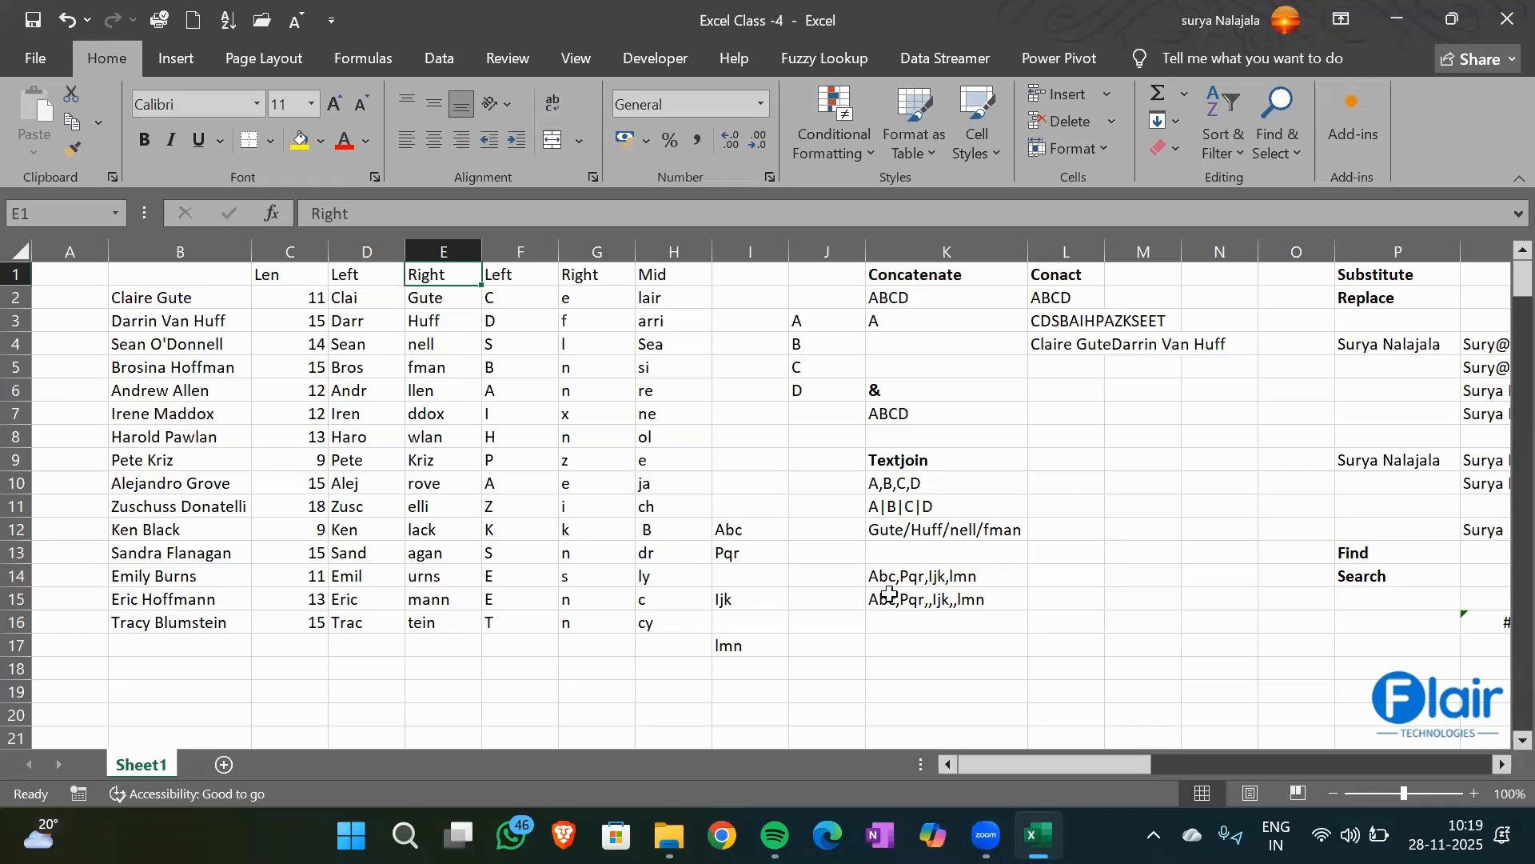
{"action": "key", "text": "Right"}
{"action": "key", "text": "Right"}
{"action": "key", "text": "Right"}
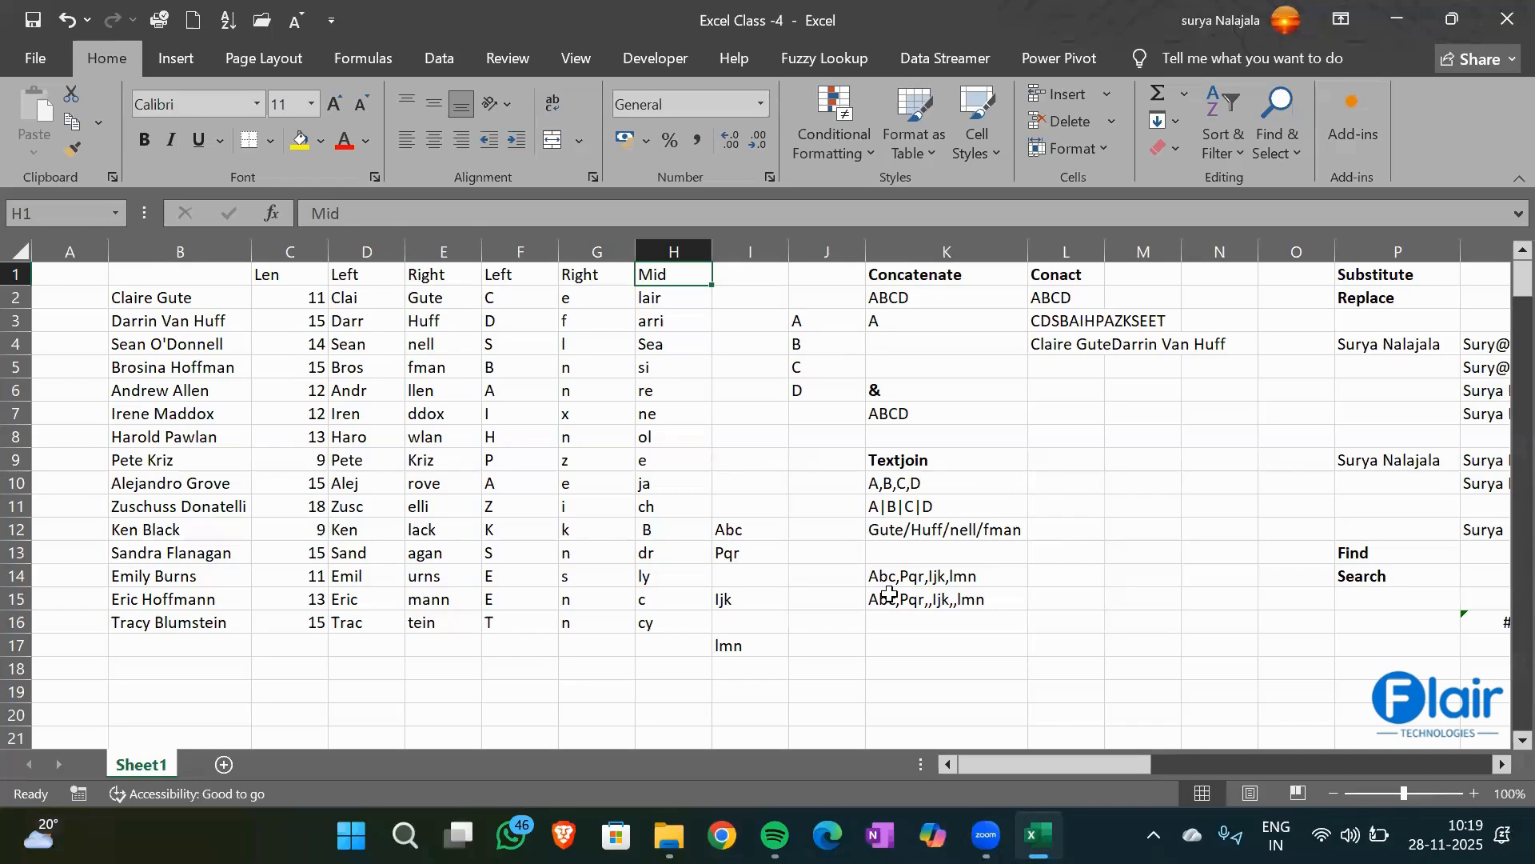
Review the Concatenate, Concat, & and Textjoin examples in columns J to L
{"action": "key", "text": "Right"}
{"action": "key", "text": "Right"}
{"action": "key", "text": "Right"}
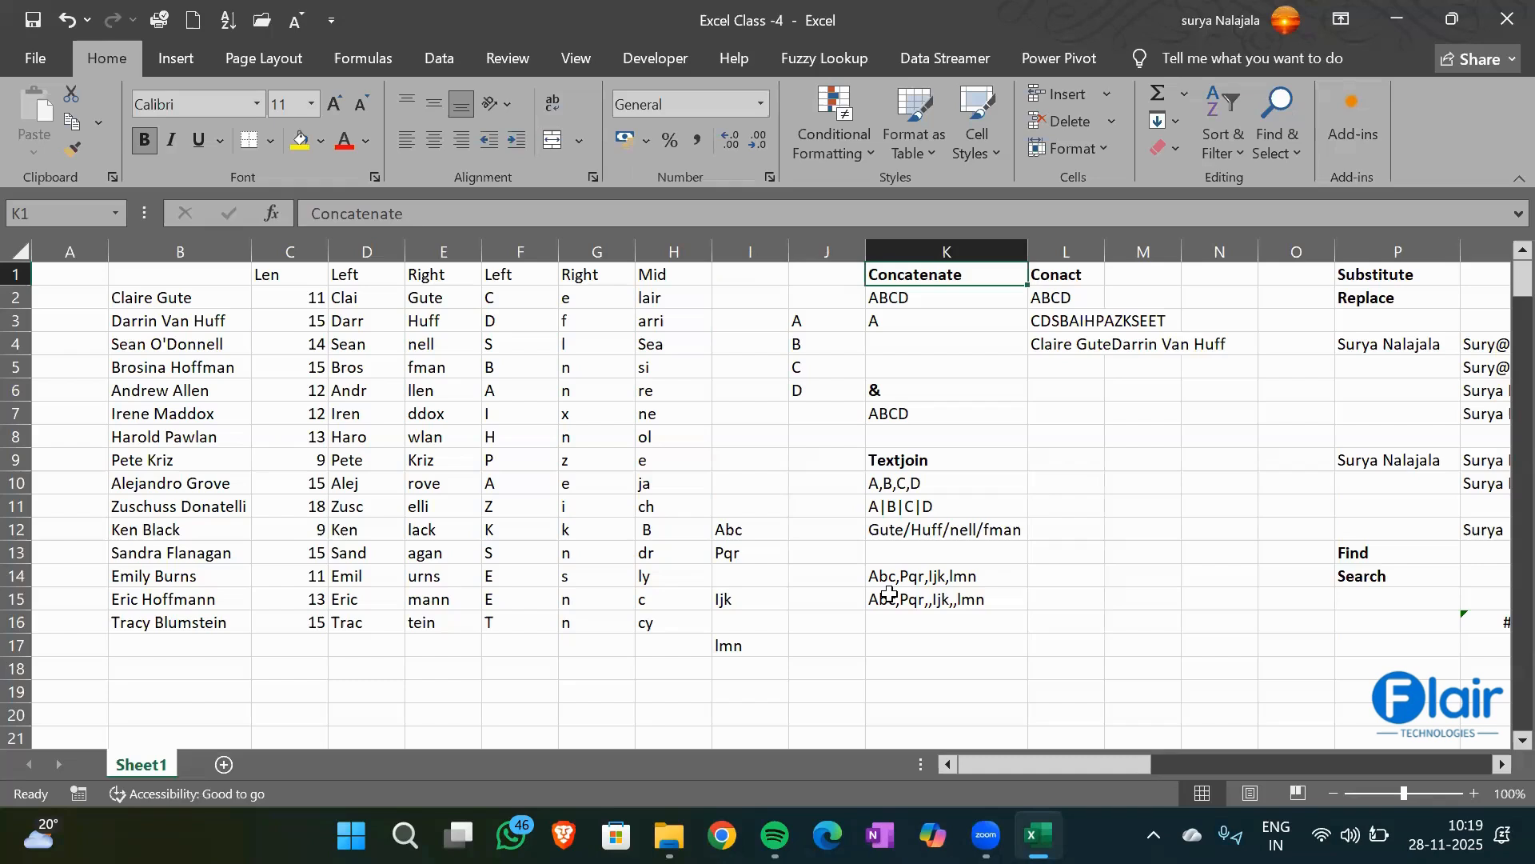
{"action": "key", "text": "Right"}
{"action": "key", "text": "Down"}
{"action": "key", "text": "Down"}
{"action": "key", "text": "Down"}
{"action": "key", "text": "Down"}
{"action": "key", "text": "Down"}
{"action": "key", "text": "Down"}
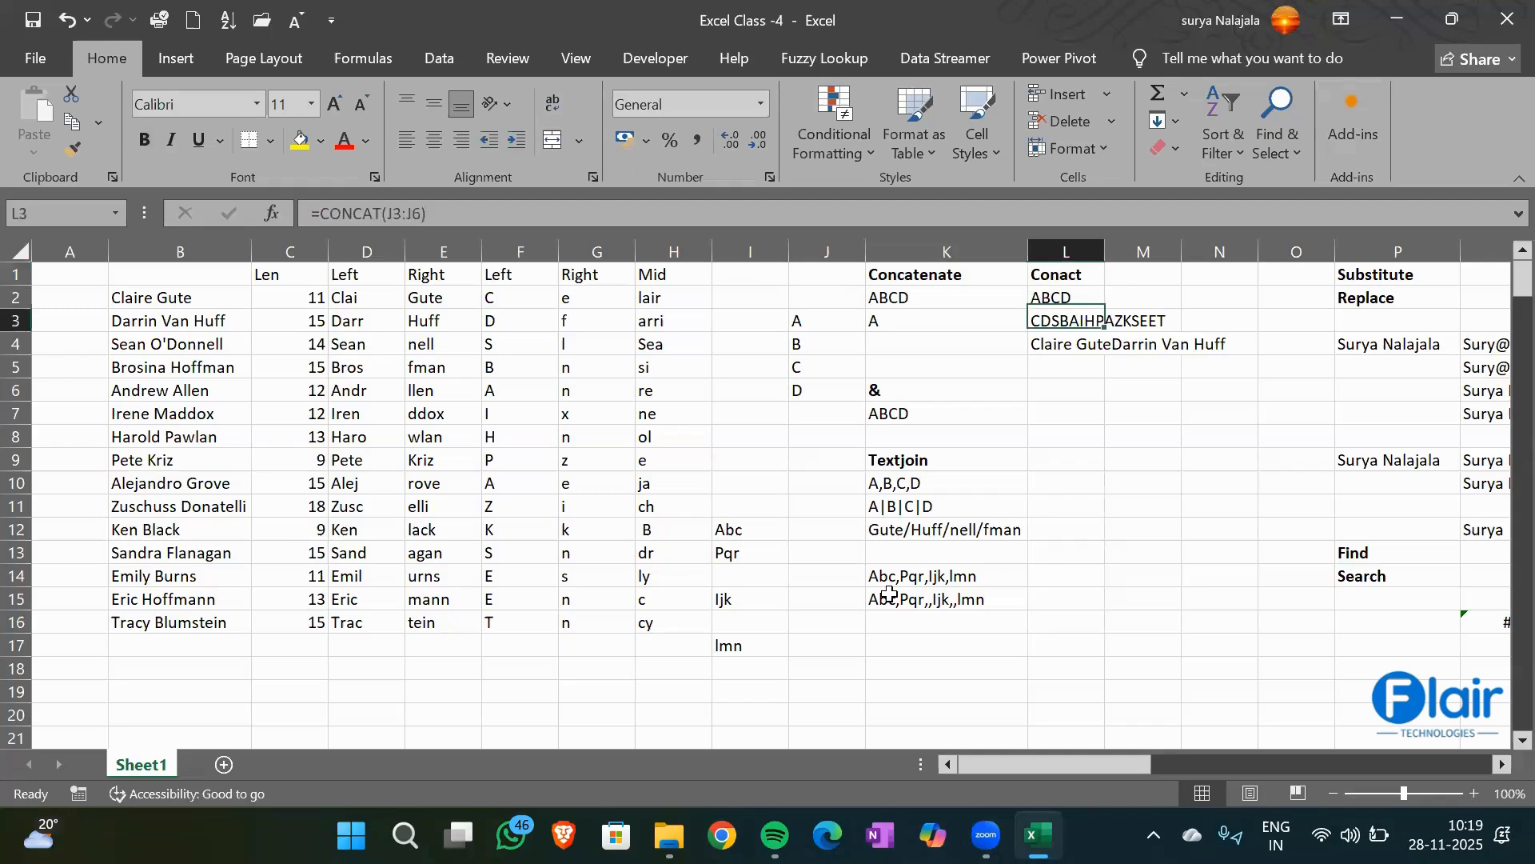
{"action": "key", "text": "Left"}
{"action": "key", "text": "Up"}
{"action": "key", "text": "Left"}
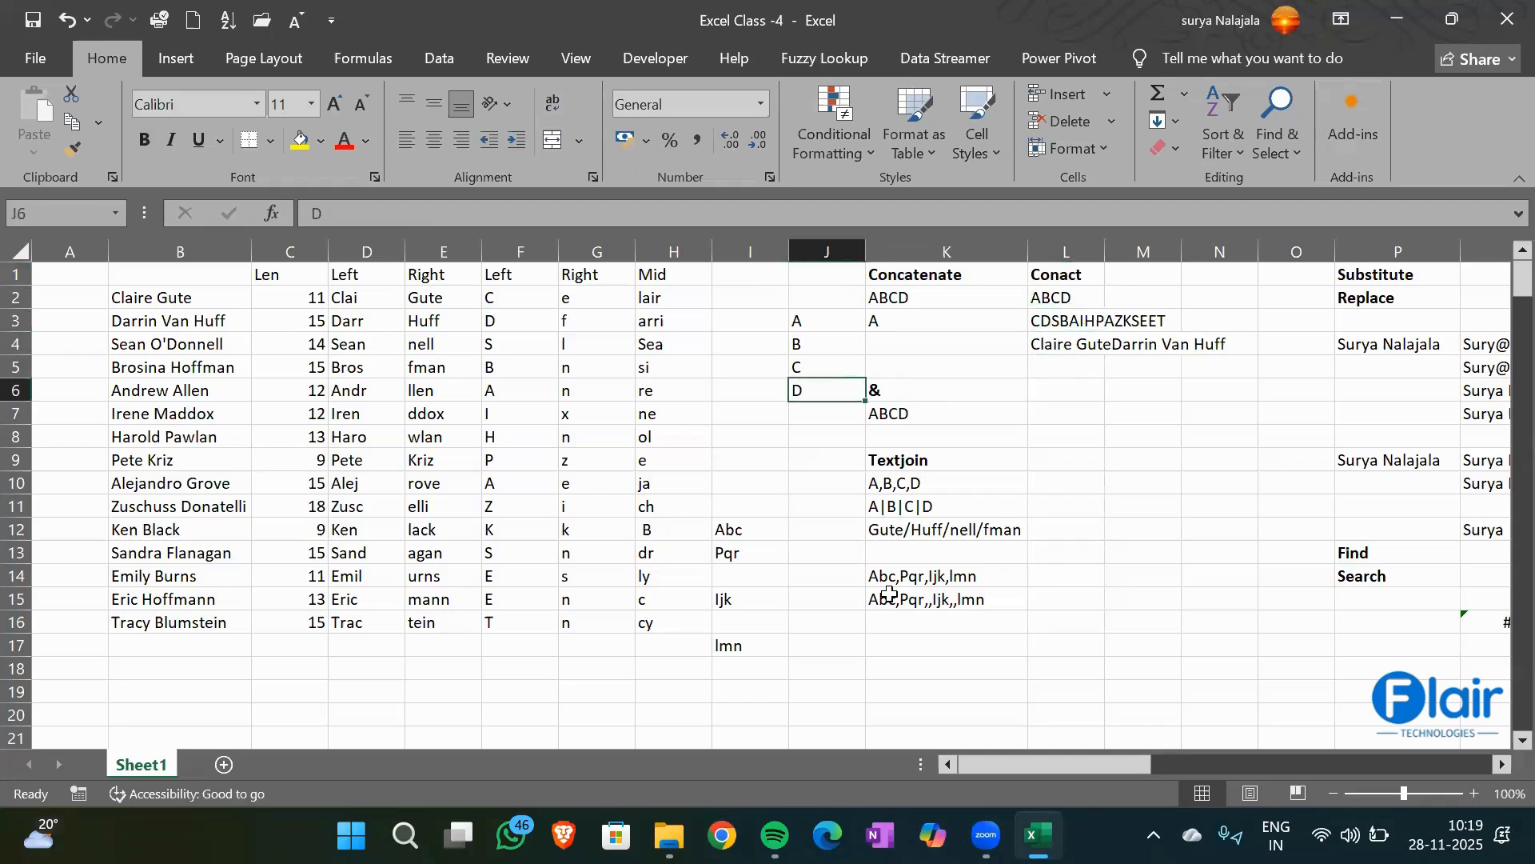
{"action": "key", "text": "Right"}
{"action": "key", "text": "Down"}
{"action": "key", "text": "Down"}
{"action": "key", "text": "Down"}
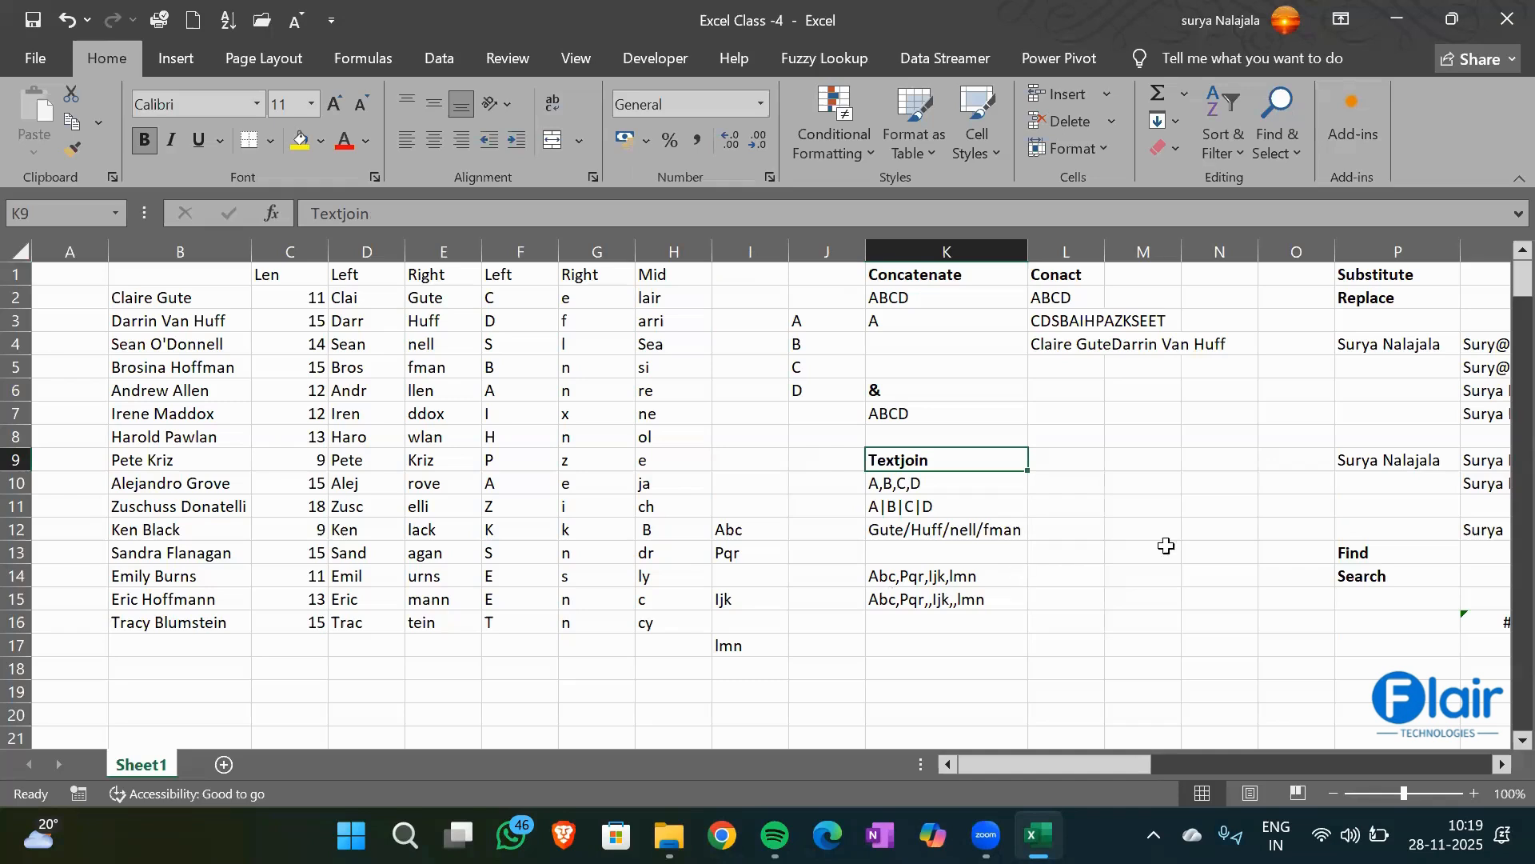
Enter the formula =J3&"," in L7, beside the & example
{"action": "left_click", "coordinate": [1055, 409]}
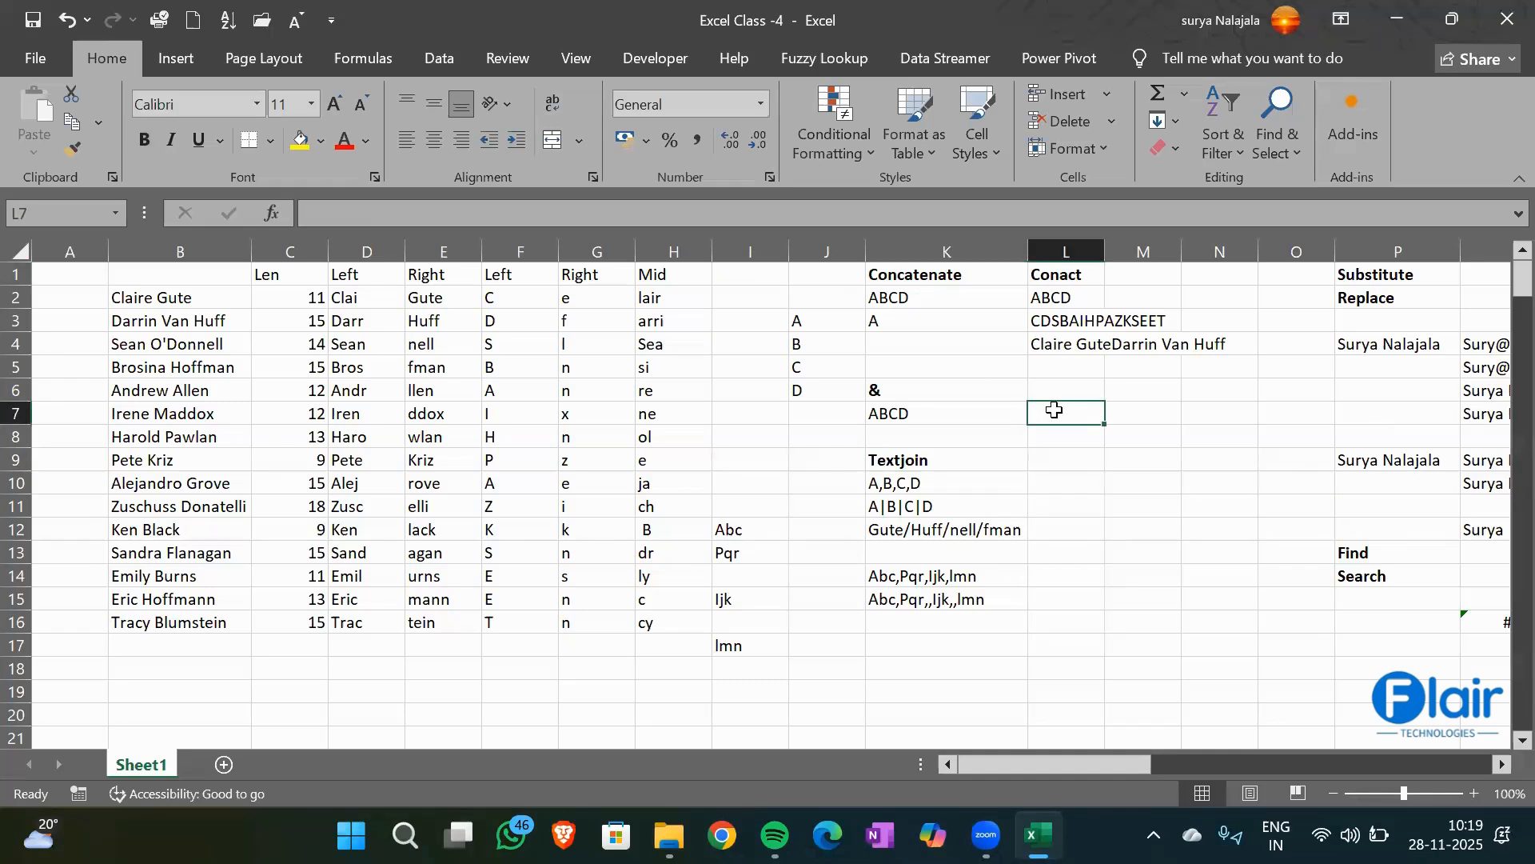
{"action": "type", "text": "="}
{"action": "key", "text": "Left"}
{"action": "key", "text": "Left"}
{"action": "key", "text": "Left"}
{"action": "key", "text": "Right"}
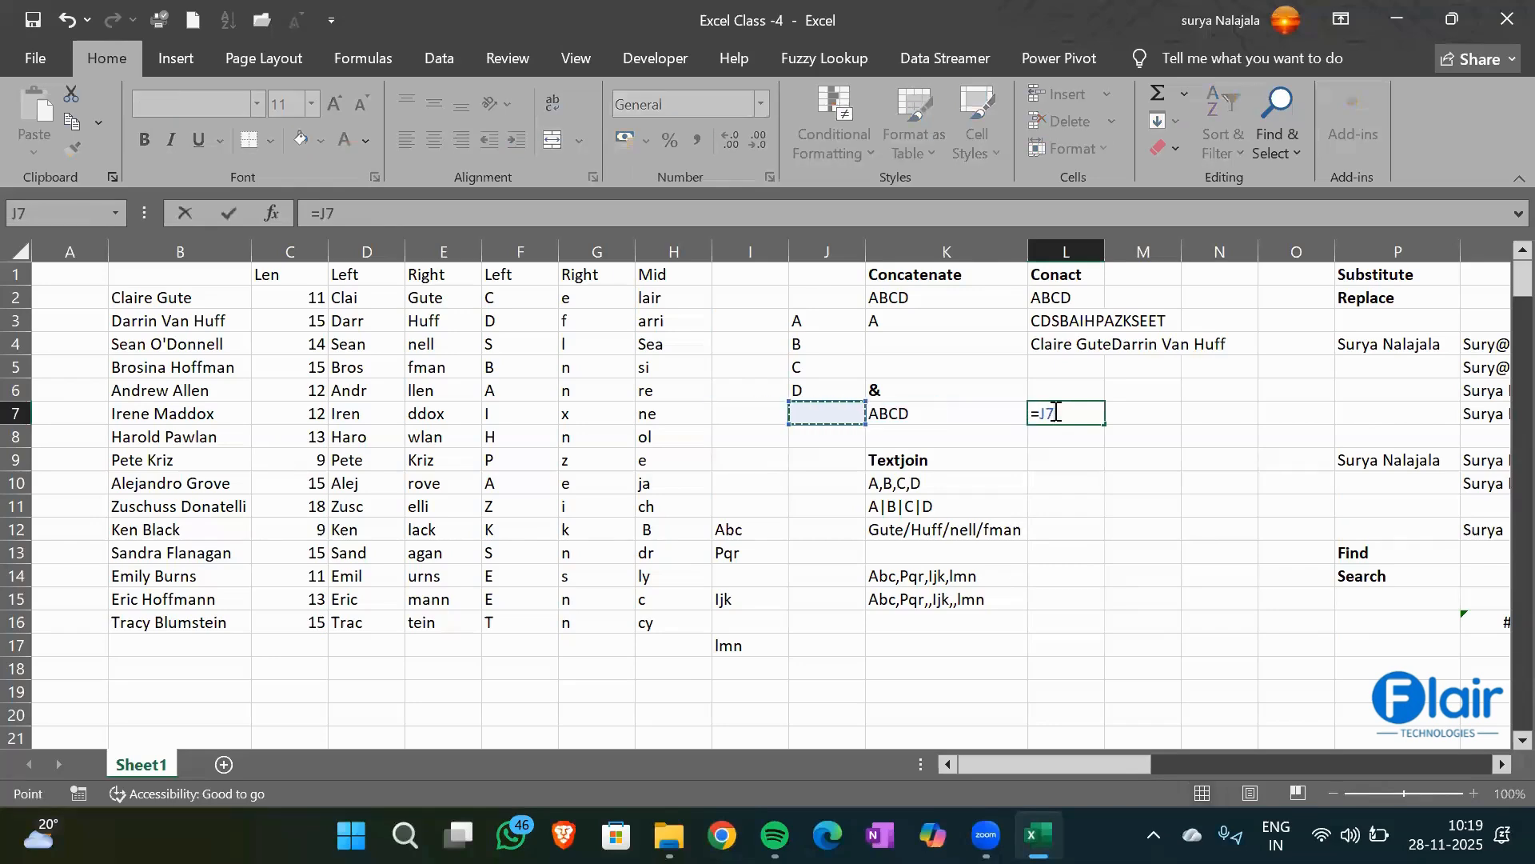
{"action": "key", "text": "Up"}
{"action": "key", "text": "Up"}
{"action": "key", "text": "Up"}
{"action": "key", "text": "Up"}
{"action": "type", "text": "&"}
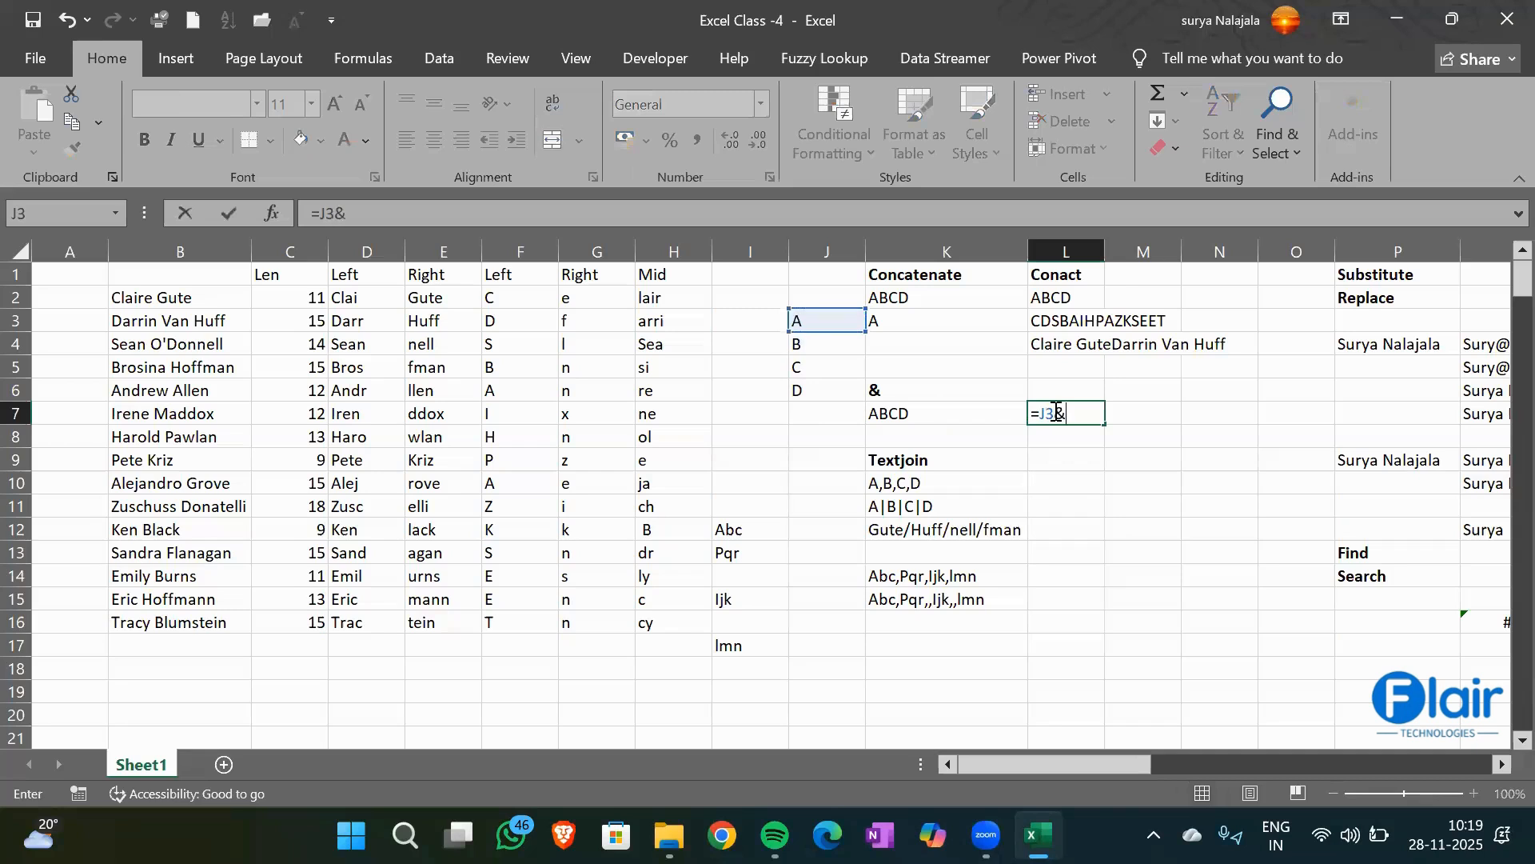
{"action": "type", "text": "\",\""}
{"action": "left_click", "coordinate": [823, 341]}
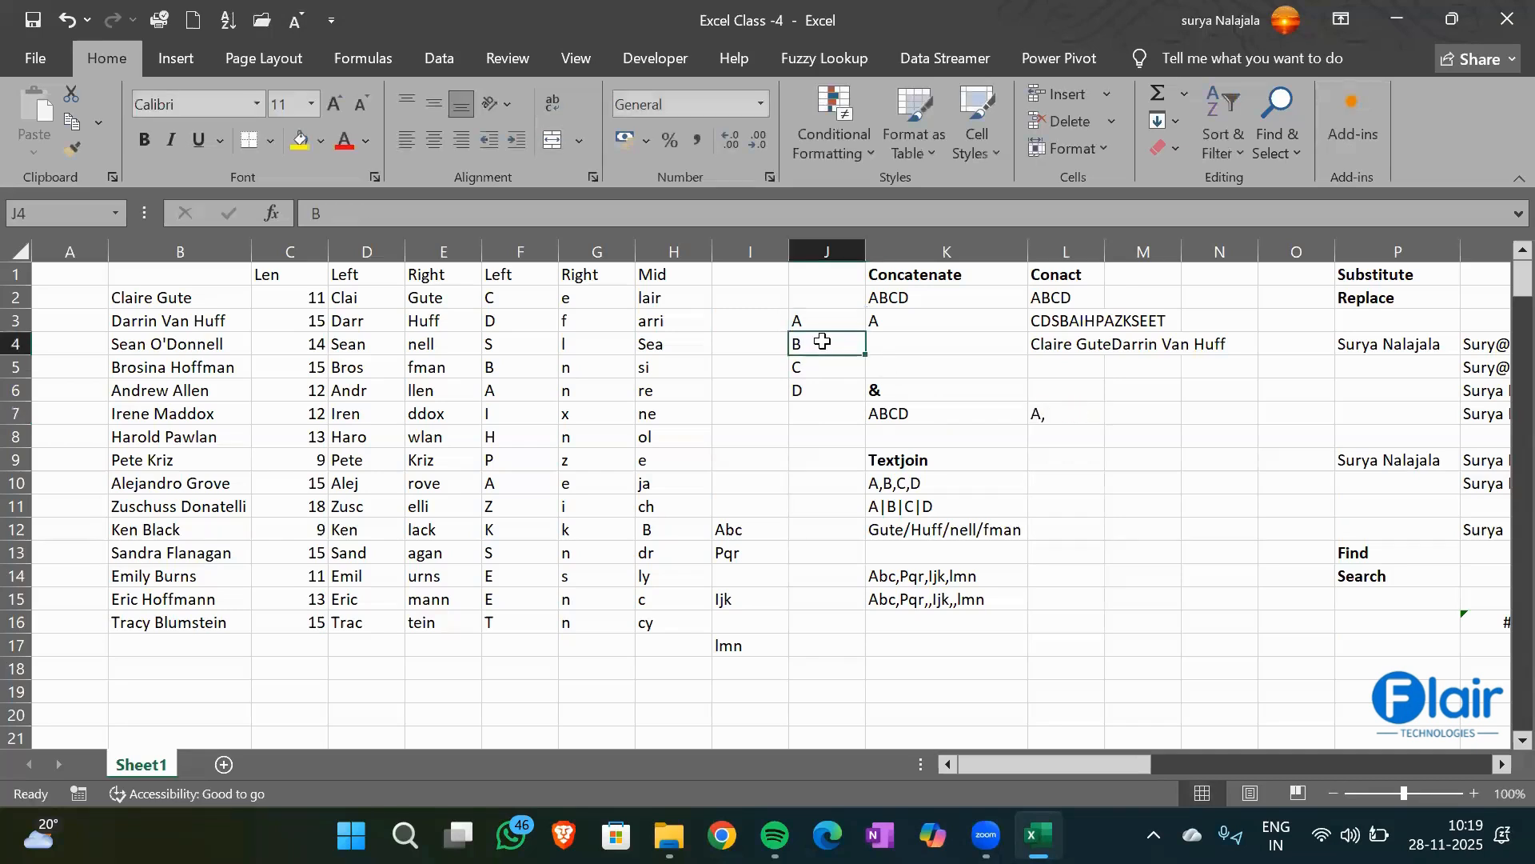
Extend the formula in L7 to =J3&","&J4&","&J5&","&J6 and reselect the cell
{"action": "left_click", "coordinate": [1062, 416]}
{"action": "left_click", "coordinate": [411, 215]}
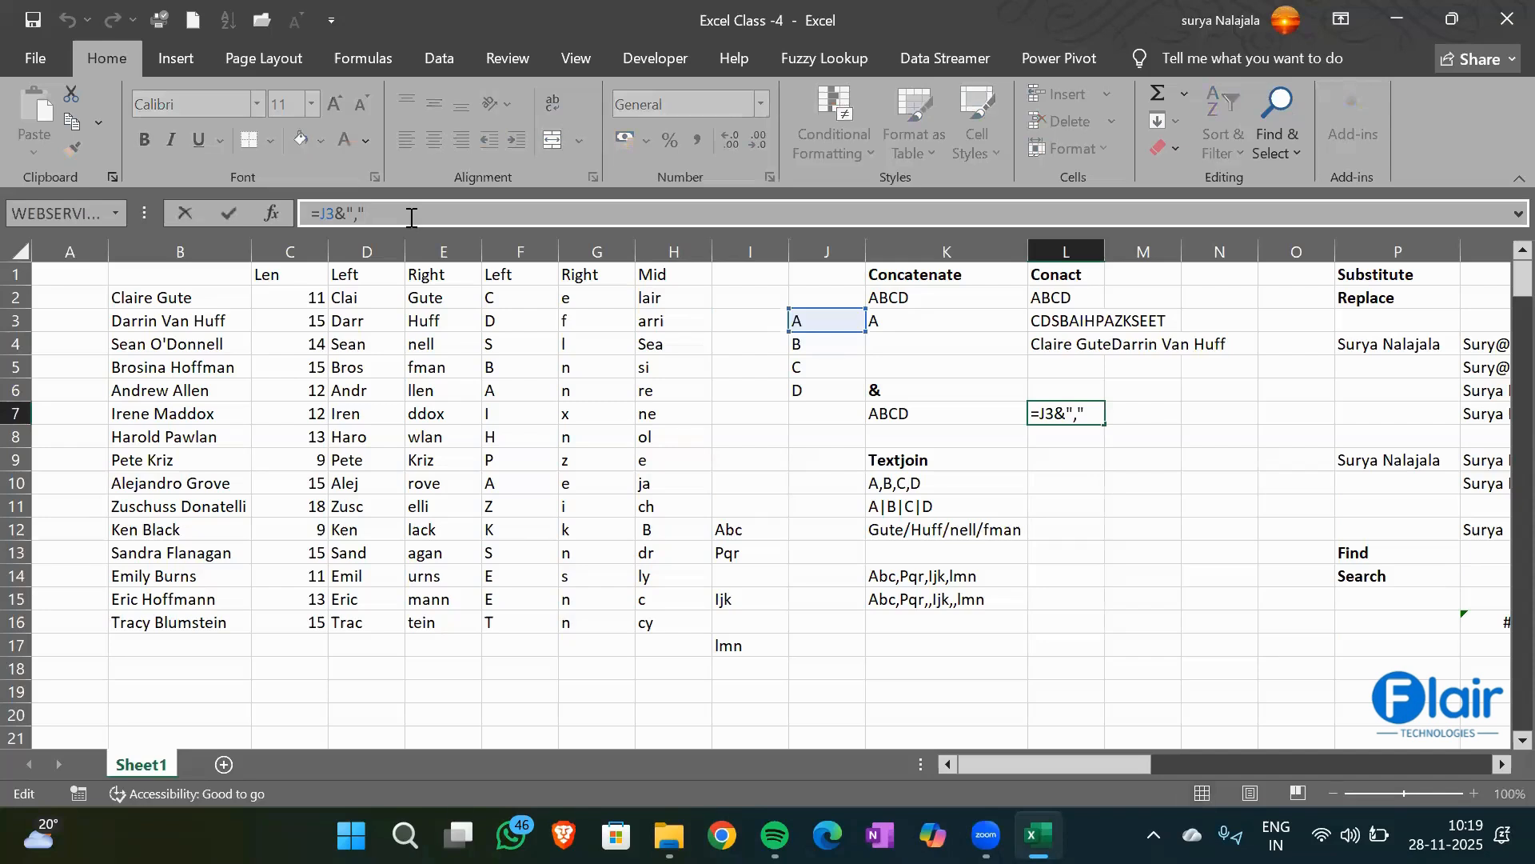
{"action": "type", "text": "&"}
{"action": "left_click", "coordinate": [829, 348]}
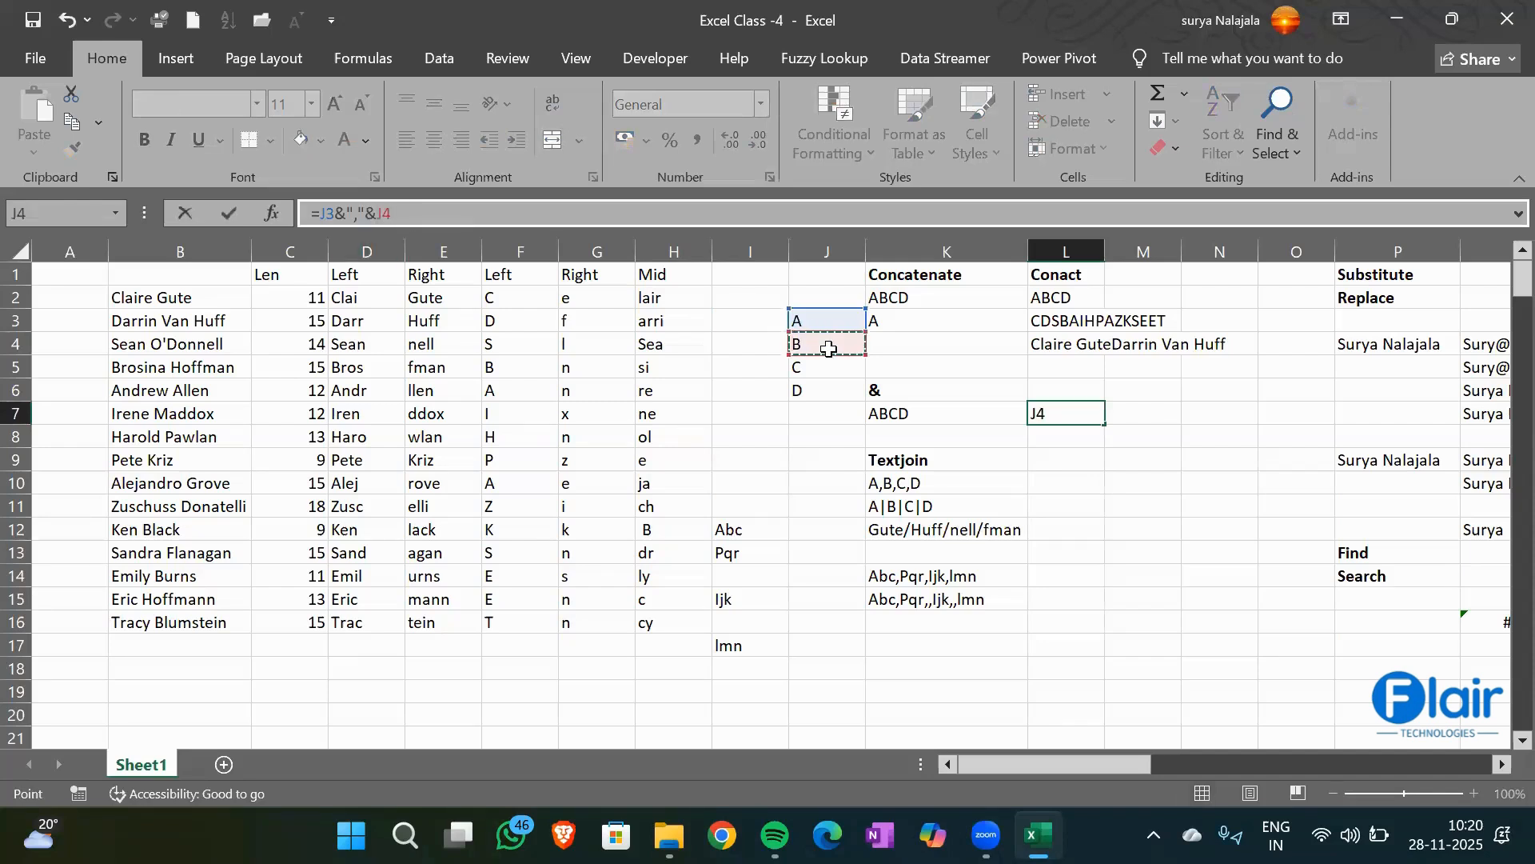
{"action": "type", "text": "&\",\"&"}
{"action": "left_click", "coordinate": [820, 370]}
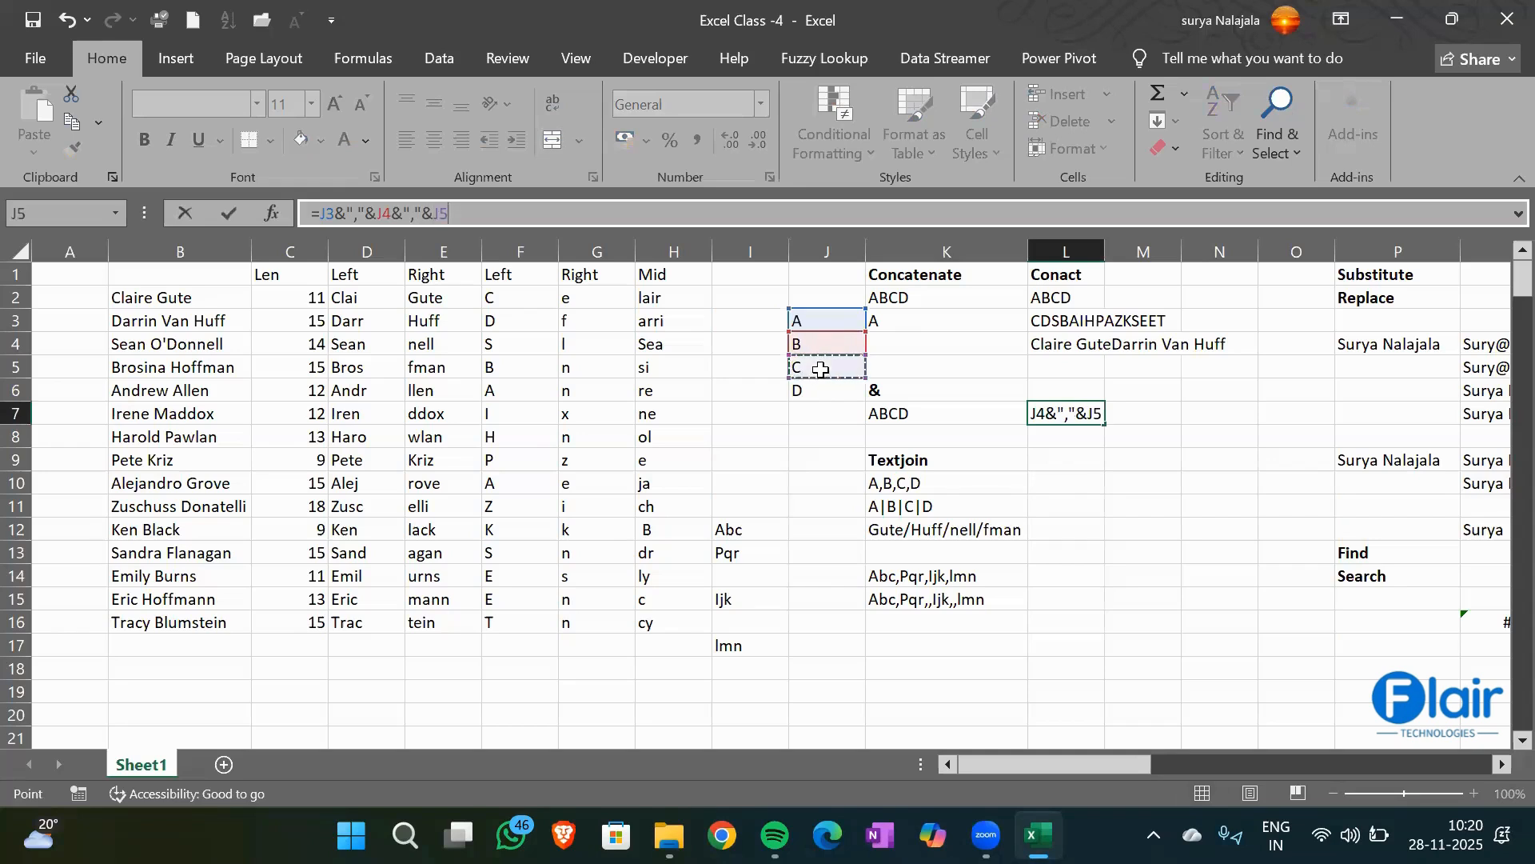
{"action": "type", "text": "&\""}
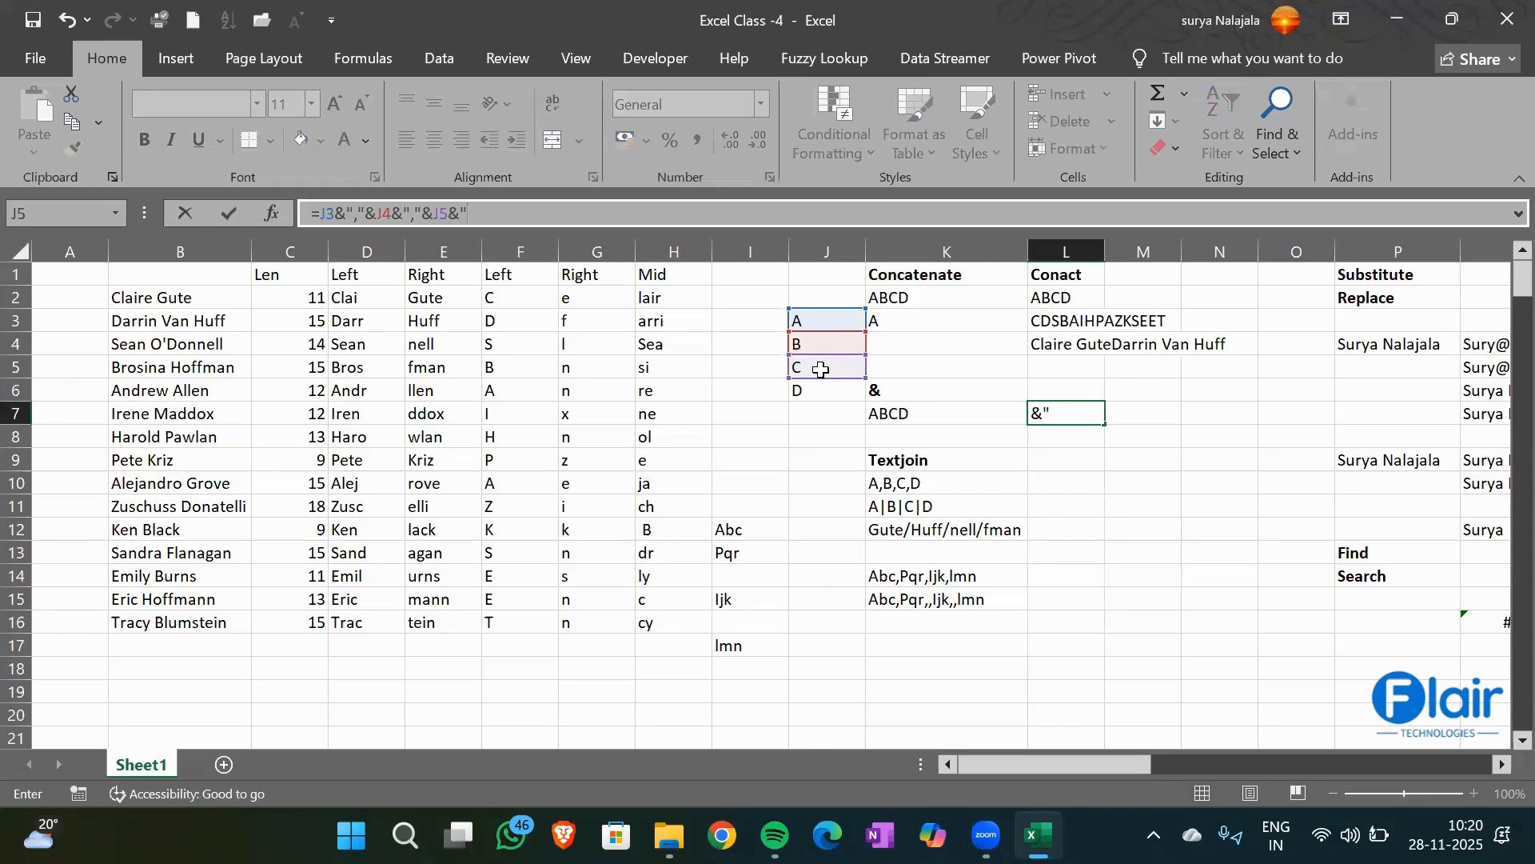
{"action": "type", "text": ",\"&"}
{"action": "left_click", "coordinate": [823, 390]}
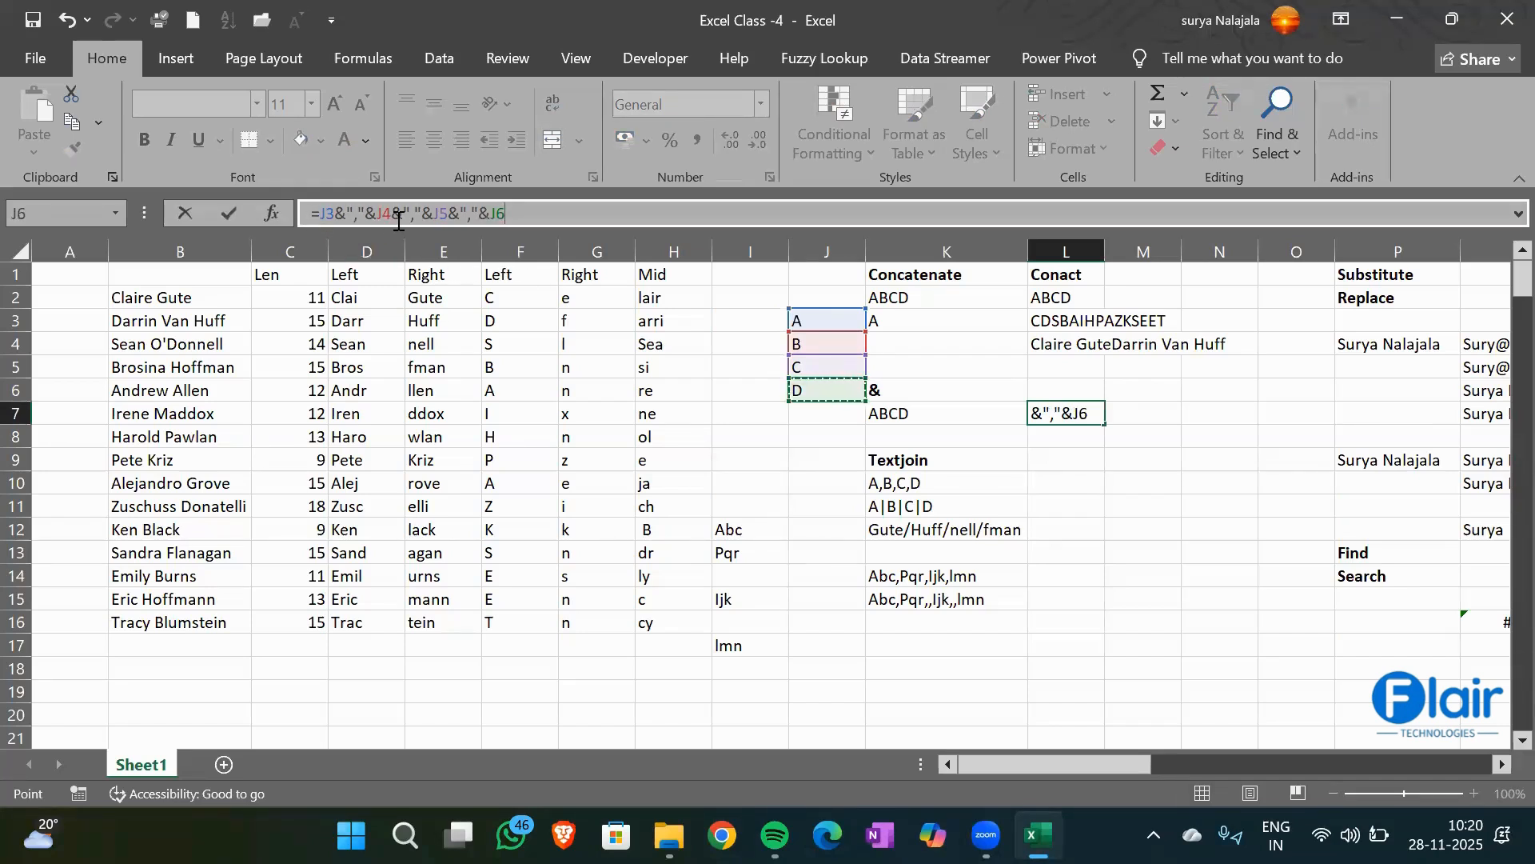
{"action": "key", "text": "Return"}
{"action": "key", "text": "Up"}
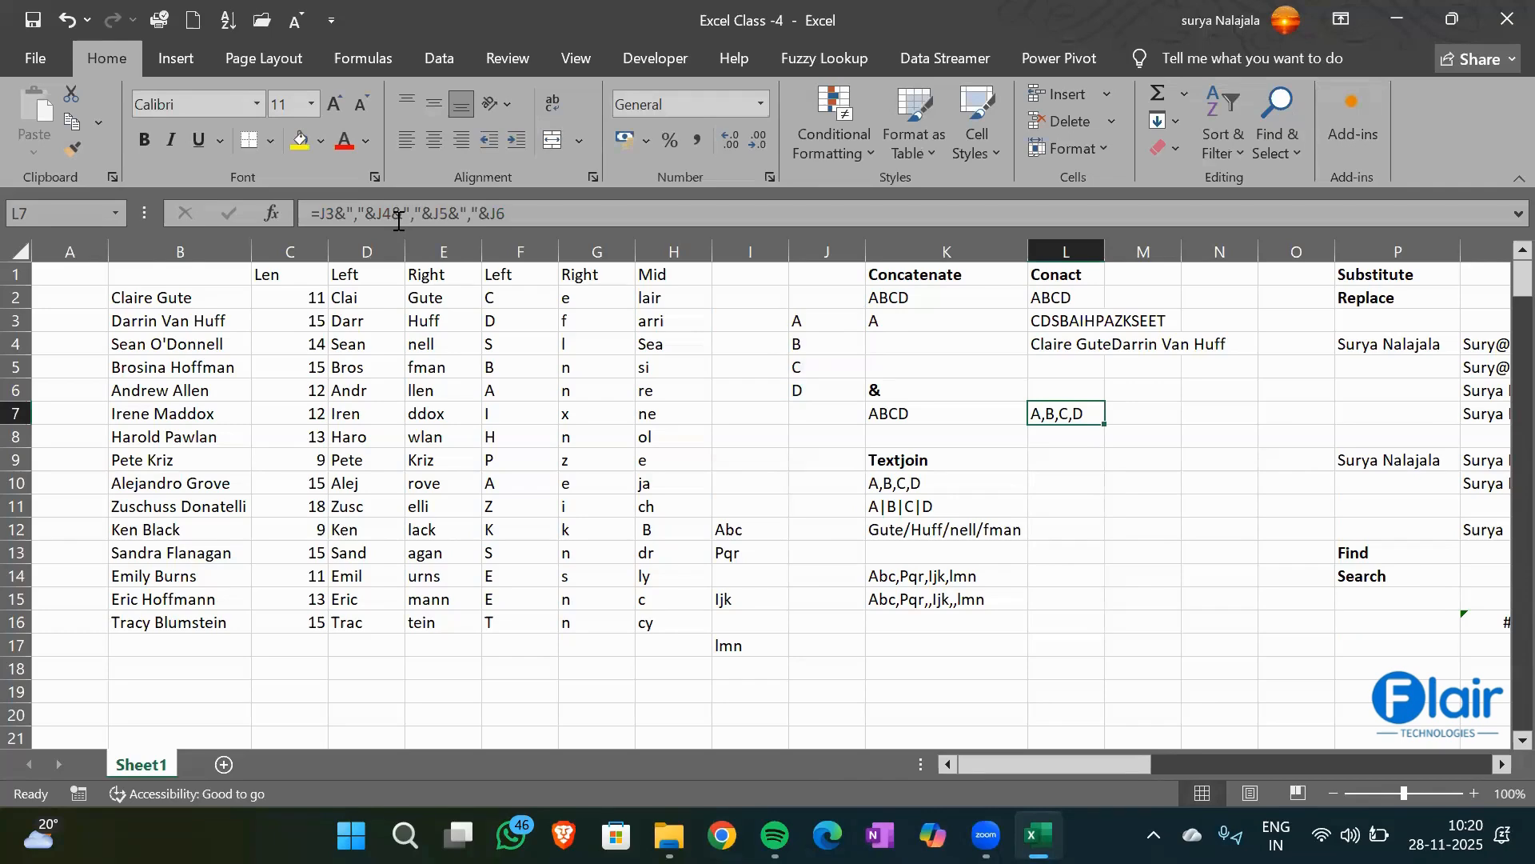
Review the Substitute and Replace examples, examining the SUBSTITUTE formula in Q4
{"action": "key", "text": "Right"}
{"action": "key", "text": "Right"}
{"action": "key", "text": "Right"}
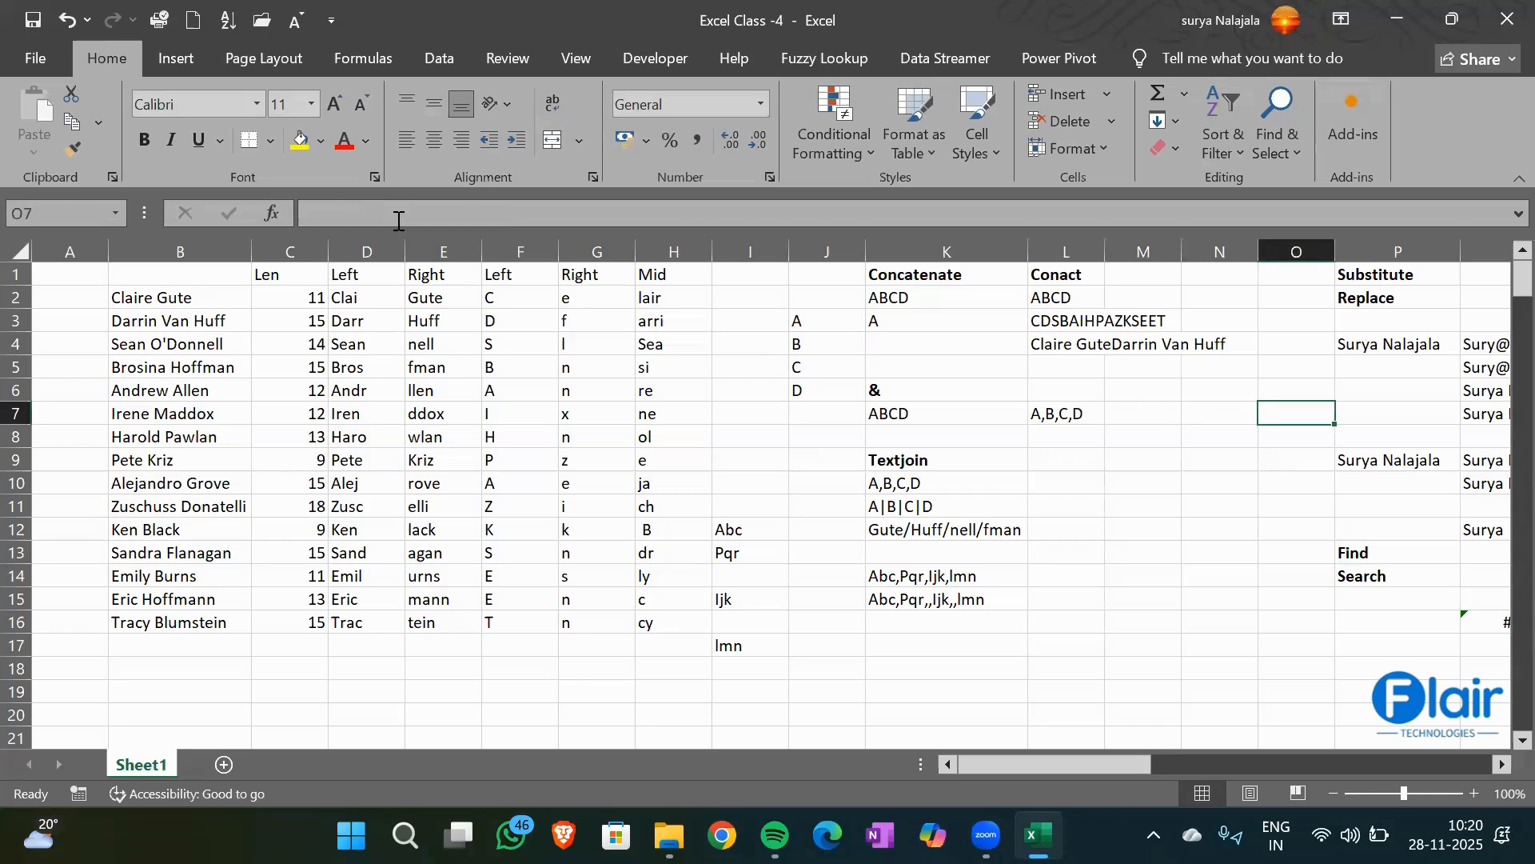
{"action": "key", "text": "Right"}
{"action": "key", "text": "Right"}
{"action": "key", "text": "Right"}
{"action": "key", "text": "Right"}
{"action": "key", "text": "Right"}
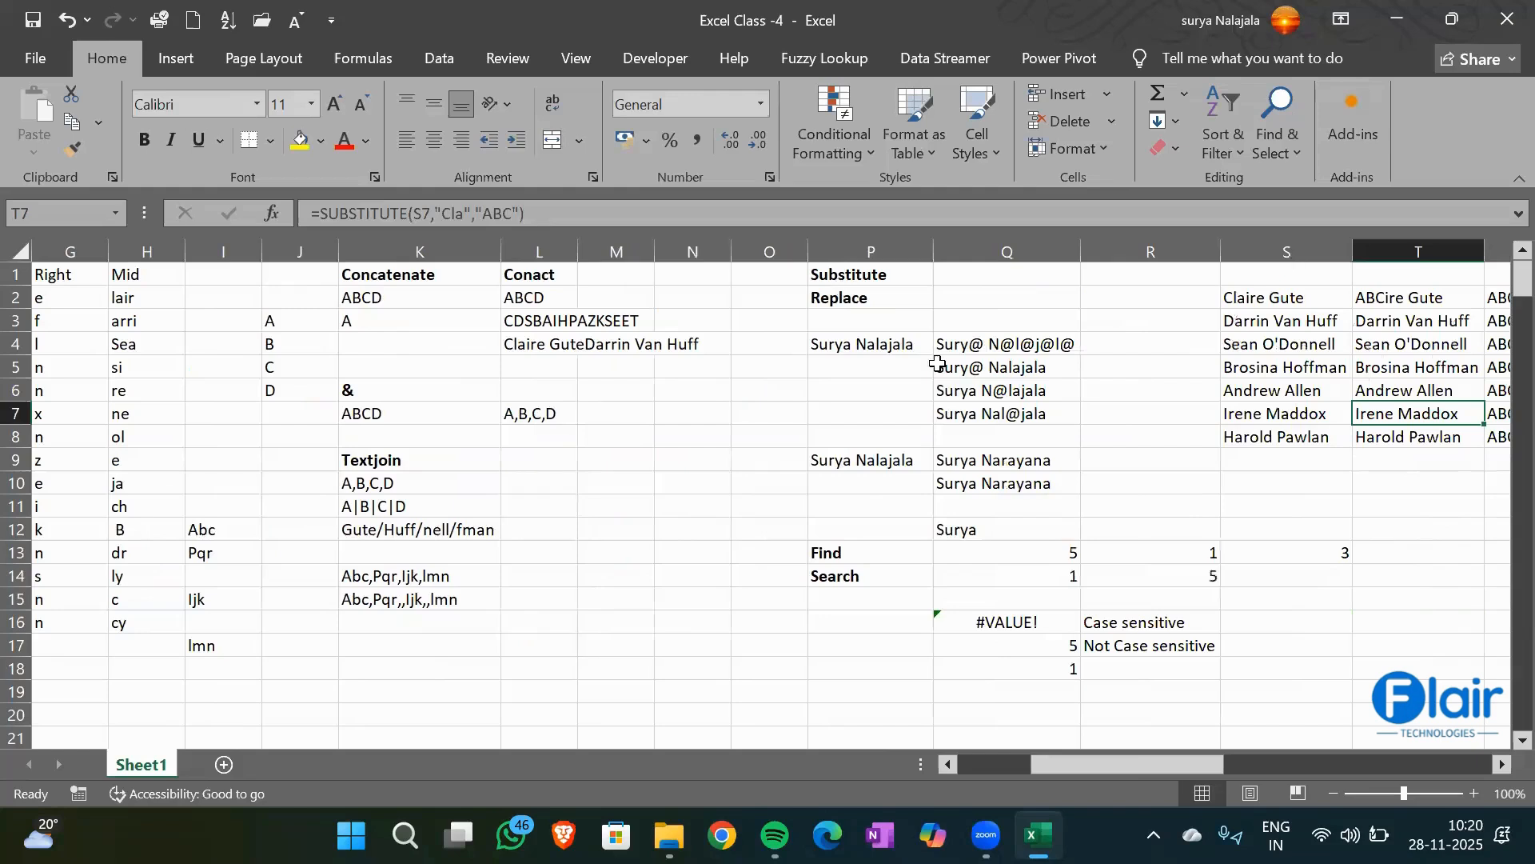
{"action": "left_click", "coordinate": [990, 346]}
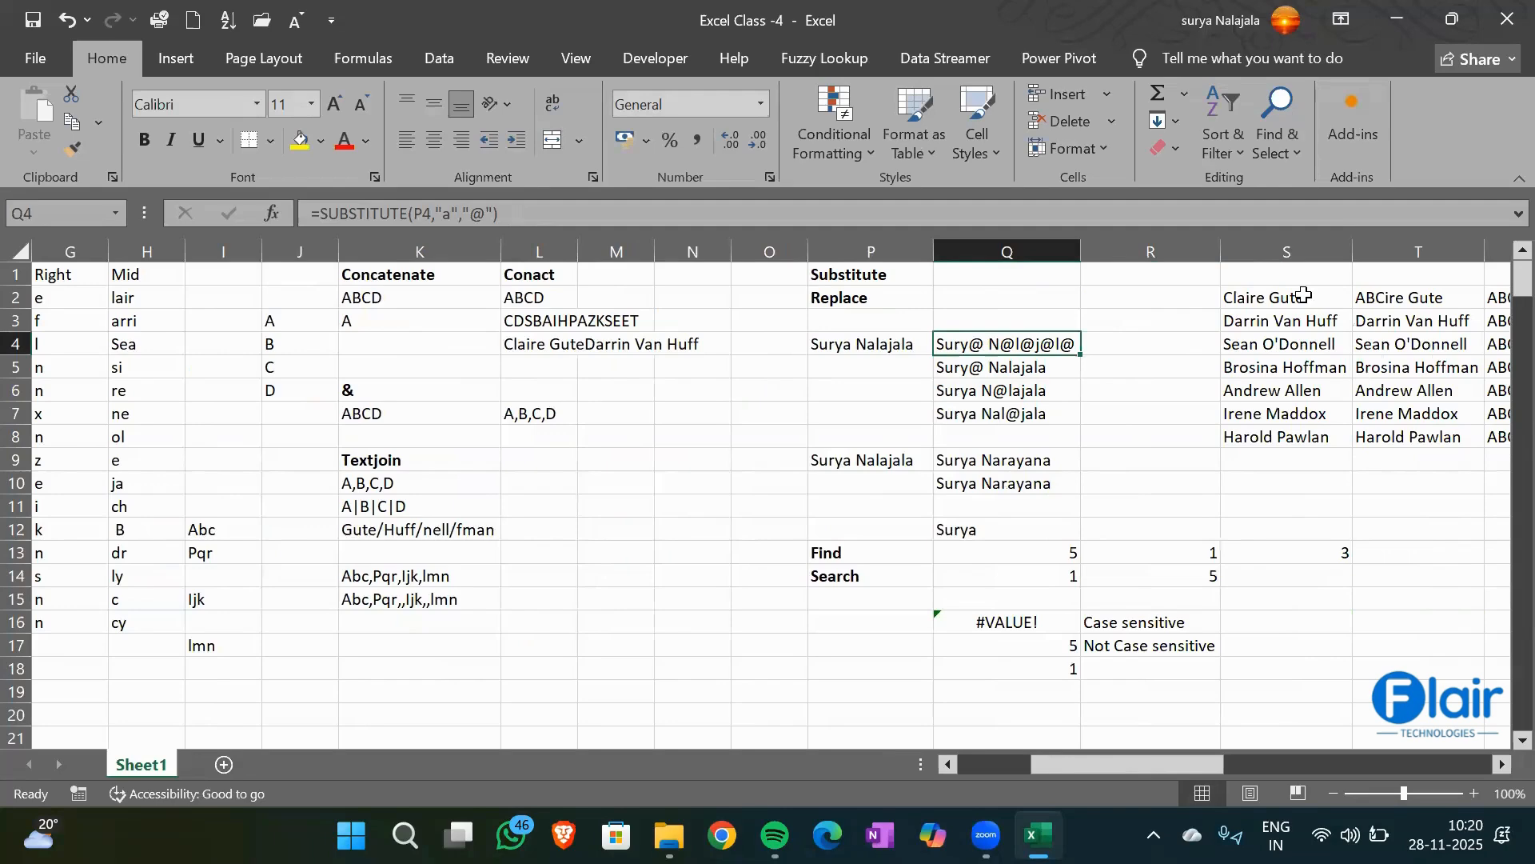
Review the Find and Search examples, starting at P13 and continuing across row 13 to column AJ
{"action": "left_click", "coordinate": [899, 553]}
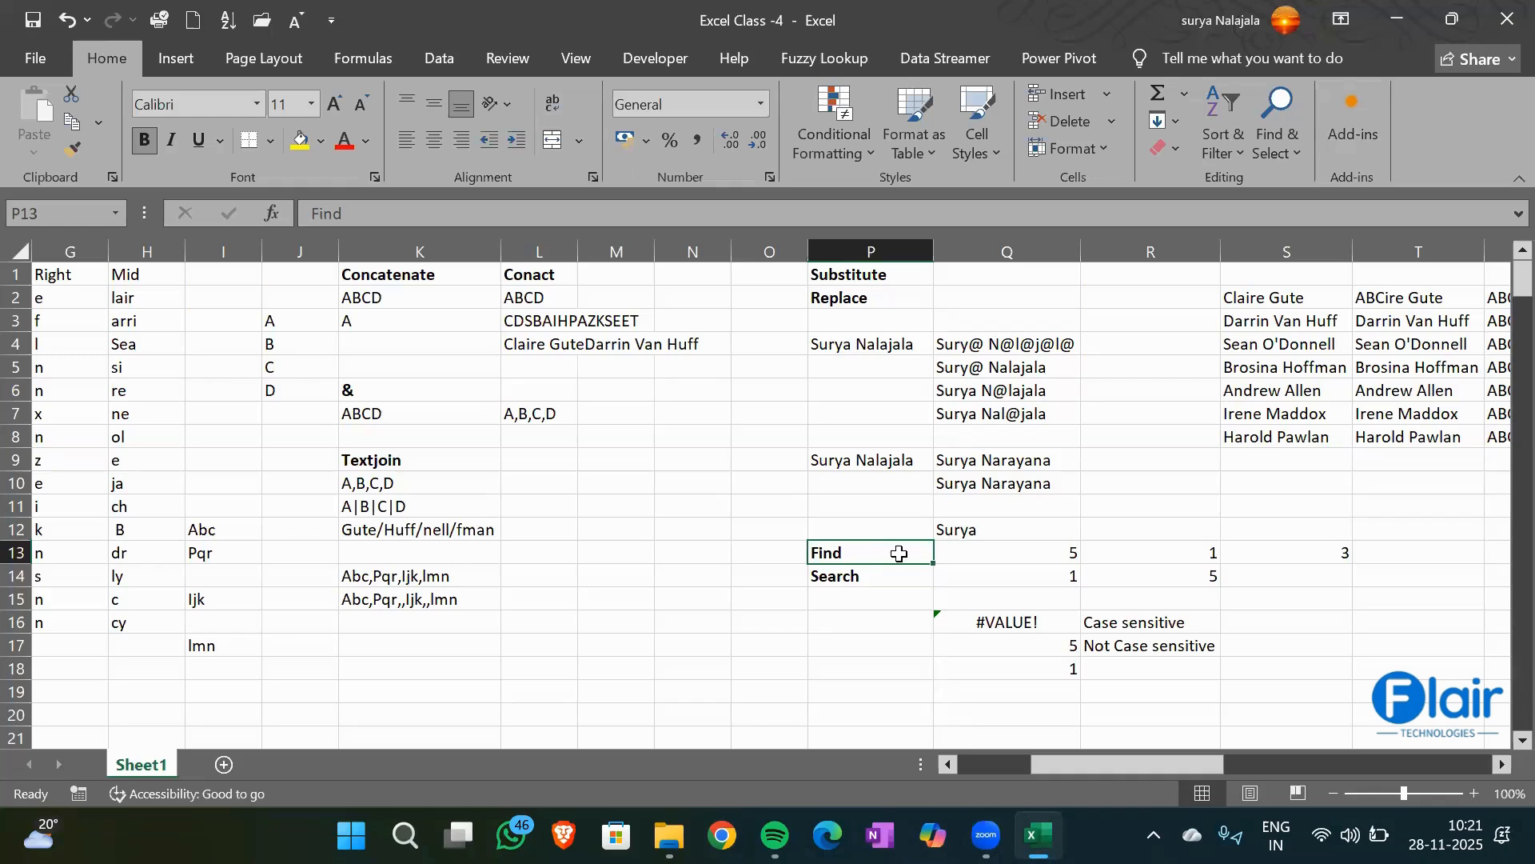
{"action": "key", "text": "Right"}
{"action": "key", "text": "Right"}
{"action": "key", "text": "Right"}
{"action": "key", "text": "Right"}
{"action": "key", "text": "Right"}
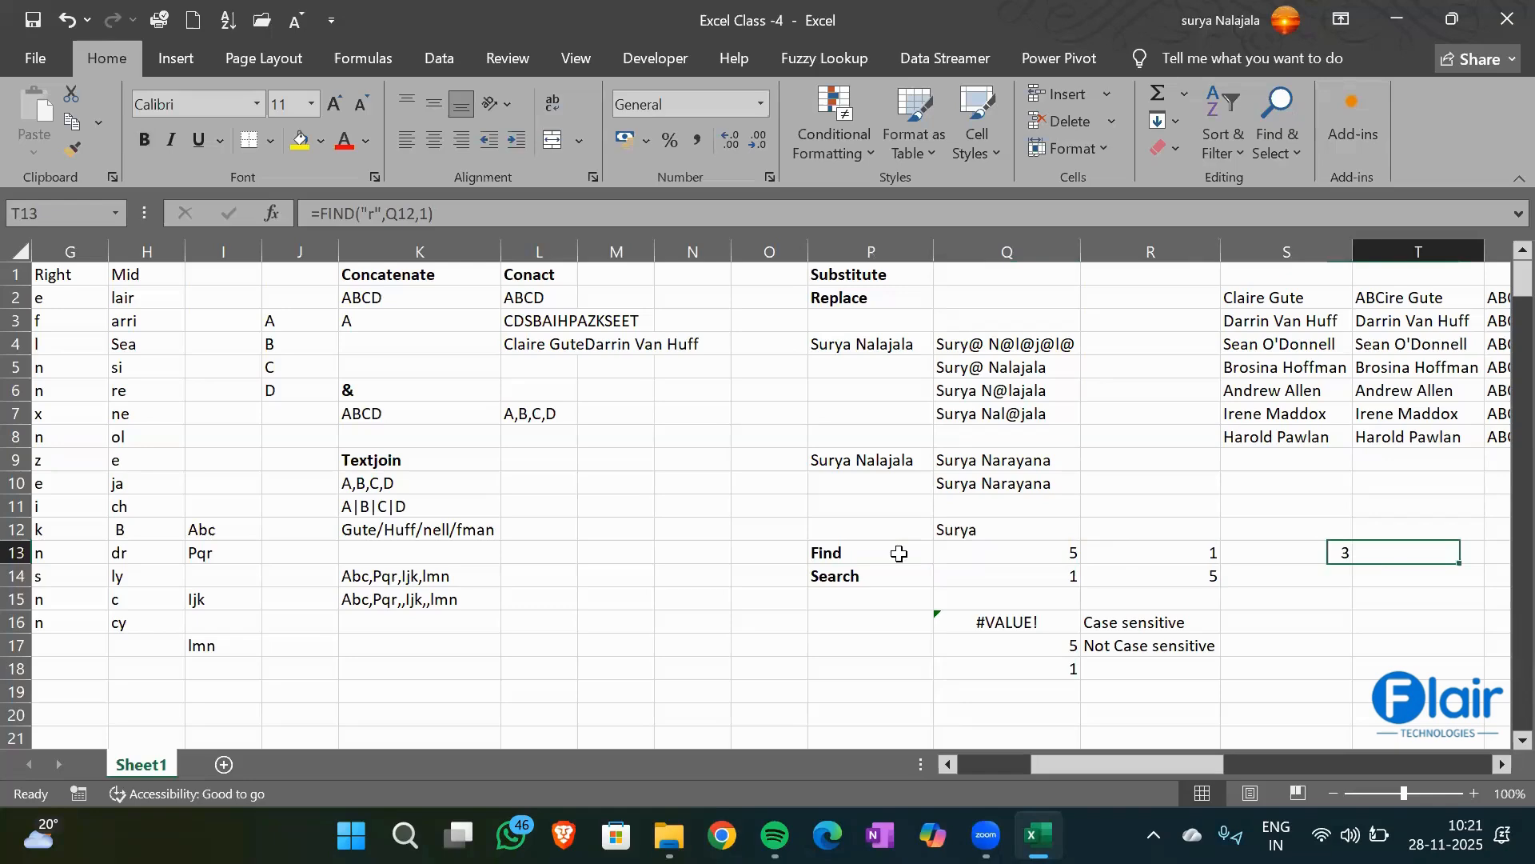
{"action": "key", "text": "Right"}
{"action": "key", "text": "Right"}
{"action": "key", "text": "Right"}
{"action": "key", "text": "Right"}
{"action": "key", "text": "Right"}
{"action": "key", "text": "Right"}
{"action": "key", "text": "Right"}
{"action": "key", "text": "Right"}
{"action": "key", "text": "Right"}
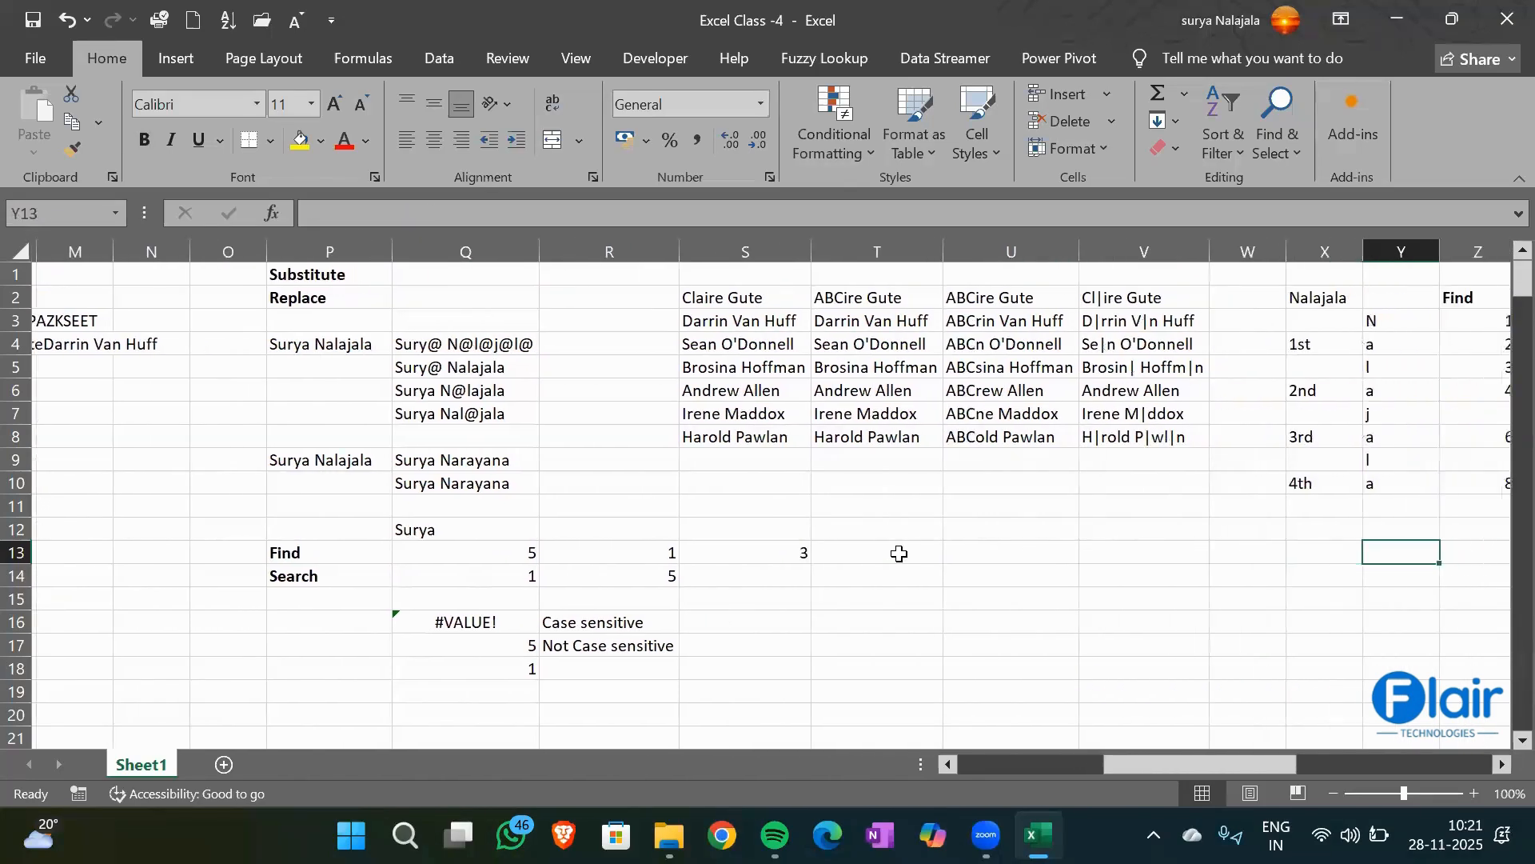
{"action": "key", "text": "Right"}
{"action": "key", "text": "Right"}
{"action": "key", "text": "Right"}
{"action": "key", "text": "Right"}
{"action": "key", "text": "Right"}
{"action": "key", "text": "Right"}
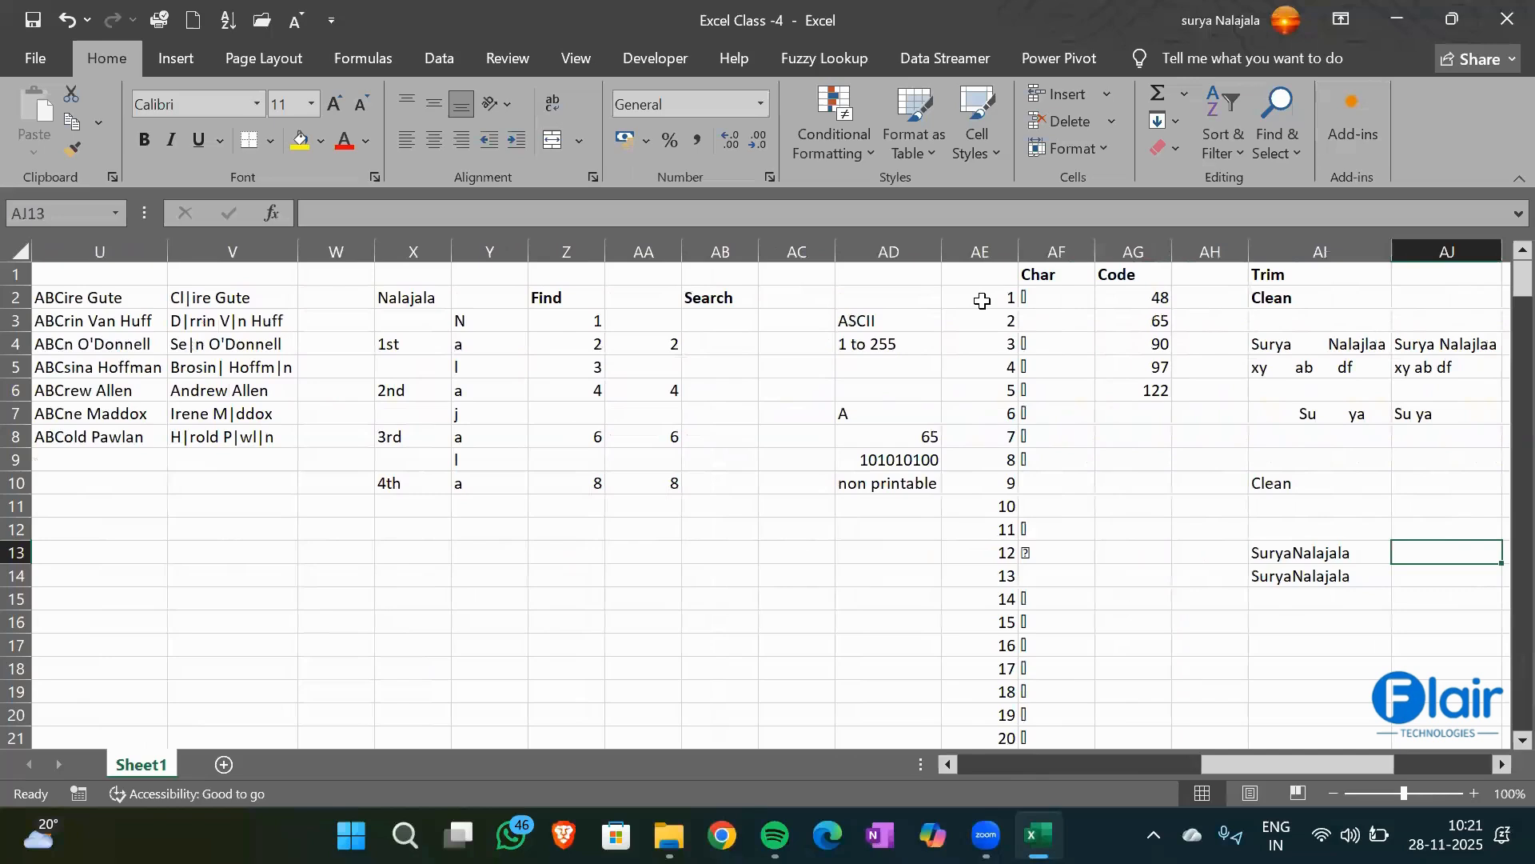
Examine the CHAR formula in AF2 and the CODE formula in AG2, and view the Trim and Clean examples
{"action": "left_click", "coordinate": [1059, 295]}
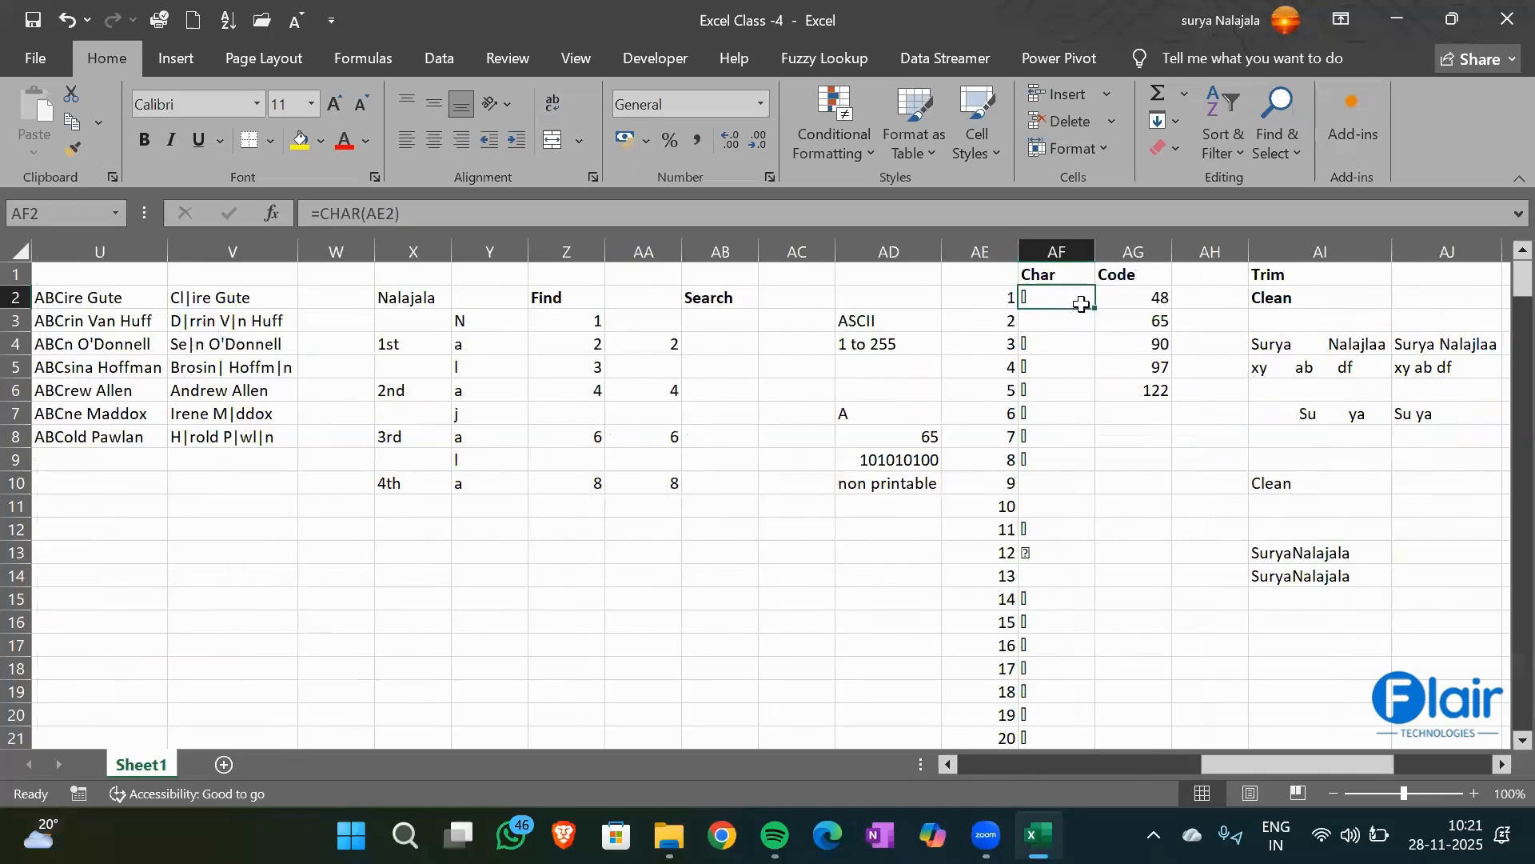
{"action": "left_click", "coordinate": [1155, 295]}
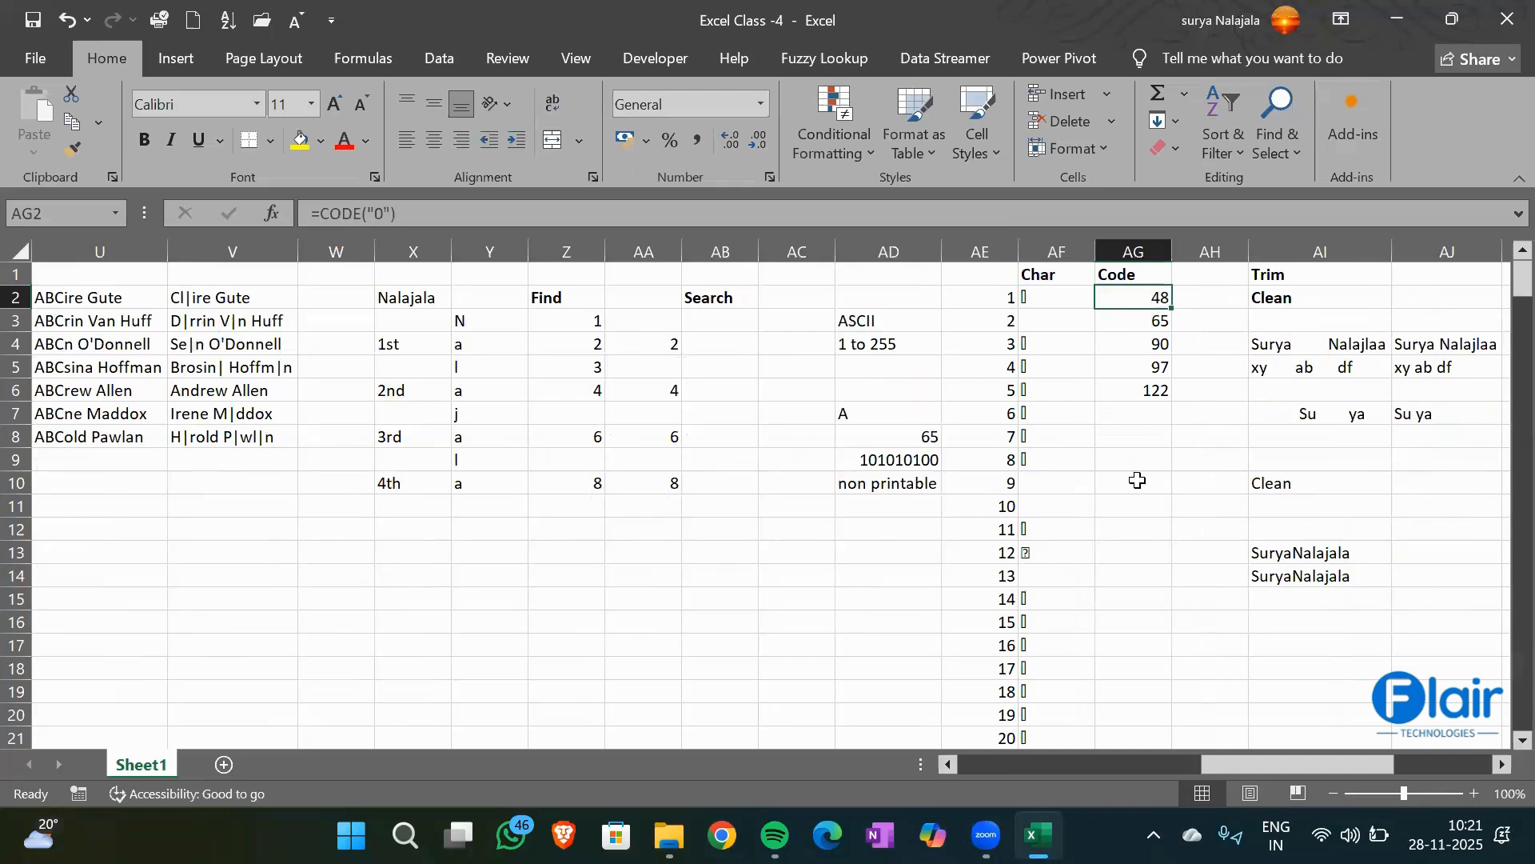
{"action": "scroll", "coordinate": [1183, 395], "scroll_direction": "right", "scroll_amount": 5}
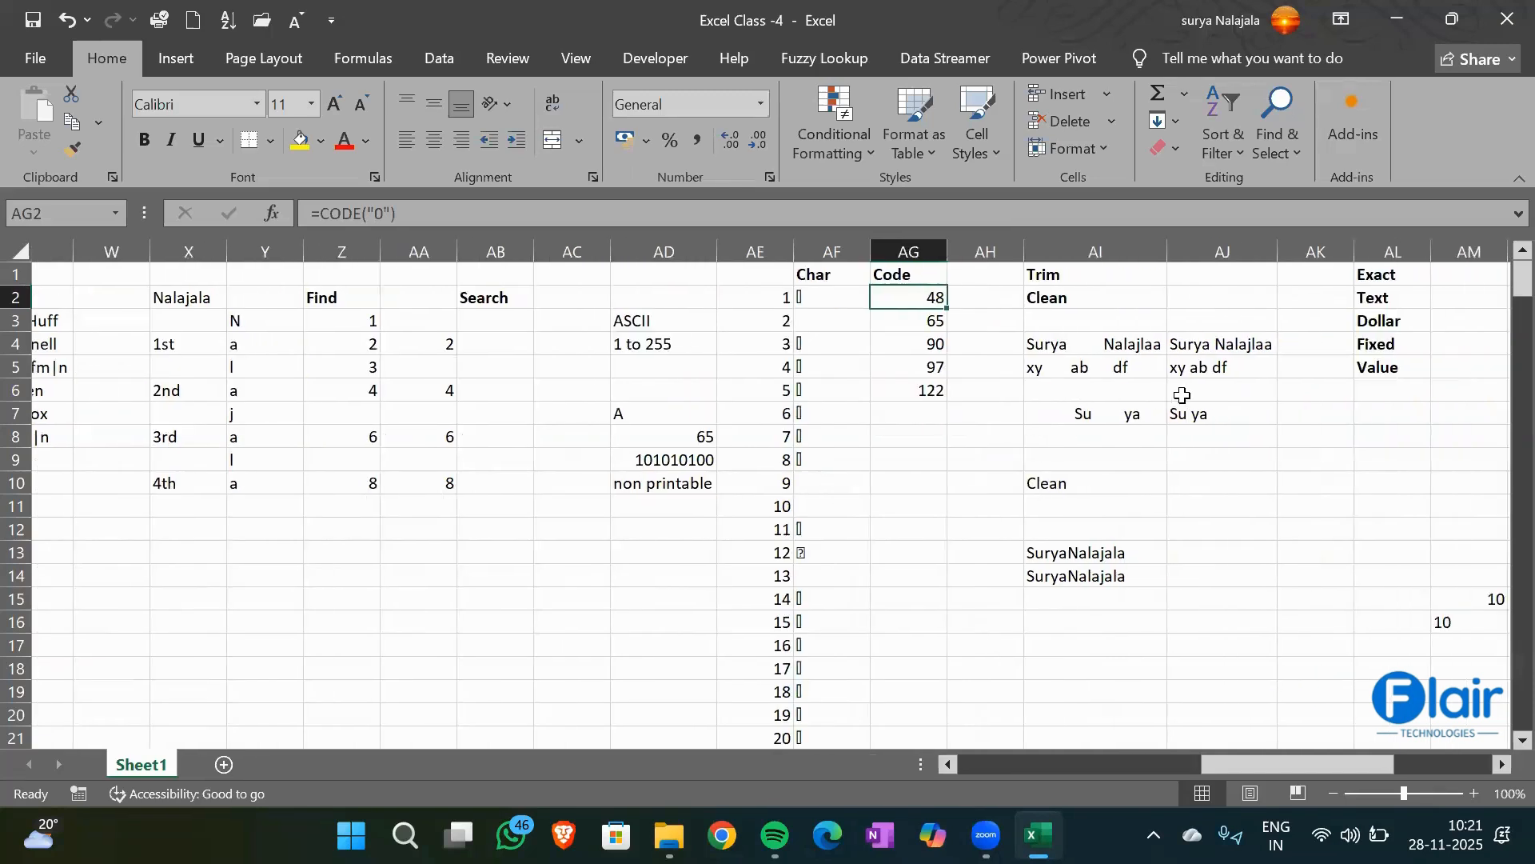
{"action": "scroll", "coordinate": [1182, 395], "scroll_direction": "right", "scroll_amount": 1}
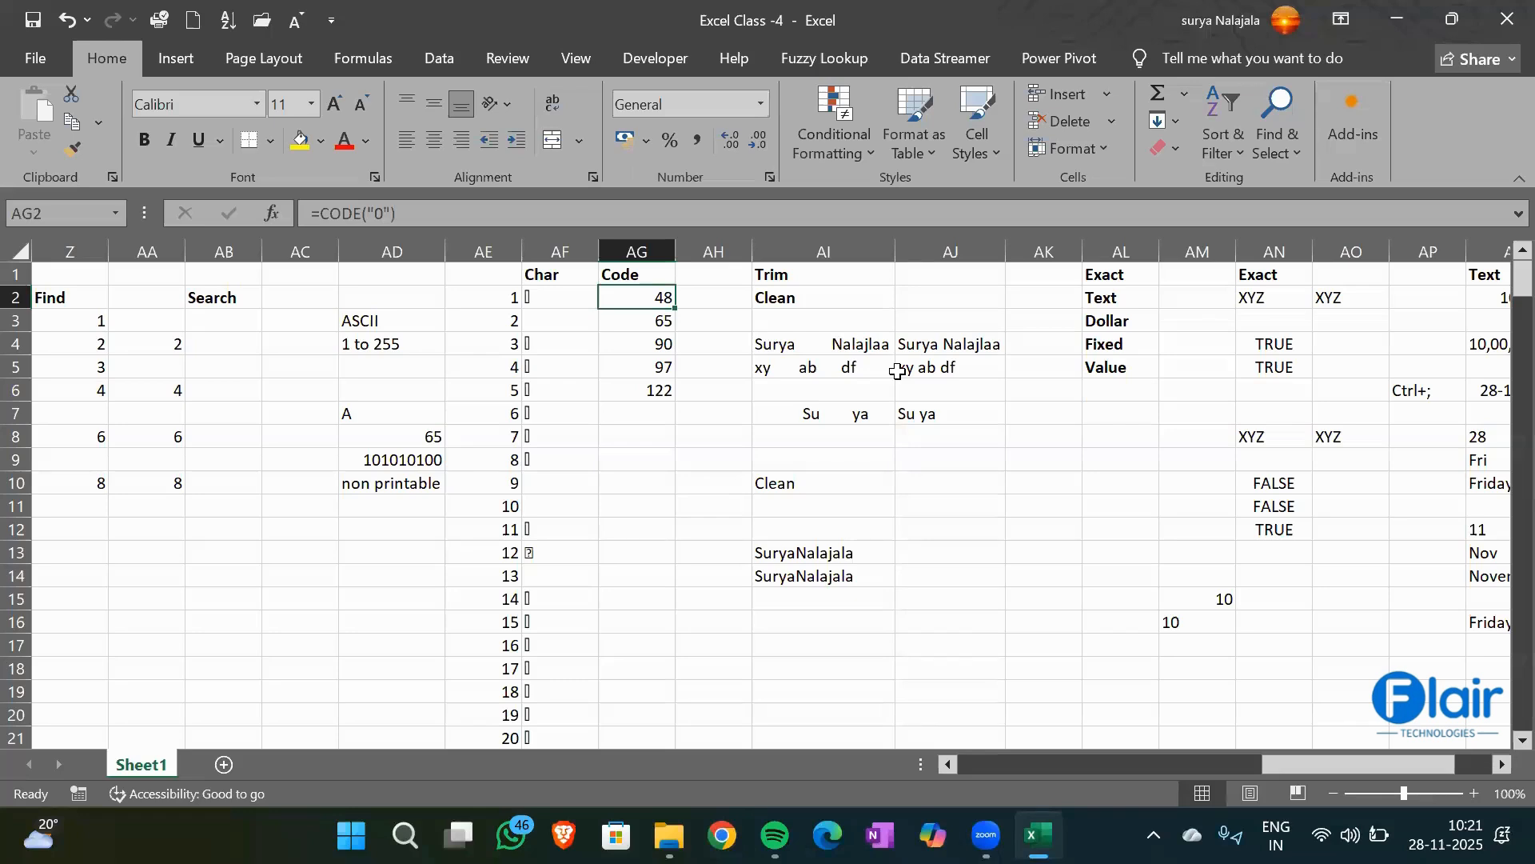
Review the last group of text functions, selecting the Exact and Text entries in AL1 and AL2
{"action": "key", "text": "Right"}
{"action": "key", "text": "Right"}
{"action": "key", "text": "Right"}
{"action": "key", "text": "Right"}
{"action": "key", "text": "Right"}
{"action": "key", "text": "Right"}
{"action": "key", "text": "Right"}
{"action": "key", "text": "Right"}
{"action": "key", "text": "Right"}
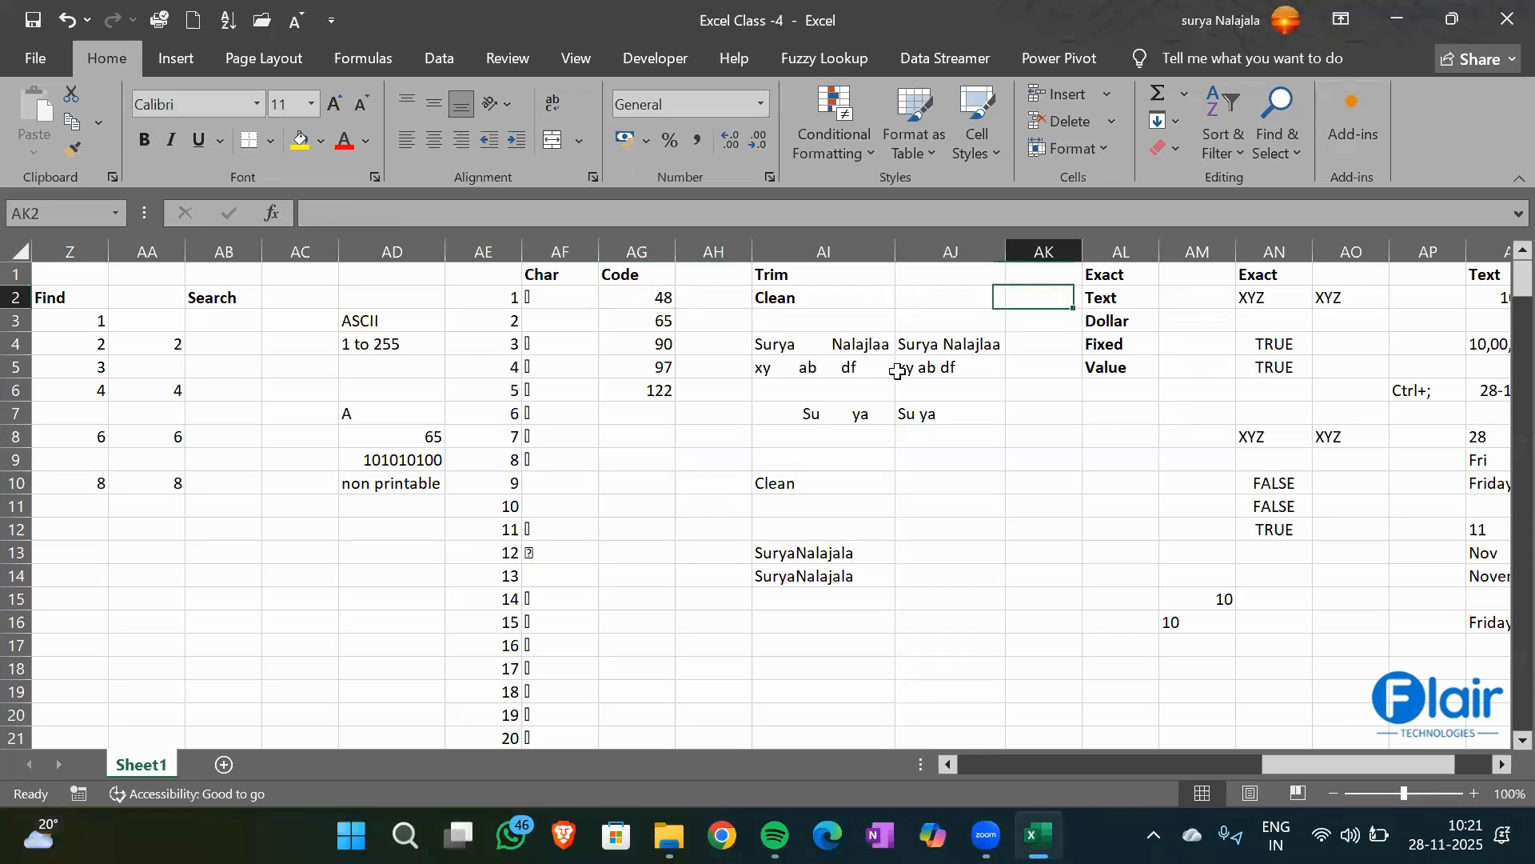
{"action": "key", "text": "Right"}
{"action": "key", "text": "Right"}
{"action": "key", "text": "Right"}
{"action": "key", "text": "Right"}
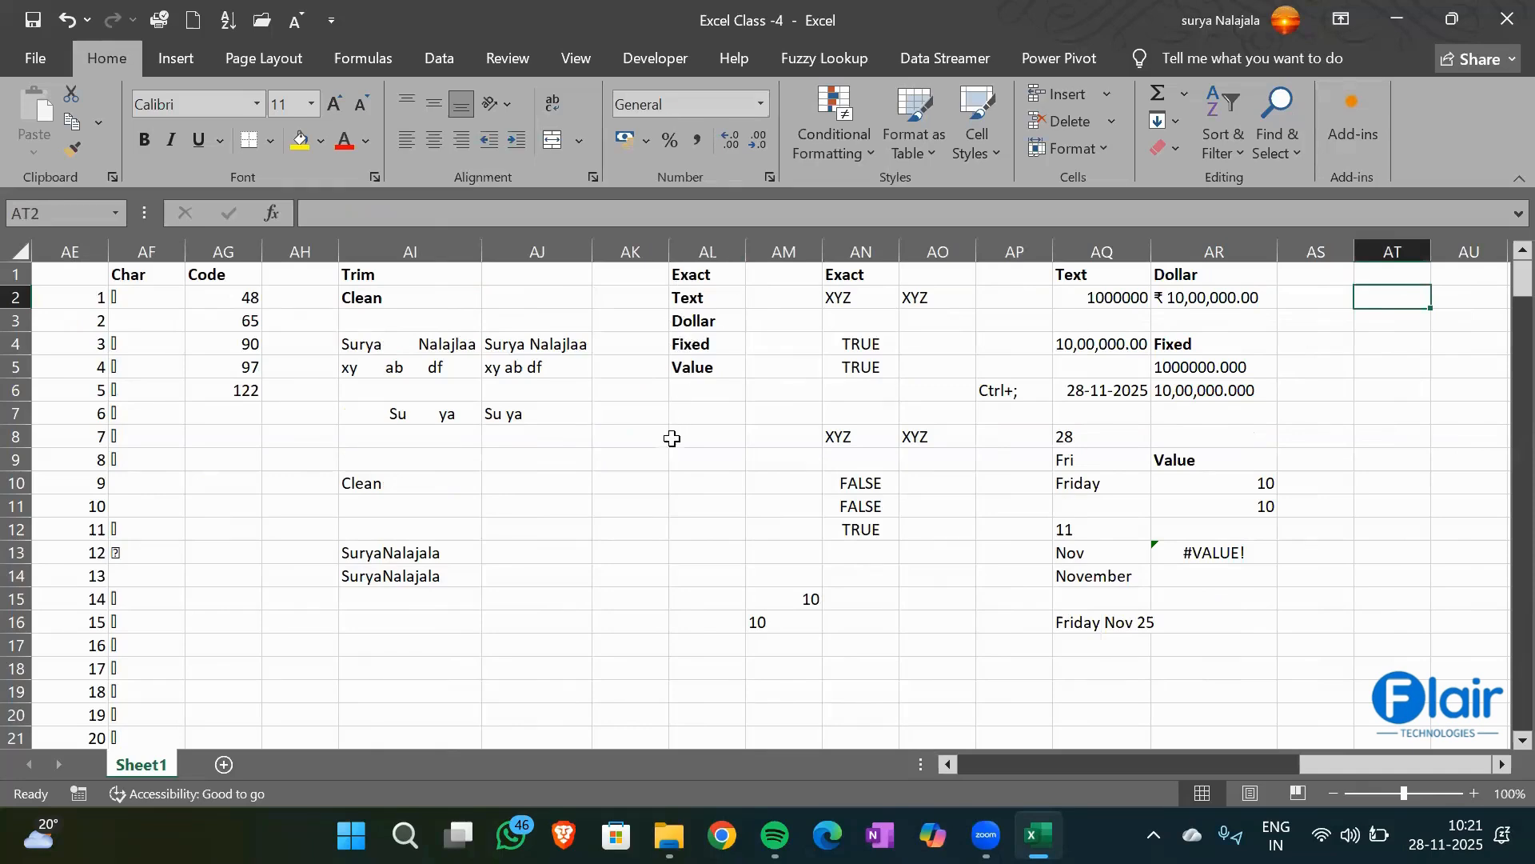
{"action": "left_click", "coordinate": [735, 273]}
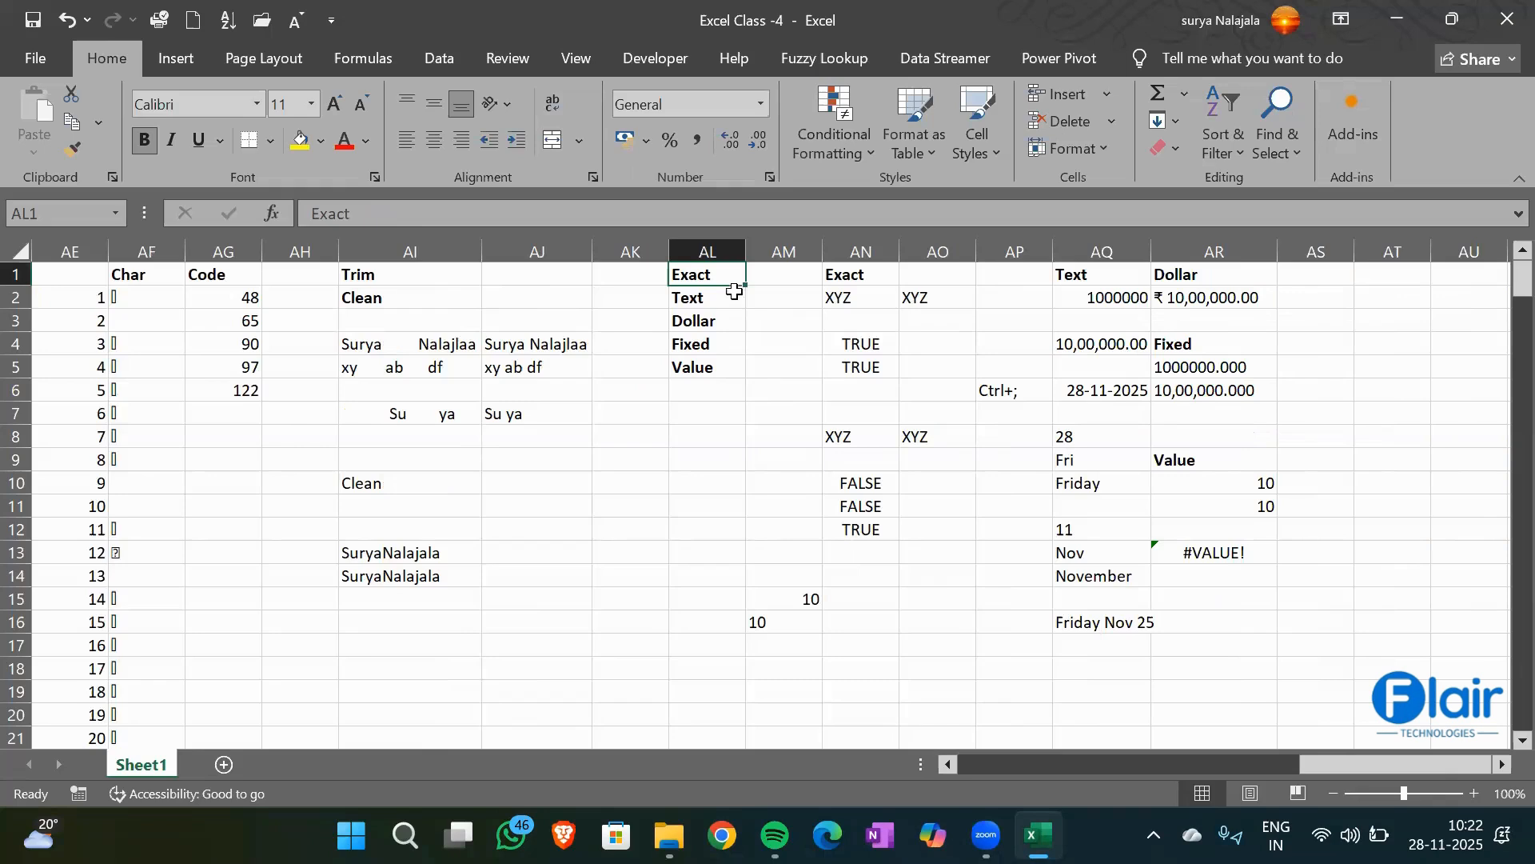
{"action": "left_click", "coordinate": [734, 302]}
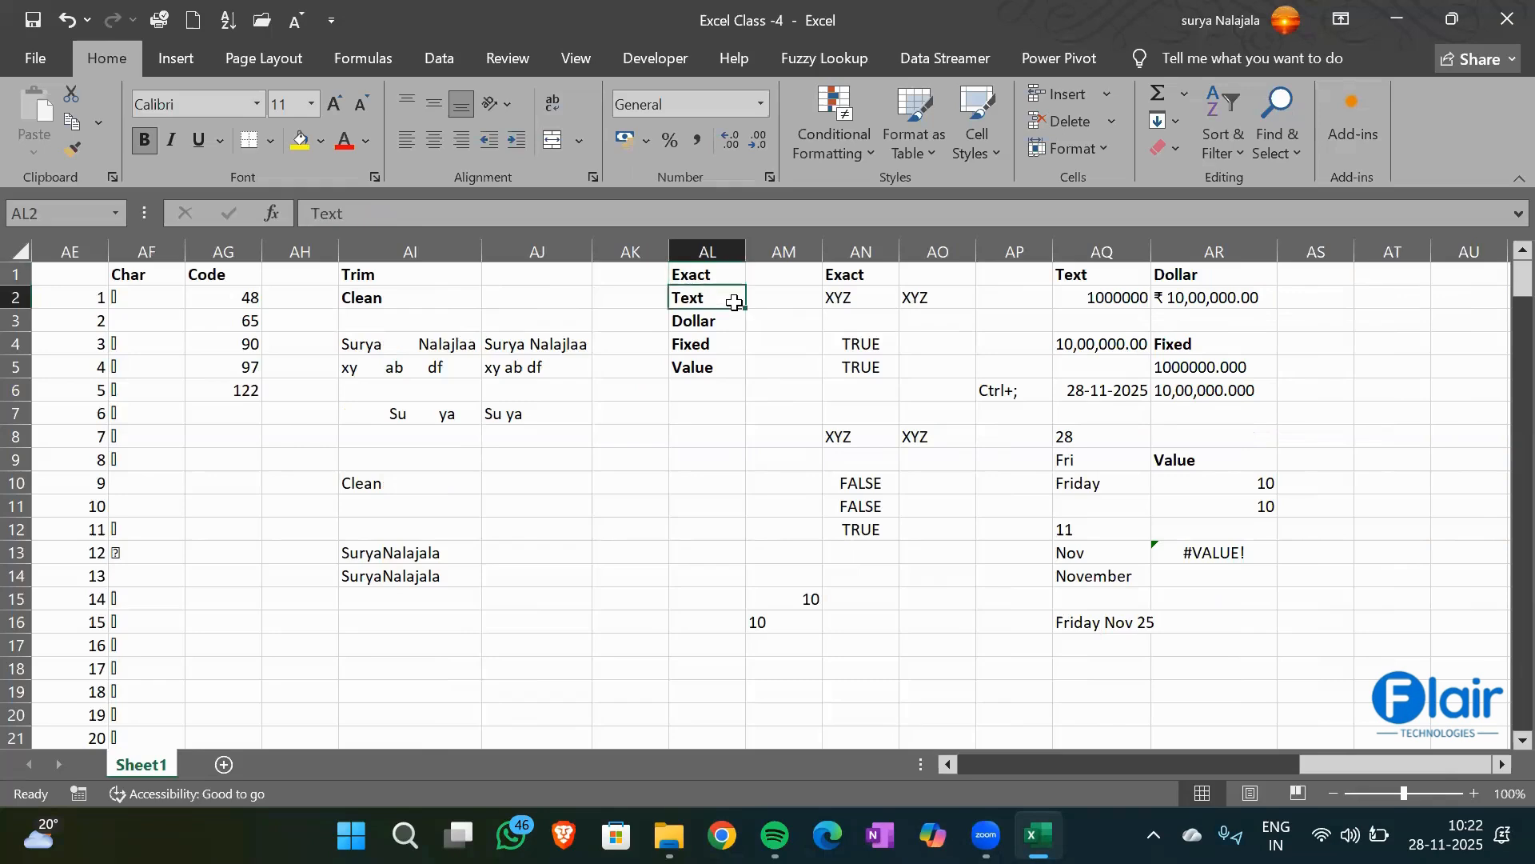
Review the remaining function entries Text, Dollar, Fixed and Value in AL2 through AL5
{"action": "key", "text": "shift+Down"}
{"action": "key", "text": "shift+Down"}
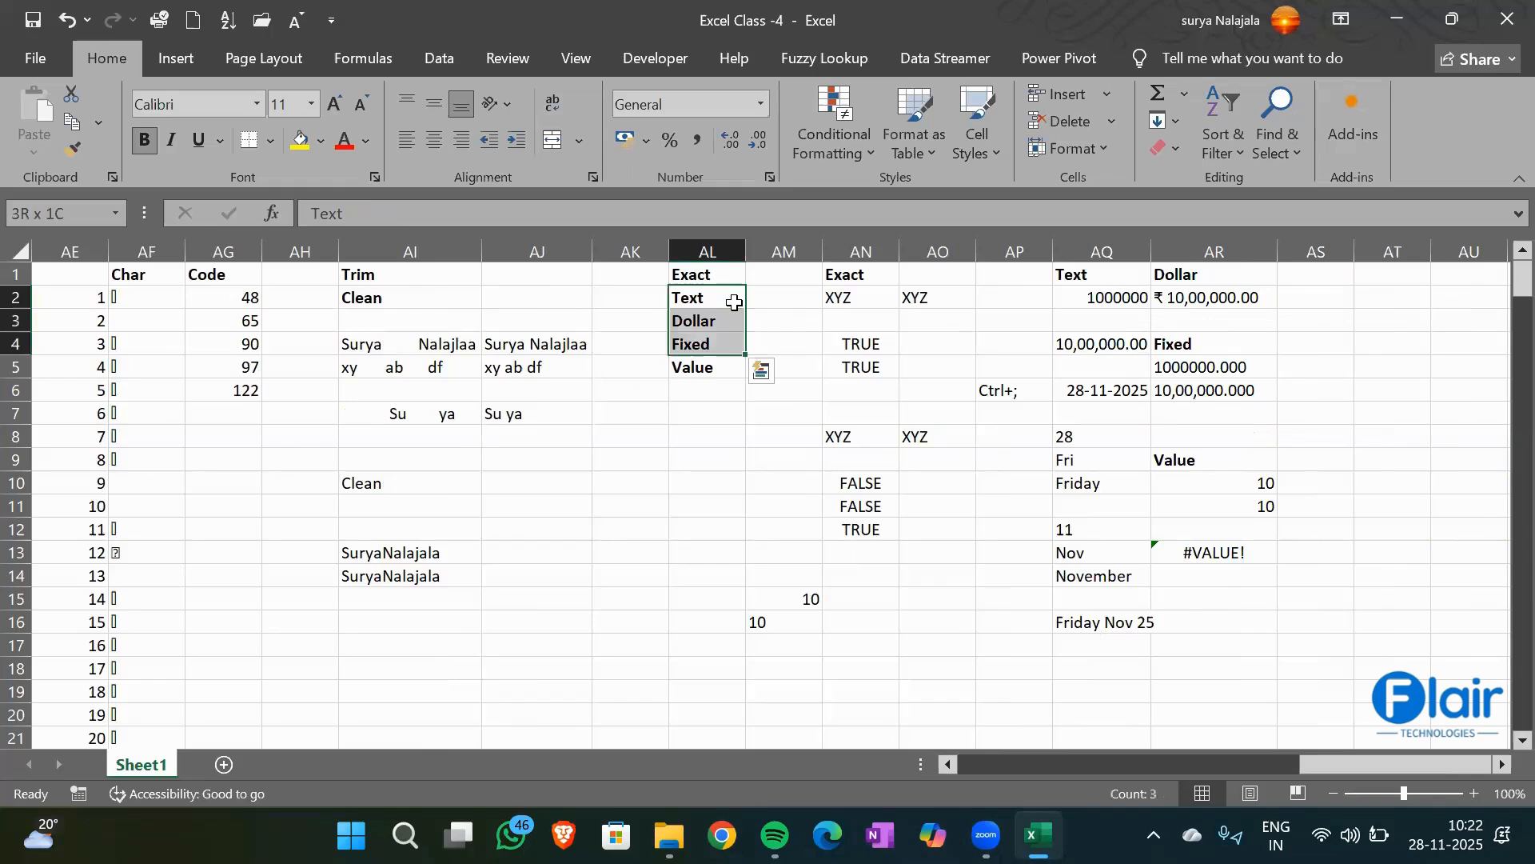
{"action": "key", "text": "Down"}
{"action": "key", "text": "Down"}
{"action": "key", "text": "Down"}
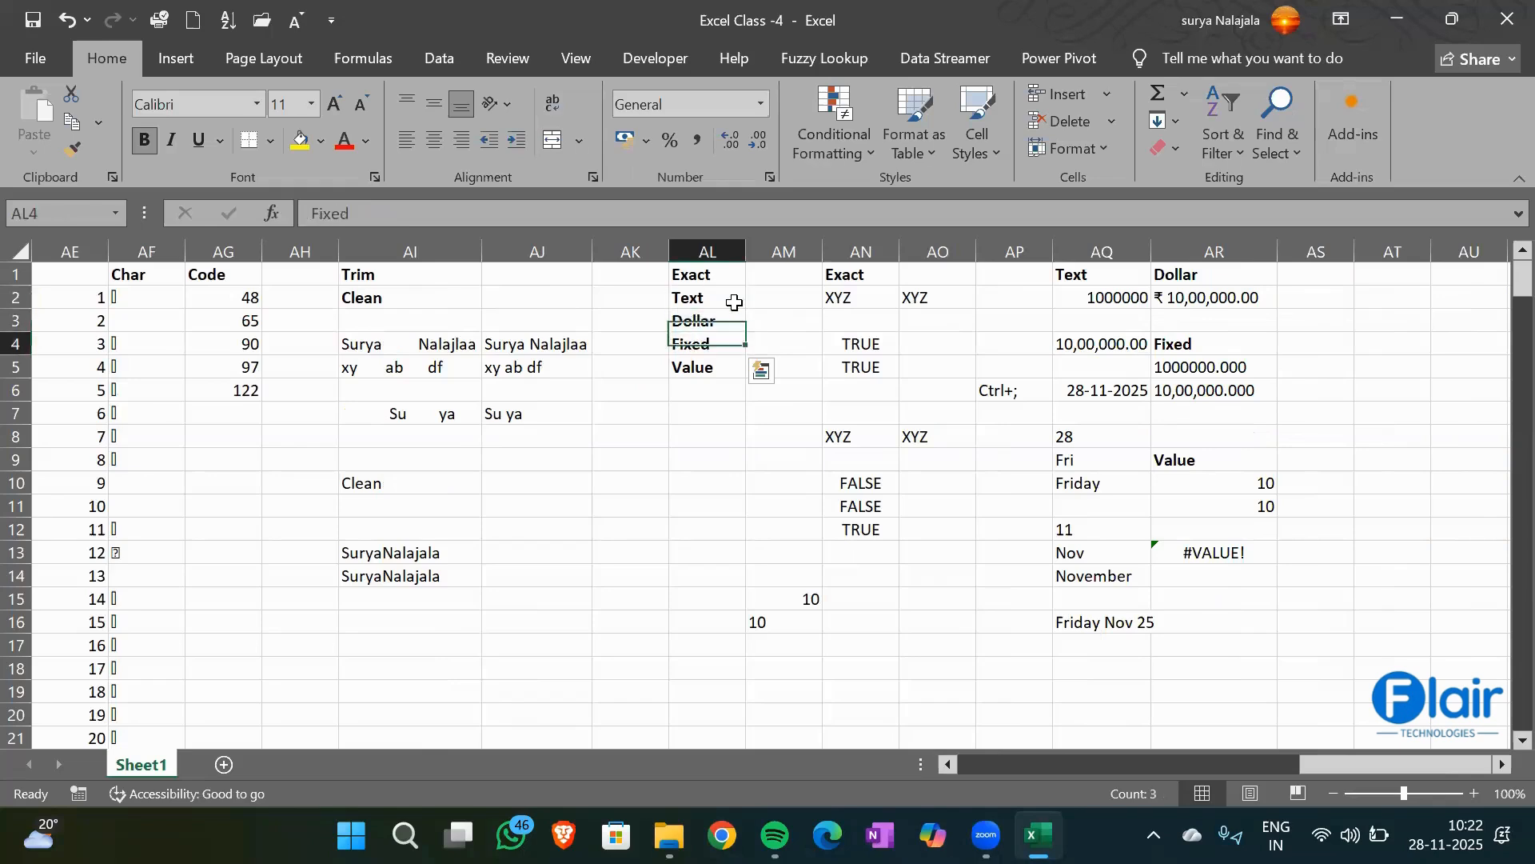
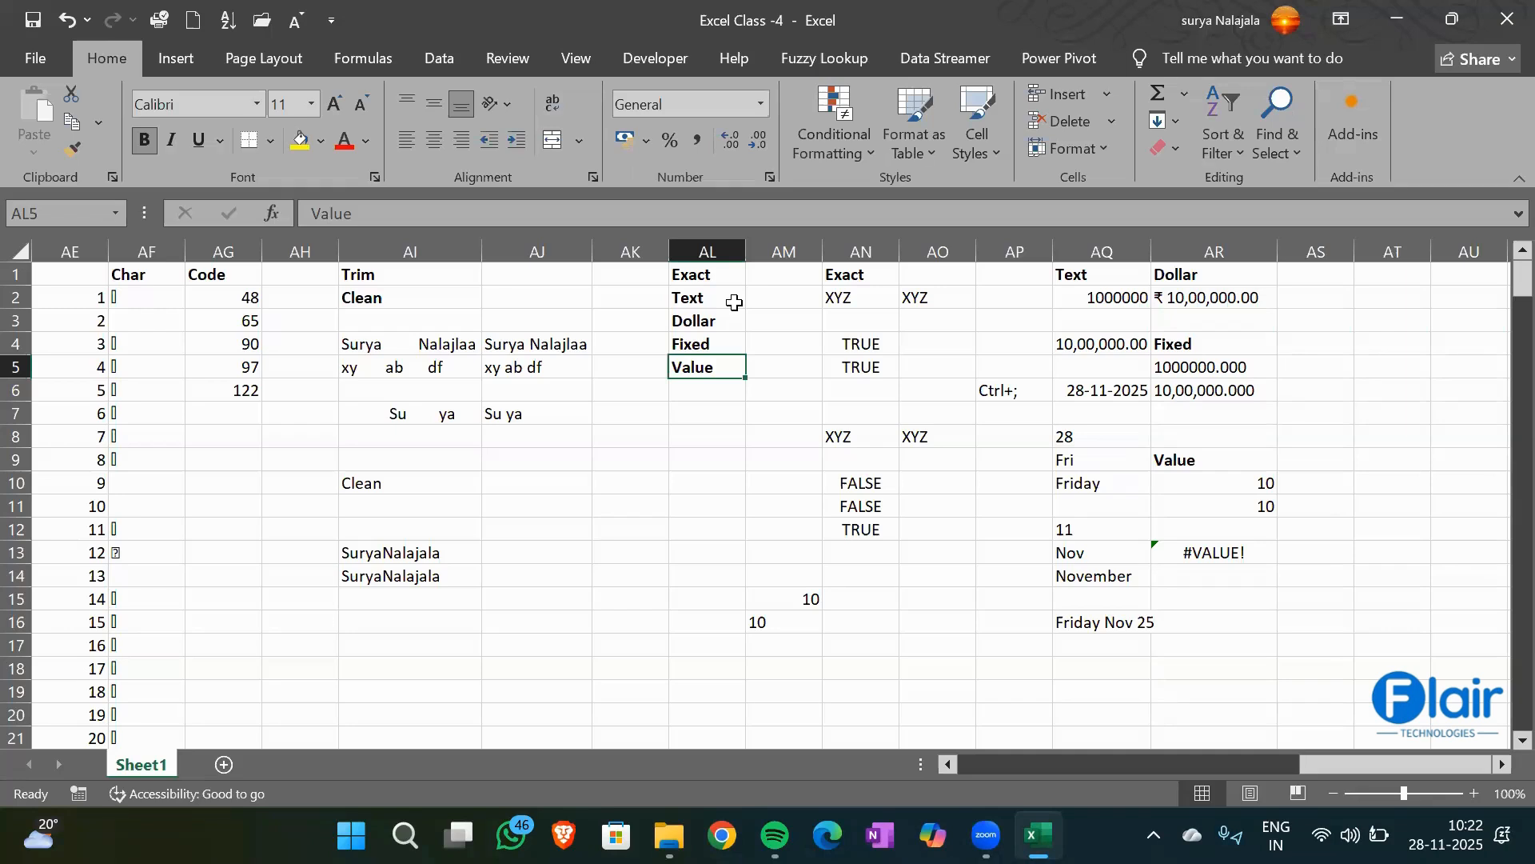
Look back over the earlier Concatenate, Substitute, Find and Search examples, and return to the empty columns beyond the Dollar examples
{"action": "scroll", "coordinate": [734, 302], "scroll_direction": "left", "scroll_amount": 10}
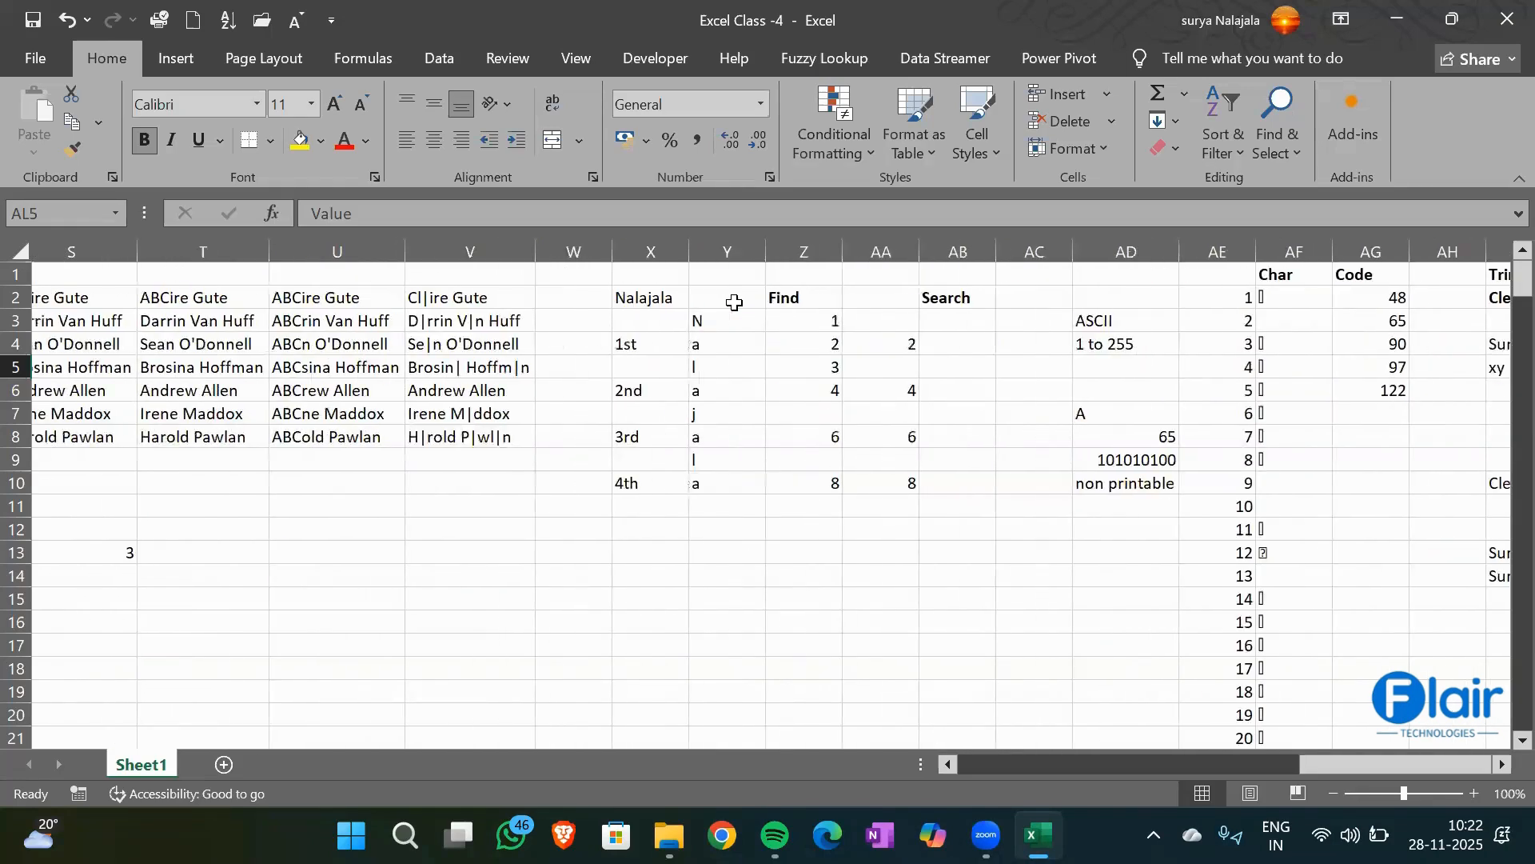
{"action": "scroll", "coordinate": [734, 302], "scroll_direction": "left", "scroll_amount": 6}
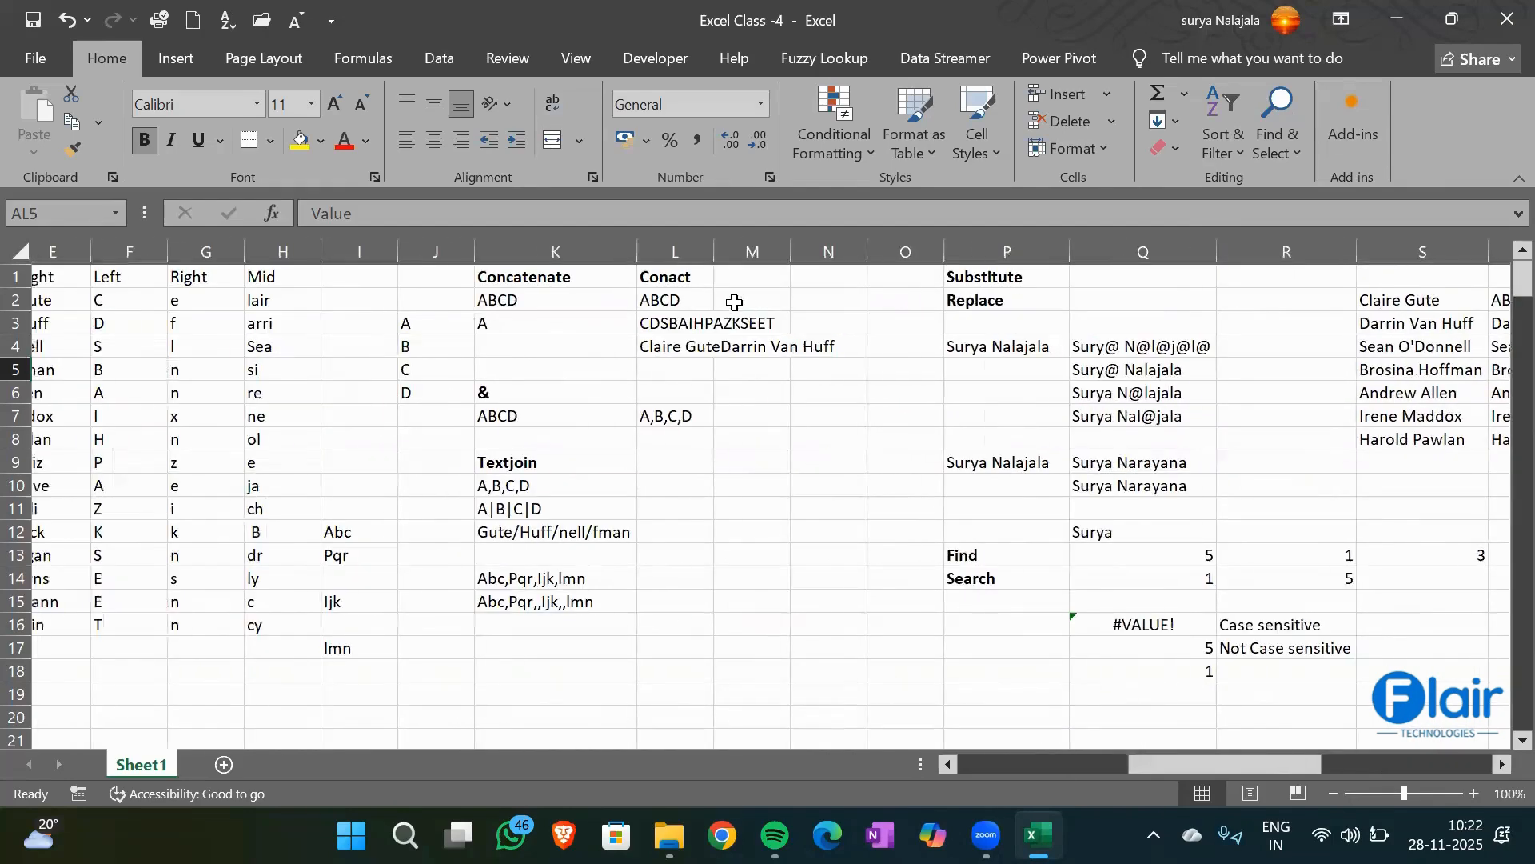
{"action": "scroll", "coordinate": [734, 302], "scroll_direction": "right", "scroll_amount": 8}
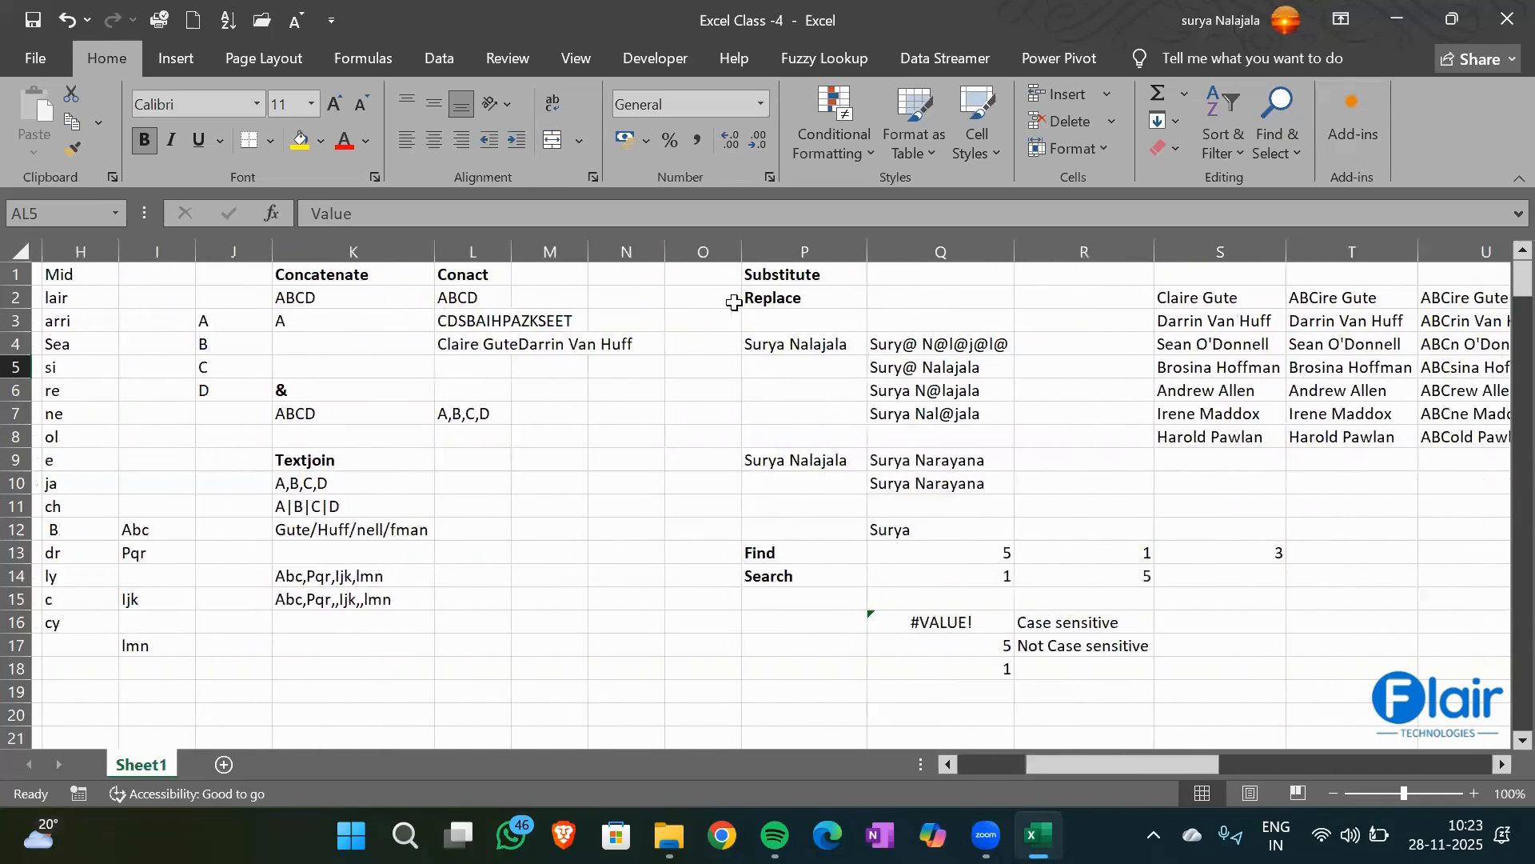
{"action": "scroll", "coordinate": [734, 302], "scroll_direction": "right", "scroll_amount": 4}
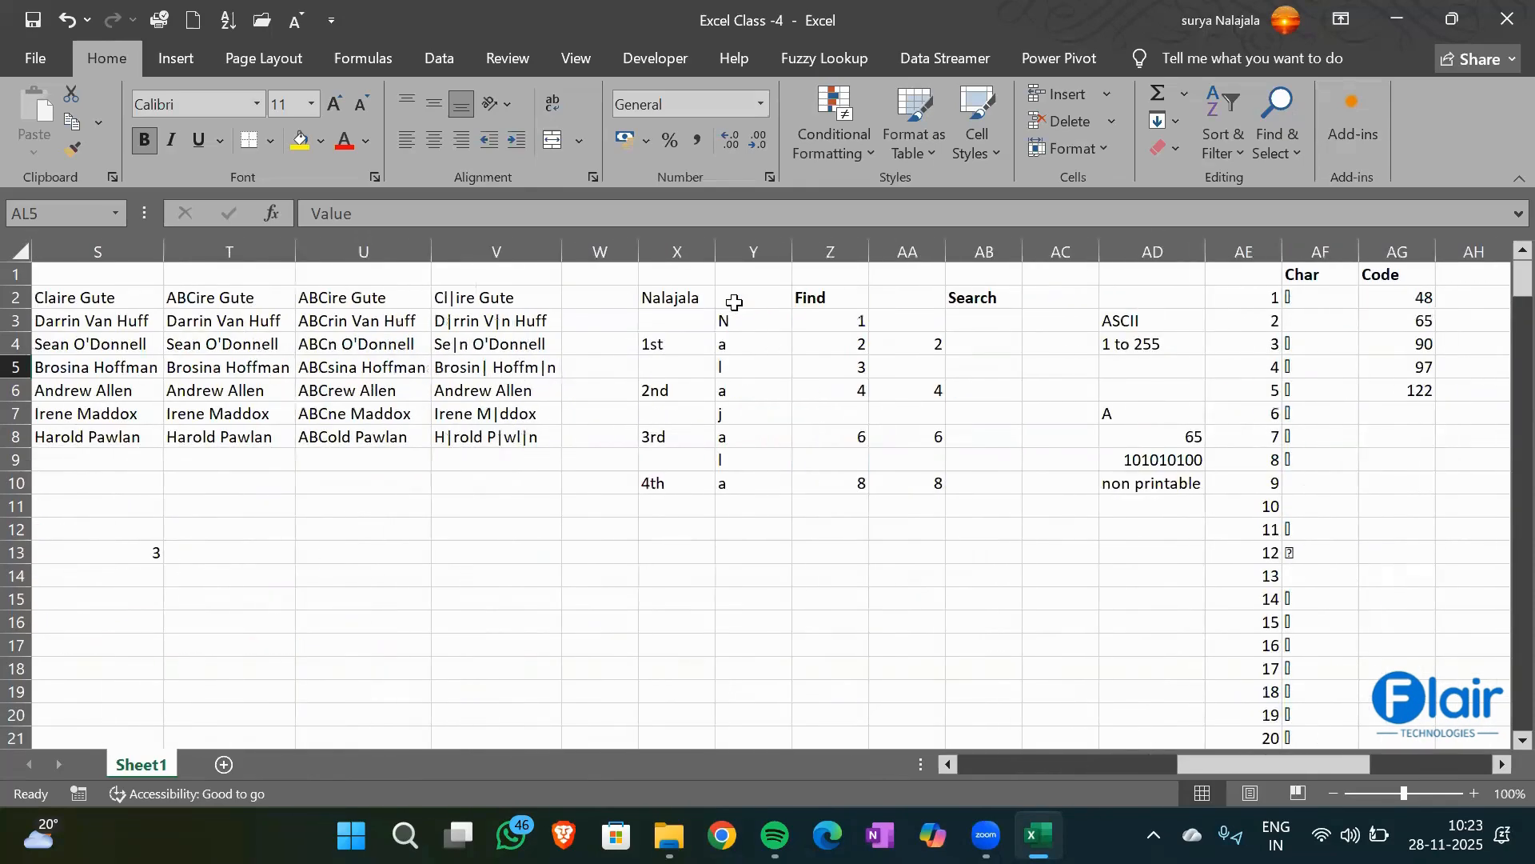
{"action": "scroll", "coordinate": [734, 302], "scroll_direction": "left", "scroll_amount": 3}
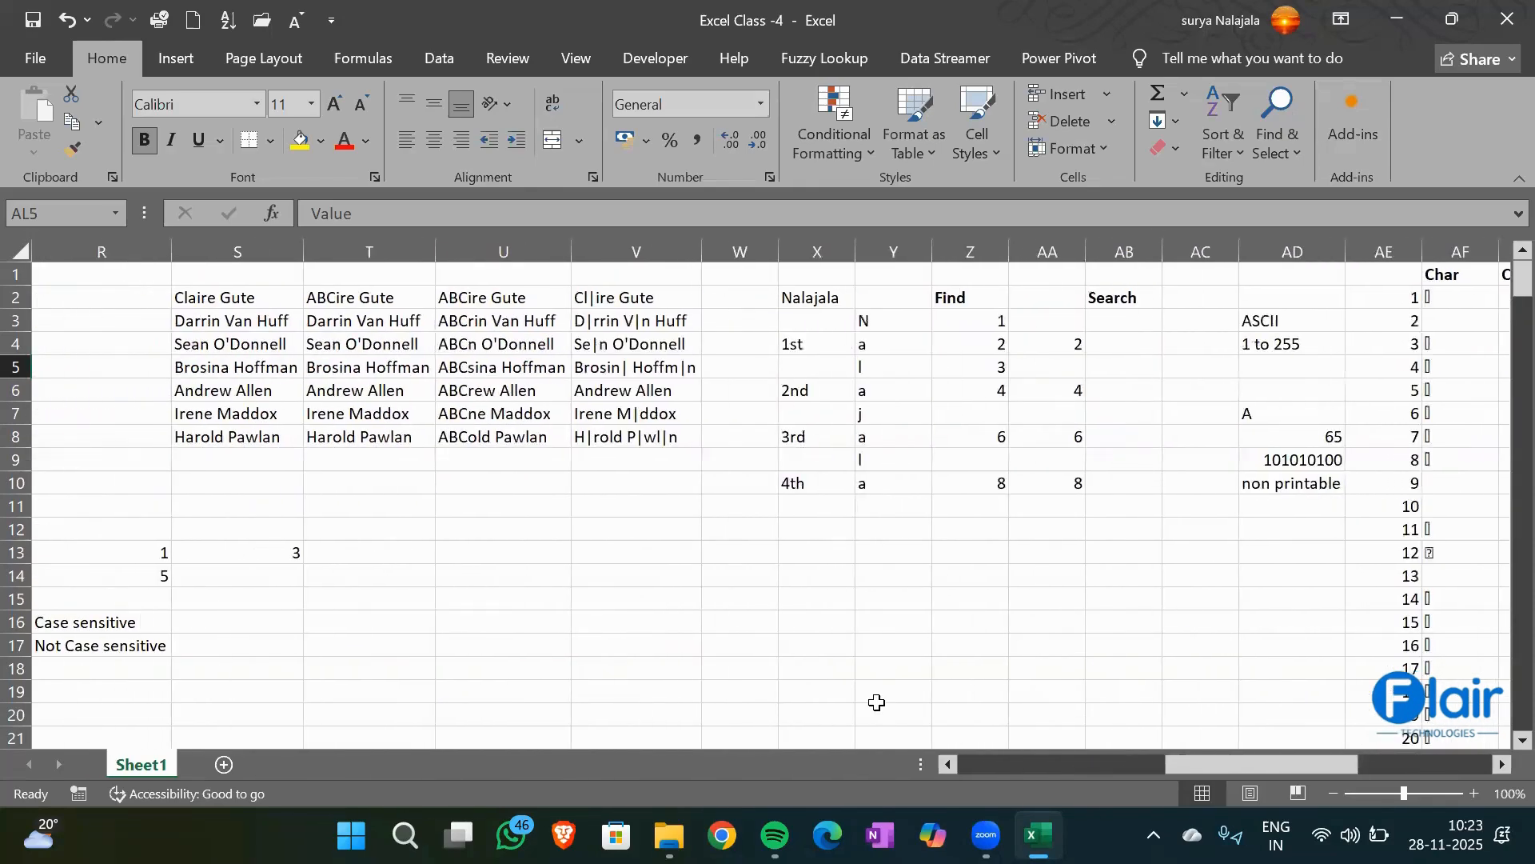
{"action": "scroll", "coordinate": [877, 702], "scroll_direction": "right", "scroll_amount": 5}
{"action": "scroll", "coordinate": [877, 702], "scroll_direction": "right", "scroll_amount": 6}
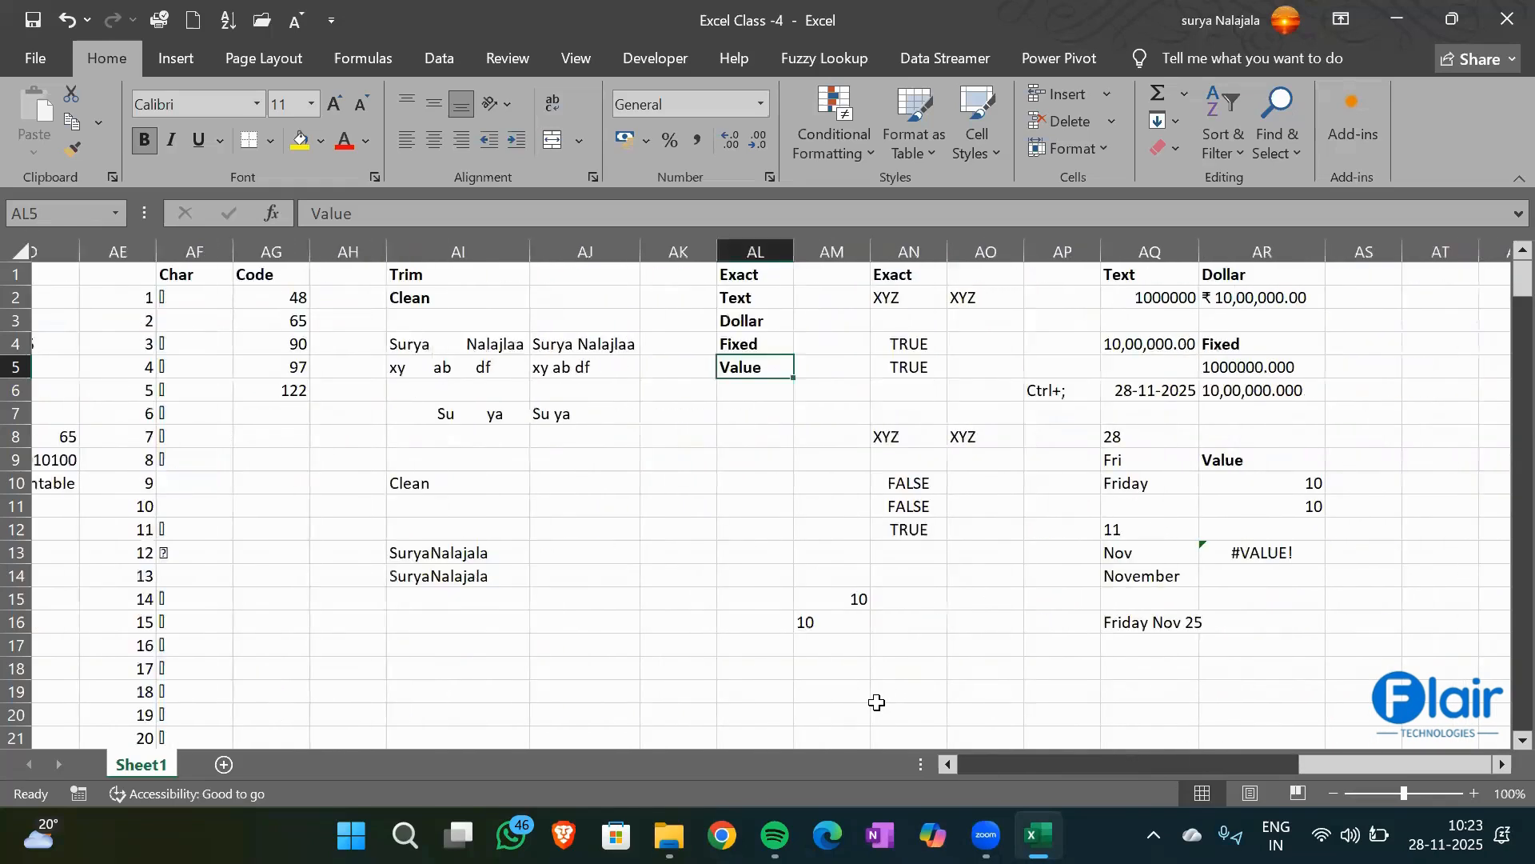
{"action": "scroll", "coordinate": [877, 702], "scroll_direction": "right", "scroll_amount": 3}
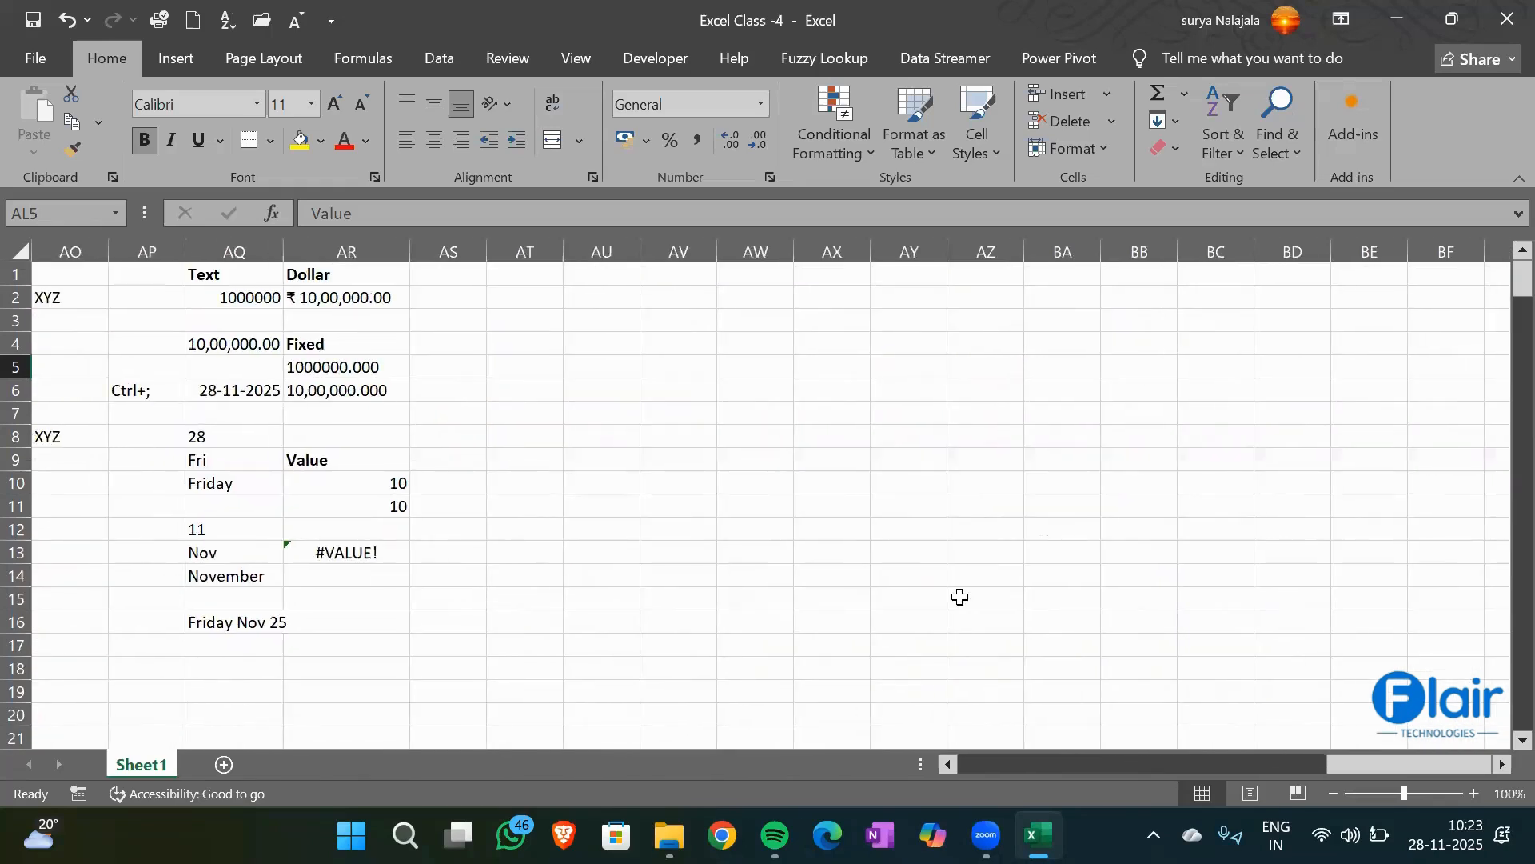
Enter the surname in AU2 as sample text for a new FIND example
{"action": "left_click", "coordinate": [605, 294]}
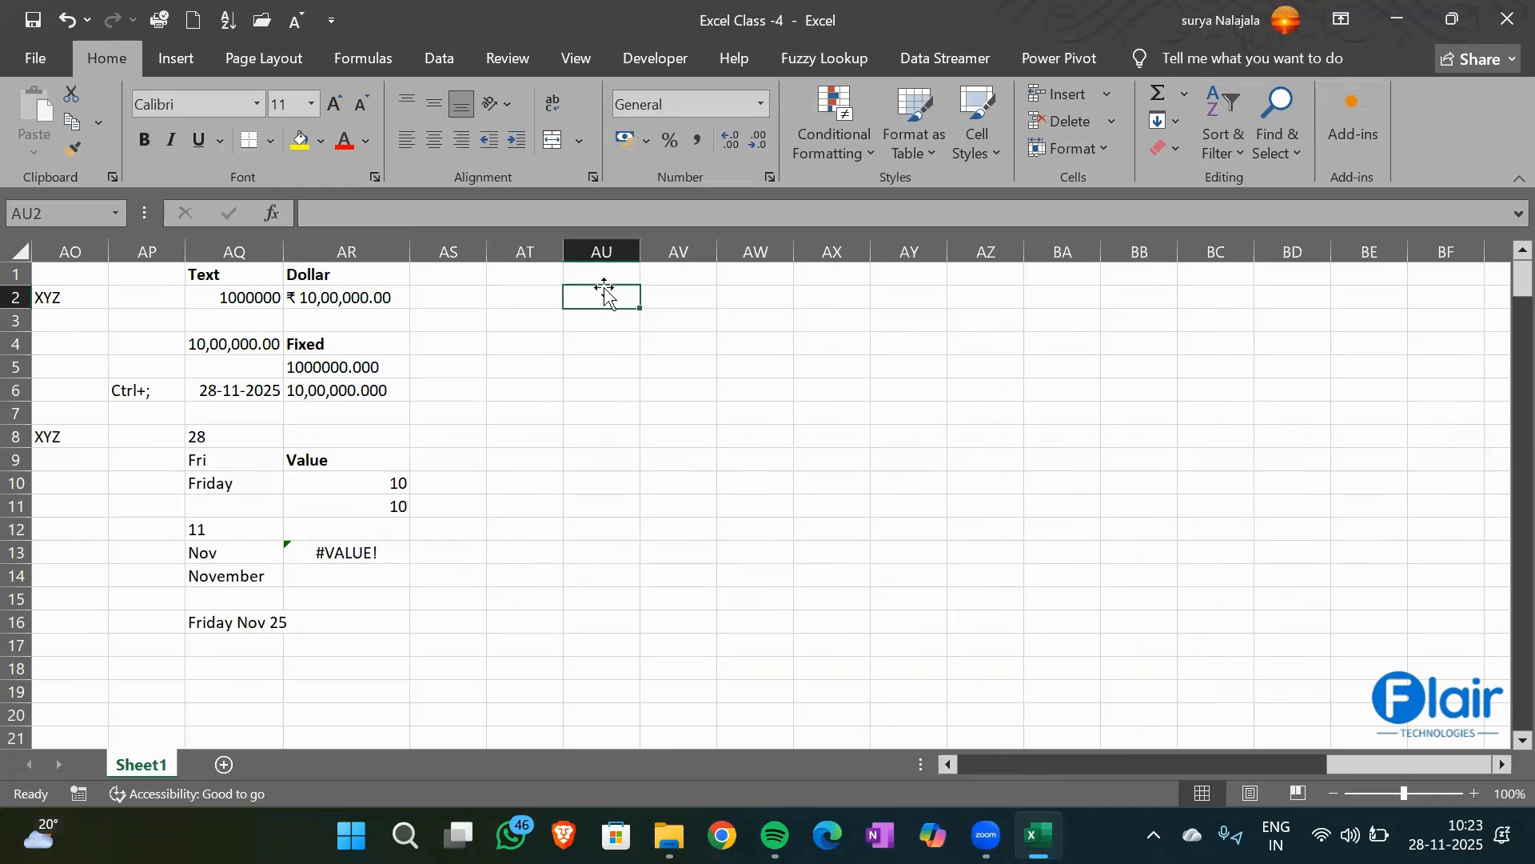
{"action": "type", "text": "Nalajala"}
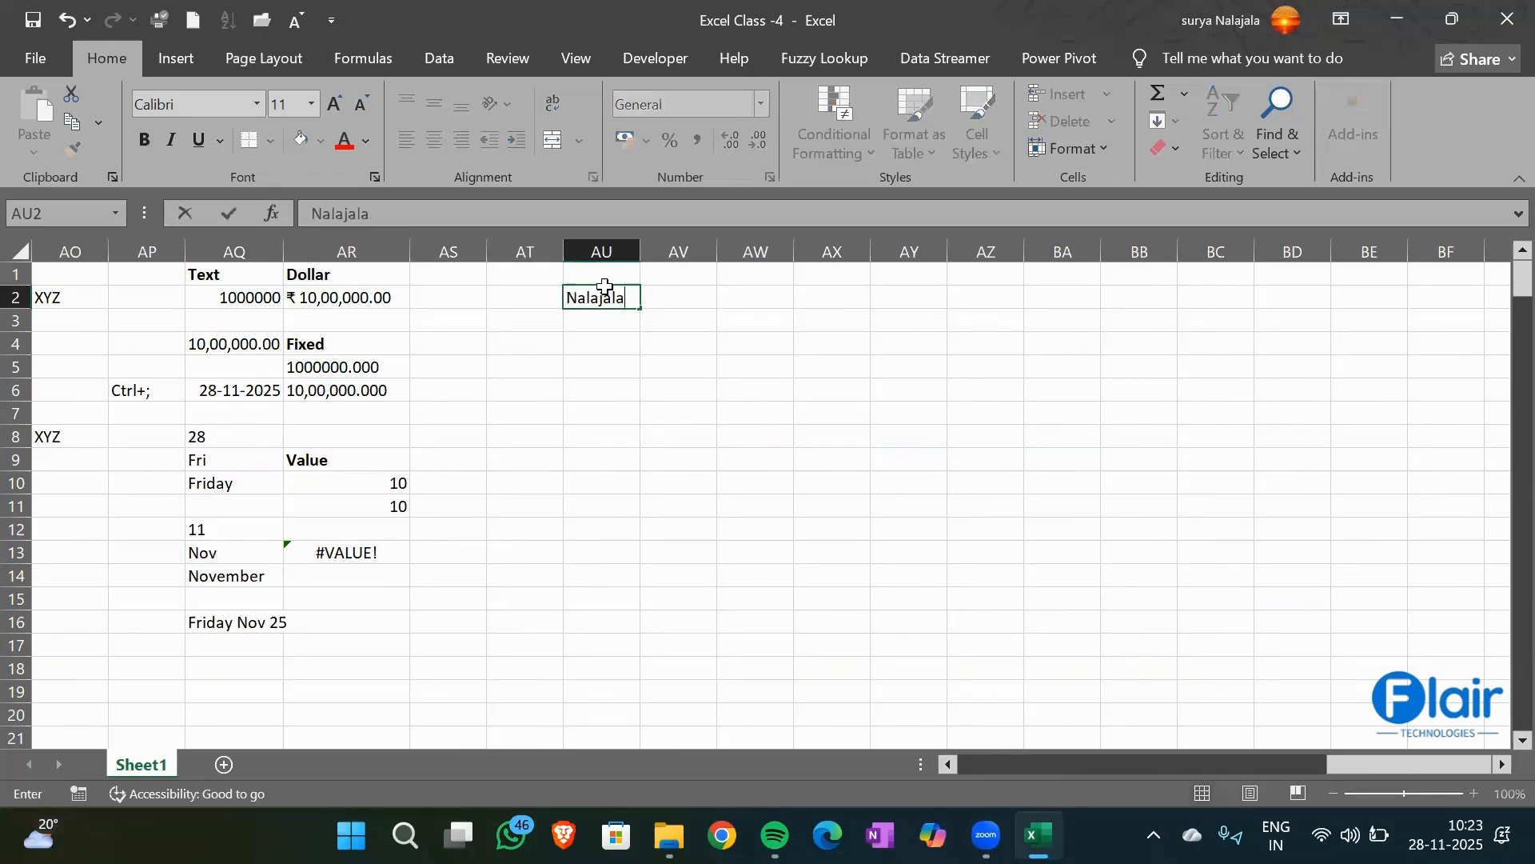
{"action": "key", "text": "Return"}
Enter =FIND("N",AU2,1) in AV2 to locate the letter N in the sample surname
{"action": "key", "text": "Up"}
{"action": "key", "text": "Right"}
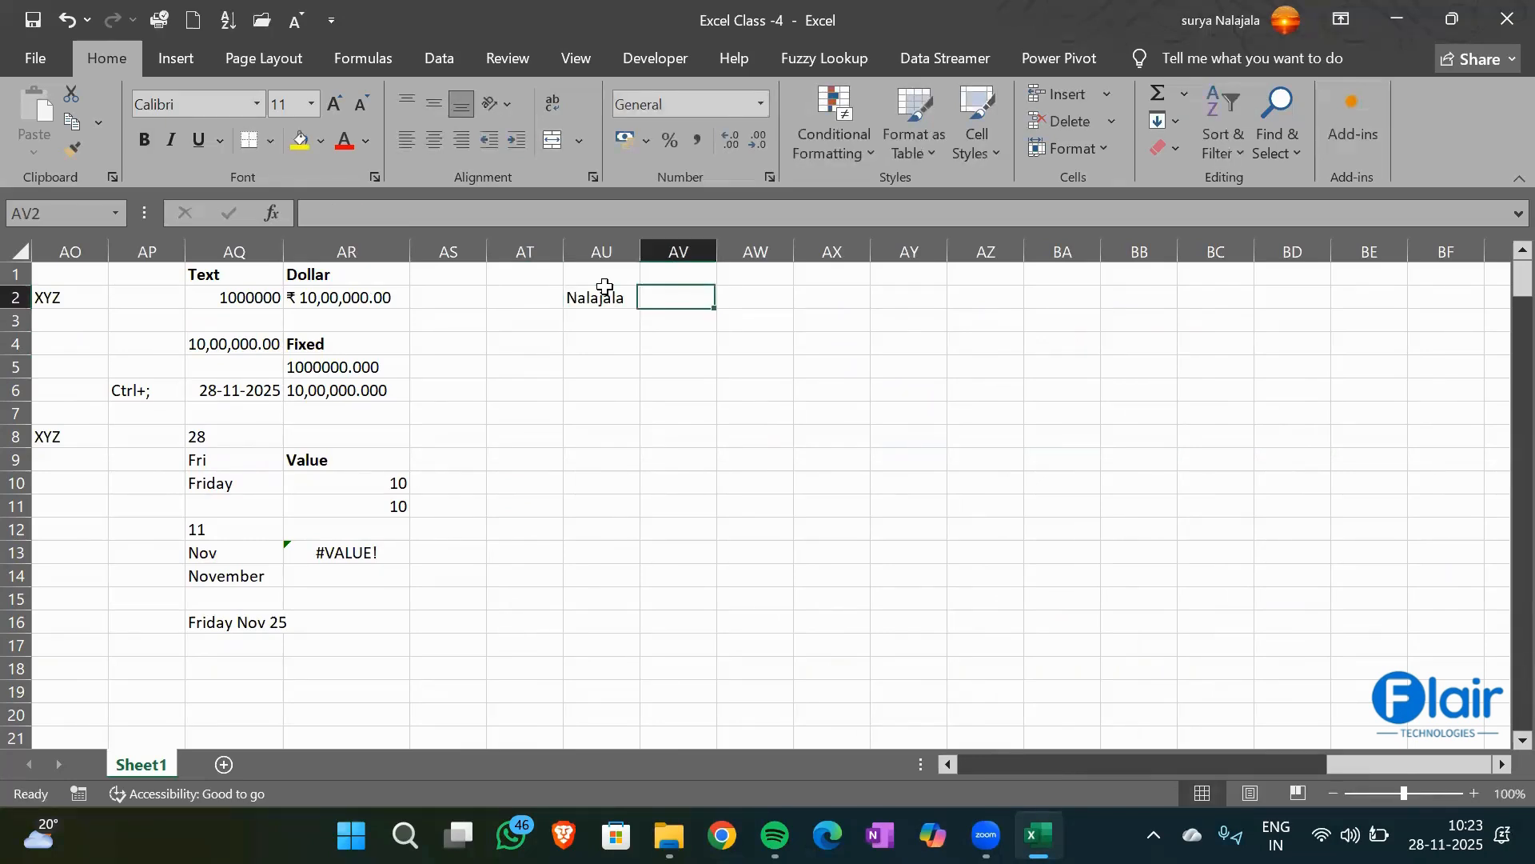
{"action": "type", "text": "=Find"}
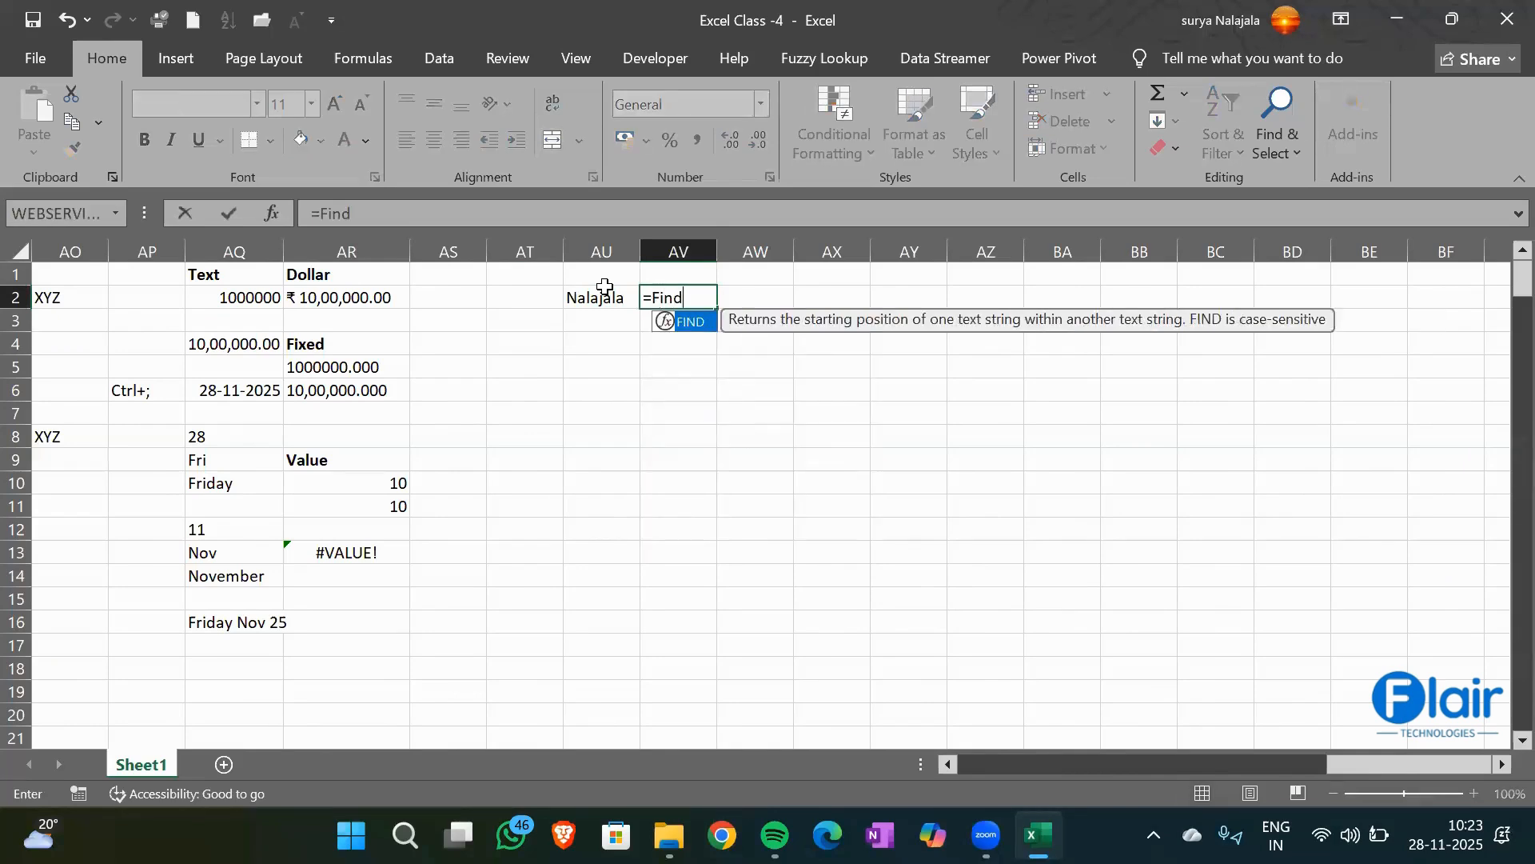
{"action": "key", "text": "Tab"}
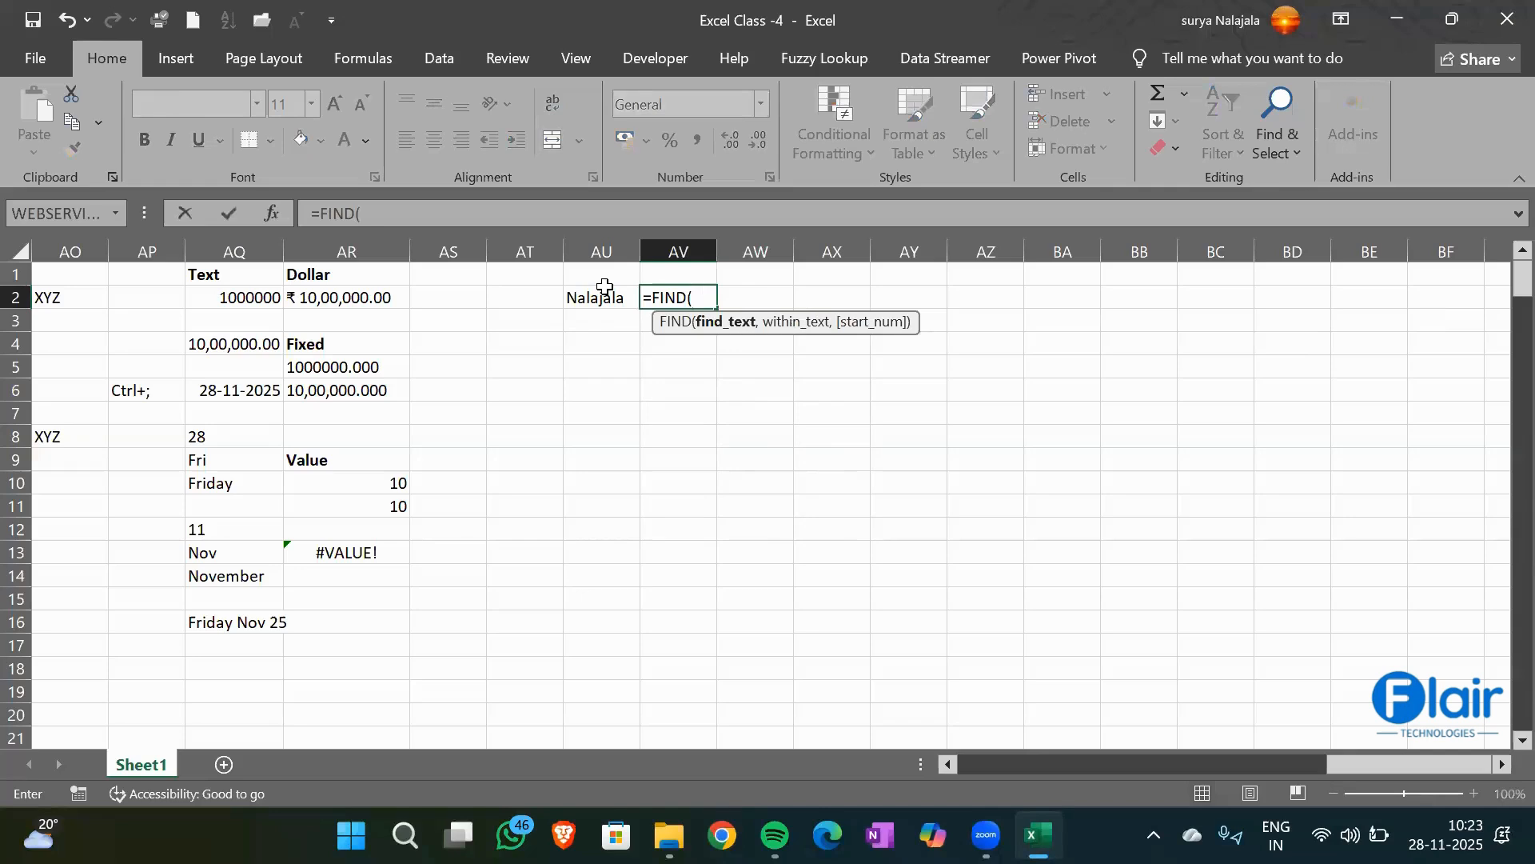
{"action": "type", "text": "\"N\","}
{"action": "left_click", "coordinate": [605, 287]}
{"action": "type", "text": ",1"}
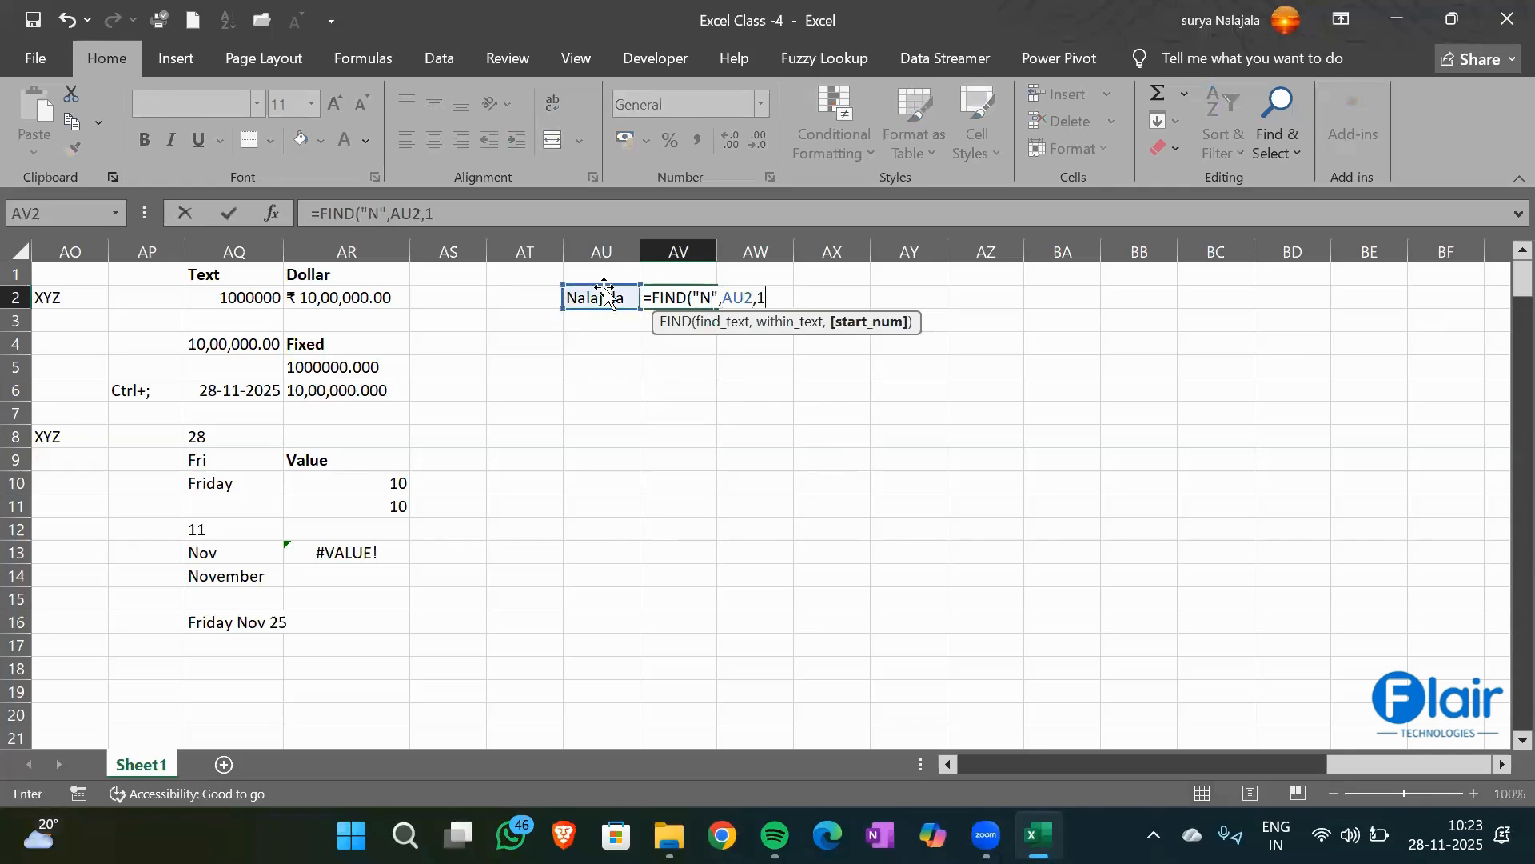
{"action": "type", "text": ")"}
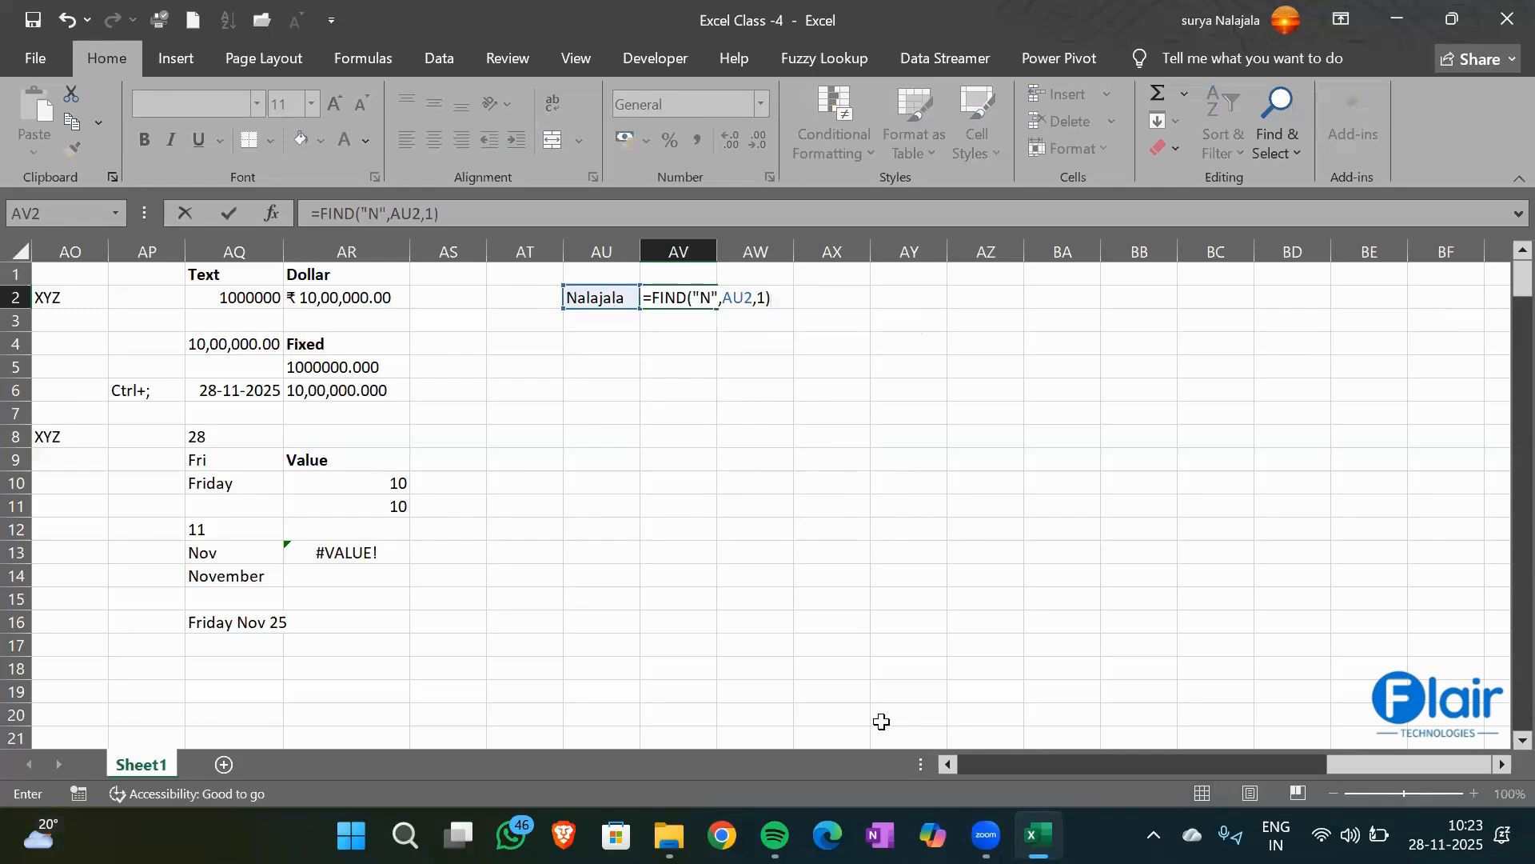
{"action": "key", "text": "Return"}
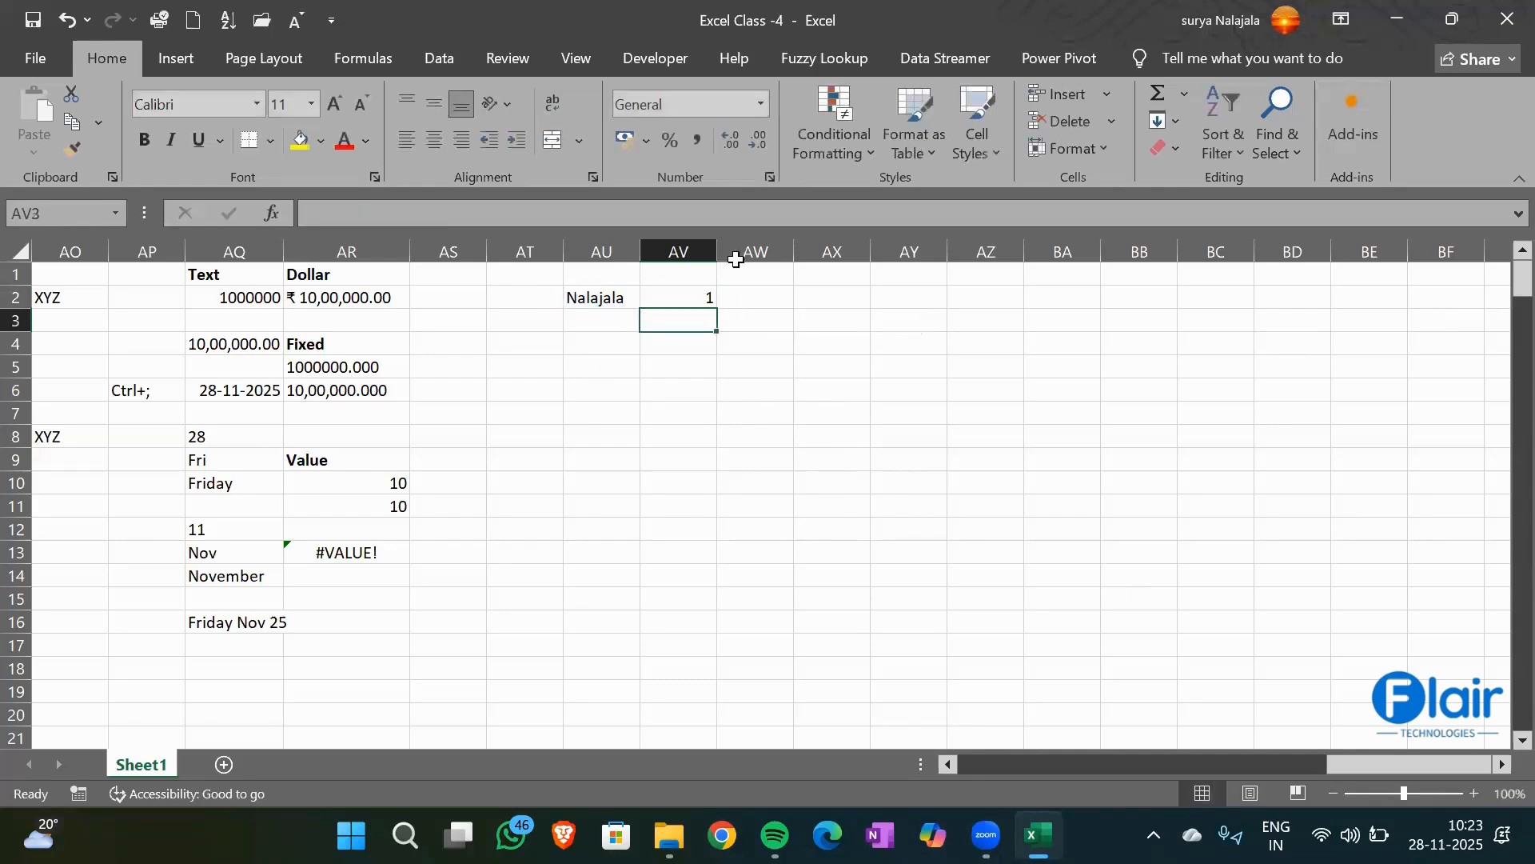
Examine the FIND formula in AV2 and the source text in AU2
{"action": "left_click", "coordinate": [684, 295]}
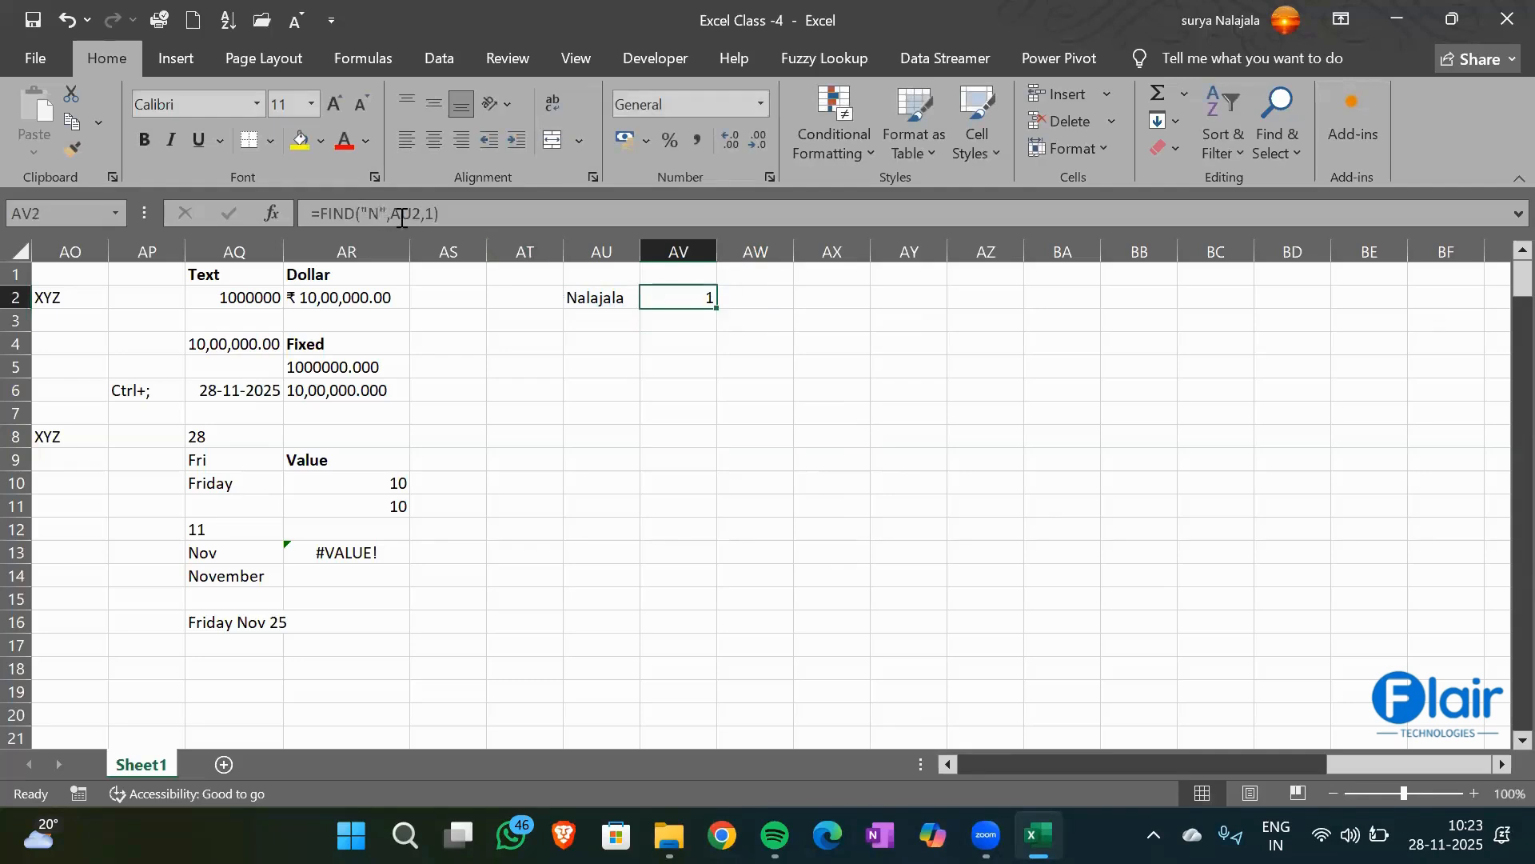
{"action": "left_click", "coordinate": [595, 318]}
{"action": "key", "text": "Up"}
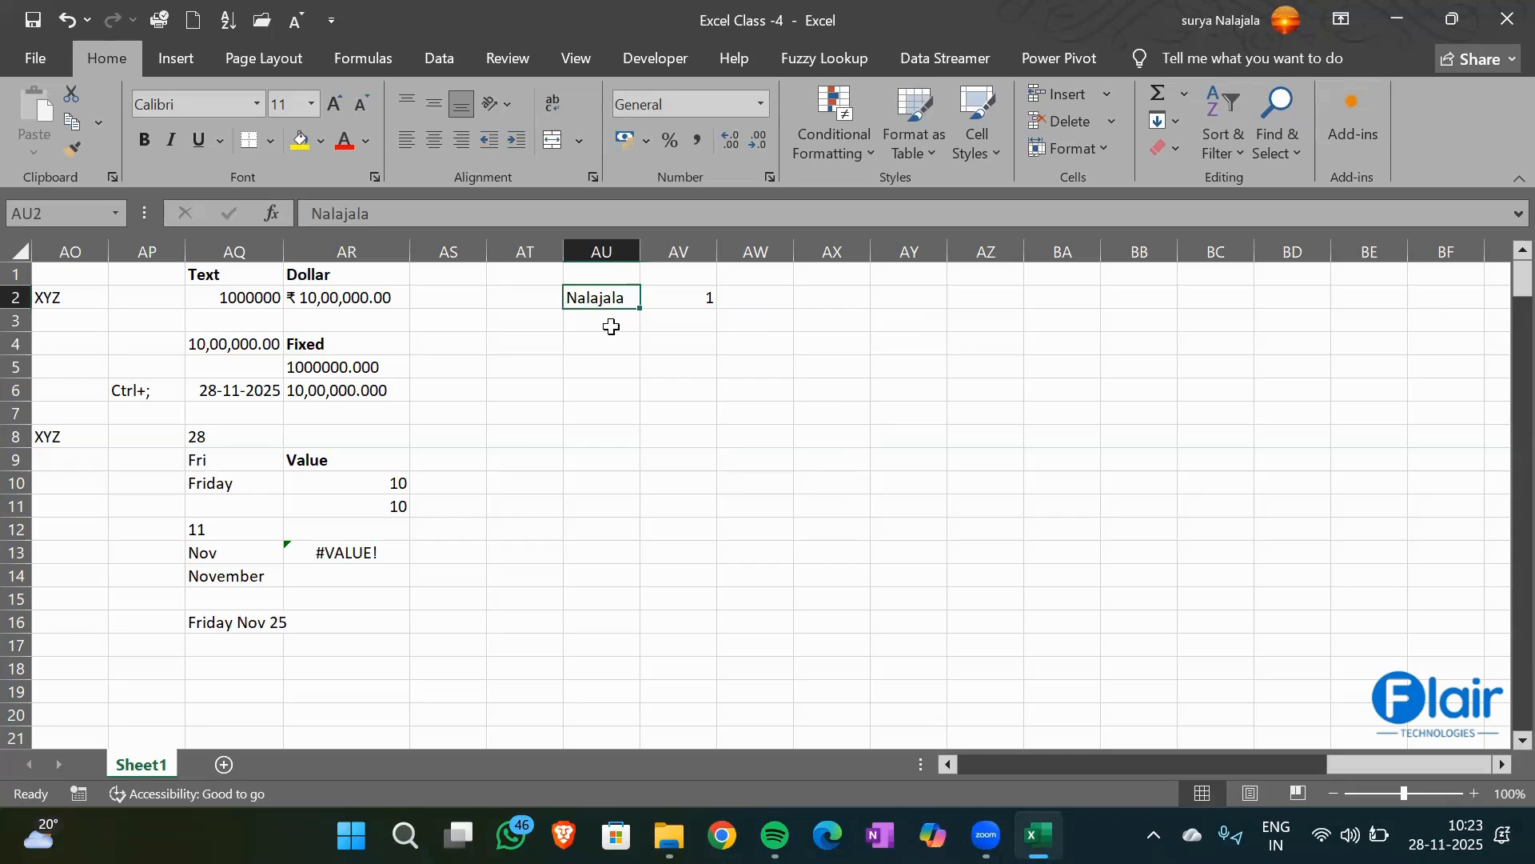
{"action": "left_click", "coordinate": [663, 299]}
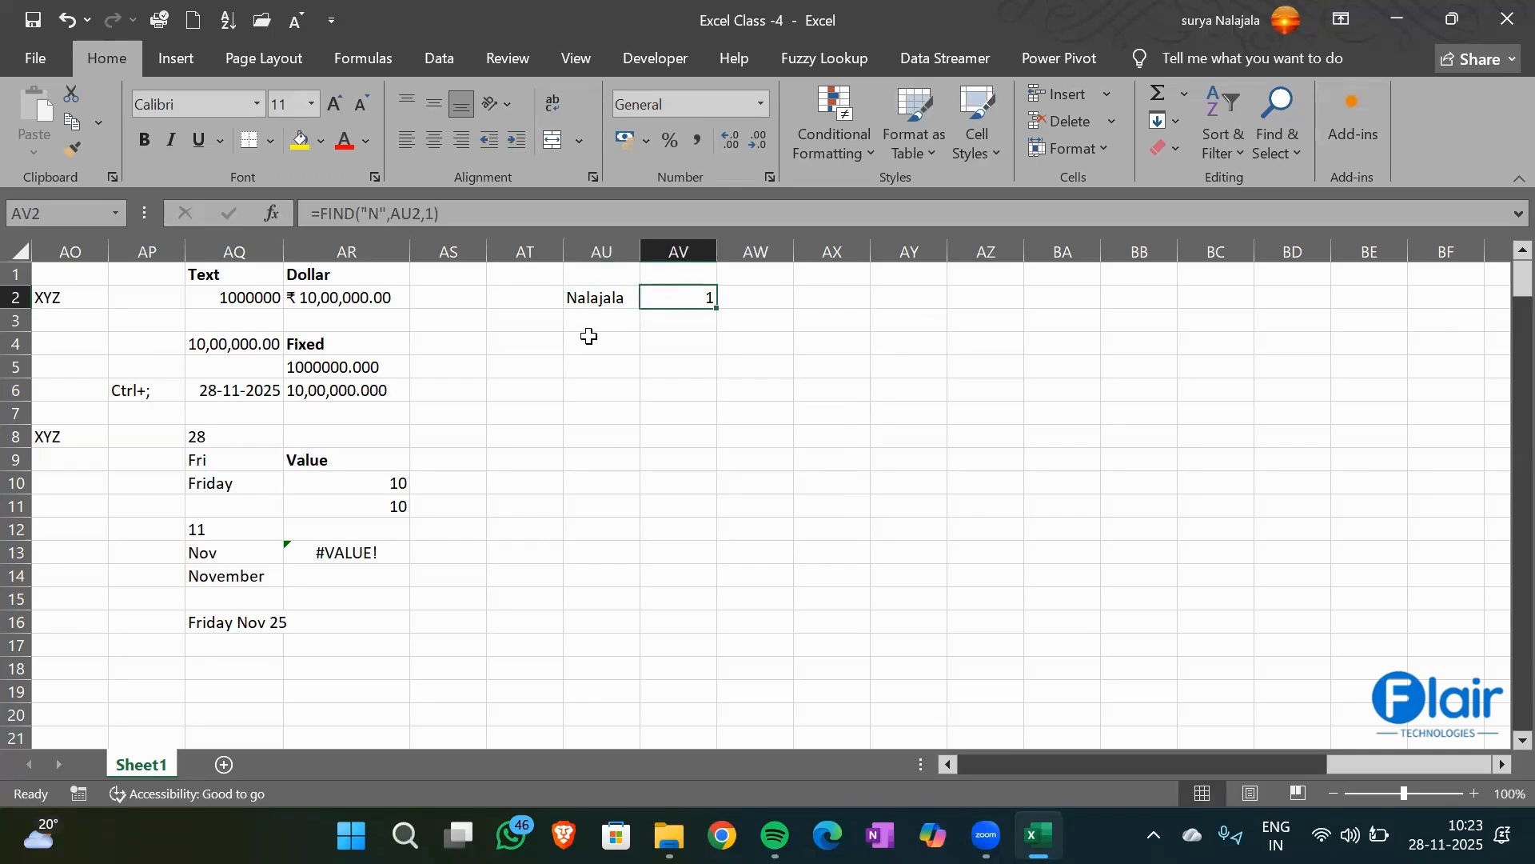
{"action": "left_click", "coordinate": [626, 321]}
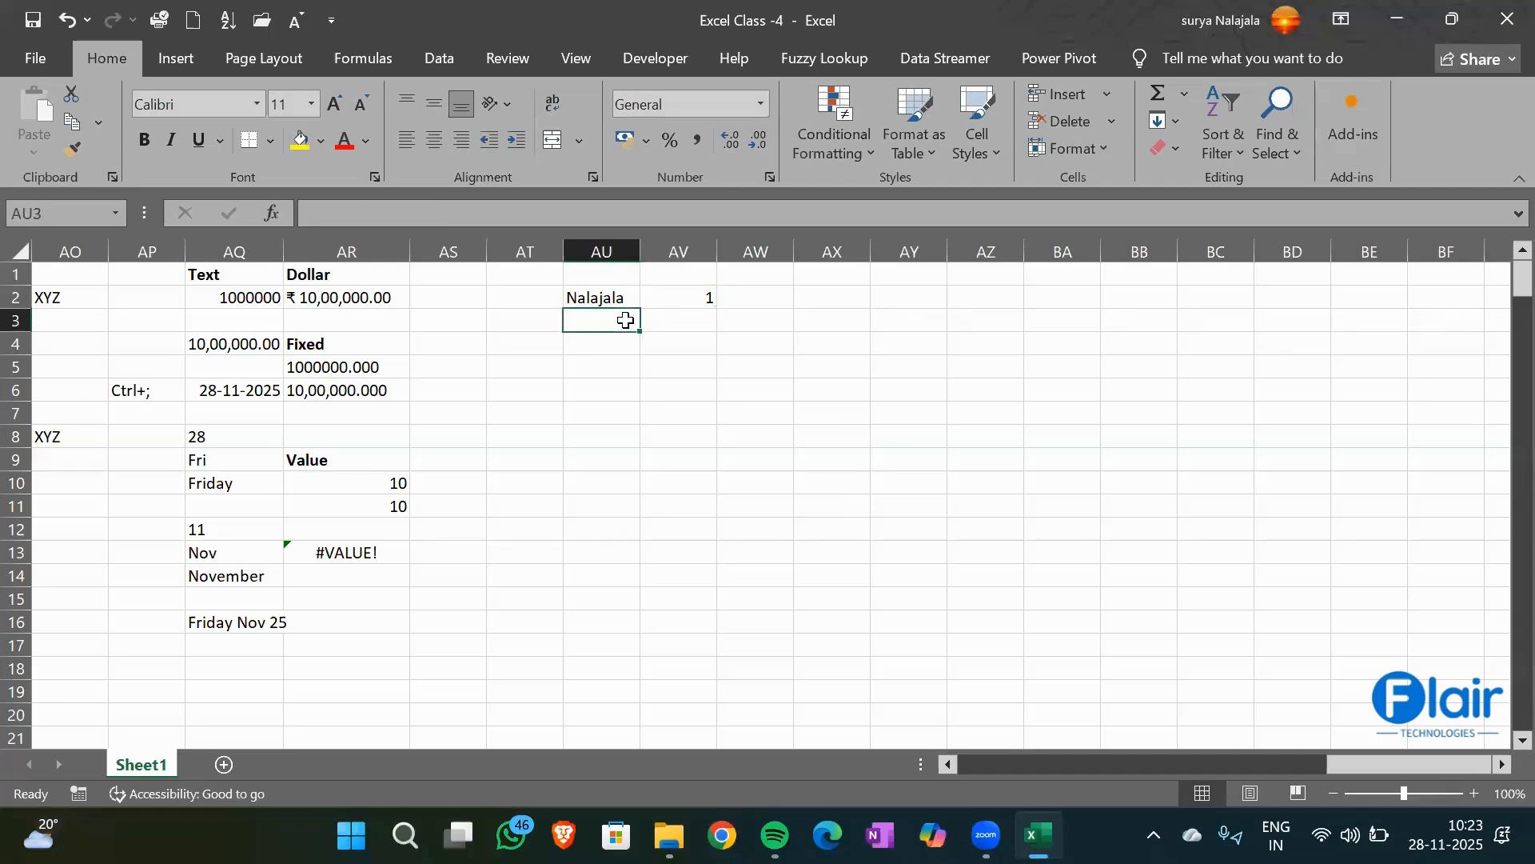
Enter =FIND("l",AU2,1) in AV3 to locate the lowercase letter l, and check the finished formula
{"action": "left_click", "coordinate": [675, 324]}
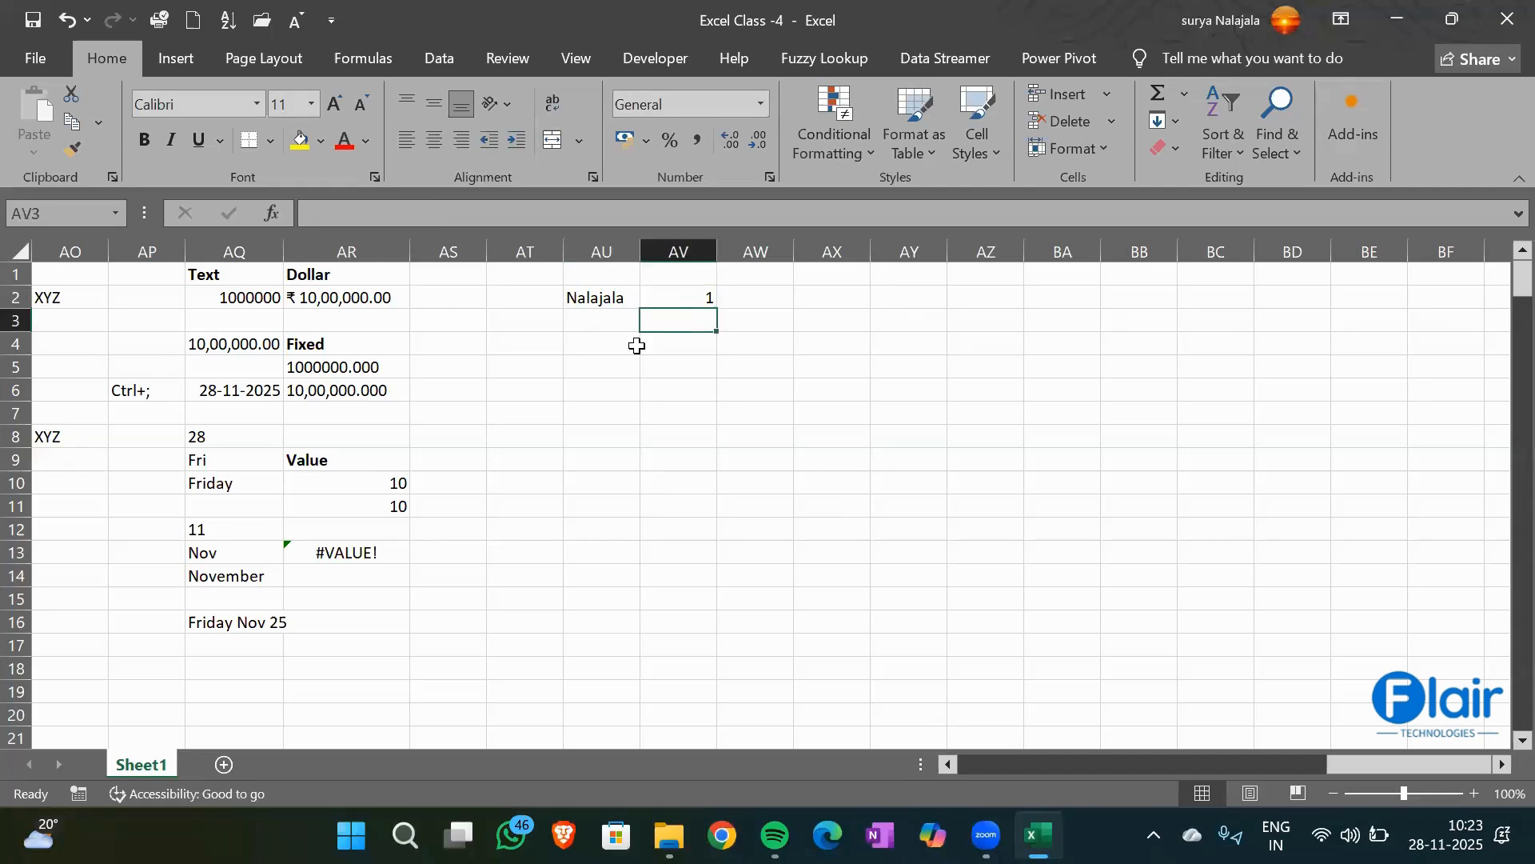
{"action": "type", "text": "=Find"}
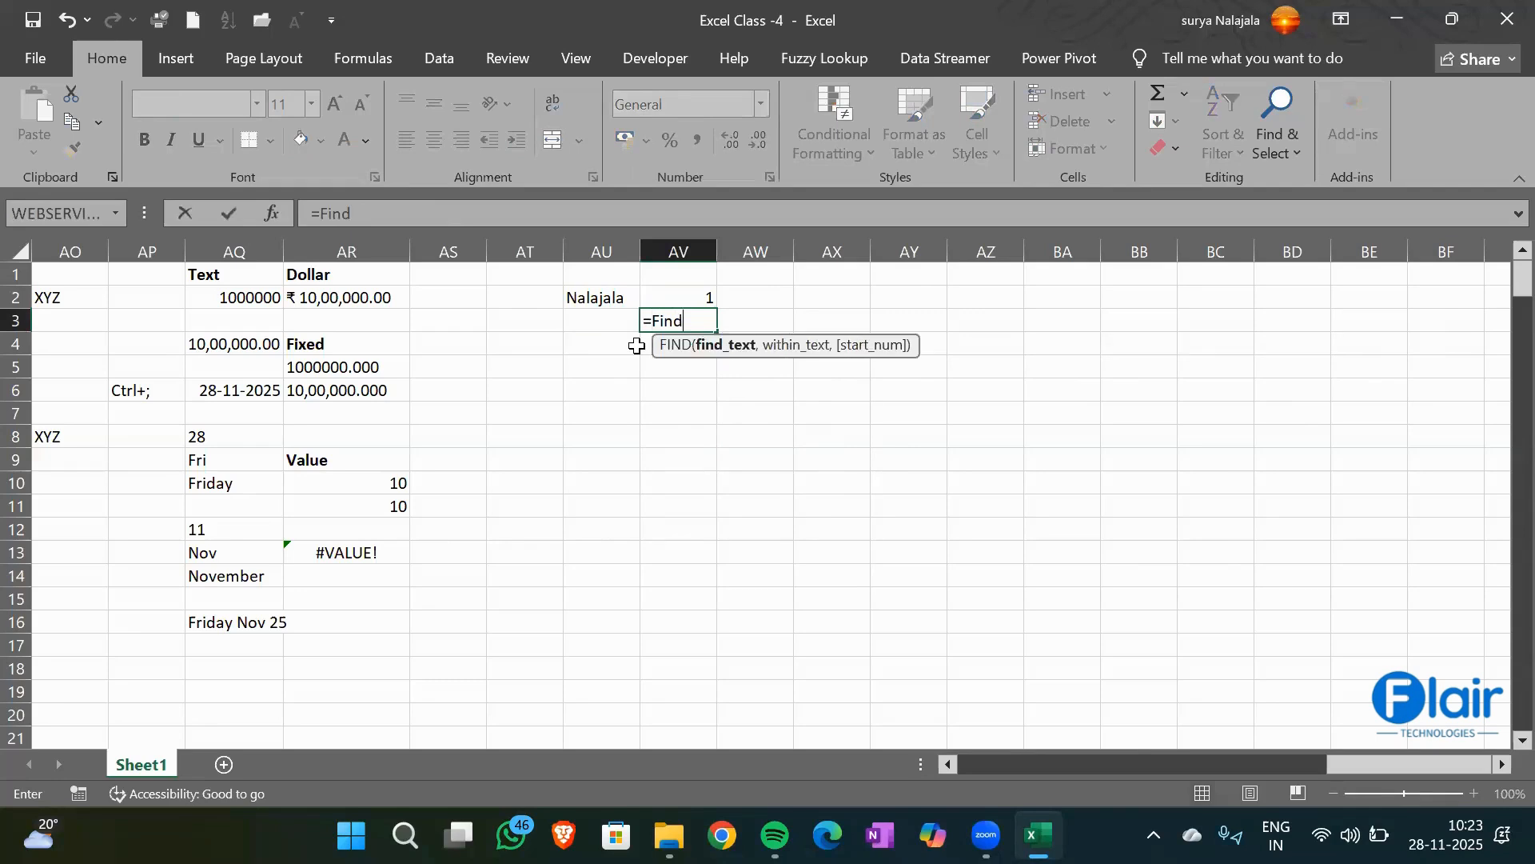
{"action": "key", "text": "Tab"}
{"action": "type", "text": "\"l\","}
{"action": "left_click", "coordinate": [594, 297]}
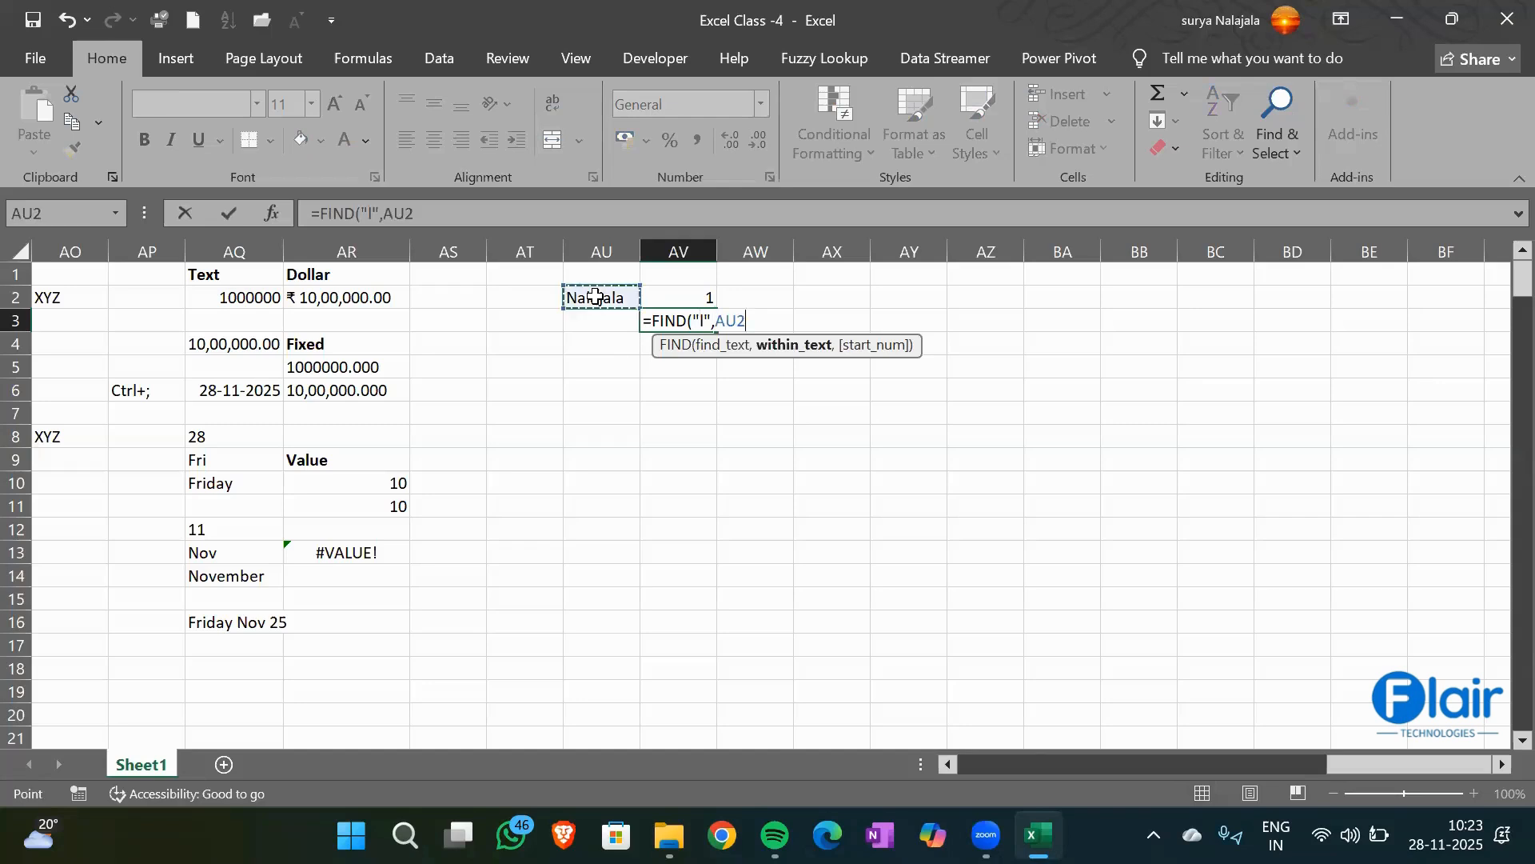
{"action": "type", "text": ",1"}
{"action": "key", "text": "Return"}
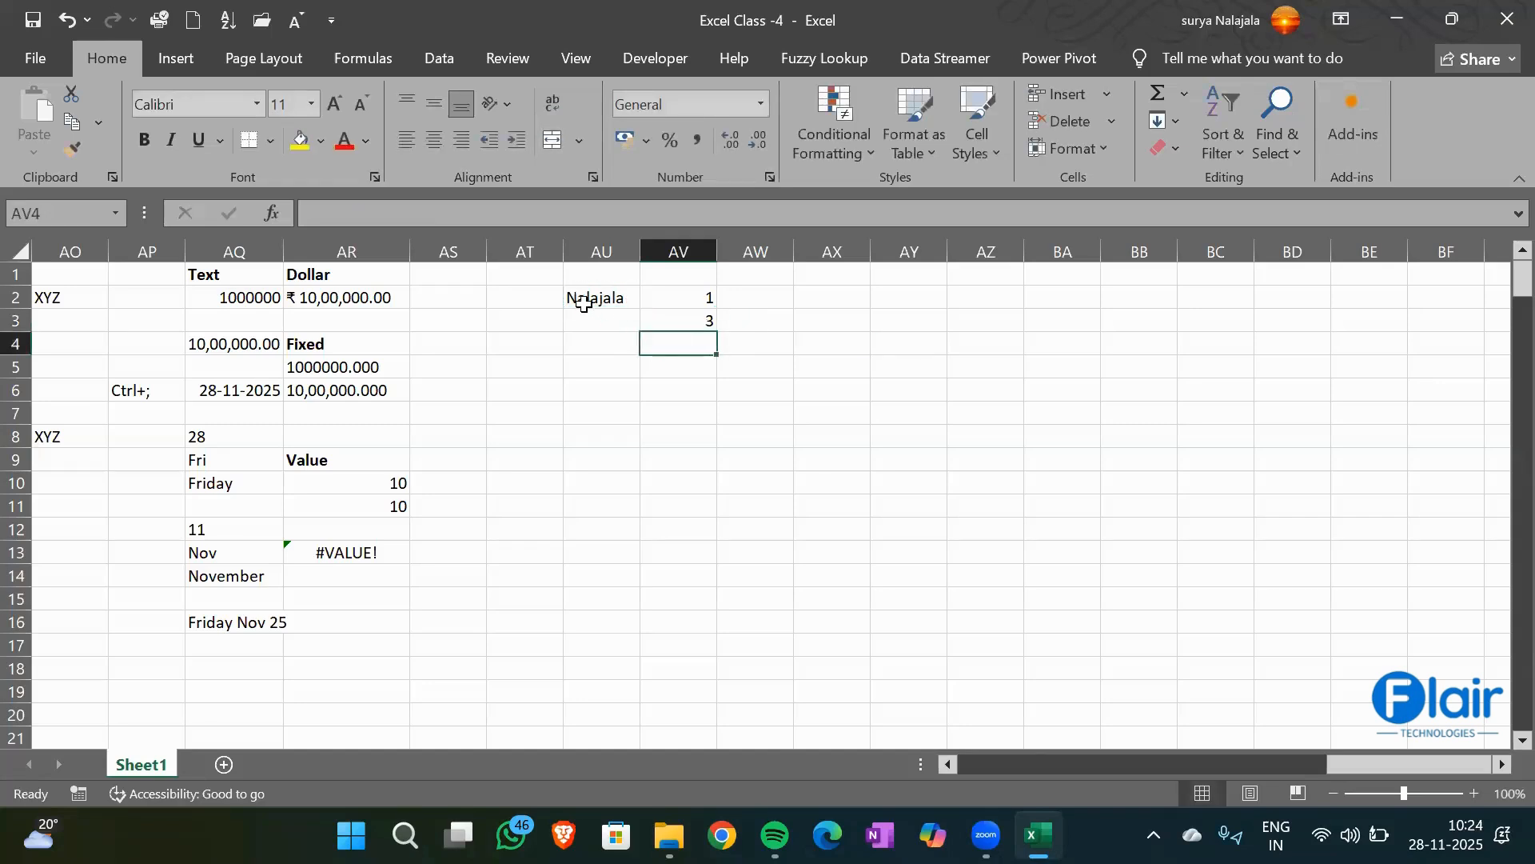
{"action": "left_click", "coordinate": [680, 318]}
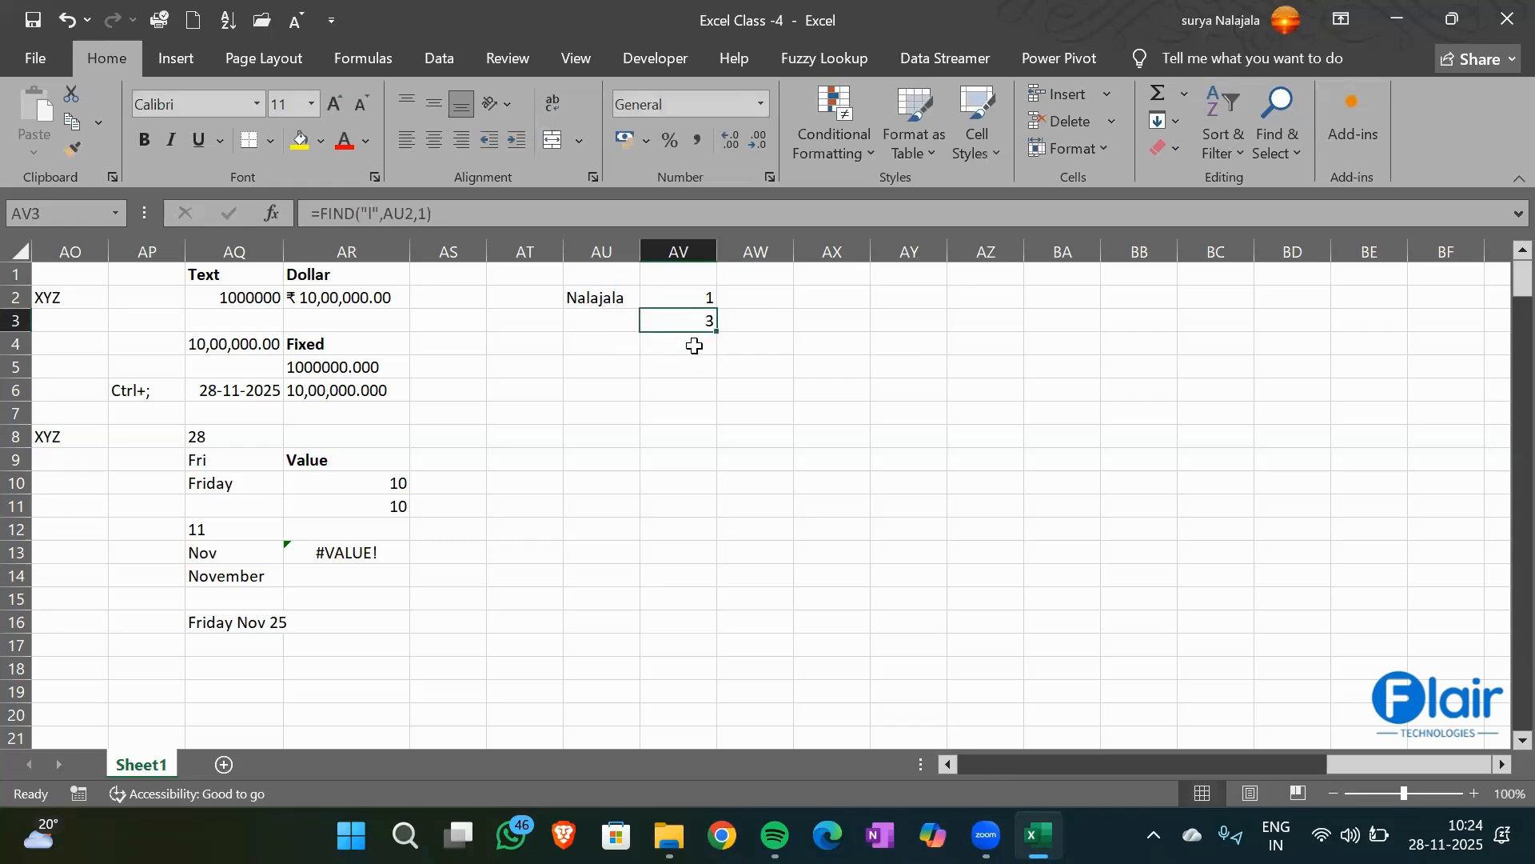
Start a FIND formula in AV4, up to the opening quote of the text being searched for
{"action": "left_click", "coordinate": [693, 344]}
{"action": "type", "text": "="}
{"action": "key", "text": "Caps_Lock"}
{"action": "type", "text": "FIND(\""}
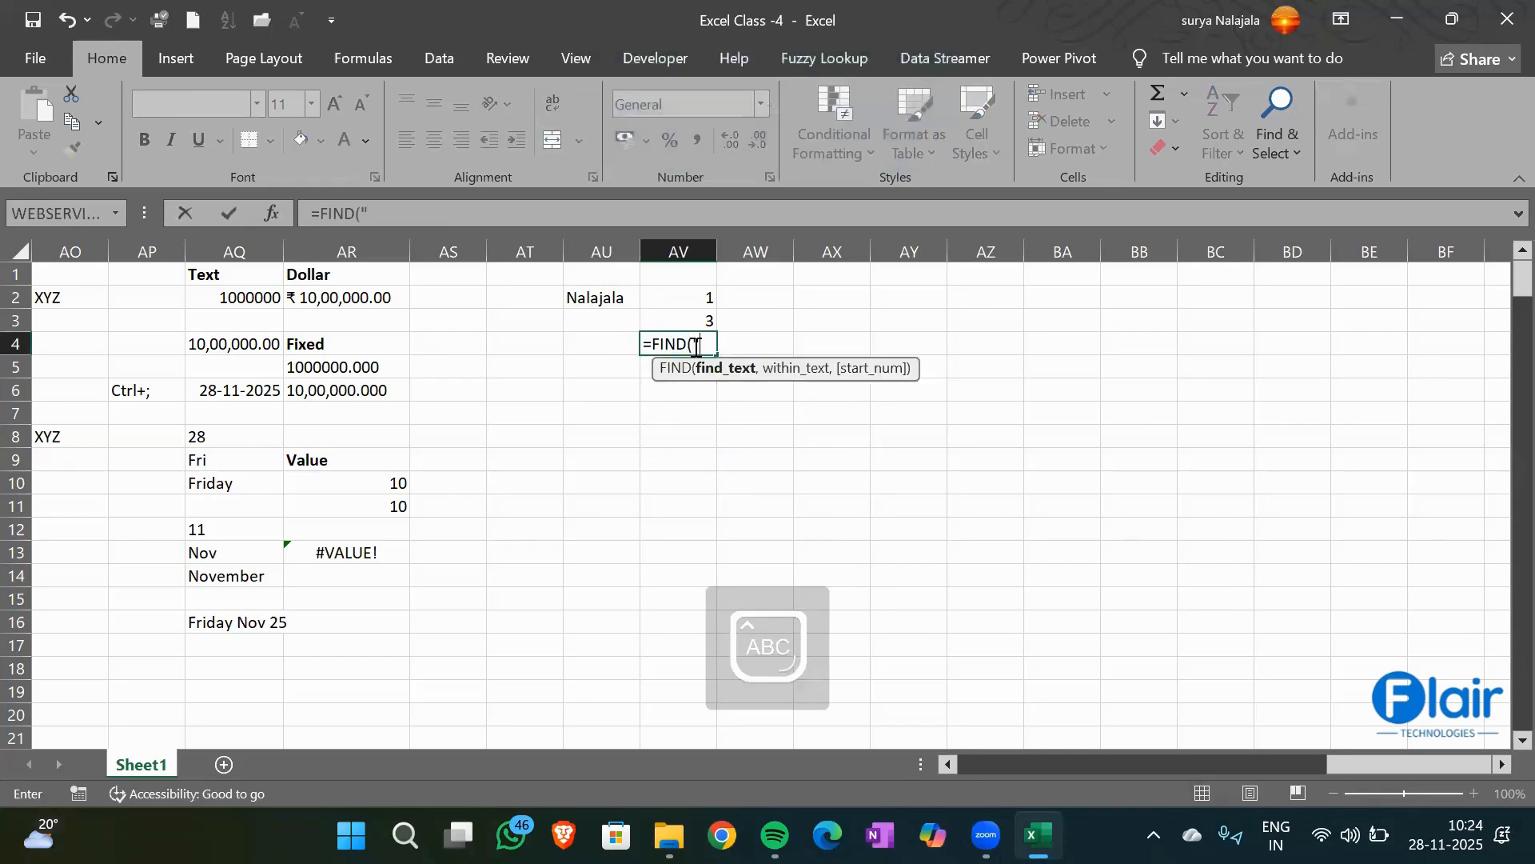
{"action": "type", "text": "JALA\""}
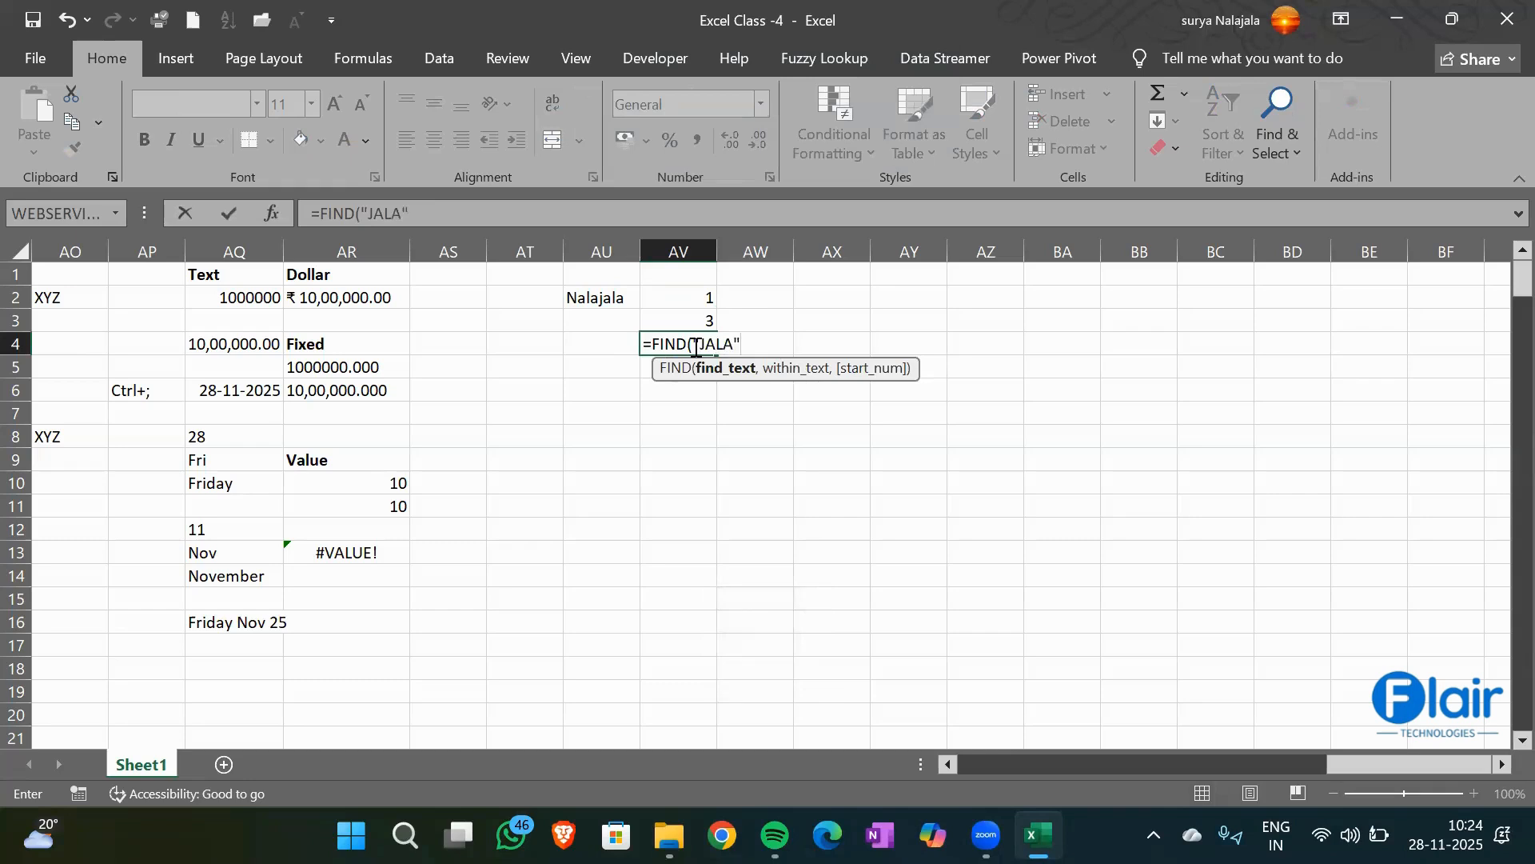
{"action": "key", "text": "Caps_Lock"}
{"action": "key", "text": "BackSpace"}
{"action": "key", "text": "BackSpace"}
{"action": "key", "text": "BackSpace"}
{"action": "key", "text": "BackSpace"}
{"action": "key", "text": "BackSpace"}
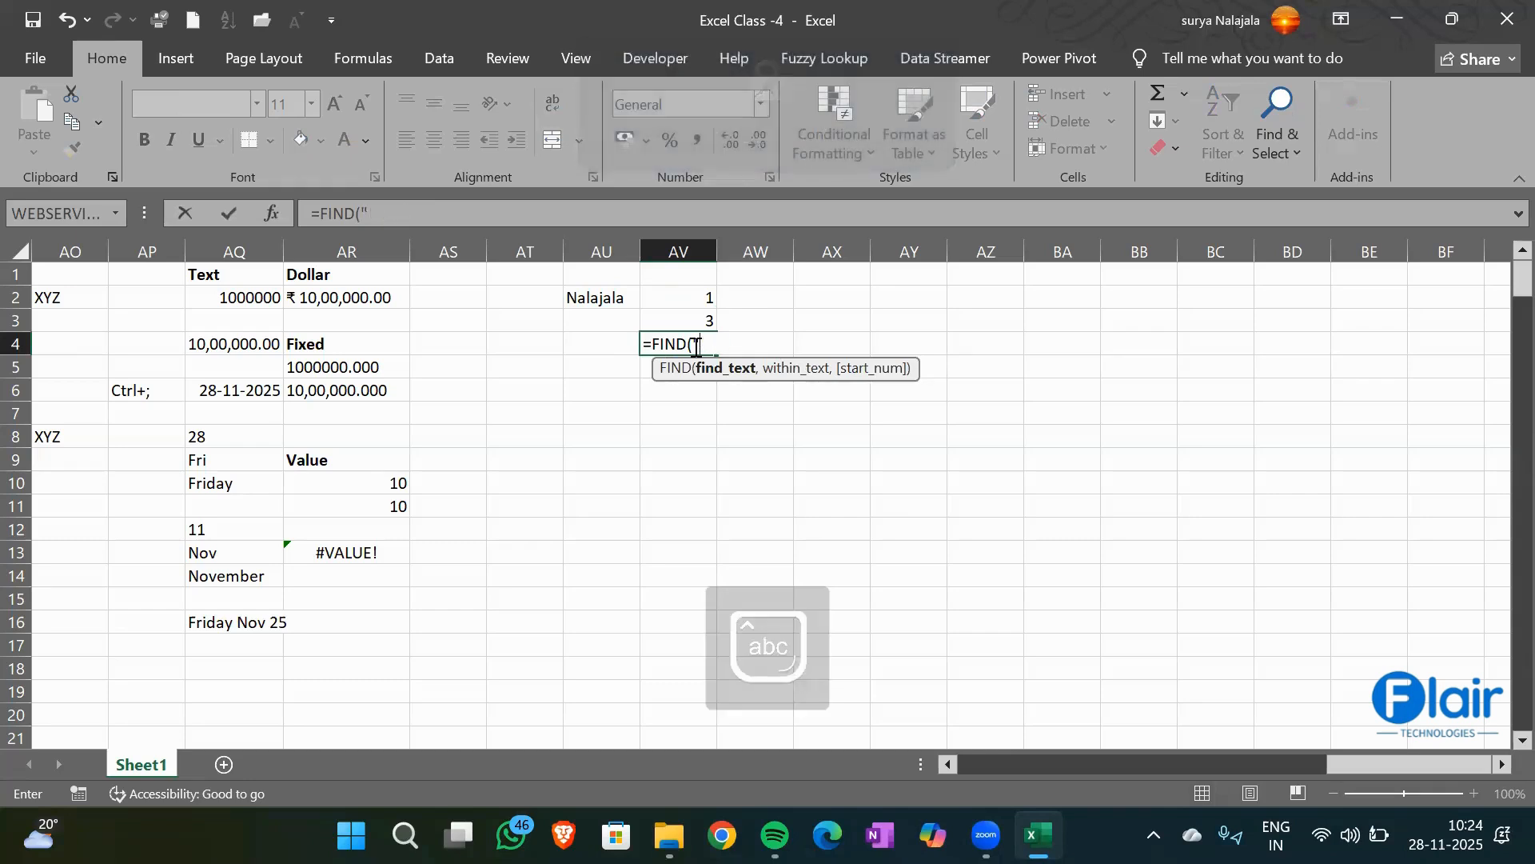
Complete the AV4 formula as =FIND("jala",AU2,1), using the lowercase search text
{"action": "type", "text": "jala\""}
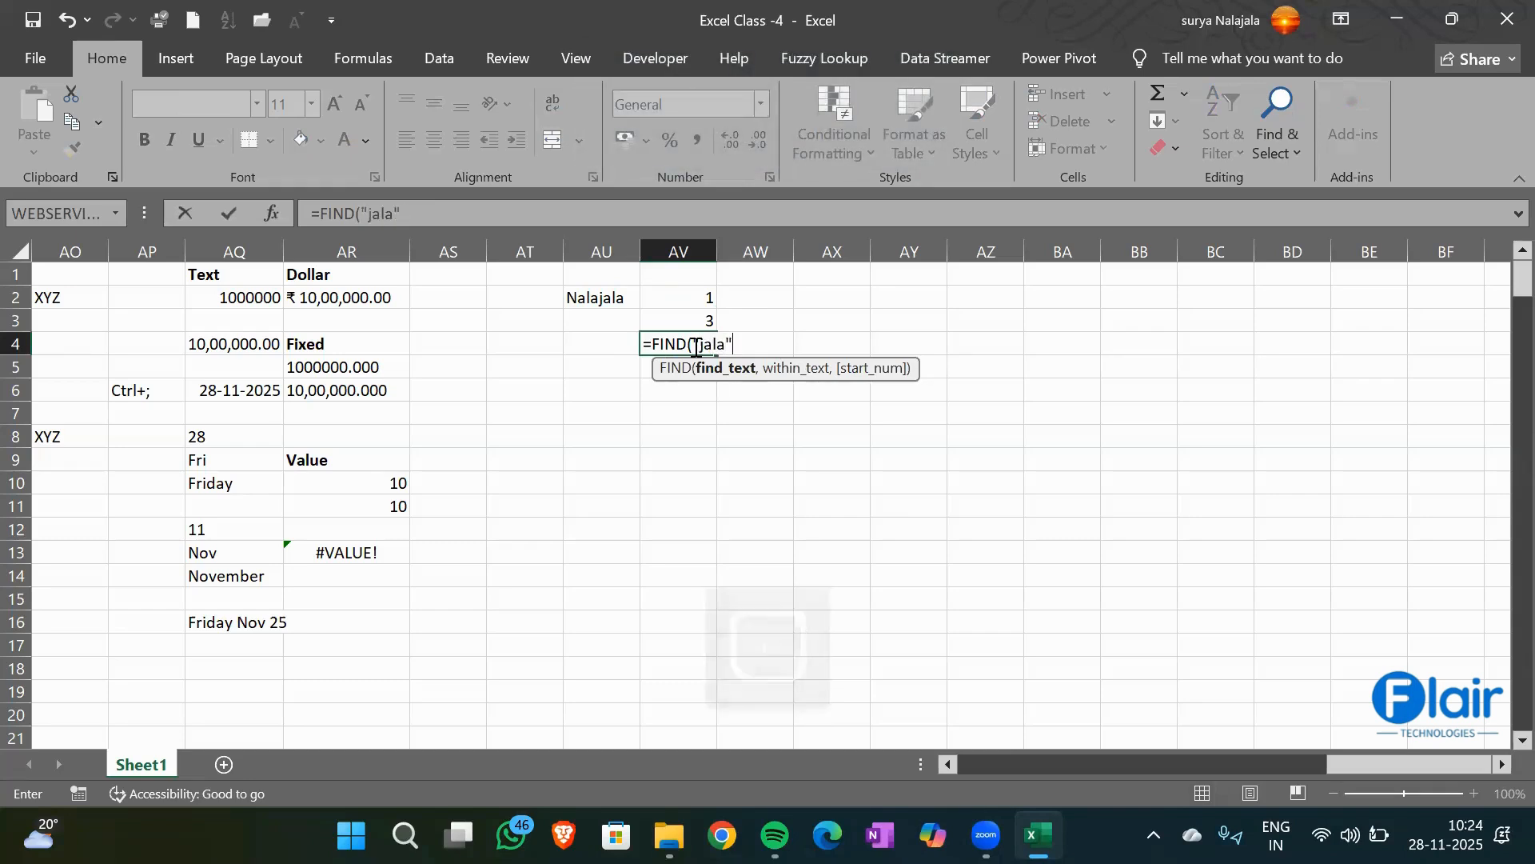
{"action": "type", "text": ","}
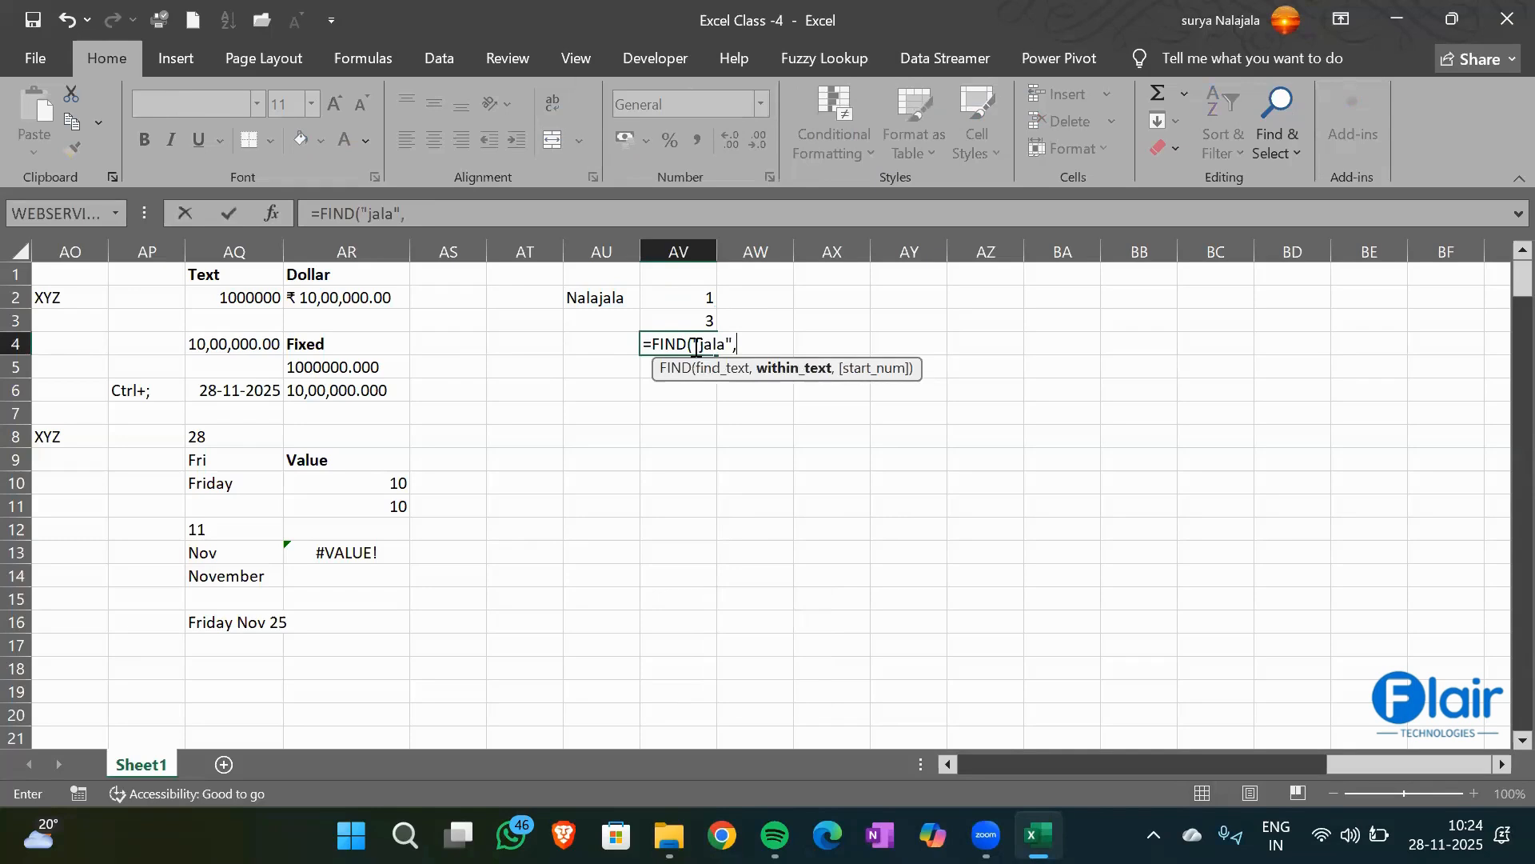
{"action": "left_click", "coordinate": [603, 283]}
{"action": "key", "text": "Down"}
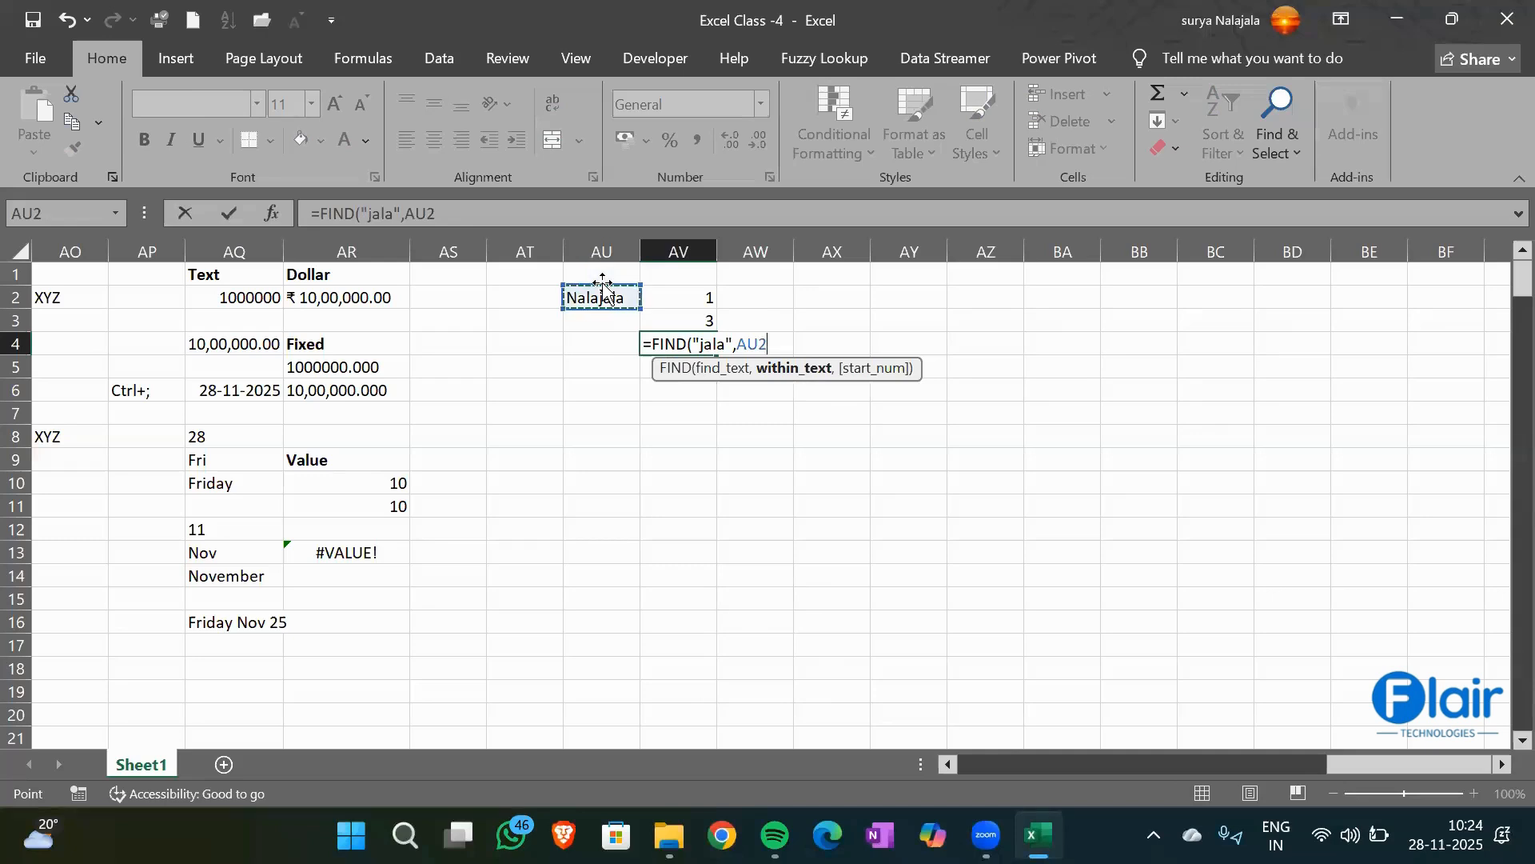
{"action": "type", "text": ",1"}
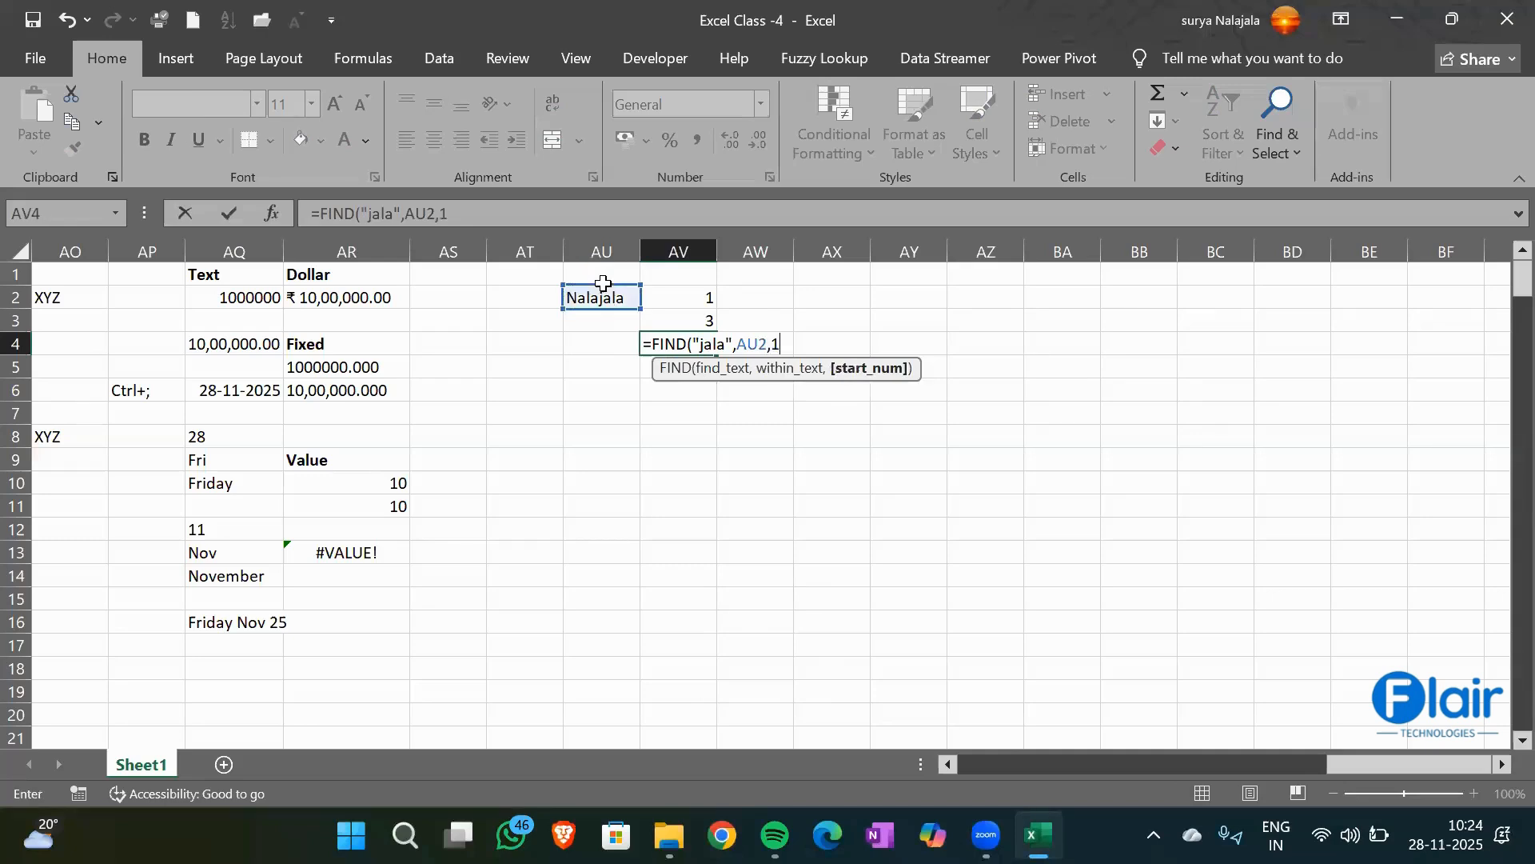
{"action": "key", "text": "Return"}
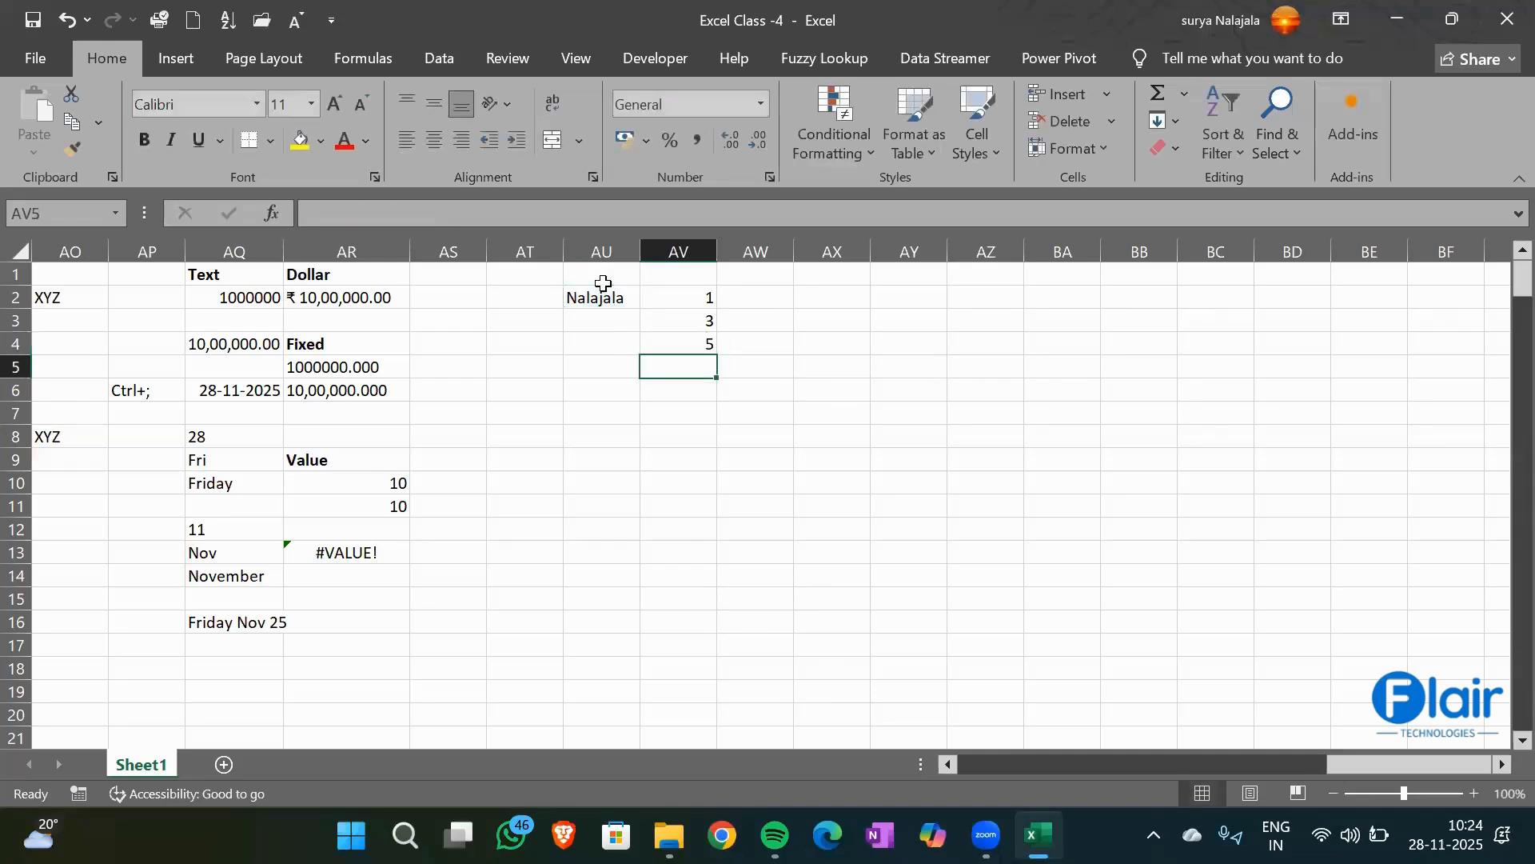
Examine the FIND formula in AV4 against the source text in AU2
{"action": "left_click", "coordinate": [680, 346]}
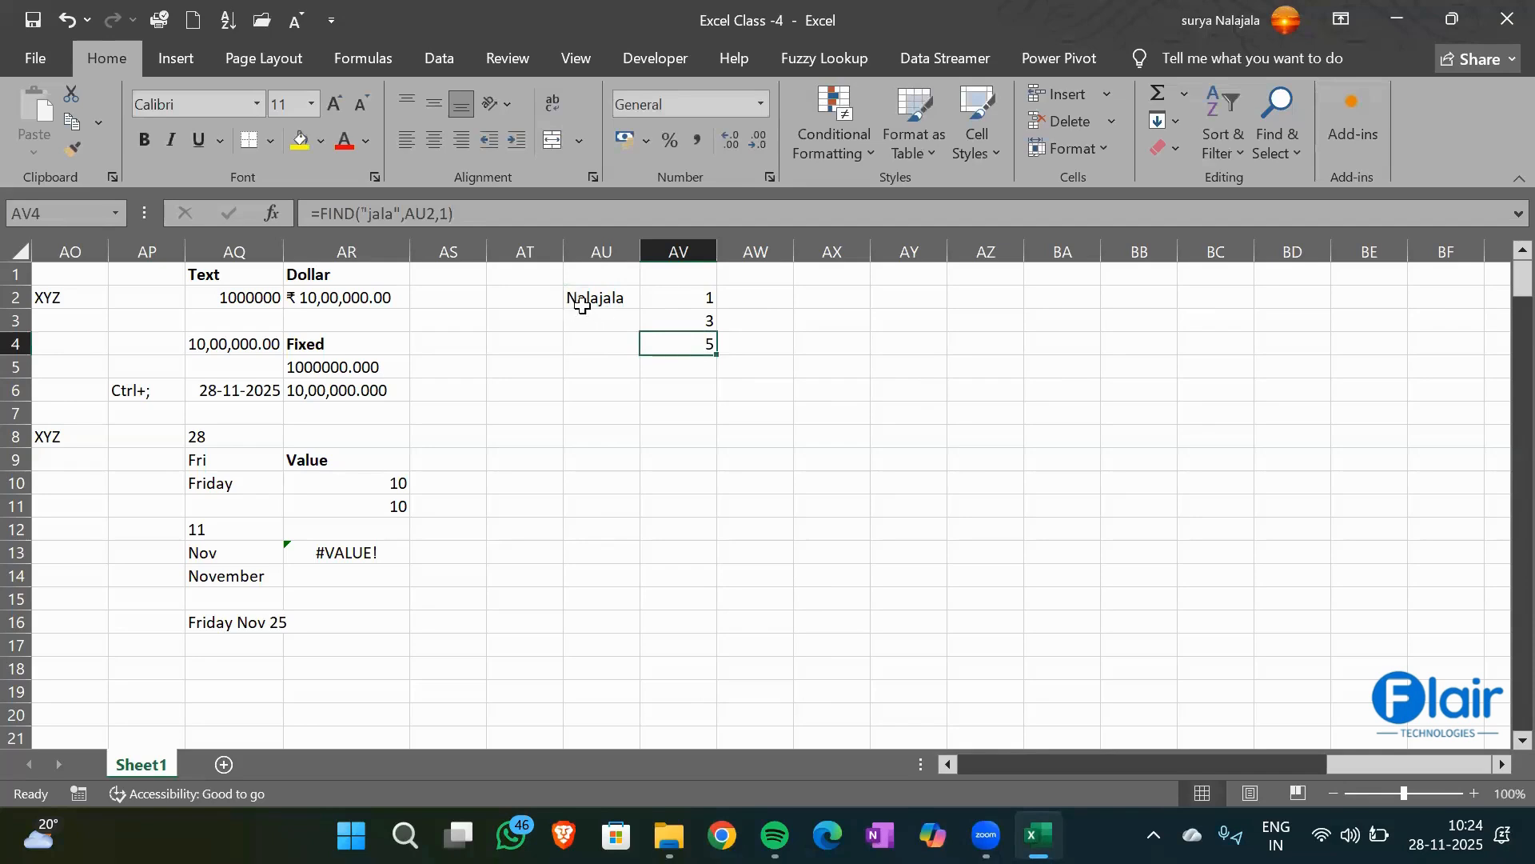
{"action": "left_click", "coordinate": [438, 115]}
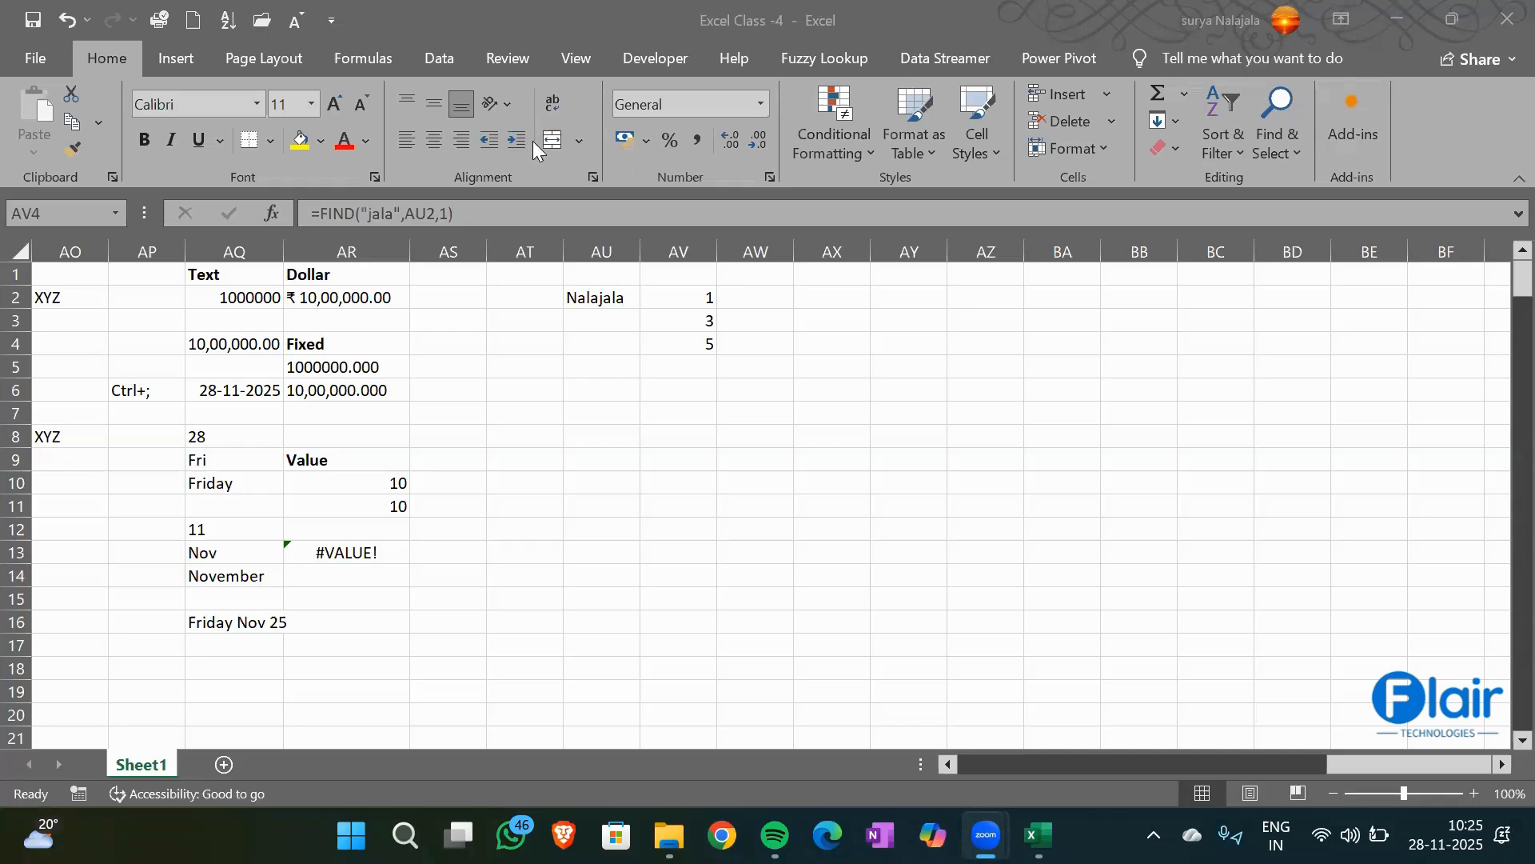
{"action": "left_click", "coordinate": [711, 343]}
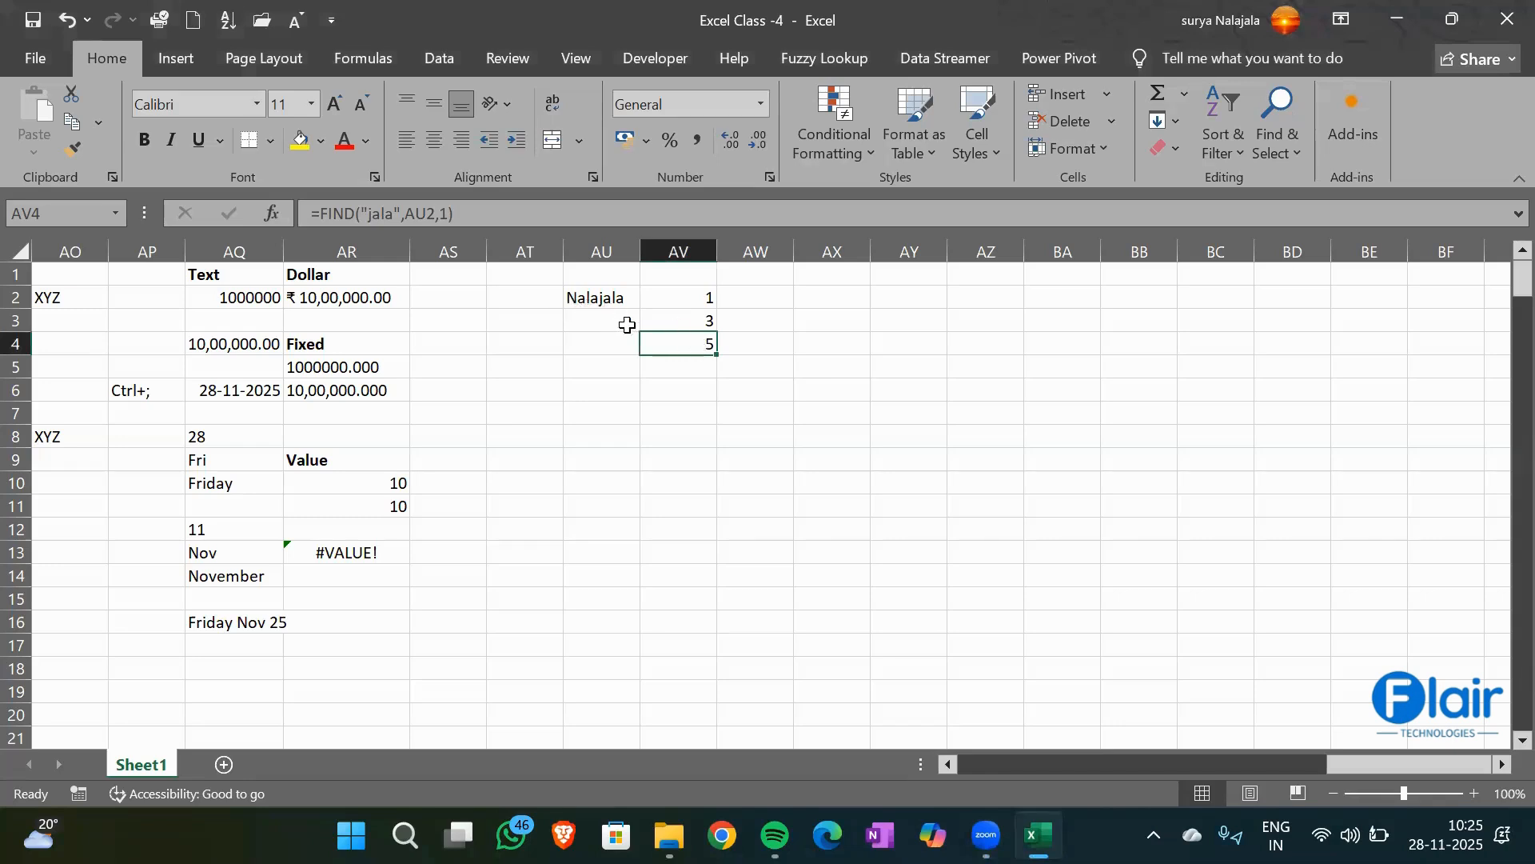
{"action": "left_click", "coordinate": [682, 405]}
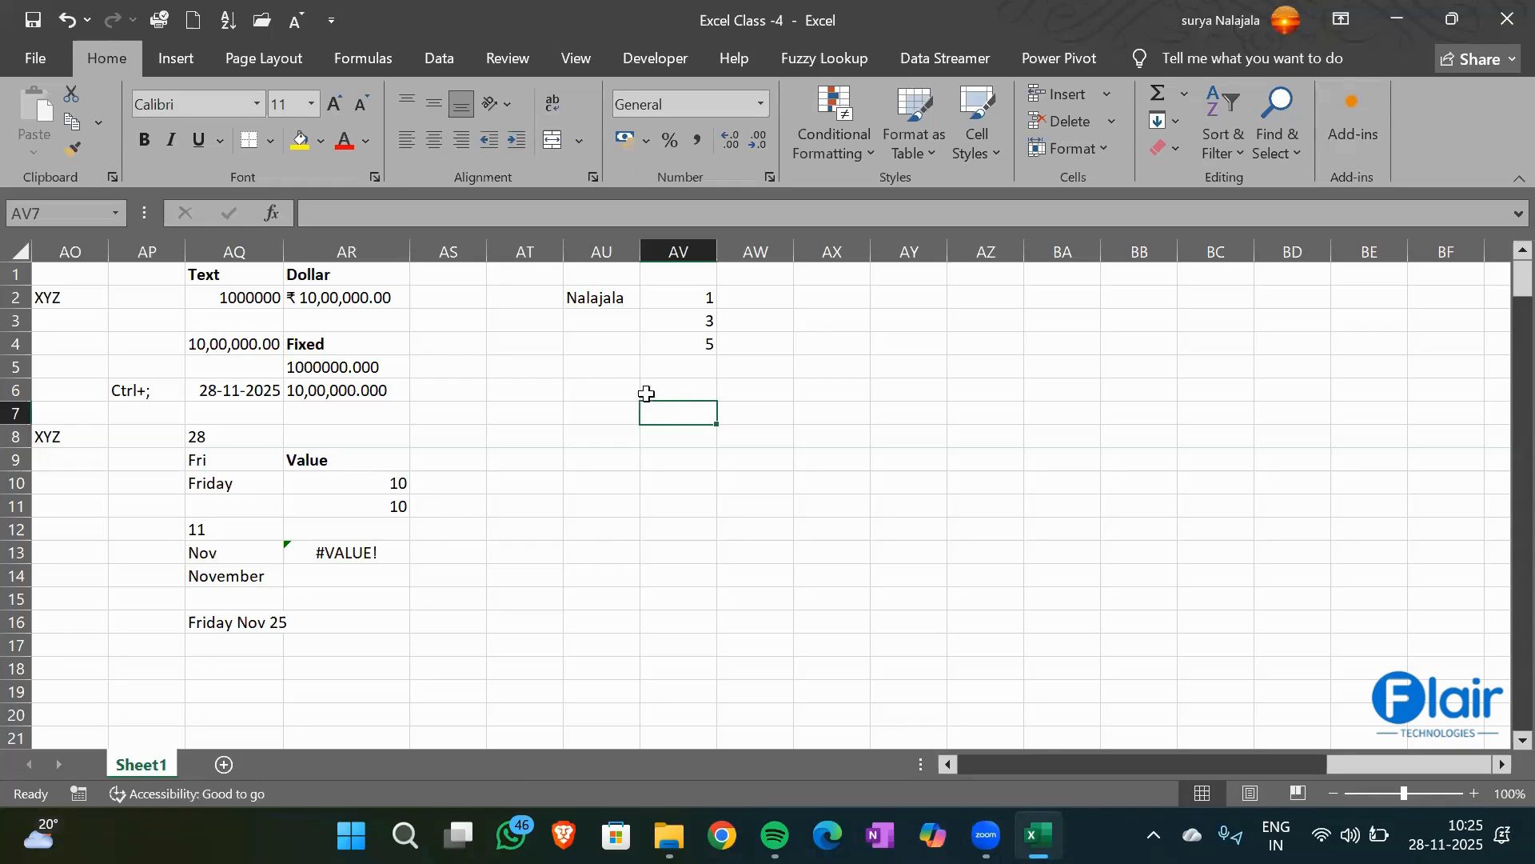
{"action": "left_click", "coordinate": [591, 296]}
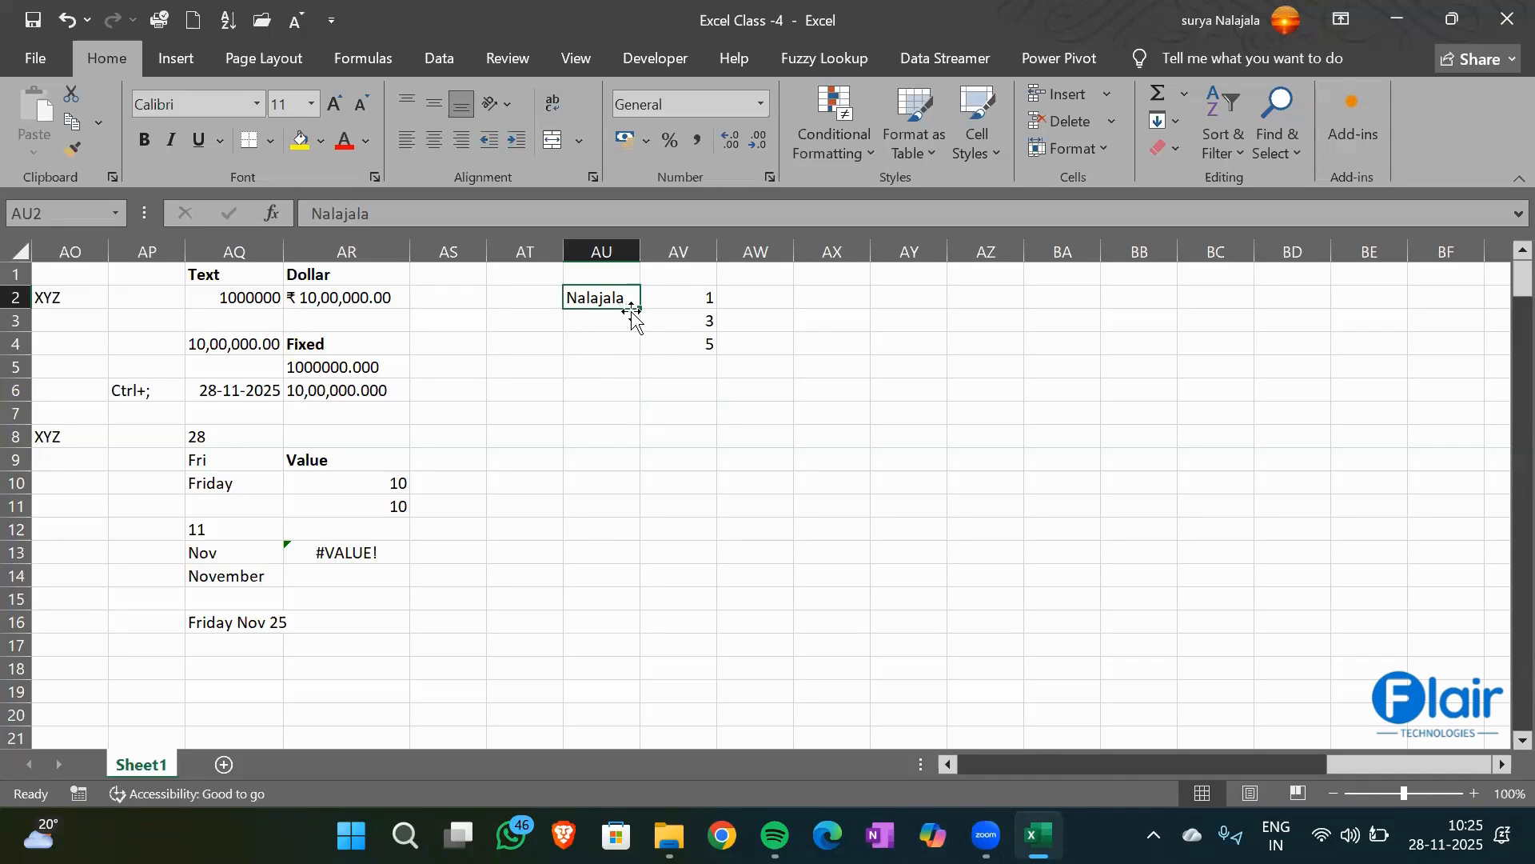
Enter the label "1st la" in AU6
{"action": "left_click", "coordinate": [618, 389]}
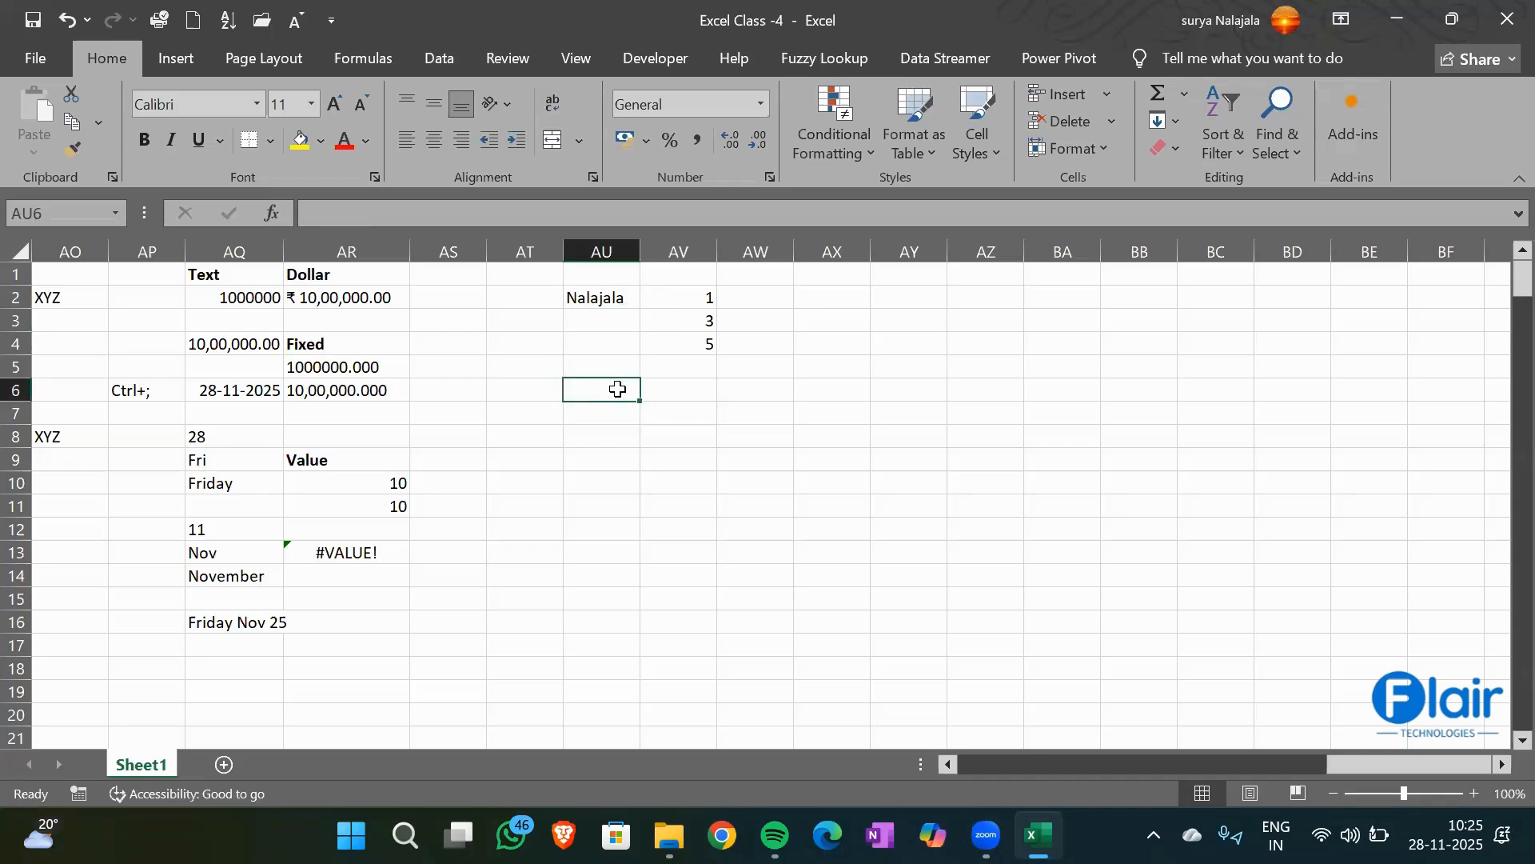
{"action": "type", "text": "1st "}
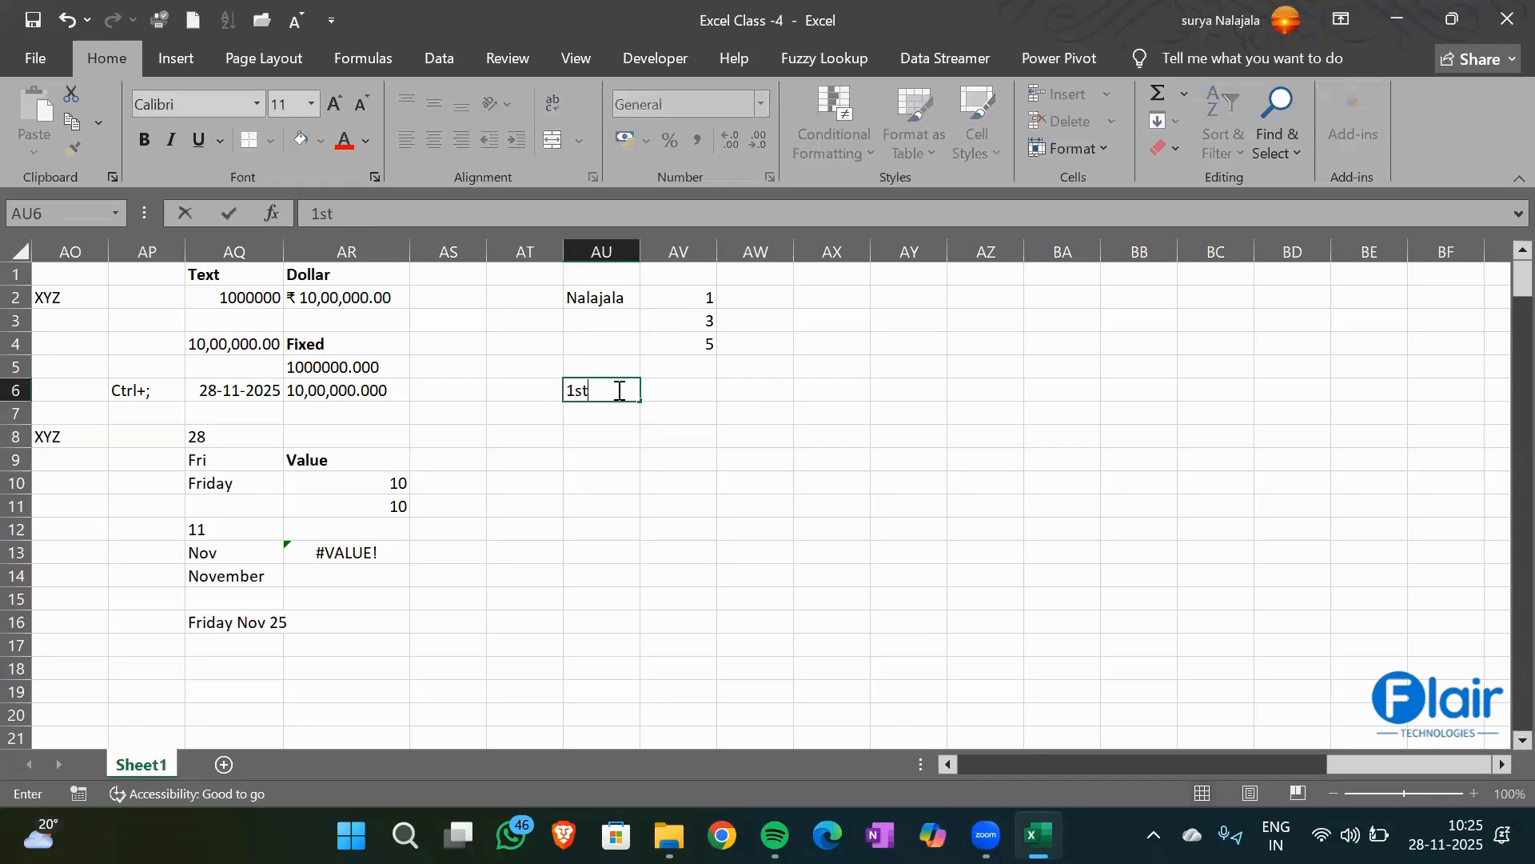
{"action": "type", "text": "la"}
{"action": "key", "text": "Tab"}
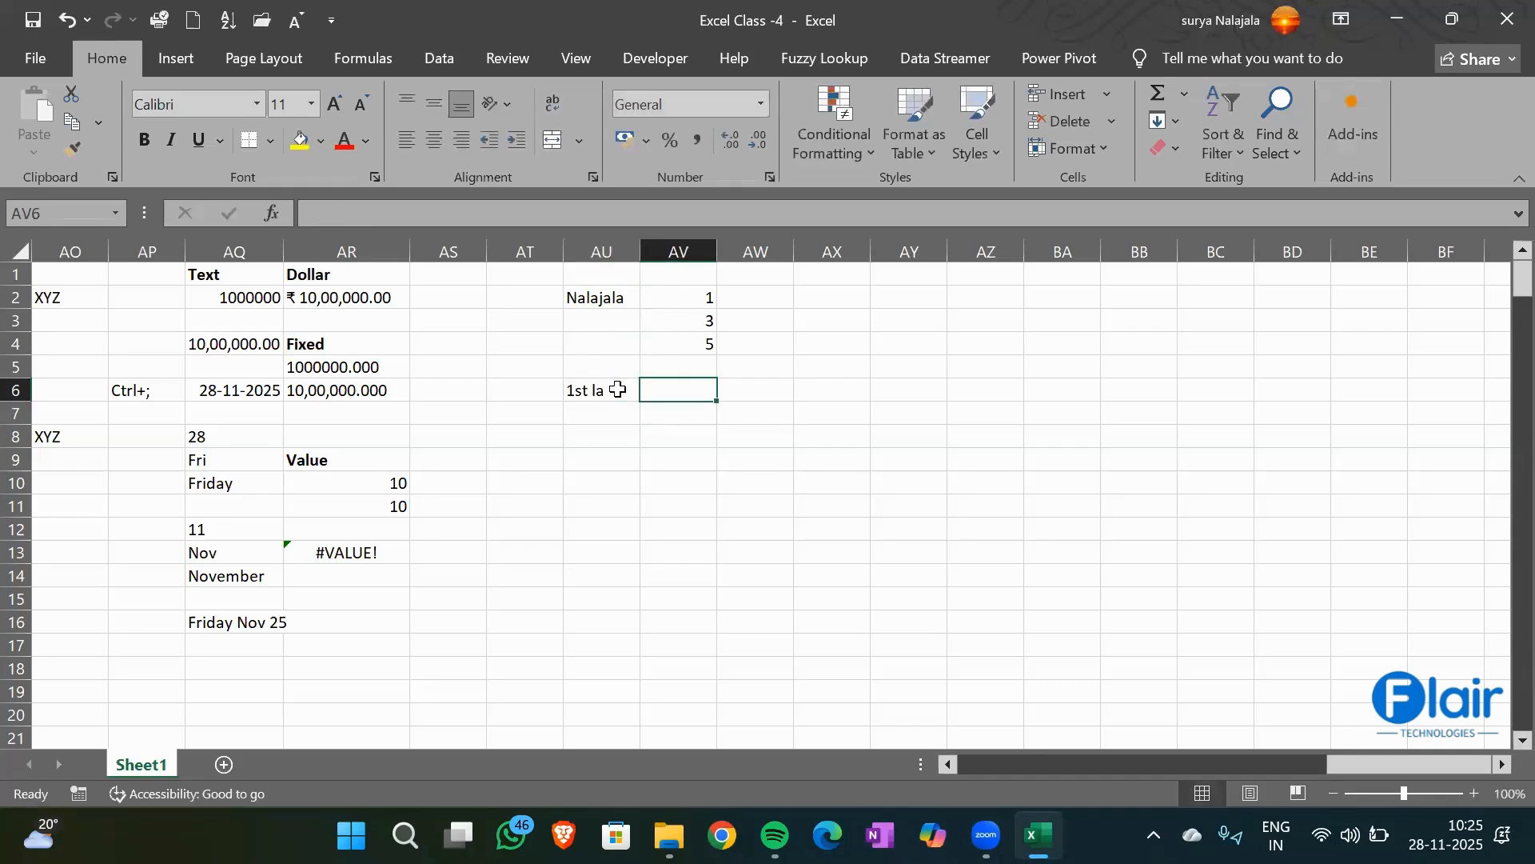
Enter =FIND("la",AU2,1) in AV6 to locate the first occurrence of la in the source text
{"action": "type", "text": "=fin"}
{"action": "key", "text": "Tab"}
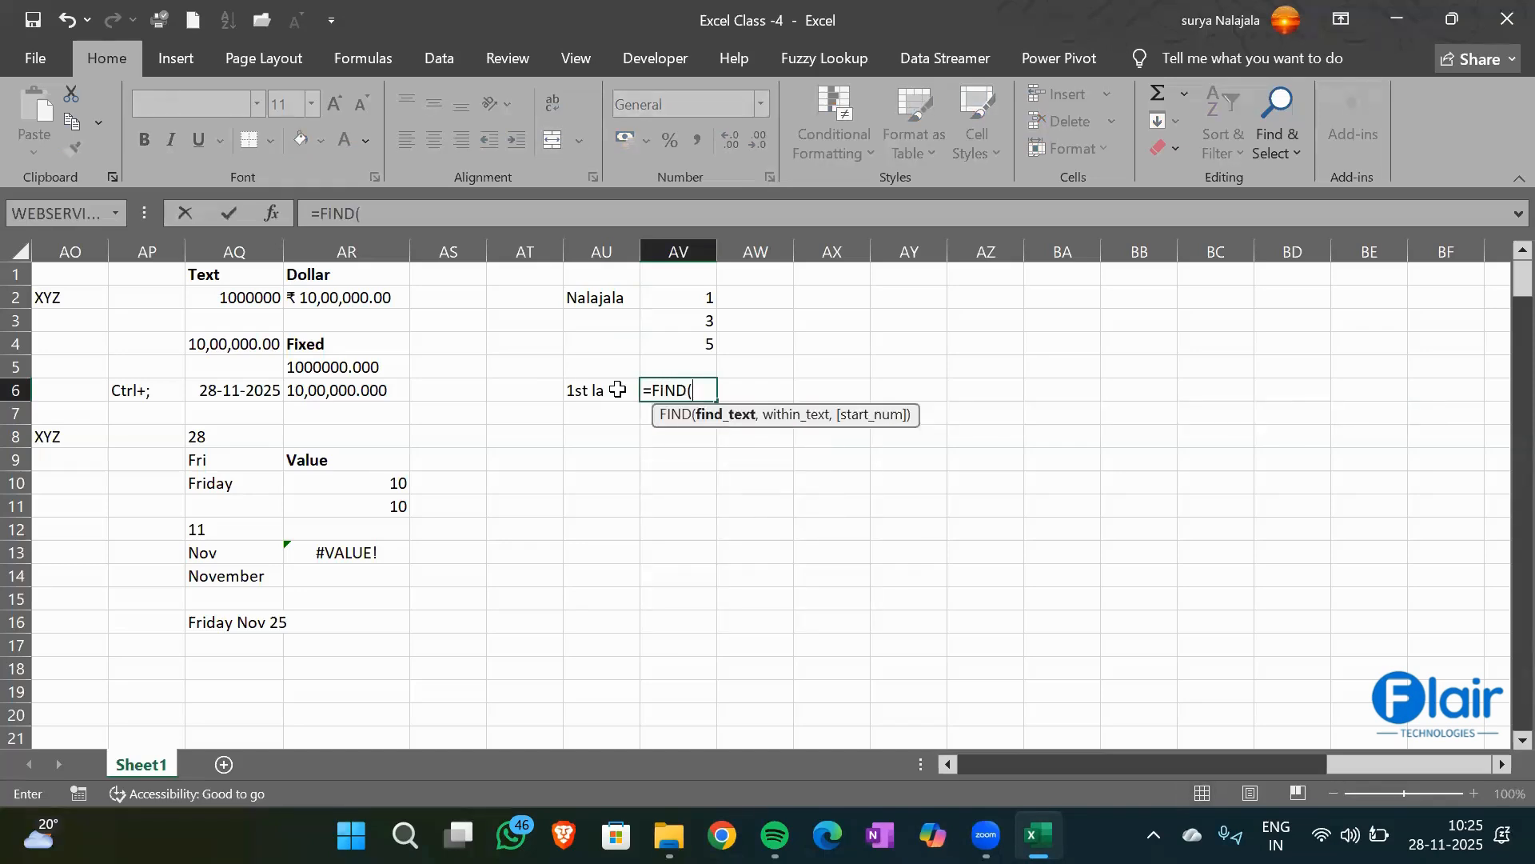
{"action": "type", "text": "\"la\","}
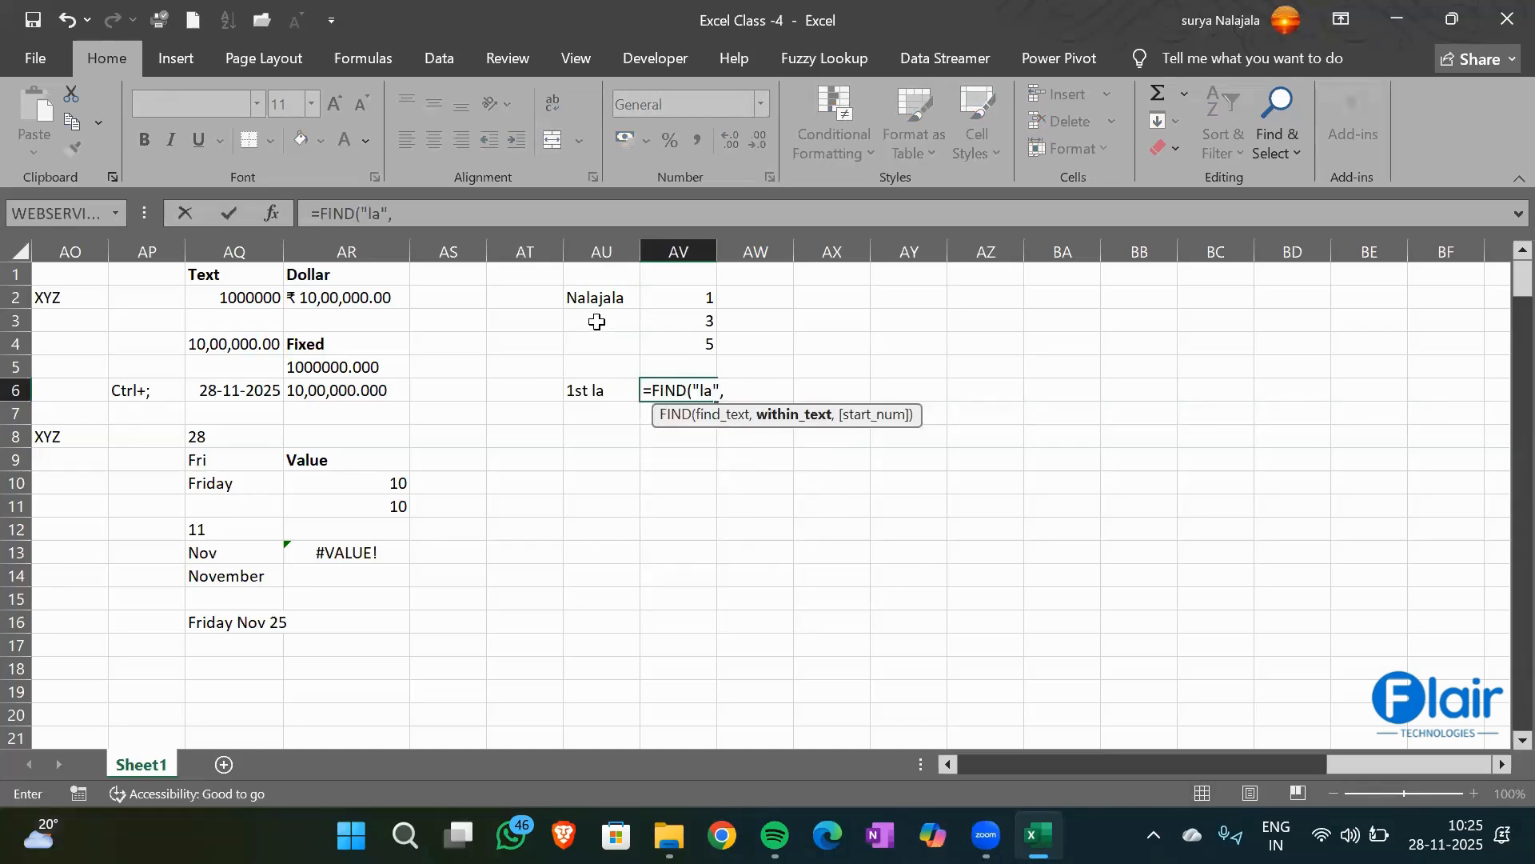
{"action": "left_click", "coordinate": [594, 300]}
{"action": "type", "text": ","}
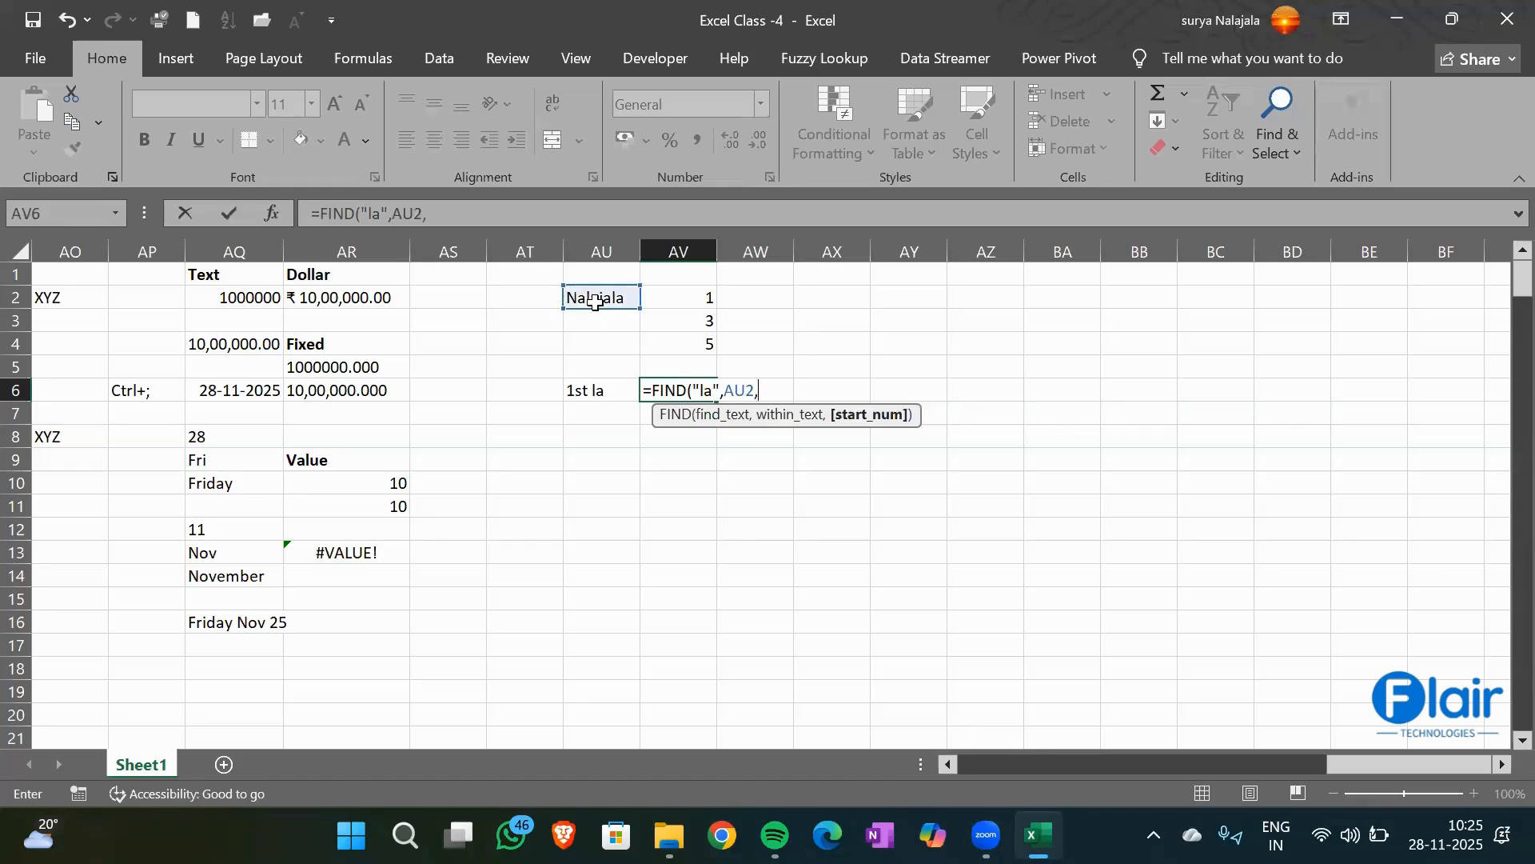
{"action": "type", "text": "1)"}
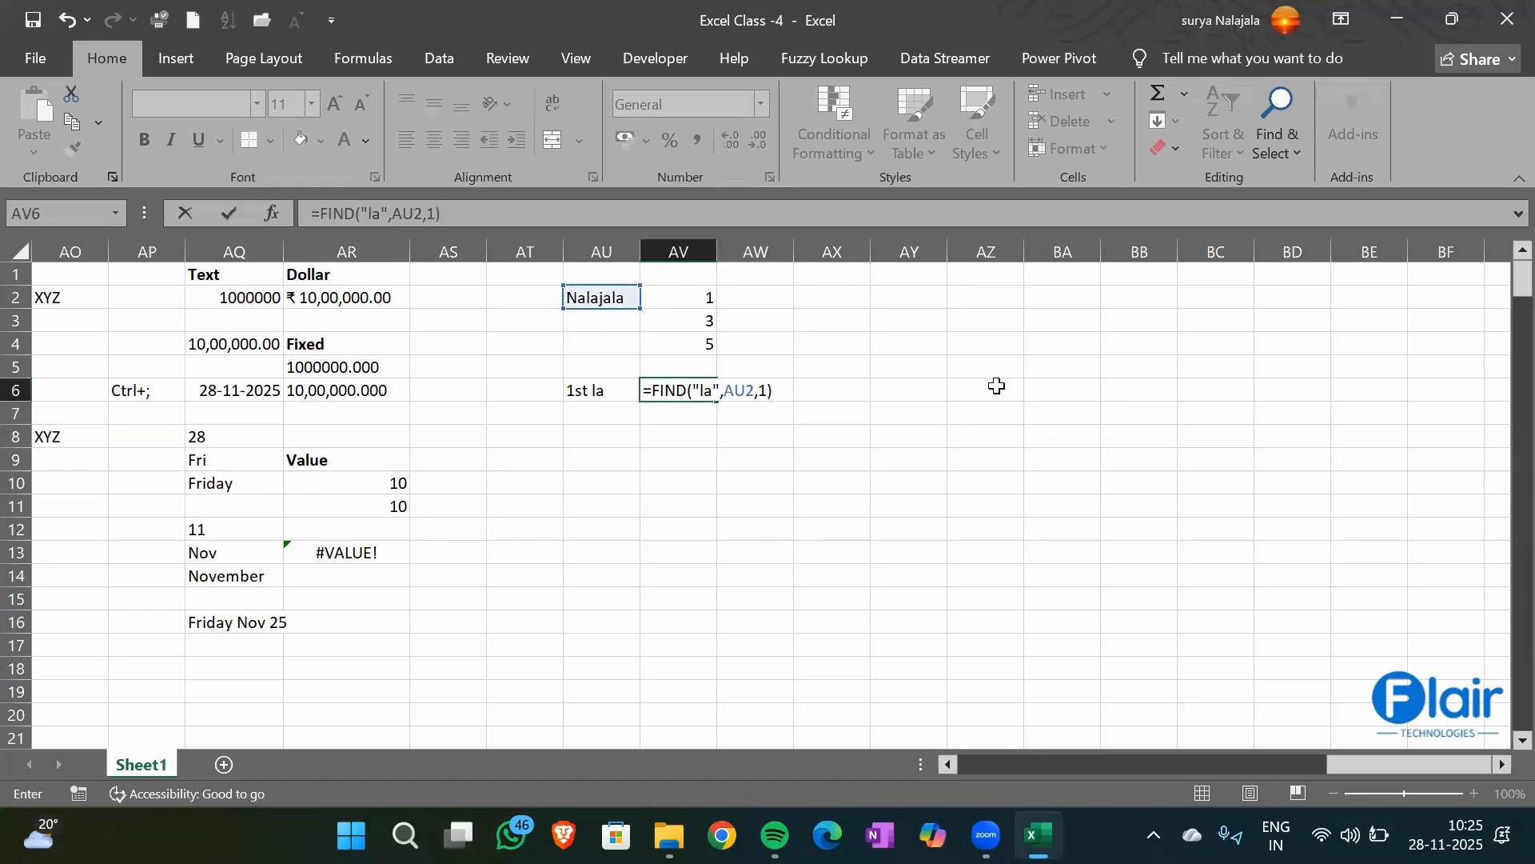
{"action": "key", "text": "Return"}
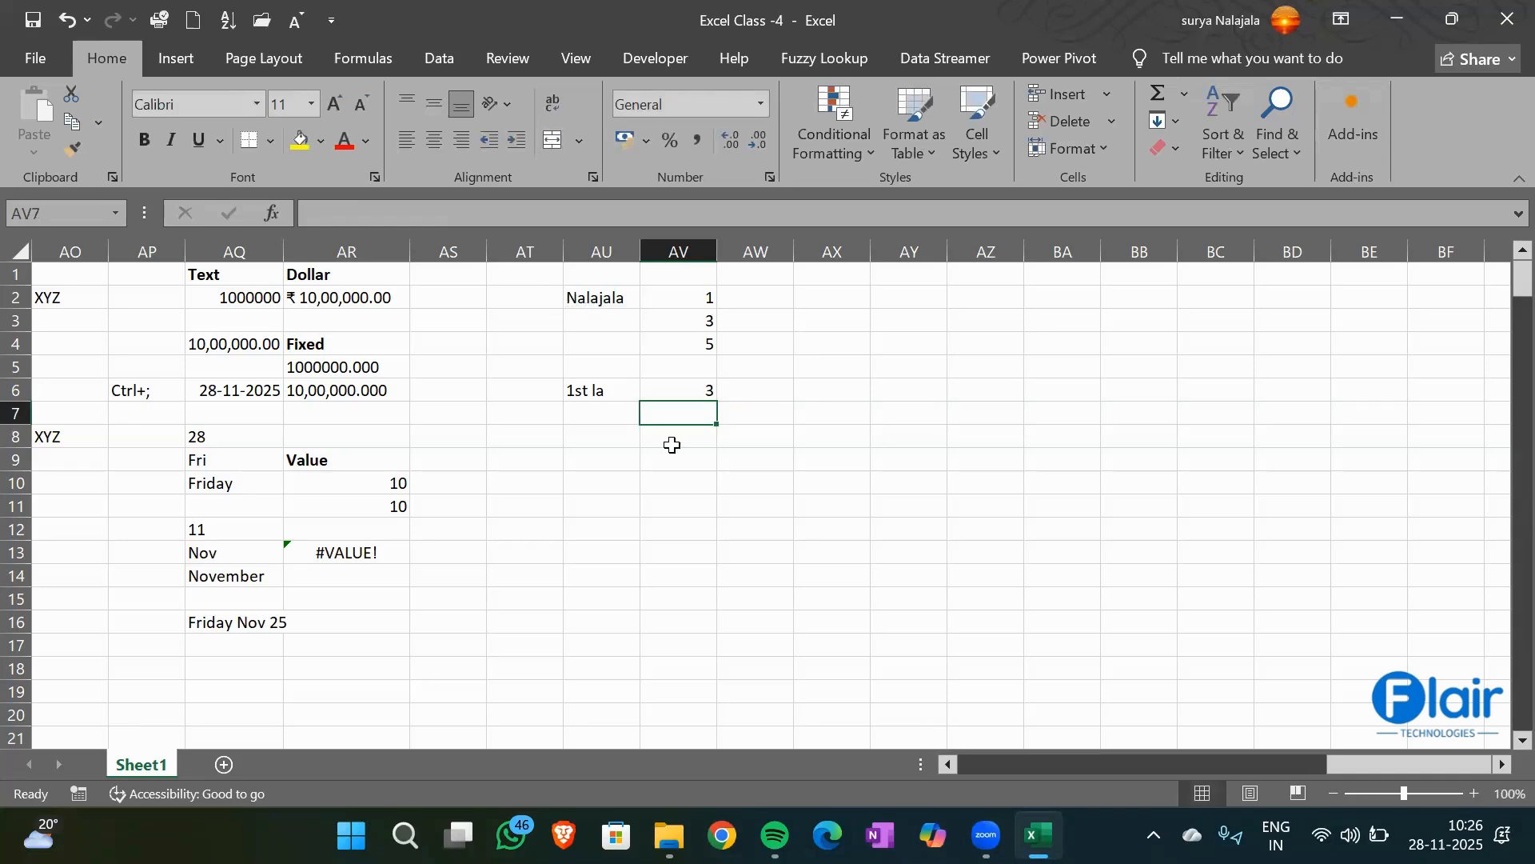
Enter the label "2nd la" in AU8
{"action": "left_click", "coordinate": [590, 438]}
{"action": "type", "text": "2nd"}
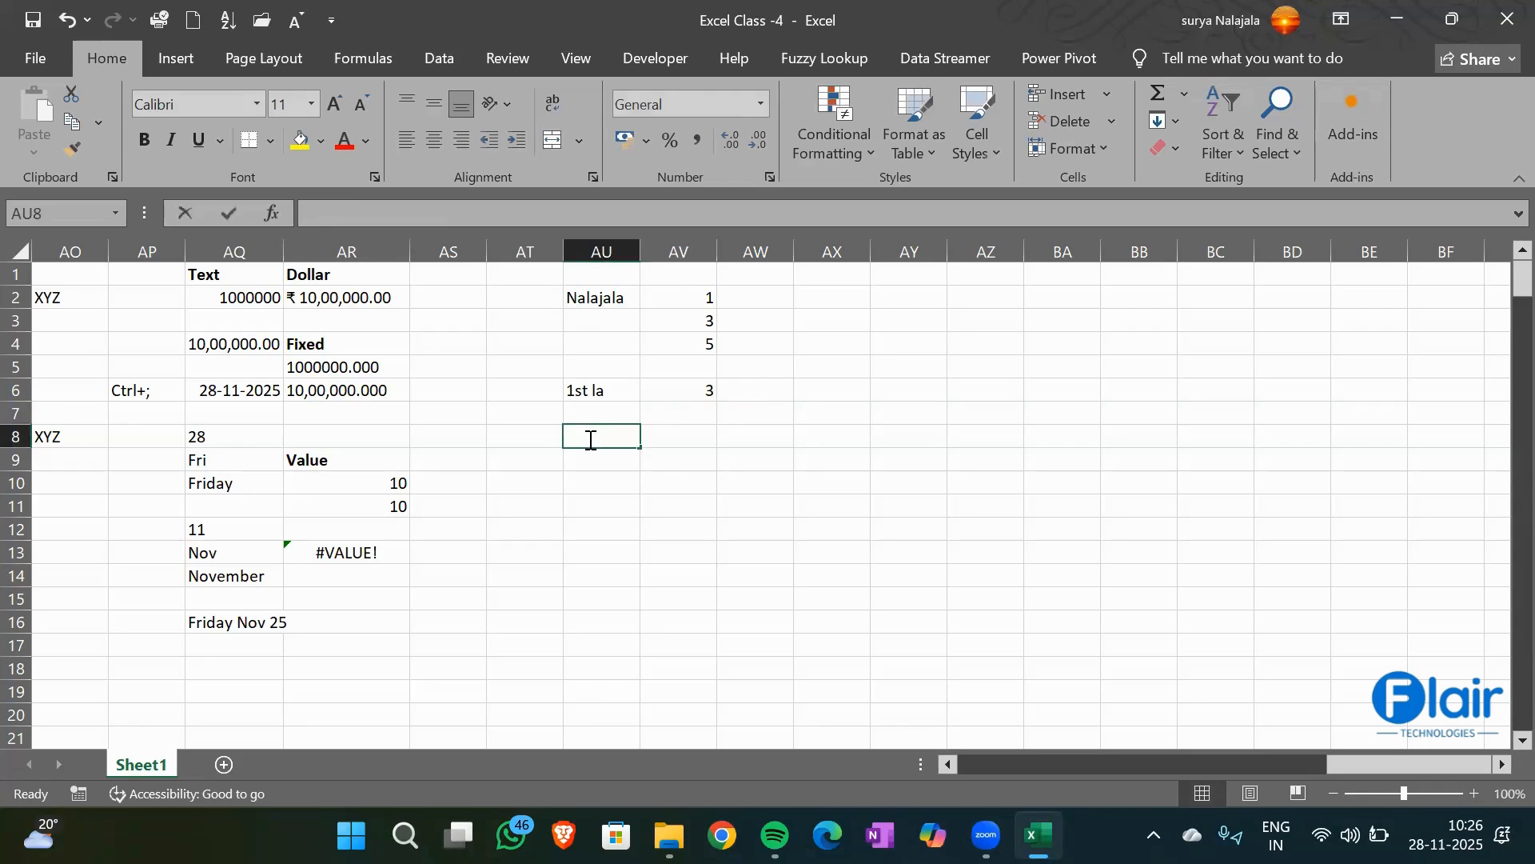
{"action": "type", "text": " la"}
{"action": "key", "text": "Tab"}
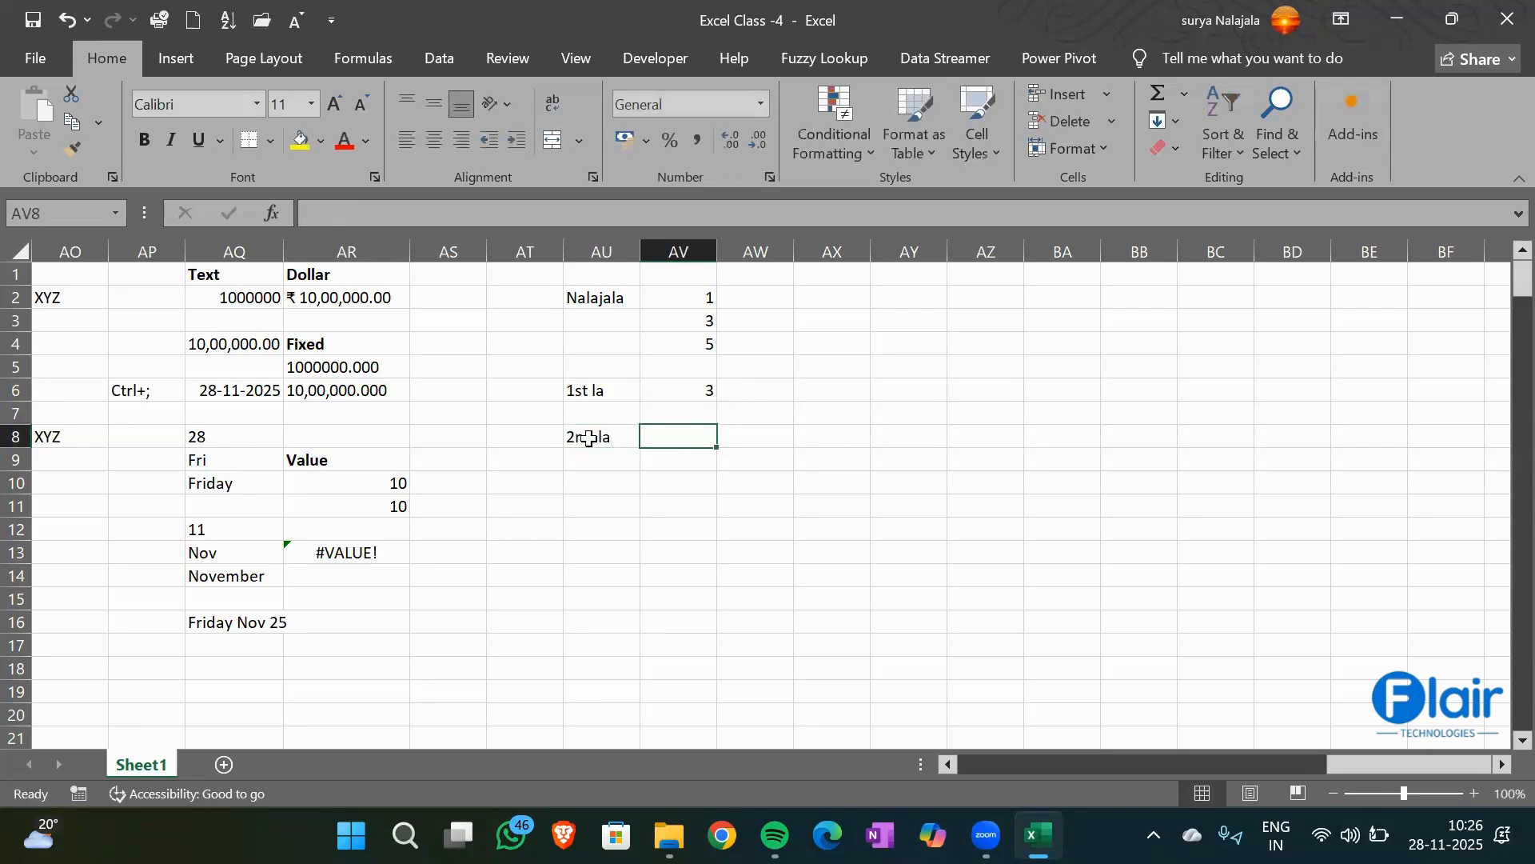
Enter = FIND("la",AU2,1) in AV8 beside the "2nd la" label
{"action": "key", "text": "BackSpace"}
{"action": "type", "text": "= Find"}
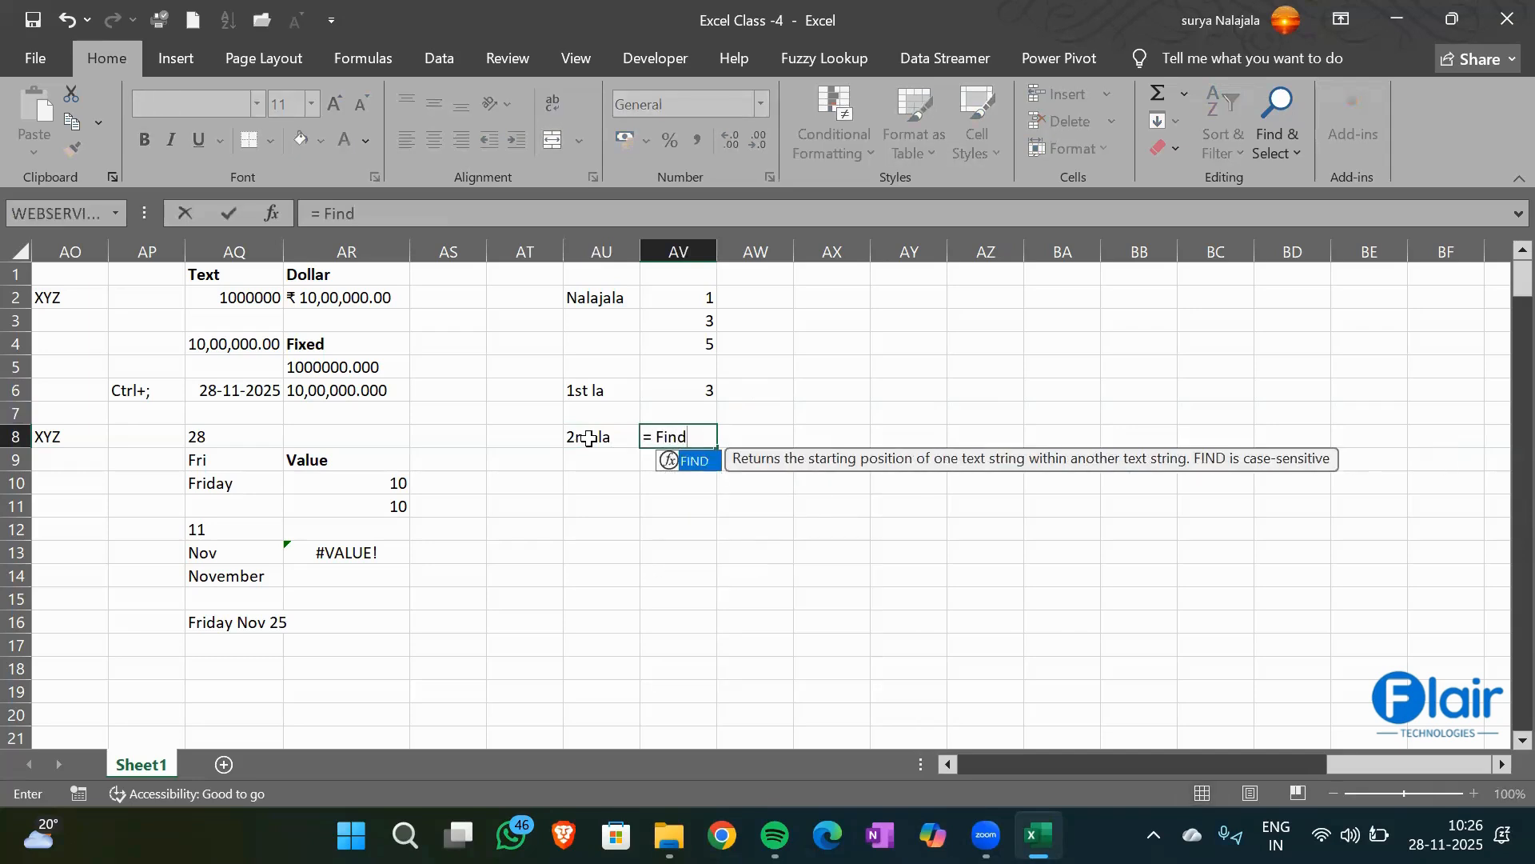
{"action": "key", "text": "Tab"}
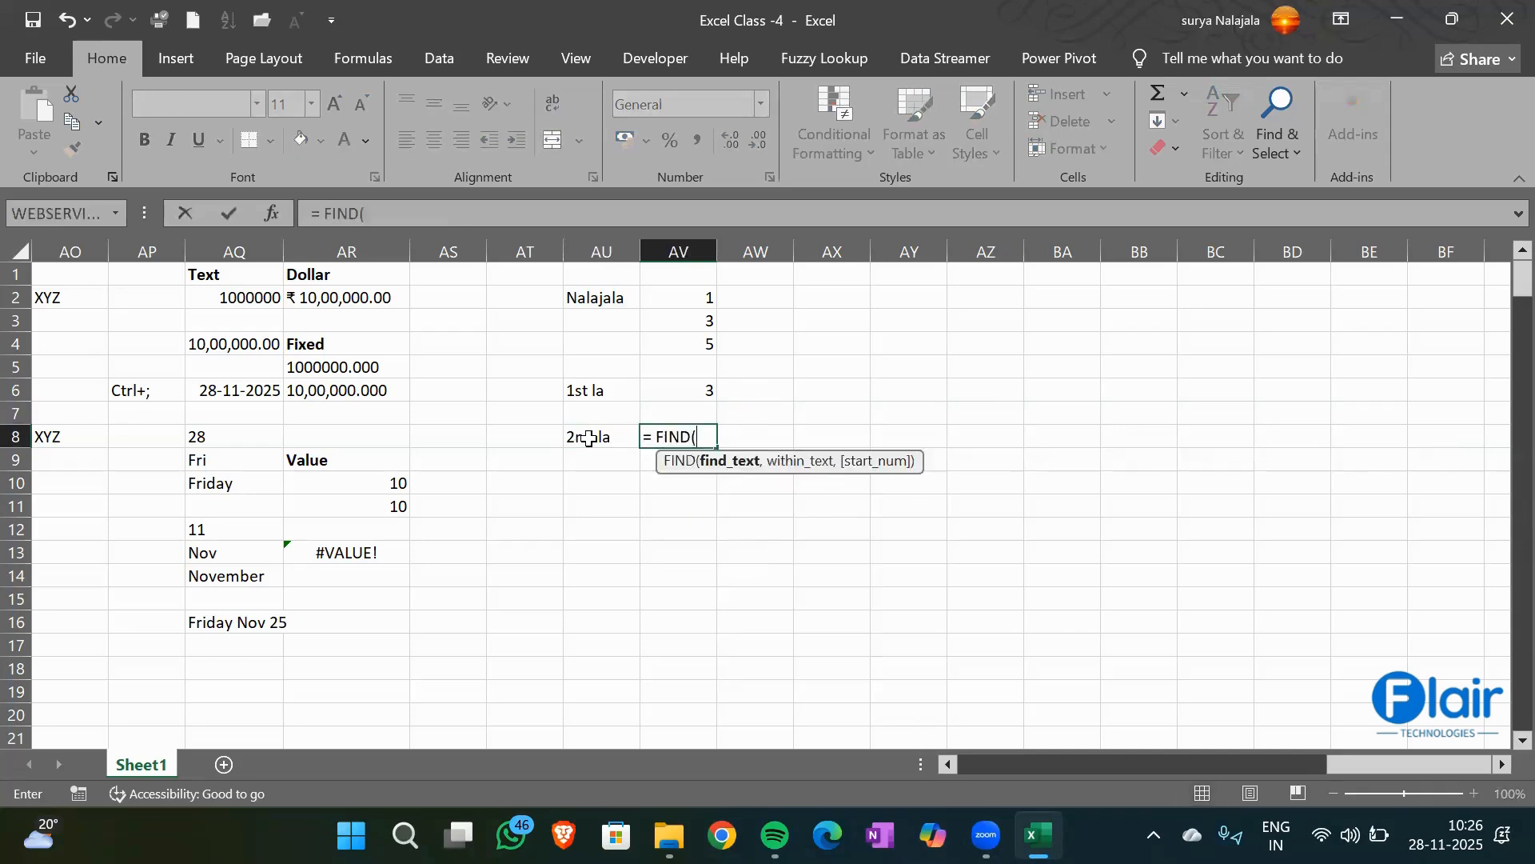
{"action": "type", "text": "\"la\","}
{"action": "left_click", "coordinate": [590, 296]}
{"action": "type", "text": ","}
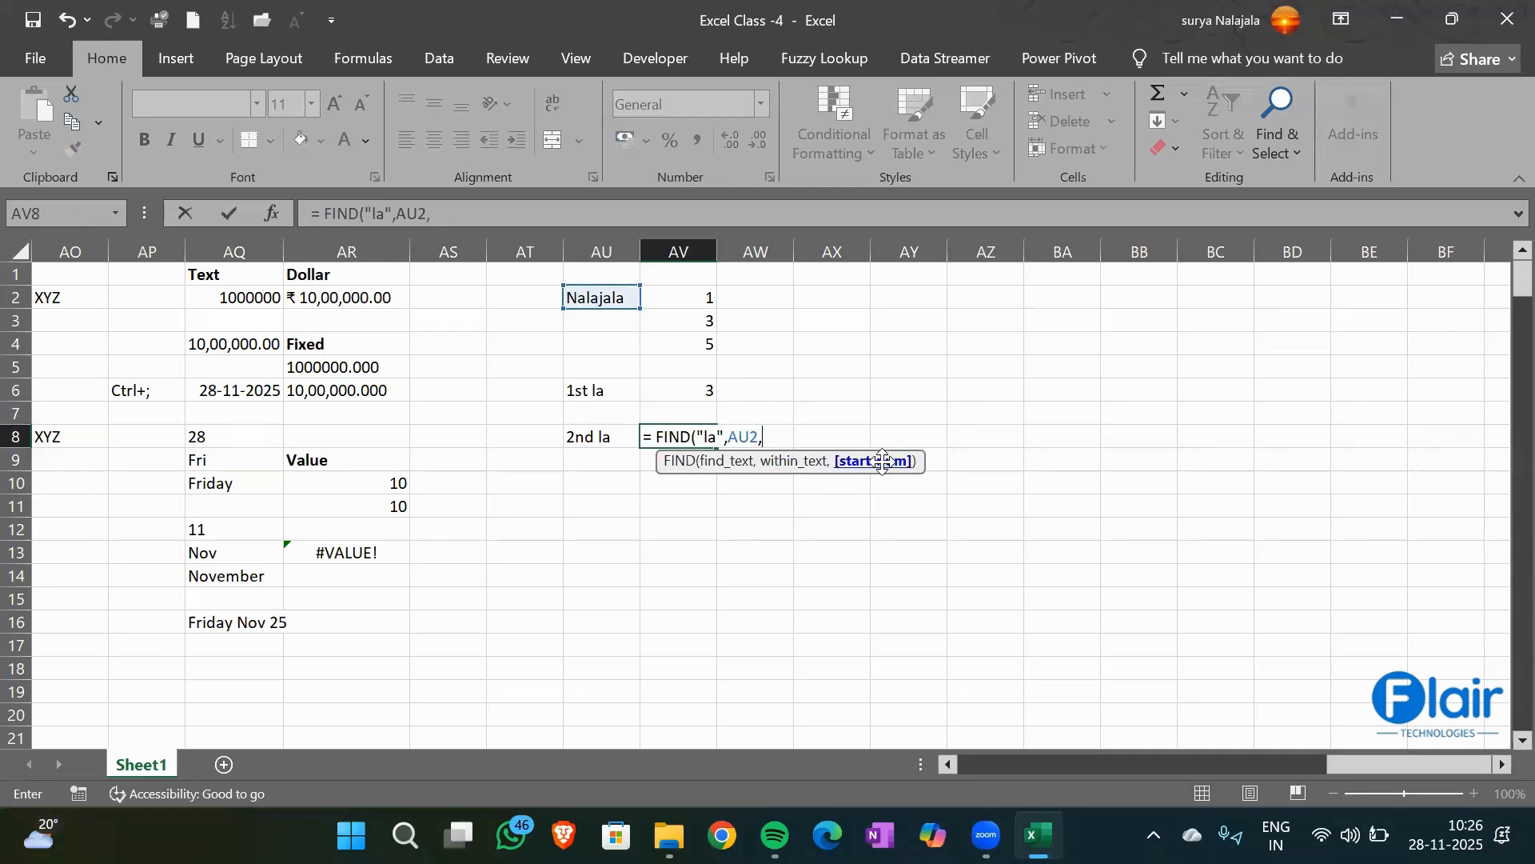
{"action": "type", "text": "1)"}
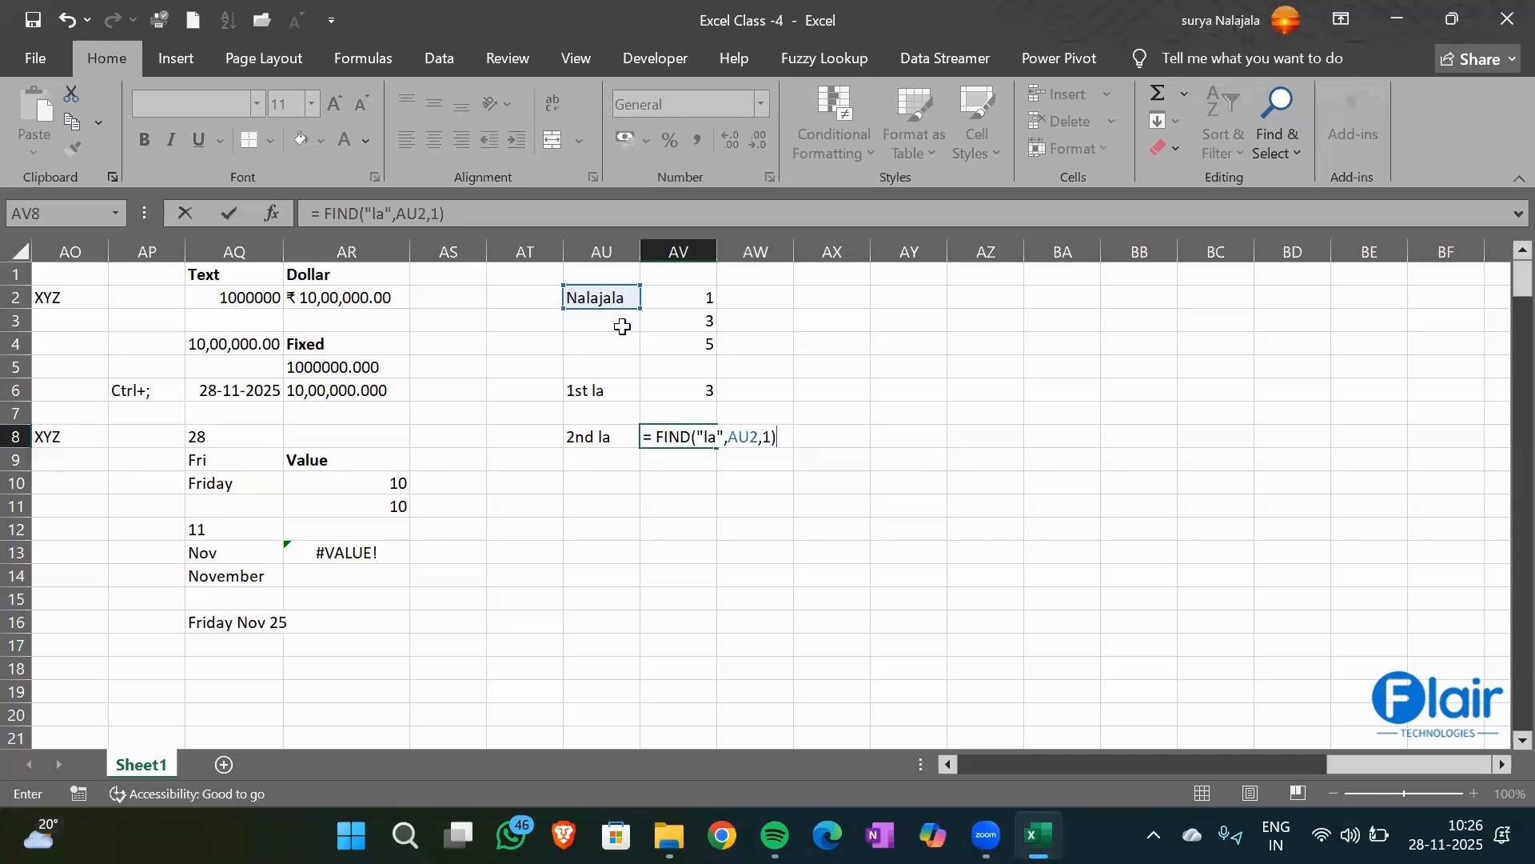
{"action": "key", "text": "Return"}
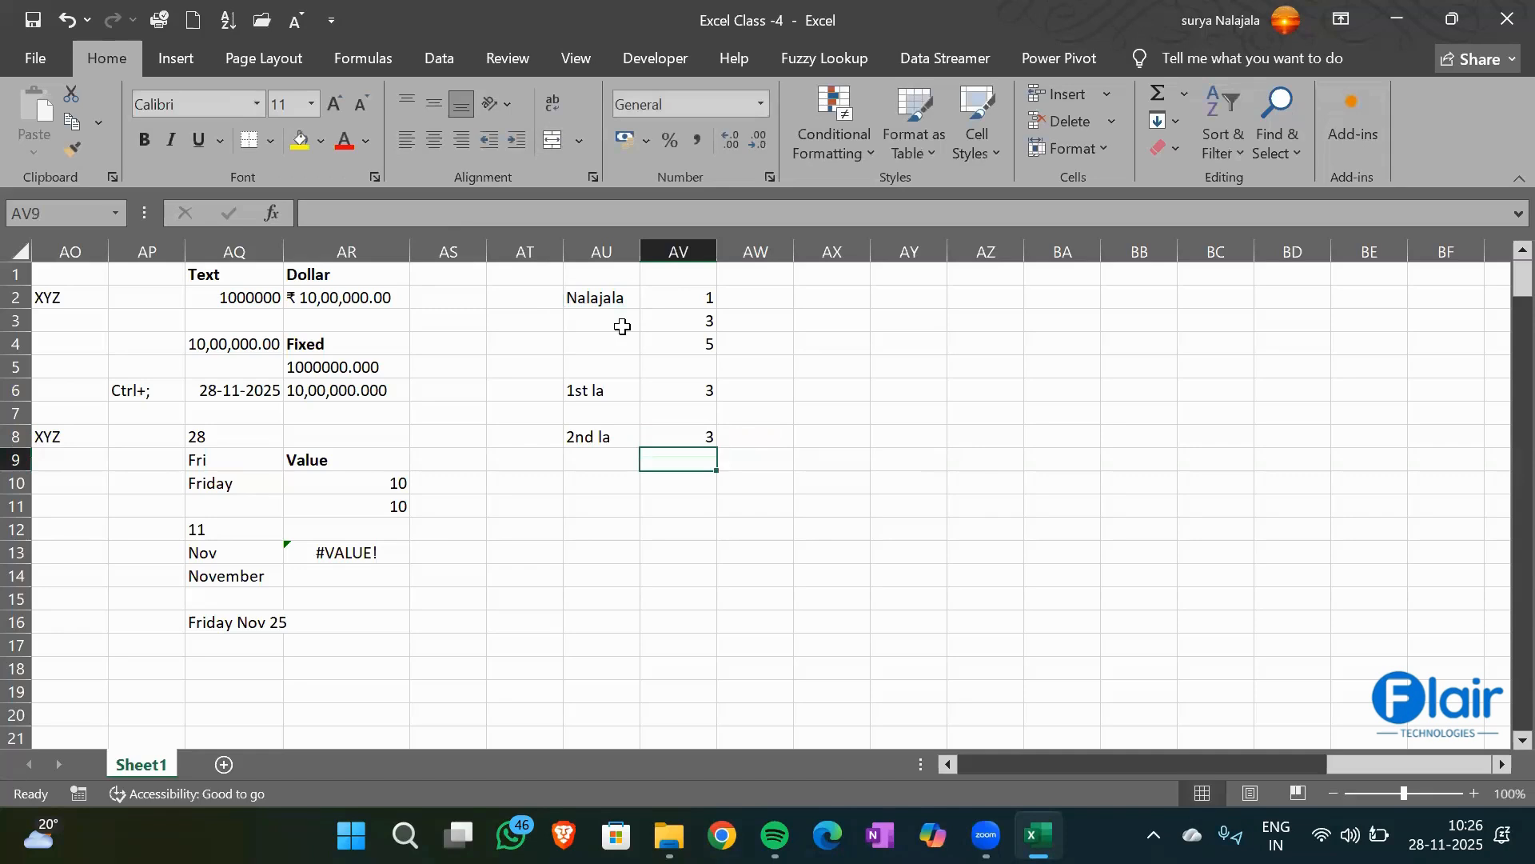
Change the start number of the AV8 FIND formula to 4 so the search begins past the first la
{"action": "key", "text": "Up"}
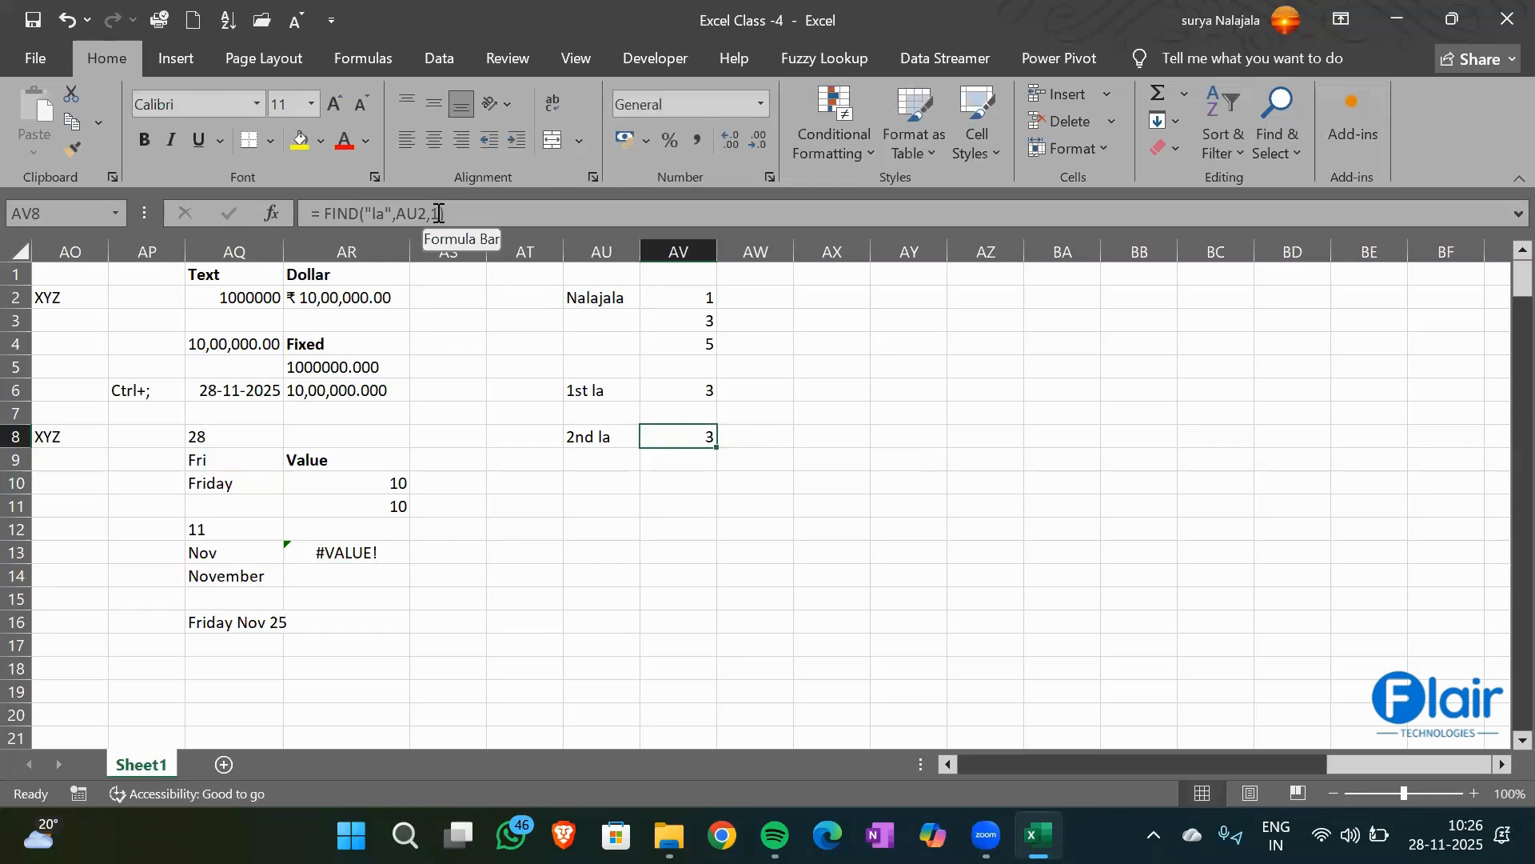
{"action": "left_click", "coordinate": [439, 213]}
{"action": "key", "text": "BackSpace"}
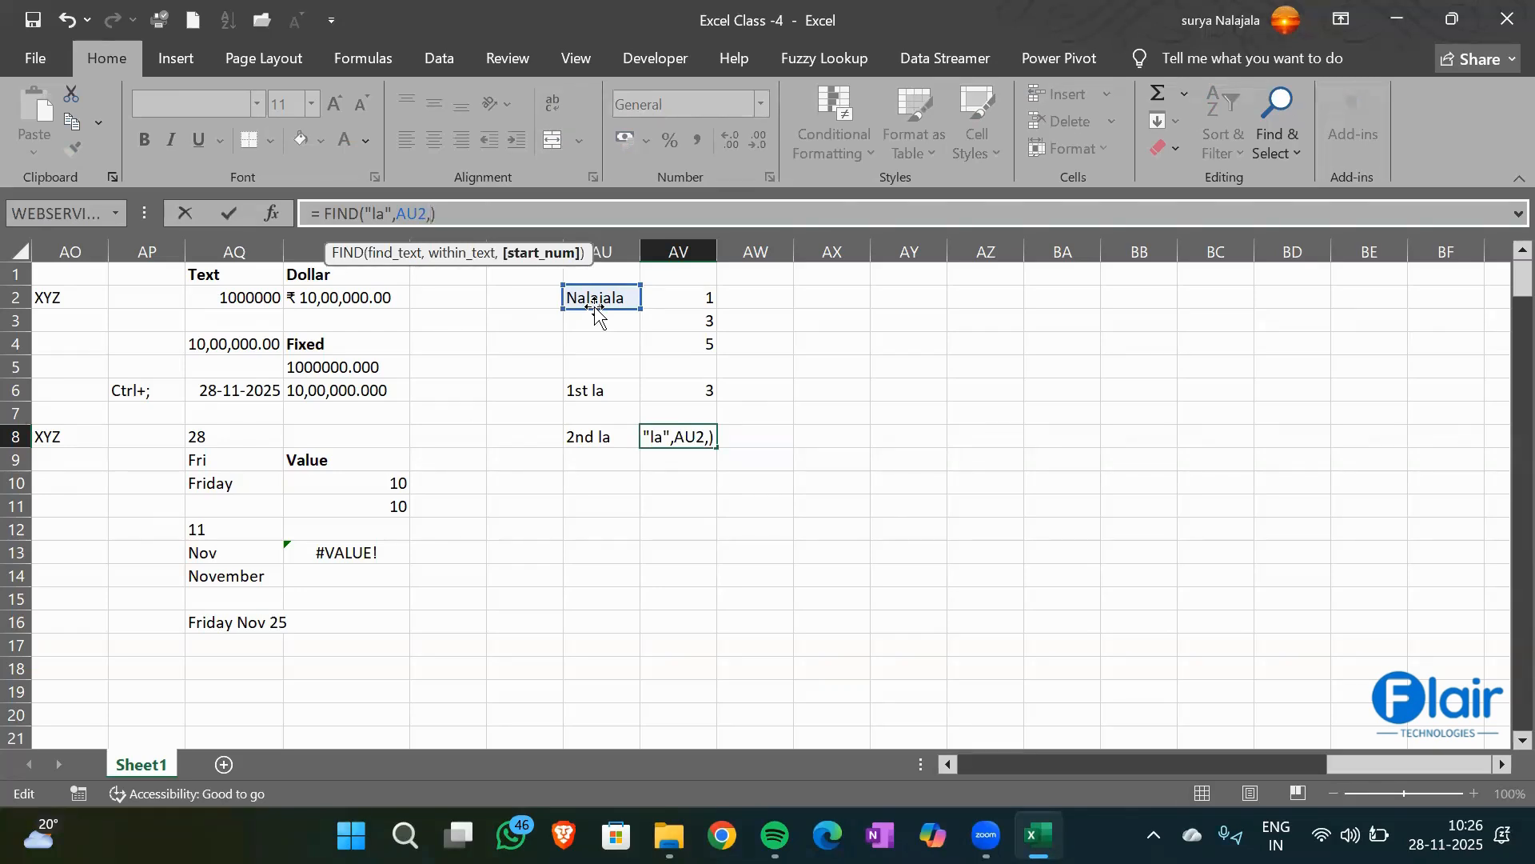
{"action": "type", "text": "4"}
{"action": "key", "text": "Return"}
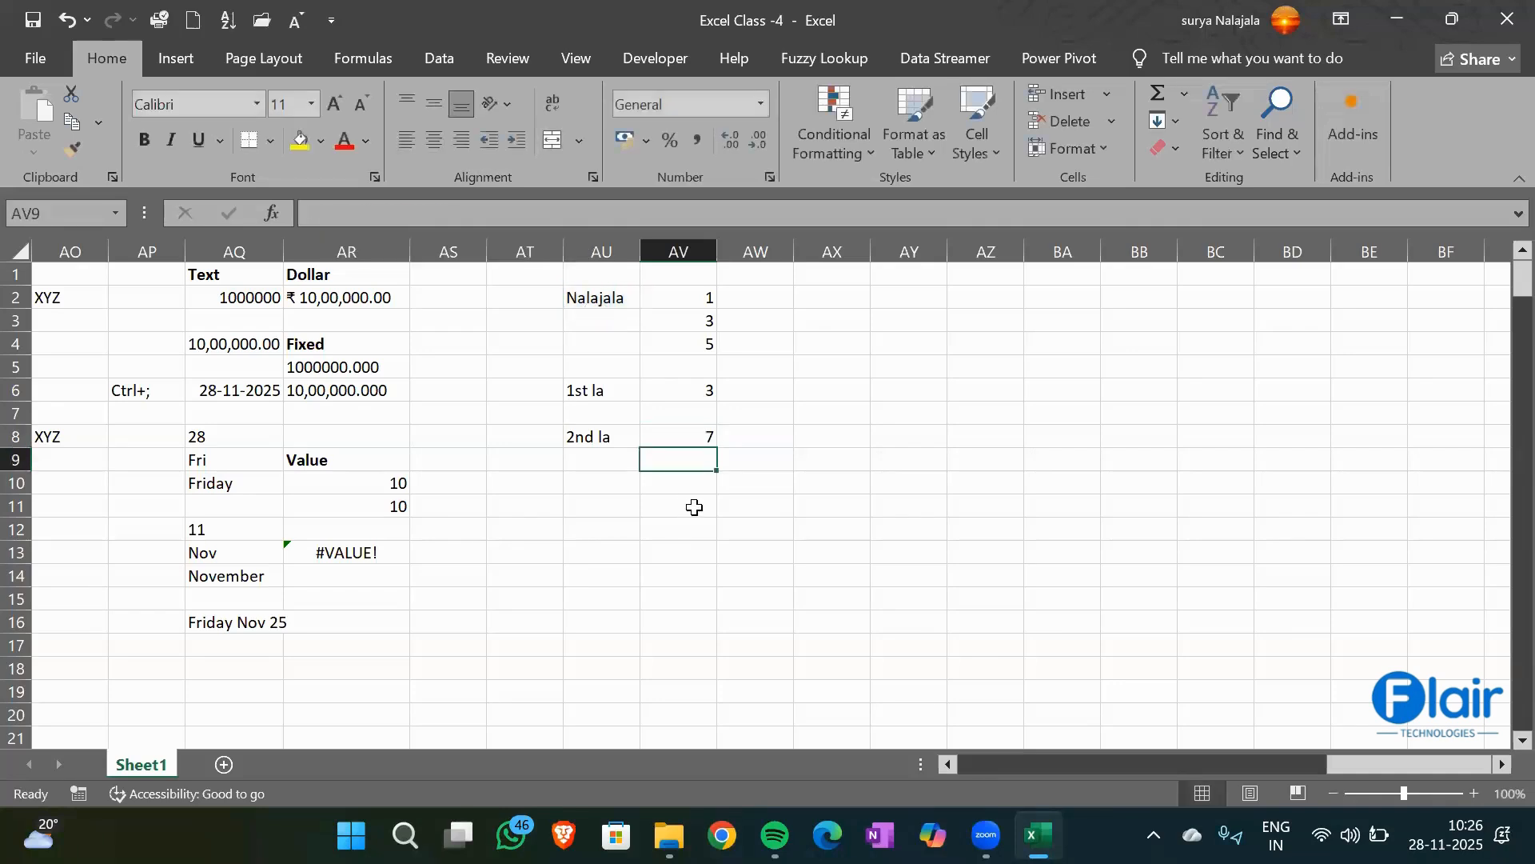
Check the FIND formula in AV8
{"action": "left_click", "coordinate": [693, 440]}
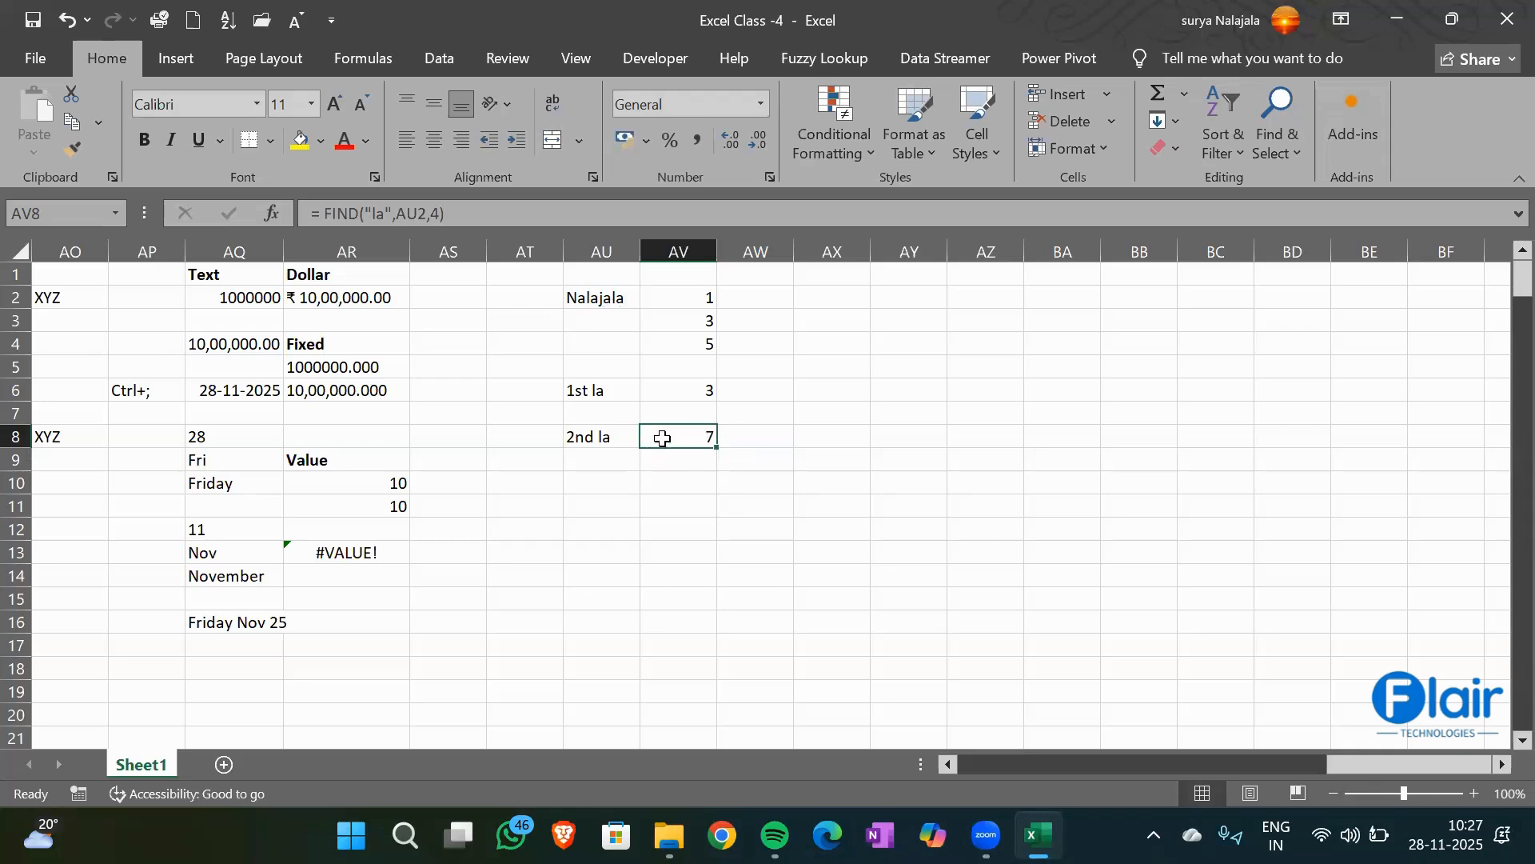
{"action": "left_click", "coordinate": [775, 435]}
{"action": "left_click", "coordinate": [662, 438]}
Start a FIND formula in AW8 with "la" as the search text and AU2 as the text to search within
{"action": "left_click", "coordinate": [740, 438]}
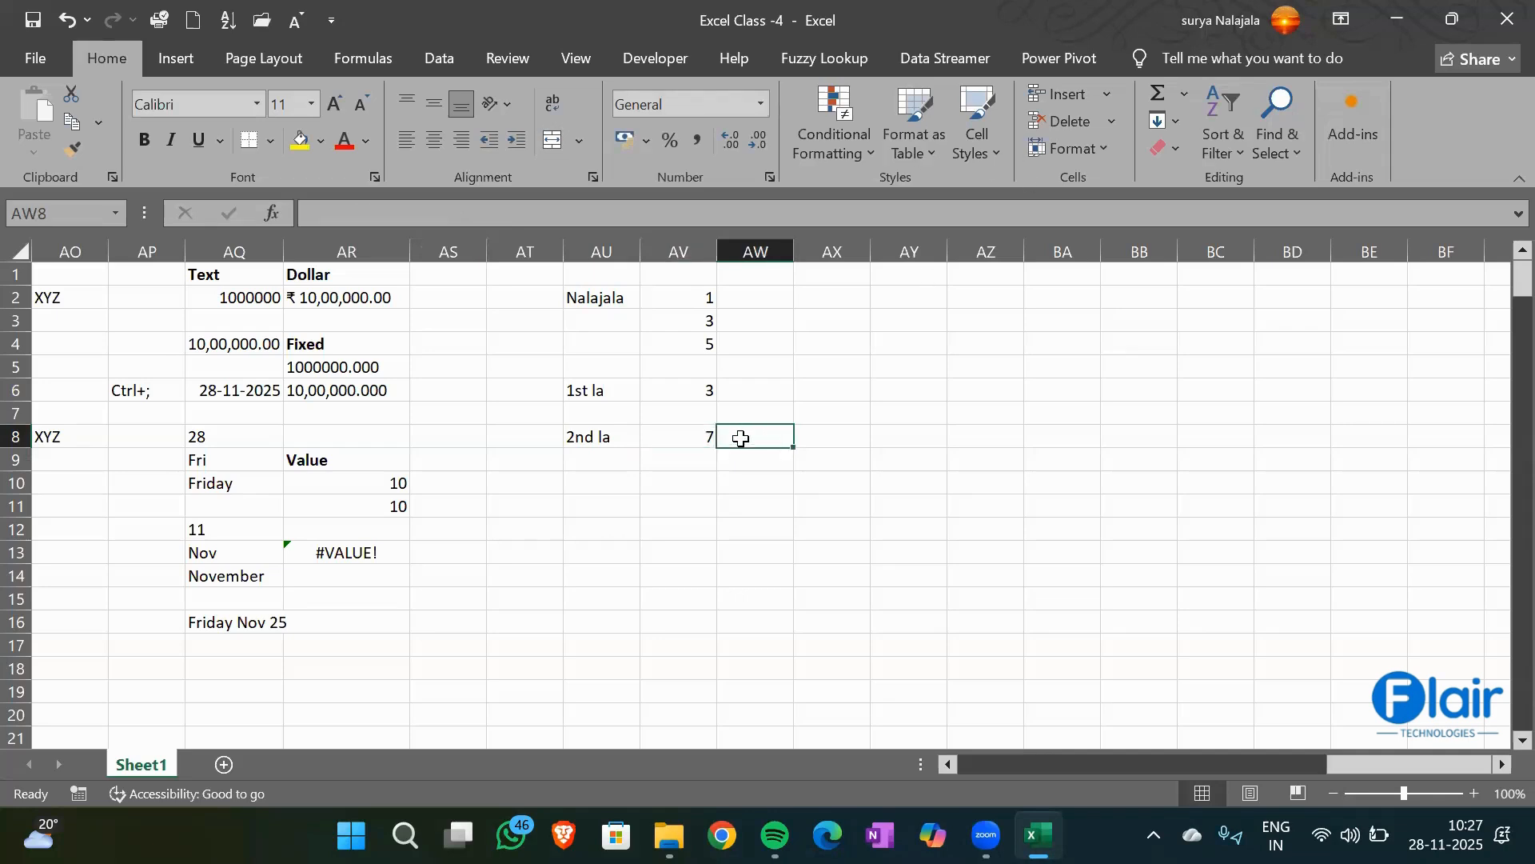
{"action": "type", "text": "=FIND("}
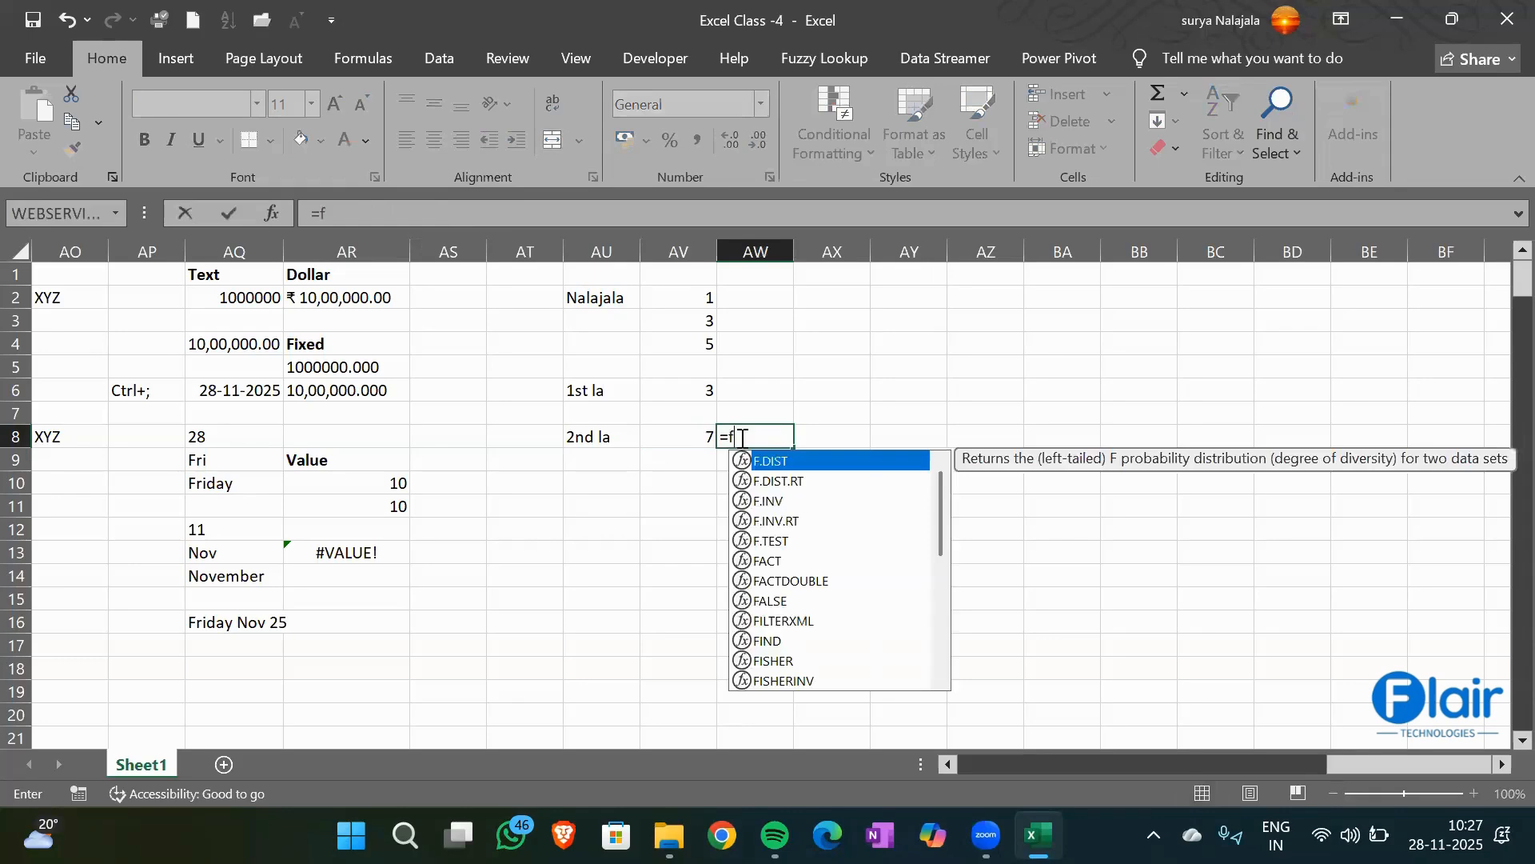
{"action": "type", "text": "\"la\","}
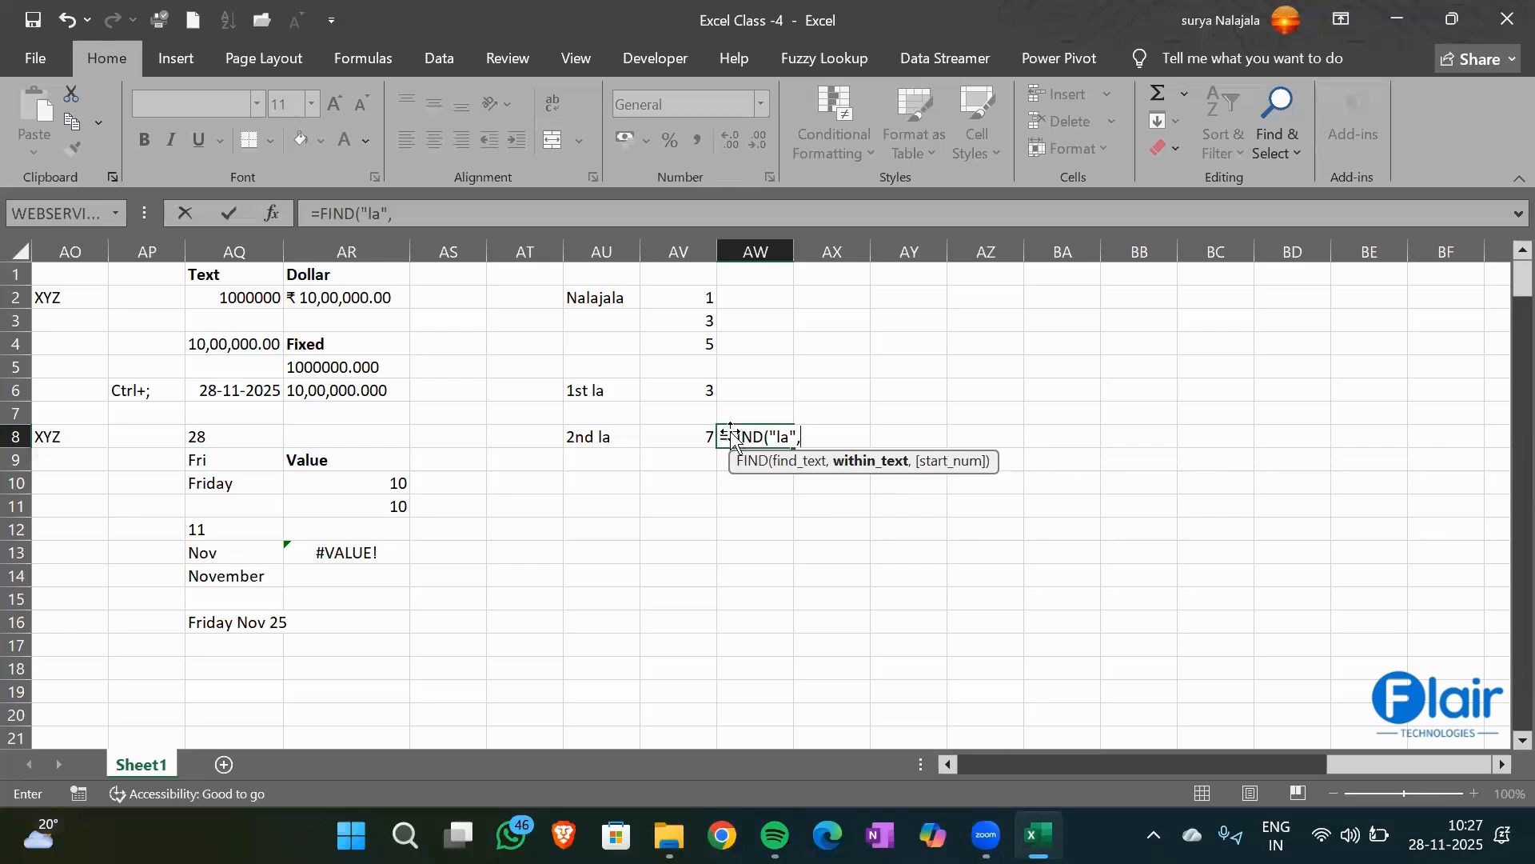
{"action": "left_click", "coordinate": [601, 297]}
{"action": "type", "text": ","}
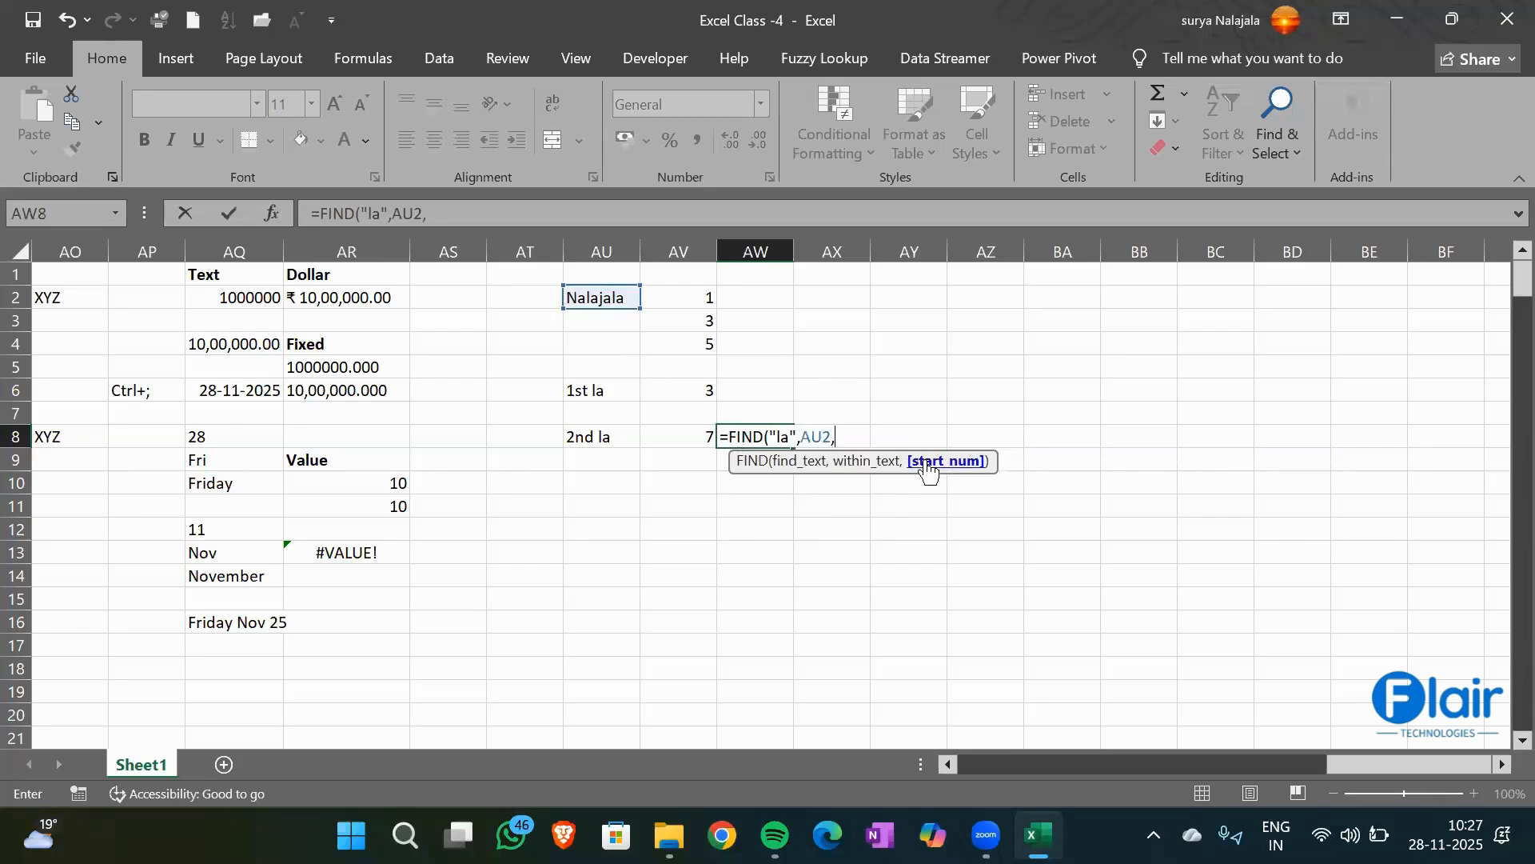
Nest FIND("la",AU2,1) as the start number of the AW8 FIND formula
{"action": "type", "text": "Find"}
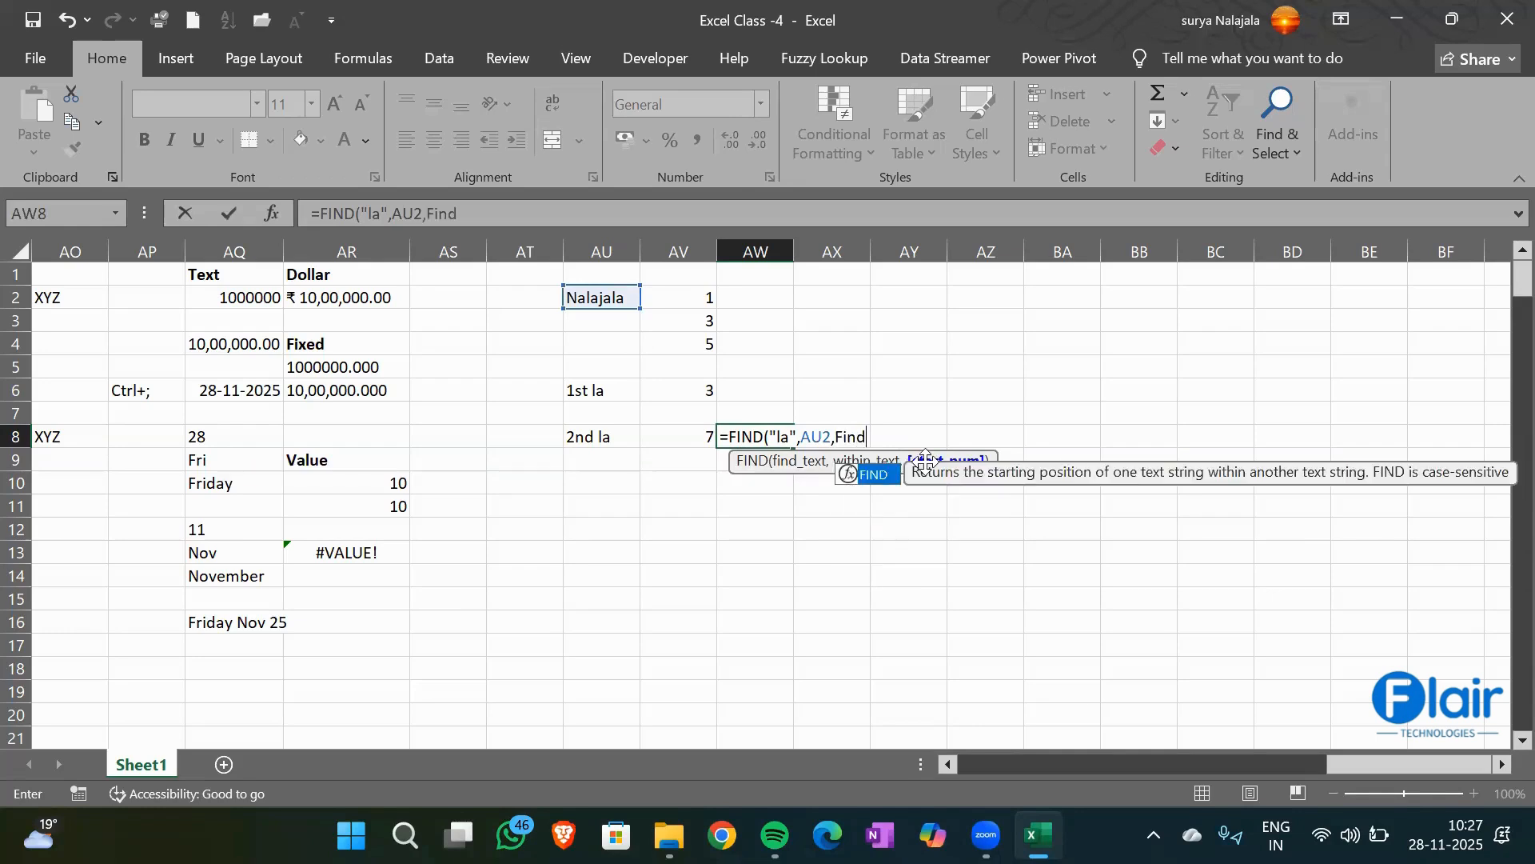
{"action": "key", "text": "Tab"}
{"action": "type", "text": "\"la\""}
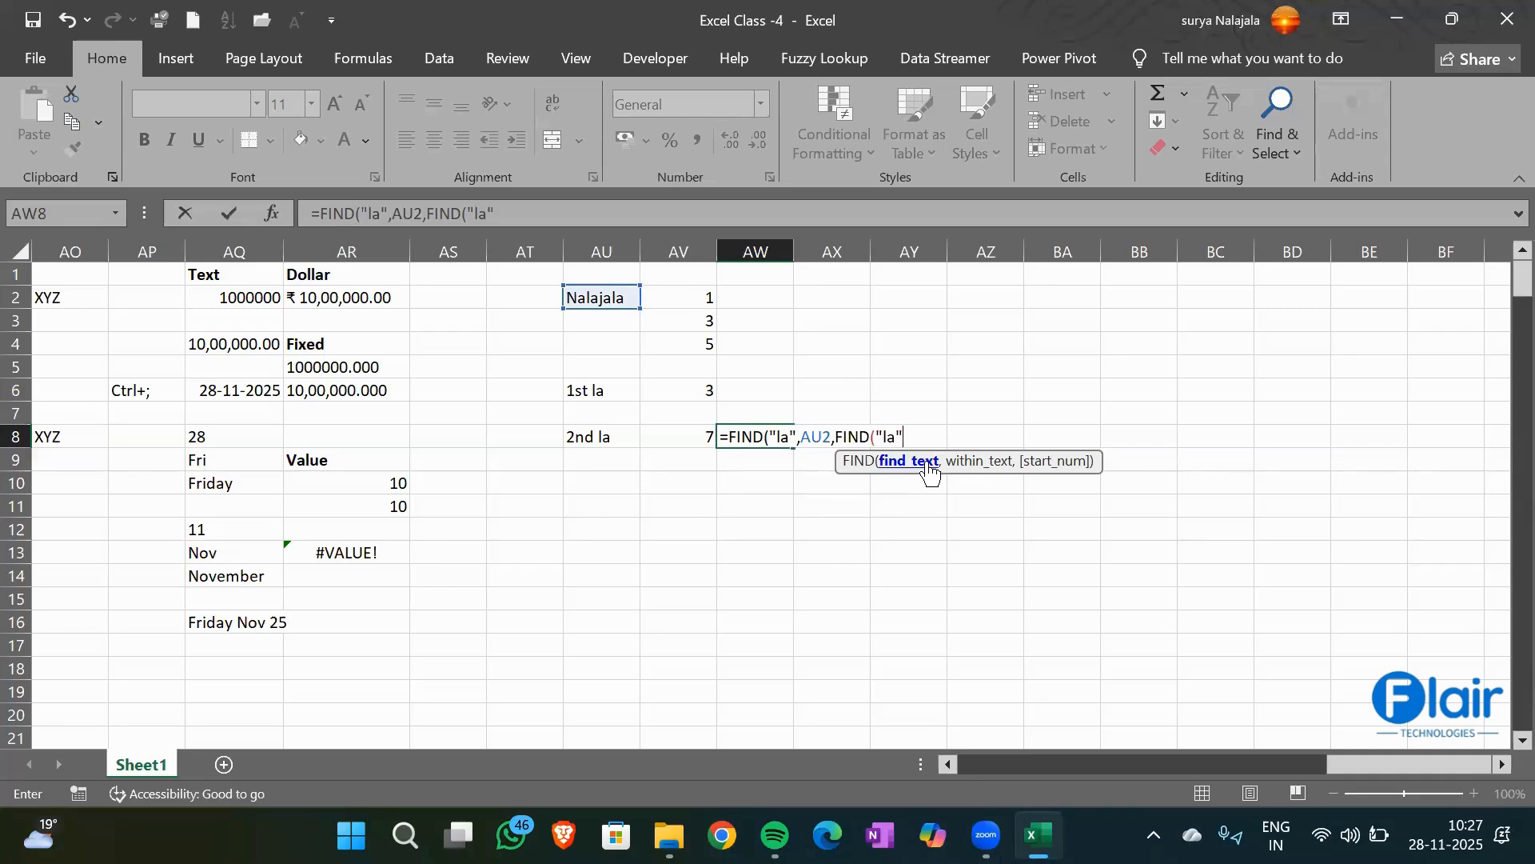
{"action": "type", "text": ","}
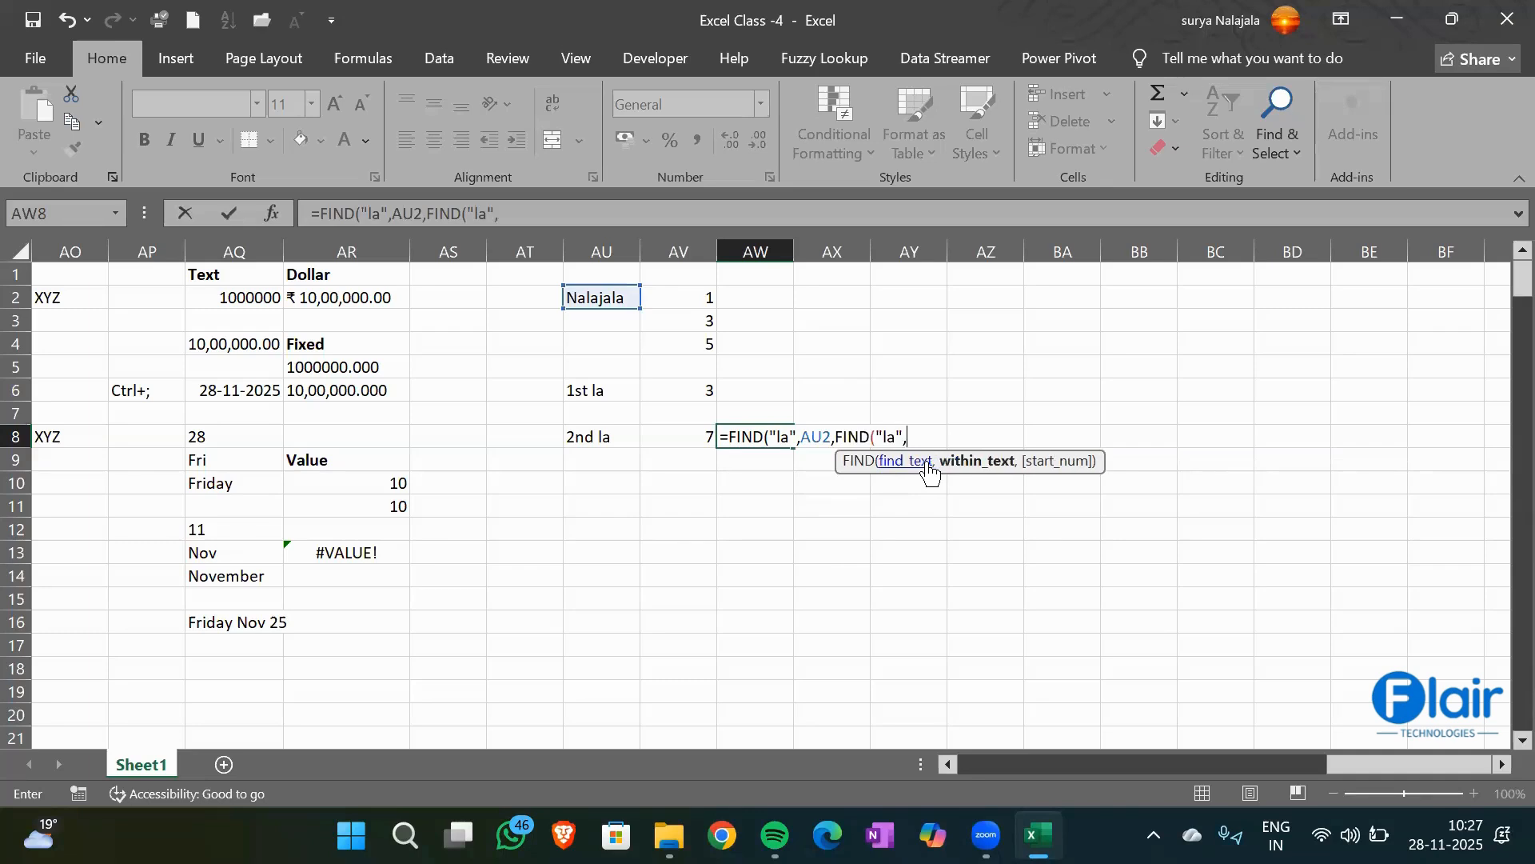
{"action": "left_click", "coordinate": [606, 296]}
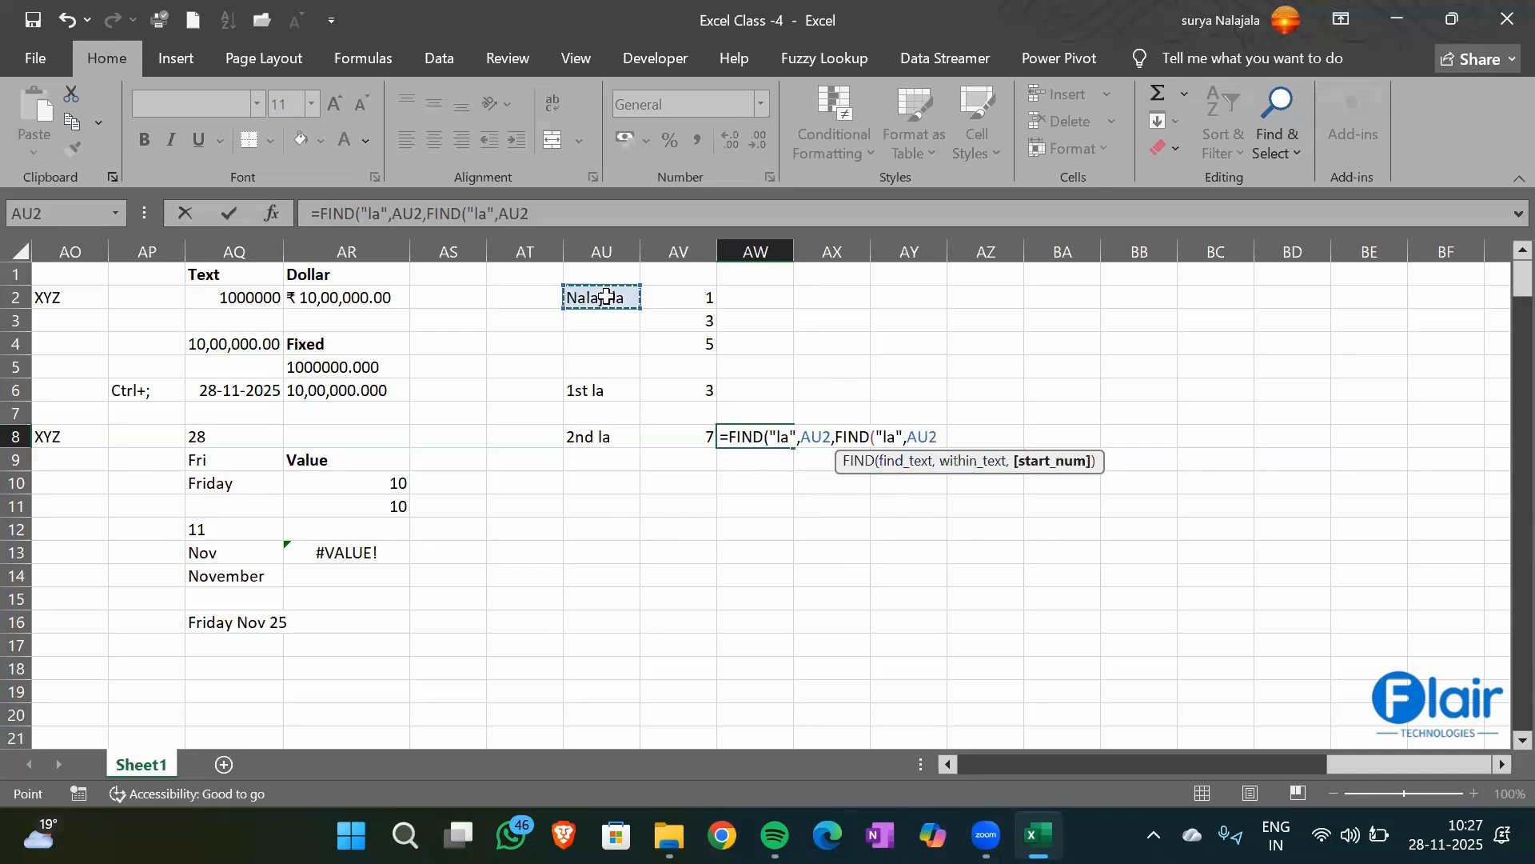
{"action": "type", "text": ",1)"}
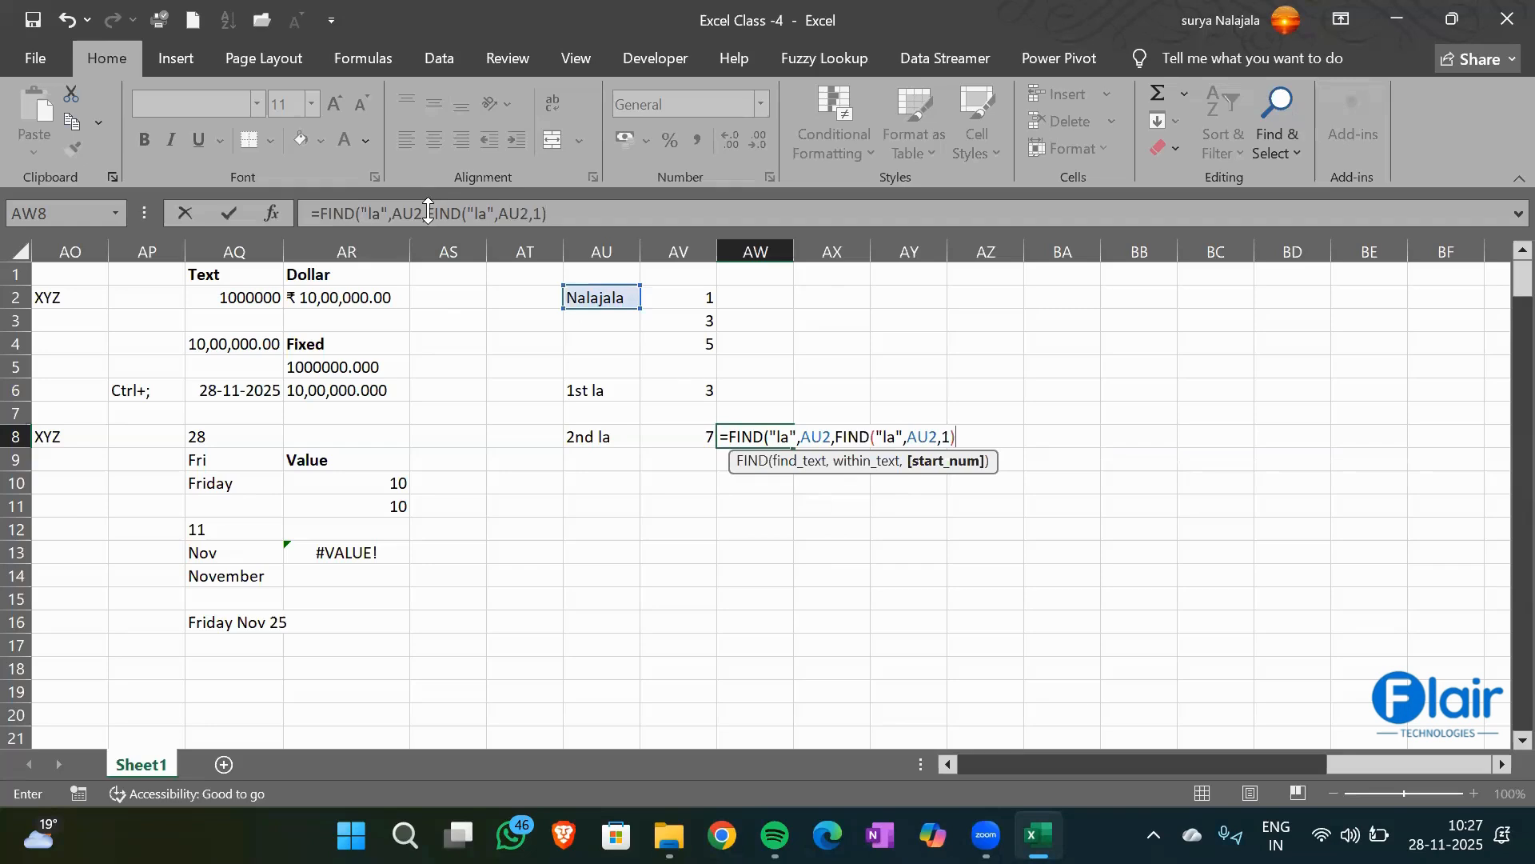
Add +1 after the nested FIND to complete the AW8 formula as =FIND("la",AU2,FIND("la",AU2,1)+1)
{"action": "left_click_drag", "start_coordinate": [428, 210], "coordinate": [552, 203]}
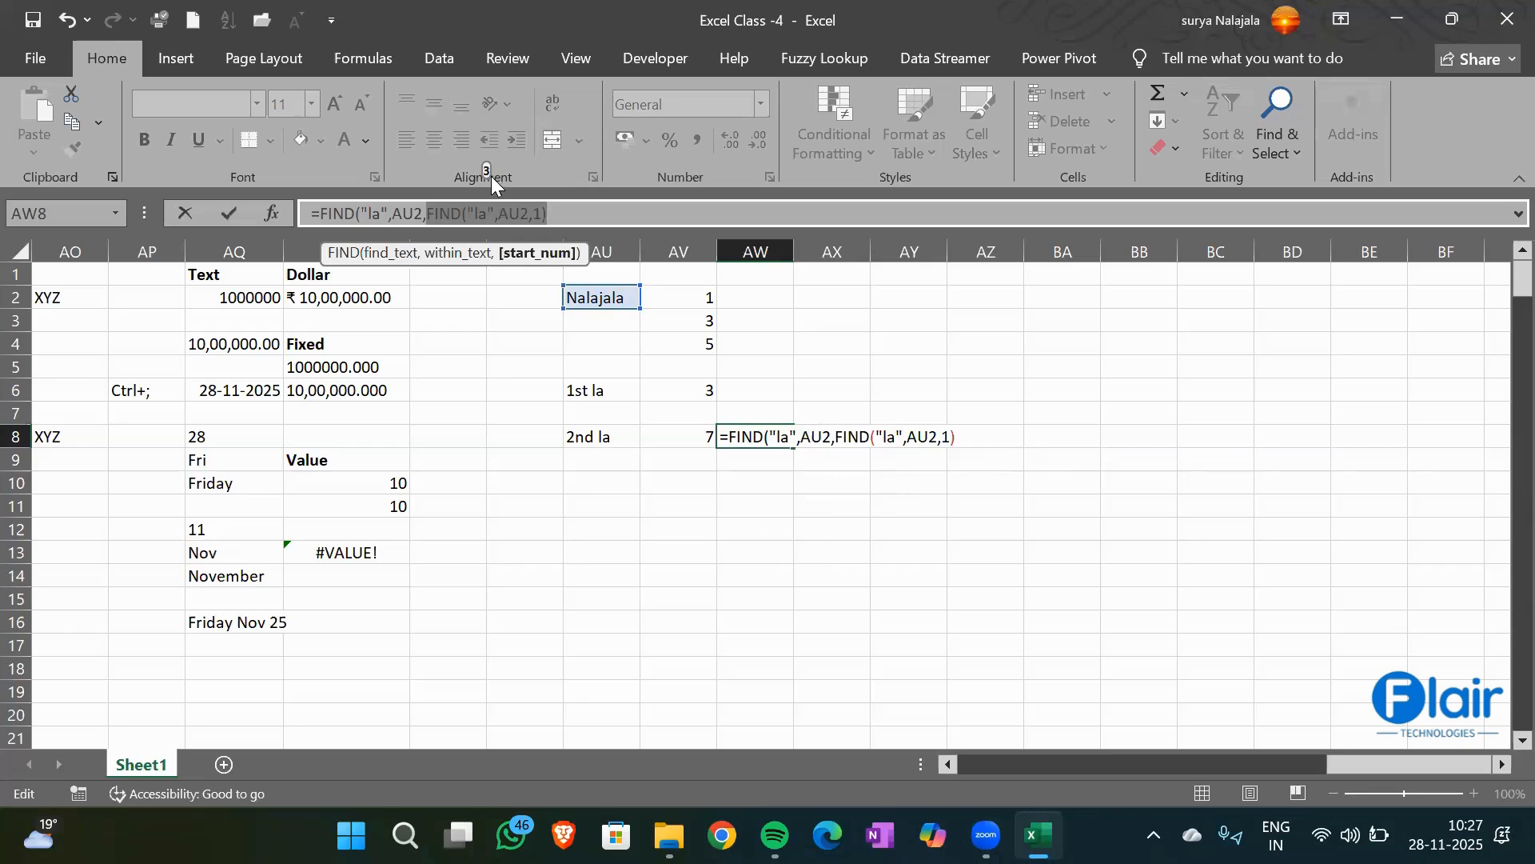
{"action": "left_click", "coordinate": [609, 221]}
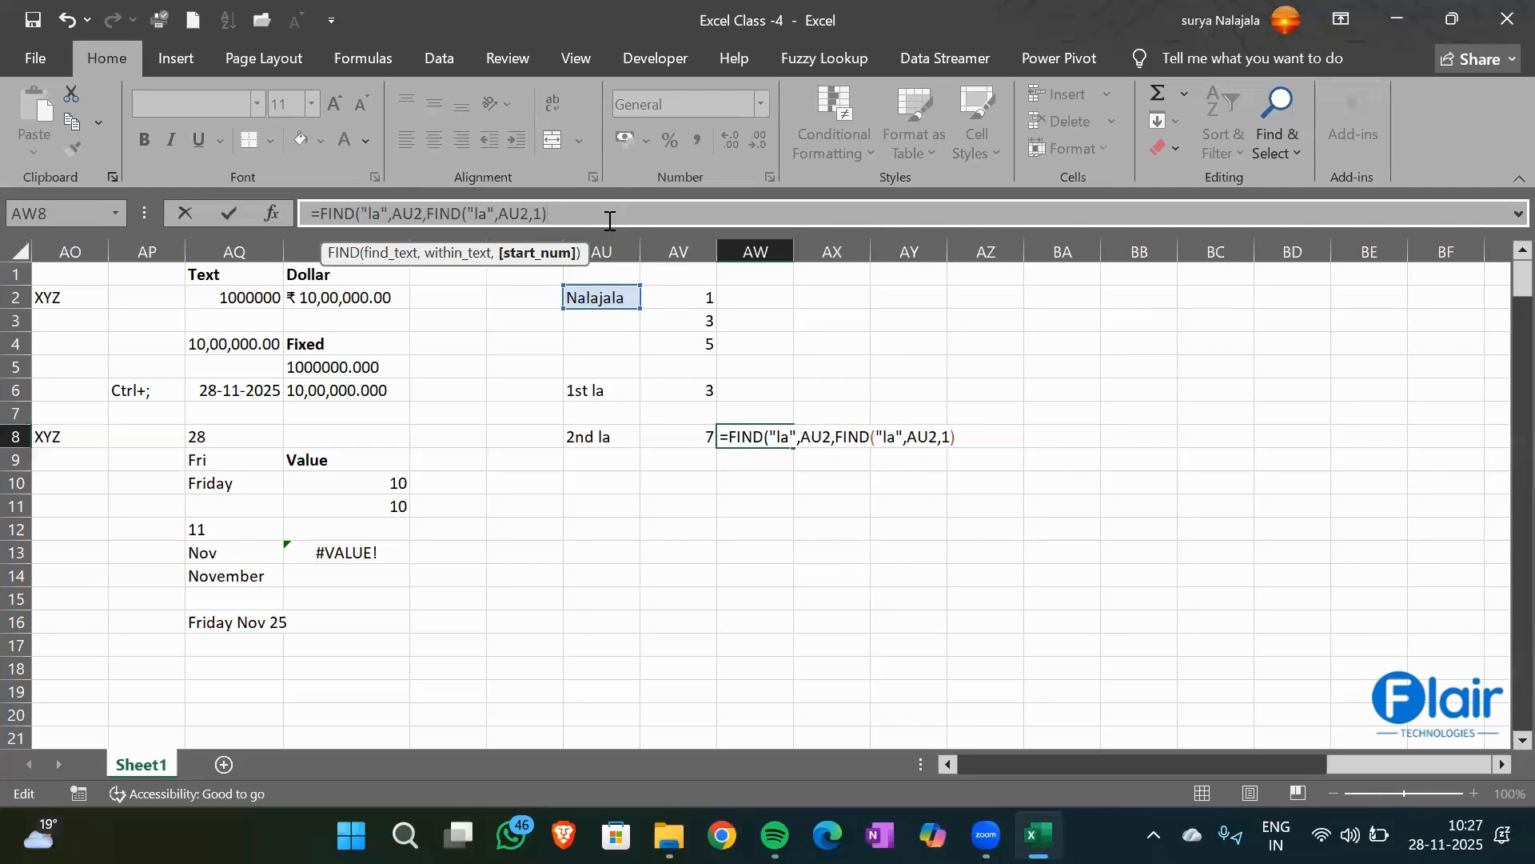
{"action": "type", "text": "+1)"}
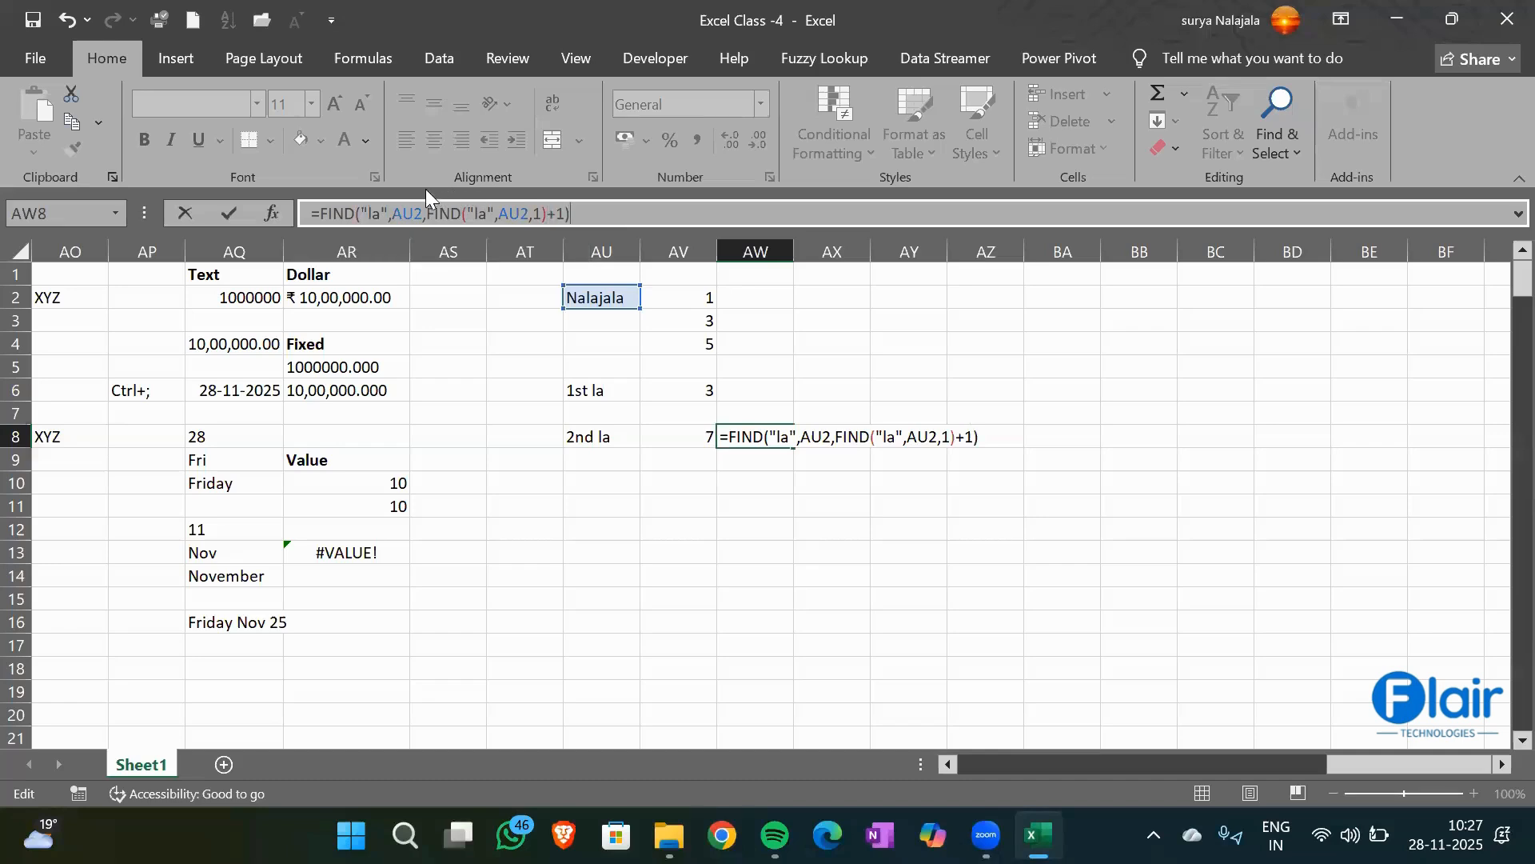
{"action": "left_click_drag", "start_coordinate": [425, 209], "coordinate": [571, 210]}
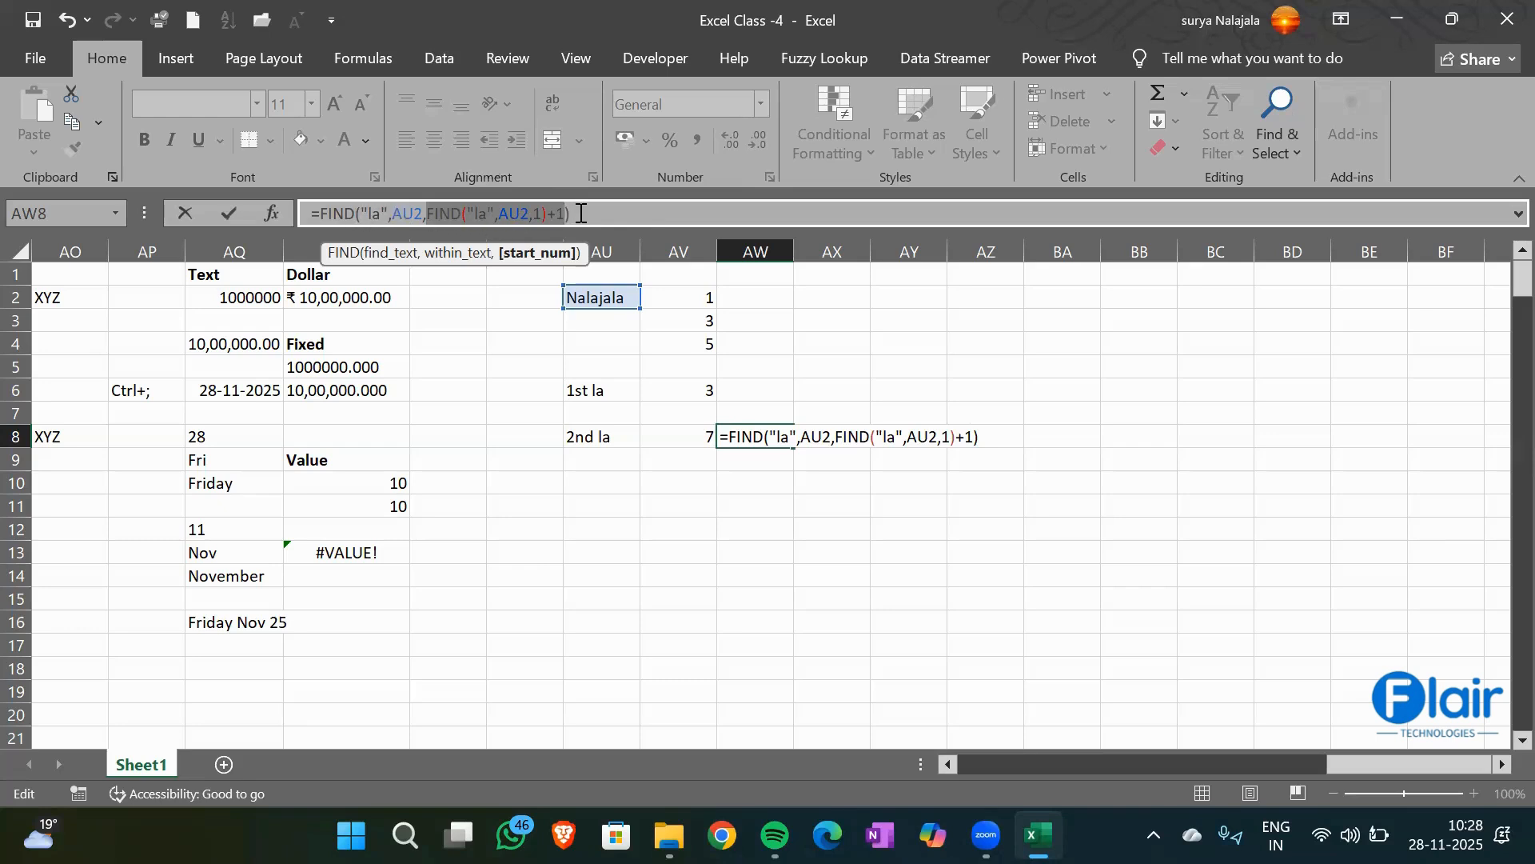
{"action": "key", "text": "Return"}
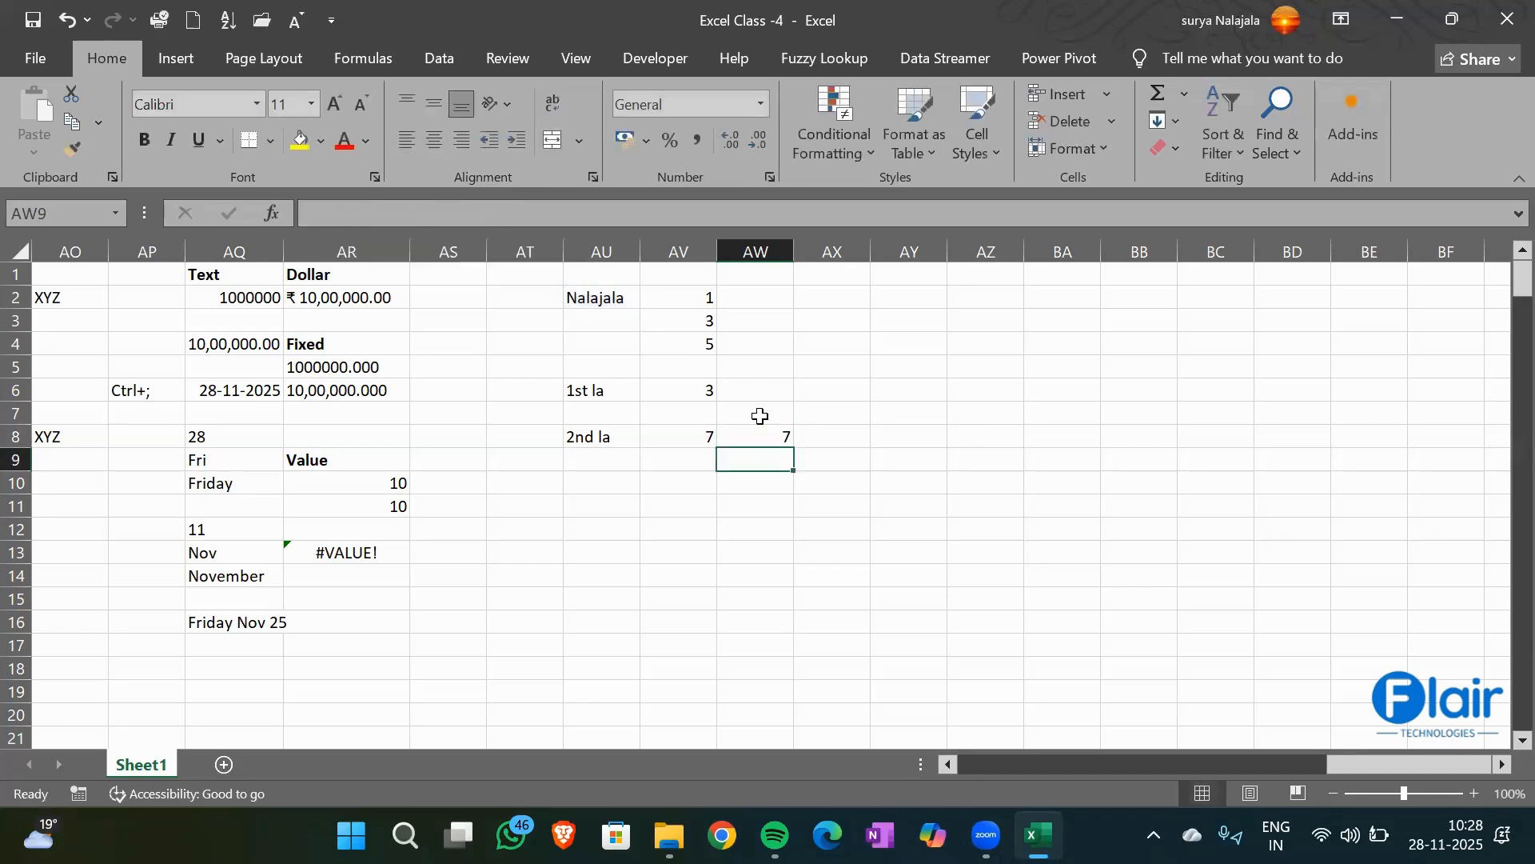
Go back to the Mid column and examine the arguments of the MID formula in H2
{"action": "key", "text": "Up"}
{"action": "key", "text": "Left"}
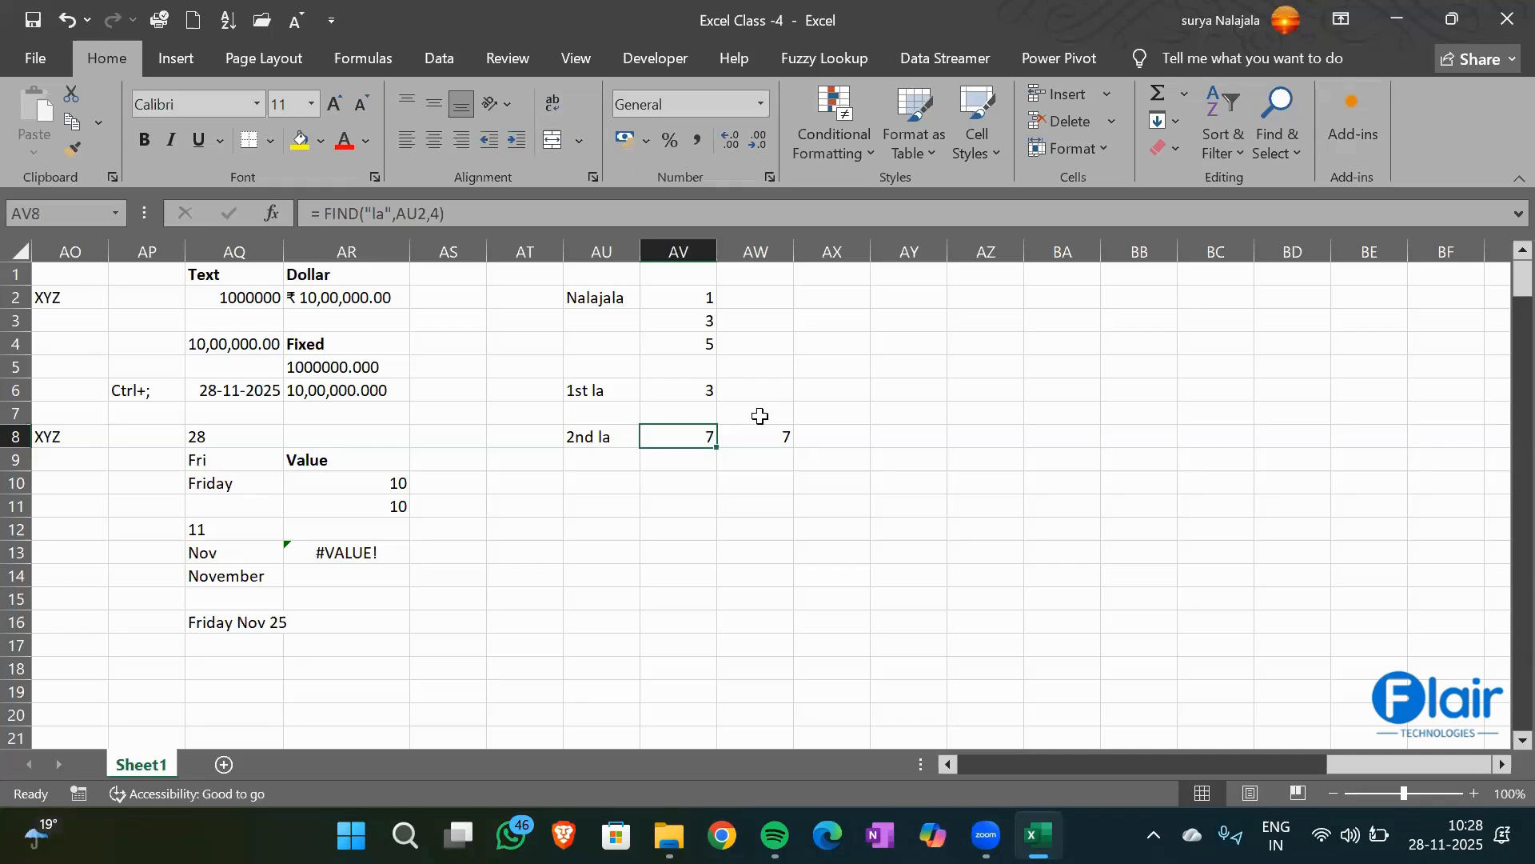
{"action": "key", "text": "Down"}
{"action": "key", "text": "Down"}
{"action": "key", "text": "Left"}
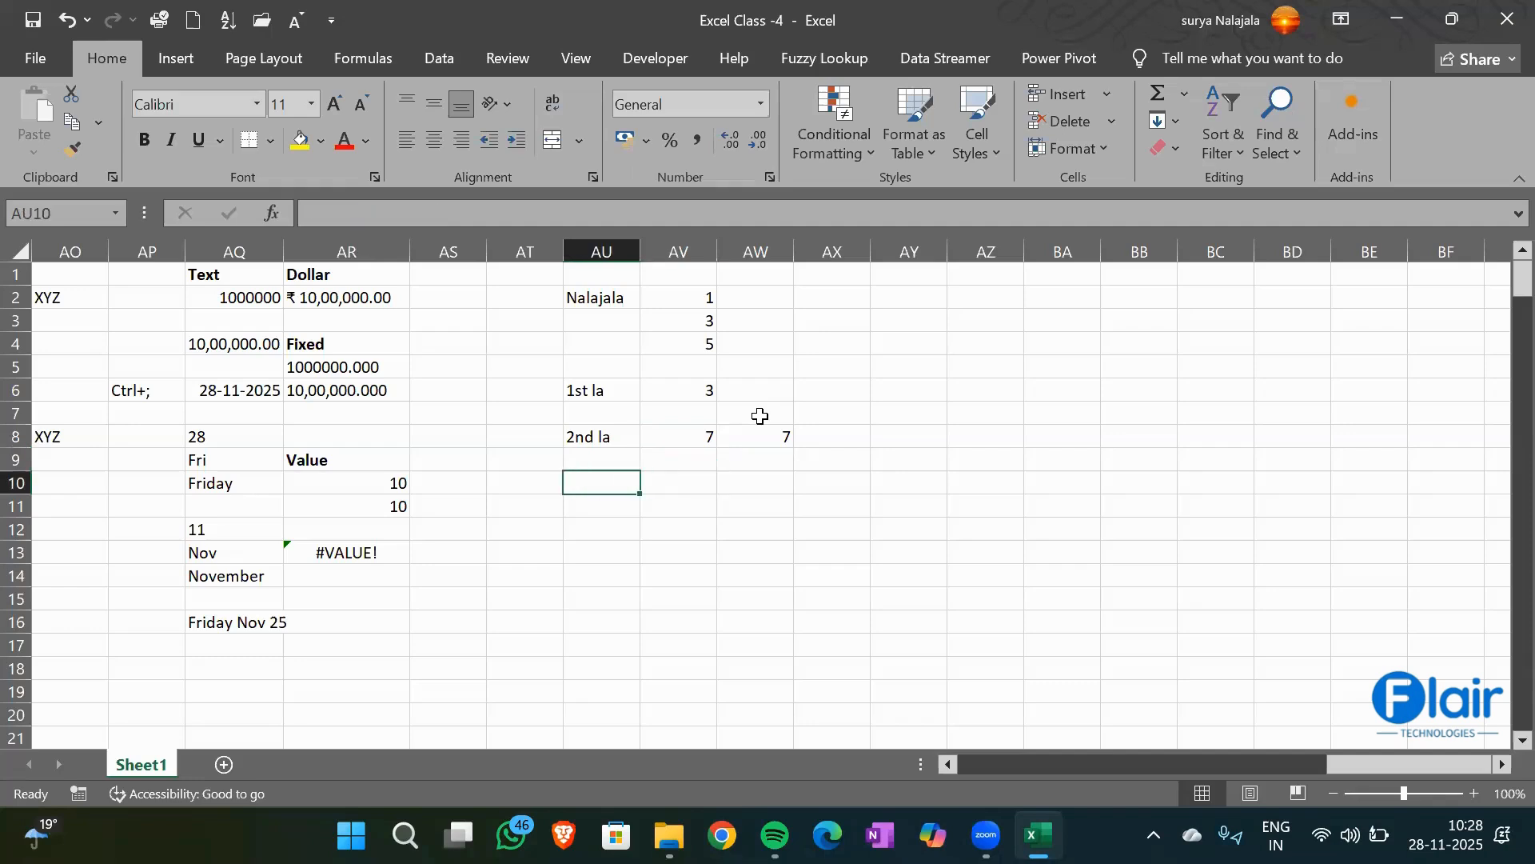
{"action": "key", "text": "Left"}
{"action": "key", "text": "Left"}
{"action": "key", "text": "Left"}
{"action": "key", "text": "Left"}
{"action": "key", "text": "Left"}
{"action": "key", "text": "Left"}
{"action": "key", "text": "Left"}
{"action": "key", "text": "Left"}
{"action": "key", "text": "Left"}
{"action": "key", "text": "Left"}
{"action": "key", "text": "Left"}
{"action": "key", "text": "Left"}
{"action": "key", "text": "Left"}
{"action": "key", "text": "Left"}
{"action": "key", "text": "Left"}
{"action": "key", "text": "Left"}
{"action": "key", "text": "Left"}
{"action": "key", "text": "Left"}
{"action": "key", "text": "Left"}
{"action": "key", "text": "Left"}
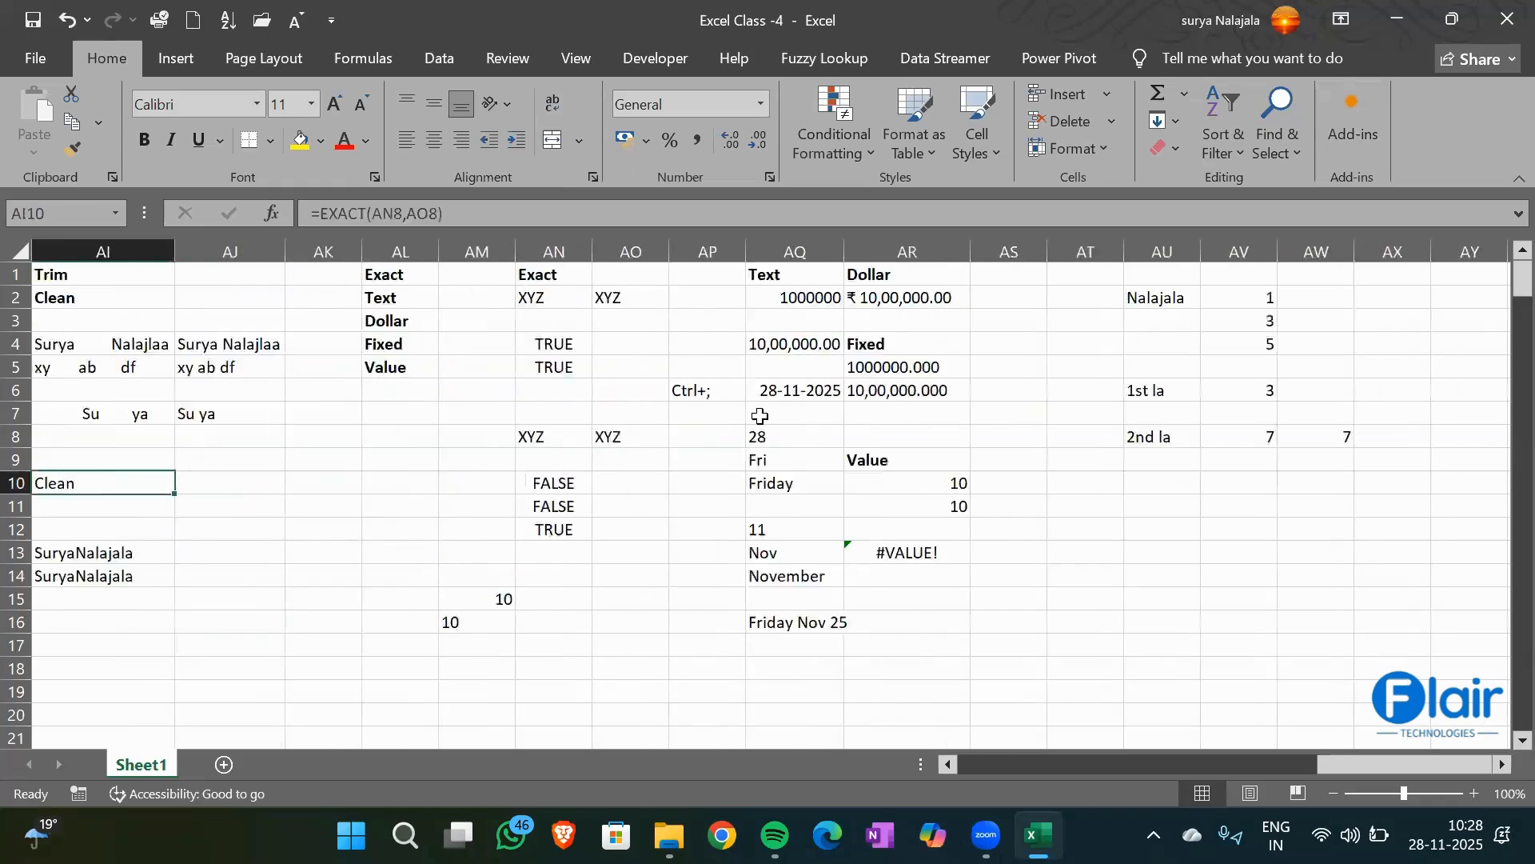
{"action": "key", "text": "Left"}
{"action": "key", "text": "Left"}
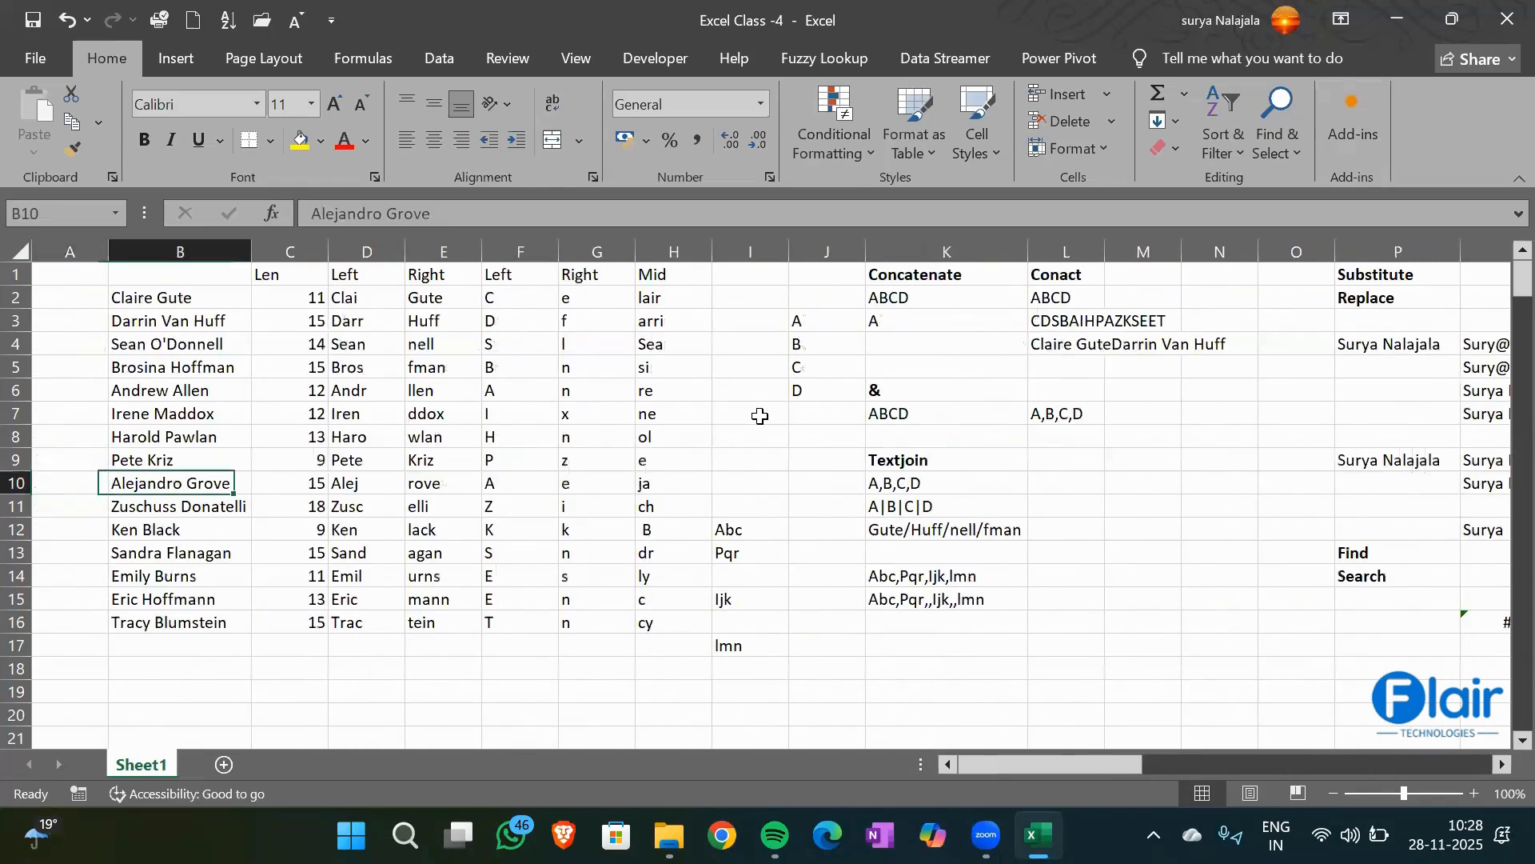
{"action": "key", "text": "Right"}
{"action": "key", "text": "Right"}
{"action": "key", "text": "Right"}
{"action": "key", "text": "Right"}
{"action": "key", "text": "Right"}
{"action": "key", "text": "Right"}
{"action": "key", "text": "Right"}
{"action": "key", "text": "Right"}
{"action": "key", "text": "Right"}
{"action": "key", "text": "Right"}
{"action": "key", "text": "Right"}
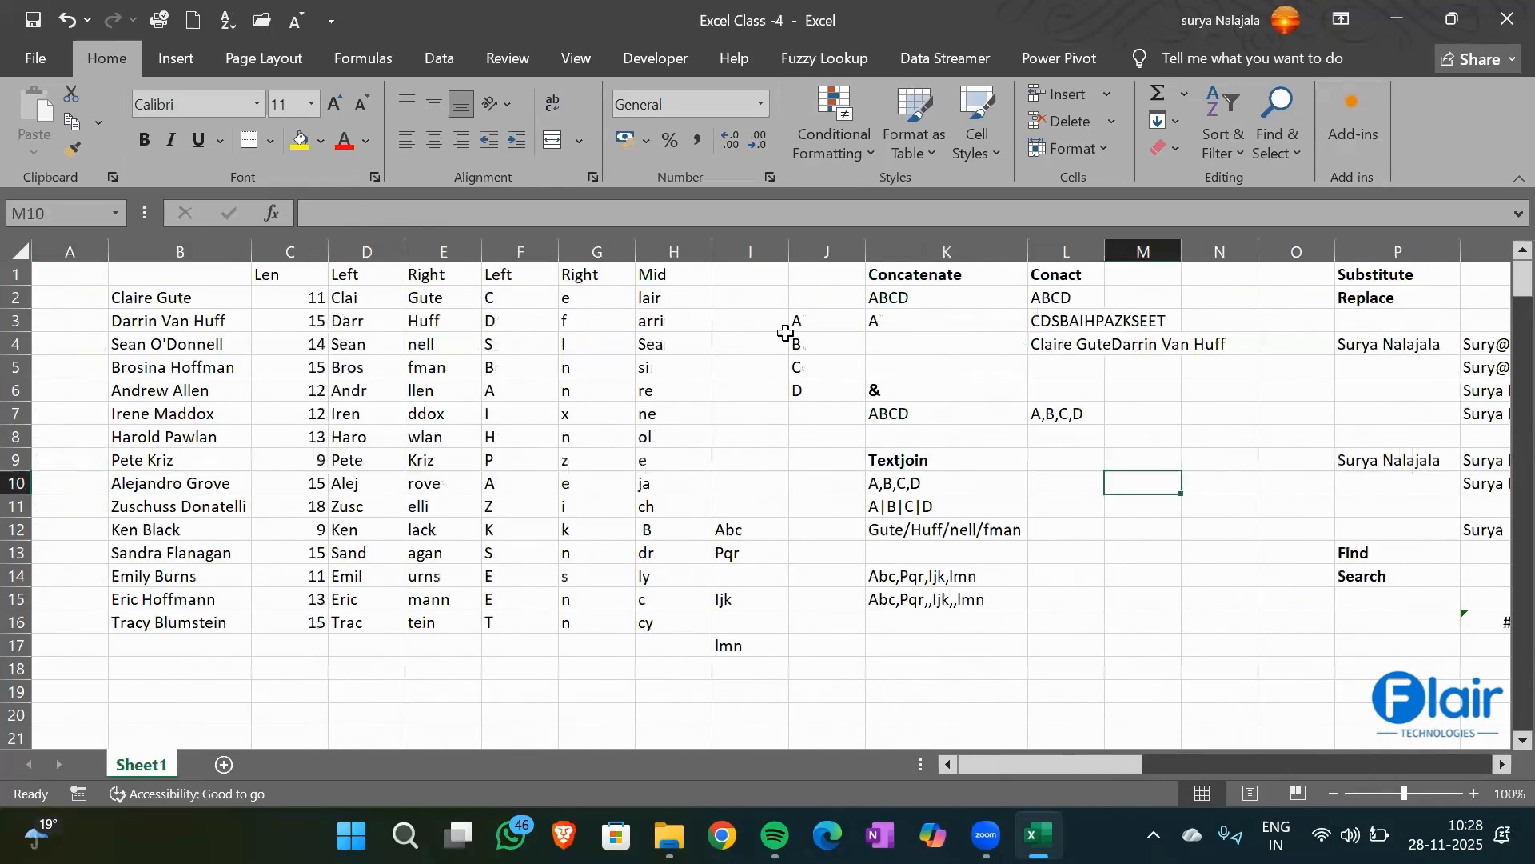
{"action": "left_click", "coordinate": [657, 296]}
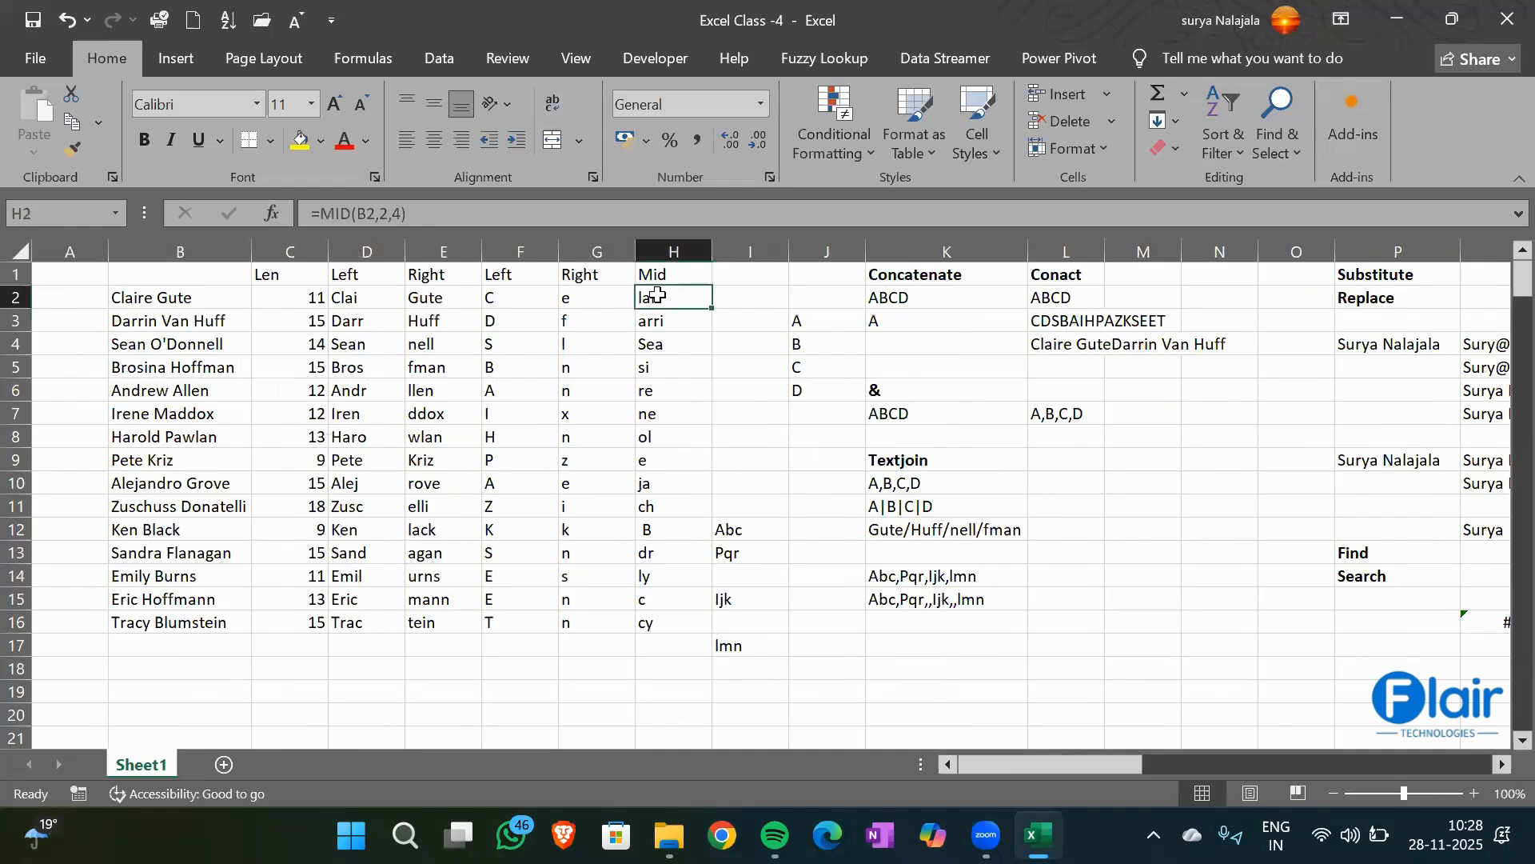
{"action": "left_click", "coordinate": [363, 214]}
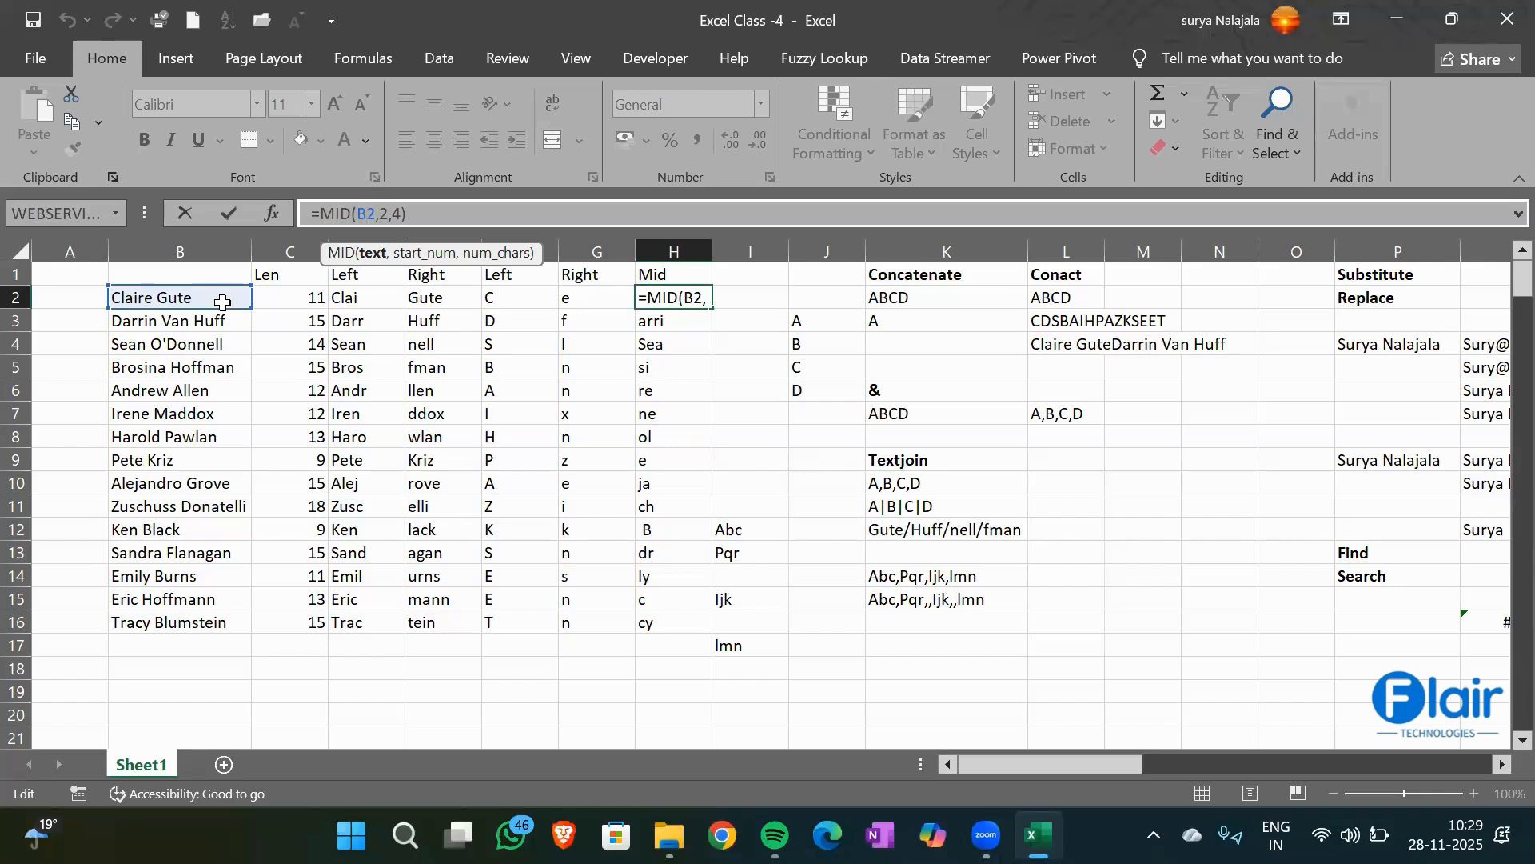
{"action": "key", "text": "ctrl+Return"}
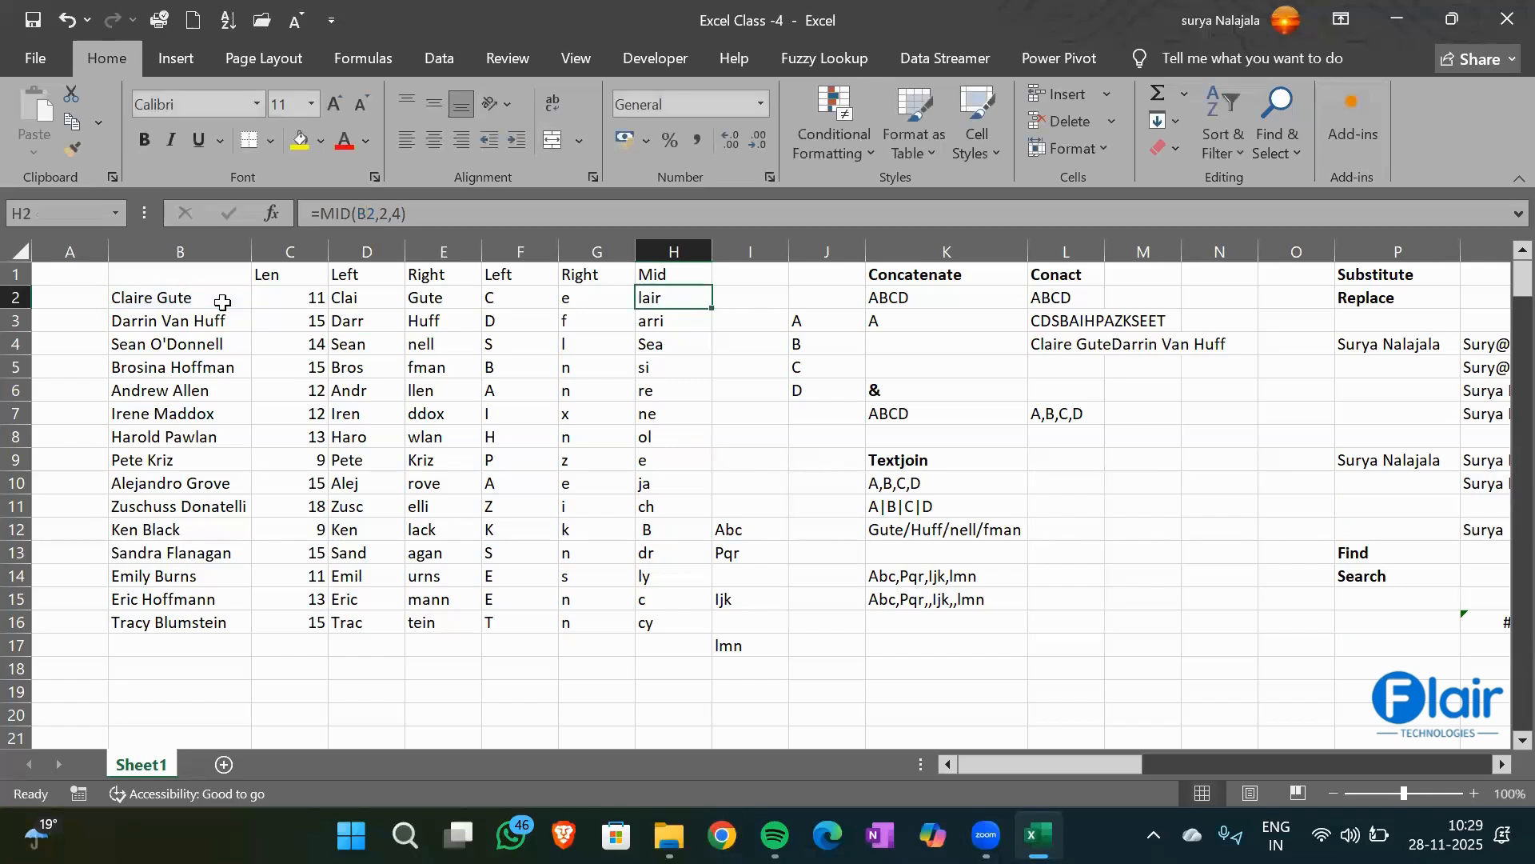
Enter ABCD in E18 and extract its two middle characters in F18 with =MID(E18,2,2)
{"action": "left_click", "coordinate": [449, 665]}
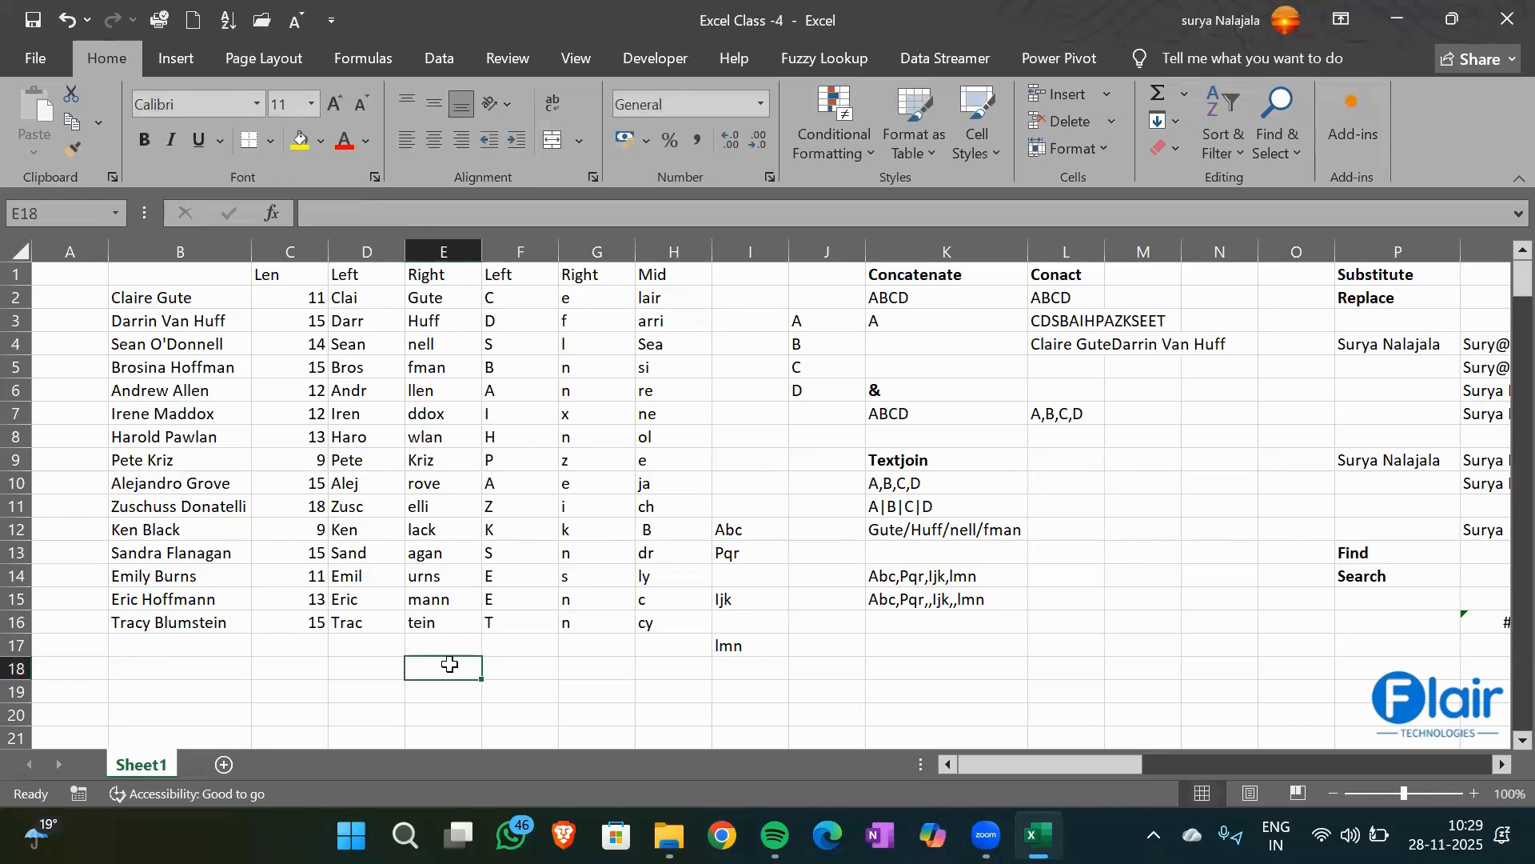
{"action": "type", "text": "ABCD"}
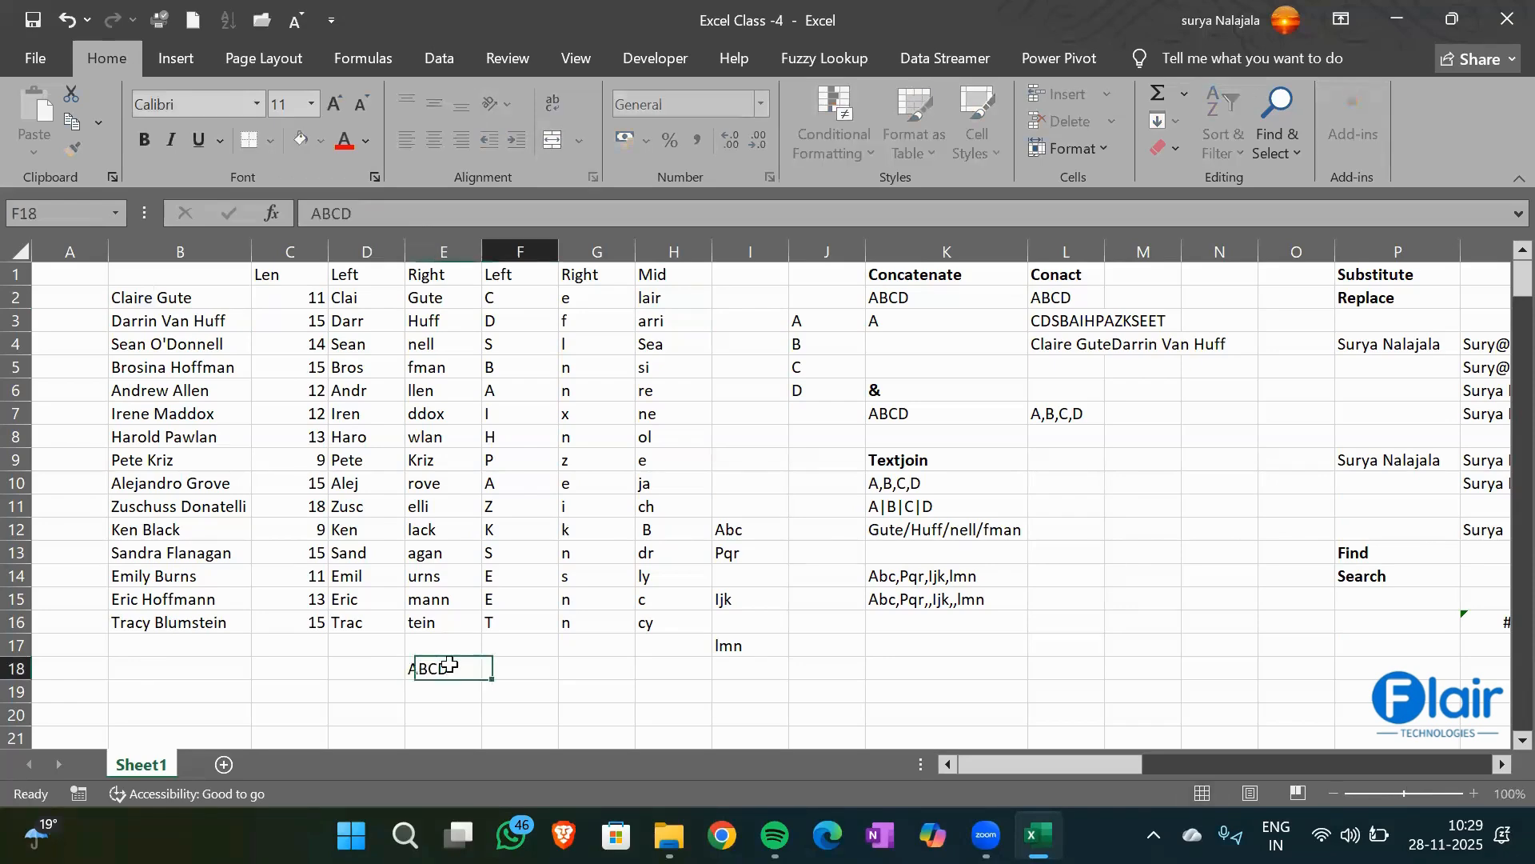
{"action": "type", "text": "=Mid"}
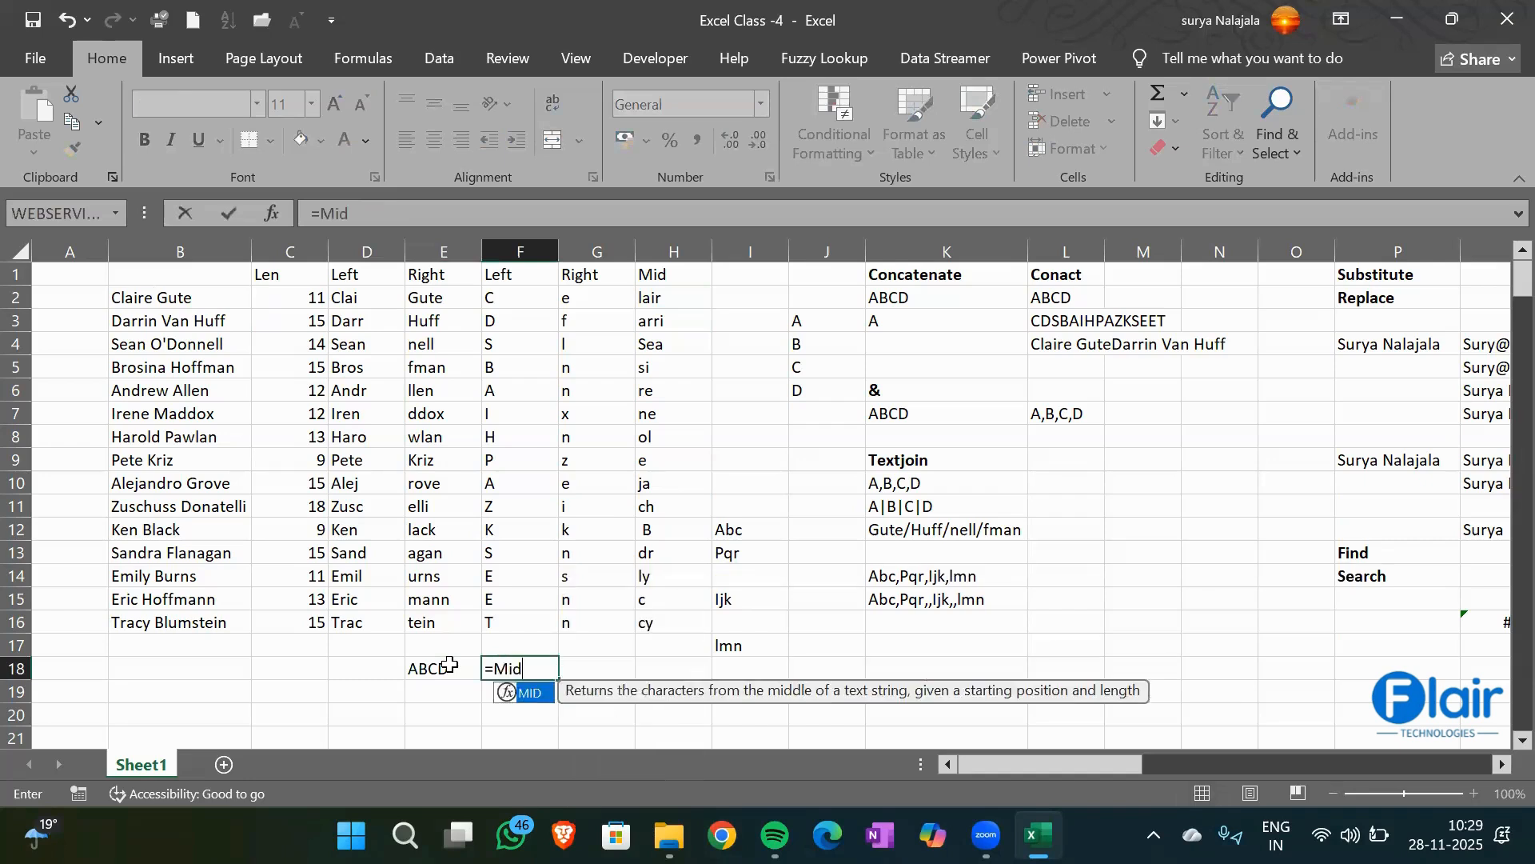
{"action": "key", "text": "Tab"}
{"action": "left_click", "coordinate": [449, 664]}
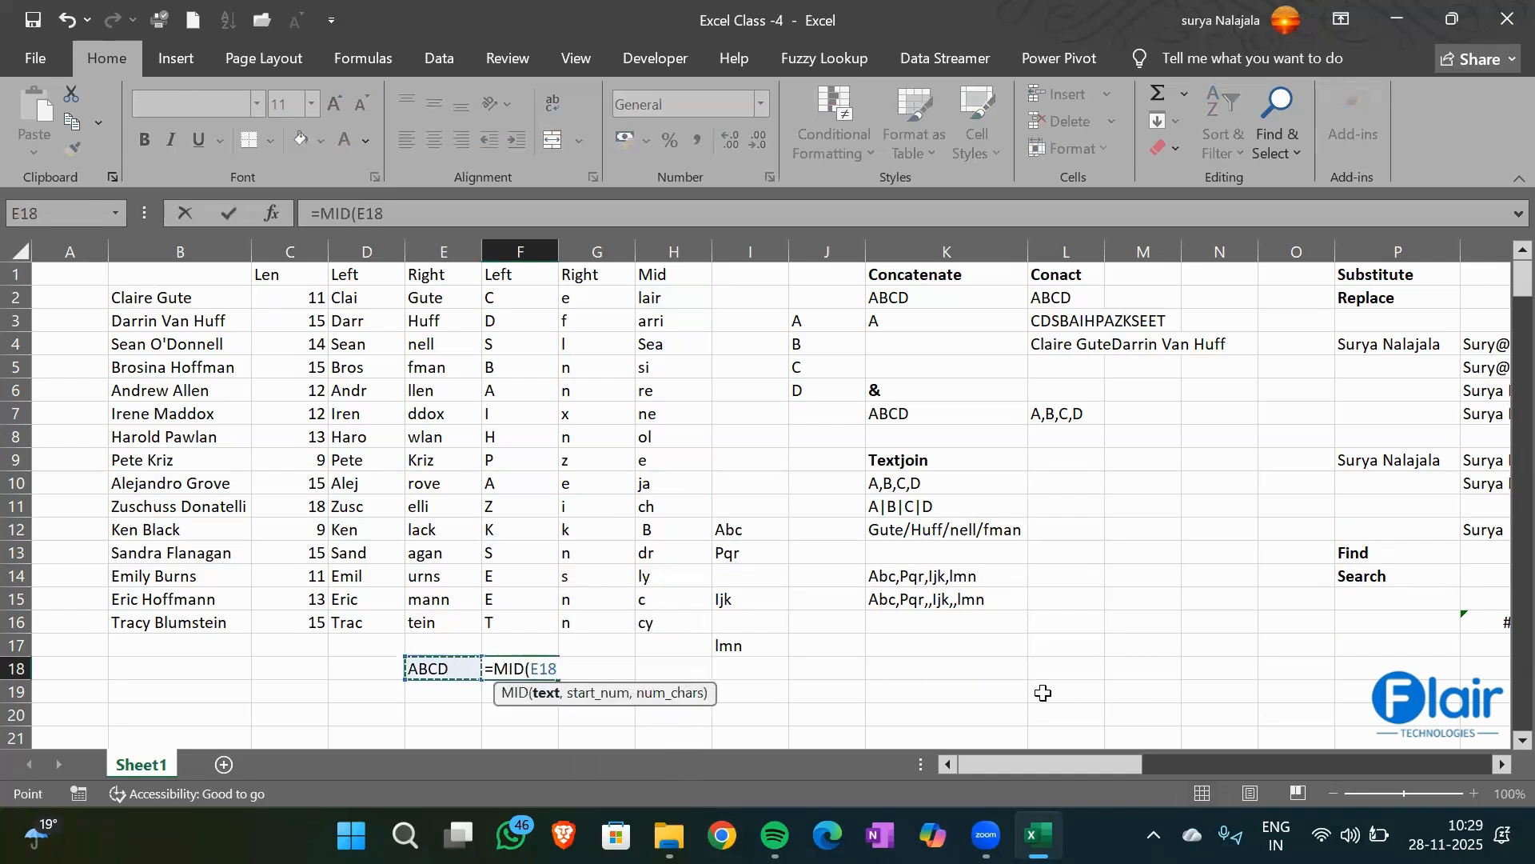
{"action": "type", "text": ",2,"}
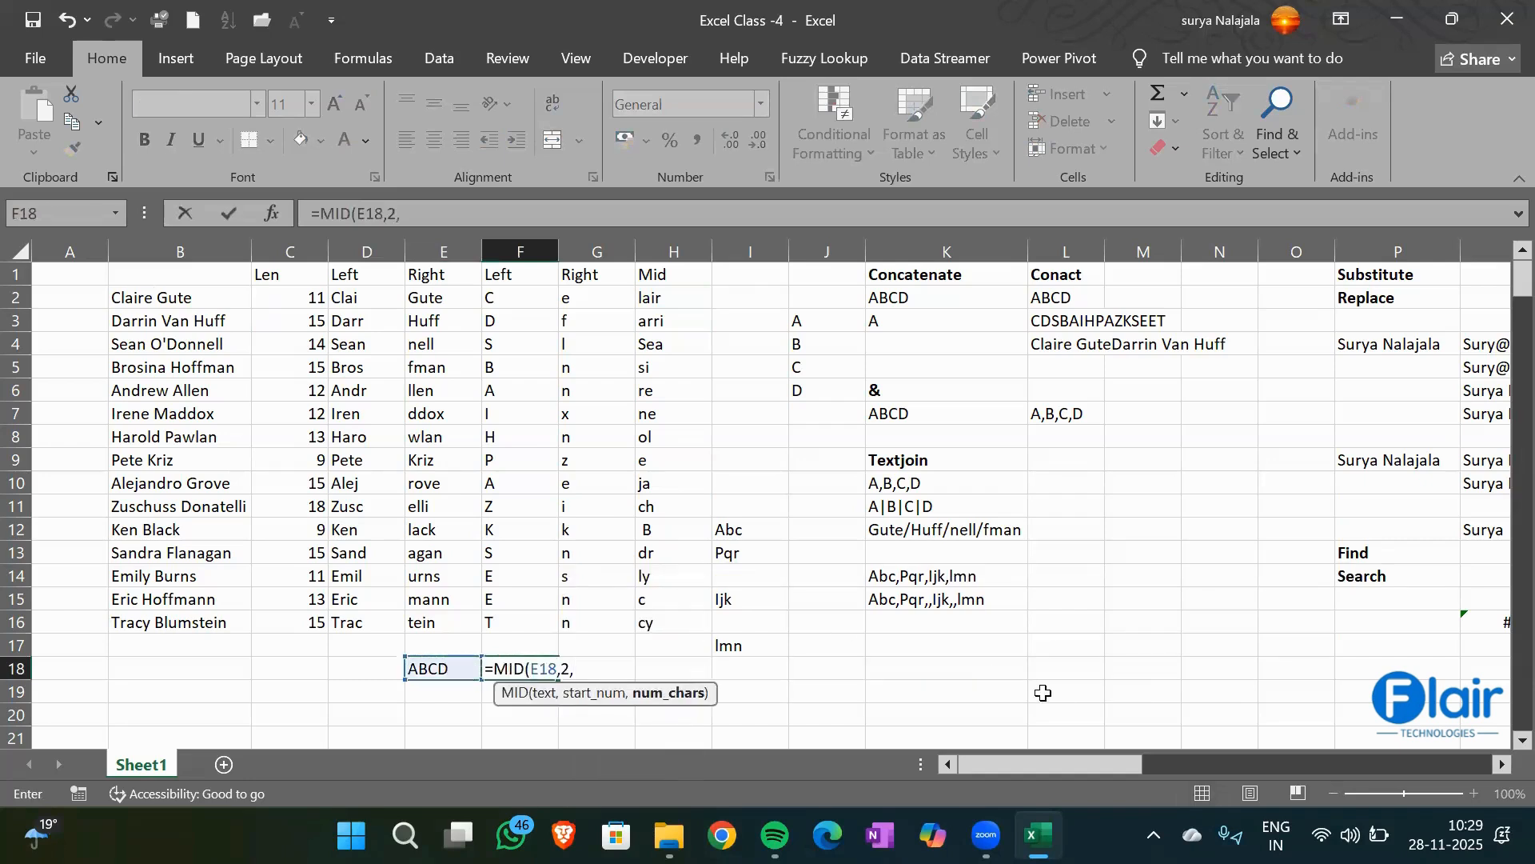
{"action": "type", "text": "2)"}
{"action": "key", "text": "Return"}
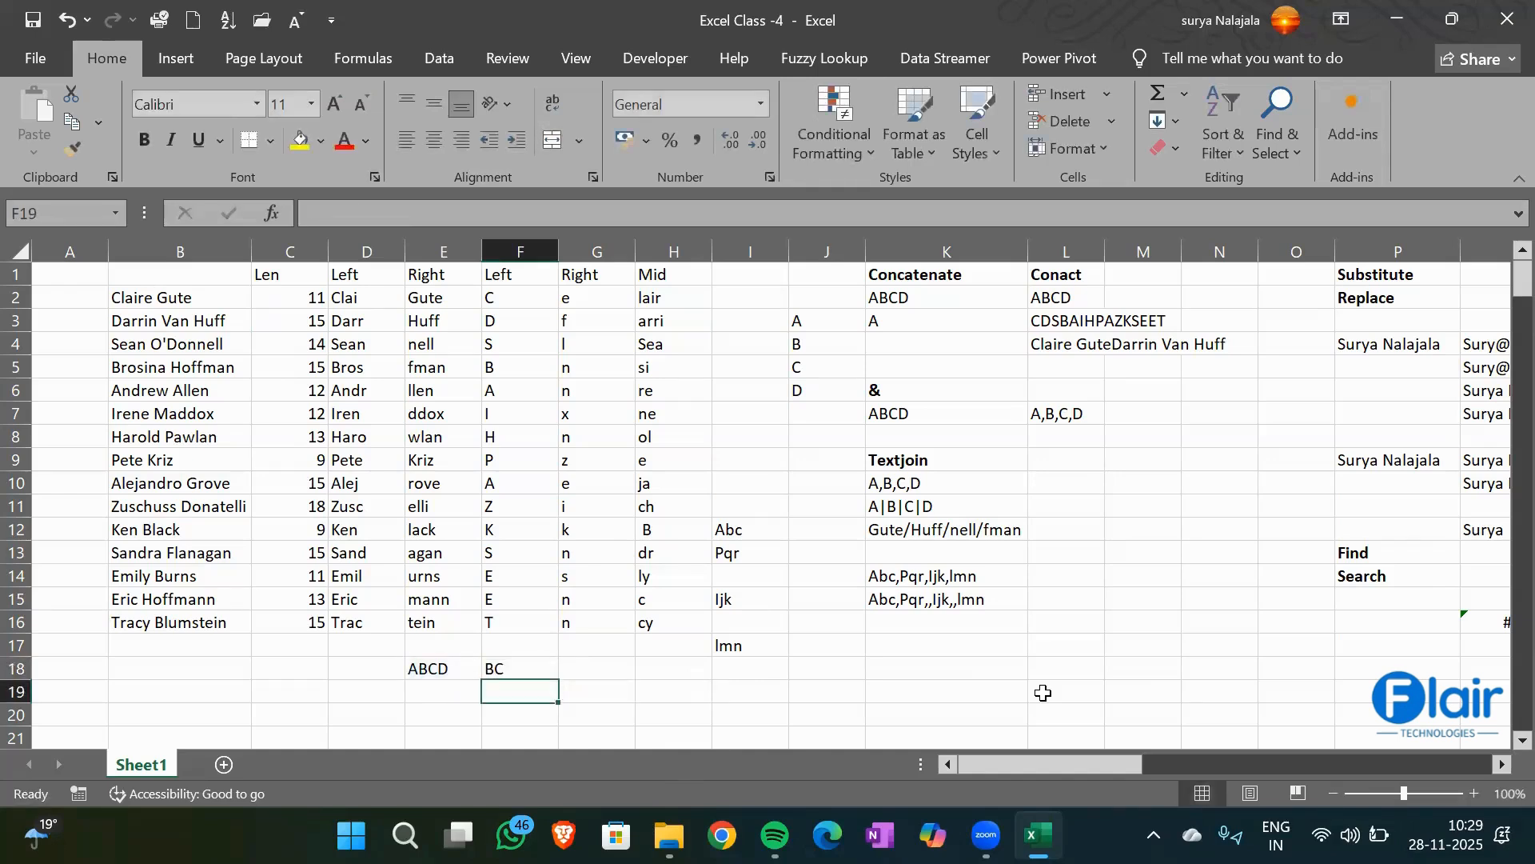
{"action": "type", "text": "=mid"}
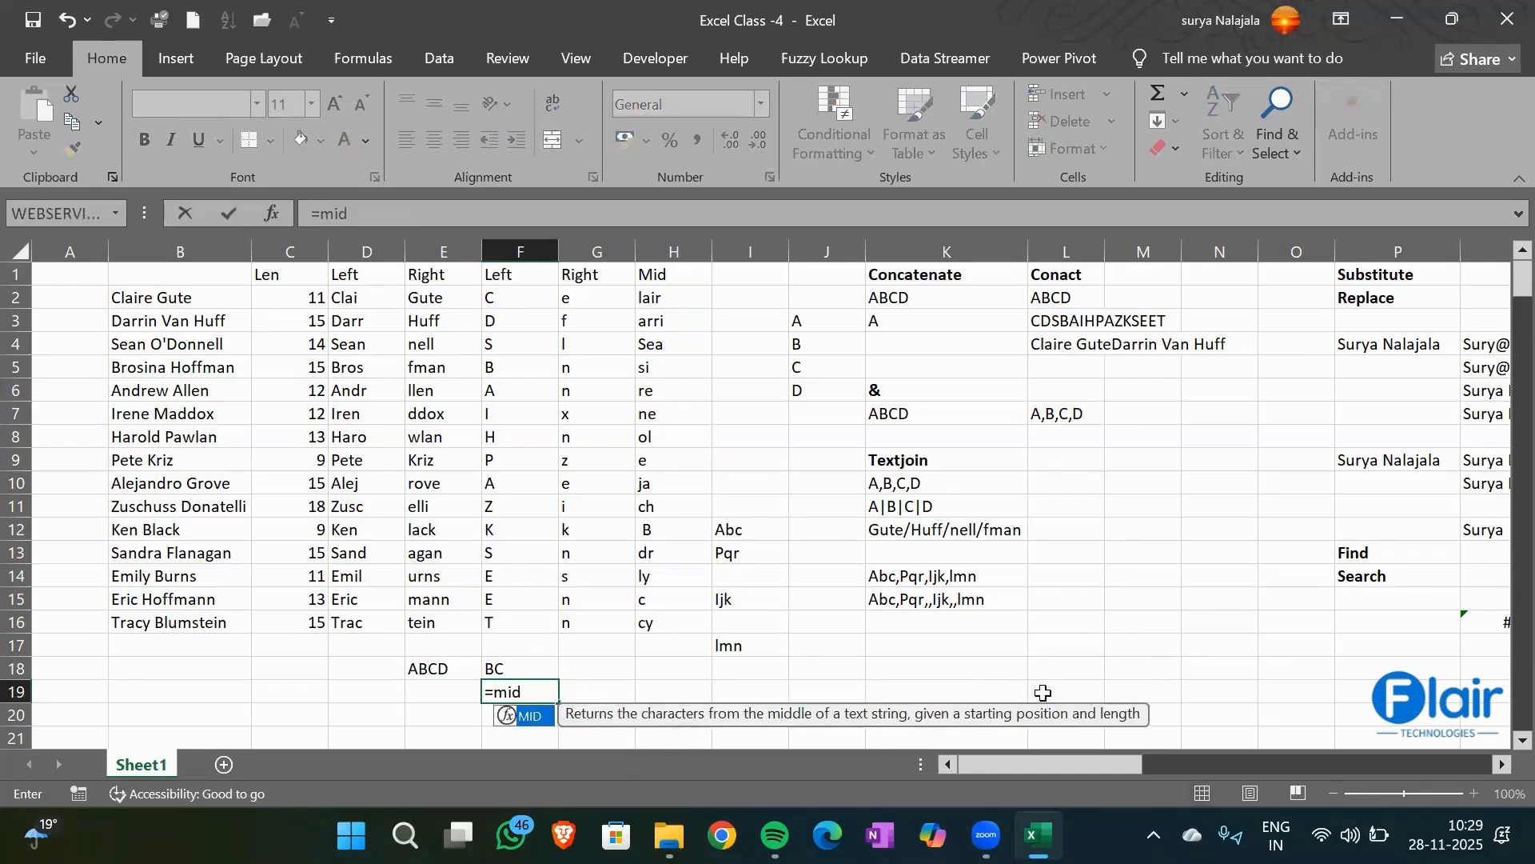
{"action": "key", "text": "Tab"}
{"action": "key", "text": "Left"}
{"action": "key", "text": "Up"}
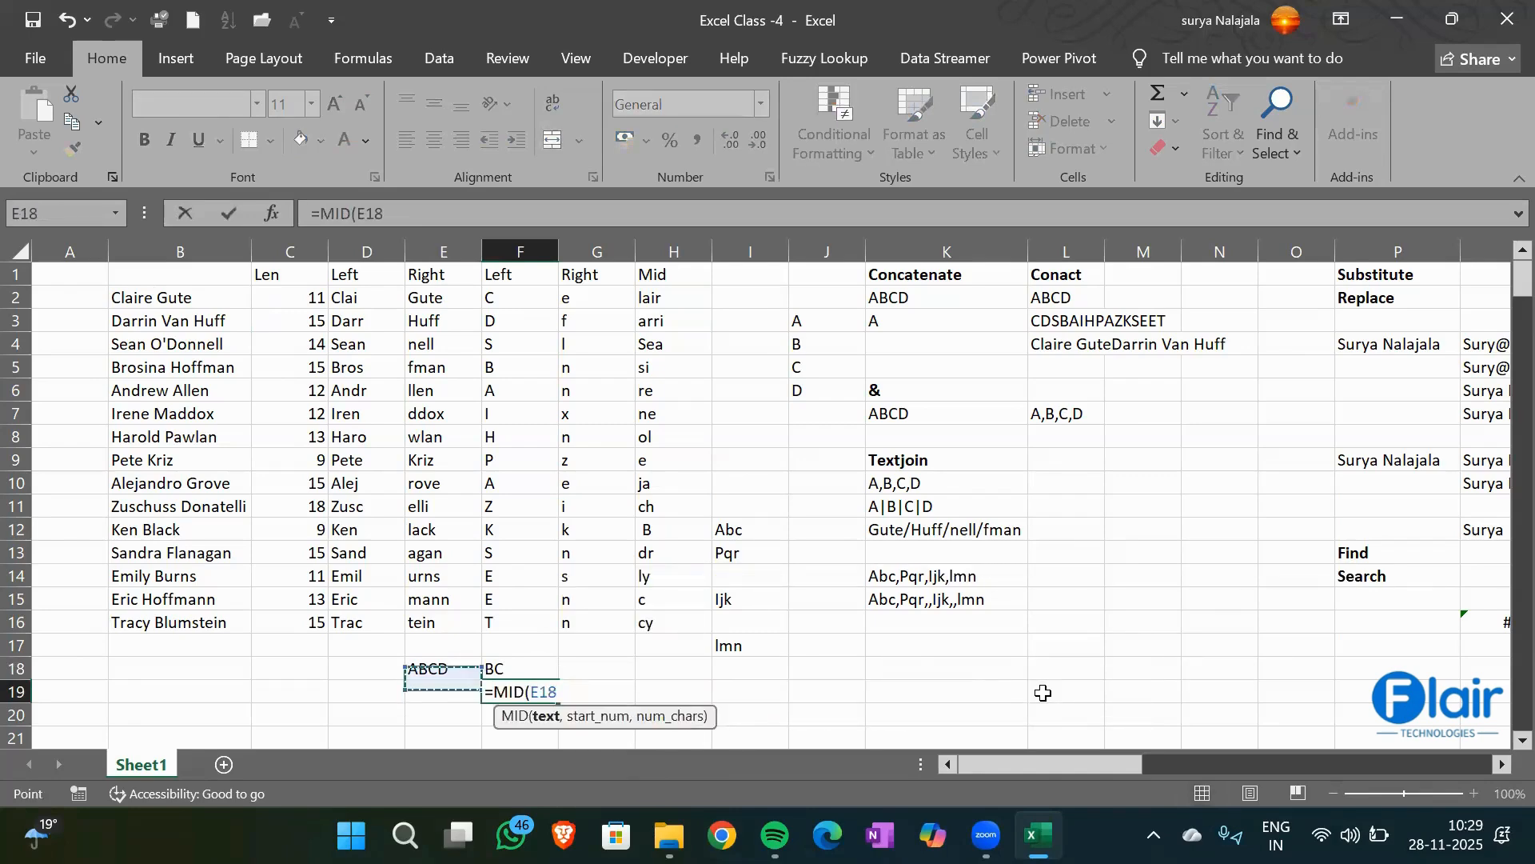
{"action": "type", "text": ","}
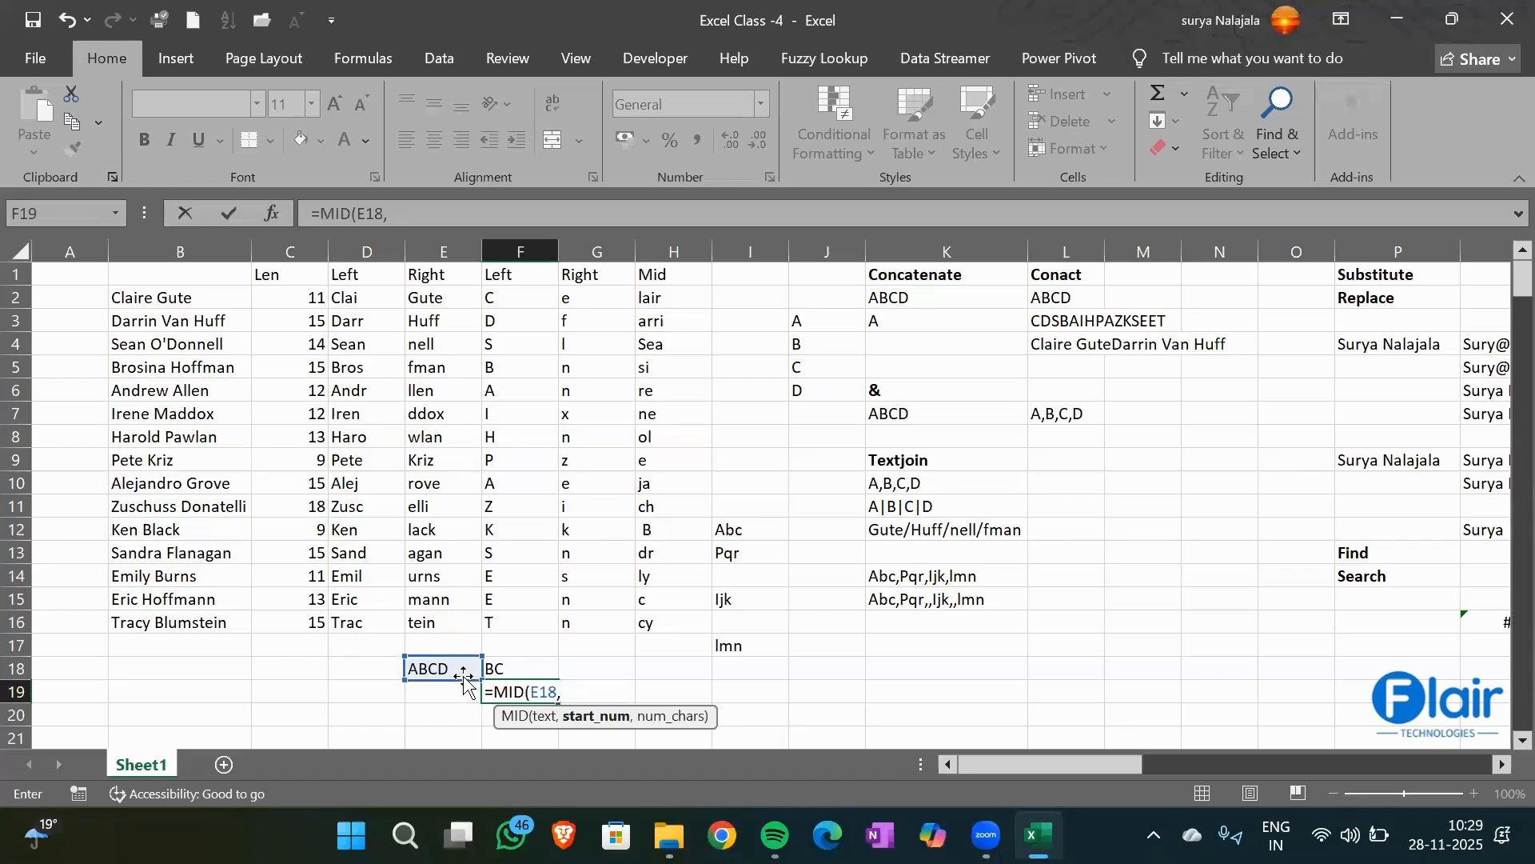
{"action": "key", "text": "Escape"}
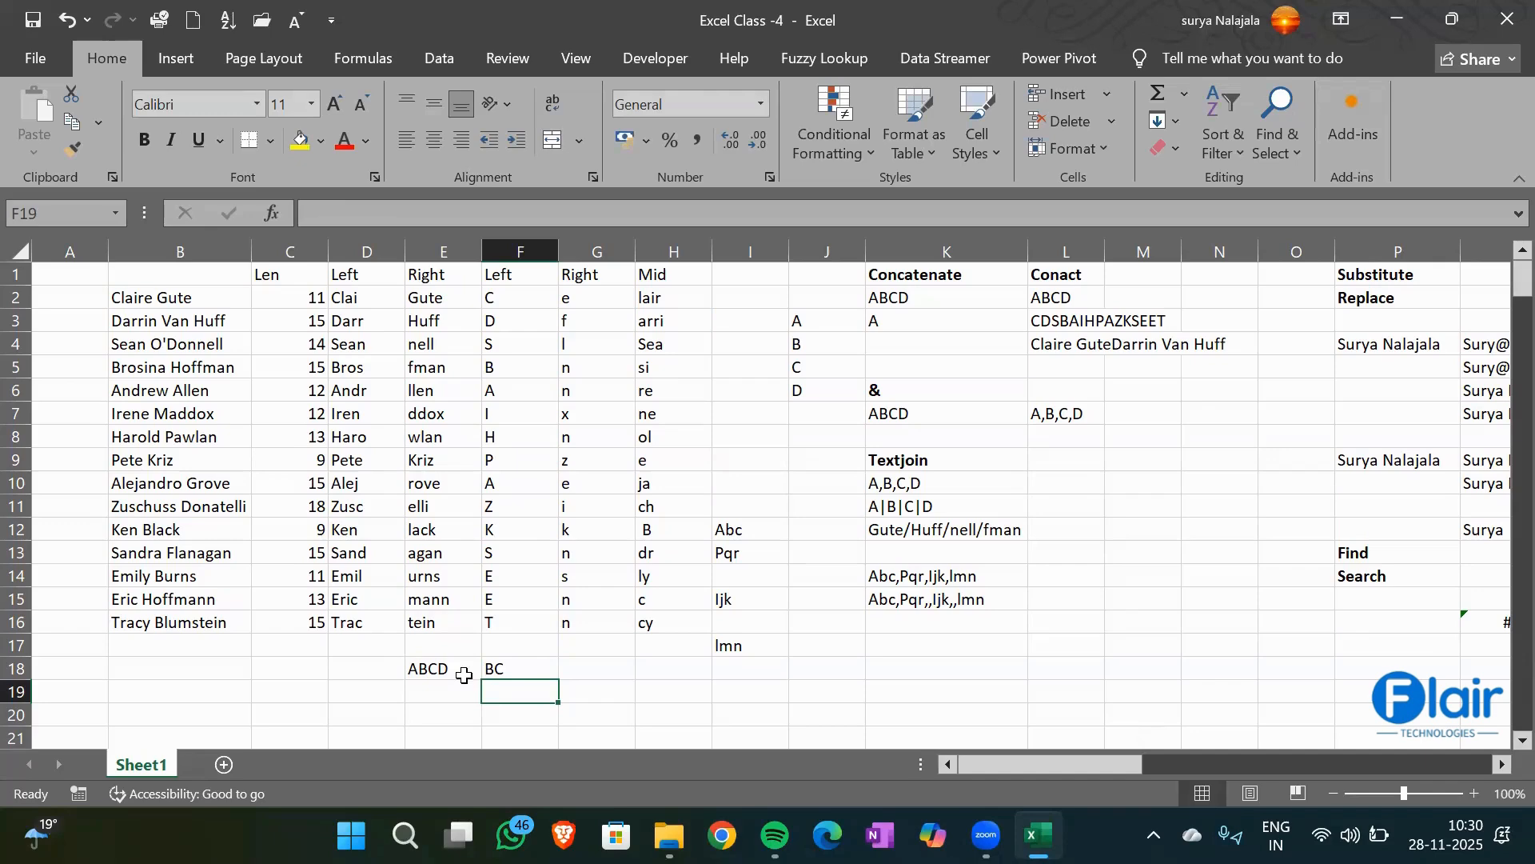
Review the text function examples along the header row of Sheet1, from Left through Substitute, Find and Code to Trim
{"action": "key", "text": "Up"}
{"action": "key", "text": "Up"}
{"action": "key", "text": "Up"}
{"action": "key", "text": "Up"}
{"action": "key", "text": "Up"}
{"action": "key", "text": "Up"}
{"action": "key", "text": "Up"}
{"action": "key", "text": "Up"}
{"action": "key", "text": "Up"}
{"action": "key", "text": "Up"}
{"action": "key", "text": "Up"}
{"action": "key", "text": "Up"}
{"action": "key", "text": "Up"}
{"action": "key", "text": "Up"}
{"action": "key", "text": "Up"}
{"action": "key", "text": "Up"}
{"action": "key", "text": "Up"}
{"action": "key", "text": "Up"}
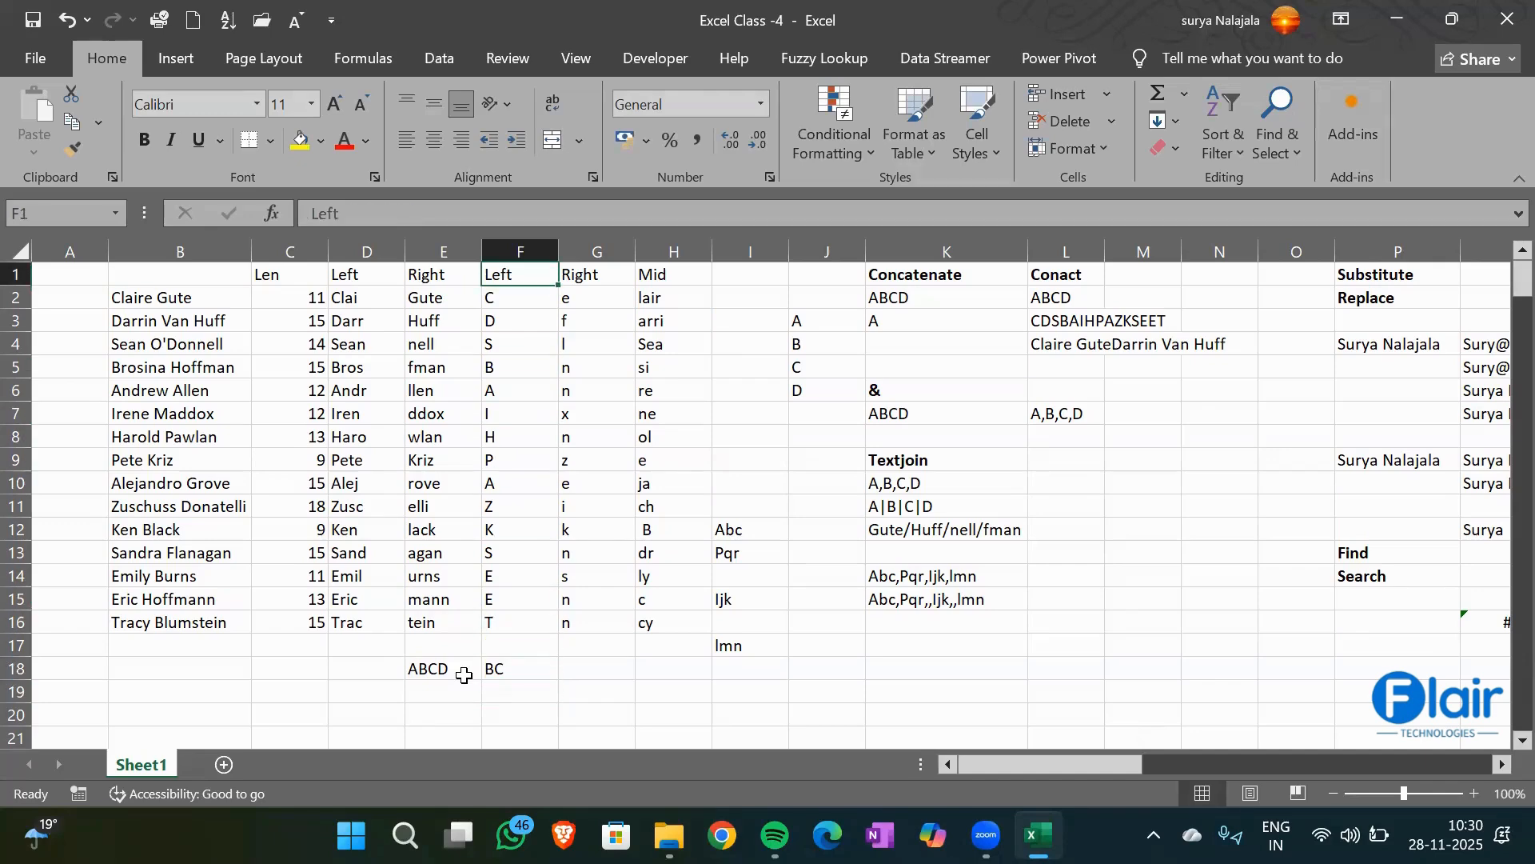
{"action": "key", "text": "Right"}
{"action": "key", "text": "Right"}
{"action": "key", "text": "Right"}
{"action": "key", "text": "Right"}
{"action": "key", "text": "Right"}
{"action": "key", "text": "Right"}
{"action": "key", "text": "Right"}
{"action": "key", "text": "Right"}
{"action": "key", "text": "Right"}
{"action": "key", "text": "Right"}
{"action": "key", "text": "Right"}
{"action": "key", "text": "Right"}
{"action": "key", "text": "Right"}
{"action": "key", "text": "Right"}
{"action": "key", "text": "Right"}
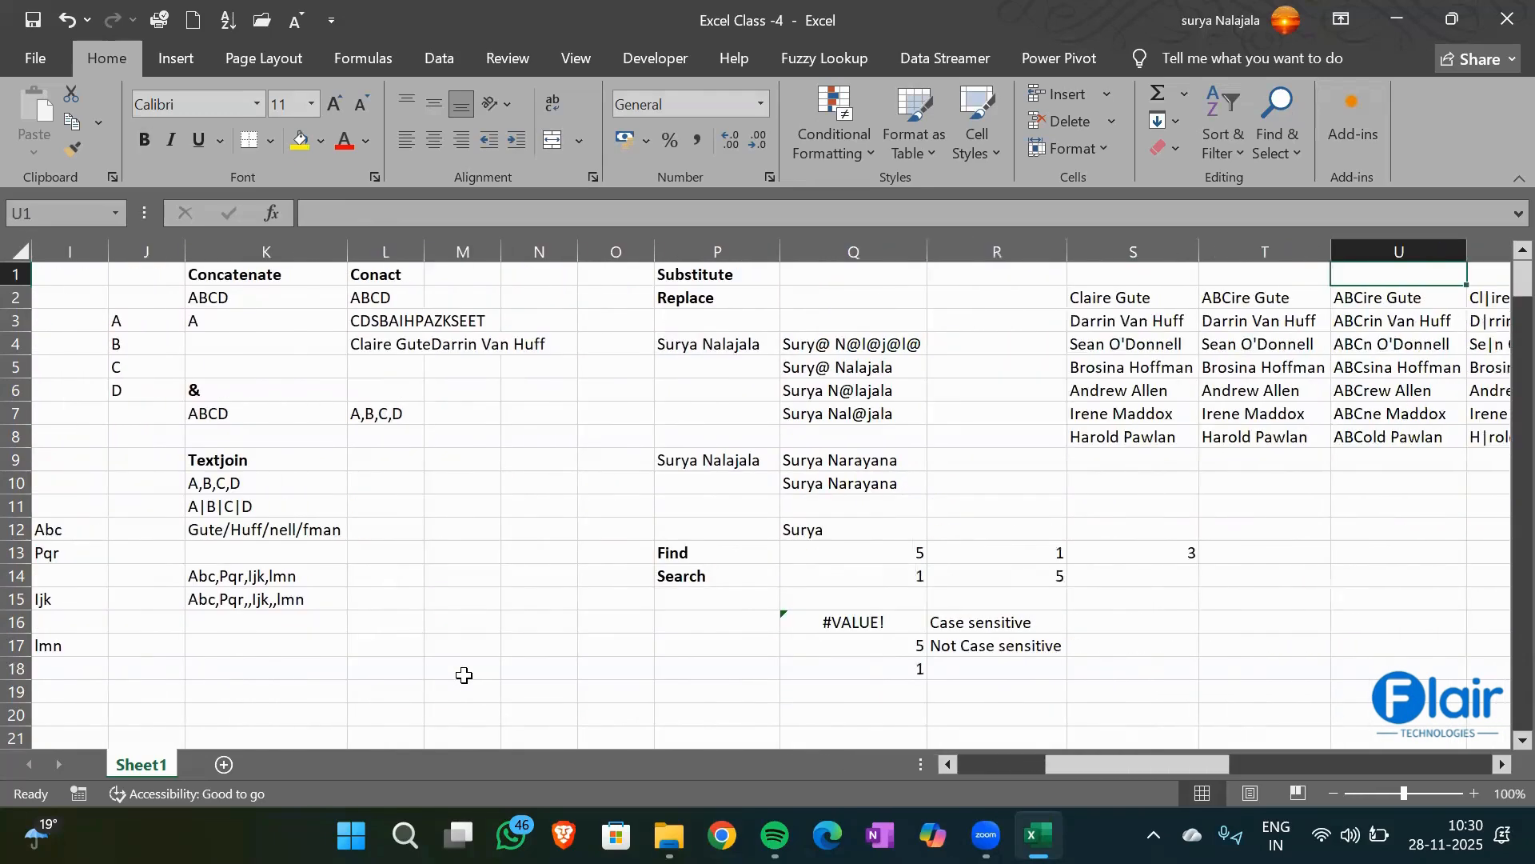
{"action": "key", "text": "Right"}
{"action": "key", "text": "Right"}
{"action": "key", "text": "Right"}
{"action": "key", "text": "Right"}
{"action": "key", "text": "Right"}
{"action": "key", "text": "Right"}
{"action": "key", "text": "Right"}
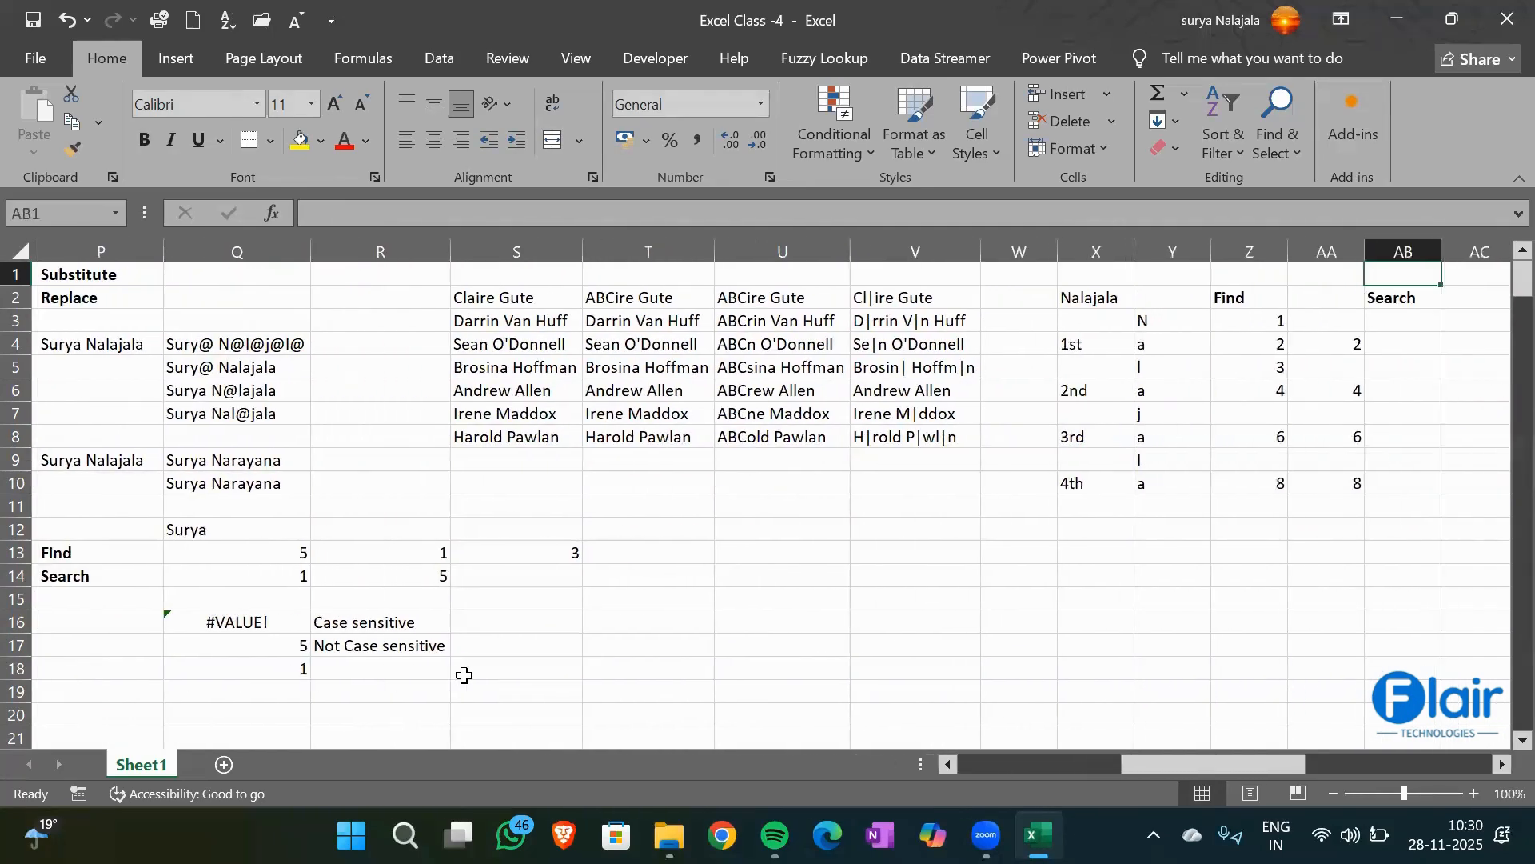
{"action": "key", "text": "Right"}
{"action": "key", "text": "Right"}
{"action": "key", "text": "Right"}
{"action": "key", "text": "Right"}
{"action": "key", "text": "Right"}
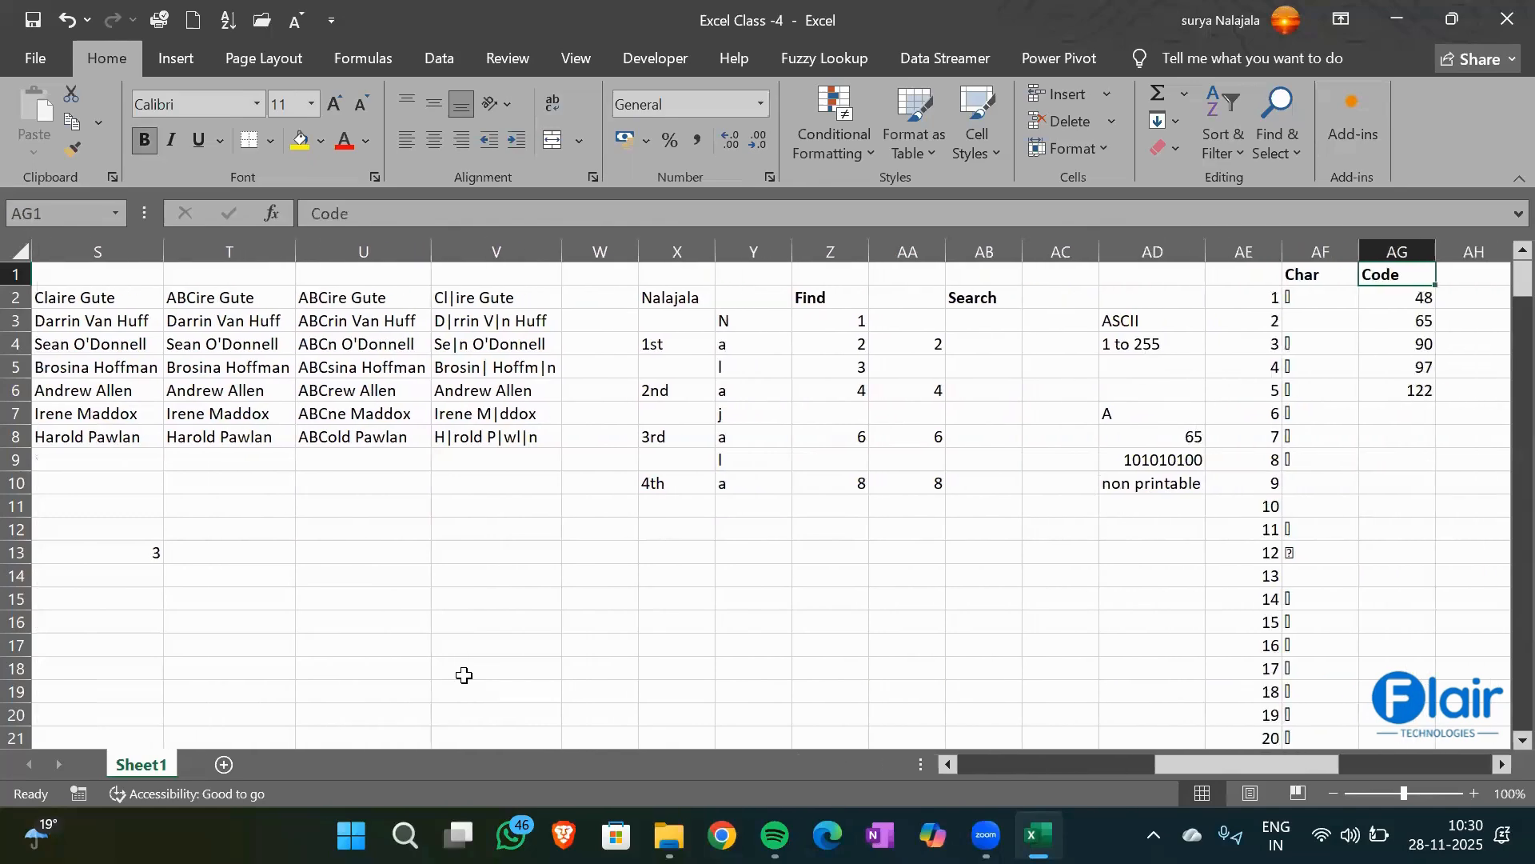
{"action": "key", "text": "Right"}
{"action": "key", "text": "Right"}
{"action": "key", "text": "Right"}
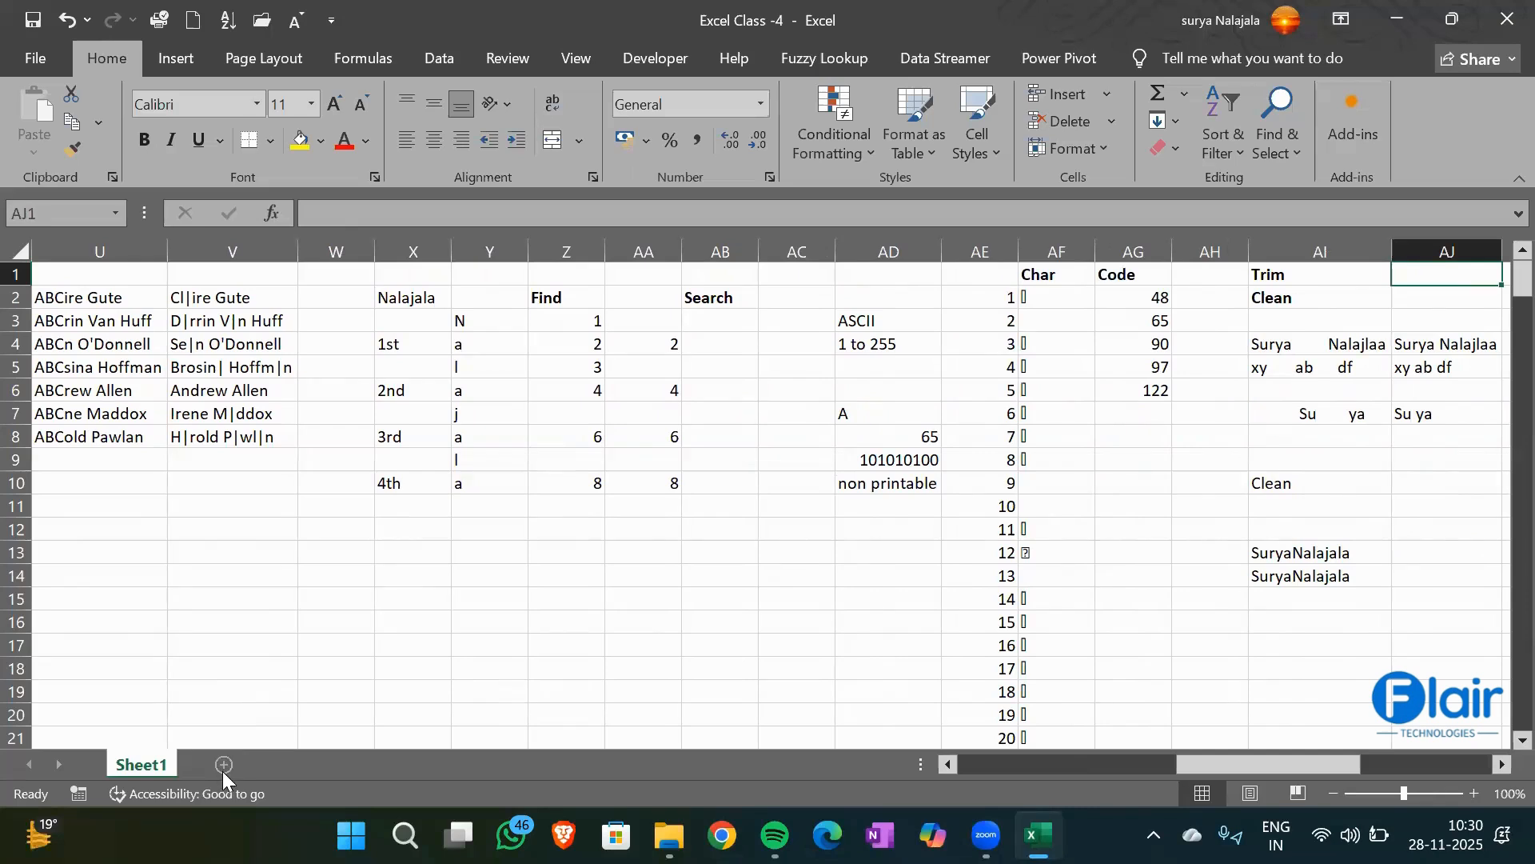
Add a new blank worksheet after Sheet1 and select cell J11 on it
{"action": "left_click", "coordinate": [224, 765]}
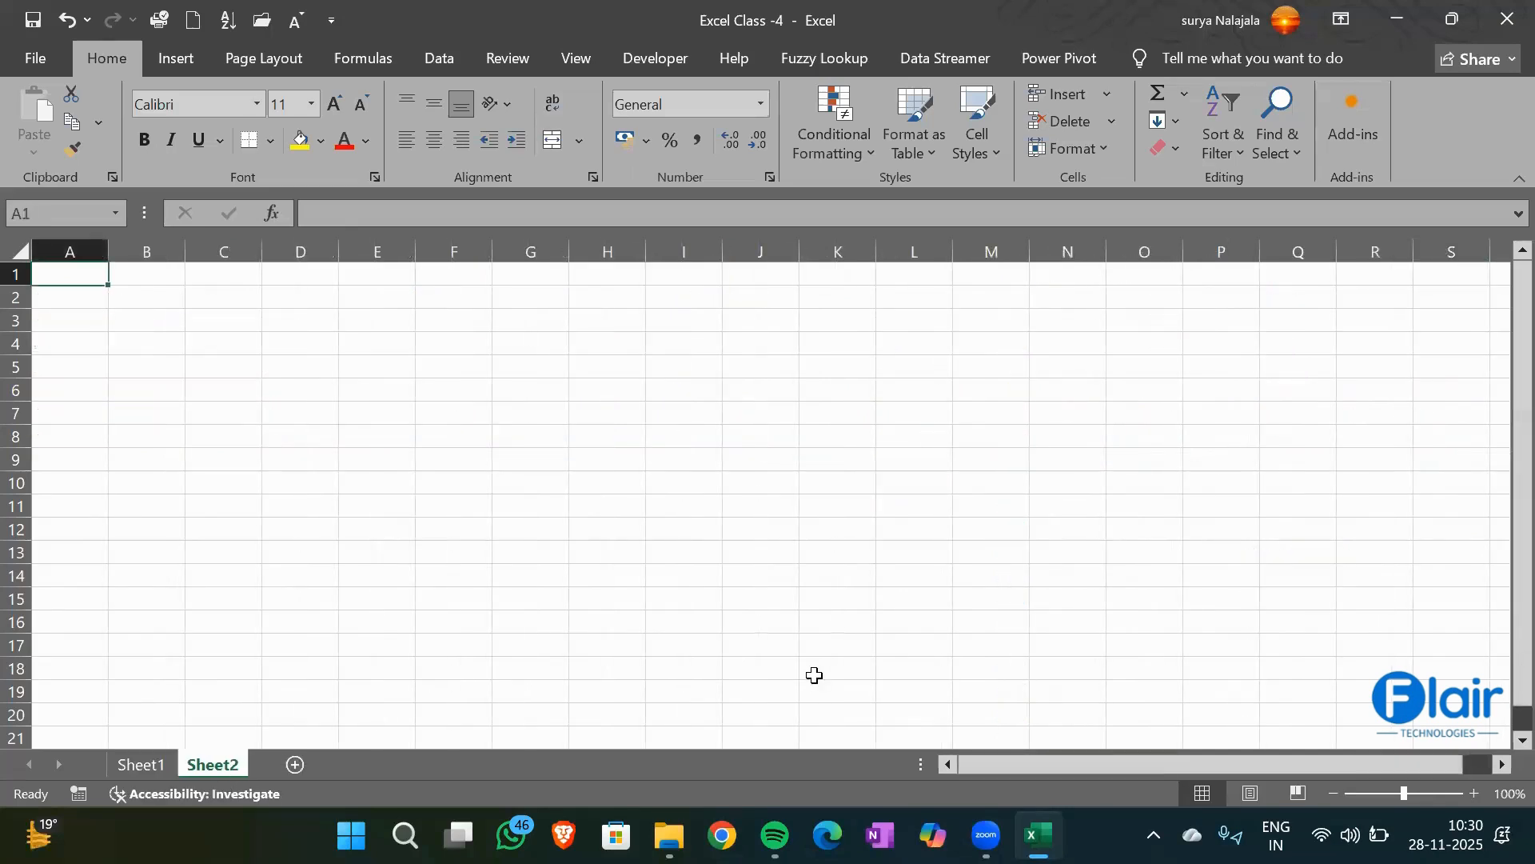
{"action": "left_click", "coordinate": [727, 505]}
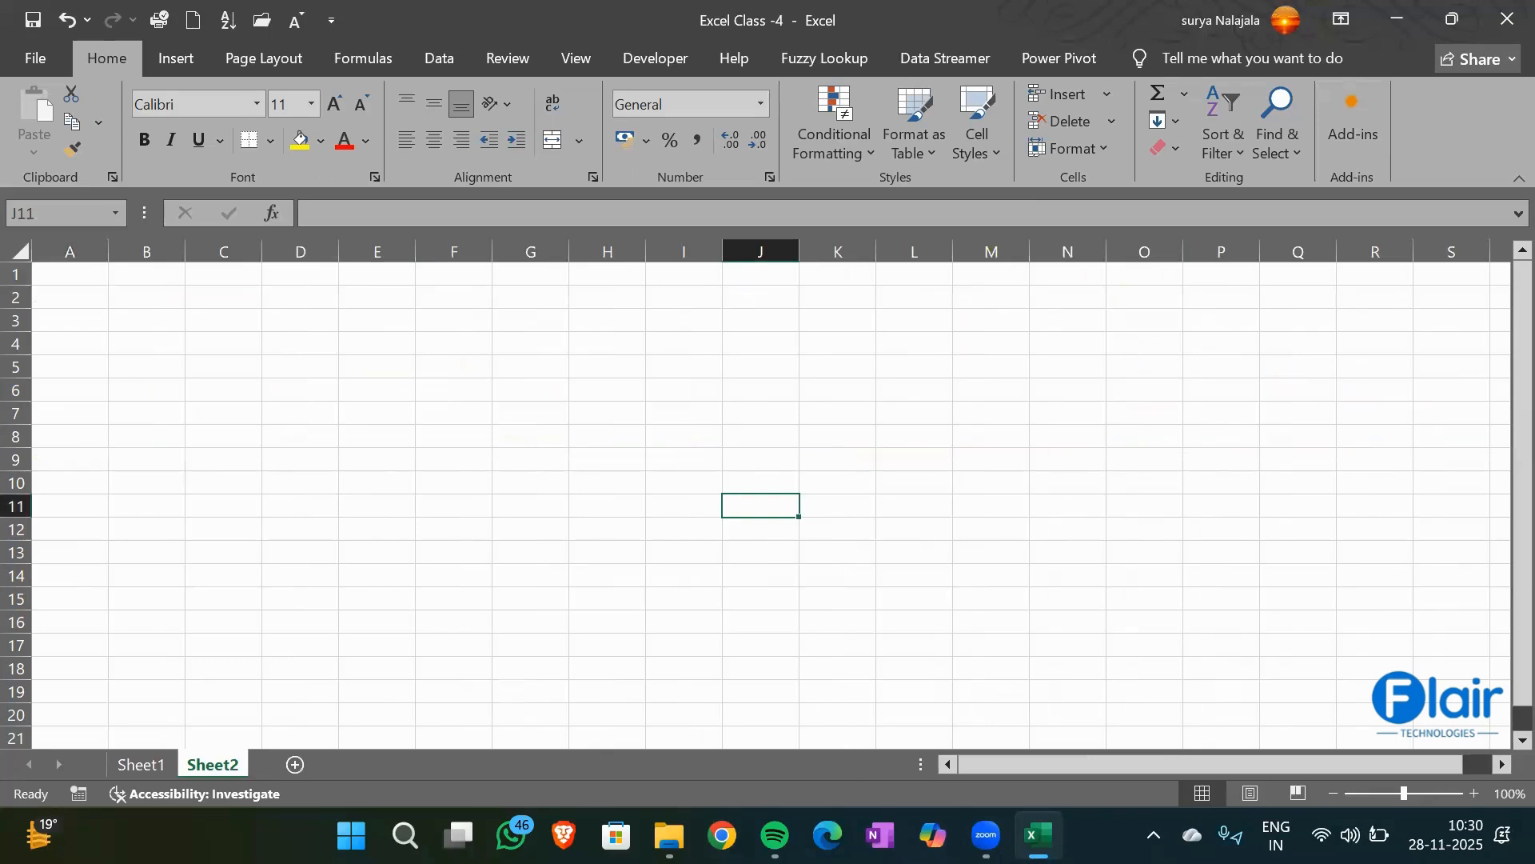
Search Windows for Notepad and launch it
{"action": "left_click", "coordinate": [406, 835]}
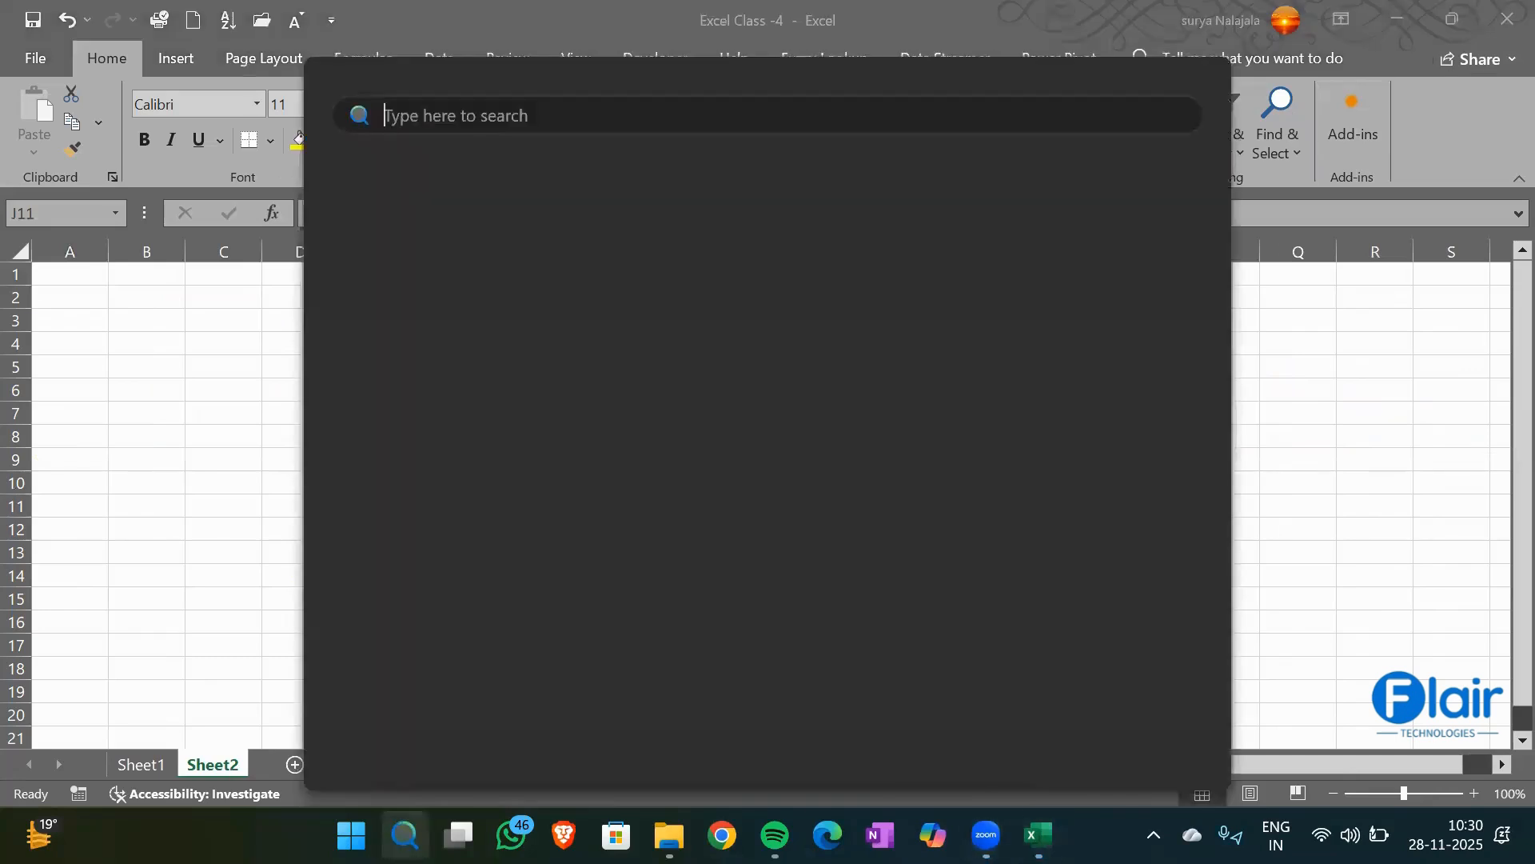
{"action": "type", "text": "not"}
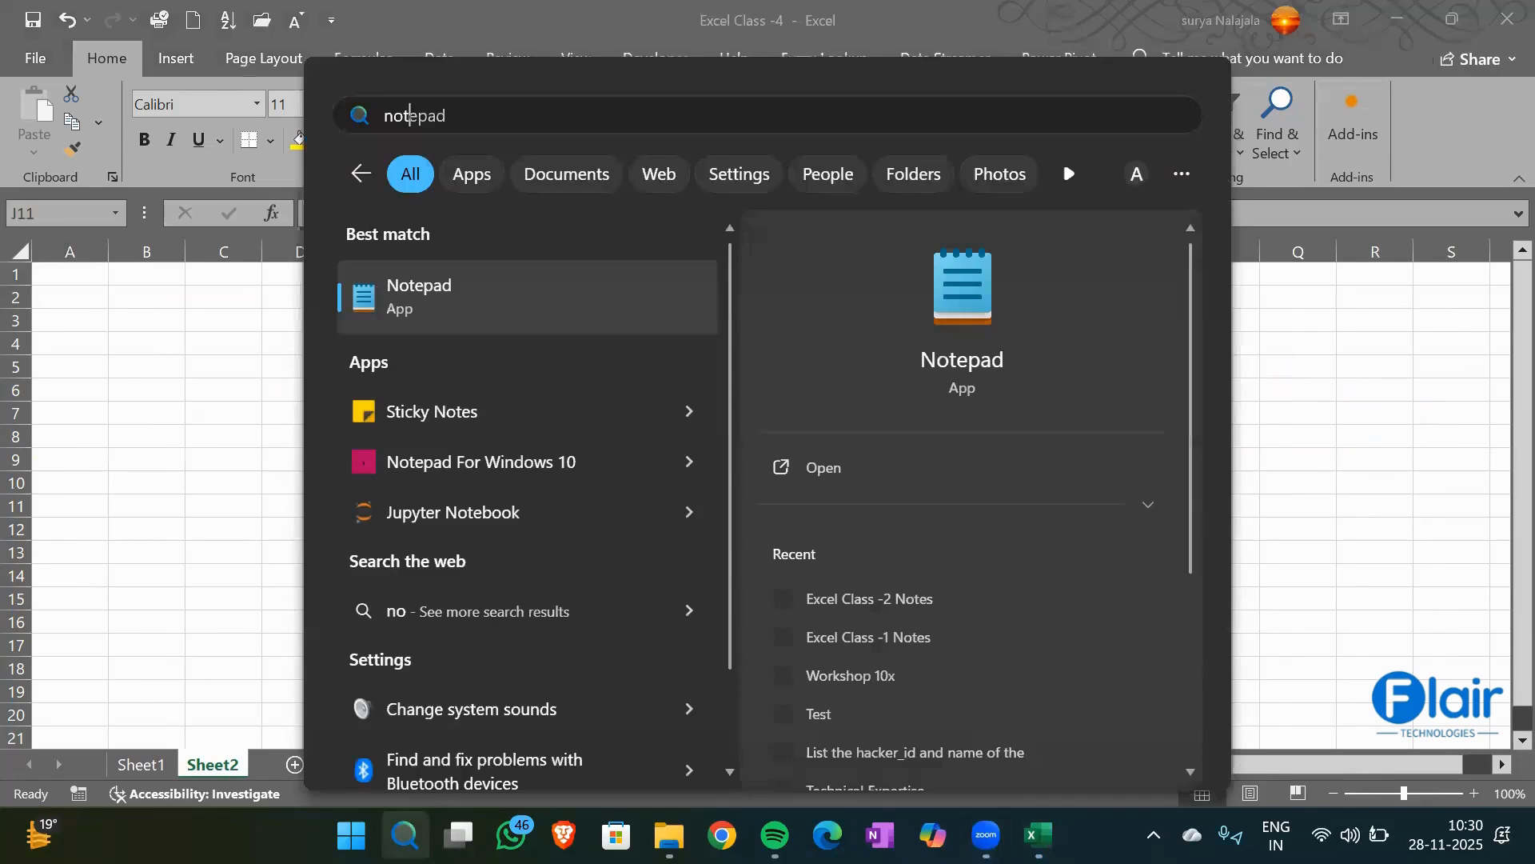
{"action": "type", "text": "ep"}
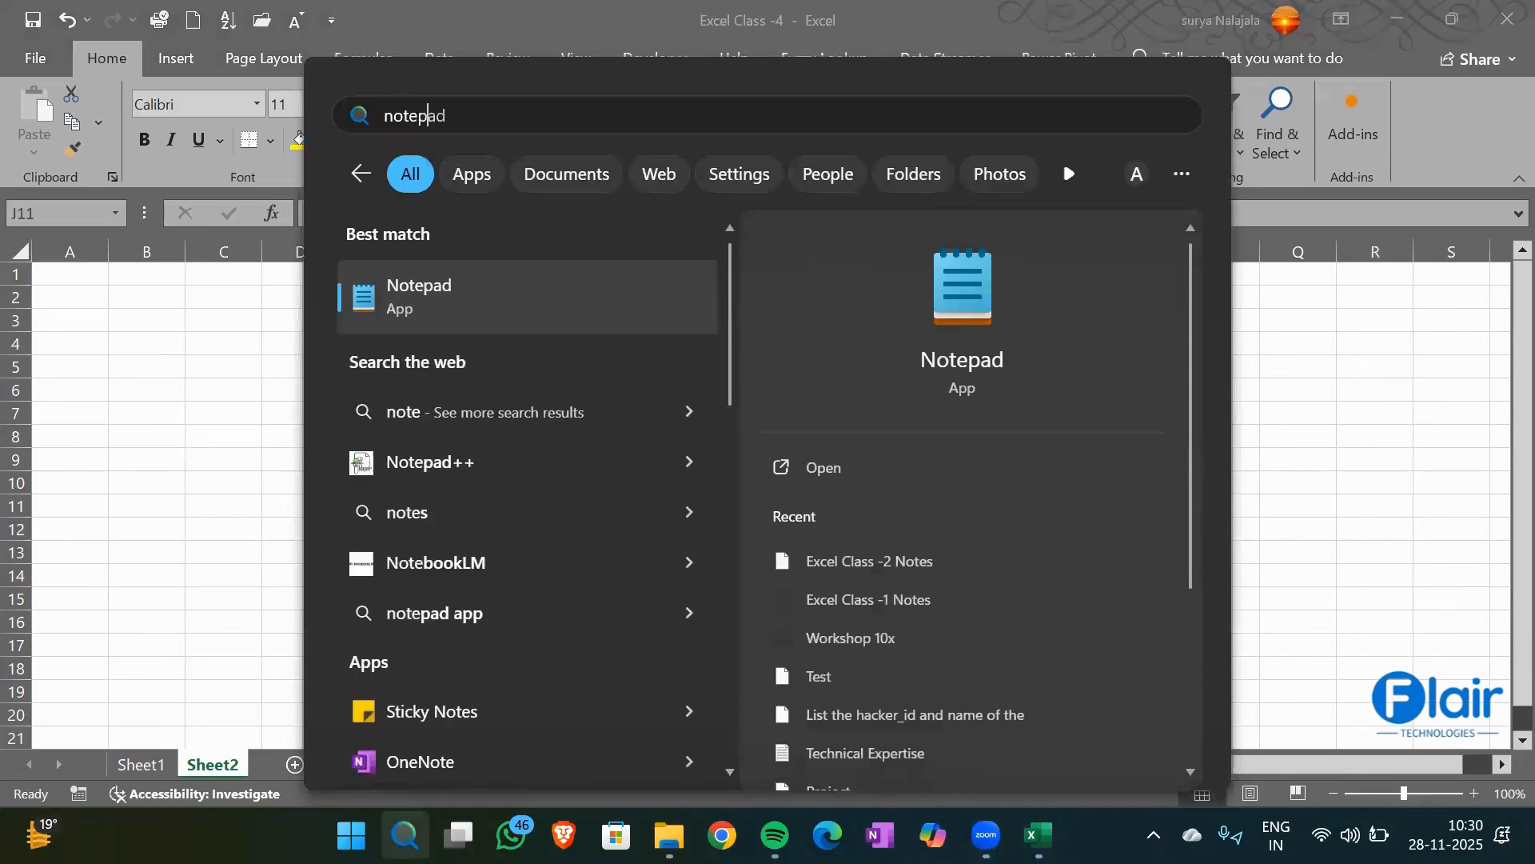
{"action": "key", "text": "Return"}
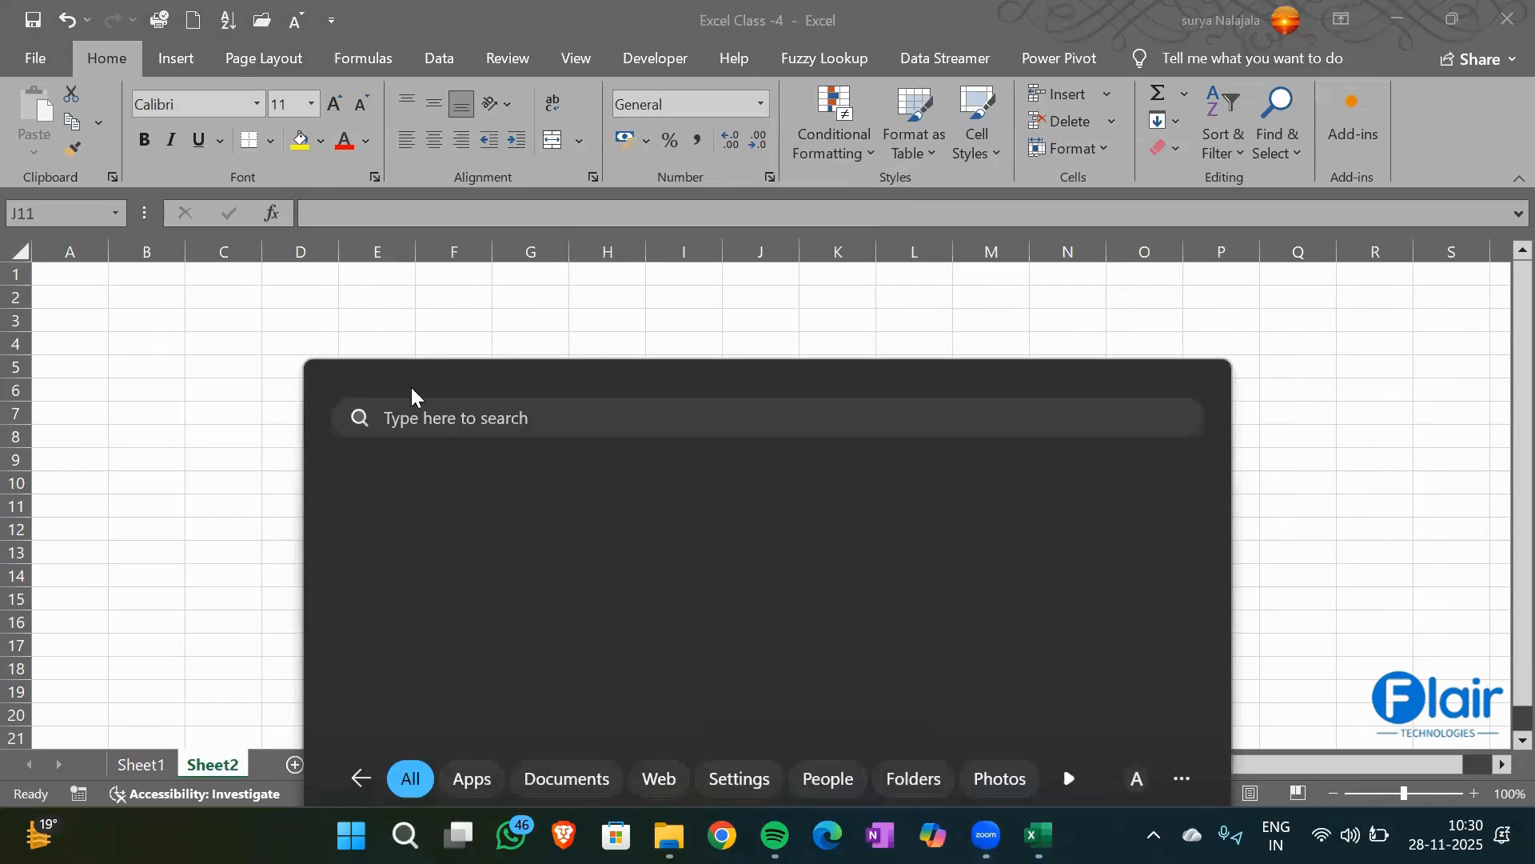
Add the function names Exact, Fixed, Dollar and Value on separate lines below Text in the Excel Class-3 notes
{"action": "scroll", "coordinate": [482, 328], "scroll_direction": "down", "scroll_amount": 1}
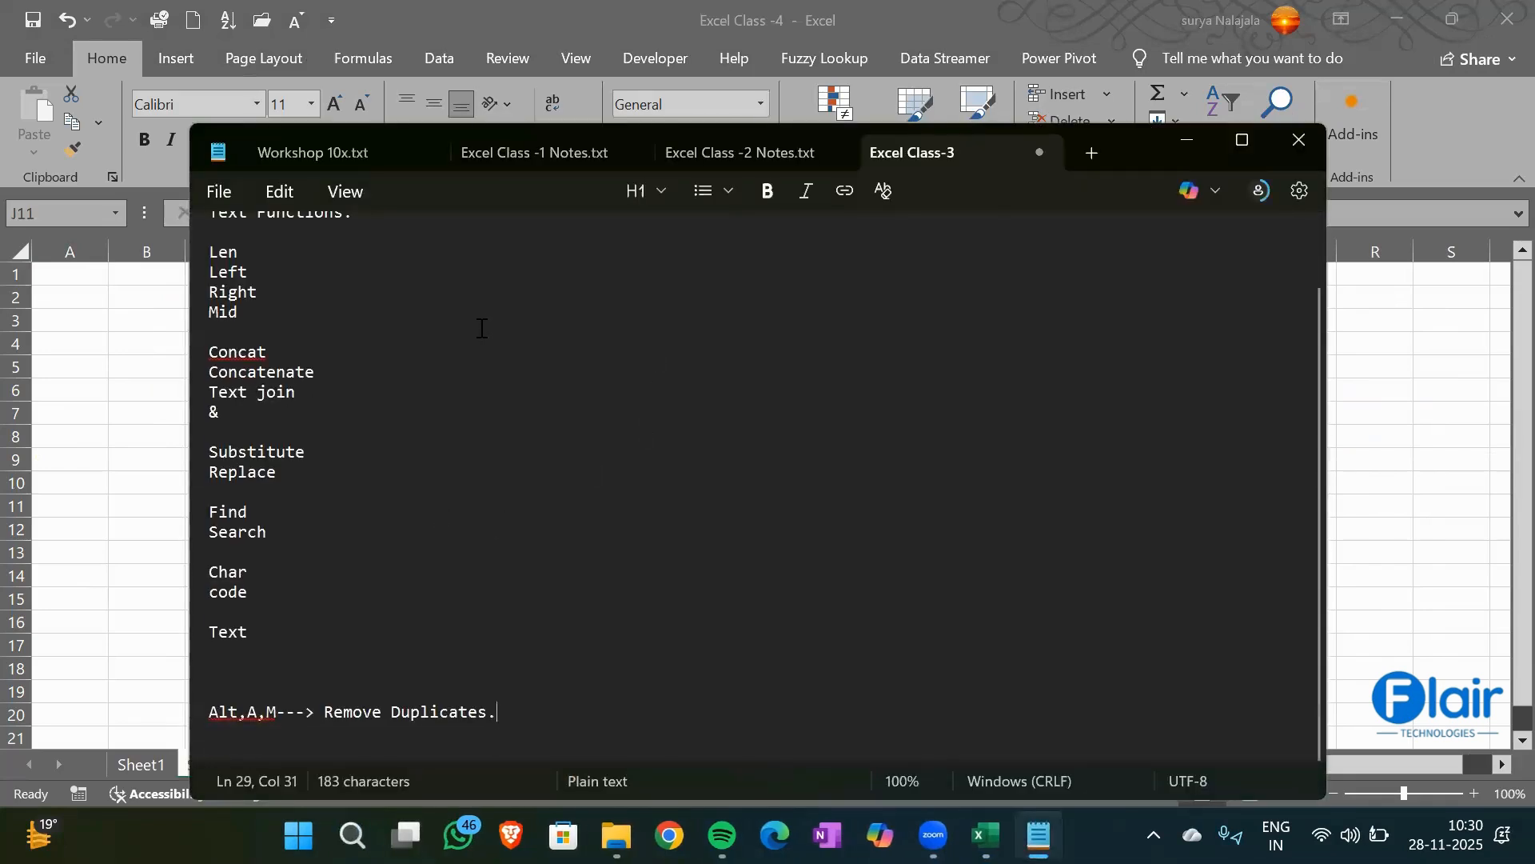
{"action": "left_click", "coordinate": [280, 613]}
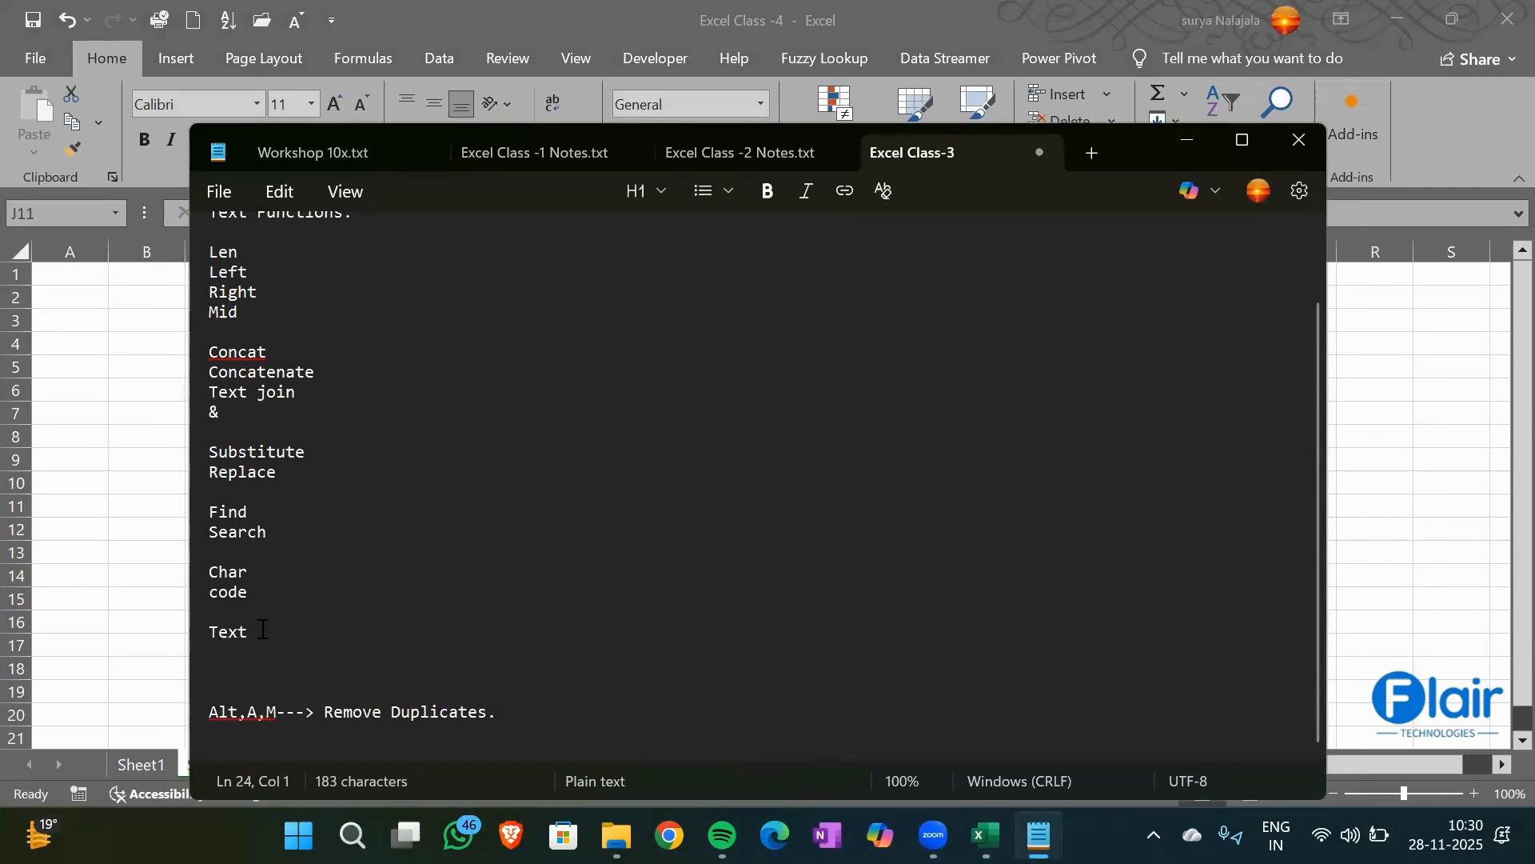
{"action": "left_click", "coordinate": [262, 631]}
{"action": "key", "text": "Return"}
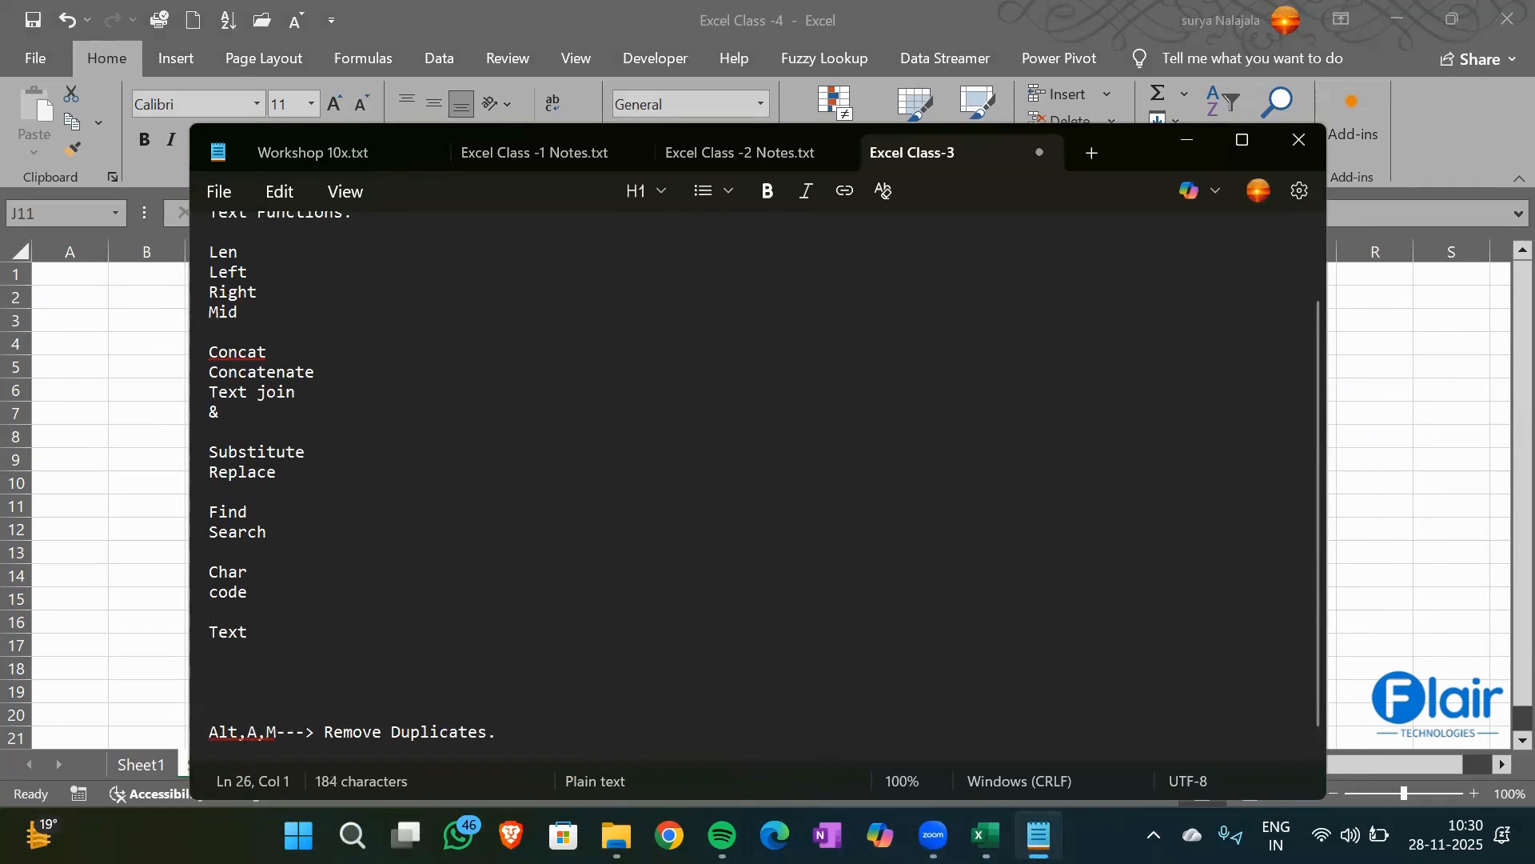
{"action": "type", "text": "Exact"}
{"action": "key", "text": "Return"}
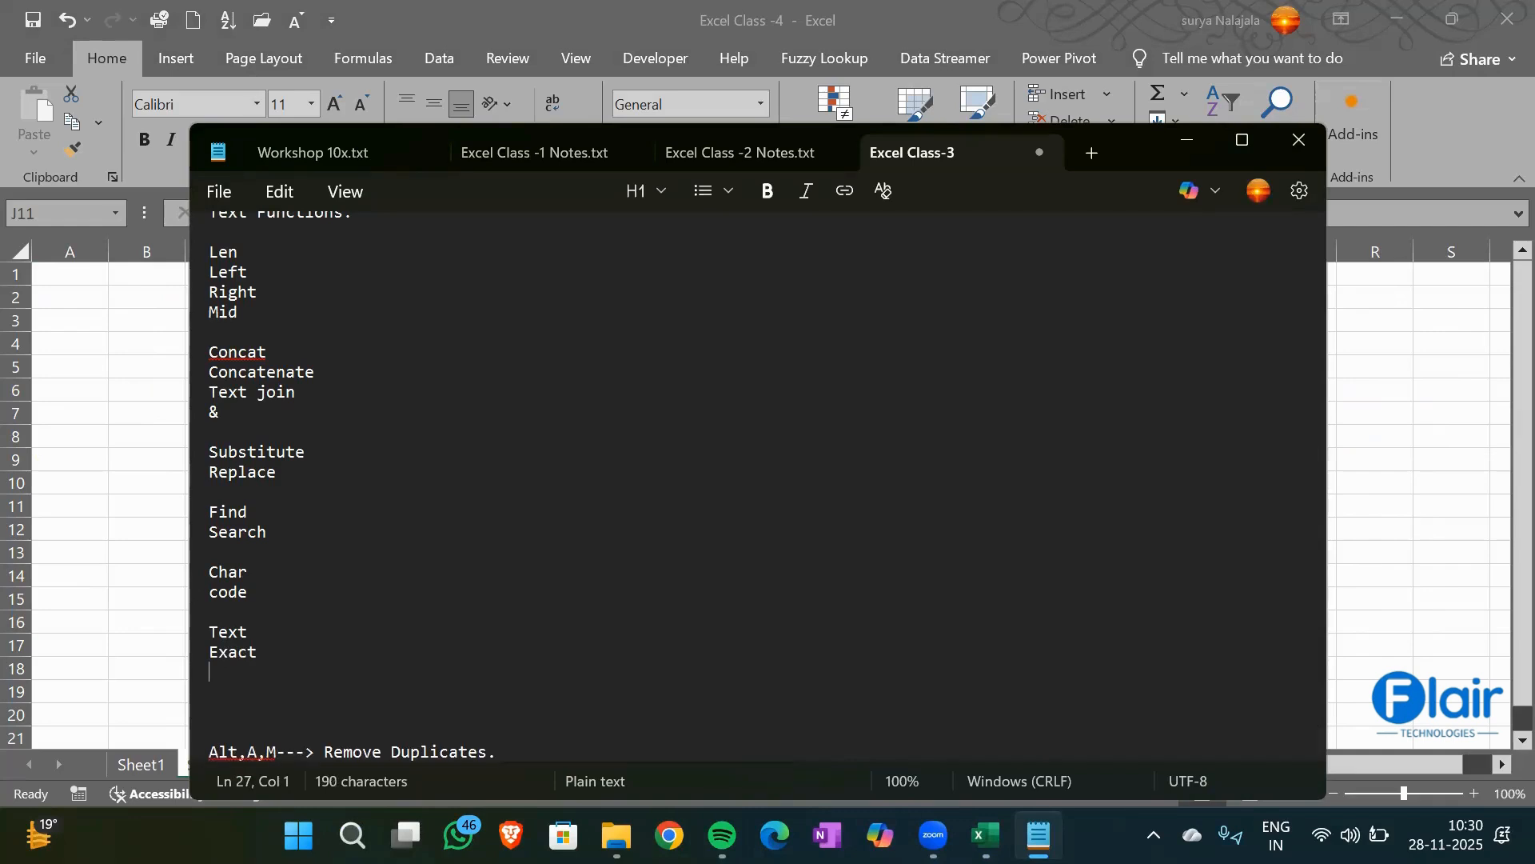
{"action": "type", "text": "Fixed"}
{"action": "key", "text": "Return"}
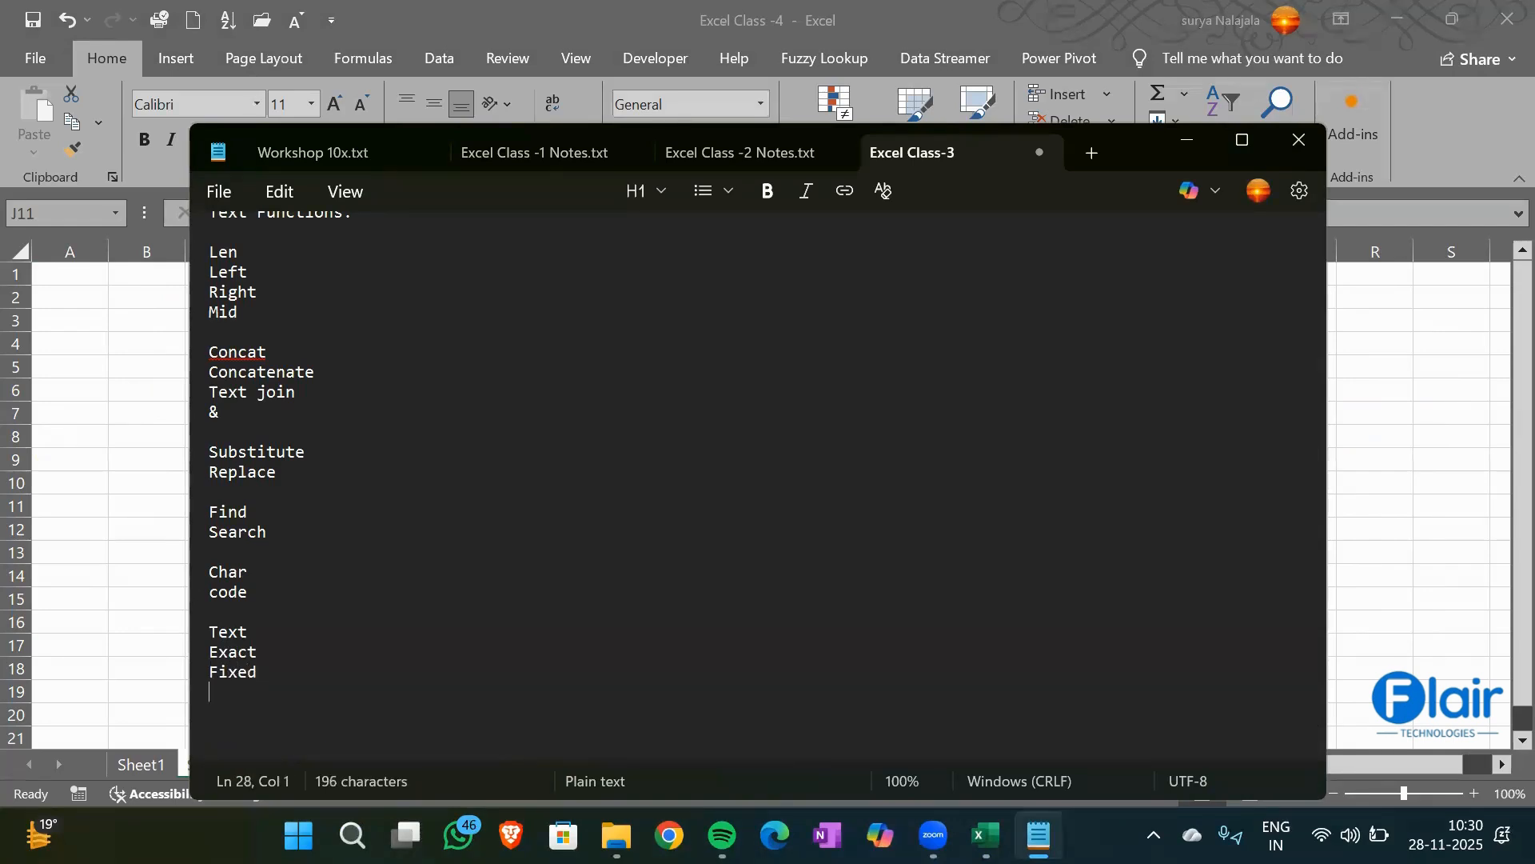
{"action": "type", "text": "Dollar"}
{"action": "key", "text": "Return"}
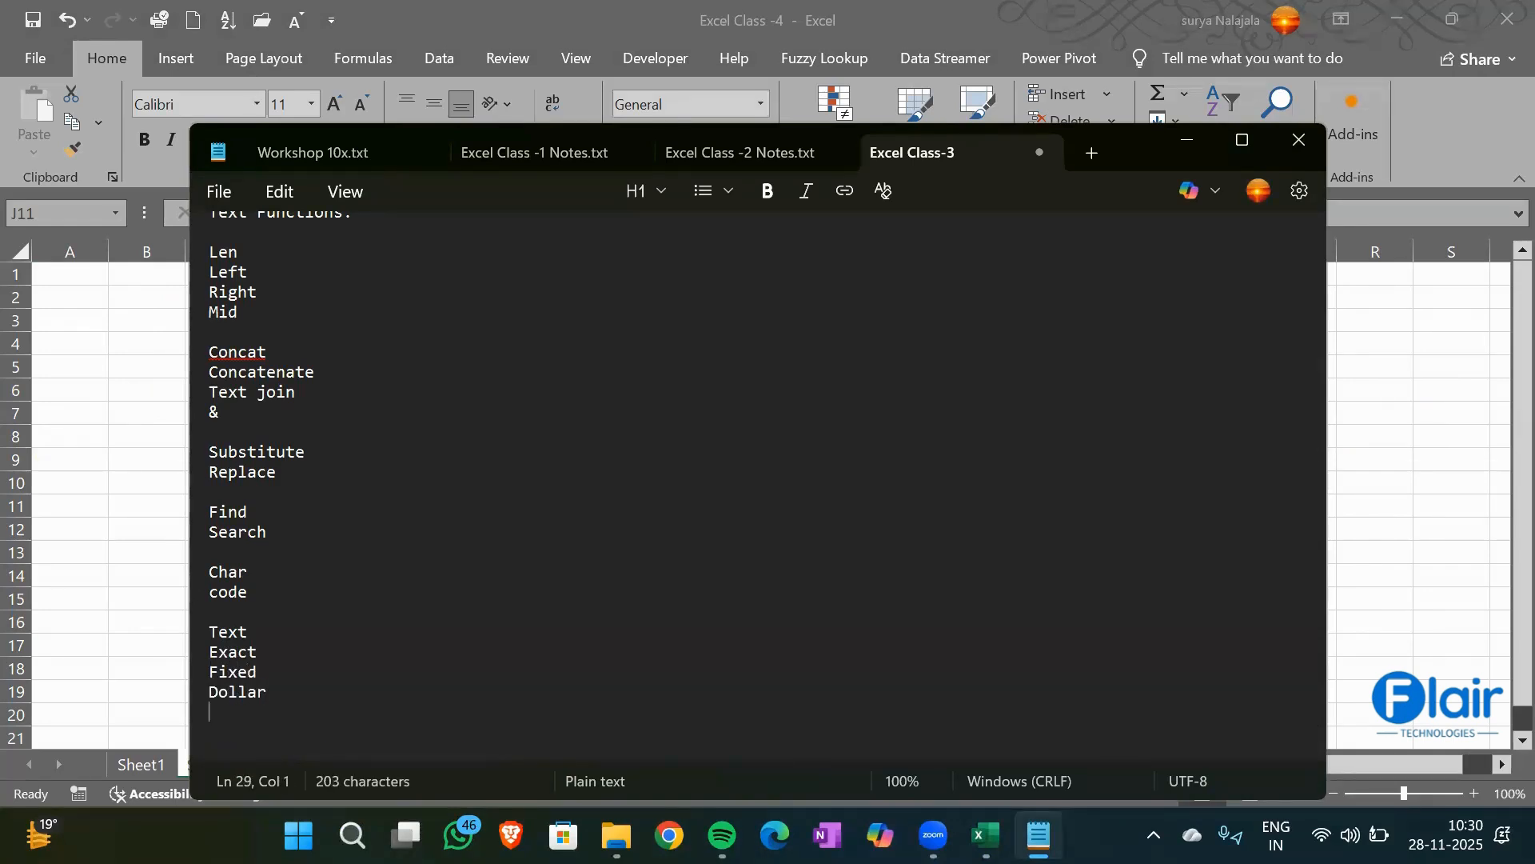
{"action": "type", "text": "Value"}
{"action": "scroll", "coordinate": [581, 536], "scroll_direction": "down", "scroll_amount": 2}
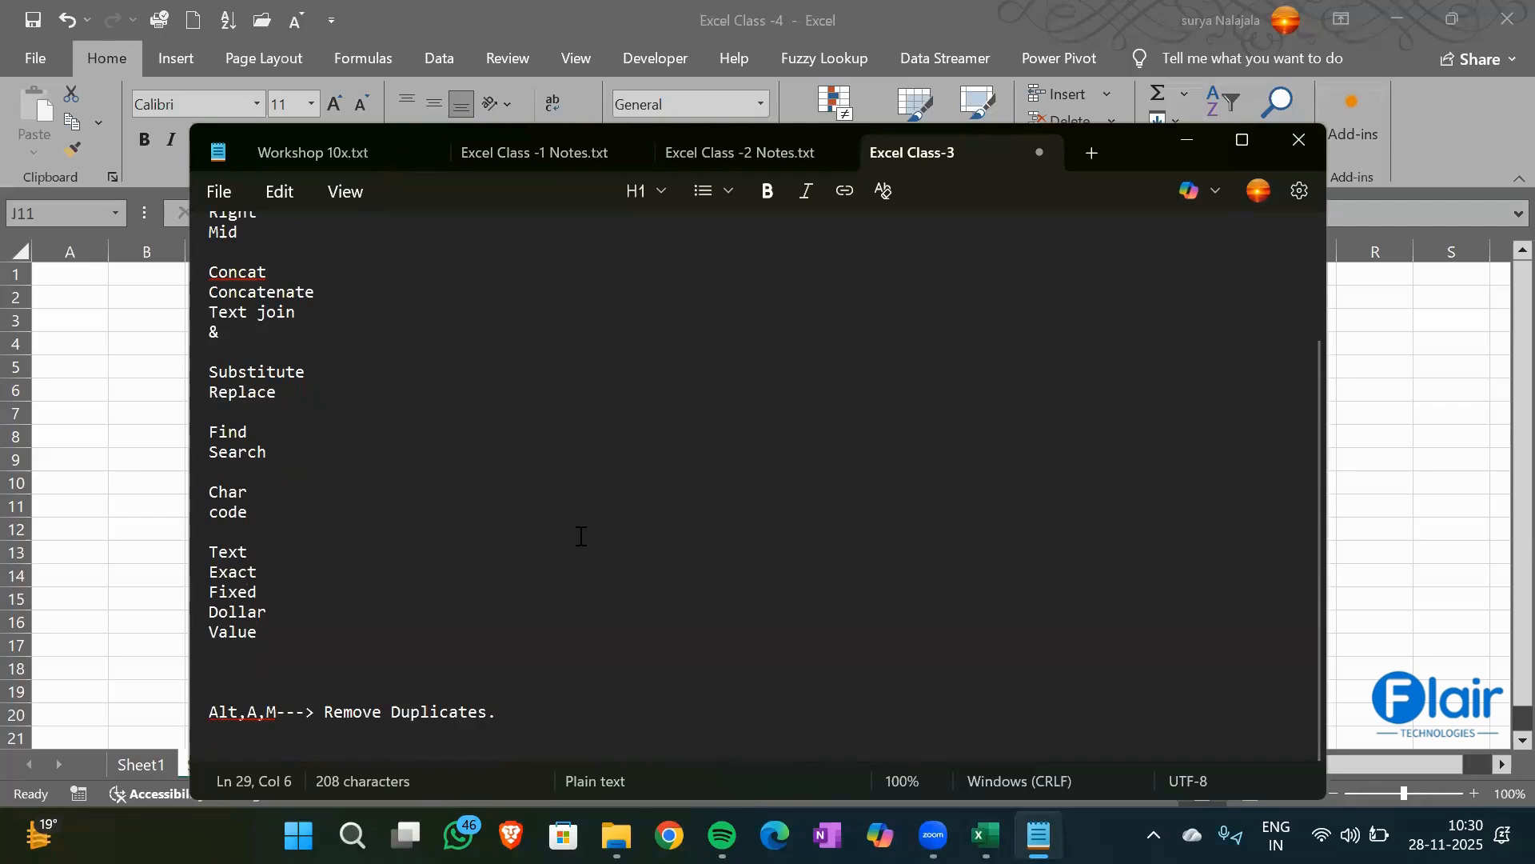
Create a new note headed "Excel Class -4" and underline the heading with a row of equals signs
{"action": "left_click", "coordinate": [1094, 160]}
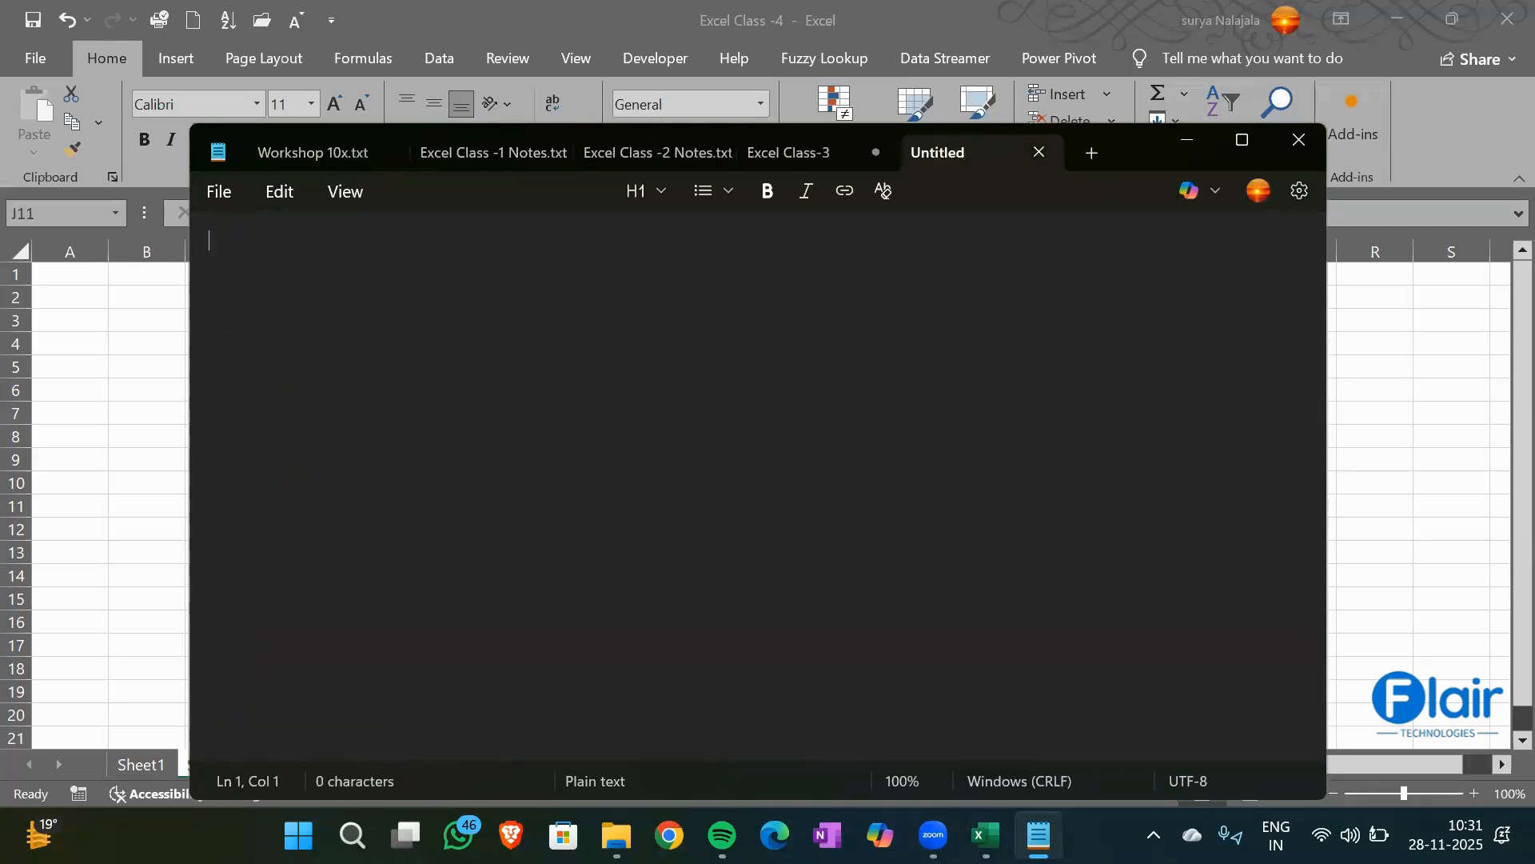
{"action": "type", "text": "Excel Cla"}
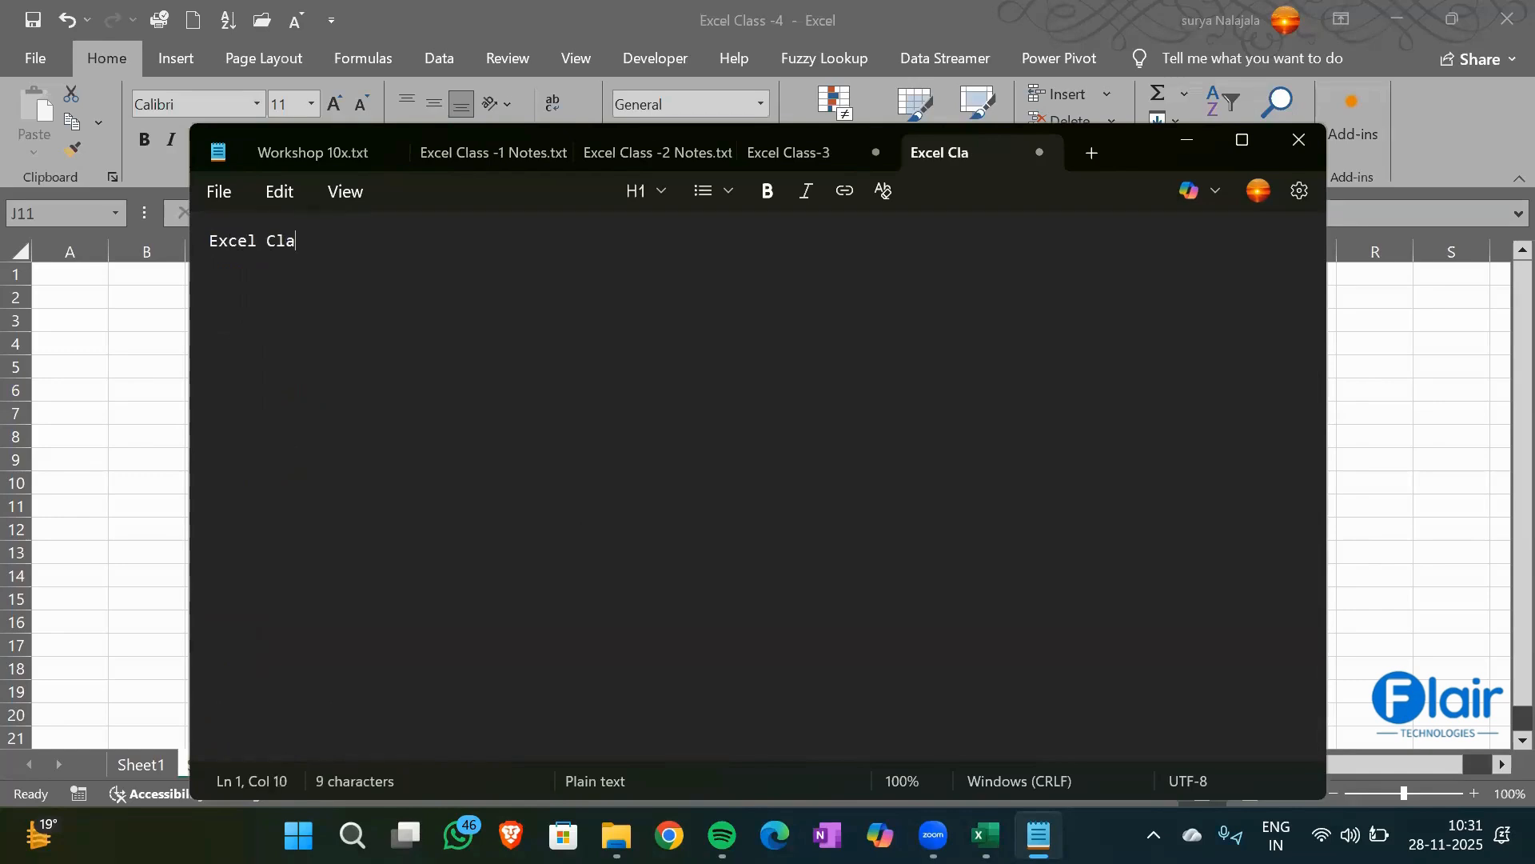
{"action": "type", "text": "ss -4"}
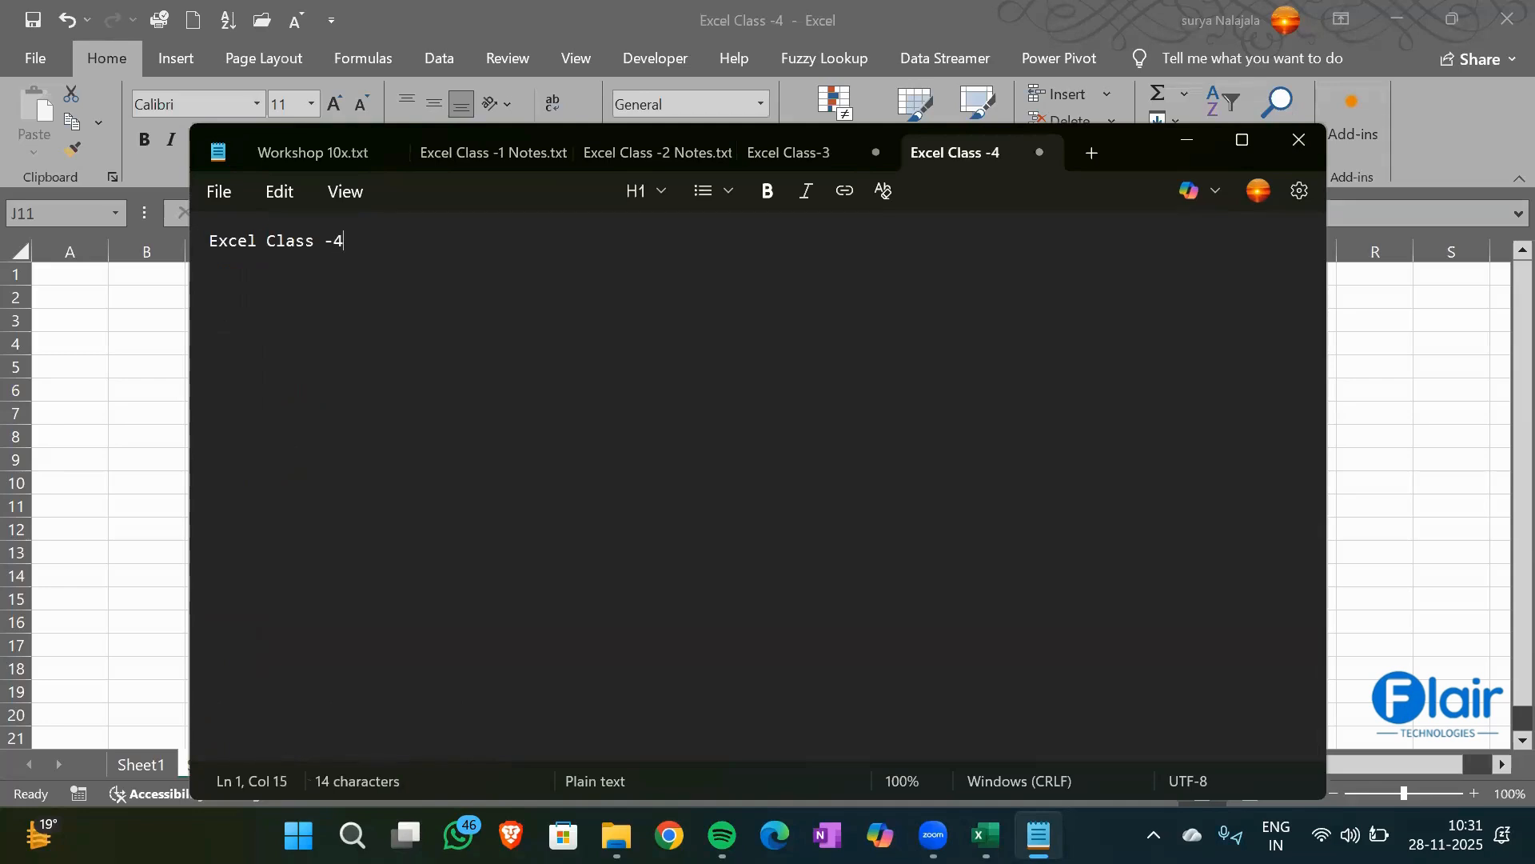
{"action": "key", "text": "Return"}
{"action": "type", "text": "==============="}
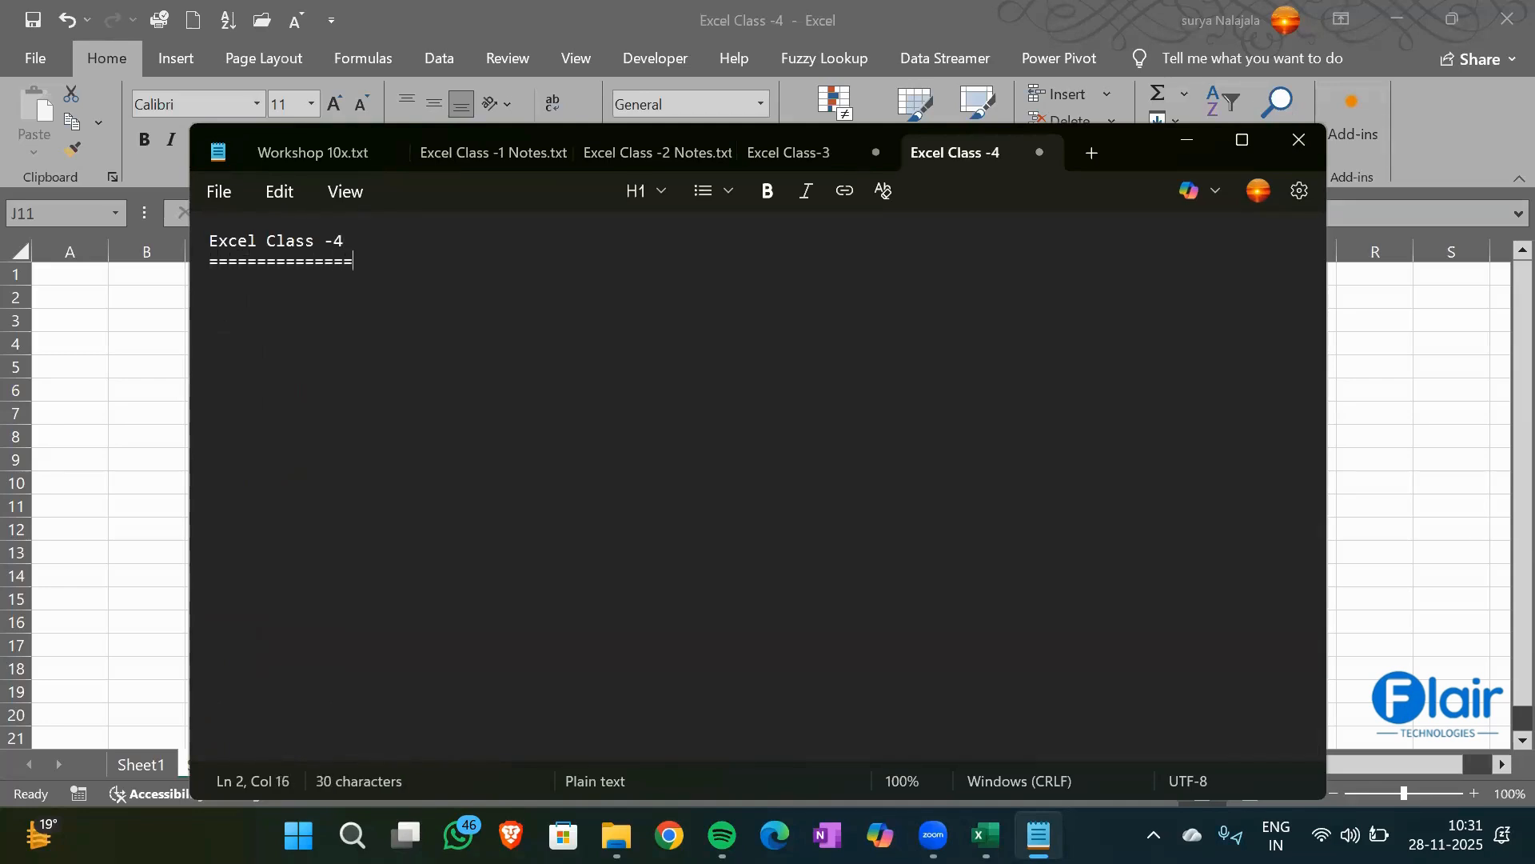
Below the title, add the line "Concept of Date functions." followed by the line "Day-Month-Year-Date"
{"action": "key", "text": "Return"}
{"action": "key", "text": "Return"}
{"action": "type", "text": "Concept of Date fun"}
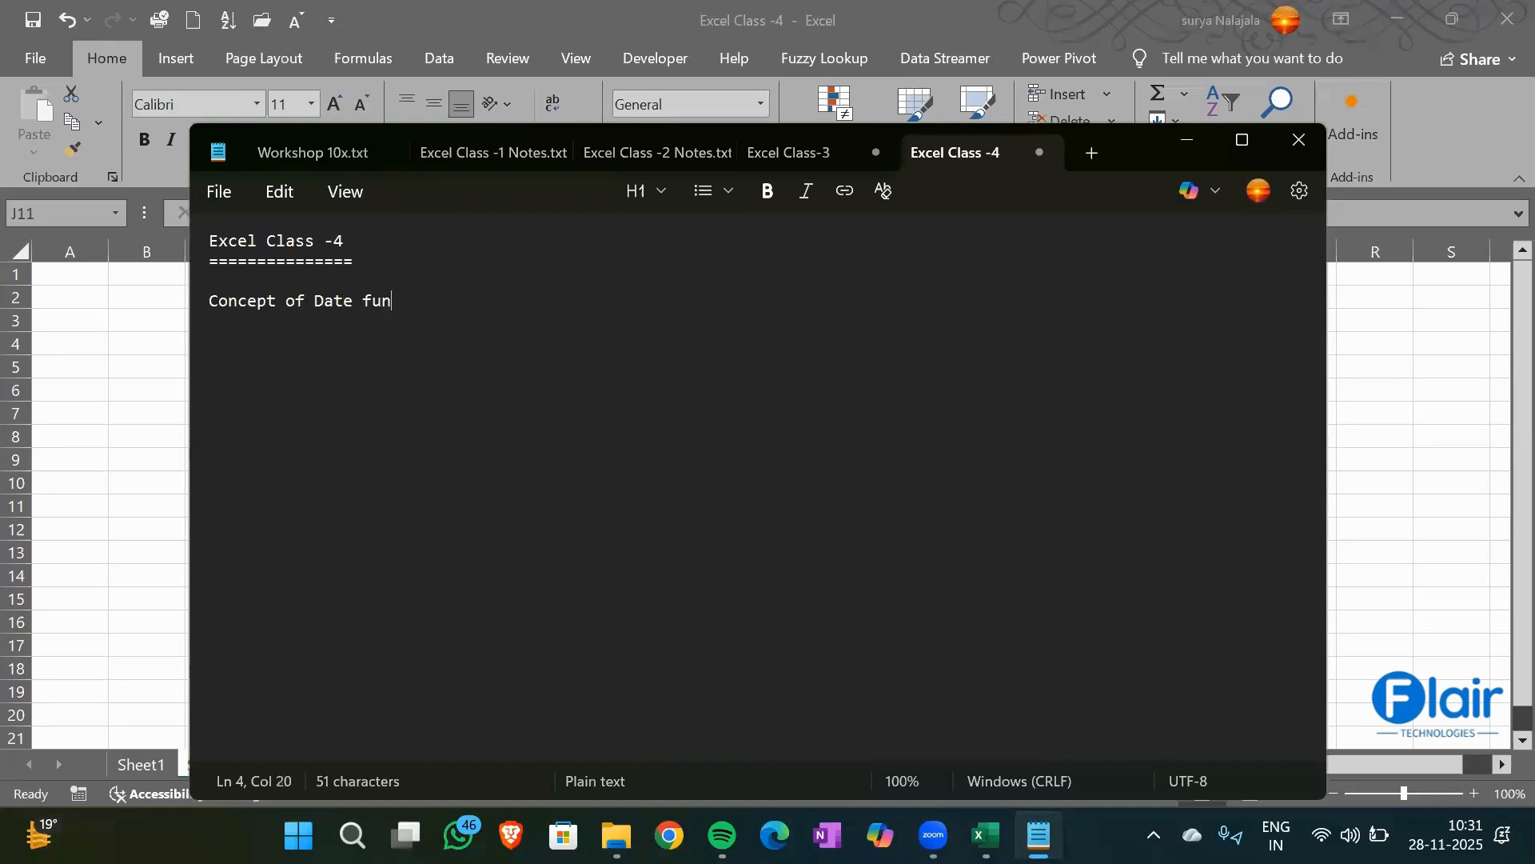
{"action": "type", "text": "ctions."}
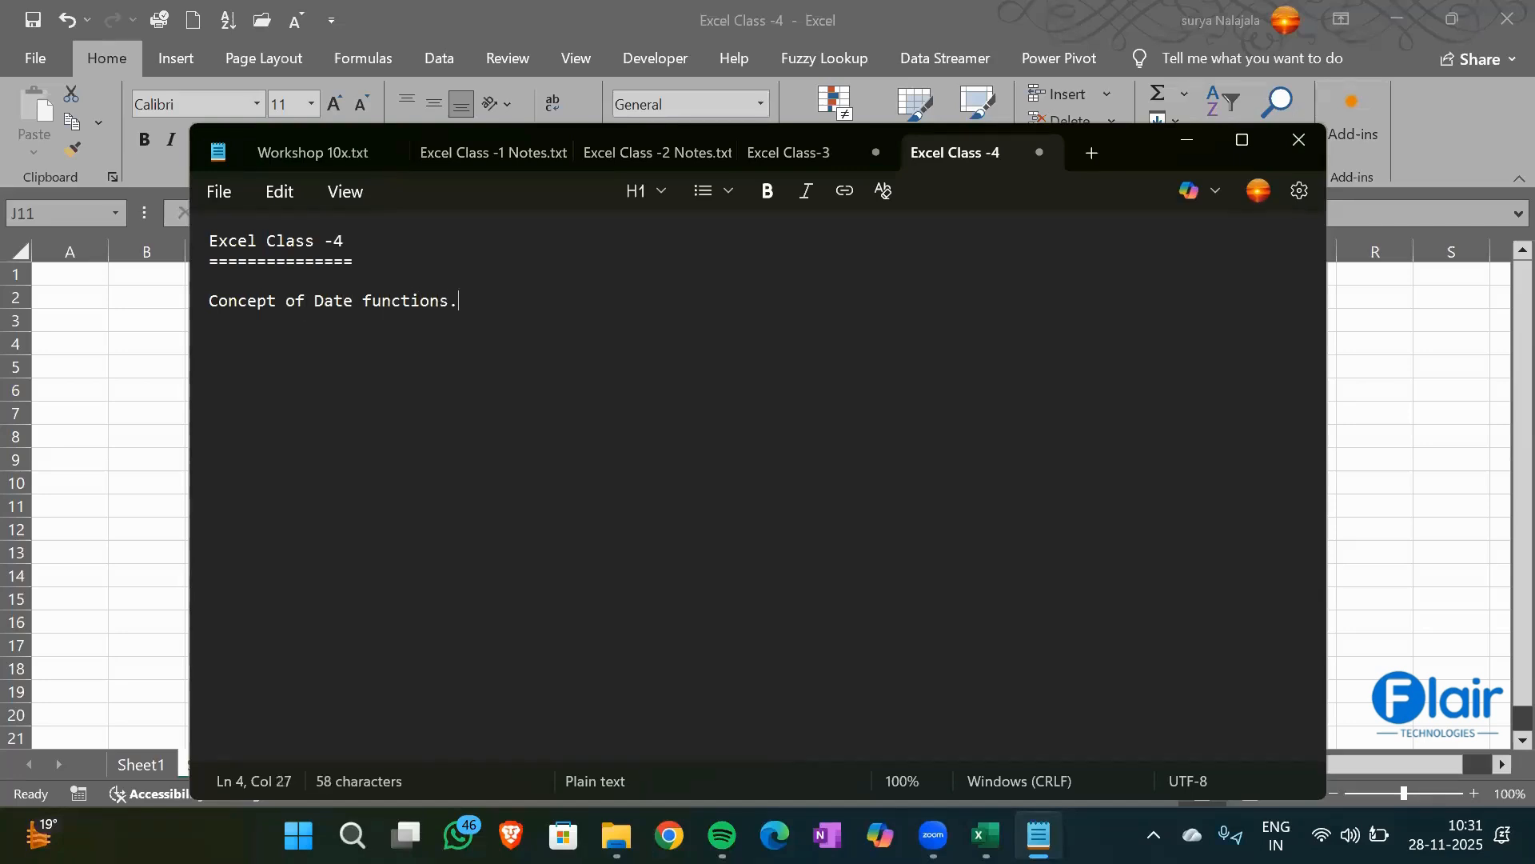
{"action": "key", "text": "Return"}
{"action": "type", "text": "Day-Month-Year-Date"}
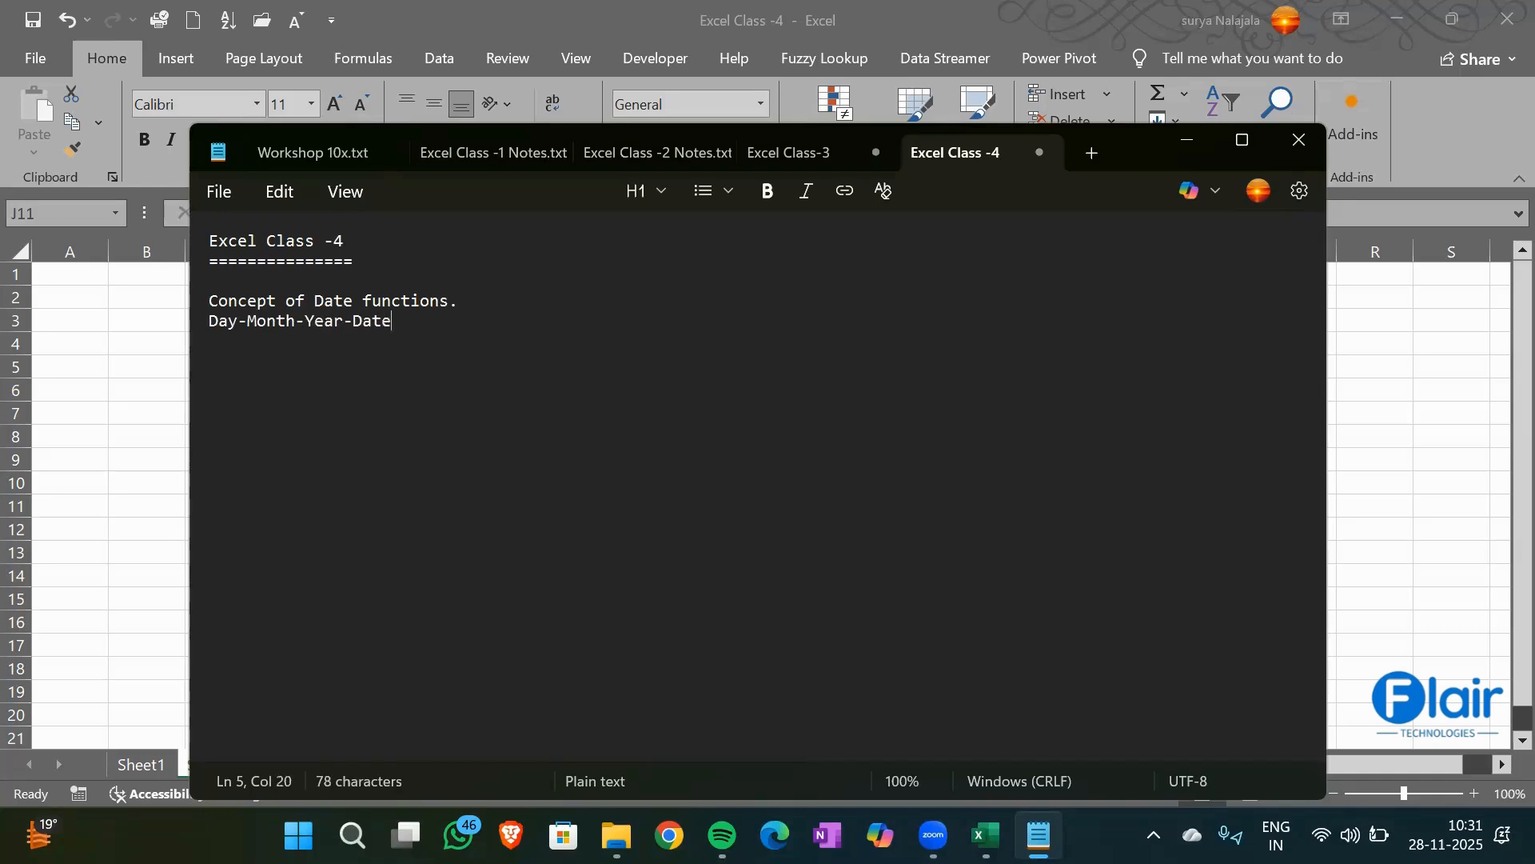
{"action": "key", "text": "Return"}
Extend the topic line to read "Concept of Date/Time functions."
{"action": "left_click", "coordinate": [356, 300]}
{"action": "type", "text": "/Ti"}
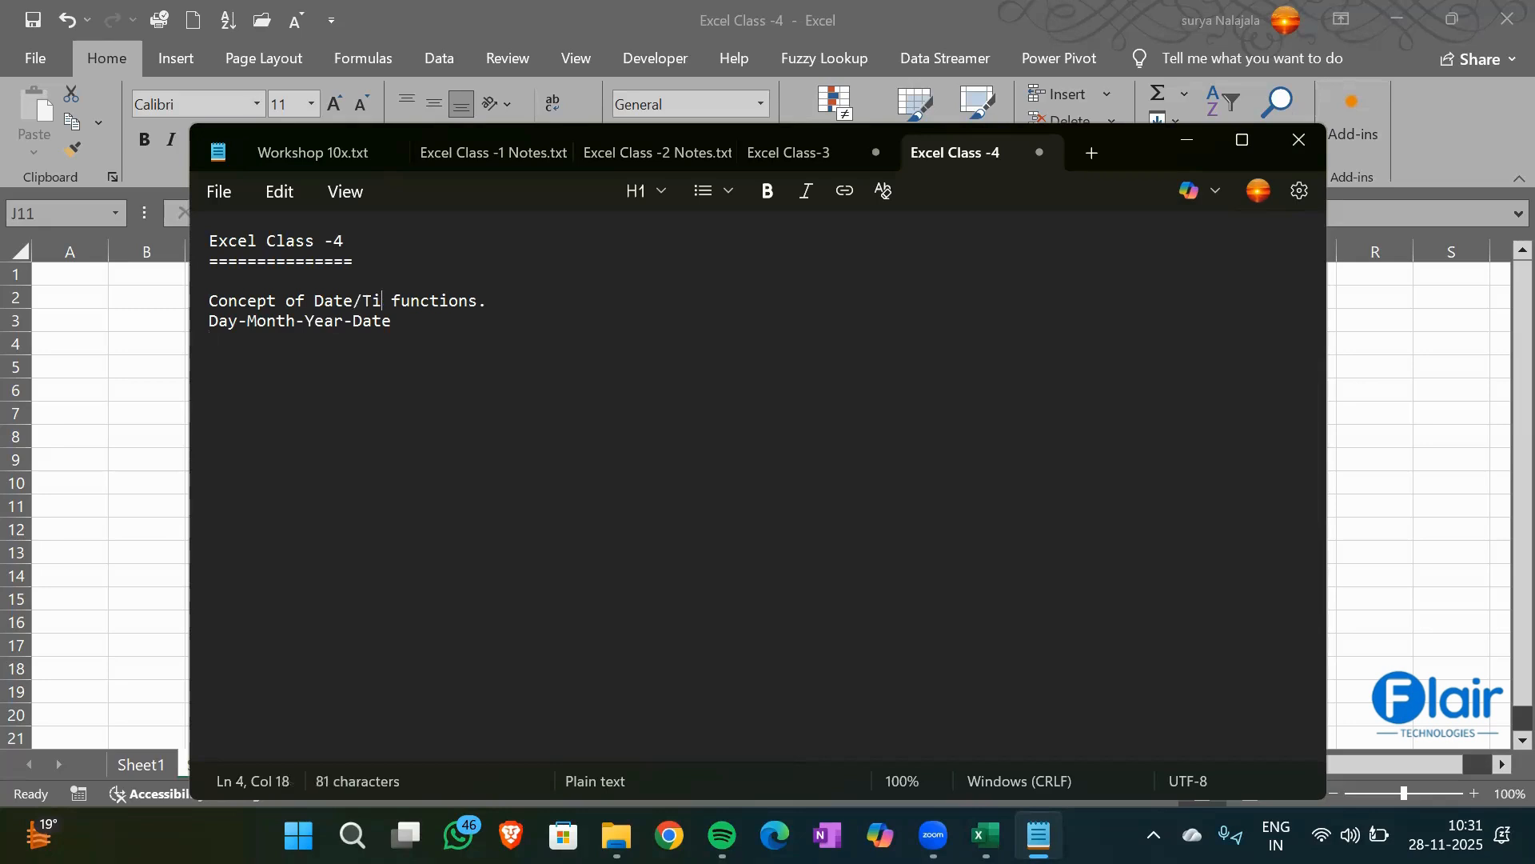
{"action": "type", "text": "me"}
{"action": "key", "text": "Down"}
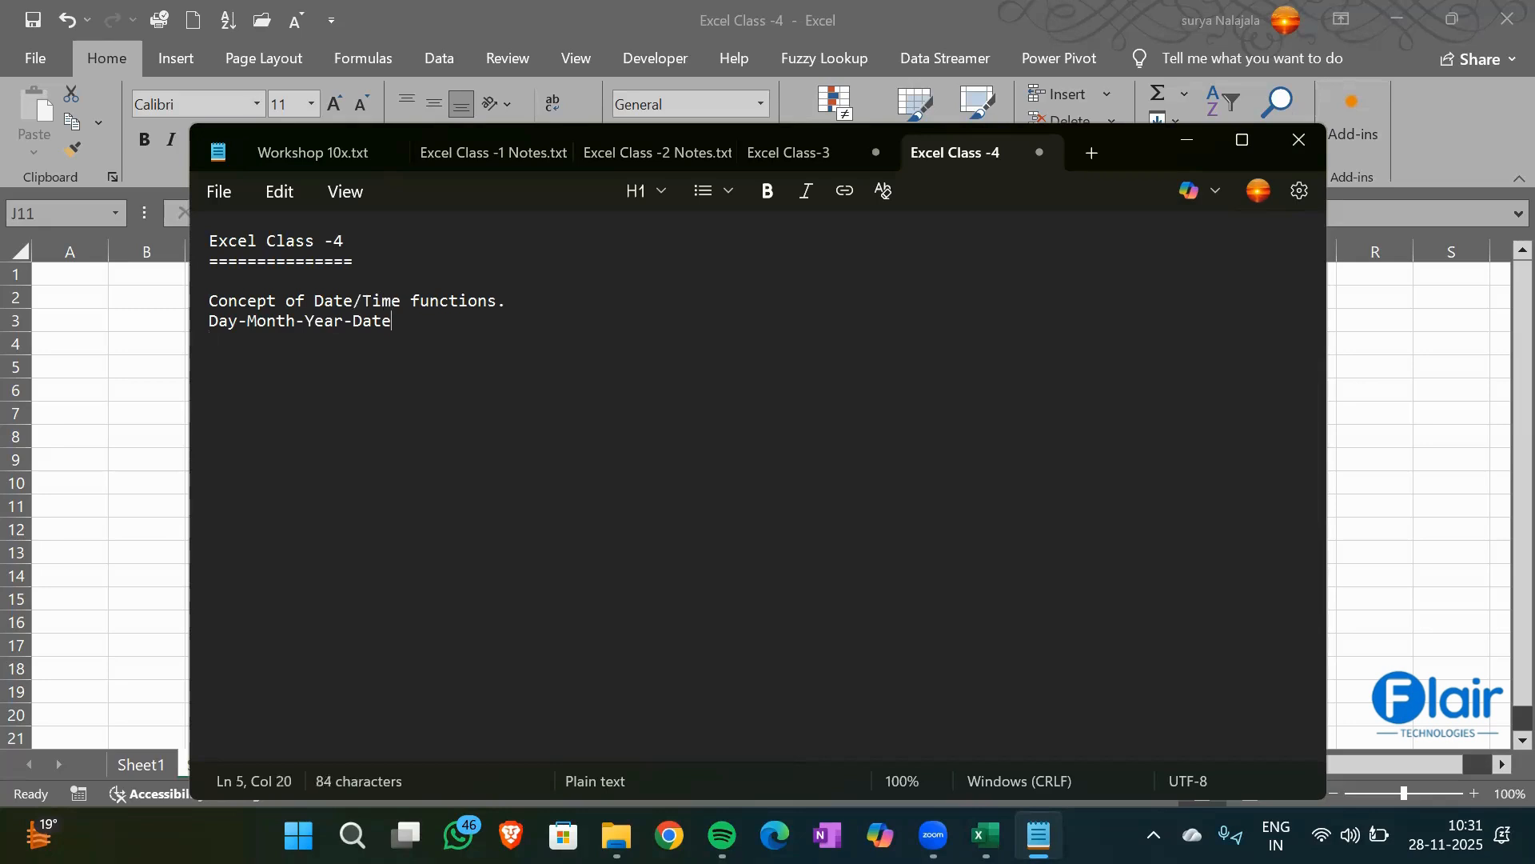
Add the line "Hour-Minute-Second-Time" below the date line and insert a blank line after the topic line
{"action": "key", "text": "Return"}
{"action": "type", "text": "Hour-Minute-Second"}
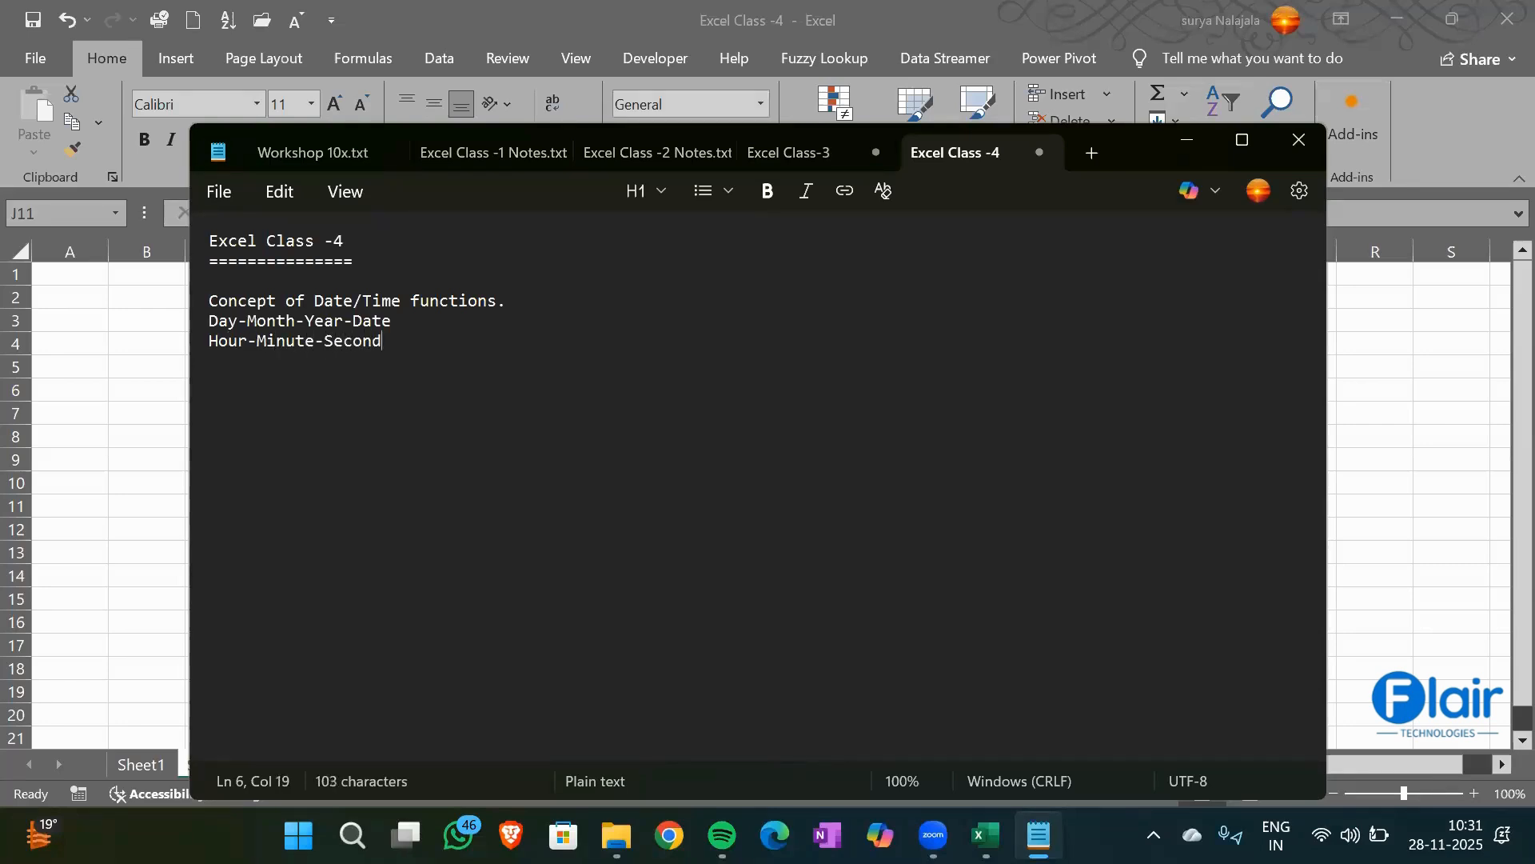
{"action": "type", "text": "-Time"}
{"action": "left_click", "coordinate": [513, 300]}
{"action": "key", "text": "Return"}
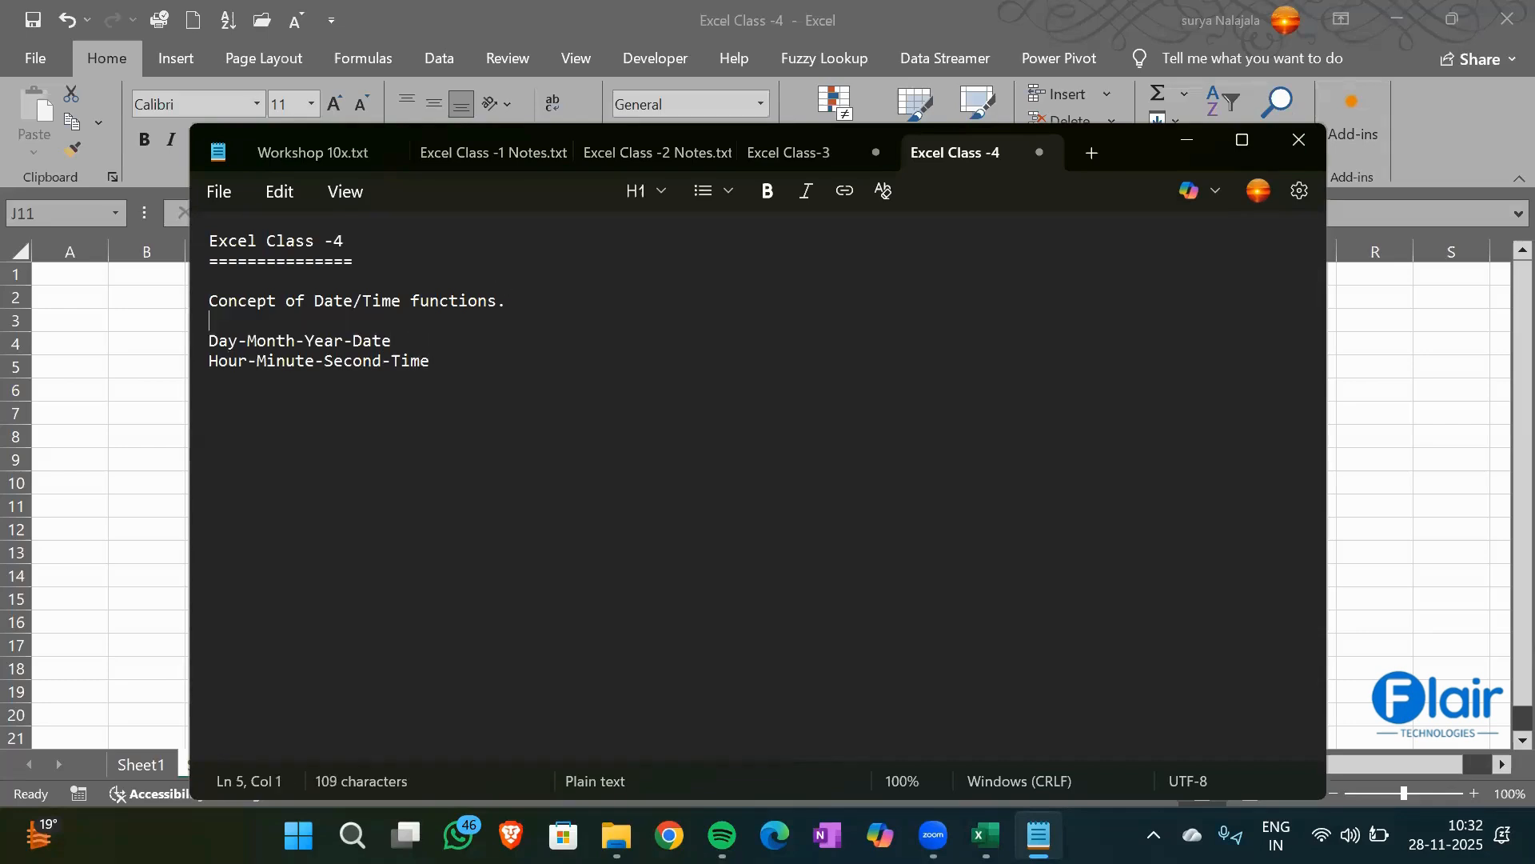
Add EDate and Eomonth on separate lines at the end of the date/time function list
{"action": "left_click", "coordinate": [452, 360]}
{"action": "key", "text": "Return"}
{"action": "type", "text": "EDate"}
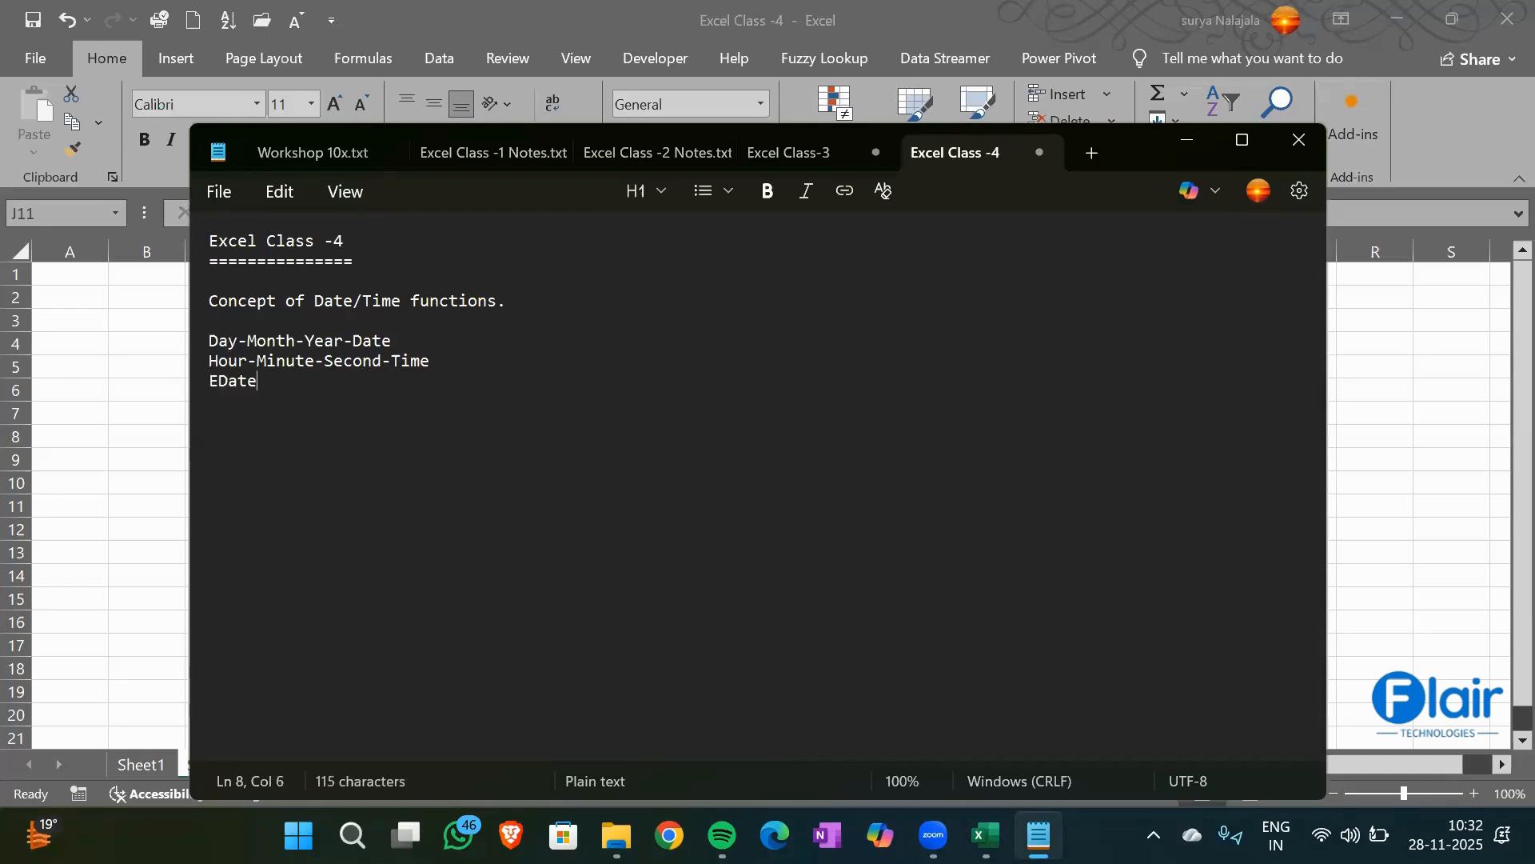
{"action": "key", "text": "Return"}
{"action": "type", "text": "Eomonth"}
{"action": "key", "text": "Return"}
Add Networkdays and Networkdays.Intl on separate lines to the function list
{"action": "type", "text": "Ne"}
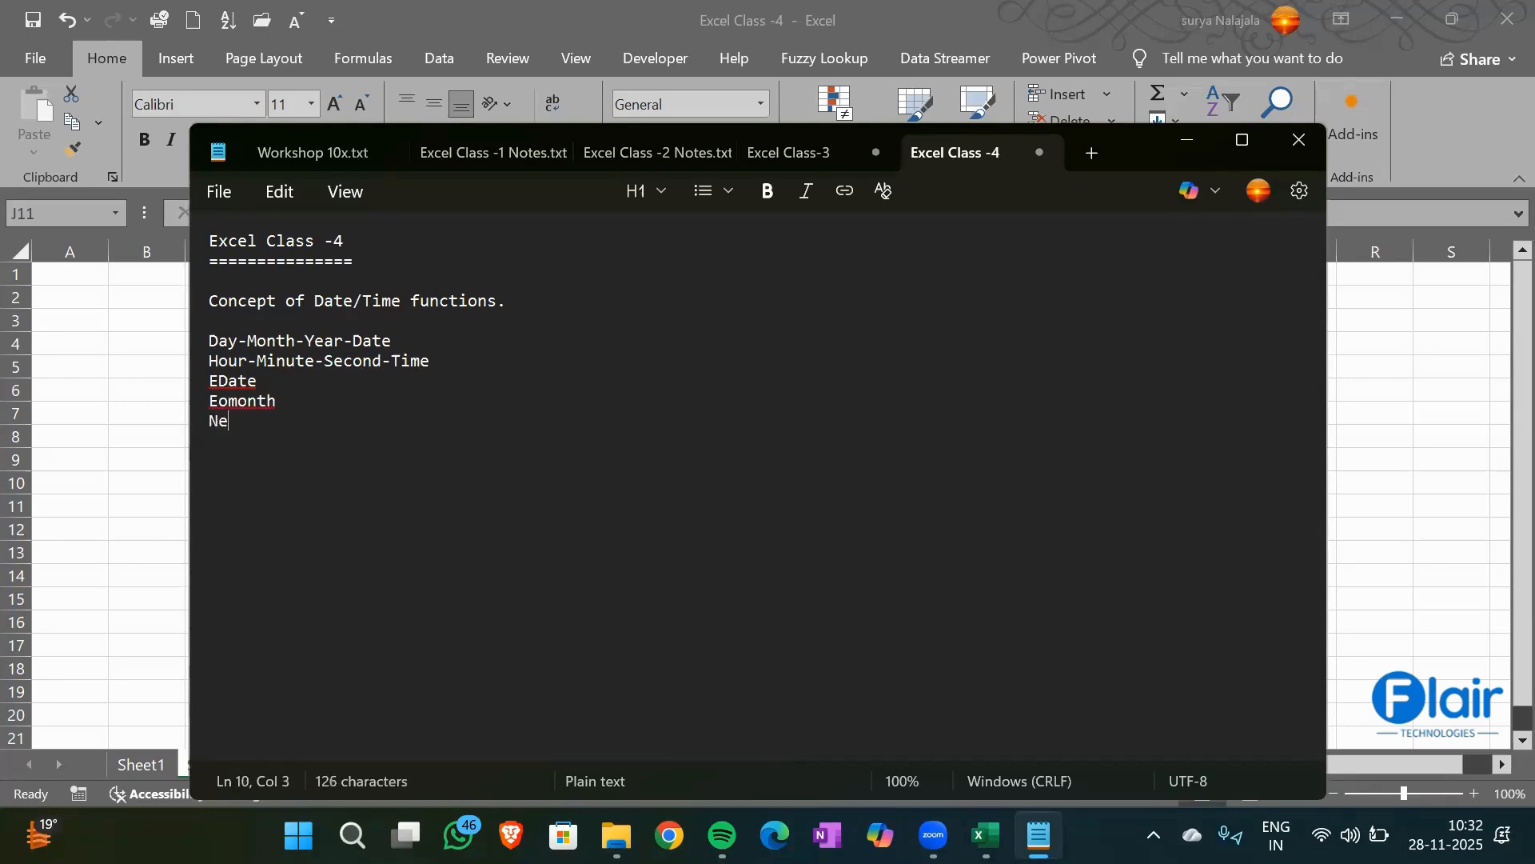
{"action": "type", "text": "tworkdays"}
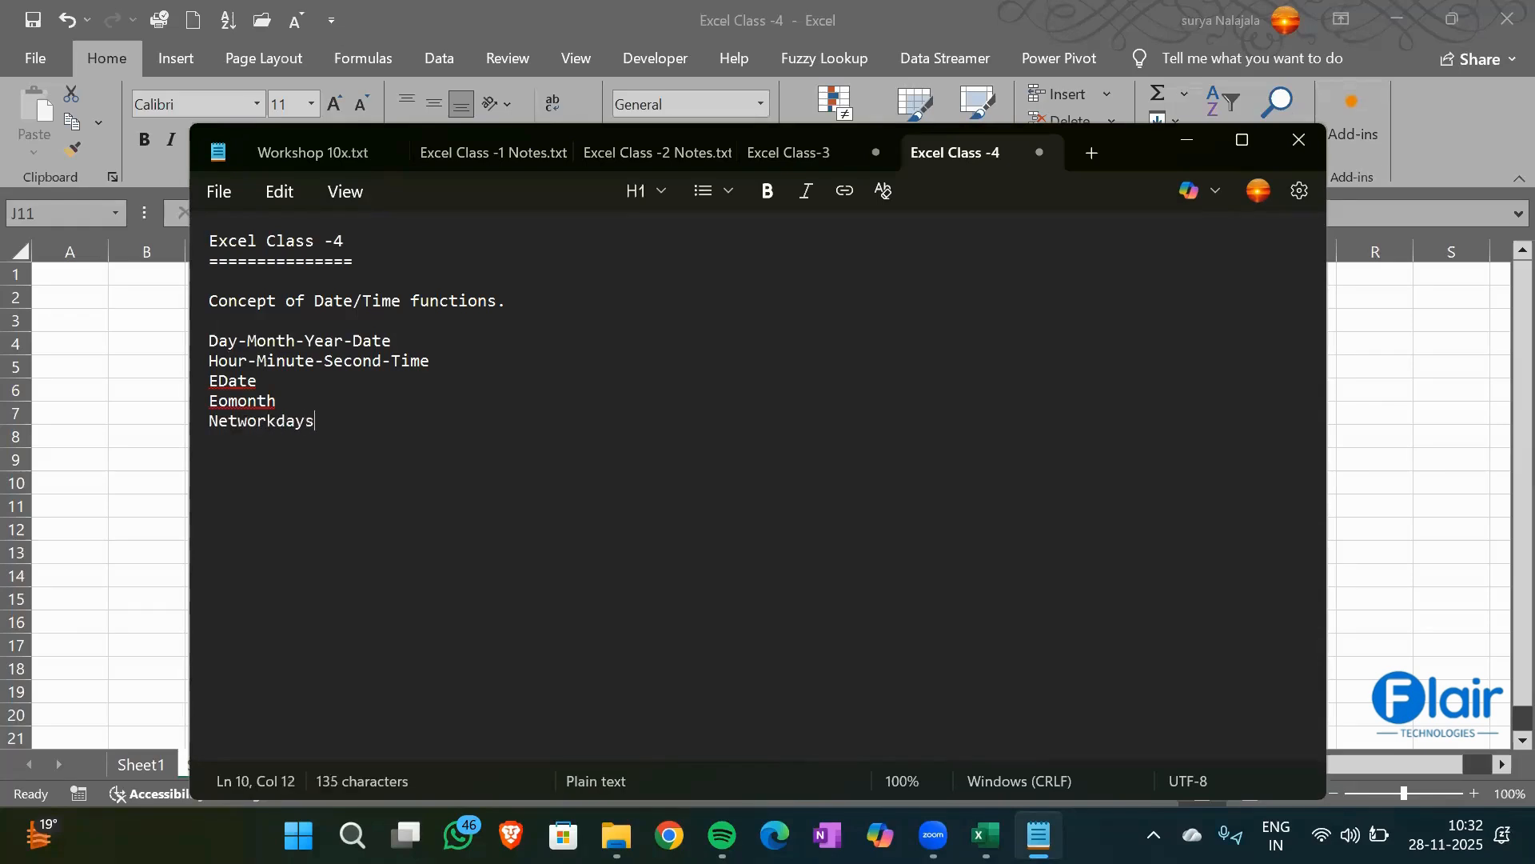
{"action": "key", "text": "Return"}
{"action": "type", "text": "Ne"}
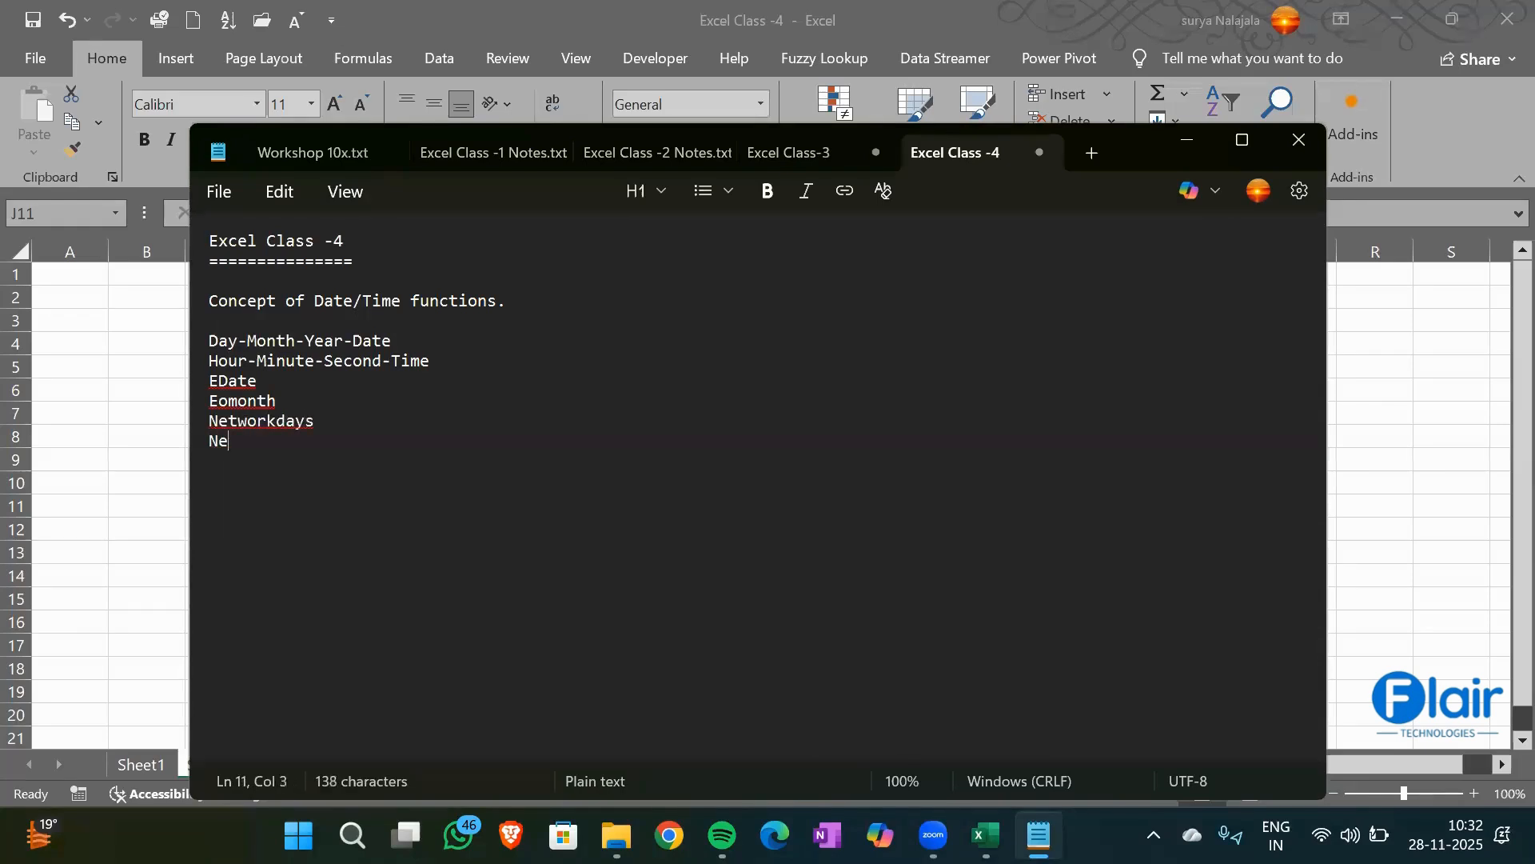
{"action": "type", "text": "tworkdays.Intl"}
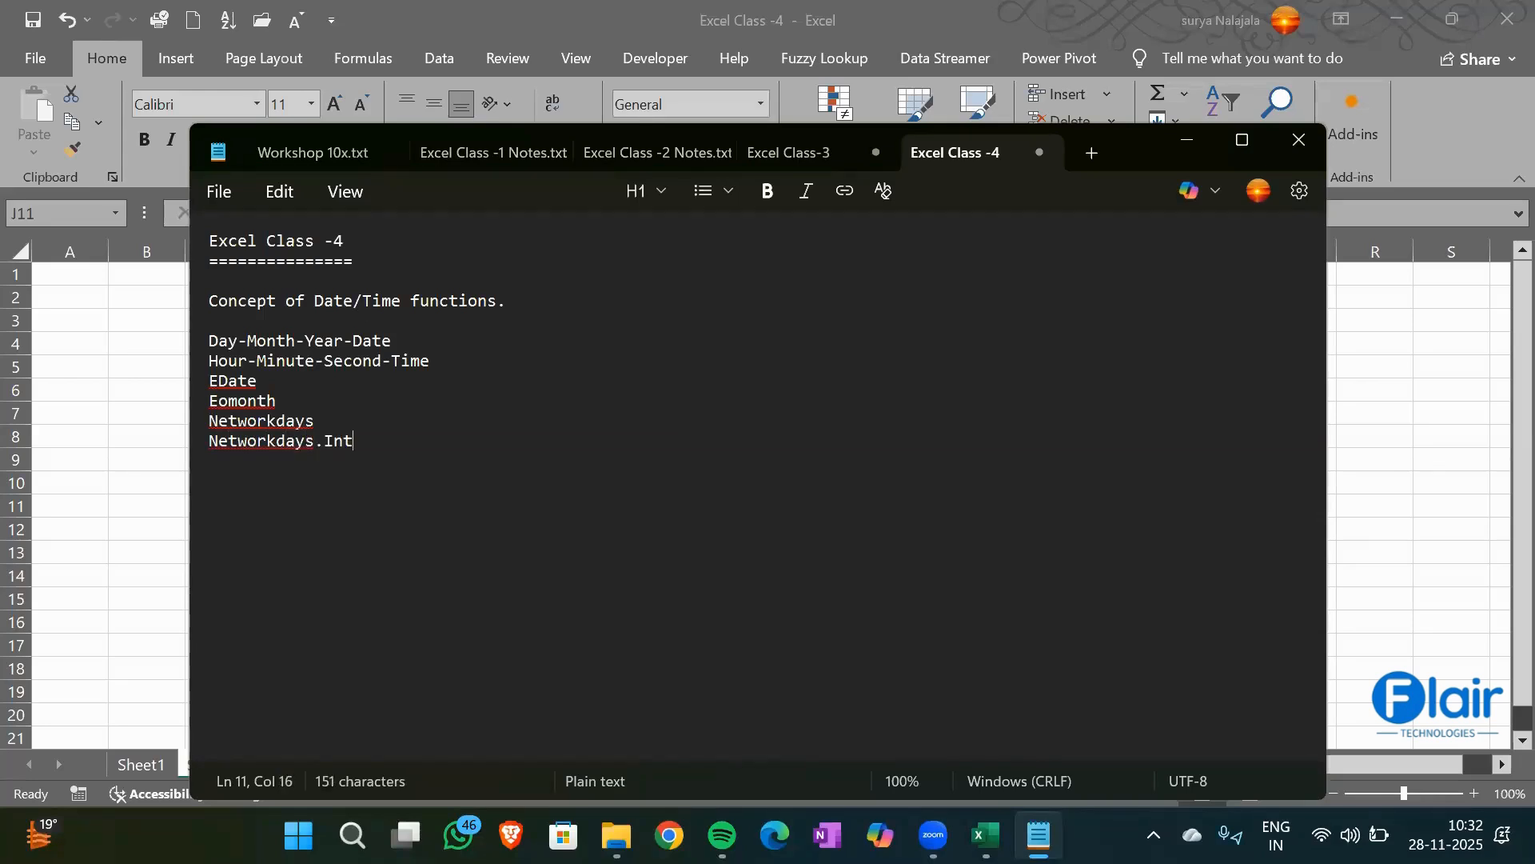
{"action": "key", "text": "Return"}
Add Workday and Workdays.Intl on separate lines to the function list
{"action": "type", "text": "Work"}
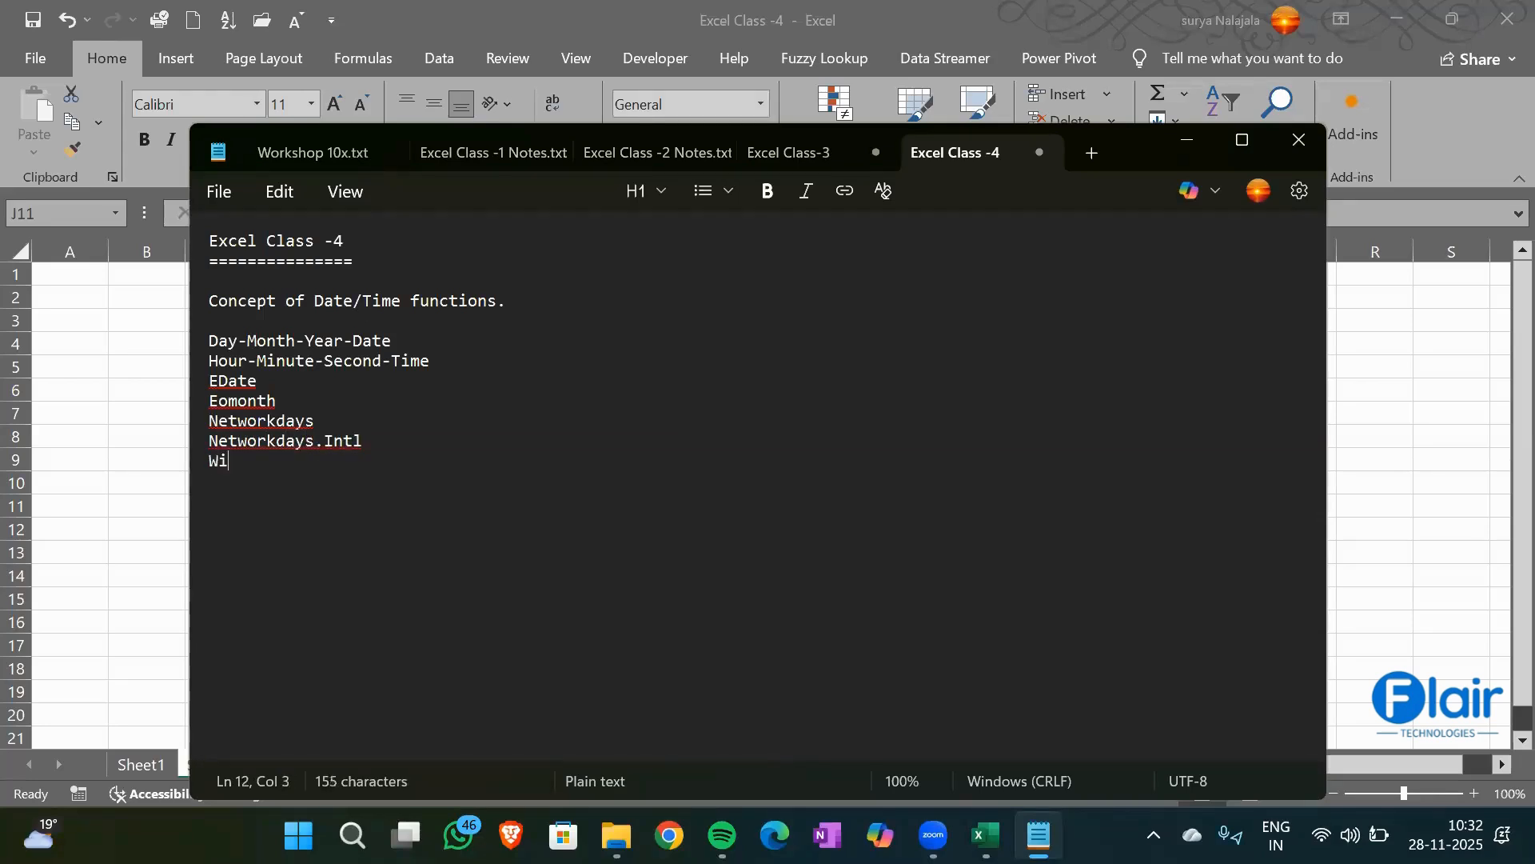
{"action": "type", "text": "day"}
{"action": "key", "text": "Return"}
{"action": "type", "text": "Workdays"}
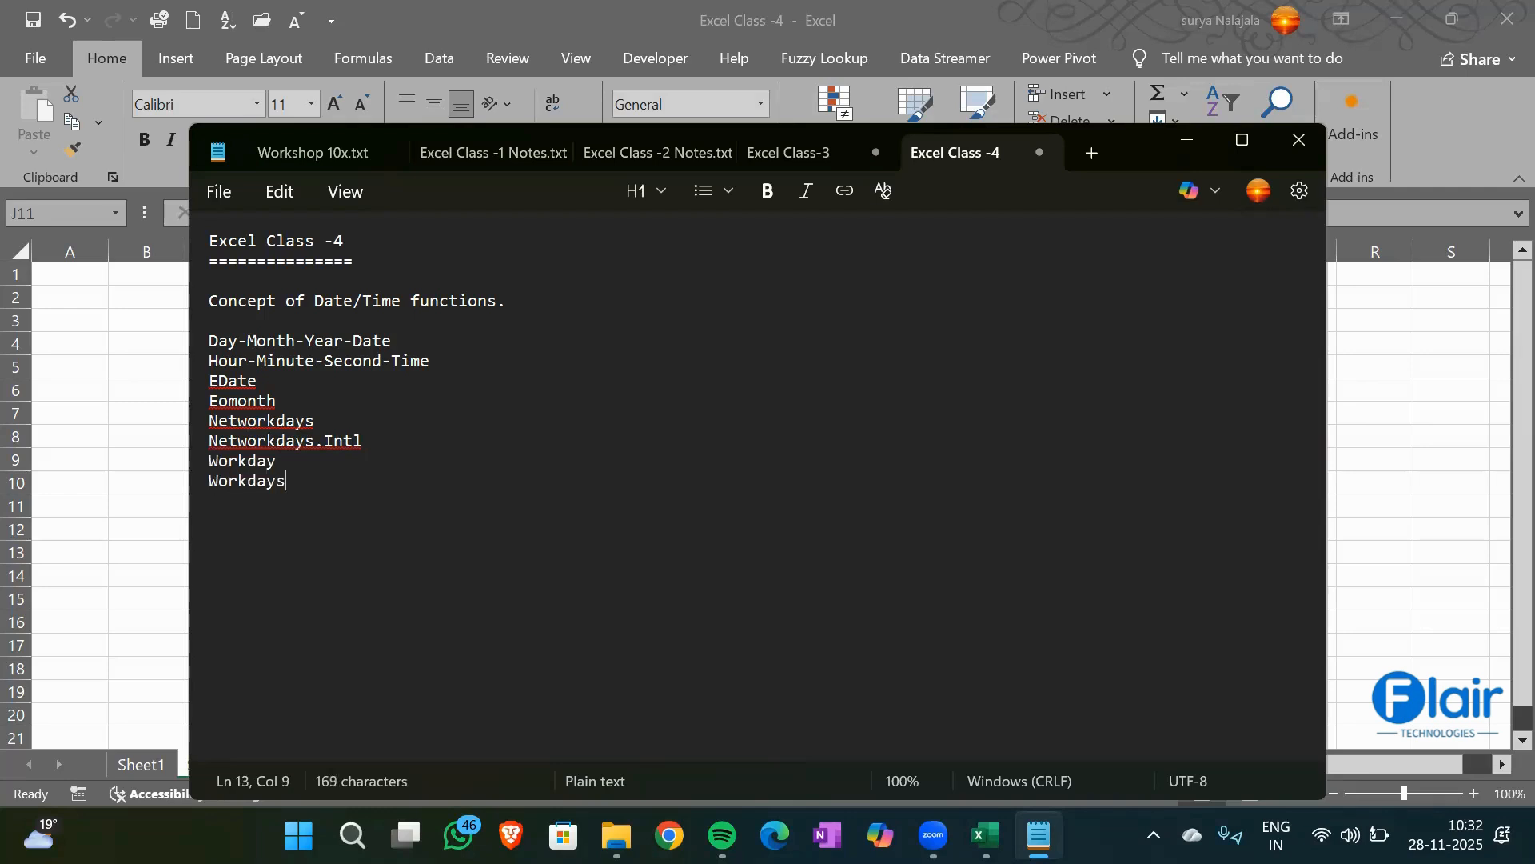
{"action": "type", "text": ".Intl"}
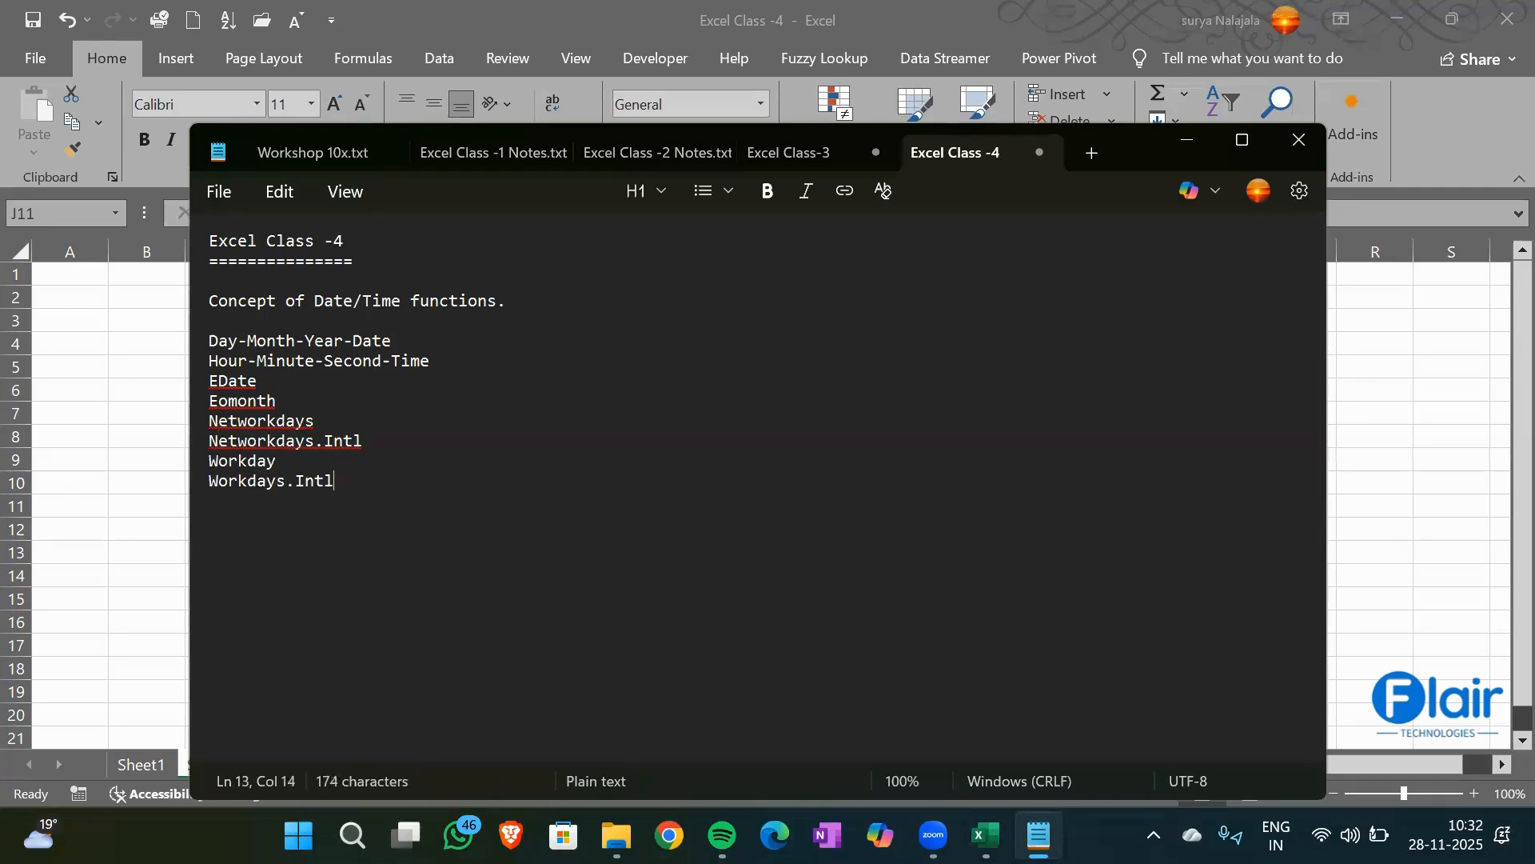
{"action": "key", "text": "Return"}
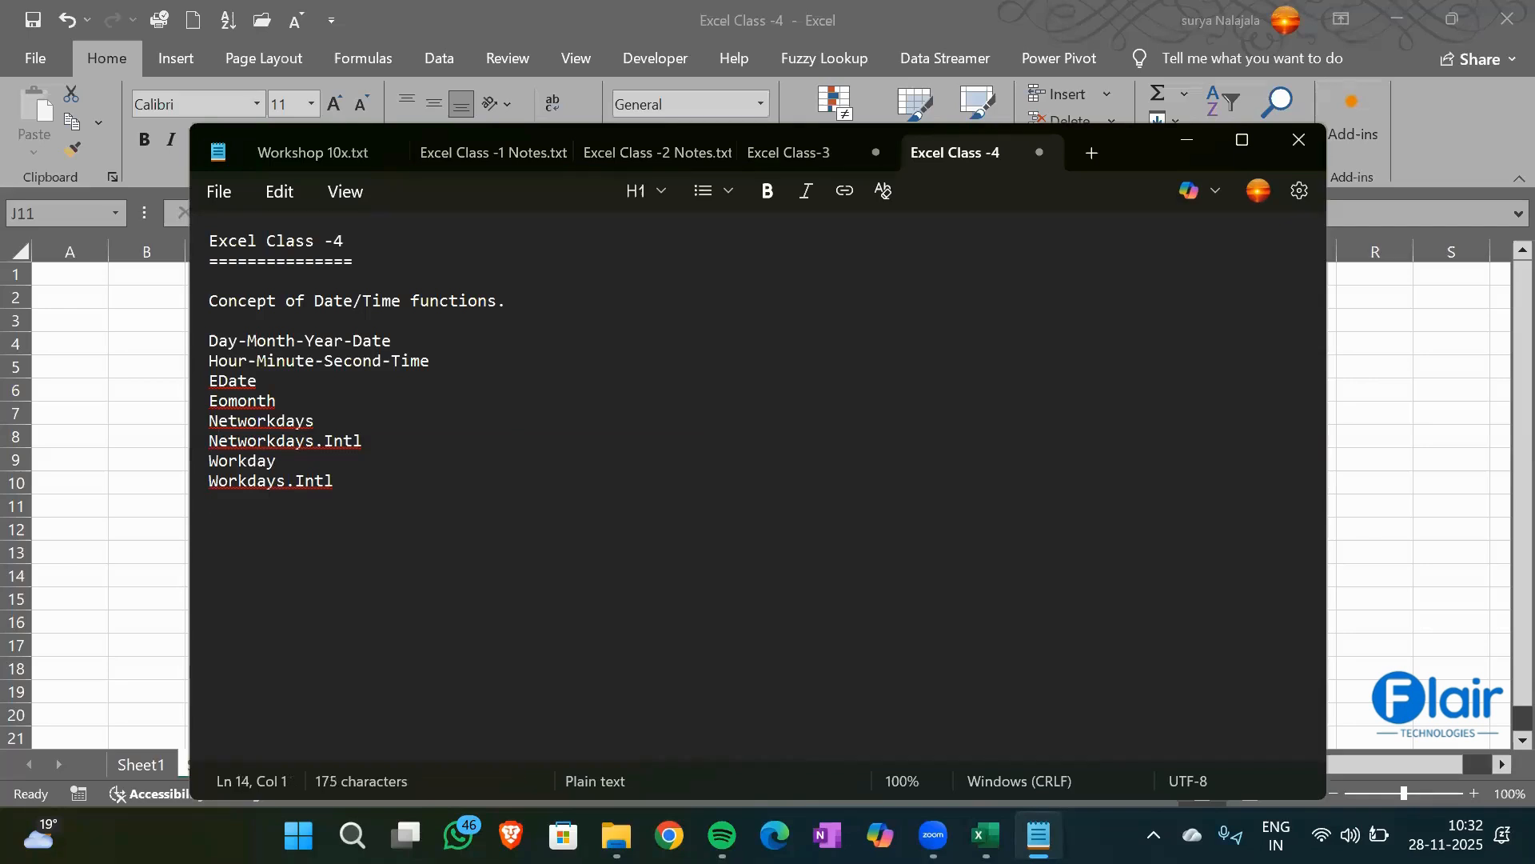
Add Weekday, Weeknum and Datediff on separate lines to finish the function list
{"action": "type", "text": "Weekday"}
{"action": "key", "text": "Return"}
{"action": "type", "text": "Weeknum"}
{"action": "key", "text": "Return"}
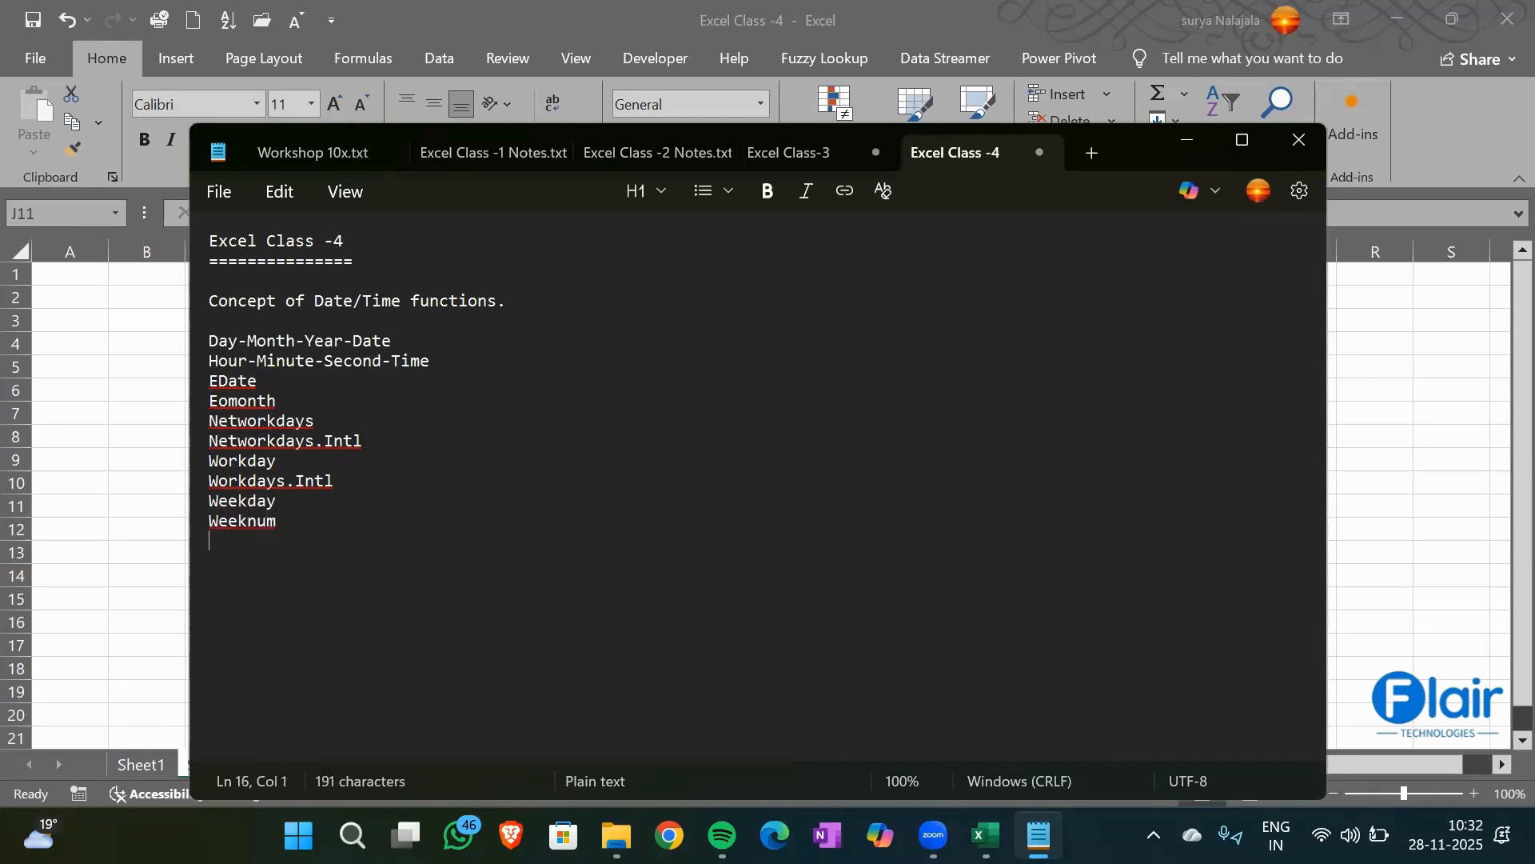
{"action": "type", "text": "Datediff"}
{"action": "key", "text": "Return"}
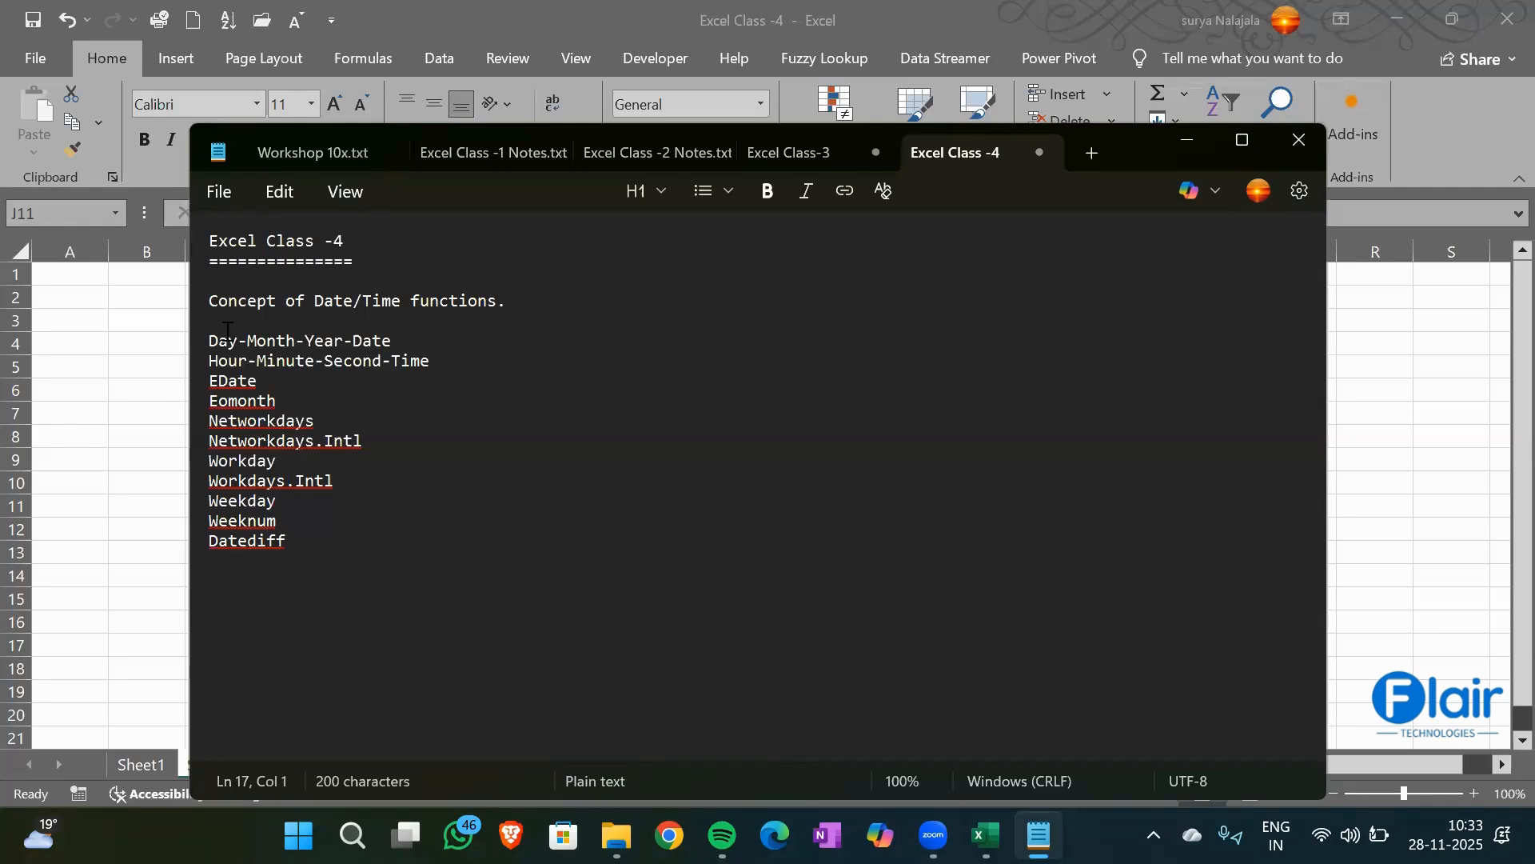
Switch to the Excel workbook and enter the date 28-11-2015 in cell B2 of Sheet2
{"action": "left_click", "coordinate": [155, 288]}
{"action": "left_click", "coordinate": [157, 293]}
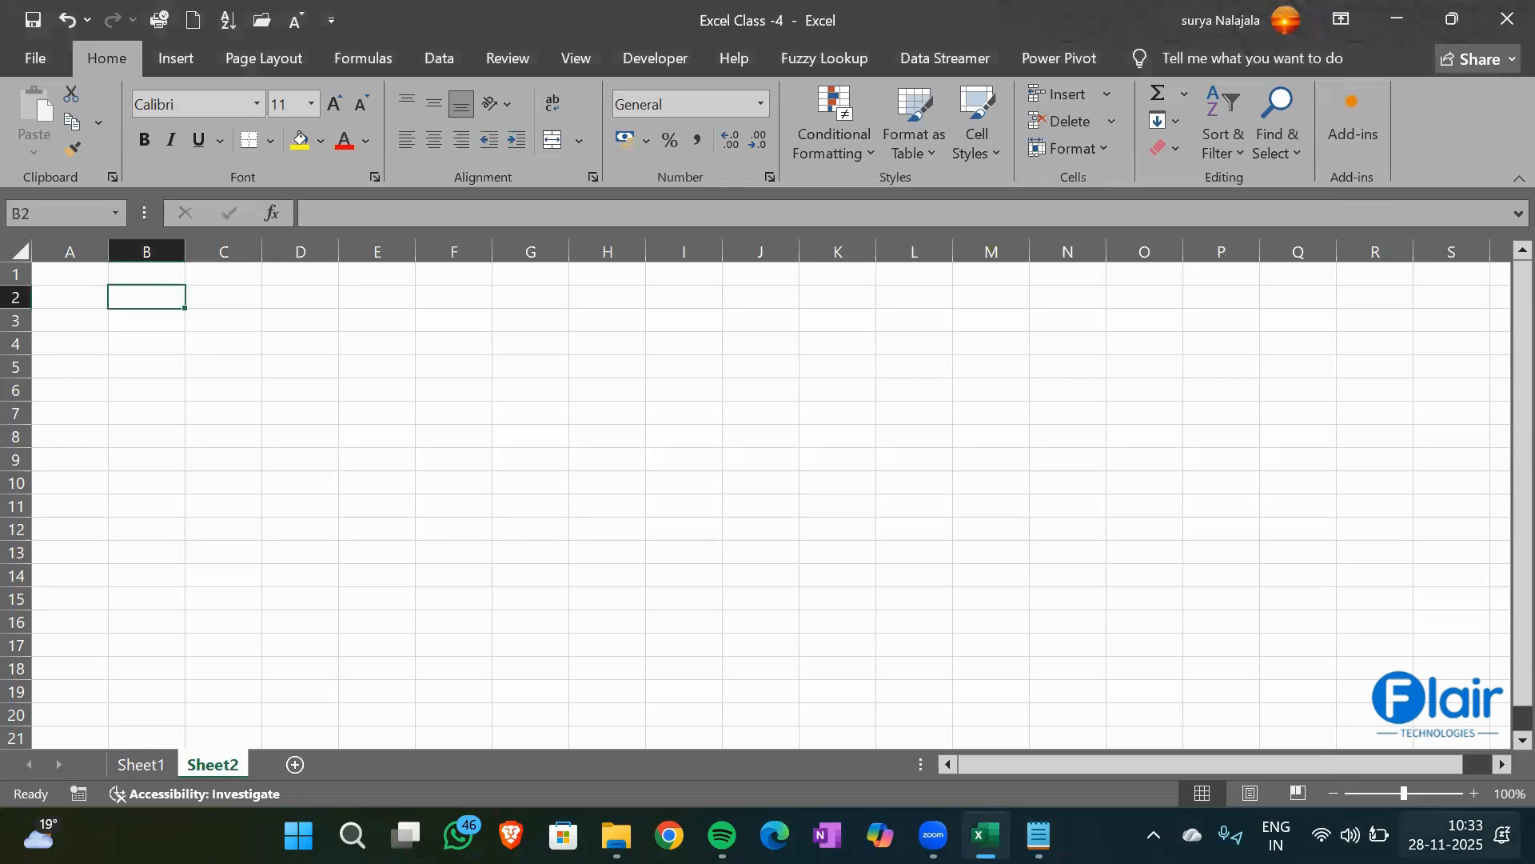
{"action": "type", "text": "2"}
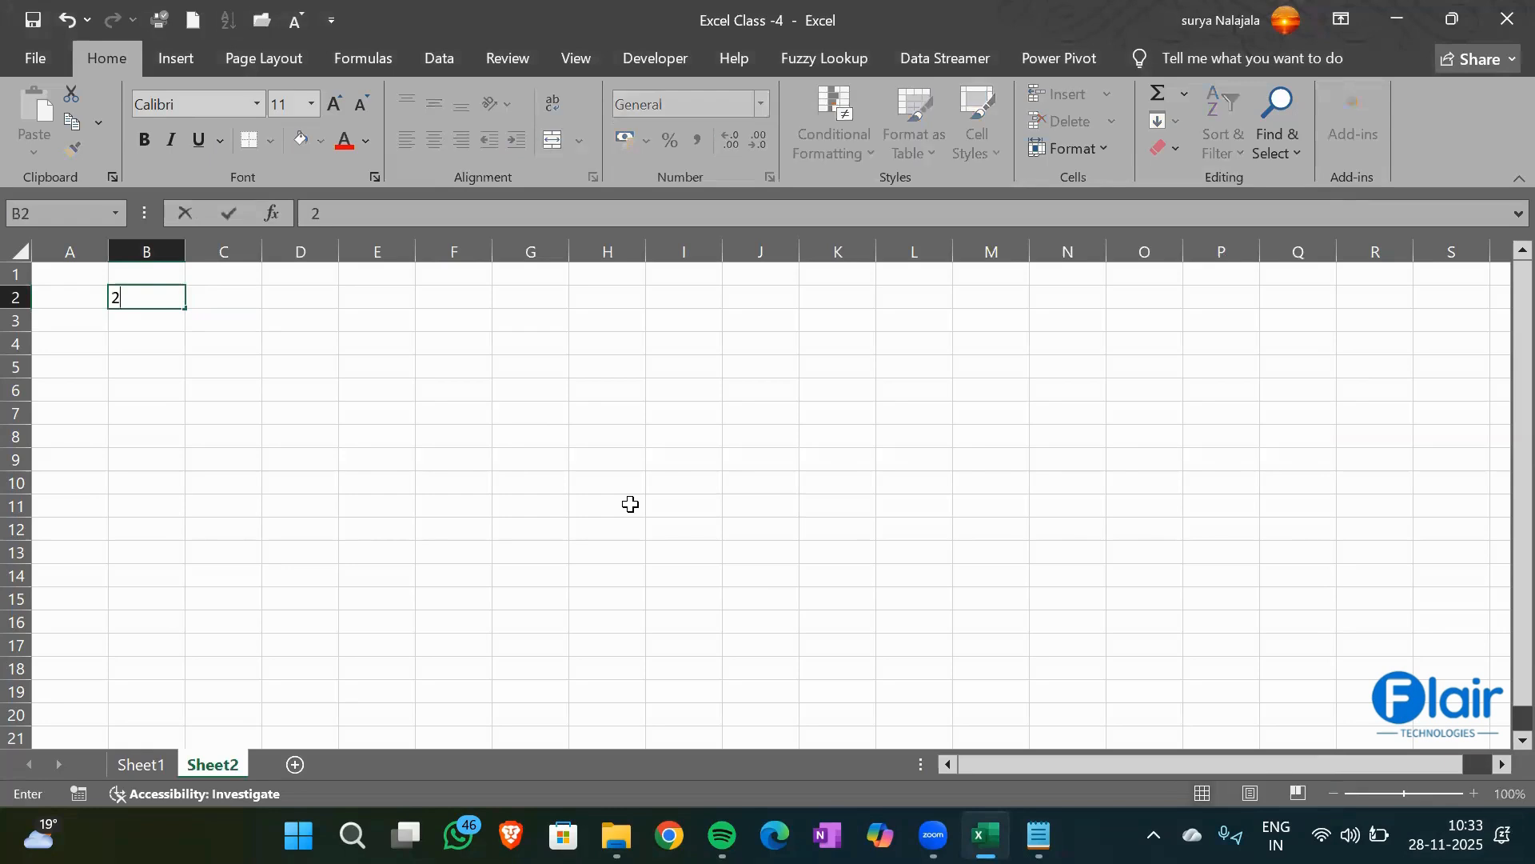
{"action": "type", "text": "8-11-2015"}
{"action": "key", "text": "Return"}
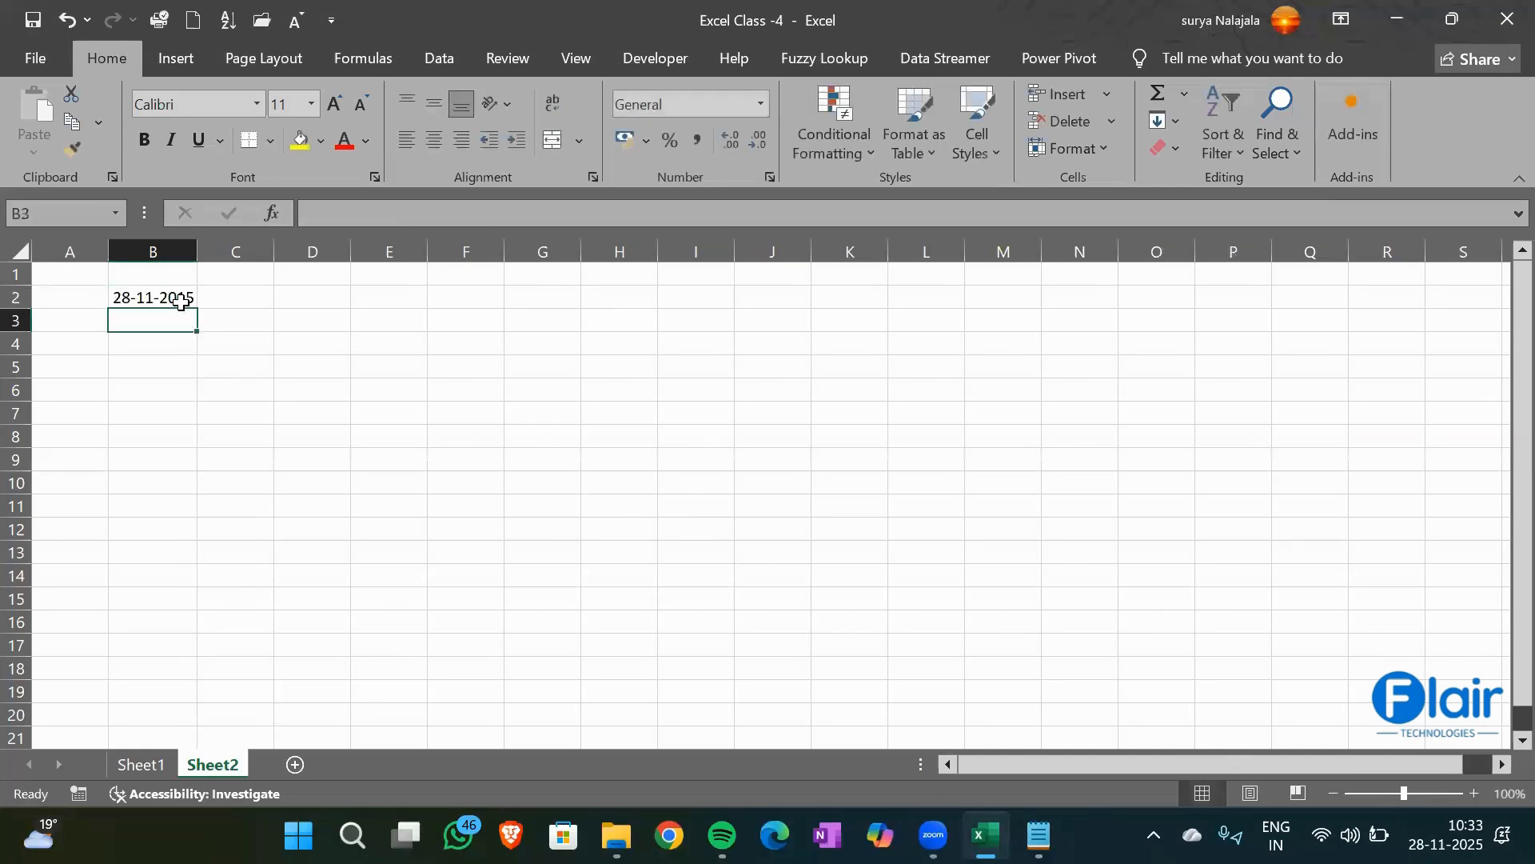
Correct the year of the date in cell B2 so that it reads 28-11-2025
{"action": "left_click", "coordinate": [178, 298]}
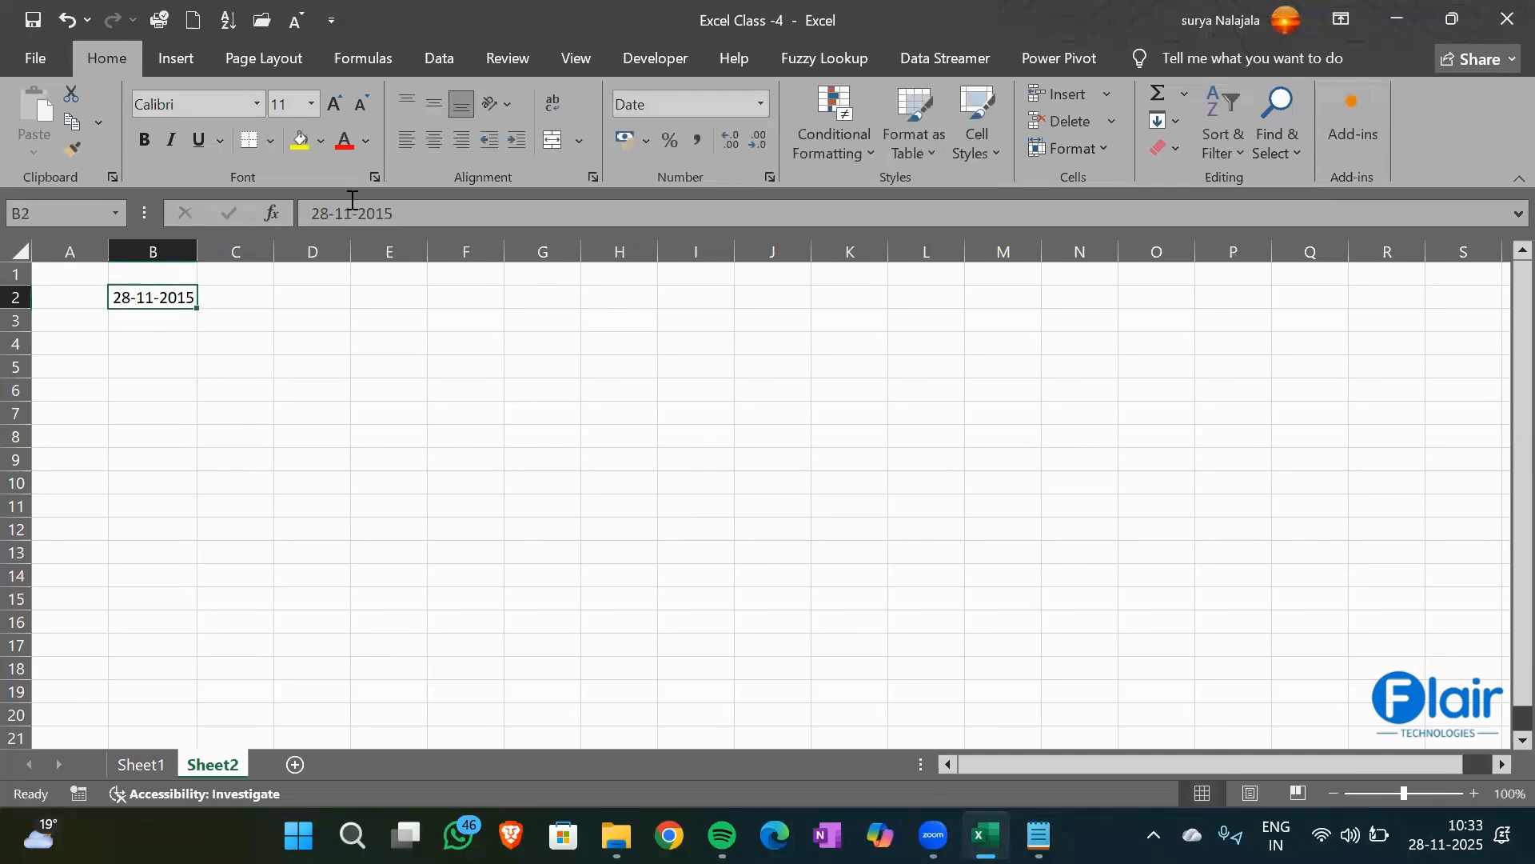
{"action": "left_click", "coordinate": [390, 212]}
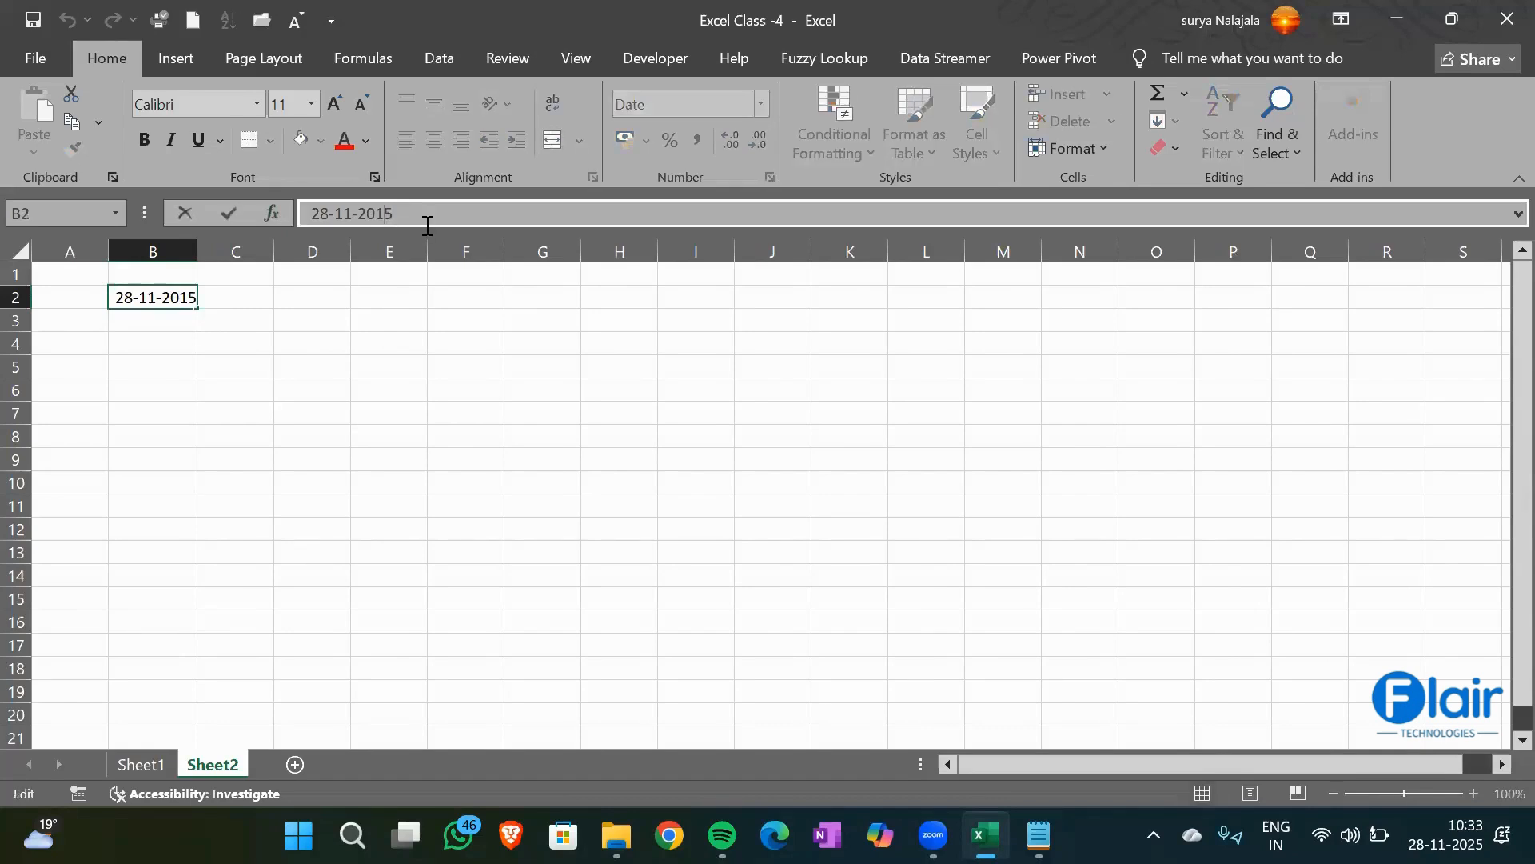
{"action": "key", "text": "BackSpace"}
{"action": "type", "text": "2"}
{"action": "key", "text": "Return"}
{"action": "key", "text": "Up"}
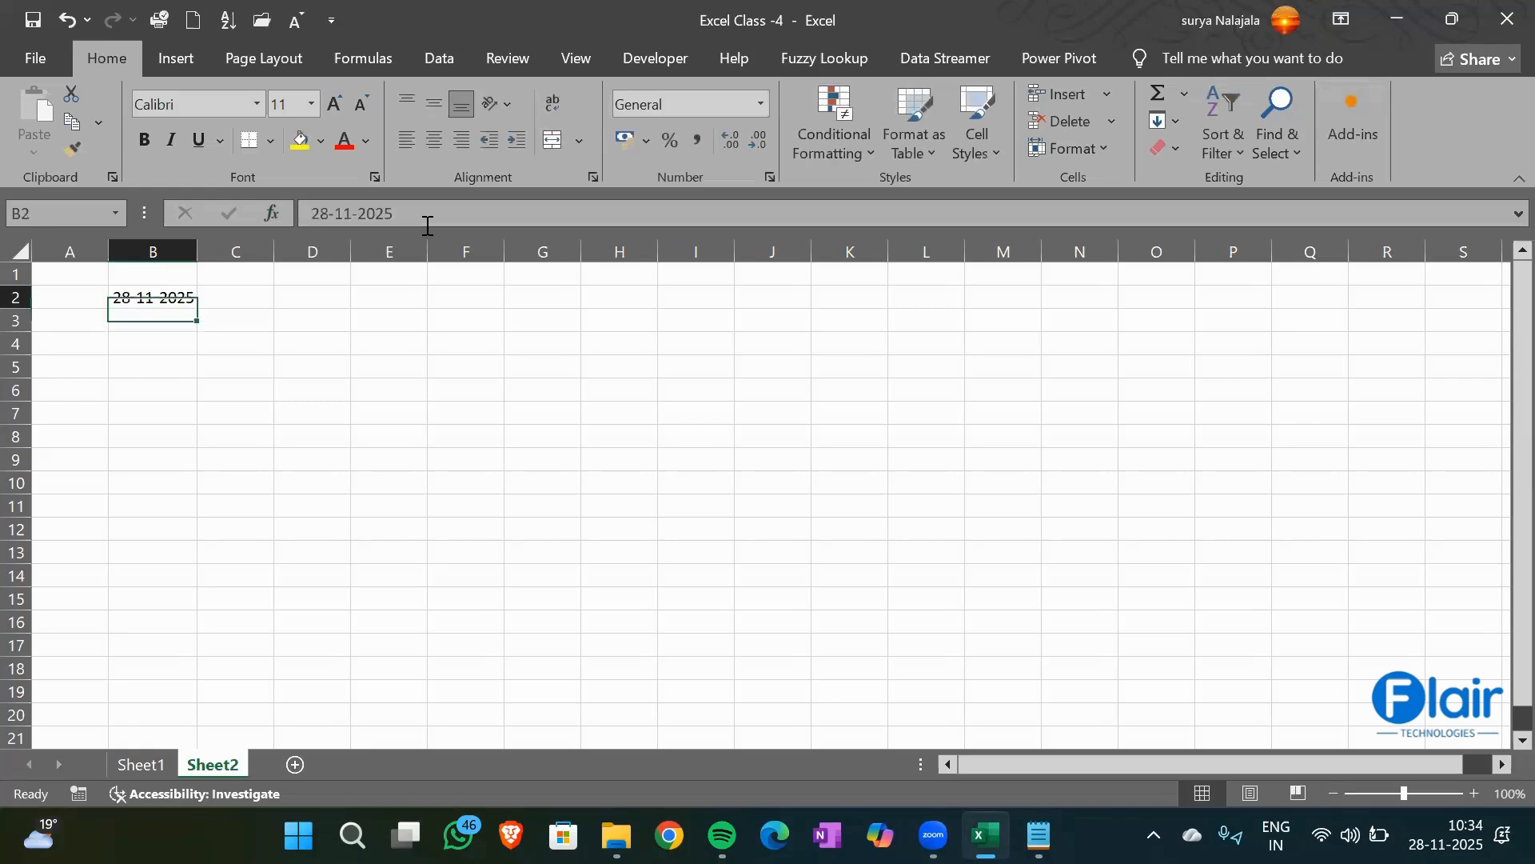
Make the date in cell B2 bold and label it India in cell B1
{"action": "left_click", "coordinate": [140, 141]}
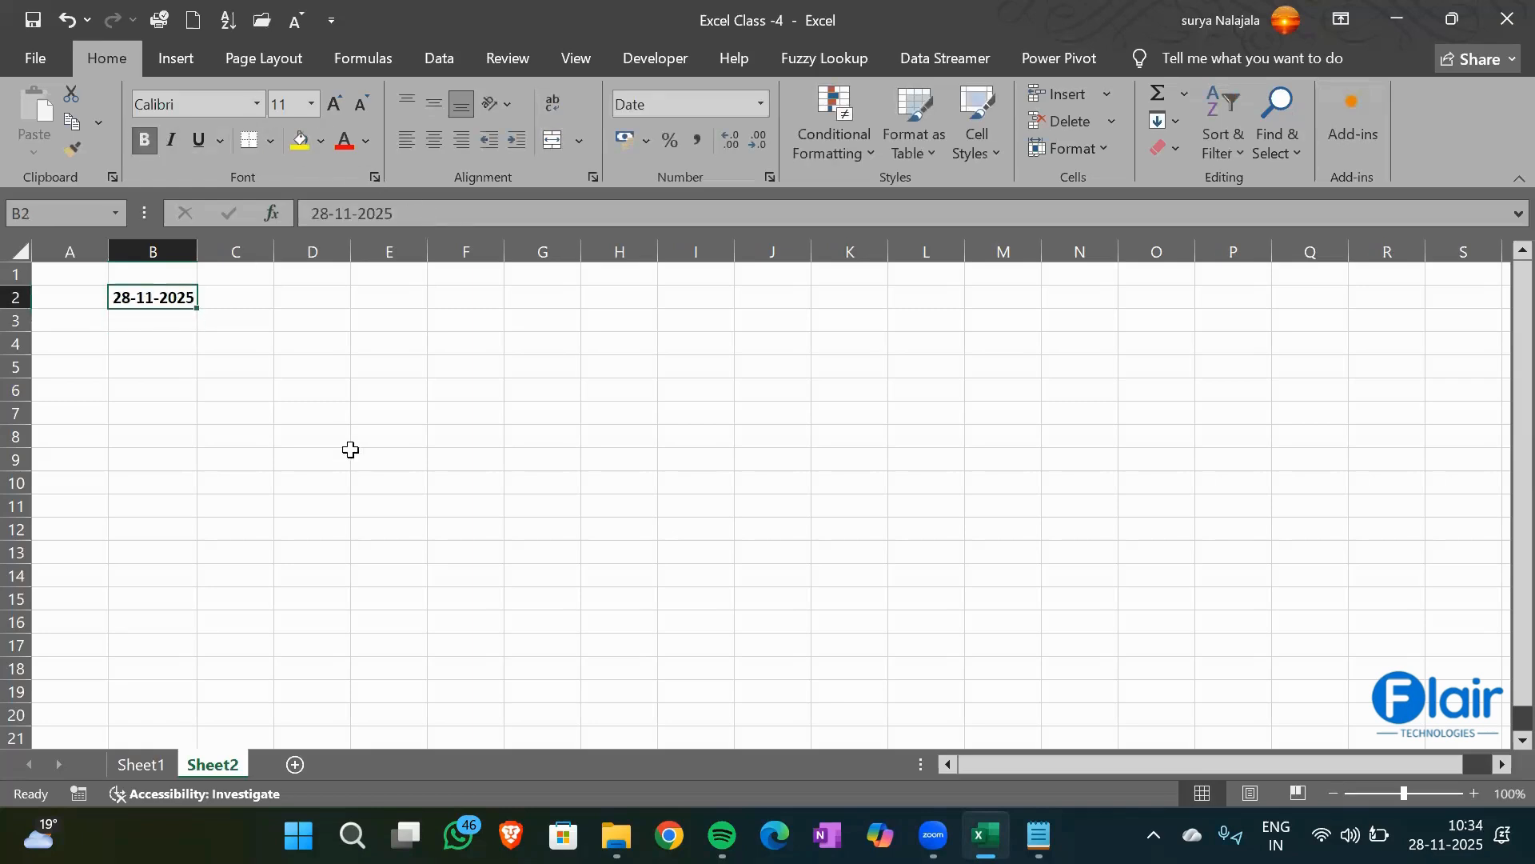
{"action": "left_click", "coordinate": [151, 272]}
{"action": "type", "text": "India"}
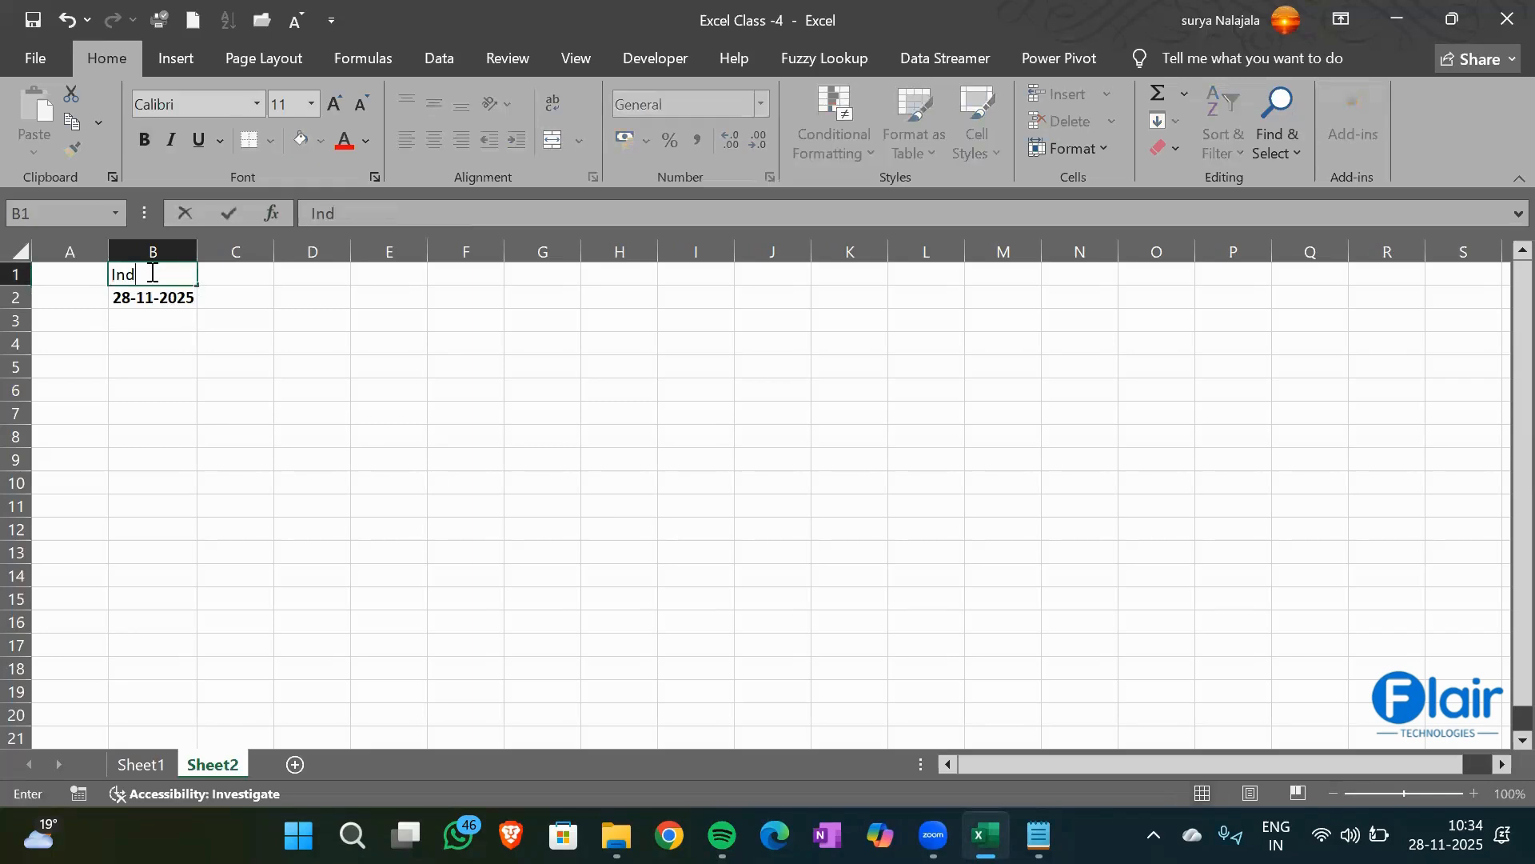
{"action": "key", "text": "Return"}
{"action": "key", "text": "Return"}
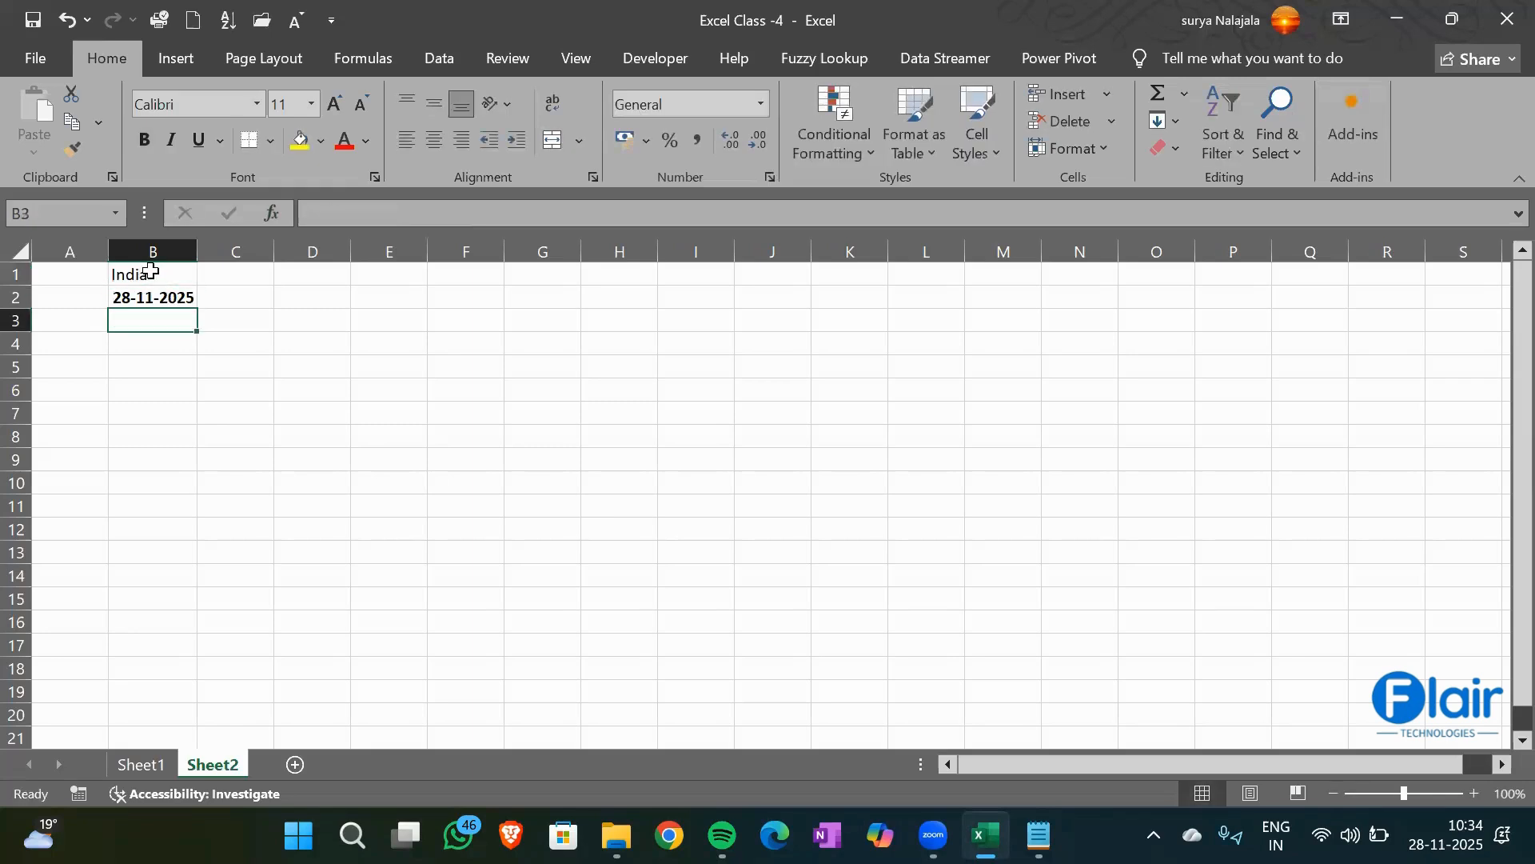
Enter the label Us in cell B3 and the US-style date 11/28/2025 in bold in cell B4
{"action": "type", "text": "Us"}
{"action": "key", "text": "Return"}
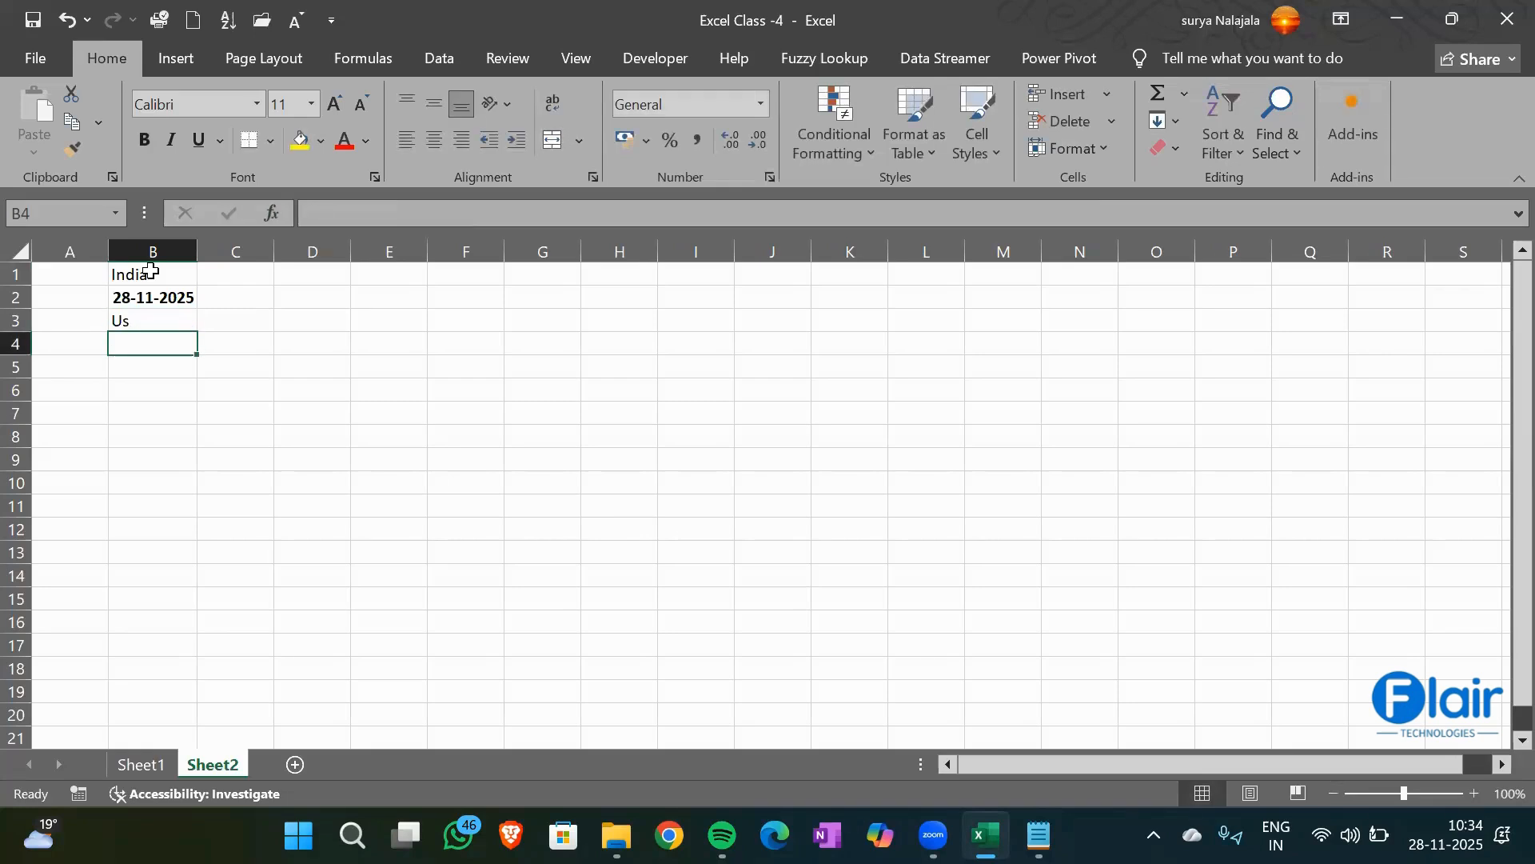
{"action": "type", "text": "11"}
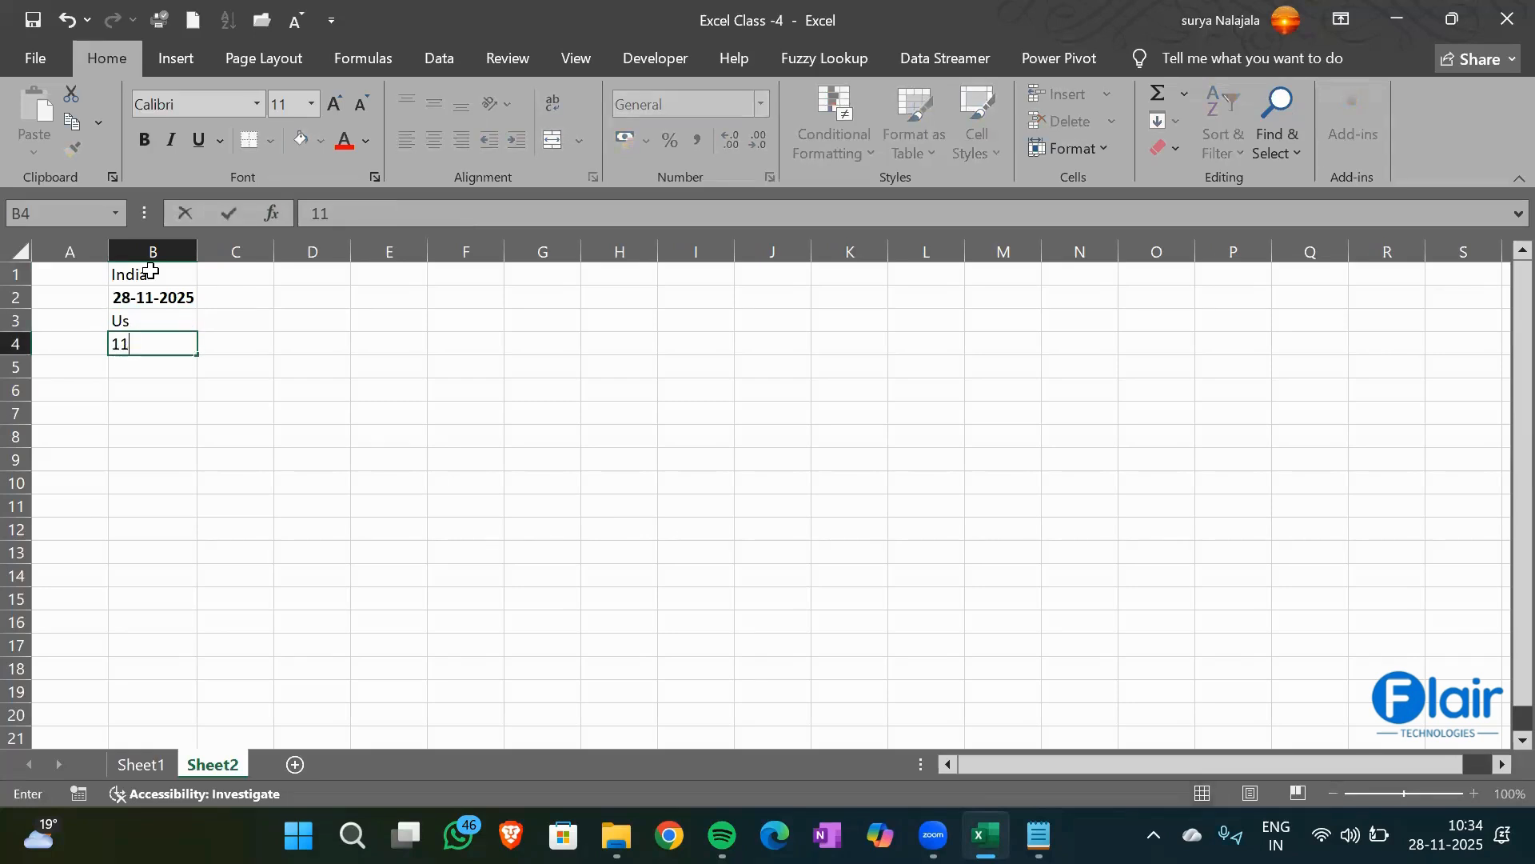
{"action": "type", "text": "/28/2025"}
{"action": "key", "text": "Return"}
{"action": "key", "text": "Up"}
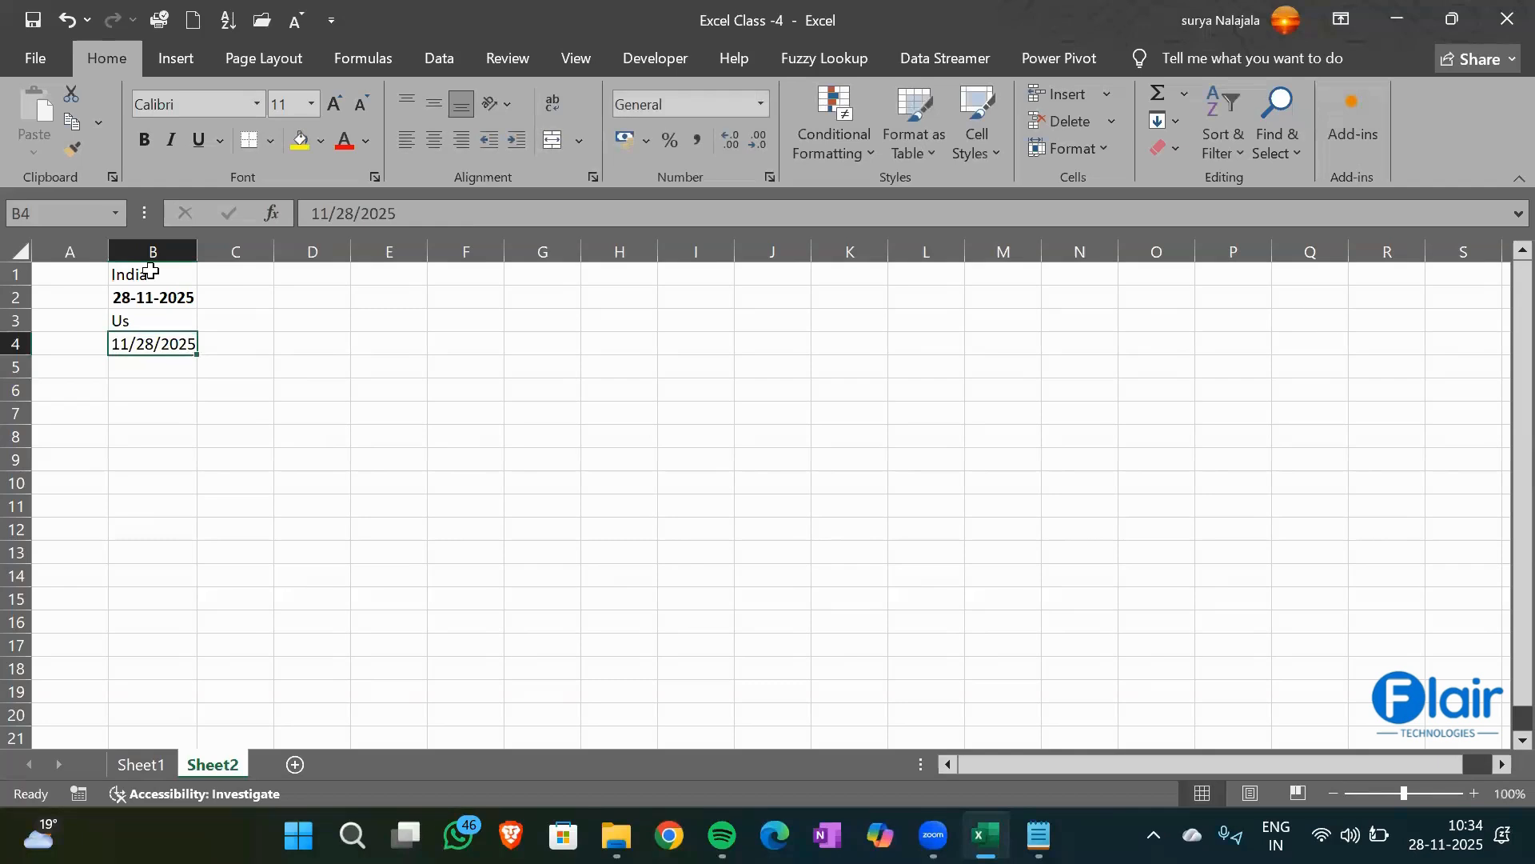
{"action": "key", "text": "ctrl+b"}
{"action": "key", "text": "Return"}
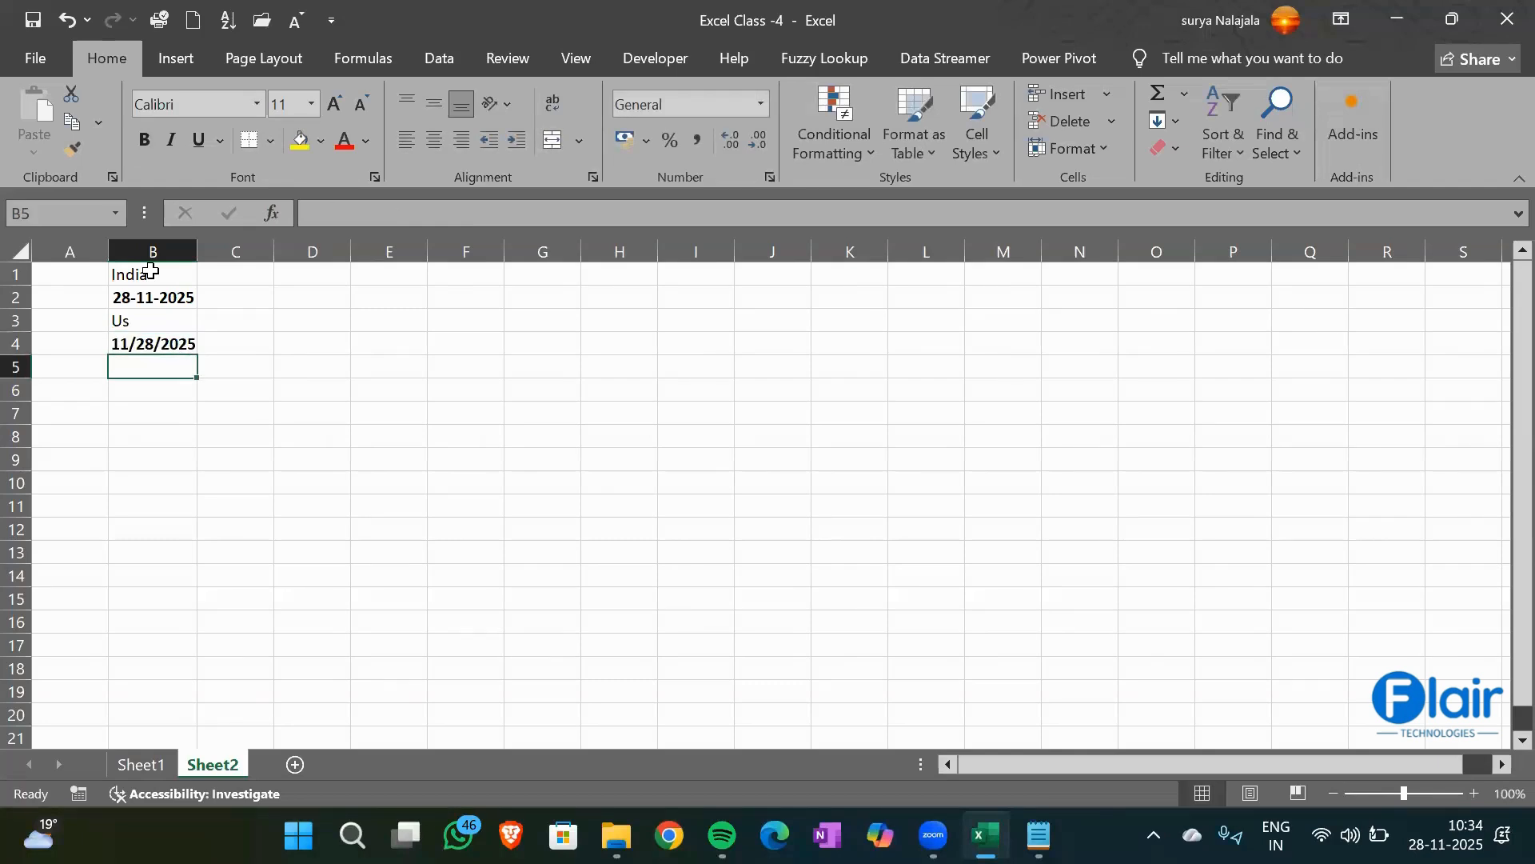
Enter the label European in cell B5 and make it bold
{"action": "type", "text": "E"}
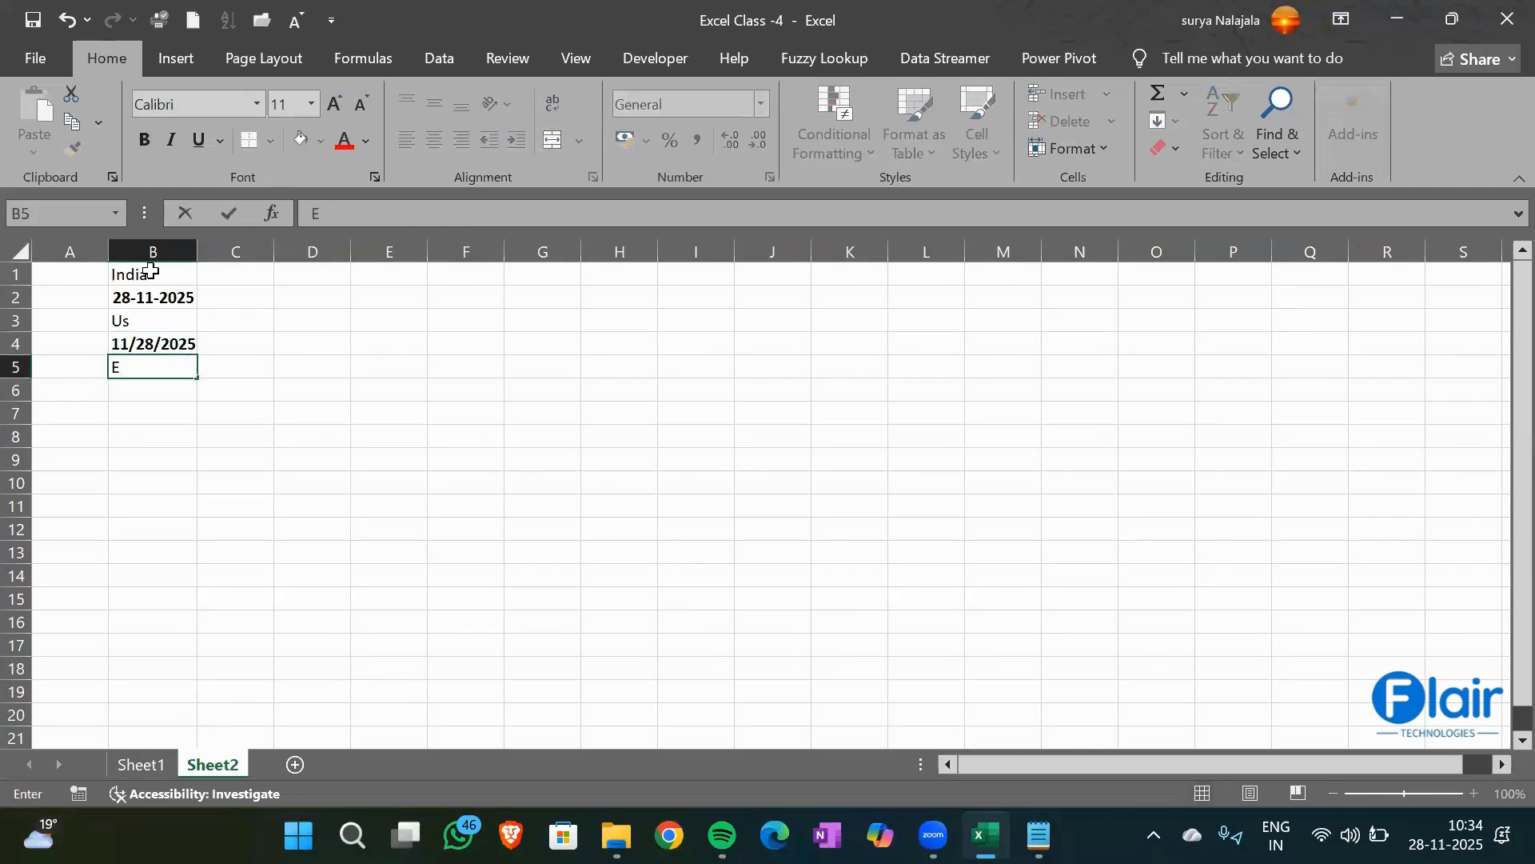
{"action": "type", "text": "uropean"}
{"action": "key", "text": "Return"}
{"action": "key", "text": "Up"}
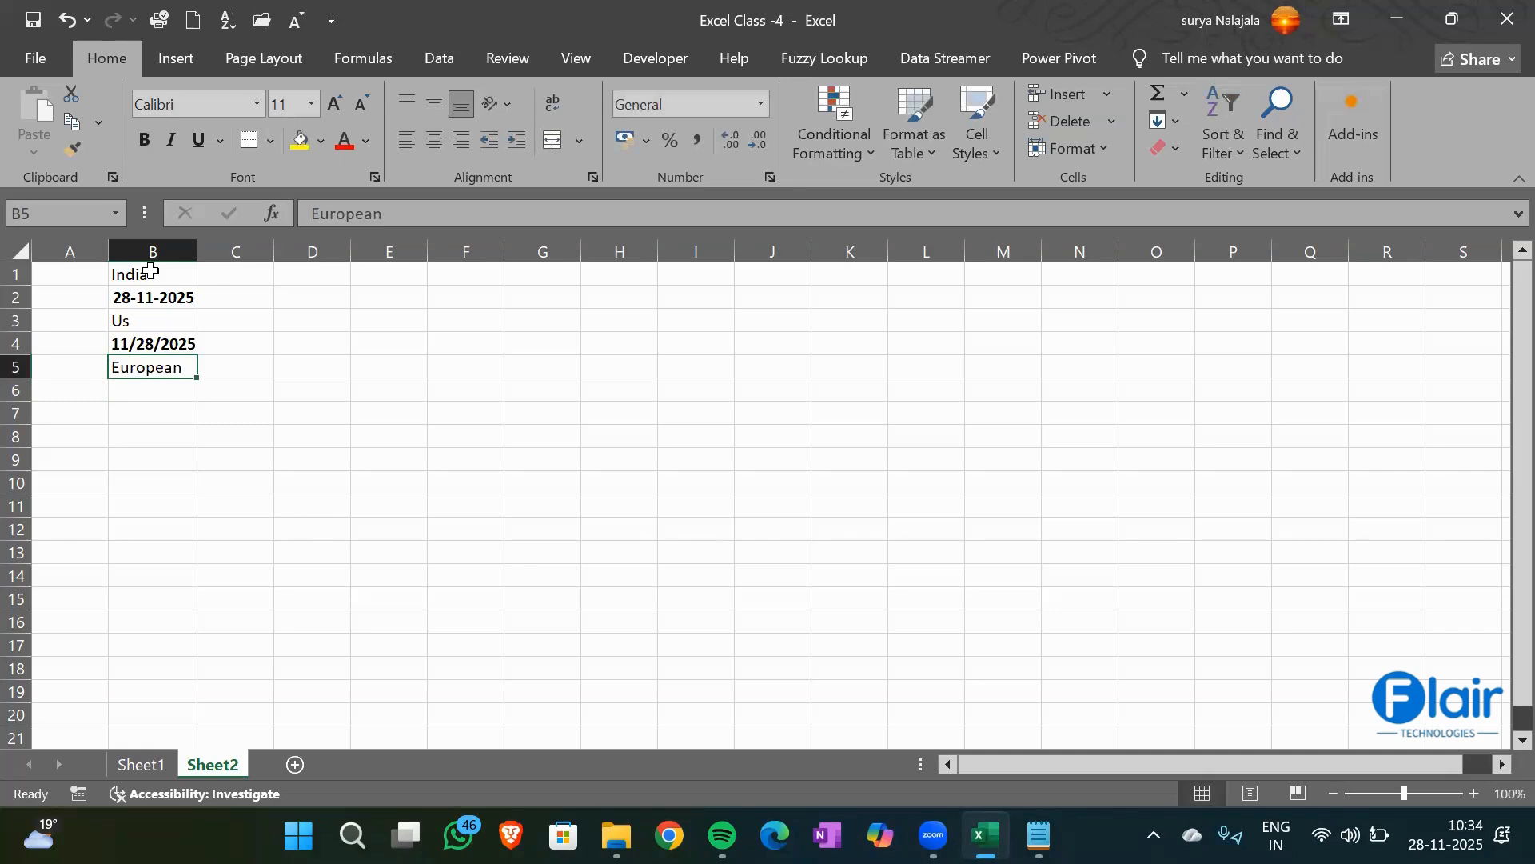
{"action": "key", "text": "ctrl+b"}
{"action": "key", "text": "Down"}
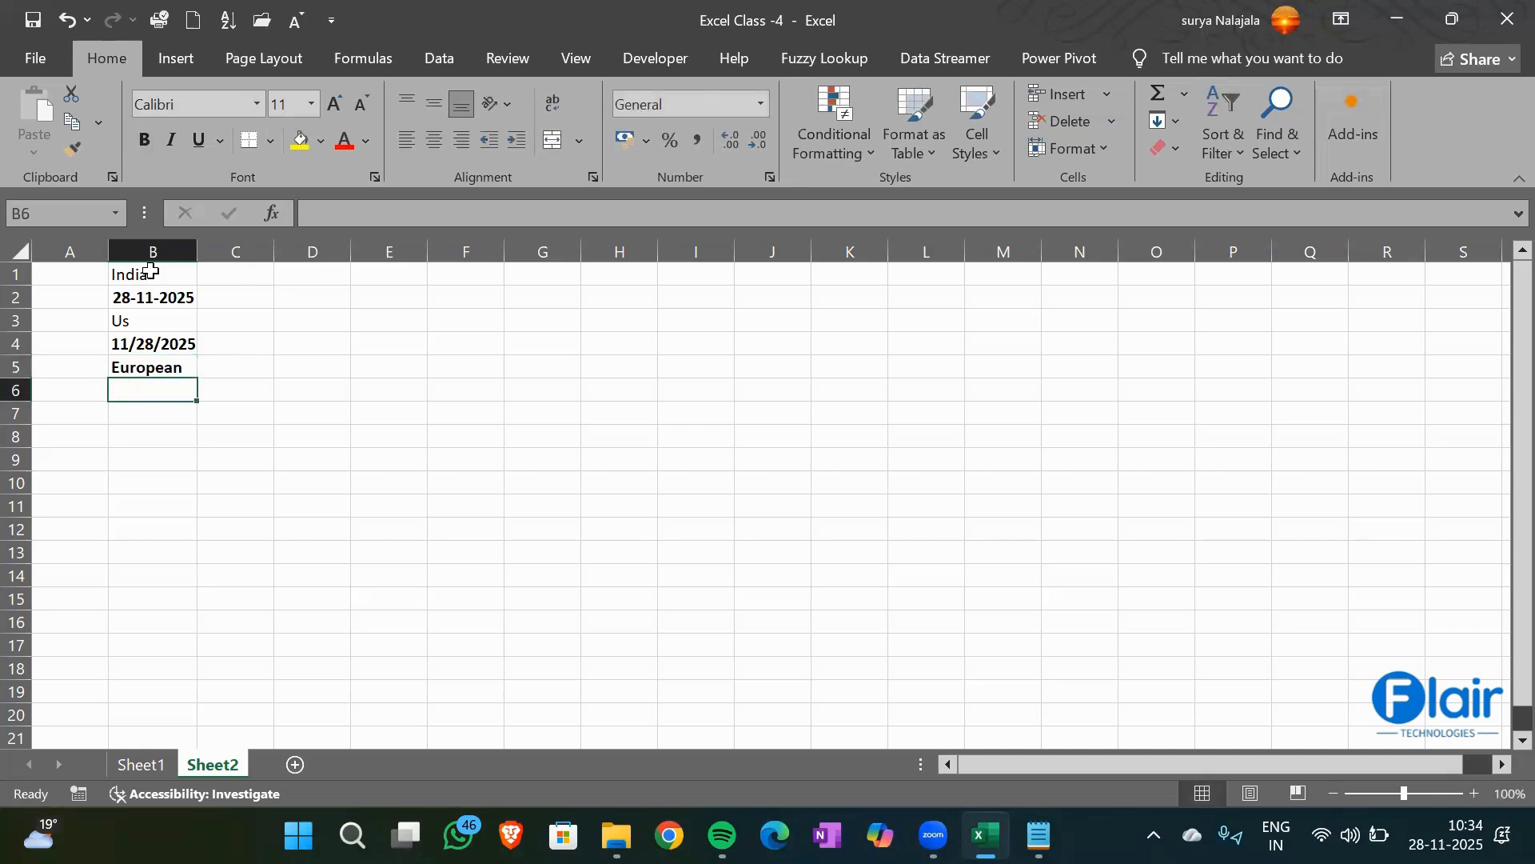
Try to enter the year-first date 2025-11-28 directly as a date in cell B6
{"action": "type", "text": "2025"}
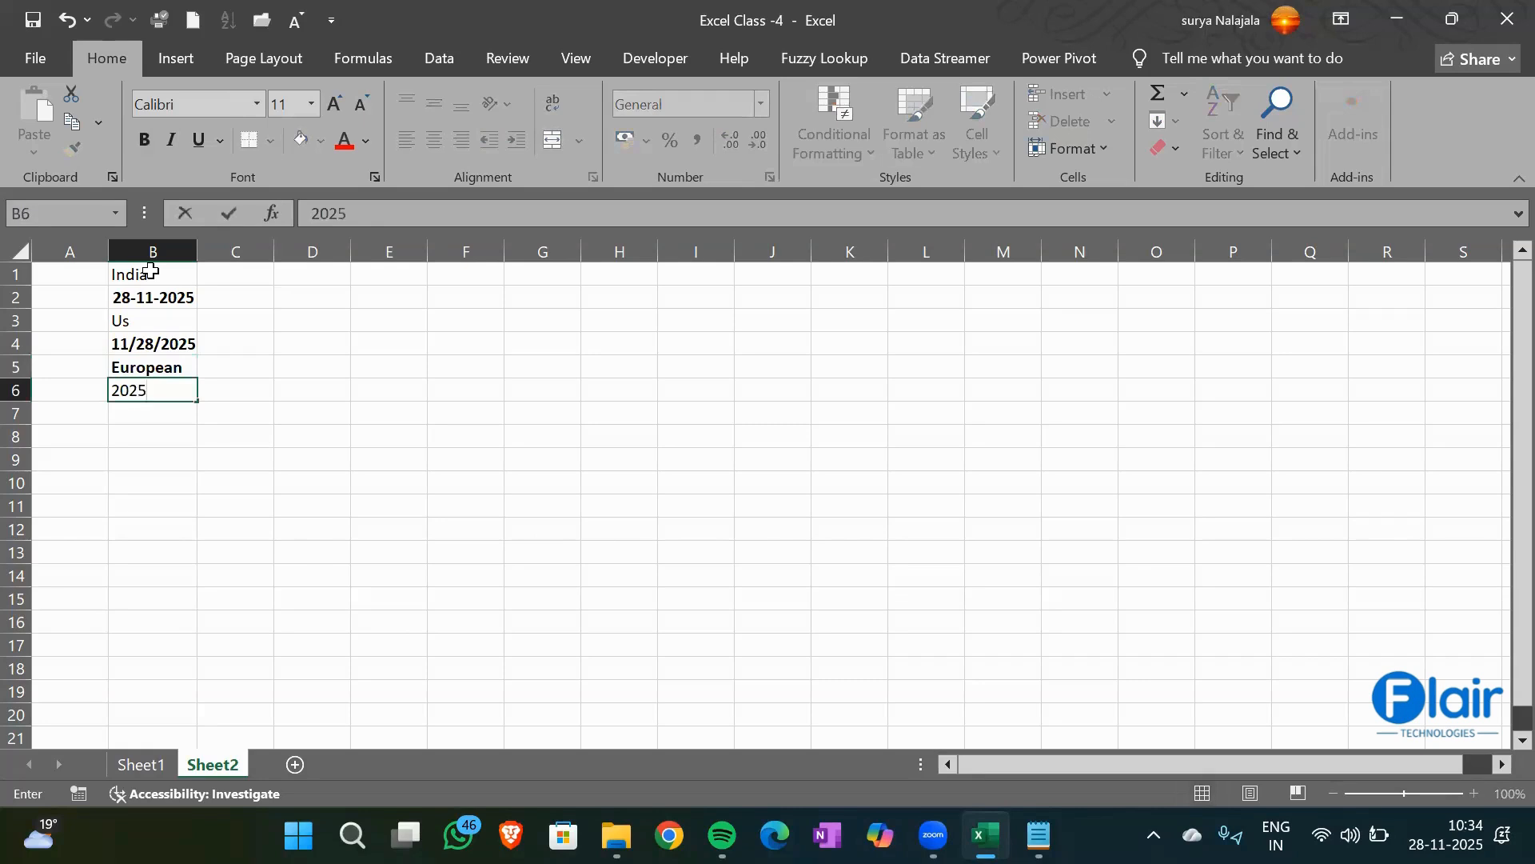
{"action": "type", "text": "-11-28"}
{"action": "key", "text": "Return"}
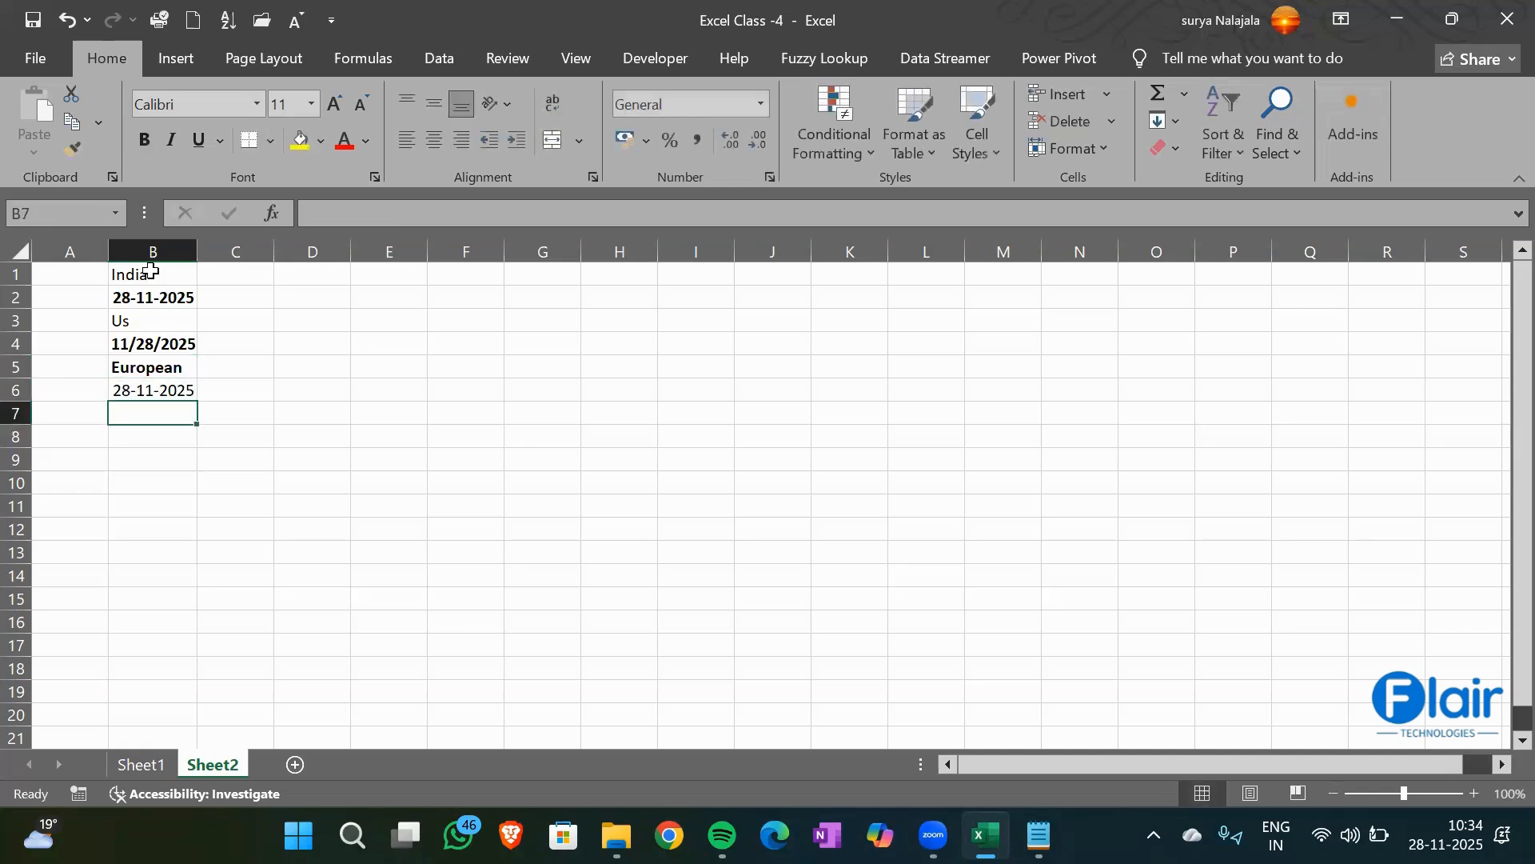
Re-enter 2025-11-28 in cell B6 as text with a leading apostrophe to keep the year-first format
{"action": "key", "text": "Up"}
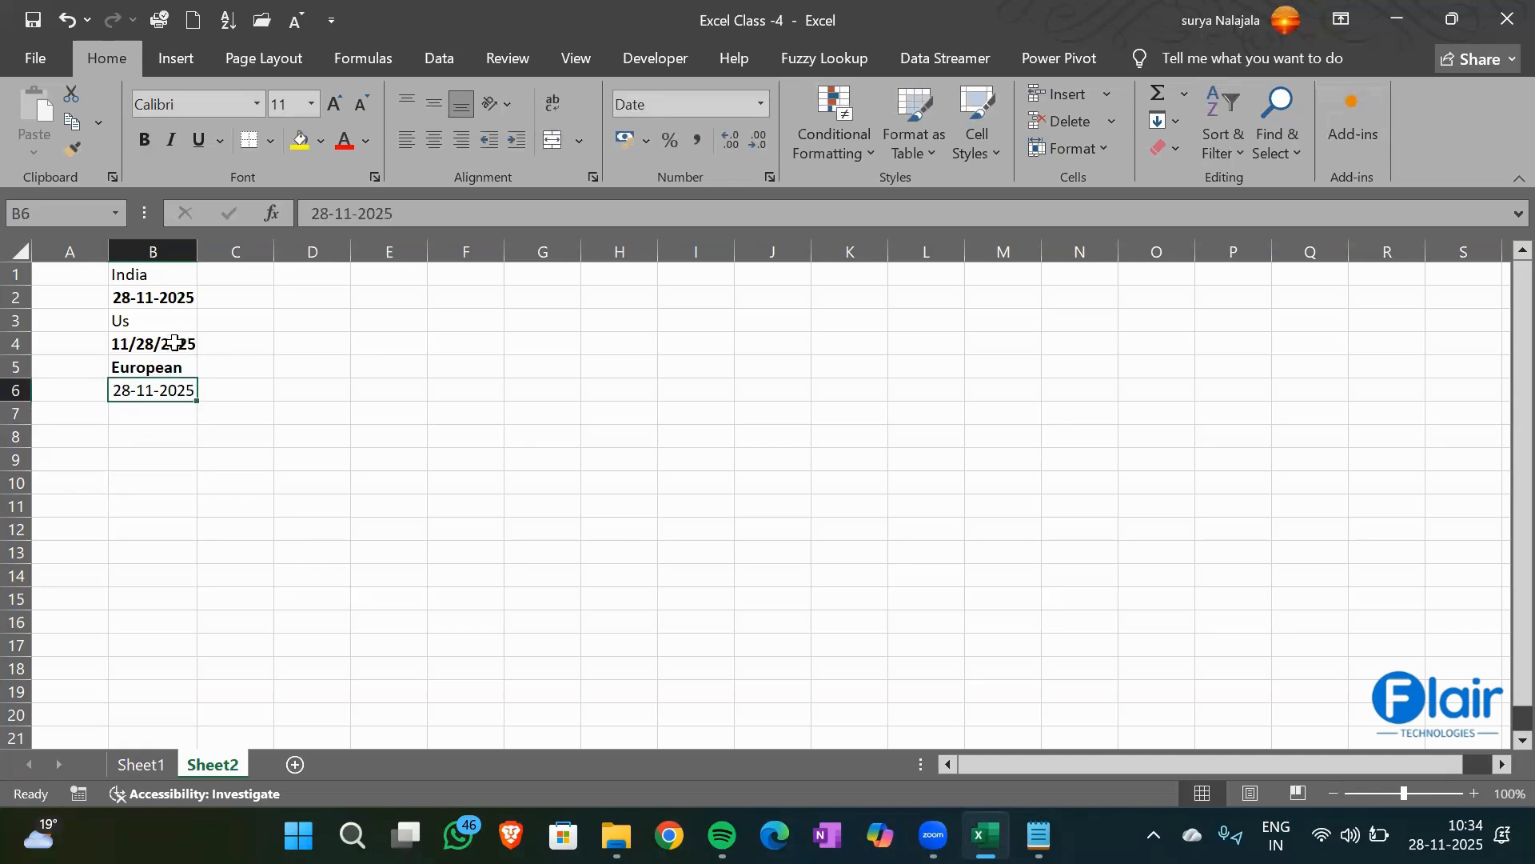
{"action": "type", "text": "2"}
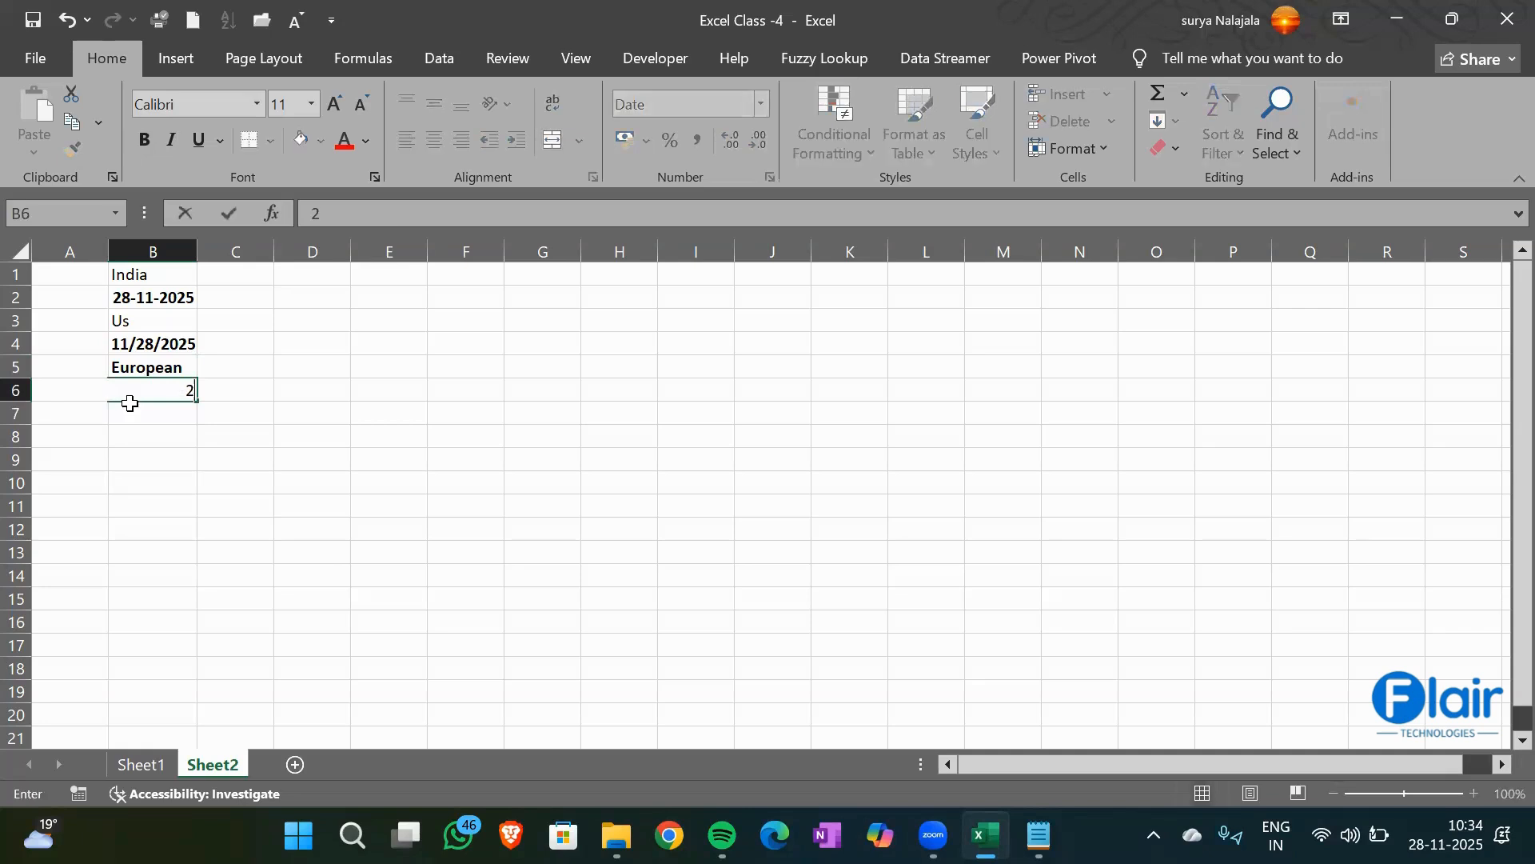
{"action": "type", "text": "025-11-28"}
{"action": "left_click", "coordinate": [312, 214]}
{"action": "type", "text": "'"}
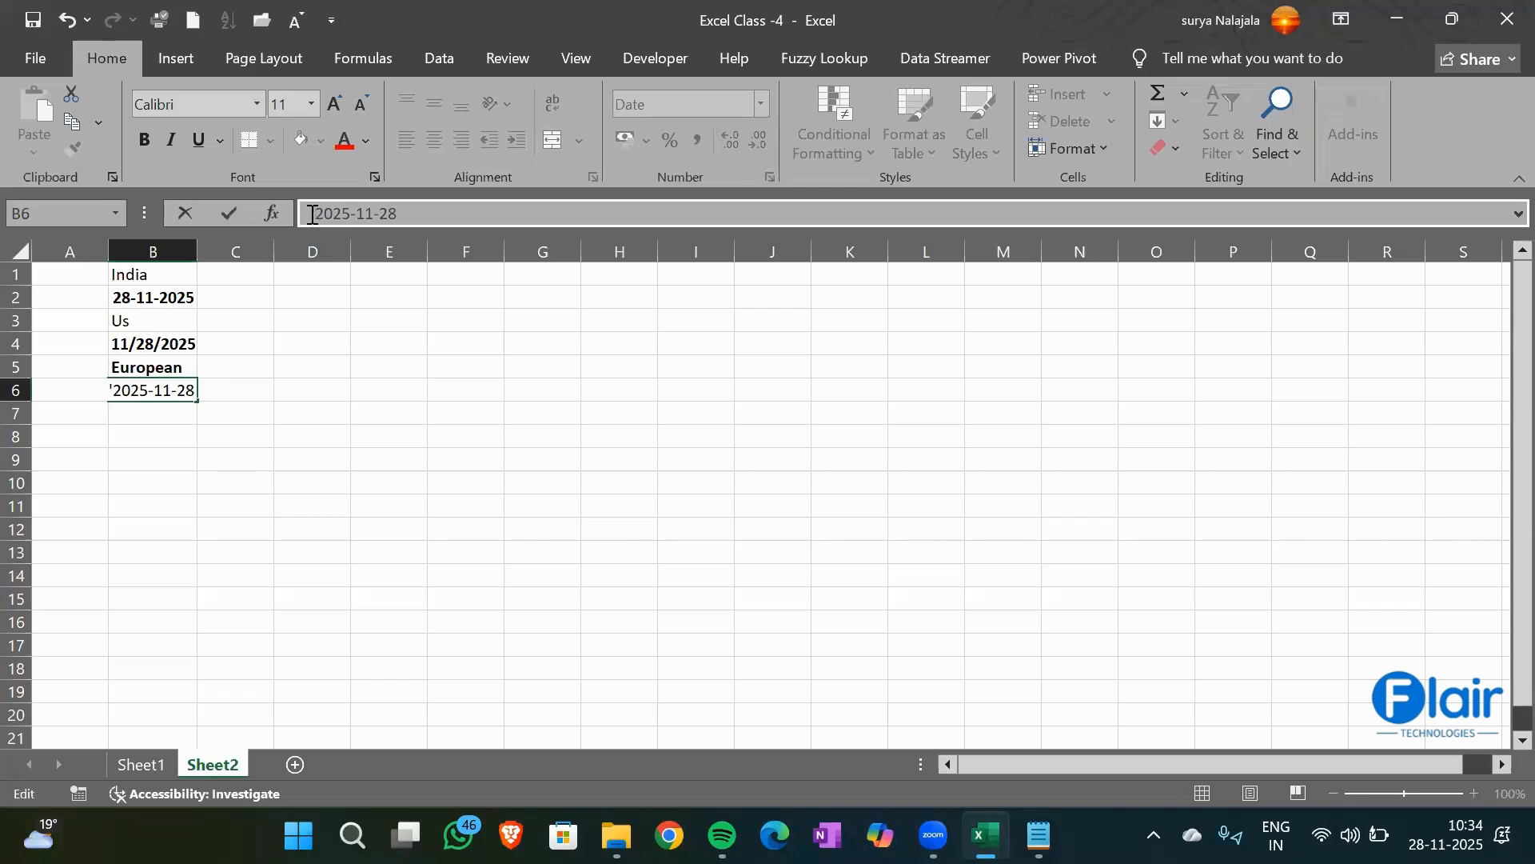
{"action": "key", "text": "Return"}
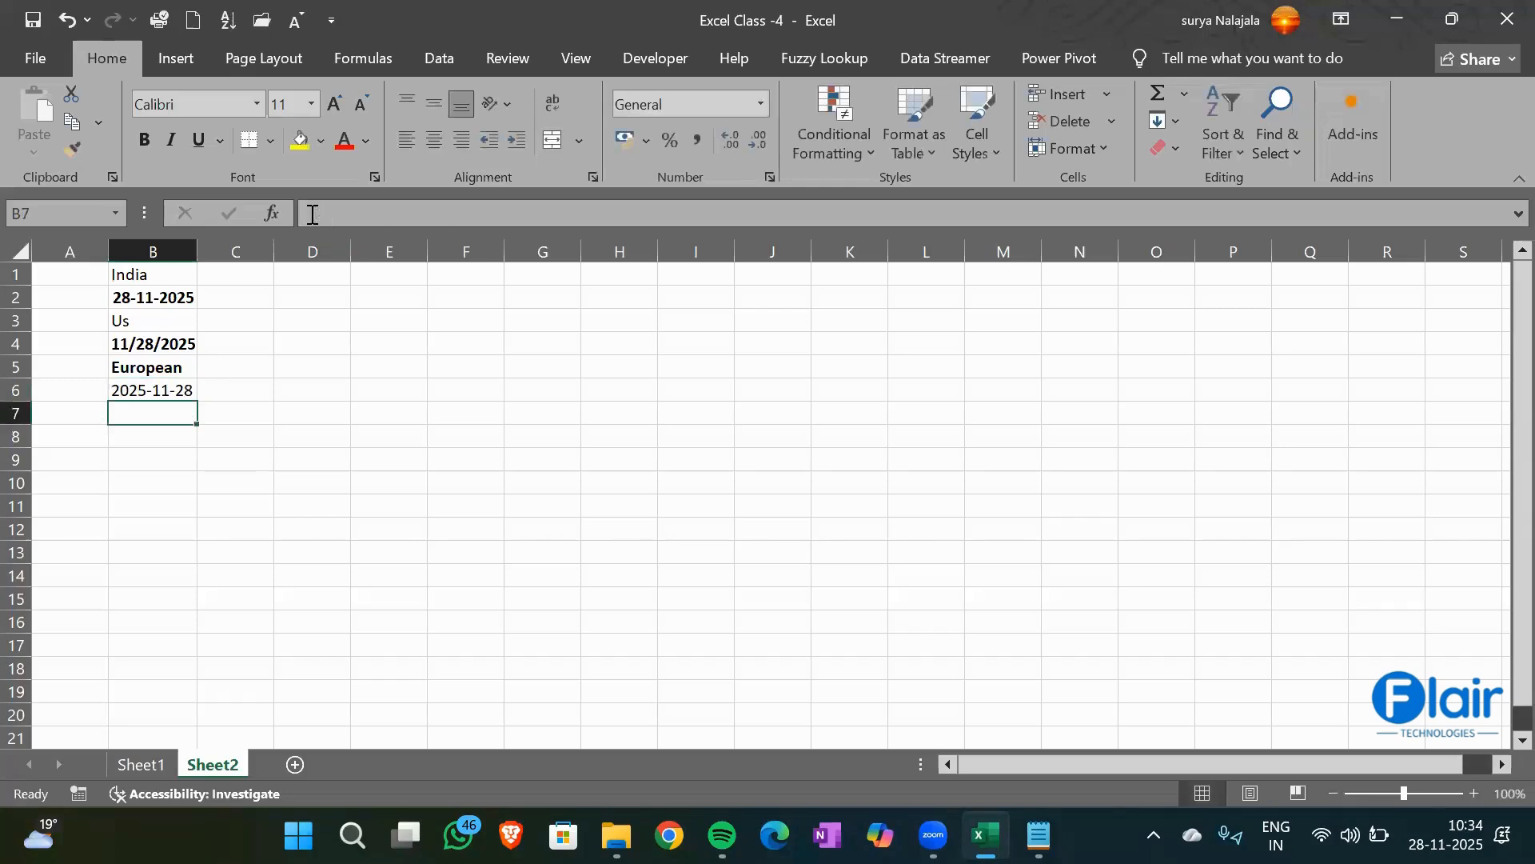
{"action": "left_click", "coordinate": [158, 394]}
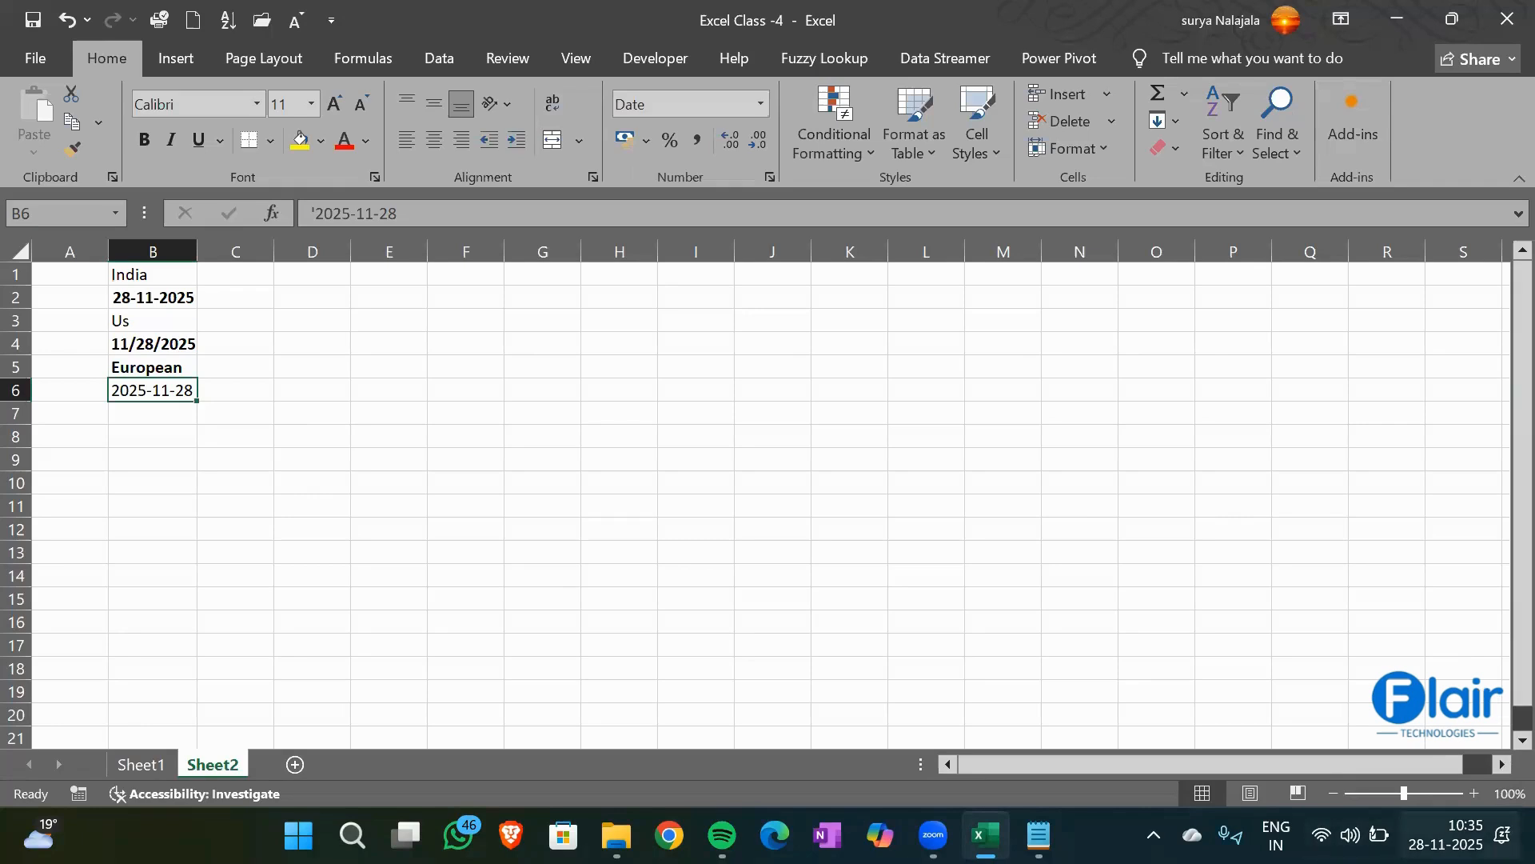
Enter the heading "1) Windows date format." in cell D1 and make it bold
{"action": "left_click", "coordinate": [232, 272]}
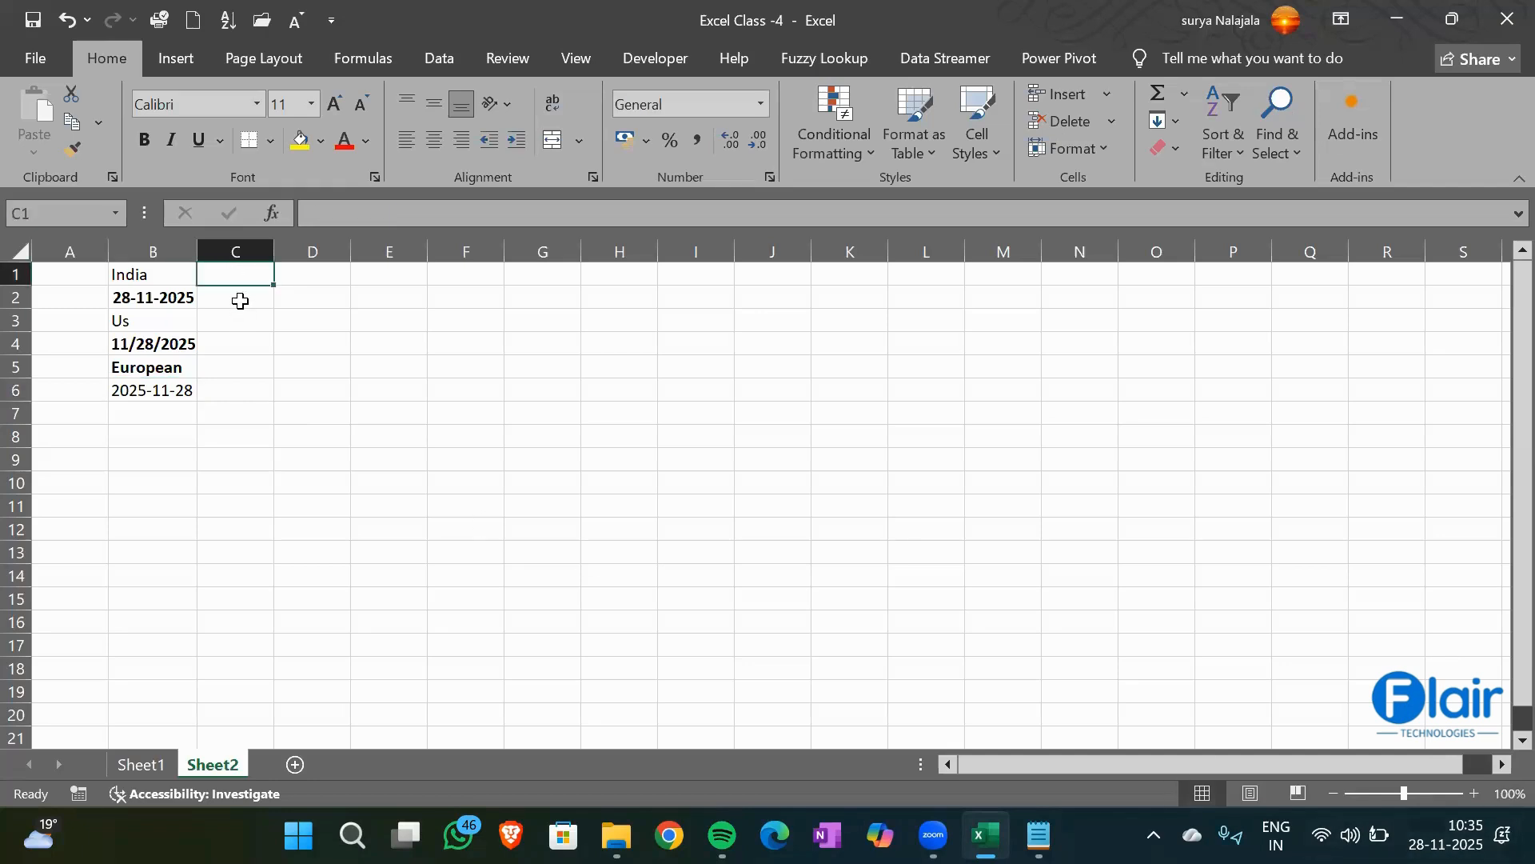
{"action": "left_click", "coordinate": [240, 300]}
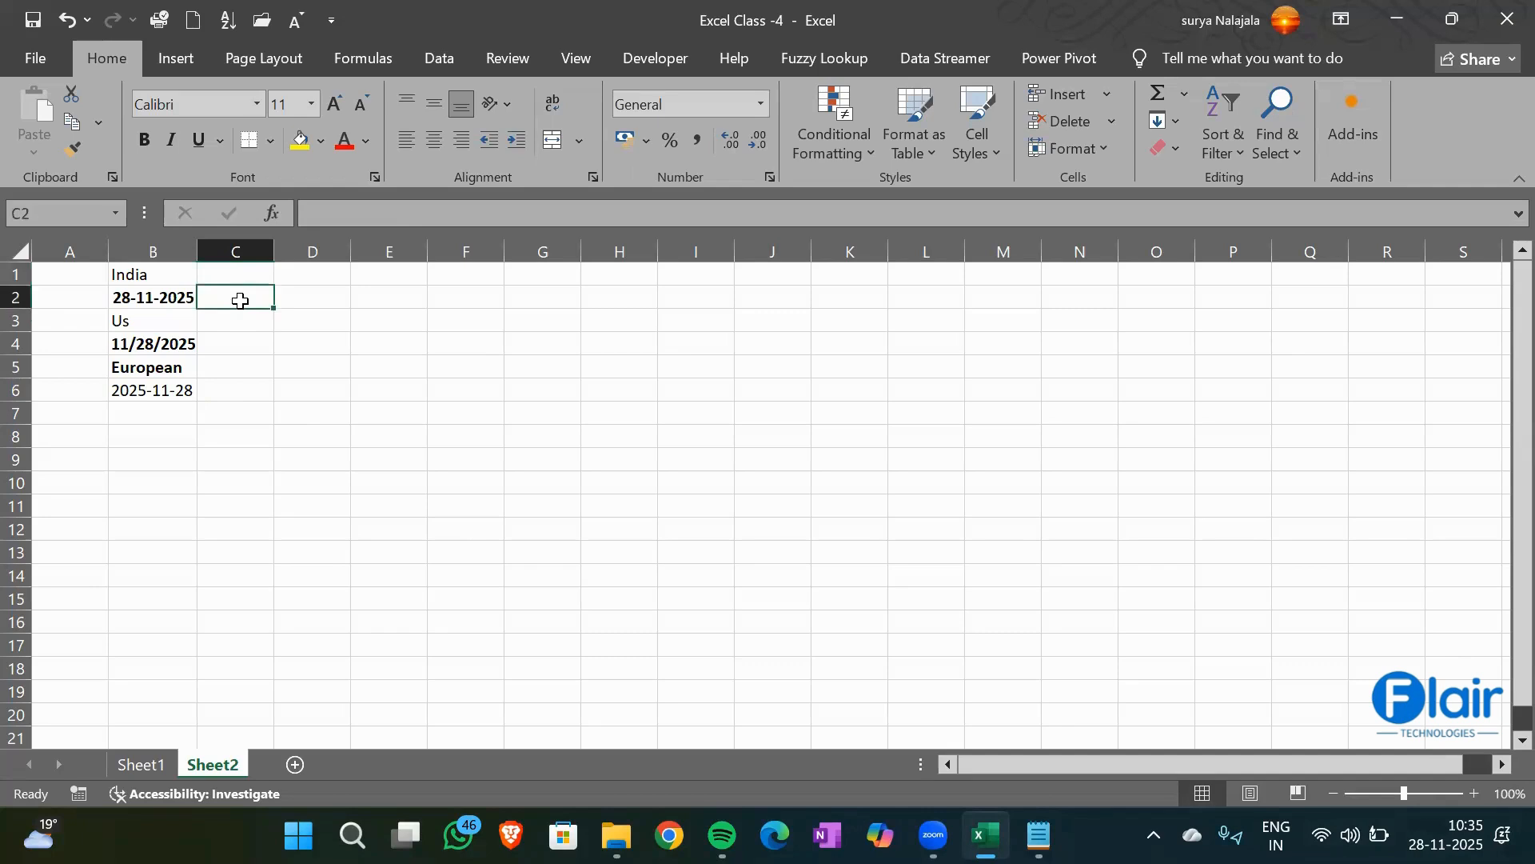
{"action": "left_click", "coordinate": [305, 274]}
{"action": "type", "text": "1) "}
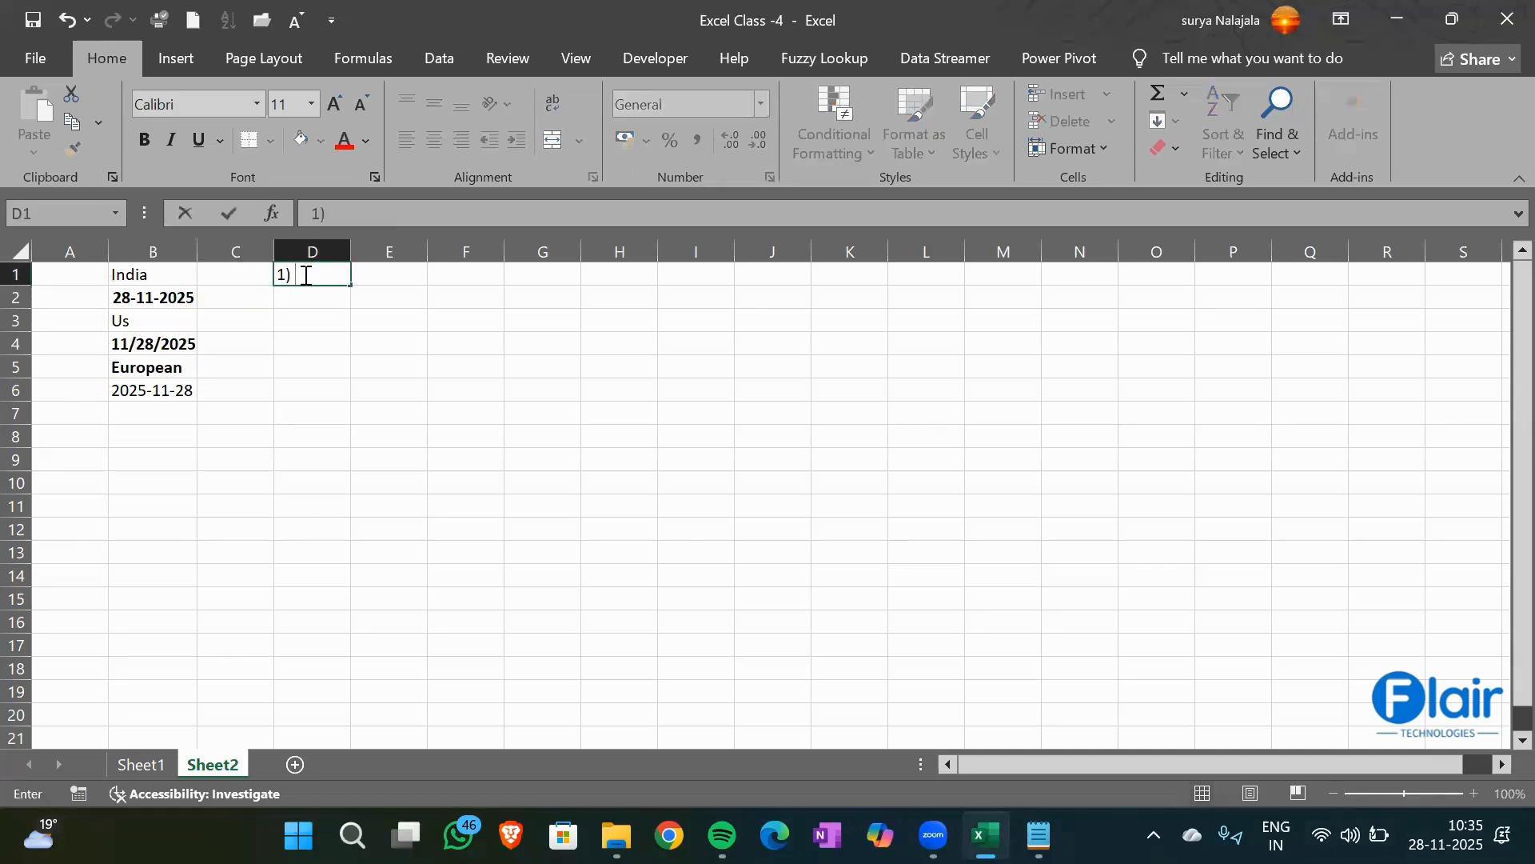
{"action": "type", "text": "Windows date for"}
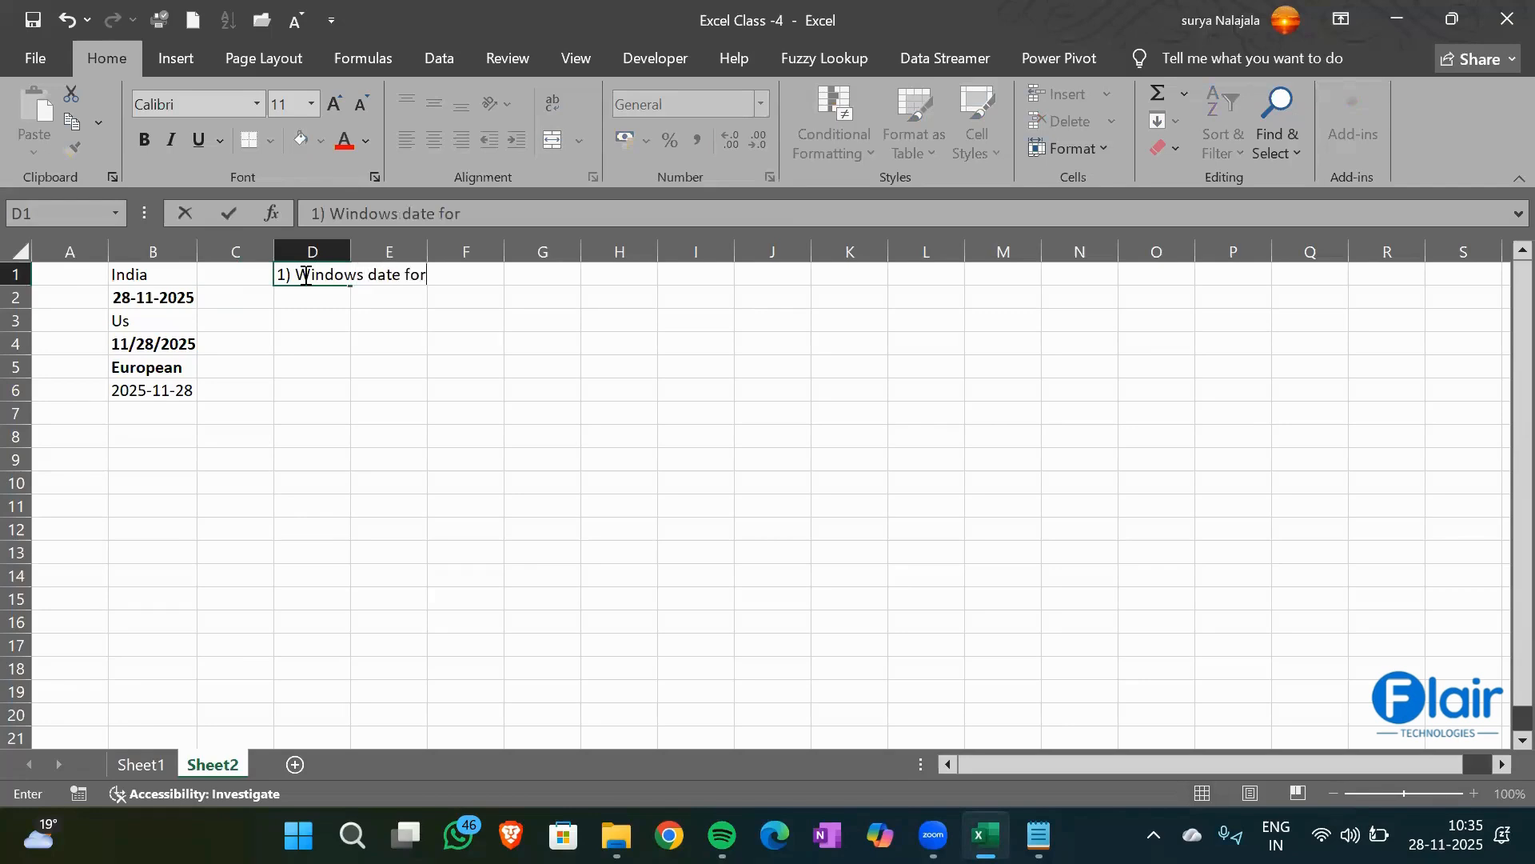
{"action": "type", "text": "mat."}
{"action": "key", "text": "Return"}
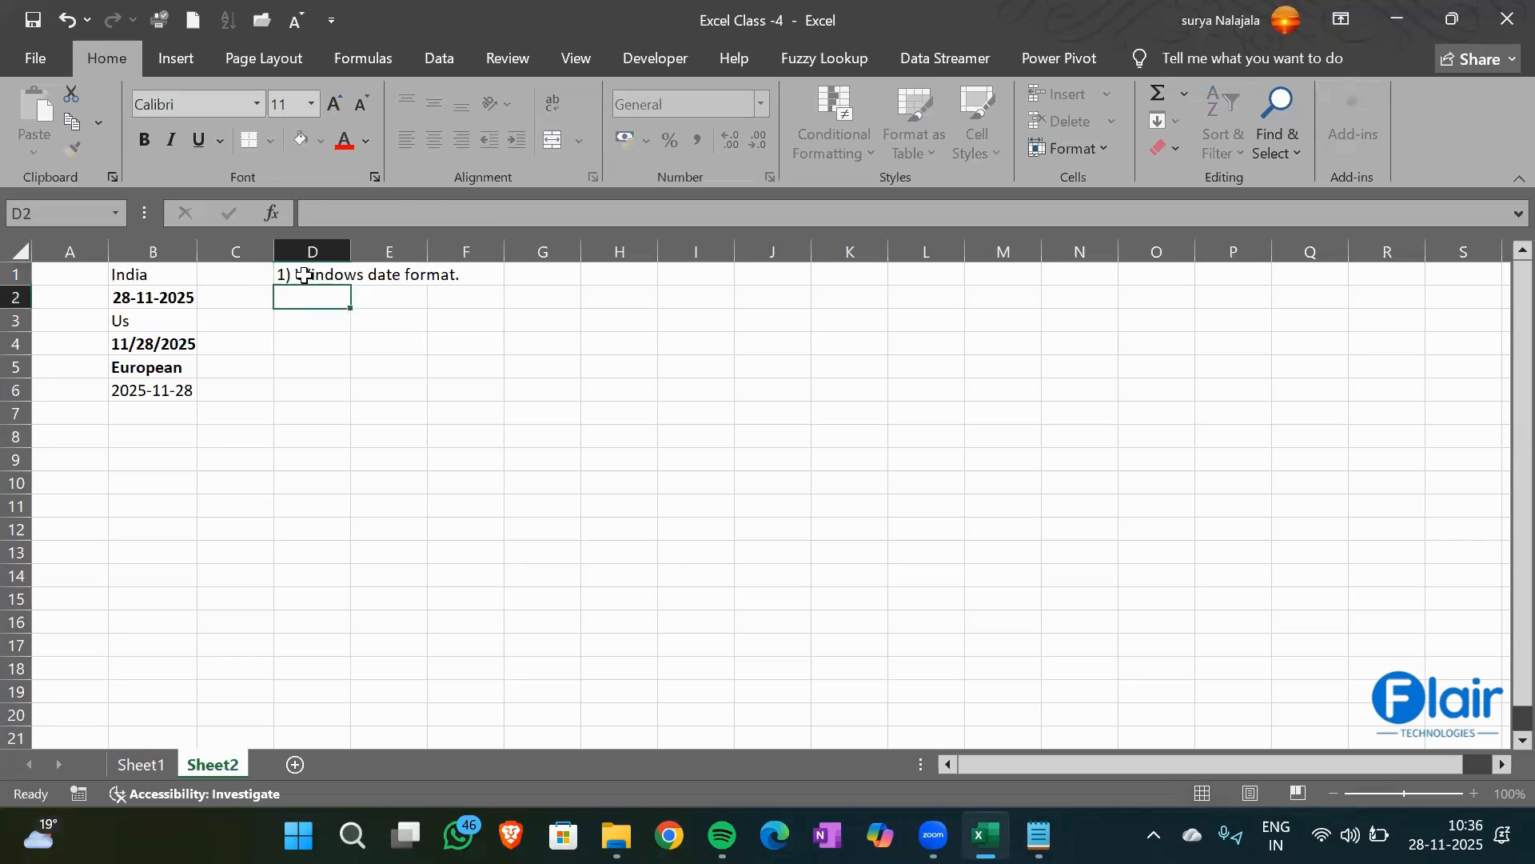
{"action": "key", "text": "Return"}
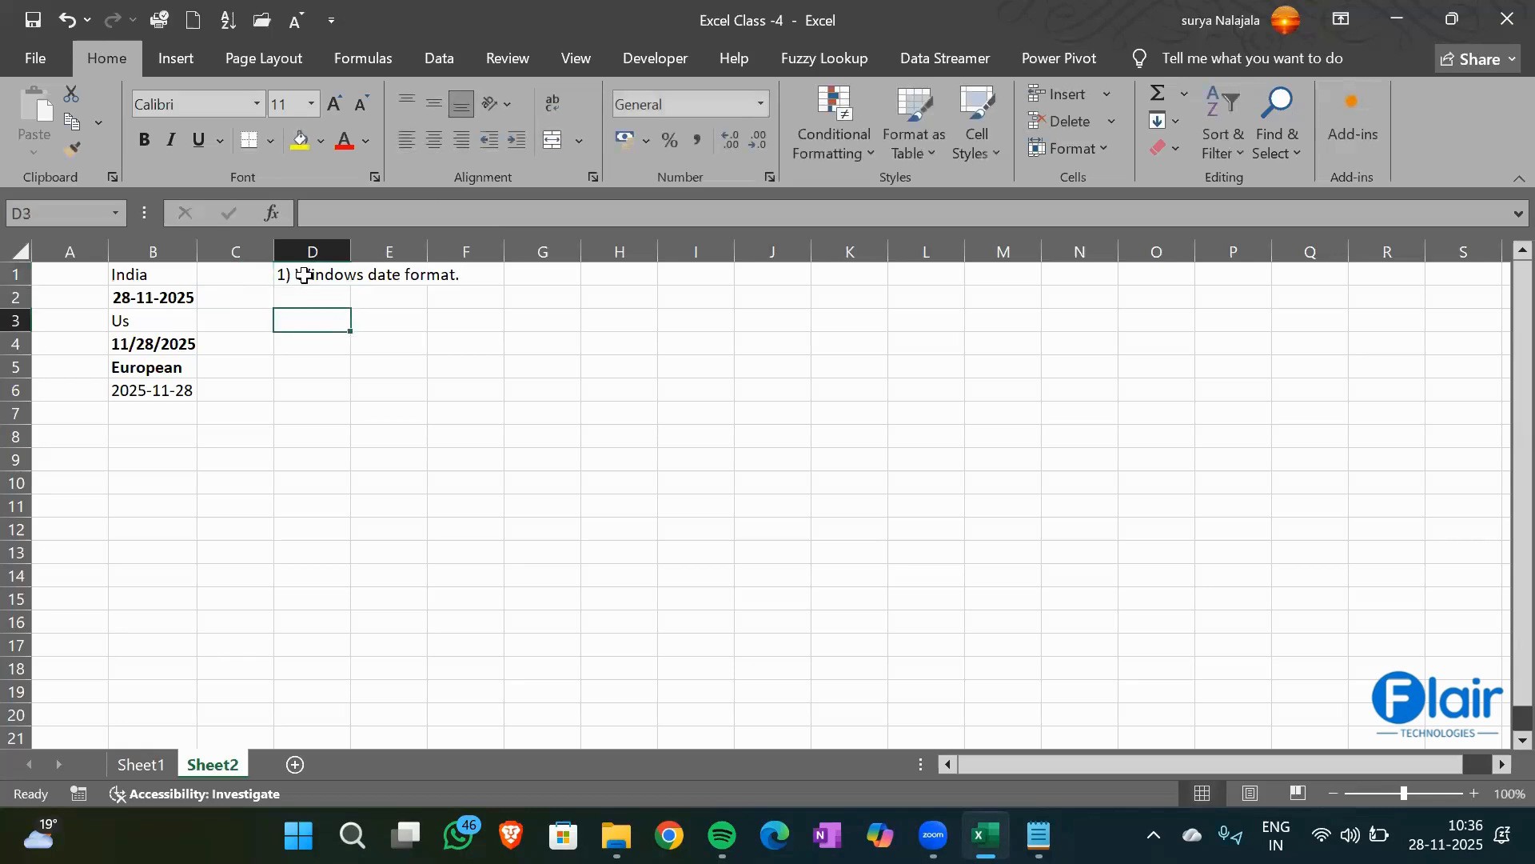
{"action": "left_click", "coordinate": [304, 274]}
{"action": "key", "text": "ctrl+b"}
{"action": "key", "text": "Return"}
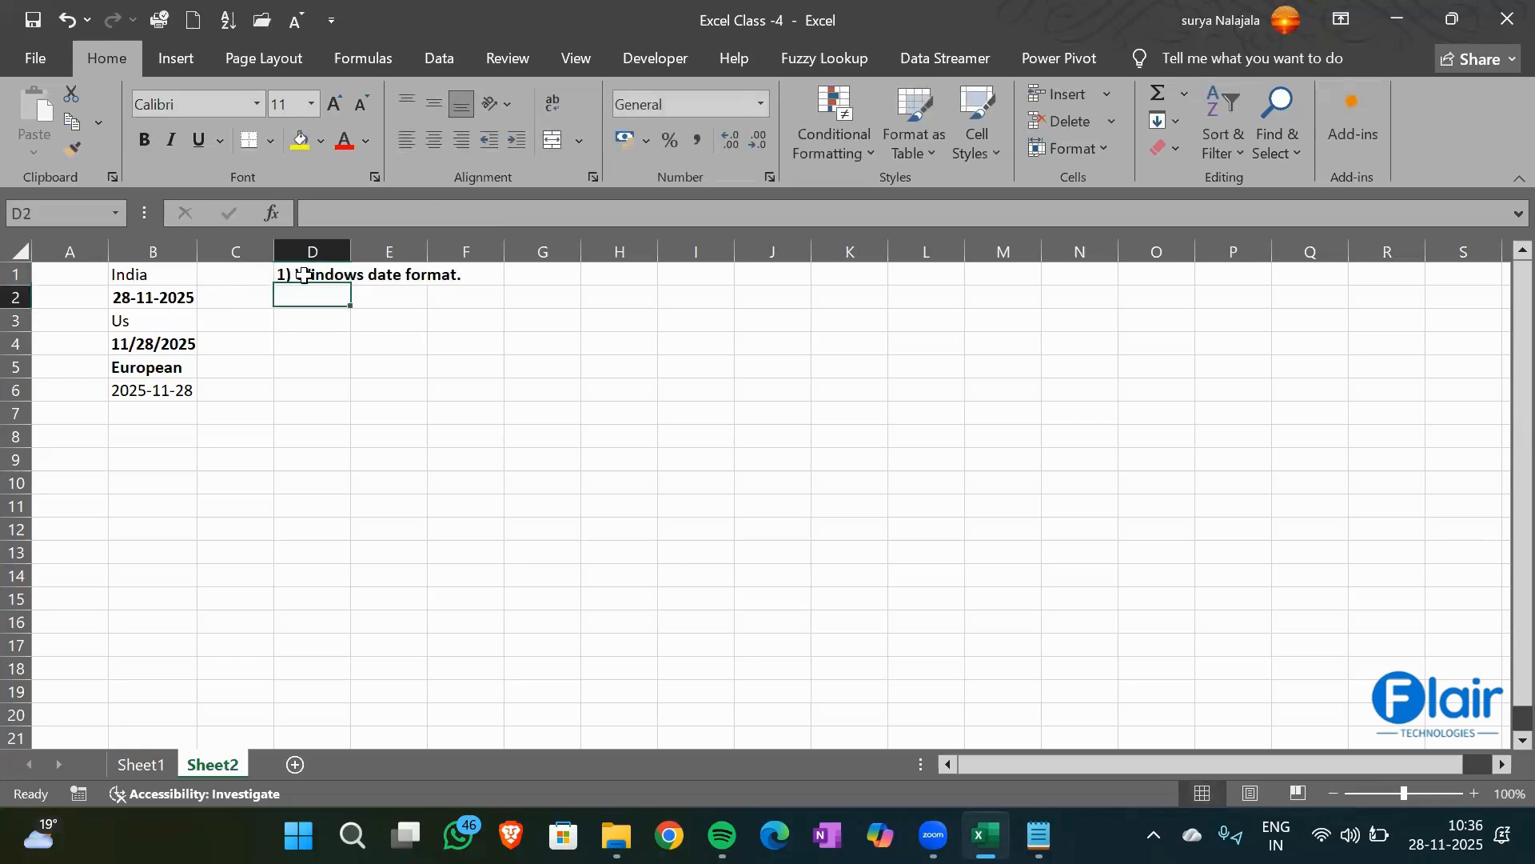
Enter the sample date 04-05-1999 in cell D3 under the Windows date format heading
{"action": "key", "text": "Return"}
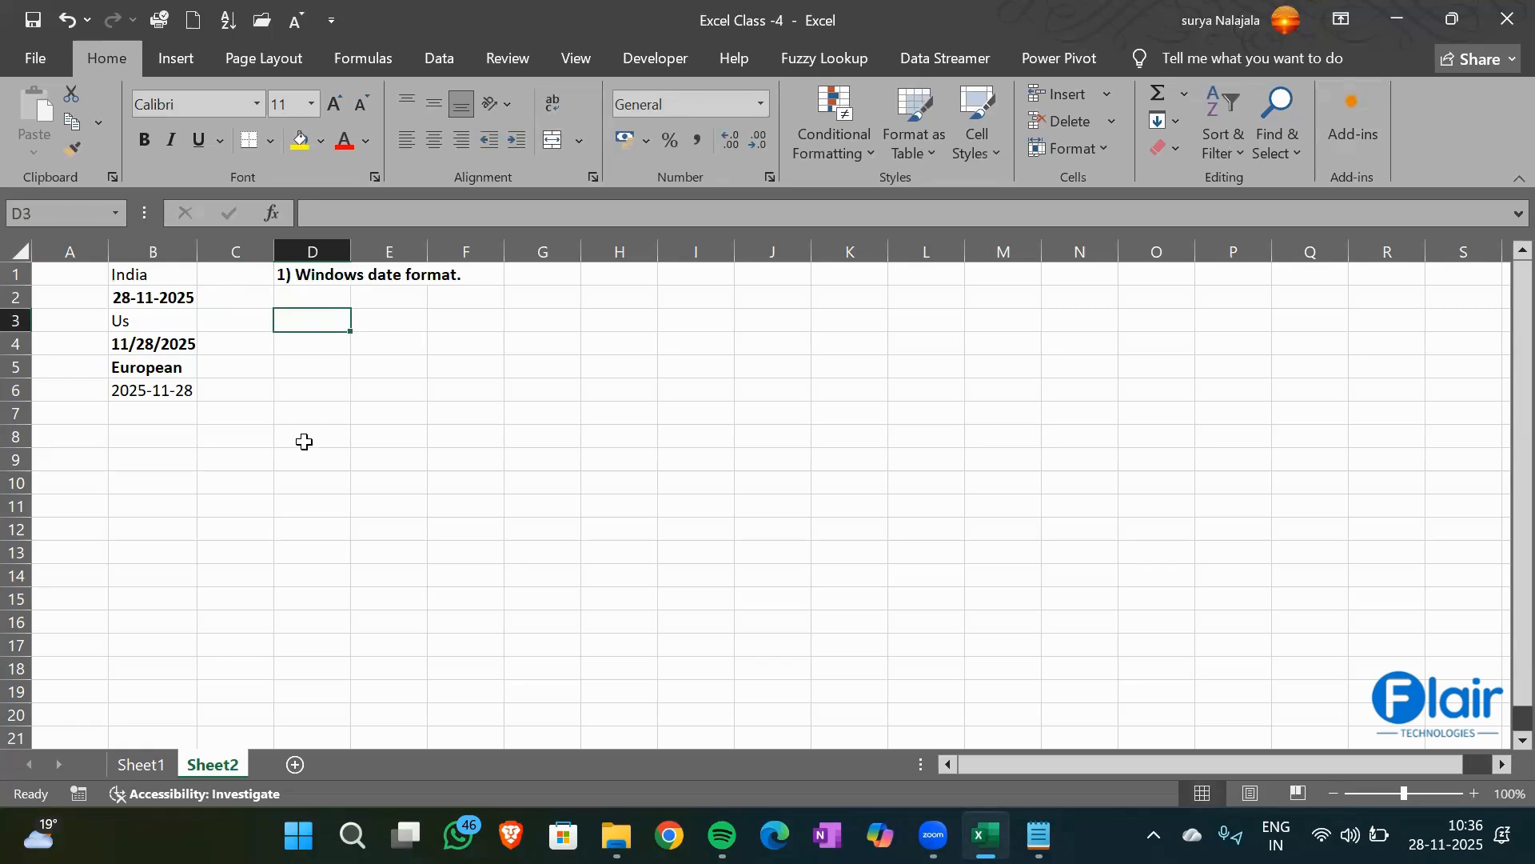
{"action": "type", "text": "04-05"}
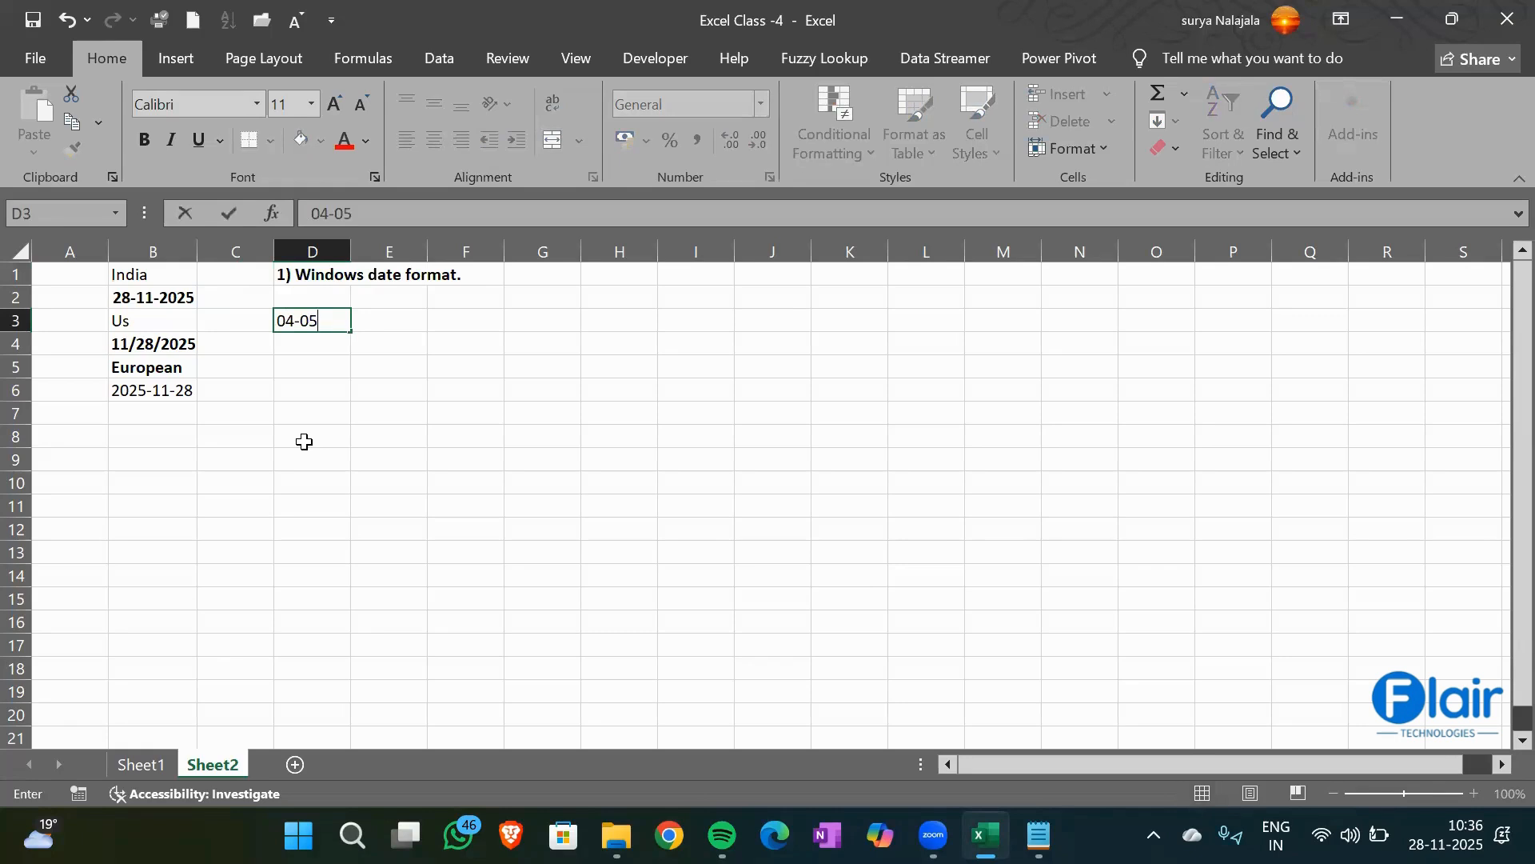
{"action": "type", "text": "-1999"}
{"action": "key", "text": "Return"}
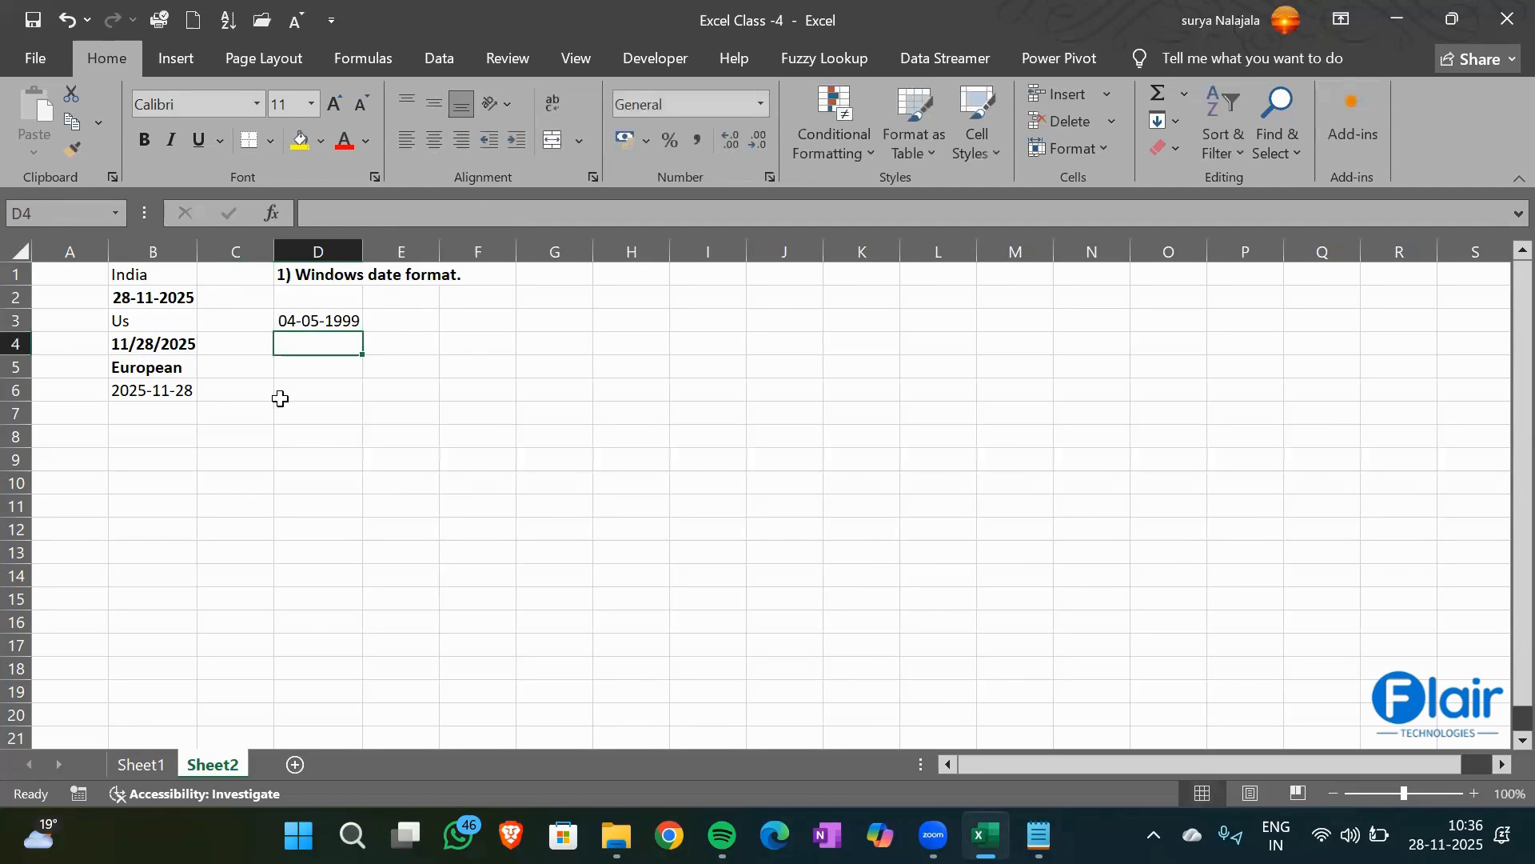
{"action": "left_click", "coordinate": [319, 319]}
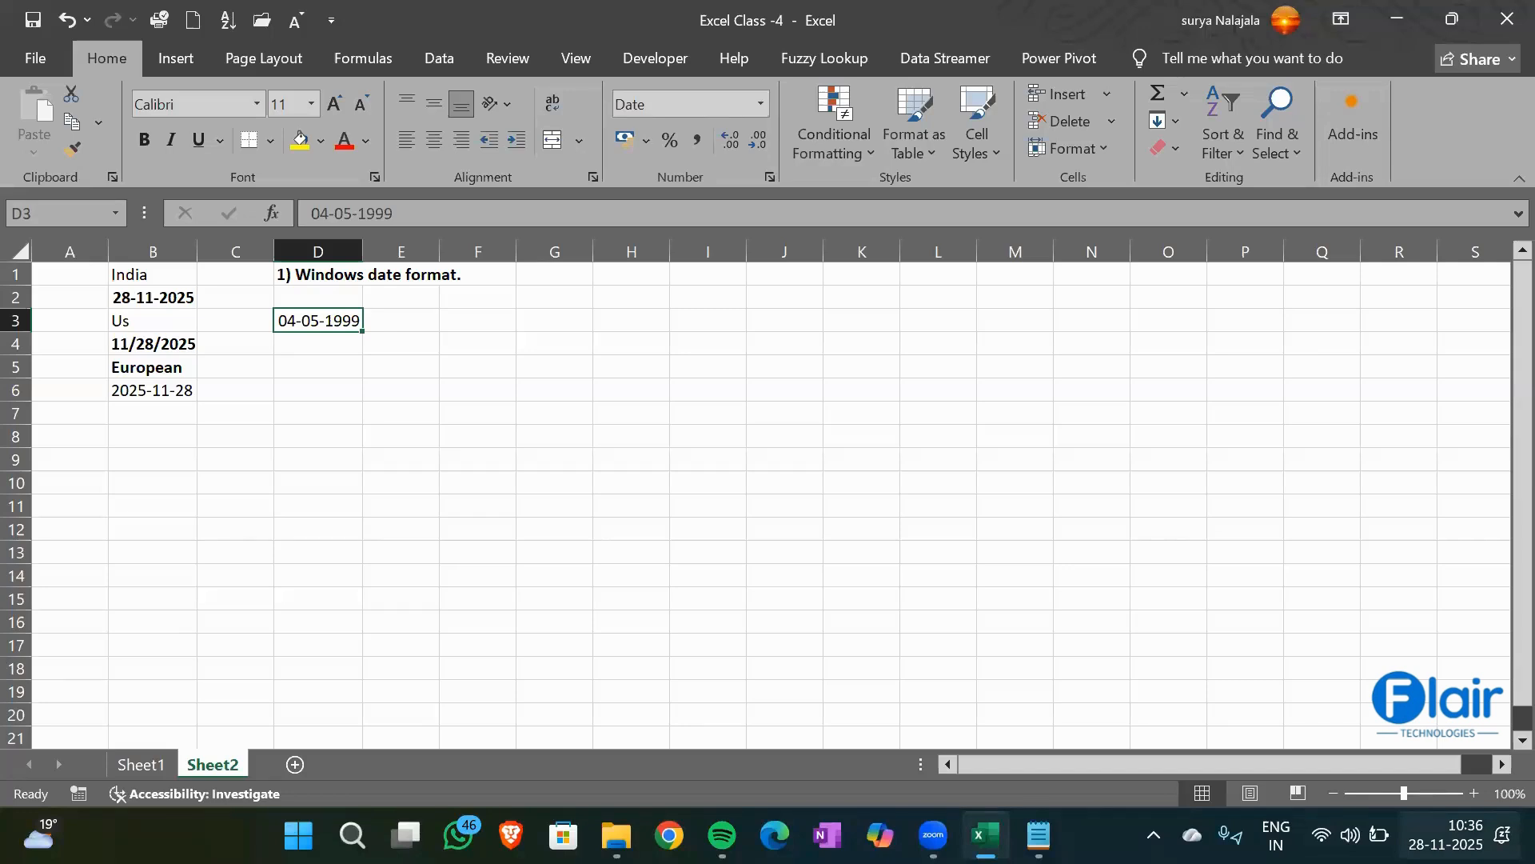
Enter the note "2) Excel Claendar starts from 01-01-1900" in cell D5
{"action": "left_click", "coordinate": [309, 350]}
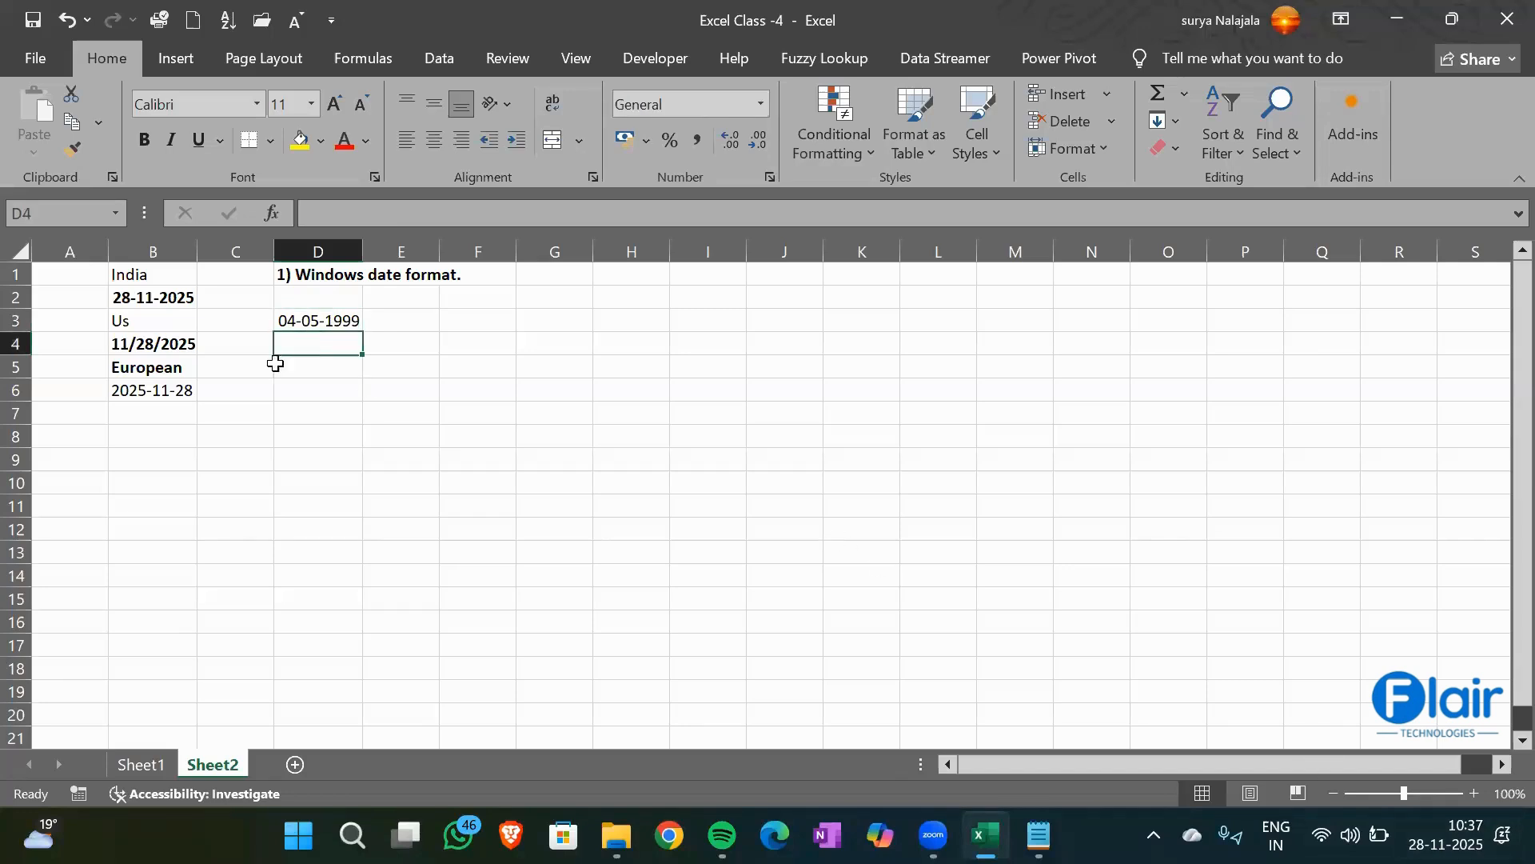
{"action": "left_click", "coordinate": [296, 368]}
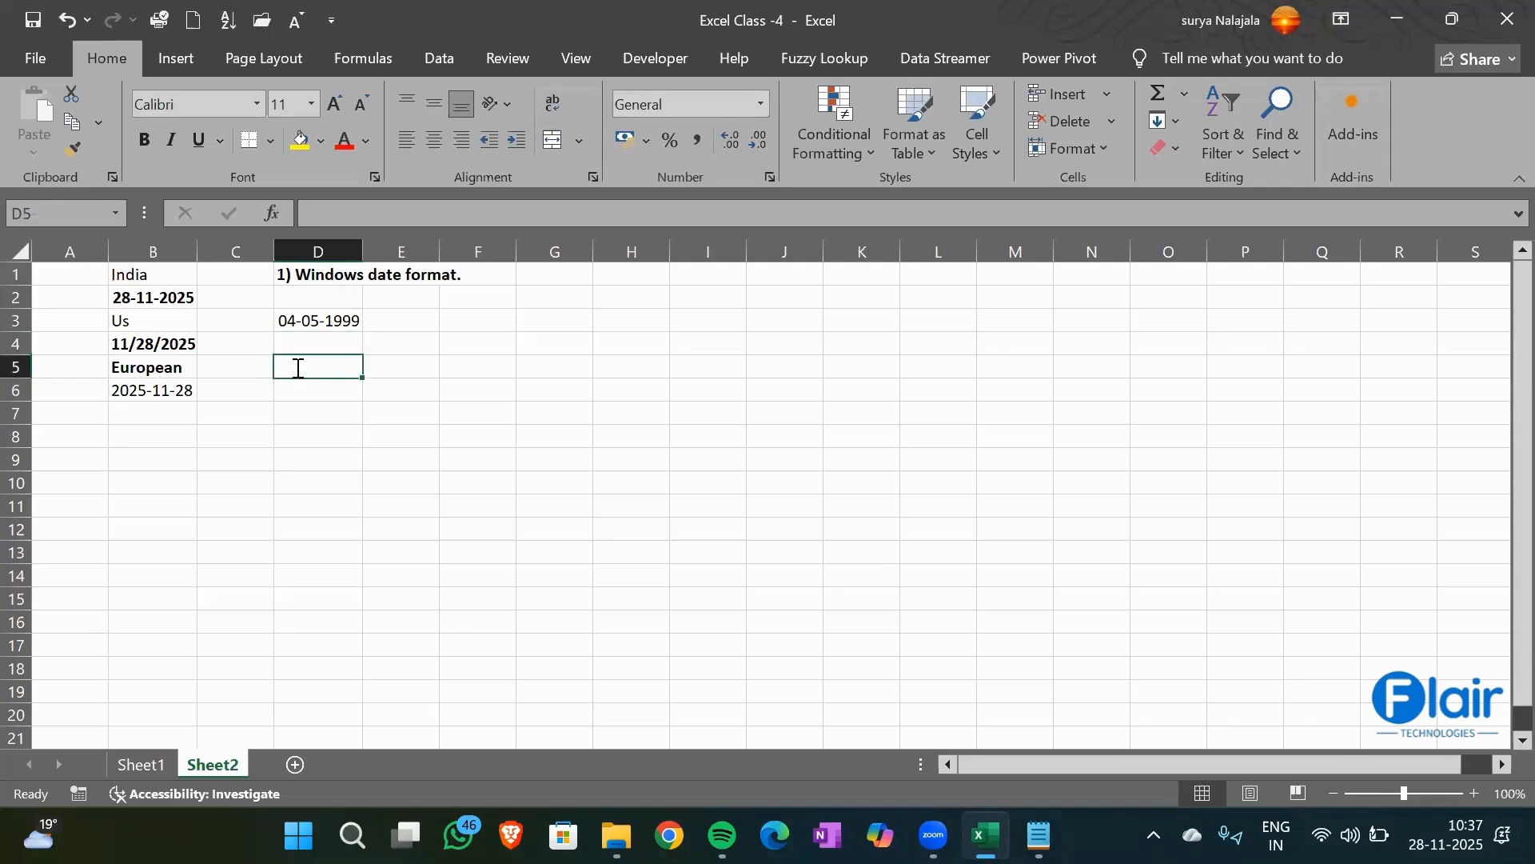
{"action": "type", "text": "2) E"}
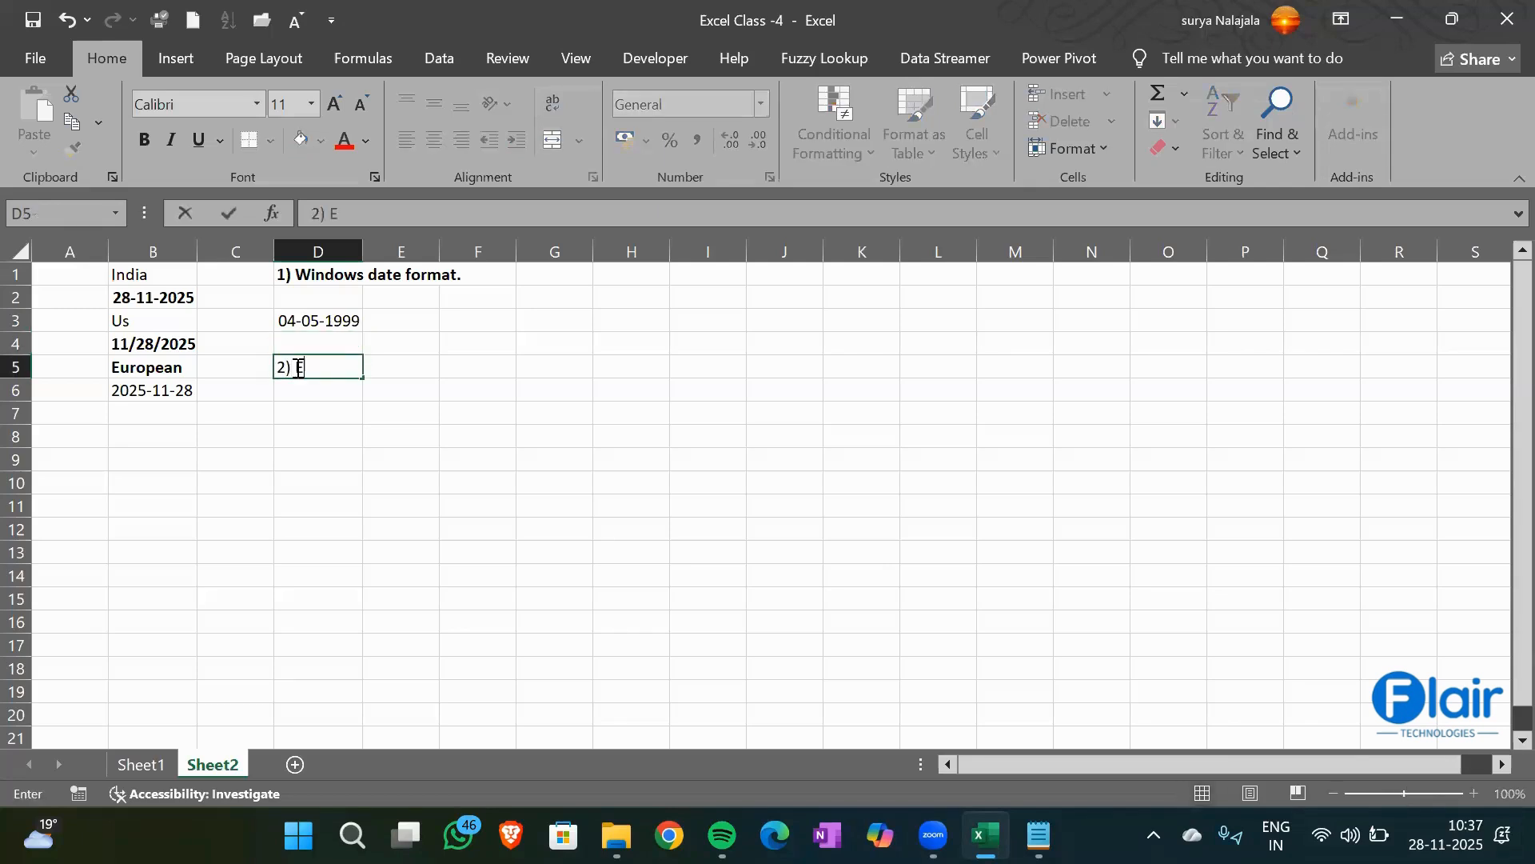
{"action": "type", "text": "xcel Claendar starts d"}
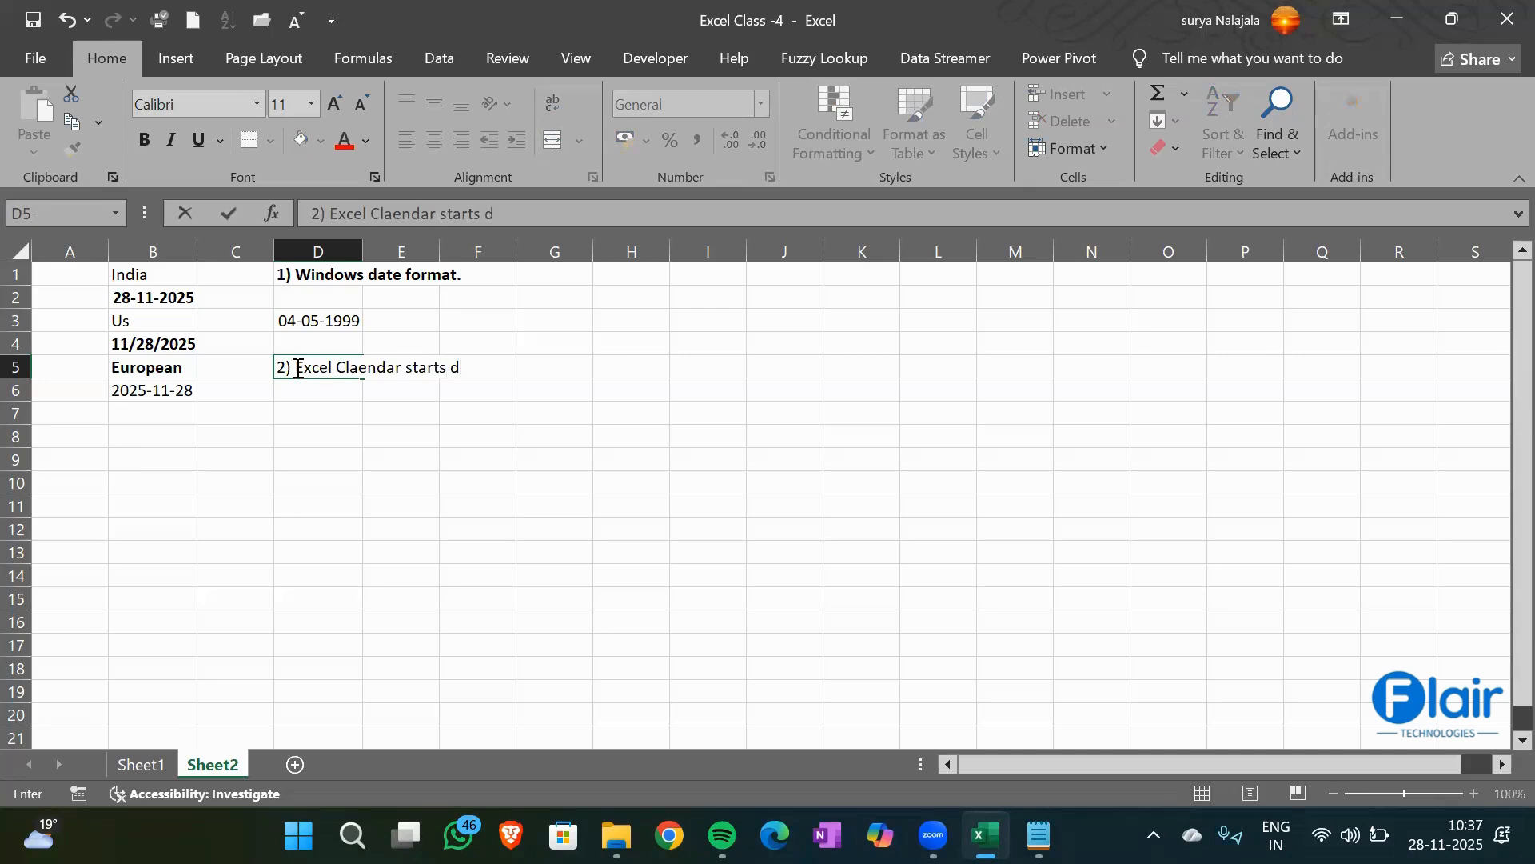
{"action": "key", "text": "BackSpace"}
{"action": "type", "text": "from 01-01"}
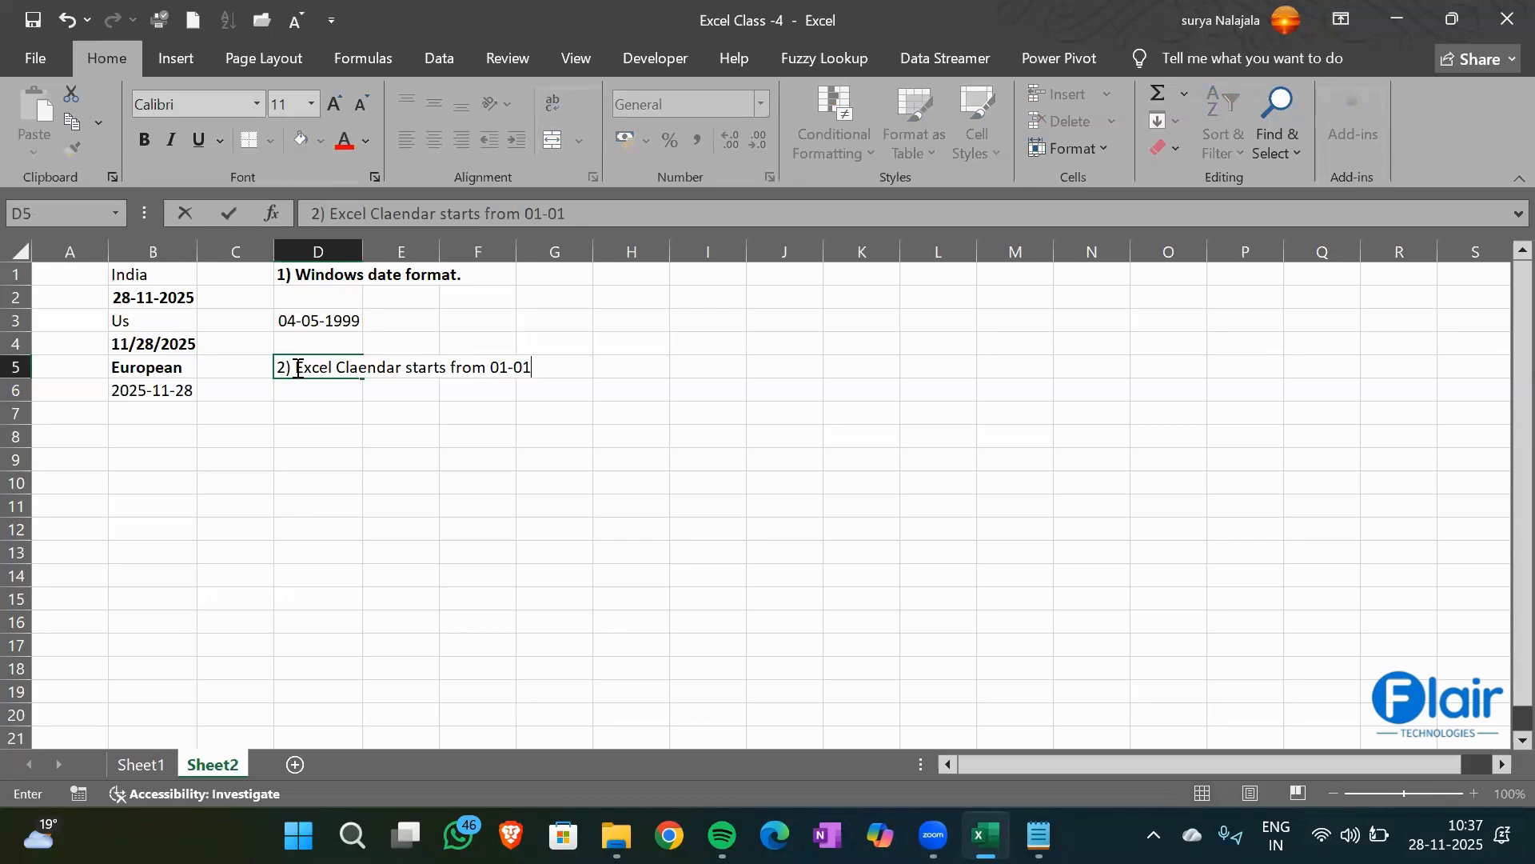
{"action": "type", "text": "-1900"}
{"action": "key", "text": "Return"}
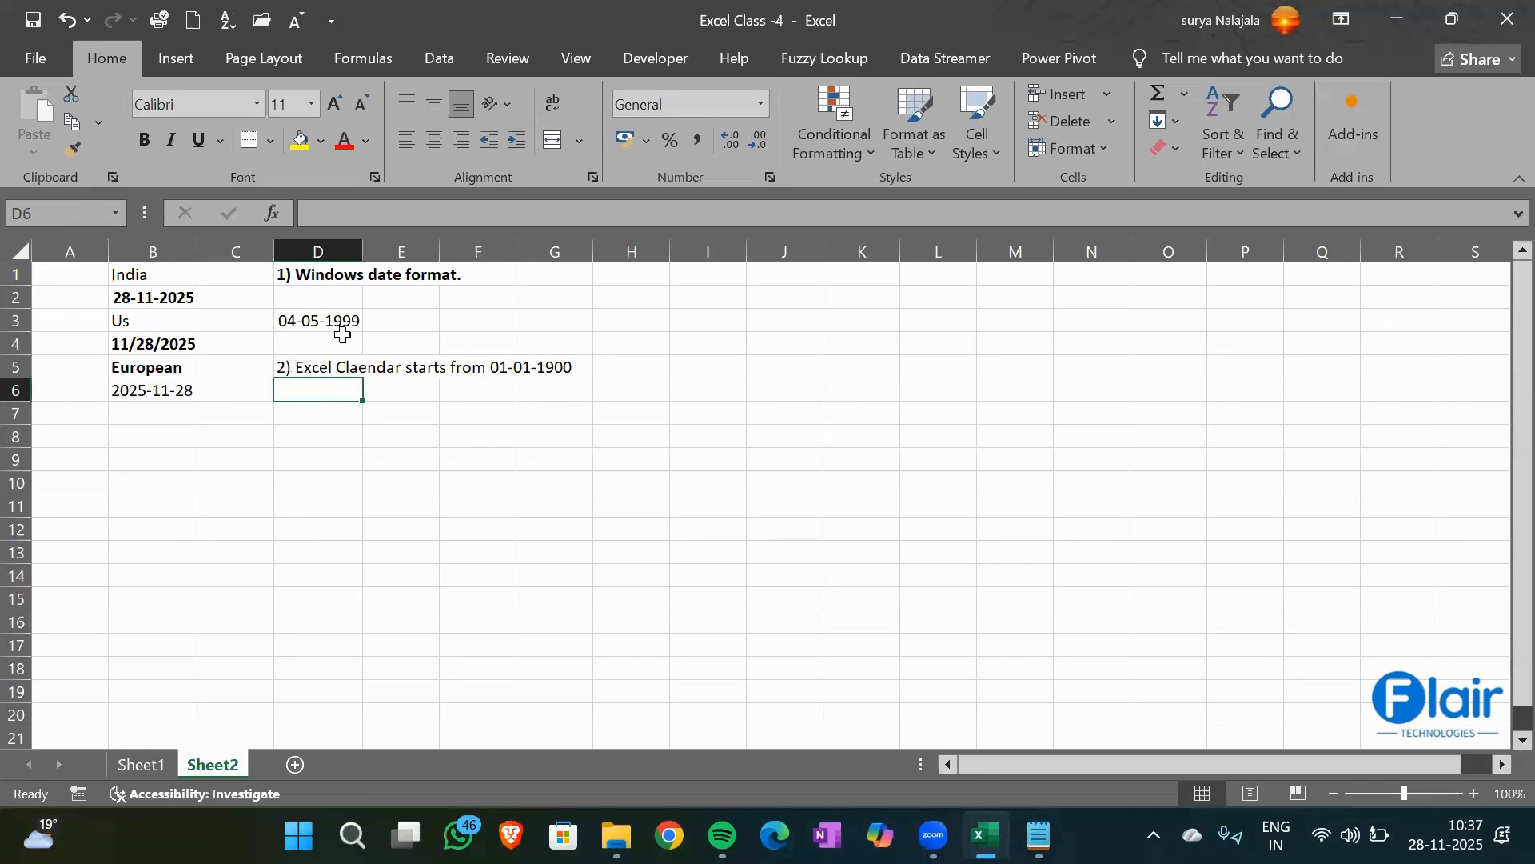
{"action": "key", "text": "Down"}
{"action": "key", "text": "Down"}
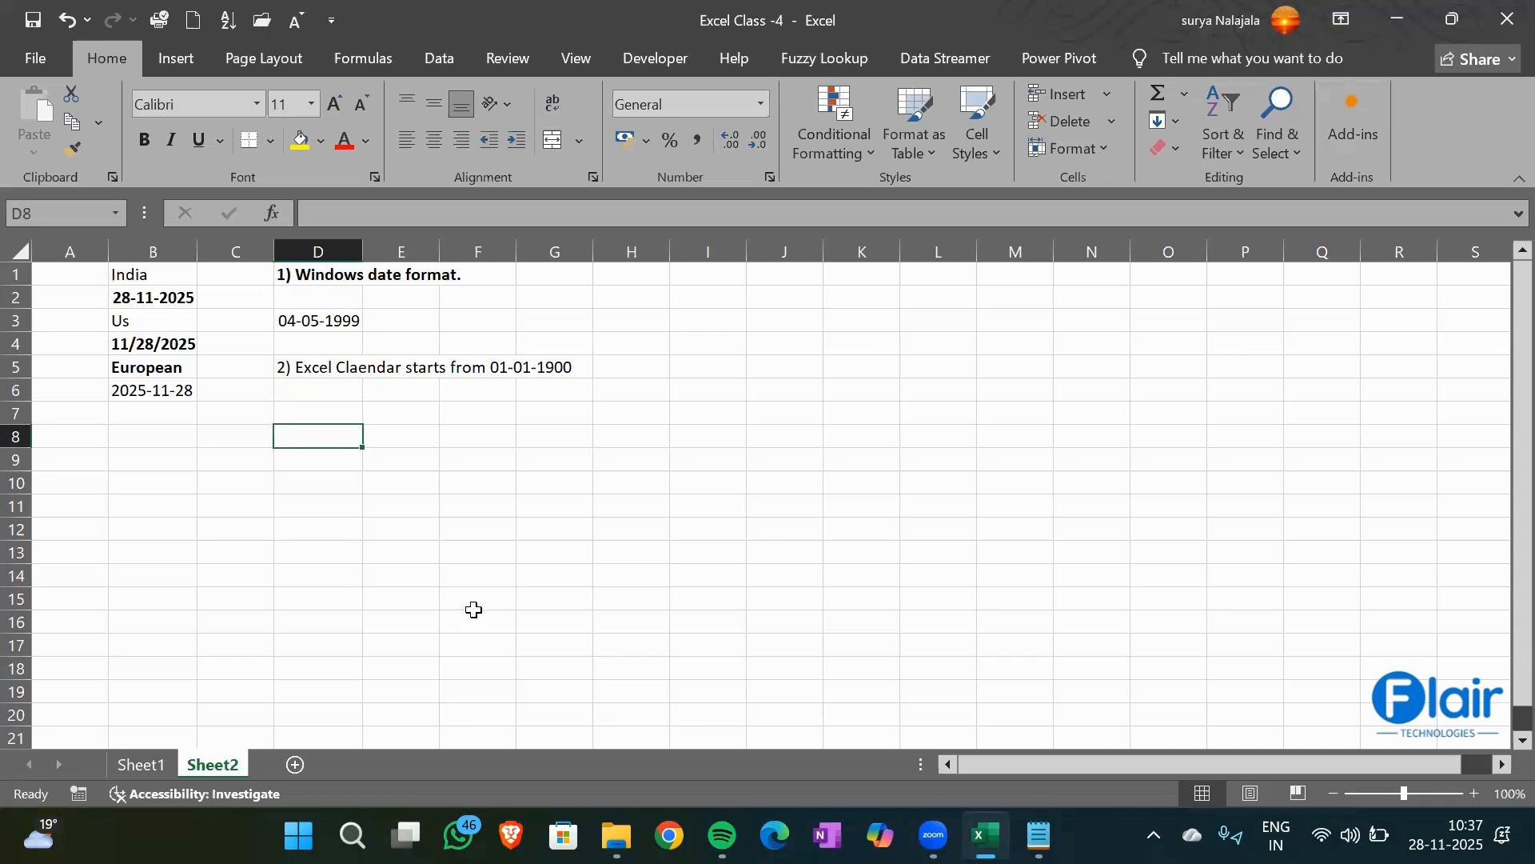
Enter the pre-1900 date 04-05-1867 in cell D8 below the Excel calendar note
{"action": "type", "text": "04-0"}
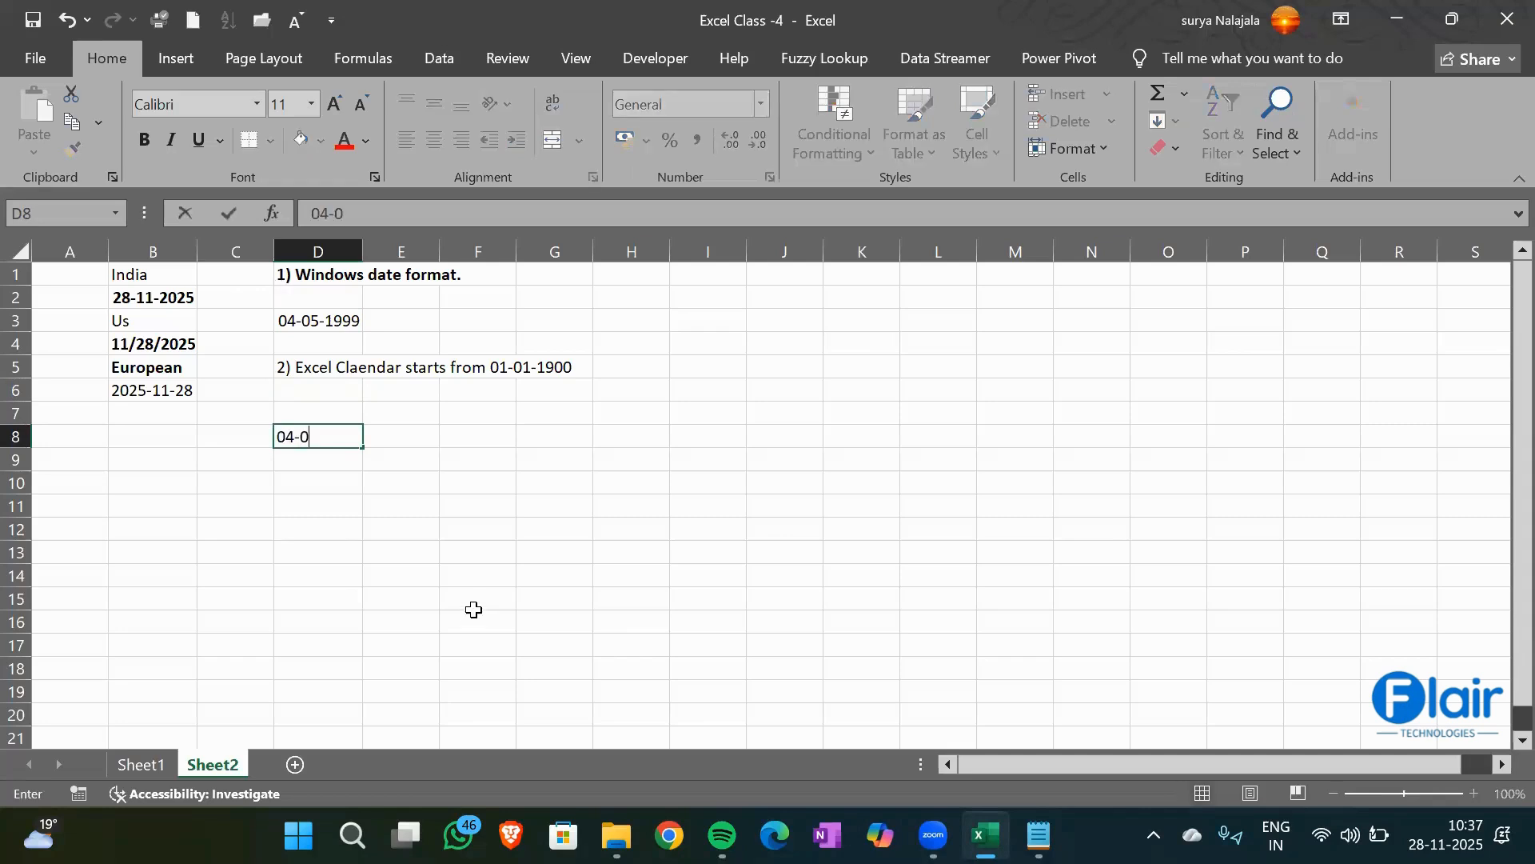
{"action": "type", "text": "5-19"}
{"action": "type", "text": "67"}
{"action": "key", "text": "BackSpace"}
{"action": "key", "text": "BackSpace"}
{"action": "key", "text": "BackSpace"}
{"action": "key", "text": "BackSpace"}
{"action": "type", "text": "1867"}
{"action": "key", "text": "Return"}
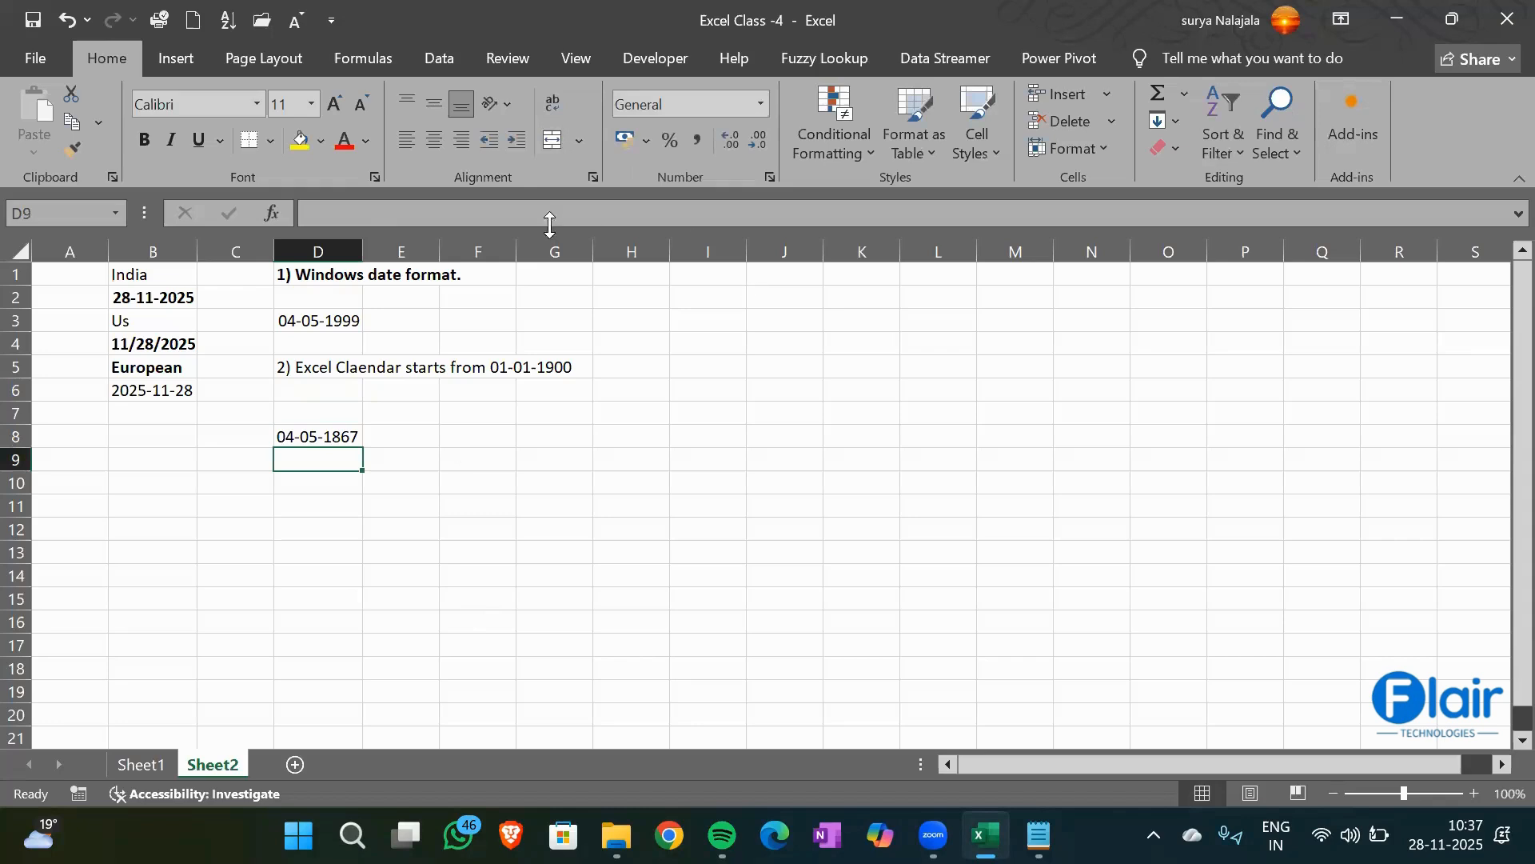
{"action": "left_click", "coordinate": [320, 368]}
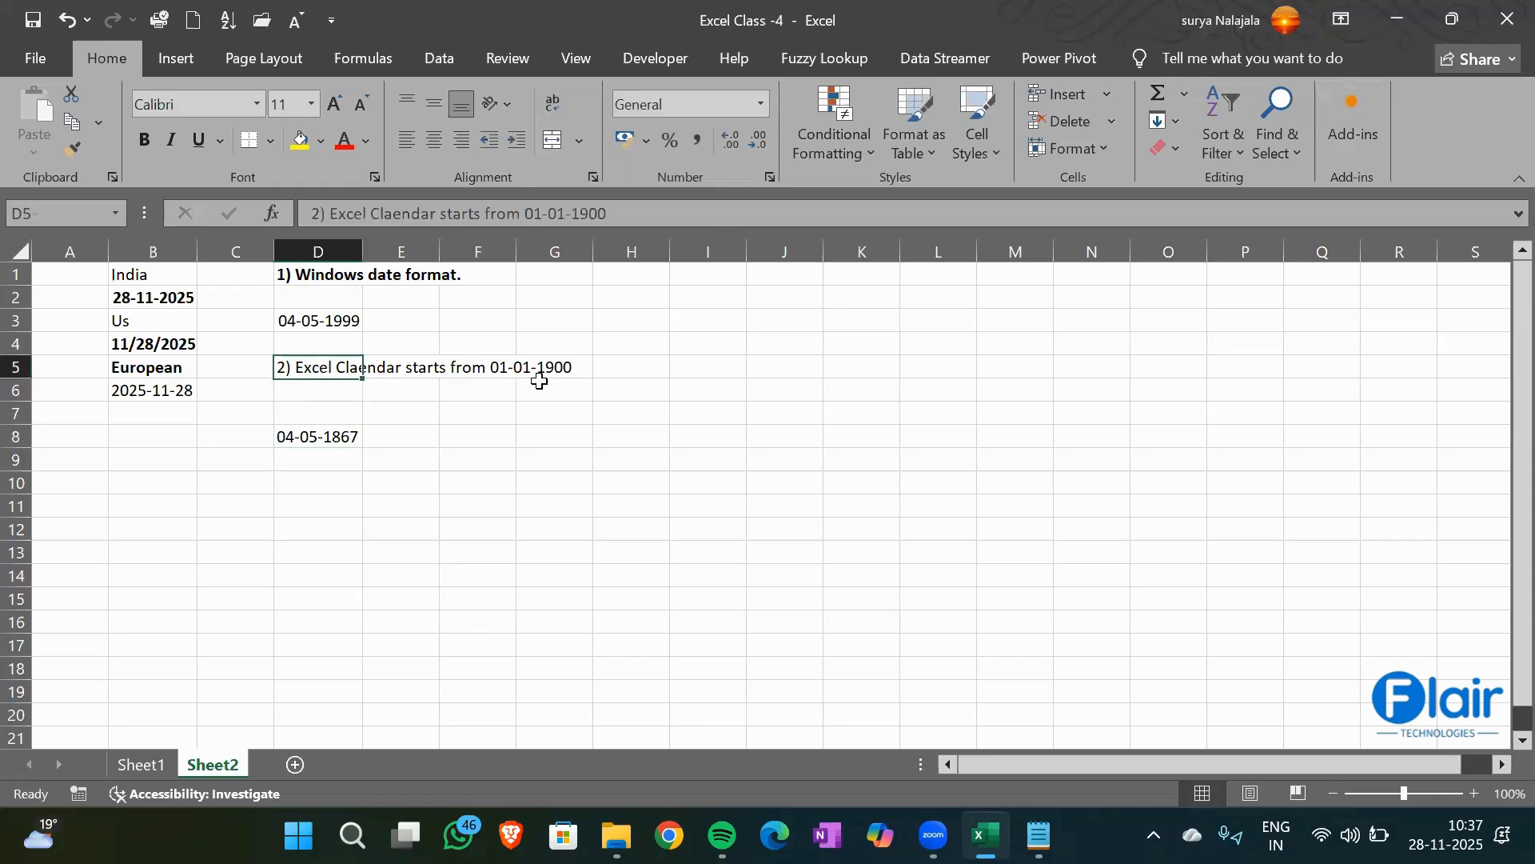
{"action": "left_click", "coordinate": [733, 275]}
Enter the note "3) Evry date in Excel is a number in Backend" in cell D10
{"action": "left_click", "coordinate": [318, 478]}
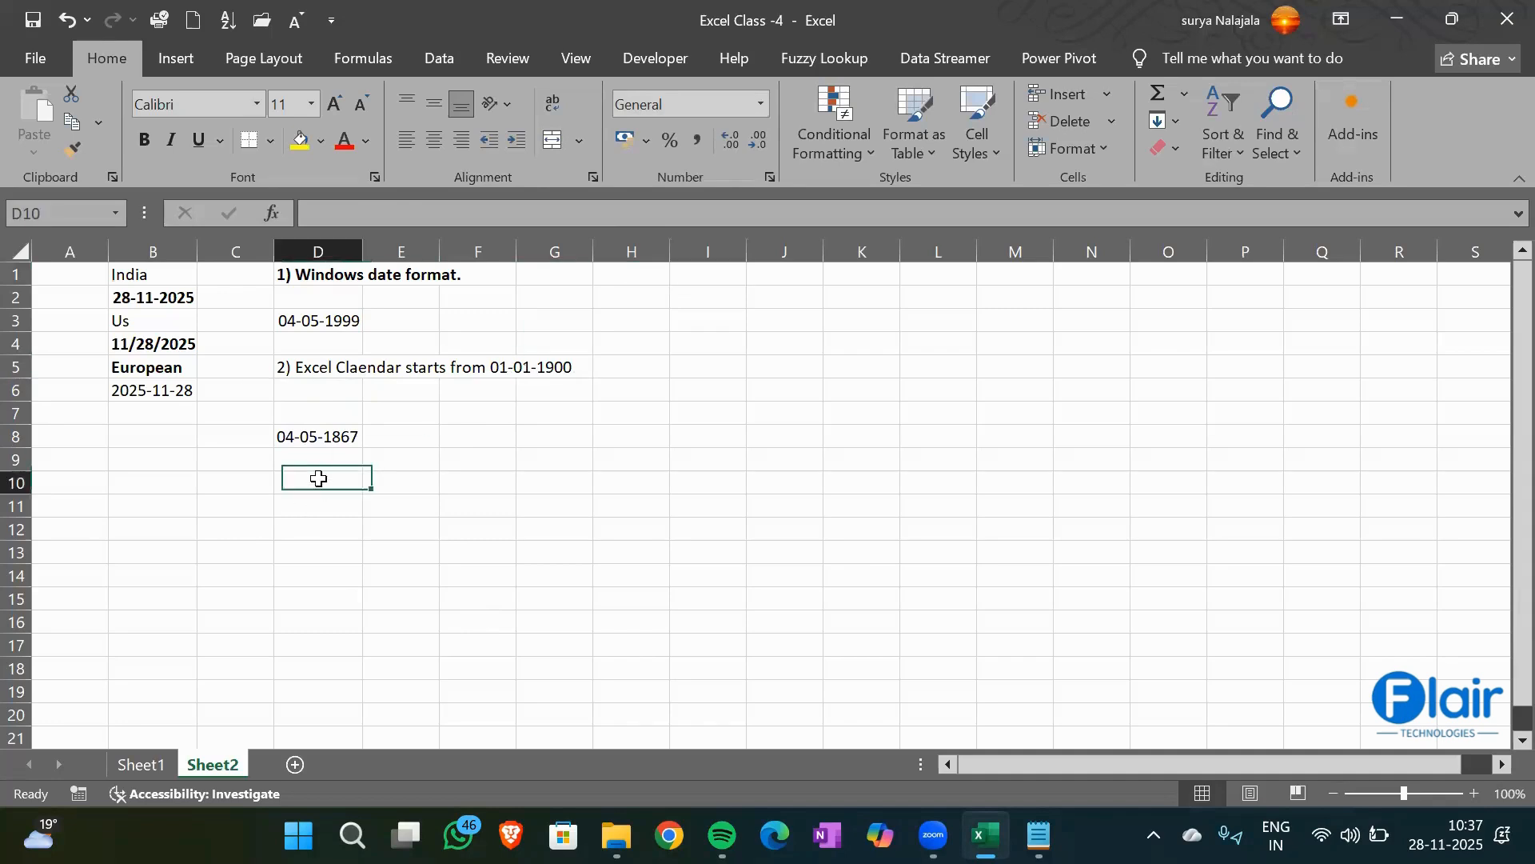
{"action": "type", "text": "3)"}
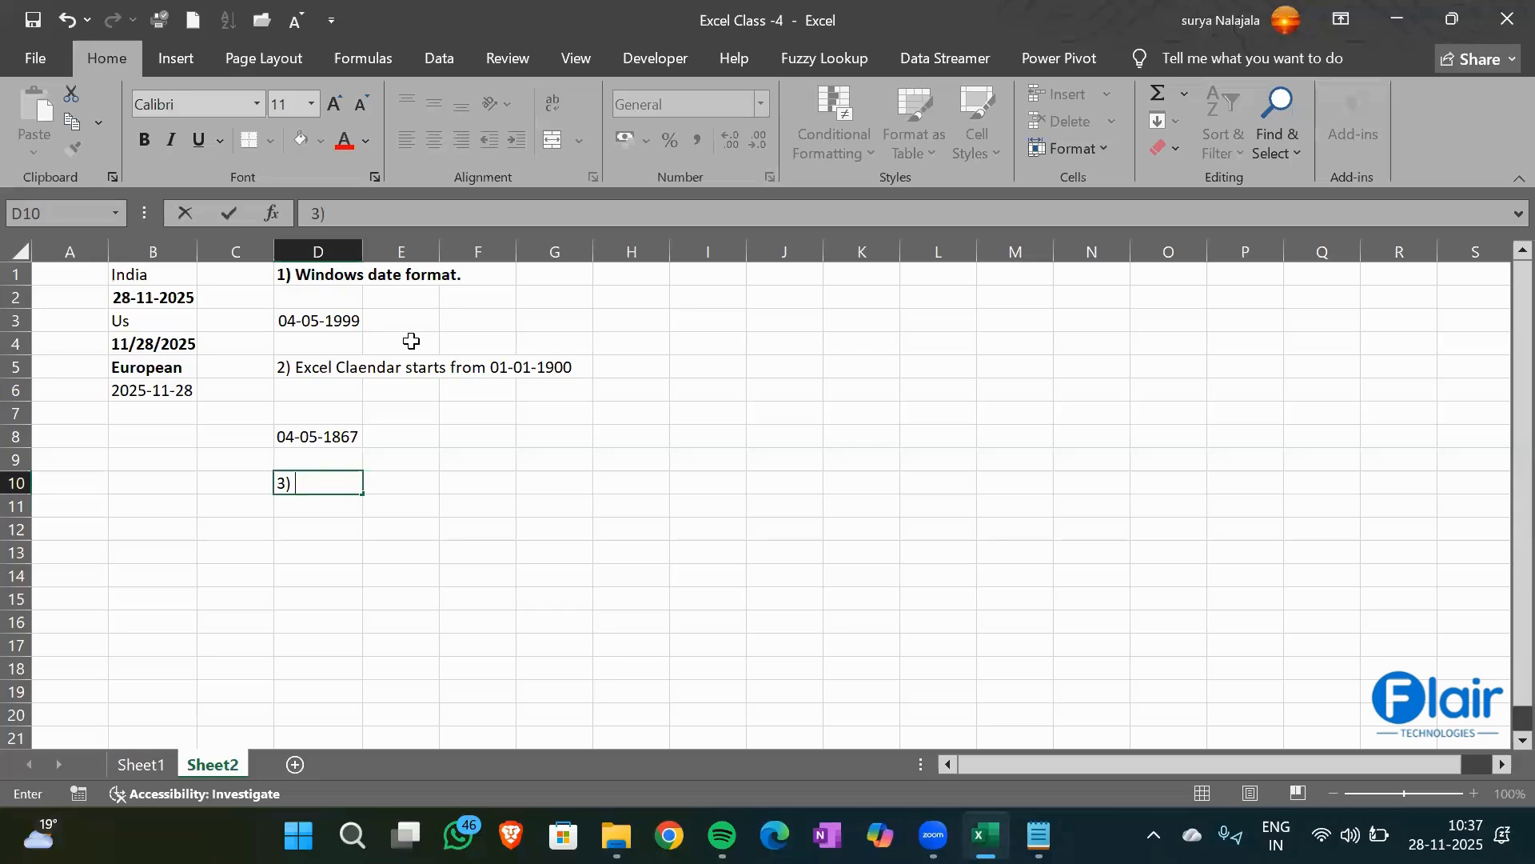
{"action": "type", "text": "Evry date in E"}
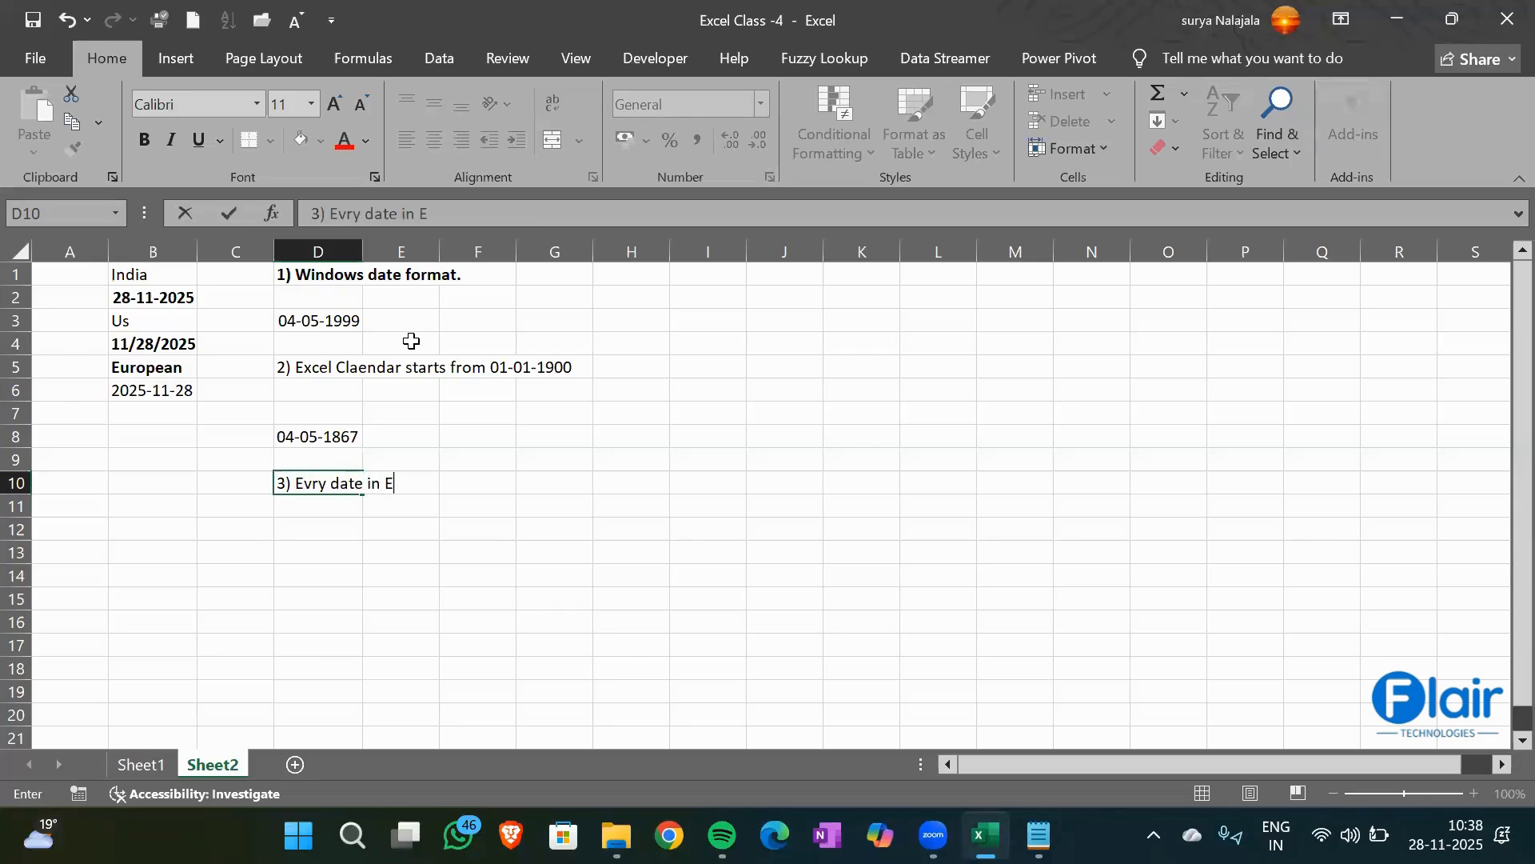
{"action": "type", "text": "xe"}
{"action": "key", "text": "BackSpace"}
{"action": "type", "text": "cel is a number in "}
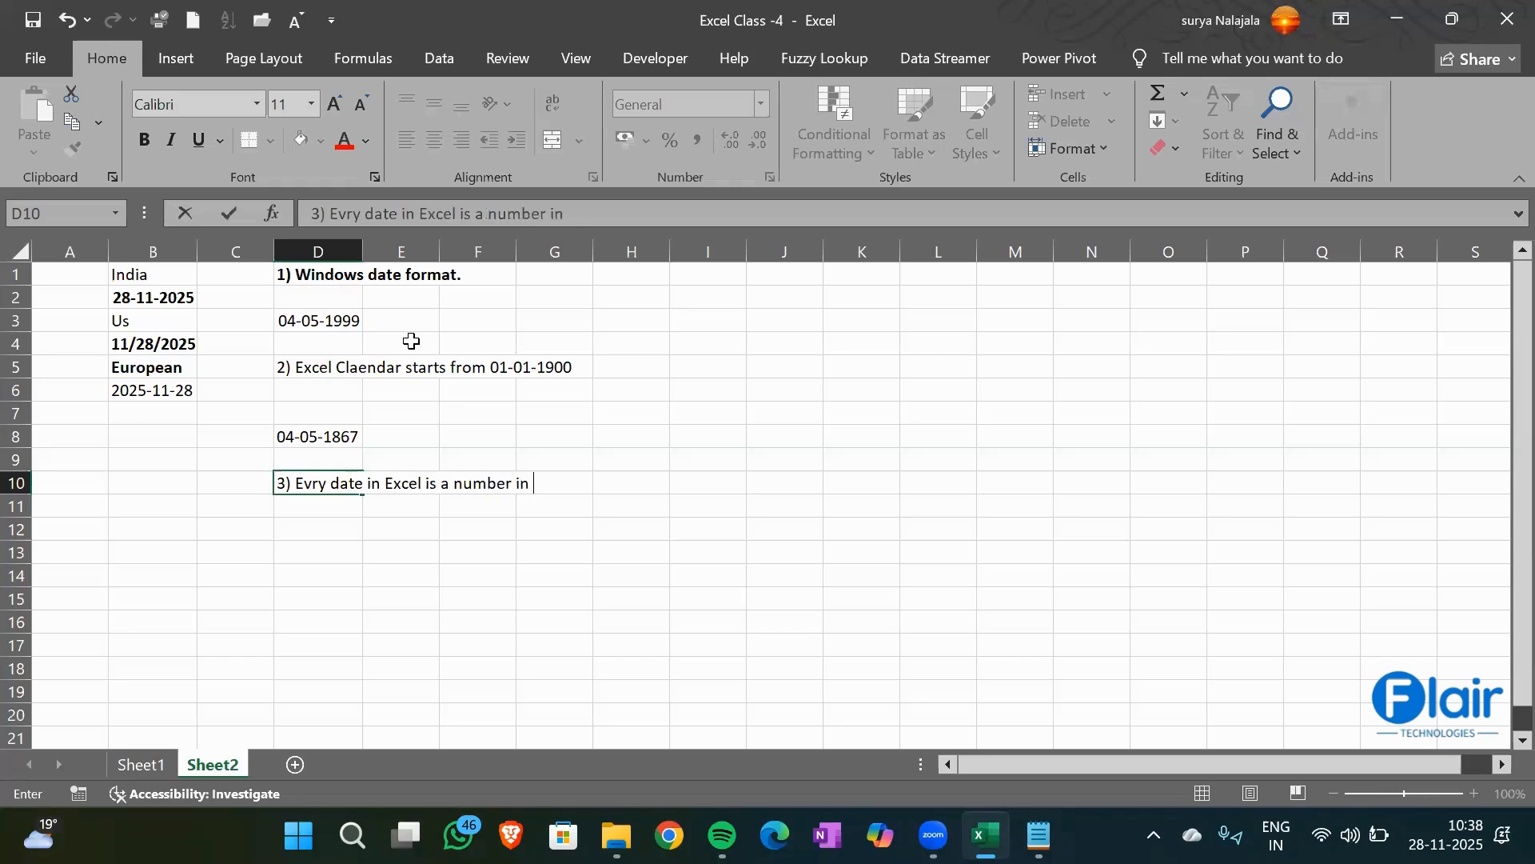
{"action": "type", "text": "Backend"}
{"action": "key", "text": "Return"}
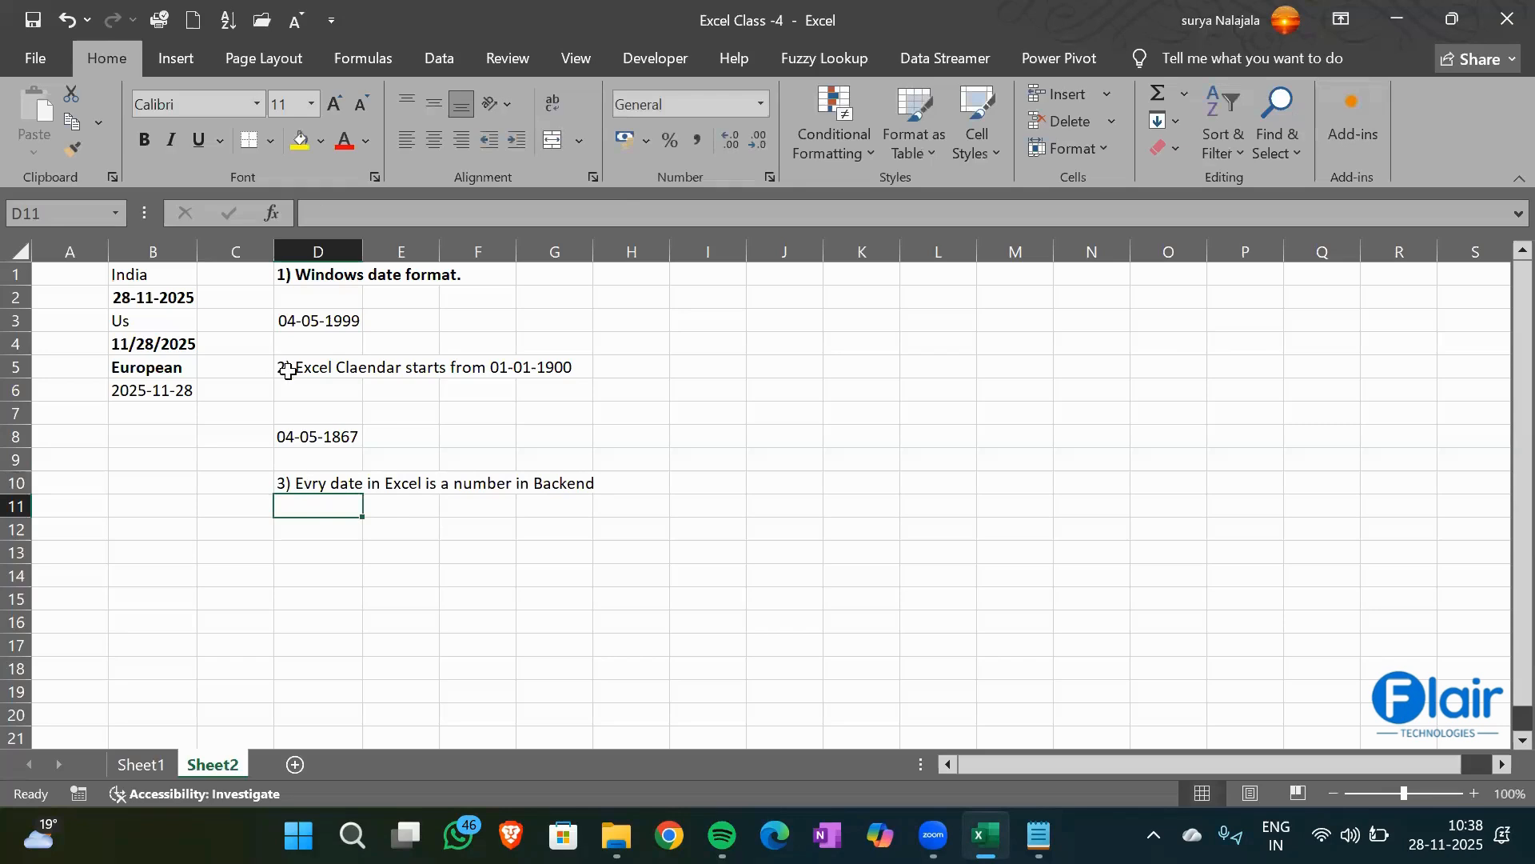
Widen column D so that its date notes fit entirely within the column
{"action": "left_click", "coordinate": [547, 365]}
{"action": "left_click", "coordinate": [307, 364]}
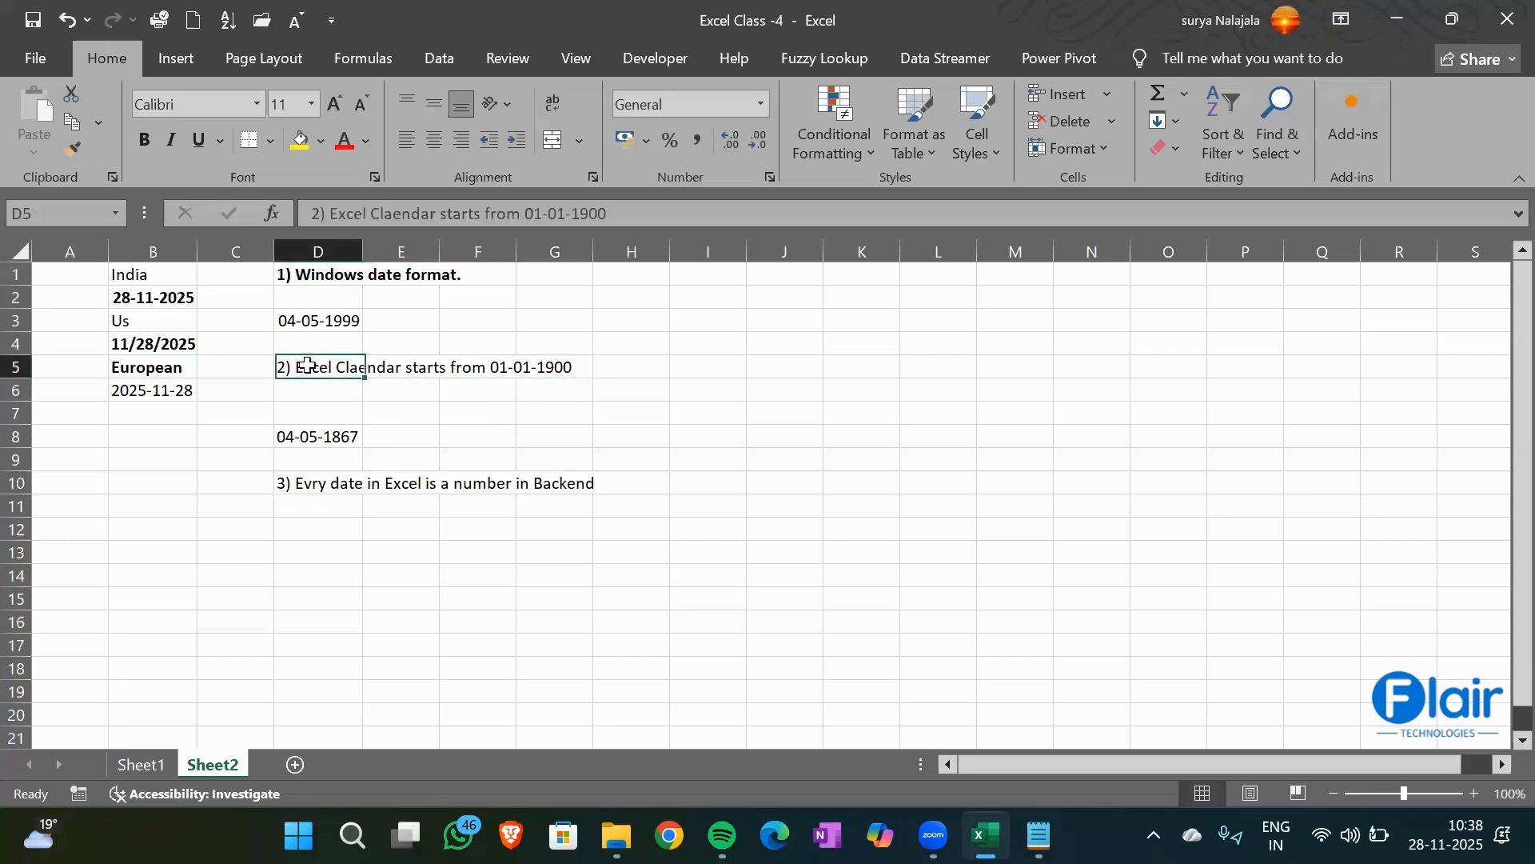
{"action": "left_click_drag", "start_coordinate": [362, 255], "coordinate": [633, 275]}
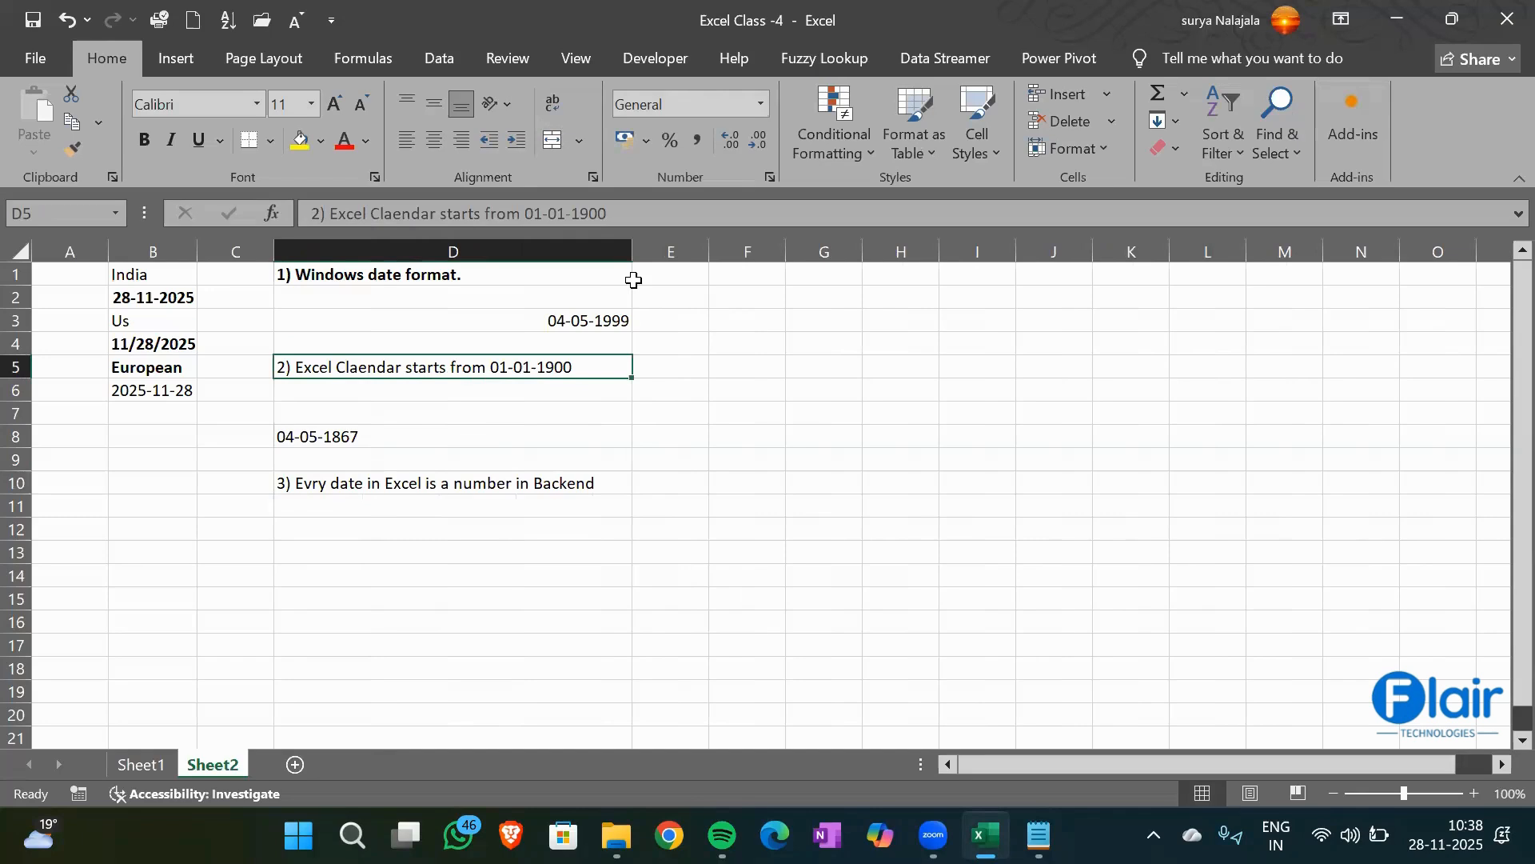
{"action": "left_click", "coordinate": [535, 521]}
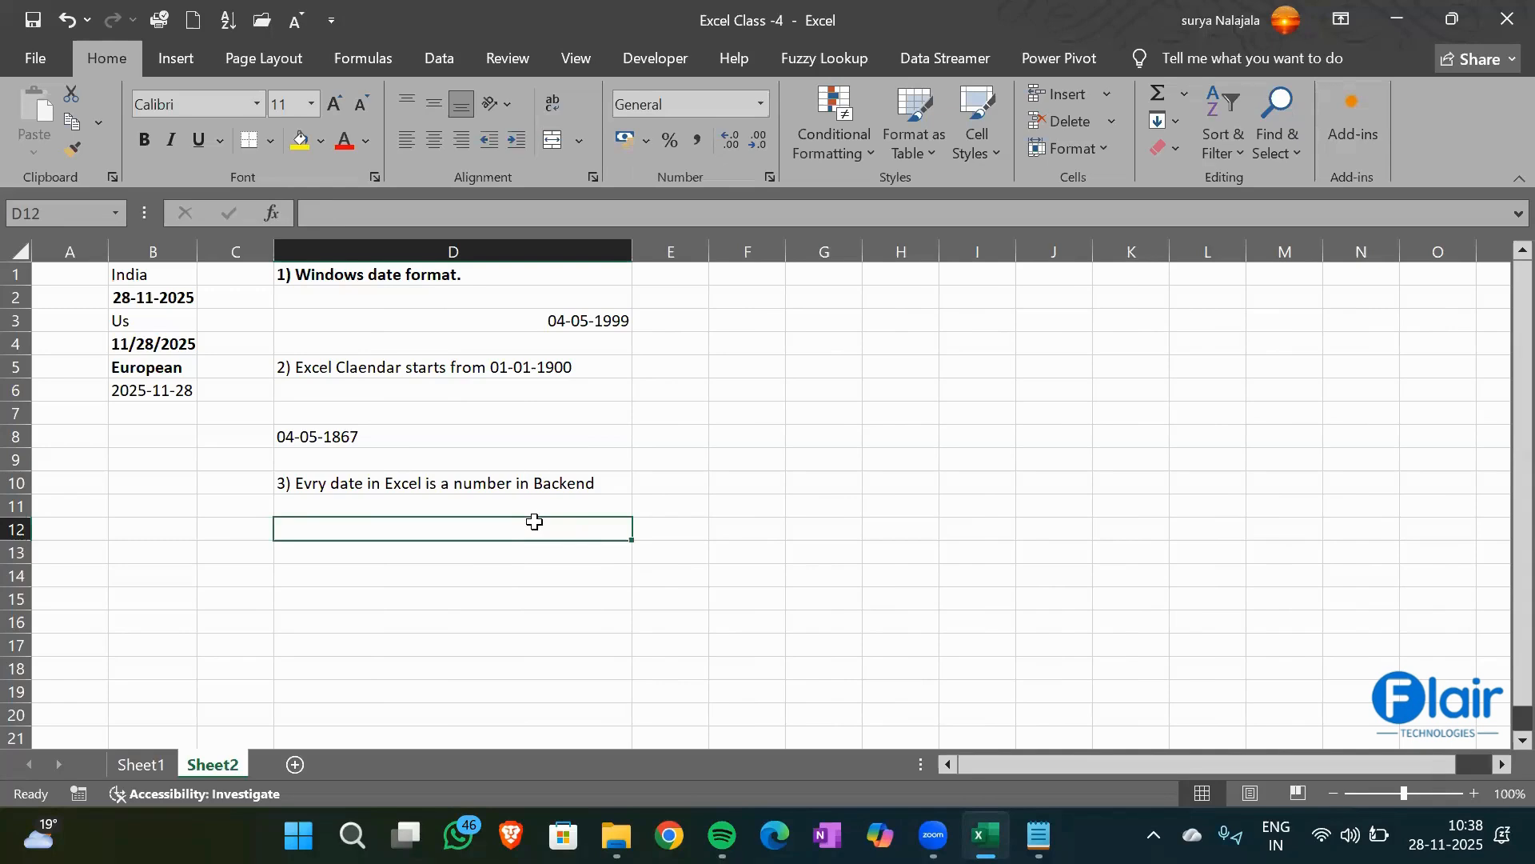
{"action": "left_click", "coordinate": [522, 324]}
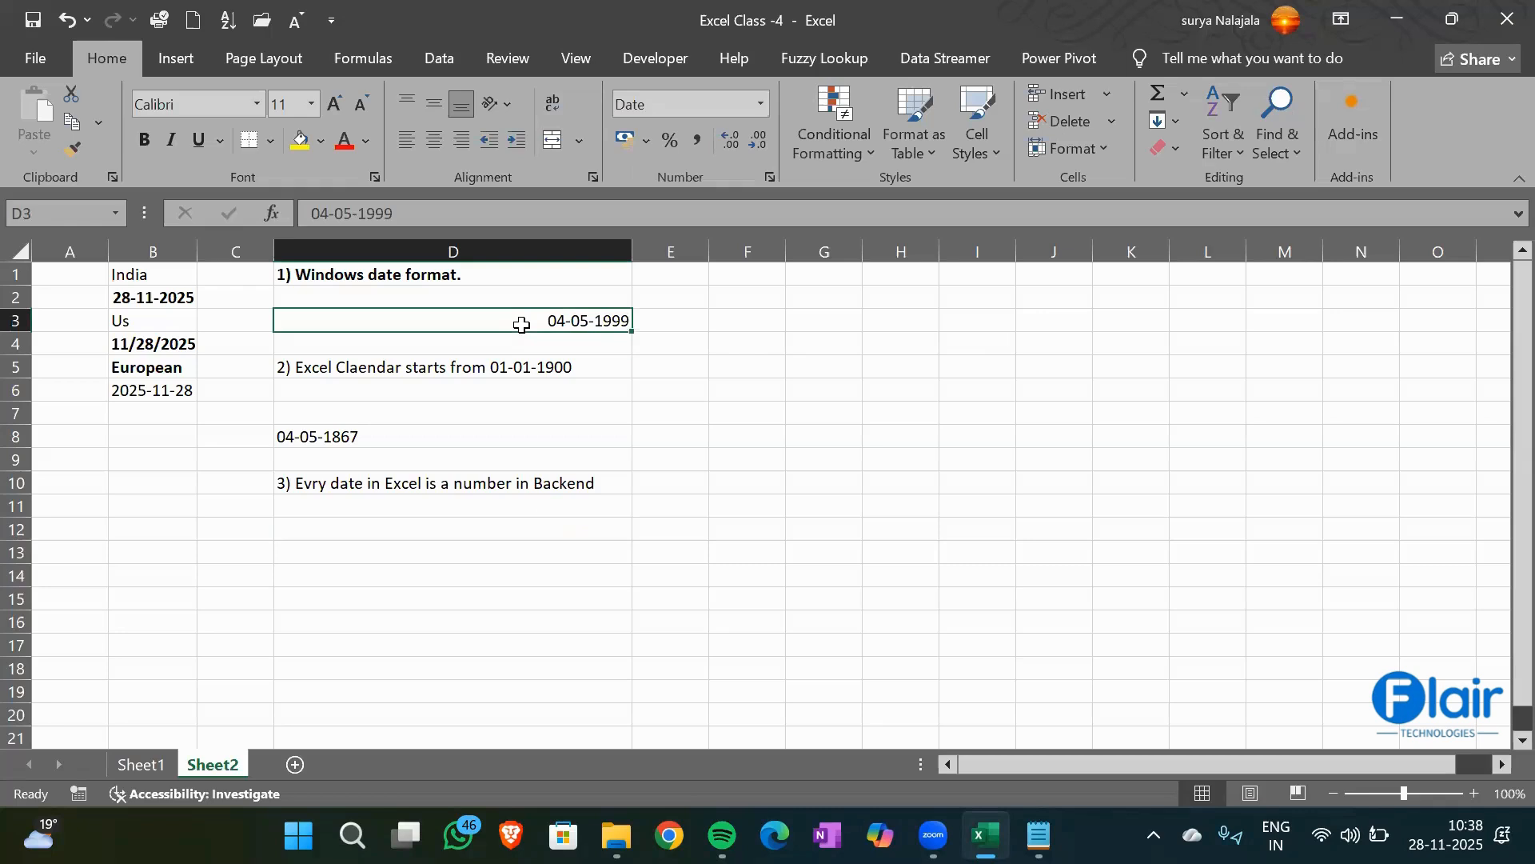
{"action": "left_click", "coordinate": [385, 436]}
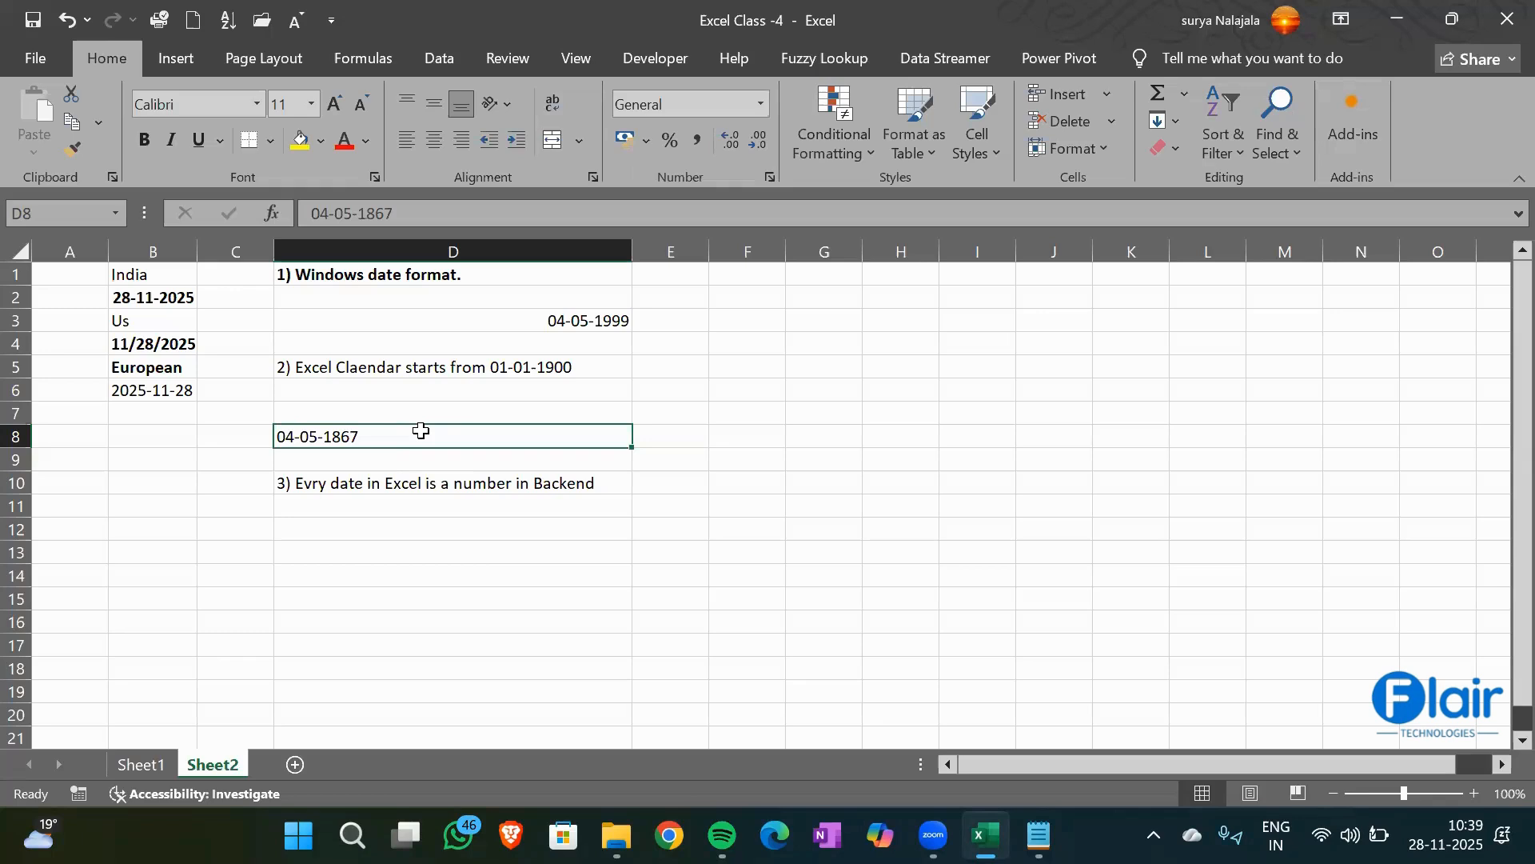
Enter the date 01-01-1900 in cell F1 and widen column F
{"action": "left_click", "coordinate": [767, 274]}
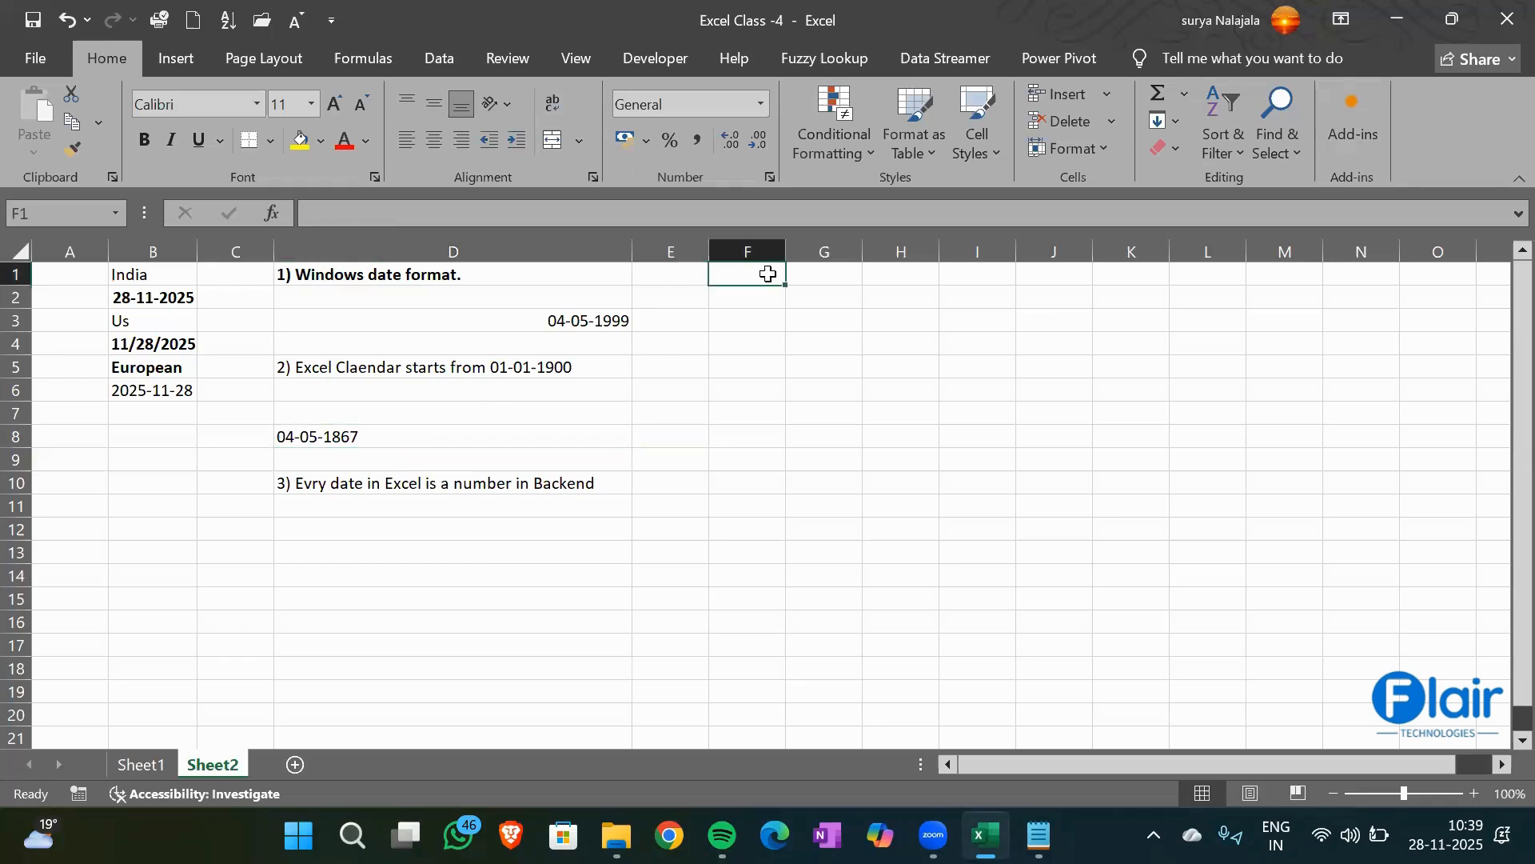
{"action": "type", "text": "01-10"}
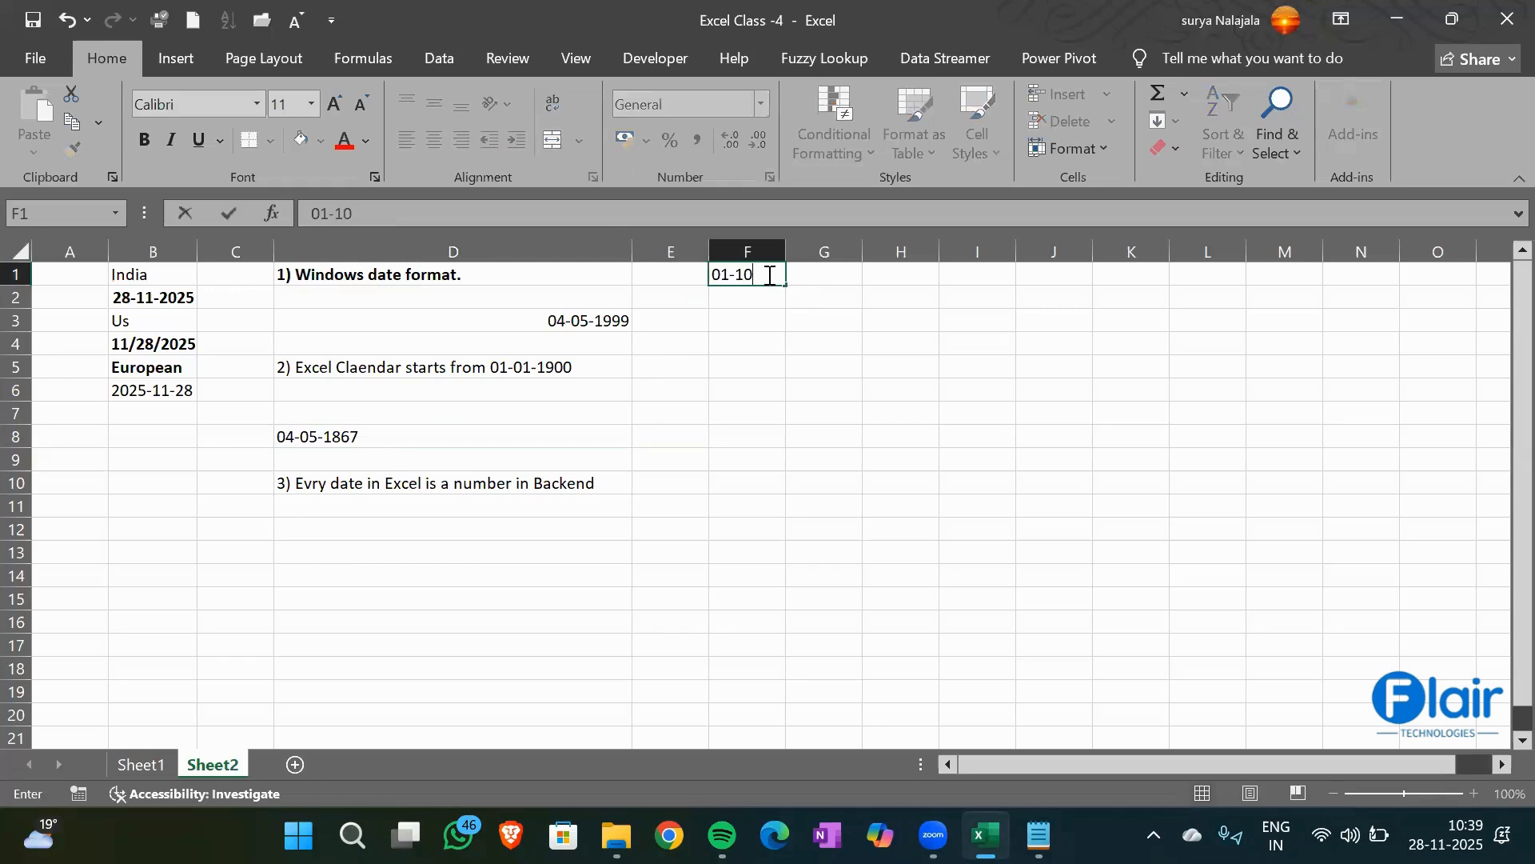
{"action": "key", "text": "BackSpace"}
{"action": "key", "text": "BackSpace"}
{"action": "type", "text": "01-"}
{"action": "type", "text": "1900\\"}
{"action": "key", "text": "Return"}
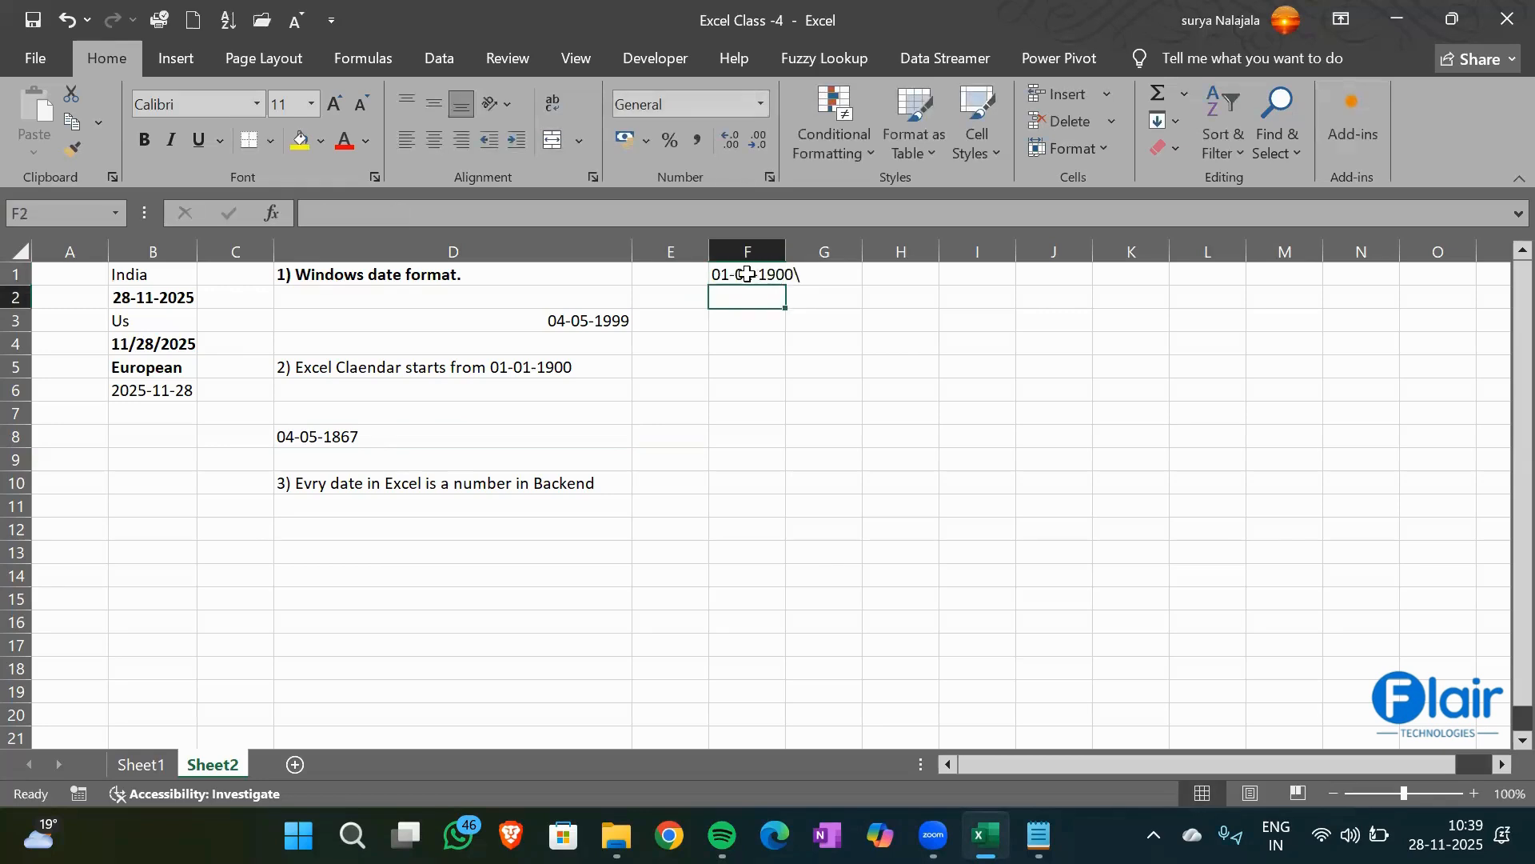
{"action": "left_click", "coordinate": [742, 277]}
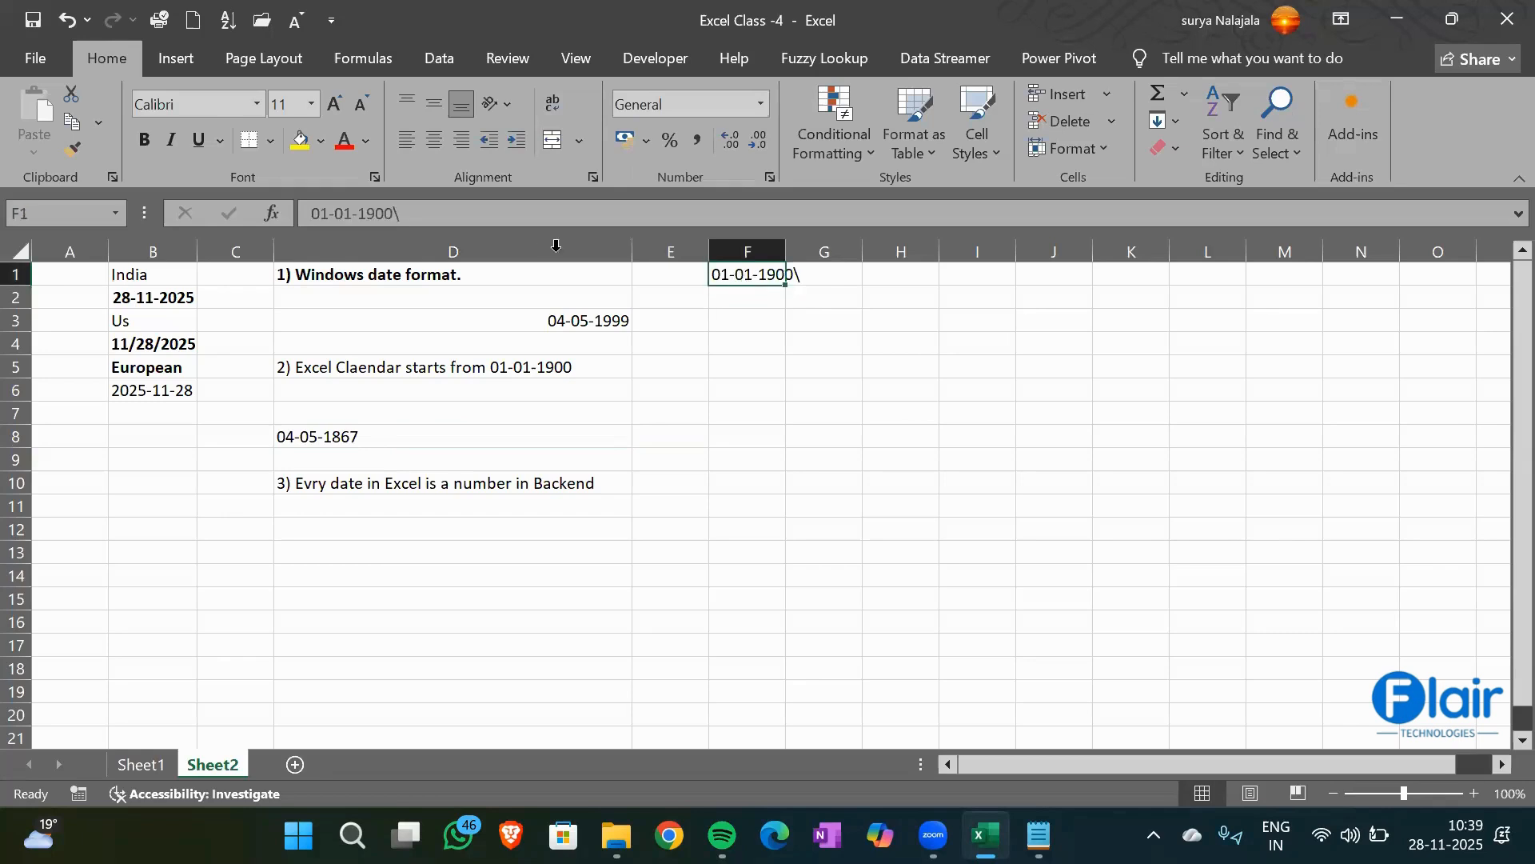
{"action": "left_click", "coordinate": [504, 214]}
{"action": "key", "text": "BackSpace"}
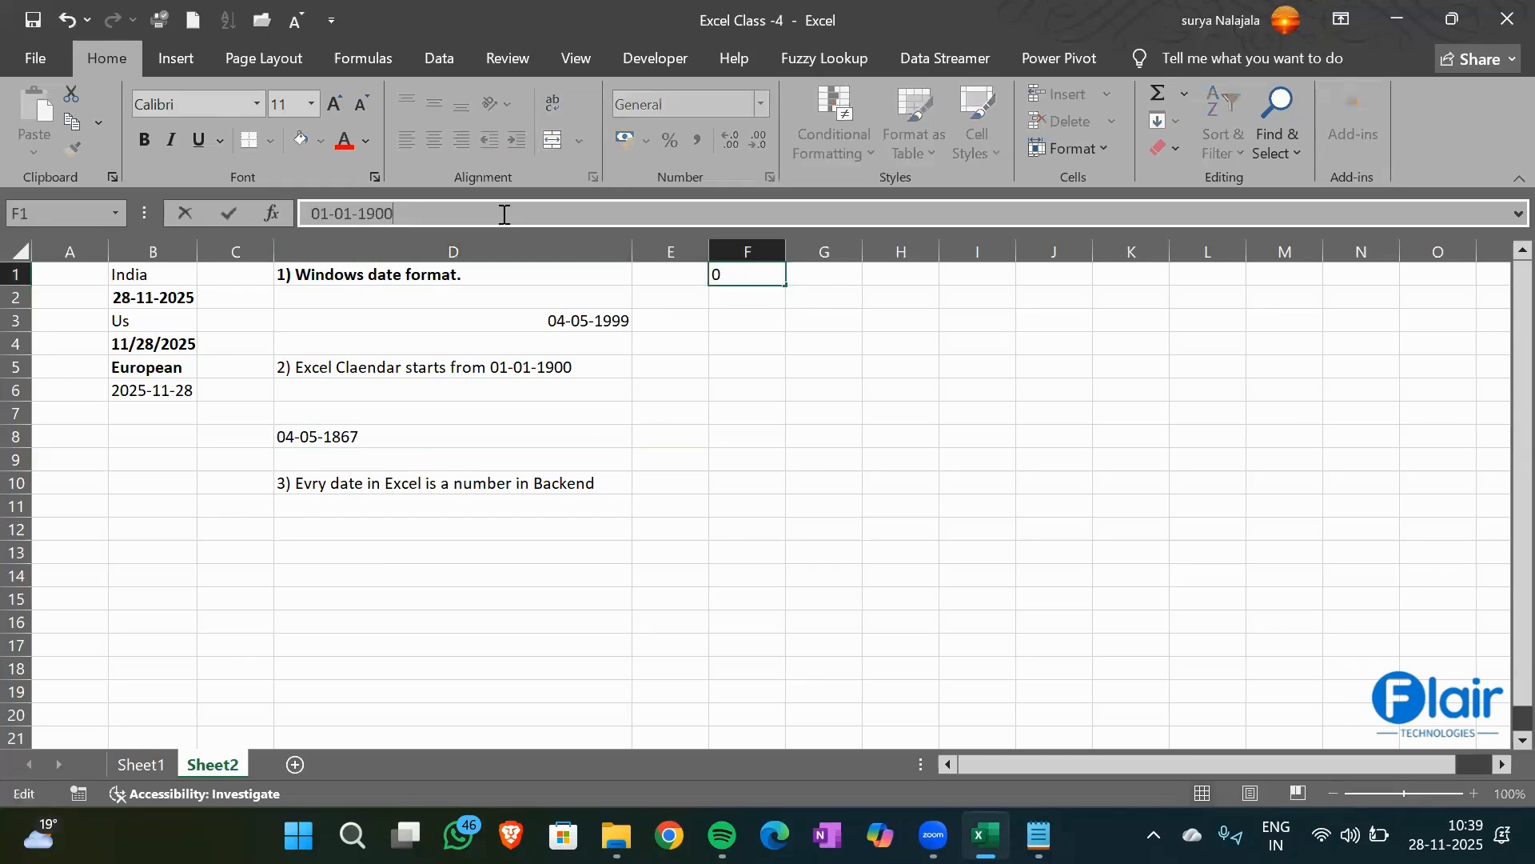
{"action": "key", "text": "Return"}
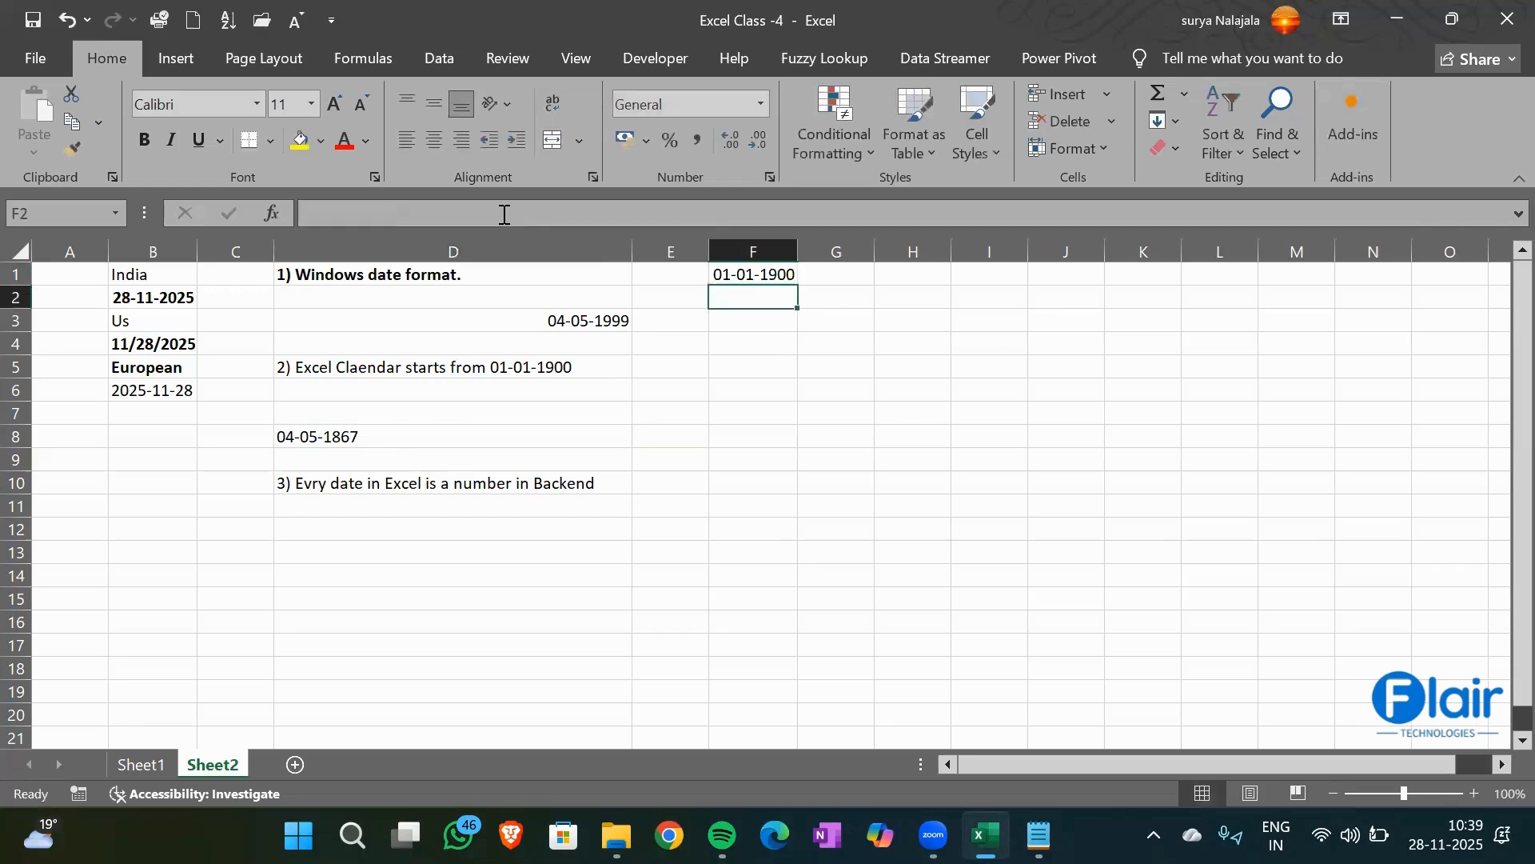
{"action": "left_click_drag", "start_coordinate": [796, 244], "coordinate": [864, 244]}
Try the Number format on the date in cell F1 and undo the format change
{"action": "left_click", "coordinate": [783, 276]}
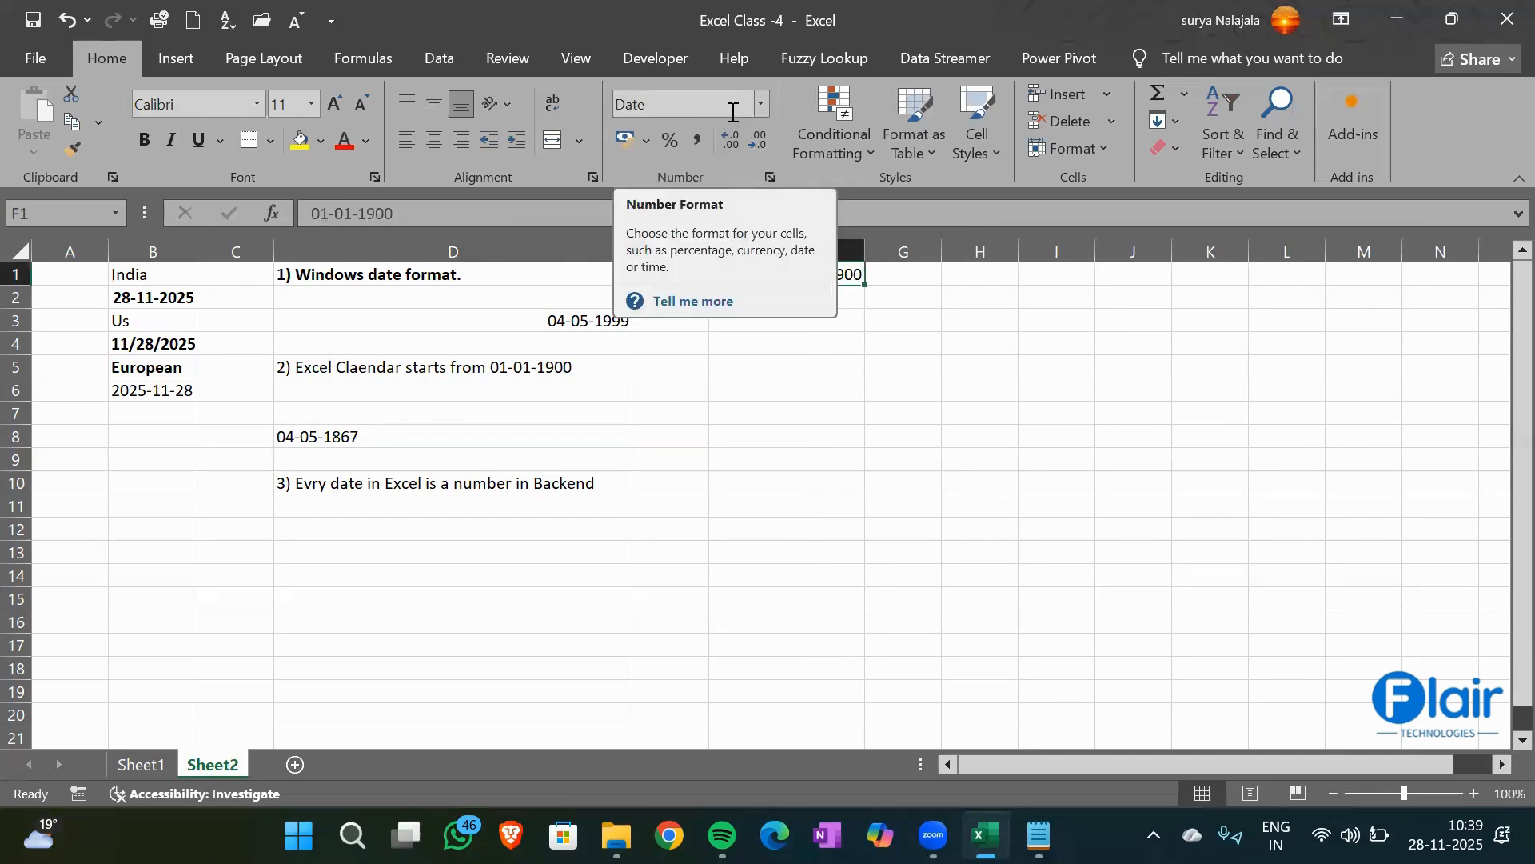
{"action": "left_click", "coordinate": [761, 104]}
{"action": "left_click", "coordinate": [755, 207]}
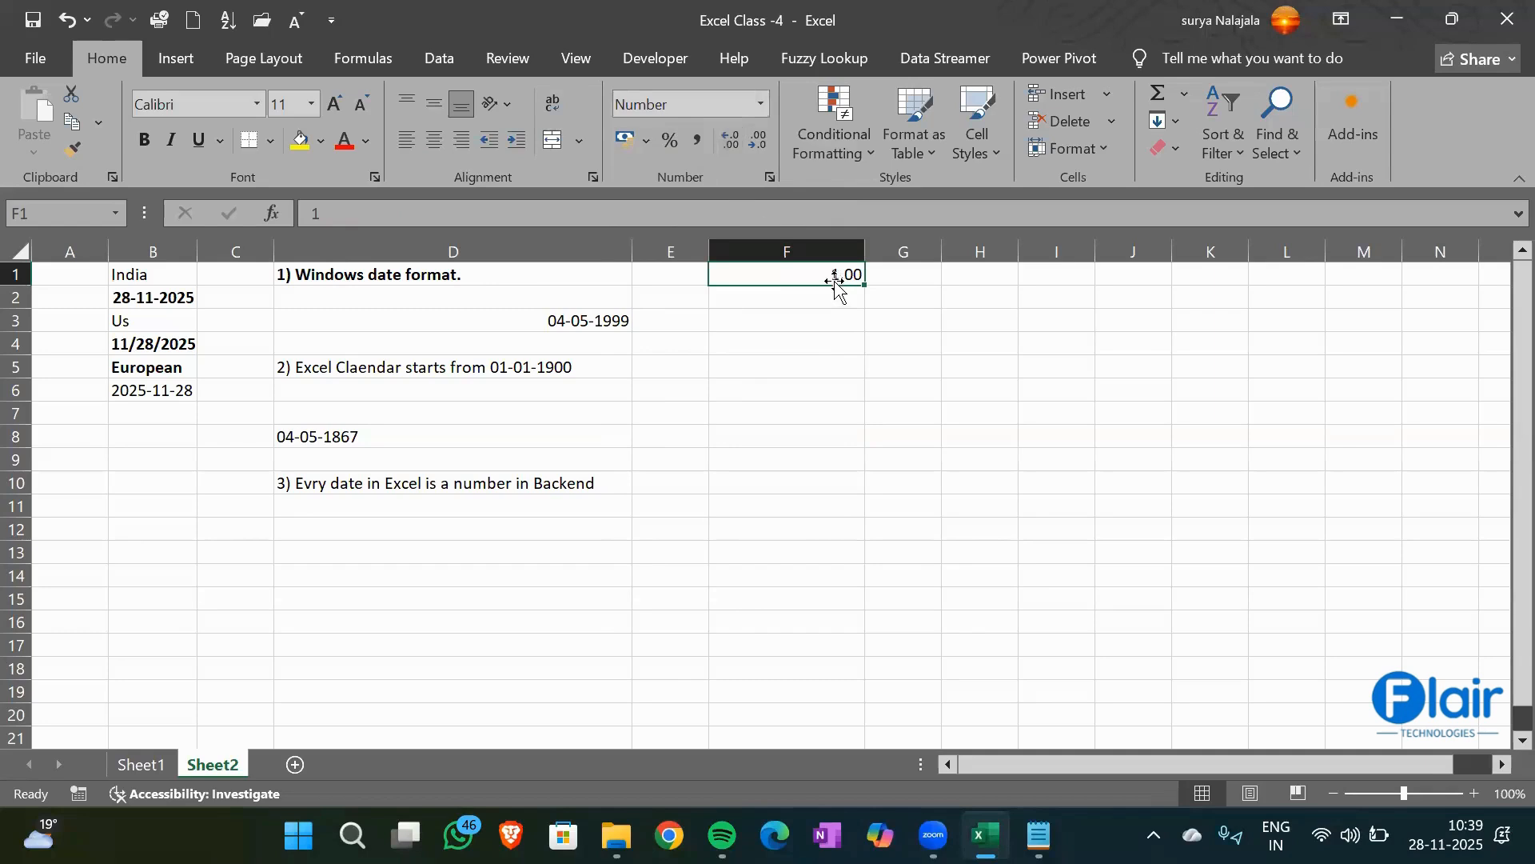
{"action": "key", "text": "ctrl+z"}
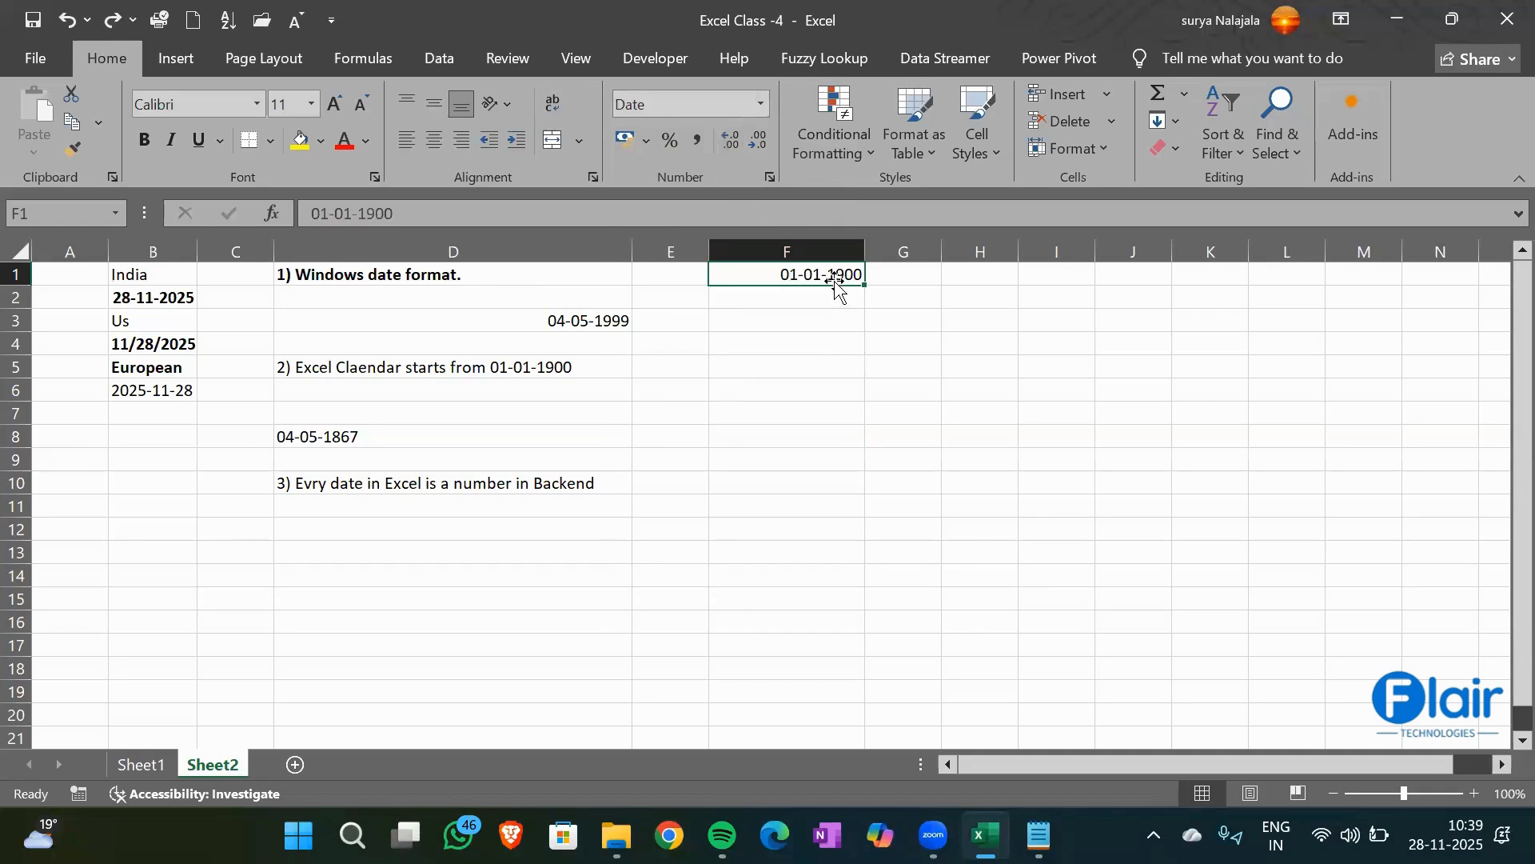
Enter the date 02-01-1900 in cell F2 and apply the Number format to it
{"action": "left_click", "coordinate": [762, 293]}
{"action": "type", "text": "02-01-"}
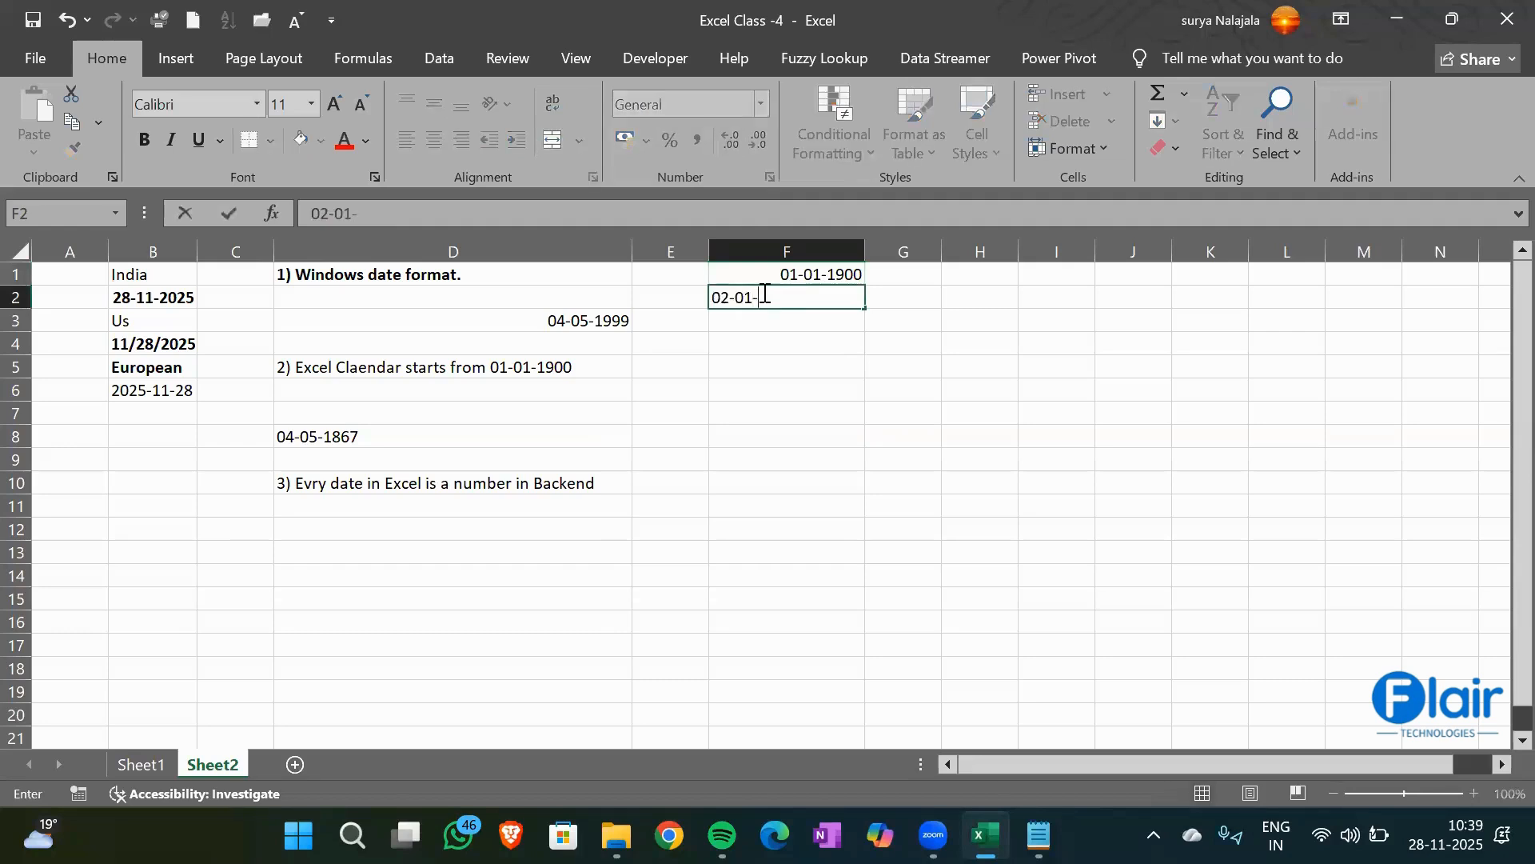
{"action": "type", "text": "1900"}
{"action": "key", "text": "Return"}
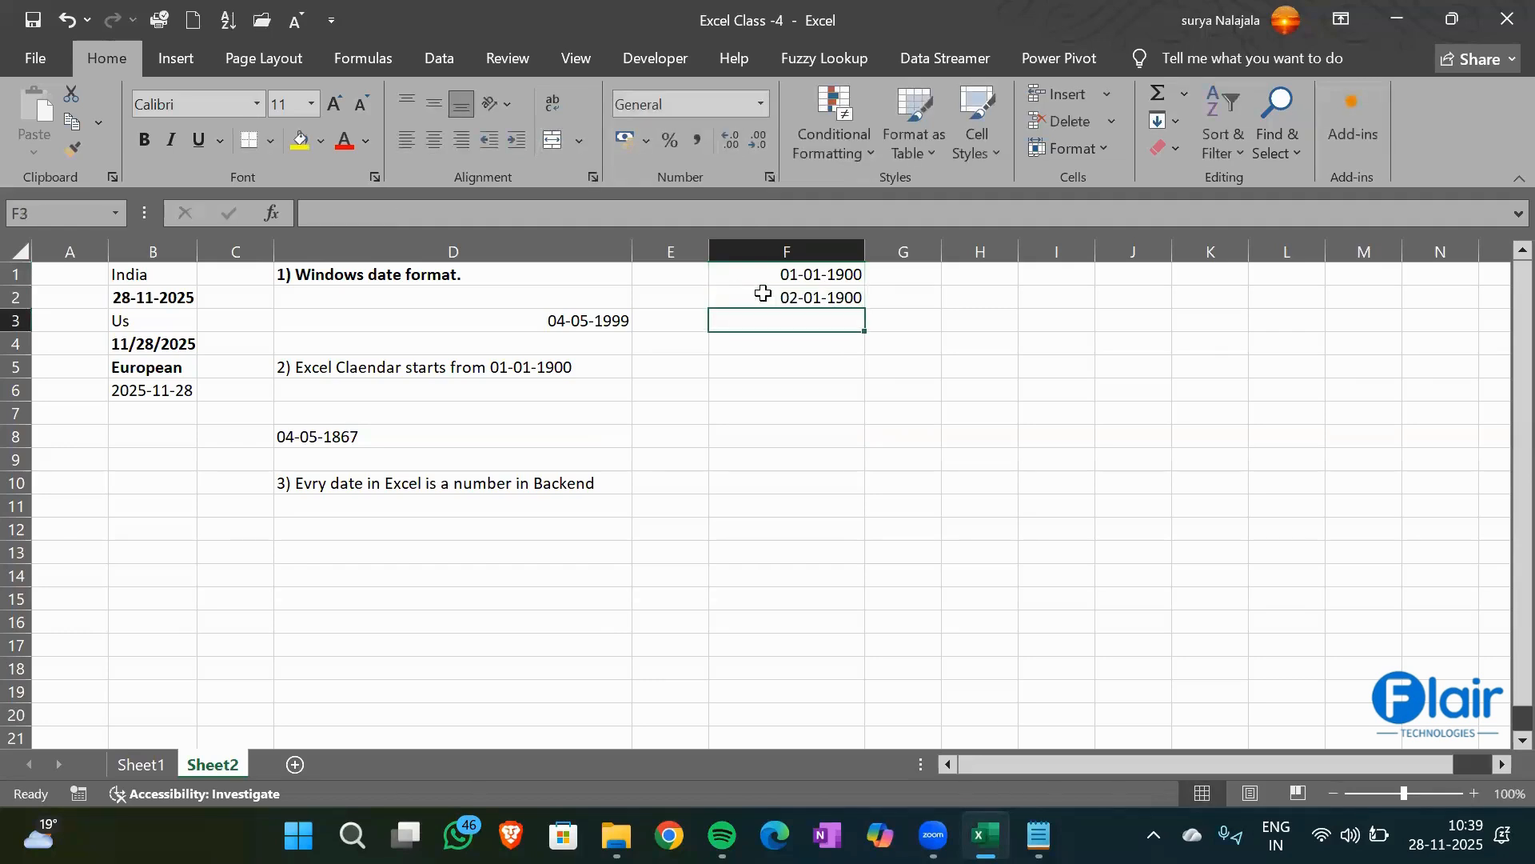
{"action": "left_click", "coordinate": [764, 296]}
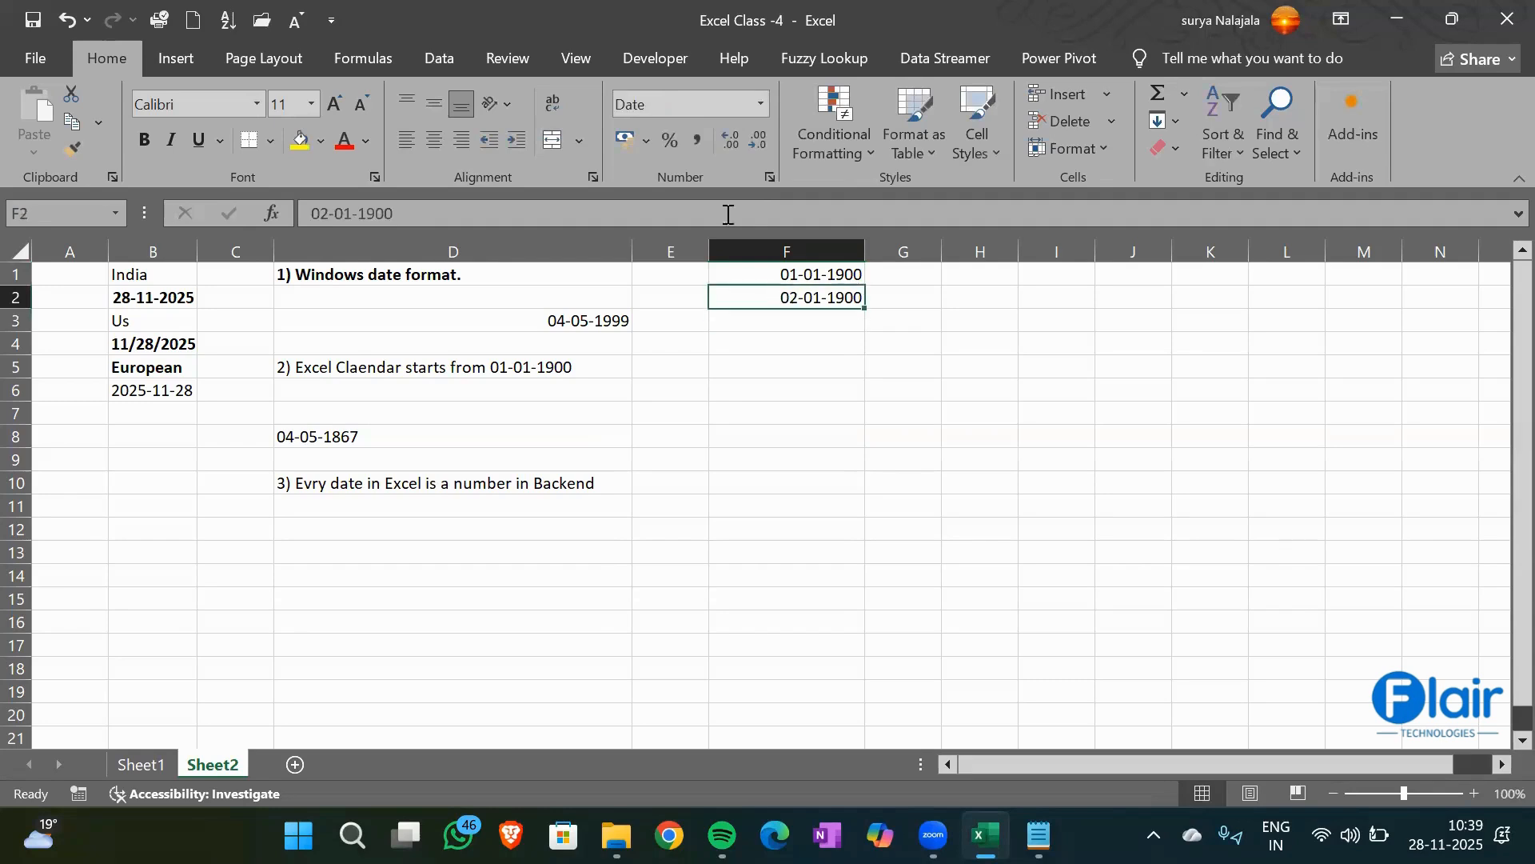
{"action": "left_click", "coordinate": [758, 112]}
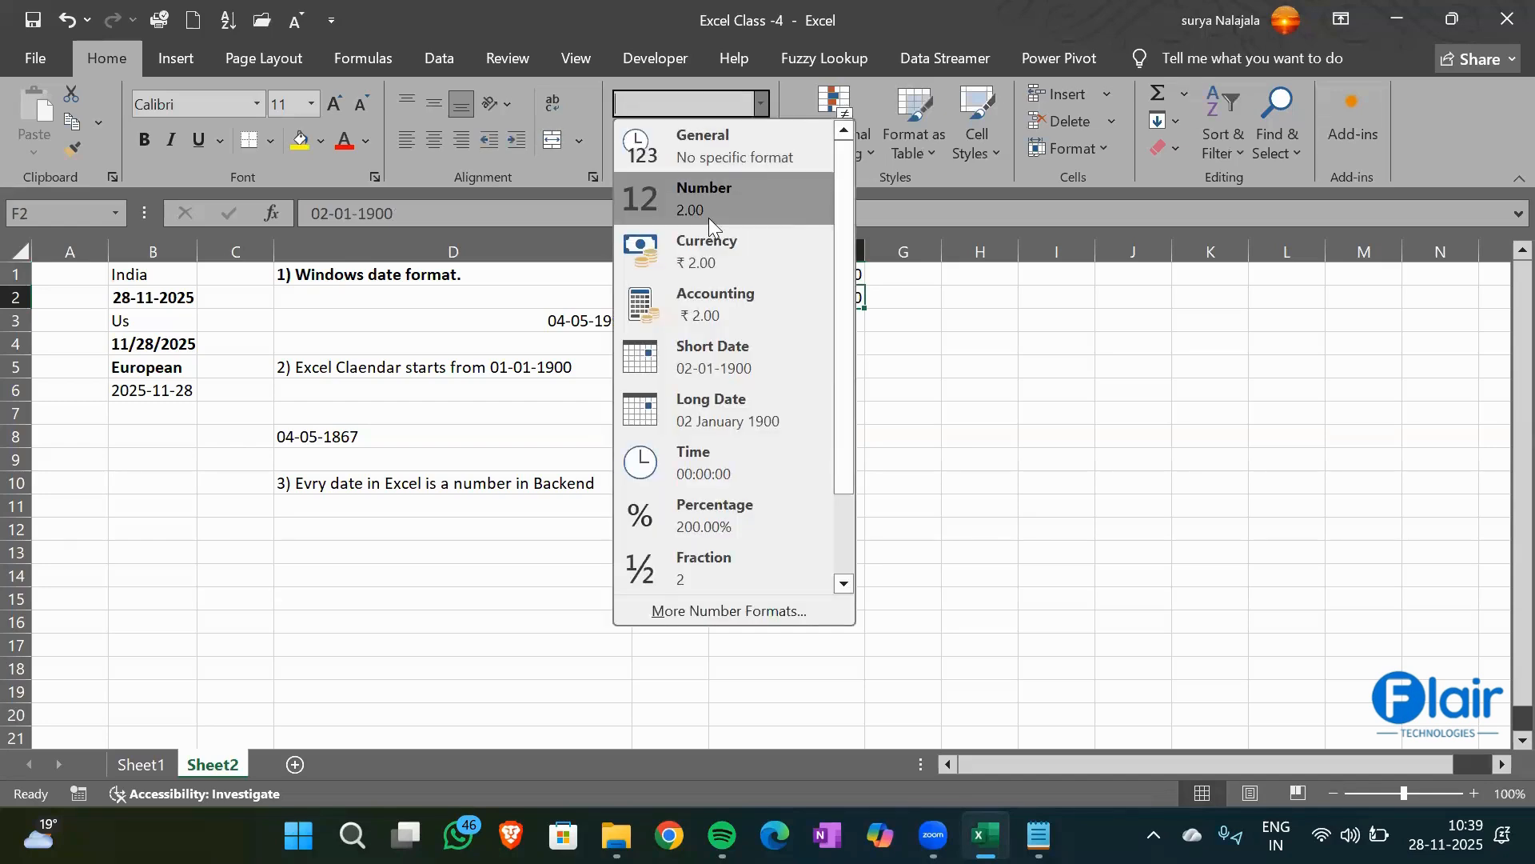
{"action": "left_click", "coordinate": [708, 217]}
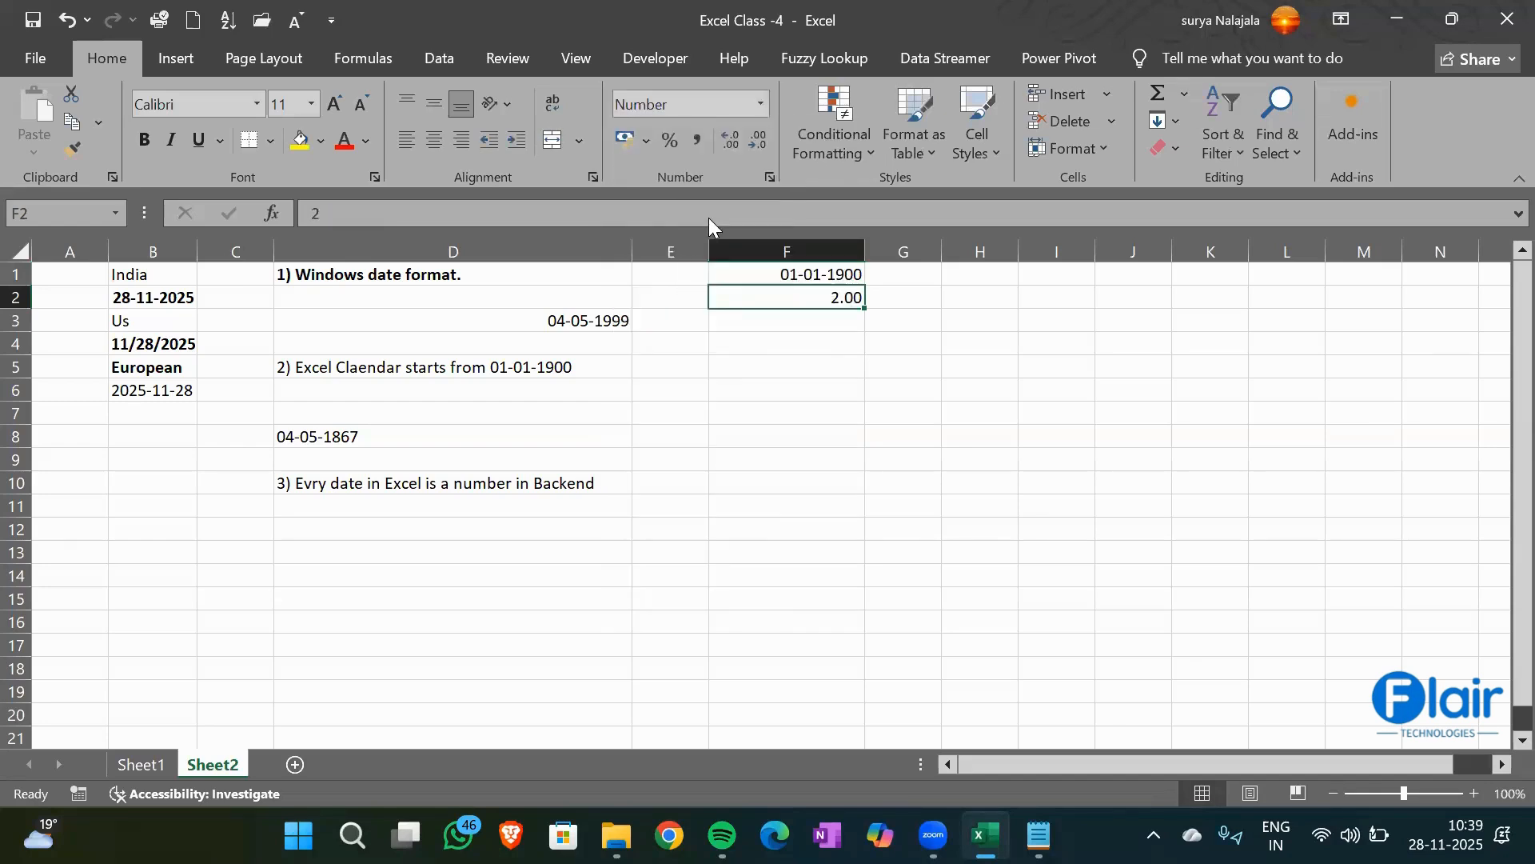
Insert the current date, 28-11-2025, in cell F4 and apply the Number format to it
{"action": "left_click", "coordinate": [774, 340]}
{"action": "key", "text": "ctrl+semicolon"}
{"action": "key", "text": "Return"}
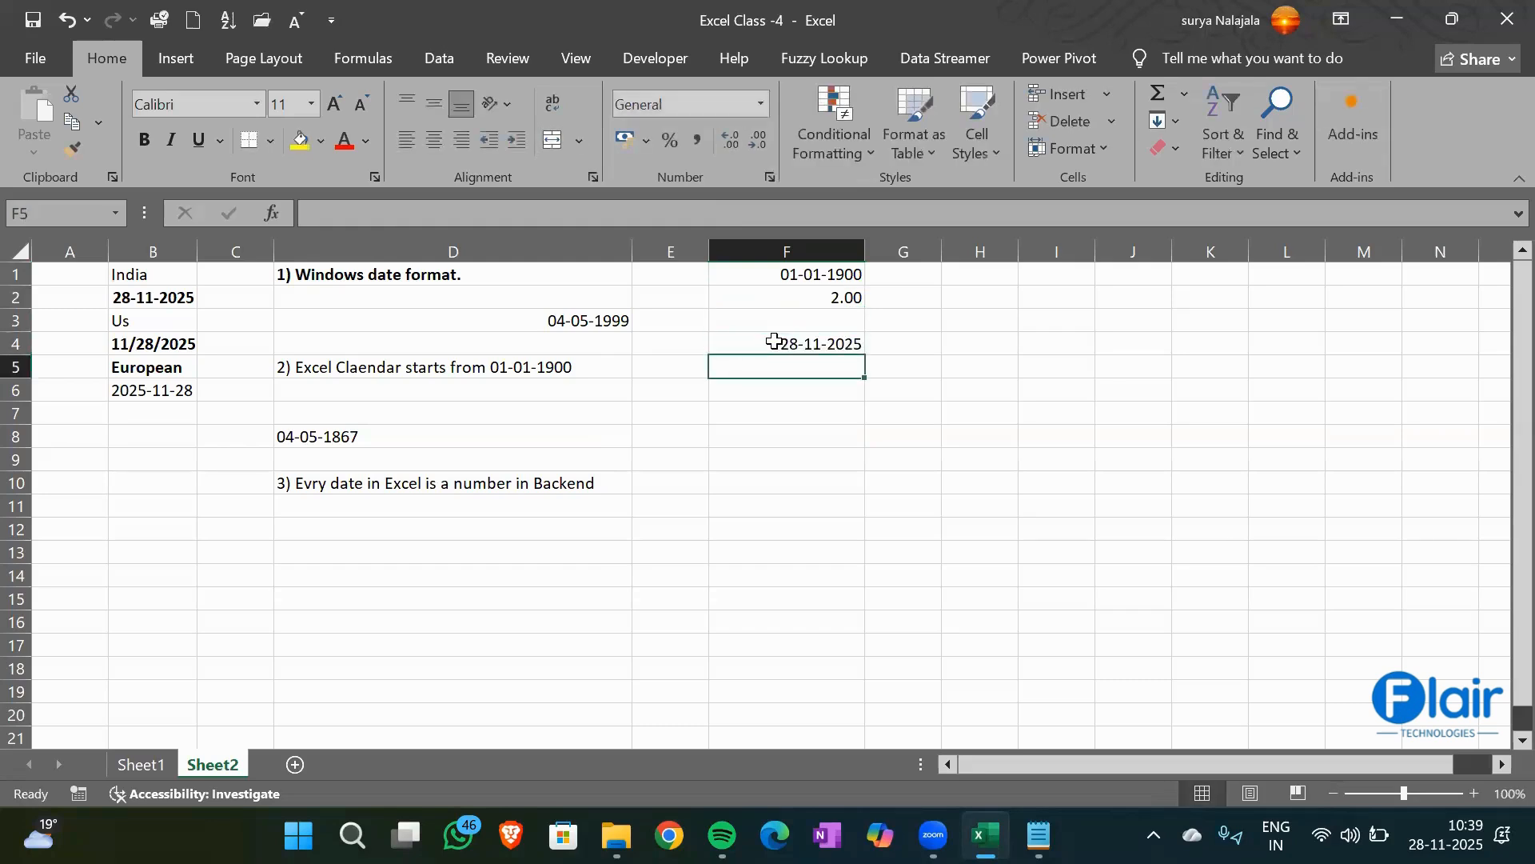
{"action": "left_click", "coordinate": [852, 344]}
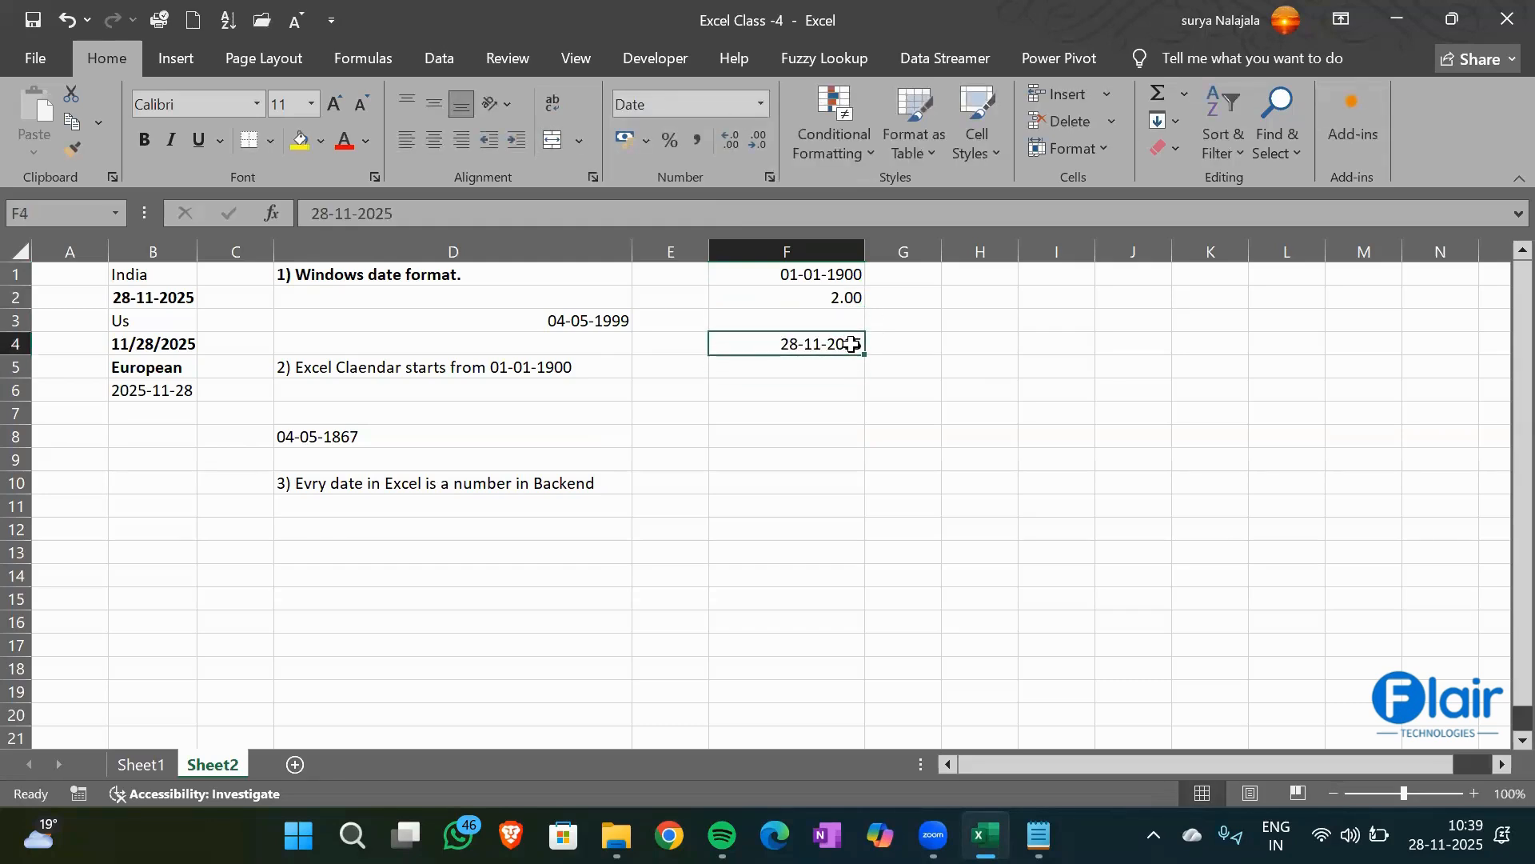
{"action": "left_click", "coordinate": [760, 105]}
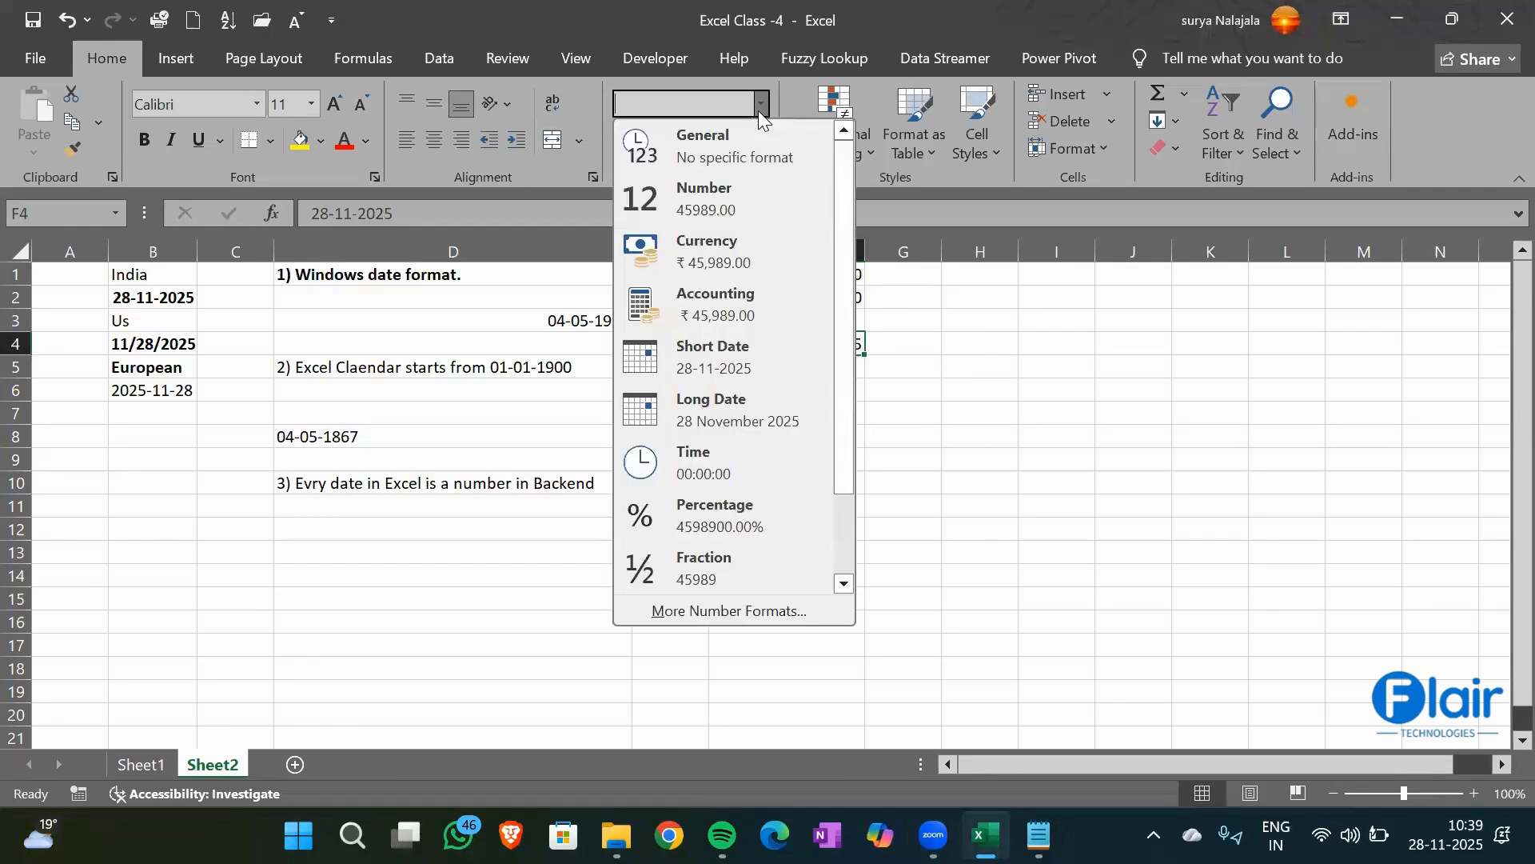
{"action": "left_click", "coordinate": [754, 187]}
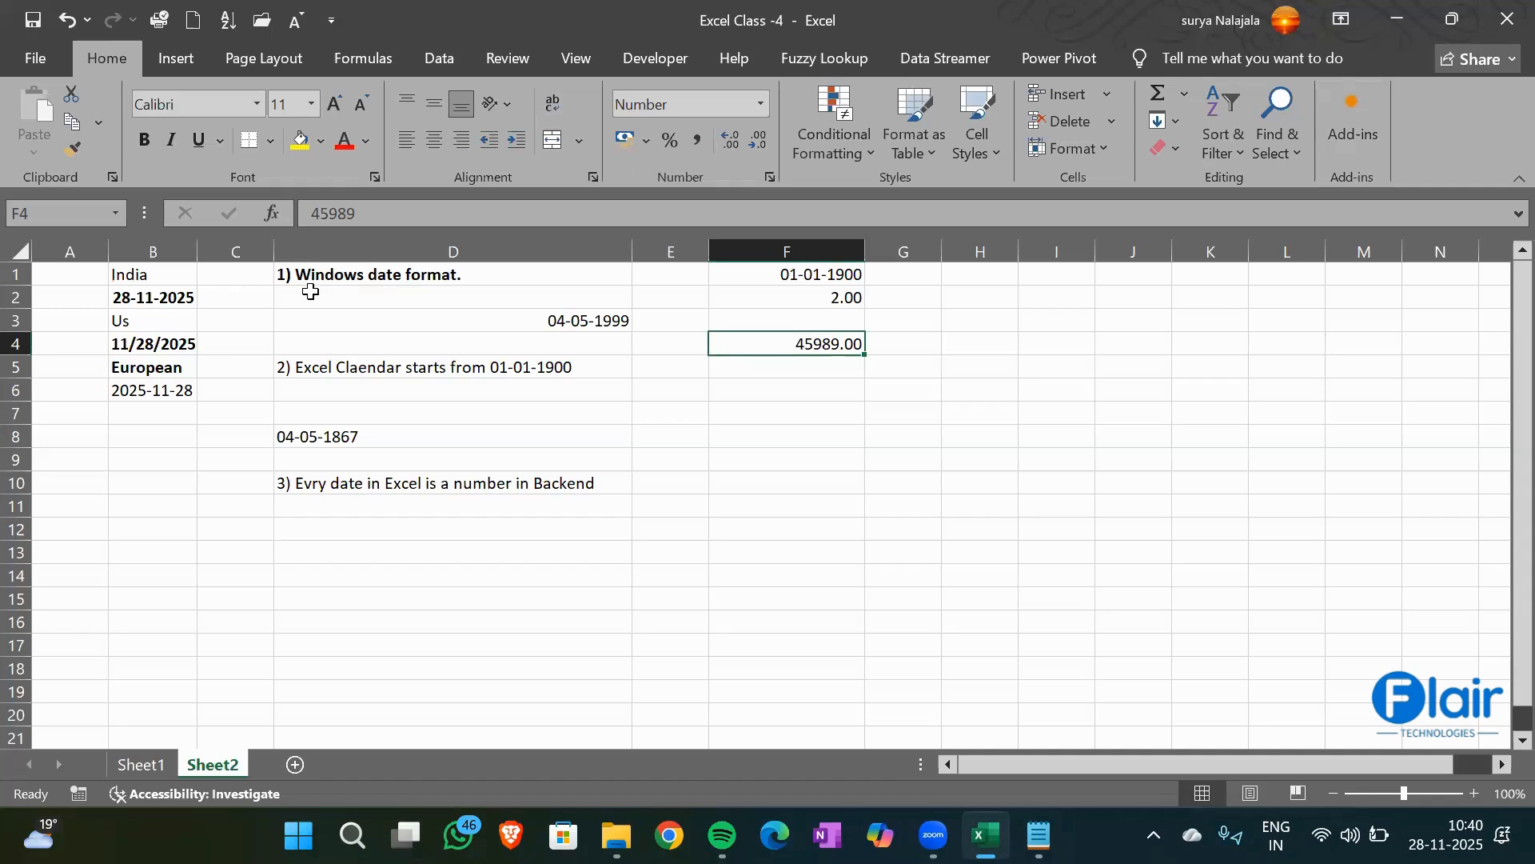
{"action": "left_click_drag", "start_coordinate": [304, 292], "coordinate": [1005, 636]}
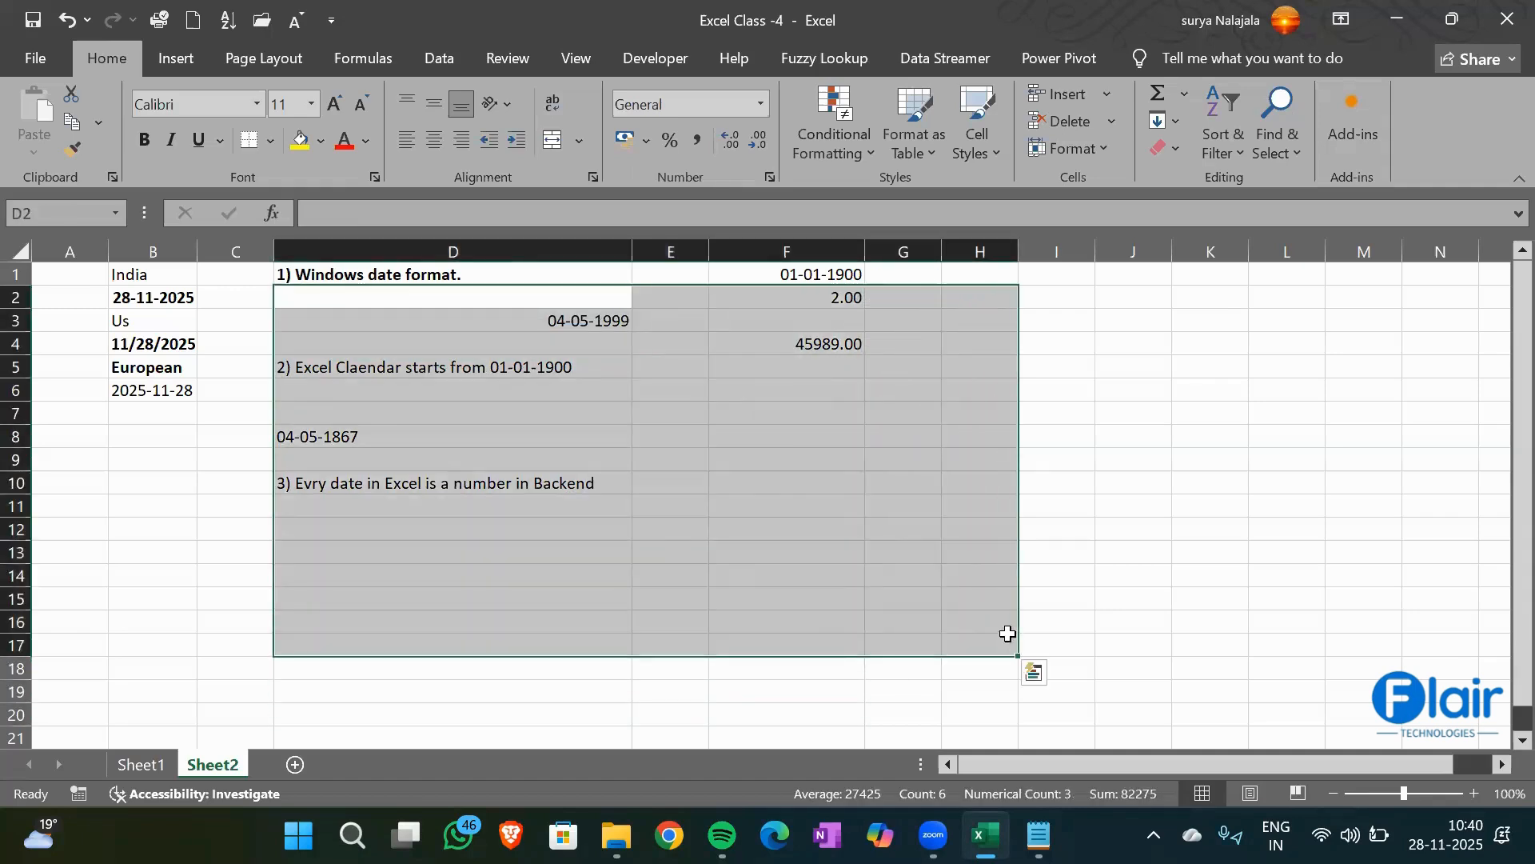
{"action": "left_click", "coordinate": [1008, 639]}
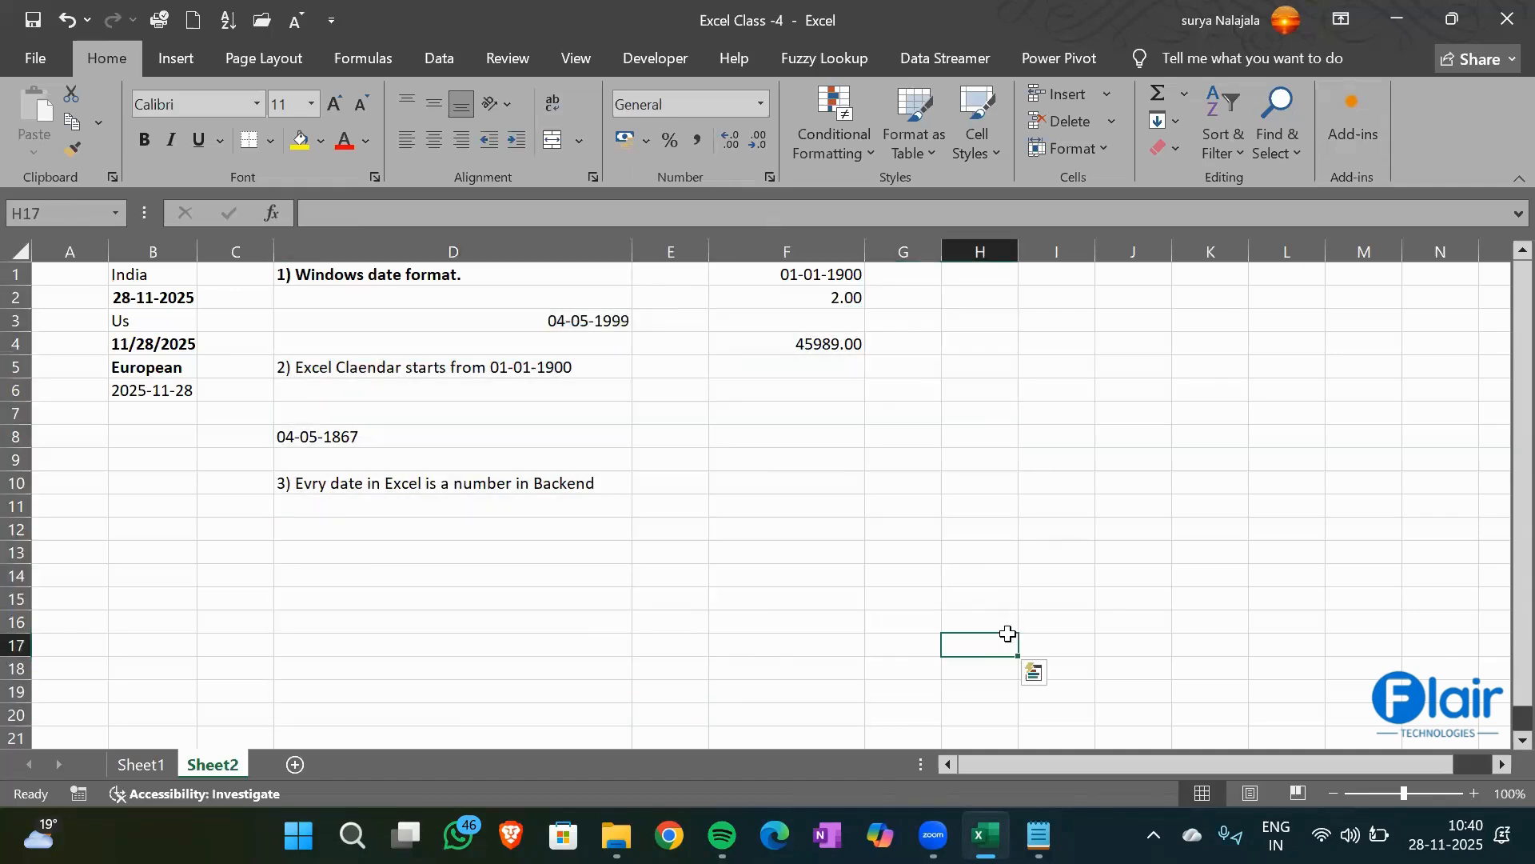
Add a new worksheet and enter the text Ctrl+; in cell B2
{"action": "left_click", "coordinate": [294, 766]}
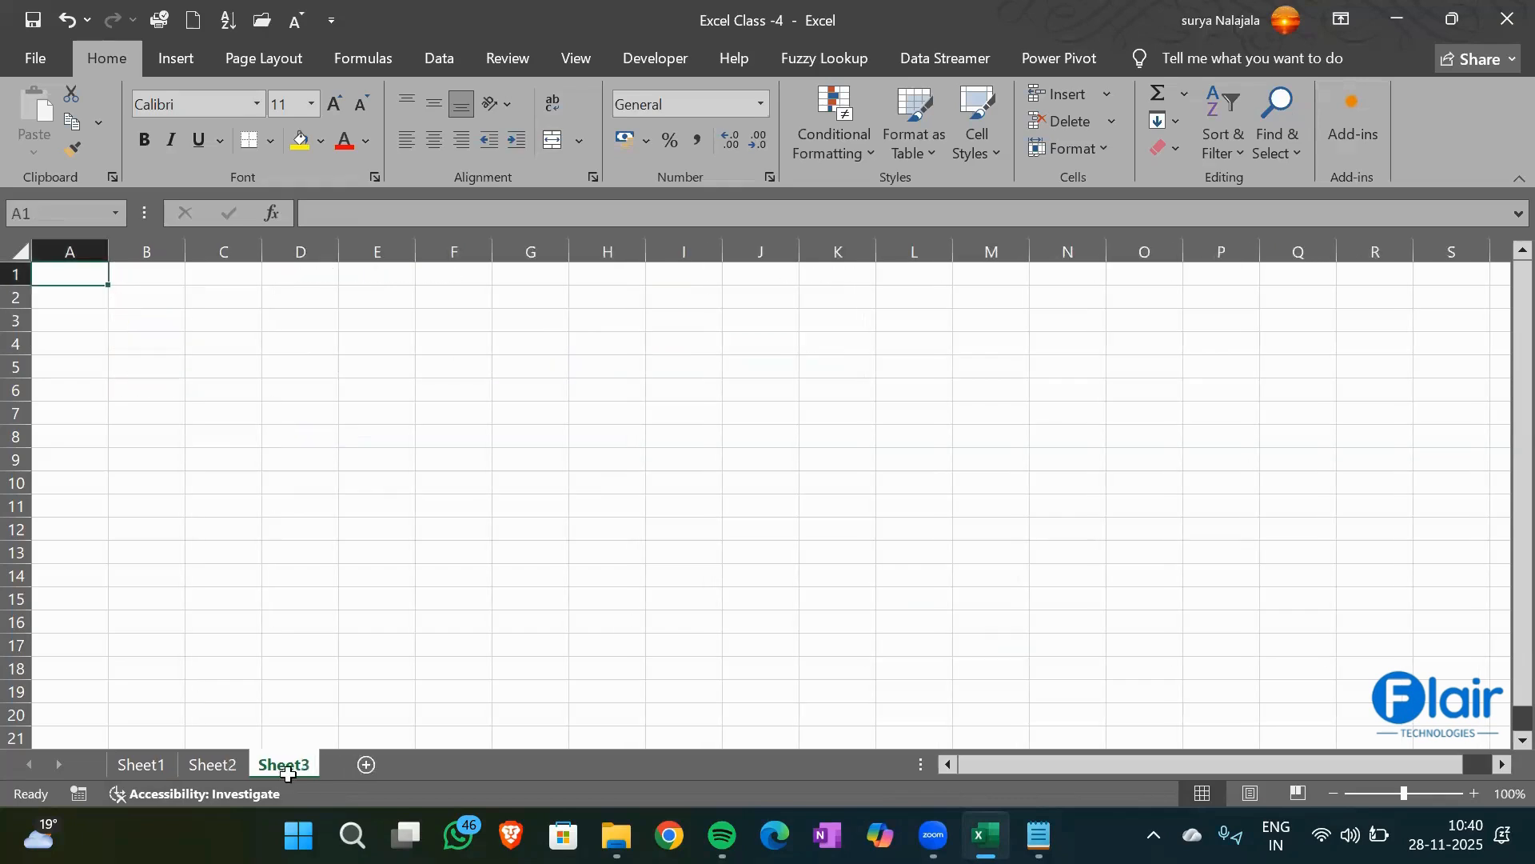
{"action": "left_click", "coordinate": [120, 289]}
{"action": "type", "text": "Ctrl"}
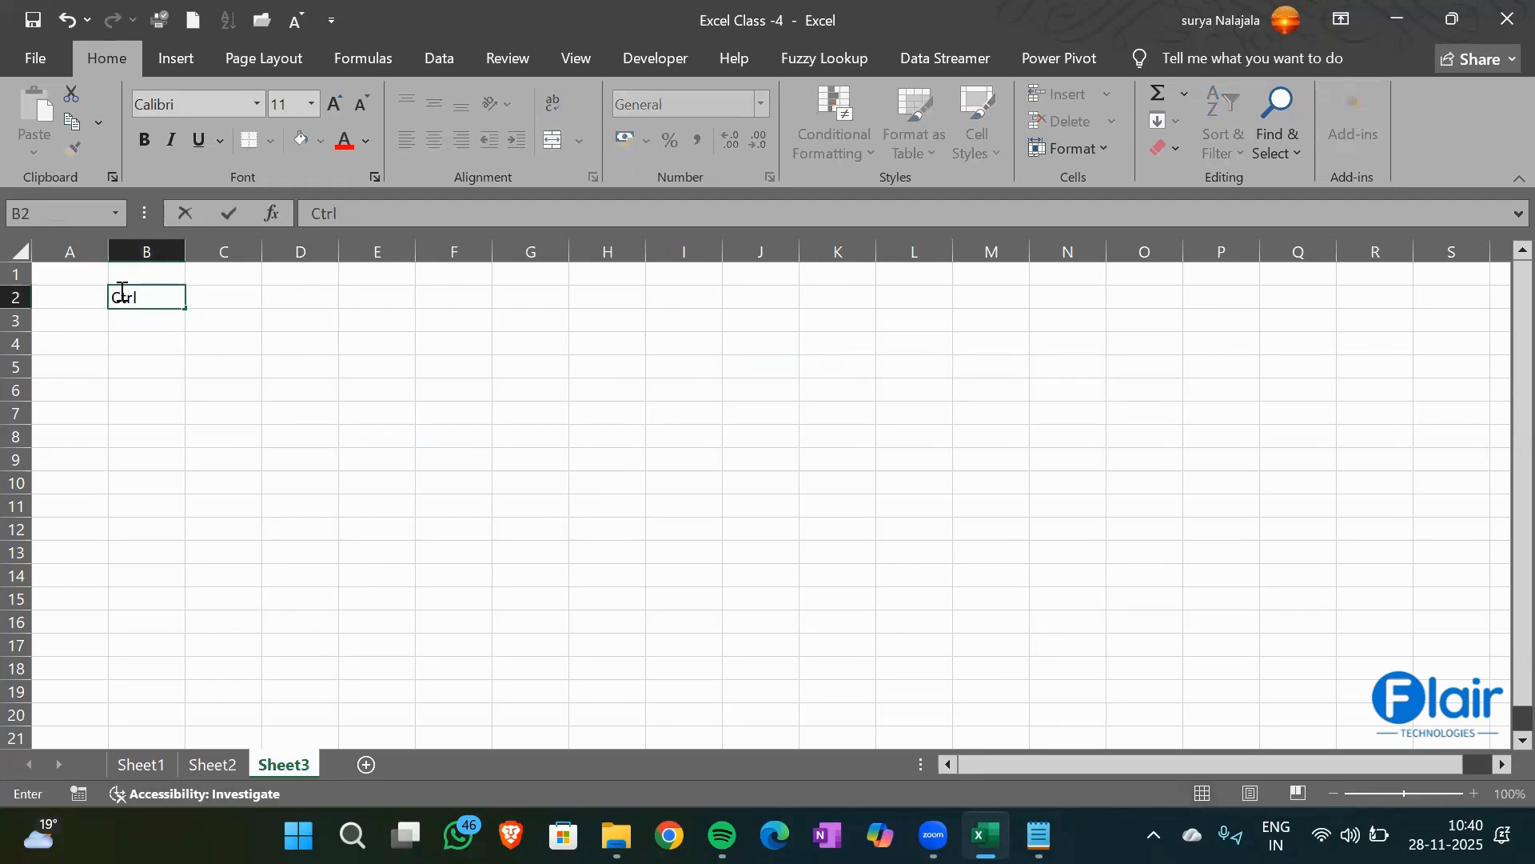
{"action": "type", "text": "+;"}
{"action": "key", "text": "Return"}
Insert the current date, 28-11-2025, as a fixed value in cell C2 and enter the label Today's Date in D2
{"action": "key", "text": "Up"}
{"action": "key", "text": "Right"}
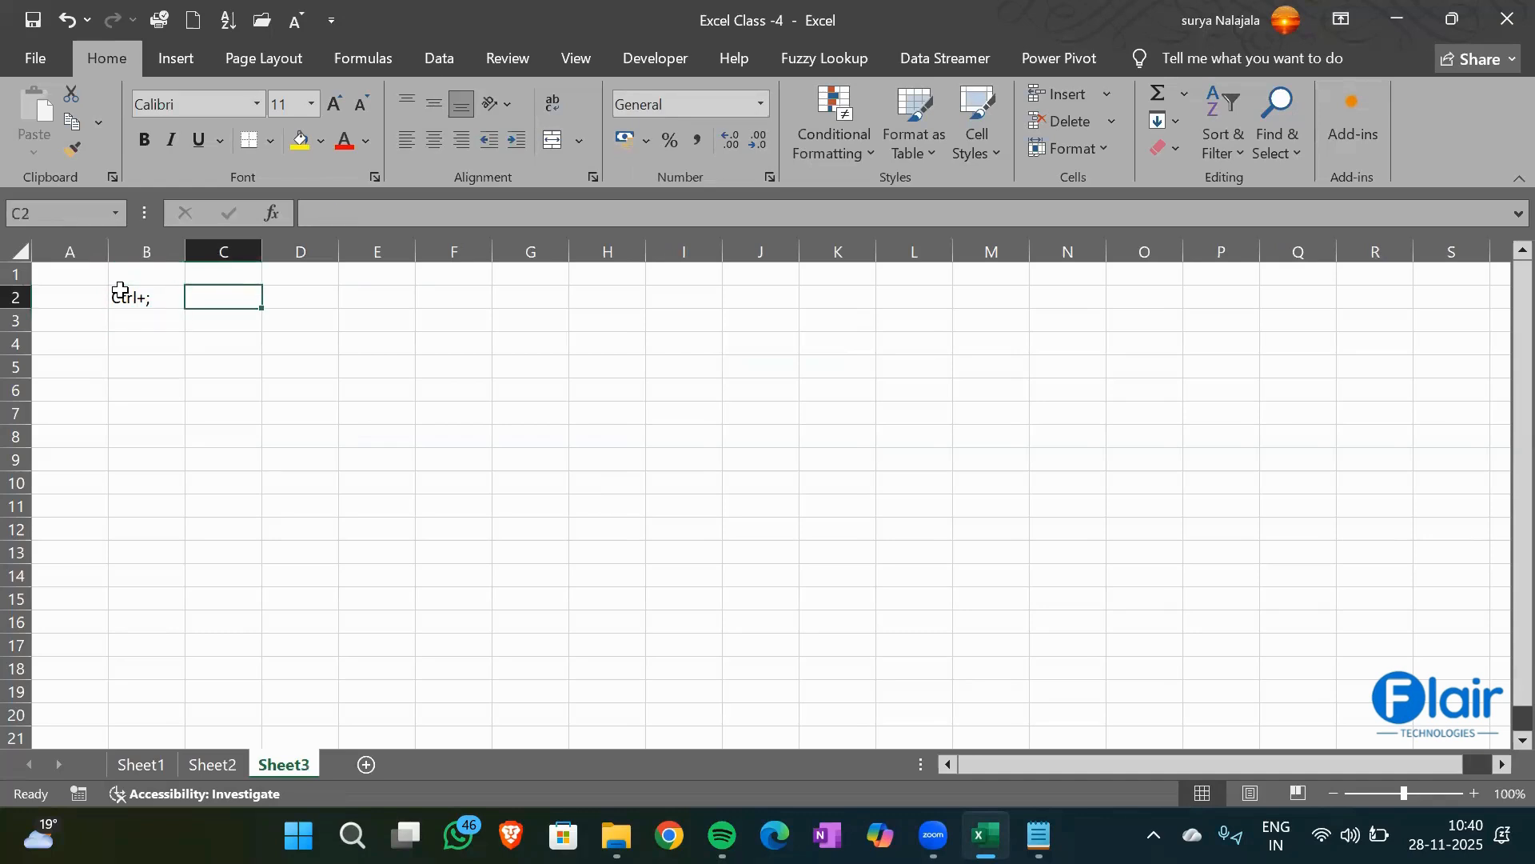
{"action": "key", "text": "ctrl+semicolon"}
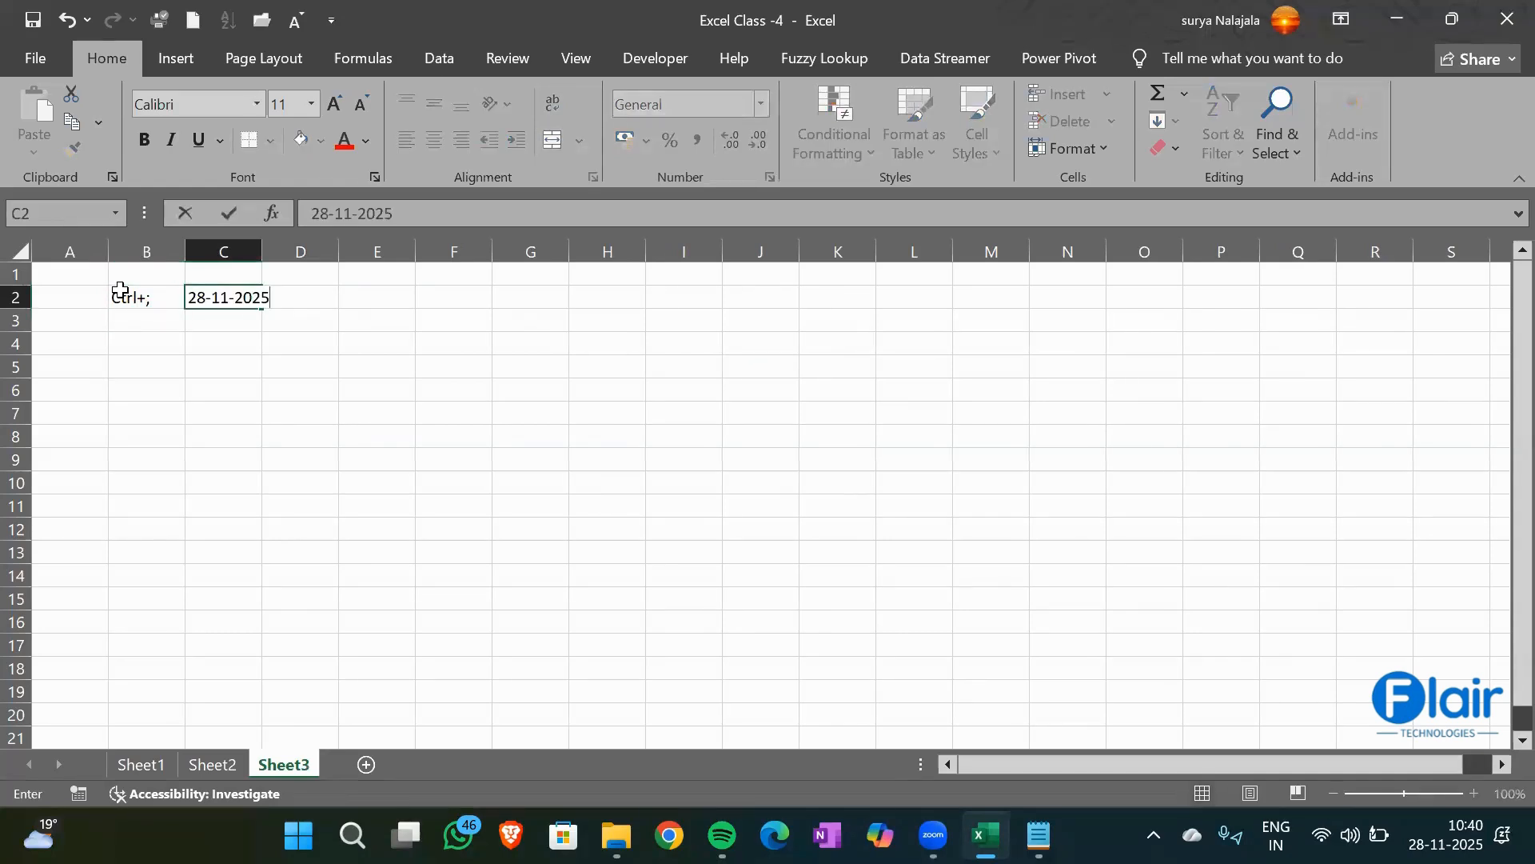
{"action": "key", "text": "Return"}
{"action": "key", "text": "Up"}
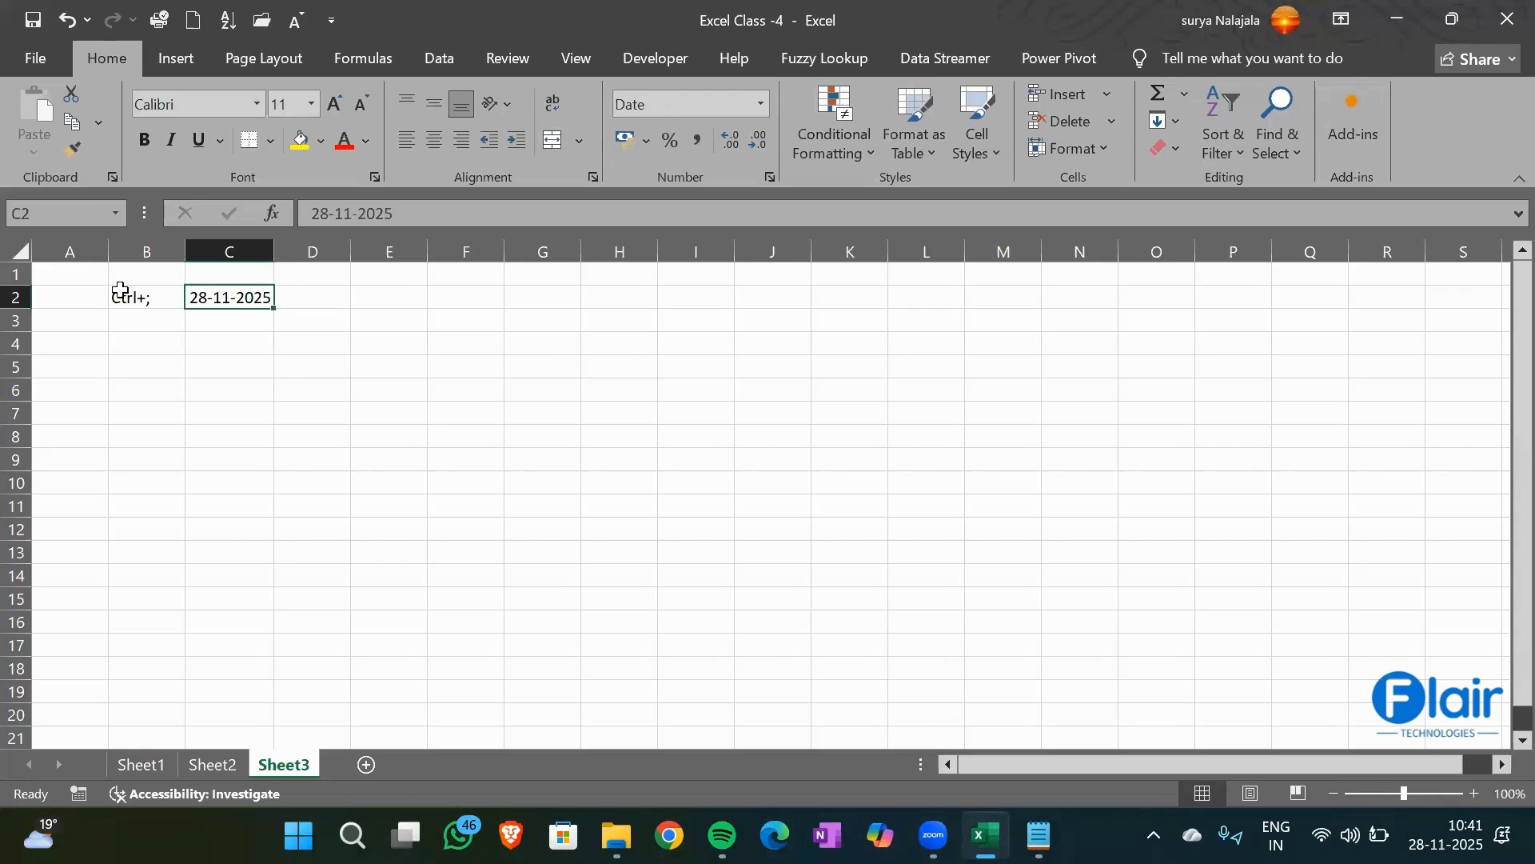
{"action": "key", "text": "Right"}
{"action": "type", "text": "Tod"}
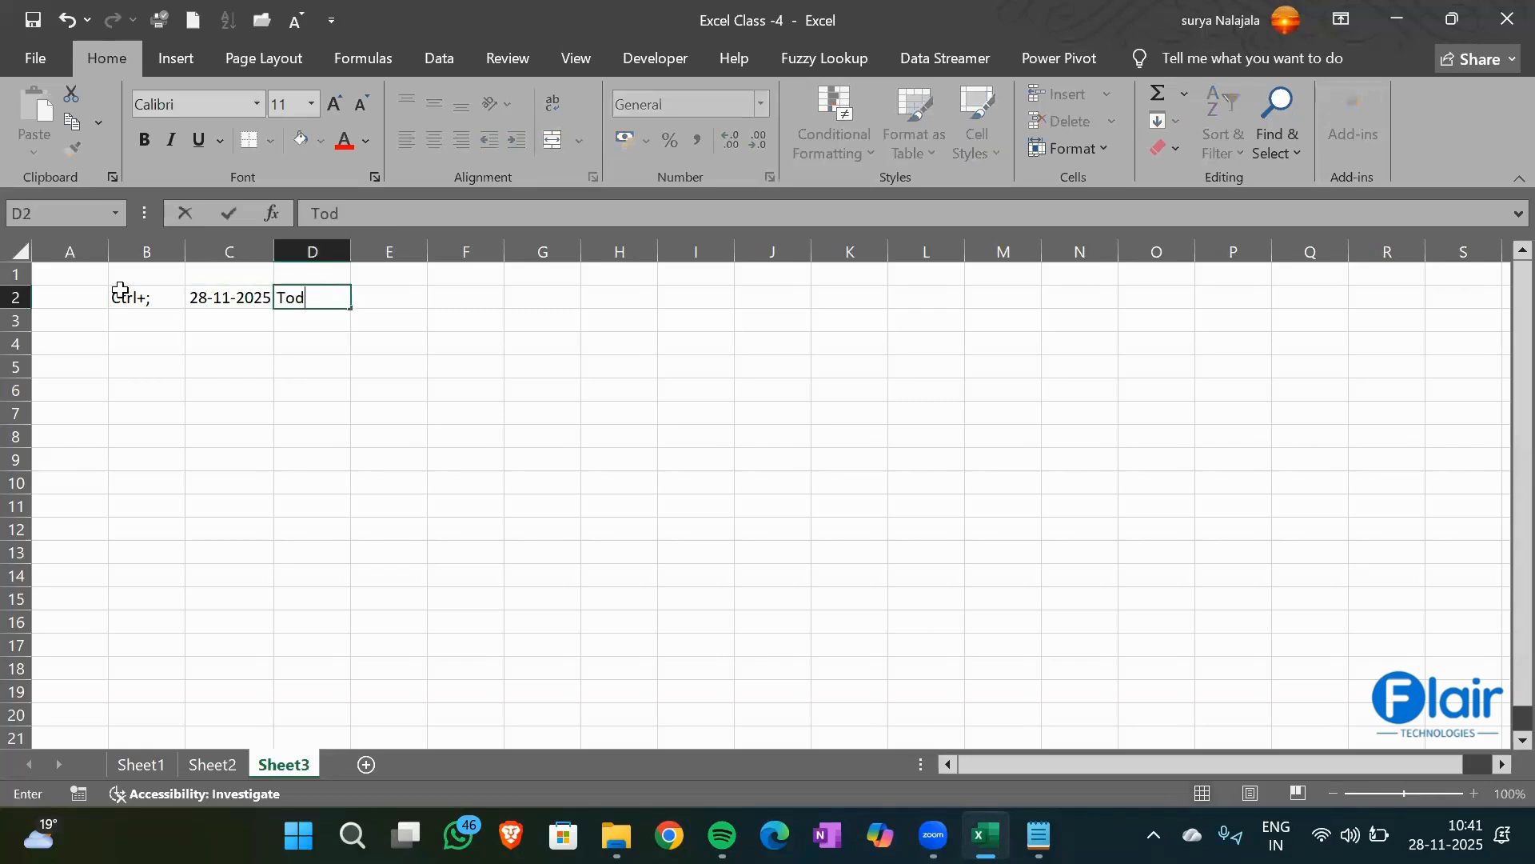
{"action": "type", "text": "ay's Date"}
{"action": "key", "text": "Return"}
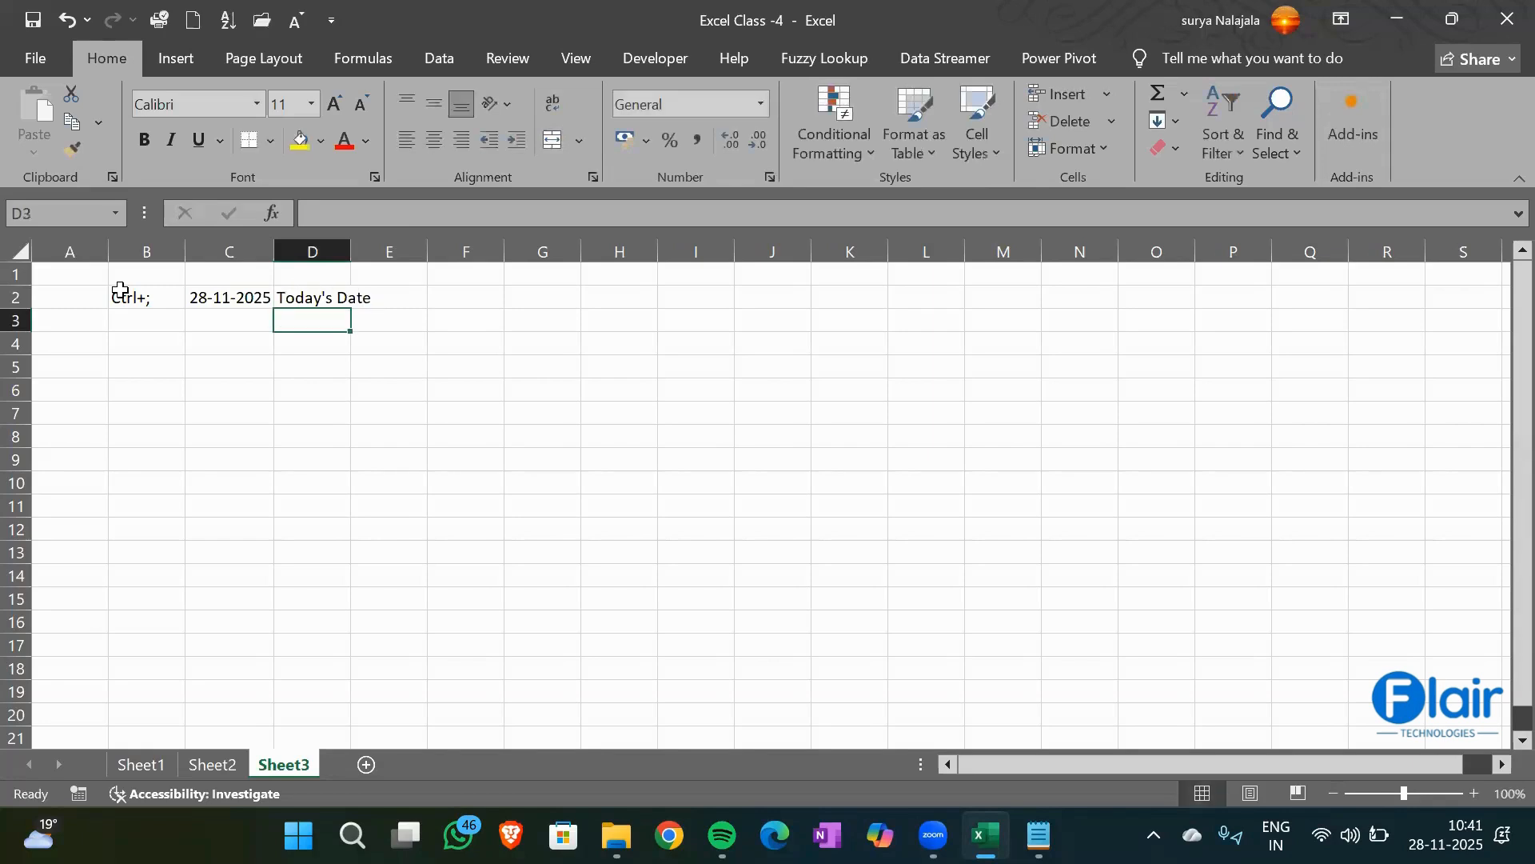
Insert the current time, 10:41, as a fixed value in cell C3 and enter the label Current time in D3
{"action": "key", "text": "Left"}
{"action": "key", "text": "Left"}
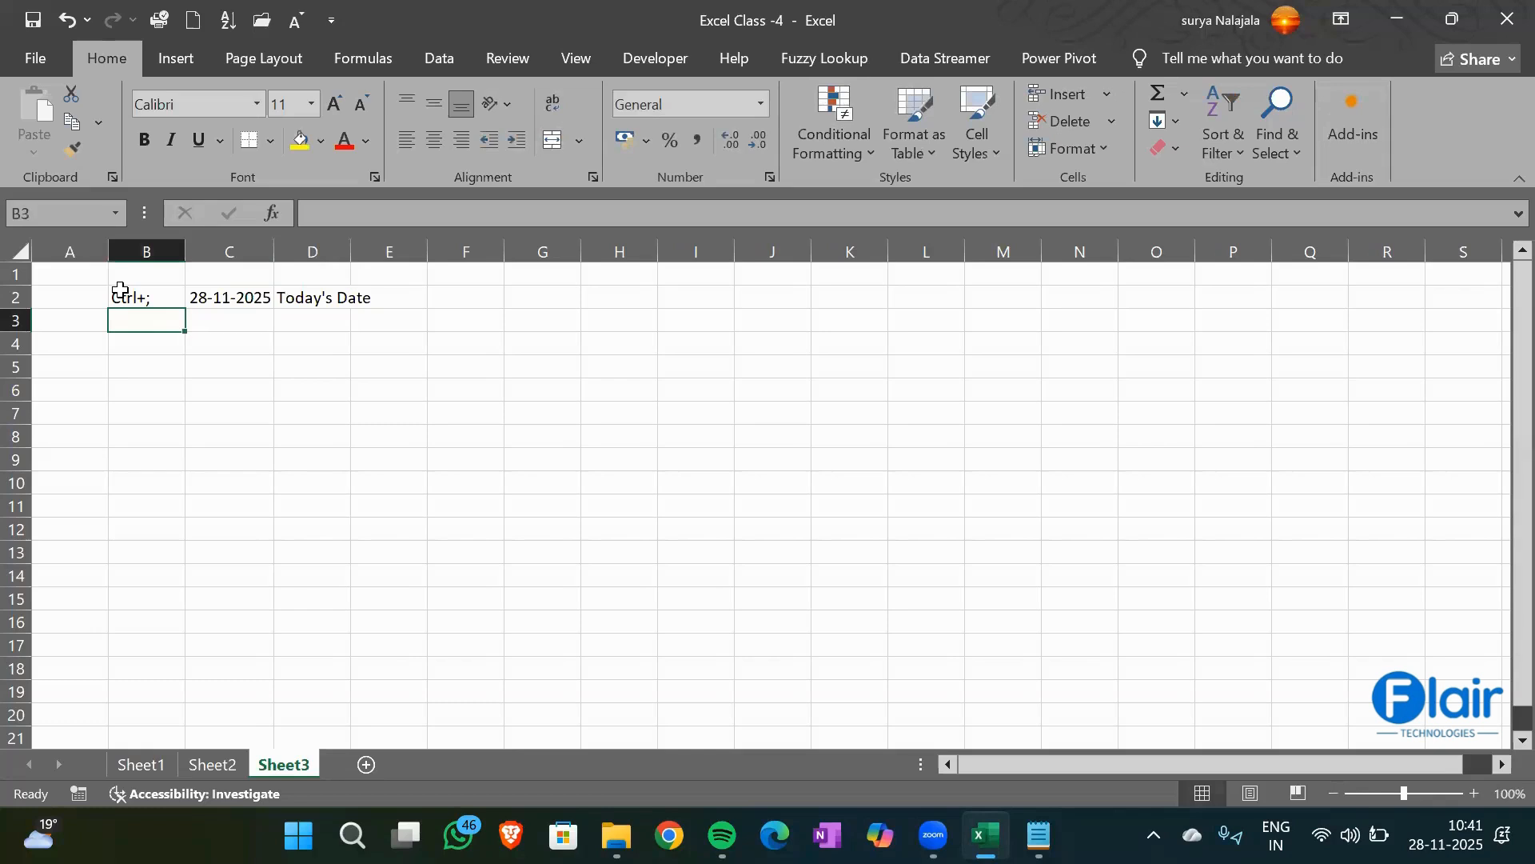
{"action": "key", "text": "ctrl+shift+semicolon"}
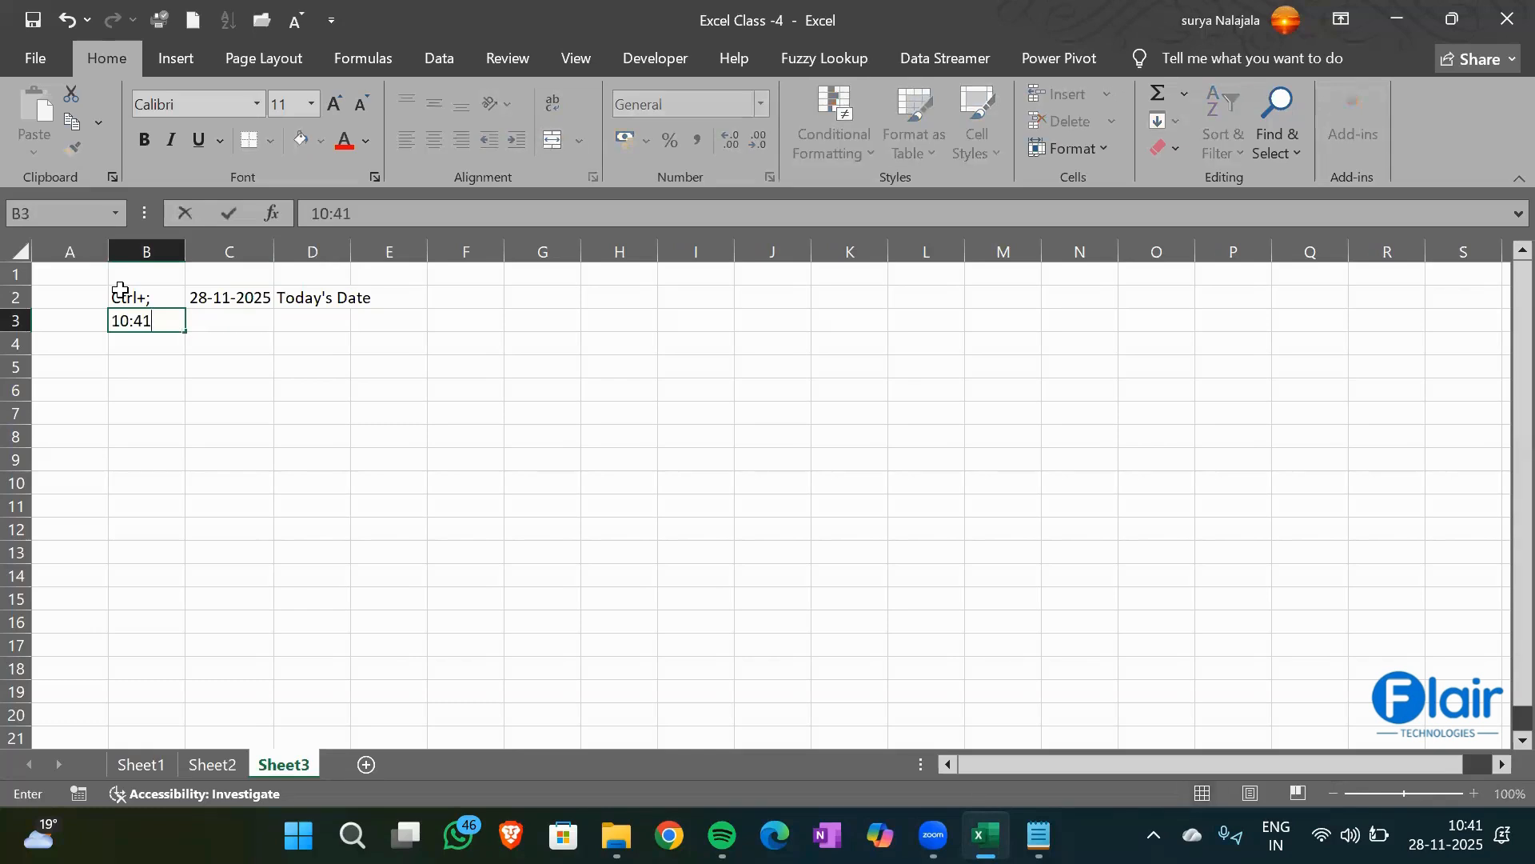
{"action": "key", "text": "Escape"}
{"action": "key", "text": "Right"}
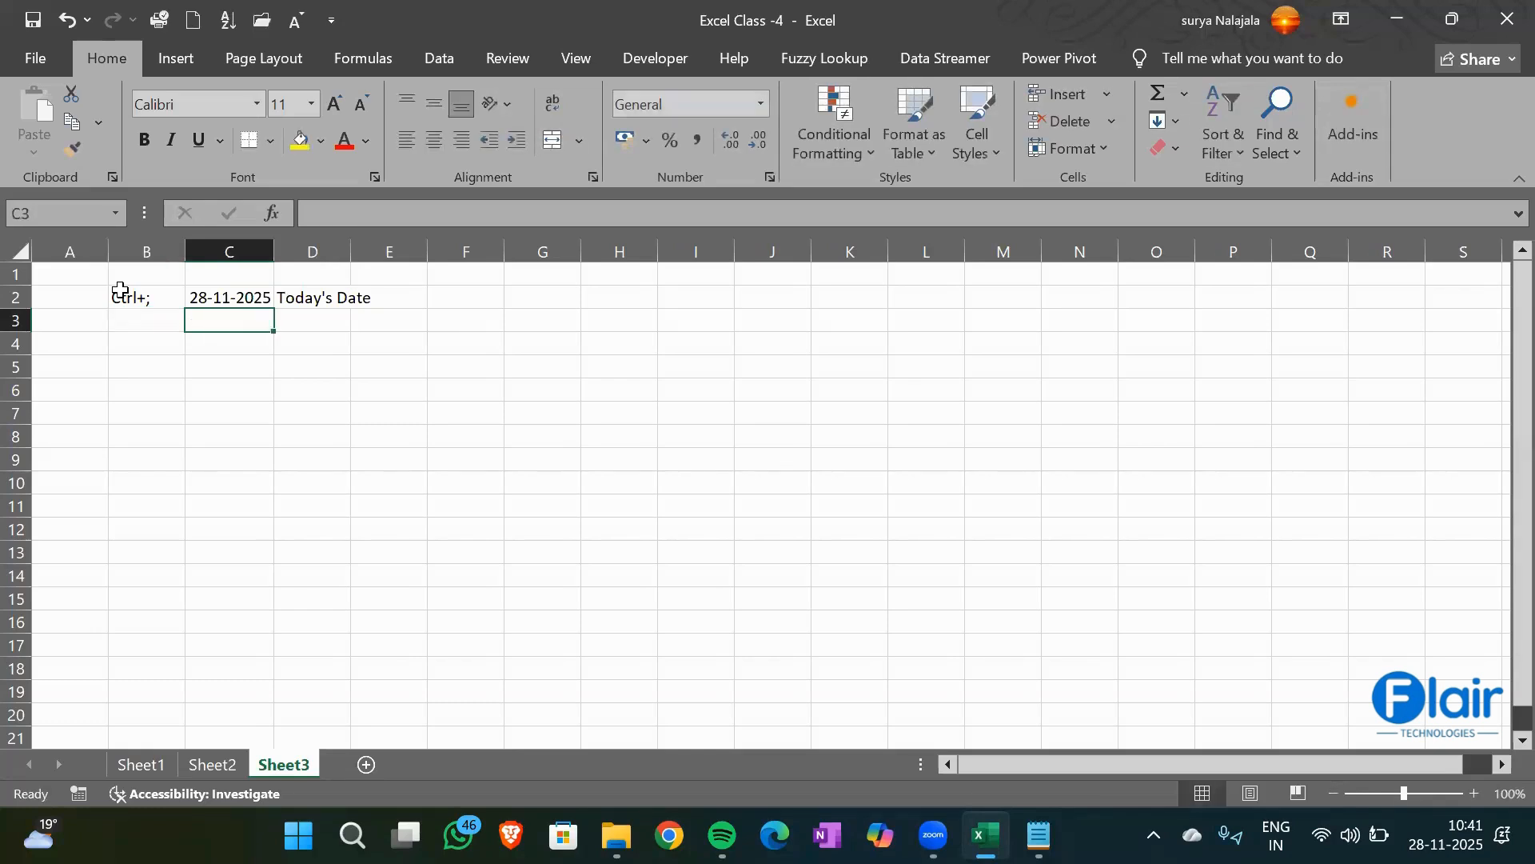
{"action": "key", "text": "ctrl+shift+semicolon"}
{"action": "key", "text": "Return"}
{"action": "key", "text": "Up"}
{"action": "key", "text": "Right"}
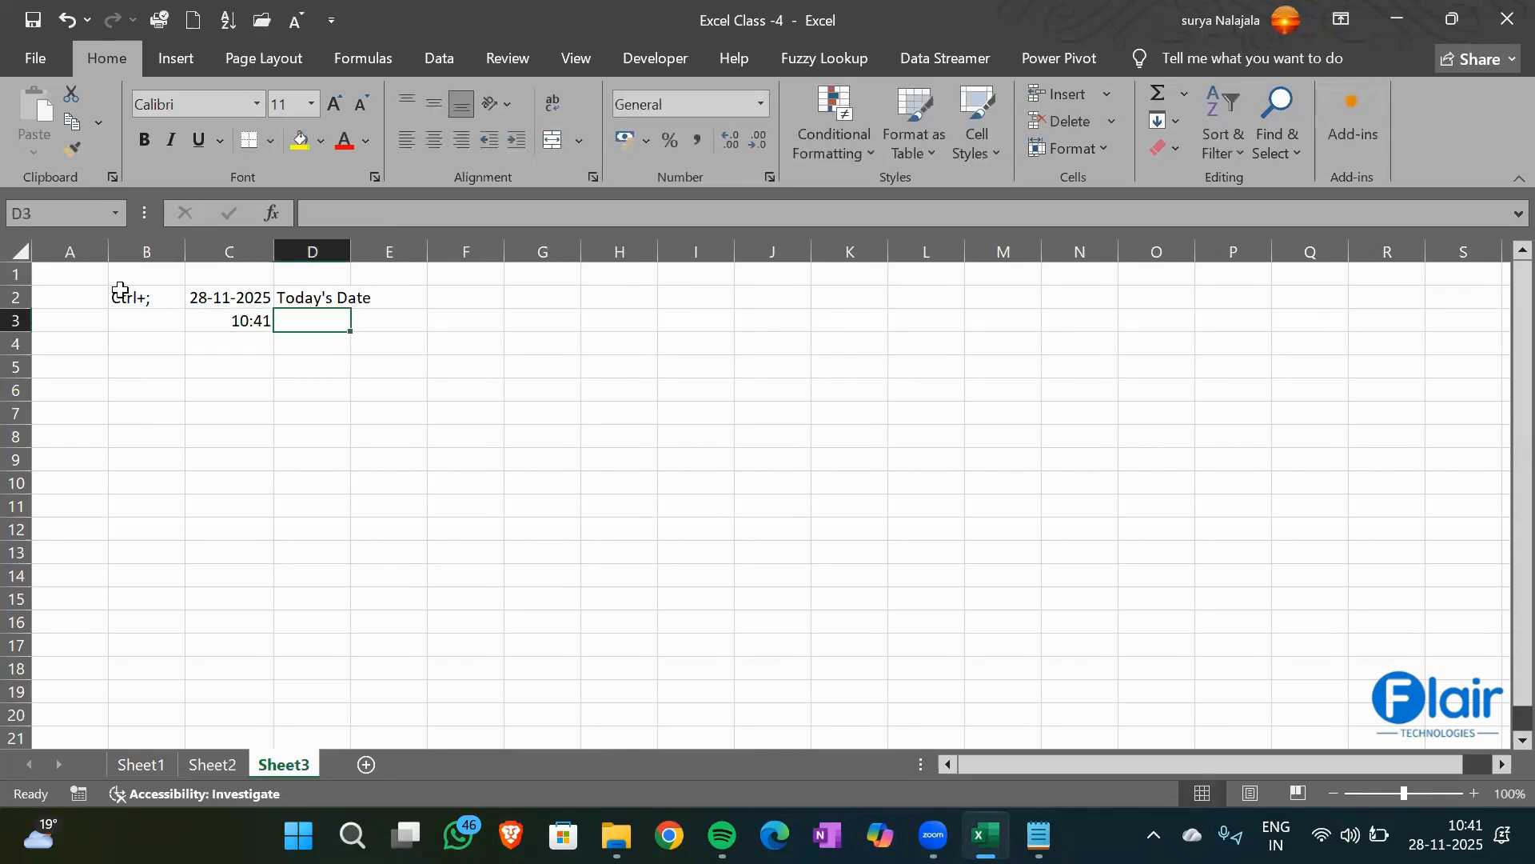
{"action": "type", "text": "Cu"}
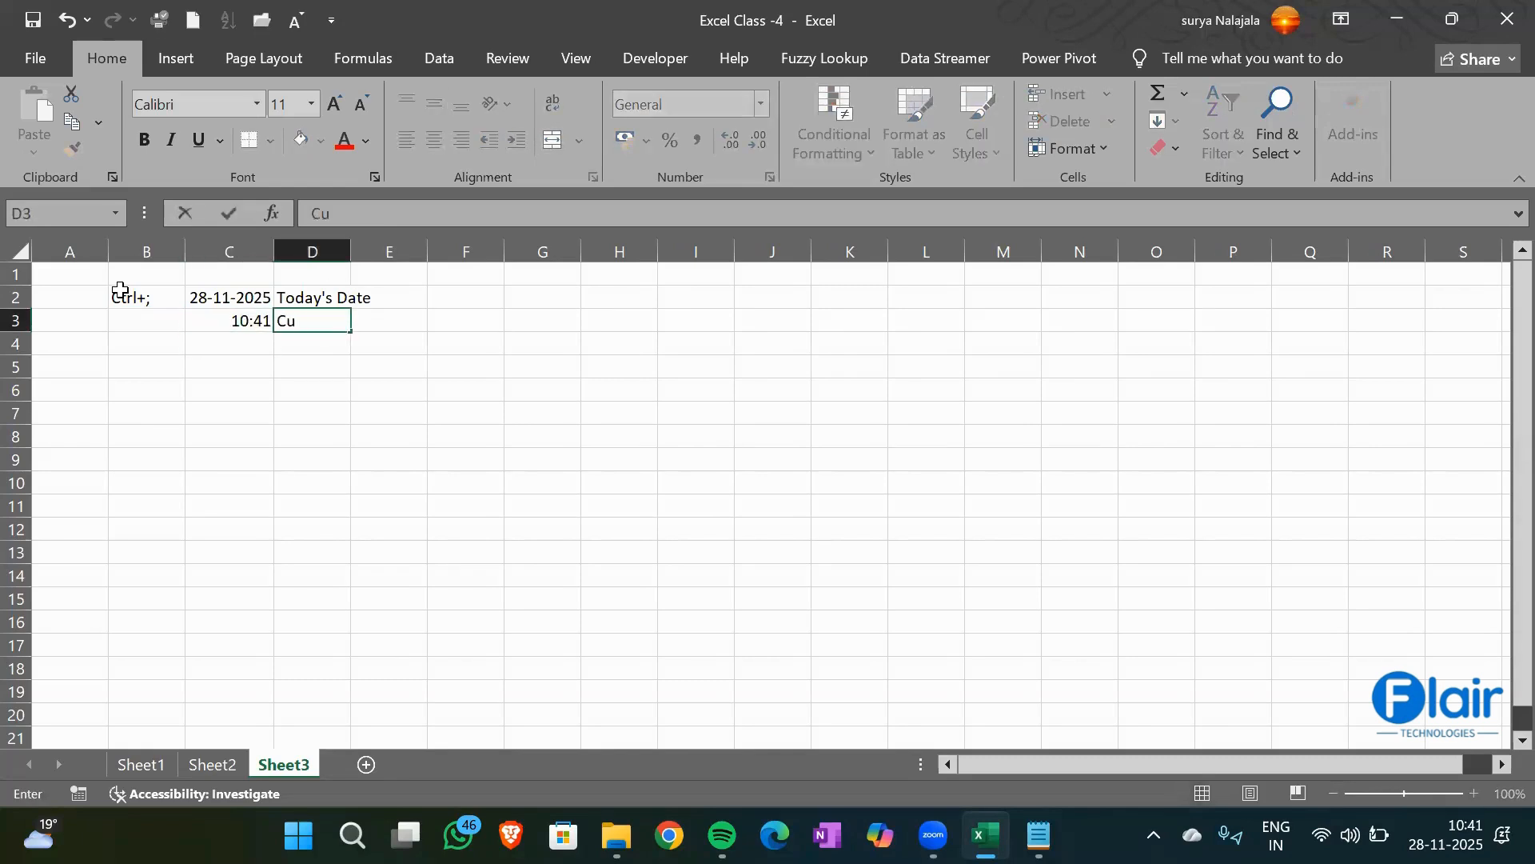
{"action": "type", "text": "rrent time"}
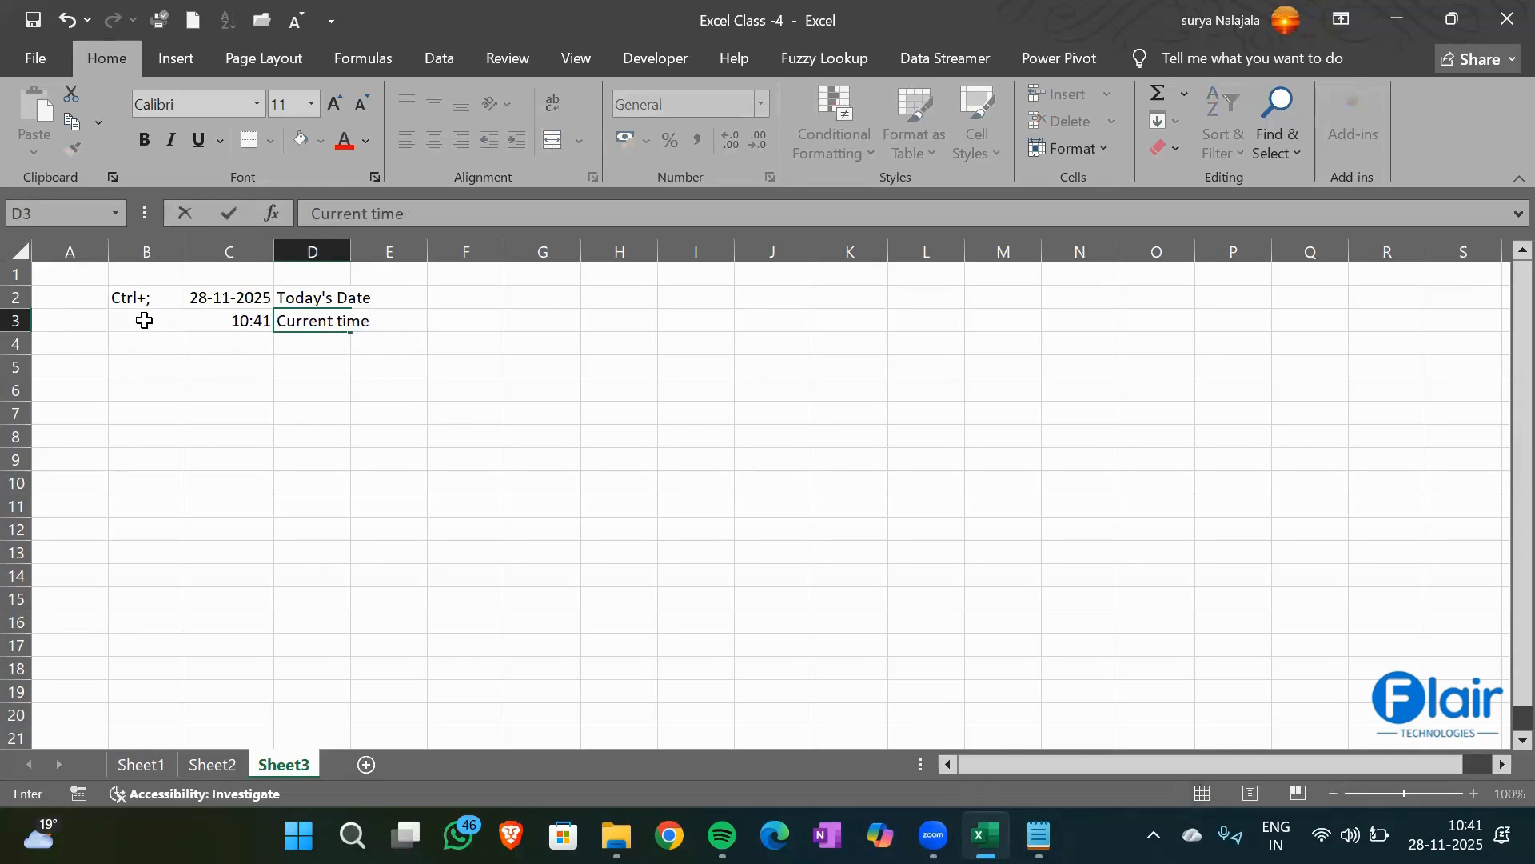
Enter the text Ctrl+Shift+; in cell B3 and insert the current time again in C3
{"action": "left_click", "coordinate": [144, 320]}
{"action": "type", "text": "Ctrl"}
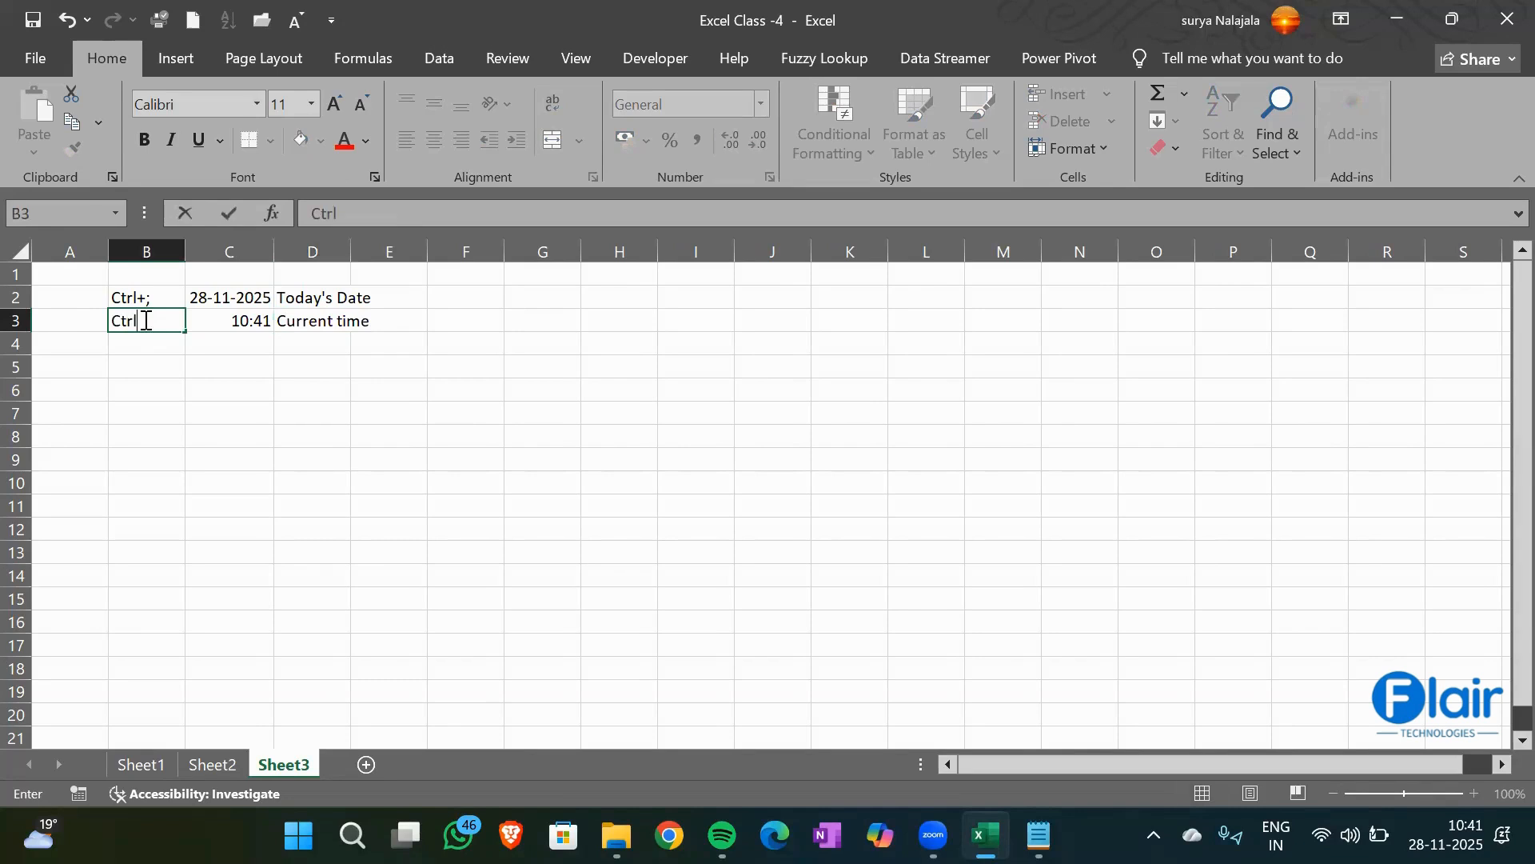
{"action": "type", "text": "+Shift+;"}
{"action": "key", "text": "Tab"}
{"action": "key", "text": "ctrl+shift+semicolon"}
{"action": "key", "text": "Return"}
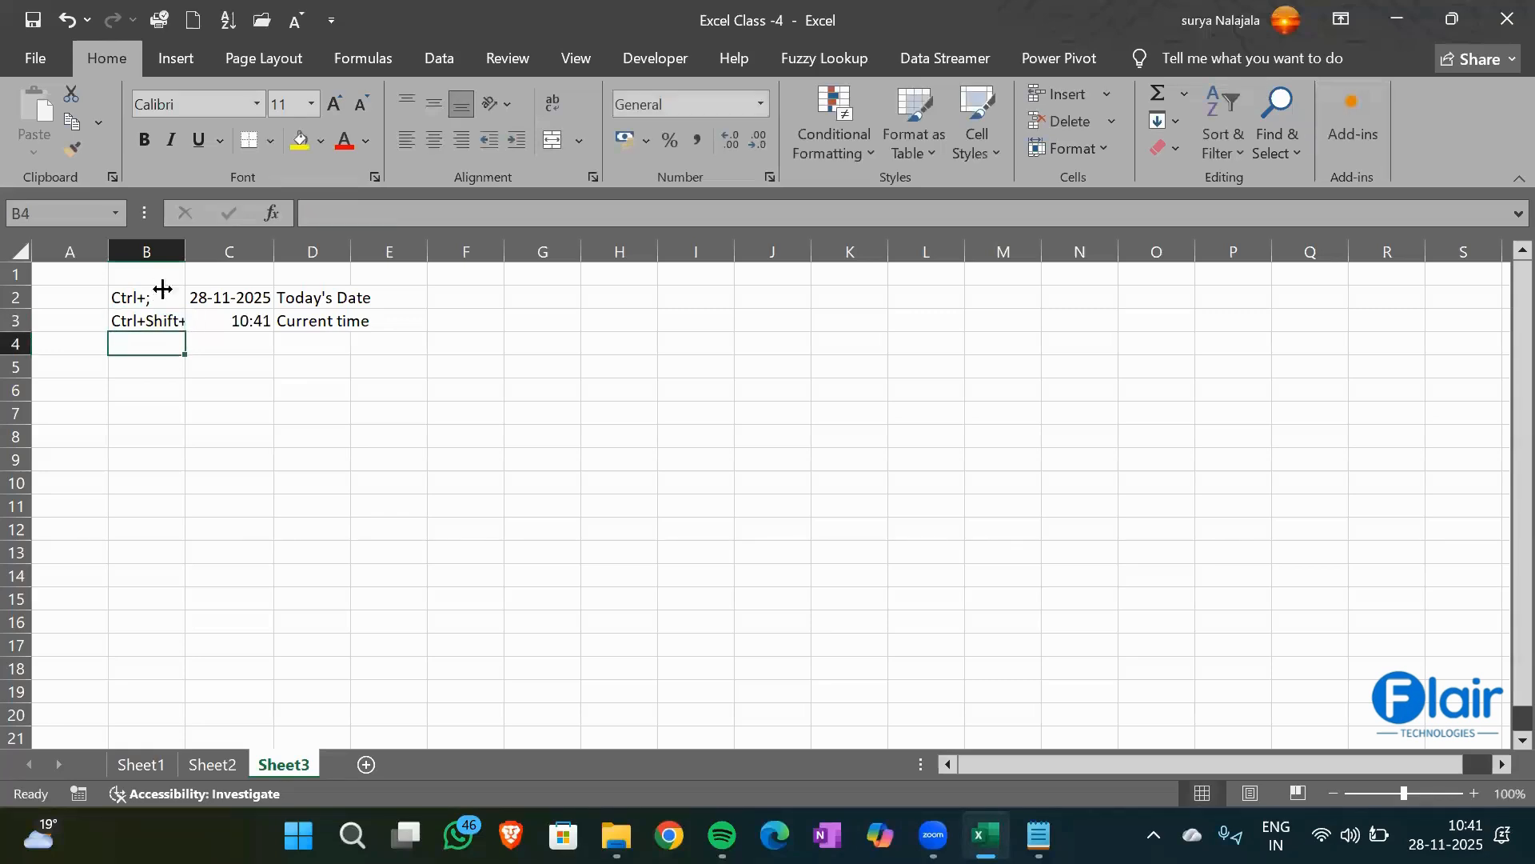
Widen columns B and D to fit their text
{"action": "left_click_drag", "start_coordinate": [193, 251], "coordinate": [219, 251]}
{"action": "left_click", "coordinate": [281, 322]}
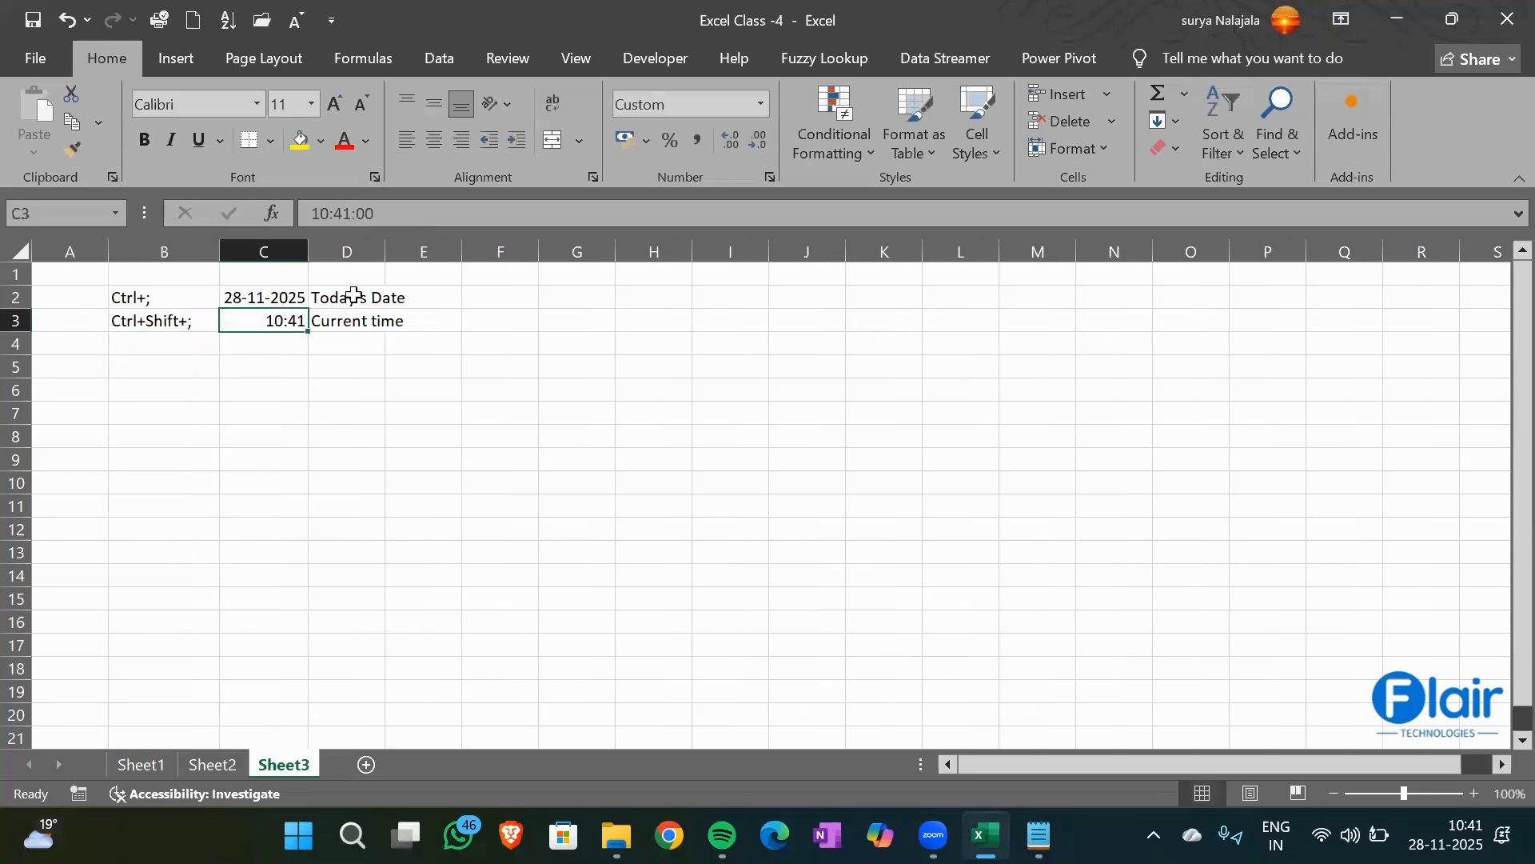
{"action": "left_click_drag", "start_coordinate": [386, 253], "coordinate": [423, 248]}
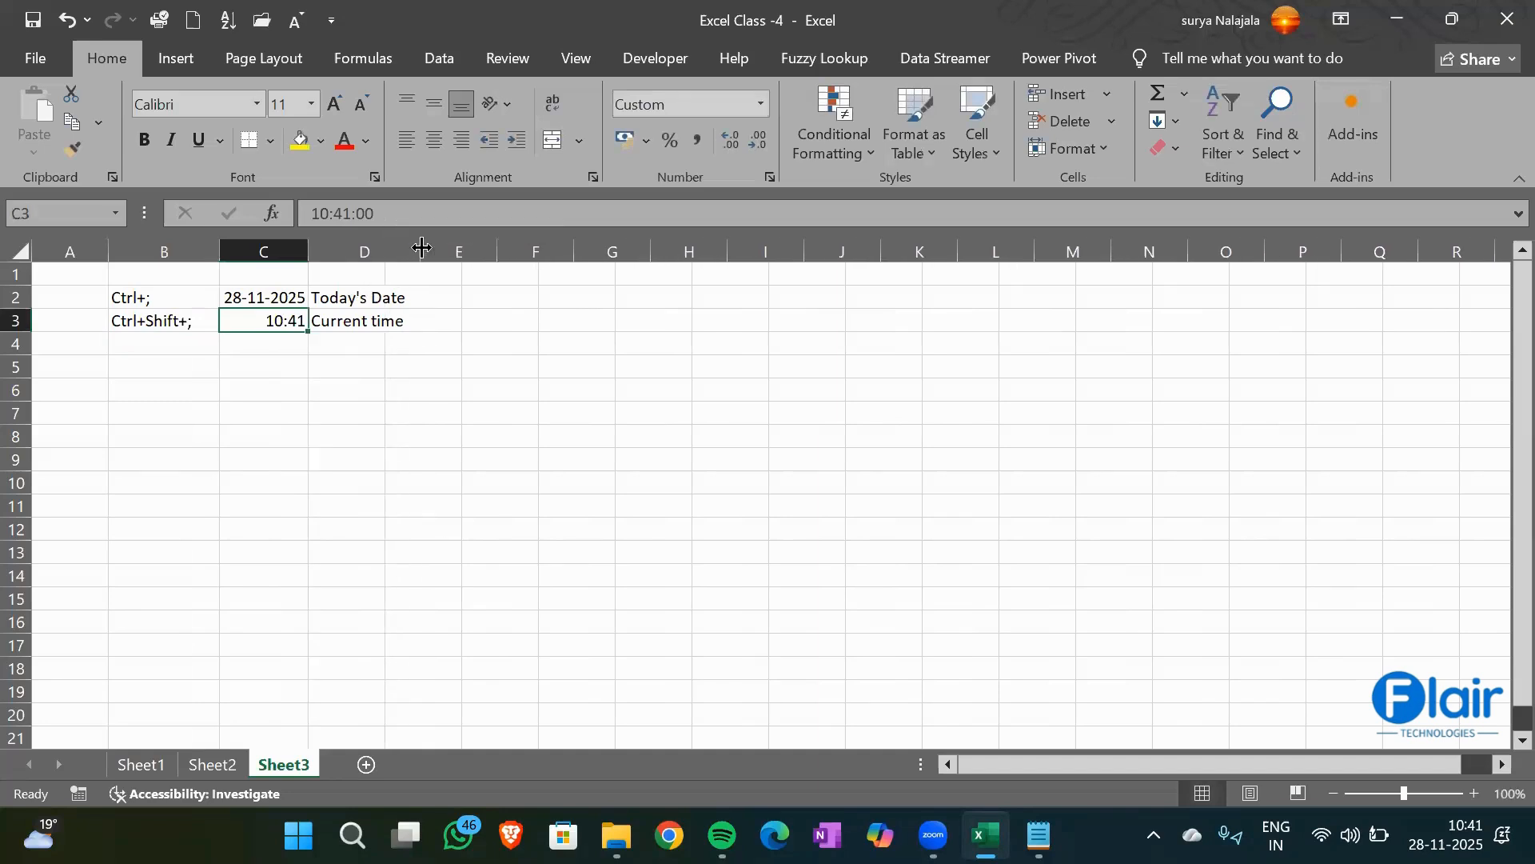
{"action": "left_click", "coordinate": [185, 364]}
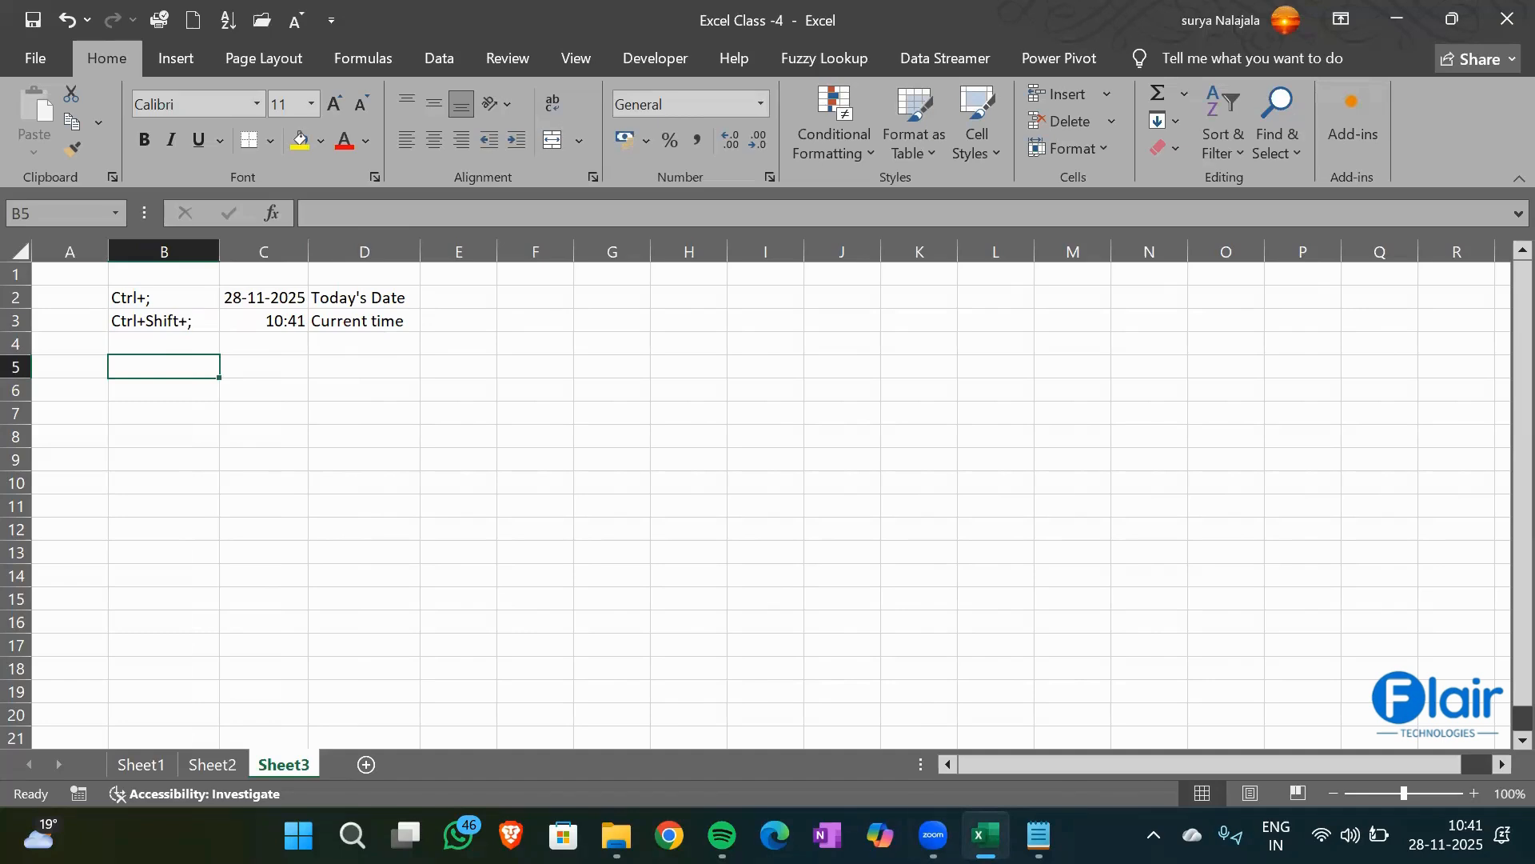
Switch to the Excel Class -4 notes in Notepad and add the lines Today and Now above Day-Month-Year-Date
{"action": "left_click", "coordinate": [1038, 836]}
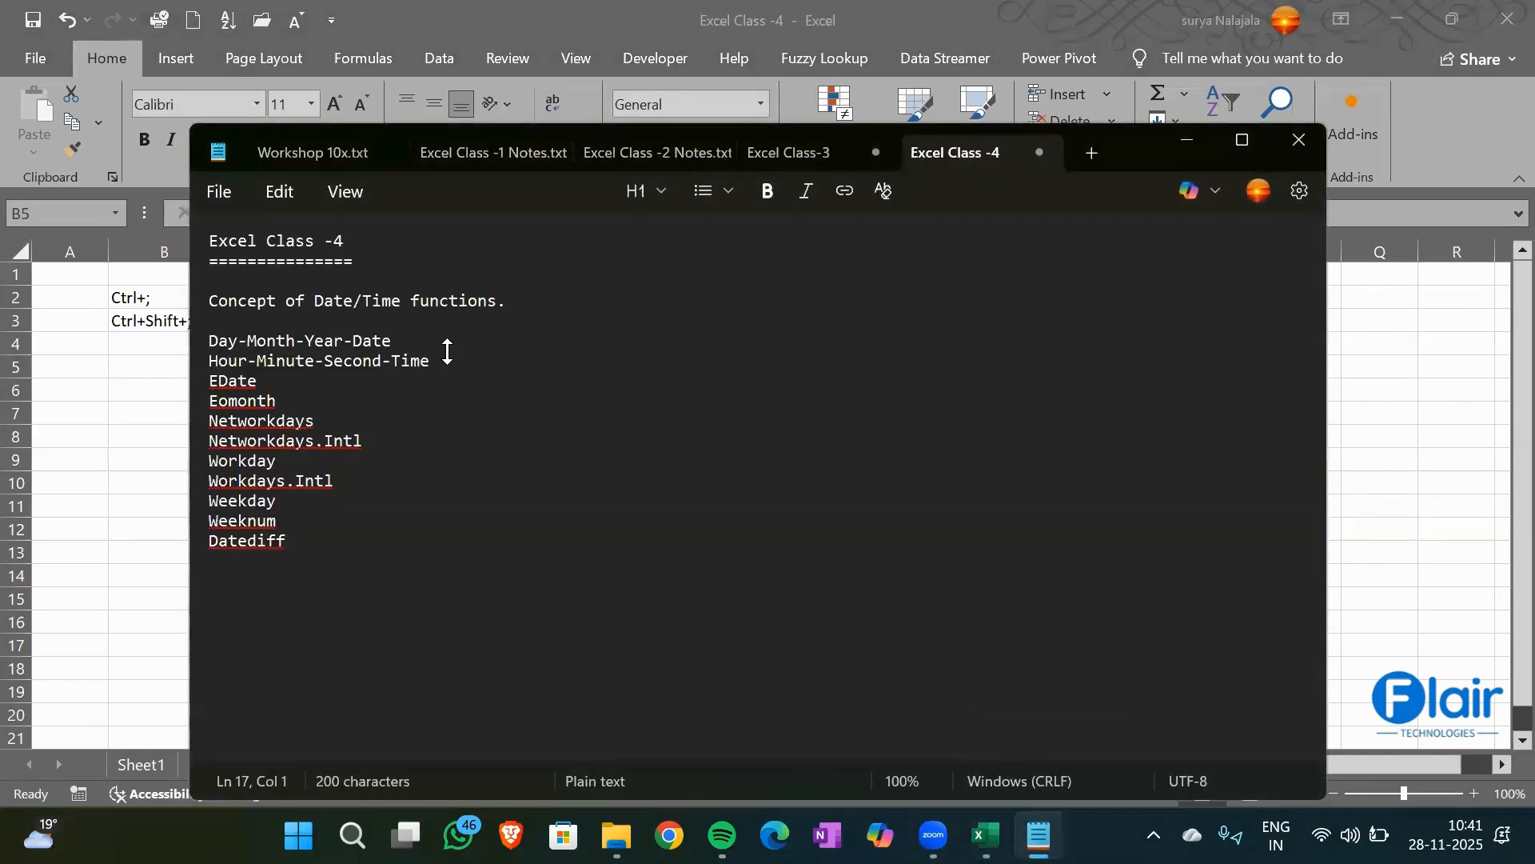
{"action": "left_click", "coordinate": [333, 316]}
{"action": "key", "text": "Return"}
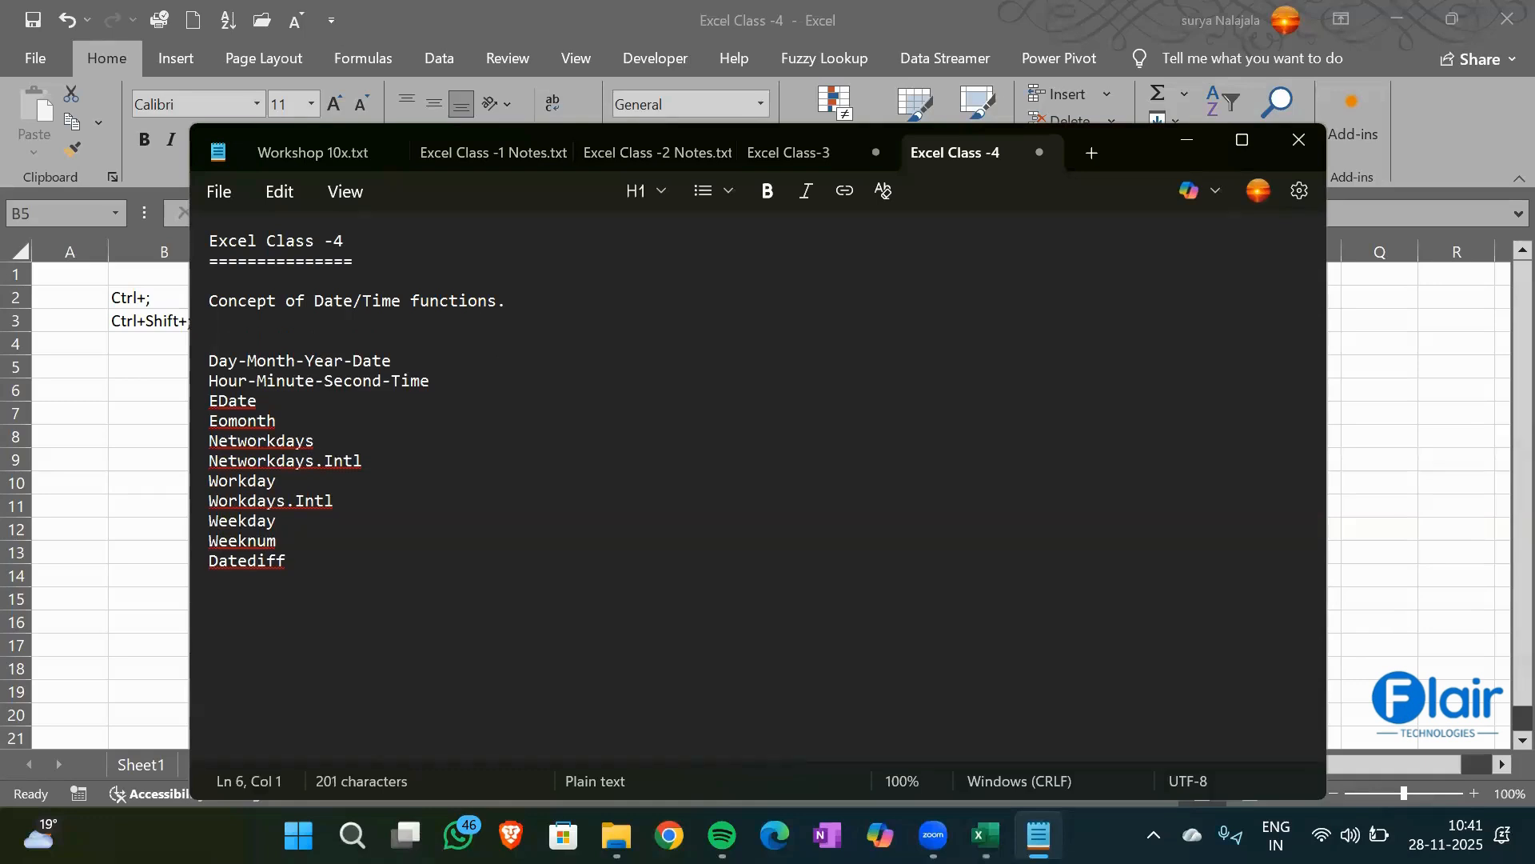
{"action": "type", "text": "Today"}
{"action": "key", "text": "Return"}
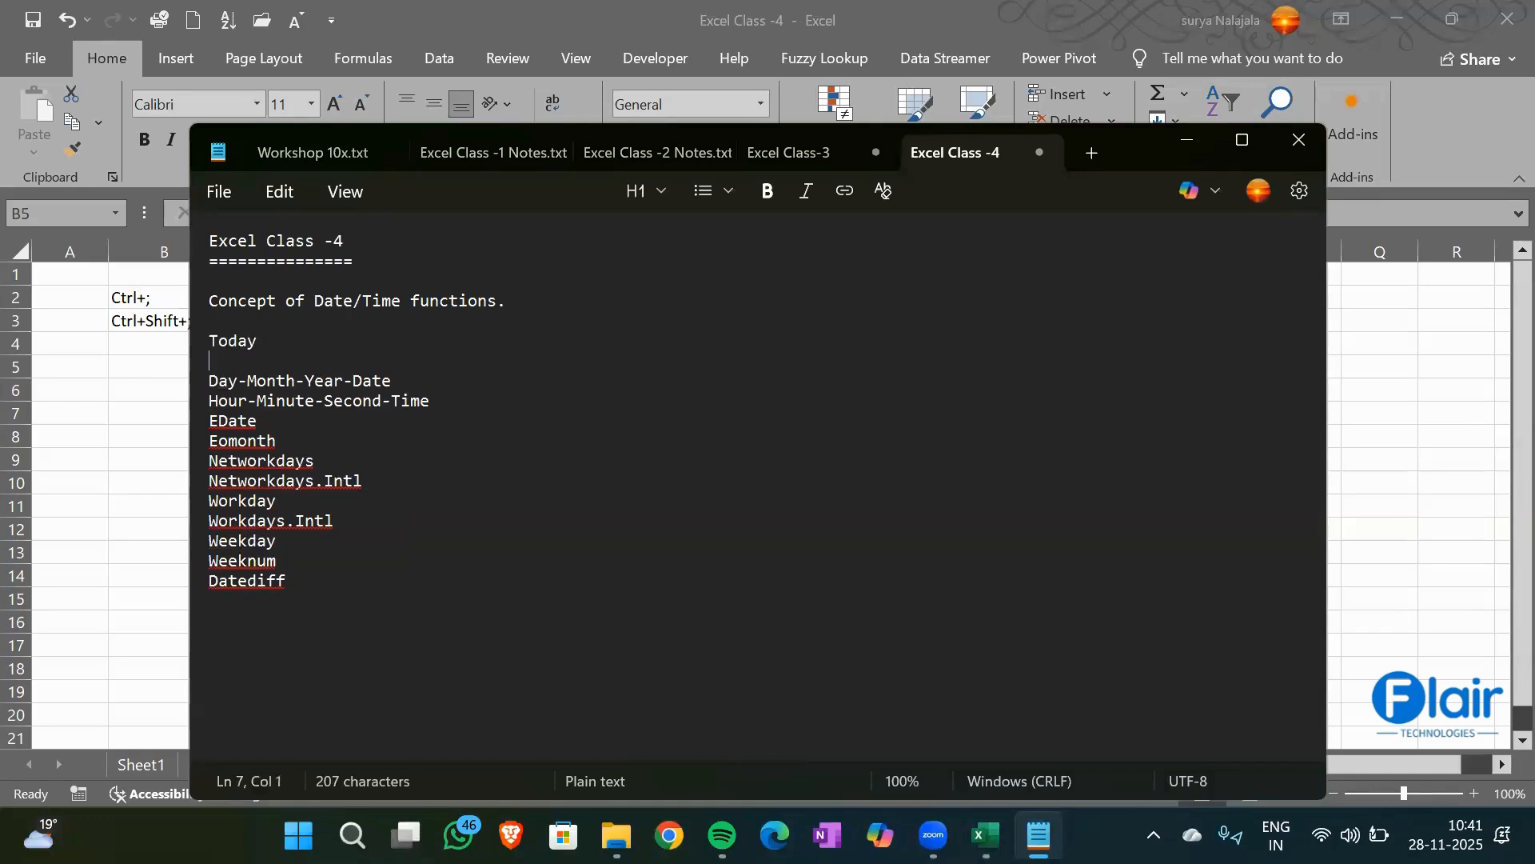
{"action": "type", "text": "Now"}
{"action": "key", "text": "Return"}
{"action": "key", "text": "BackSpace"}
Return to the Excel worksheet, enter the label Today in cell B5 and the formula =TODAY() in C5
{"action": "left_click", "coordinate": [142, 371]}
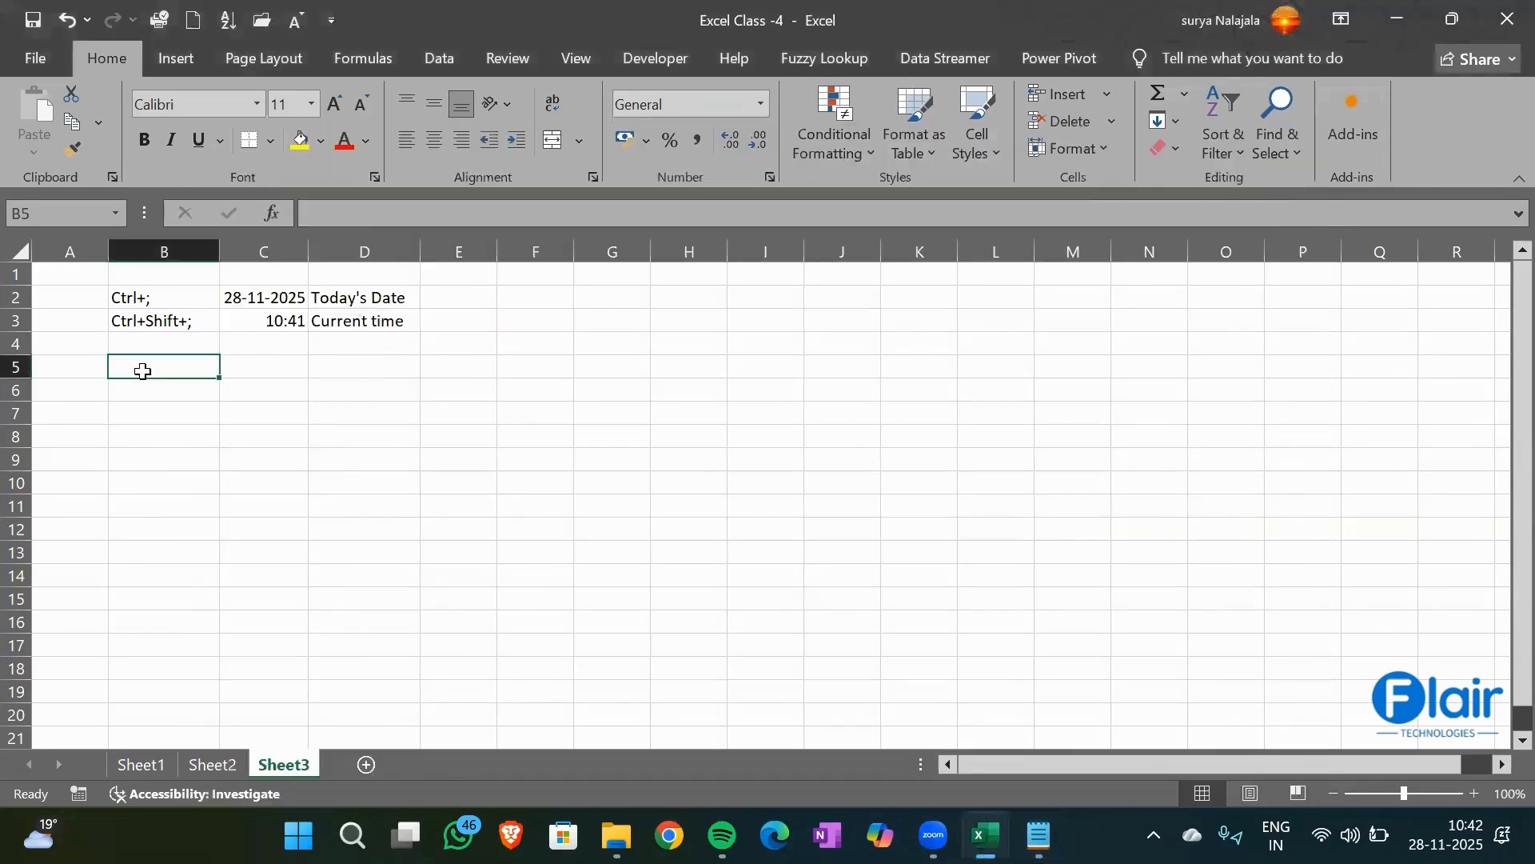
{"action": "type", "text": "Today"}
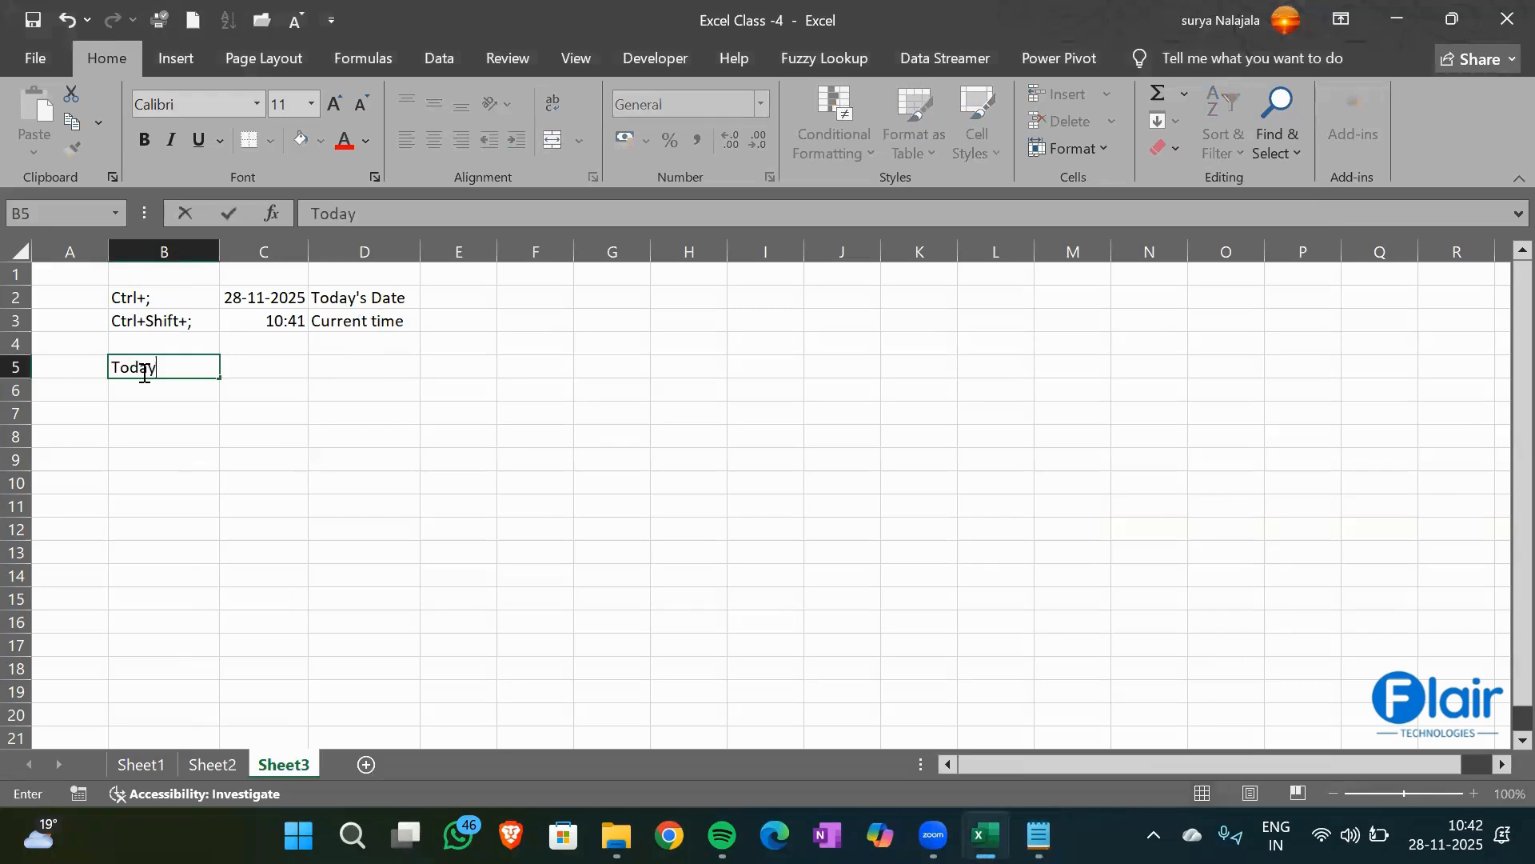
{"action": "key", "text": "Tab"}
{"action": "type", "text": "=T"}
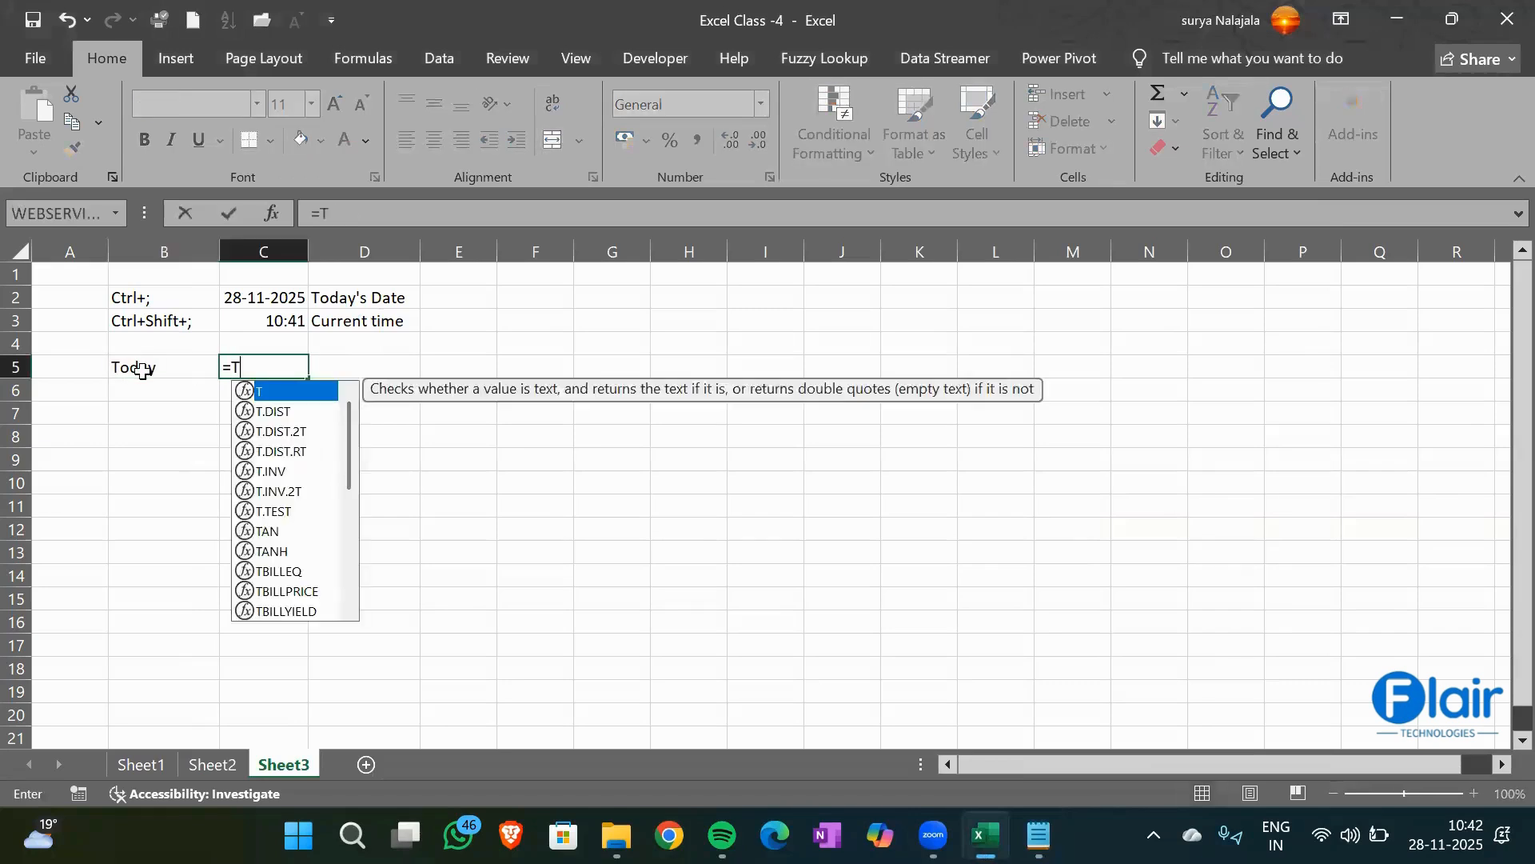
{"action": "type", "text": "oday"}
{"action": "key", "text": "Tab"}
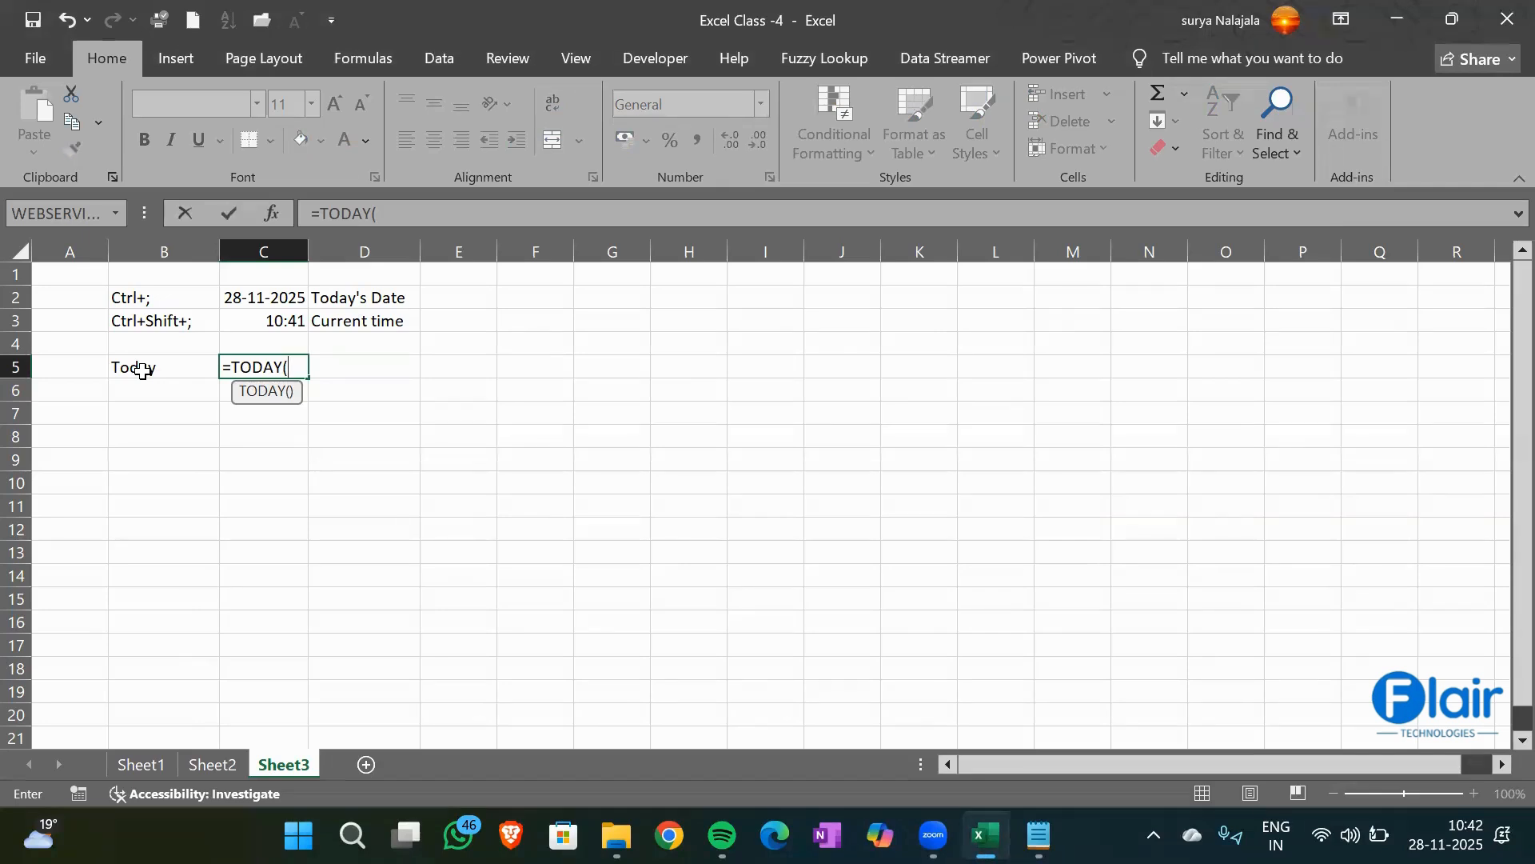
{"action": "type", "text": ")"}
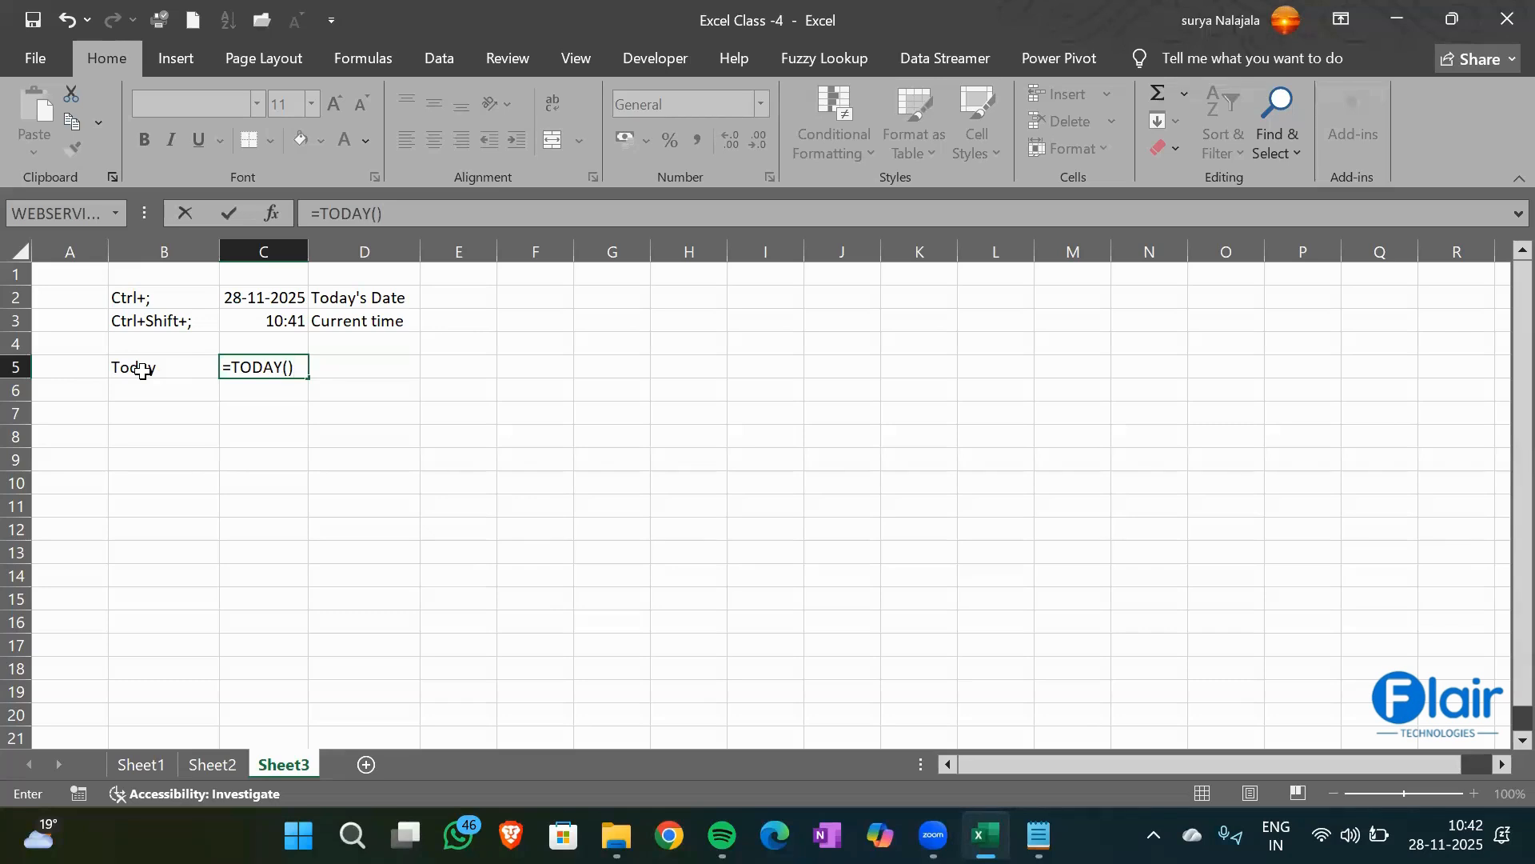
{"action": "key", "text": "BackSpace"}
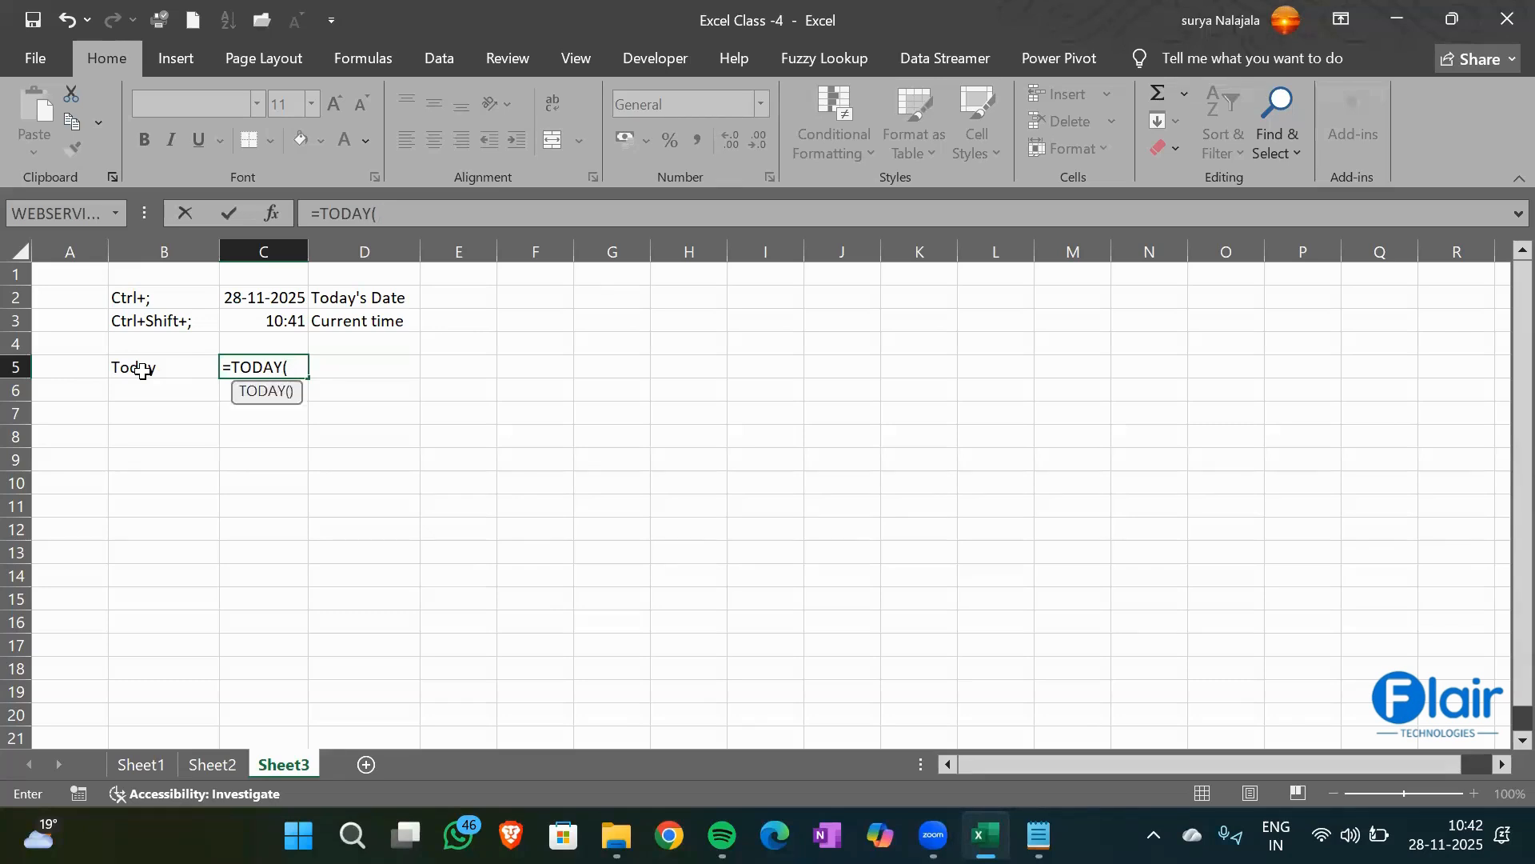
{"action": "key", "text": "Tab"}
{"action": "key", "text": "Left"}
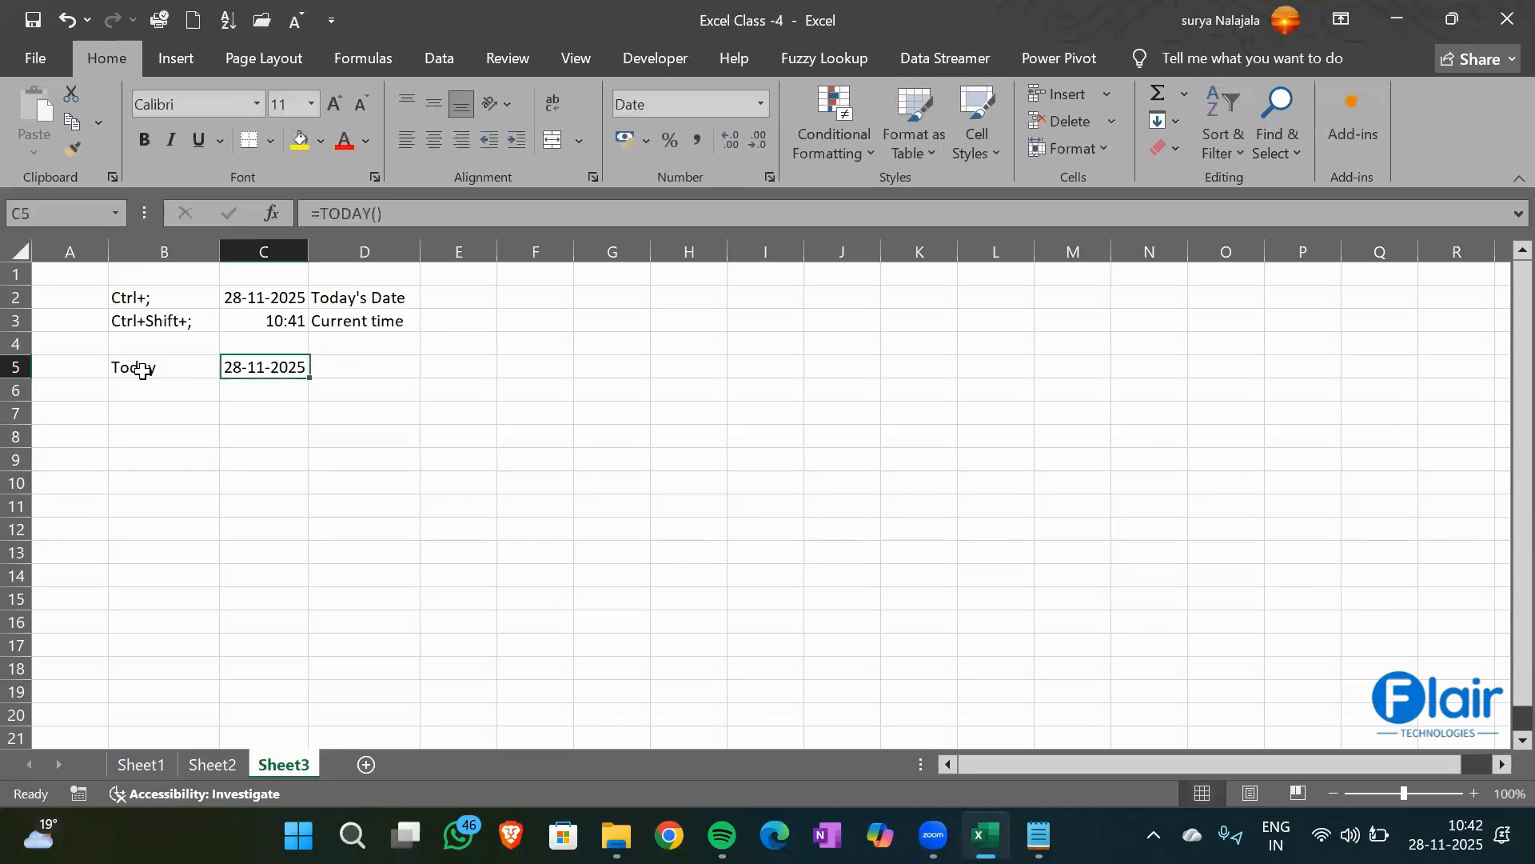
Enter the label Now in cell B6 and the formula =NOW() in C6
{"action": "key", "text": "Down"}
{"action": "key", "text": "Left"}
{"action": "type", "text": "Now"}
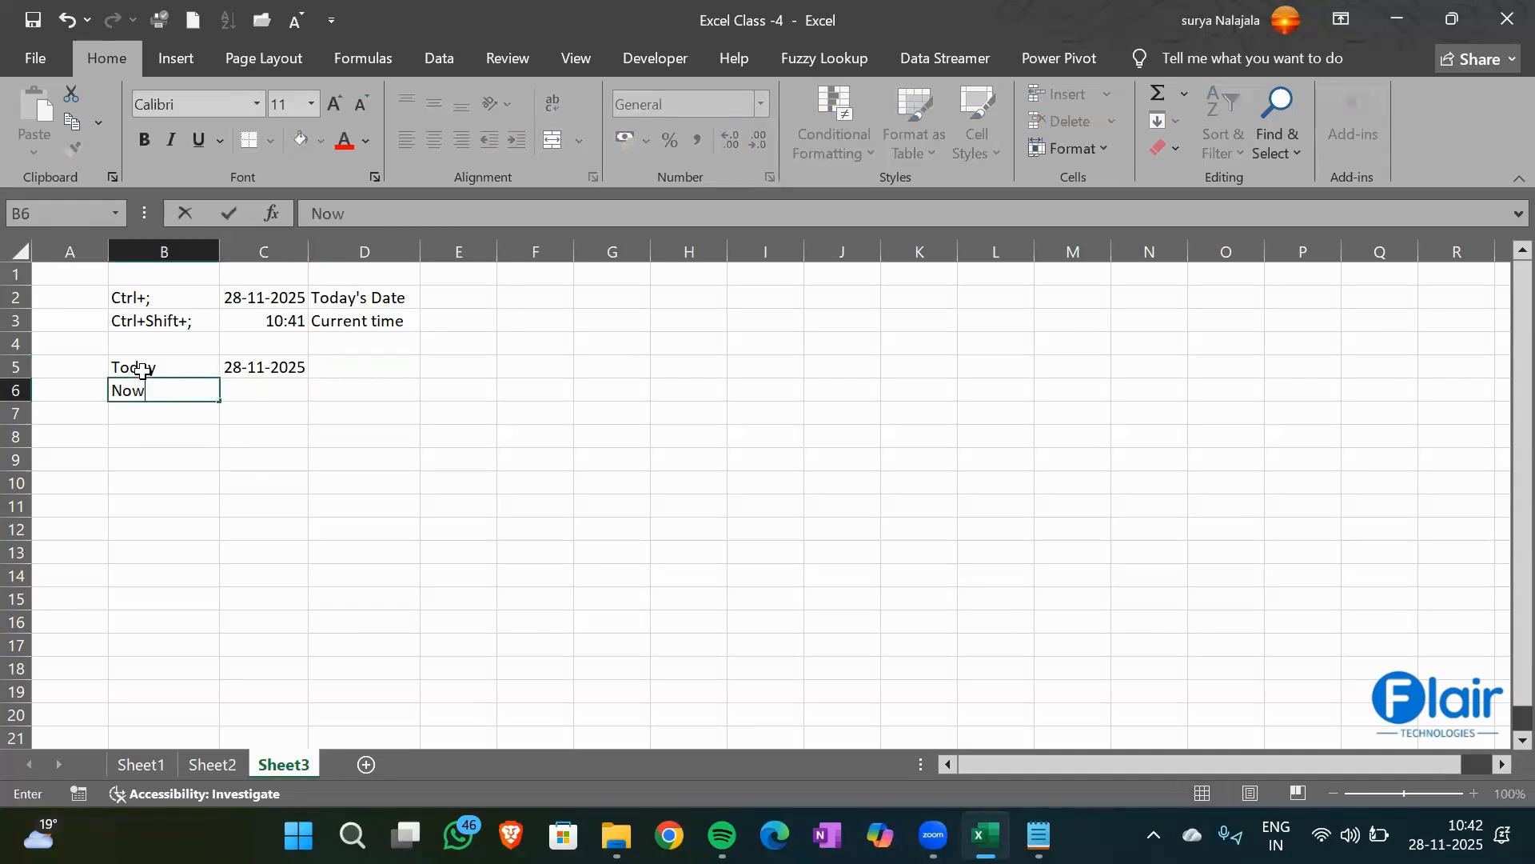
{"action": "key", "text": "Tab"}
{"action": "type", "text": "=n"}
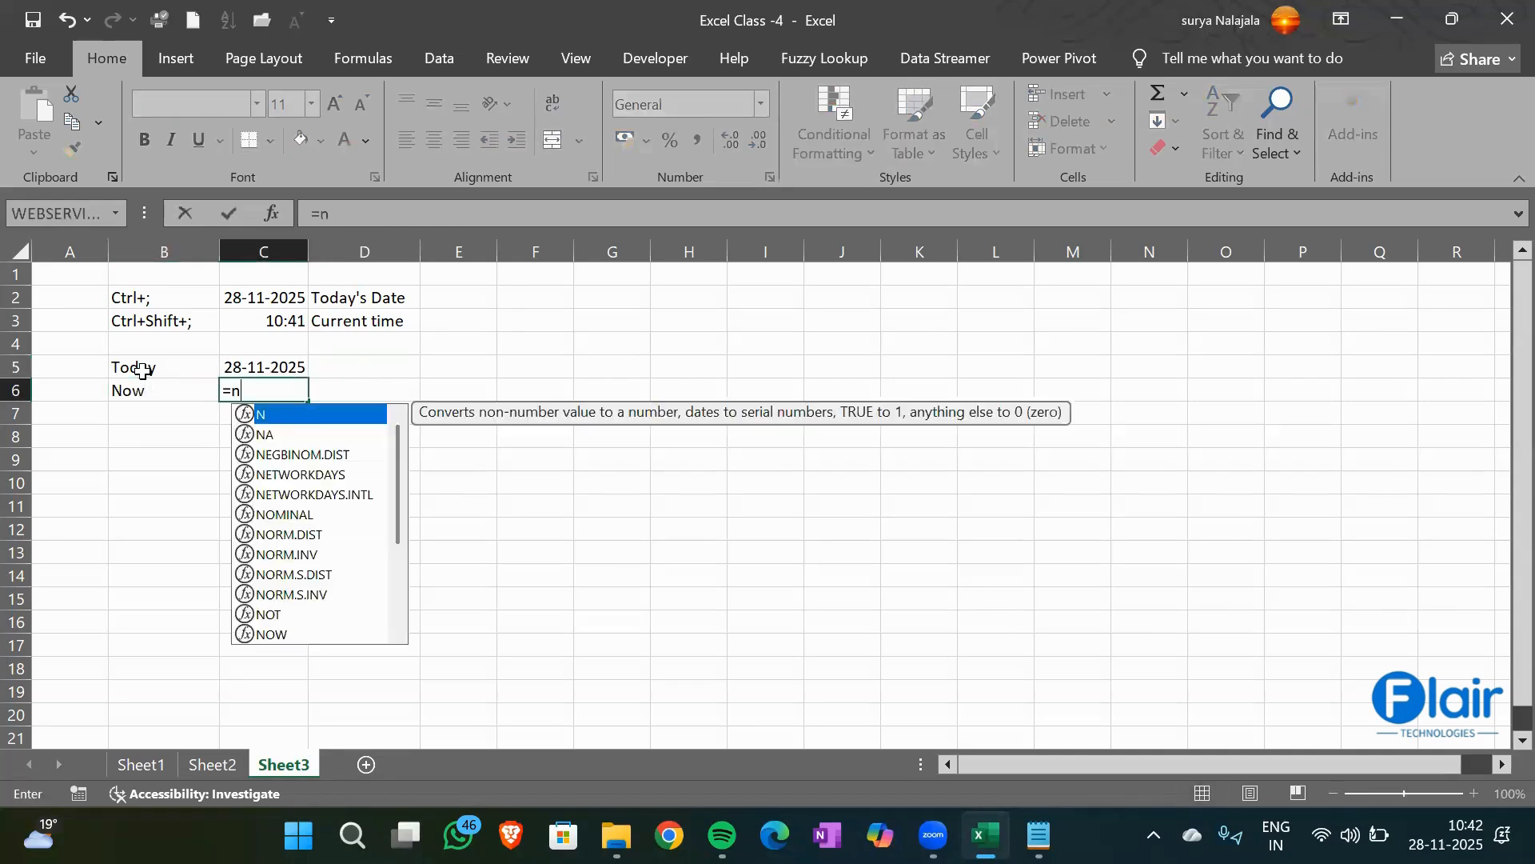
{"action": "type", "text": "ow"}
{"action": "key", "text": "Tab"}
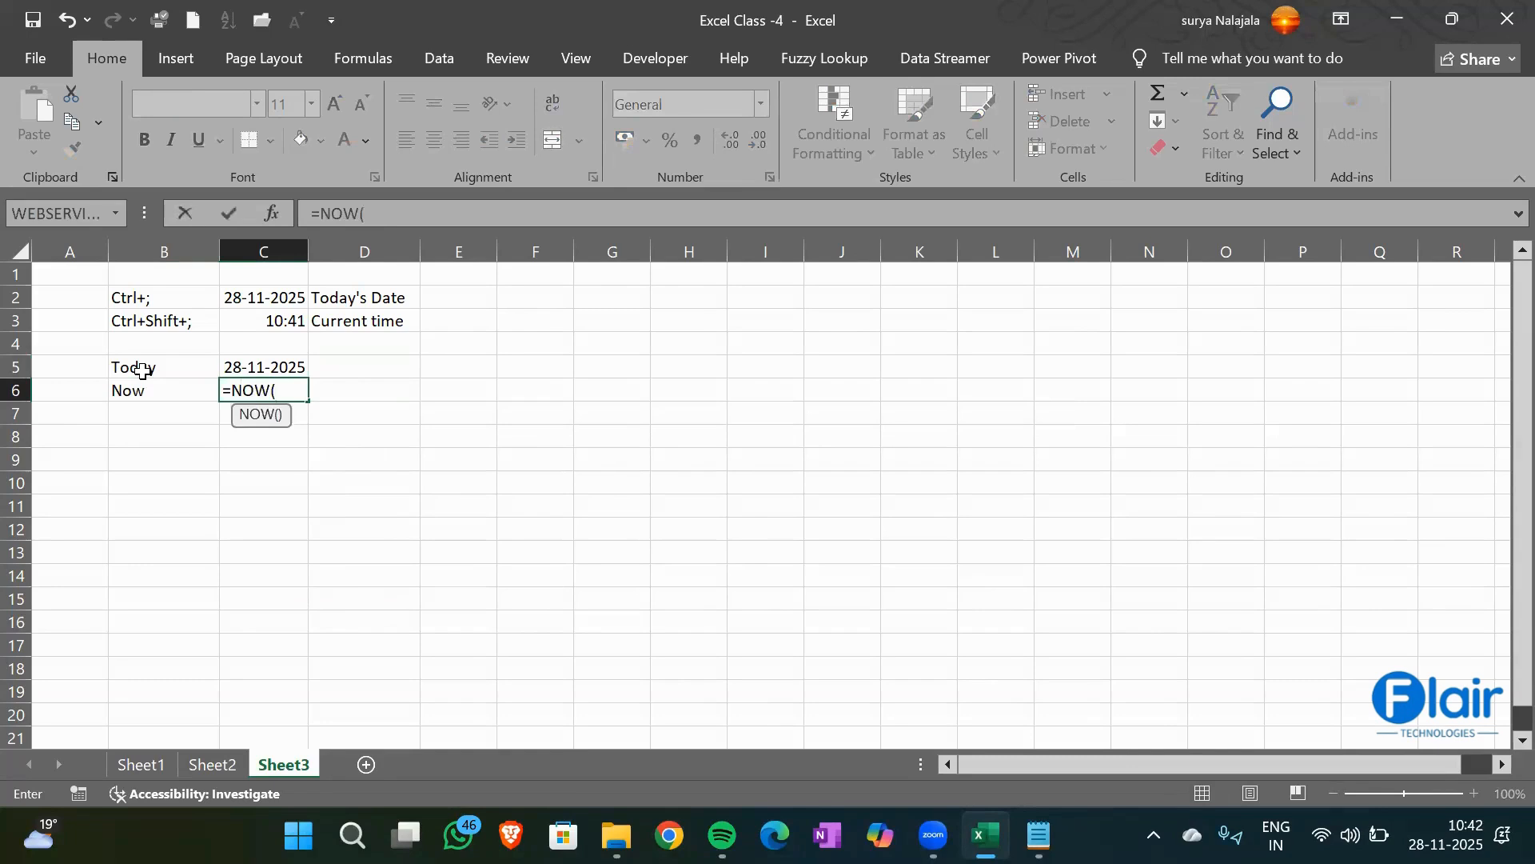
{"action": "type", "text": ")"}
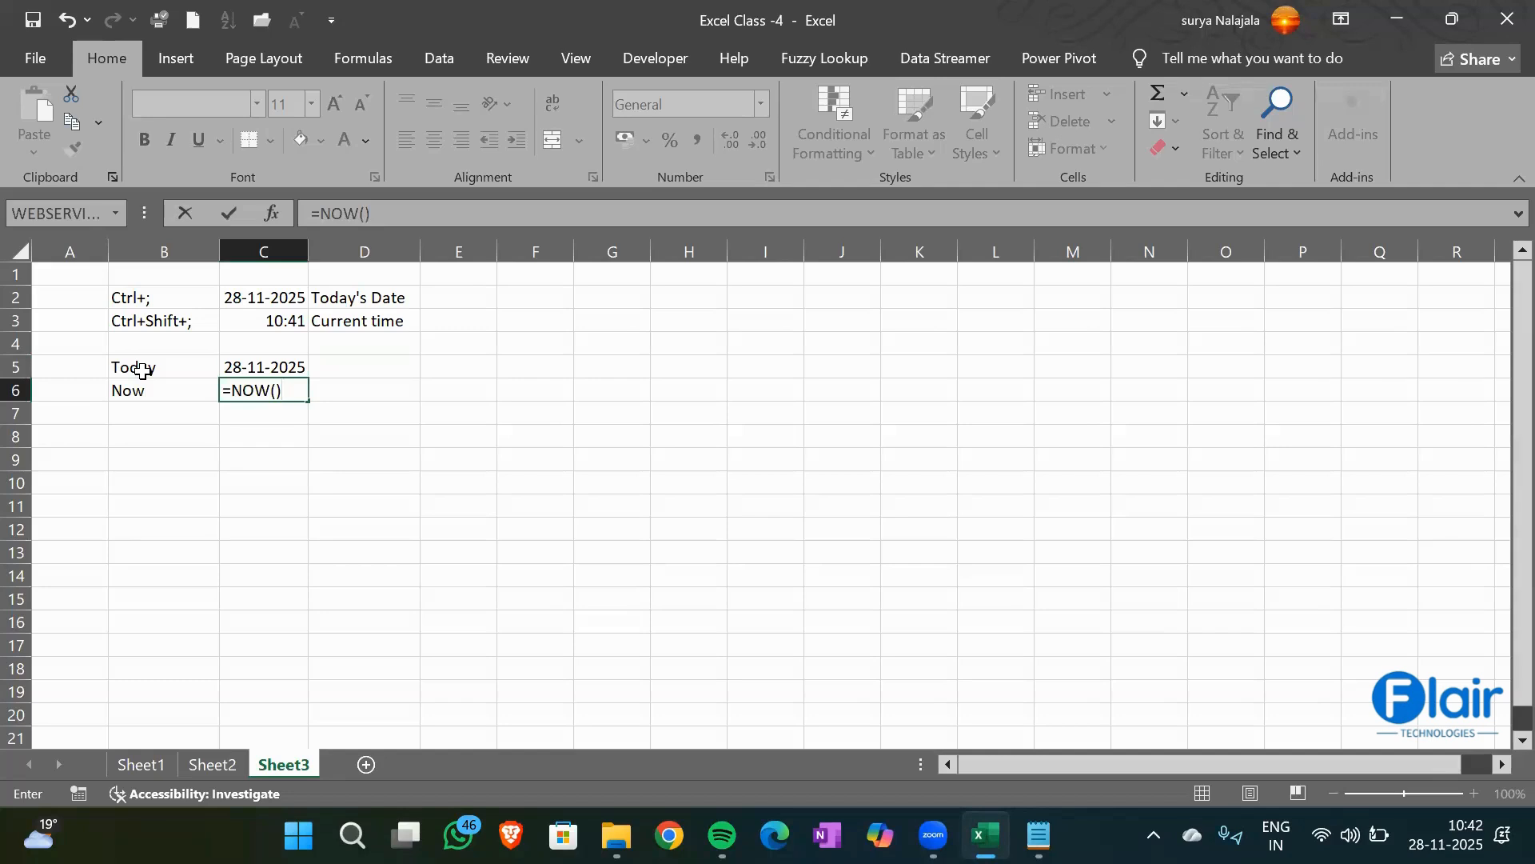
{"action": "key", "text": "Return"}
Review the formulas in cells C5 and C6, and select the range B5:C6
{"action": "key", "text": "Up"}
{"action": "key", "text": "Up"}
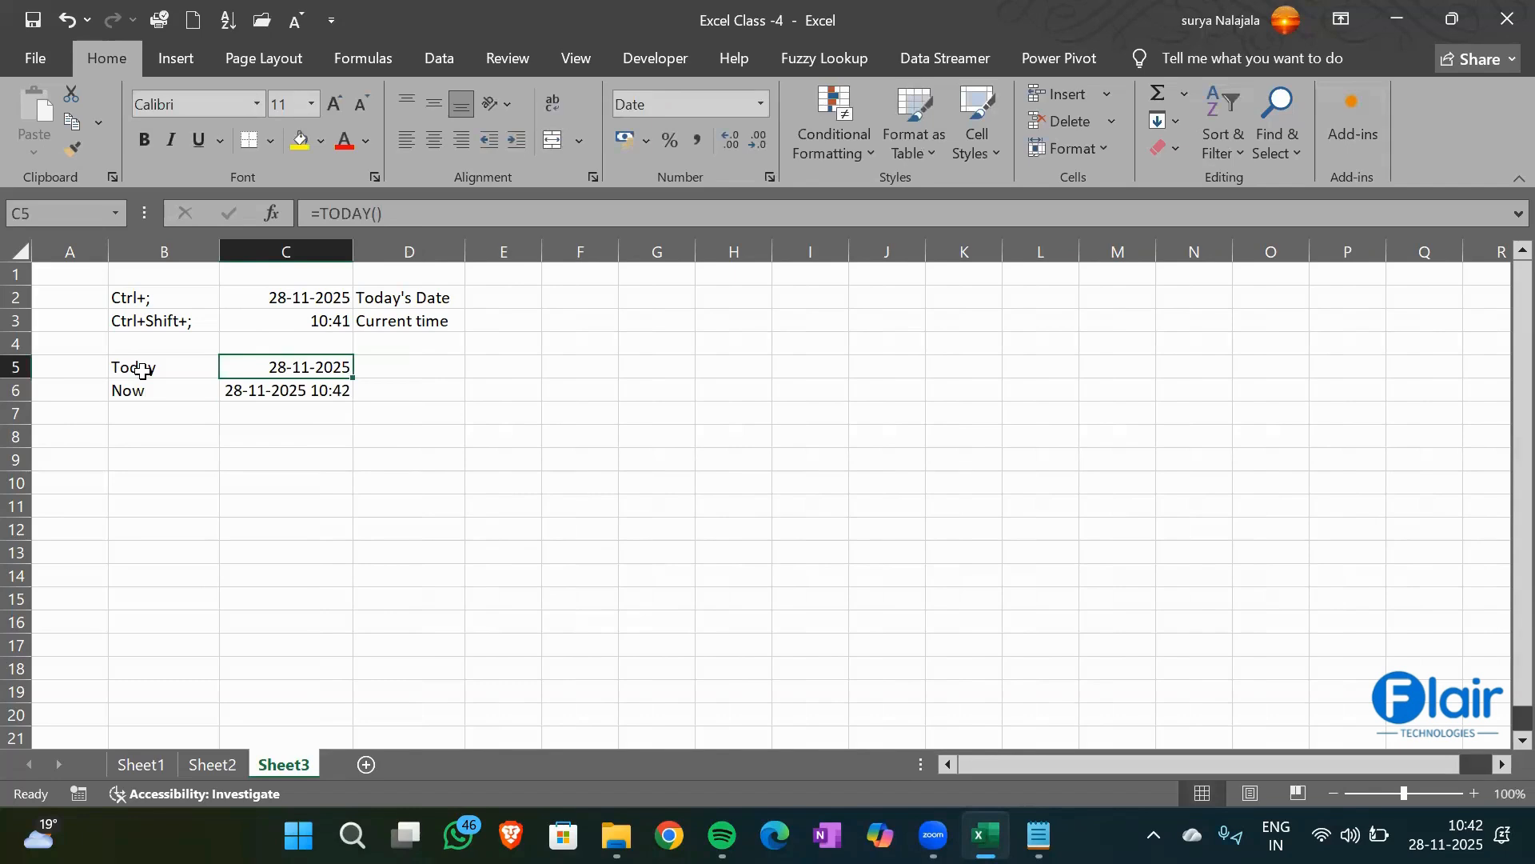
{"action": "key", "text": "Down"}
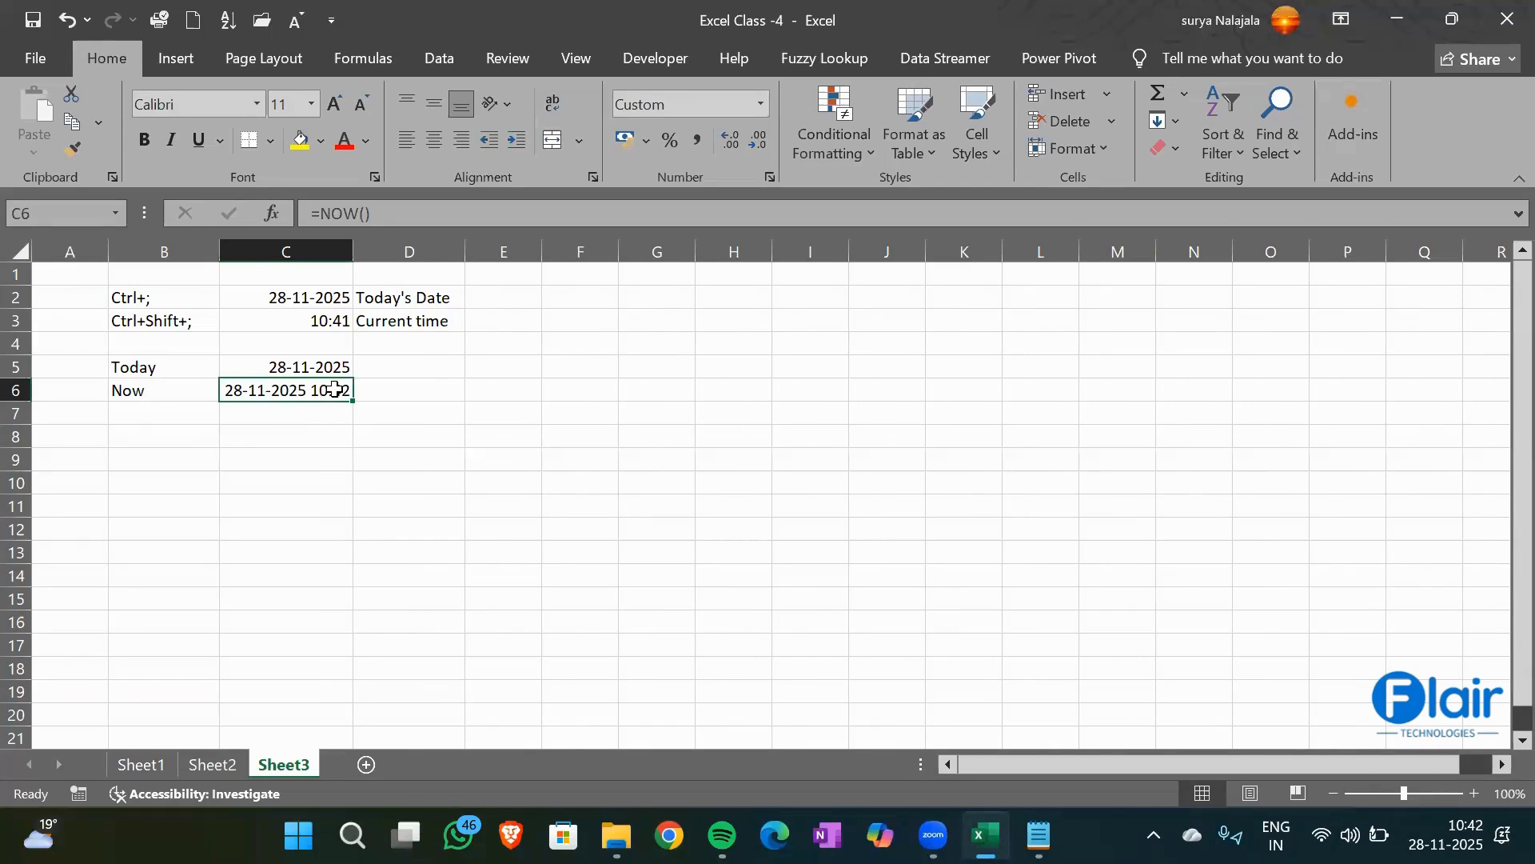
{"action": "left_click_drag", "start_coordinate": [132, 366], "coordinate": [288, 390]}
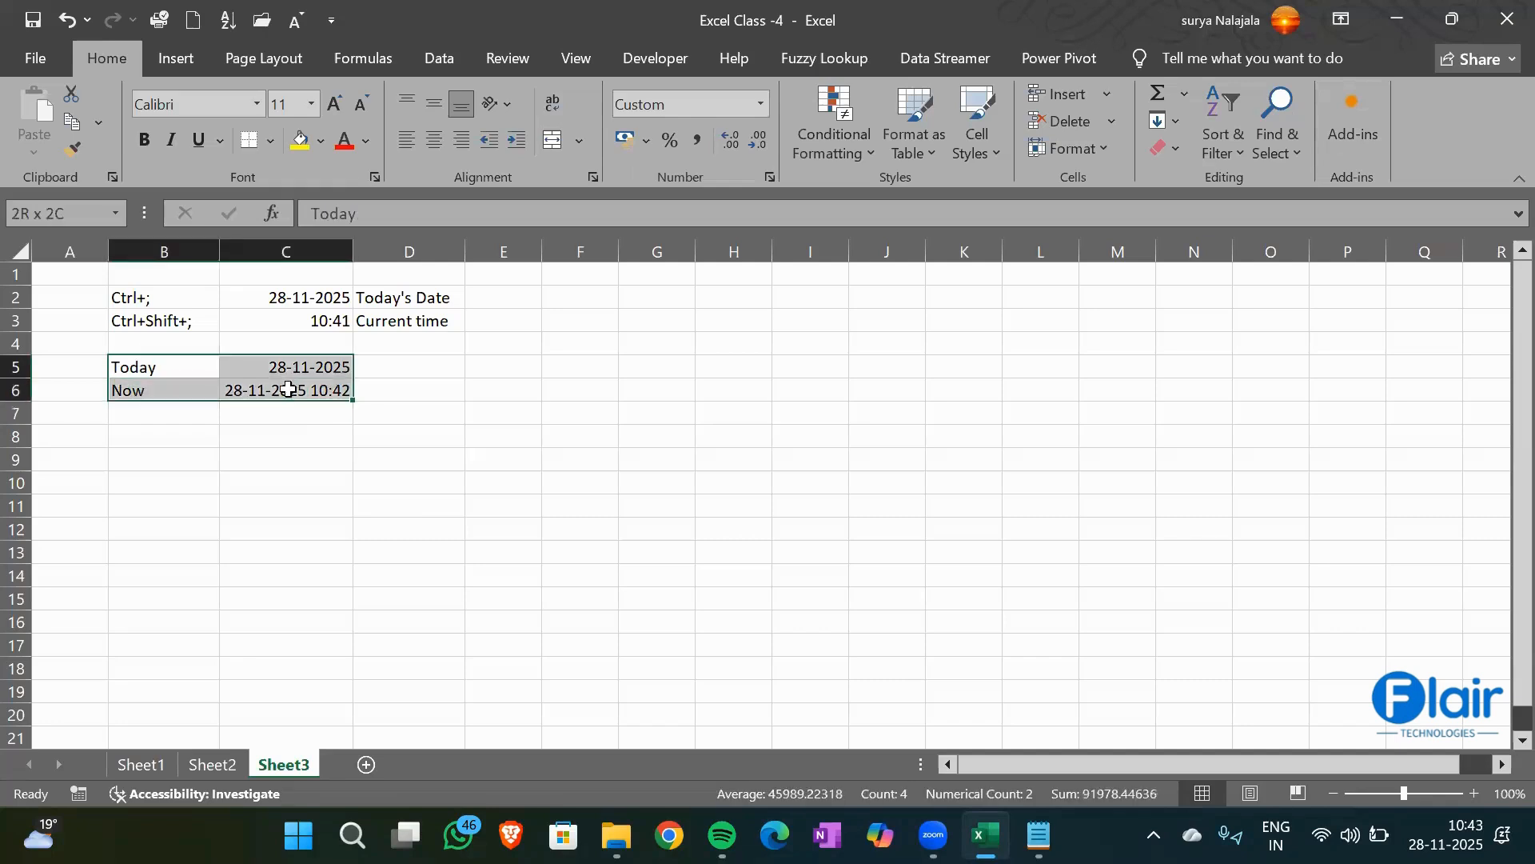
Apply all borders and a yellow fill to the Today and Now range B5:C6
{"action": "left_click", "coordinate": [270, 141]}
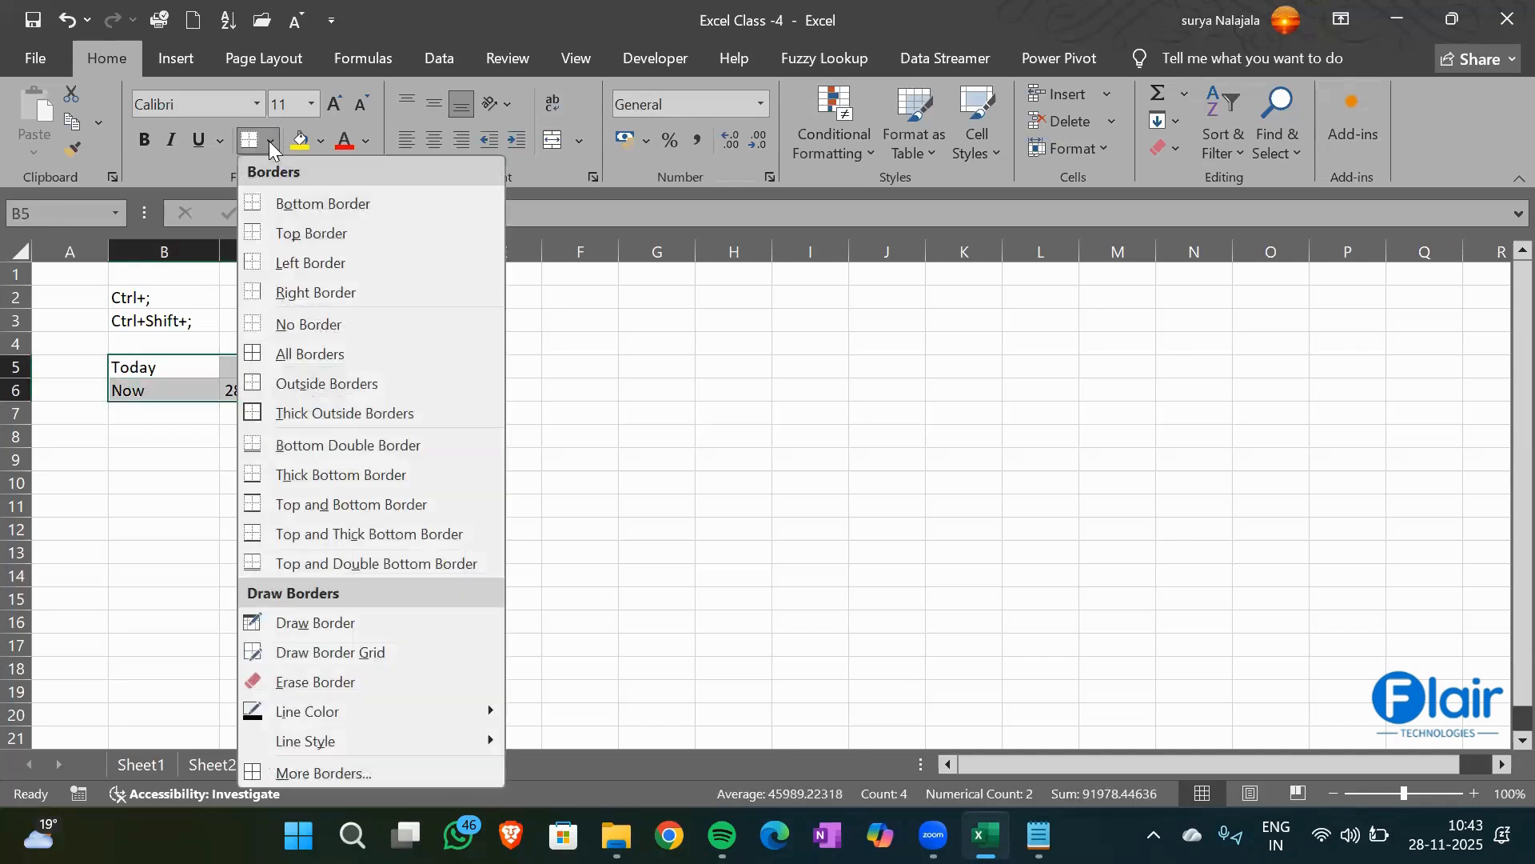
{"action": "left_click", "coordinate": [331, 357]}
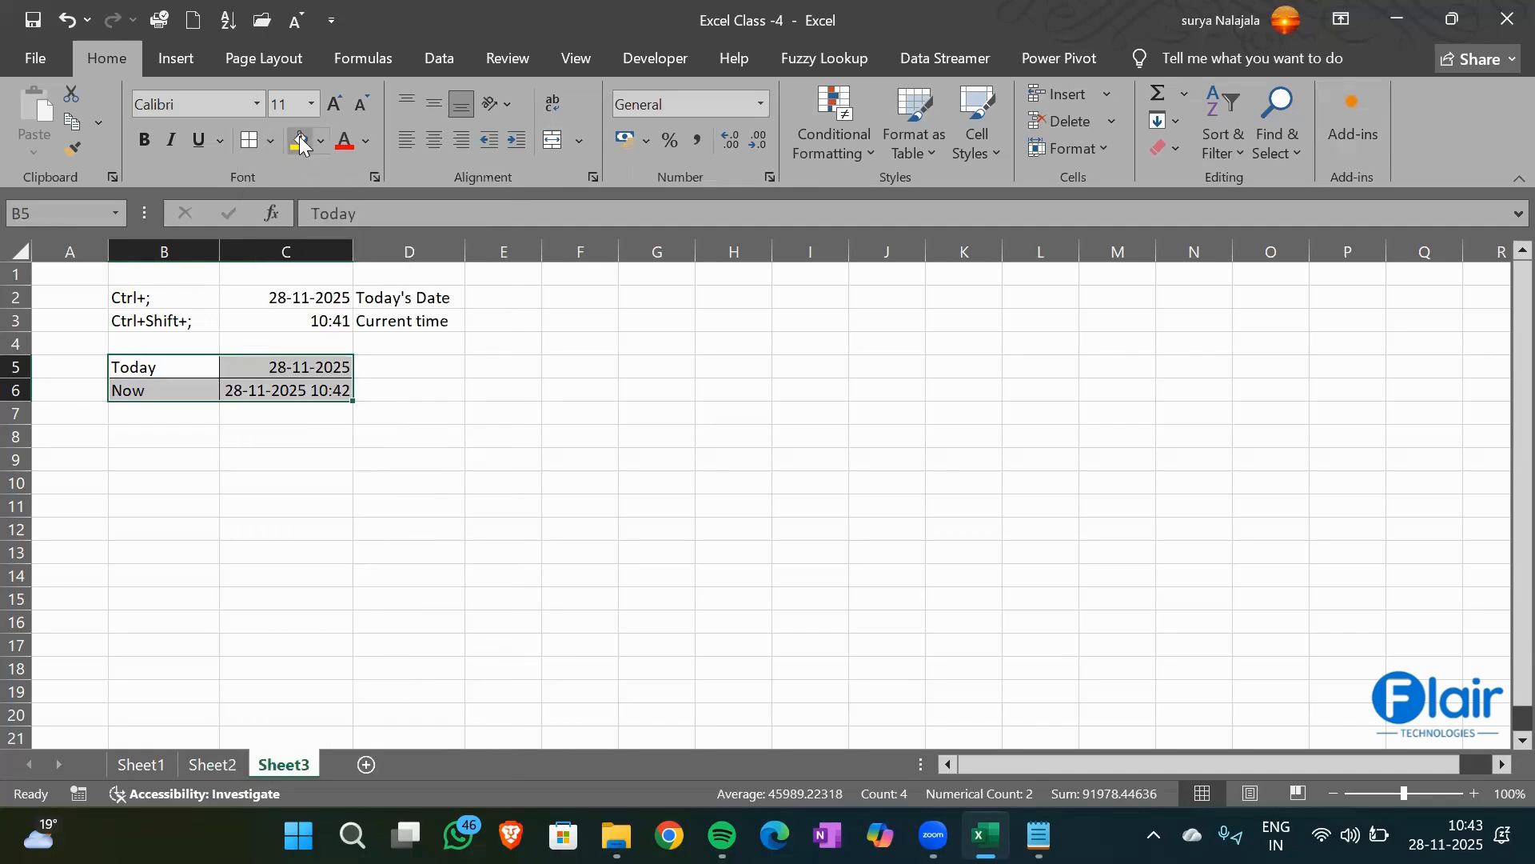
{"action": "left_click", "coordinate": [300, 144]}
Enter the label Volatile in cell B8
{"action": "left_click", "coordinate": [168, 433]}
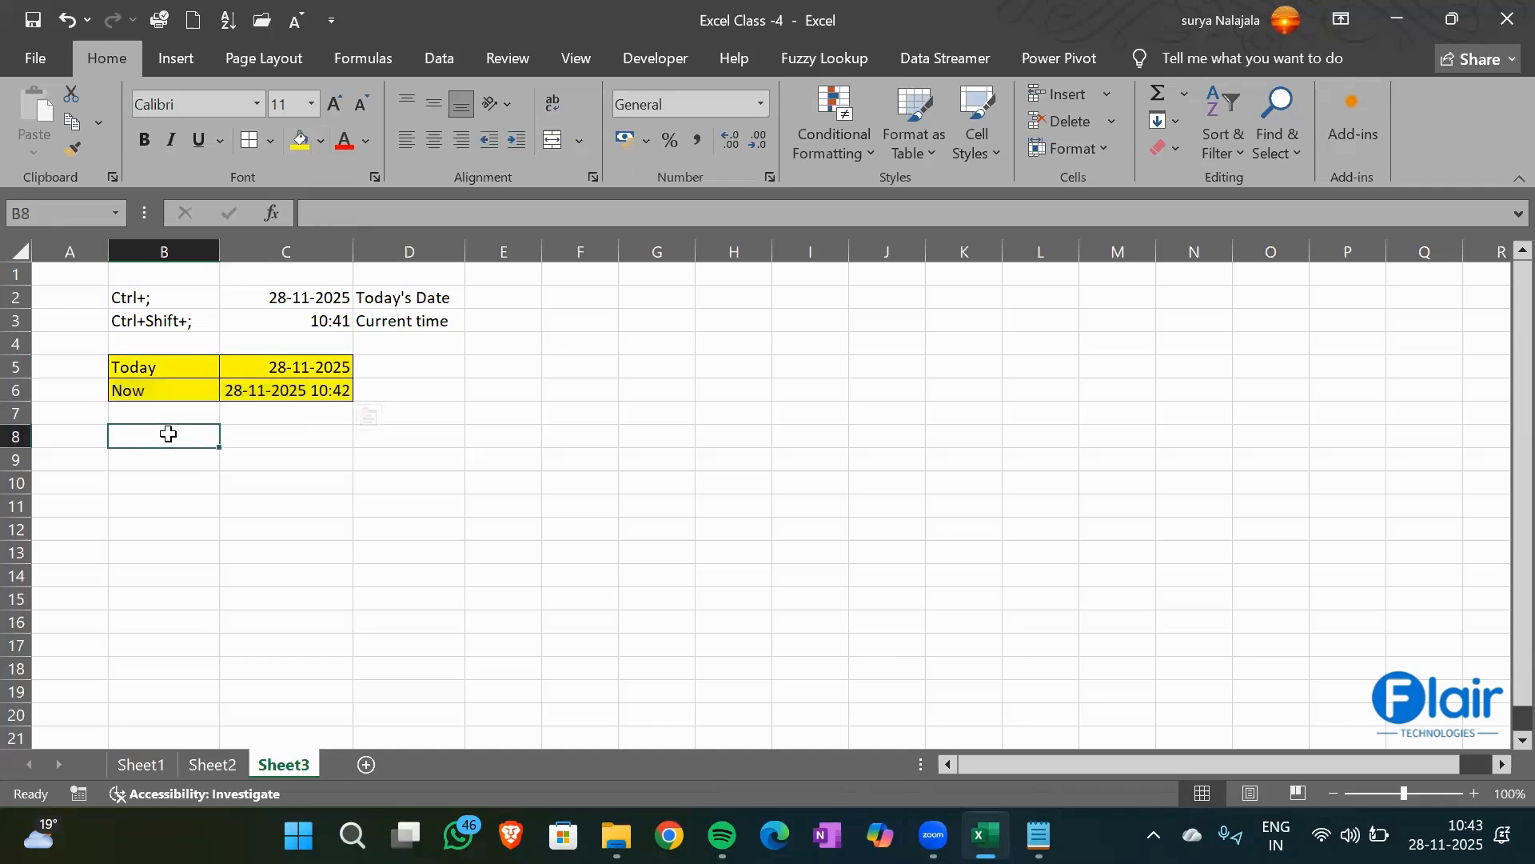
{"action": "type", "text": "Vola"}
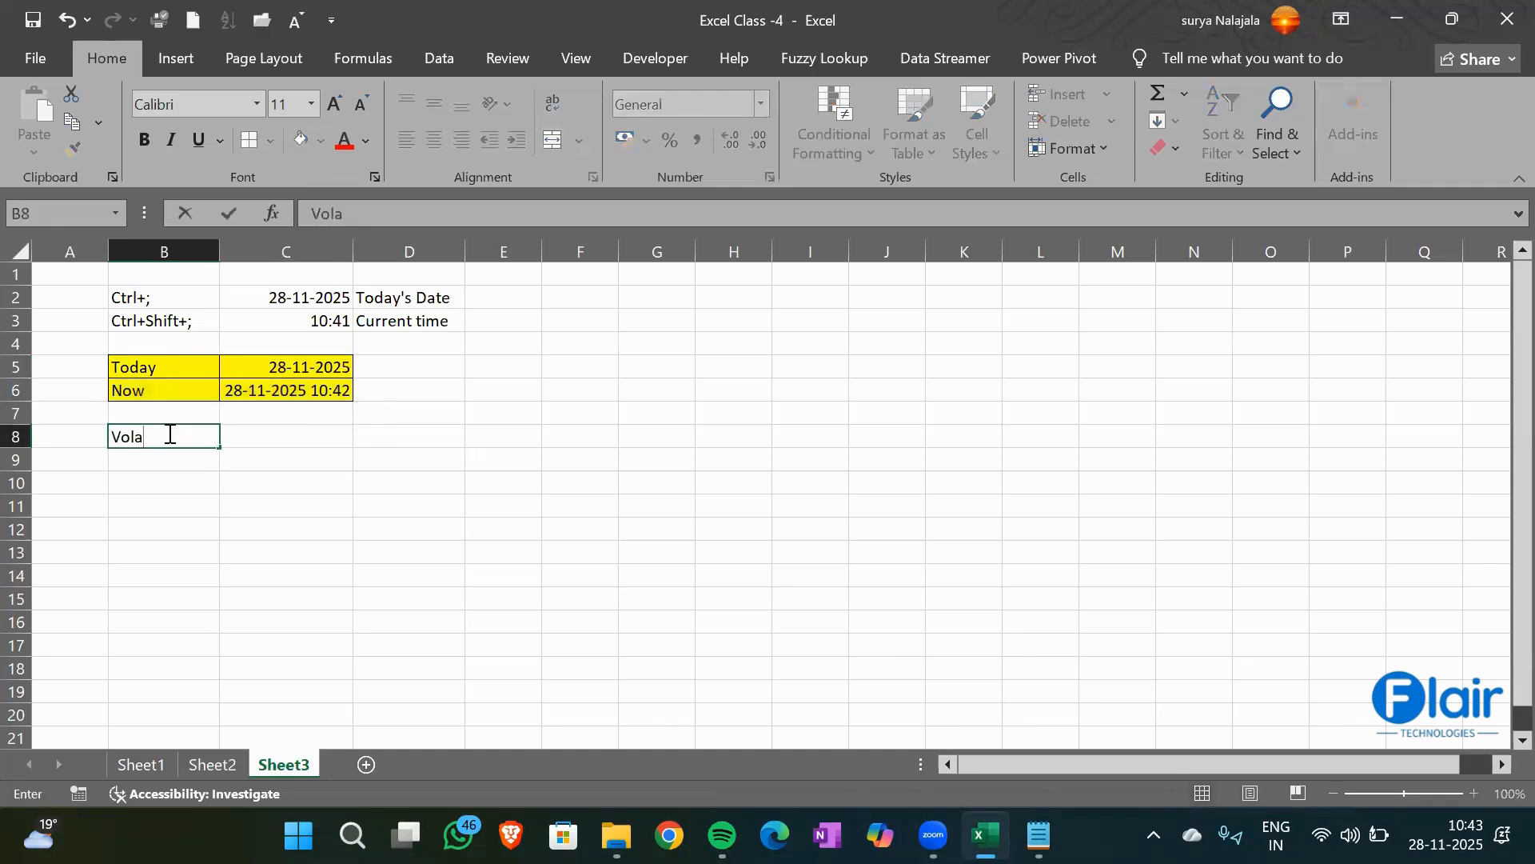
{"action": "type", "text": "tile"}
{"action": "key", "text": "Return"}
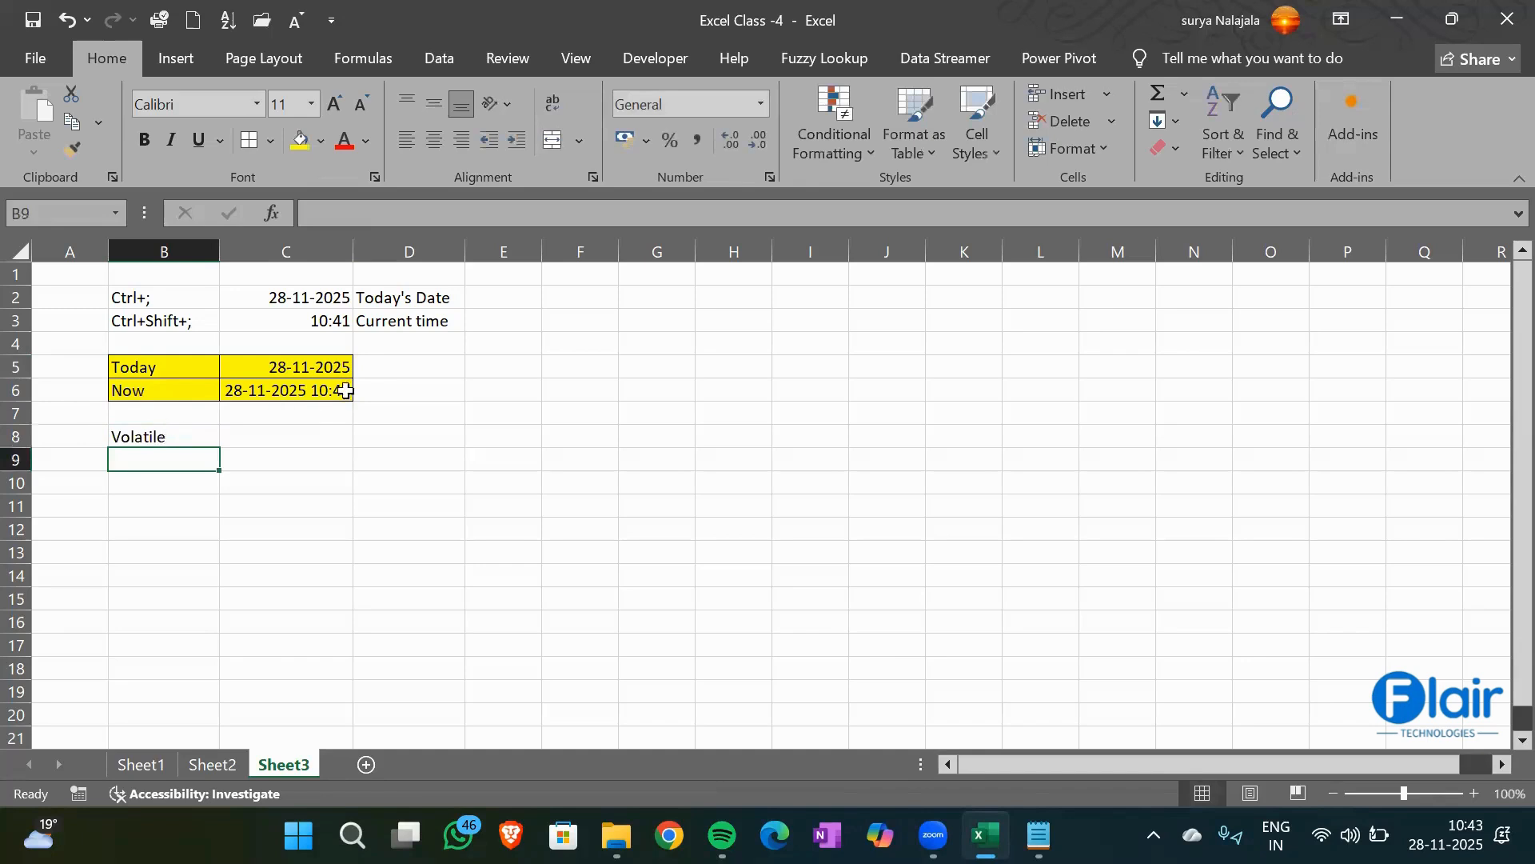
{"action": "left_click_drag", "start_coordinate": [126, 366], "coordinate": [290, 388]}
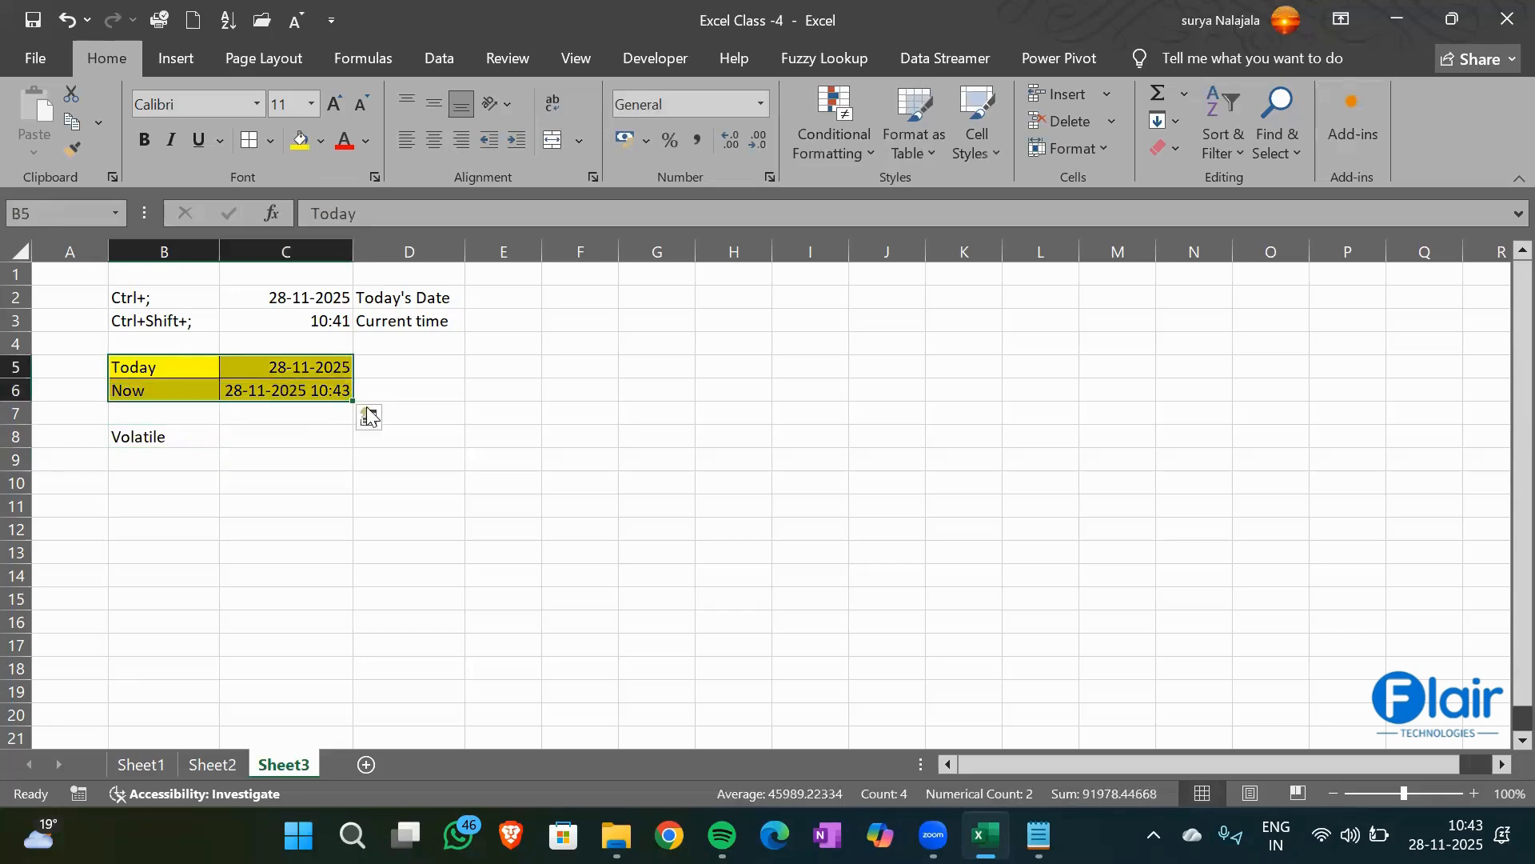
{"action": "left_click", "coordinate": [357, 501]}
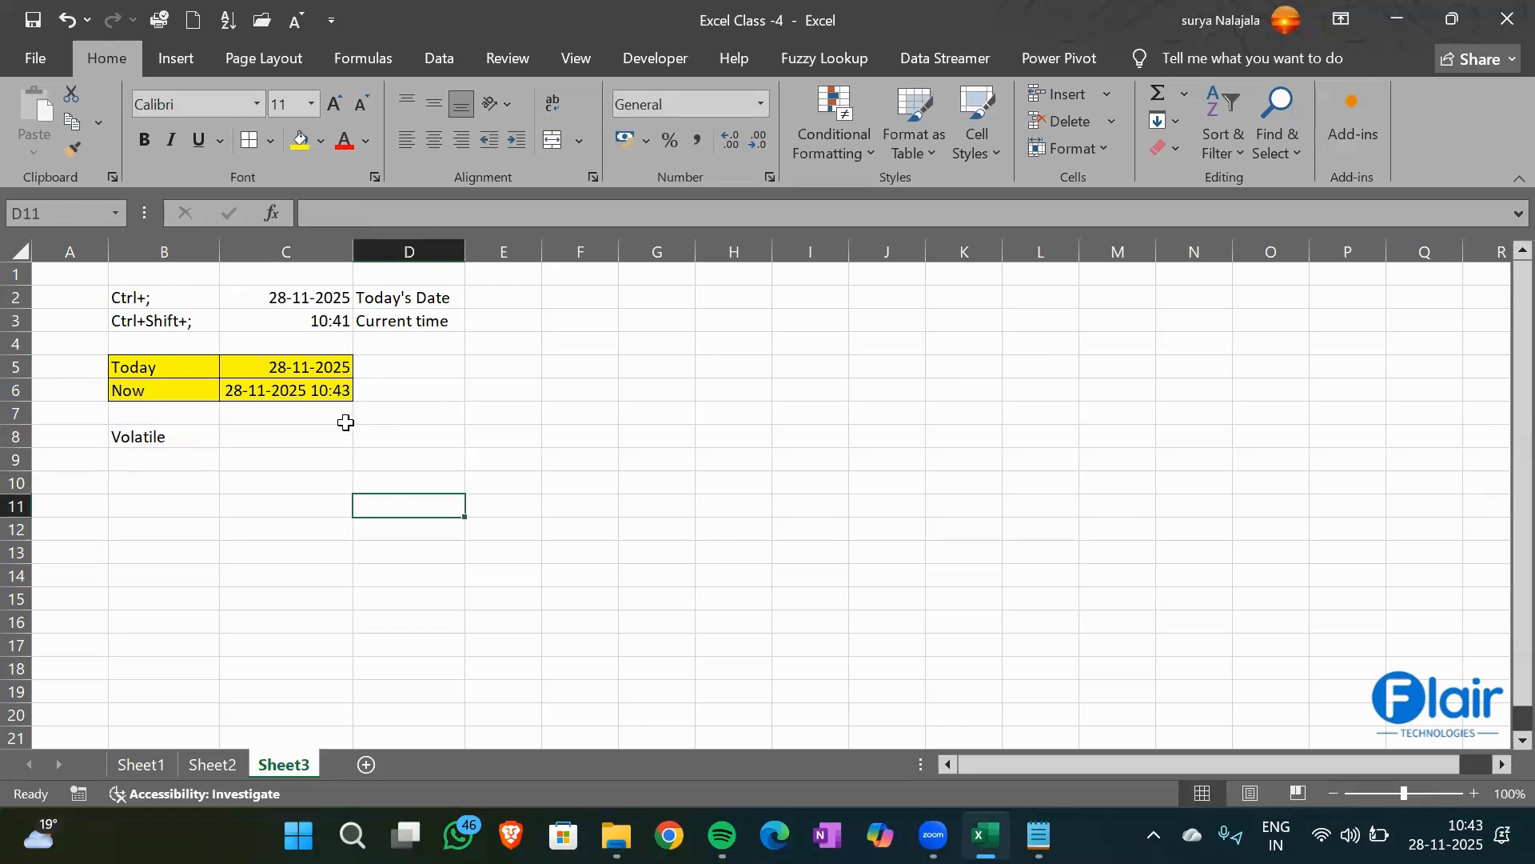
{"action": "left_click", "coordinate": [679, 442]}
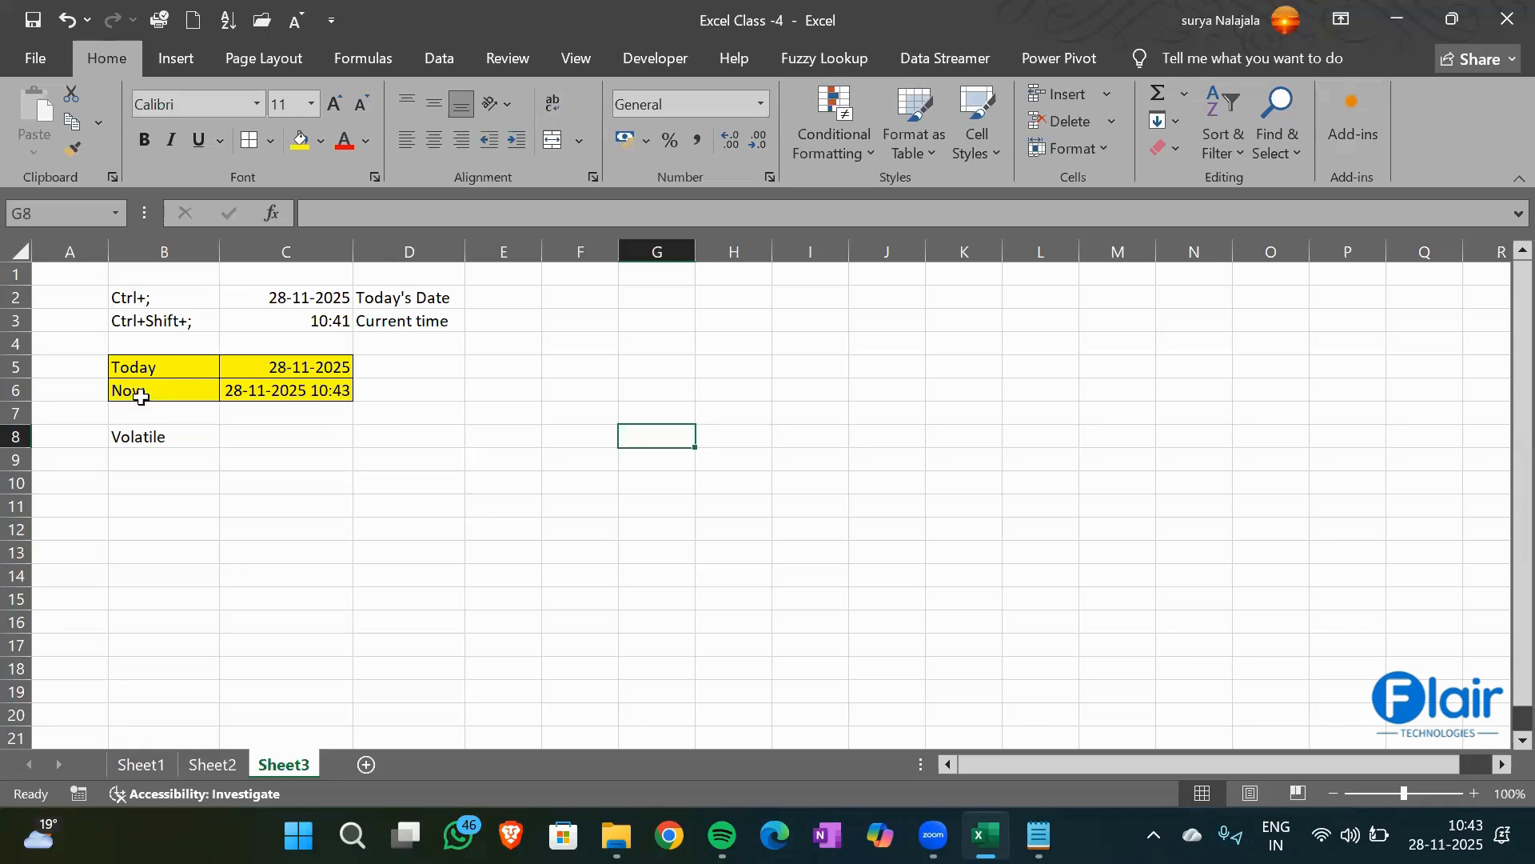
{"action": "left_click", "coordinate": [126, 496]}
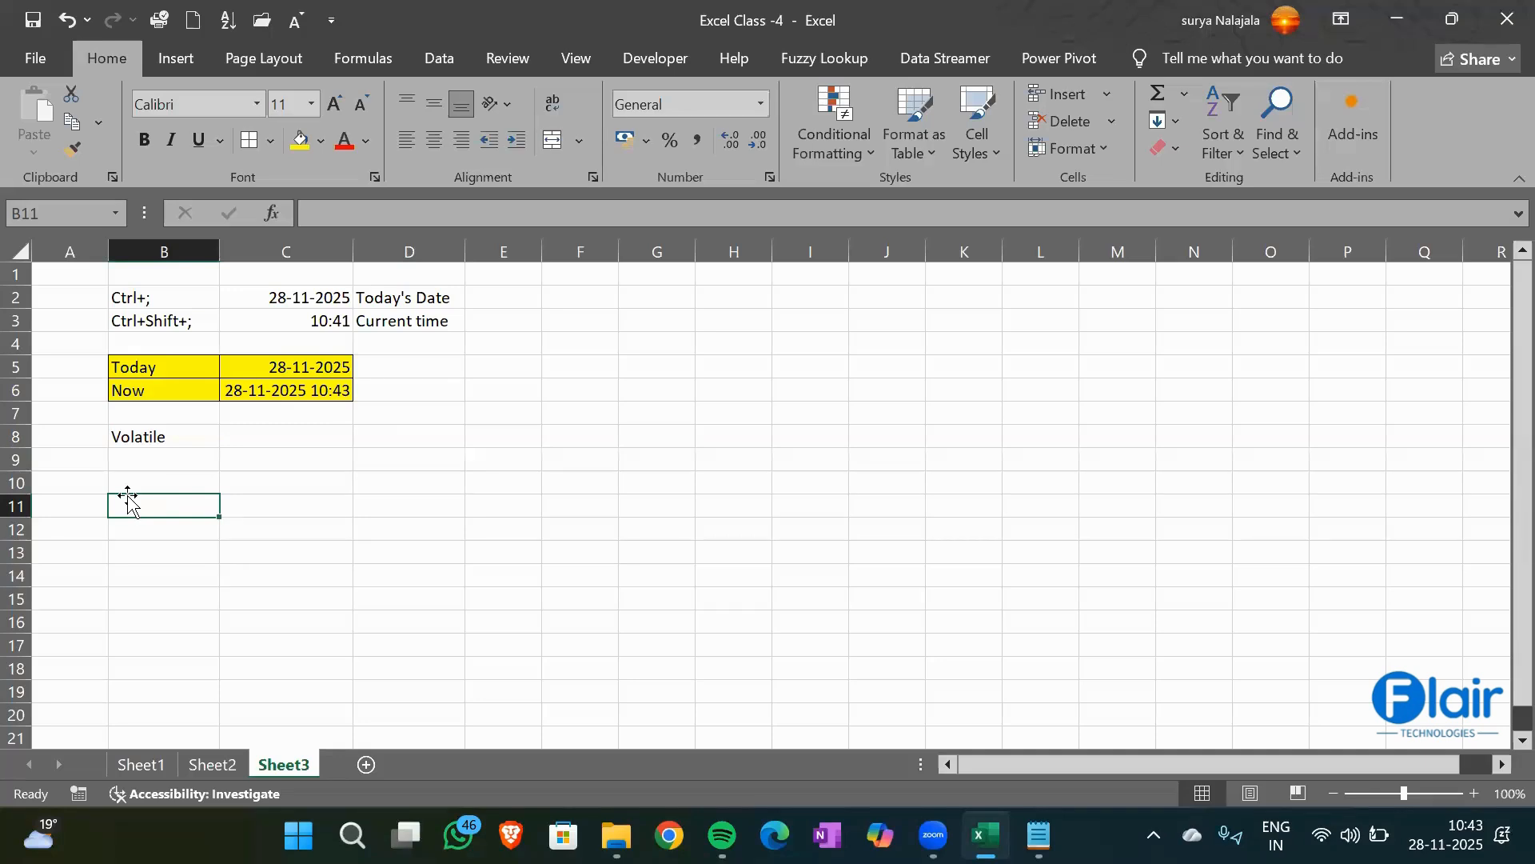
{"action": "left_click", "coordinate": [168, 475]}
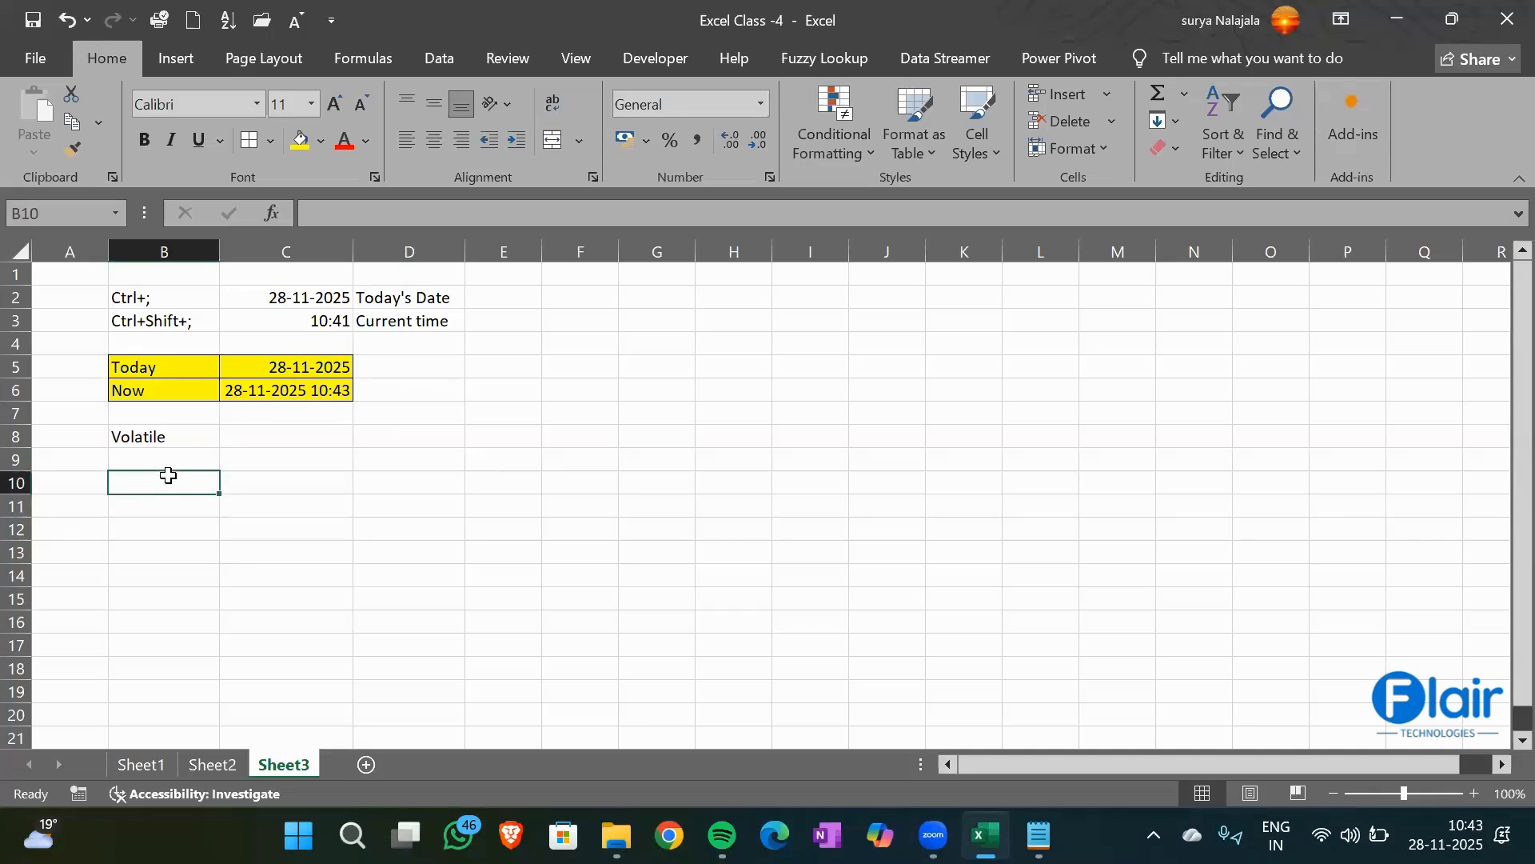
Insert the current date, 28-11-2025, as a static value in cell A10 and enter the label Day in B10
{"action": "left_click", "coordinate": [55, 484]}
{"action": "key", "text": "ctrl+semicolon"}
{"action": "key", "text": "Tab"}
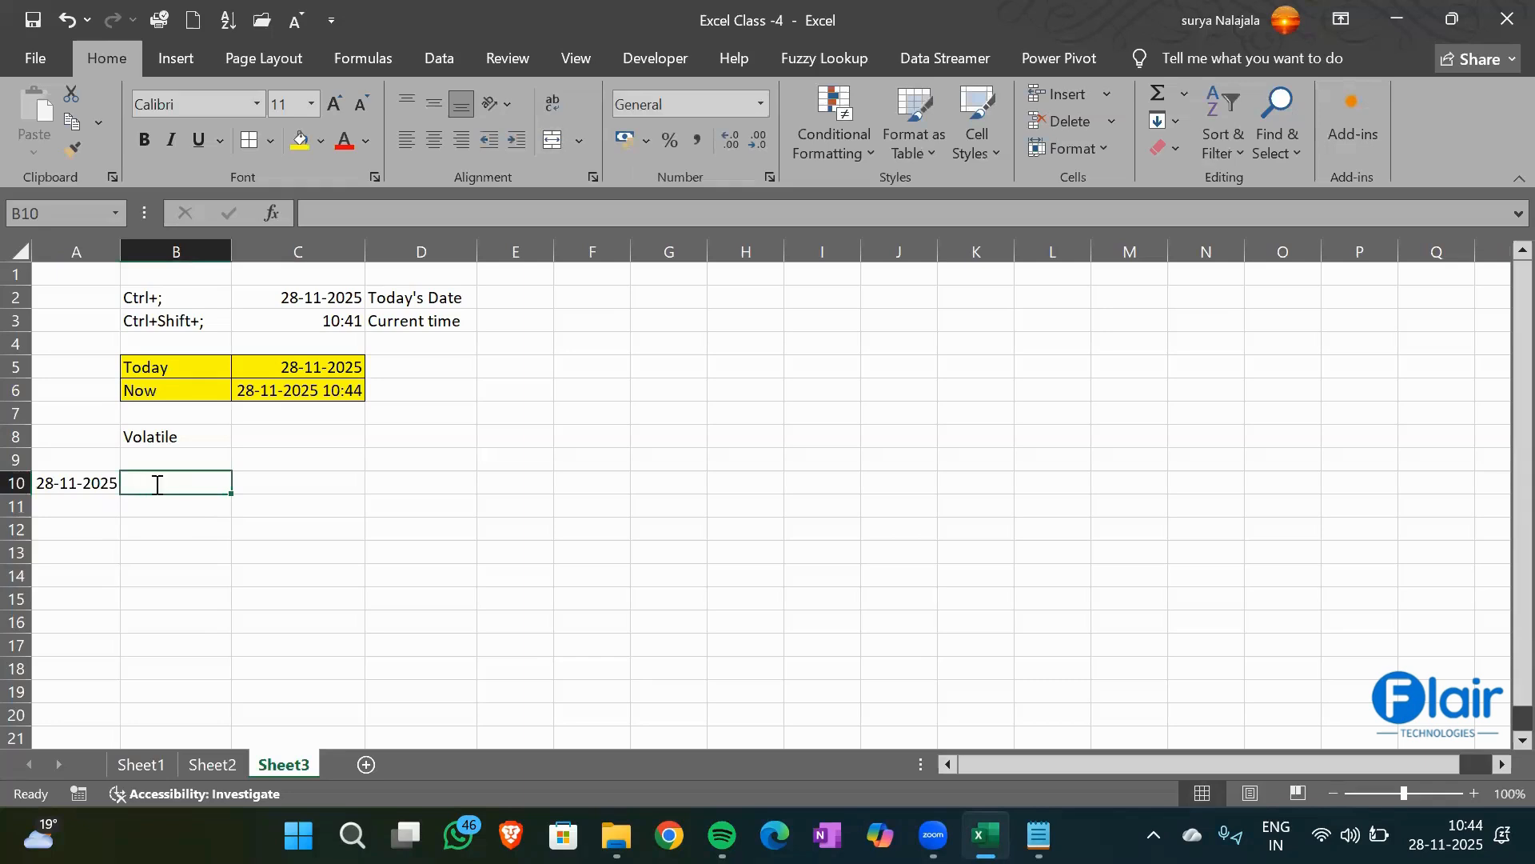
{"action": "type", "text": "Day"}
{"action": "key", "text": "Tab"}
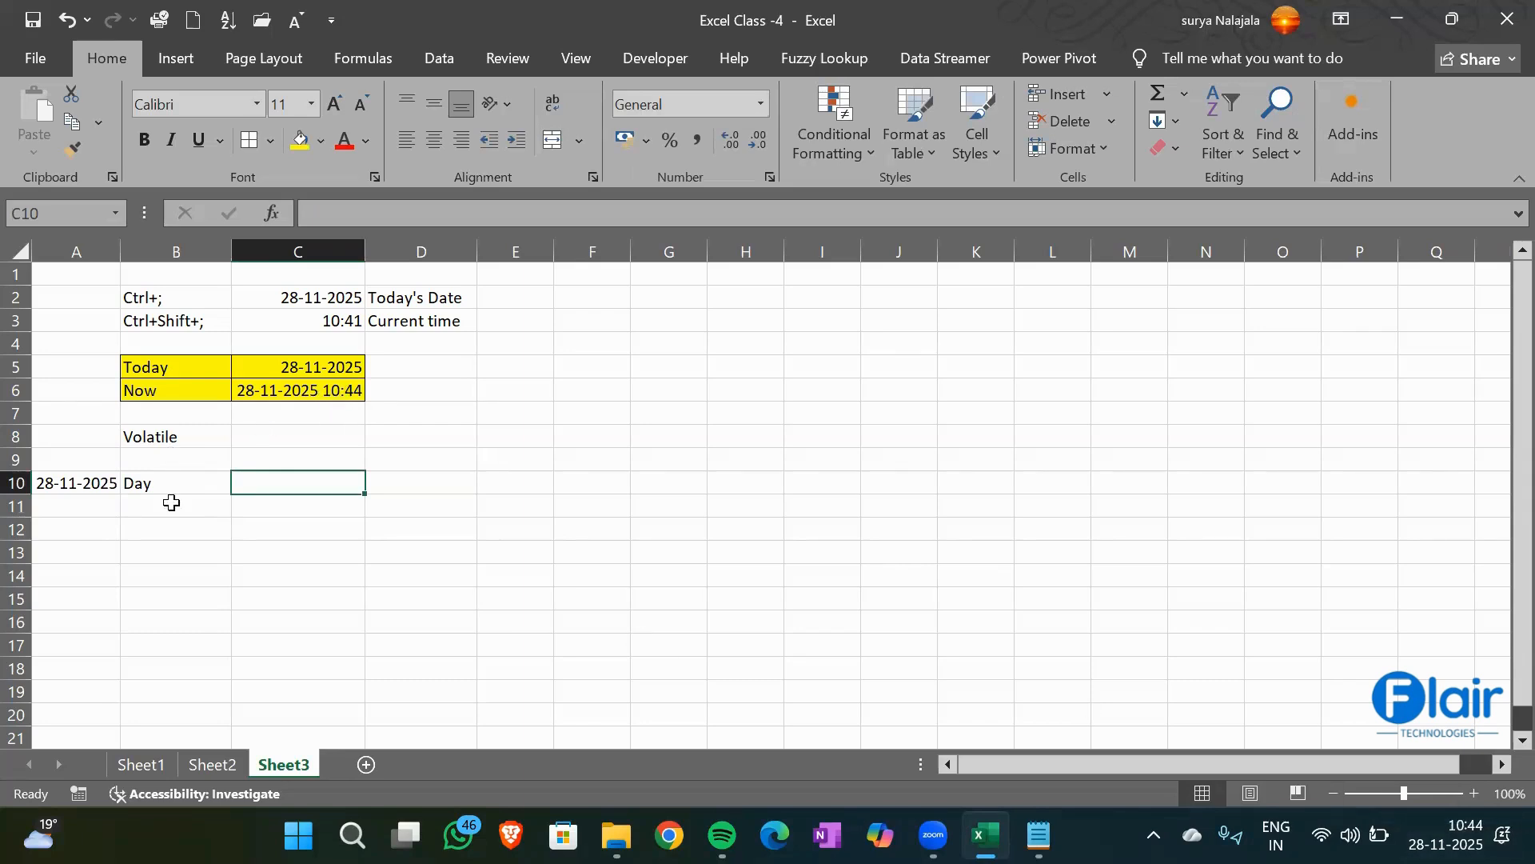
Enter the formula =DAY(A10) in cell C10 to extract the day from the date
{"action": "left_click", "coordinate": [171, 477]}
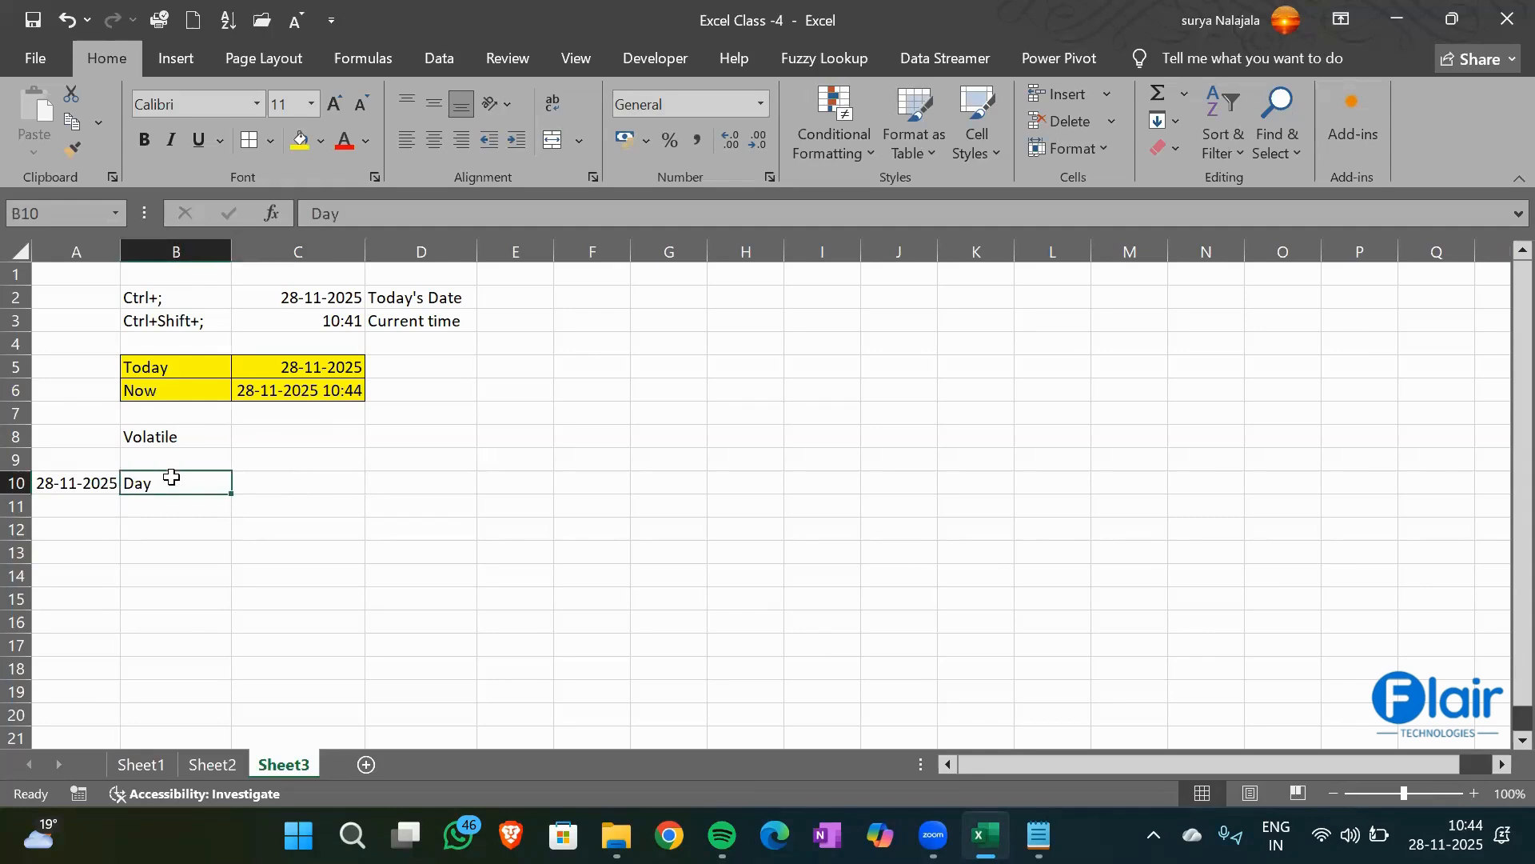
{"action": "key", "text": "Right"}
{"action": "type", "text": "=Day"}
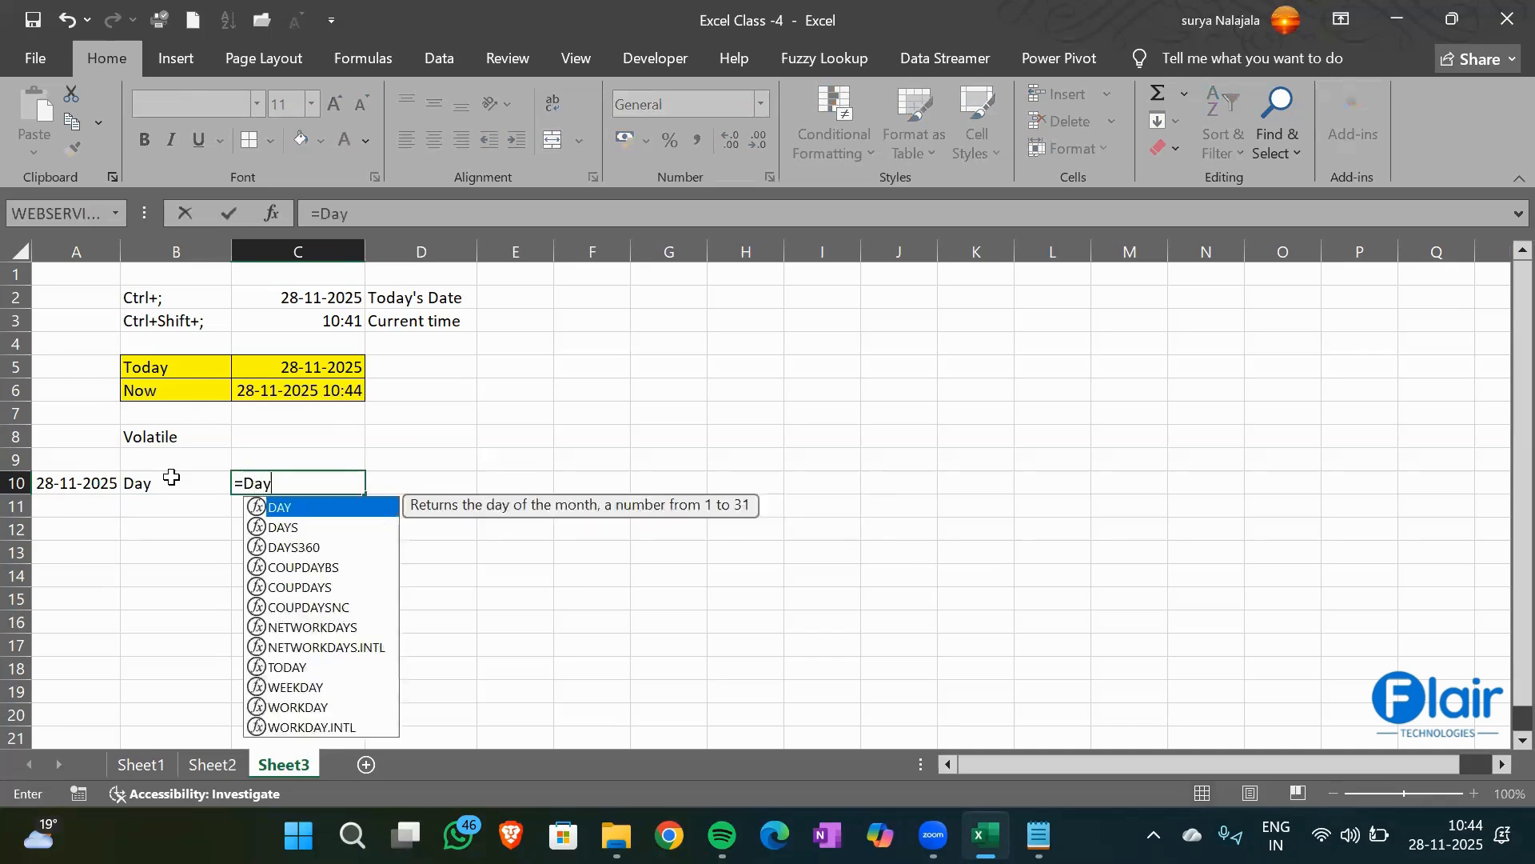
{"action": "key", "text": "Tab"}
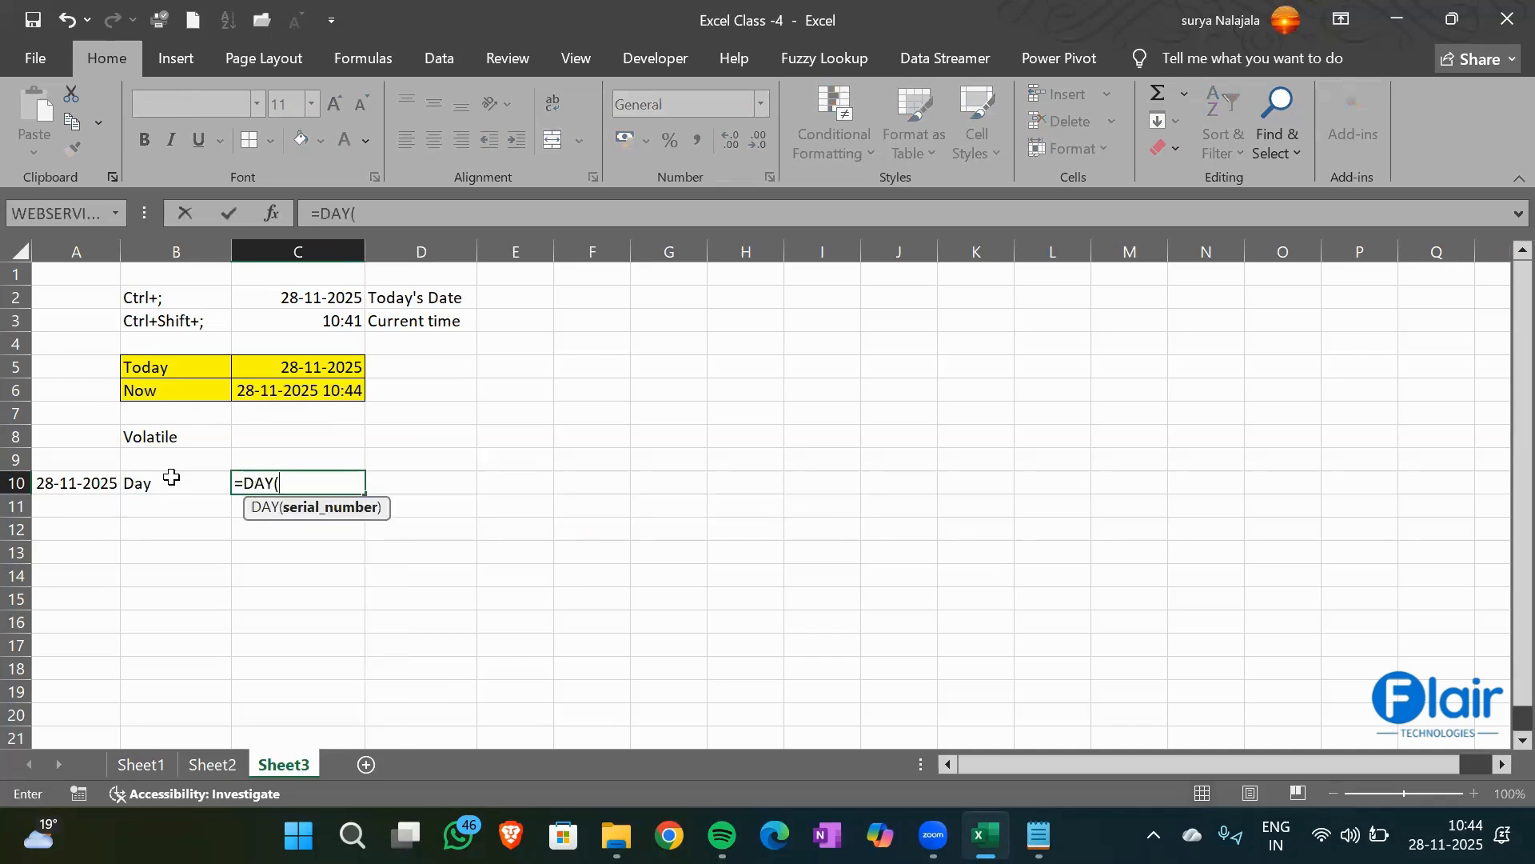
{"action": "key", "text": "Left"}
{"action": "key", "text": "Left"}
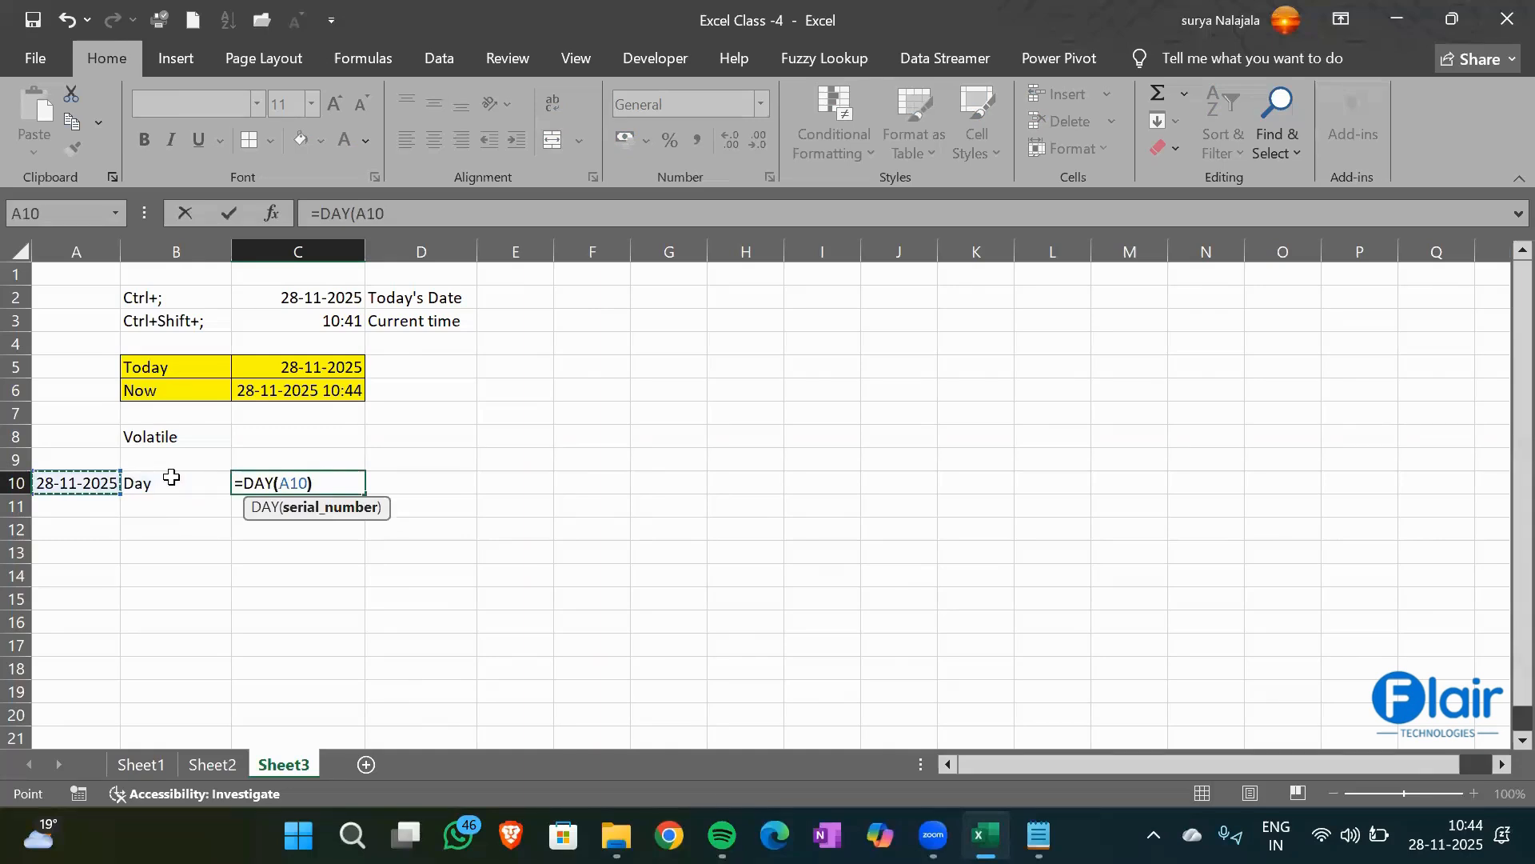
{"action": "key", "text": "Return"}
Enter the label Month in cell B11 and the formula =MONTH(A10) in C11
{"action": "key", "text": "Left"}
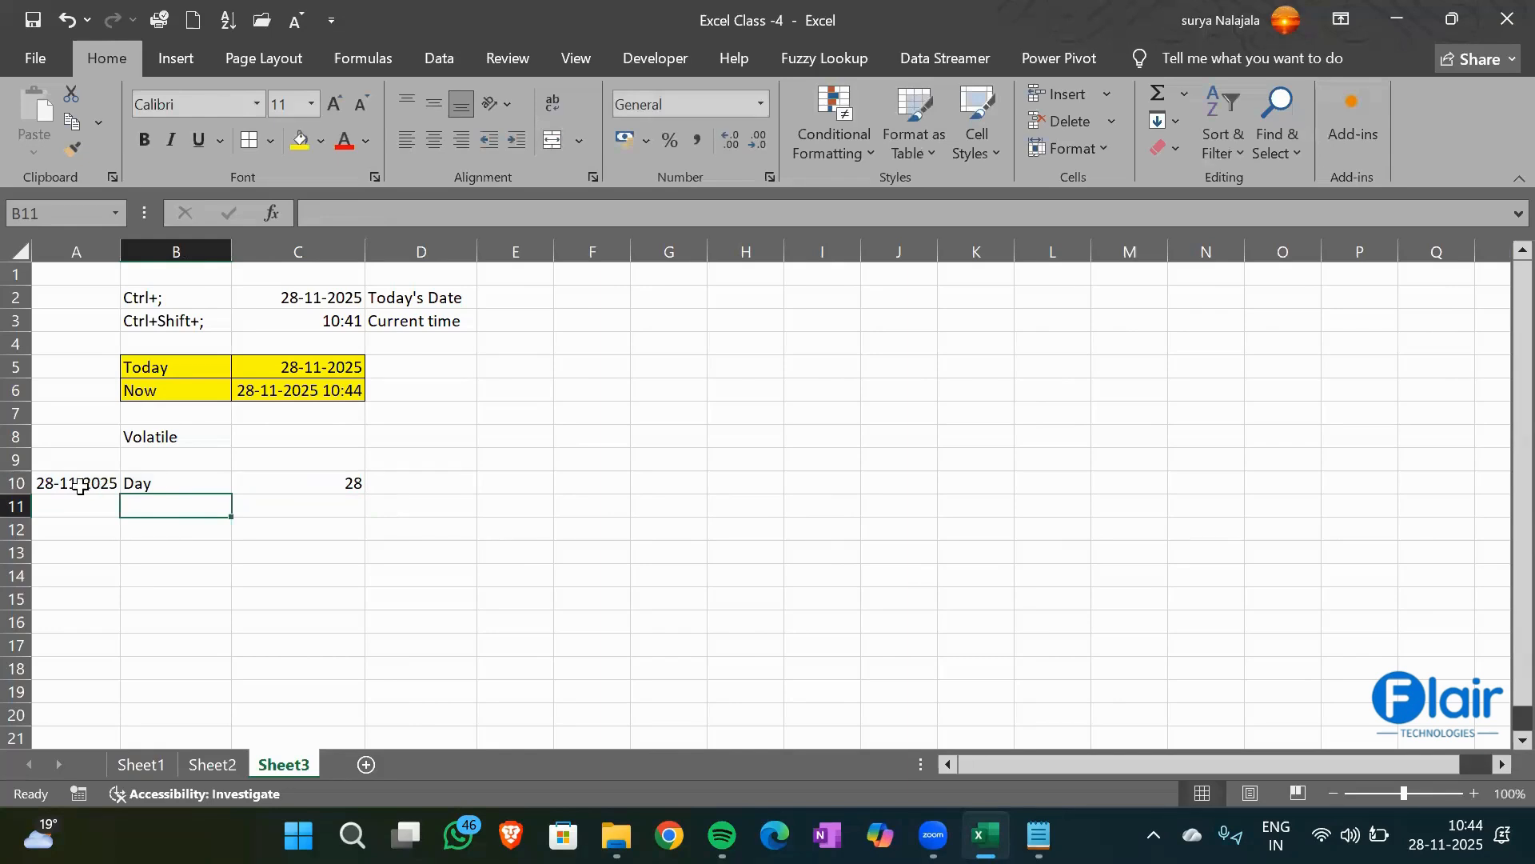
{"action": "type", "text": "MOnth"}
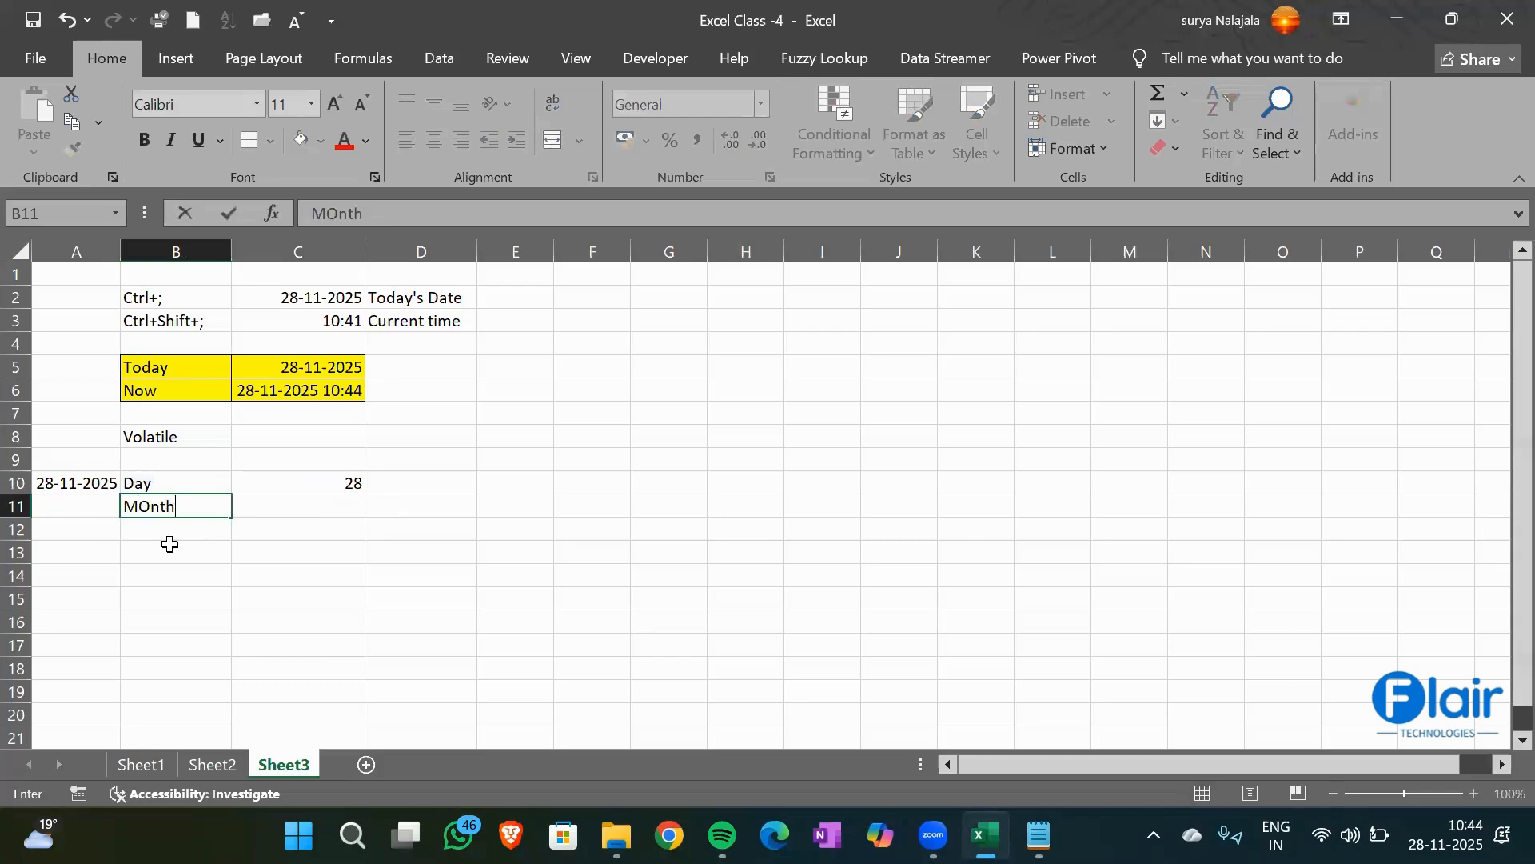
{"action": "key", "text": "Tab"}
{"action": "type", "text": "=mo"}
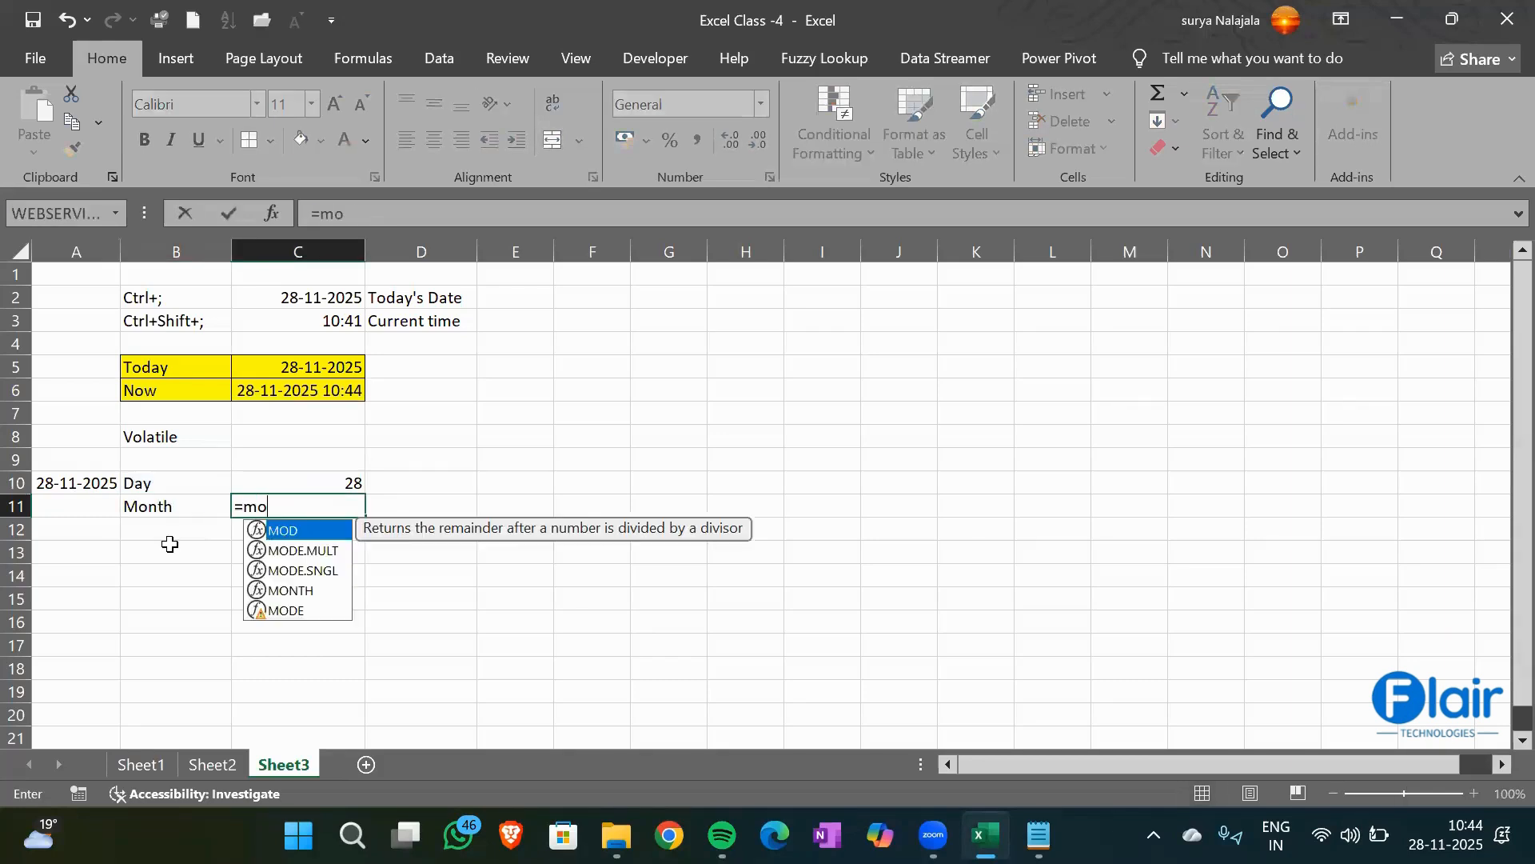
{"action": "type", "text": "nth("}
{"action": "key", "text": "Left"}
{"action": "key", "text": "Left"}
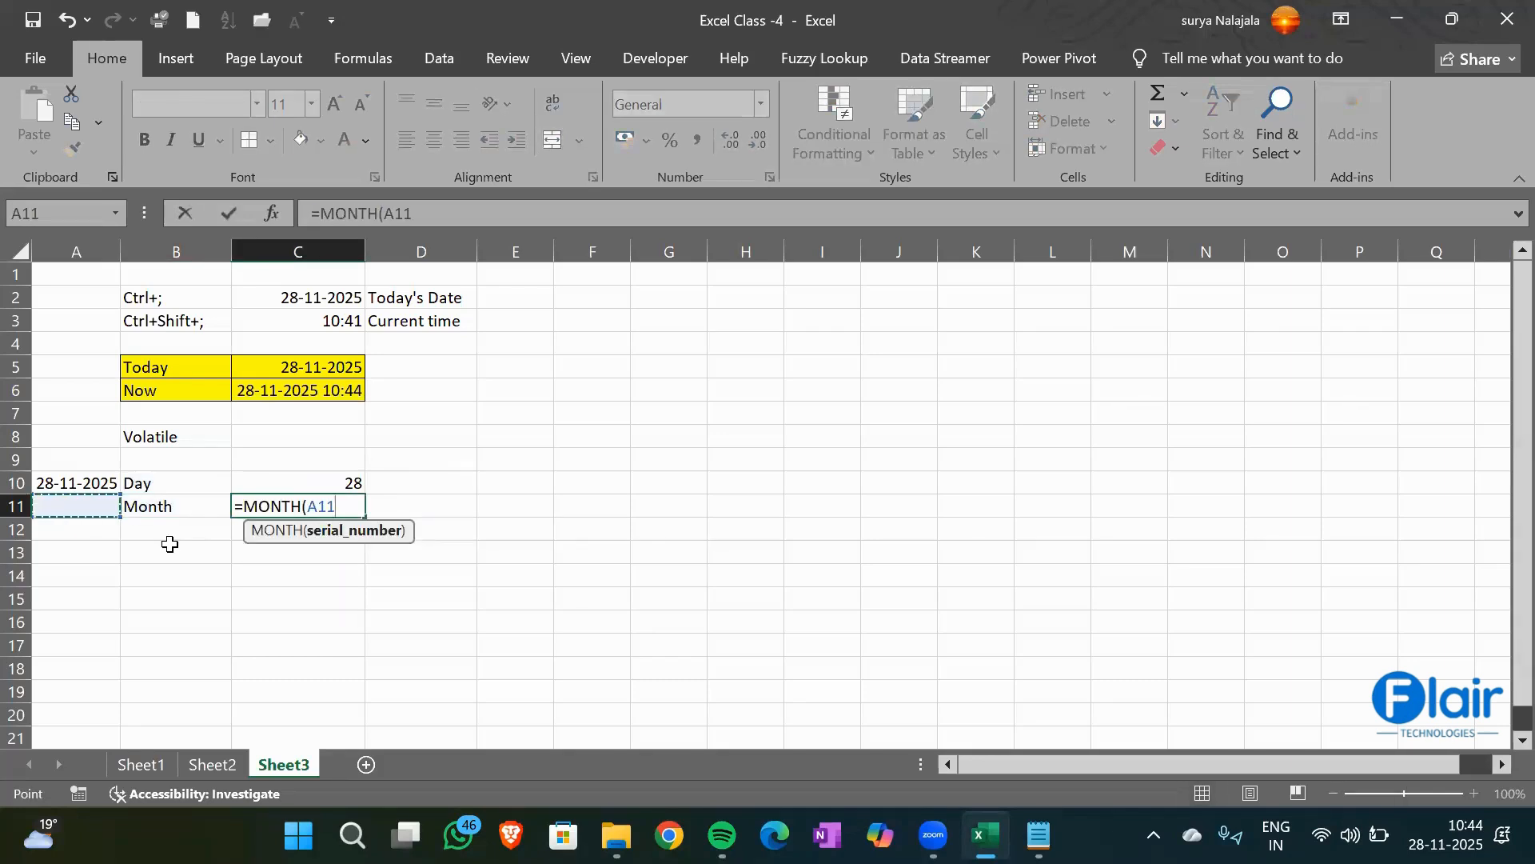
{"action": "key", "text": "Up"}
{"action": "type", "text": ")"}
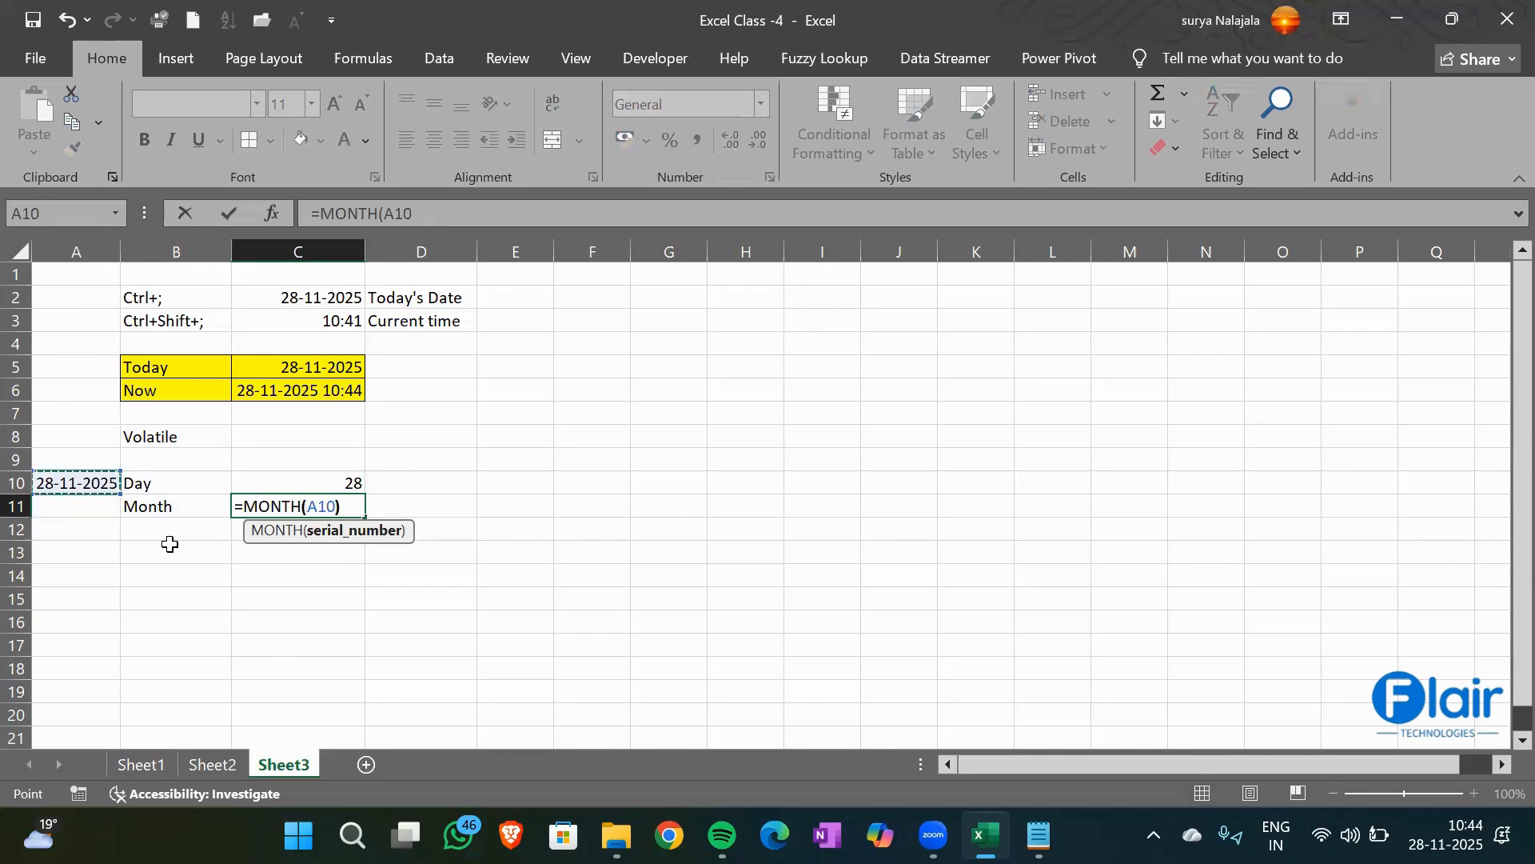
{"action": "key", "text": "Return"}
Enter the label Year in cell B12 and the formula =YEAR(A10) in C12
{"action": "left_click", "coordinate": [169, 541]}
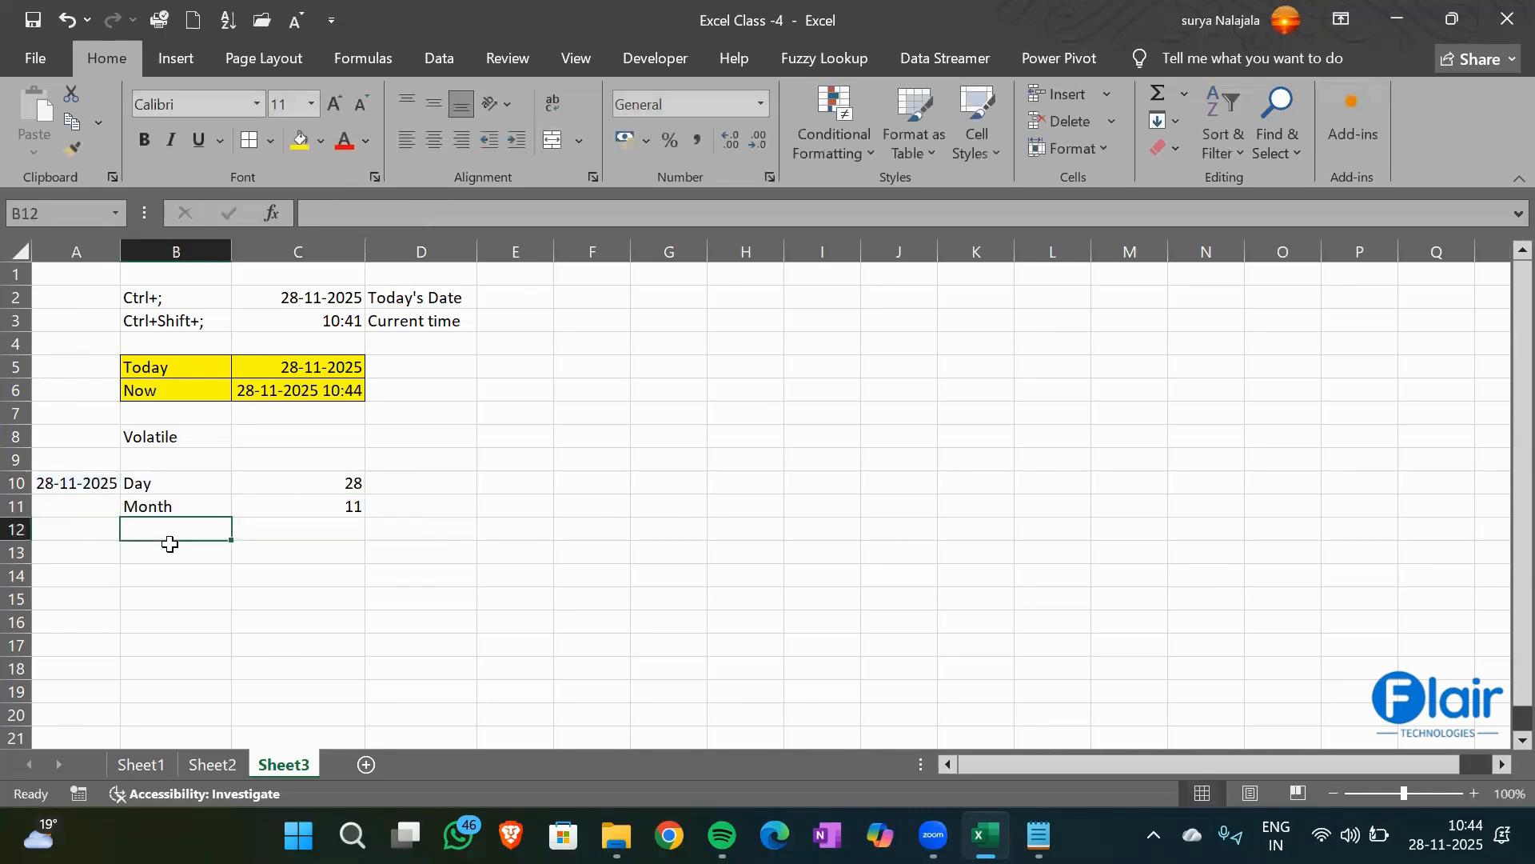
{"action": "type", "text": "Year"}
{"action": "key", "text": "Tab"}
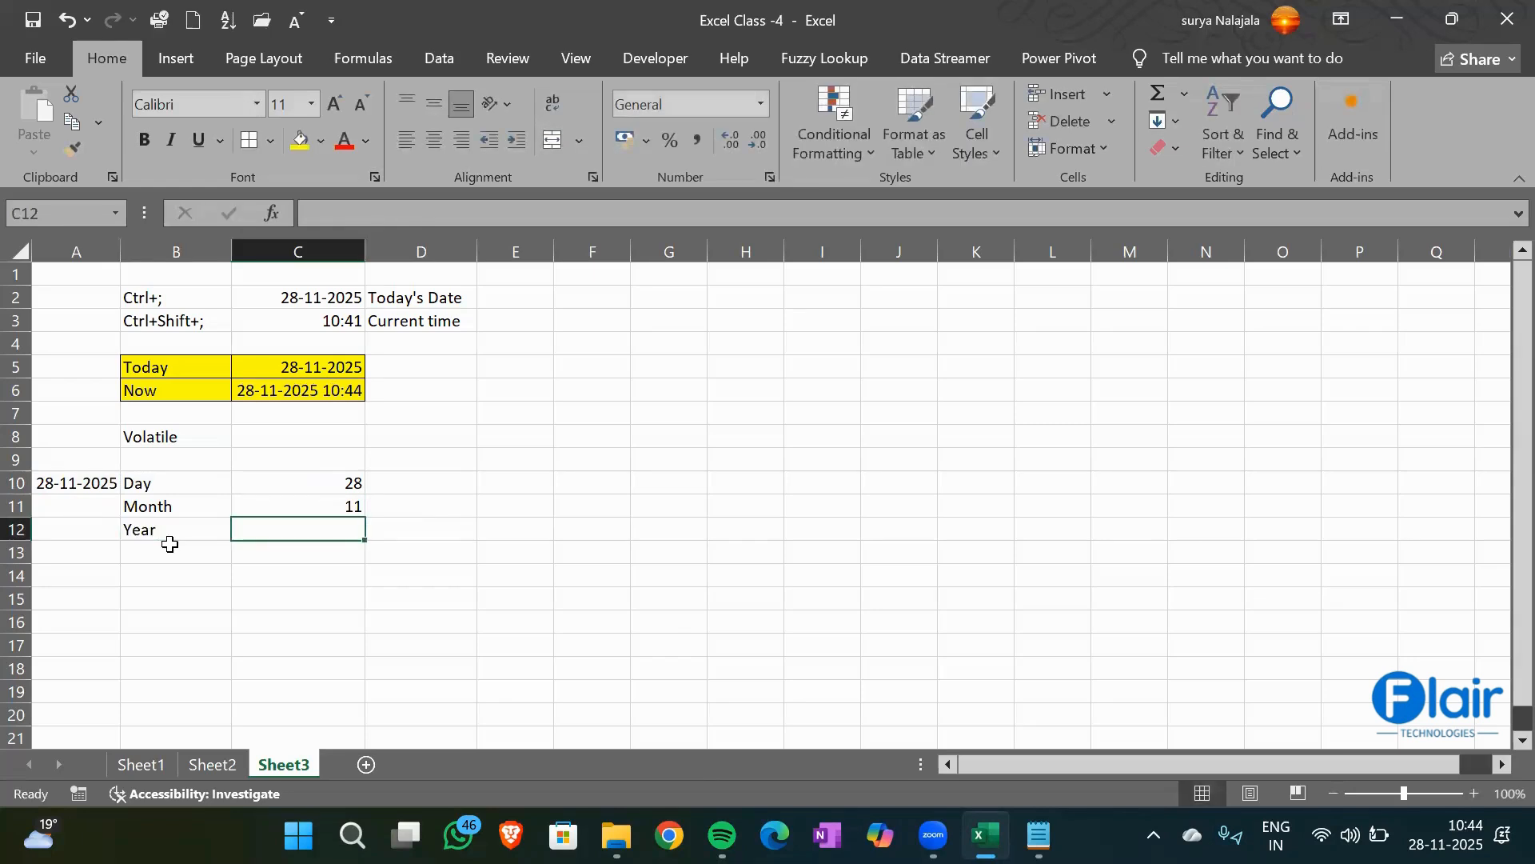
{"action": "type", "text": "=yea"}
{"action": "key", "text": "Tab"}
{"action": "left_click", "coordinate": [169, 544]}
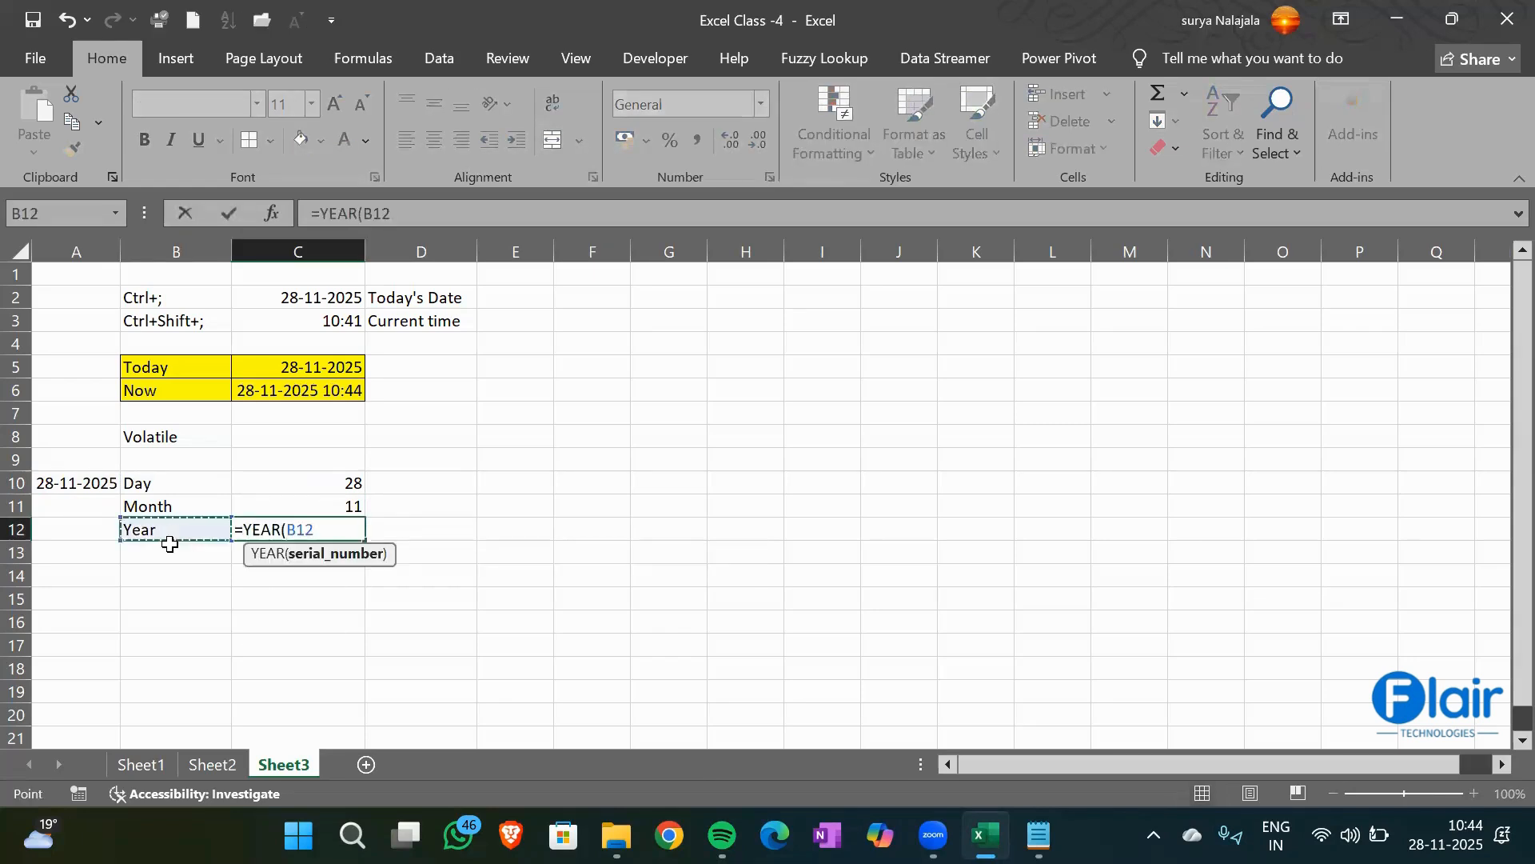
{"action": "key", "text": "Left"}
{"action": "key", "text": "Up"}
{"action": "key", "text": "Up"}
{"action": "type", "text": ")"}
{"action": "key", "text": "Return"}
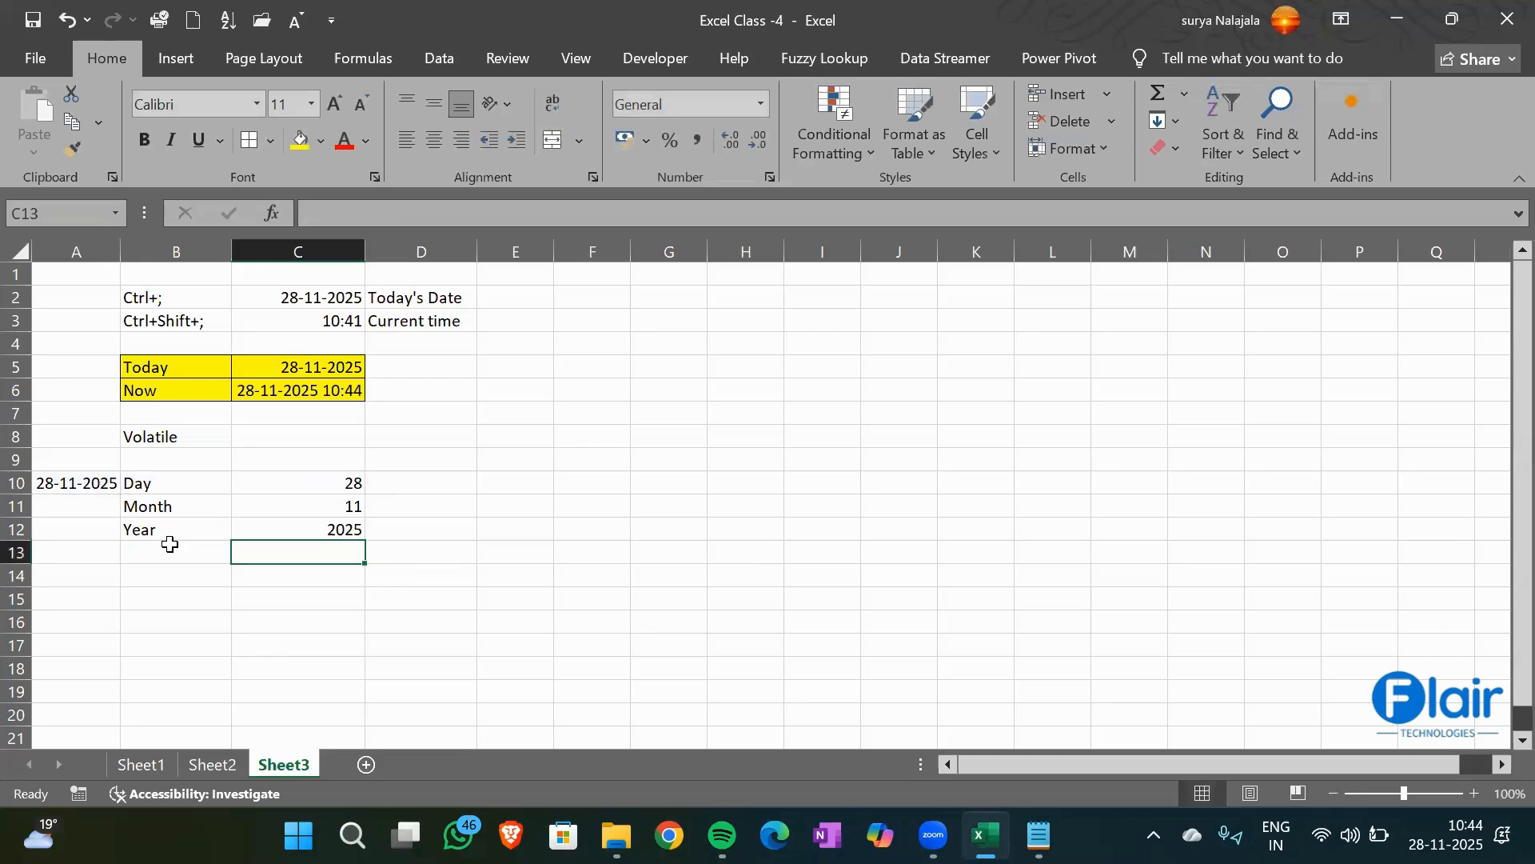
Enter the label Date in cell B13, below Year
{"action": "key", "text": "Left"}
{"action": "key", "text": "Left"}
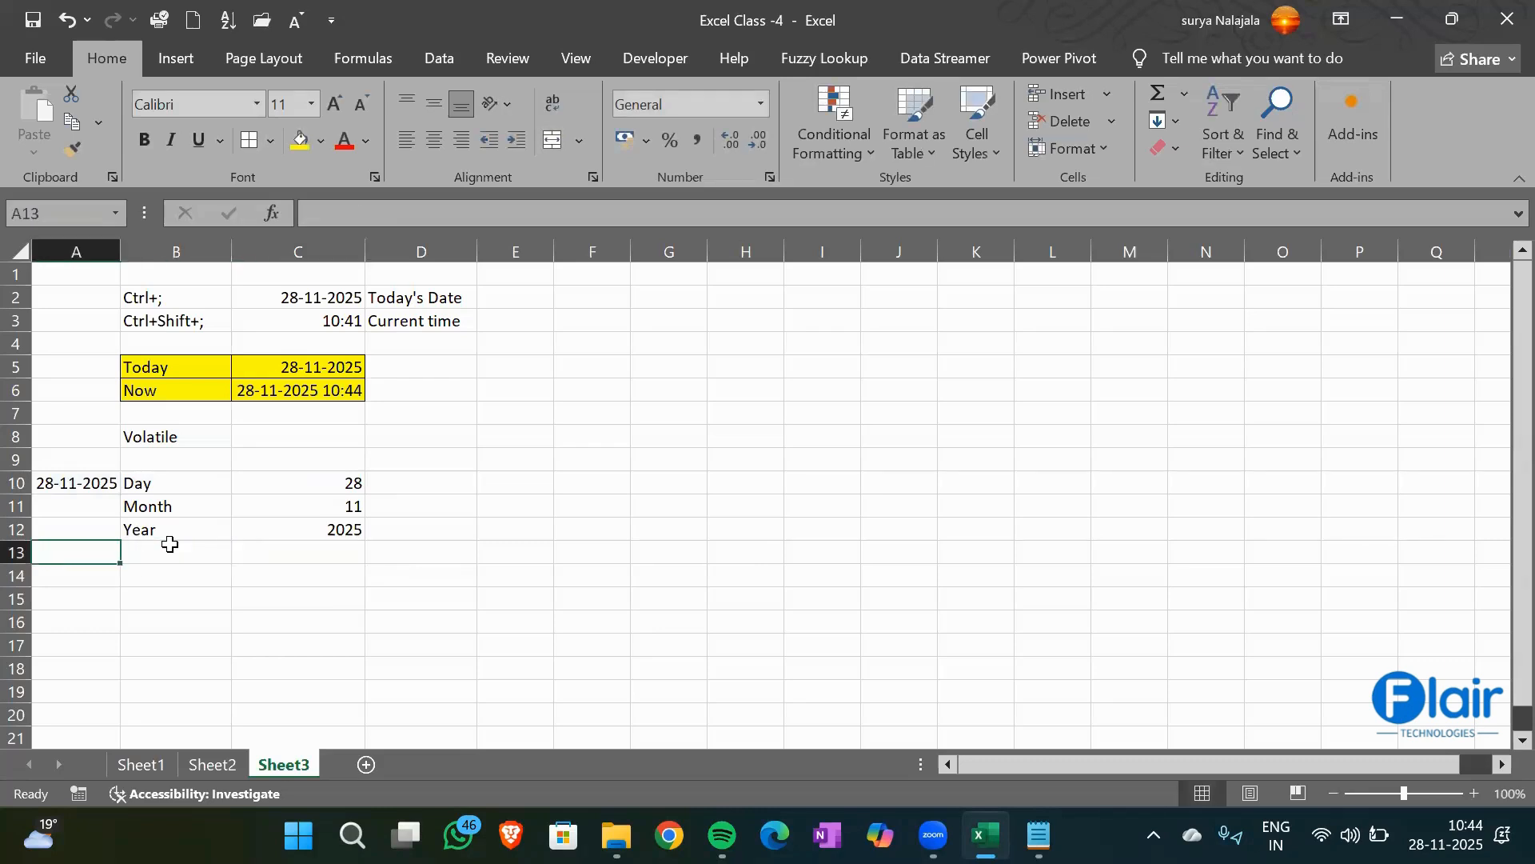
{"action": "key", "text": "Down"}
{"action": "left_click", "coordinate": [170, 544]}
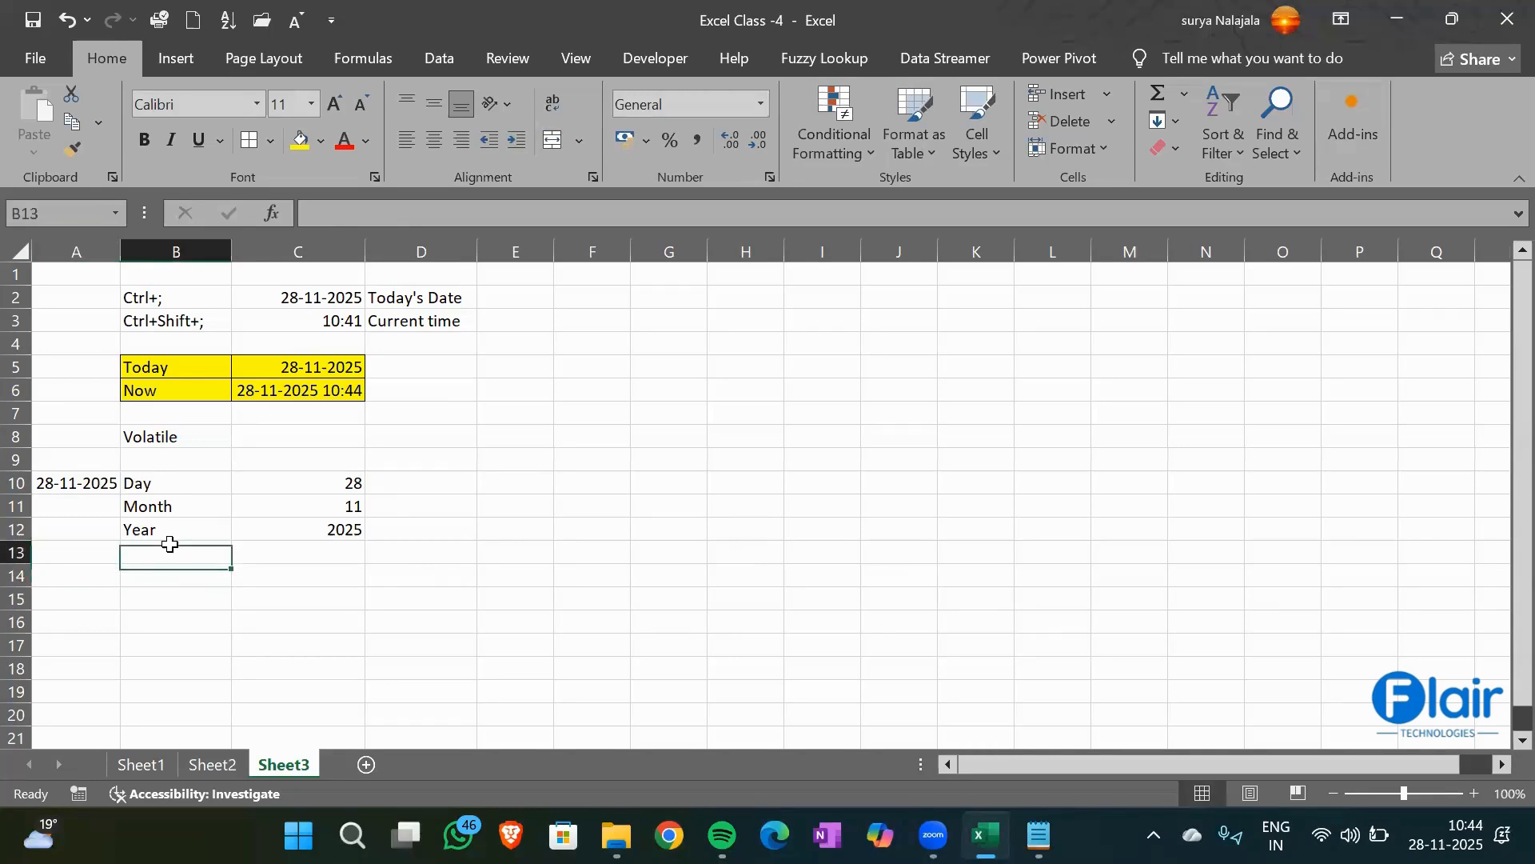
{"action": "type", "text": "Date"}
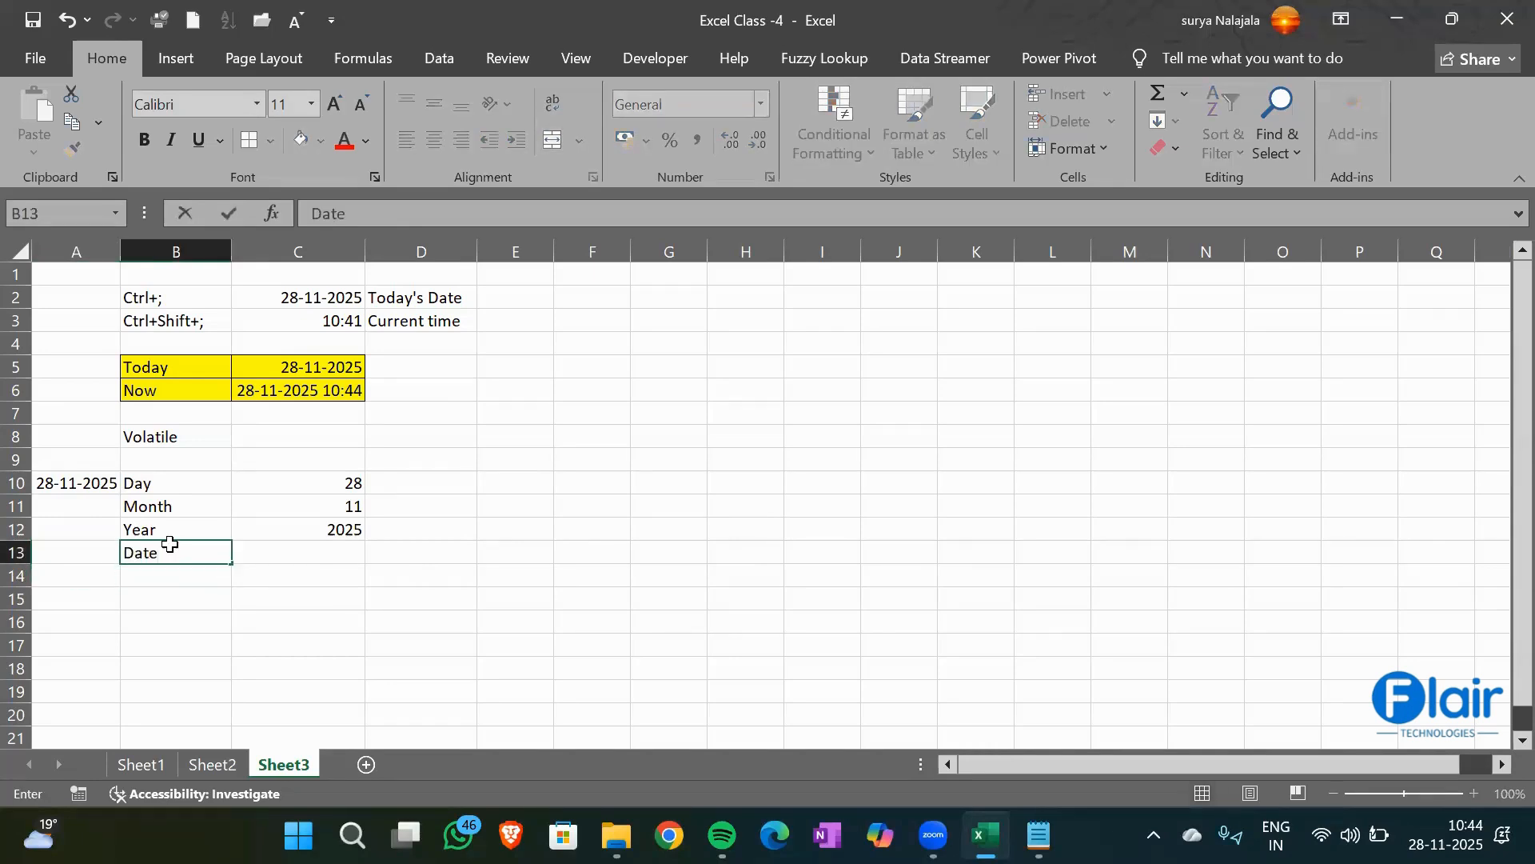
{"action": "key", "text": "Tab"}
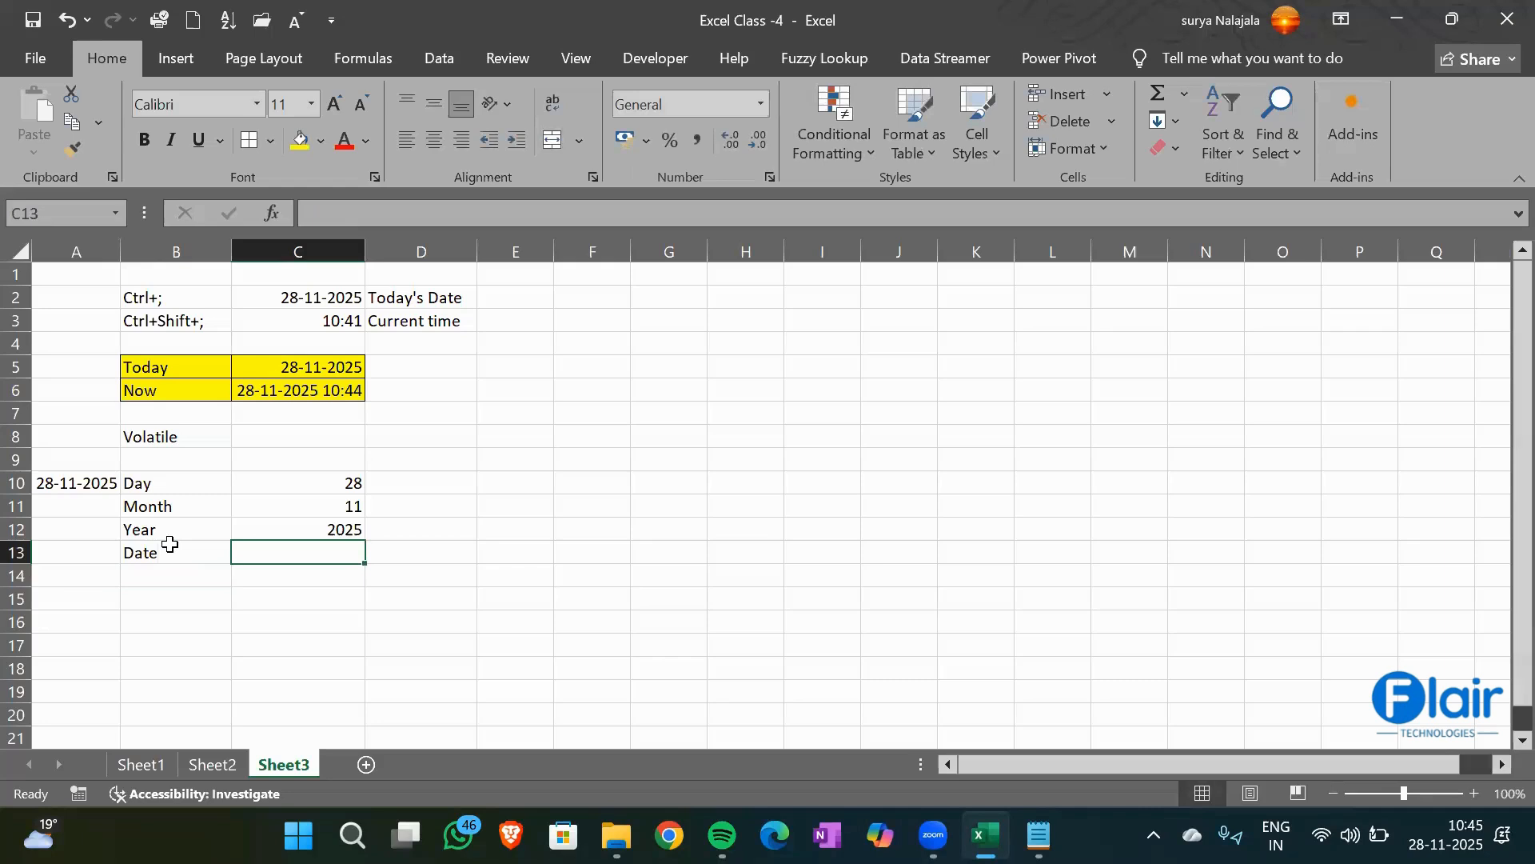
Build the date from its parts with the formula =DATE(C12,C11,C10) in cell C13, and reselect that cell
{"action": "type", "text": "=Date"}
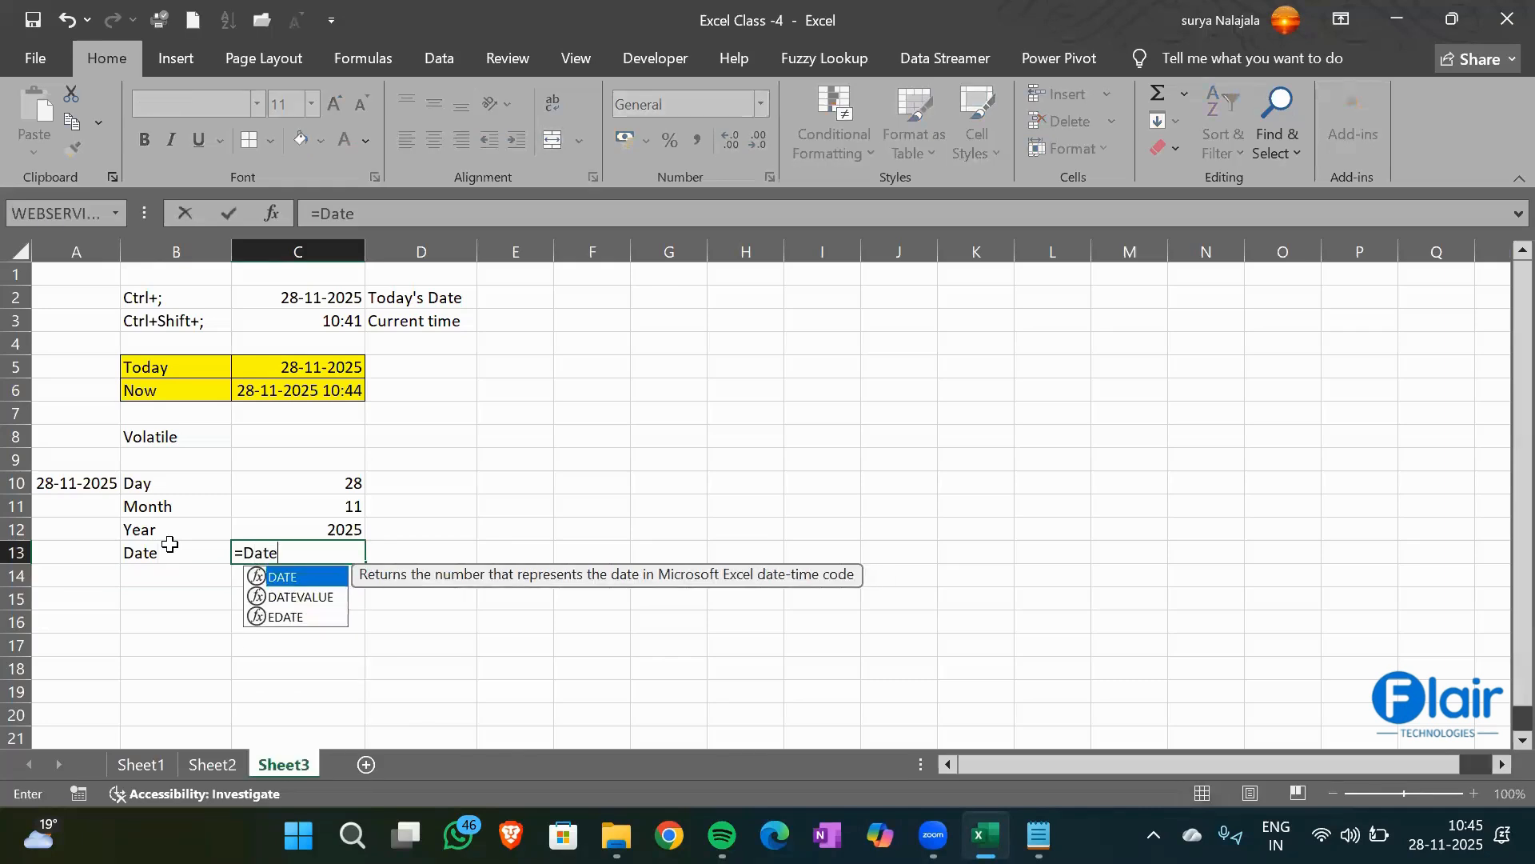
{"action": "key", "text": "Tab"}
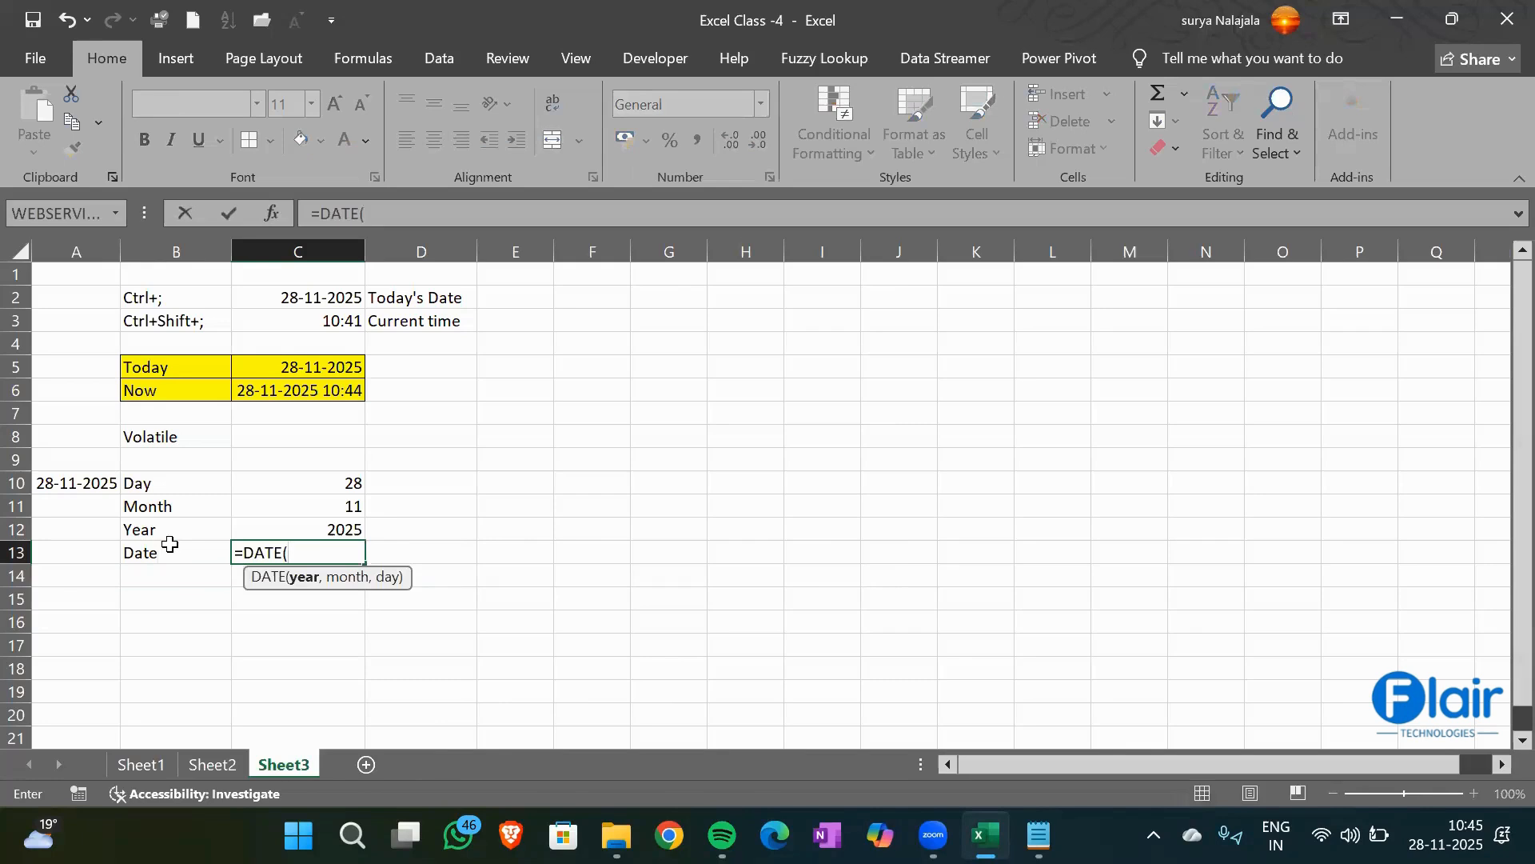
{"action": "key", "text": "Up"}
{"action": "type", "text": ","}
{"action": "key", "text": "Up"}
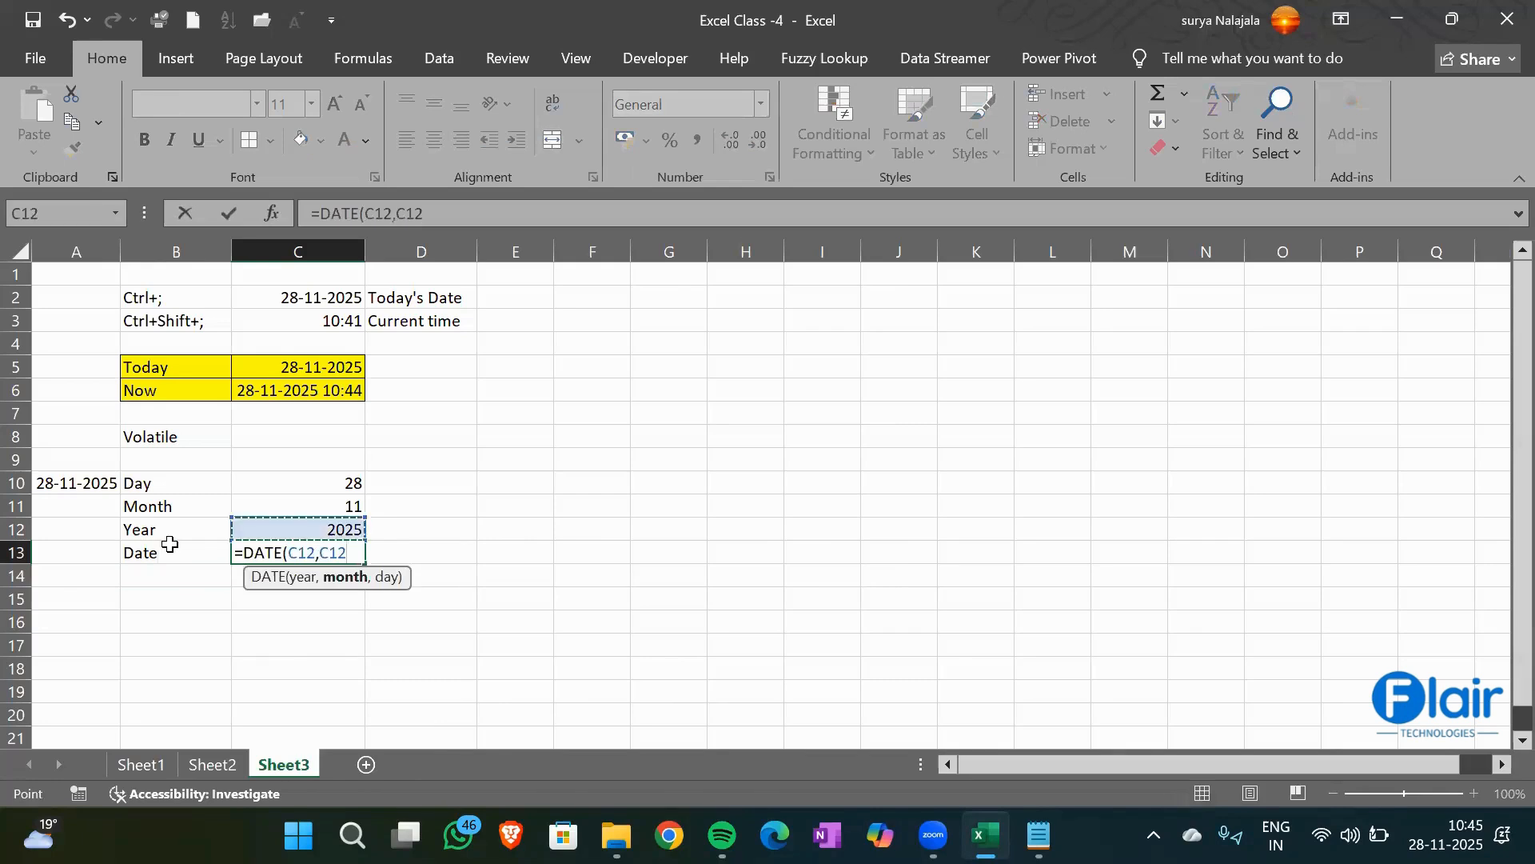
{"action": "key", "text": "Up"}
{"action": "key", "text": "Up"}
{"action": "key", "text": "Up"}
{"action": "key", "text": "Up"}
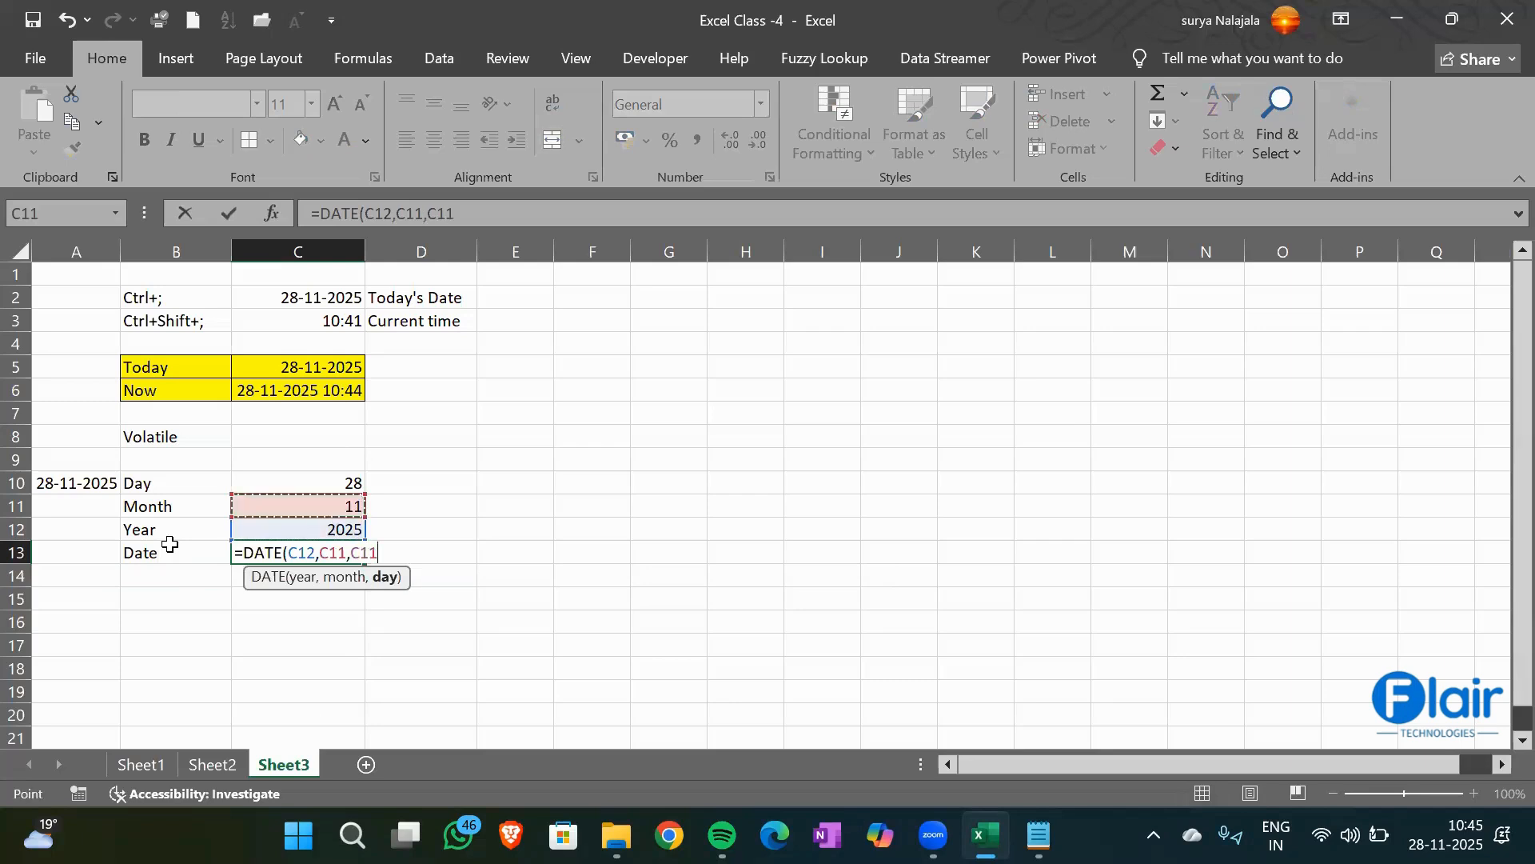
{"action": "type", "text": ")"}
{"action": "key", "text": "Return"}
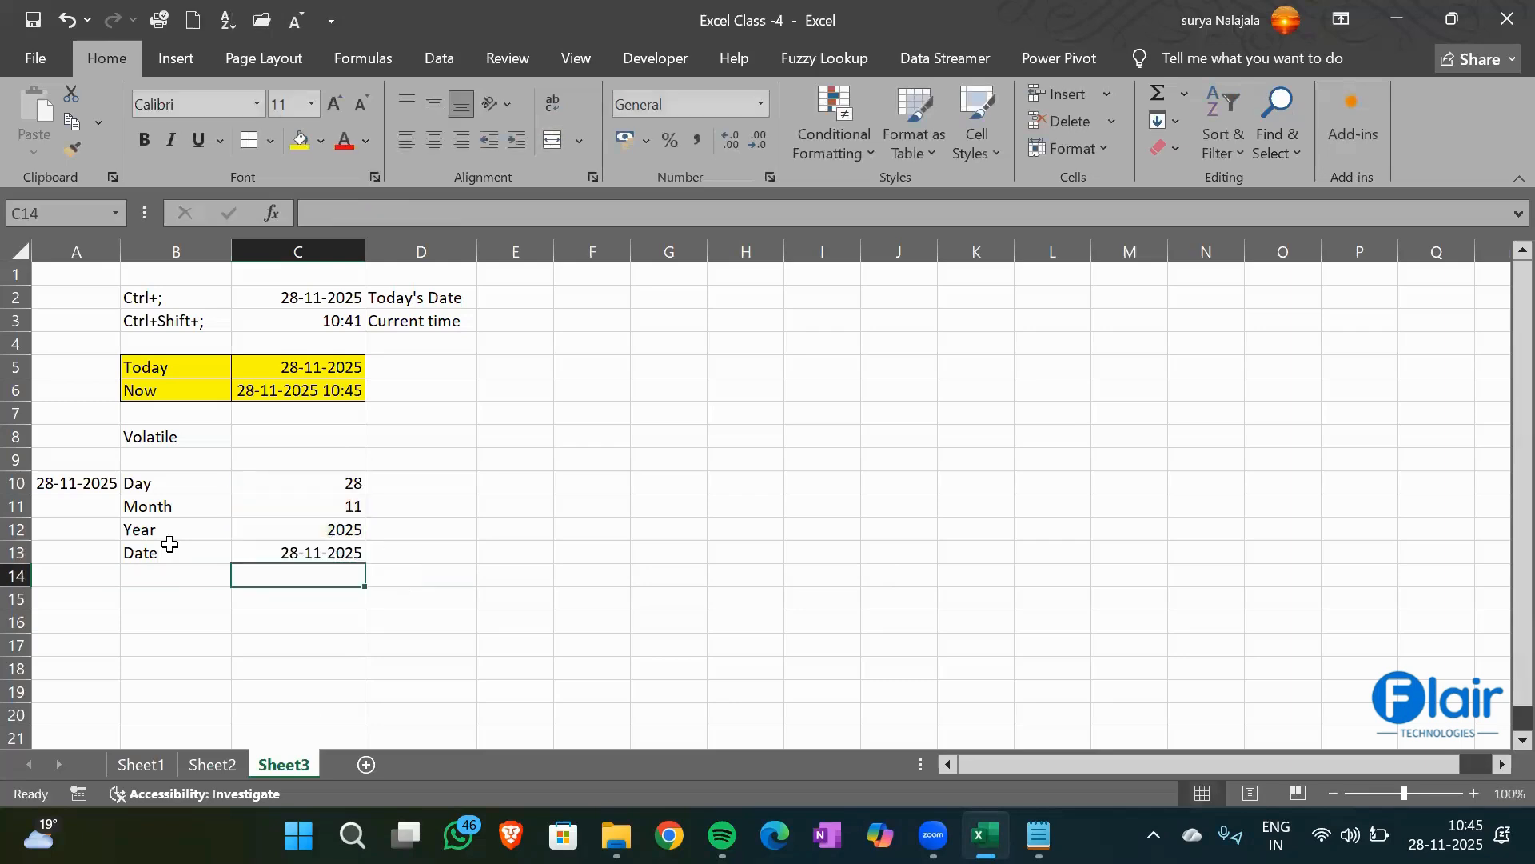
{"action": "key", "text": "Up"}
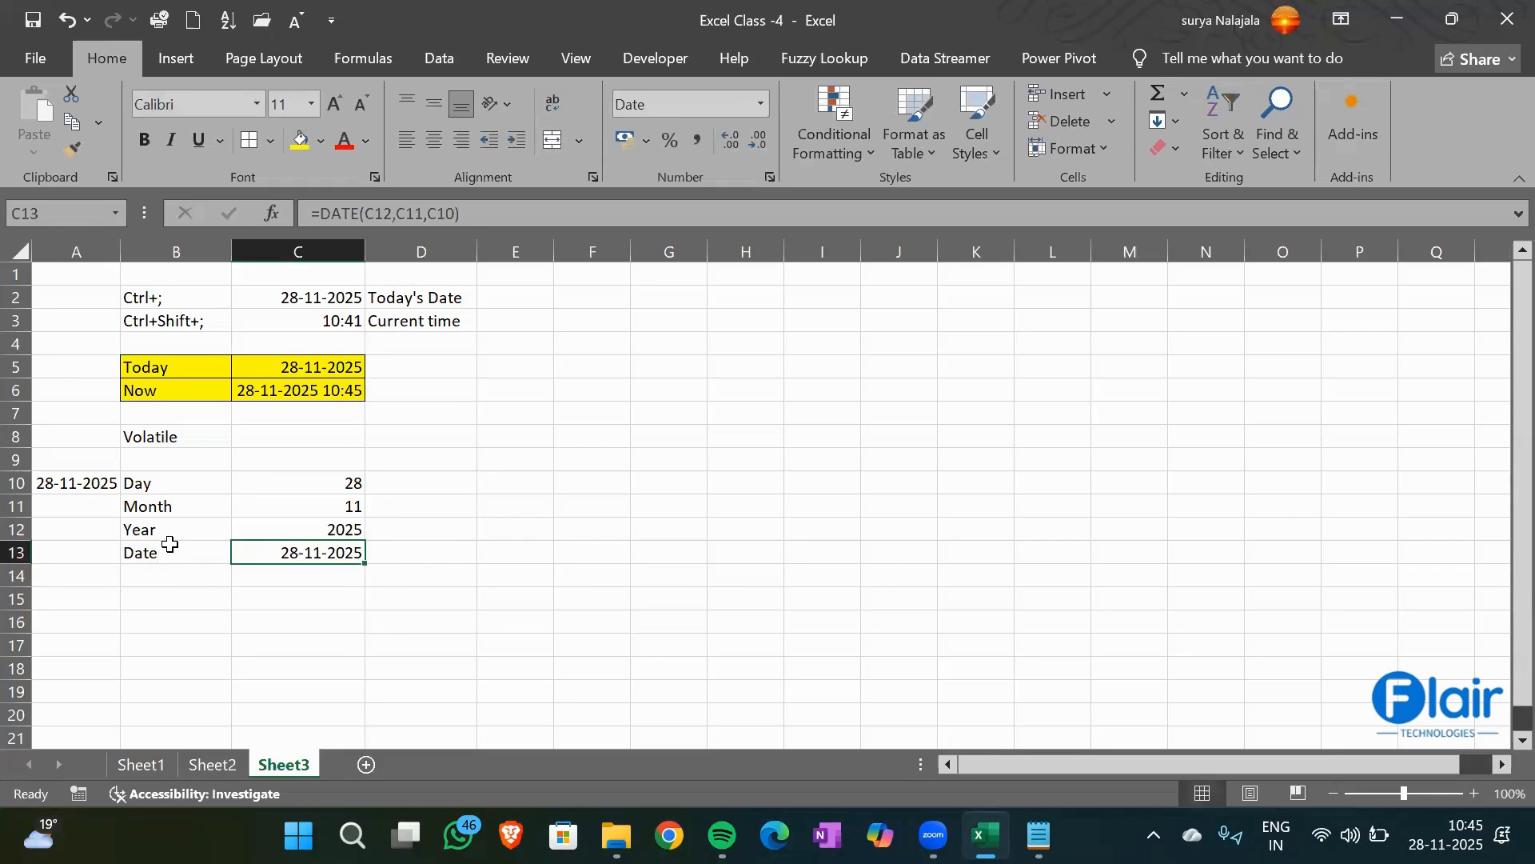
Insert the current time as a static value in cell A15, two rows below the date block
{"action": "key", "text": "Down"}
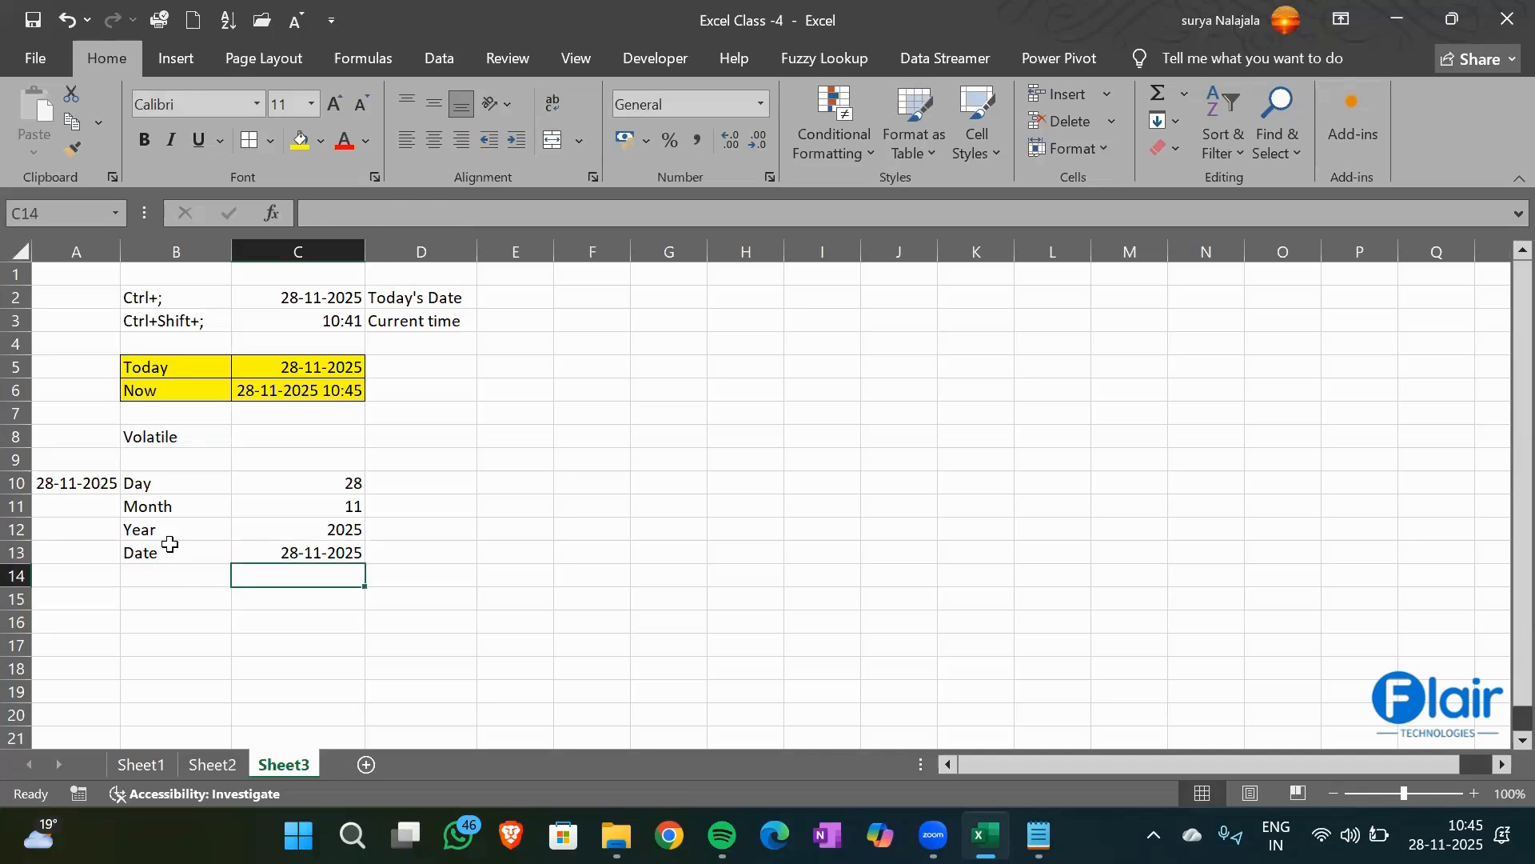
{"action": "key", "text": "Left"}
{"action": "key", "text": "Left"}
{"action": "key", "text": "Down"}
{"action": "key", "text": "Down"}
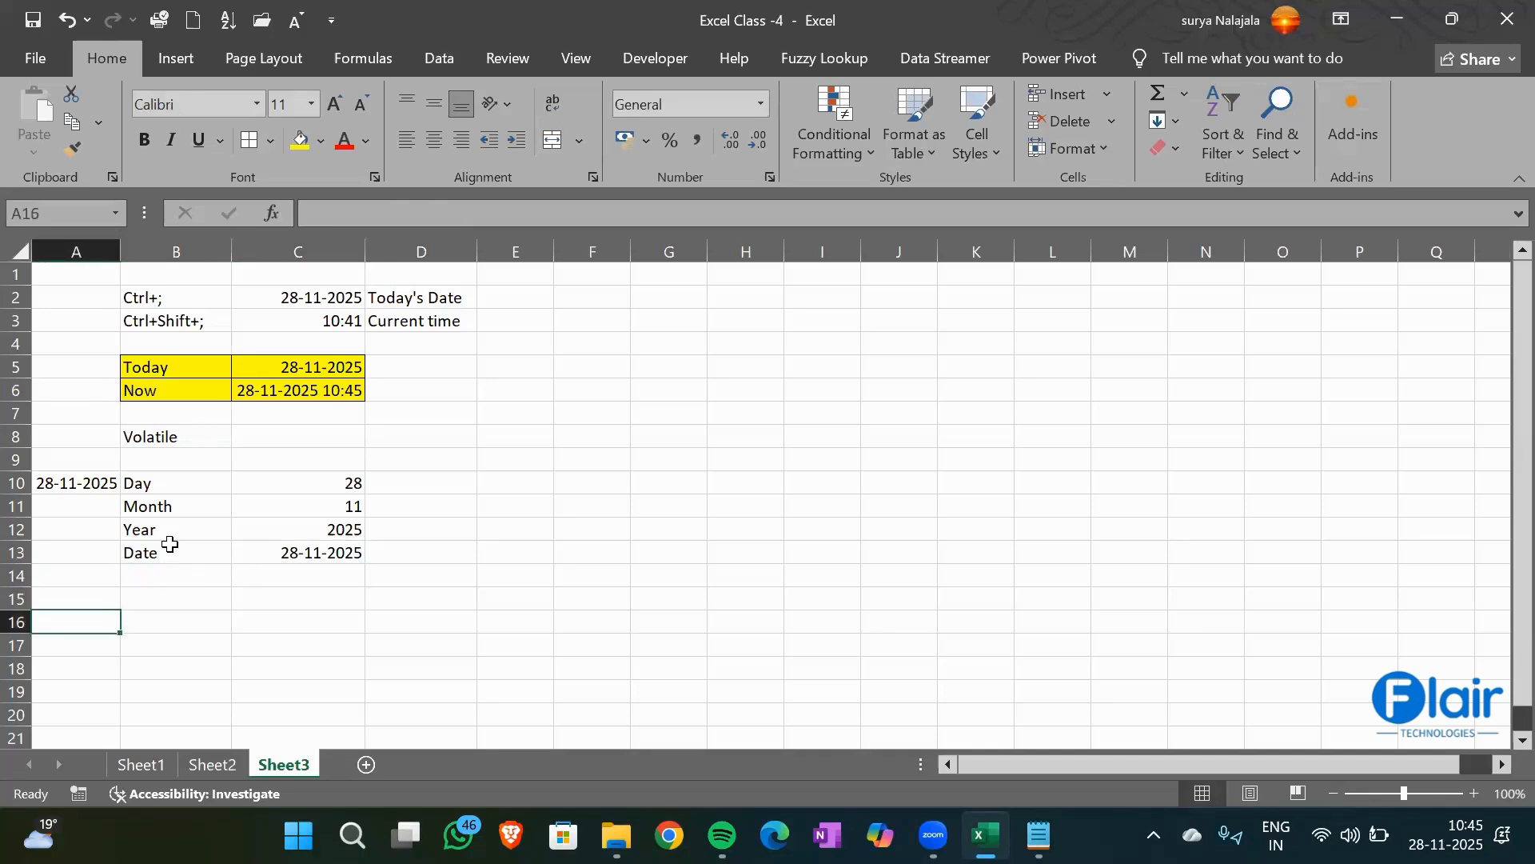
{"action": "key", "text": "Up"}
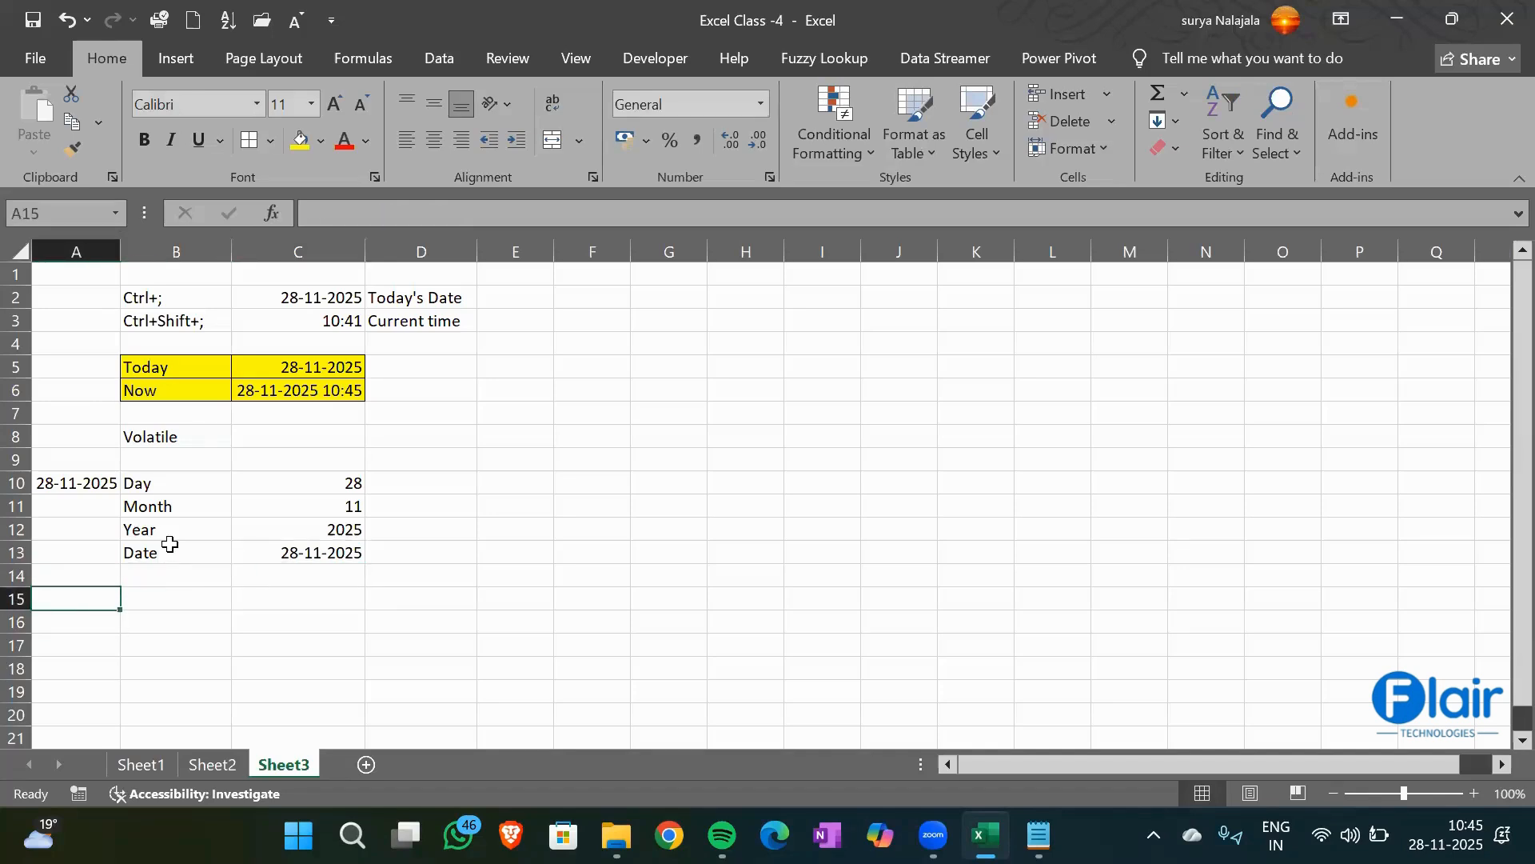
{"action": "key", "text": "ctrl+shift+semicolon"}
{"action": "key", "text": "Return"}
{"action": "key", "text": "Up"}
Enter the labels Hour, Minute, Second and Time in cells B15 to B18
{"action": "key", "text": "Right"}
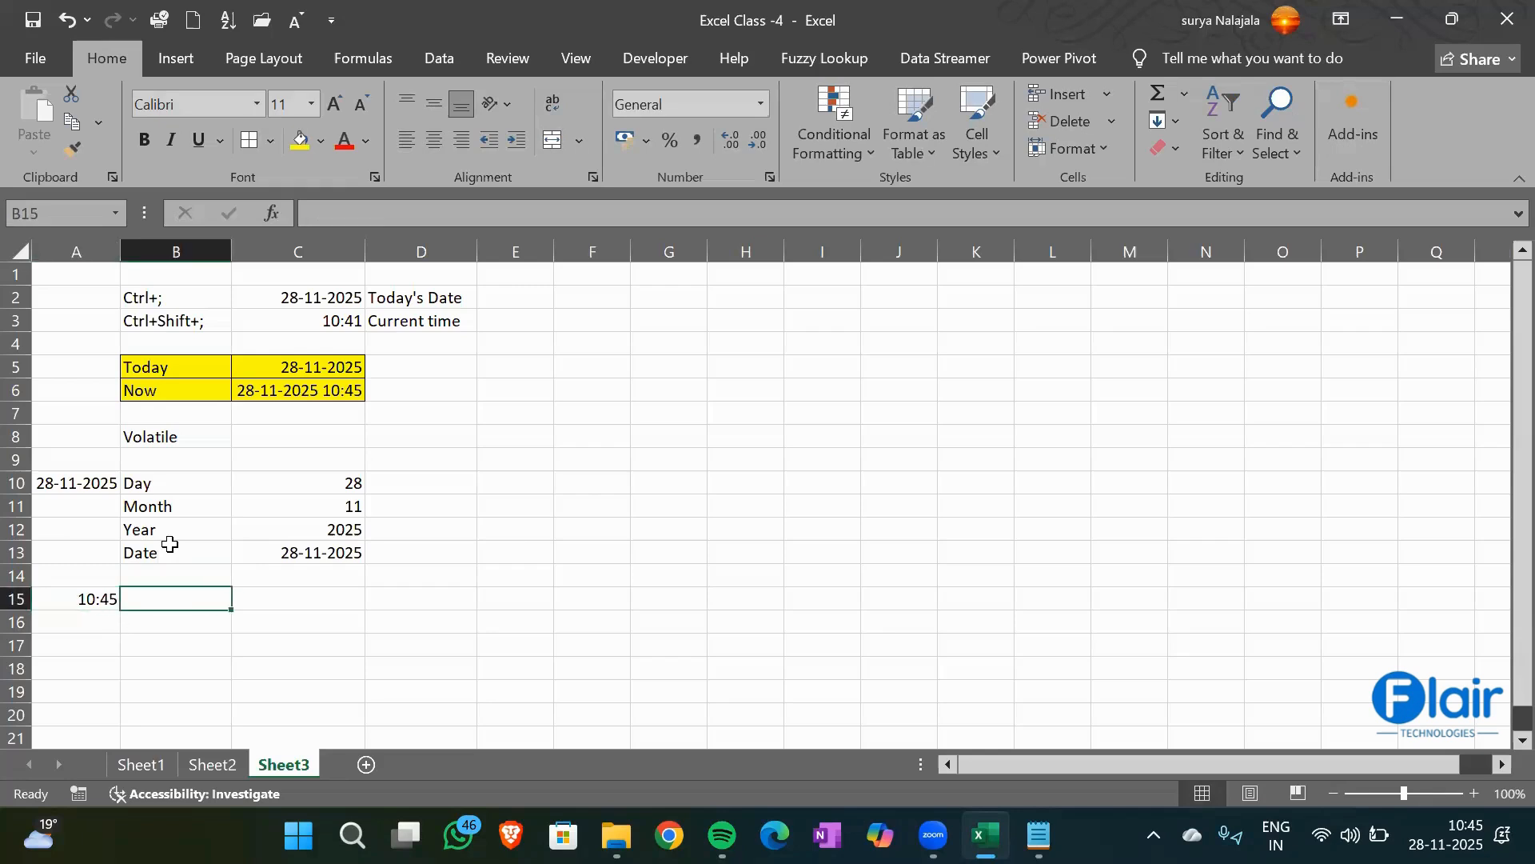
{"action": "type", "text": "HOur"}
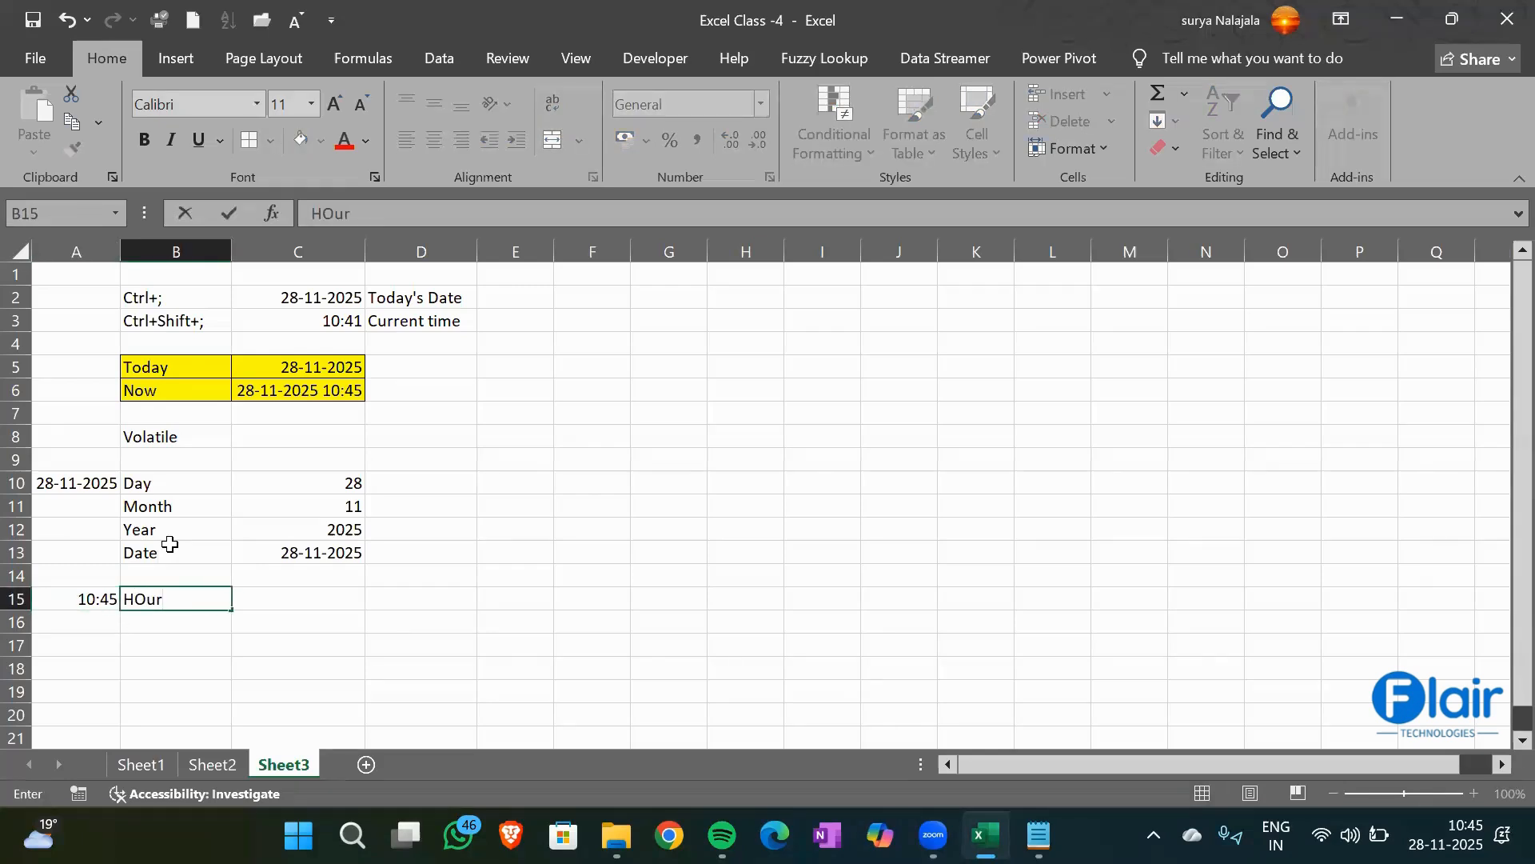
{"action": "type", "text": "s"}
{"action": "key", "text": "Return"}
{"action": "key", "text": "Up"}
{"action": "type", "text": "Hour"}
{"action": "key", "text": "Return"}
{"action": "type", "text": "Mu"}
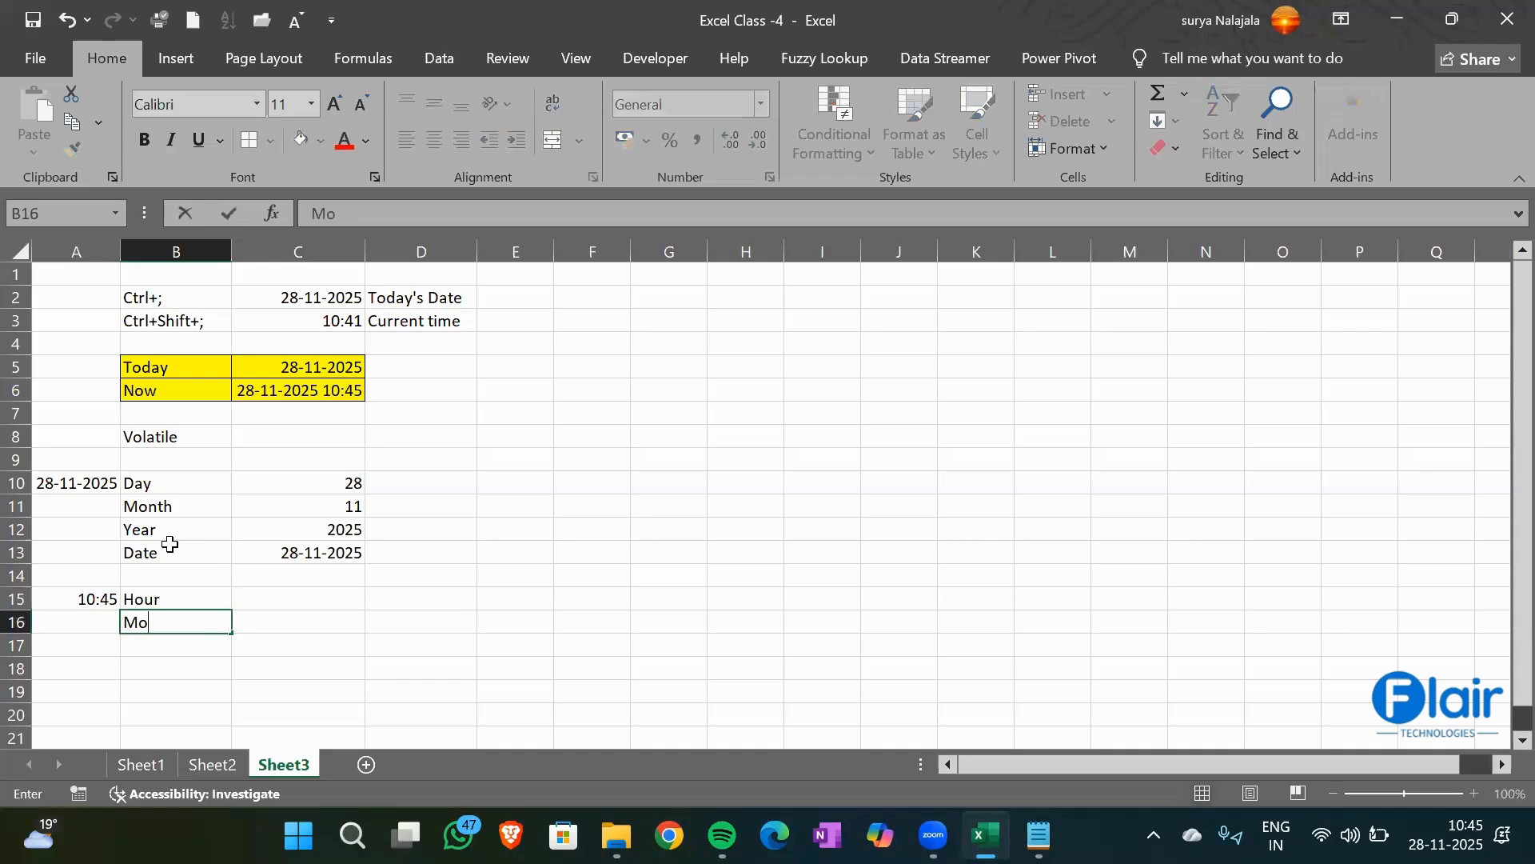
{"action": "key", "text": "BackSpace"}
{"action": "type", "text": "inute"}
{"action": "key", "text": "Return"}
{"action": "type", "text": "Se"}
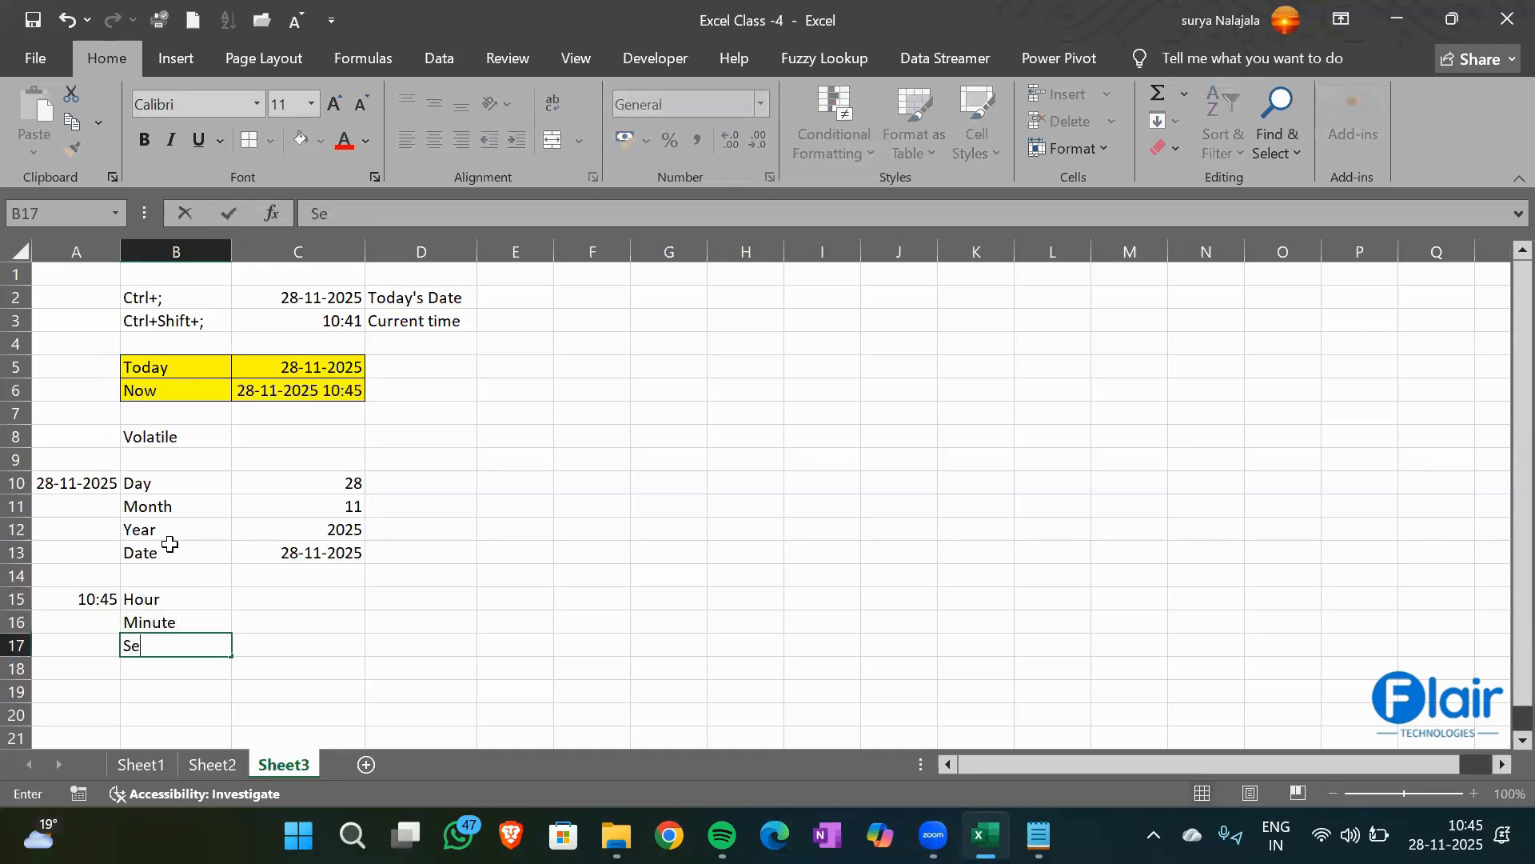
{"action": "type", "text": "cond"}
{"action": "key", "text": "Return"}
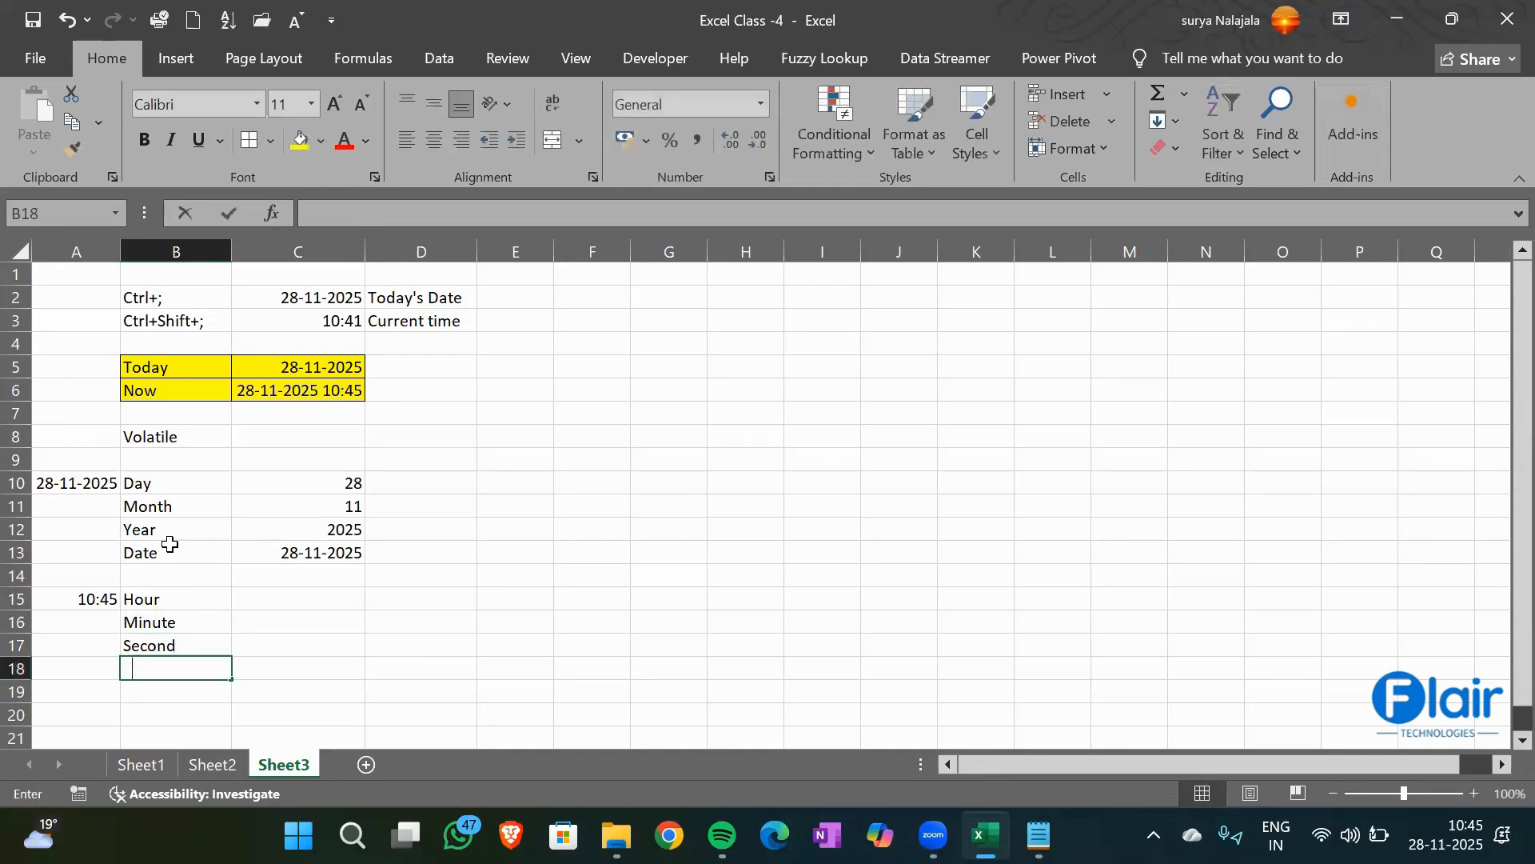
{"action": "type", "text": "Time"}
{"action": "key", "text": "Return"}
Extract the hour from the time in A15 with the formula =HOUR(A15) in cell C15
{"action": "key", "text": "Up"}
{"action": "key", "text": "Up"}
{"action": "key", "text": "Up"}
{"action": "key", "text": "Up"}
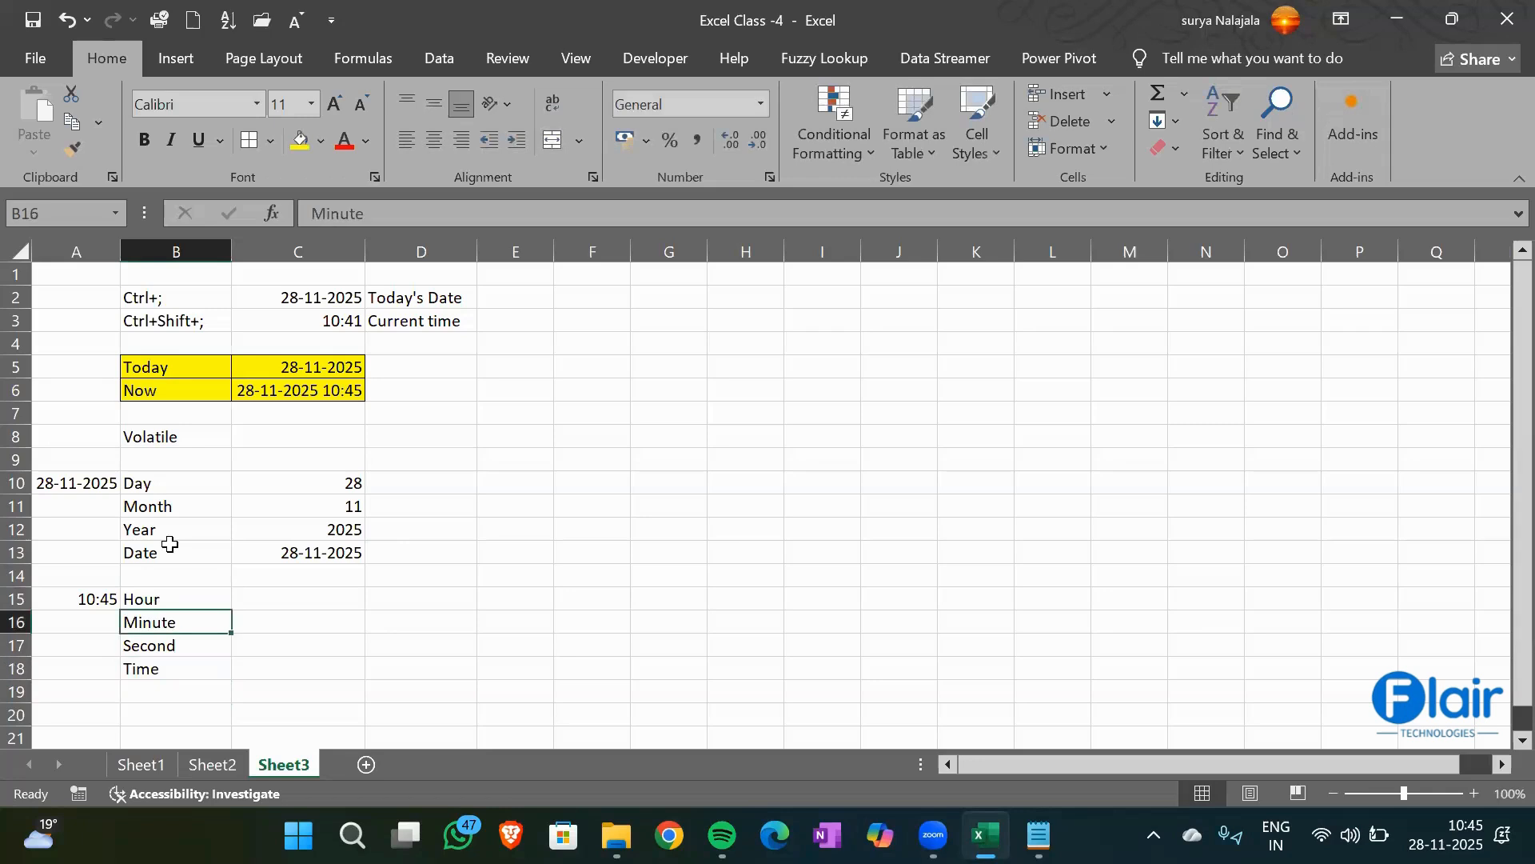
{"action": "key", "text": "Right"}
{"action": "type", "text": "=Hour"}
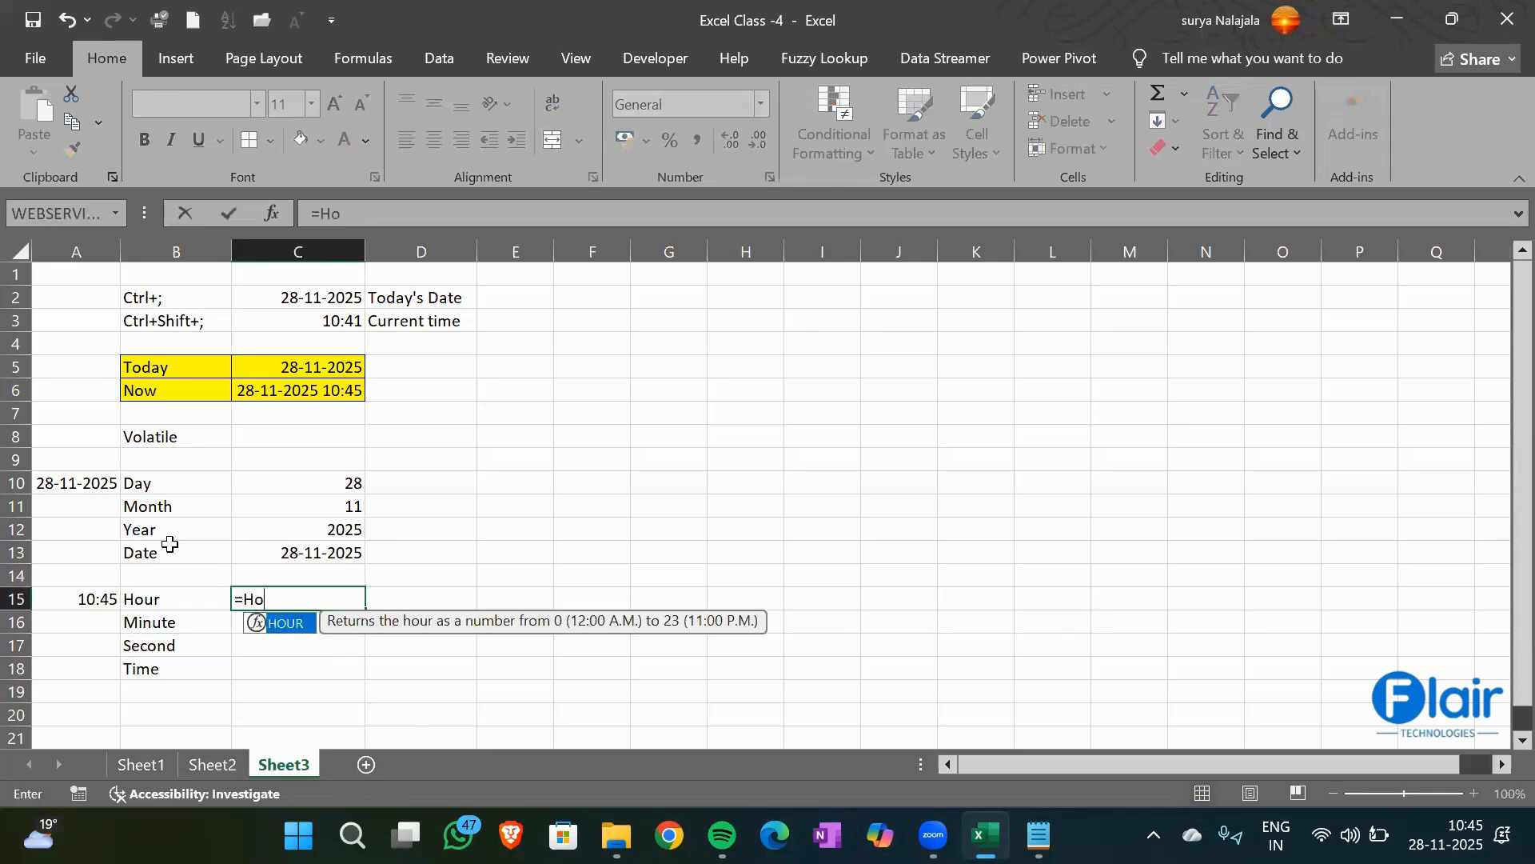
{"action": "key", "text": "Tab"}
{"action": "key", "text": "Left"}
{"action": "key", "text": "Left"}
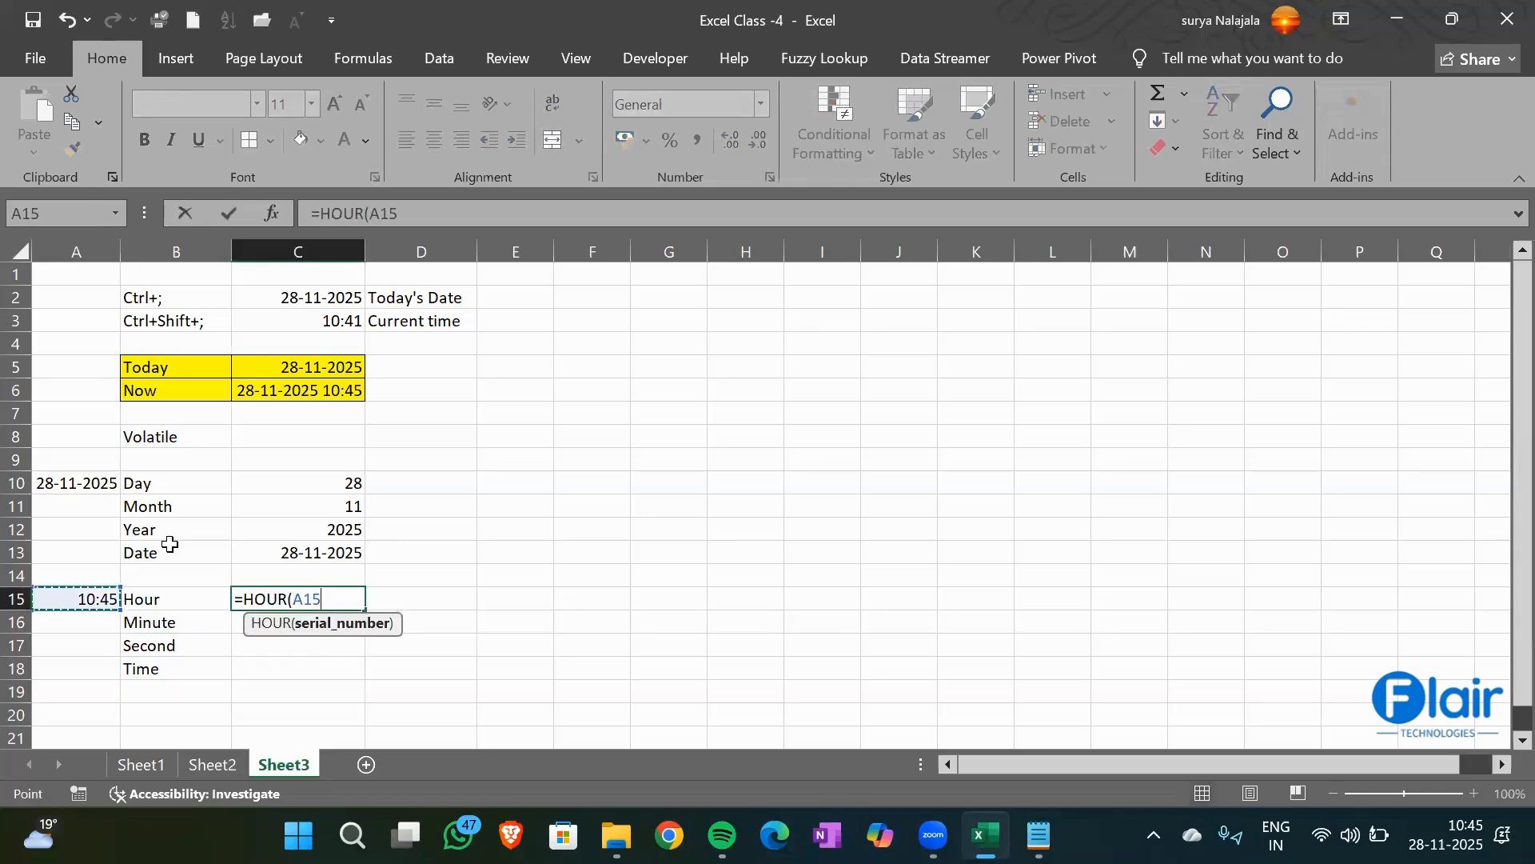
{"action": "type", "text": ")"}
{"action": "key", "text": "Return"}
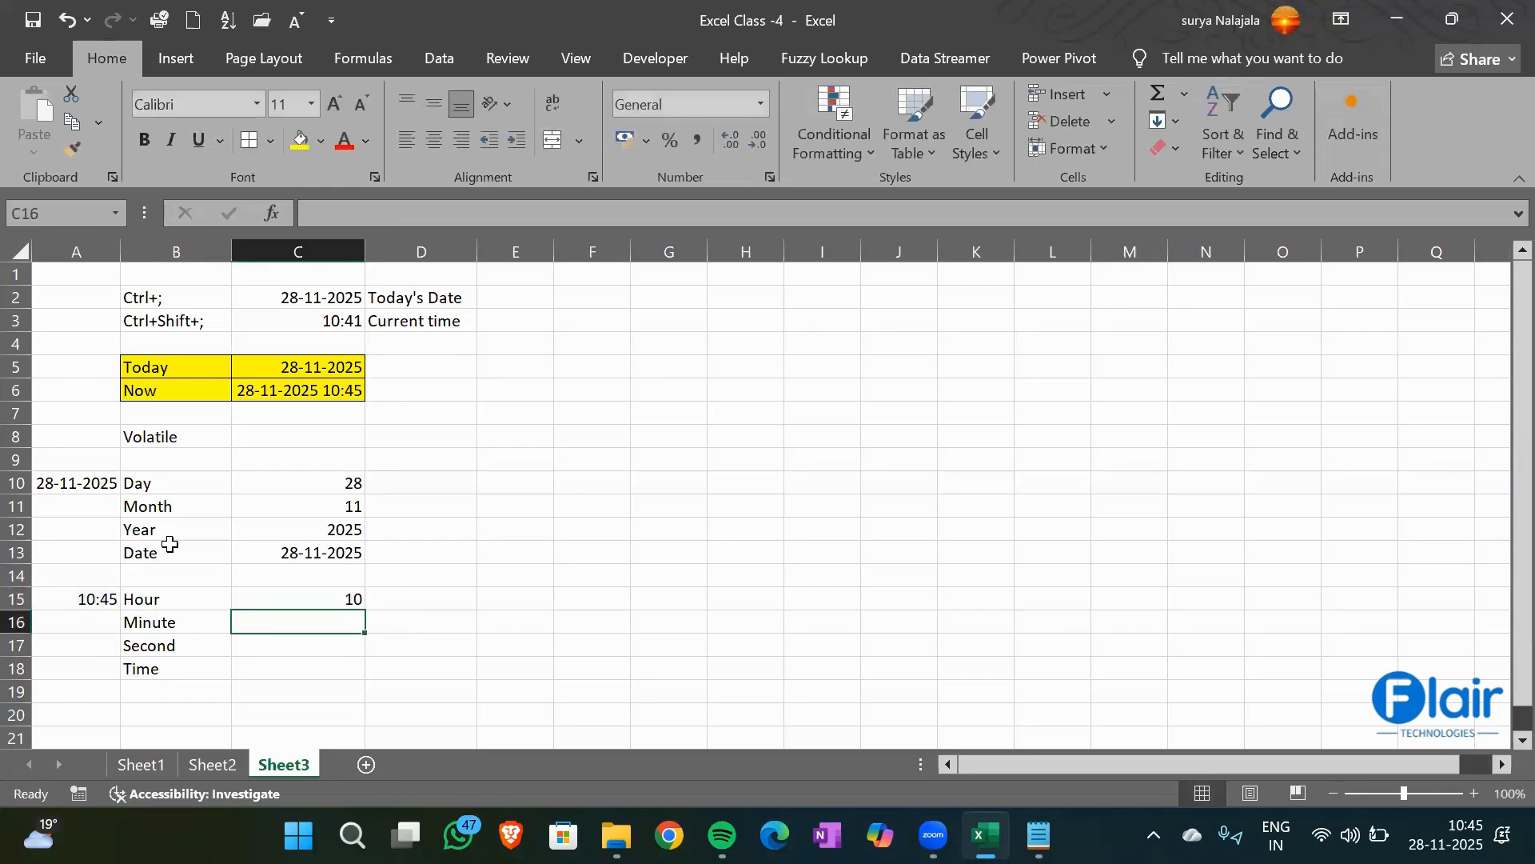
Extract the minute from the time with the formula =MINUTE(A15) in cell C16
{"action": "type", "text": "=minute"}
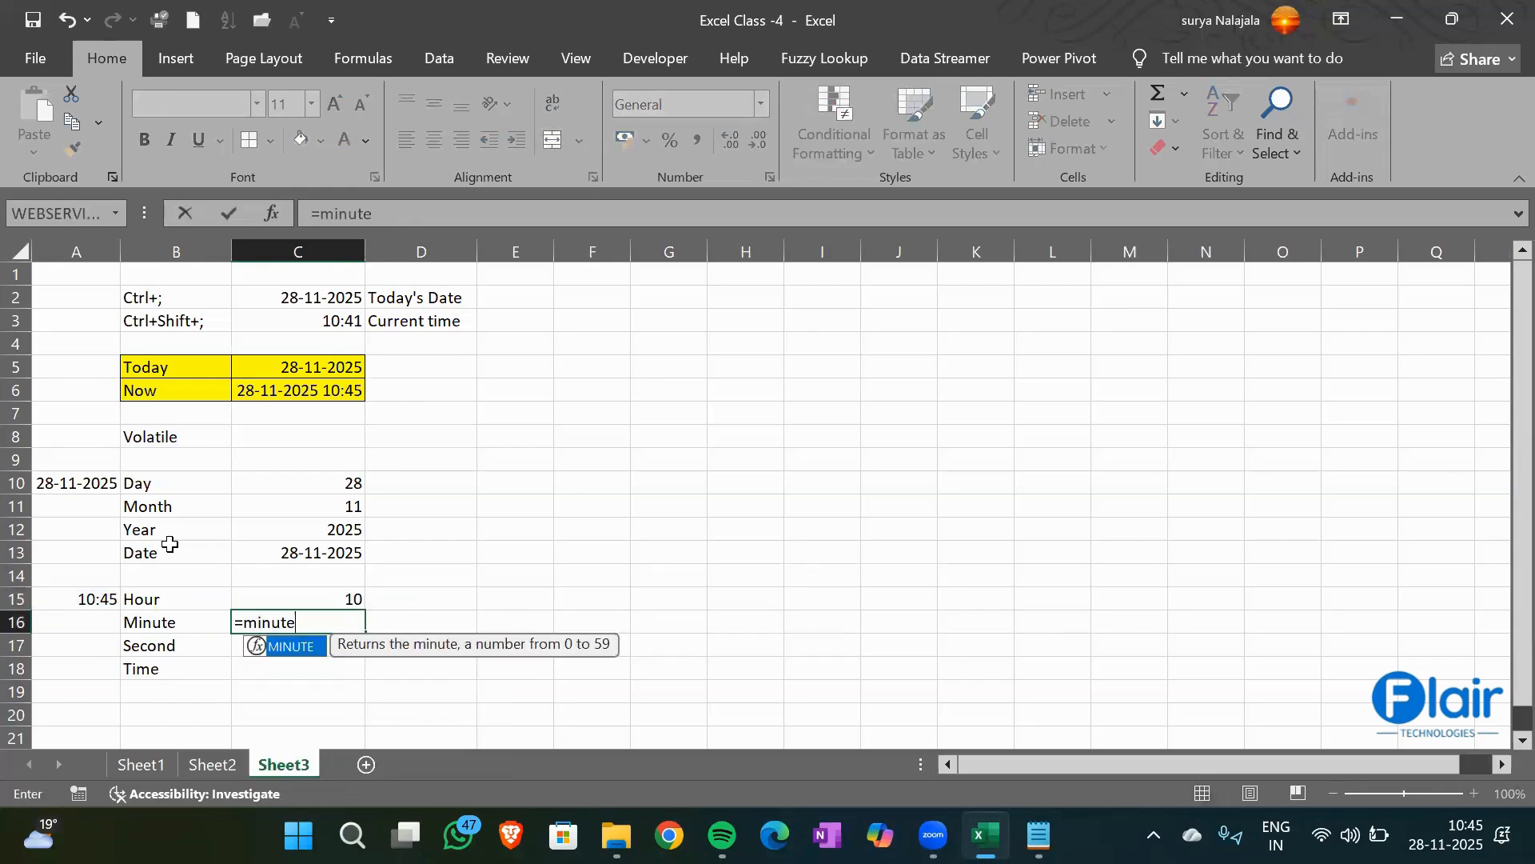
{"action": "key", "text": "Tab"}
{"action": "key", "text": "Left"}
{"action": "key", "text": "Left"}
{"action": "key", "text": "Up"}
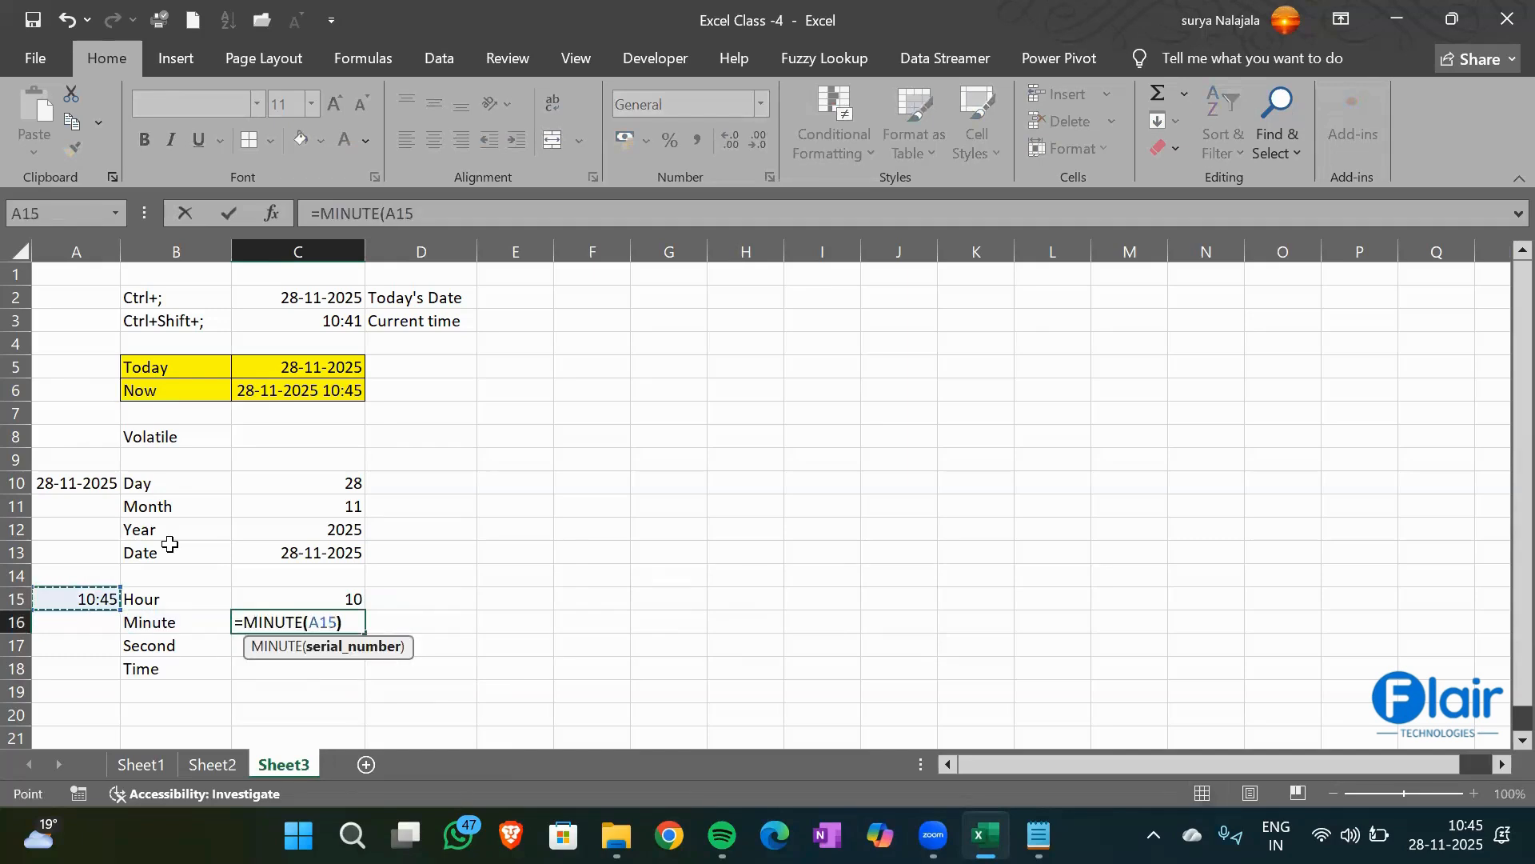
{"action": "type", "text": ")"}
{"action": "key", "text": "Return"}
Extract the second from the time with the formula =SECOND(A15) in cell C17
{"action": "type", "text": "=Second"}
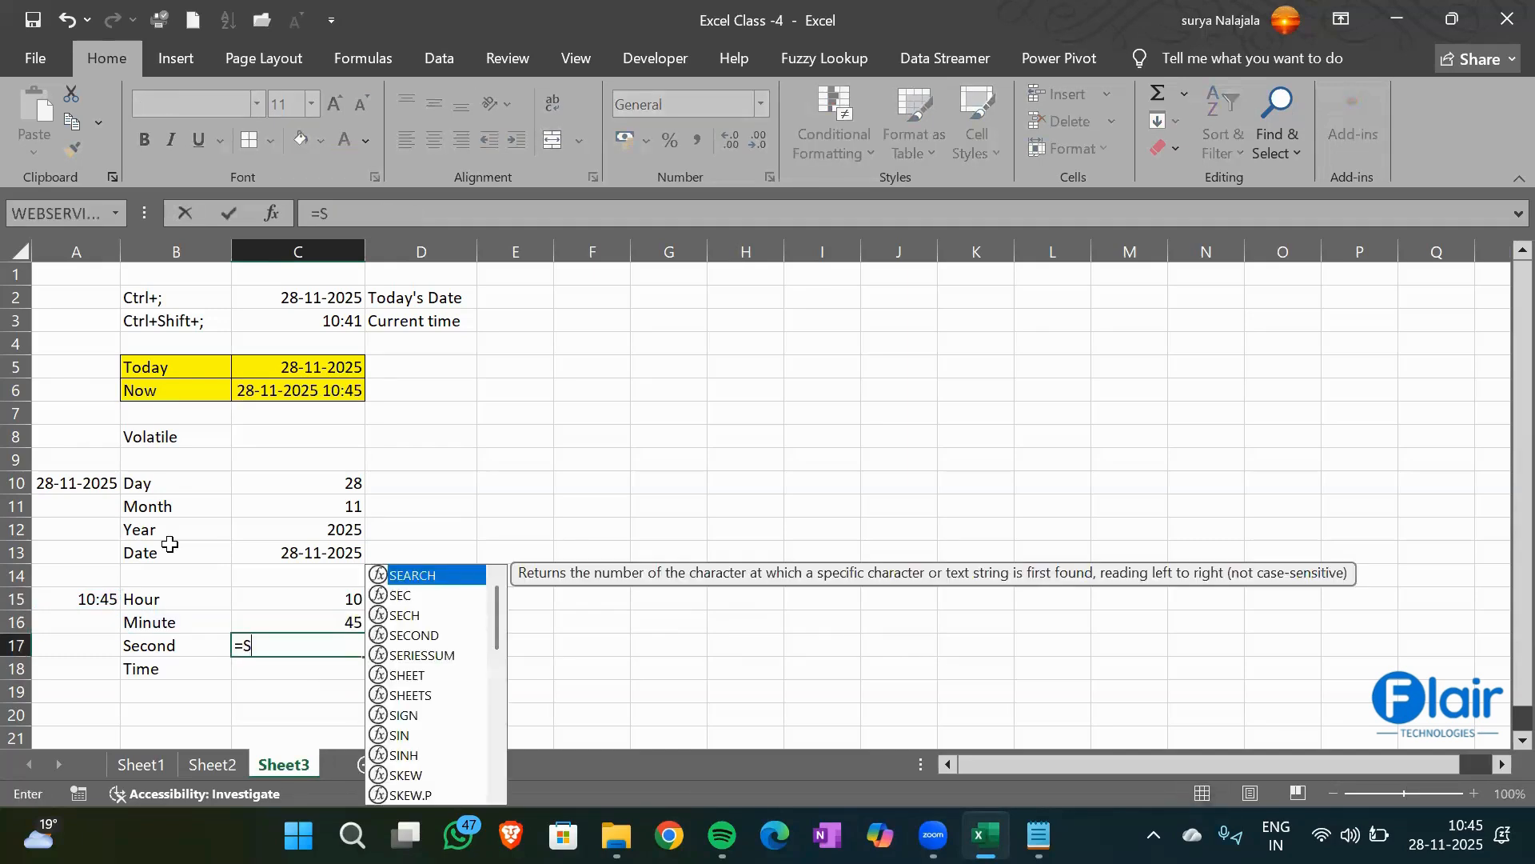
{"action": "key", "text": "Tab"}
{"action": "key", "text": "Left"}
{"action": "key", "text": "Left"}
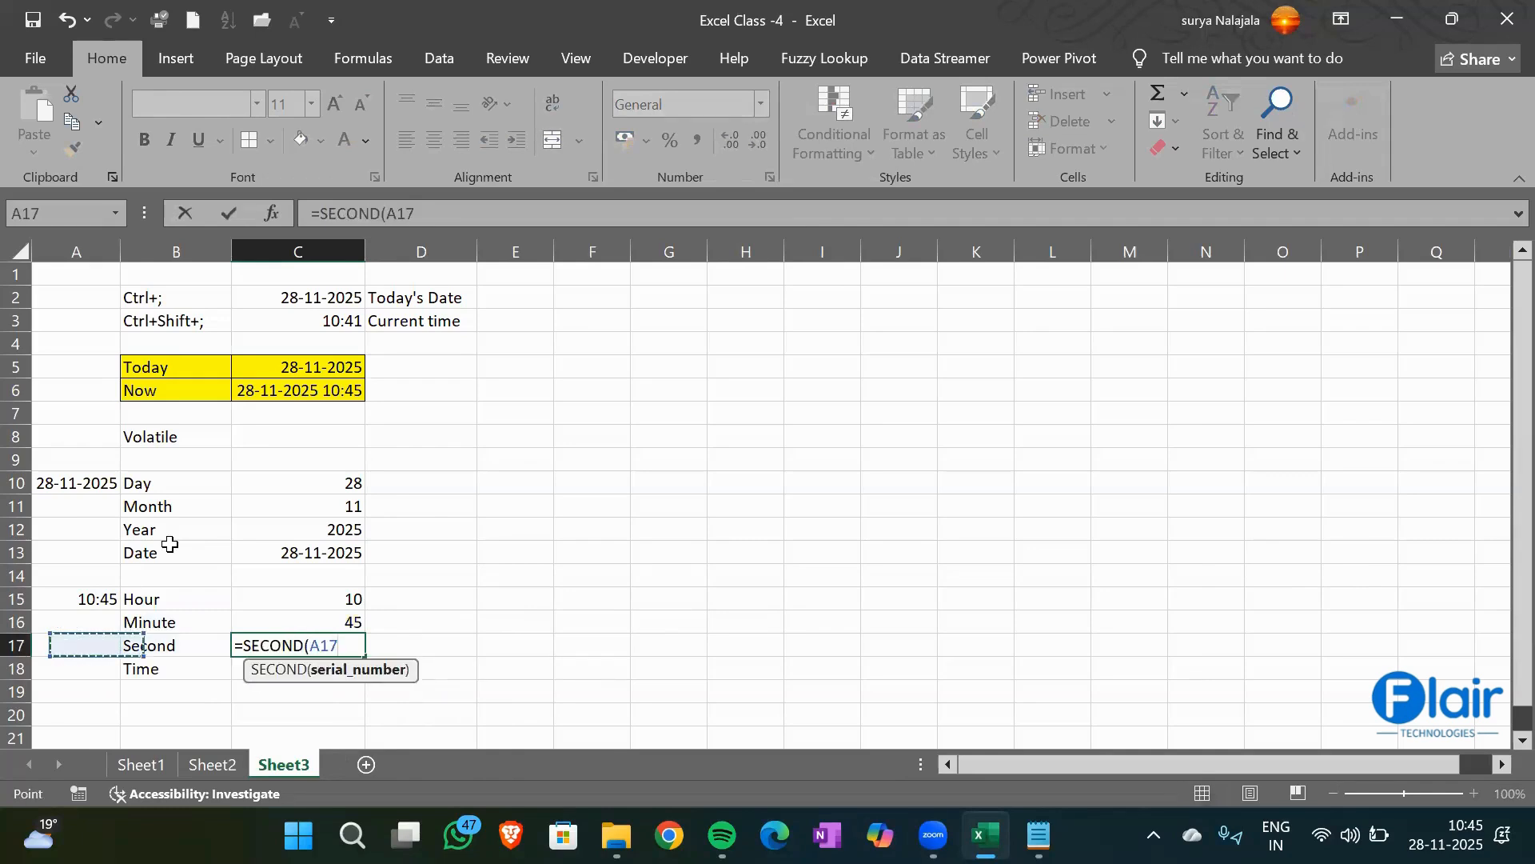
{"action": "key", "text": "Up"}
{"action": "key", "text": "Up"}
{"action": "type", "text": ")"}
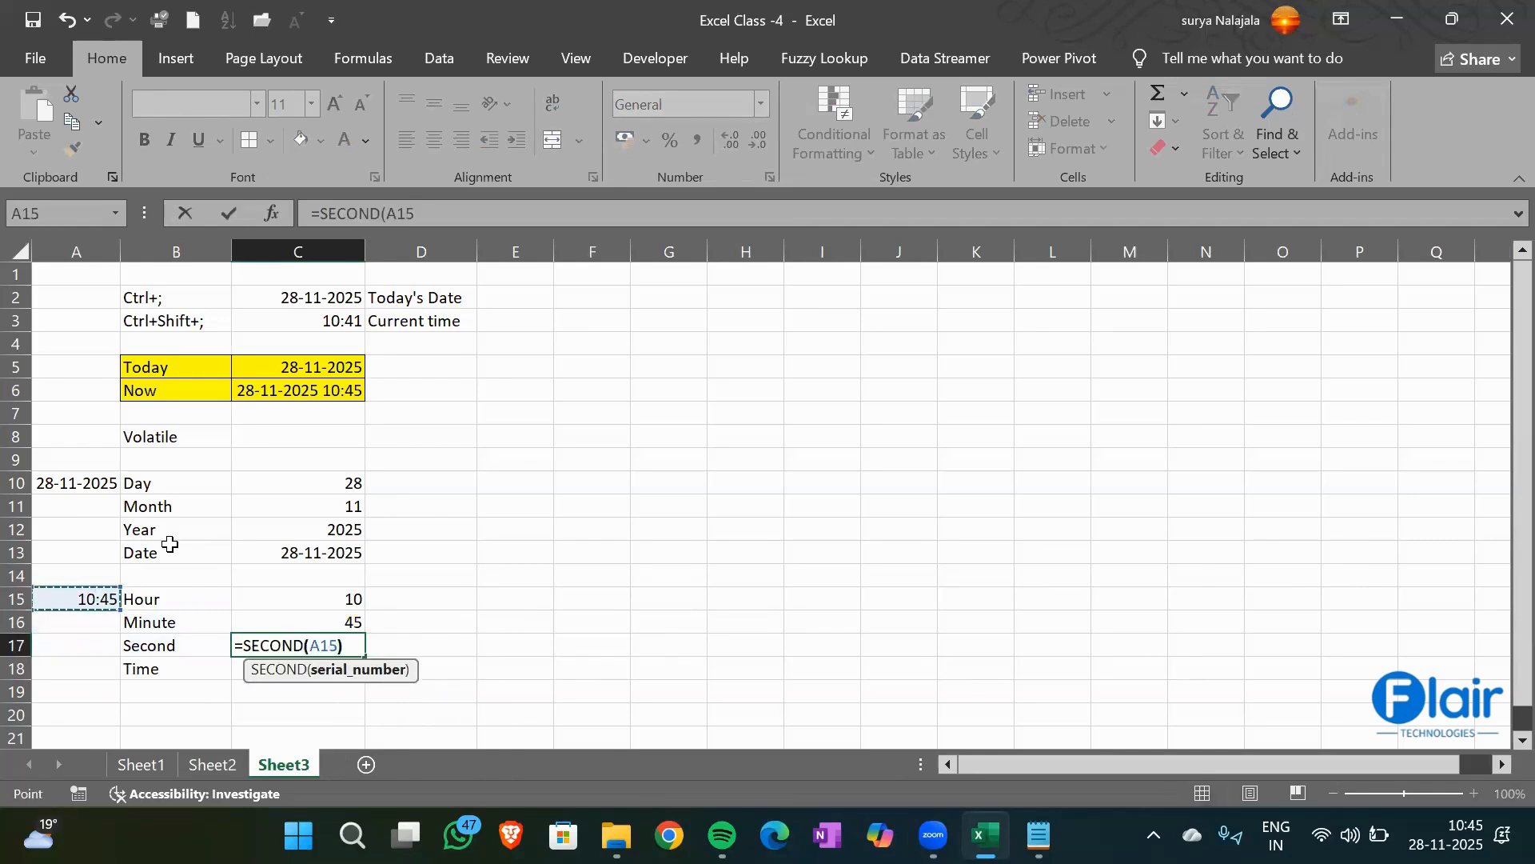
{"action": "key", "text": "Return"}
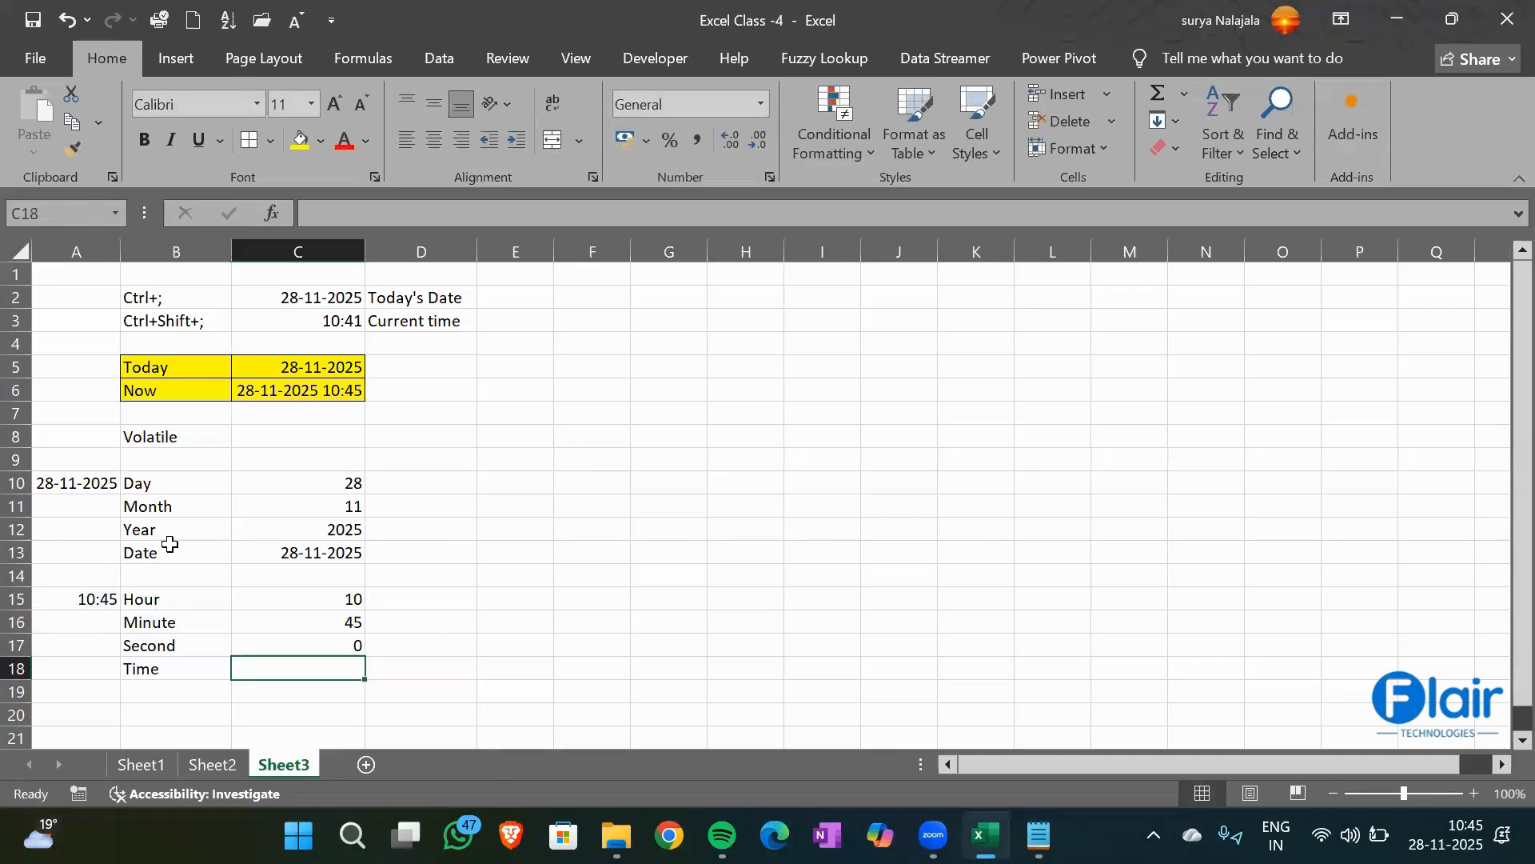
Build the time from its parts with the formula =TIME(C15,C16,C17) in cell C18, and reselect that cell
{"action": "type", "text": "=Tim"}
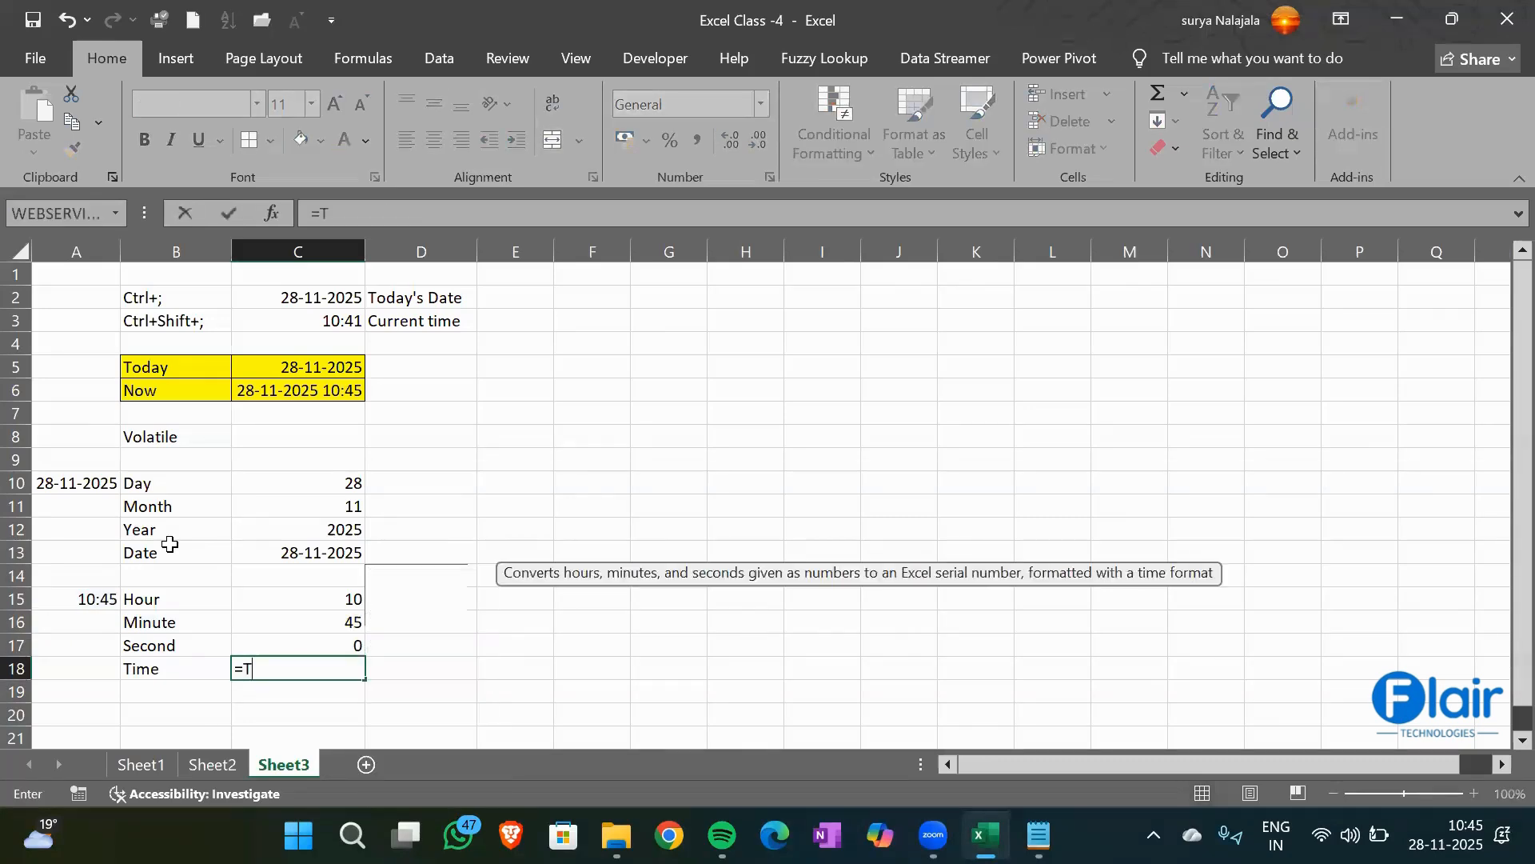
{"action": "key", "text": "Tab"}
{"action": "key", "text": "Up"}
{"action": "key", "text": "Up"}
{"action": "key", "text": "Up"}
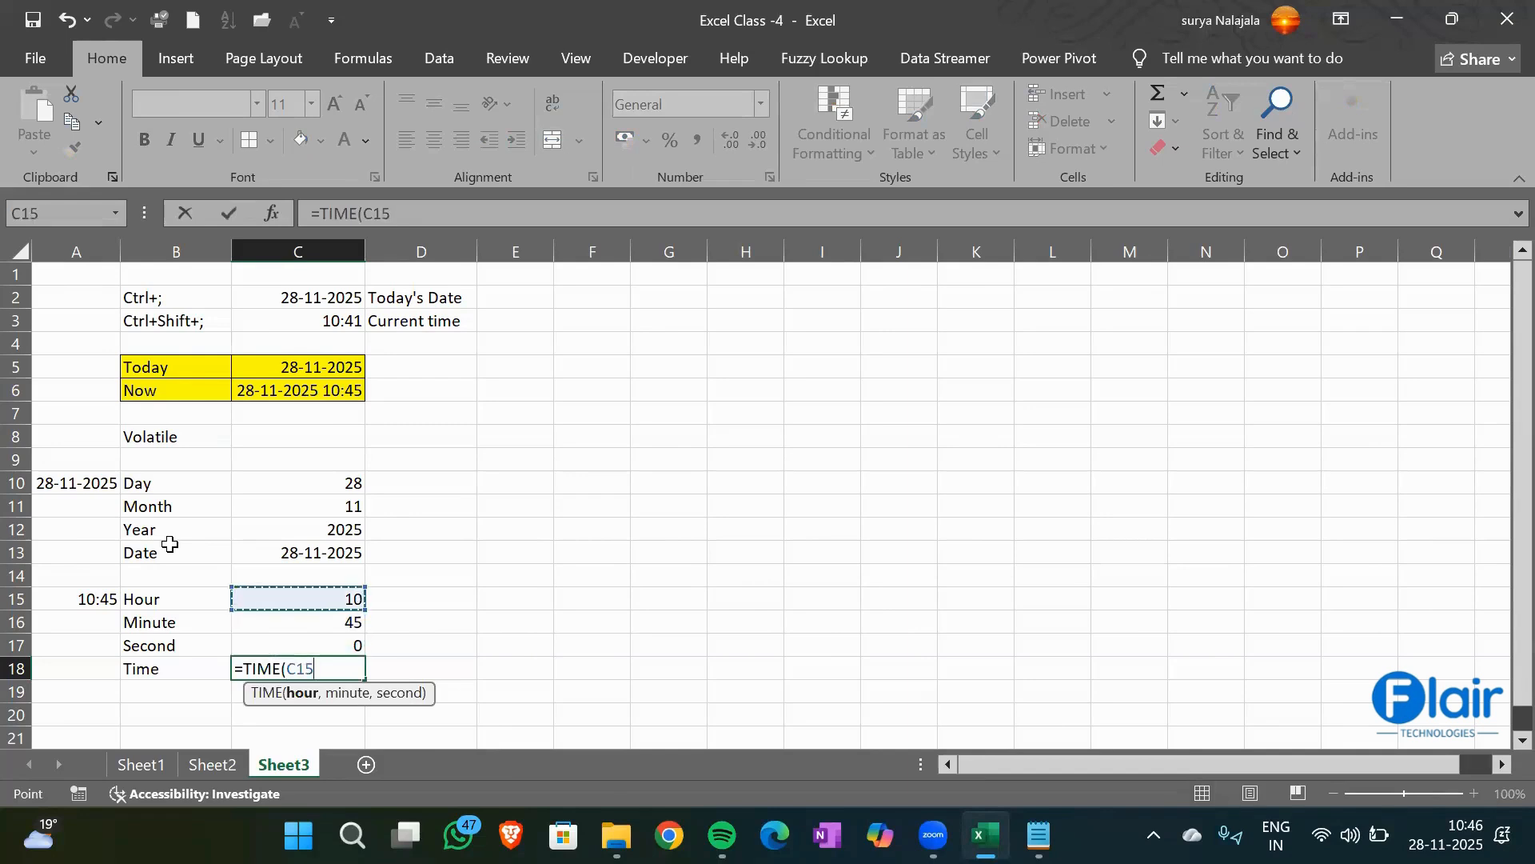
{"action": "type", "text": ","}
{"action": "key", "text": "Up"}
{"action": "key", "text": "Up"}
{"action": "type", "text": ","}
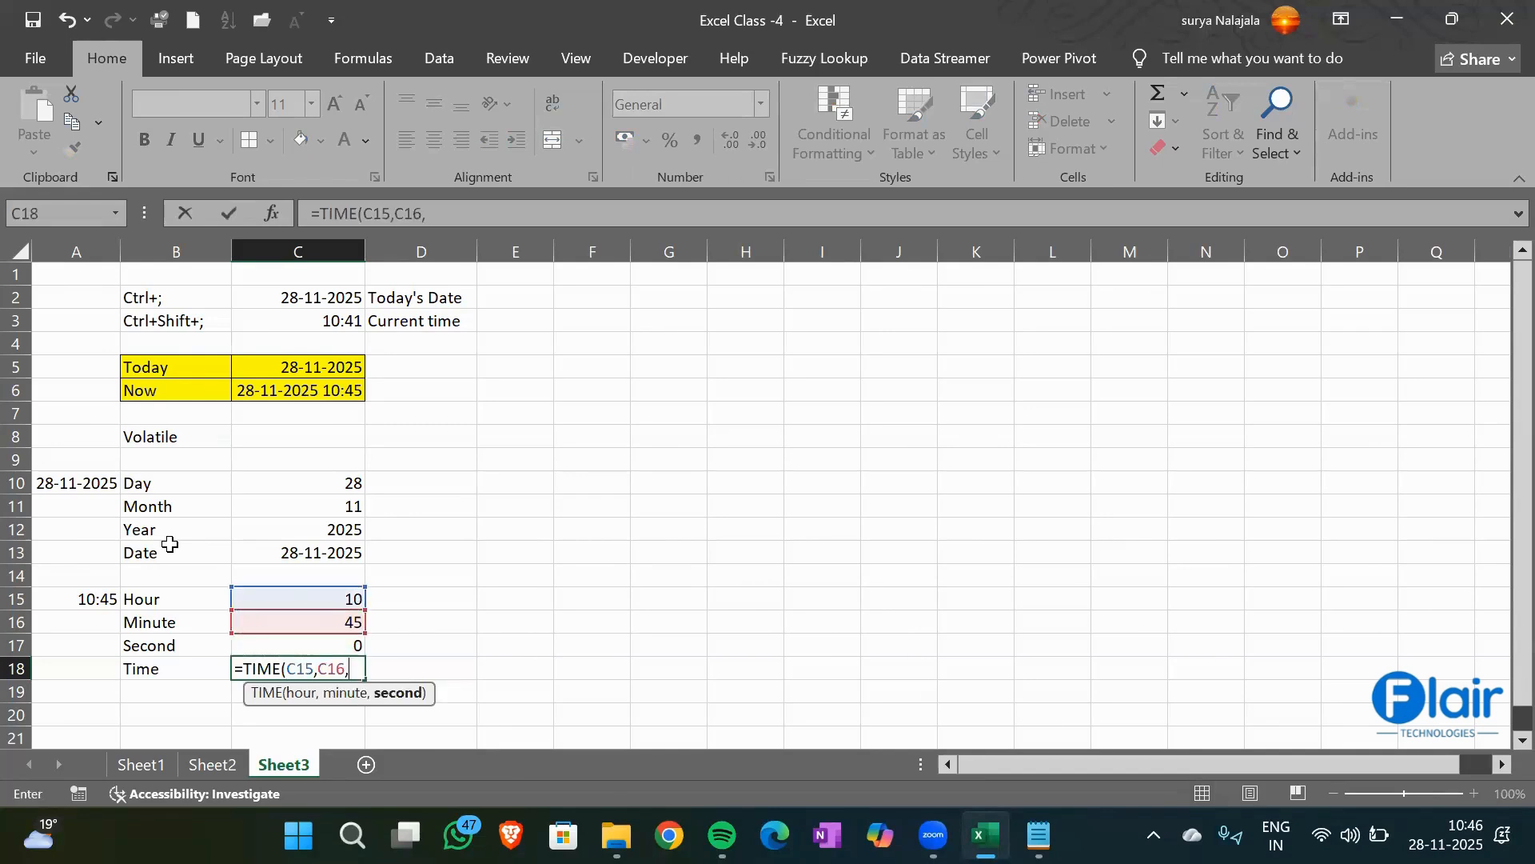
{"action": "key", "text": "Down"}
{"action": "key", "text": "Up"}
{"action": "key", "text": "Up"}
{"action": "type", "text": ")"}
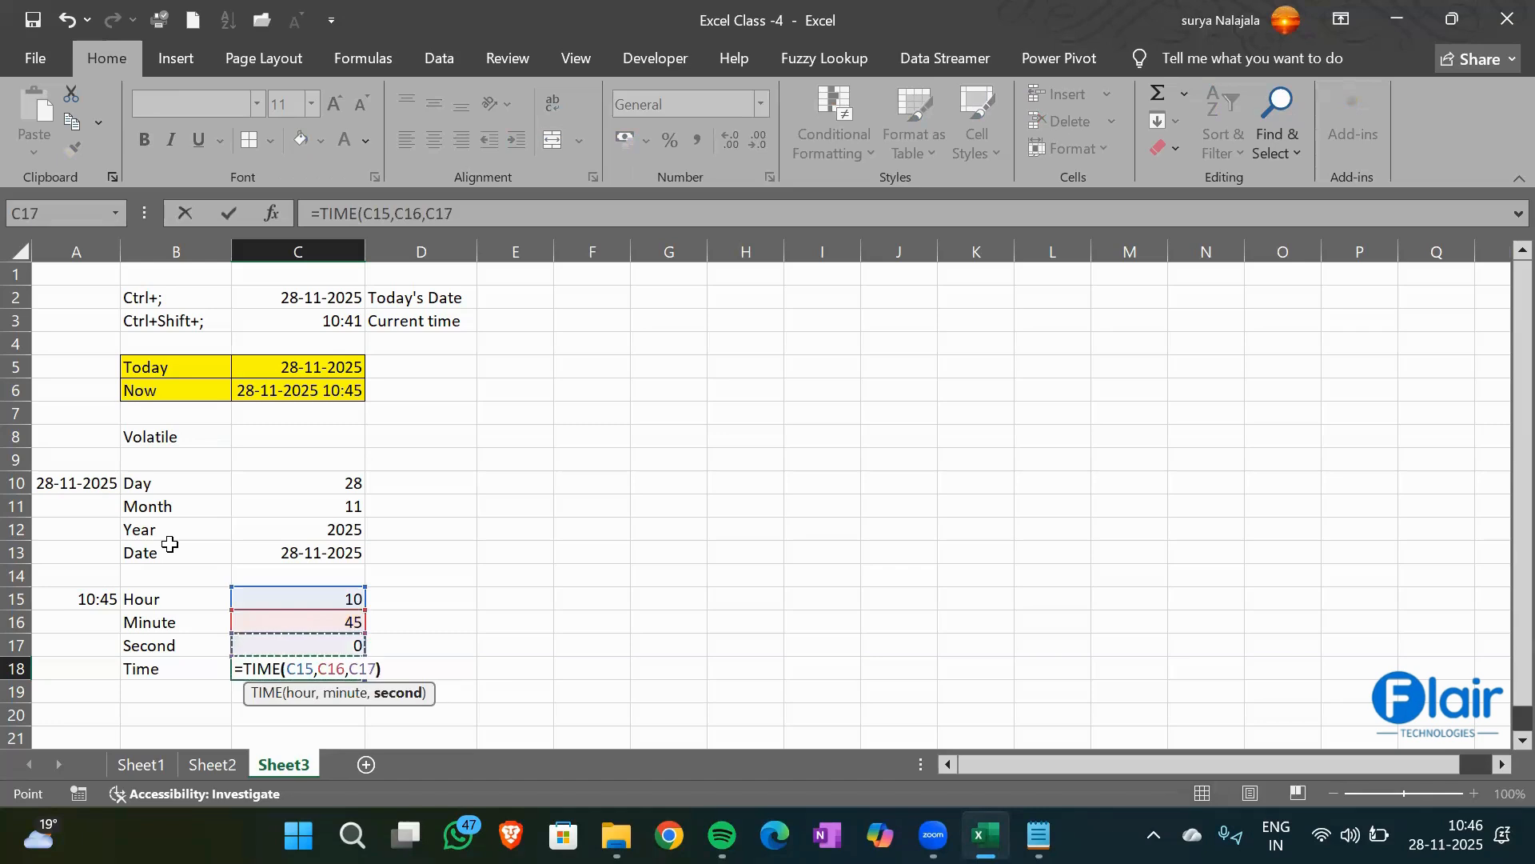
{"action": "key", "text": "Return"}
{"action": "key", "text": "Up"}
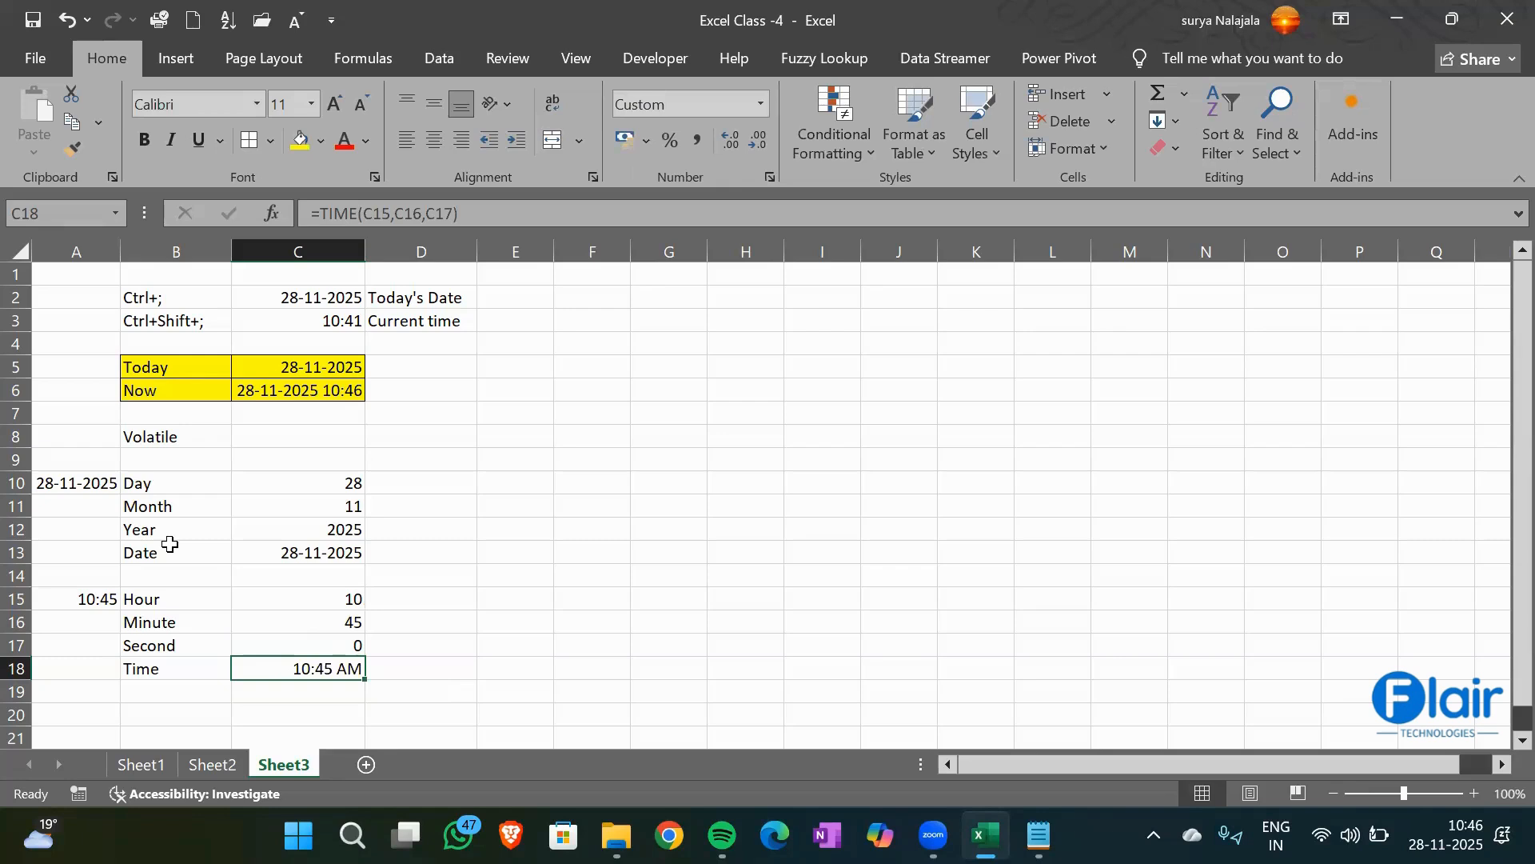
Enter the labels Weekday in F2 and Weeknum in F3, and fit column F's width to its contents
{"action": "left_click", "coordinate": [588, 294]}
{"action": "type", "text": "Weekday"}
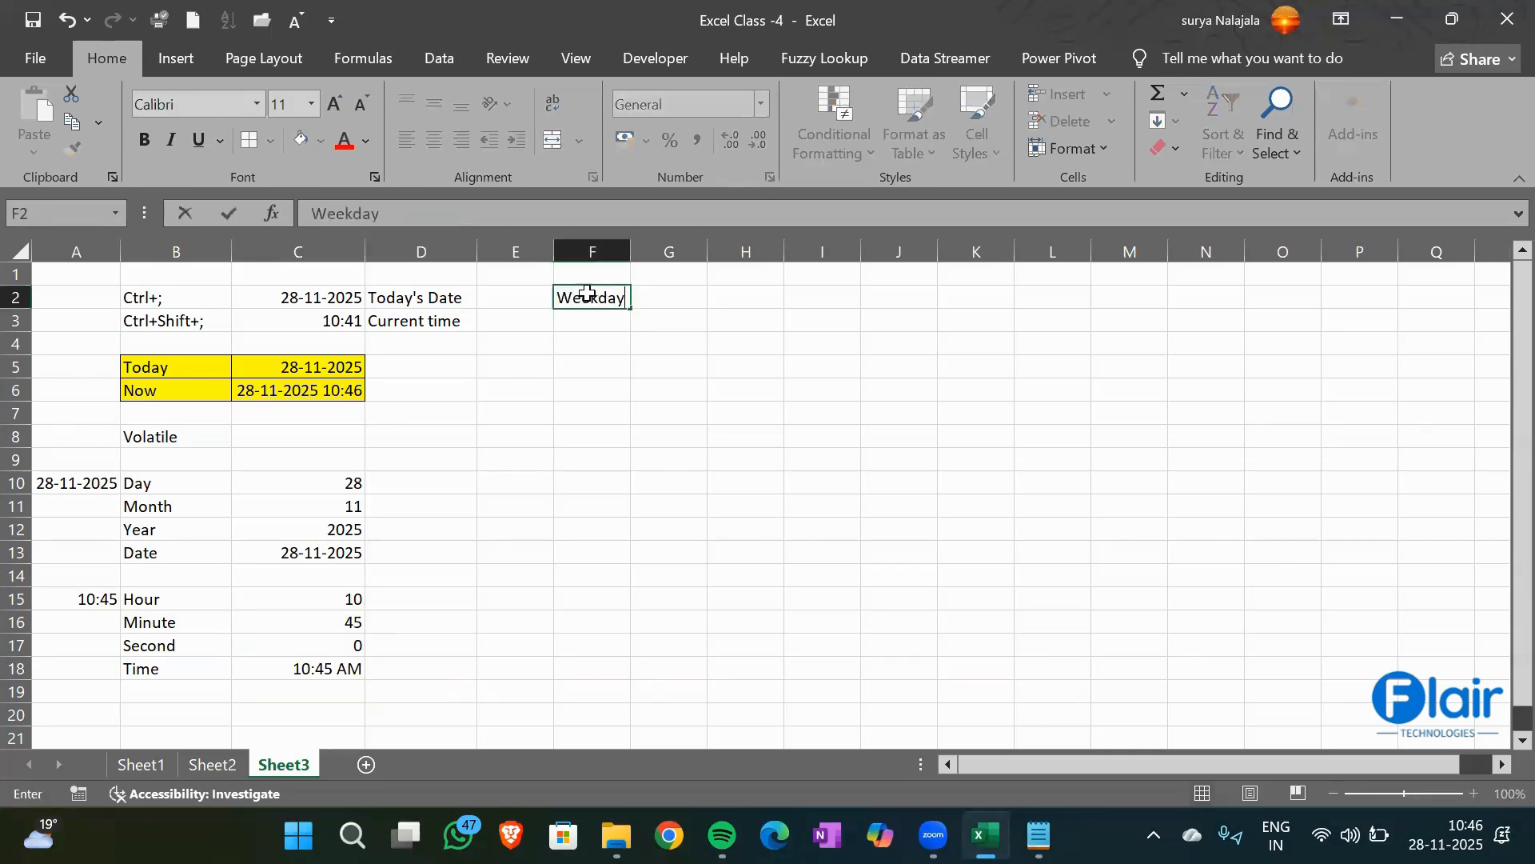
{"action": "key", "text": "Return"}
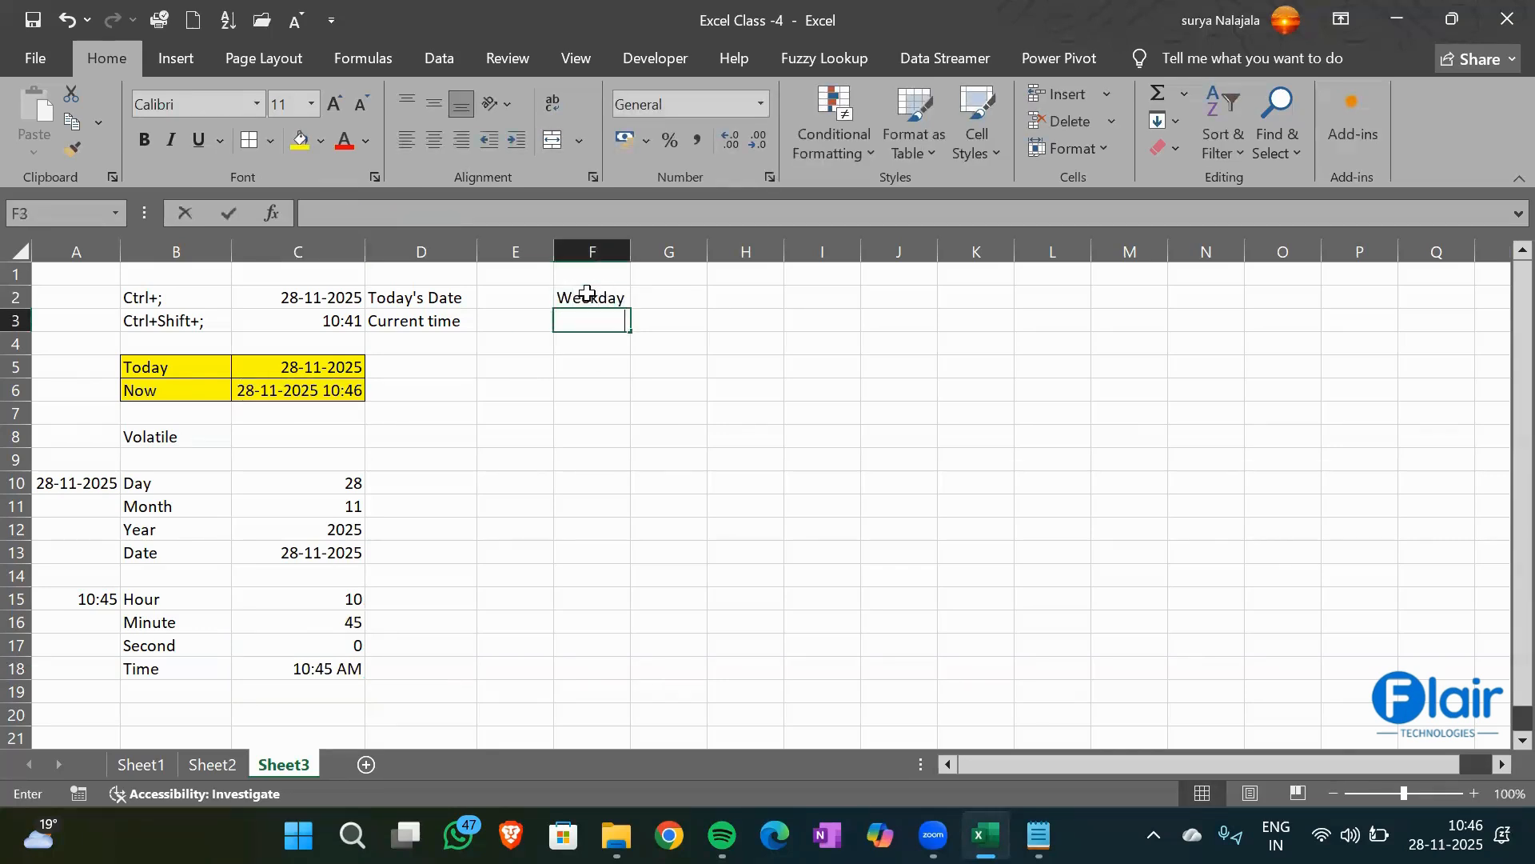
{"action": "type", "text": "Weeknum"}
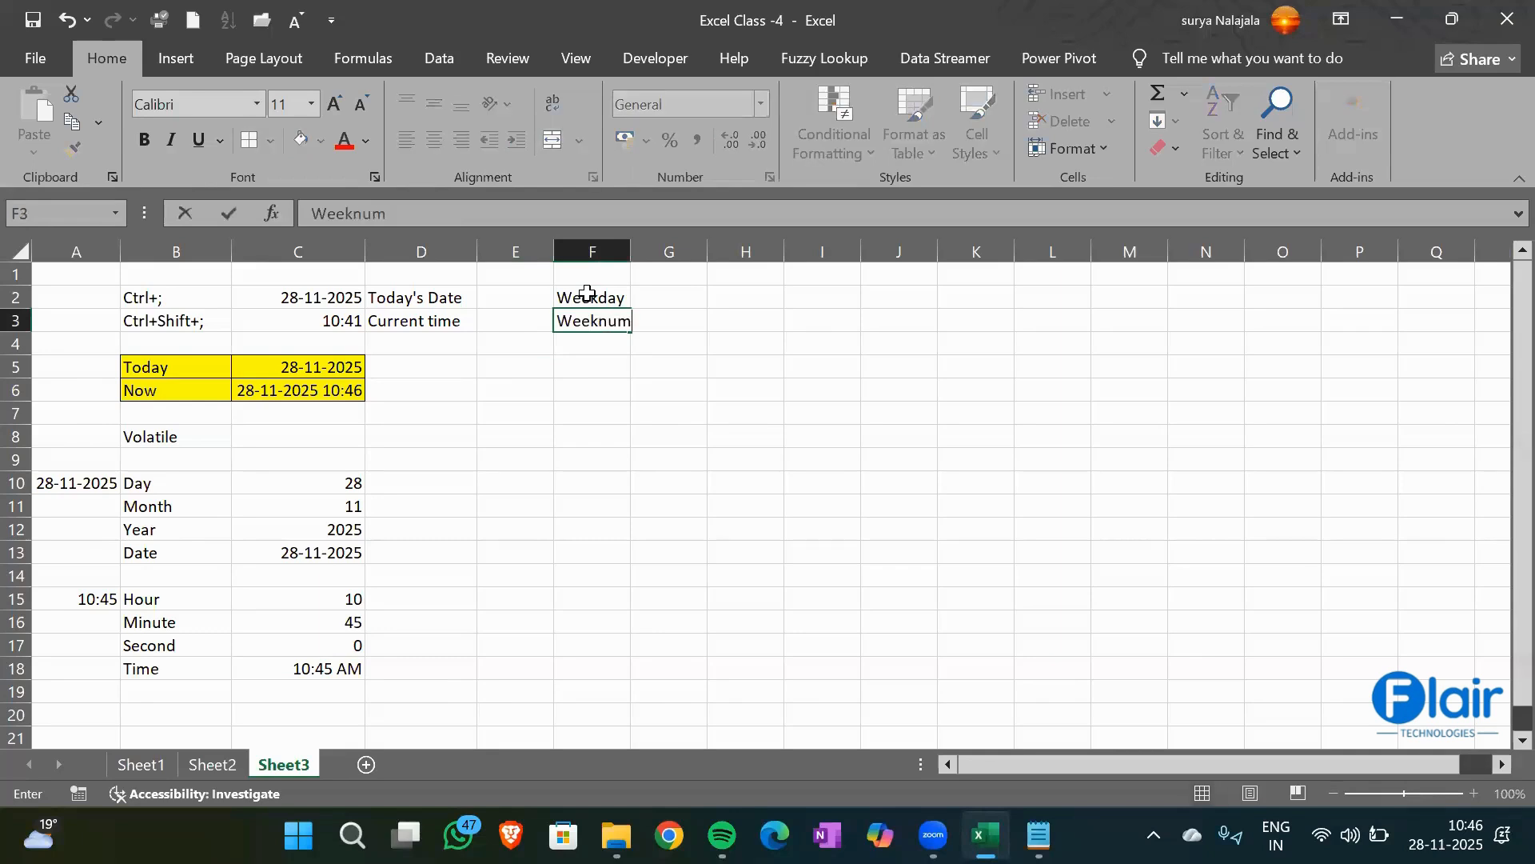
{"action": "key", "text": "Return"}
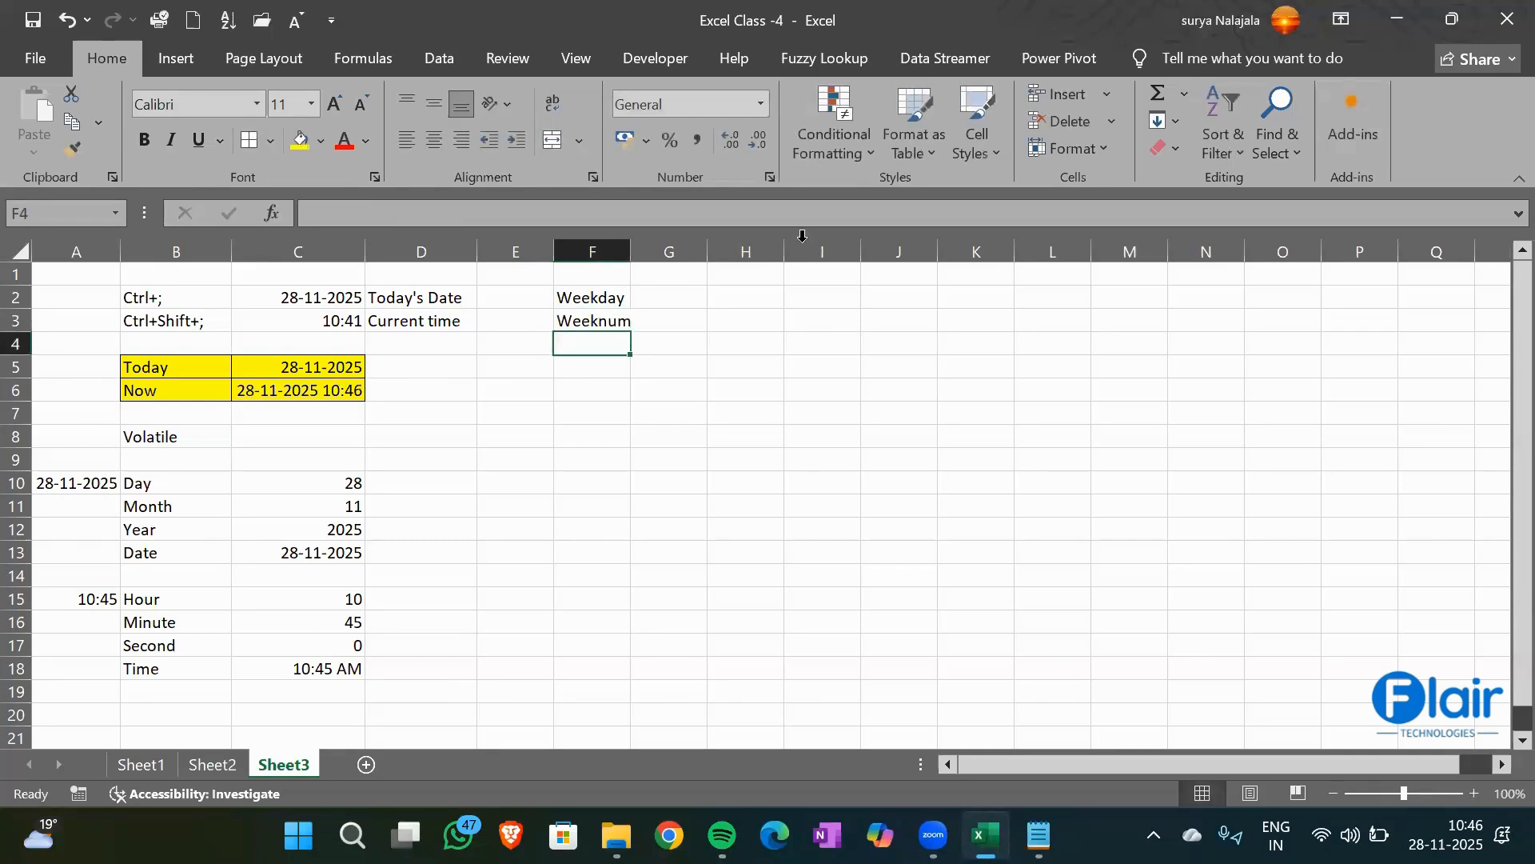
{"action": "left_click_drag", "start_coordinate": [634, 245], "coordinate": [634, 245]}
{"action": "double_click", "coordinate": [634, 245]}
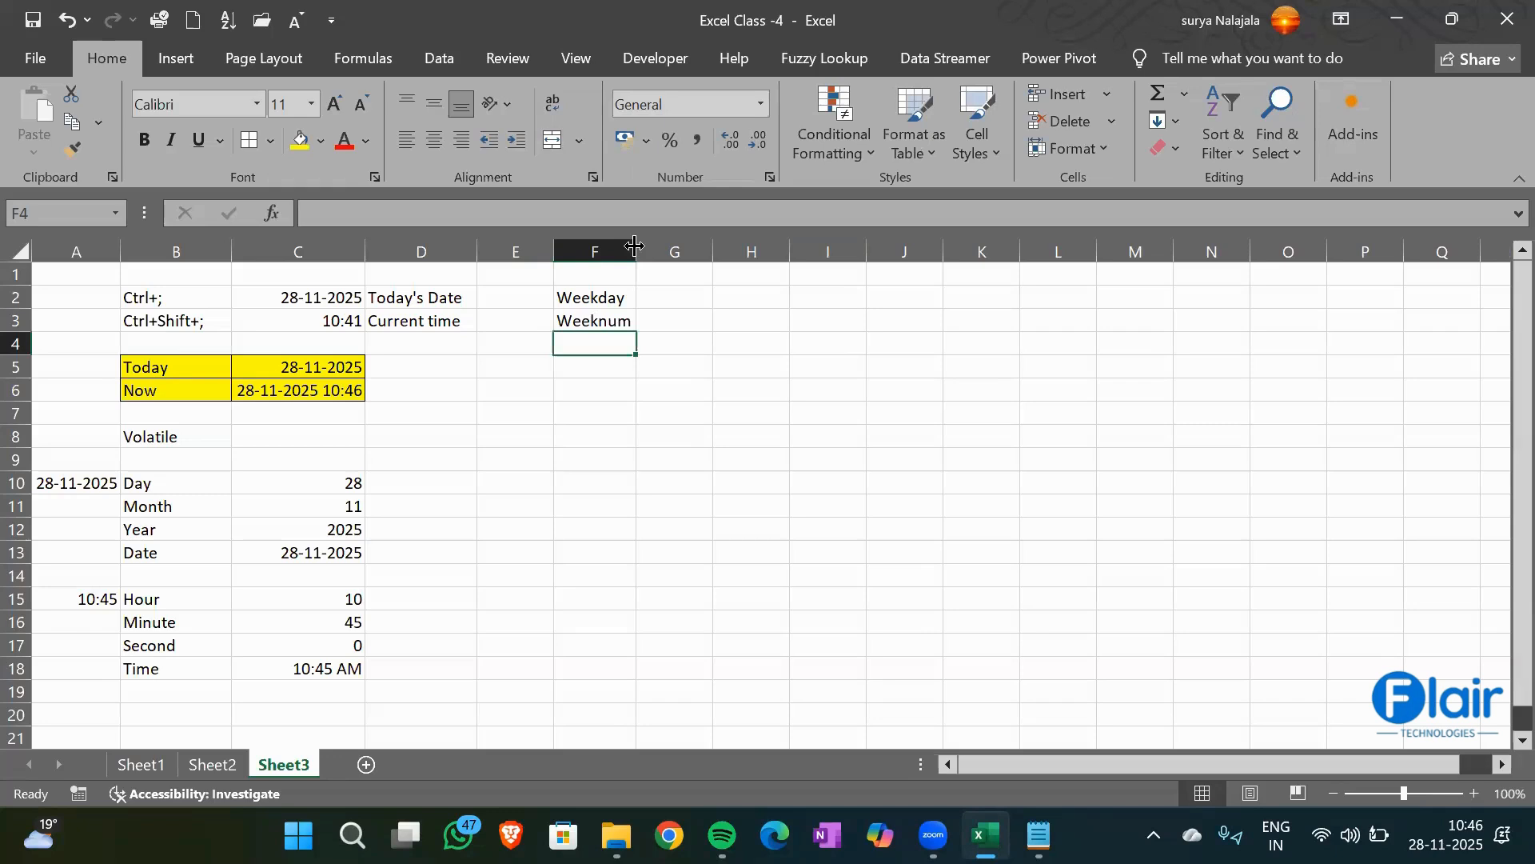
Insert today's date as a static value in cell G1, above the Weekday and Weeknum rows
{"action": "left_click", "coordinate": [651, 320]}
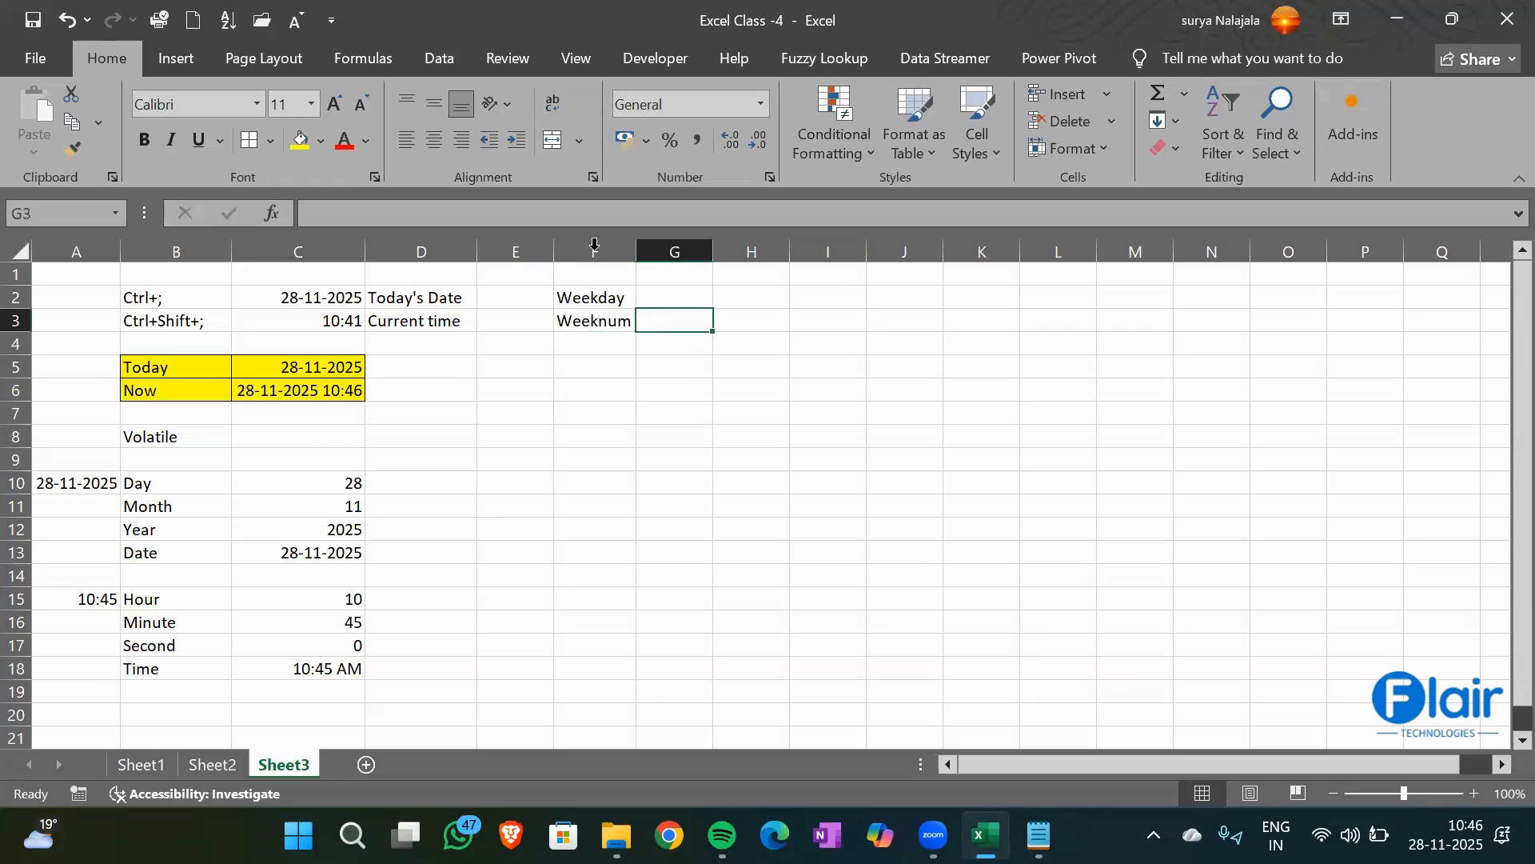
{"action": "left_click", "coordinate": [686, 274]}
{"action": "key", "text": "ctrl+semicolon"}
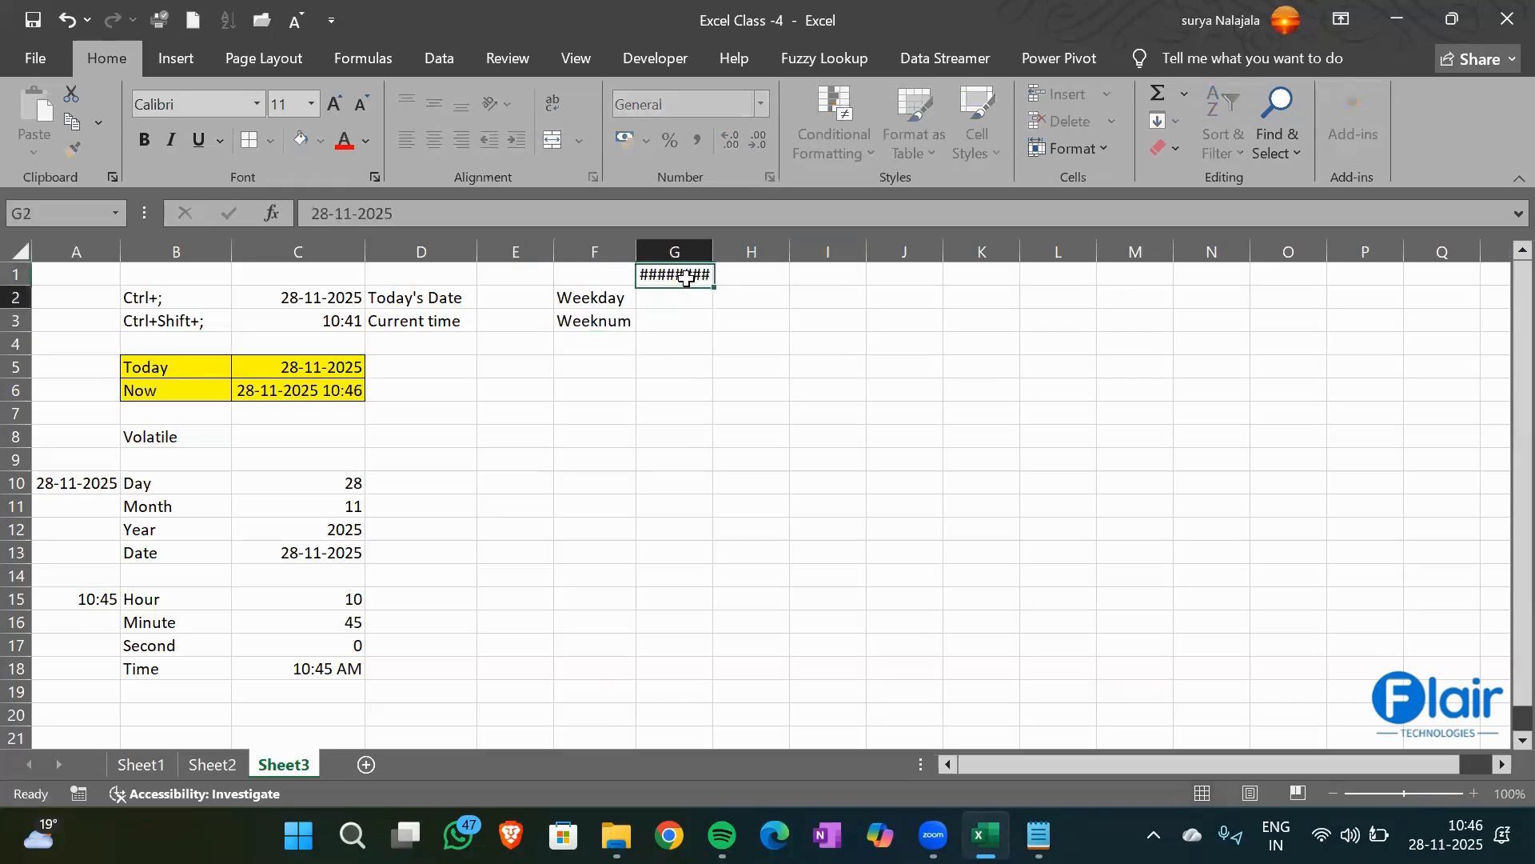
{"action": "key", "text": "Return"}
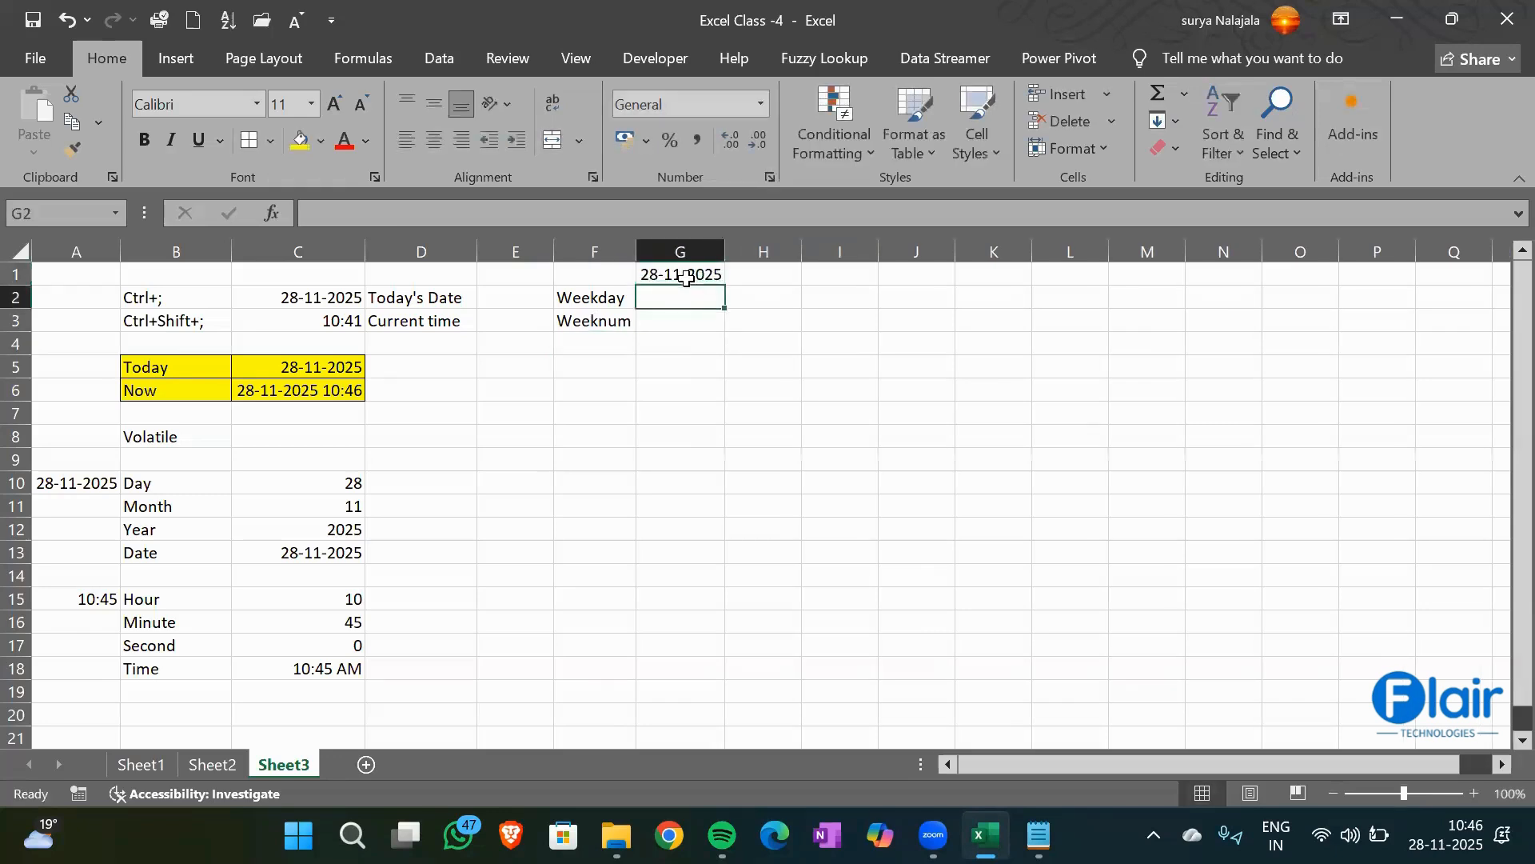
Calculate the week number of the date in G1 with the formula =WEEKNUM(G1) in cell G3
{"action": "left_click", "coordinate": [697, 321]}
{"action": "type", "text": "="}
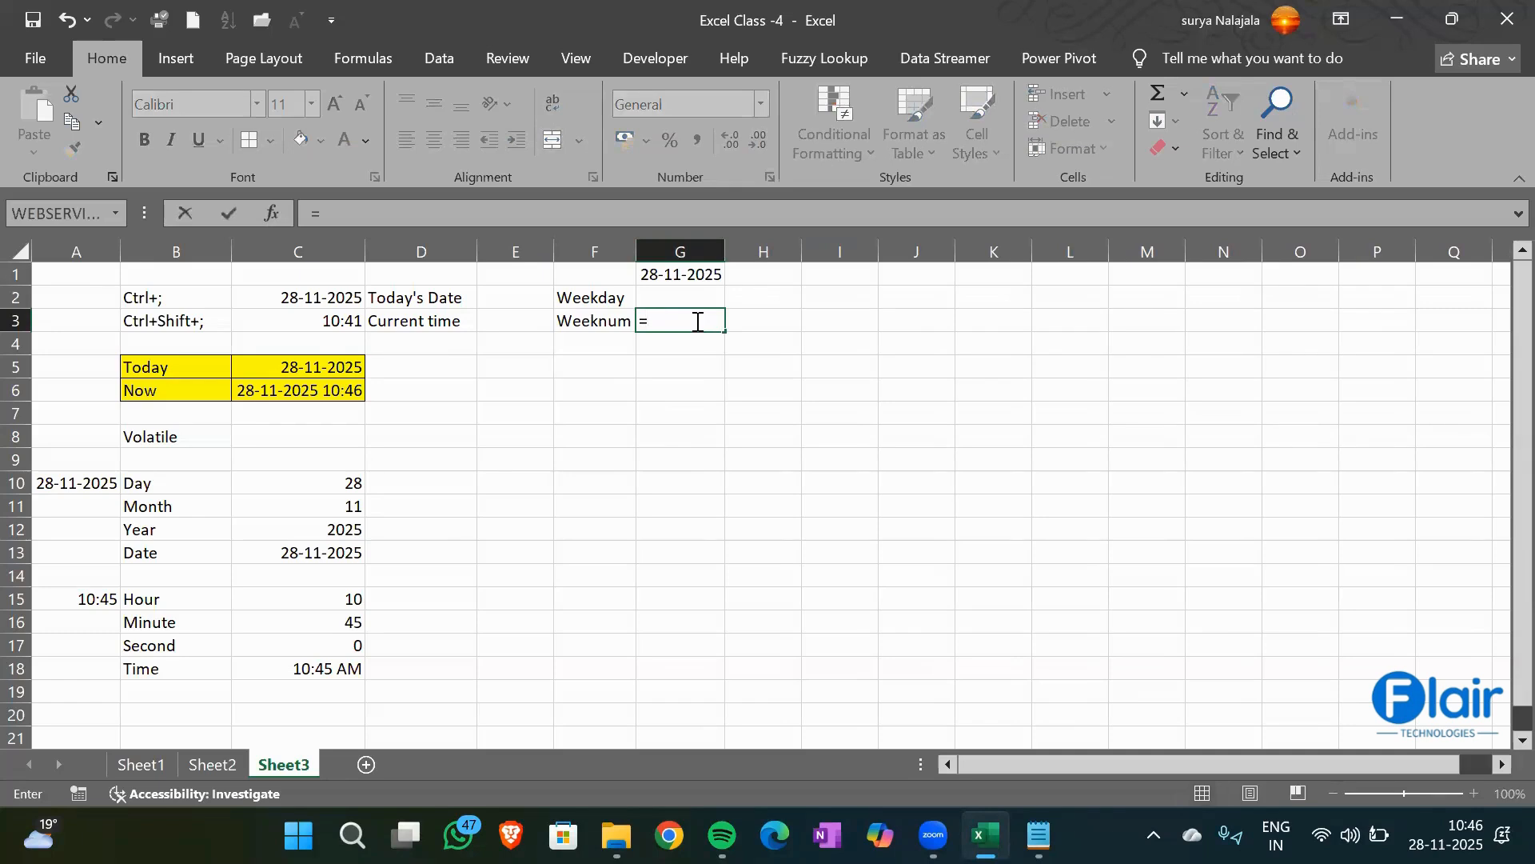
{"action": "type", "text": "Weekn"}
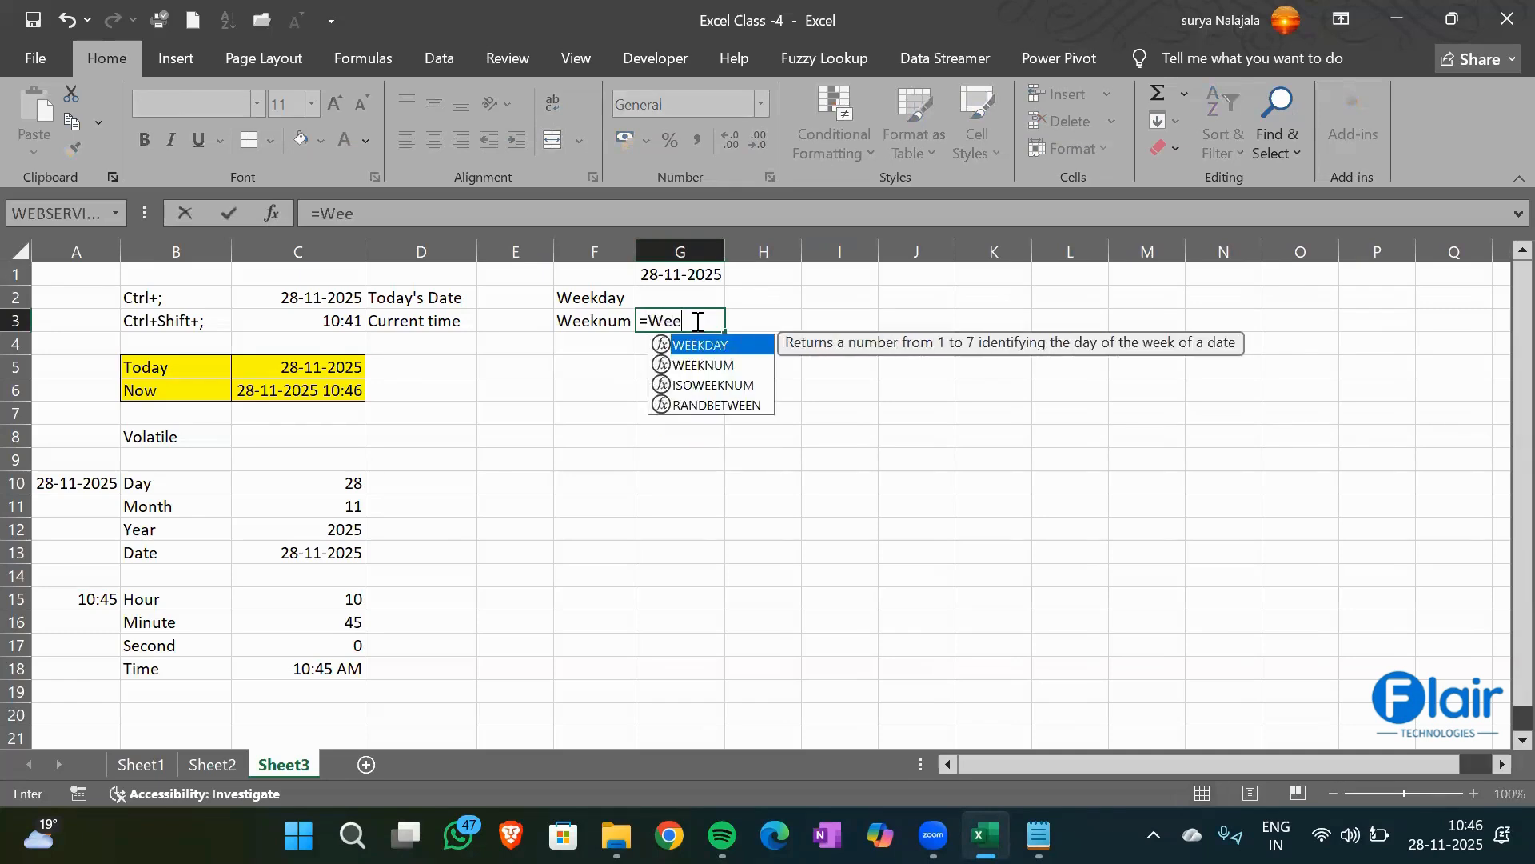
{"action": "key", "text": "Tab"}
{"action": "key", "text": "Up"}
{"action": "key", "text": "Up"}
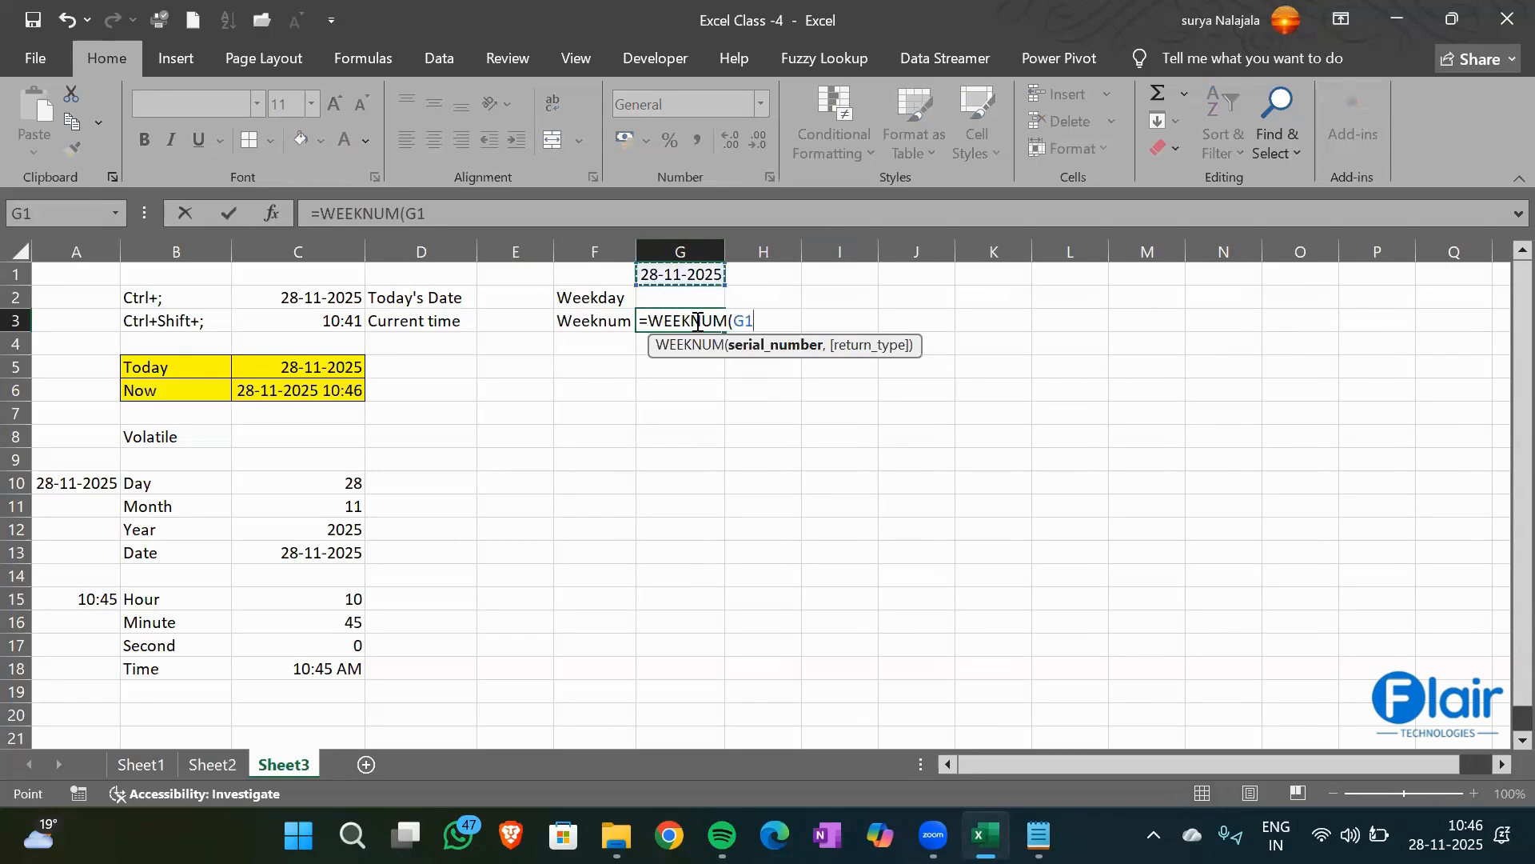
{"action": "type", "text": ")"}
{"action": "key", "text": "Return"}
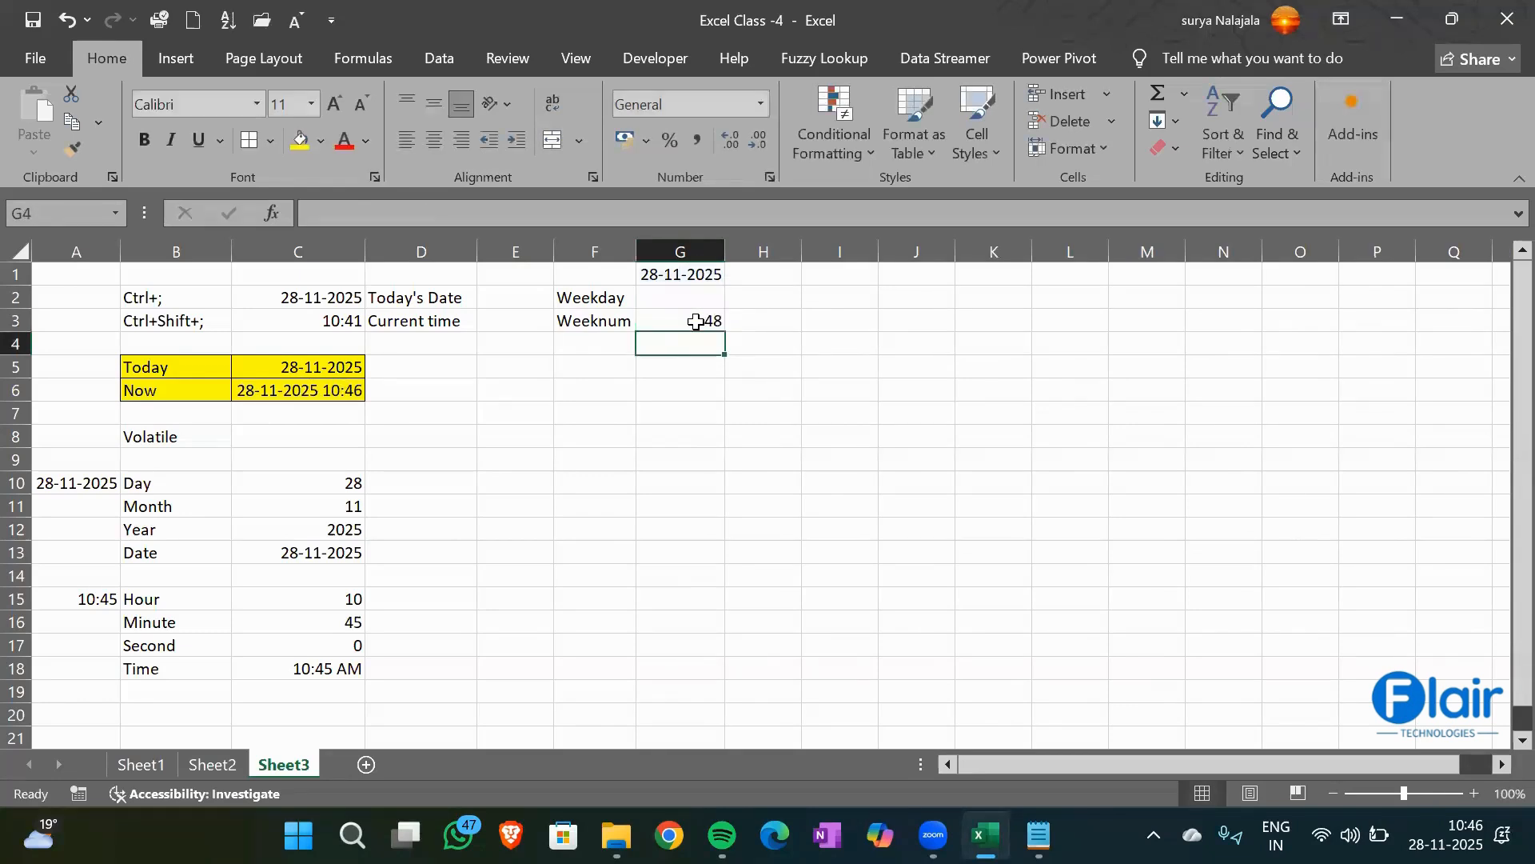
Calculate the weekday number of the date in G1 with the formula =WEEKDAY(G1) in cell G2
{"action": "left_click", "coordinate": [671, 317]}
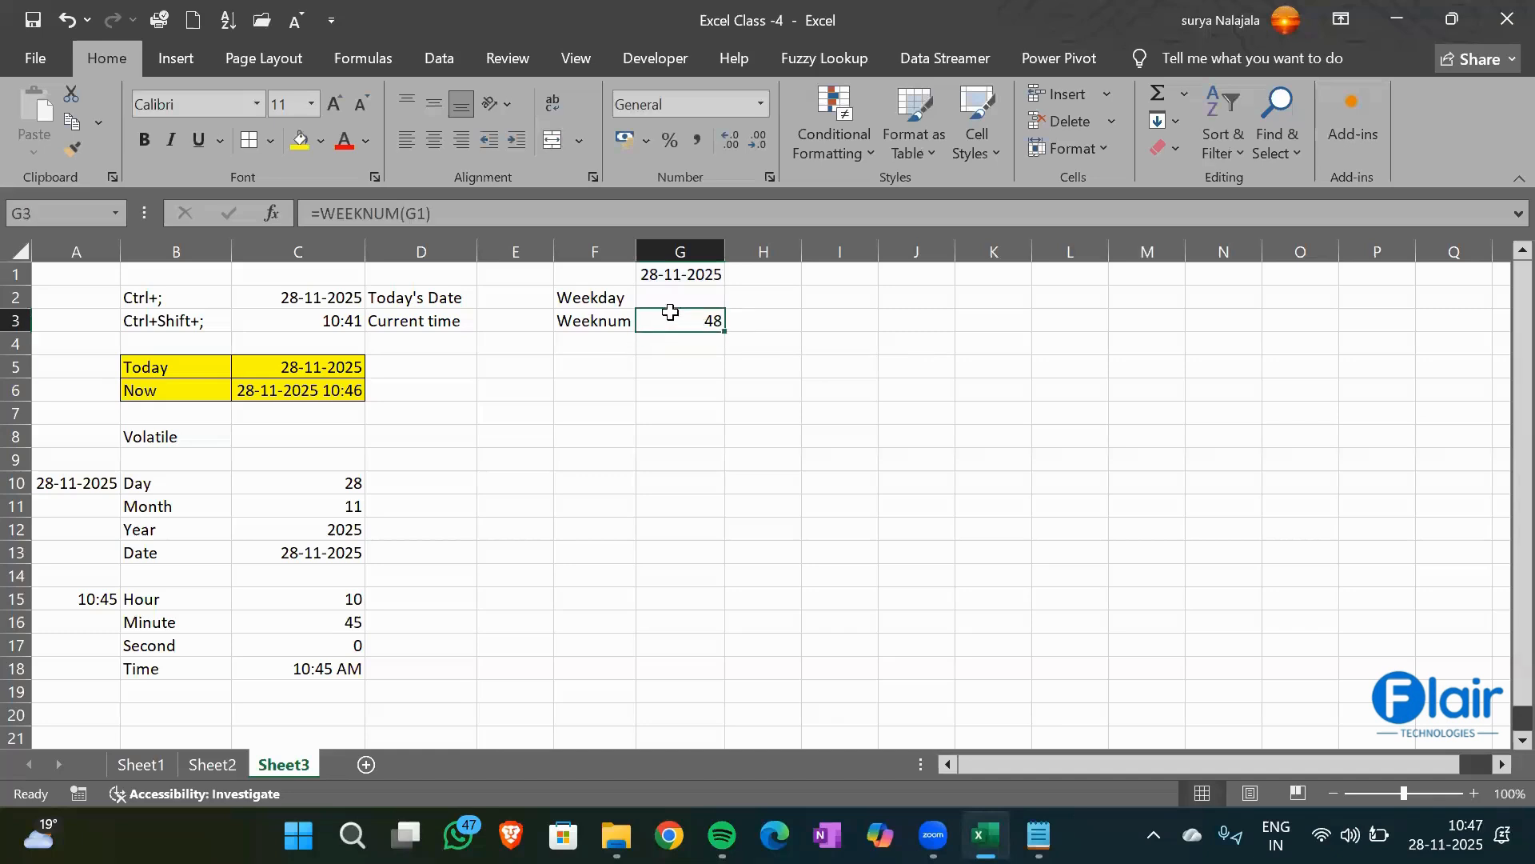
{"action": "left_click", "coordinate": [668, 301]}
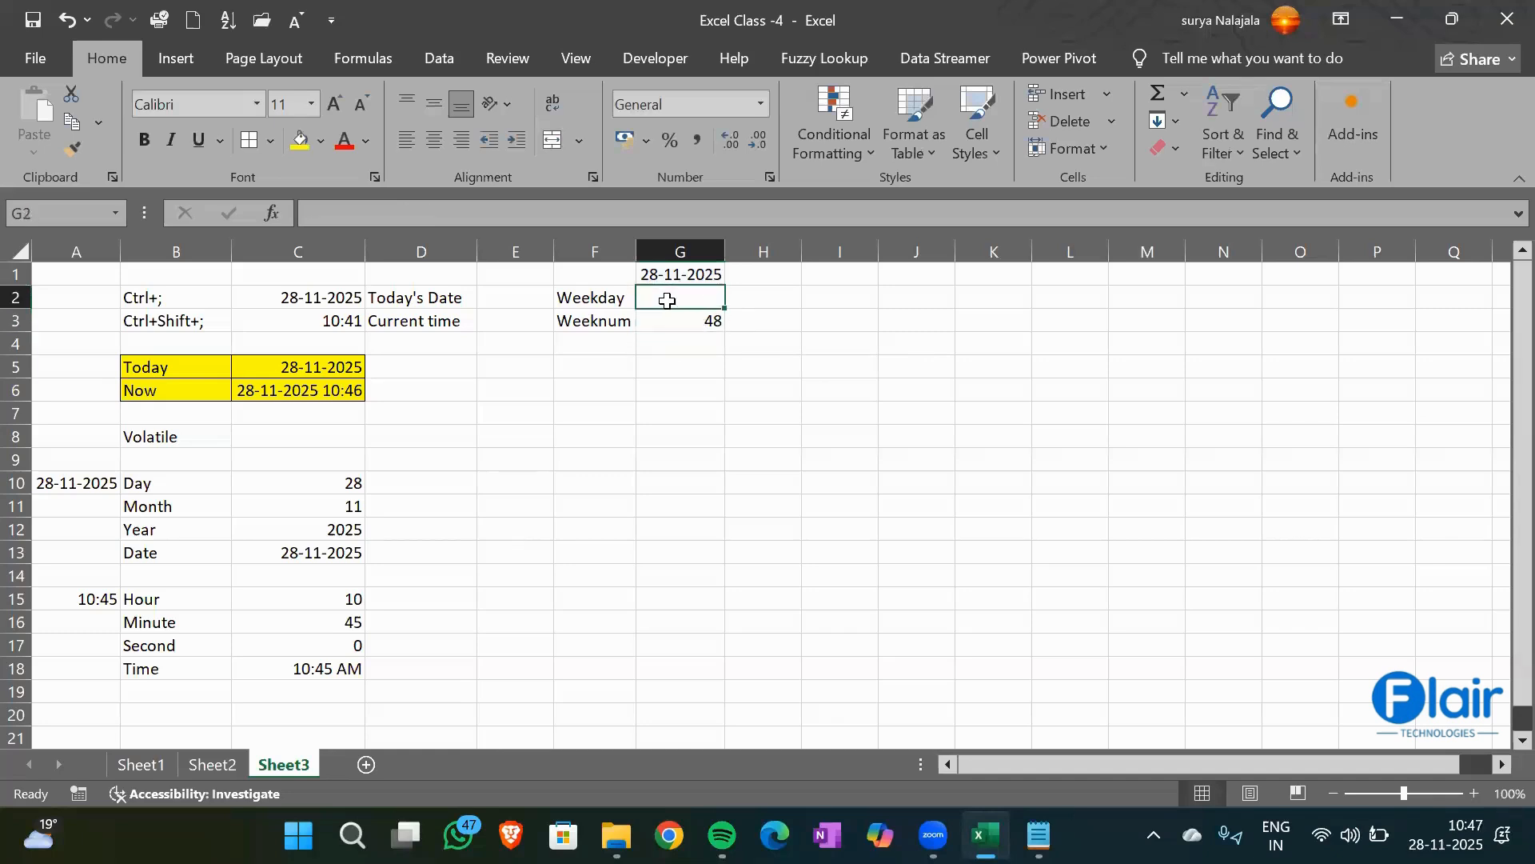
{"action": "double_click", "coordinate": [668, 301]}
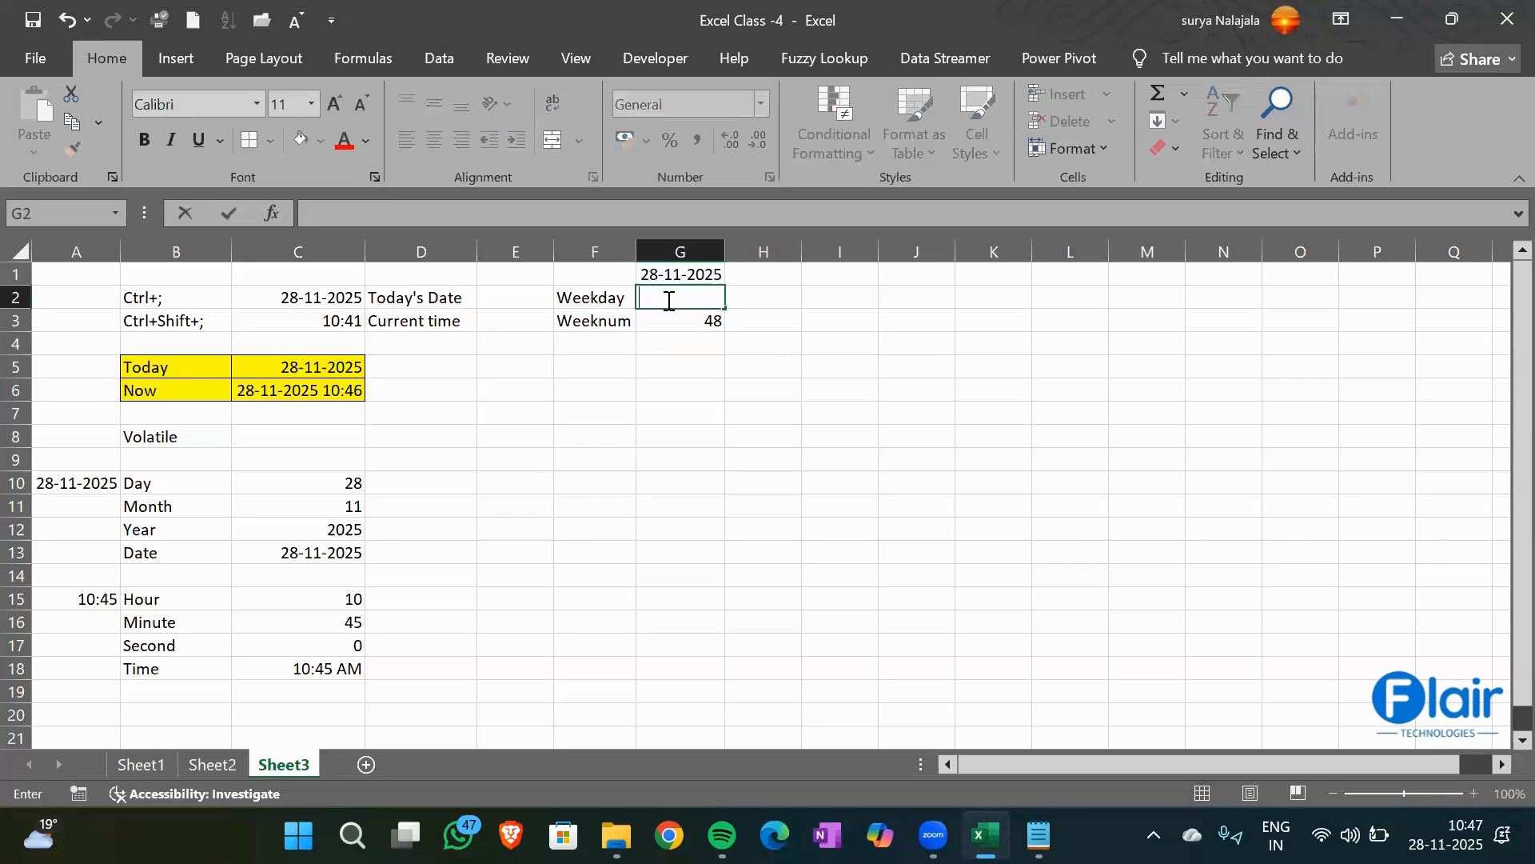
{"action": "type", "text": "=W"}
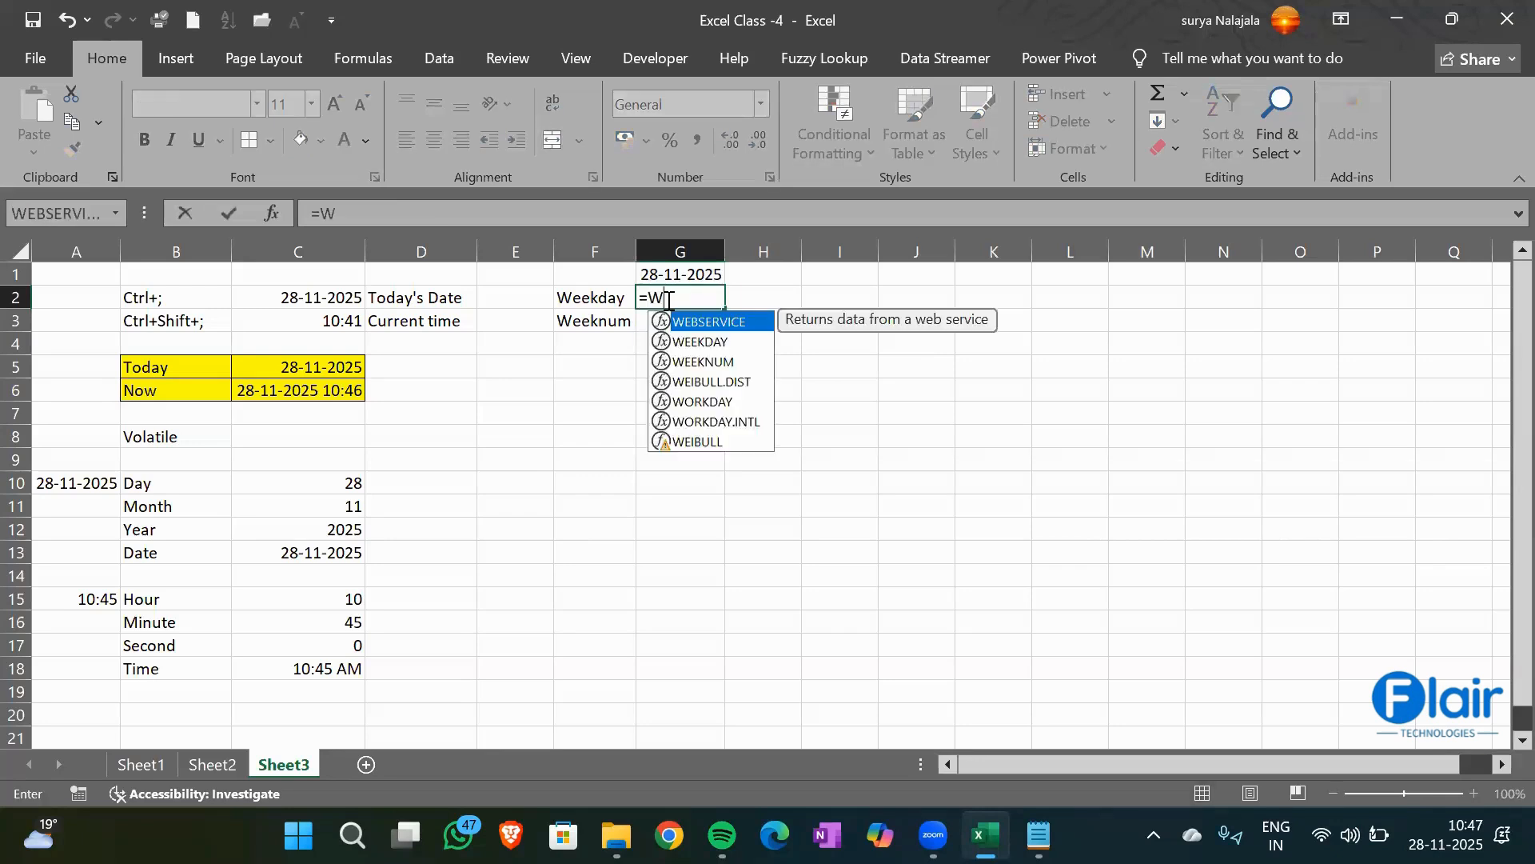
{"action": "type", "text": "eekd"}
{"action": "key", "text": "Tab"}
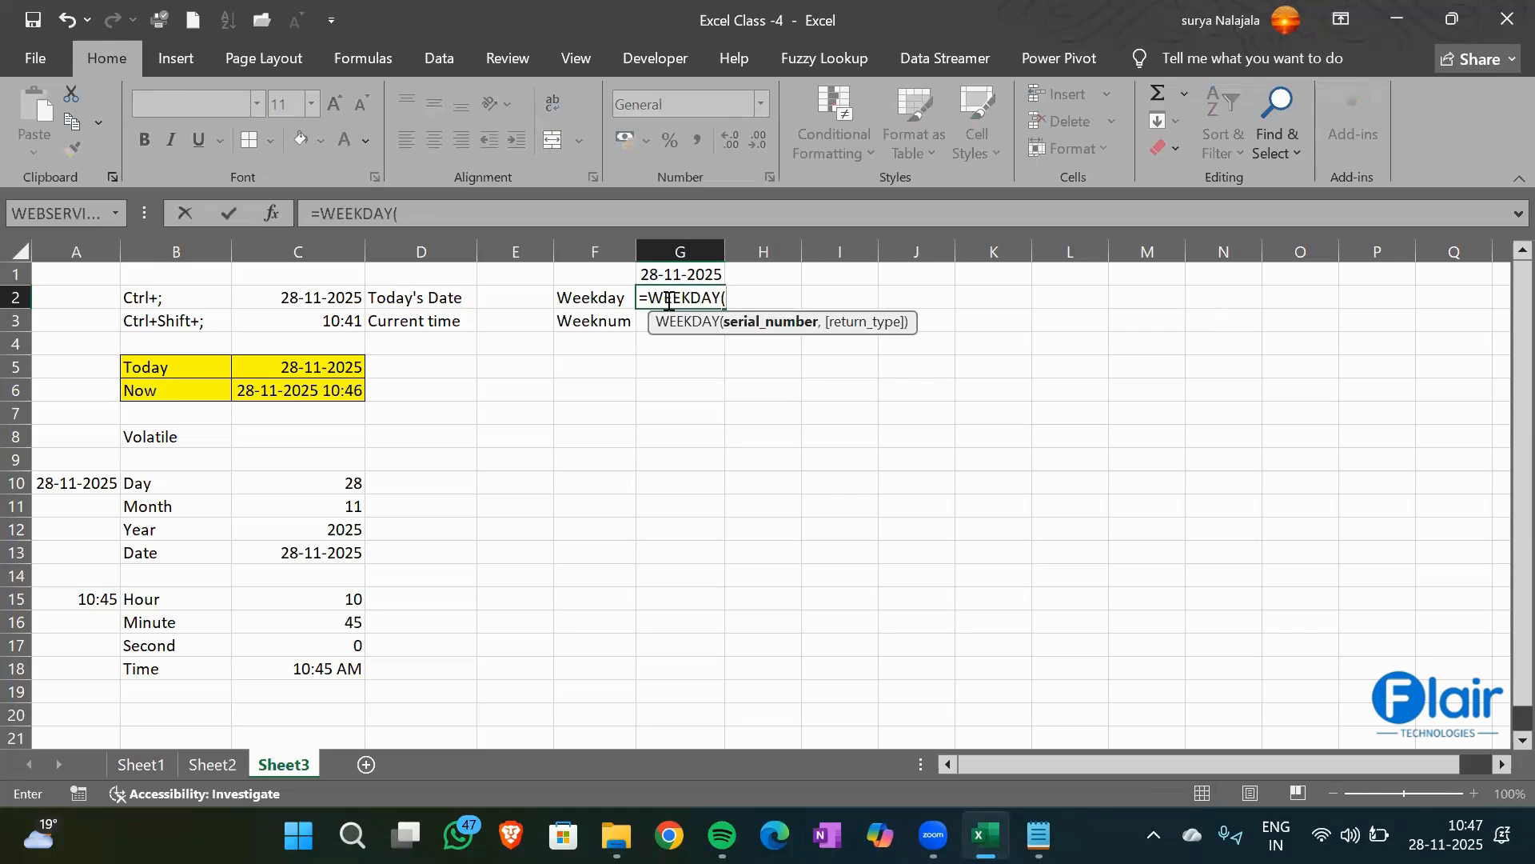
{"action": "key", "text": "Up"}
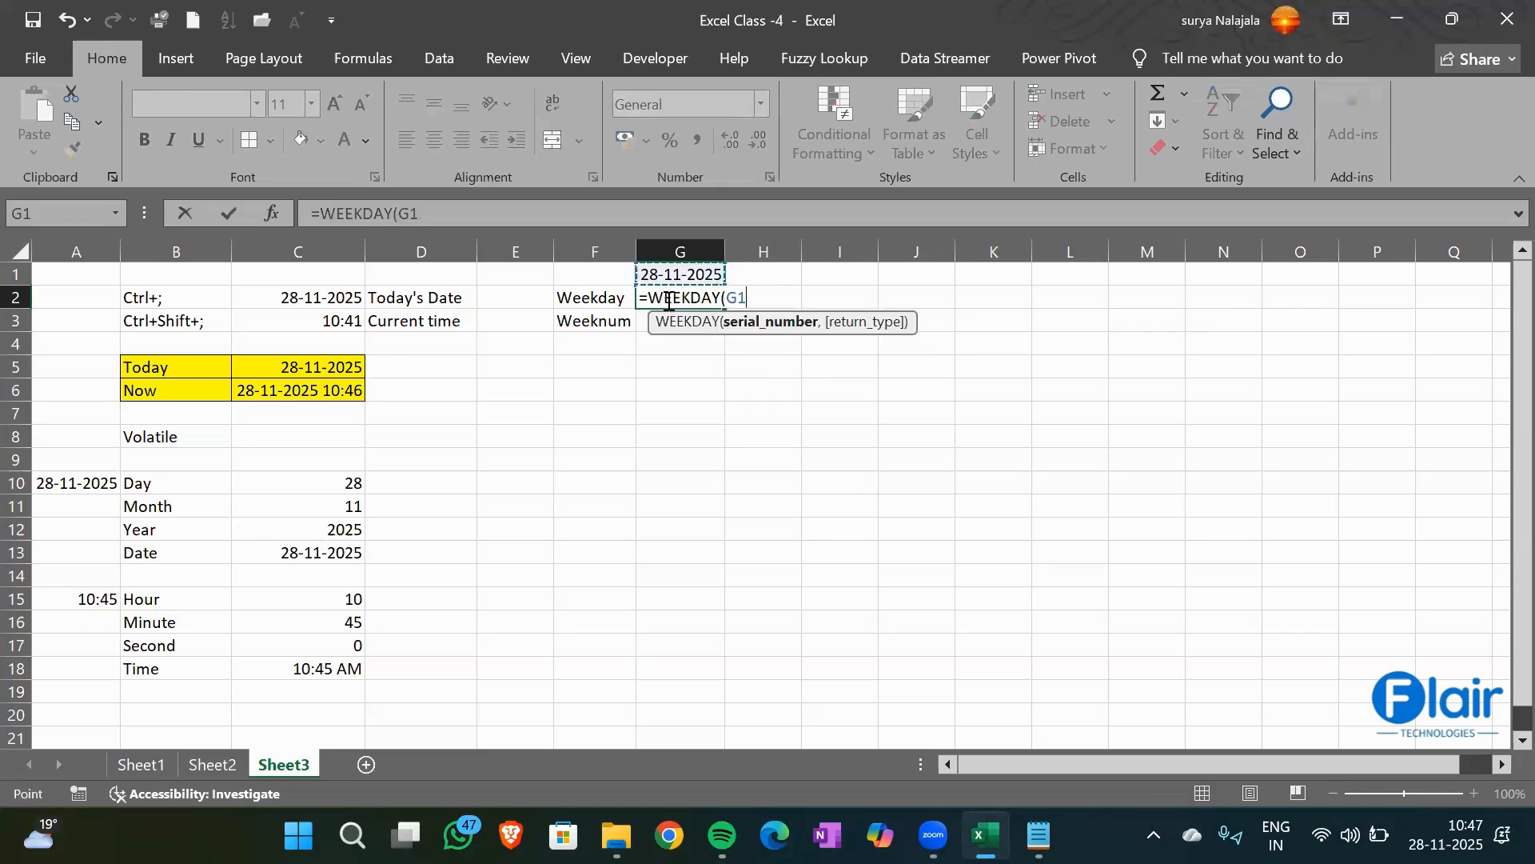
{"action": "type", "text": ")"}
{"action": "key", "text": "Return"}
{"action": "left_click", "coordinate": [694, 299]}
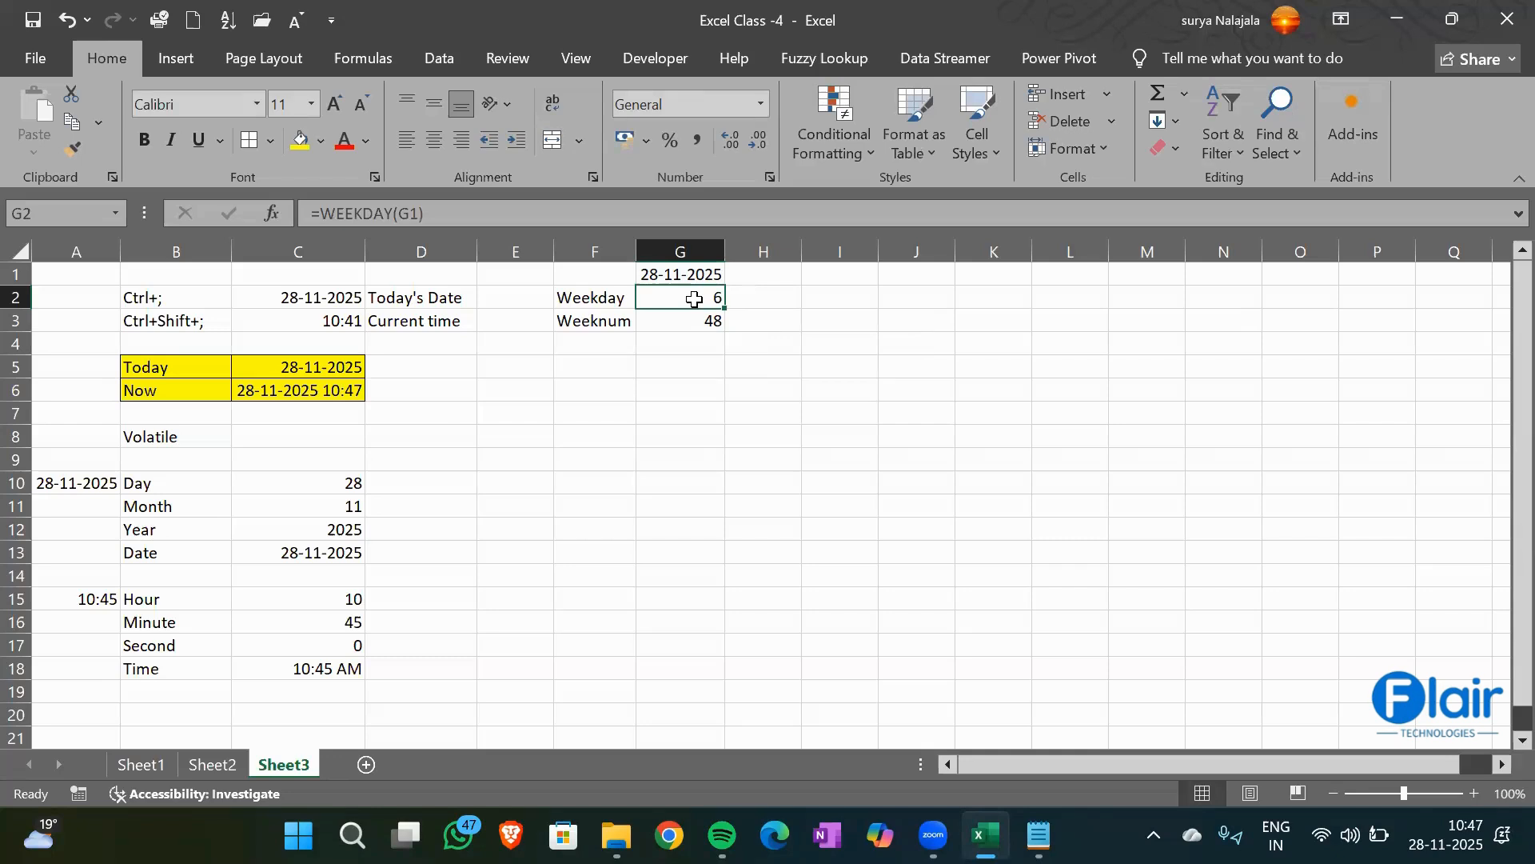
Calculate the Monday-based weekday number in cell H2 with the formula =WEEKDAY(G1,2), using return type 2, Monday through Sunday
{"action": "key", "text": "Right"}
{"action": "type", "text": "=E"}
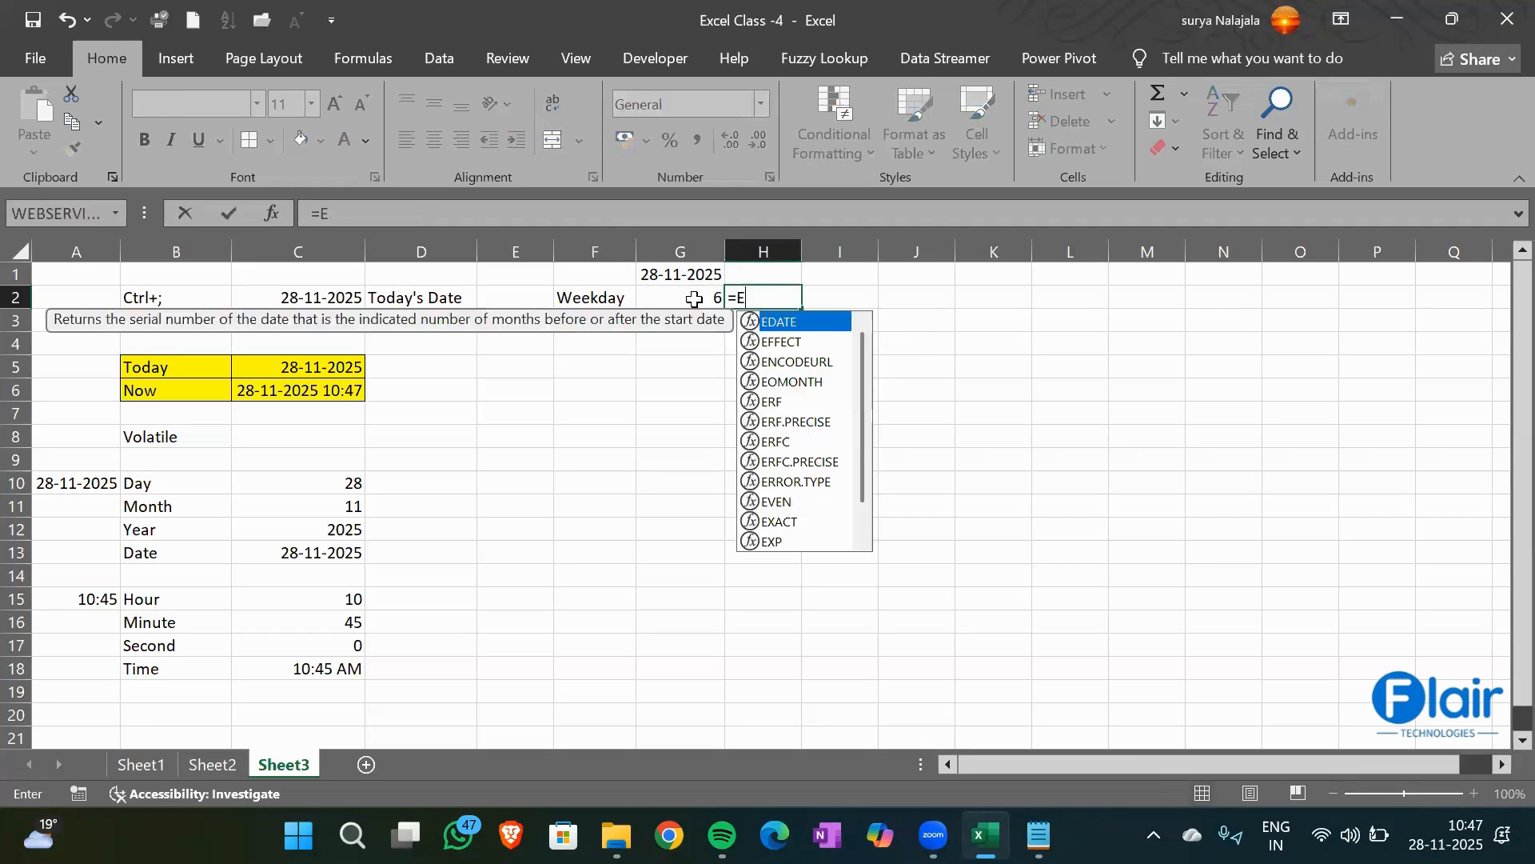
{"action": "key", "text": "BackSpace"}
{"action": "type", "text": "Wekd"}
{"action": "key", "text": "BackSpace"}
{"action": "key", "text": "BackSpace"}
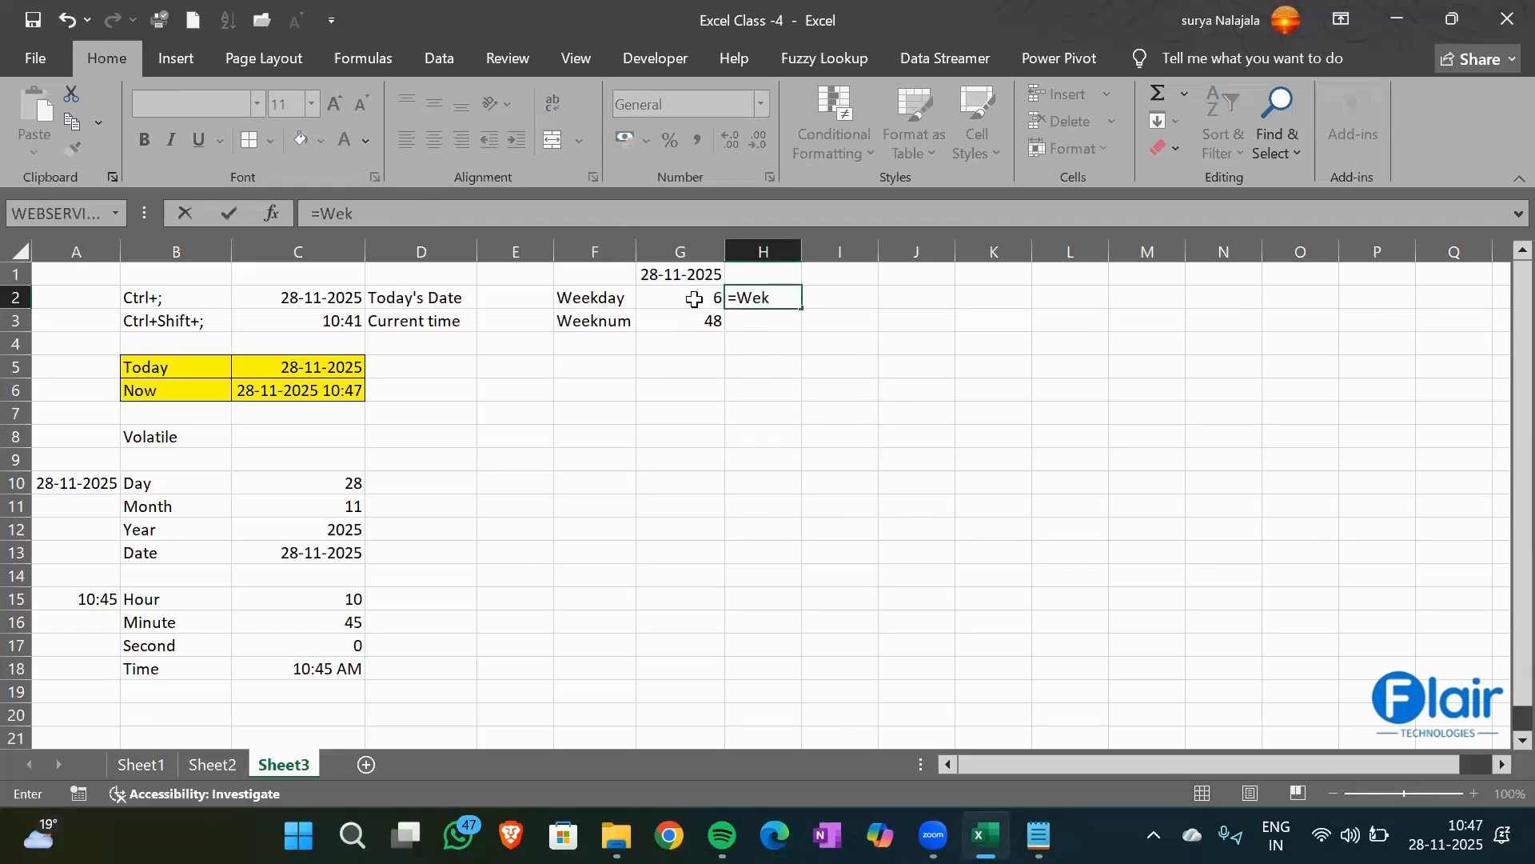
{"action": "type", "text": "ek"}
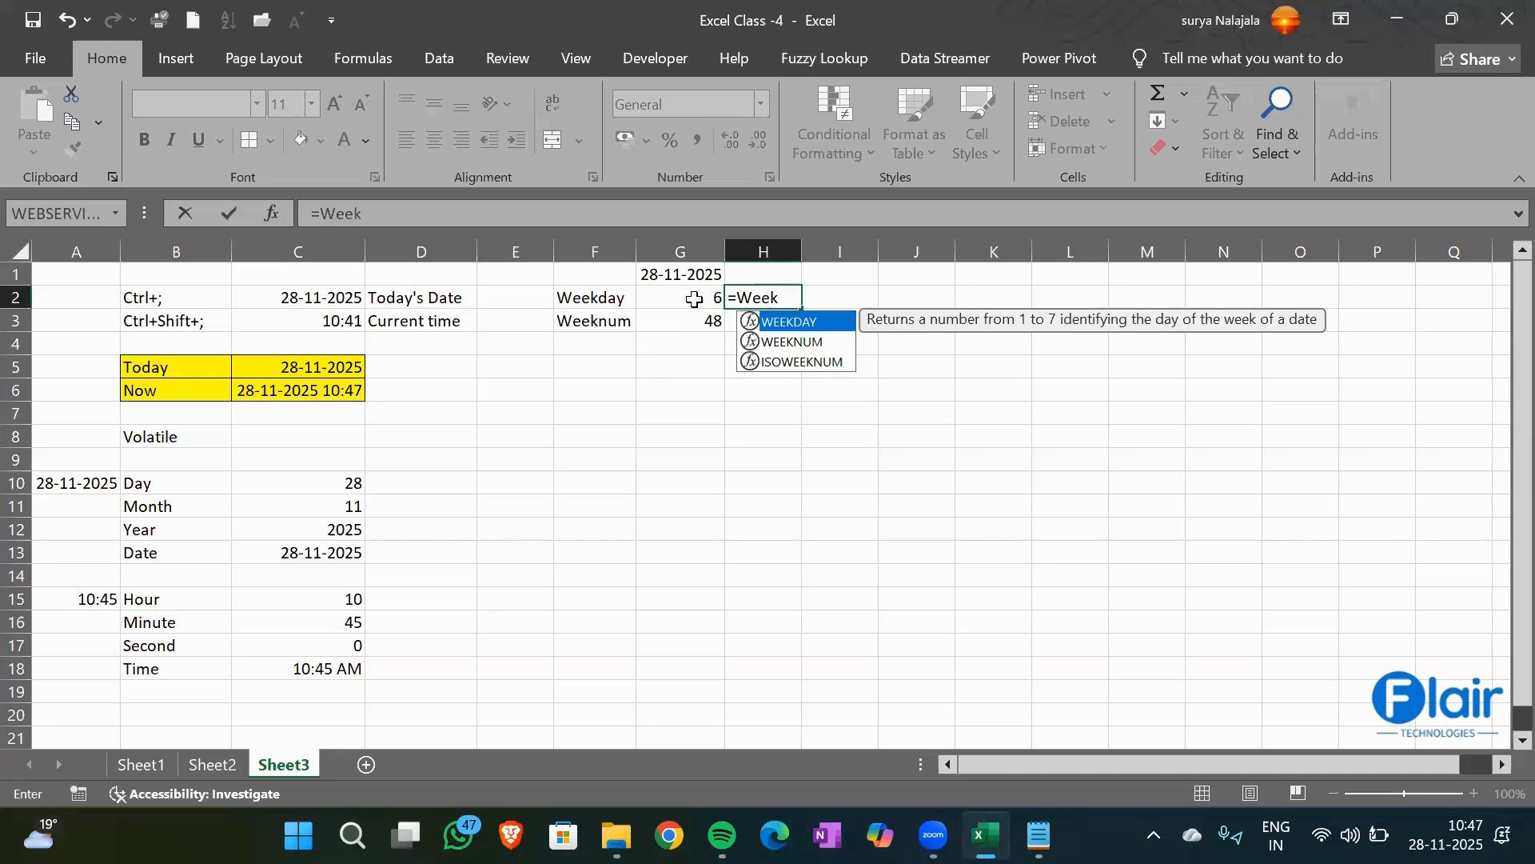
{"action": "key", "text": "Tab"}
{"action": "left_click", "coordinate": [694, 299]}
{"action": "key", "text": "Up"}
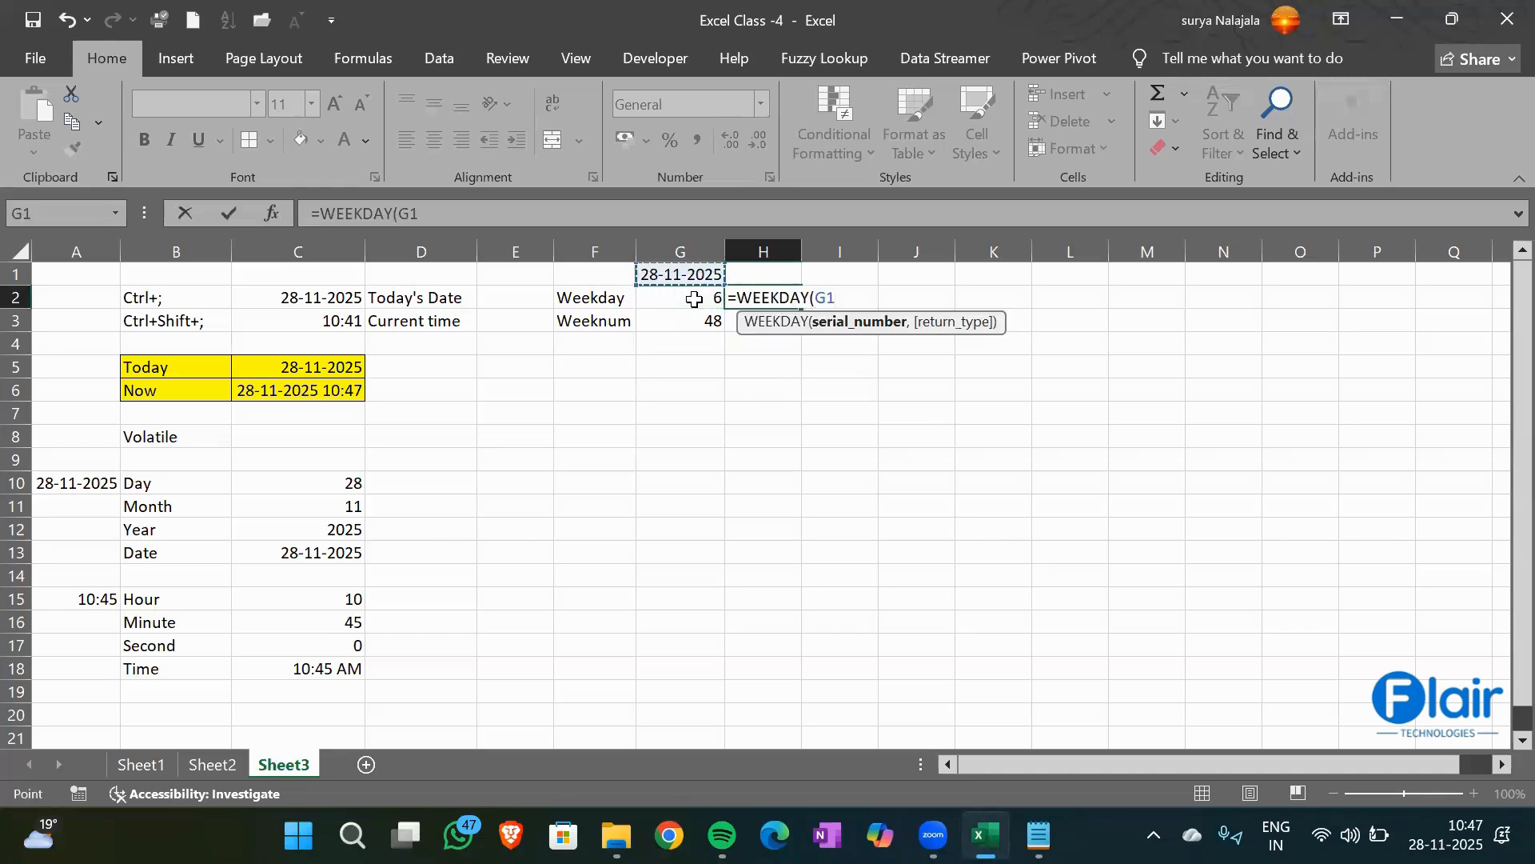
{"action": "type", "text": ","}
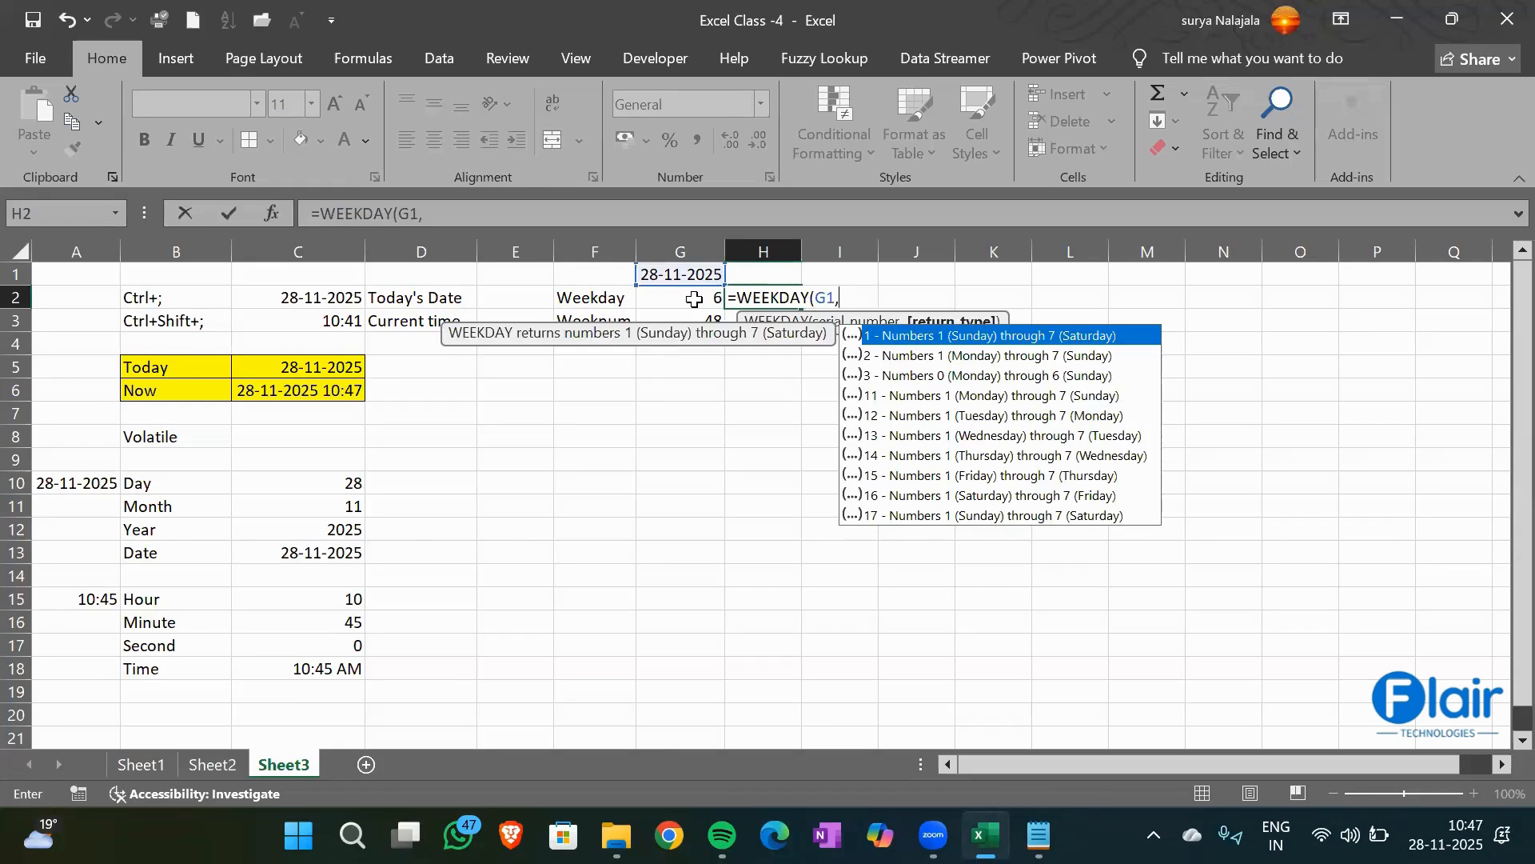
{"action": "key", "text": "Down"}
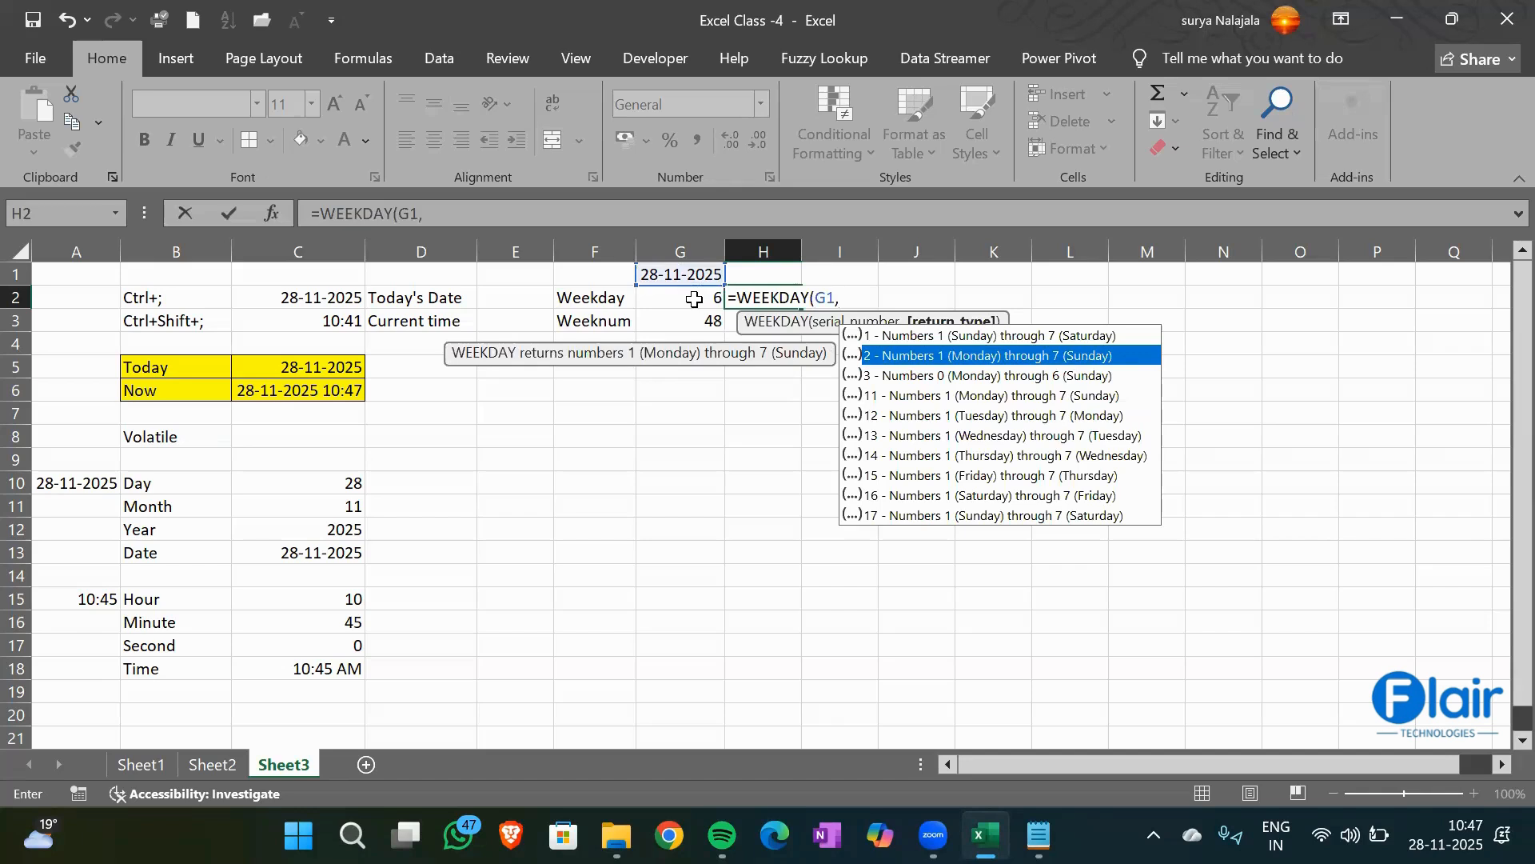
{"action": "key", "text": "Tab"}
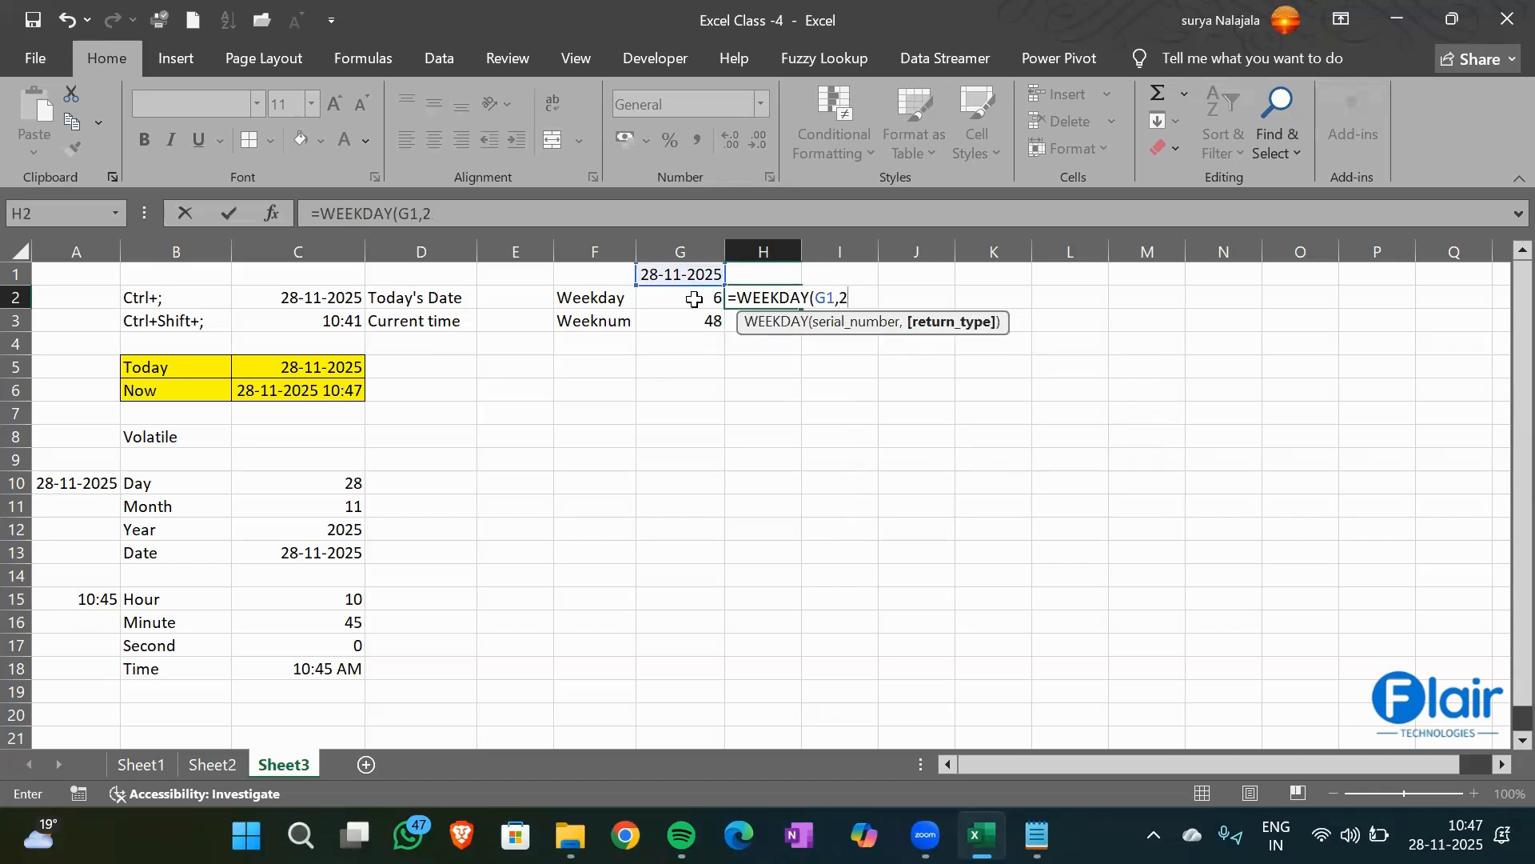
{"action": "type", "text": ")"}
{"action": "key", "text": "Return"}
{"action": "key", "text": "Up"}
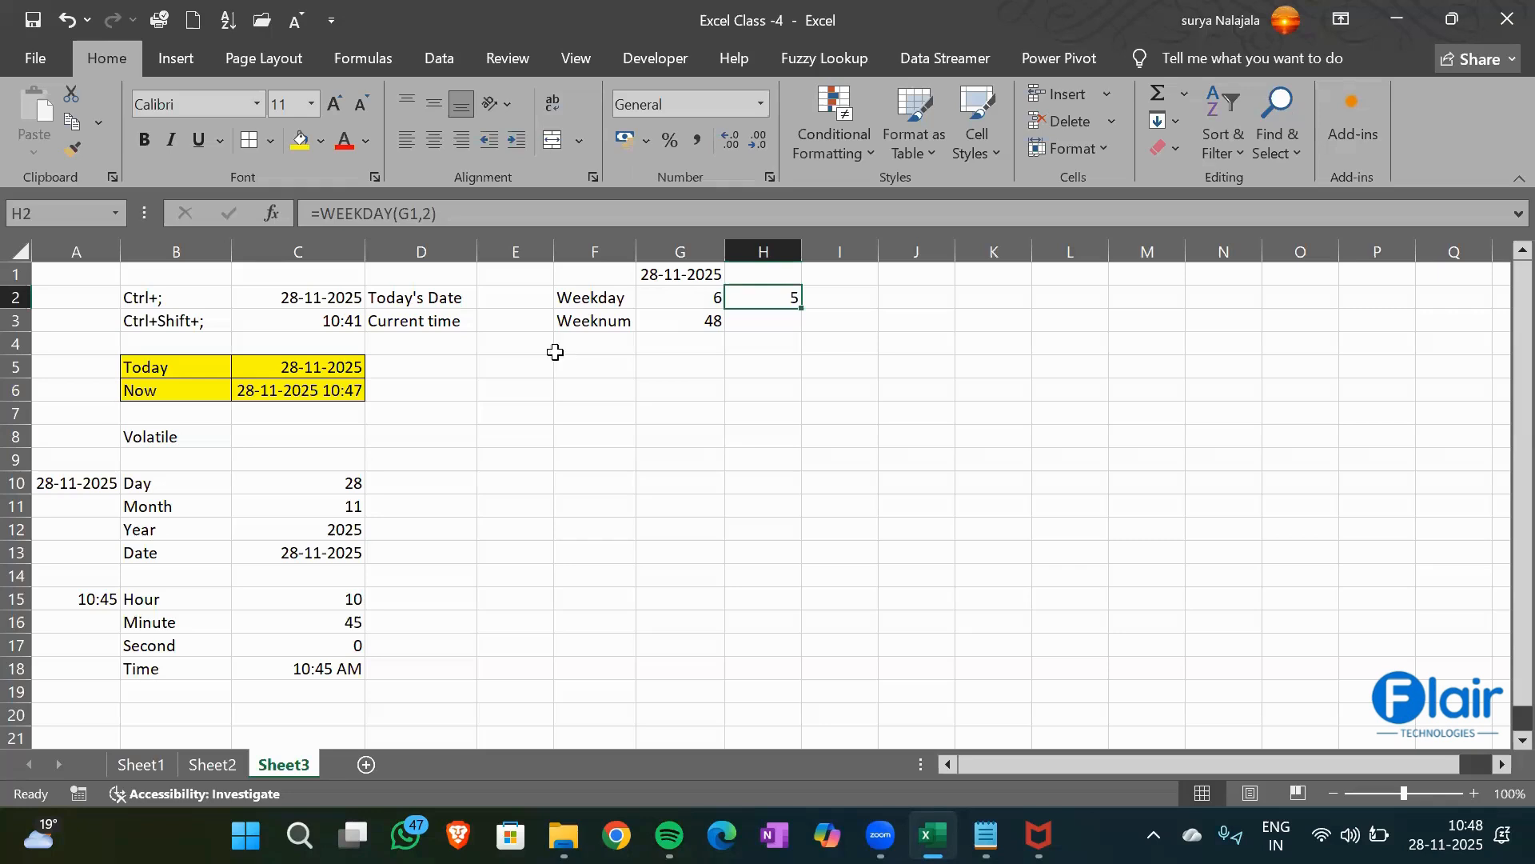
Enter the label Edate in cell F5, below the Weekday and Weeknum labels
{"action": "left_click", "coordinate": [569, 376]}
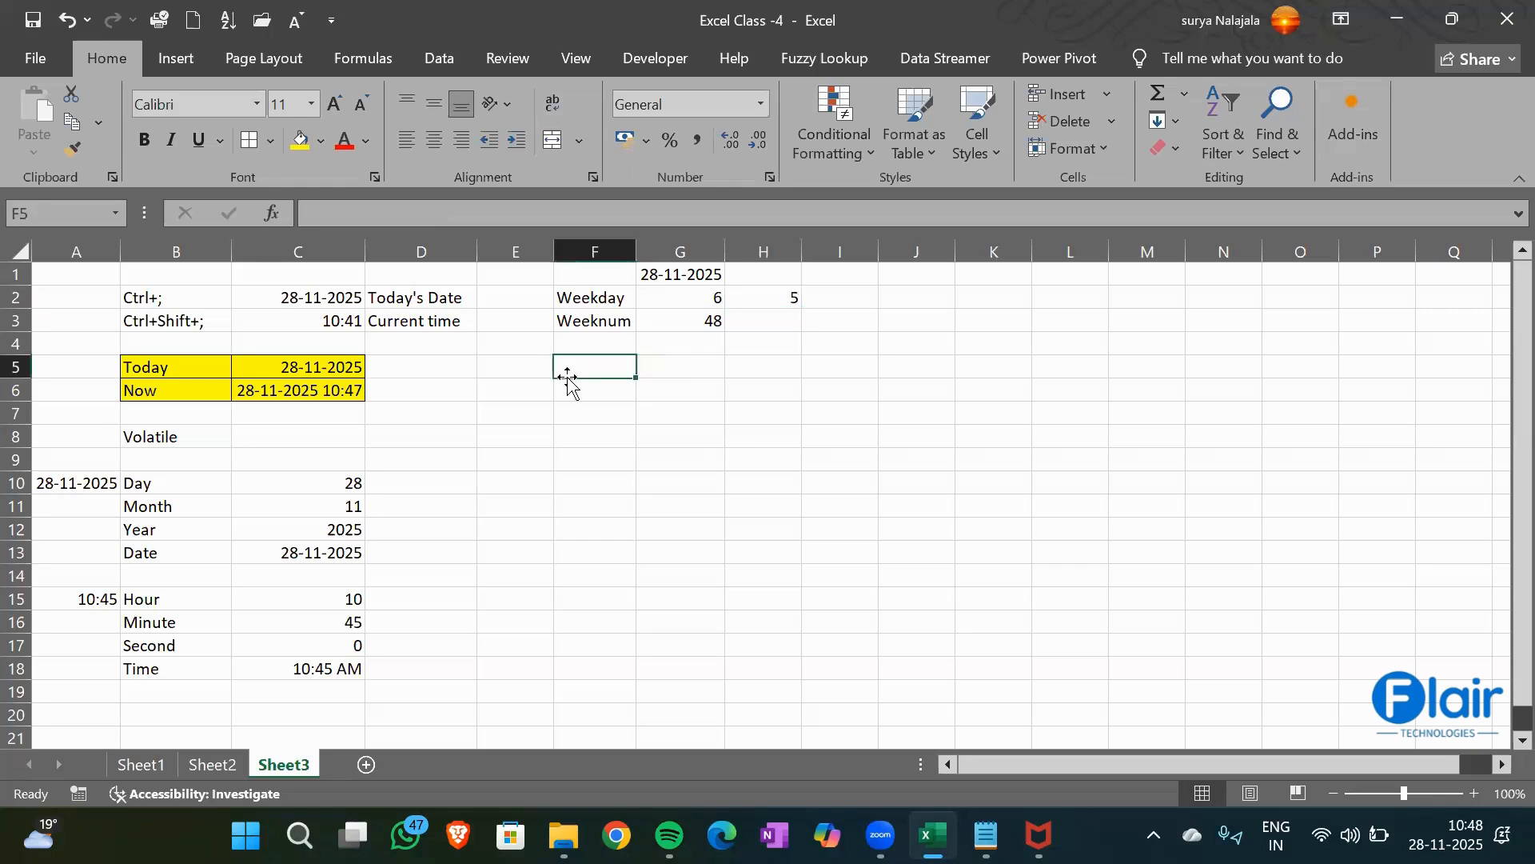
{"action": "type", "text": "Edate"}
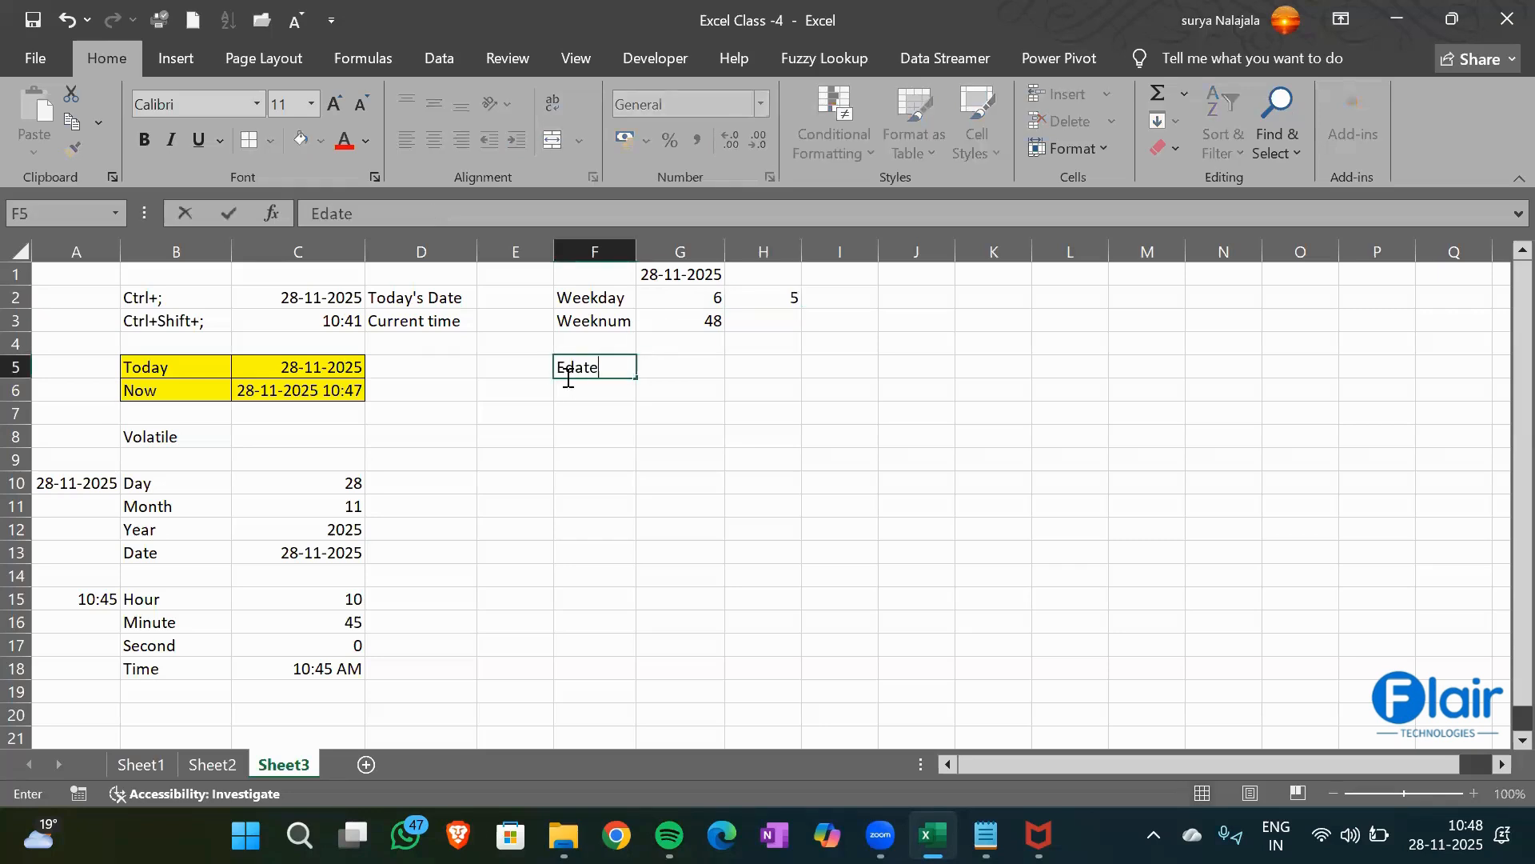
{"action": "key", "text": "Return"}
Calculate the date one month after G1 with the formula =EDATE(G1,1) in cell G5
{"action": "key", "text": "Up"}
{"action": "key", "text": "Right"}
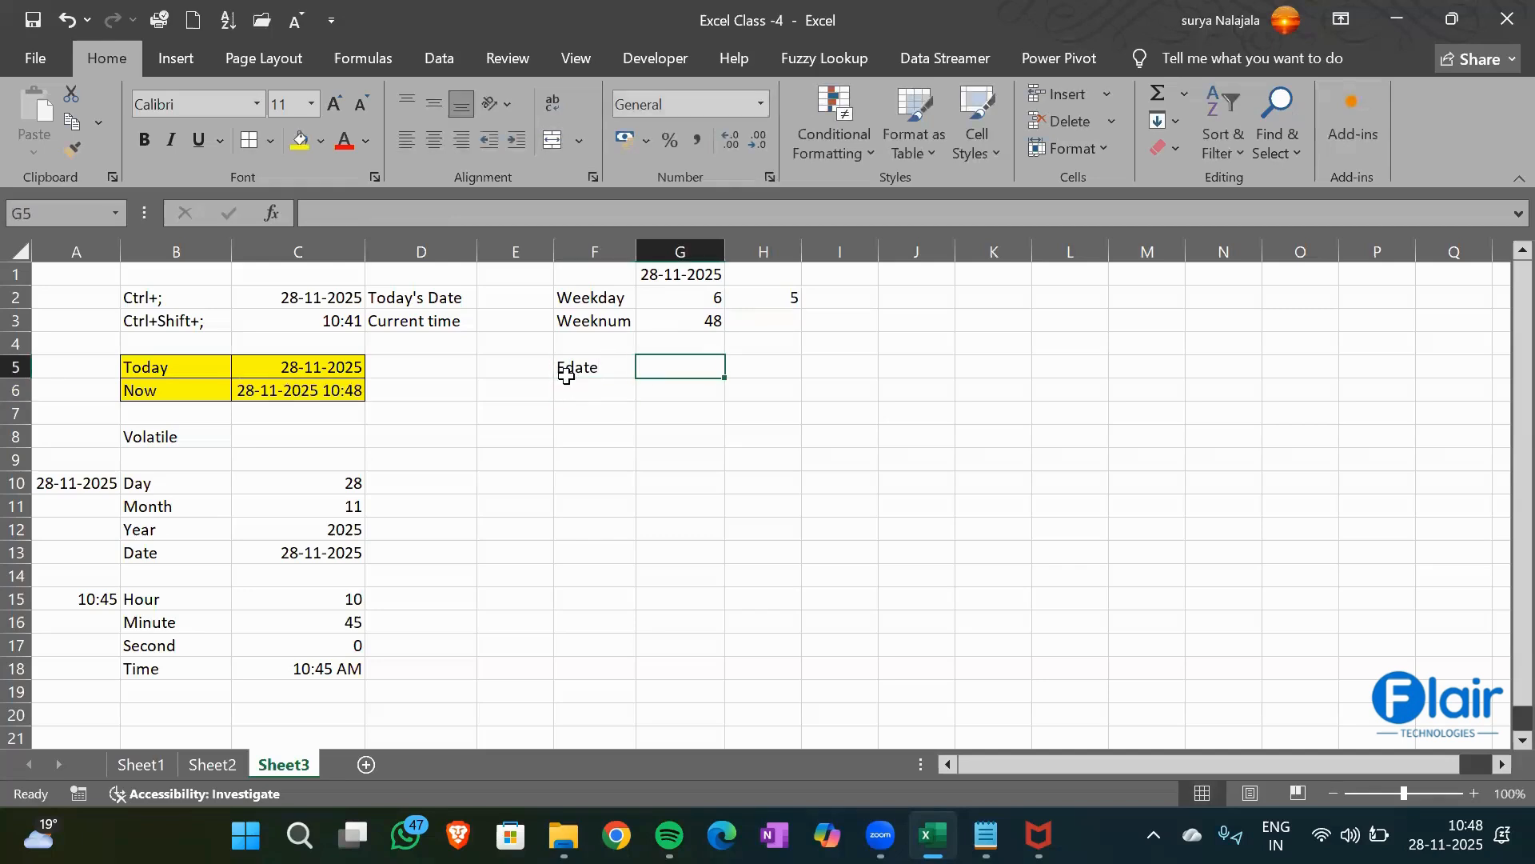
{"action": "type", "text": "="}
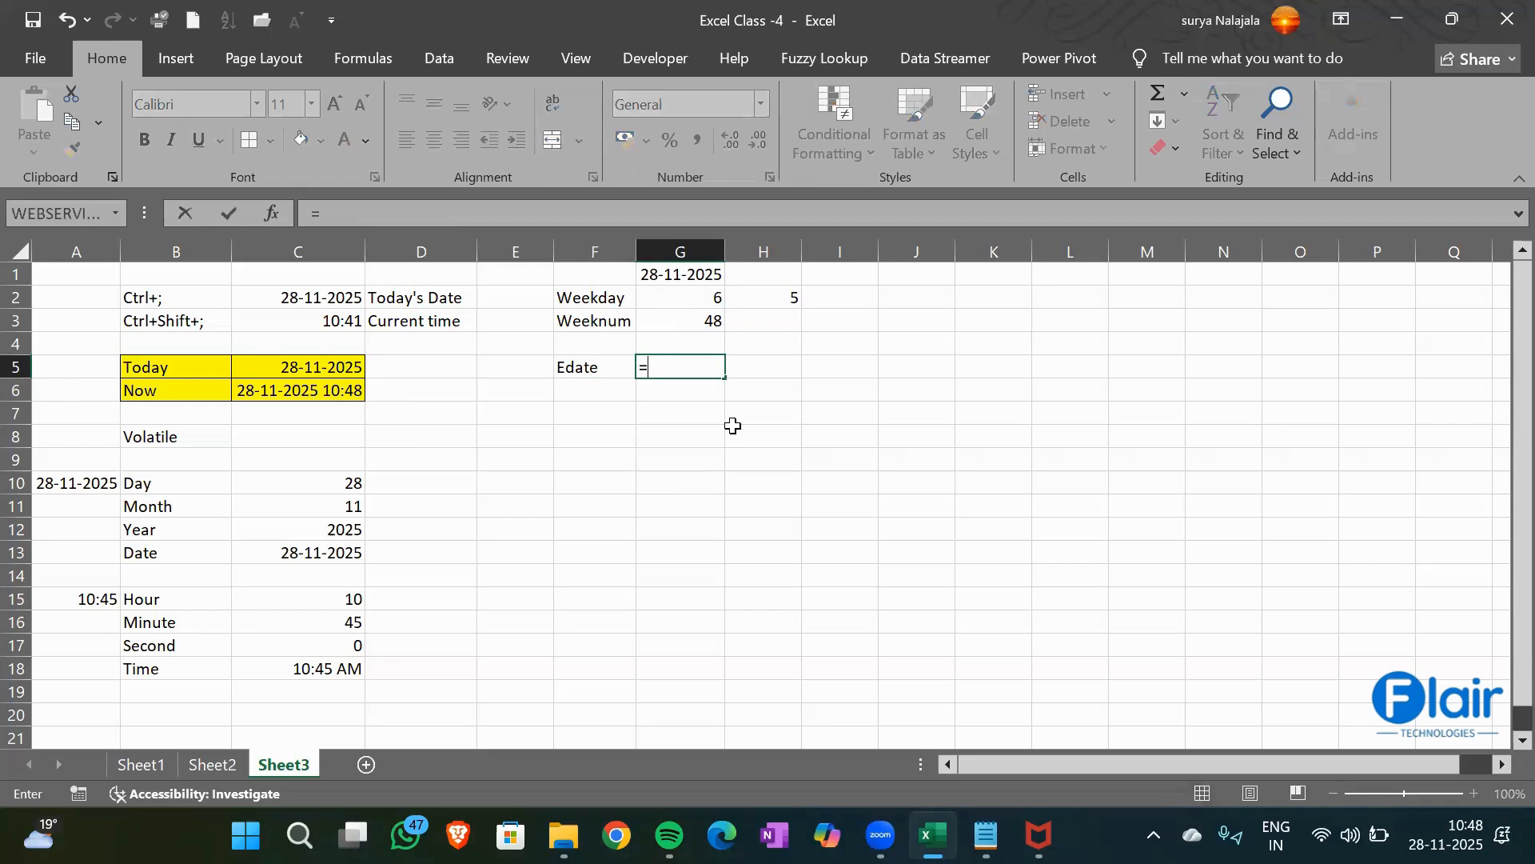
{"action": "type", "text": "Edate"}
{"action": "key", "text": "Tab"}
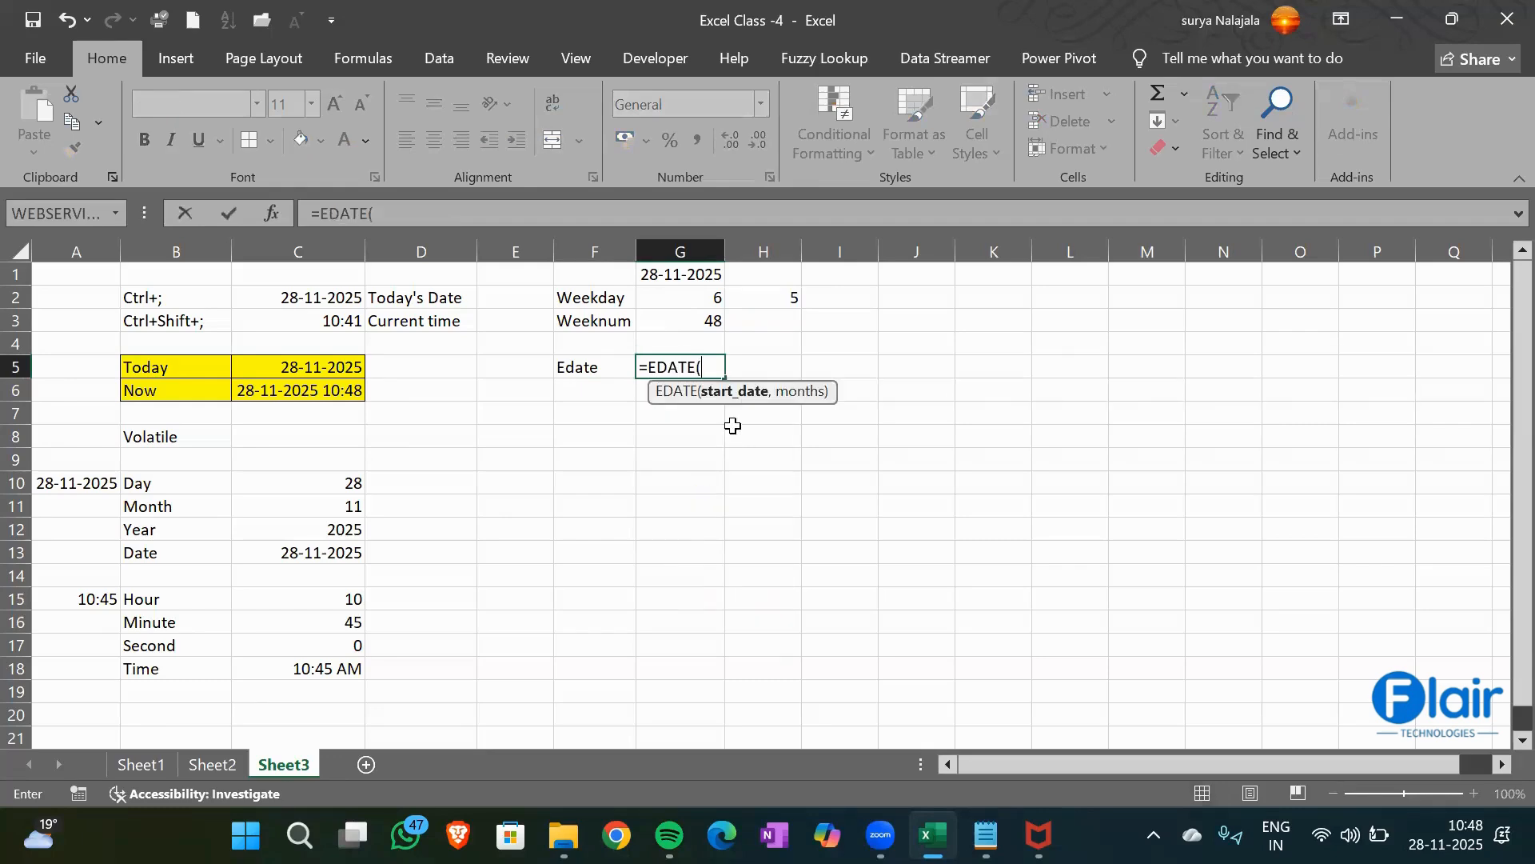
{"action": "key", "text": "Up"}
{"action": "key", "text": "Up"}
{"action": "key", "text": "Up"}
{"action": "key", "text": "Up"}
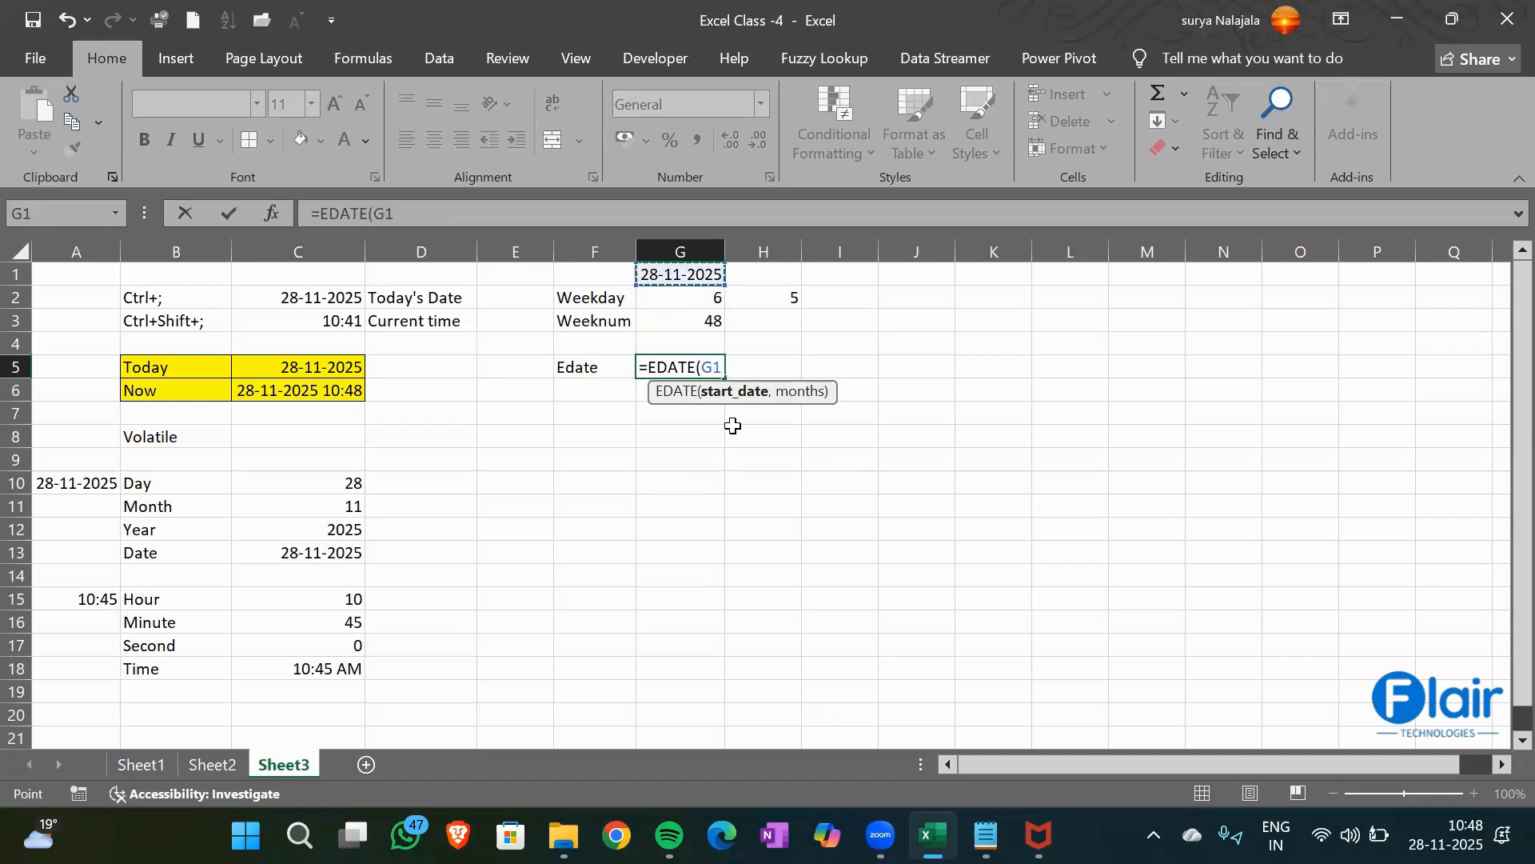
{"action": "type", "text": ","}
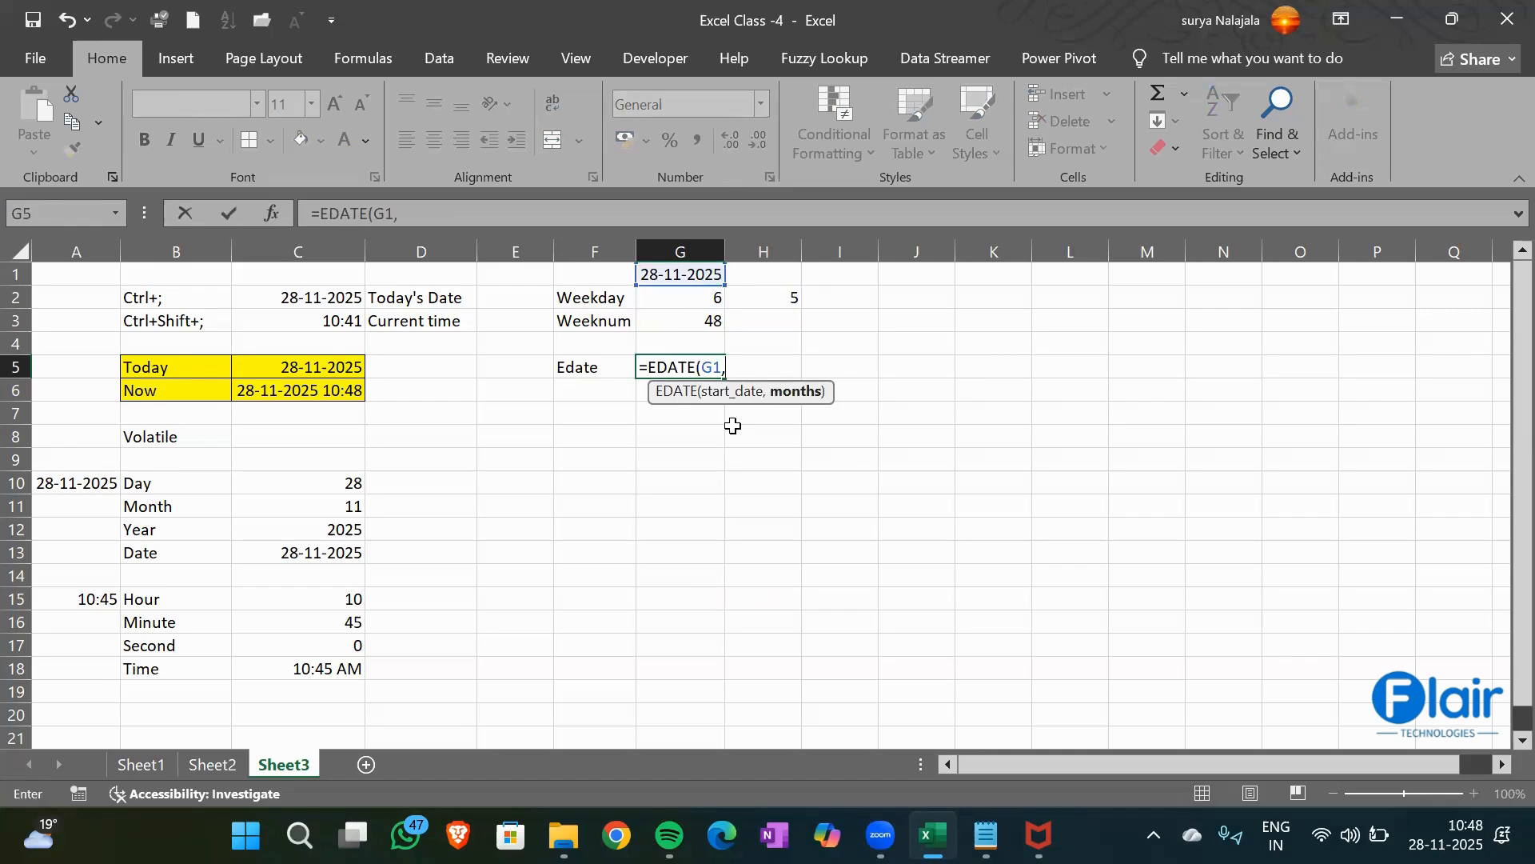
{"action": "type", "text": "1"}
{"action": "type", "text": ")"}
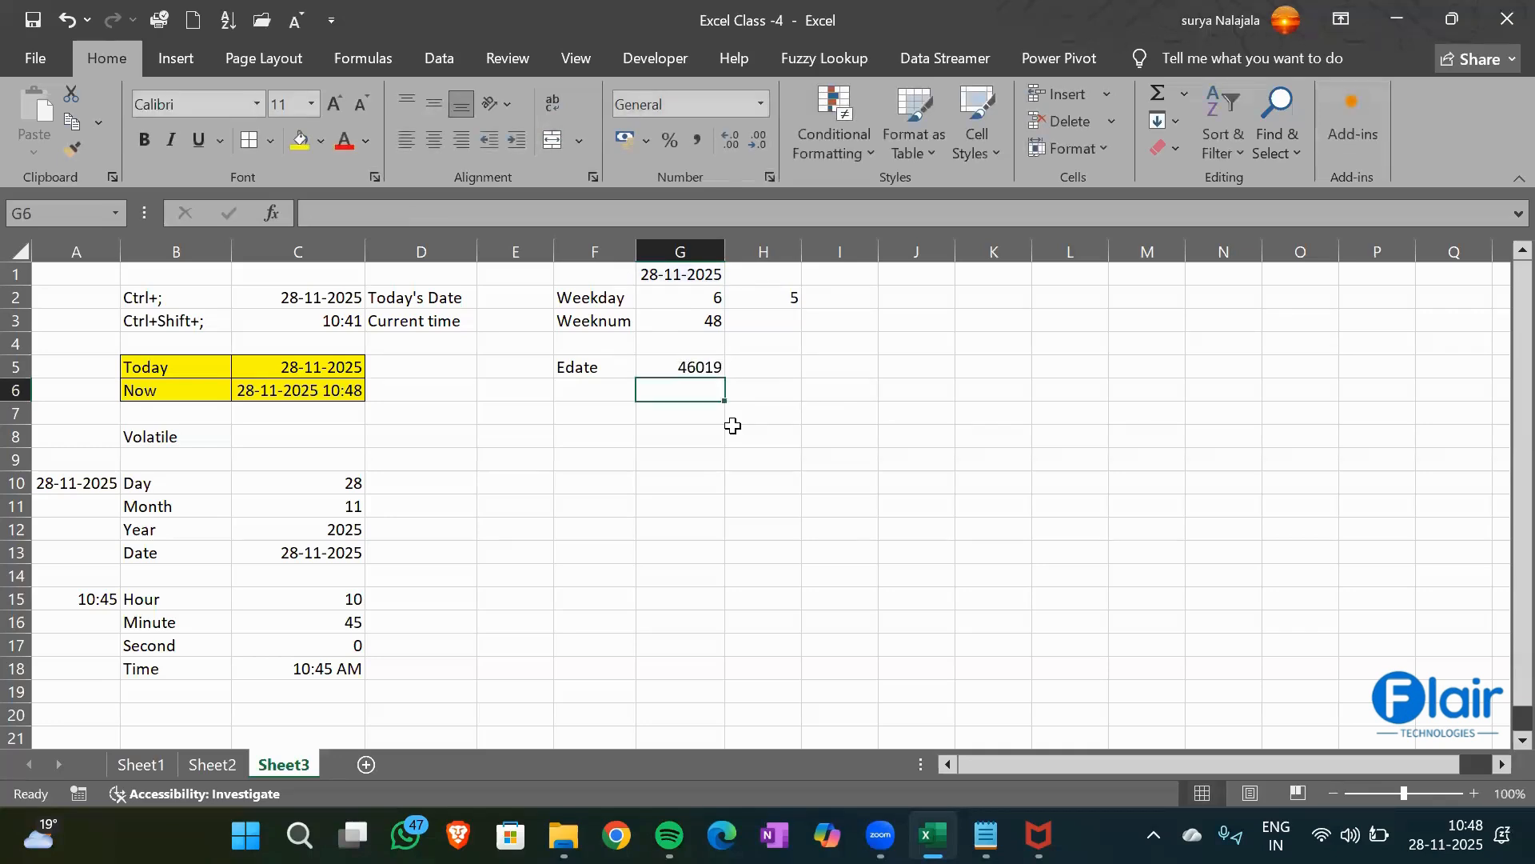
Format the EDATE result in cell G5 as a Short Date
{"action": "left_click", "coordinate": [693, 367]}
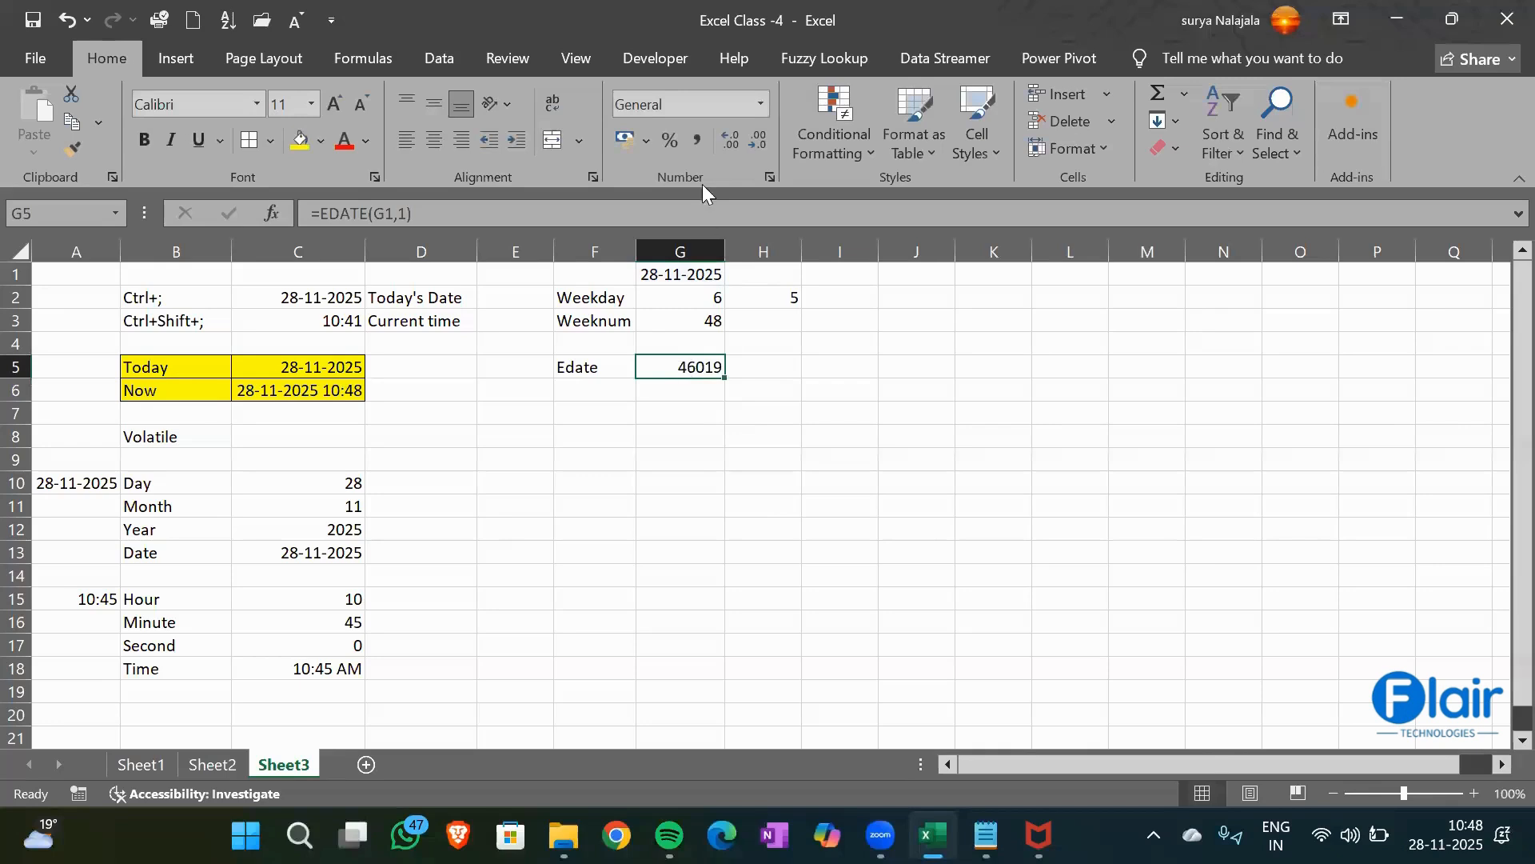
{"action": "left_click", "coordinate": [763, 110]}
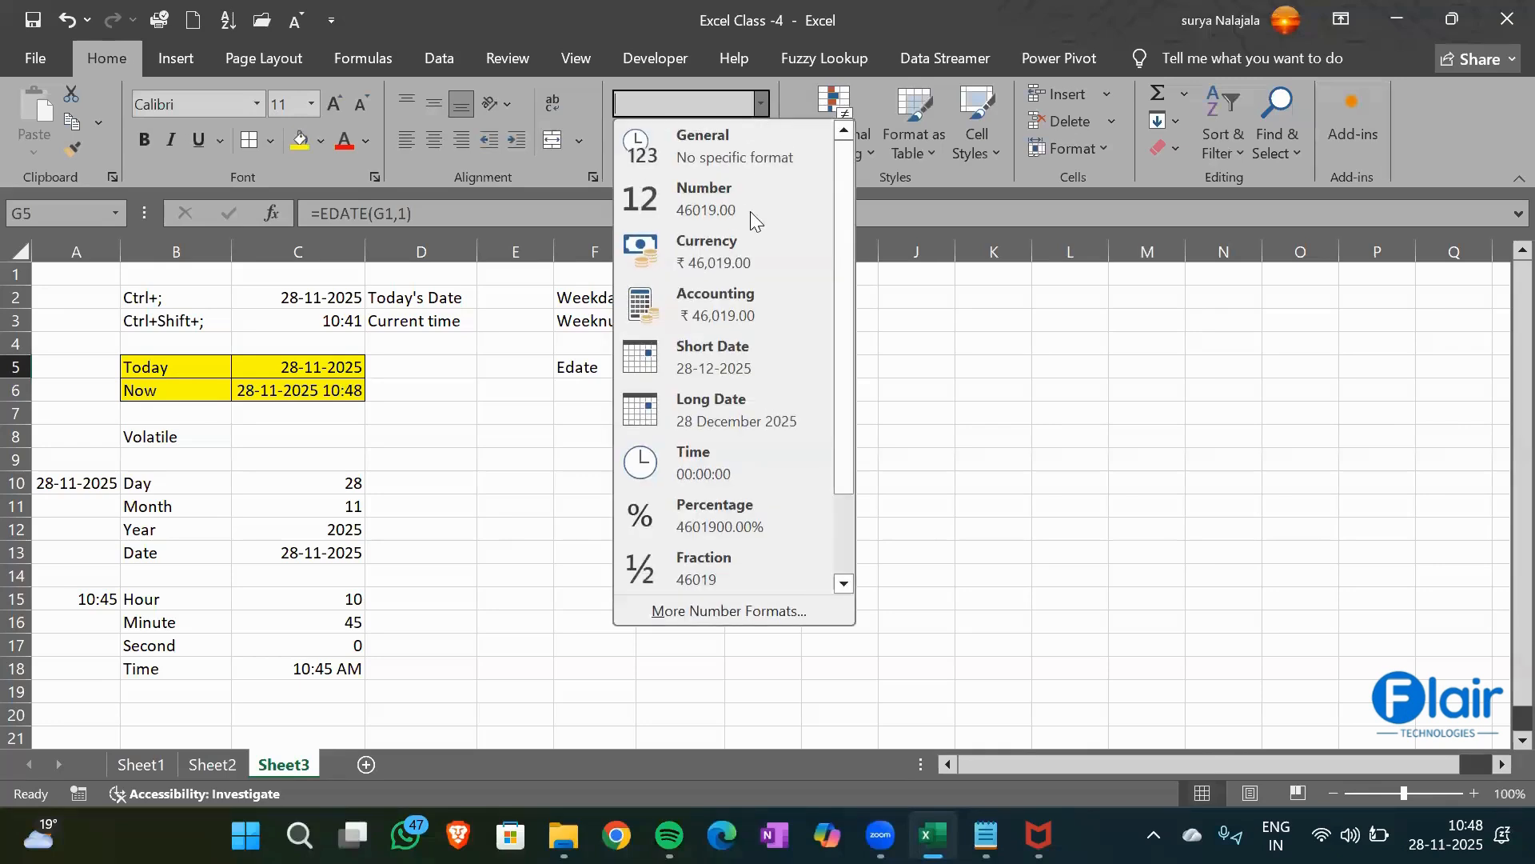
{"action": "left_click", "coordinate": [738, 361]}
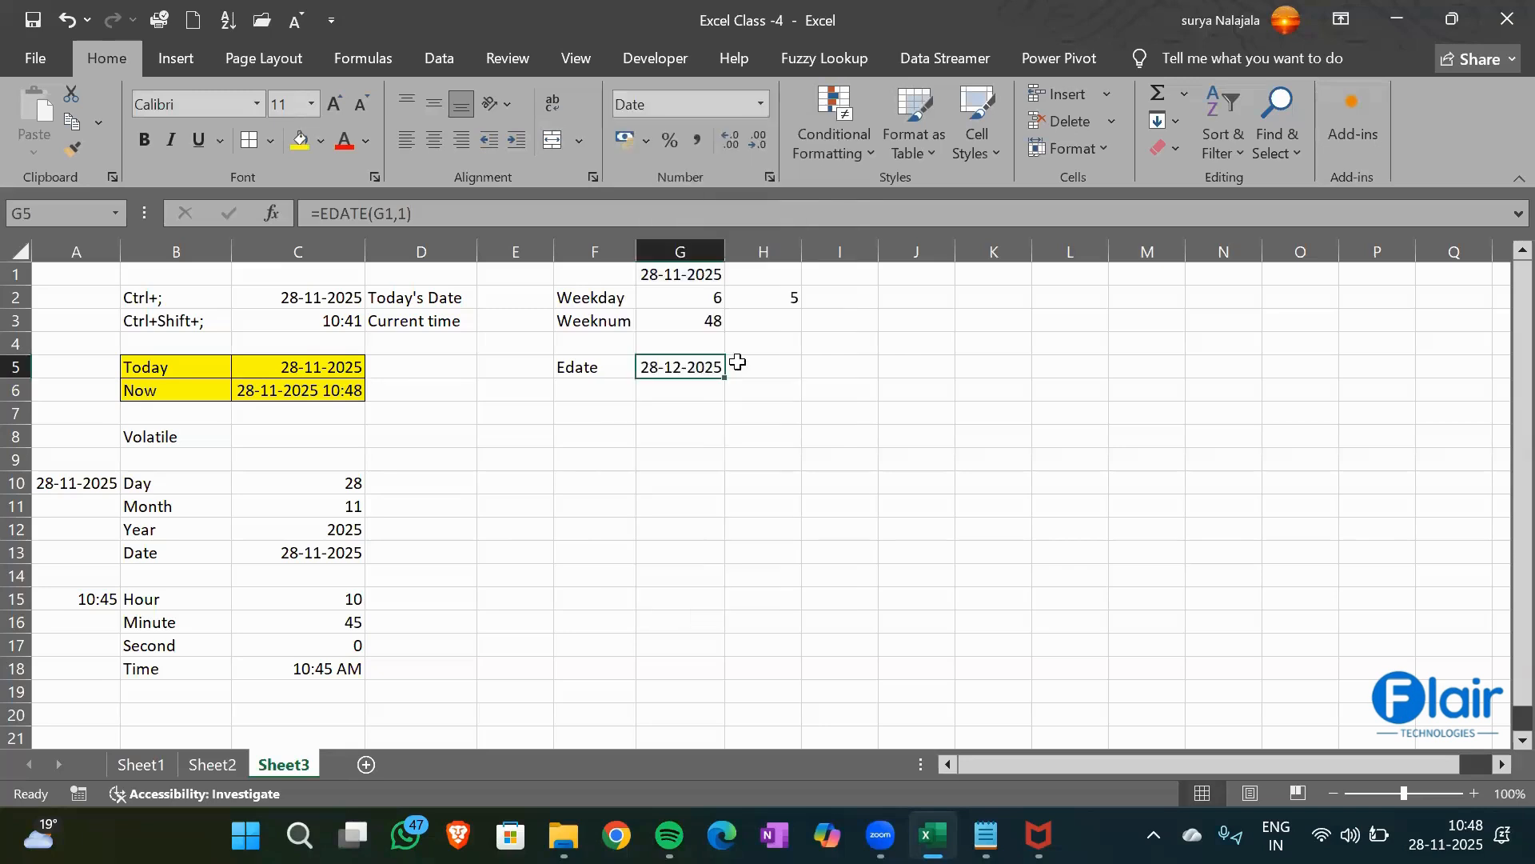
Calculate the date two months after G1 with the formula =EDATE(G1,2) in cell G6
{"action": "left_click", "coordinate": [648, 397]}
{"action": "type", "text": "=Edate"}
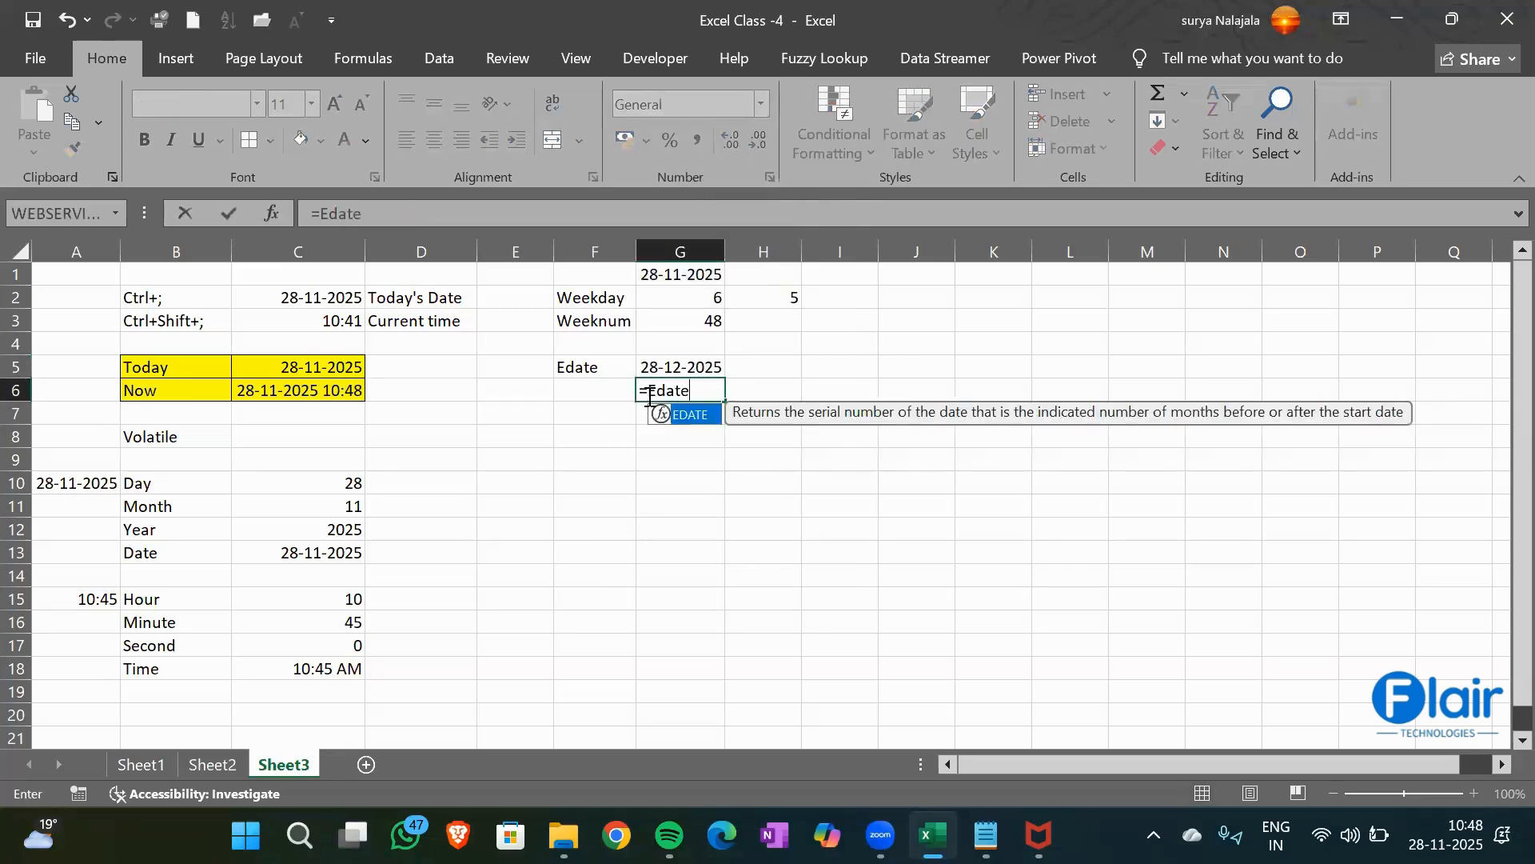
{"action": "key", "text": "Tab"}
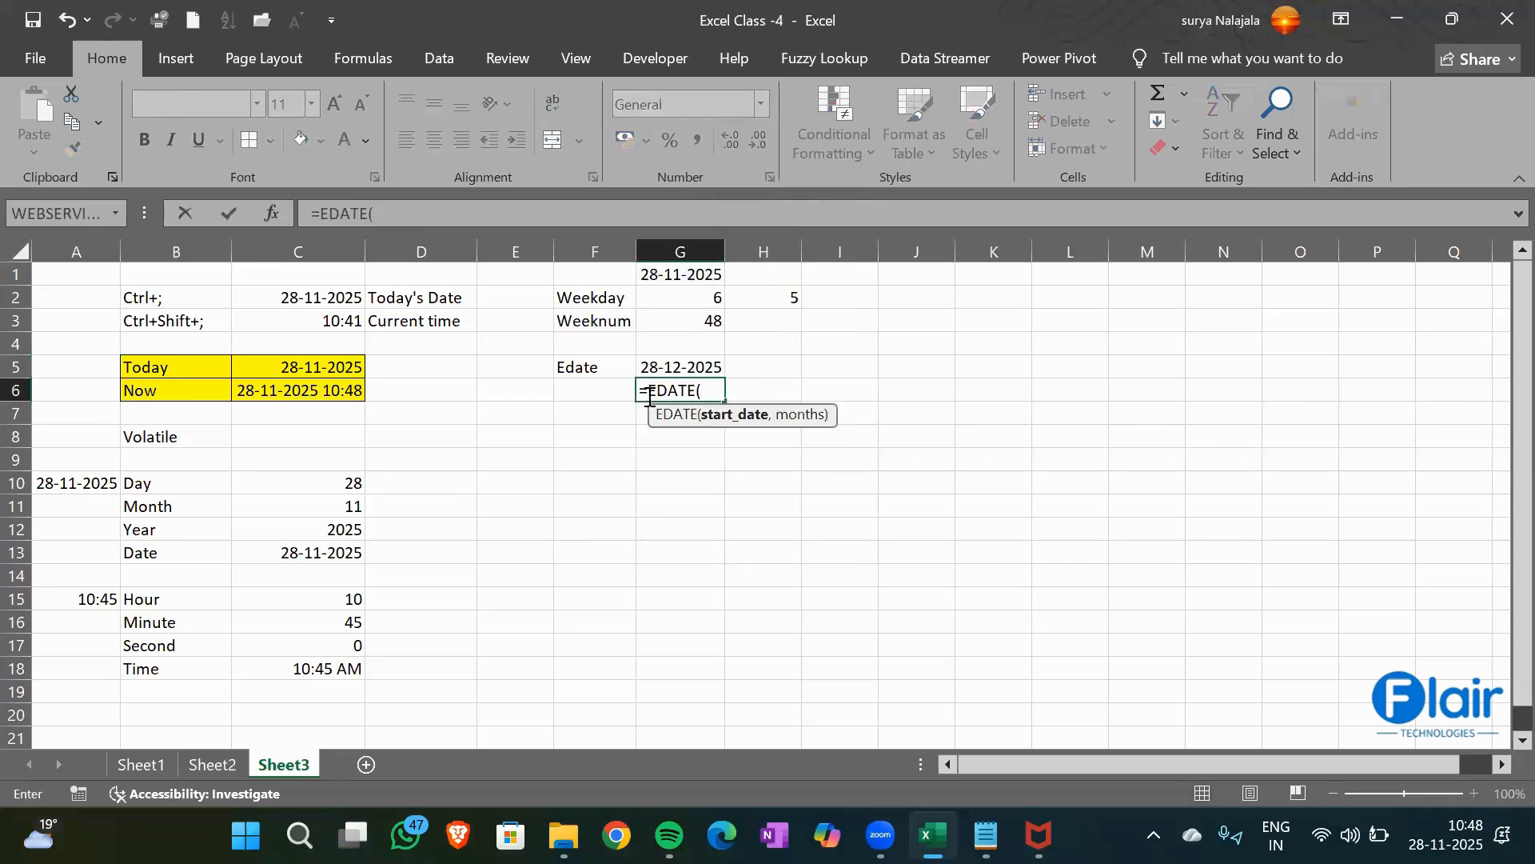
{"action": "key", "text": "Up"}
{"action": "key", "text": "Up"}
{"action": "key", "text": "Up"}
{"action": "key", "text": "Up"}
{"action": "key", "text": "Up"}
{"action": "type", "text": ","}
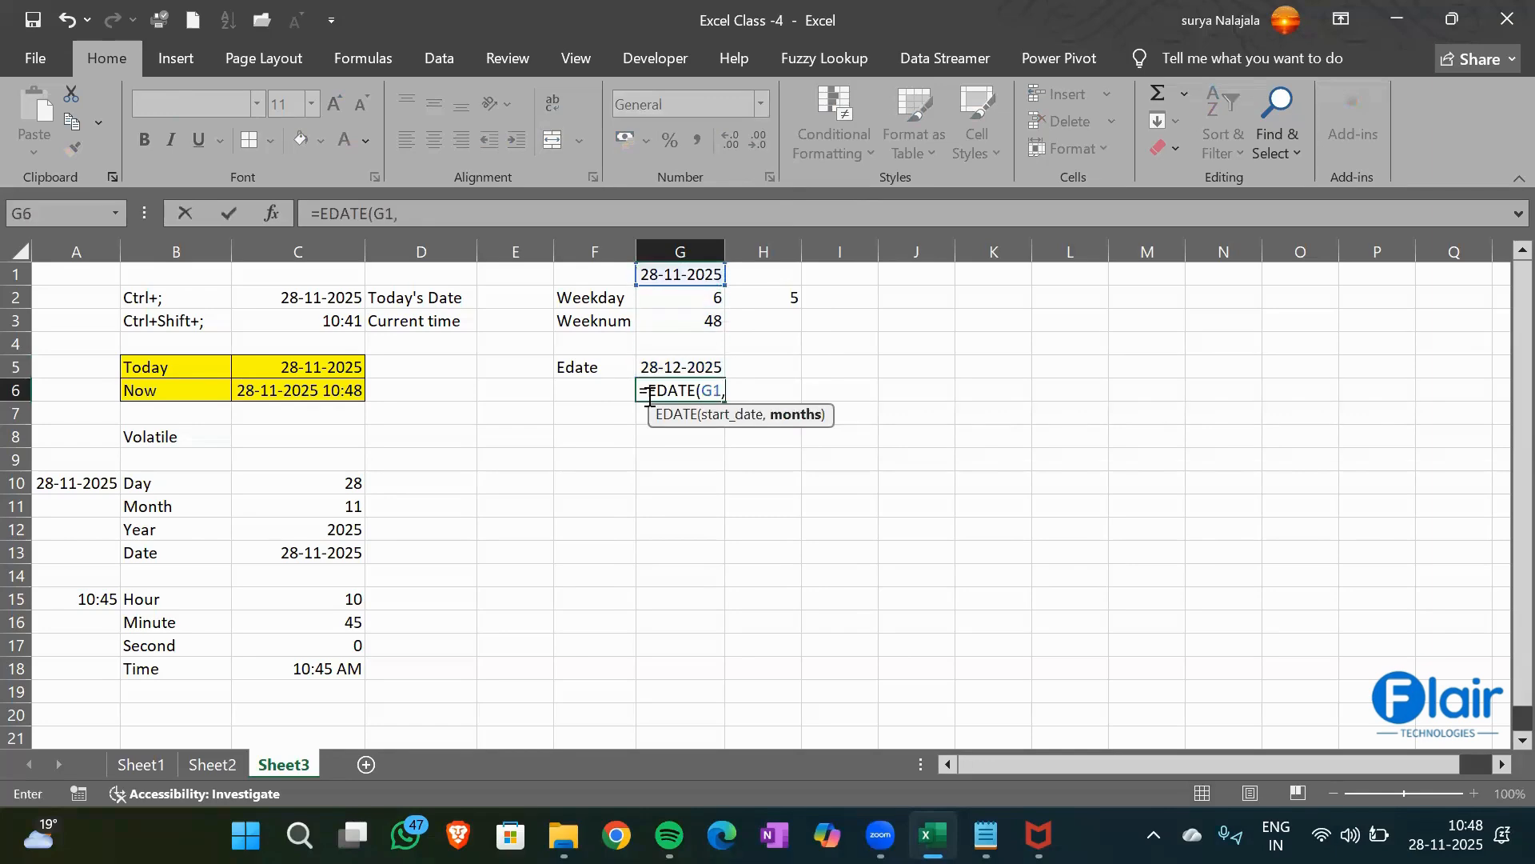
{"action": "type", "text": "2)"}
{"action": "key", "text": "Return"}
Format the EDATE result in cell G6 as a Short Date
{"action": "left_click", "coordinate": [642, 392]}
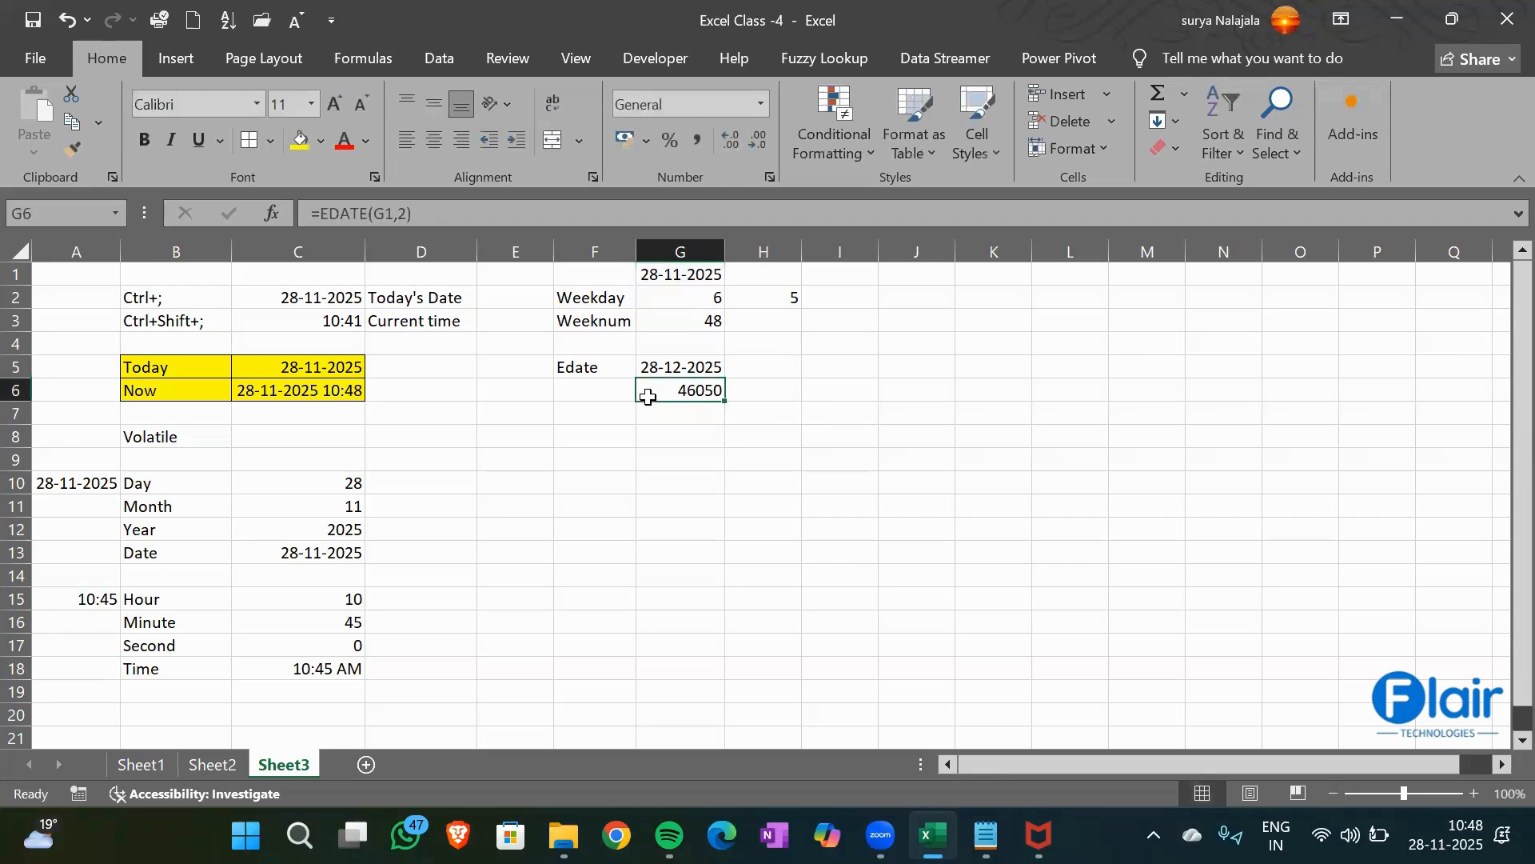
{"action": "left_click", "coordinate": [760, 108]}
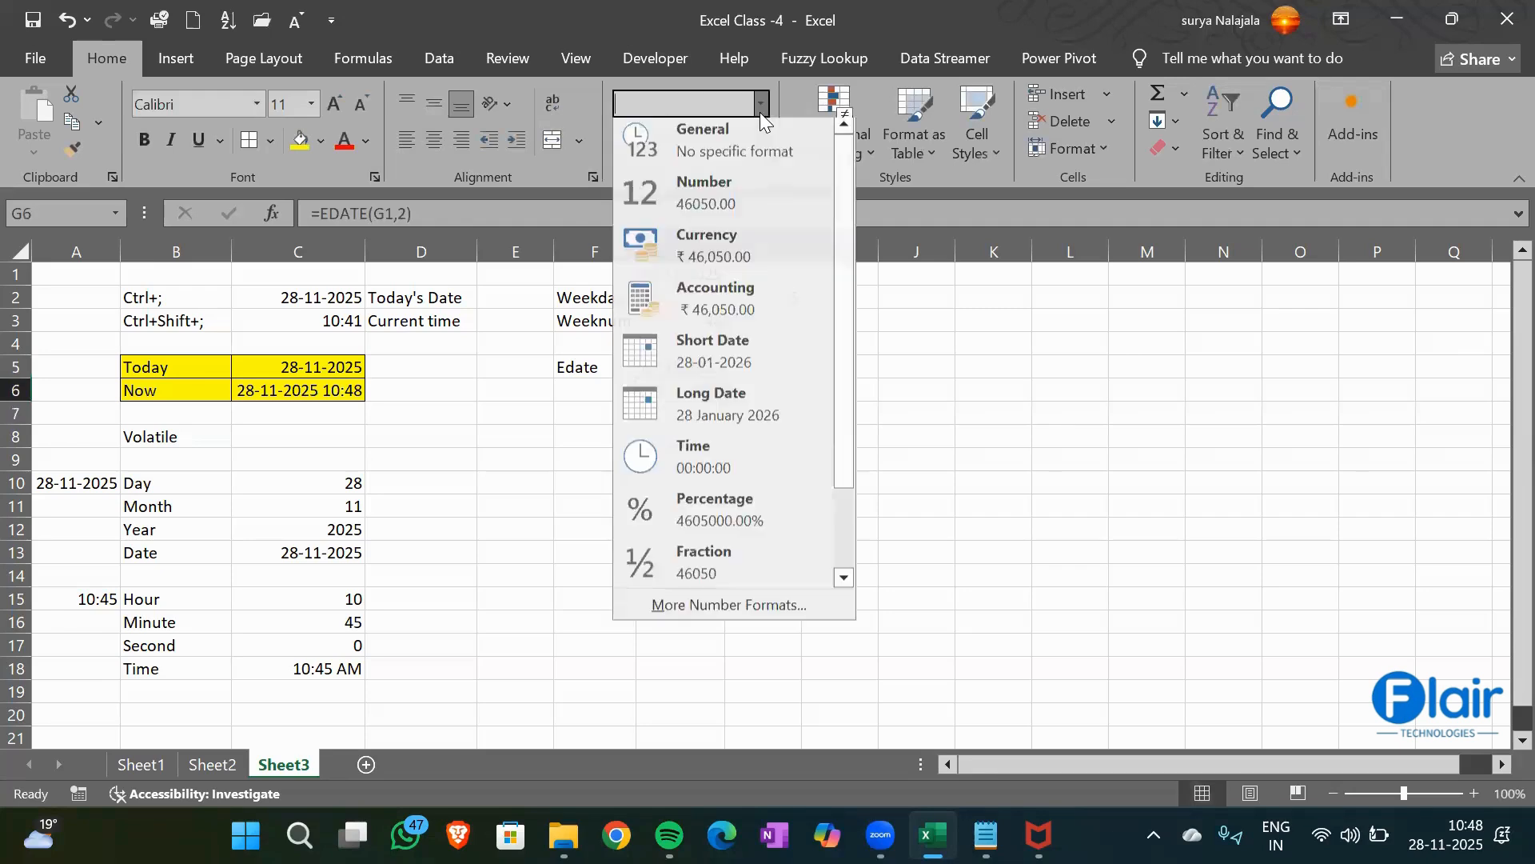
{"action": "left_click", "coordinate": [716, 363]}
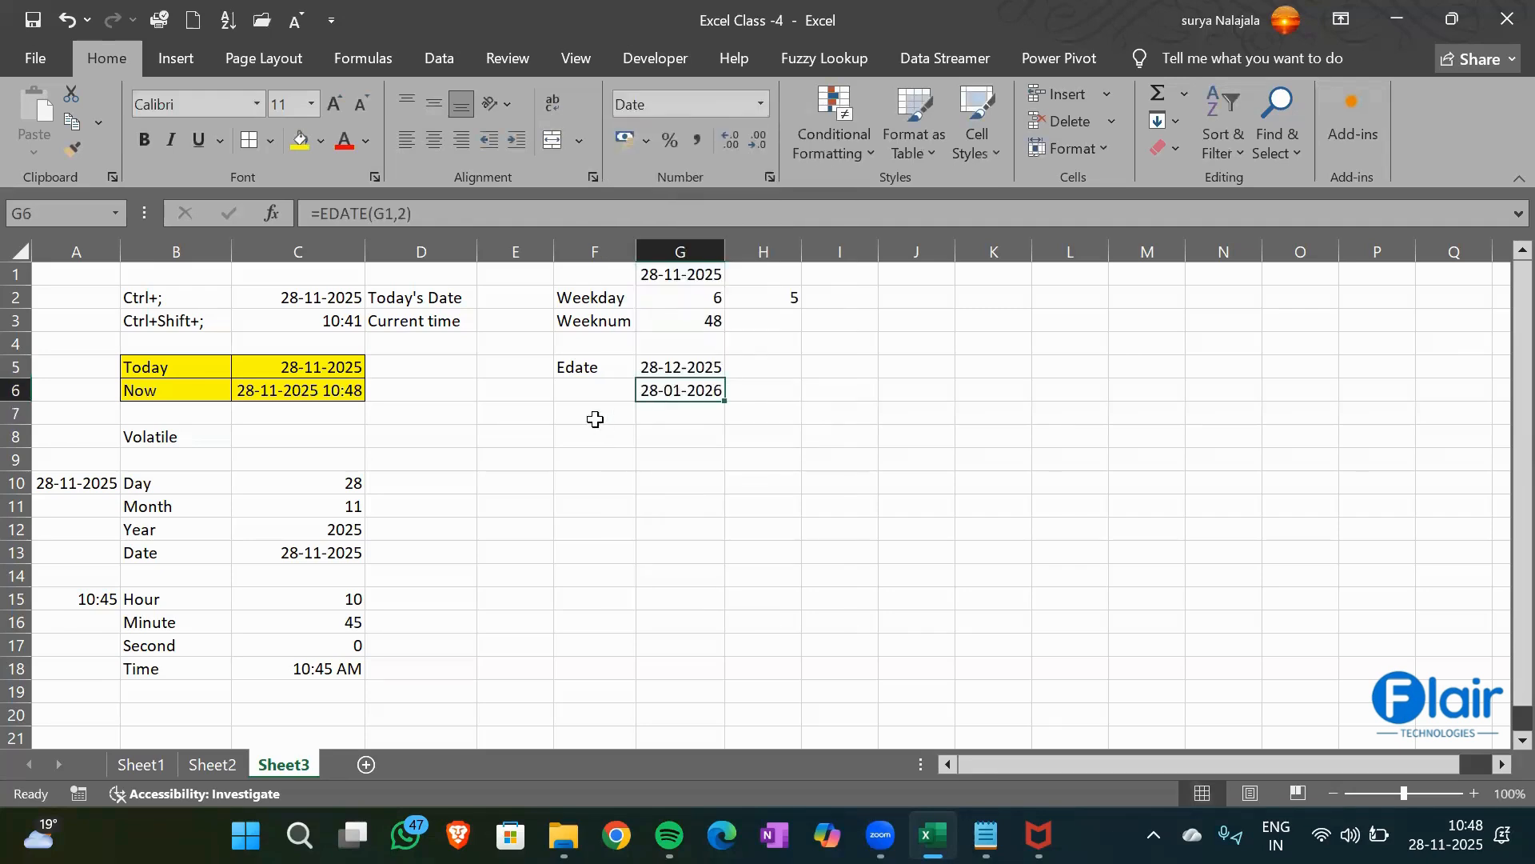
Try to calculate a date three months ahead with the formula =EDATE(F5,3) in cell G7
{"action": "left_click", "coordinate": [695, 422]}
{"action": "type", "text": "=Ed"}
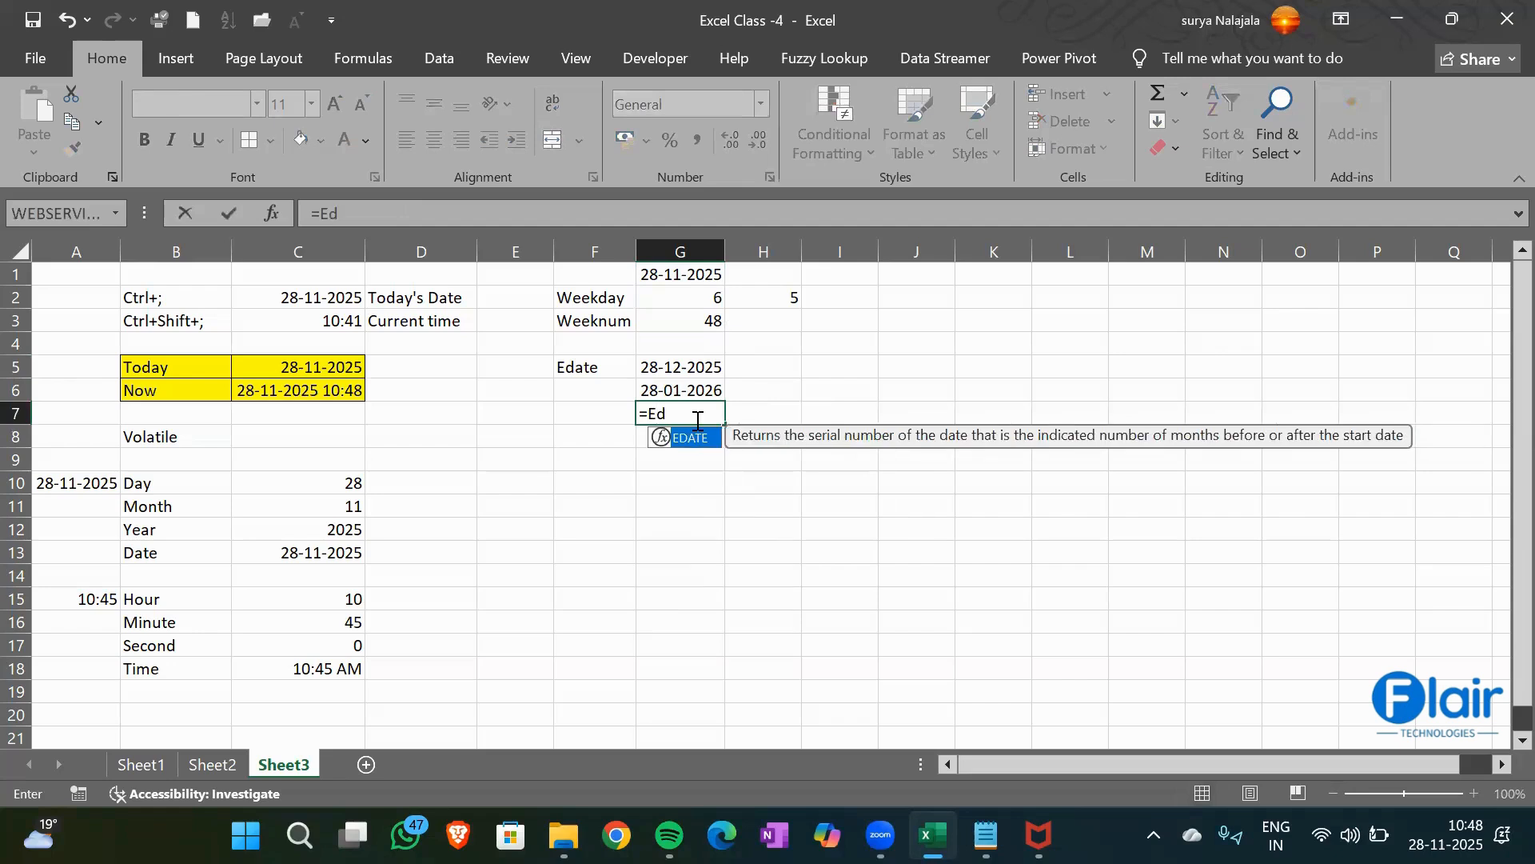
{"action": "type", "text": "ate"}
{"action": "key", "text": "Tab"}
{"action": "key", "text": "Left"}
{"action": "key", "text": "Left"}
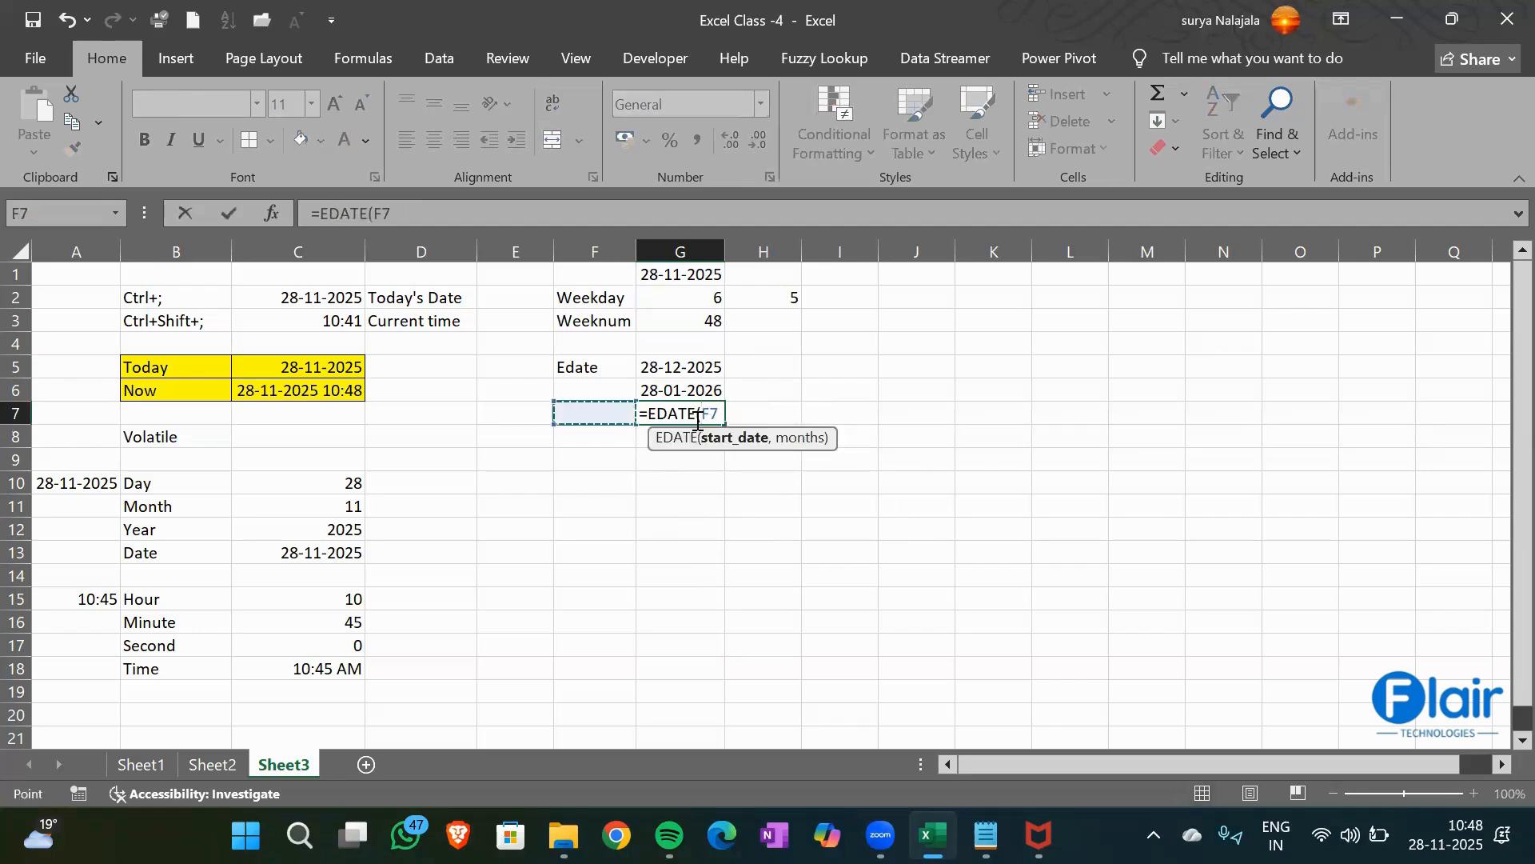
{"action": "key", "text": "Right"}
{"action": "key", "text": "Up"}
{"action": "key", "text": "Up"}
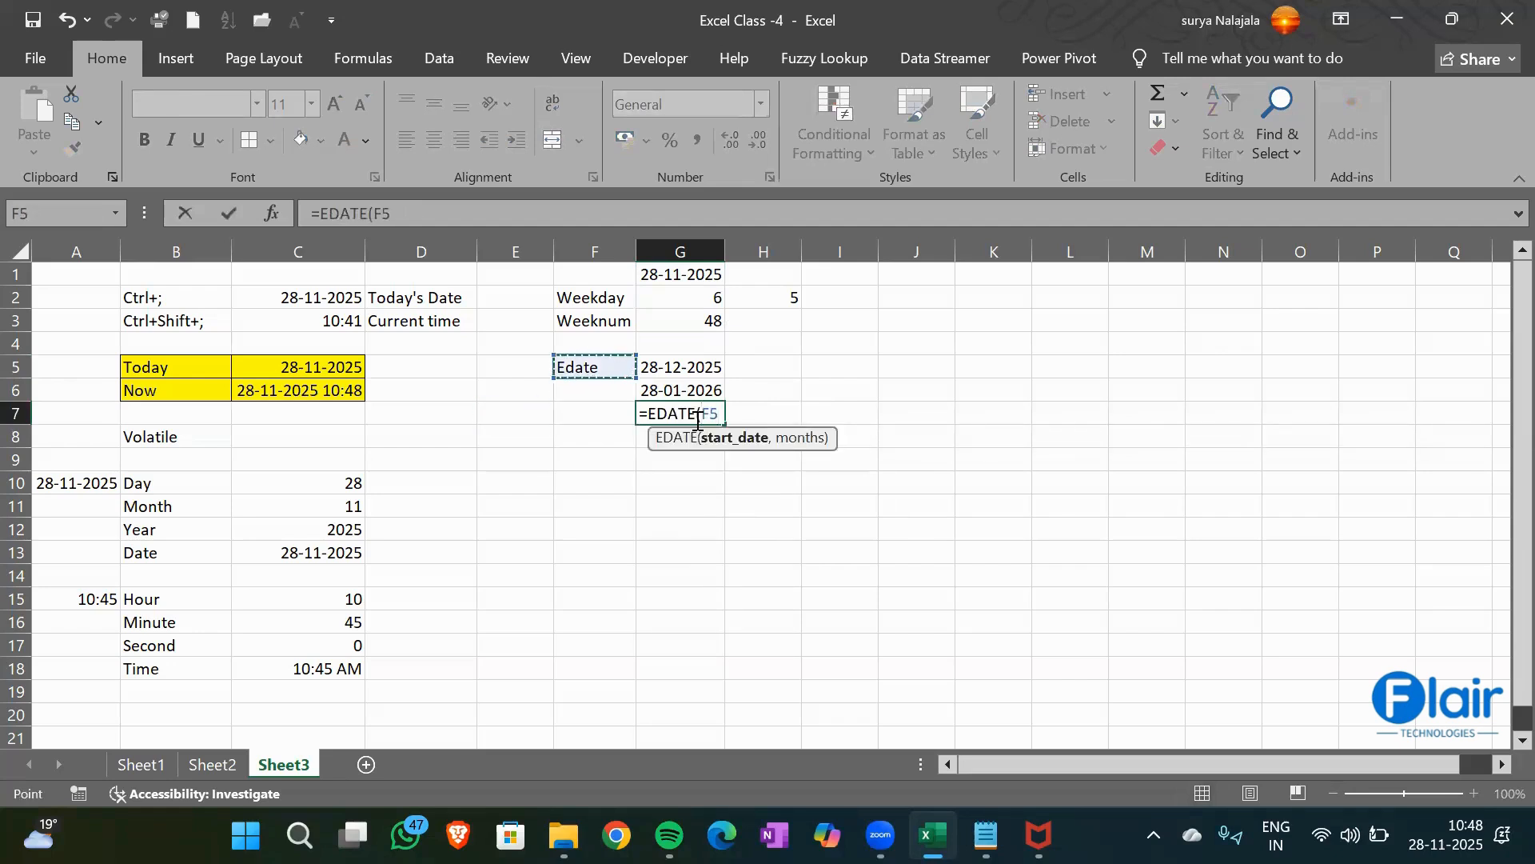
{"action": "type", "text": ","}
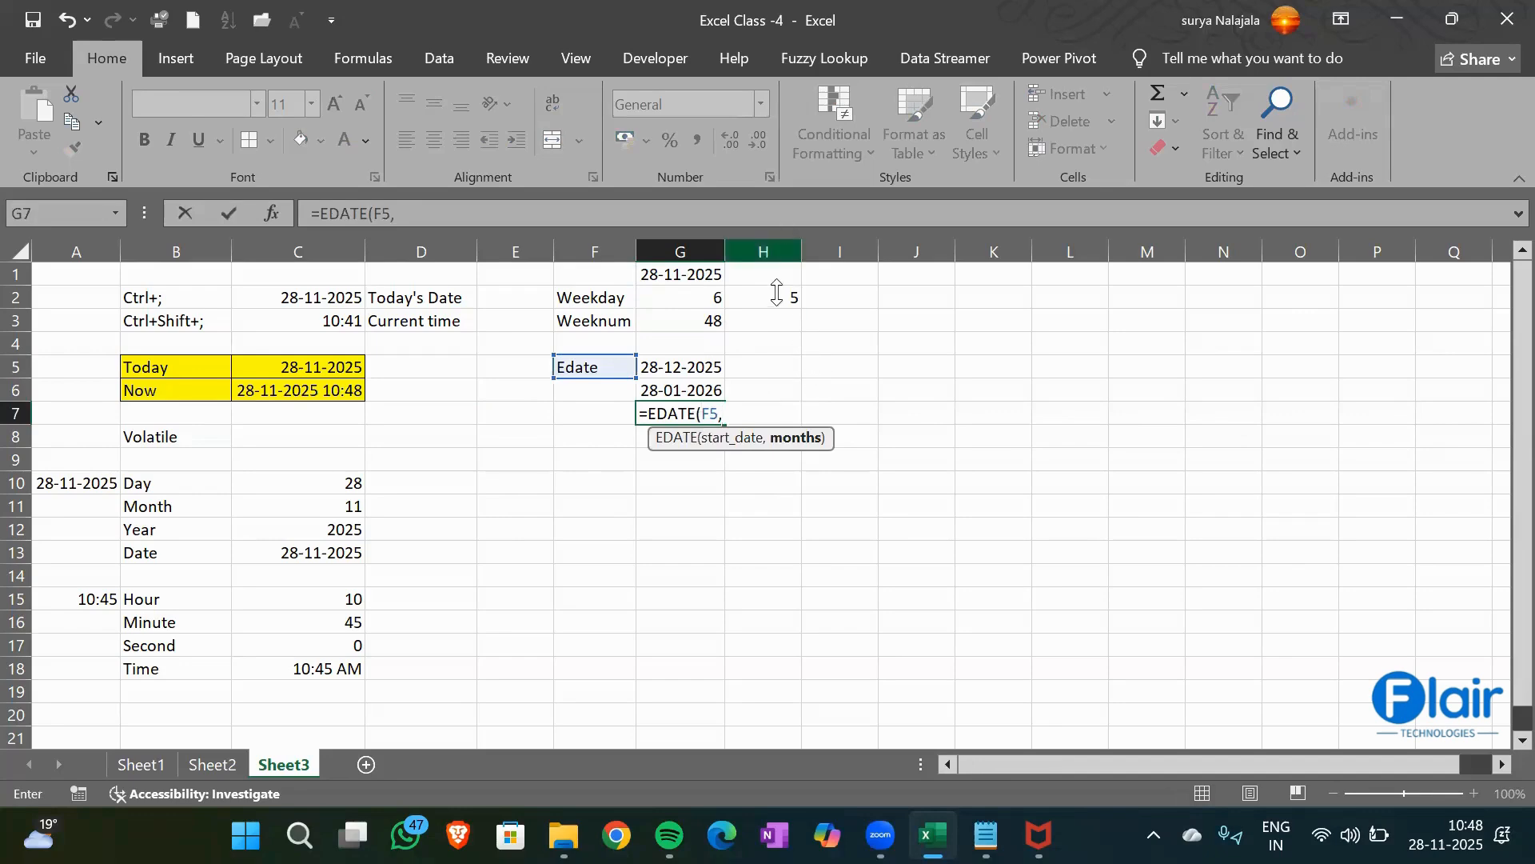
{"action": "type", "text": "3"}
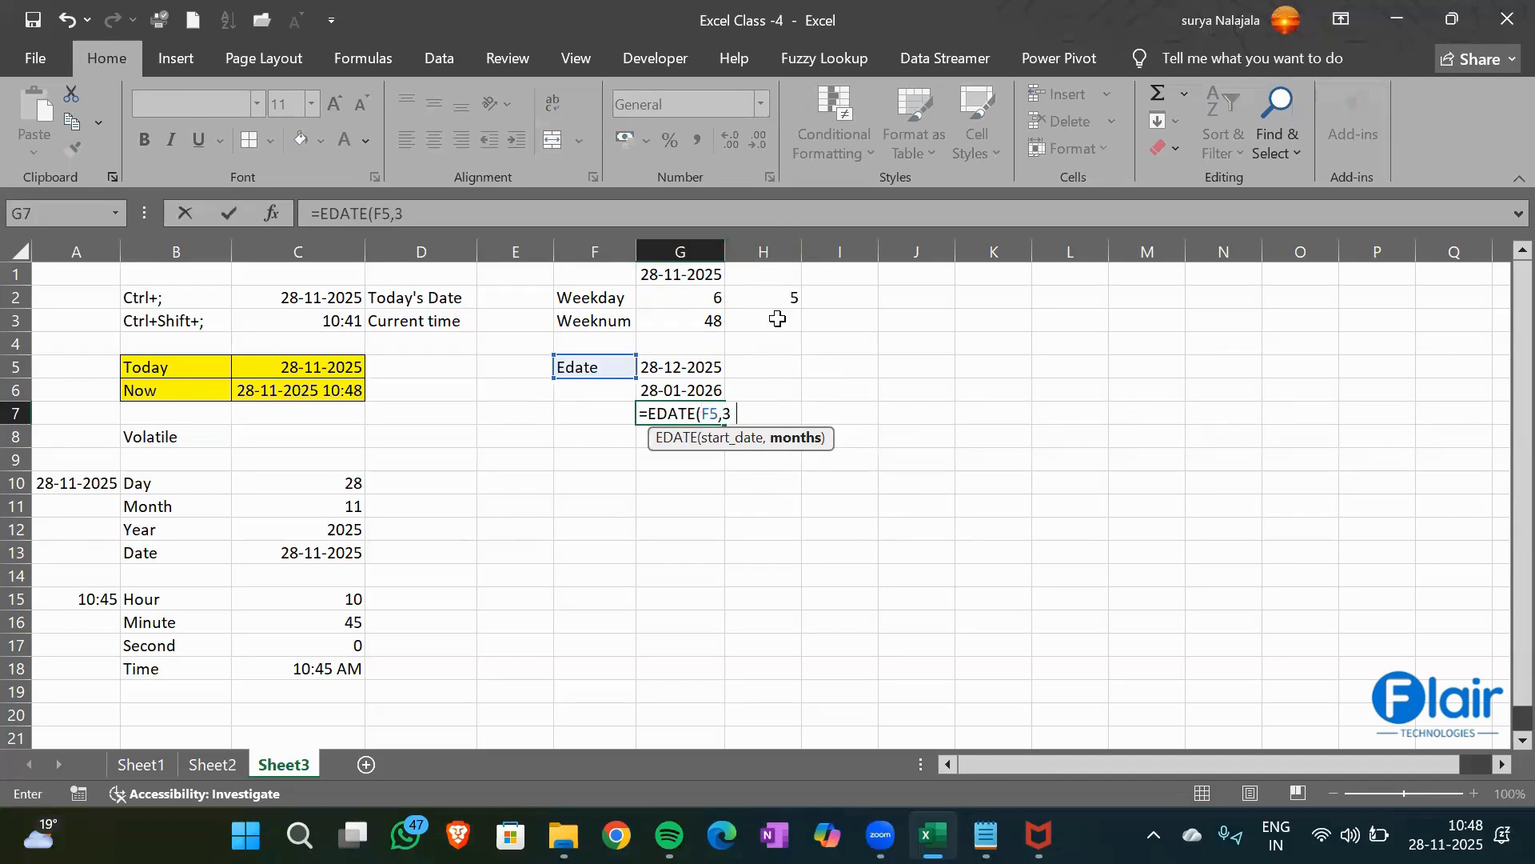
{"action": "key", "text": "Return"}
{"action": "key", "text": "Up"}
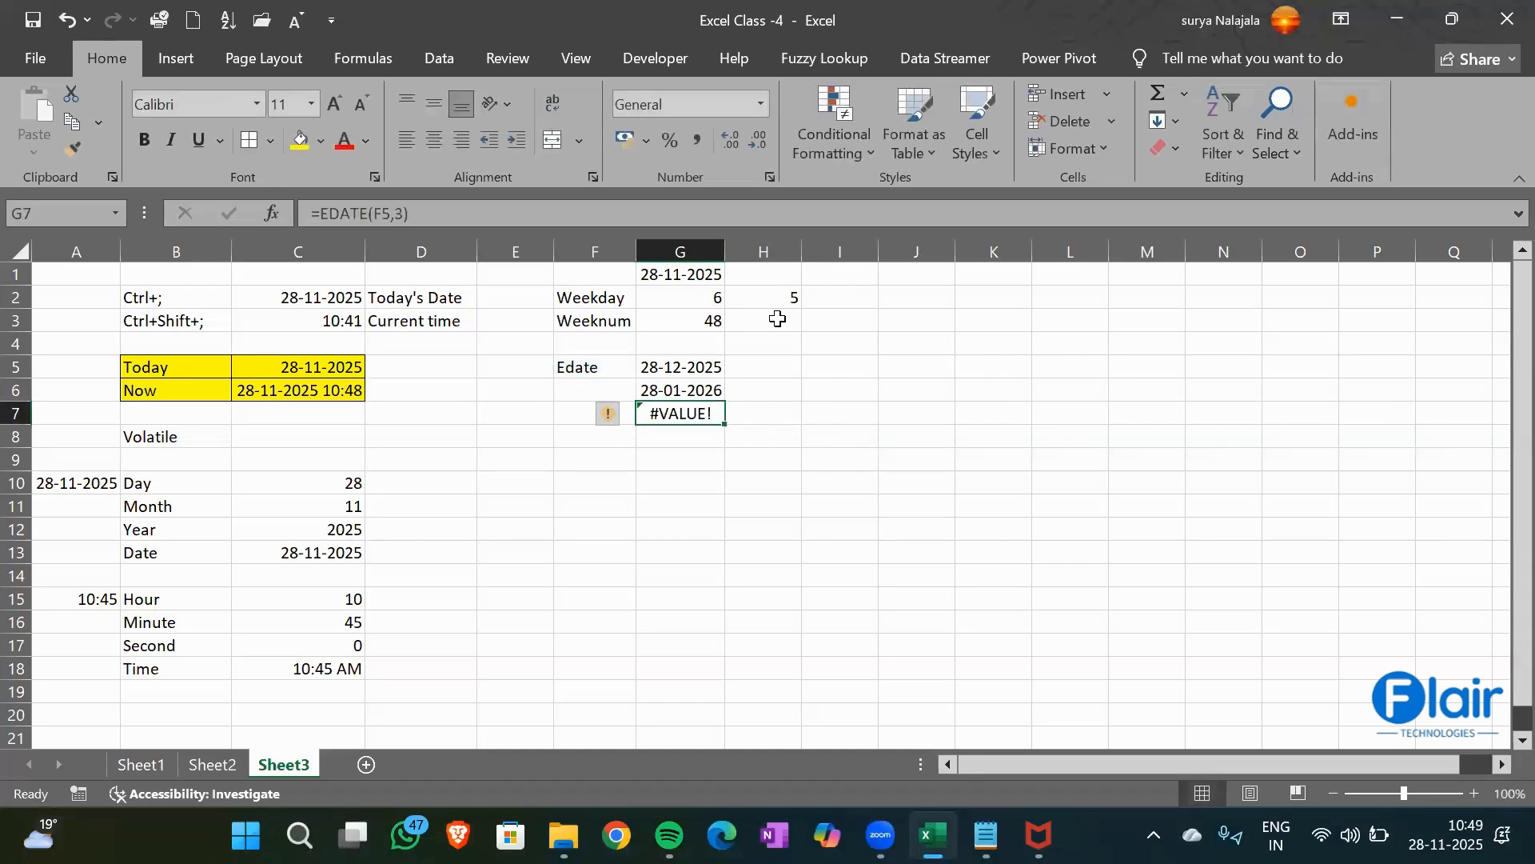
Calculate the date three months after G1 with the formula =EDATE(G1,3) in cell G7
{"action": "type", "text": "=Edate"}
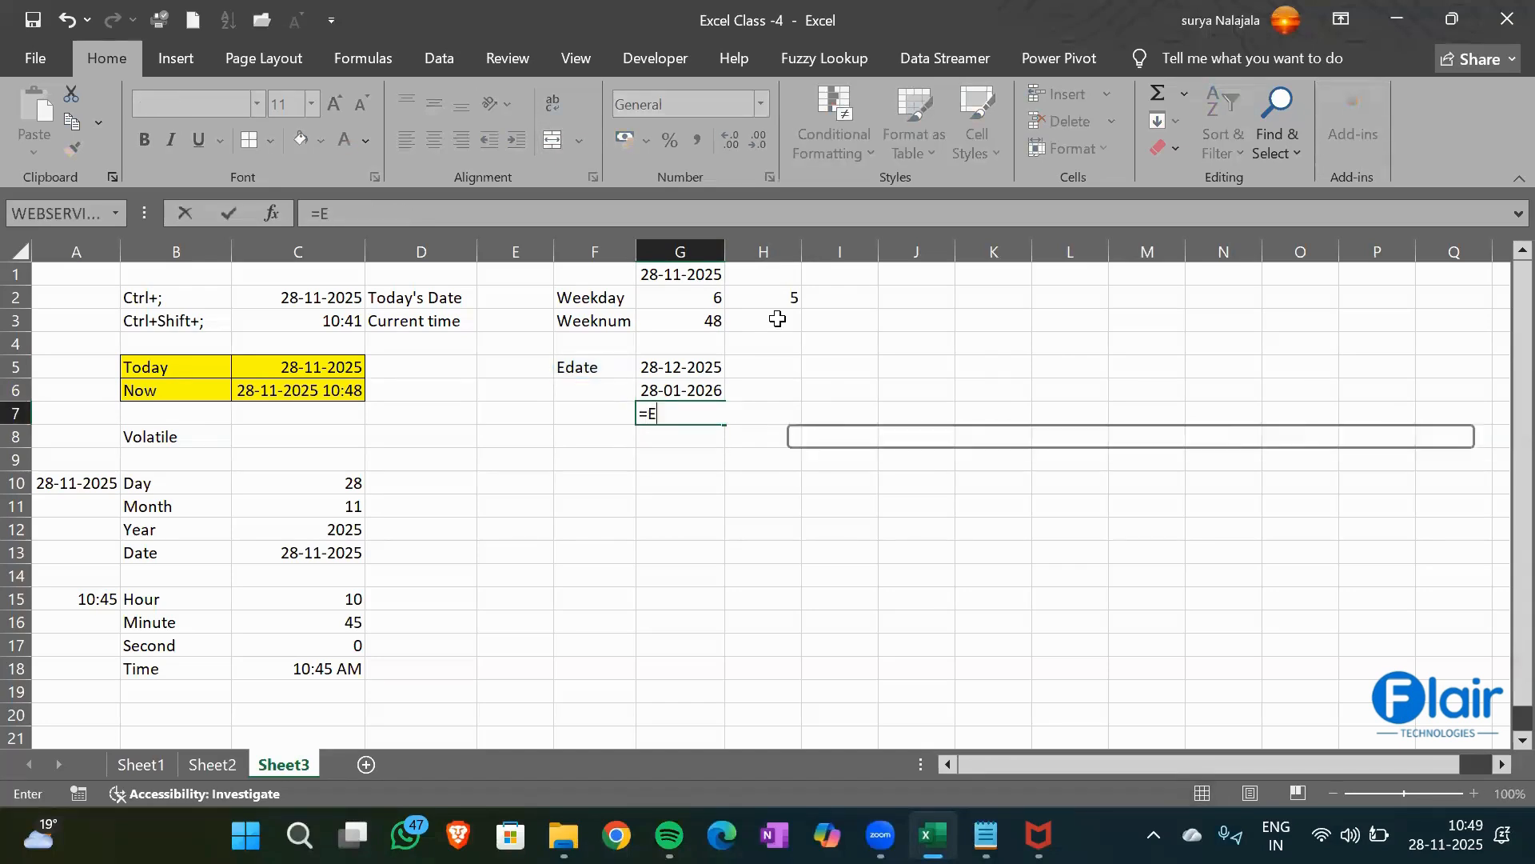
{"action": "key", "text": "Tab"}
{"action": "key", "text": "Left"}
{"action": "key", "text": "Up"}
{"action": "key", "text": "Up"}
{"action": "key", "text": "Up"}
{"action": "key", "text": "Up"}
{"action": "key", "text": "Up"}
{"action": "key", "text": "Up"}
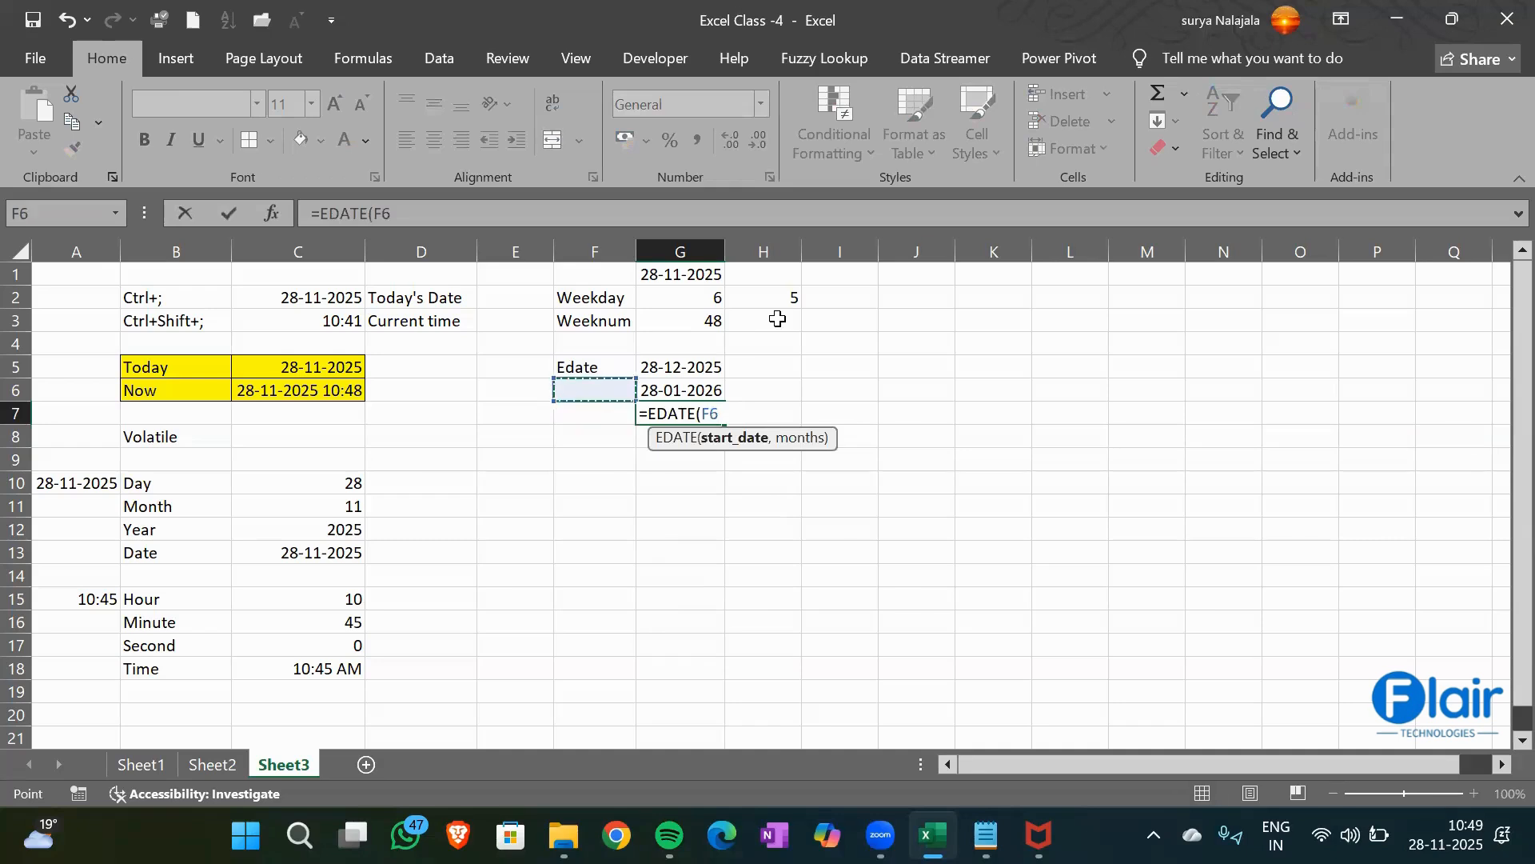
{"action": "key", "text": "Right"}
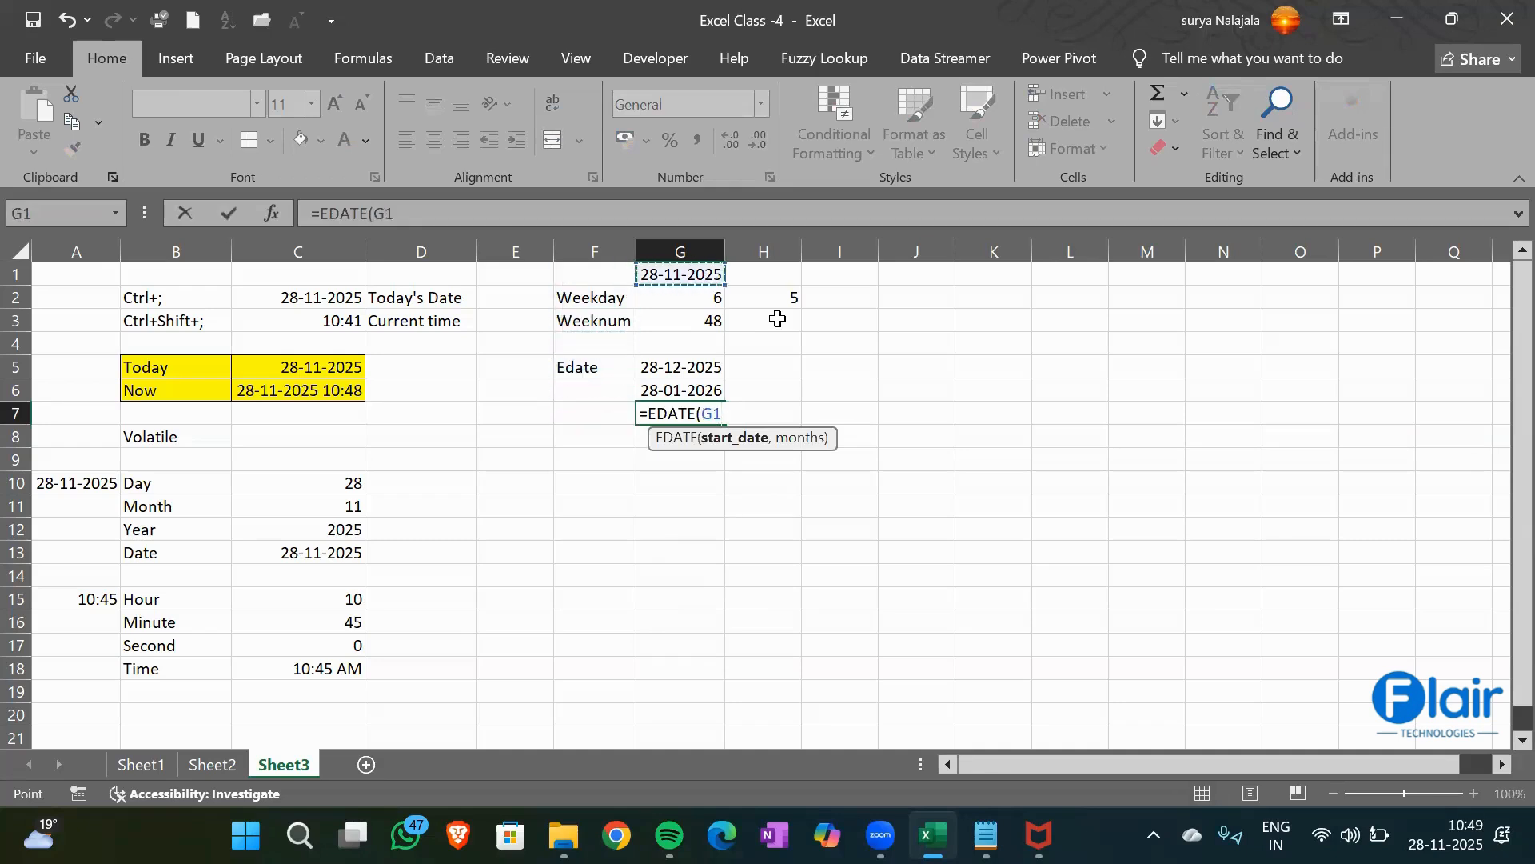
{"action": "type", "text": ",3"}
{"action": "key", "text": "Return"}
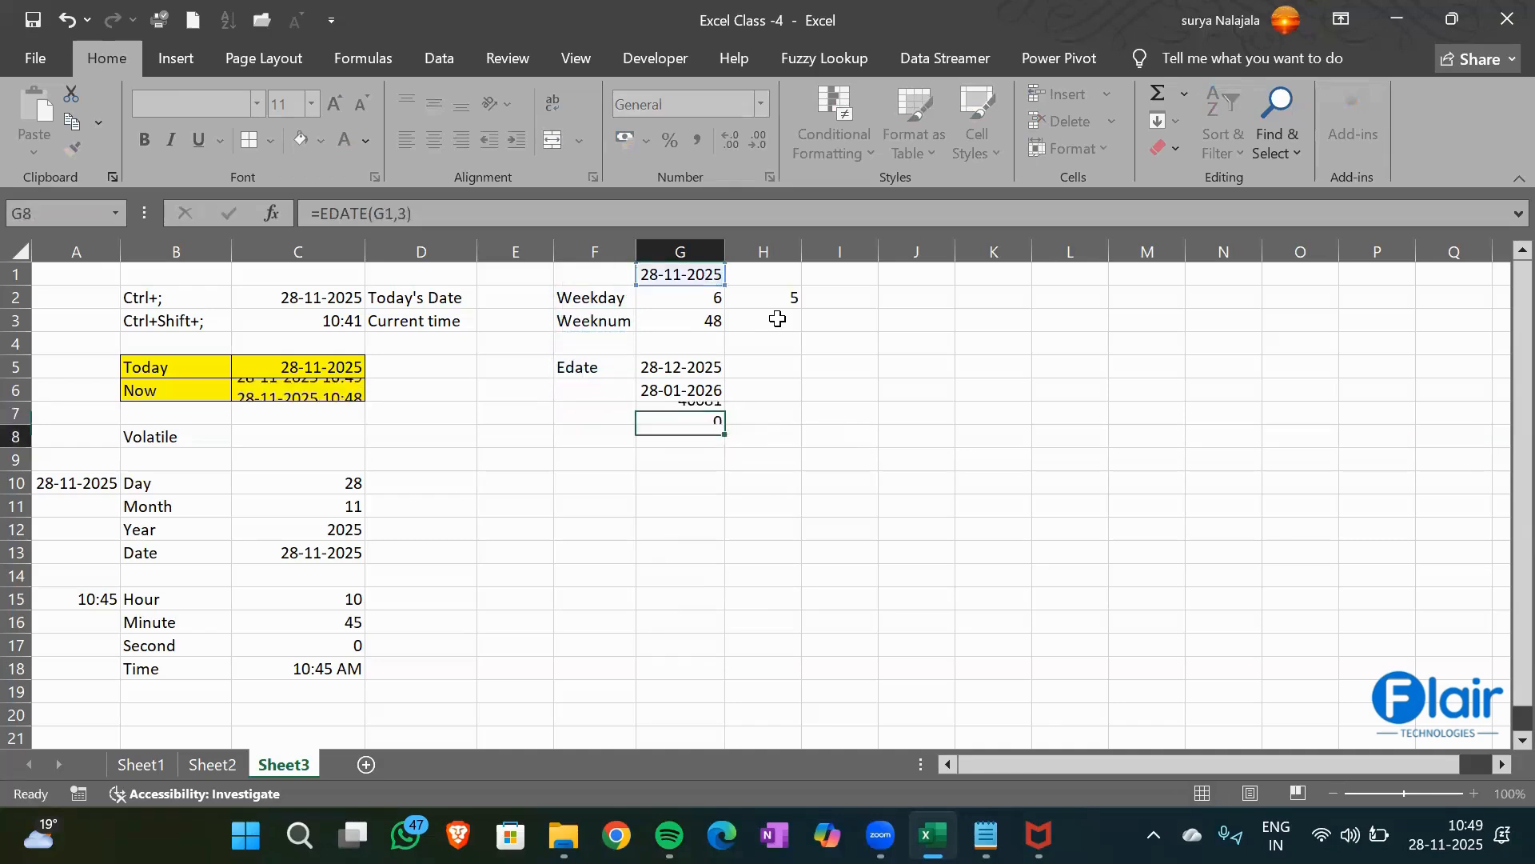
Format the EDATE result in cell G7 as a Short Date
{"action": "key", "text": "Up"}
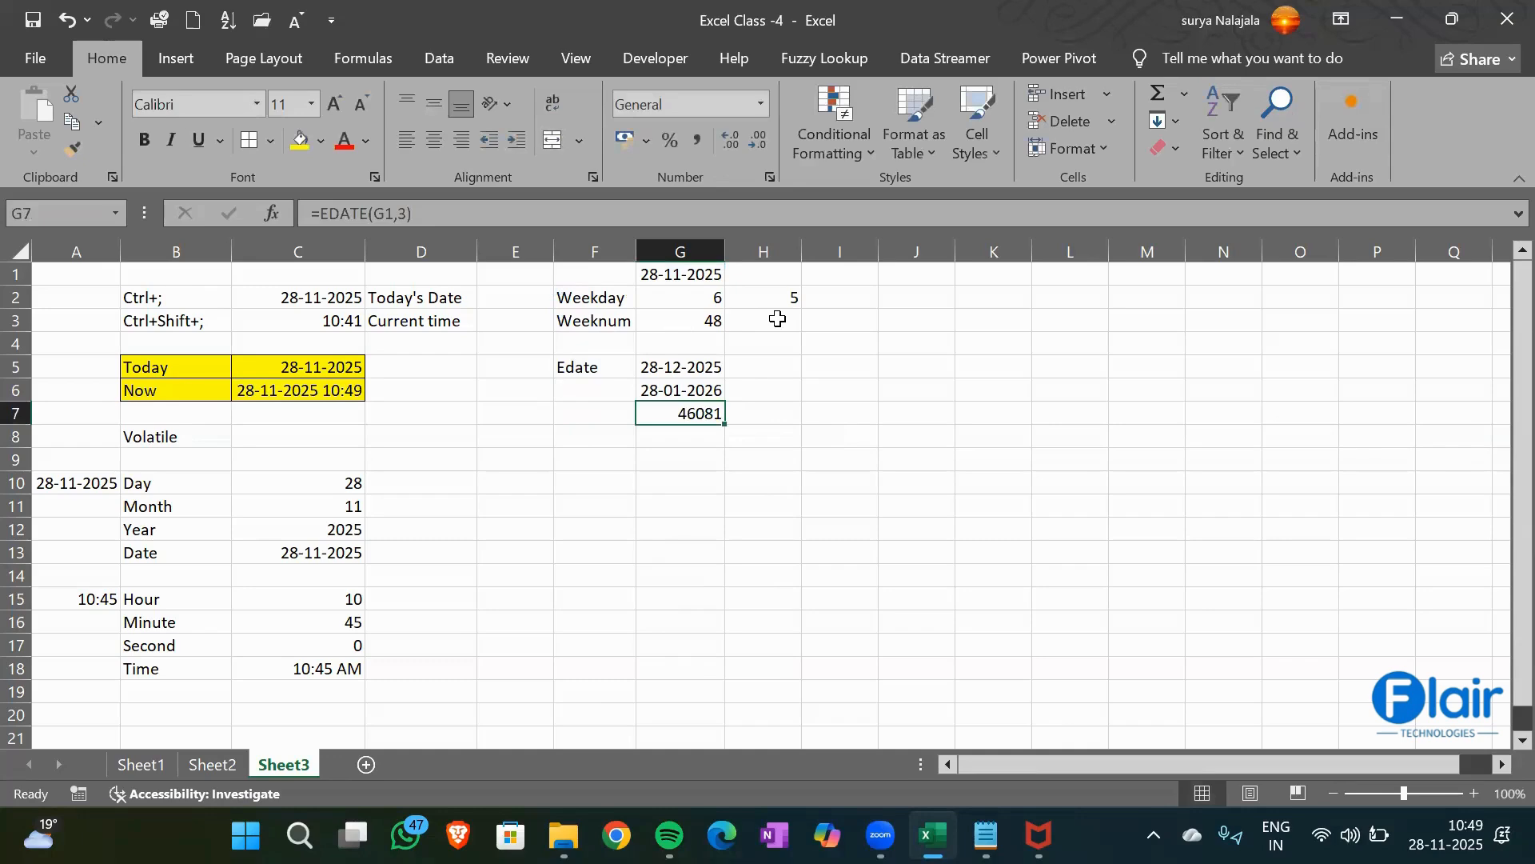
{"action": "left_click", "coordinate": [765, 110]}
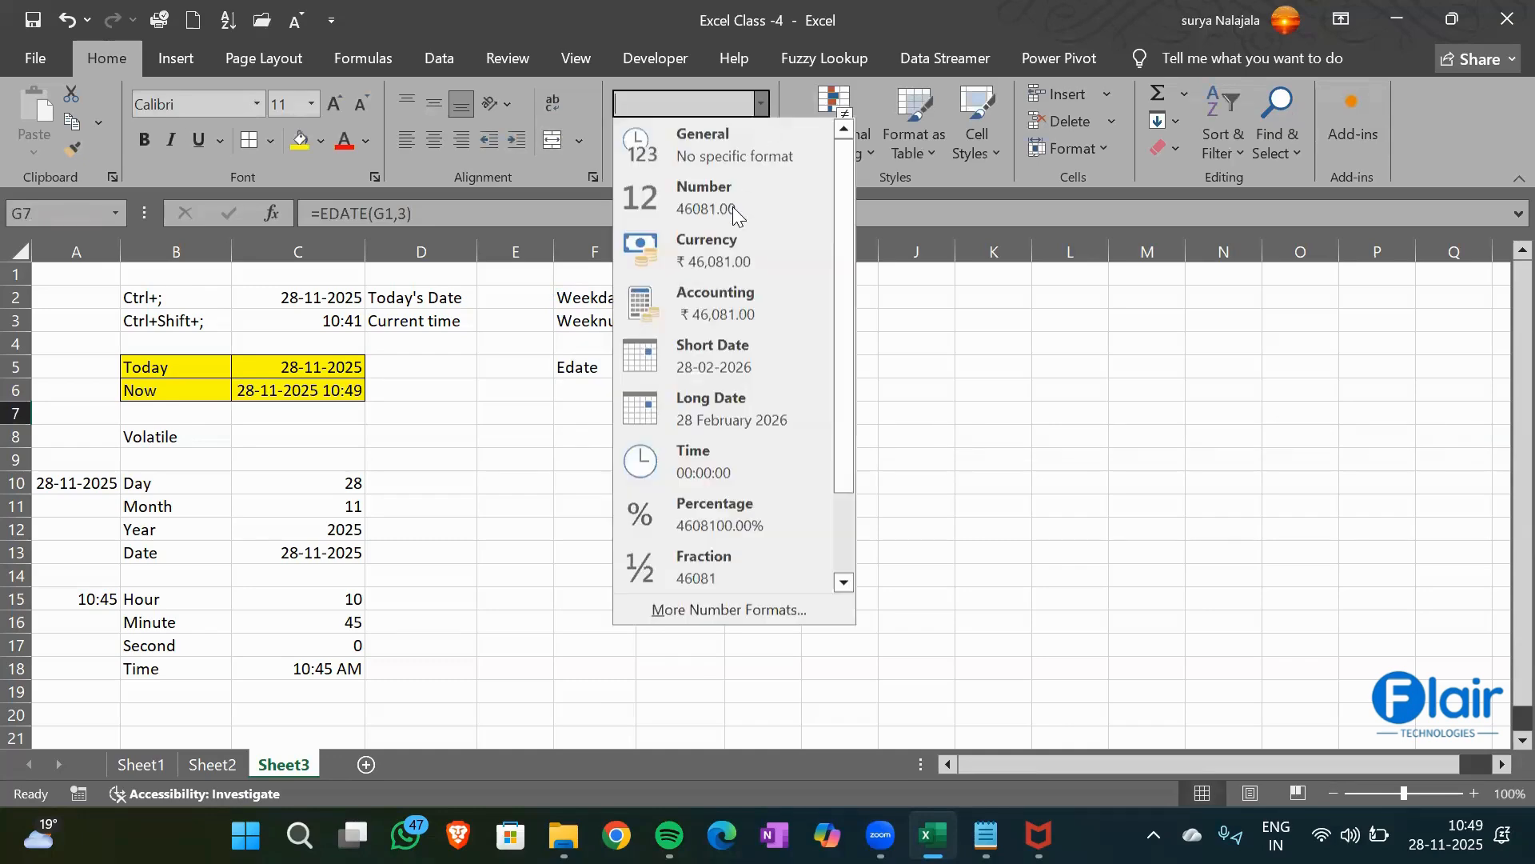
{"action": "left_click", "coordinate": [721, 360]}
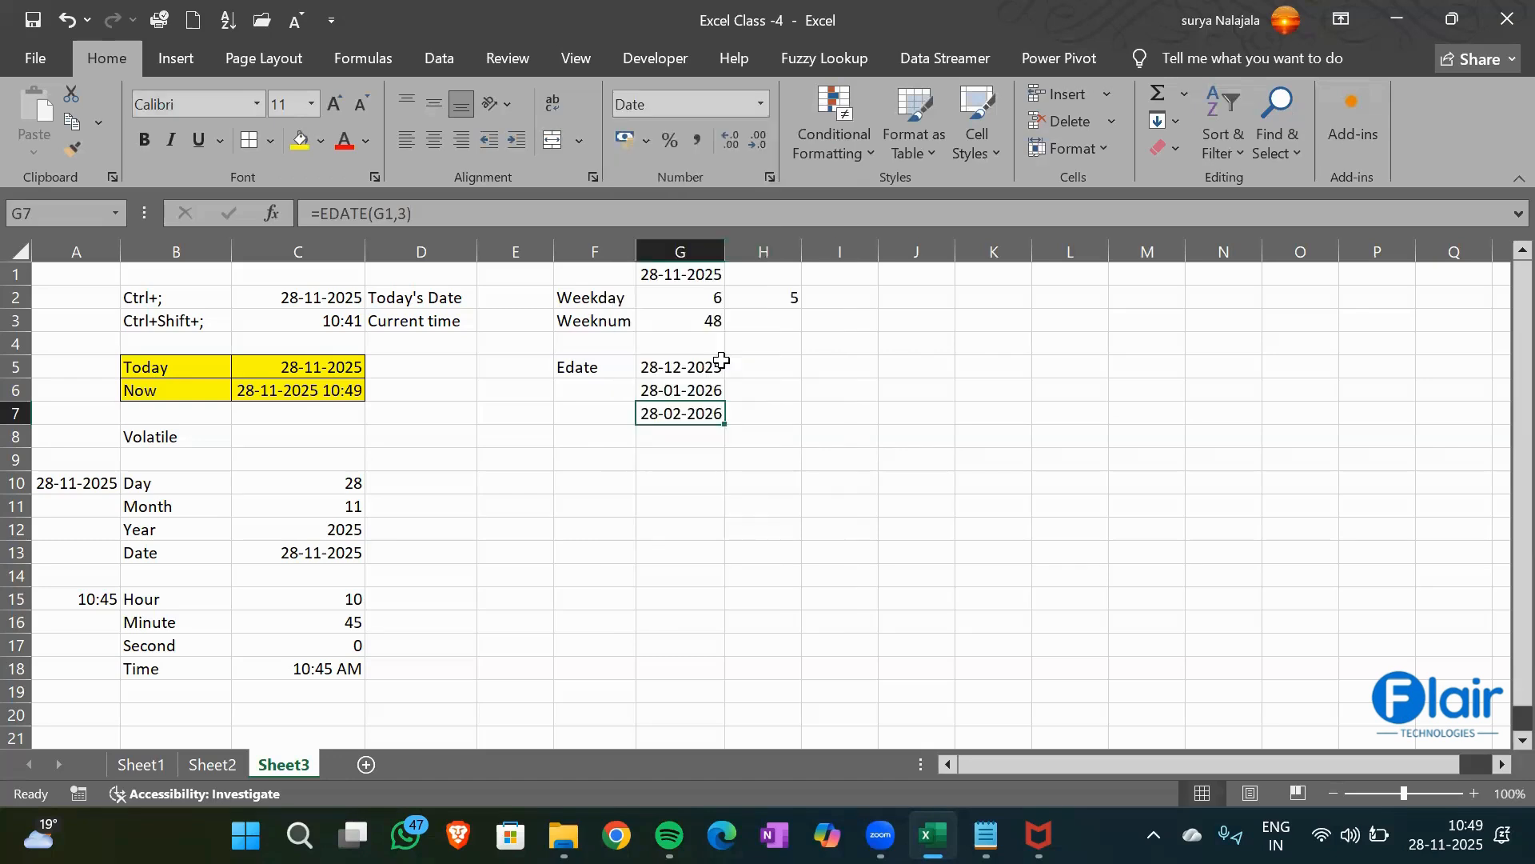
Compare the EDATE formulas and resulting dates in G5:G7 with the start date in G1
{"action": "left_click", "coordinate": [681, 360]}
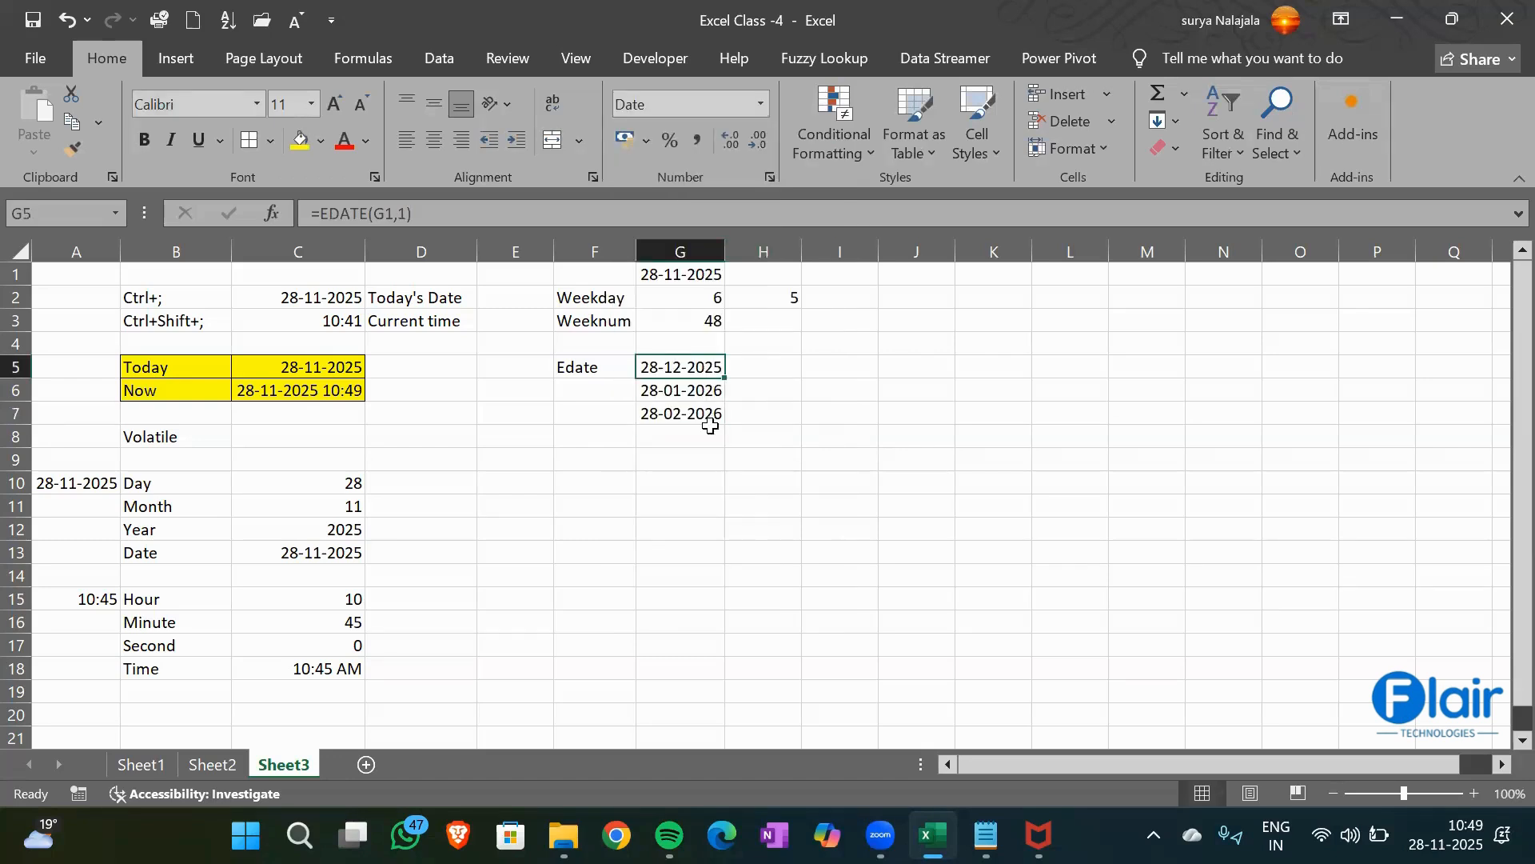
{"action": "left_click", "coordinate": [684, 277]}
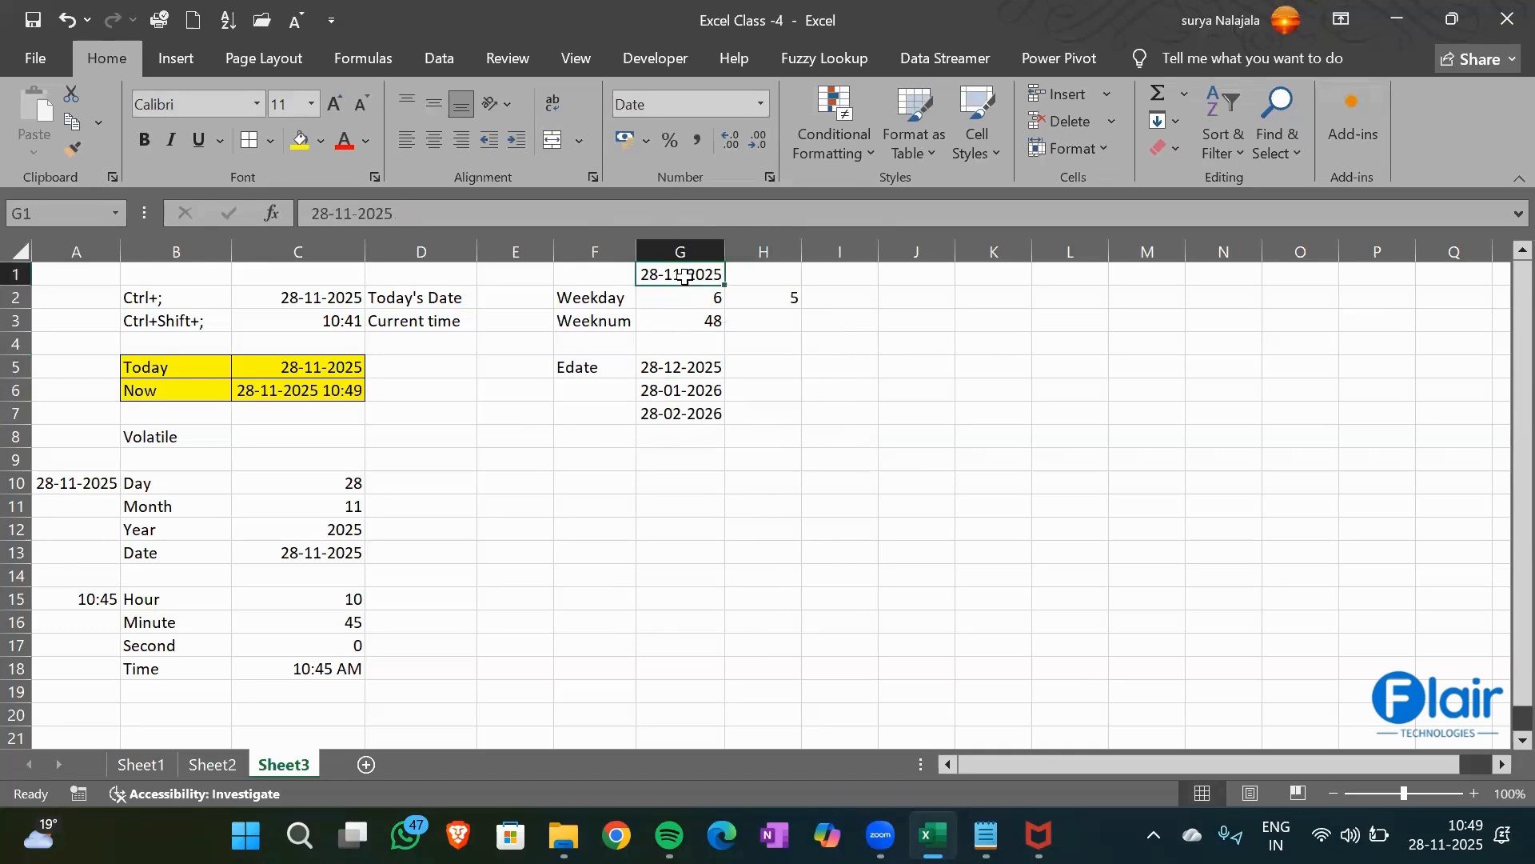
{"action": "left_click", "coordinate": [682, 367]}
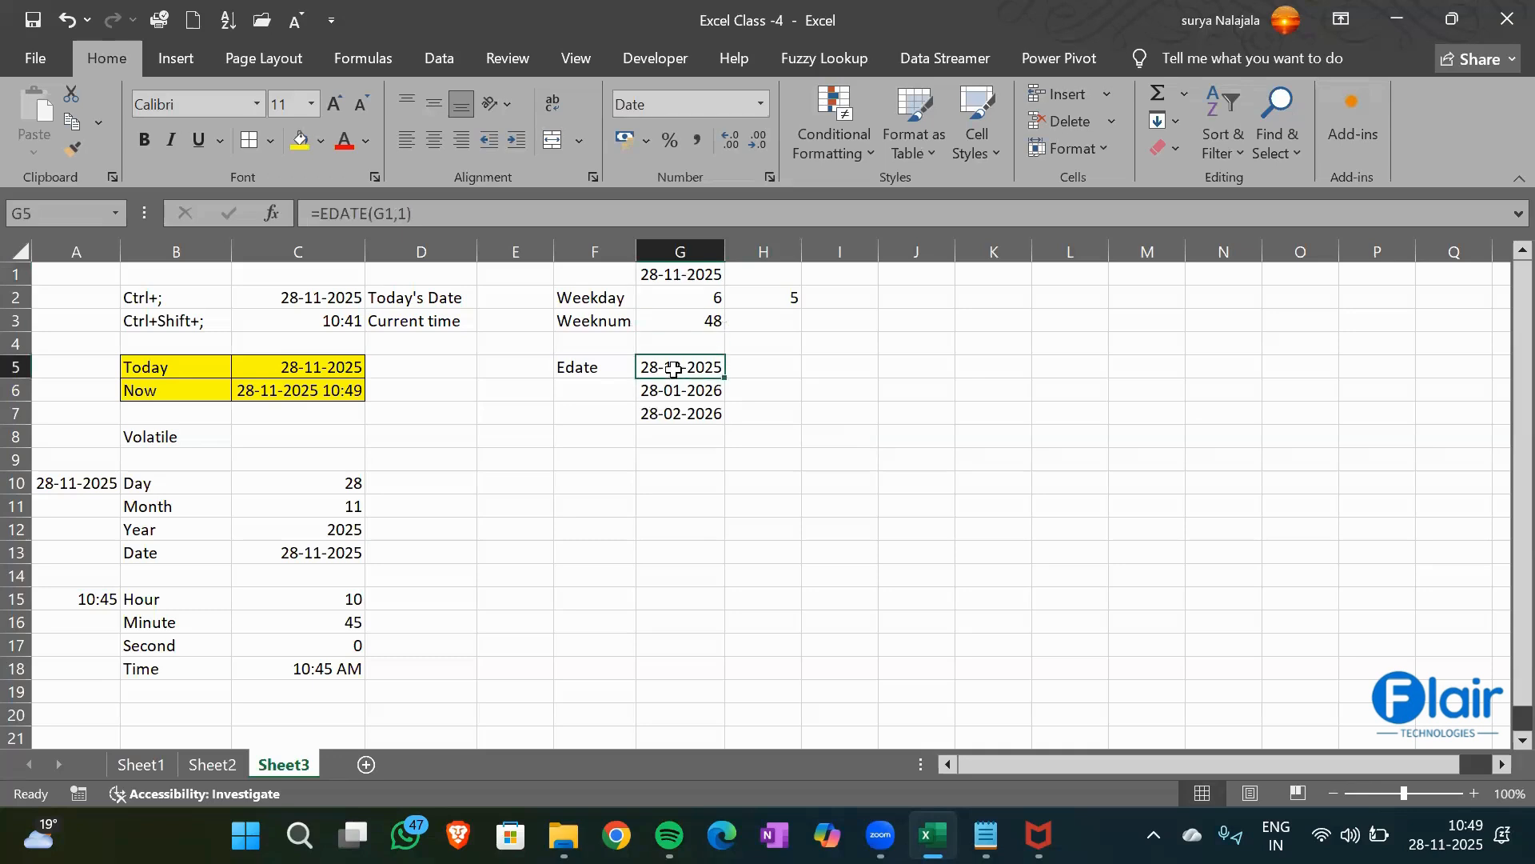
{"action": "left_click", "coordinate": [402, 208]}
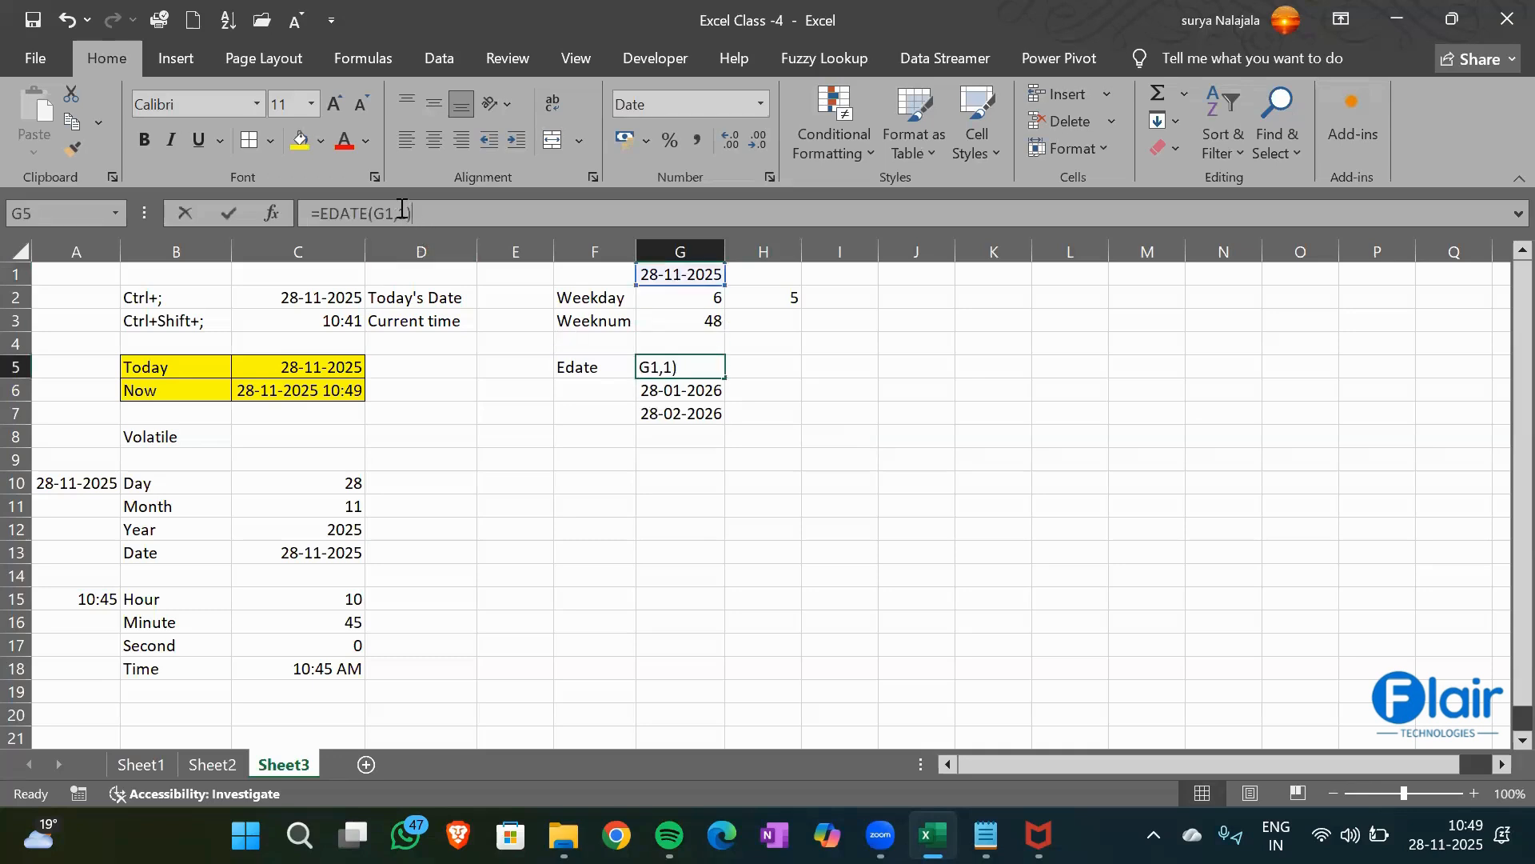
{"action": "key", "text": "Return"}
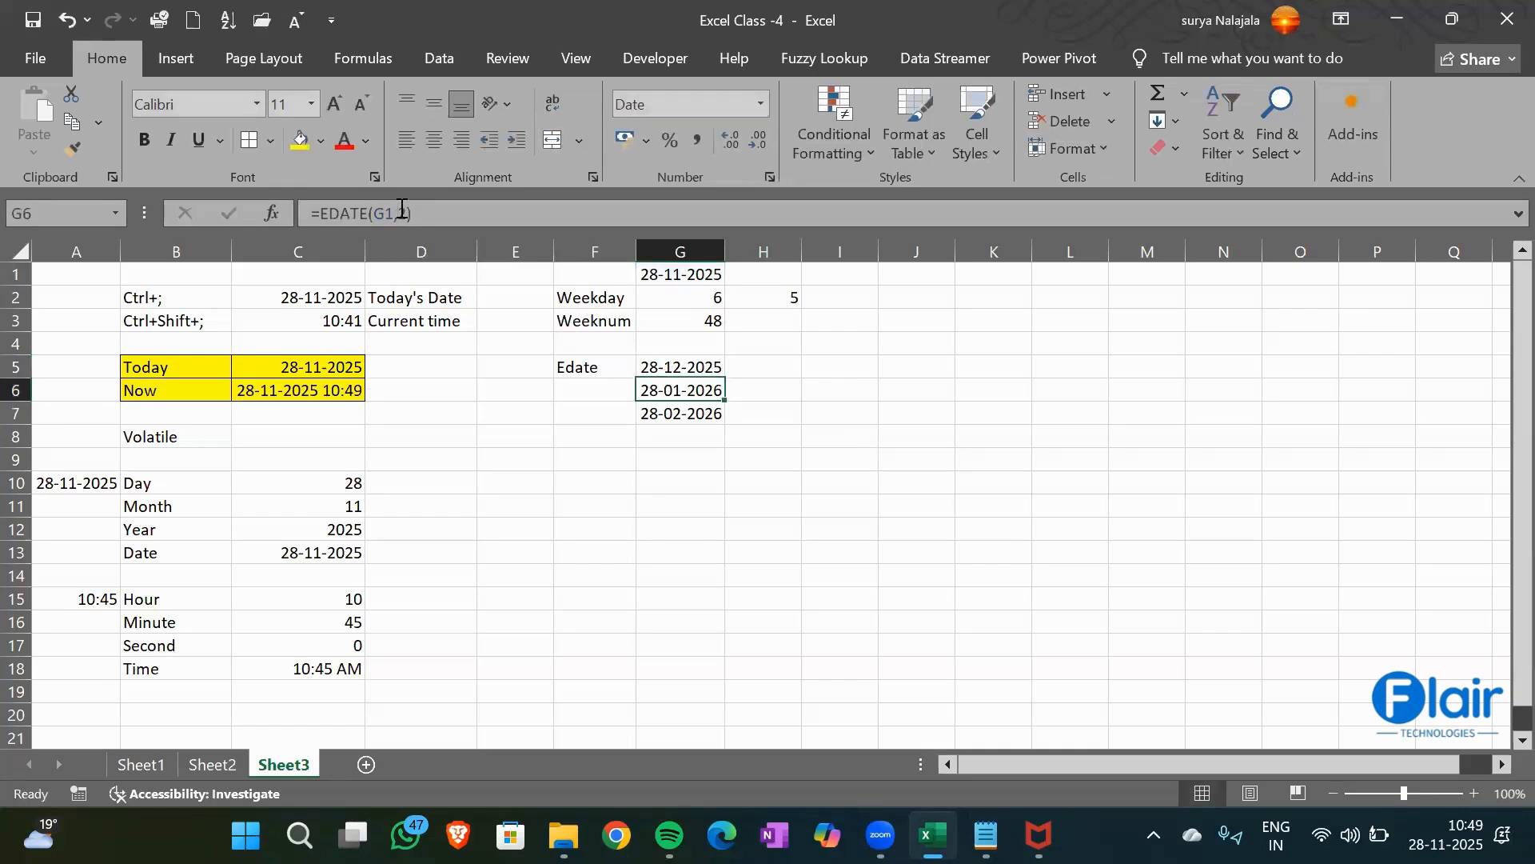
{"action": "left_click", "coordinate": [647, 364]}
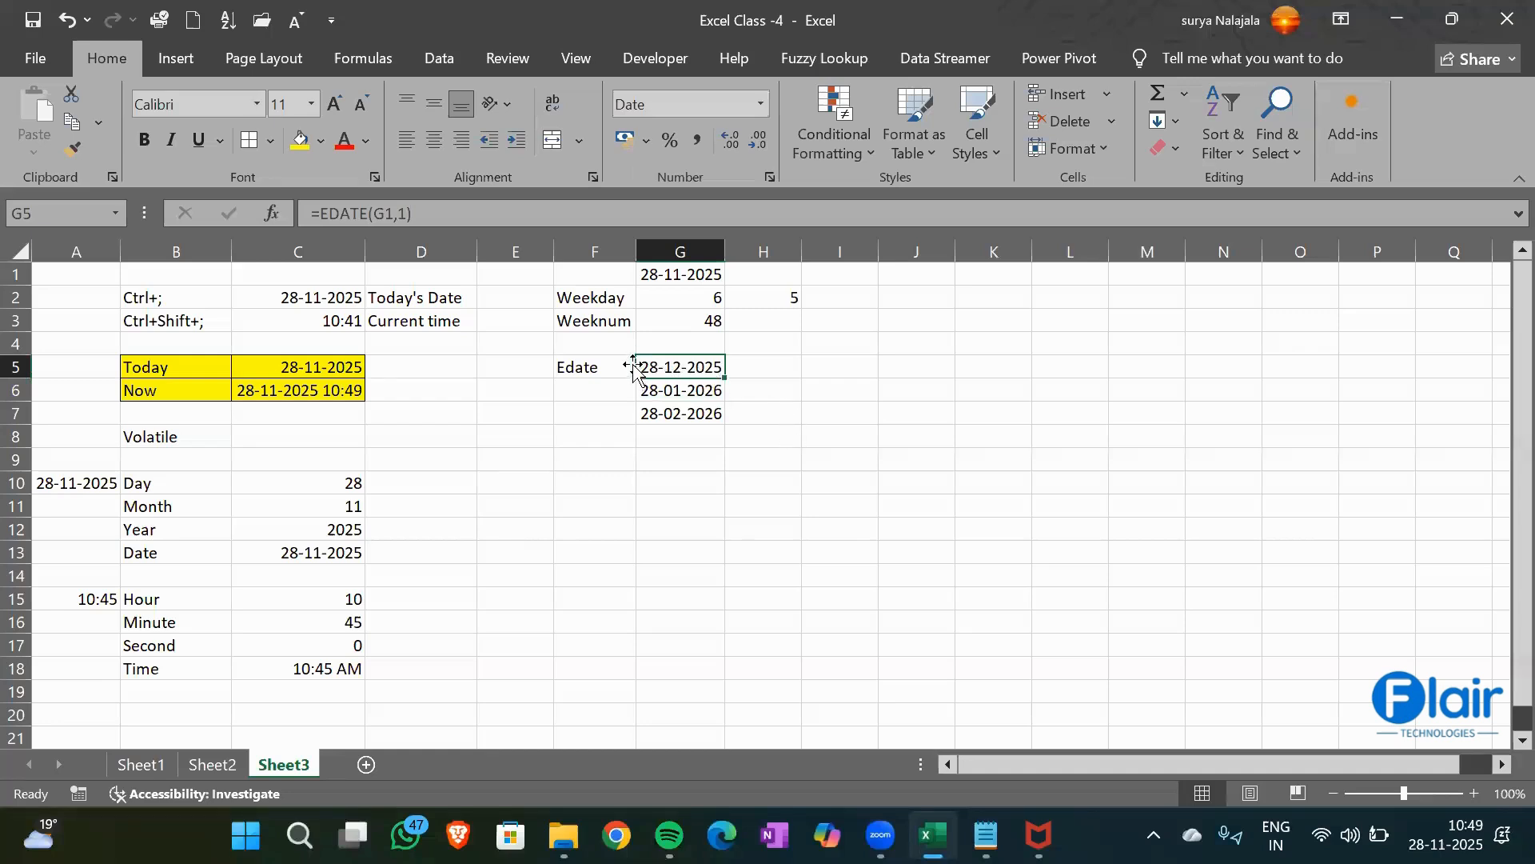
{"action": "left_click", "coordinate": [709, 393]}
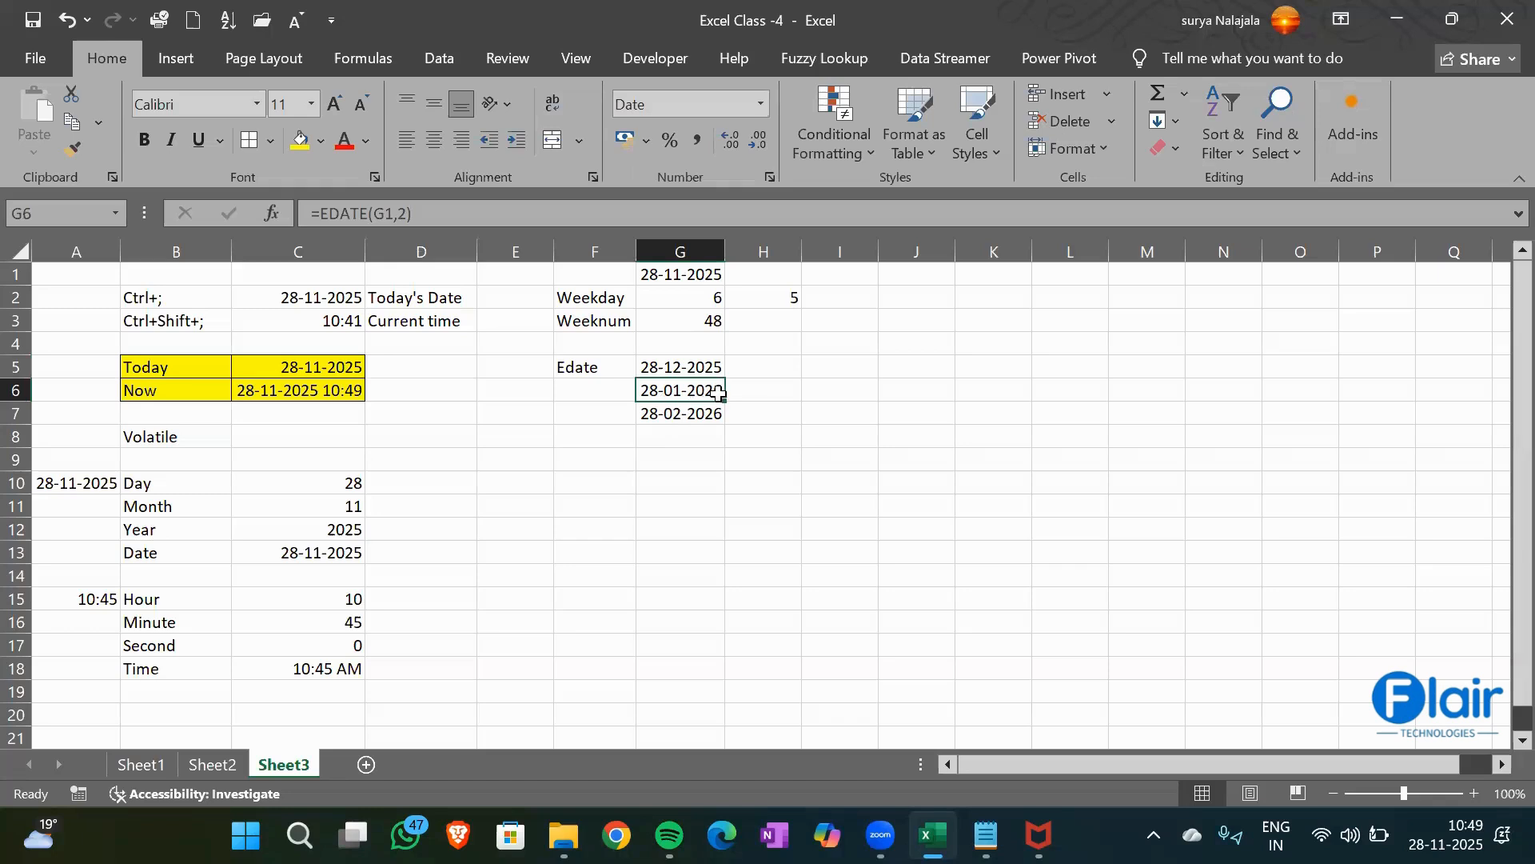
{"action": "left_click", "coordinate": [667, 417]}
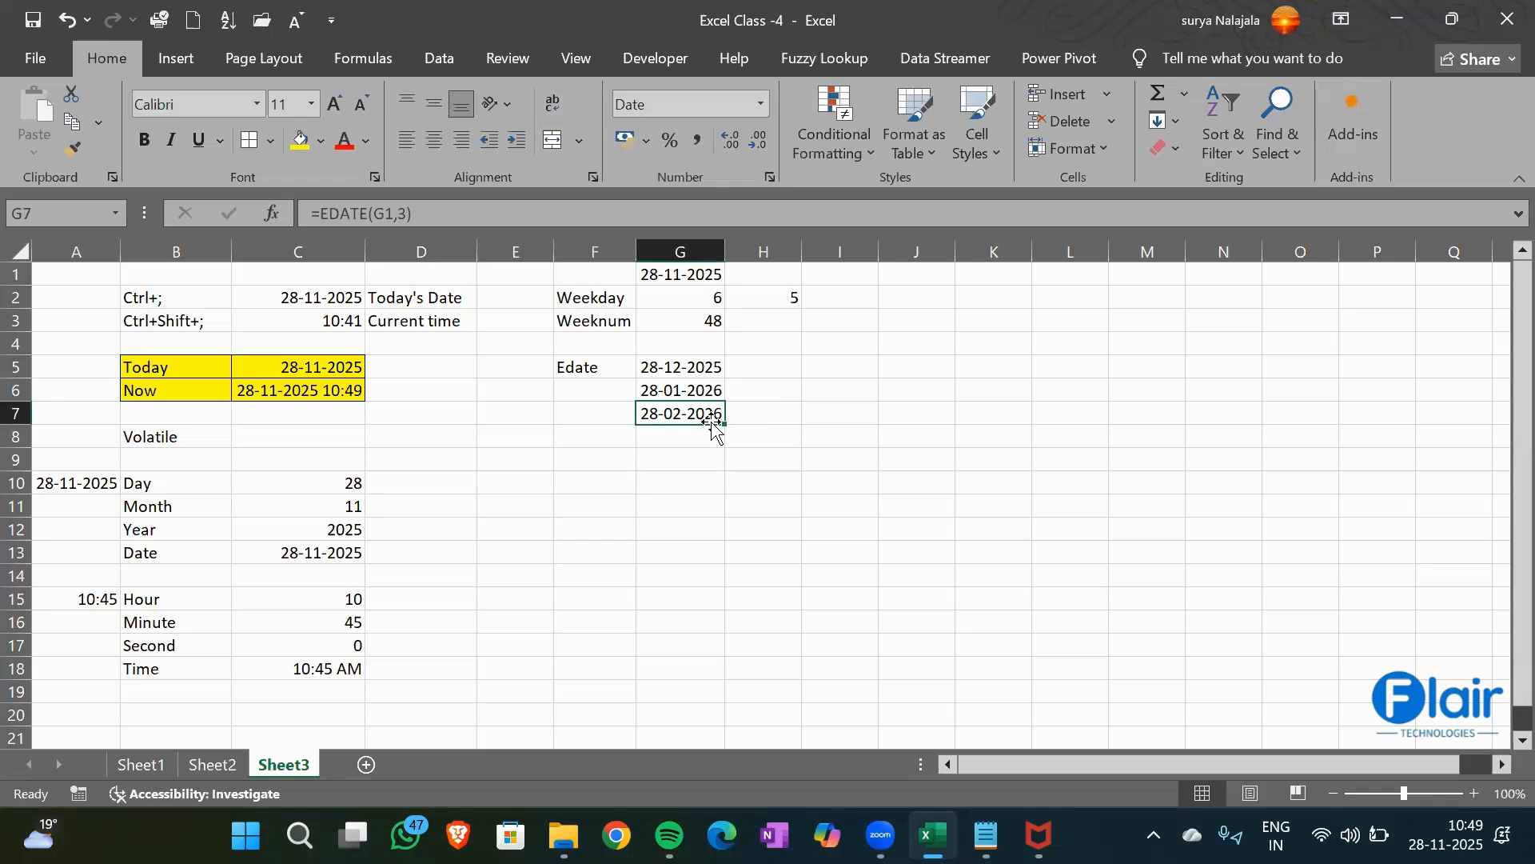
{"action": "left_click_drag", "start_coordinate": [703, 365], "coordinate": [707, 413]}
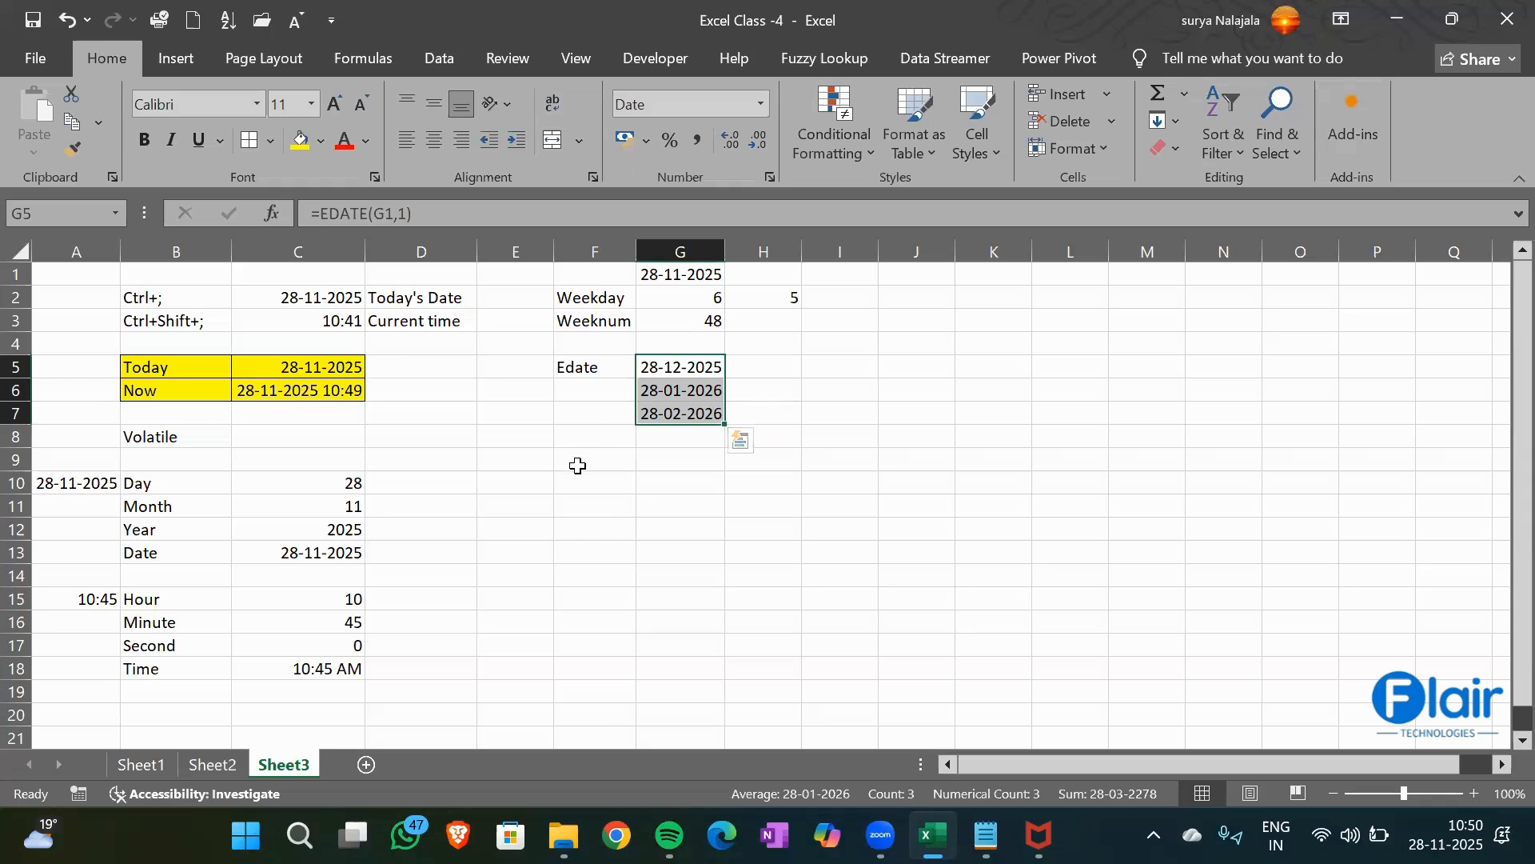
Enter the label Eomonth in cell F9
{"action": "left_click", "coordinate": [578, 465]}
{"action": "type", "text": "Eomonth"}
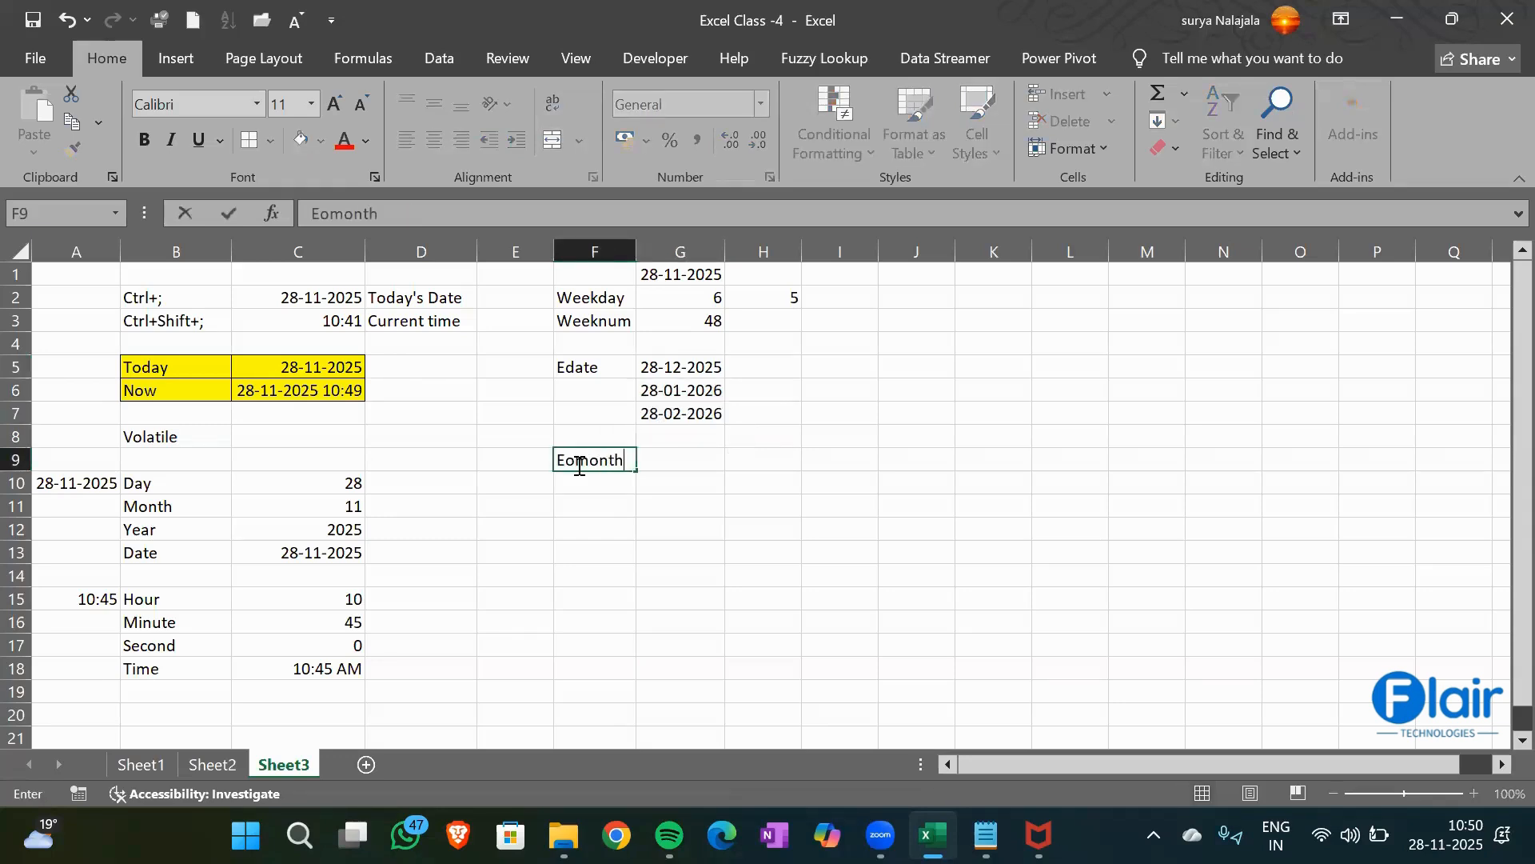
{"action": "key", "text": "Return"}
Calculate the last day of the month one month after G1 with the formula =EOMONTH(G1,1) in cell G9
{"action": "left_click", "coordinate": [578, 465]}
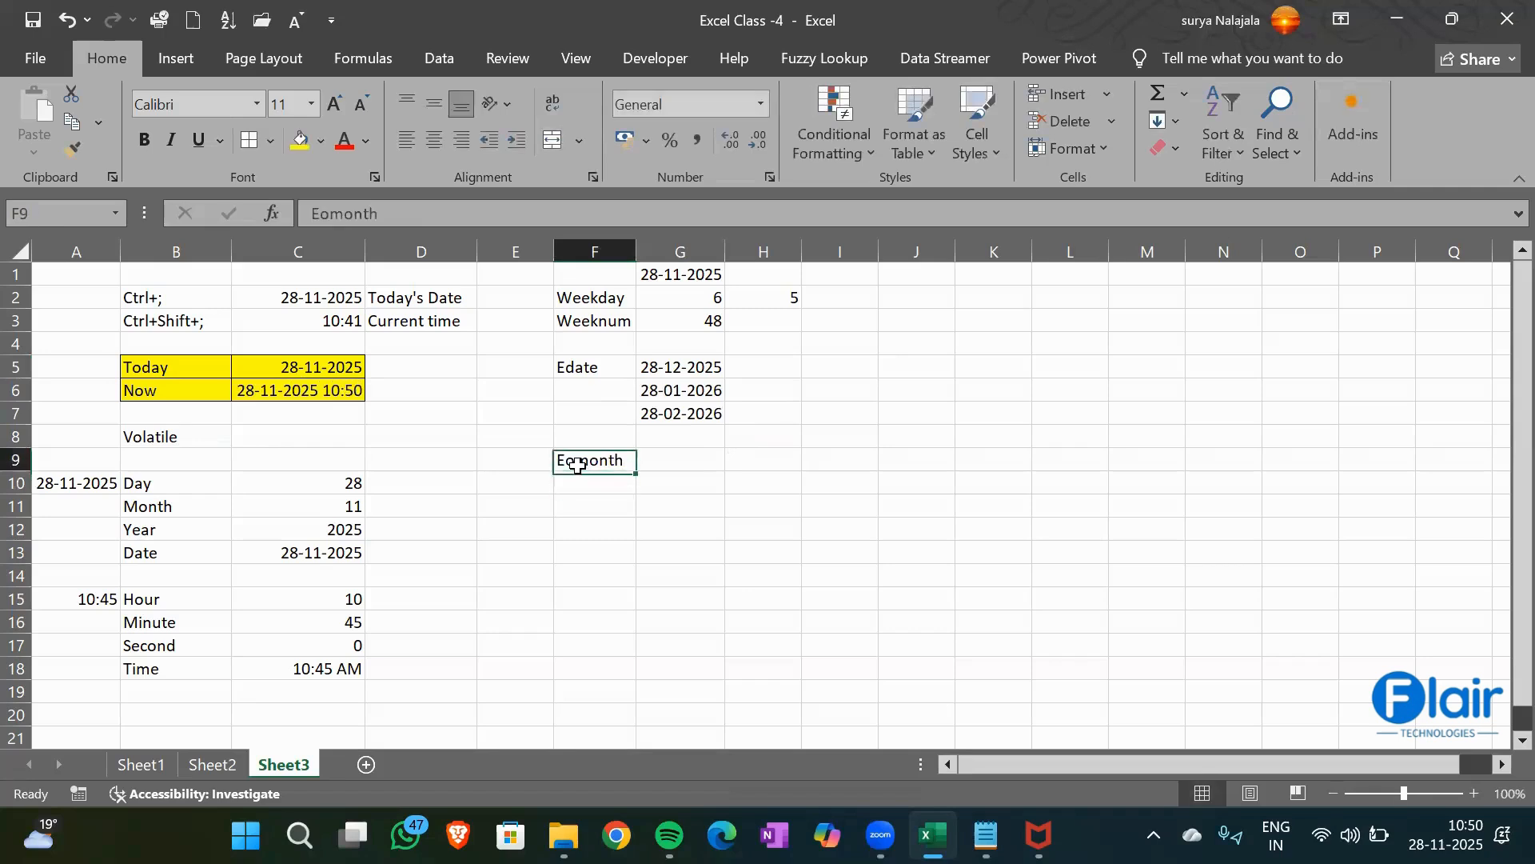
{"action": "key", "text": "Right"}
{"action": "type", "text": "=Eomonth"}
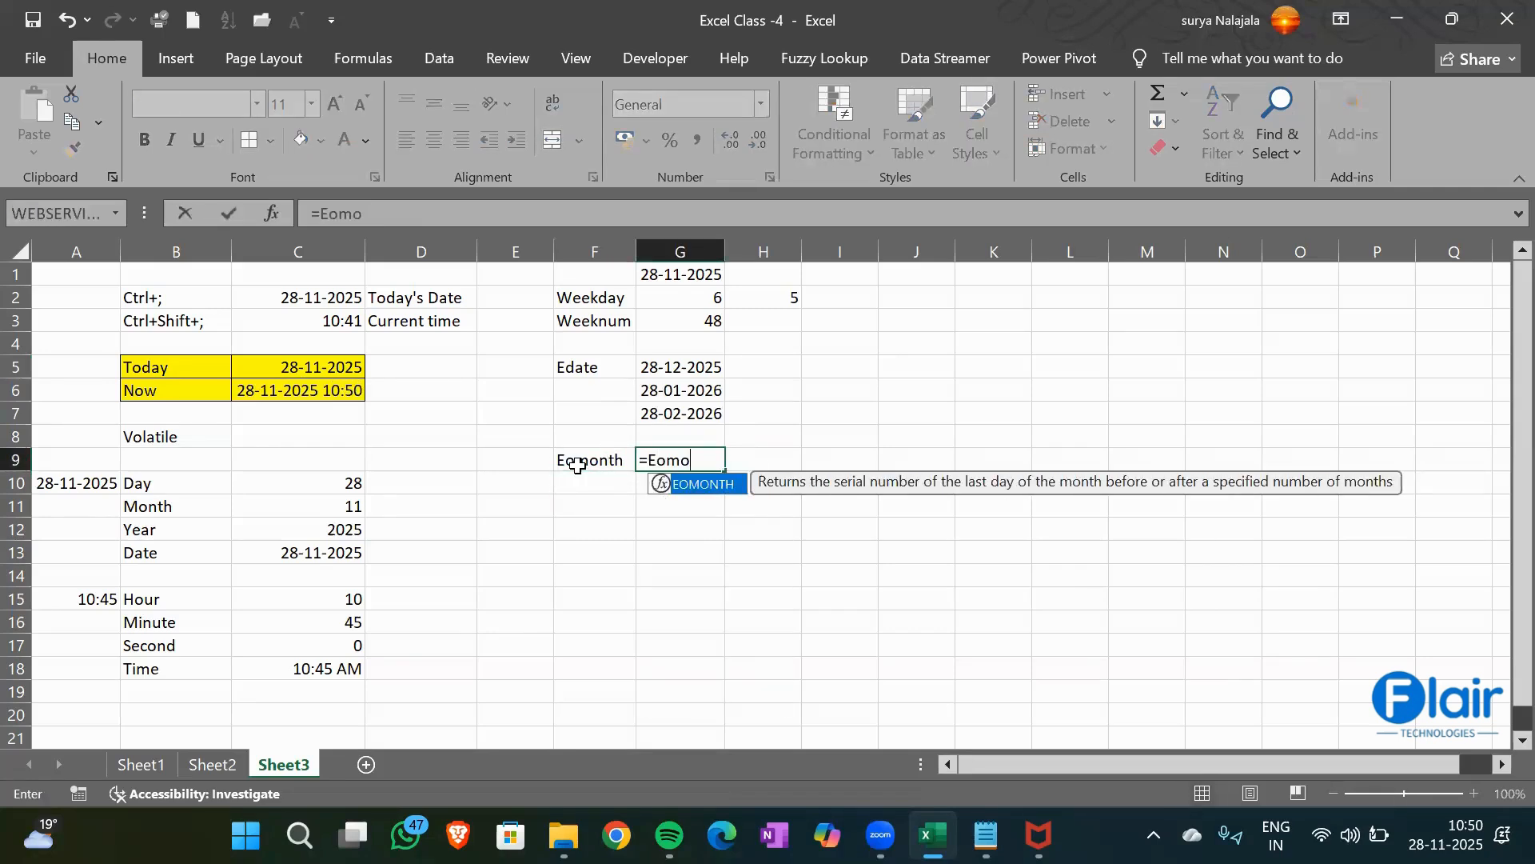
{"action": "key", "text": "Tab"}
{"action": "key", "text": "Up"}
{"action": "key", "text": "Up"}
{"action": "key", "text": "Up"}
{"action": "key", "text": "Up"}
{"action": "key", "text": "Up"}
{"action": "key", "text": "Up"}
{"action": "key", "text": "Up"}
{"action": "key", "text": "Up"}
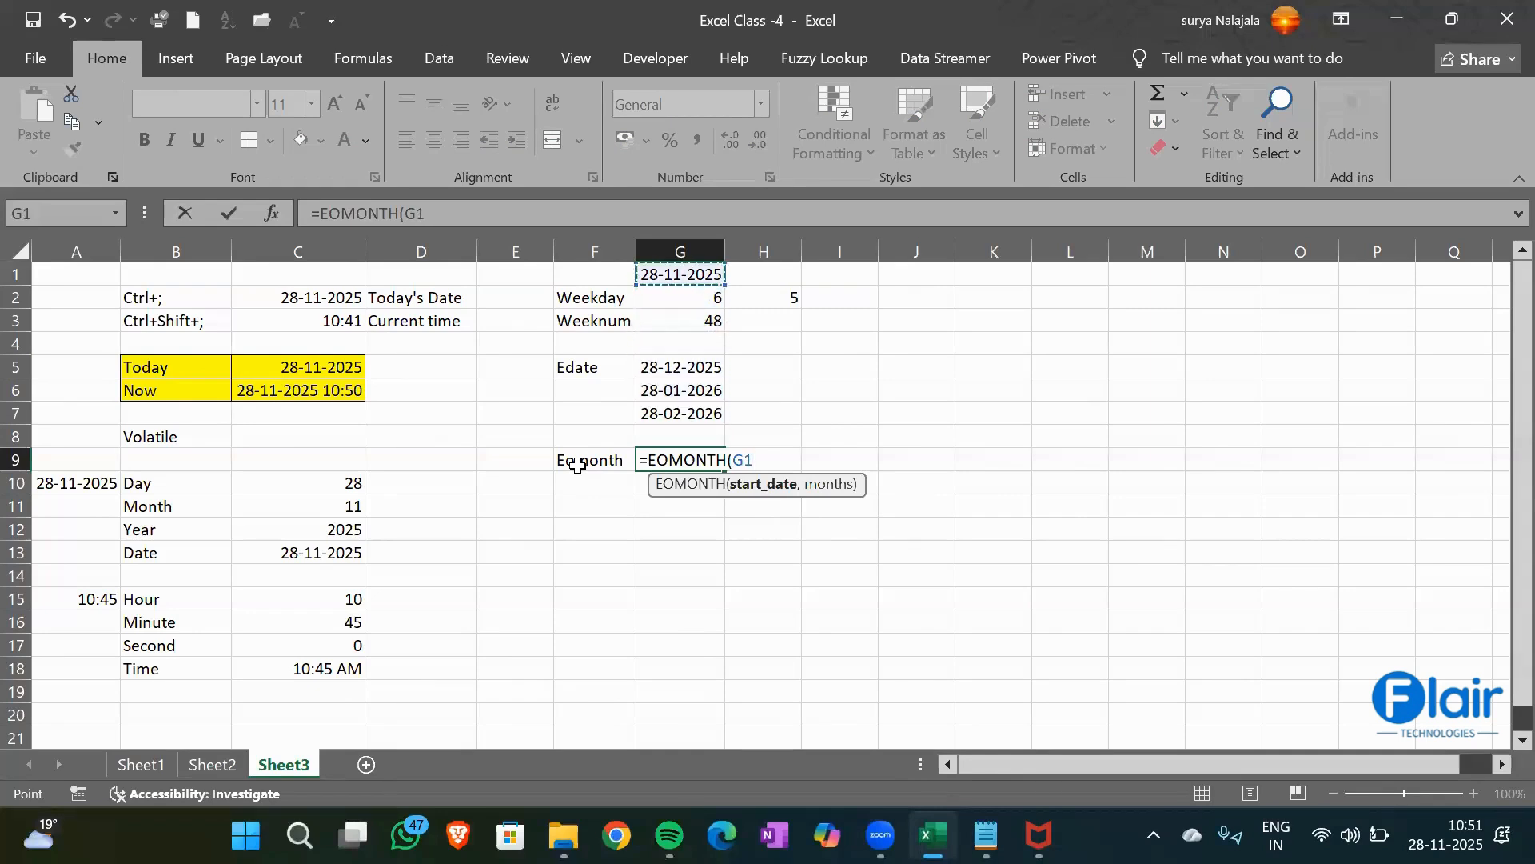
{"action": "type", "text": ",1)"}
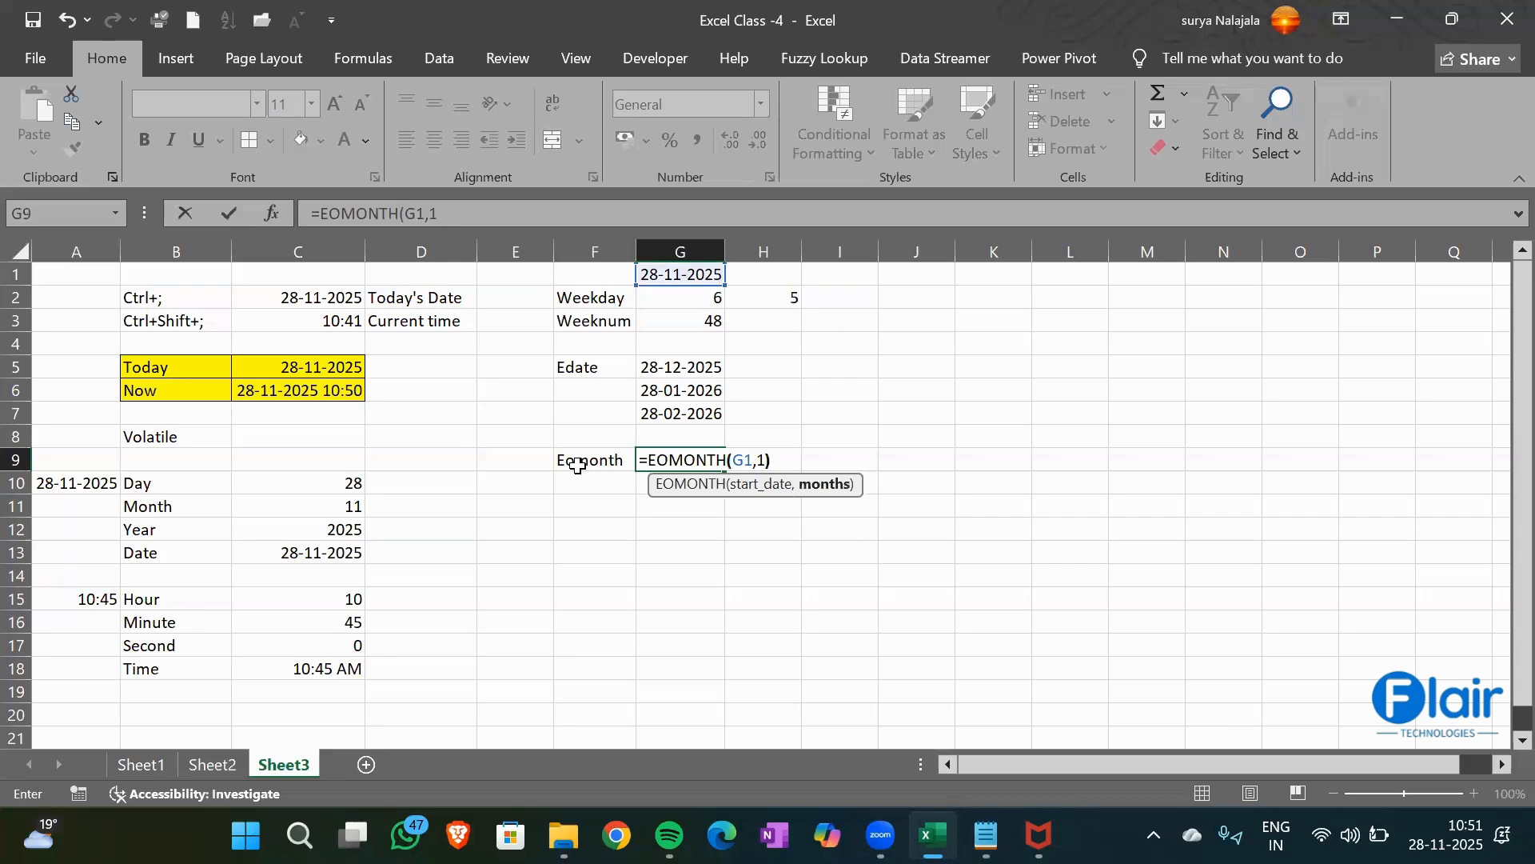
{"action": "key", "text": "Return"}
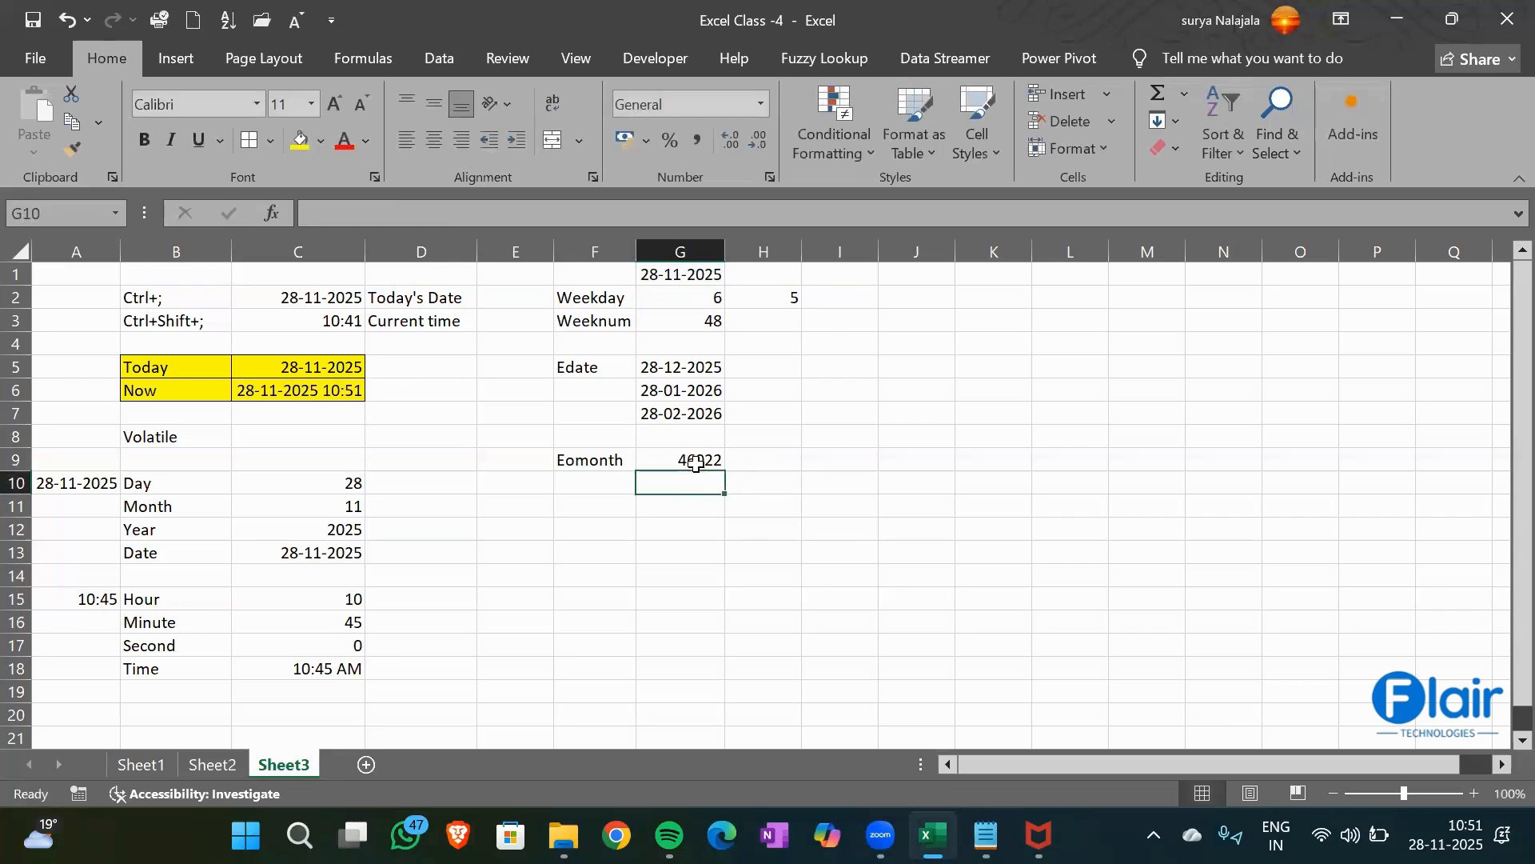
Format the EOMONTH result in cell G9 as a Short Date
{"action": "left_click", "coordinate": [696, 462]}
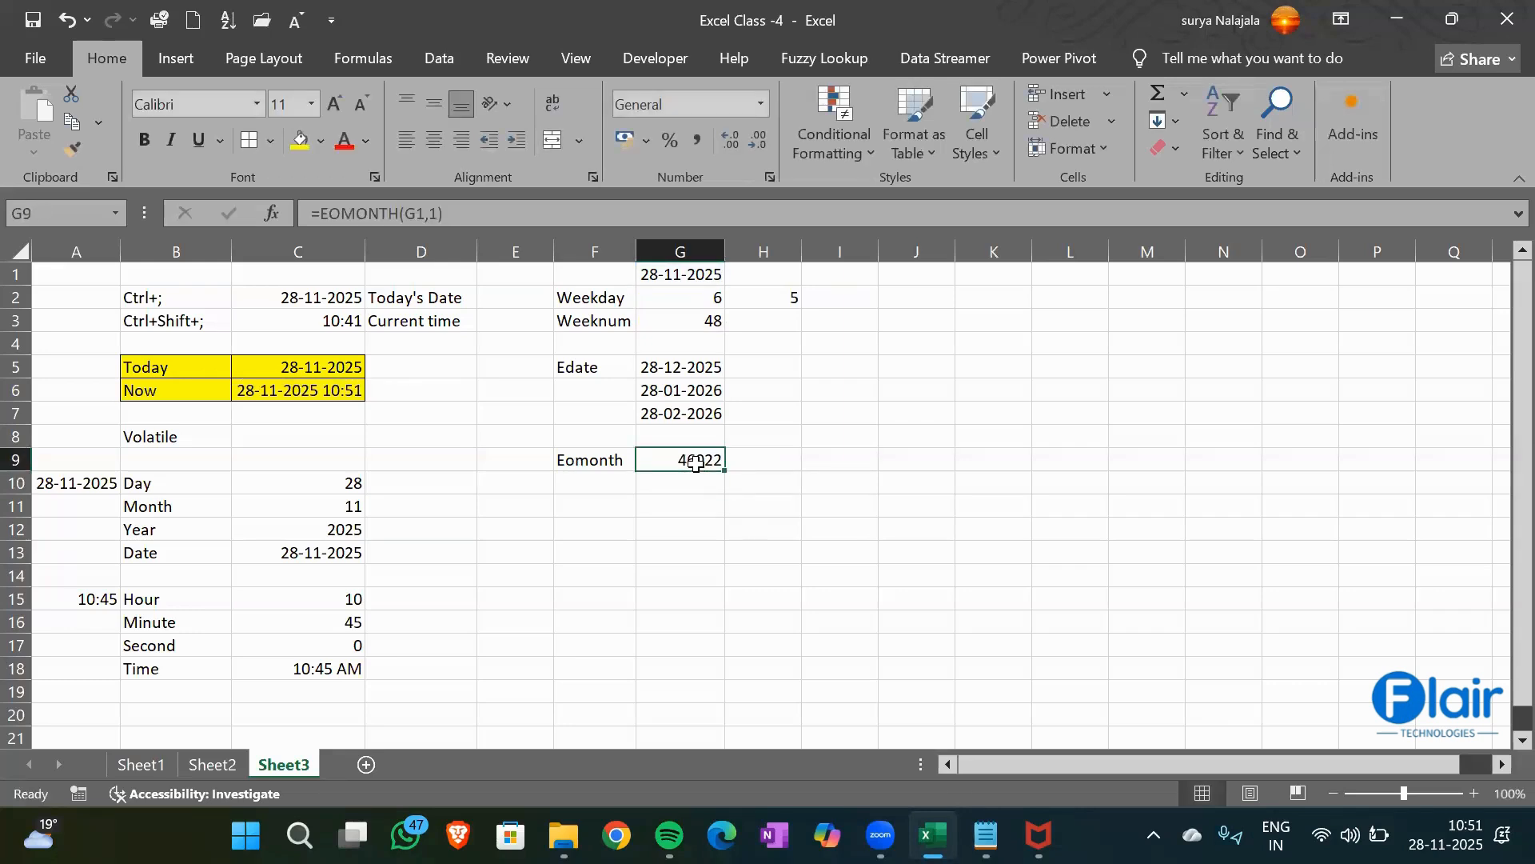
{"action": "left_click", "coordinate": [763, 109]}
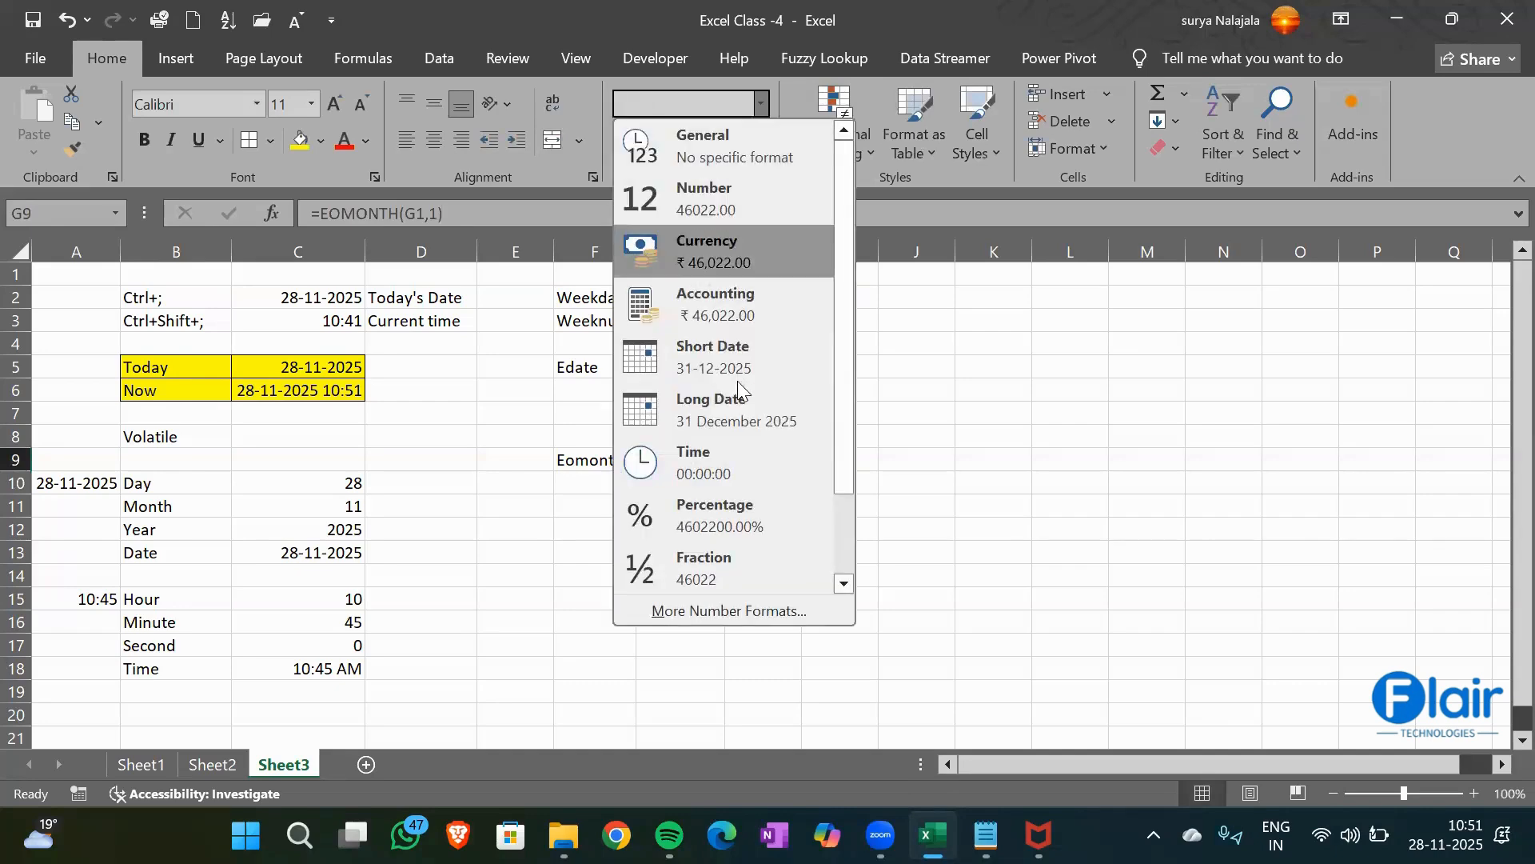
{"action": "left_click", "coordinate": [737, 352]}
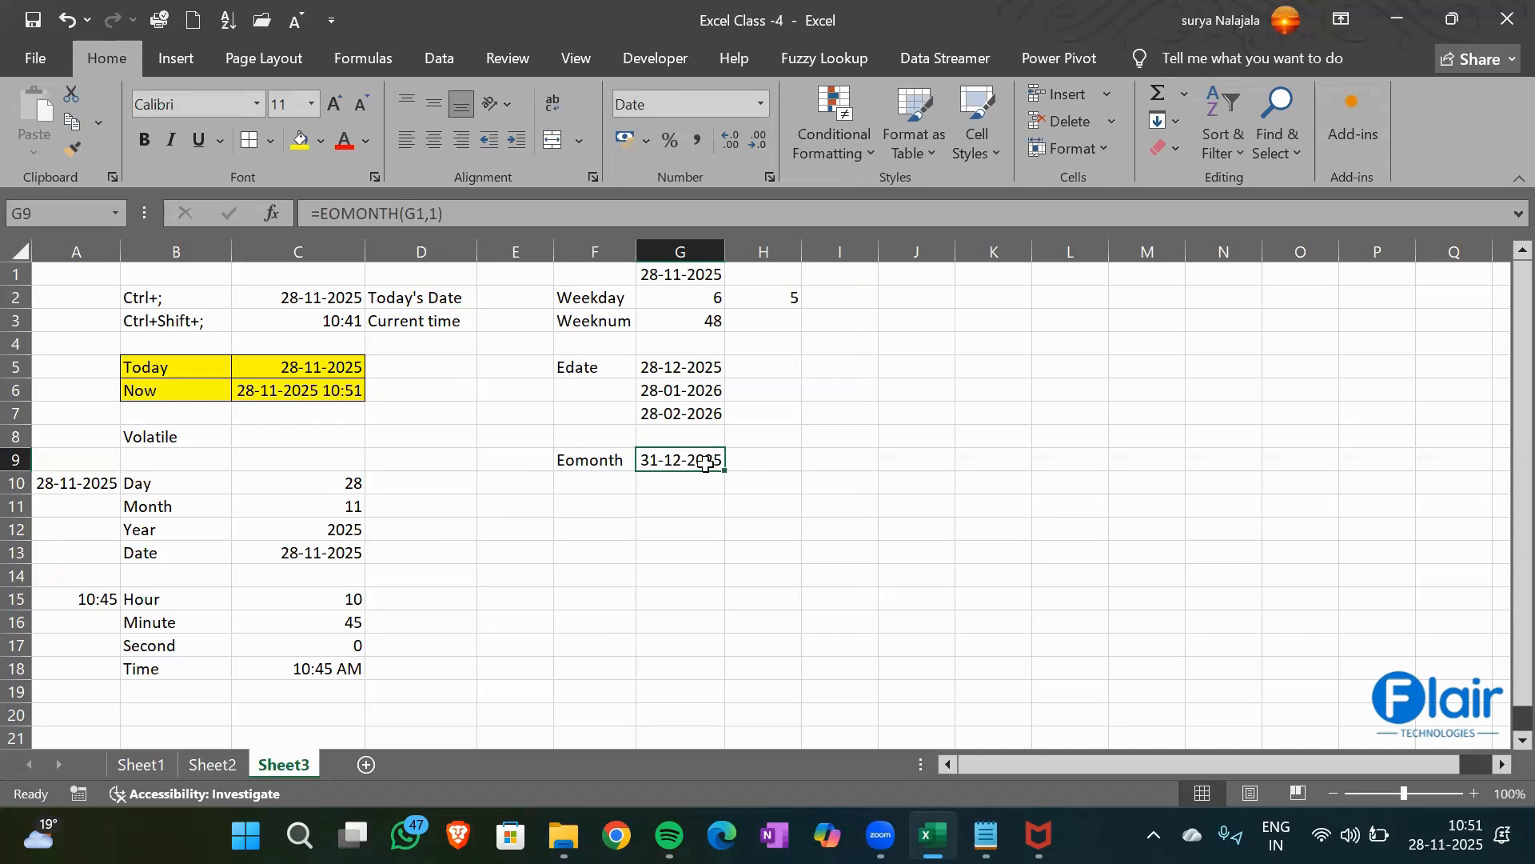
Calculate the last day of the month two months after G1 with the formula =EOMONTH(G1,2) in cell G10
{"action": "left_click", "coordinate": [663, 487]}
{"action": "type", "text": "=Eomo"}
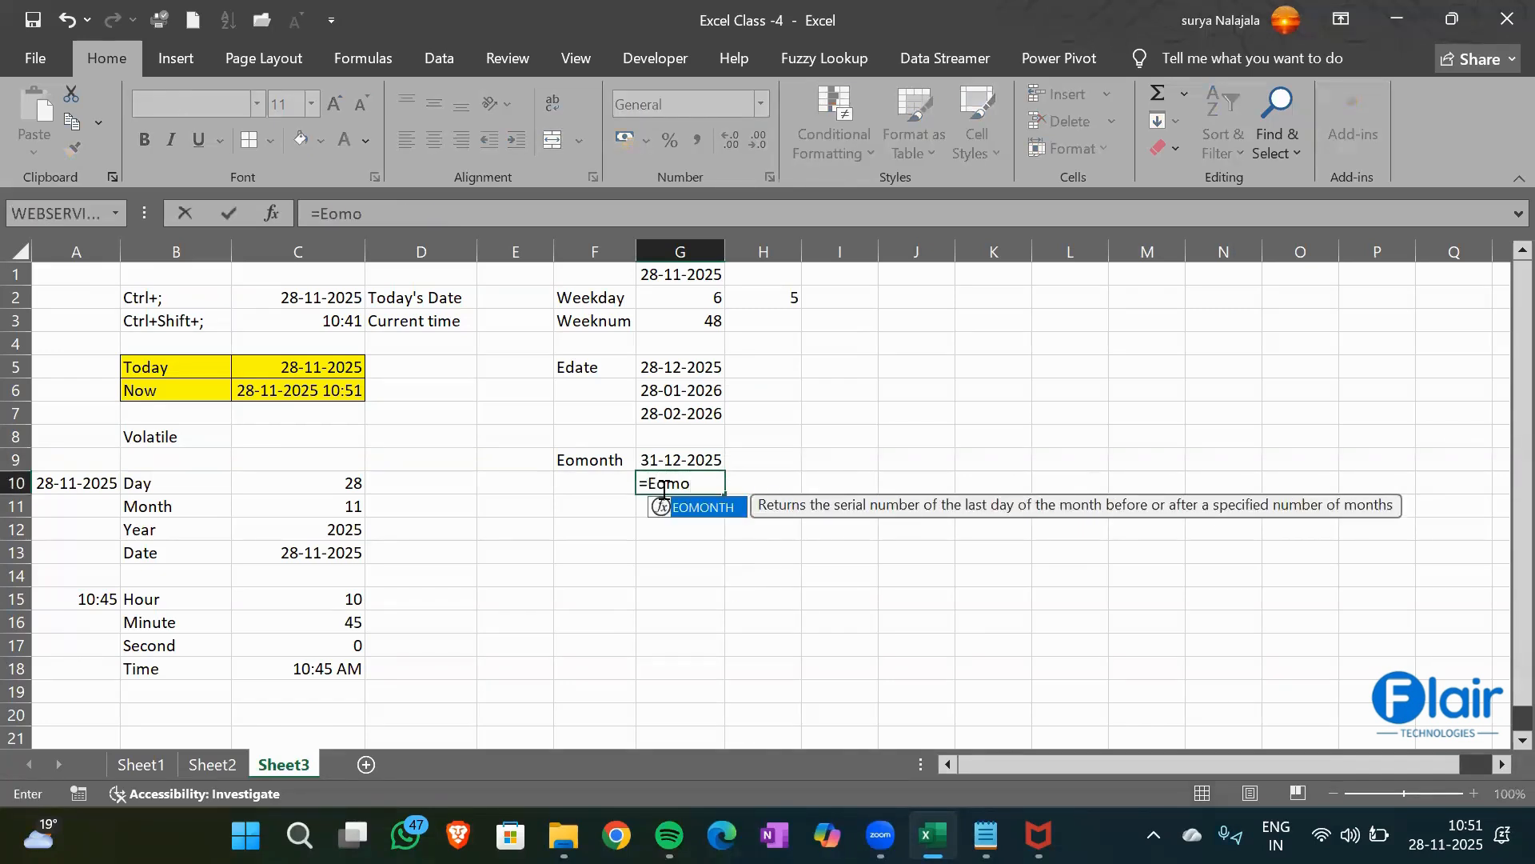
{"action": "key", "text": "Tab"}
{"action": "key", "text": "Up"}
{"action": "key", "text": "Up"}
{"action": "key", "text": "Up"}
{"action": "key", "text": "Up"}
{"action": "key", "text": "Up"}
{"action": "key", "text": "Up"}
{"action": "key", "text": "Up"}
{"action": "key", "text": "Up"}
{"action": "key", "text": "Up"}
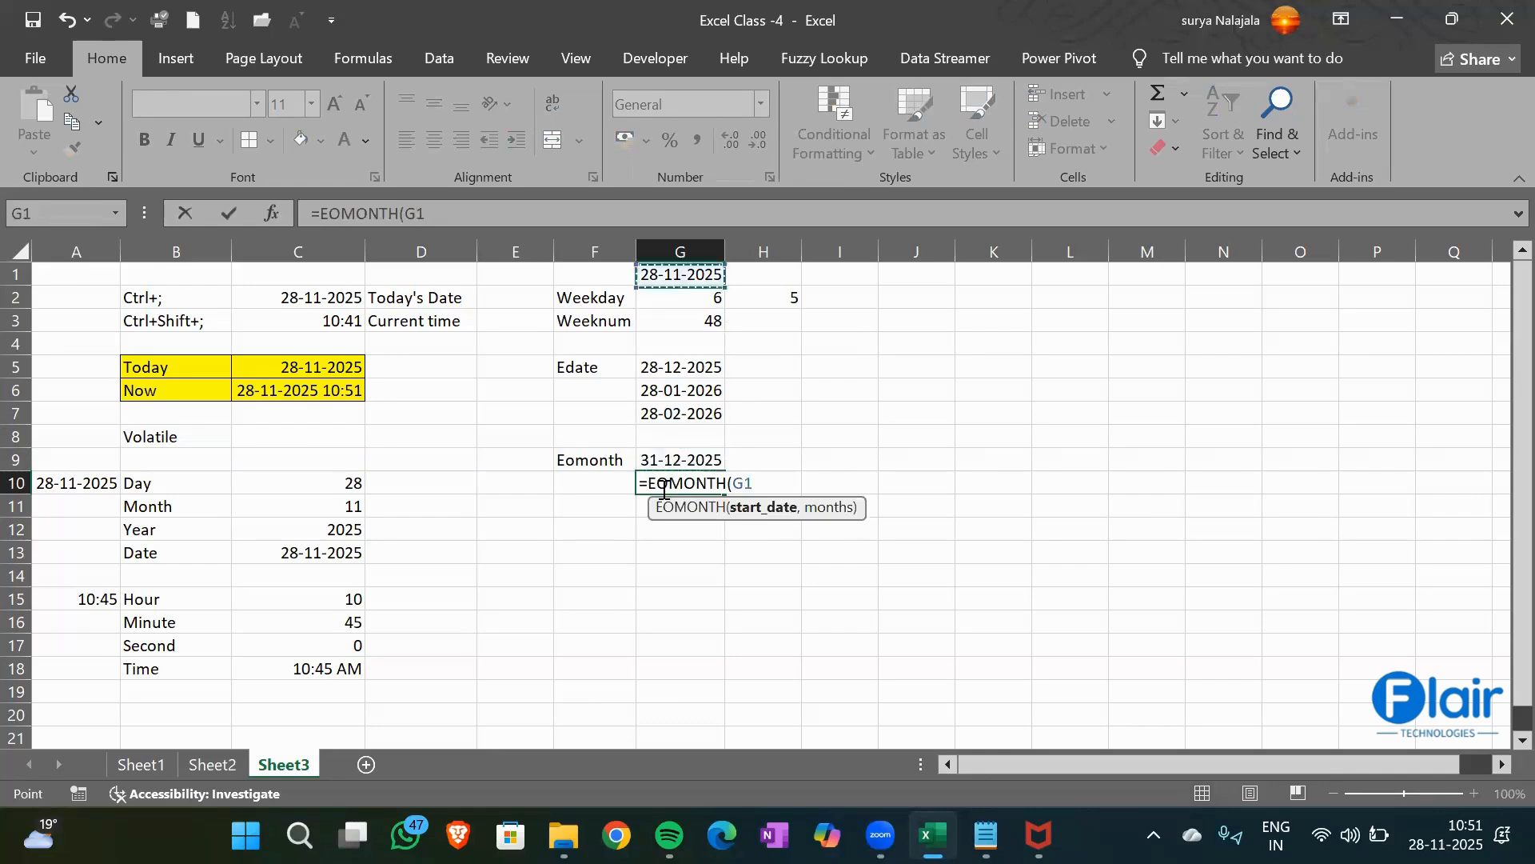
{"action": "type", "text": ",2"}
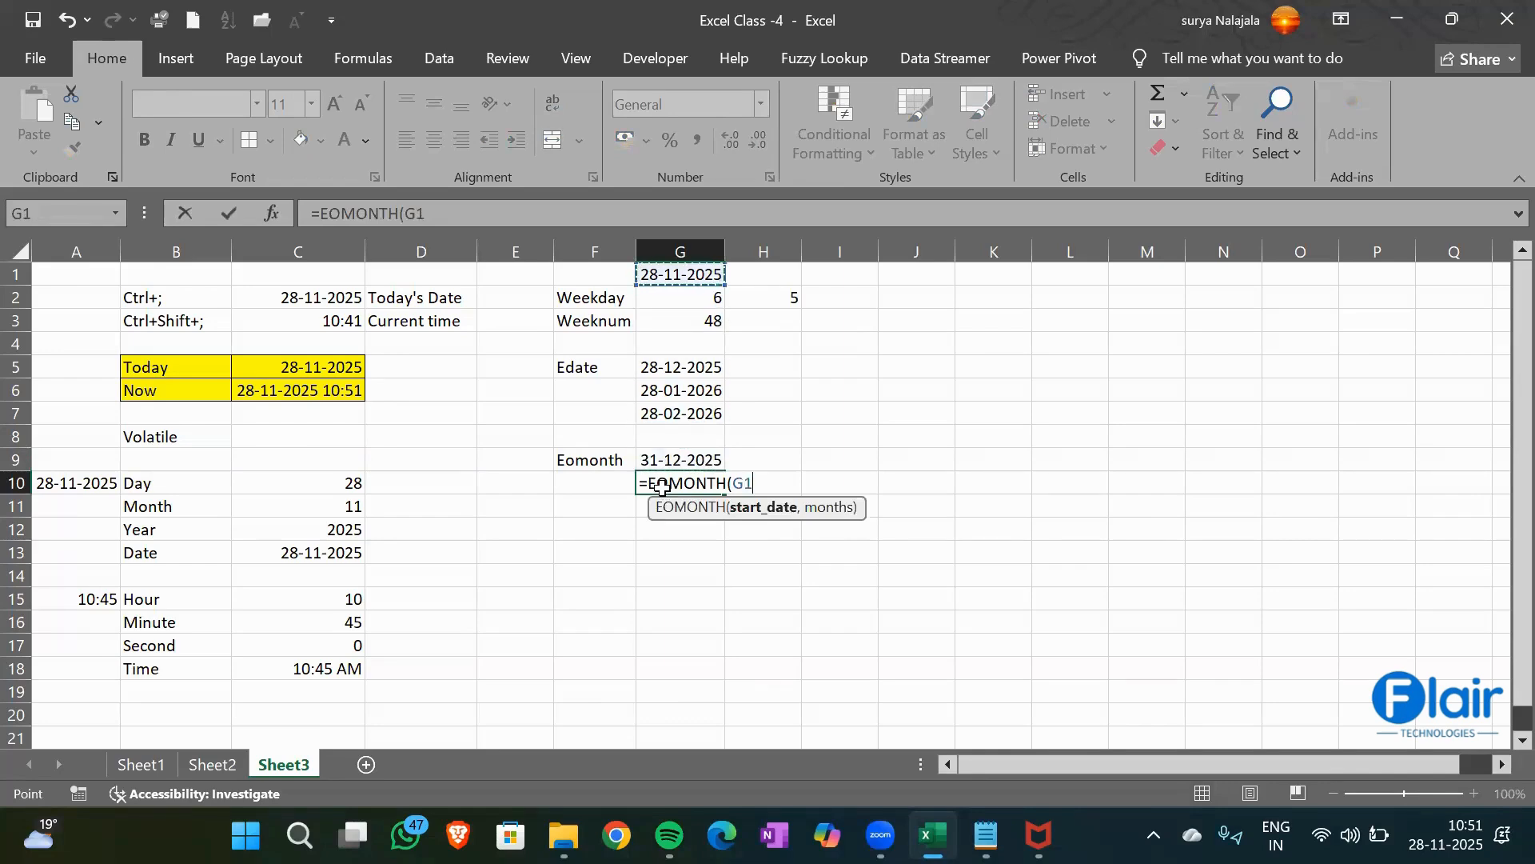
{"action": "key", "text": "ctrl+Return"}
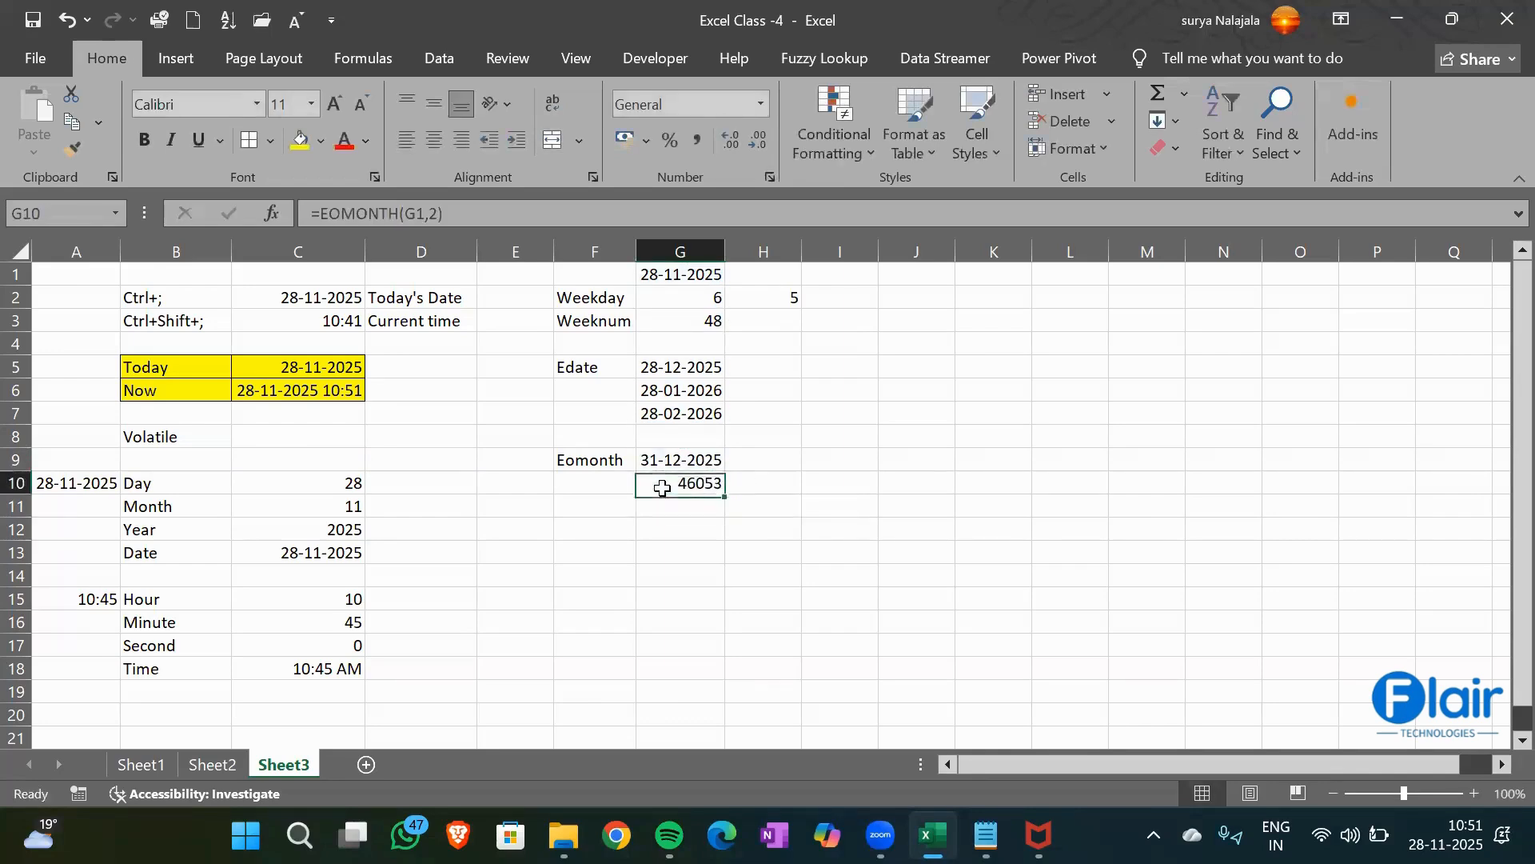
Format the EOMONTH result in cell G10 as a Short Date
{"action": "left_click", "coordinate": [764, 107]}
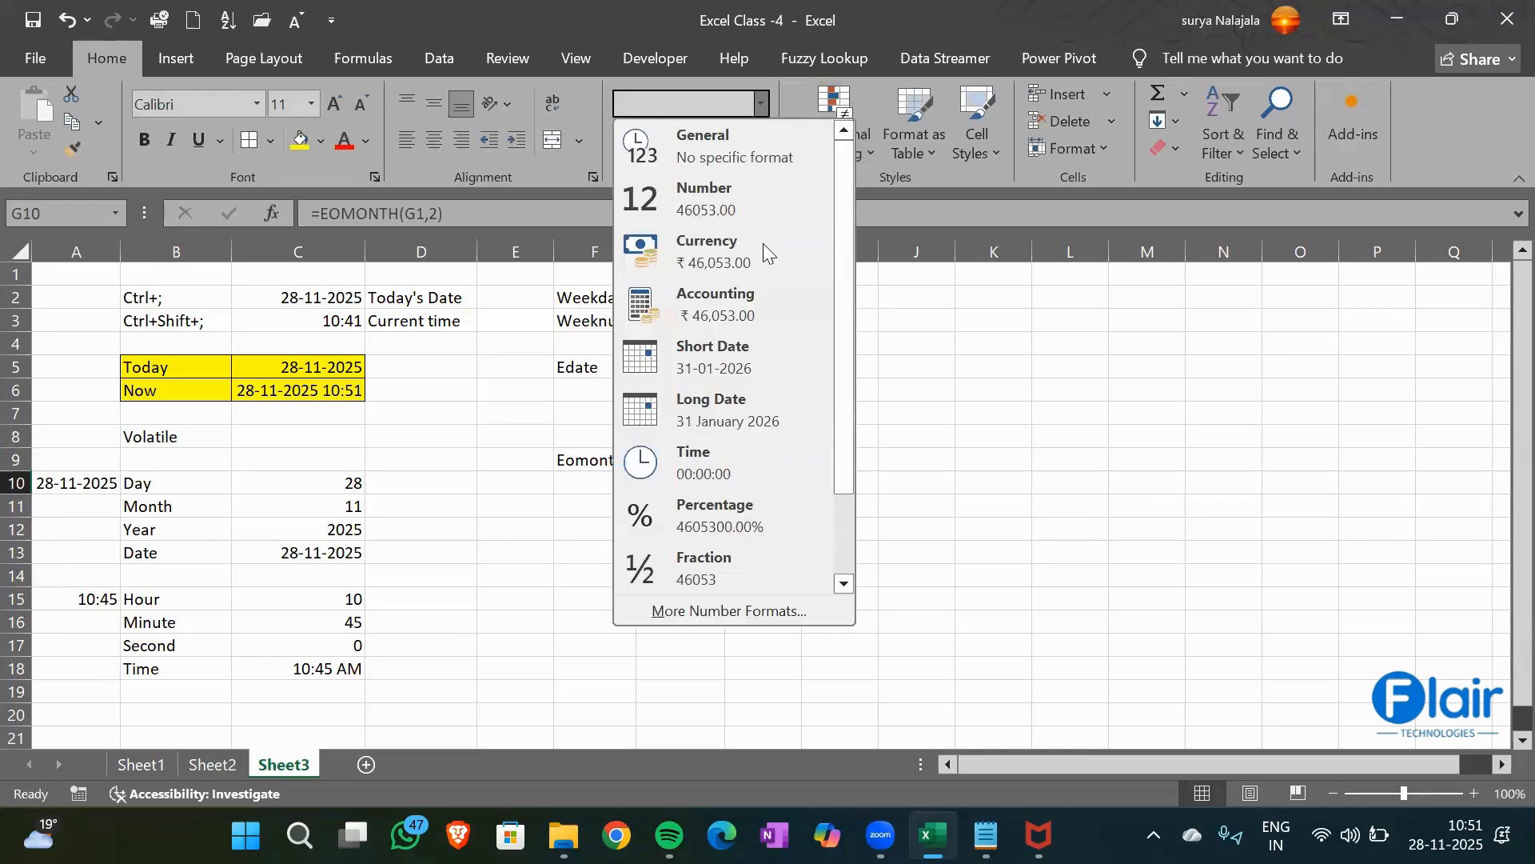
{"action": "left_click", "coordinate": [771, 365]}
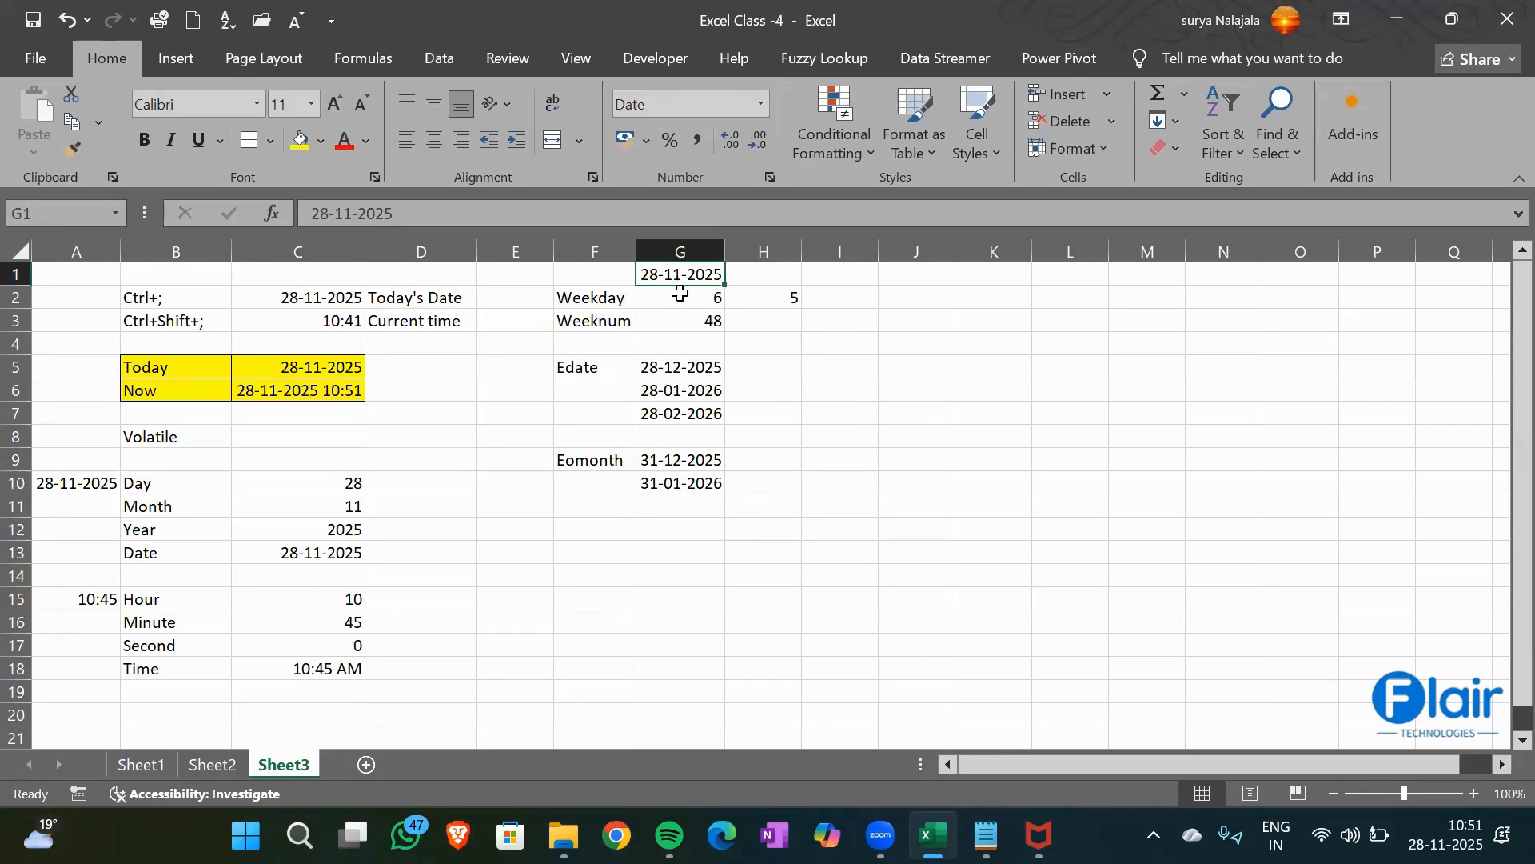
{"action": "left_click", "coordinate": [674, 487]}
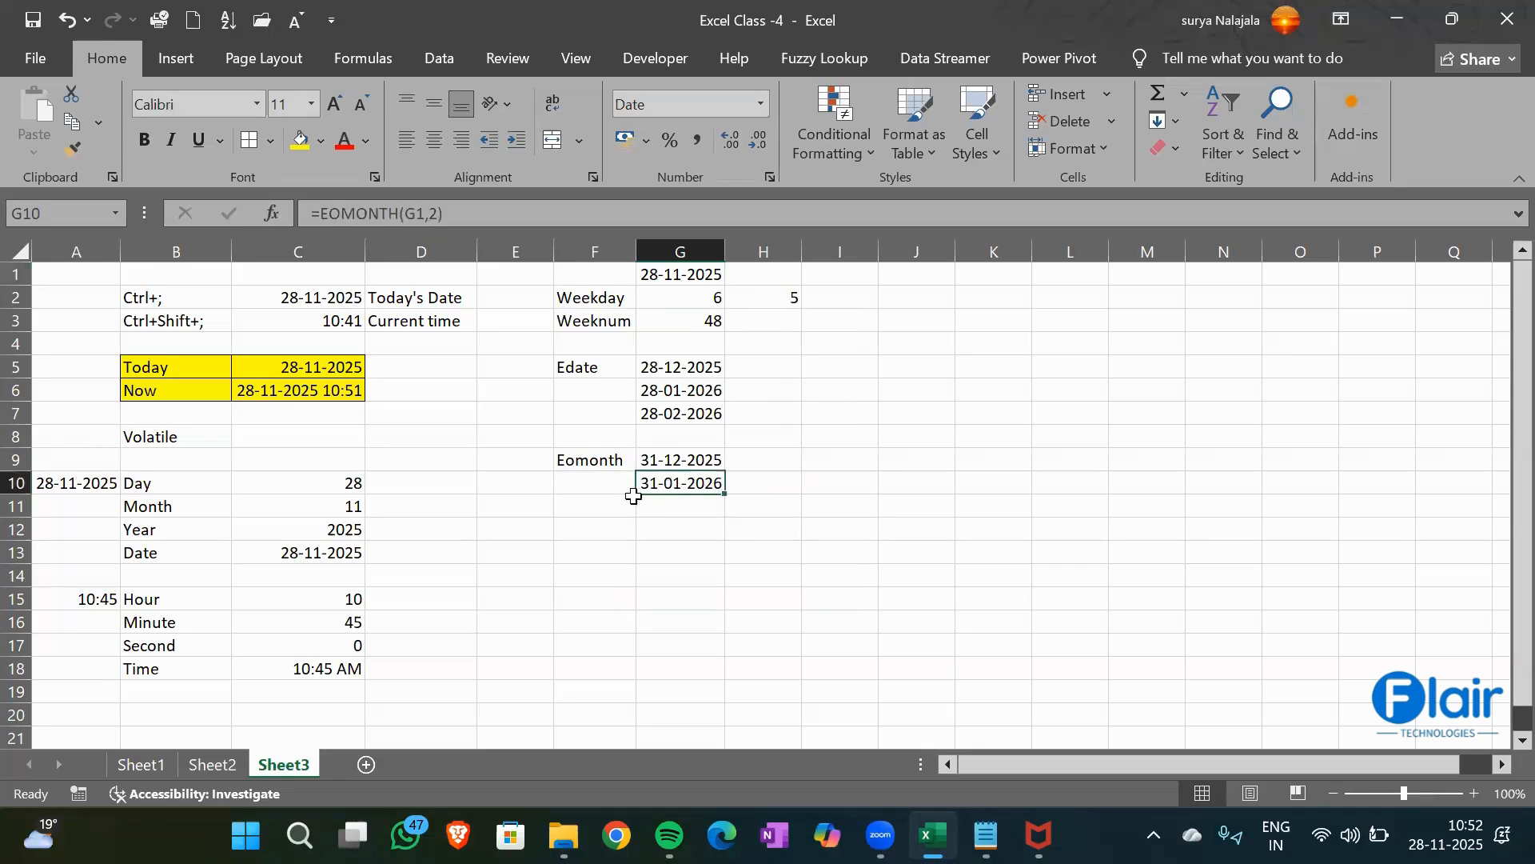
Calculate the last day of the month before G1 with the formula =EOMONTH(G1,-1) in cell G11
{"action": "left_click", "coordinate": [680, 513]}
{"action": "type", "text": "="}
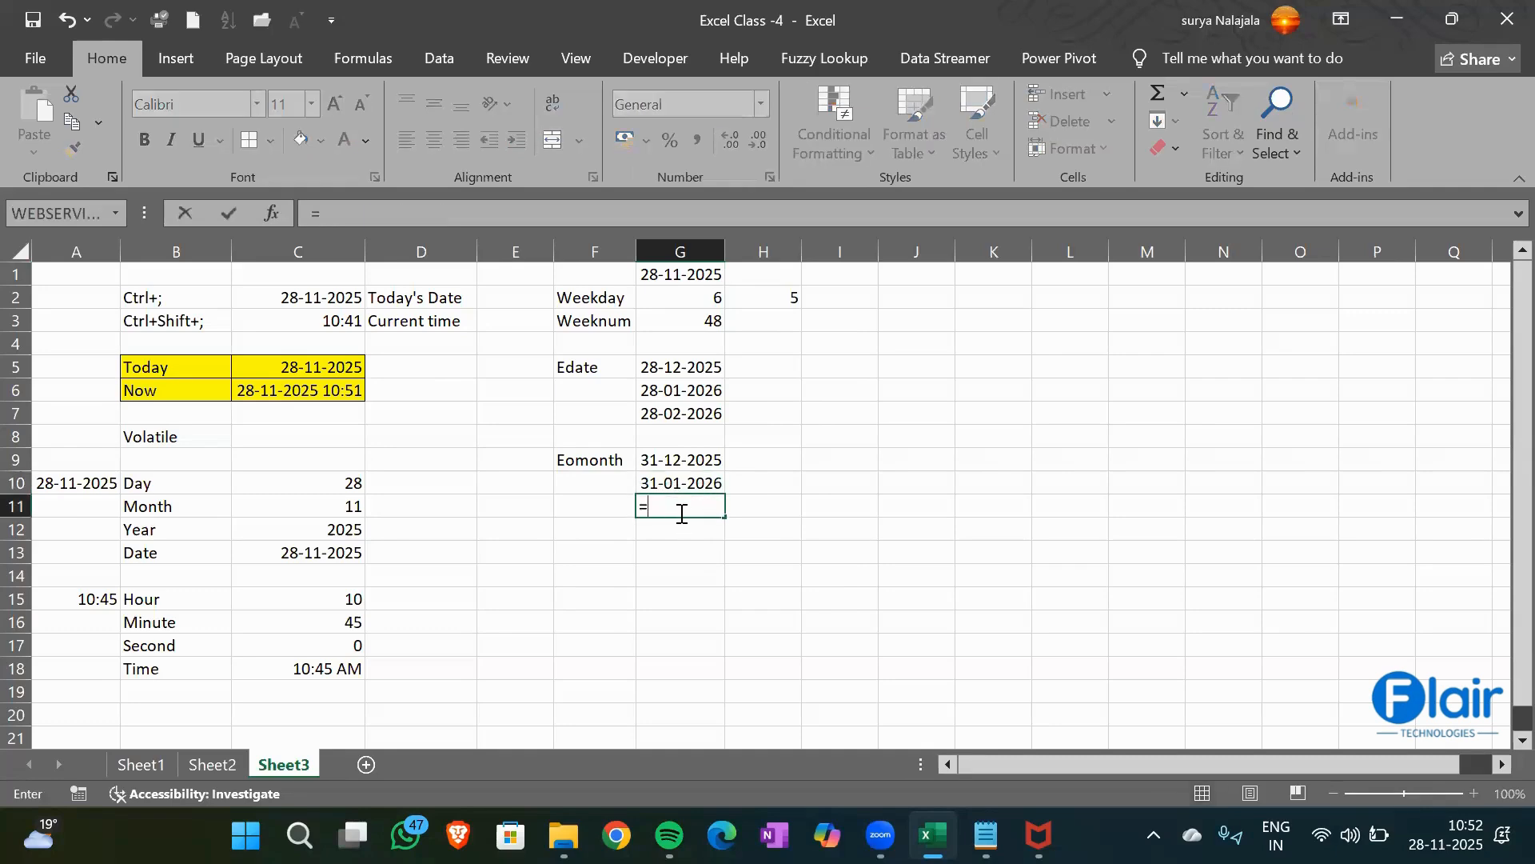
{"action": "type", "text": "Eomo"}
{"action": "key", "text": "Tab"}
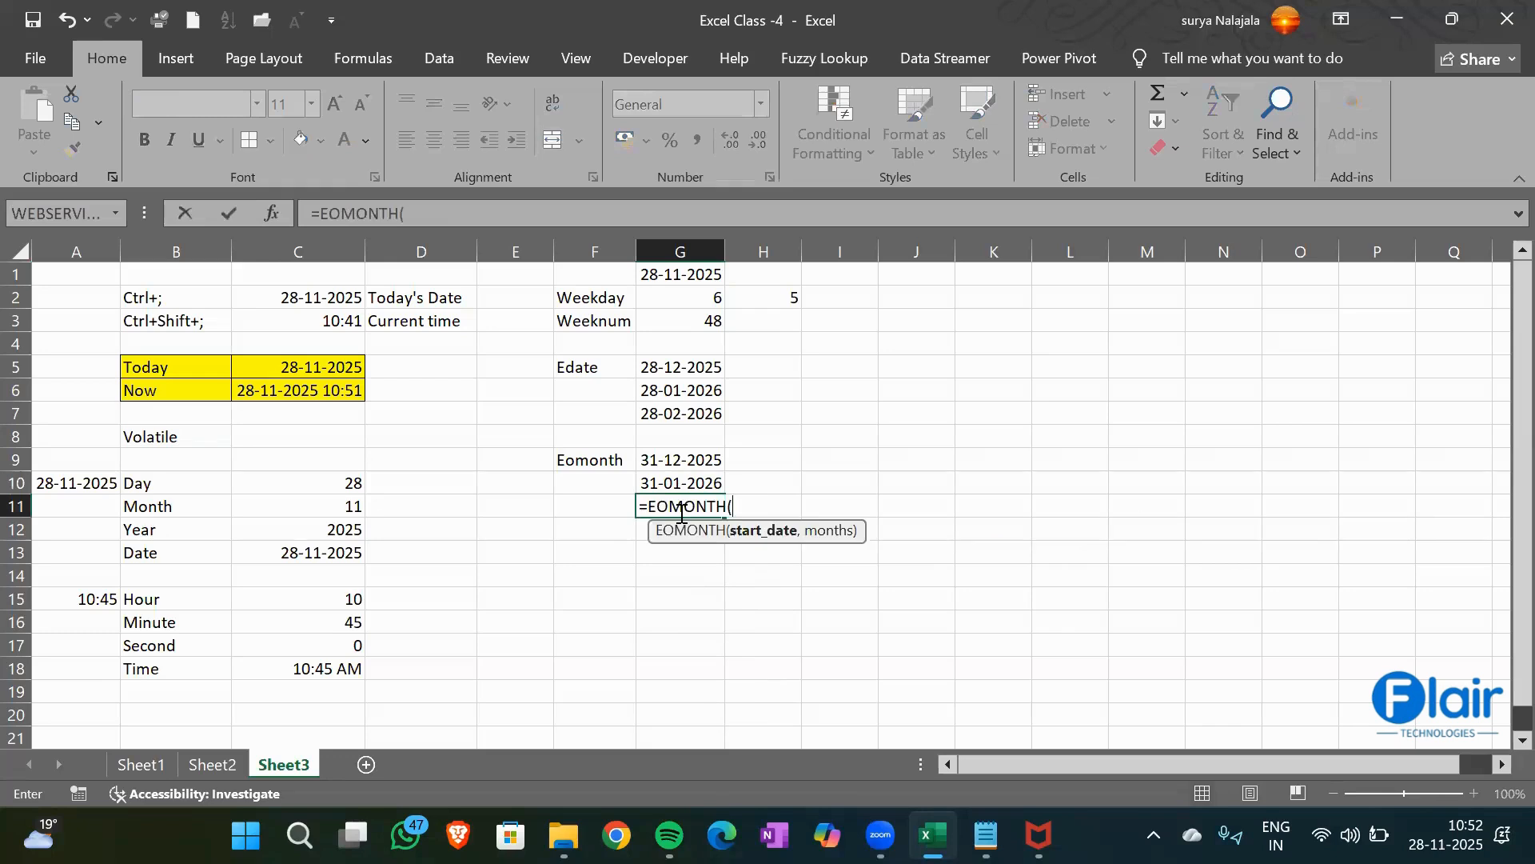
{"action": "key", "text": "Up"}
{"action": "key", "text": "Up"}
{"action": "key", "text": "Up"}
{"action": "key", "text": "Up"}
{"action": "key", "text": "Up"}
{"action": "key", "text": "Up"}
{"action": "key", "text": "Up"}
{"action": "key", "text": "Up"}
{"action": "key", "text": "Up"}
{"action": "key", "text": "Up"}
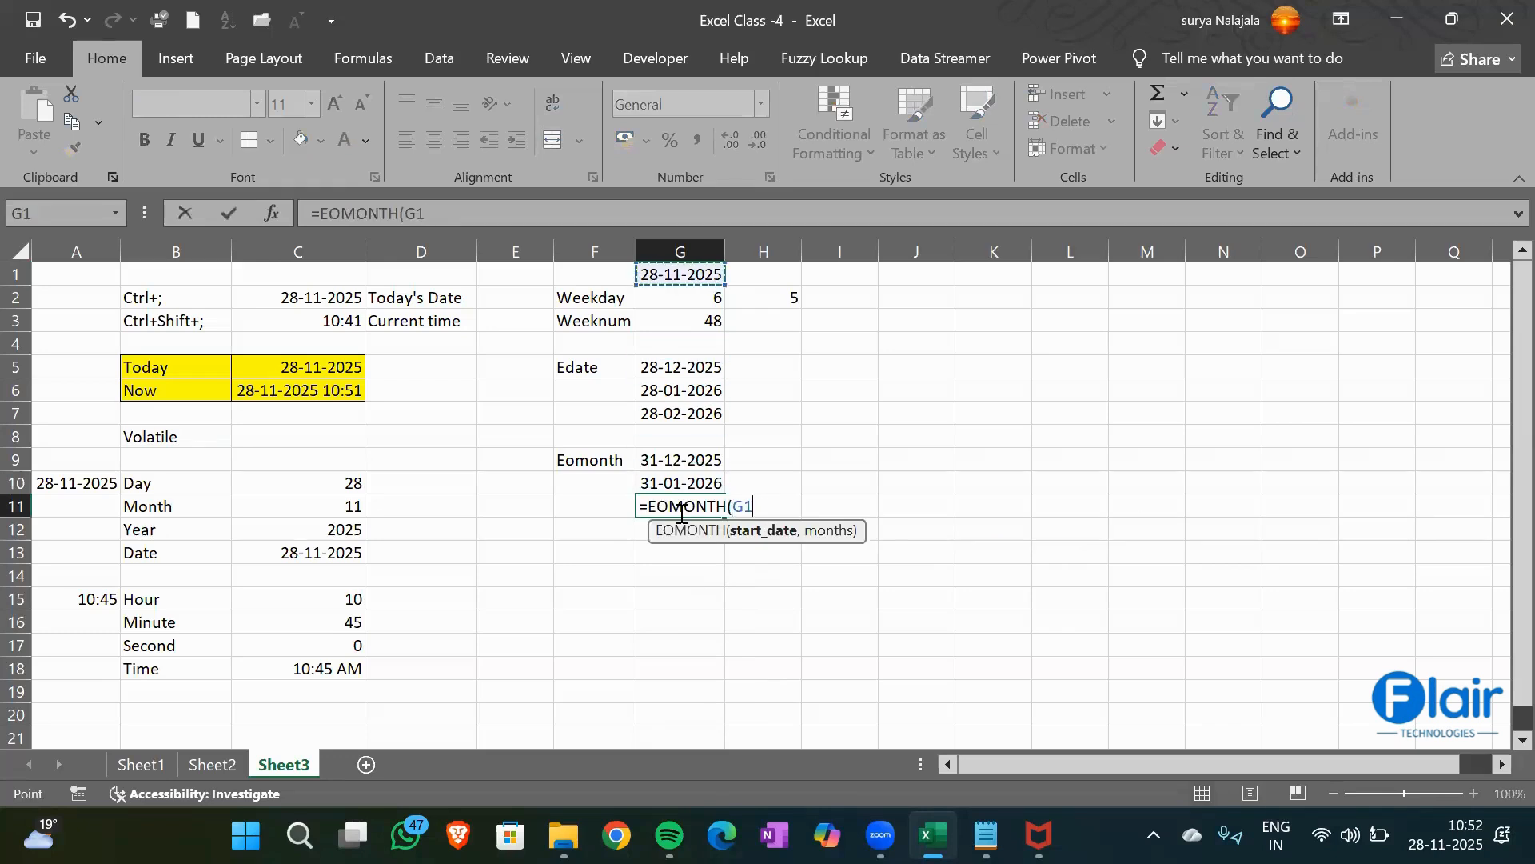
{"action": "type", "text": ",-1"}
{"action": "key", "text": "Return"}
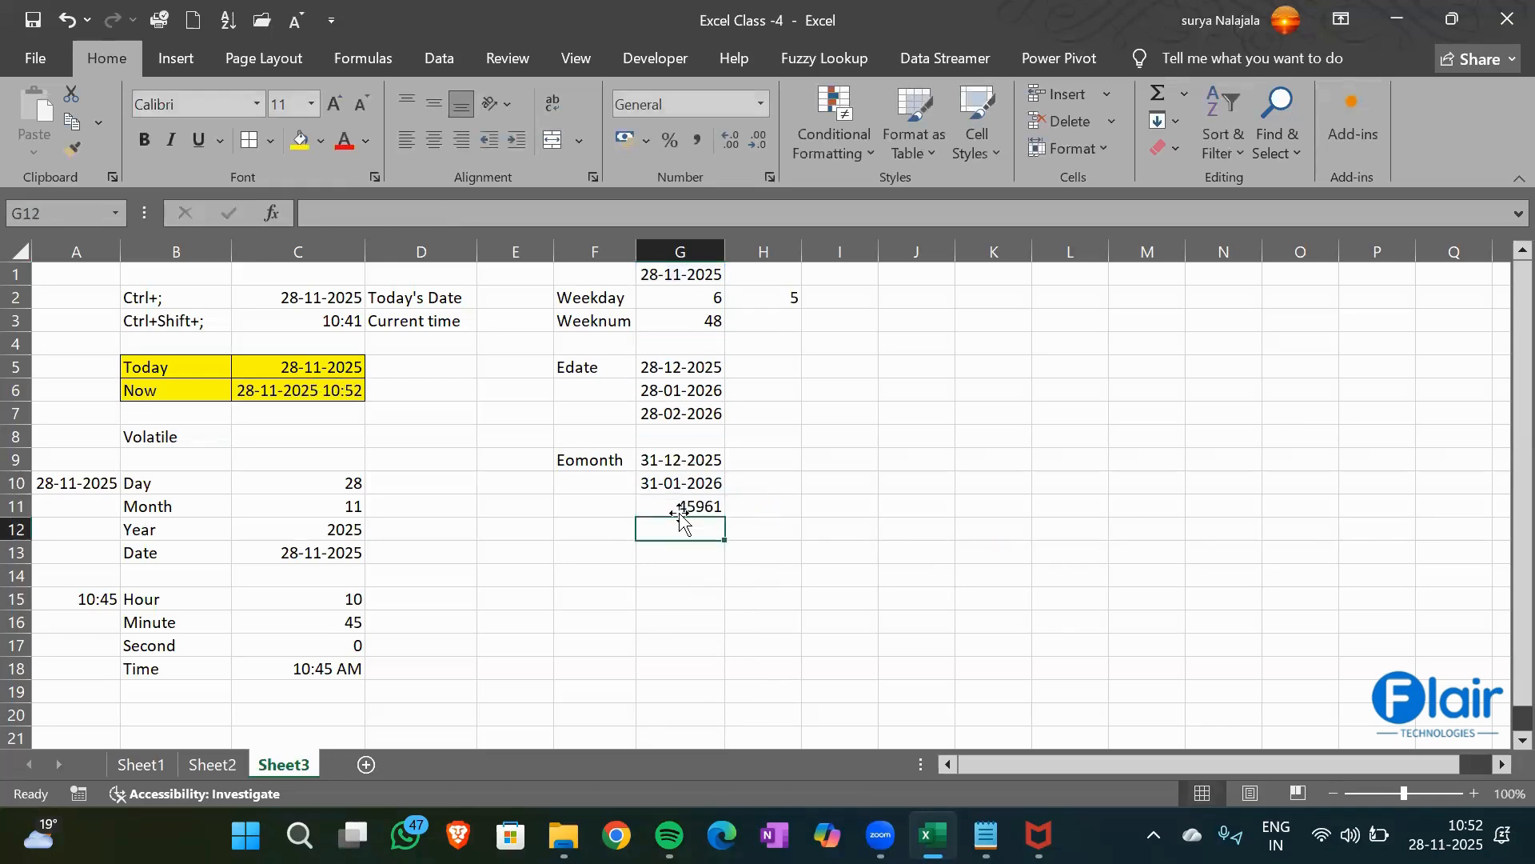
Format the EOMONTH result in cell G11 as a Short Date
{"action": "key", "text": "Up"}
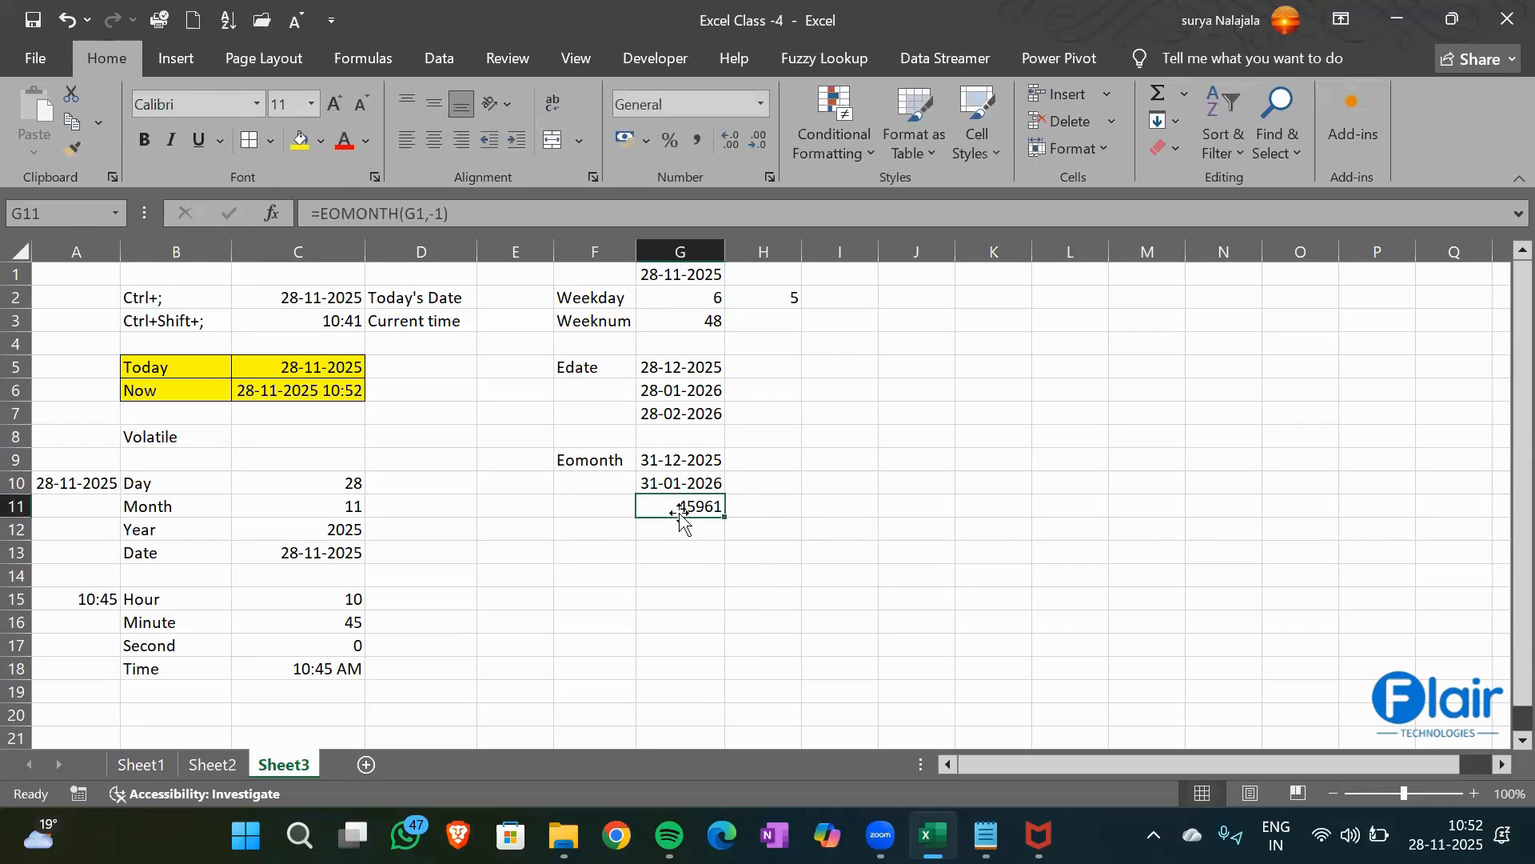
{"action": "left_click", "coordinate": [762, 107]}
{"action": "left_click", "coordinate": [726, 369]}
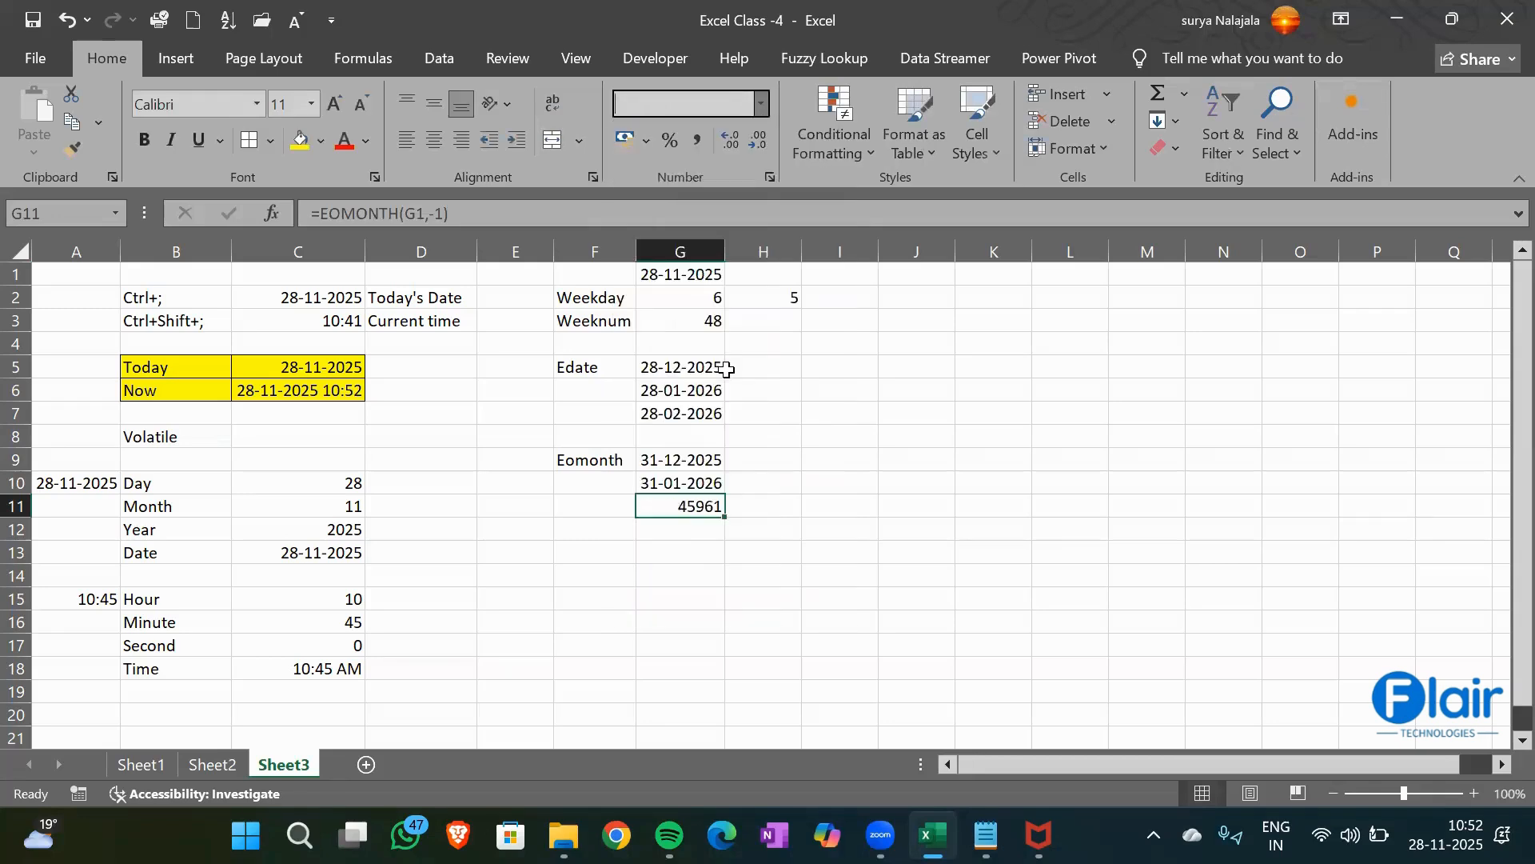
{"action": "left_click", "coordinate": [685, 548]}
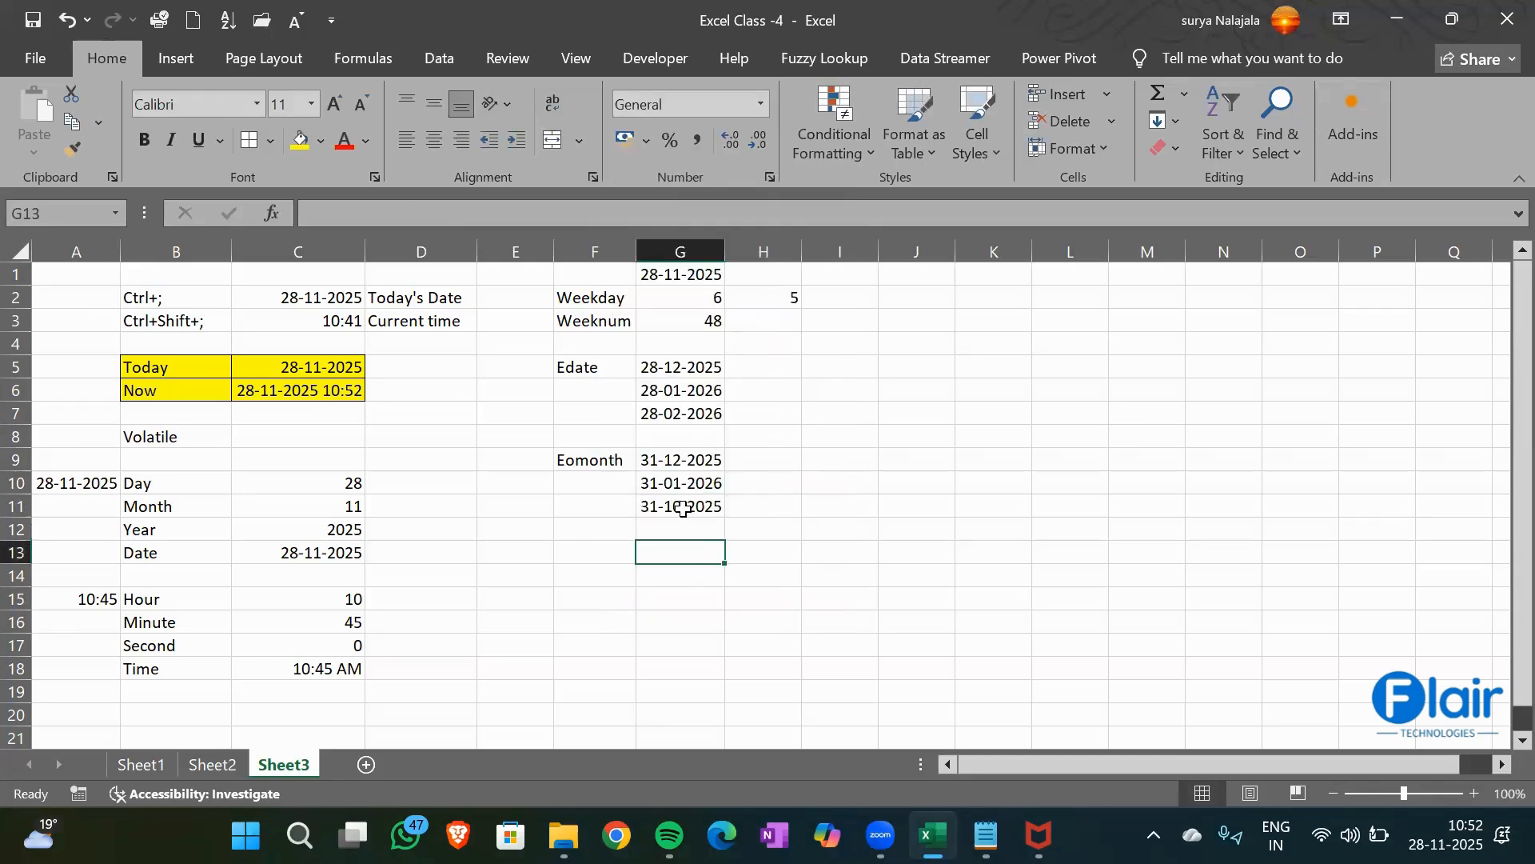
{"action": "left_click", "coordinate": [684, 510]}
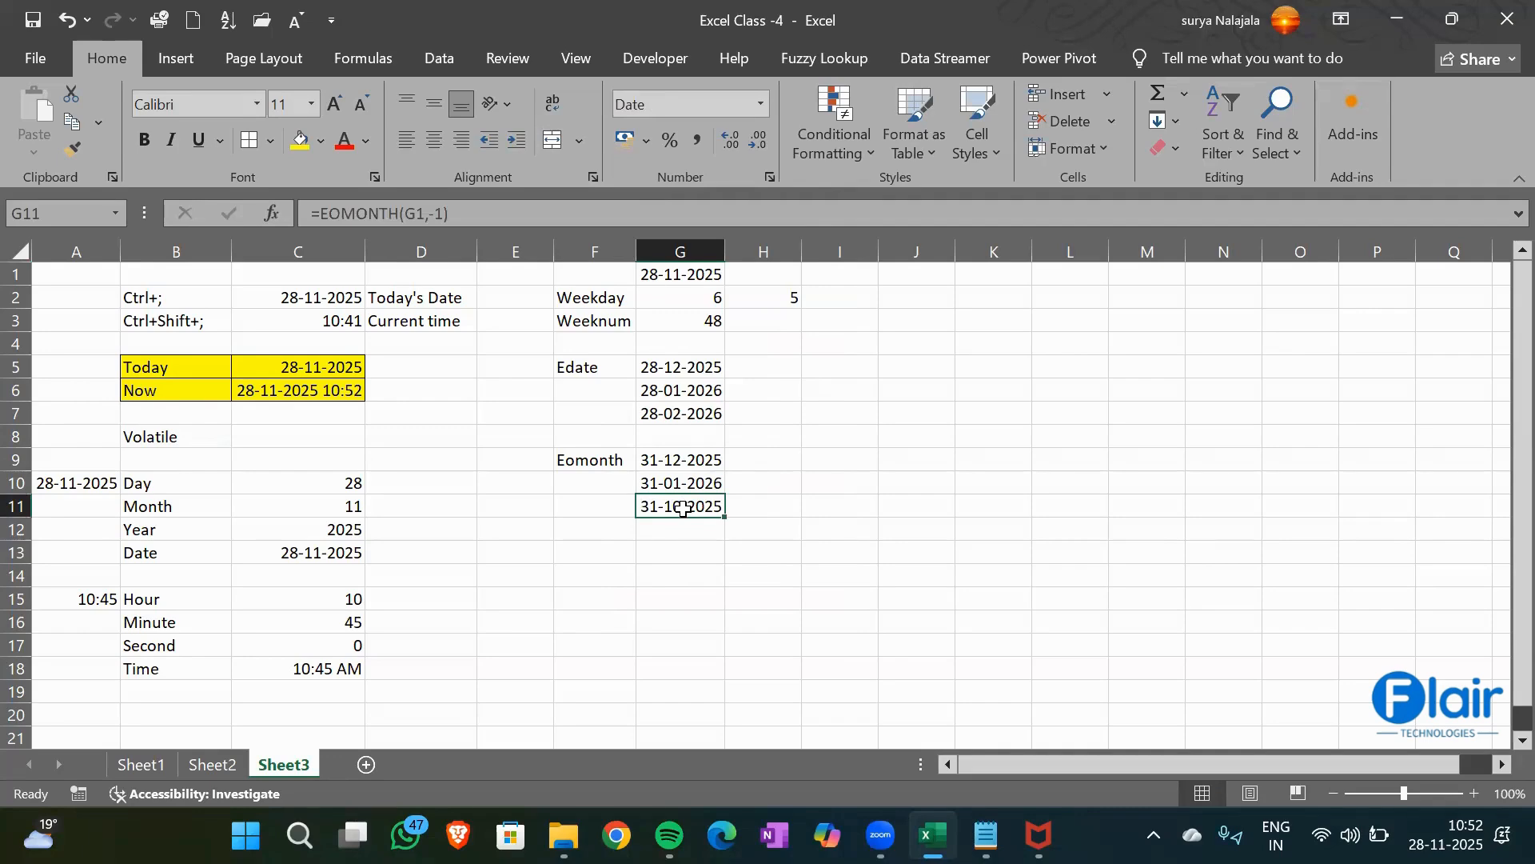
{"action": "left_click", "coordinate": [681, 276]}
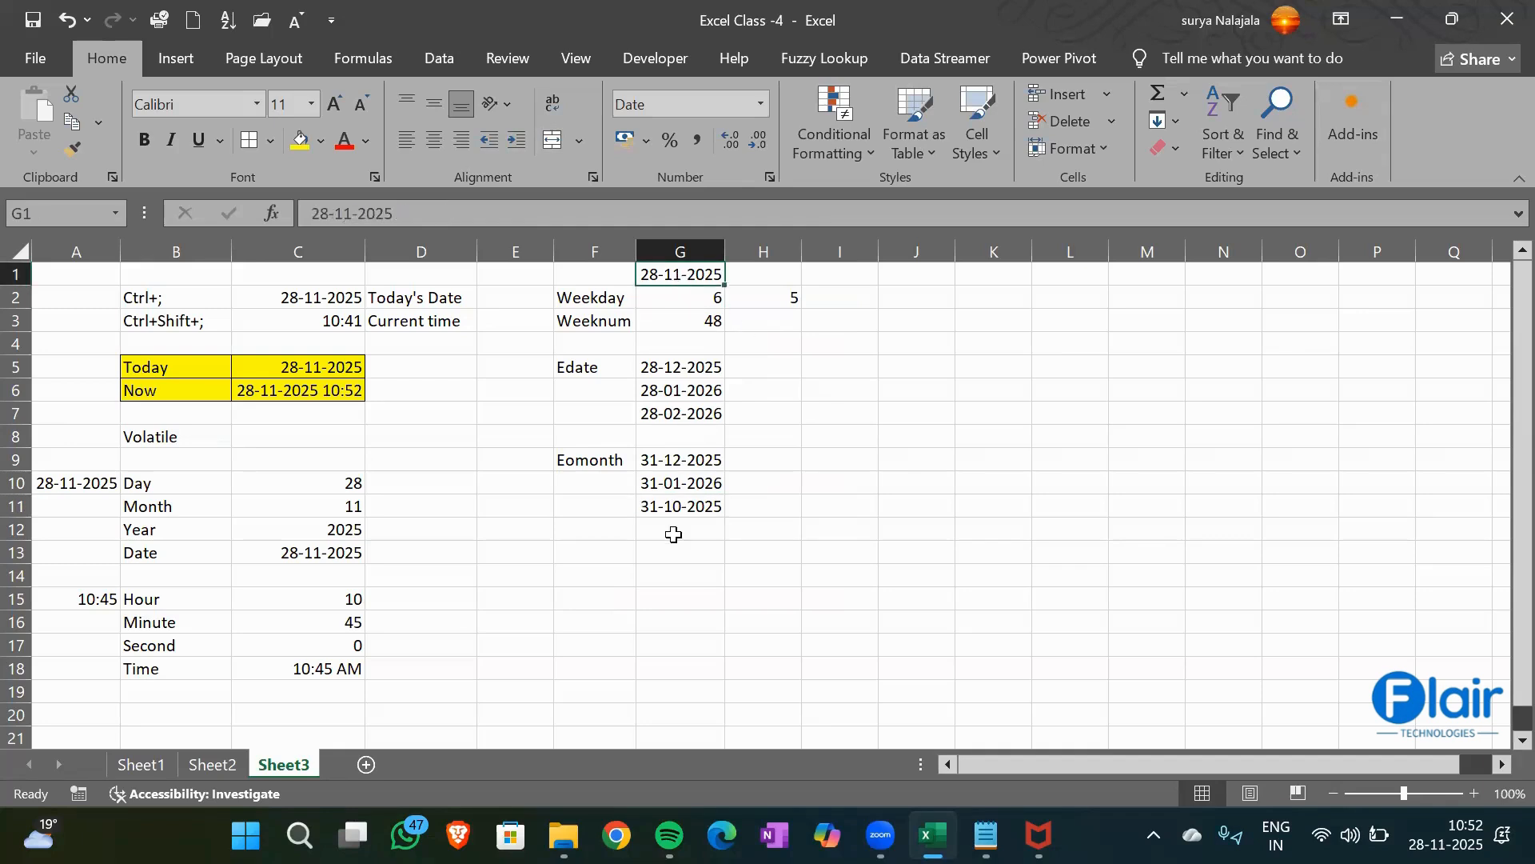
{"action": "left_click", "coordinate": [673, 507]}
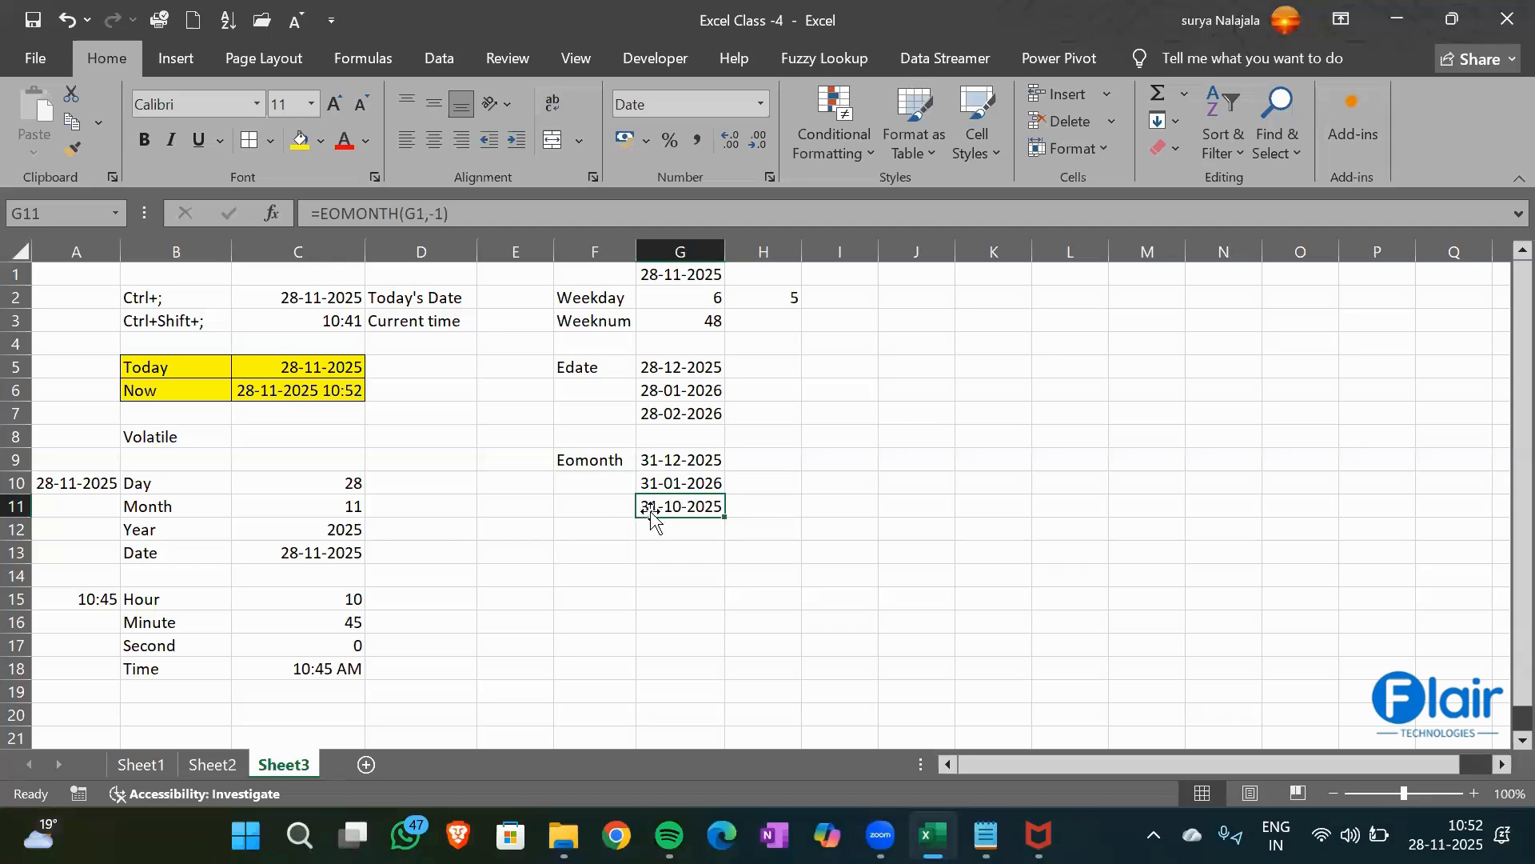
{"action": "left_click", "coordinate": [702, 544]}
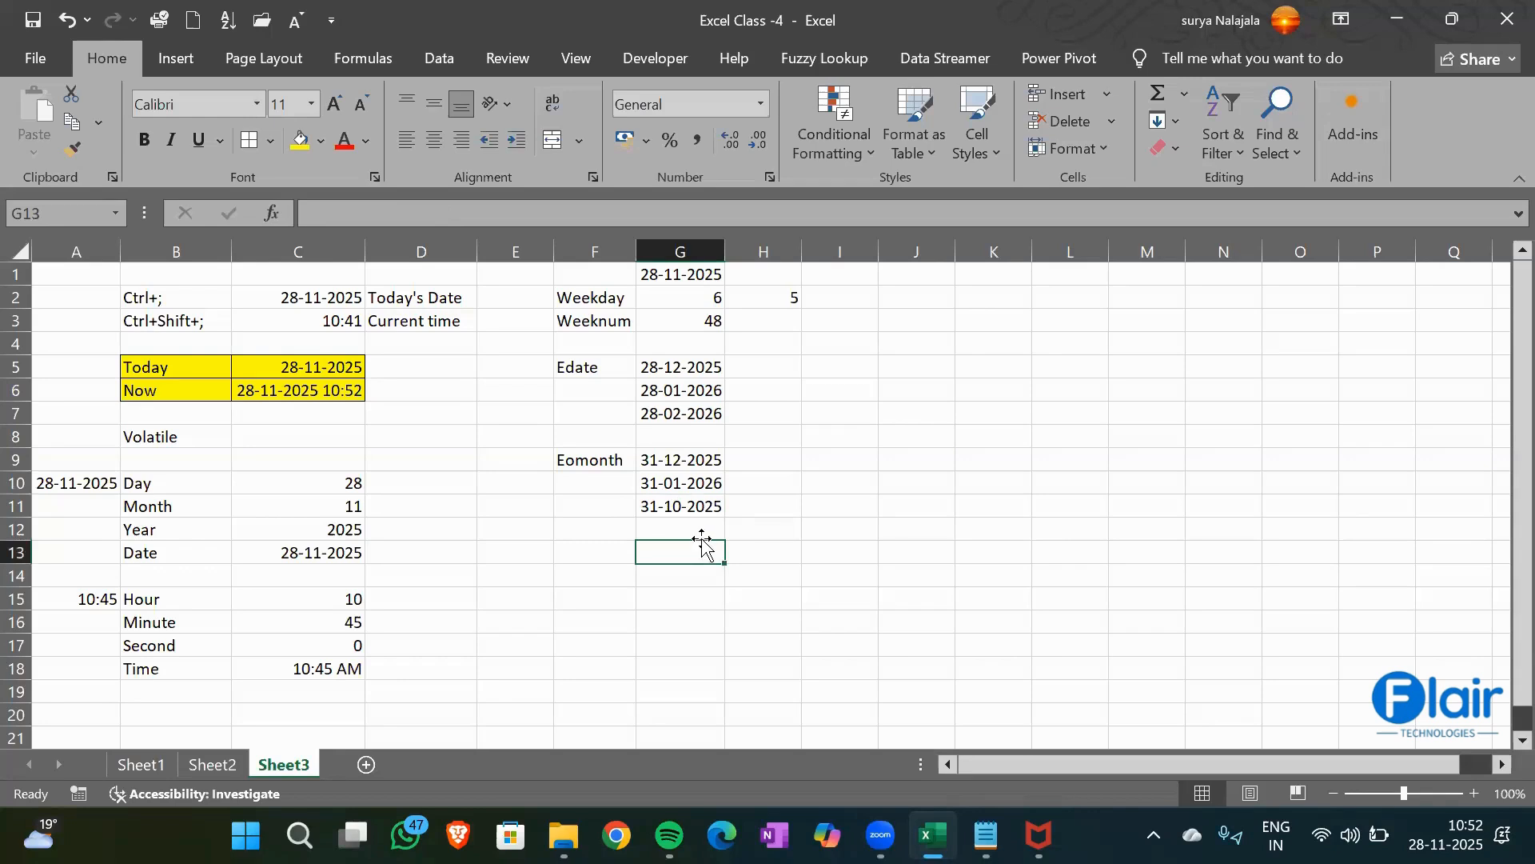
{"action": "left_click", "coordinate": [679, 525]}
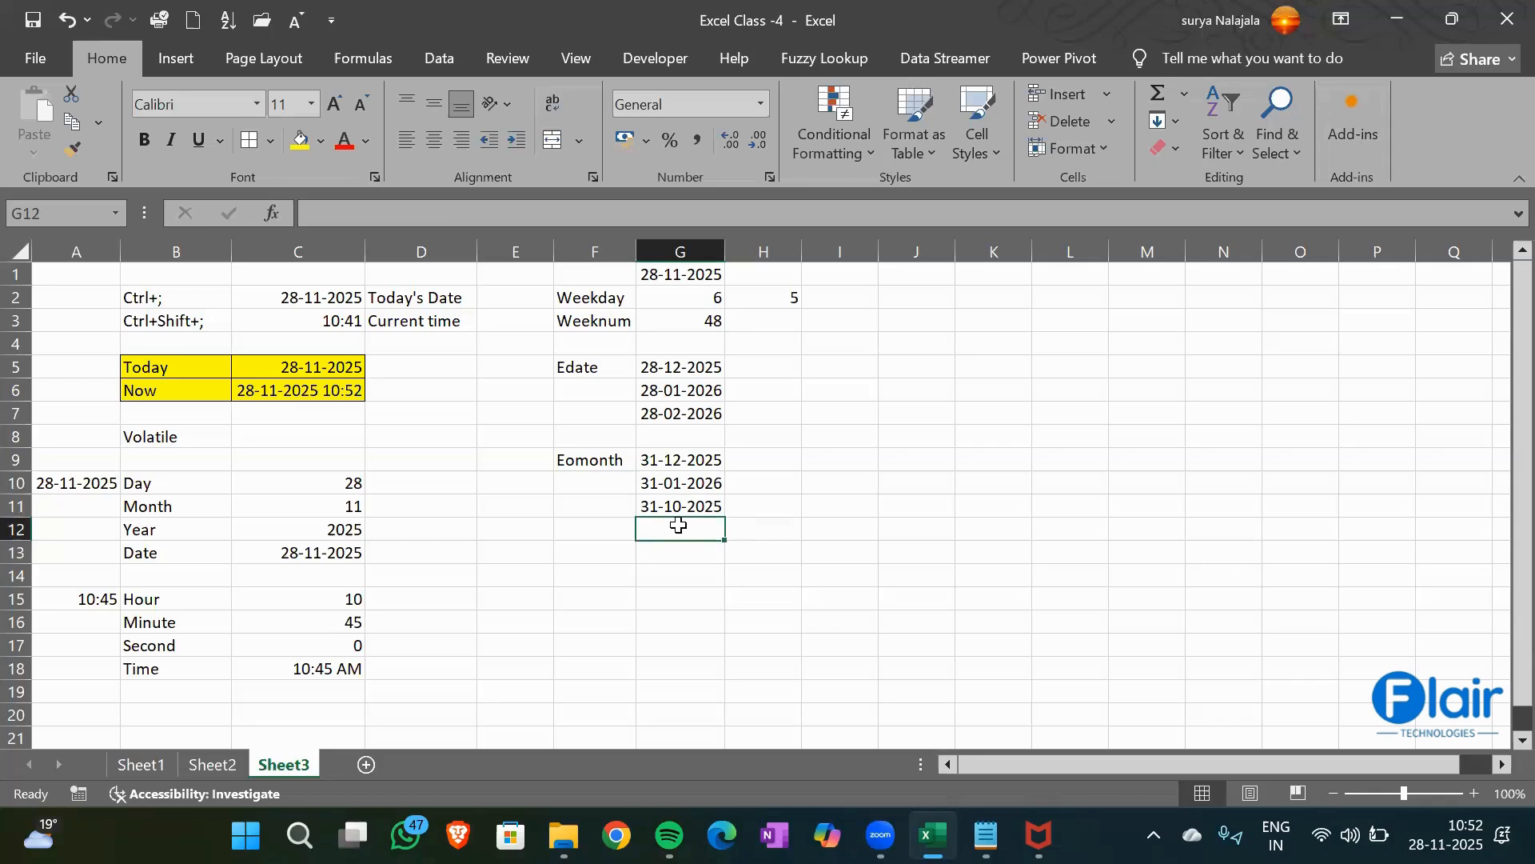
{"action": "type", "text": "=eomo"}
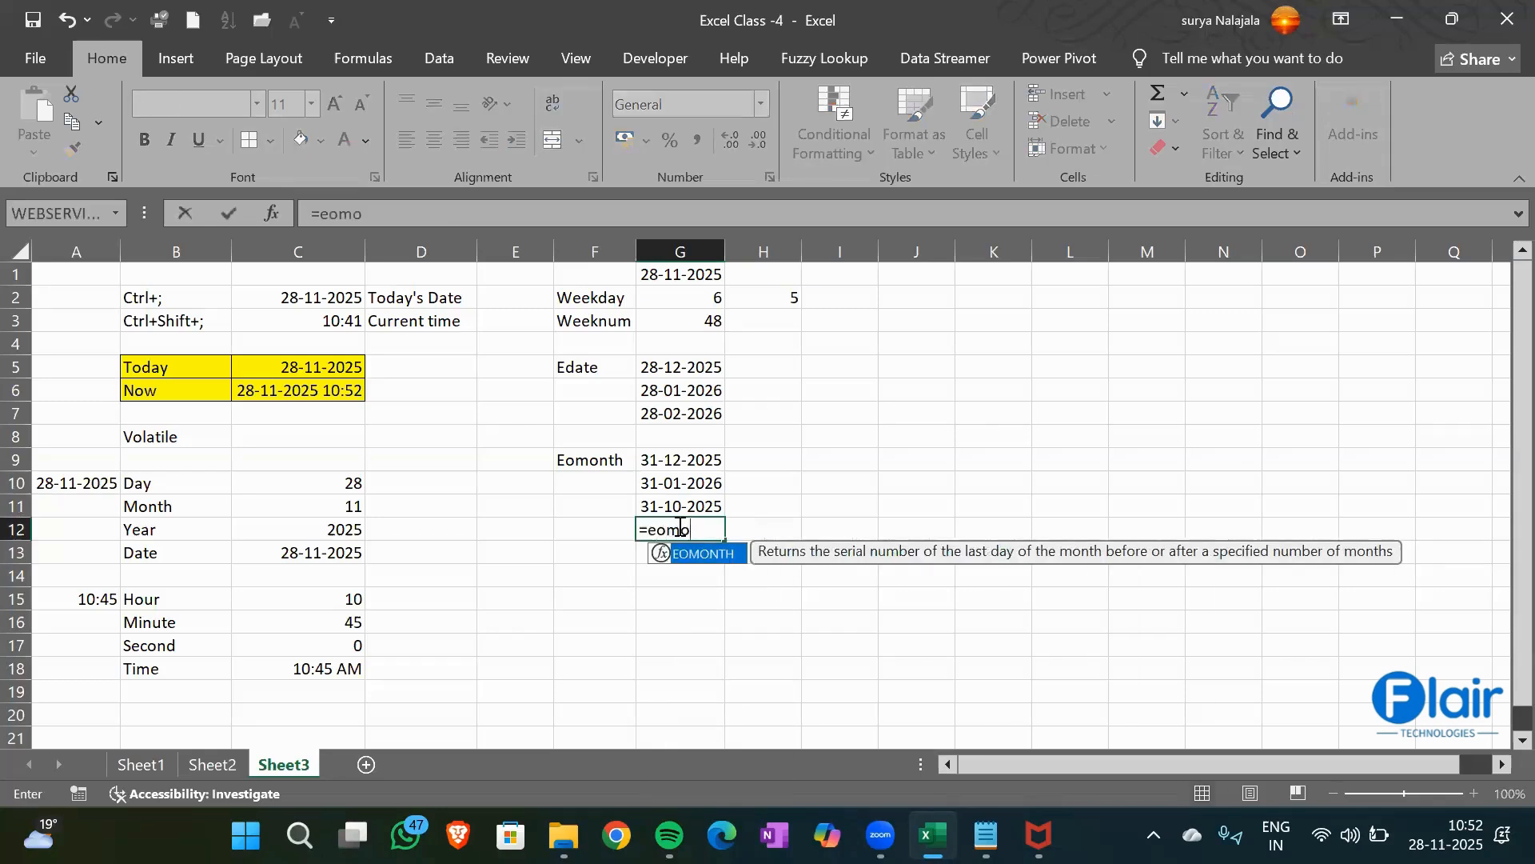
{"action": "key", "text": "Tab"}
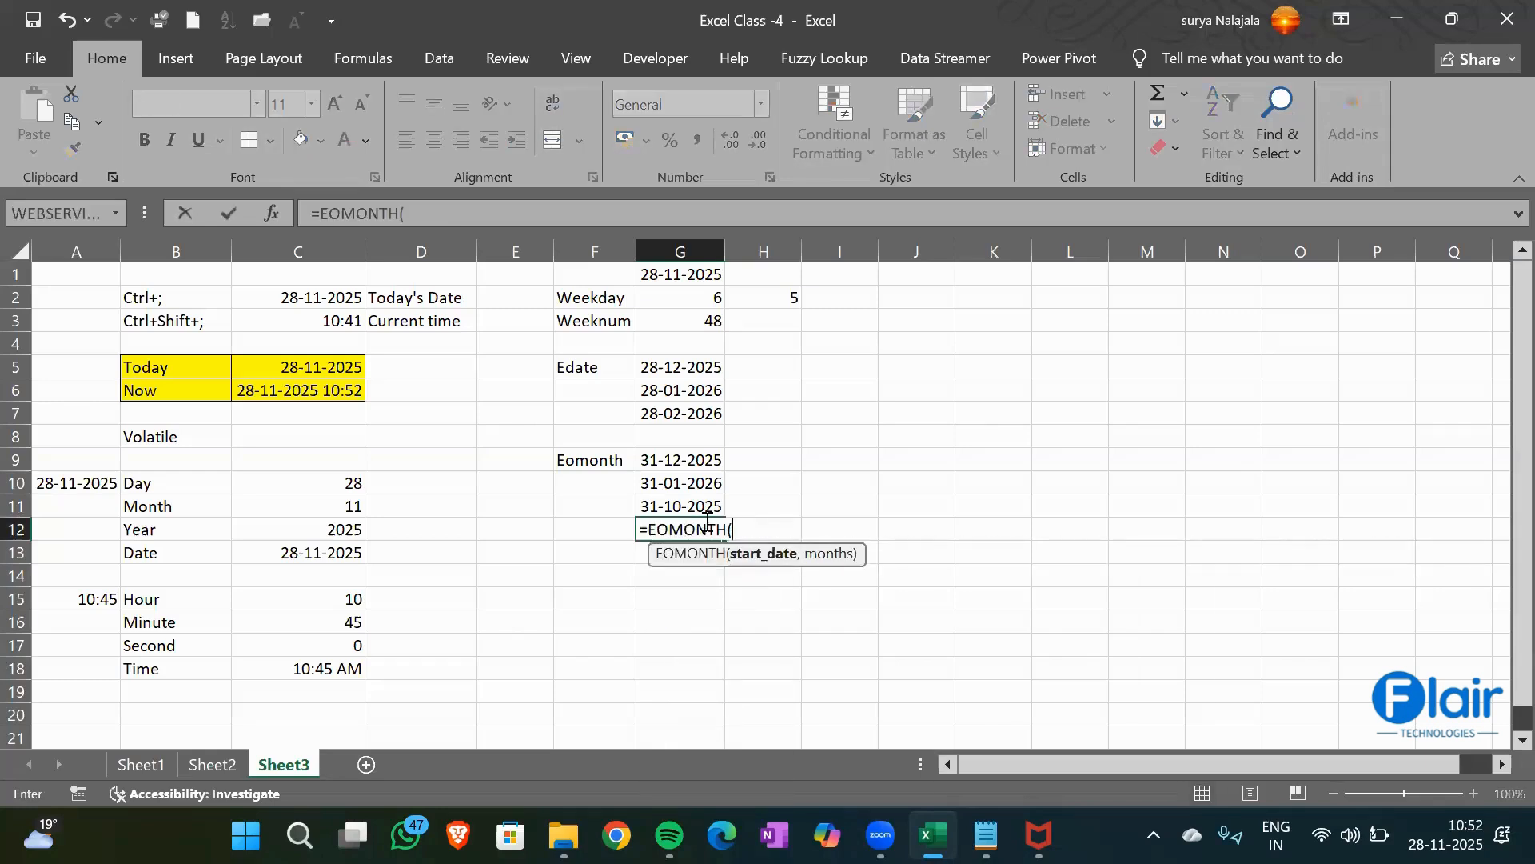
{"action": "left_click", "coordinate": [668, 280]}
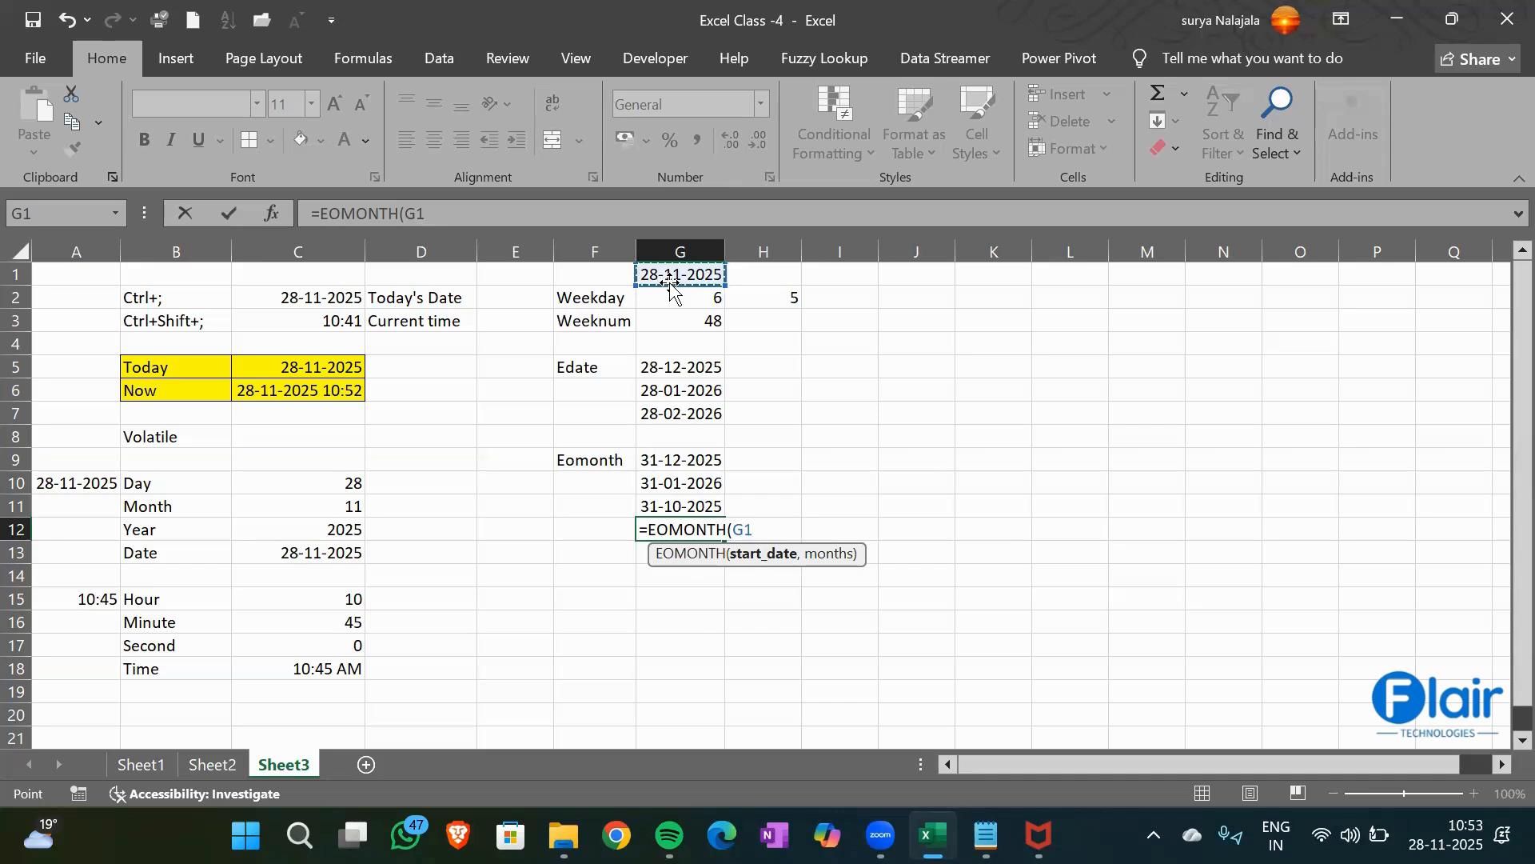
{"action": "key", "text": "BackSpace"}
{"action": "key", "text": "BackSpace"}
{"action": "key", "text": "BackSpace"}
{"action": "key", "text": "BackSpace"}
{"action": "key", "text": "BackSpace"}
{"action": "key", "text": "BackSpace"}
{"action": "key", "text": "BackSpace"}
{"action": "key", "text": "BackSpace"}
{"action": "key", "text": "BackSpace"}
{"action": "key", "text": "BackSpace"}
{"action": "key", "text": "BackSpace"}
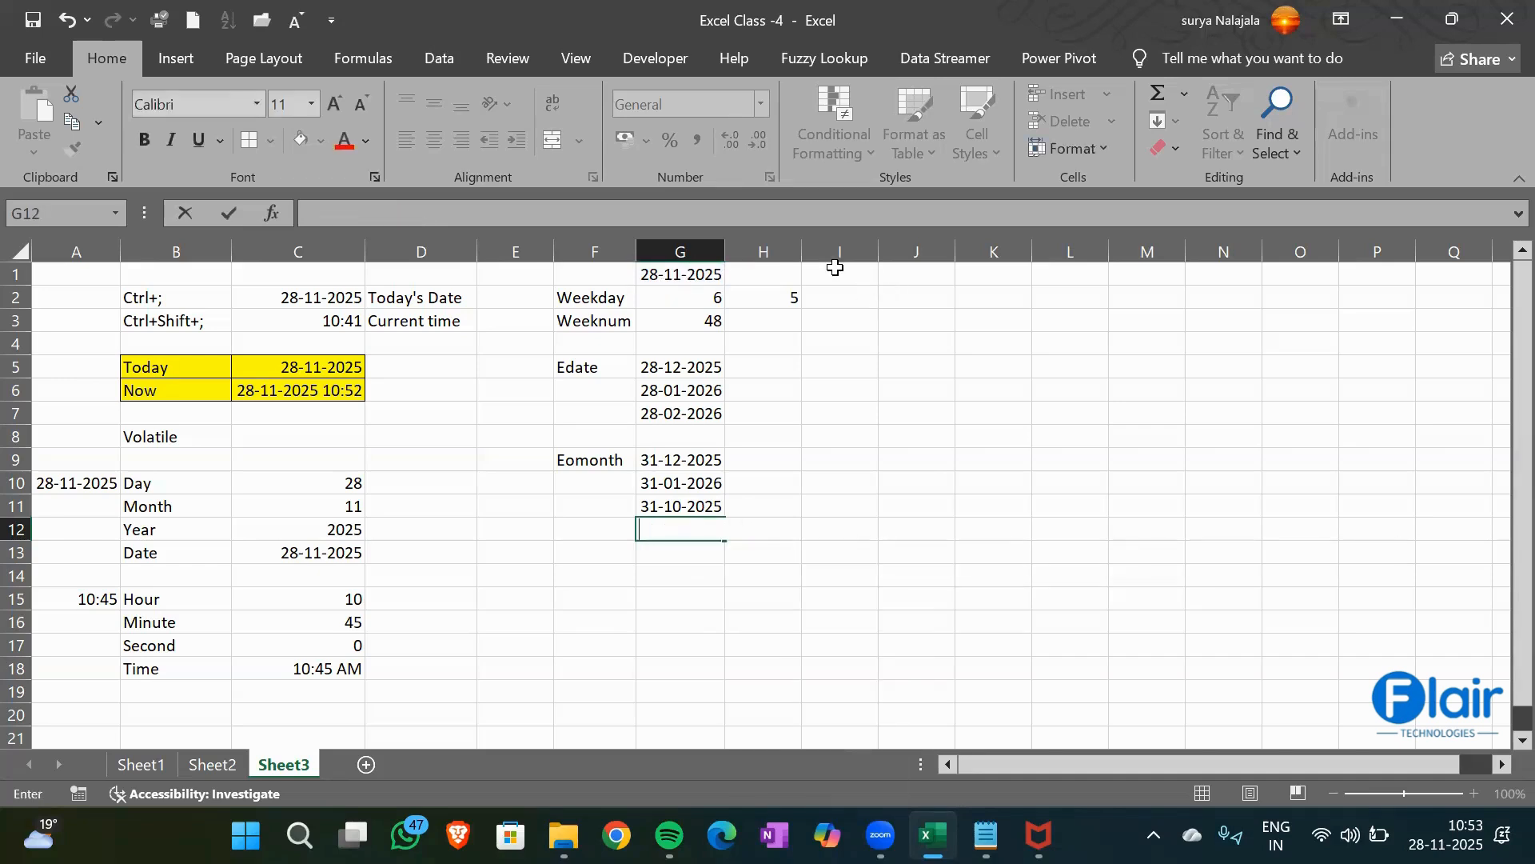
Calculate the date one year after G1 with the formula =EDATE(G1,12) in cell I1
{"action": "left_click", "coordinate": [847, 277]}
{"action": "type", "text": "=Edate"}
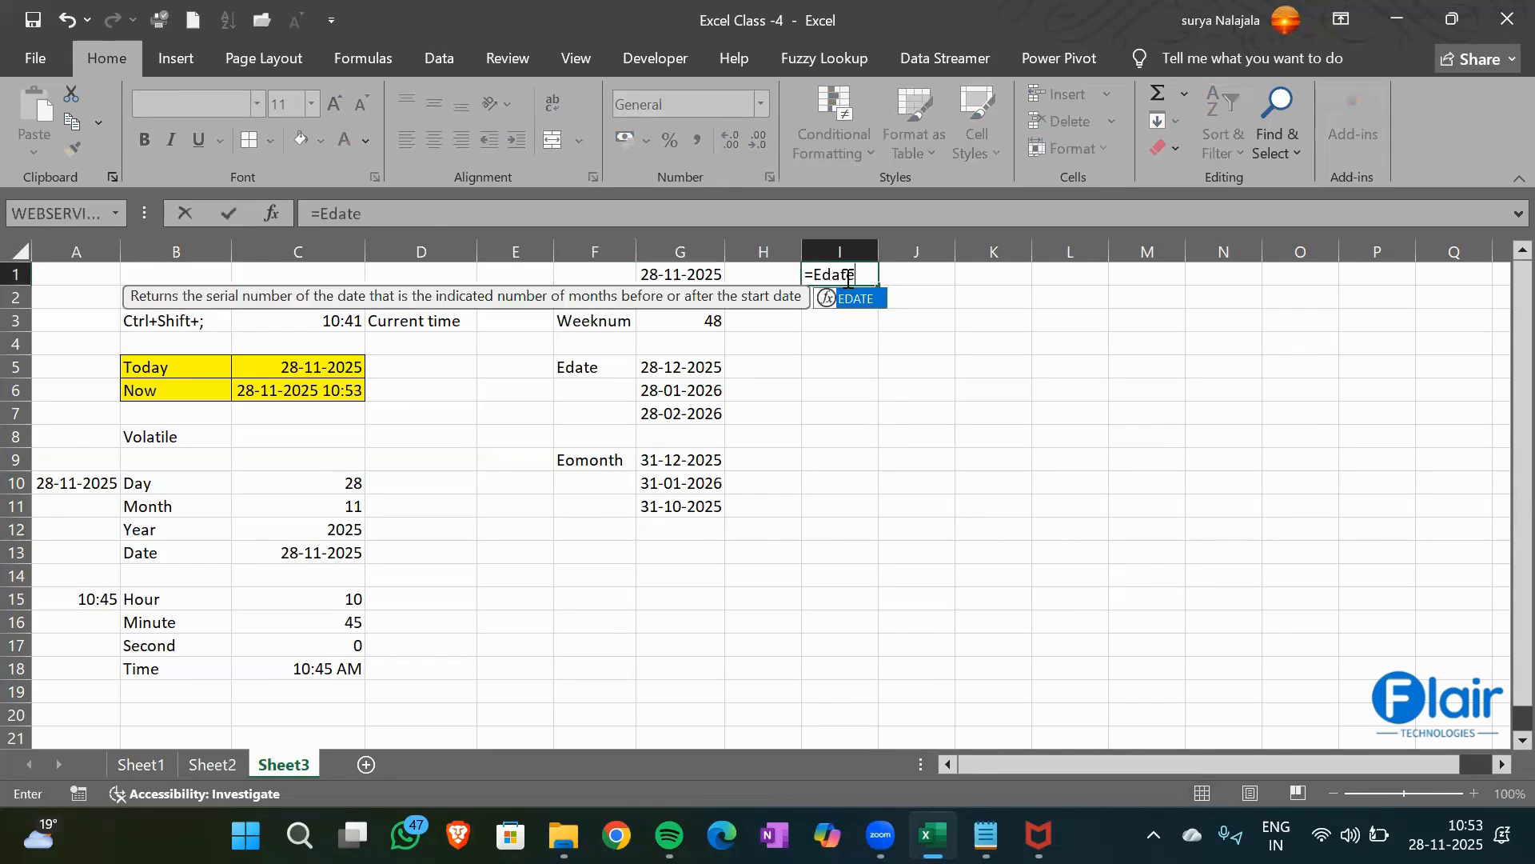
{"action": "key", "text": "Tab"}
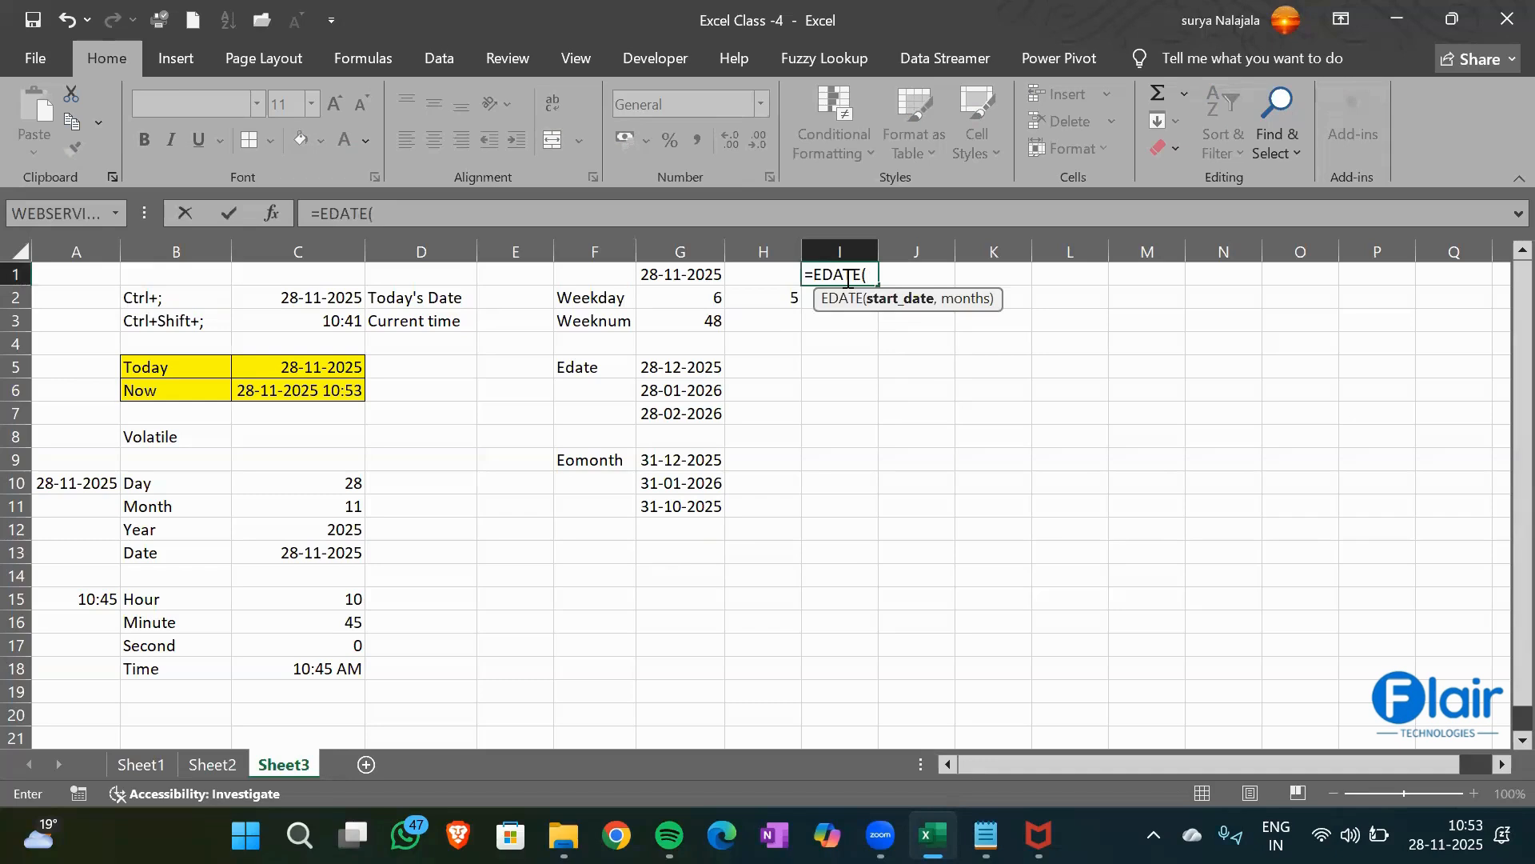
{"action": "key", "text": "Left"}
{"action": "key", "text": "Left"}
{"action": "type", "text": ","}
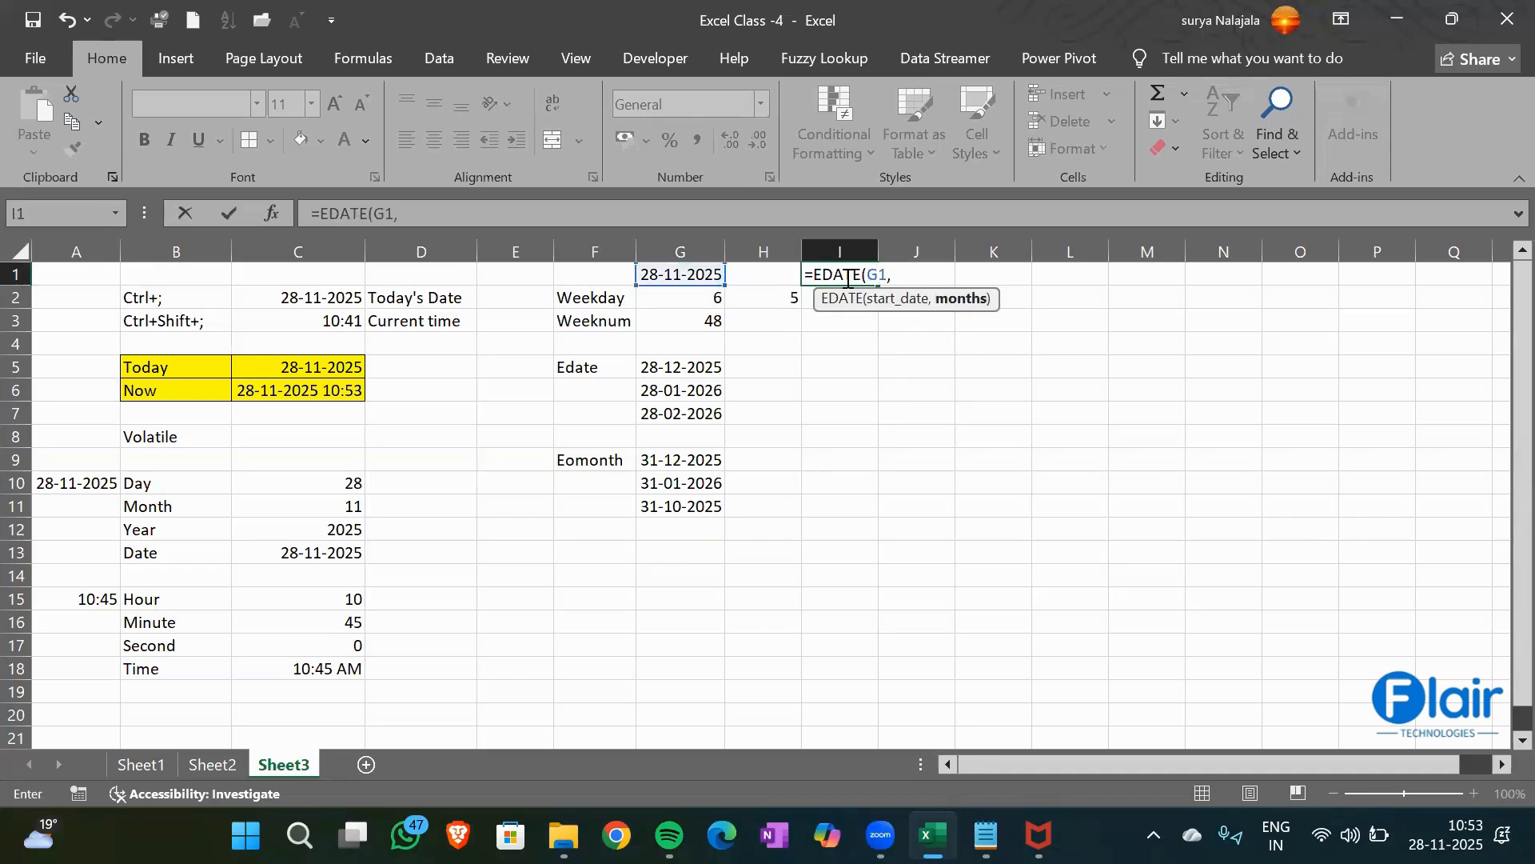
{"action": "type", "text": "12)"}
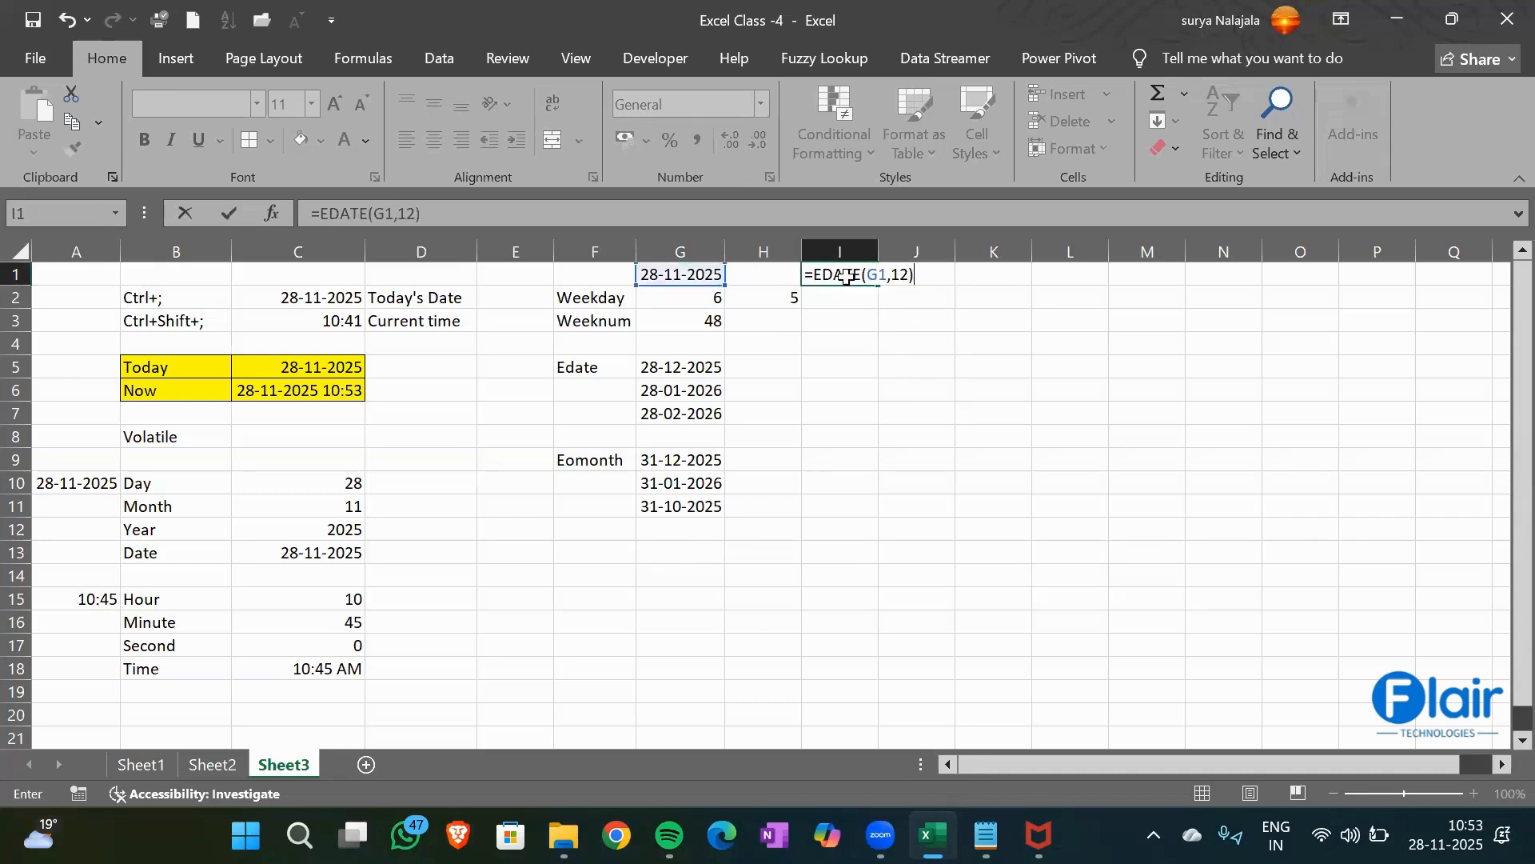
{"action": "key", "text": "Return"}
Format the EDATE result in cell I1 as a Short Date
{"action": "left_click", "coordinate": [846, 275]}
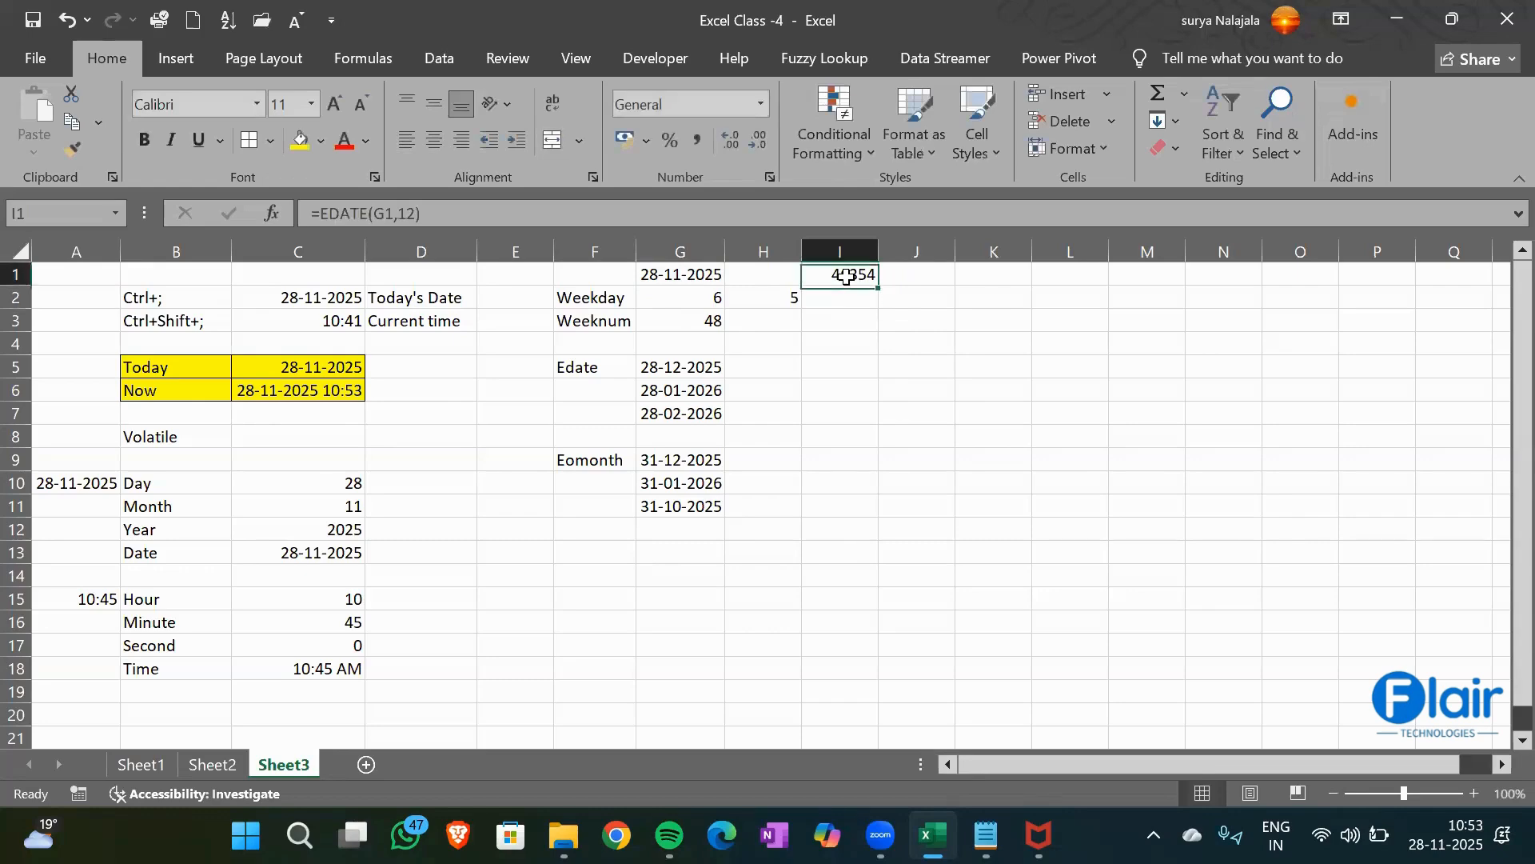
{"action": "left_click", "coordinate": [760, 112]}
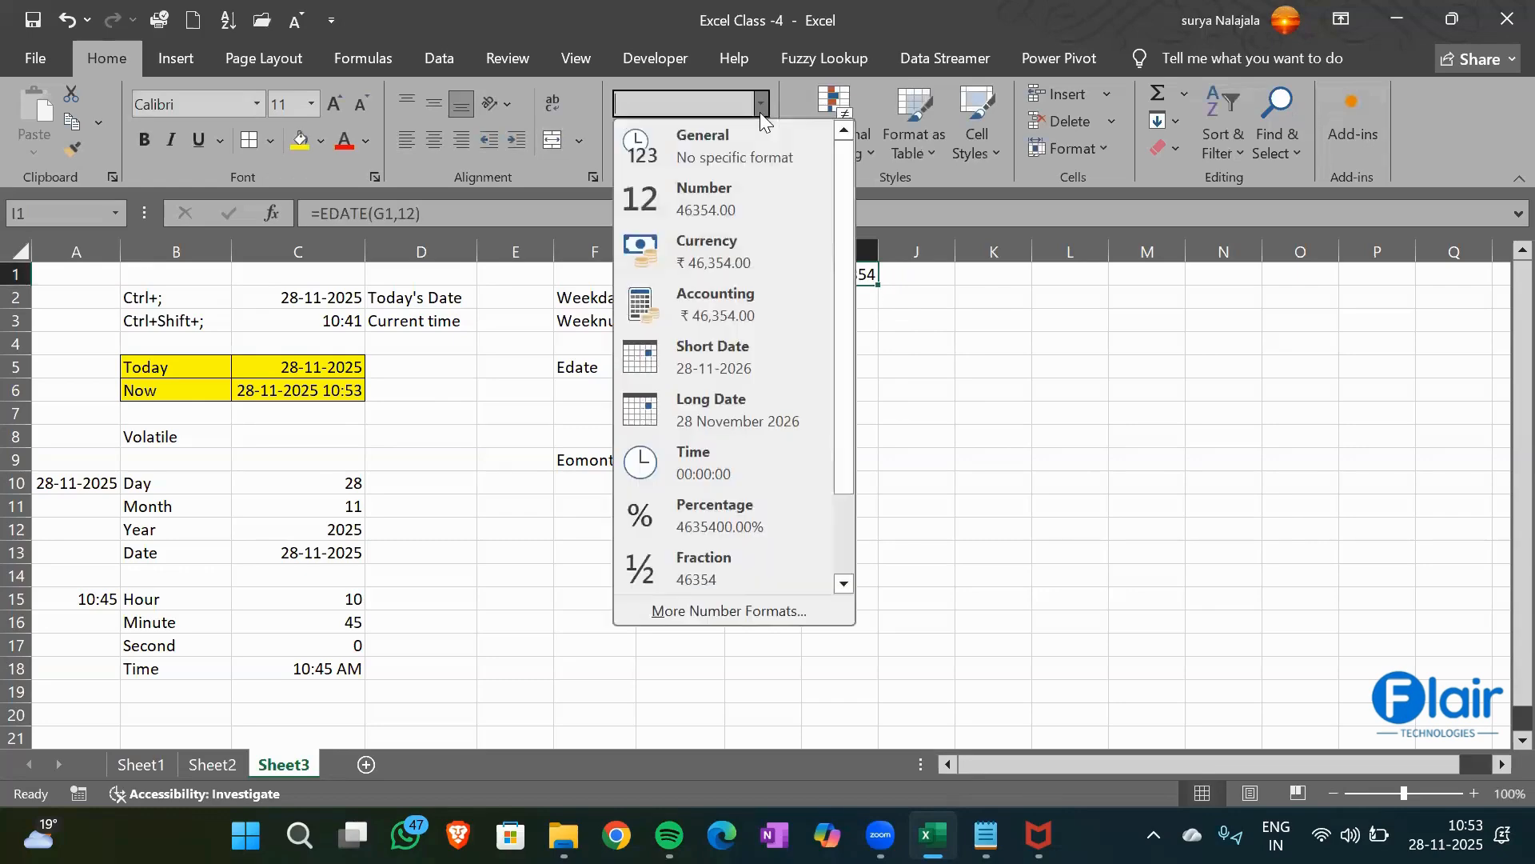
{"action": "left_click", "coordinate": [716, 357]}
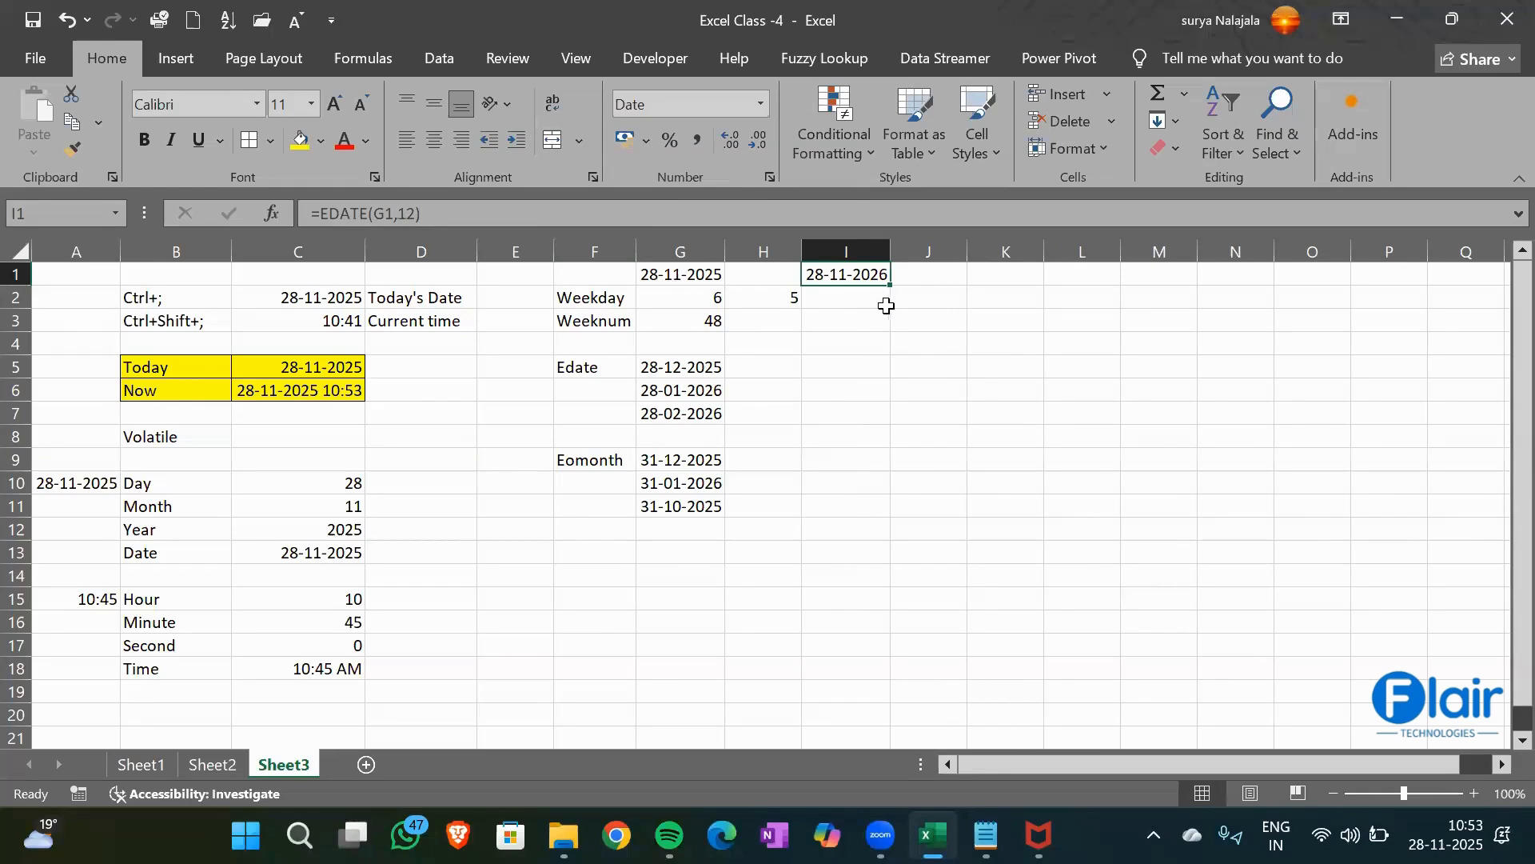
Calculate the date two years after G1 with the formula =EDATE(G1,24) in cell I2
{"action": "left_click", "coordinate": [854, 302]}
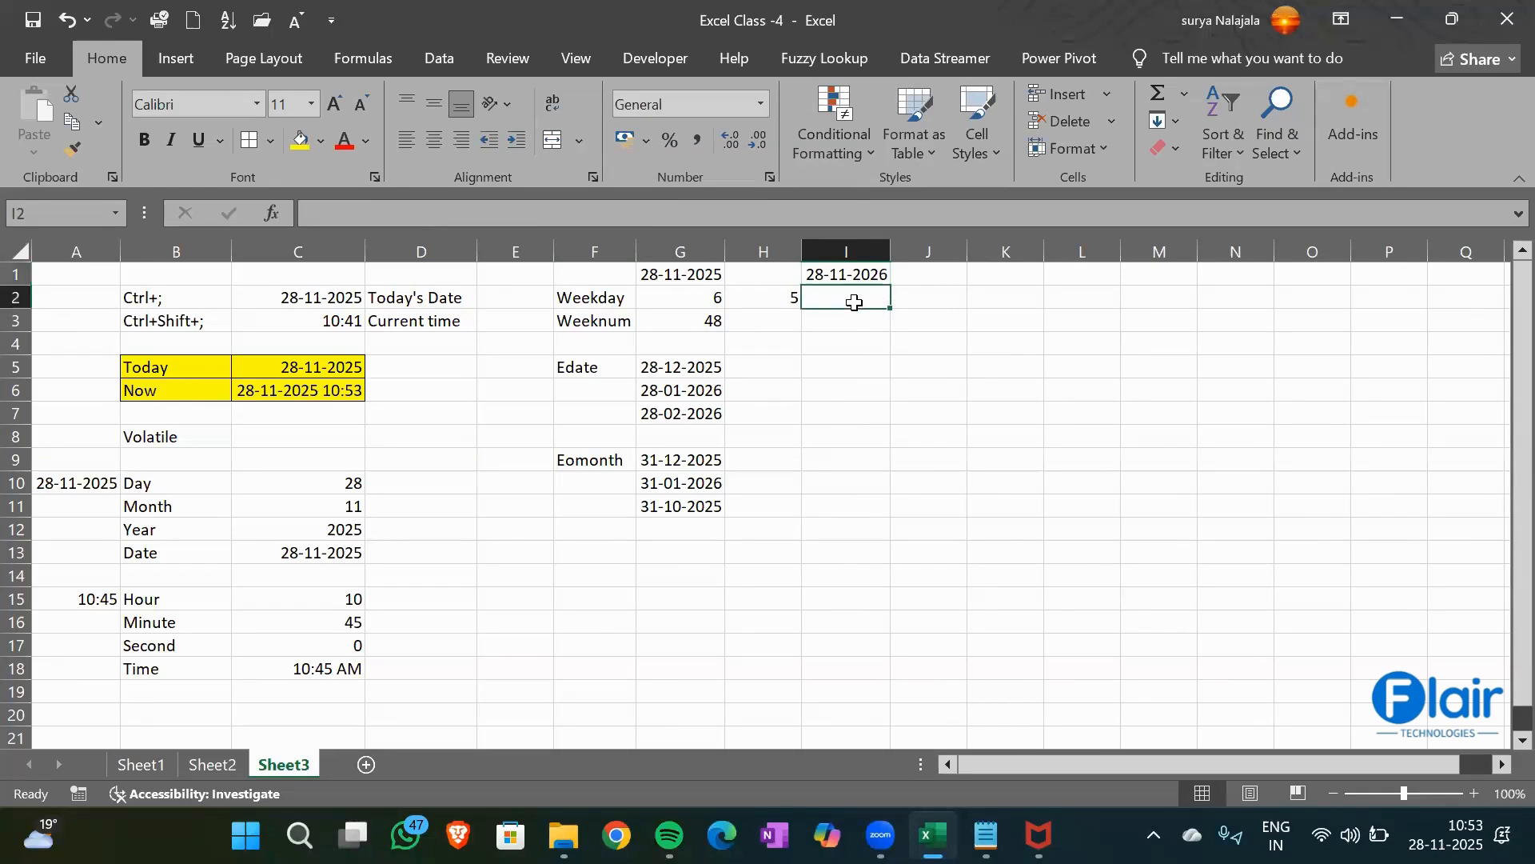
{"action": "type", "text": "="}
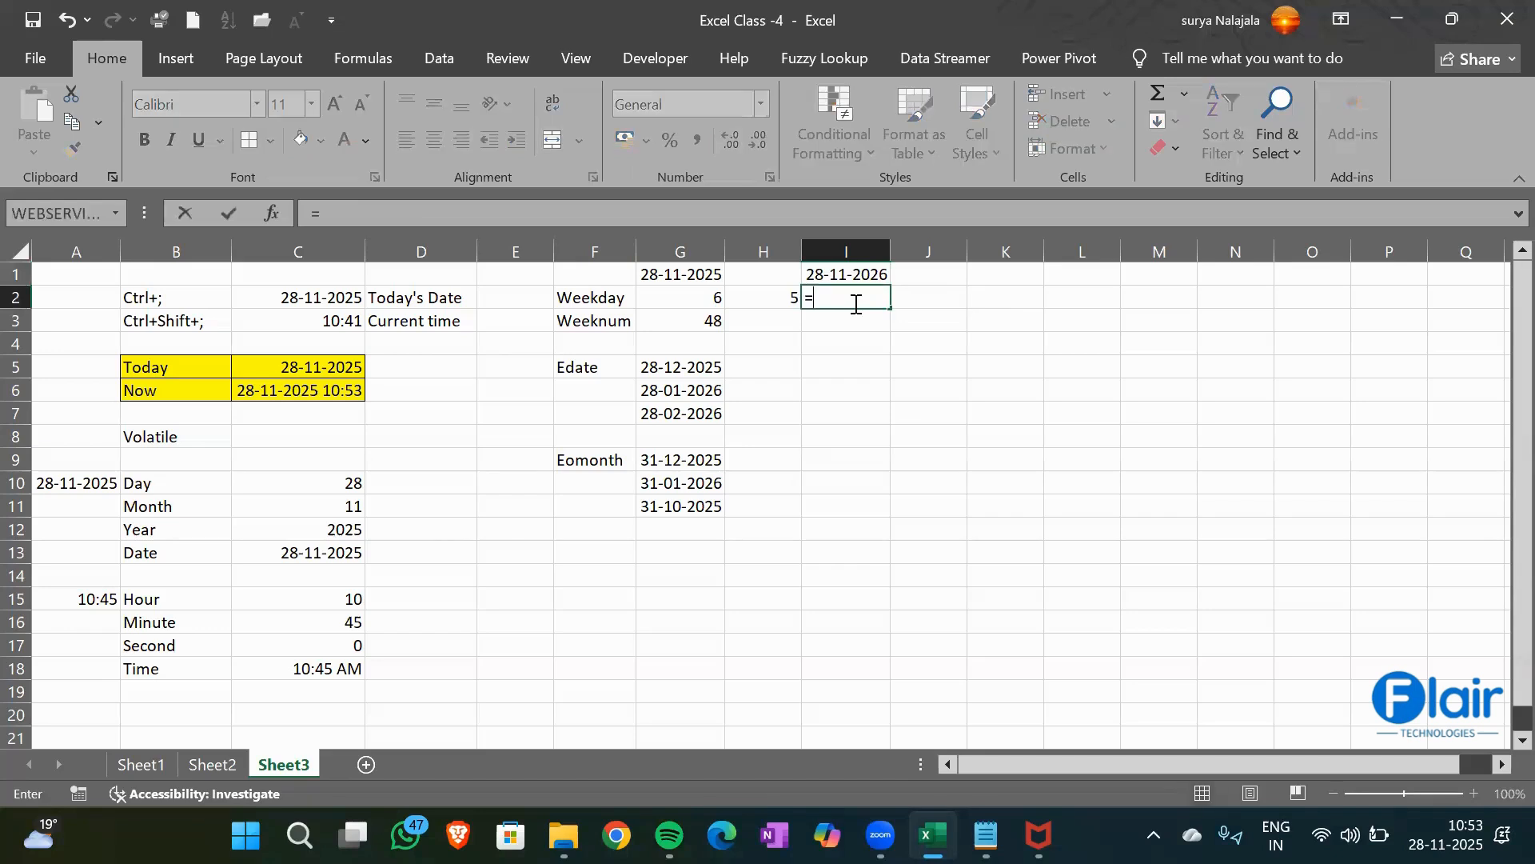
{"action": "type", "text": "Edate"}
{"action": "key", "text": "Tab"}
{"action": "key", "text": "Left"}
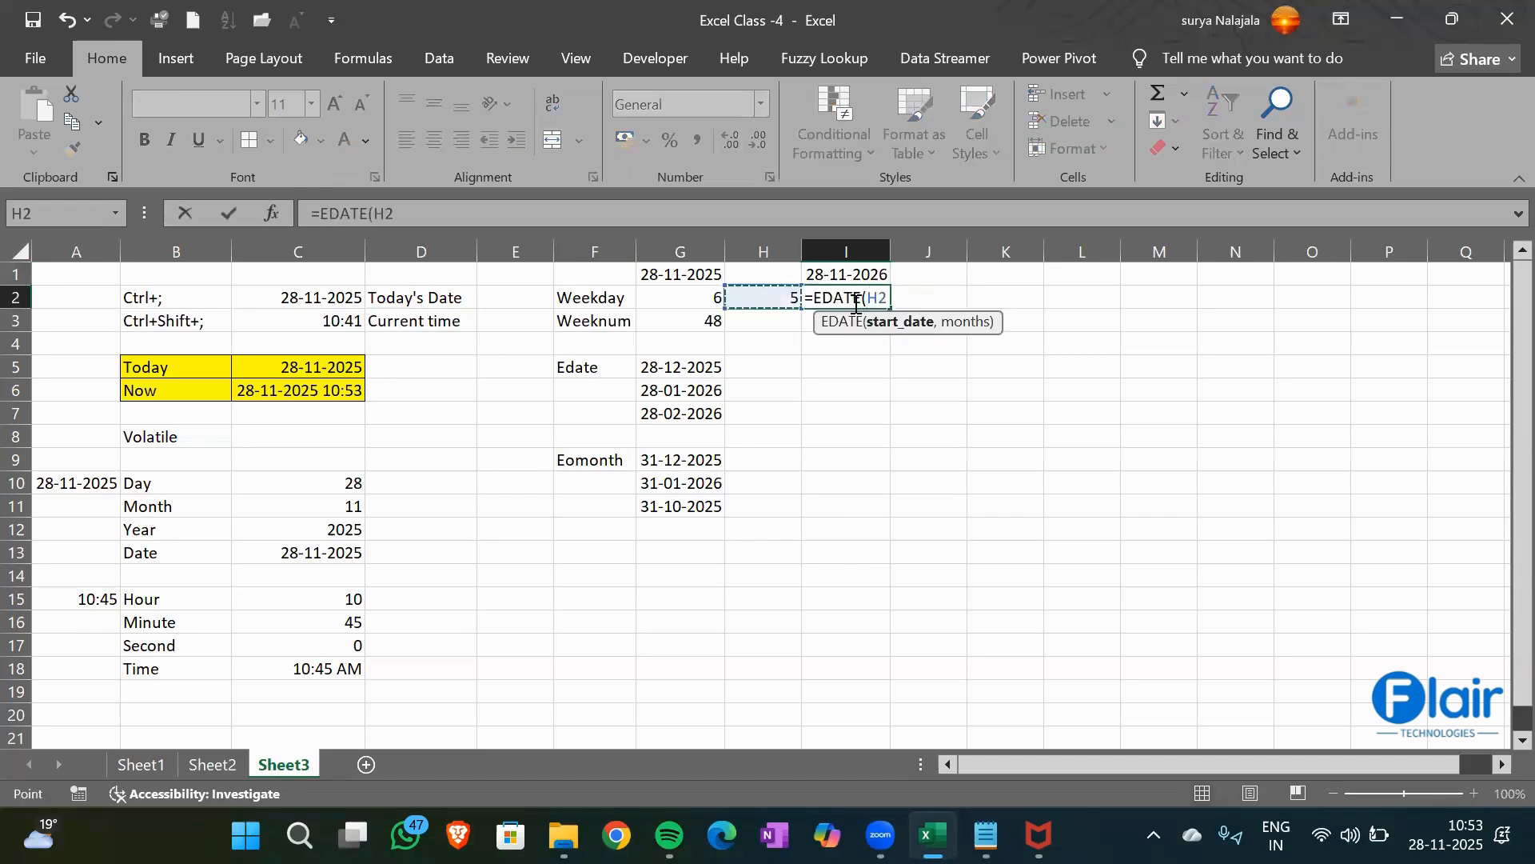
{"action": "key", "text": "Left"}
{"action": "key", "text": "Up"}
{"action": "type", "text": ",2"}
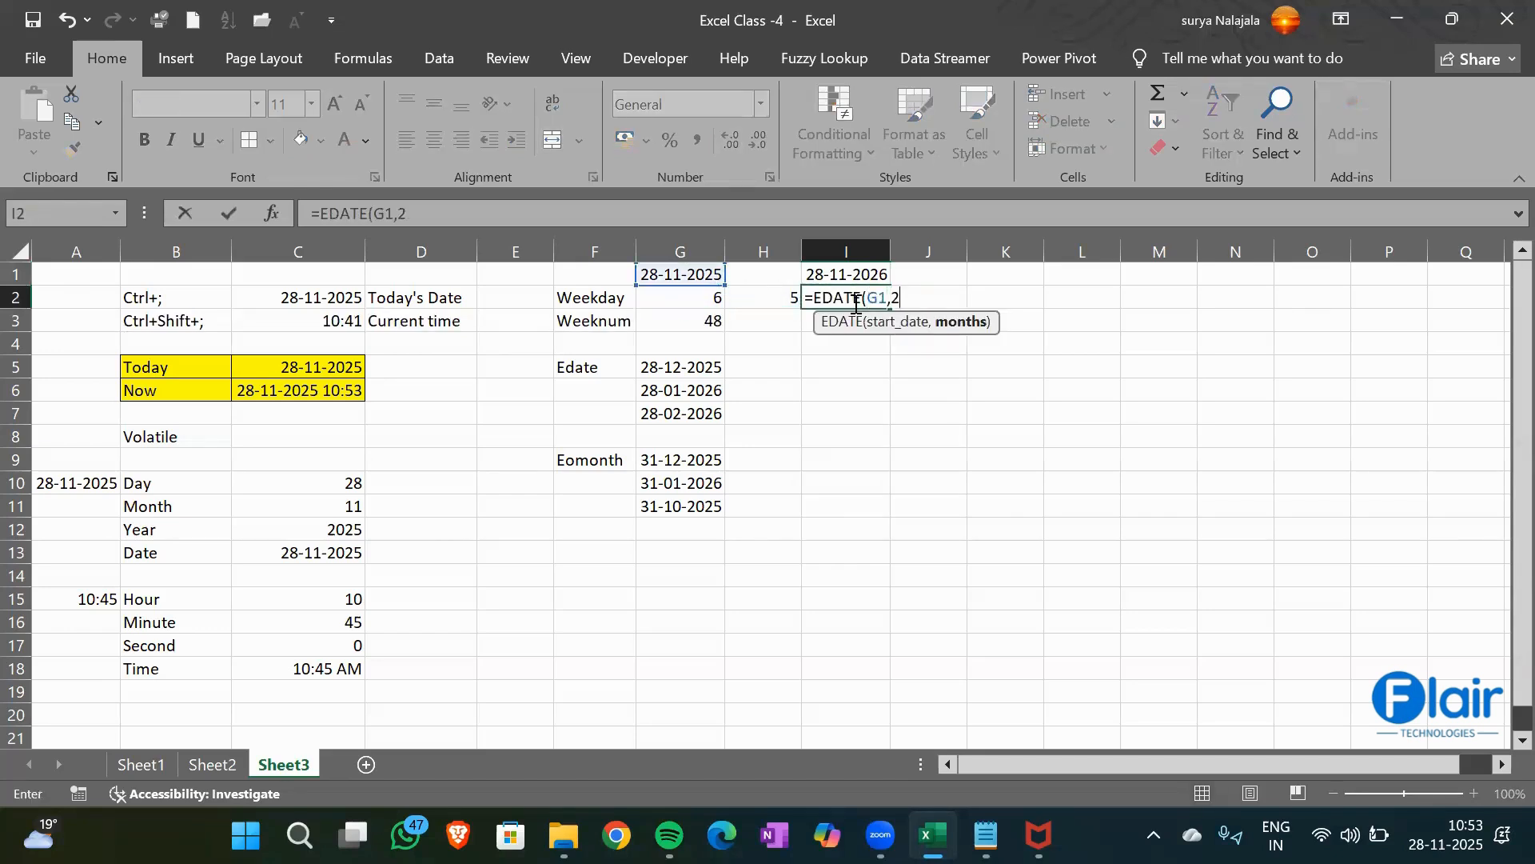
{"action": "type", "text": "4)"}
{"action": "key", "text": "Return"}
Format the EDATE result in cell I2 as a Short Date
{"action": "left_click", "coordinate": [855, 304]}
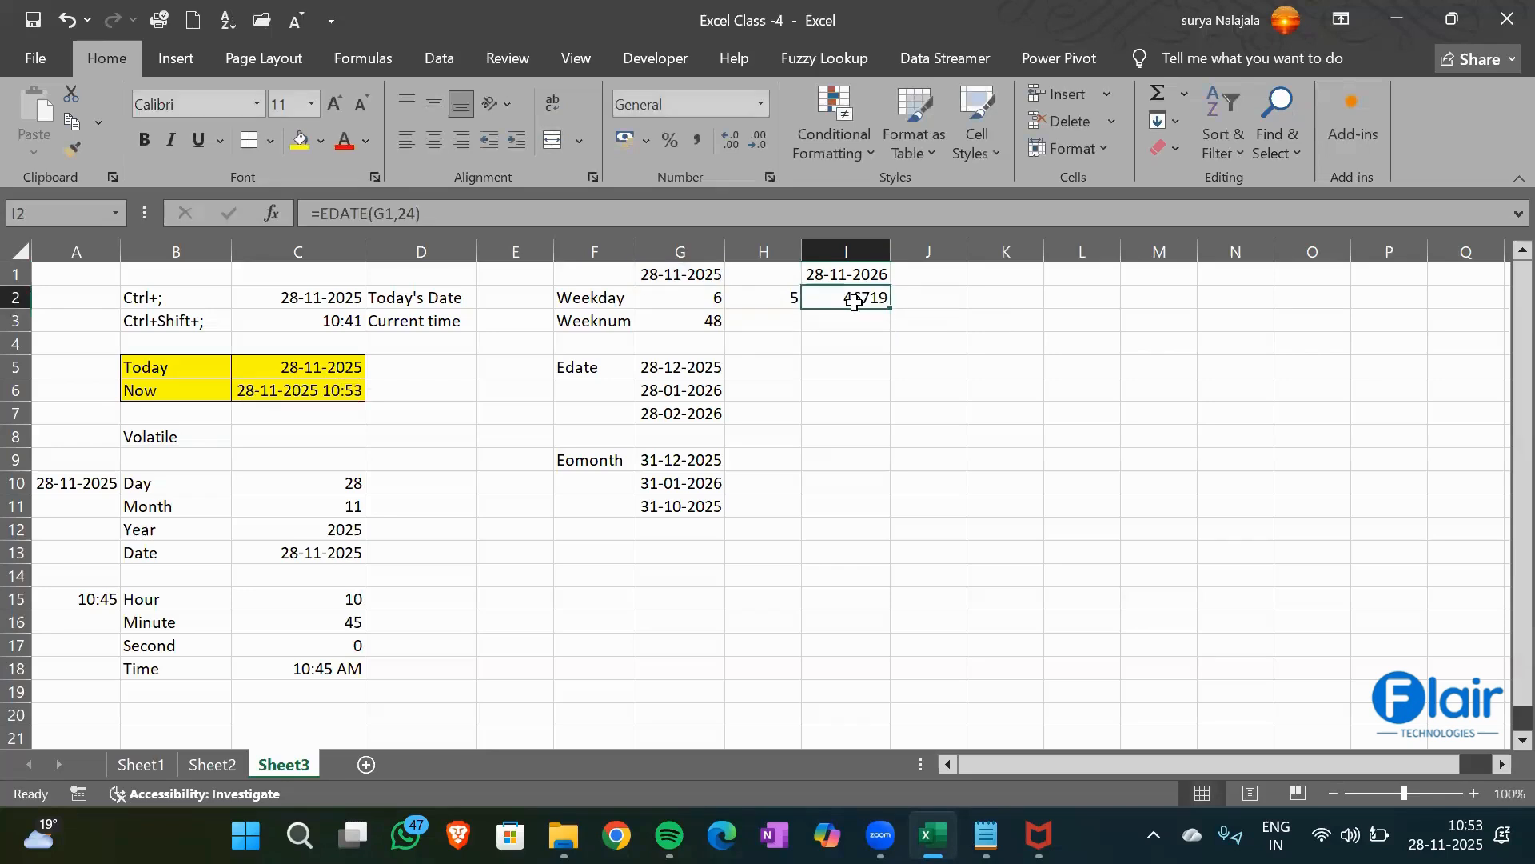
{"action": "left_click", "coordinate": [758, 109]}
{"action": "left_click", "coordinate": [705, 365]}
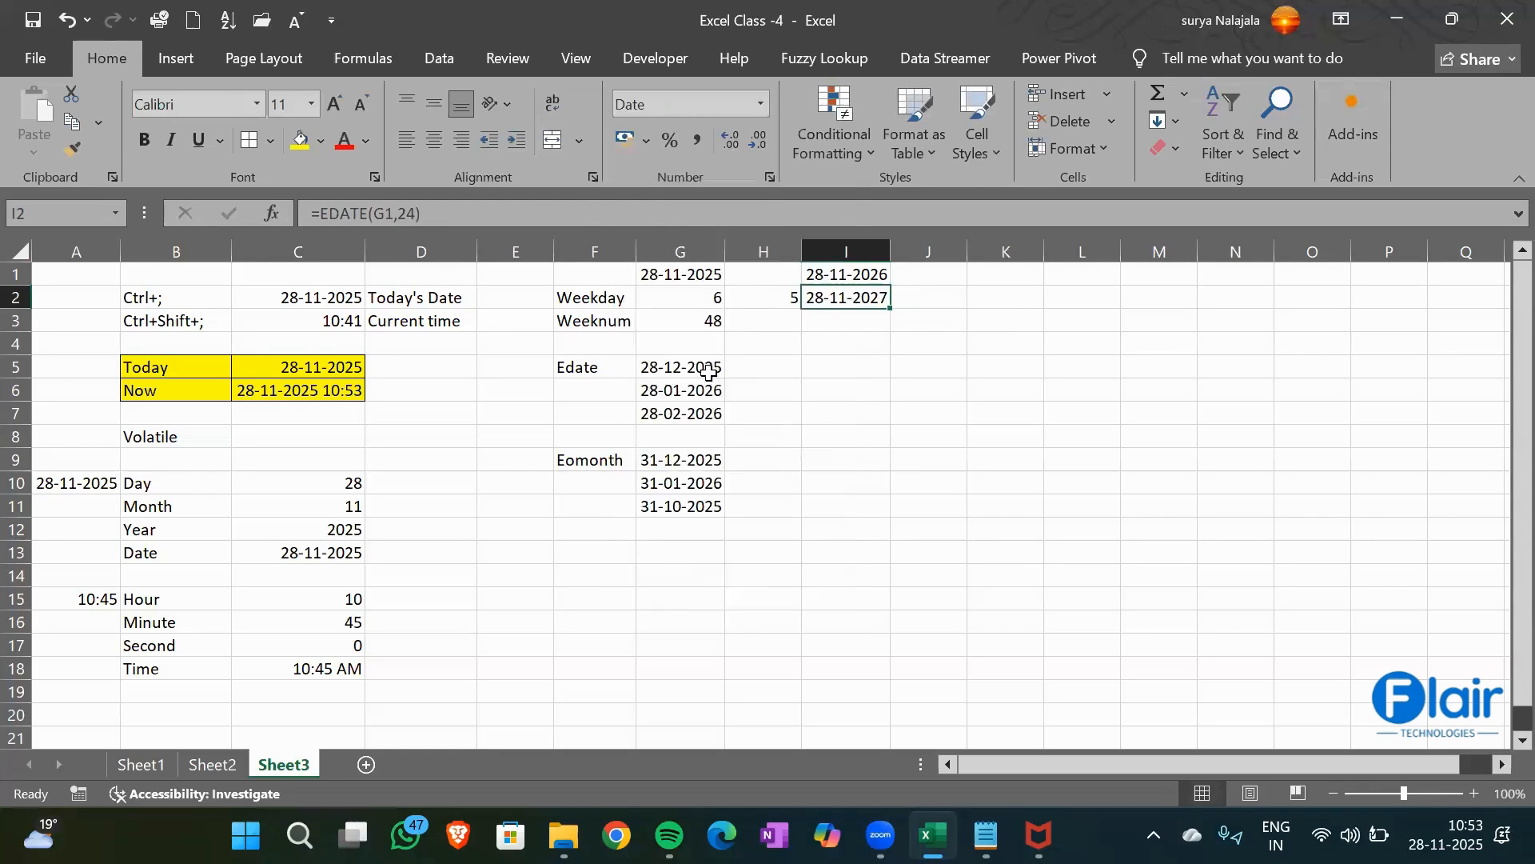
{"action": "left_click", "coordinate": [827, 386]}
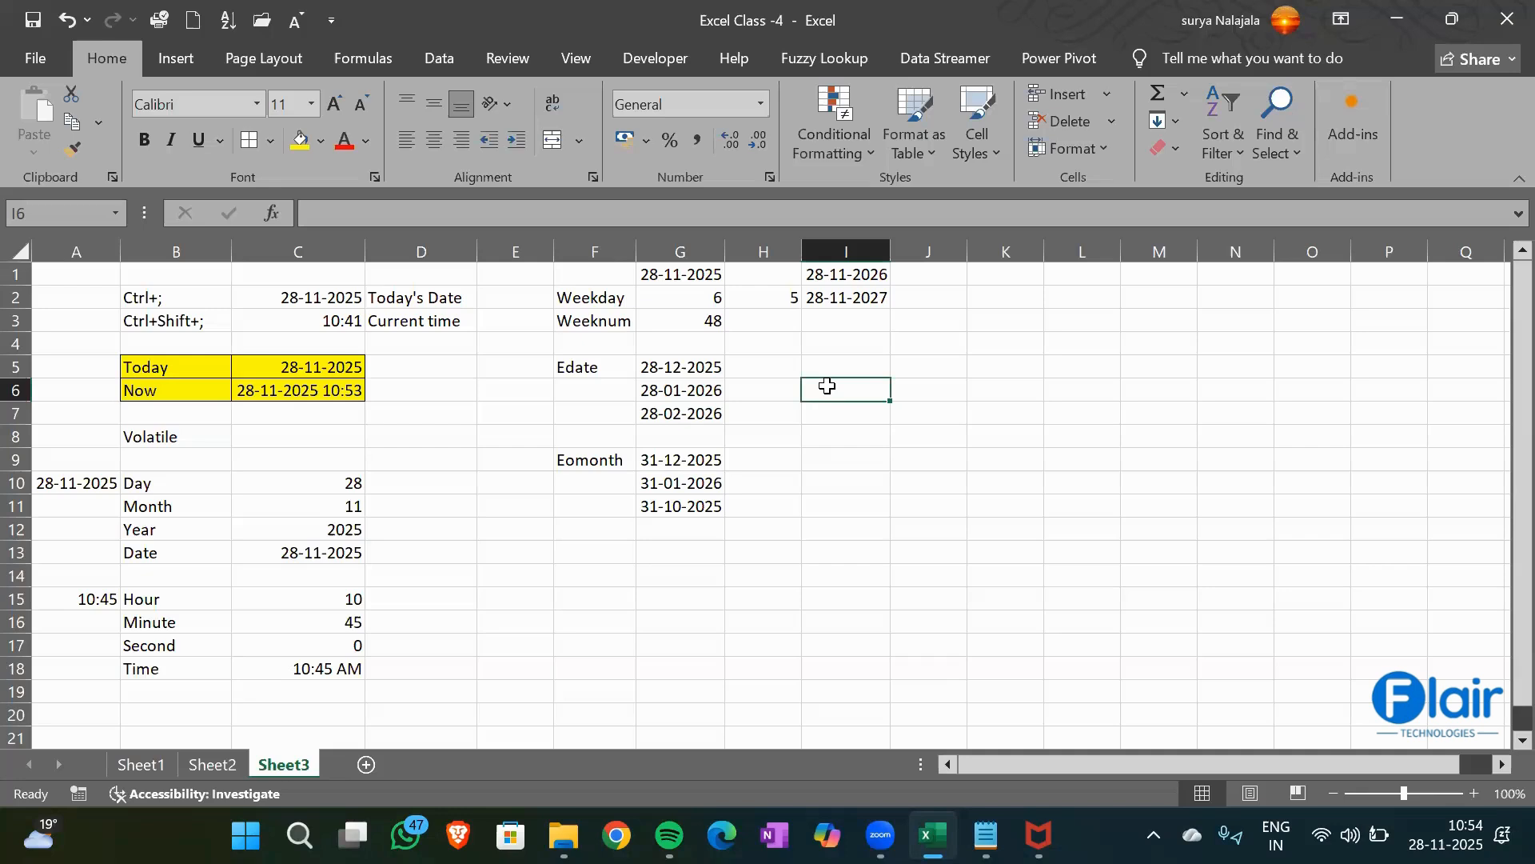
{"action": "left_click", "coordinate": [1043, 111]}
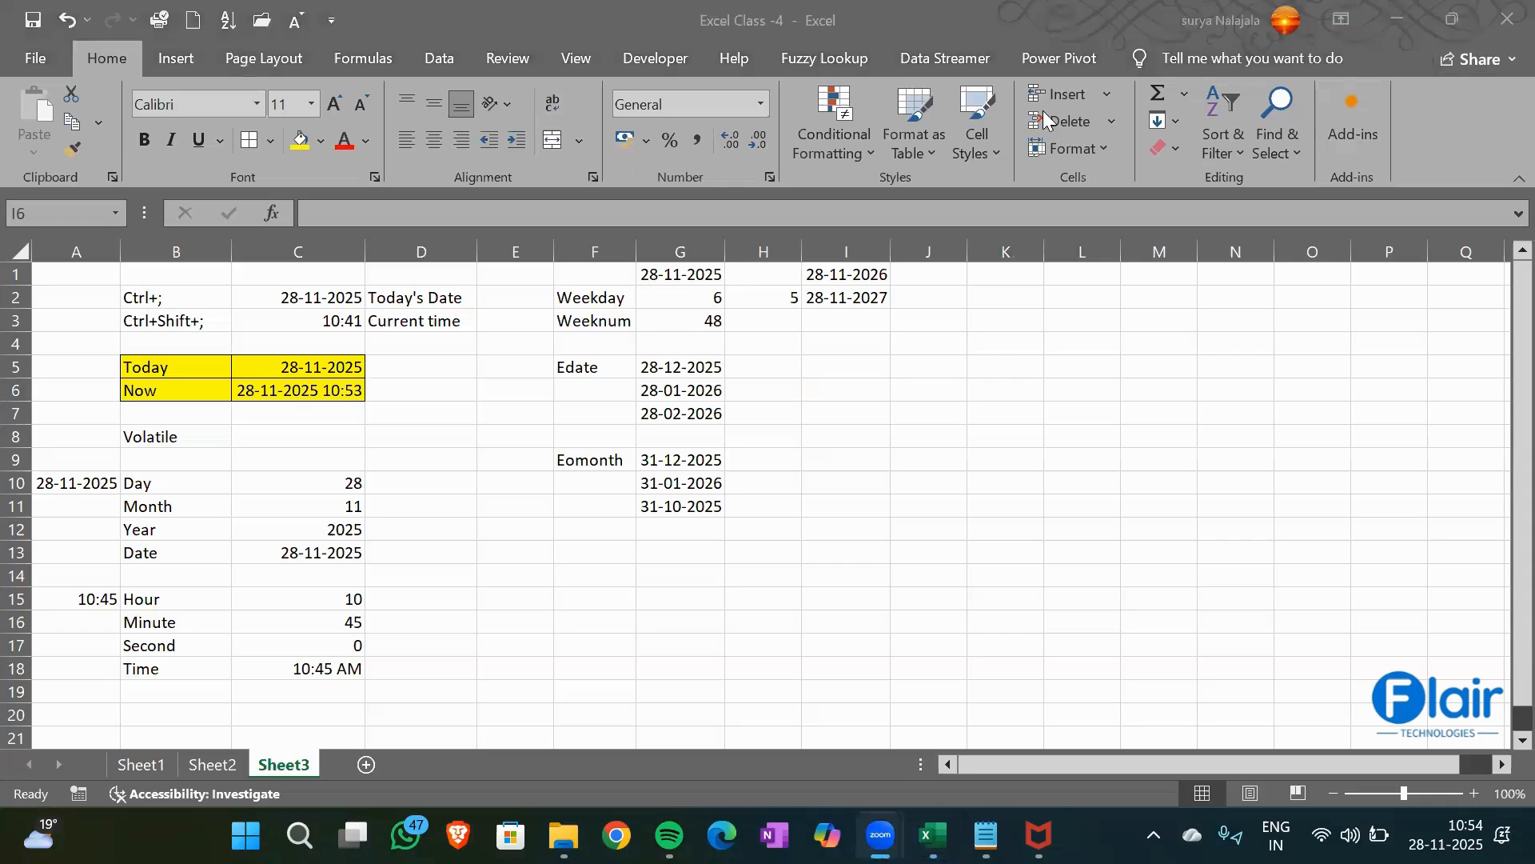